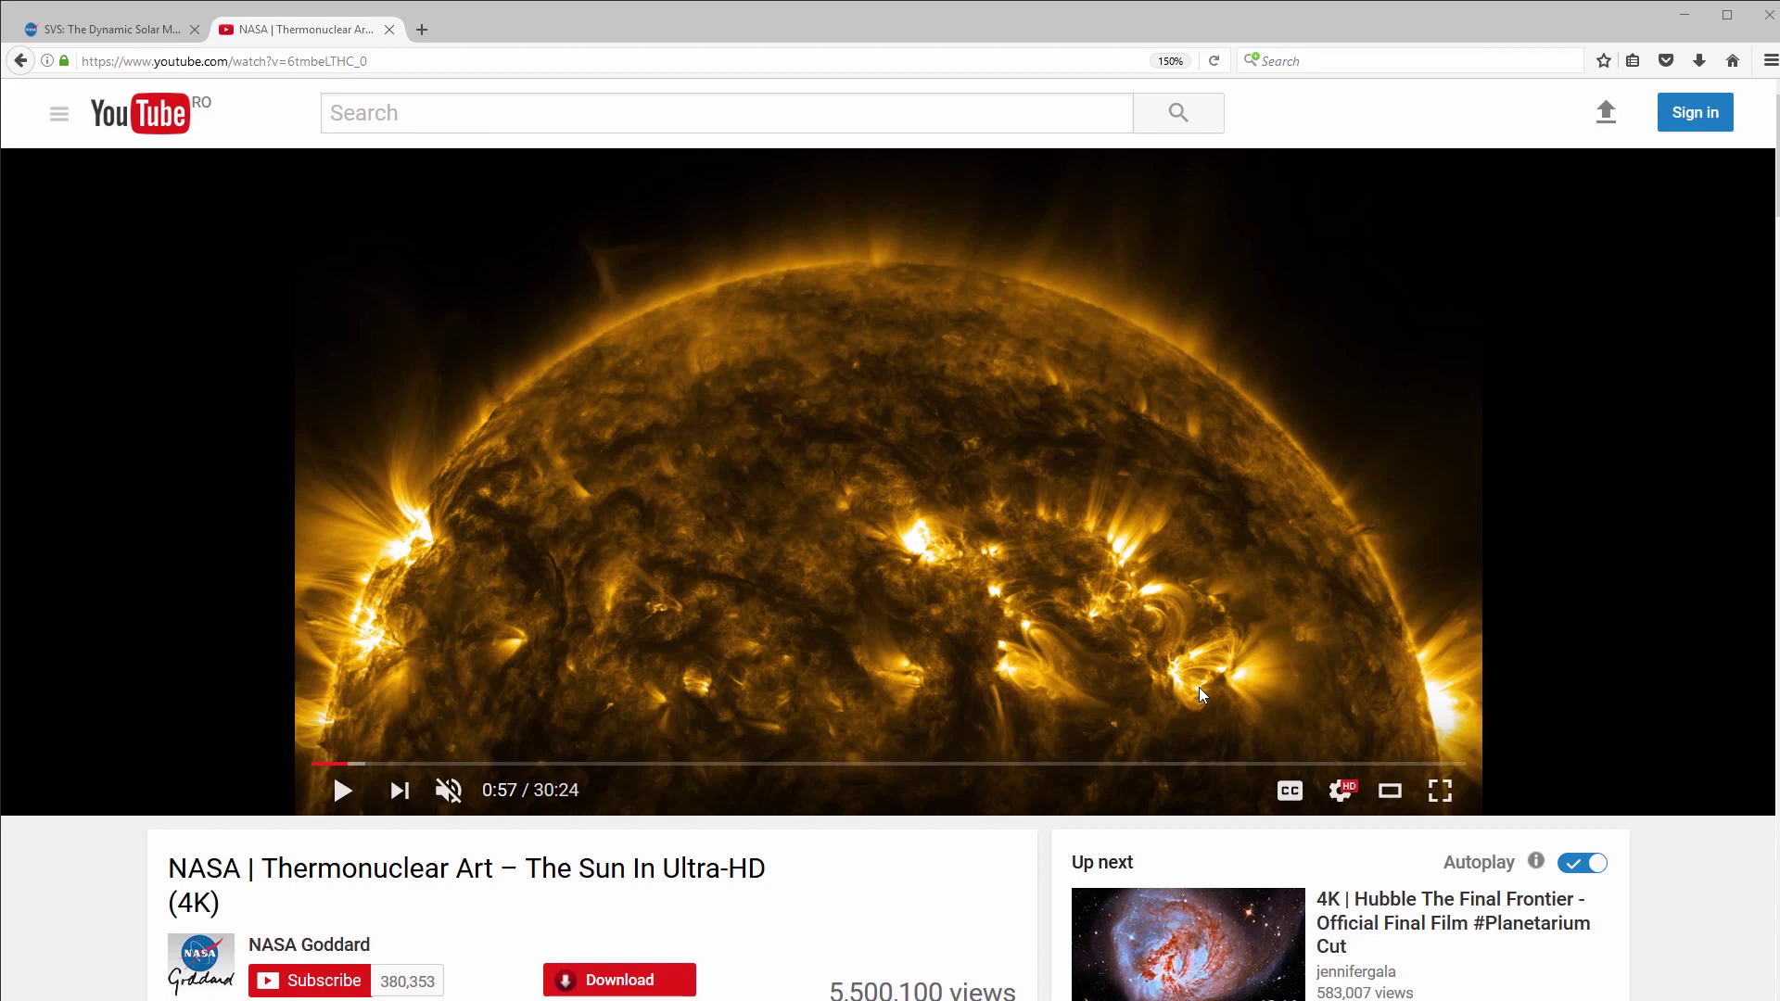
# - Play and pause the NASA Thermonuclear Art video to view the Sun's glowing magnetic loops
pyautogui.click(1199, 688)
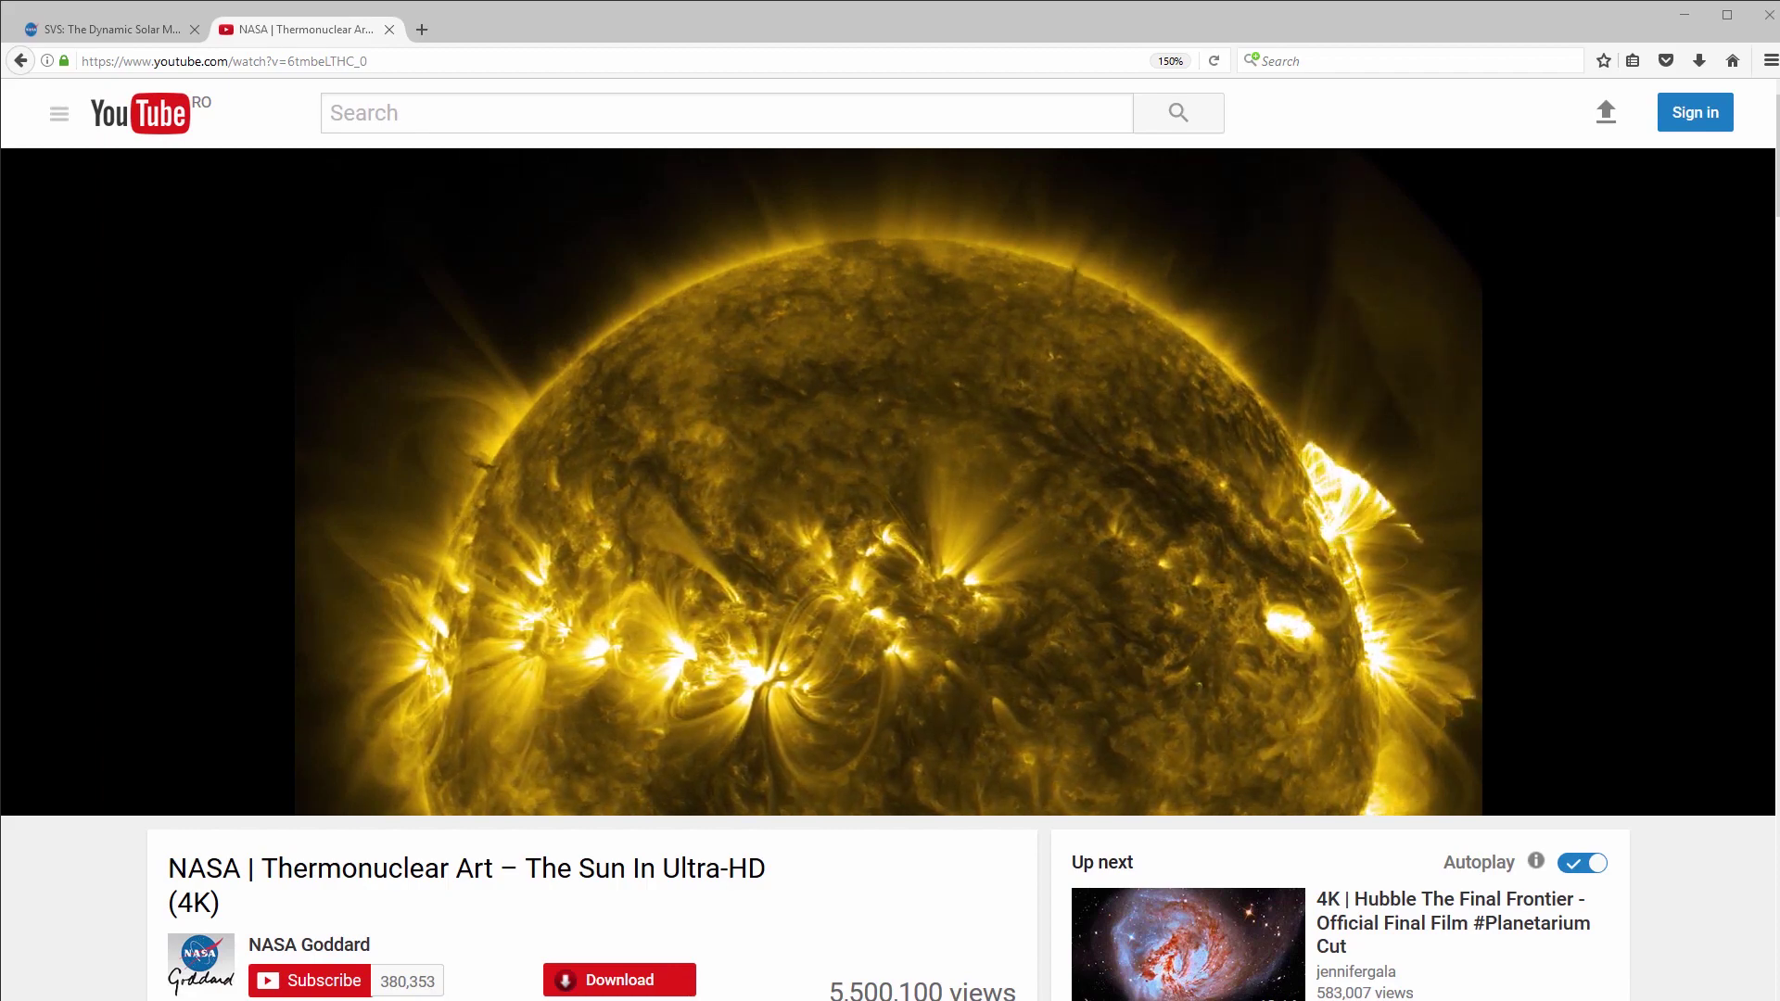
pyautogui.click(296, 766)
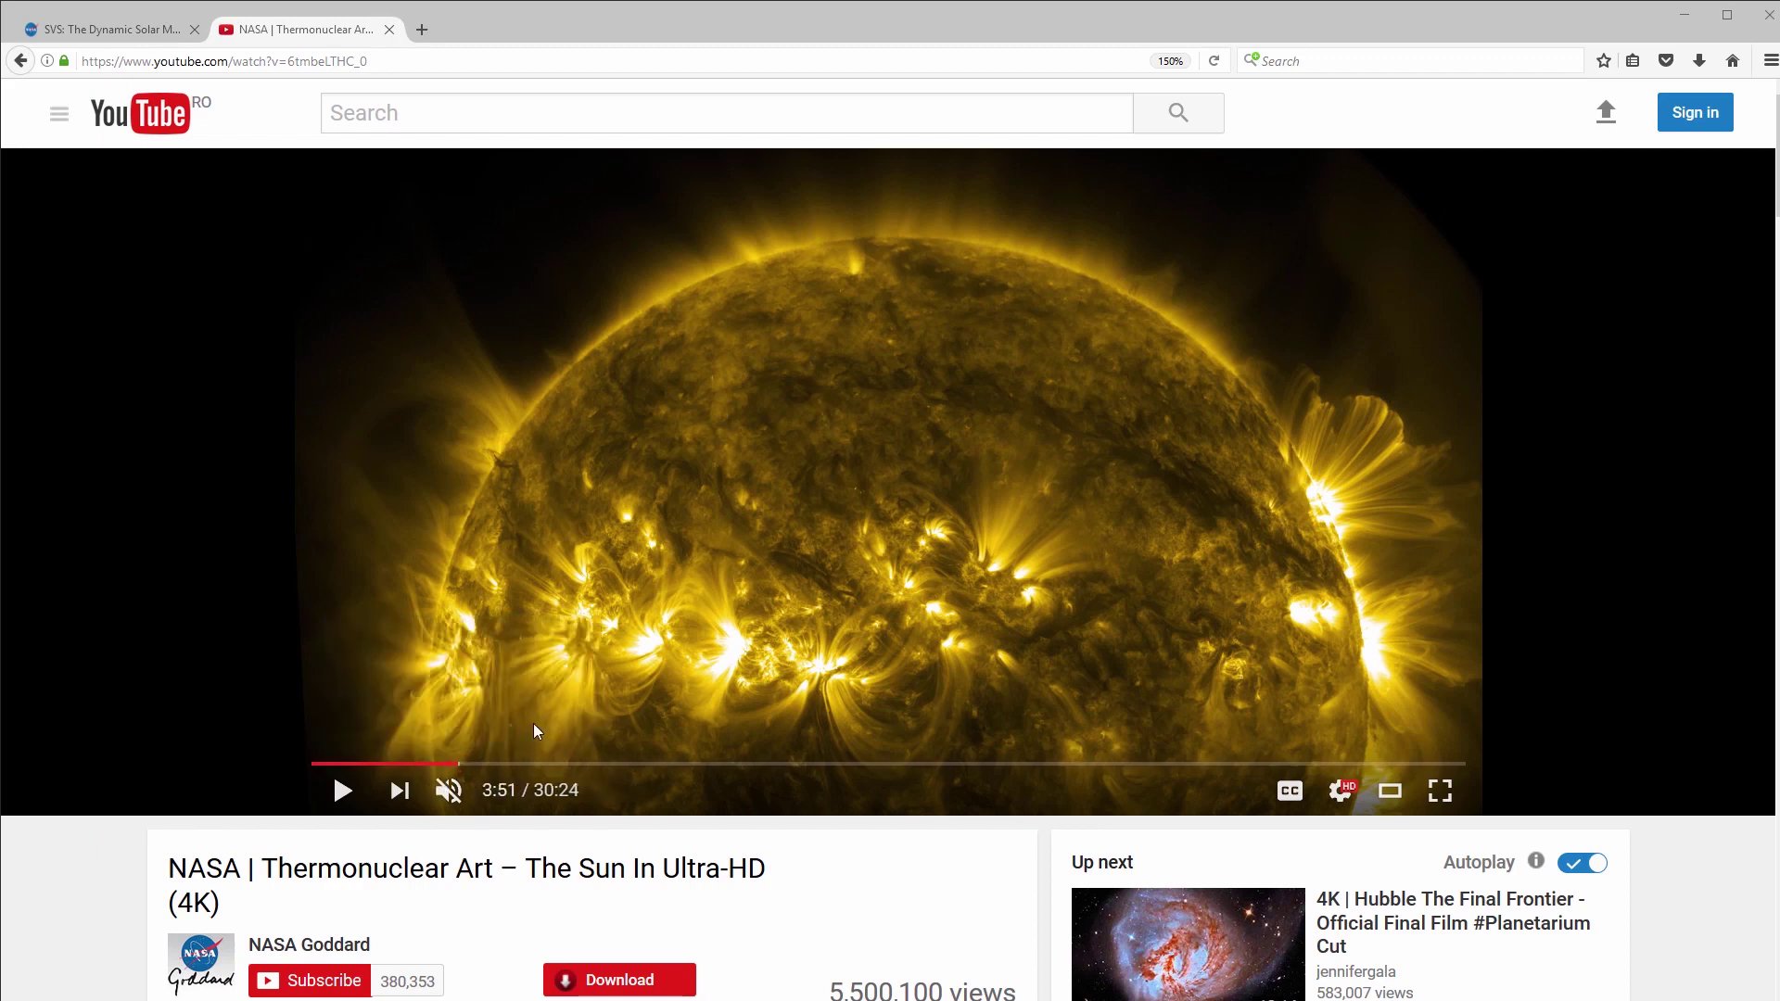
pyautogui.click(340, 790)
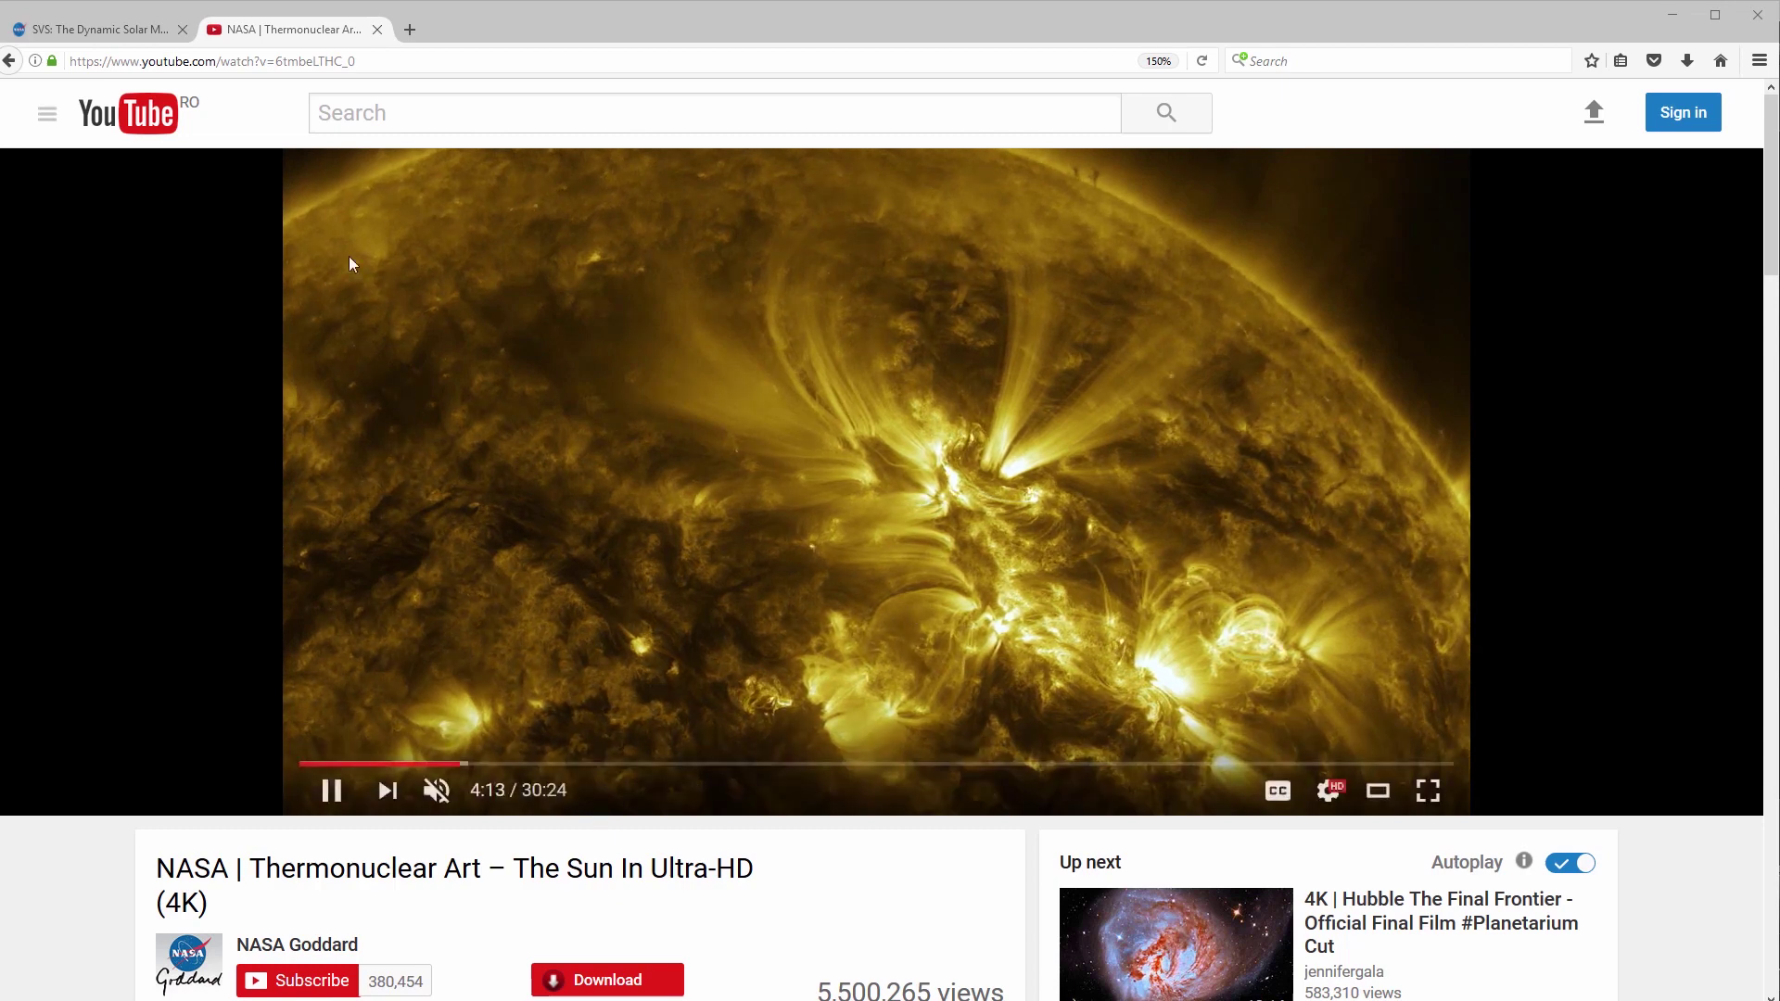
# - Look through NASA's Dynamic Solar Magnetic Field page and play its four-year magnetic field visualization
pyautogui.click(130, 33)
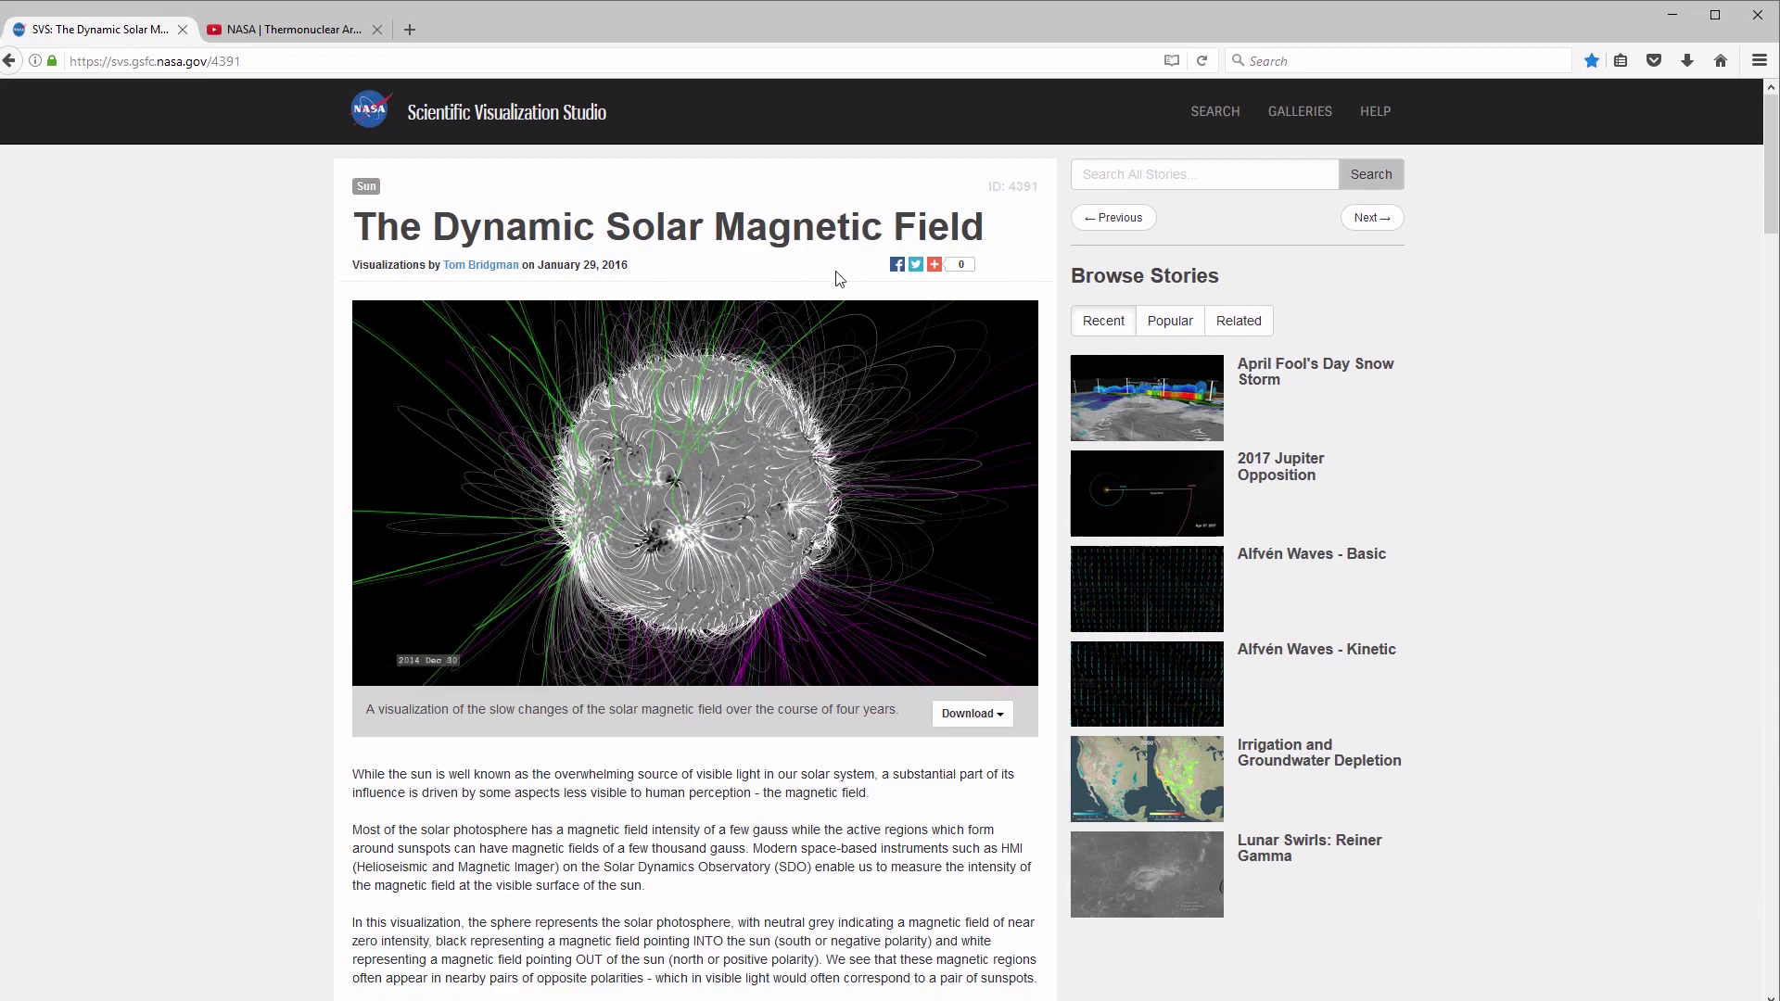
pyautogui.scroll(-20, 851, 561)
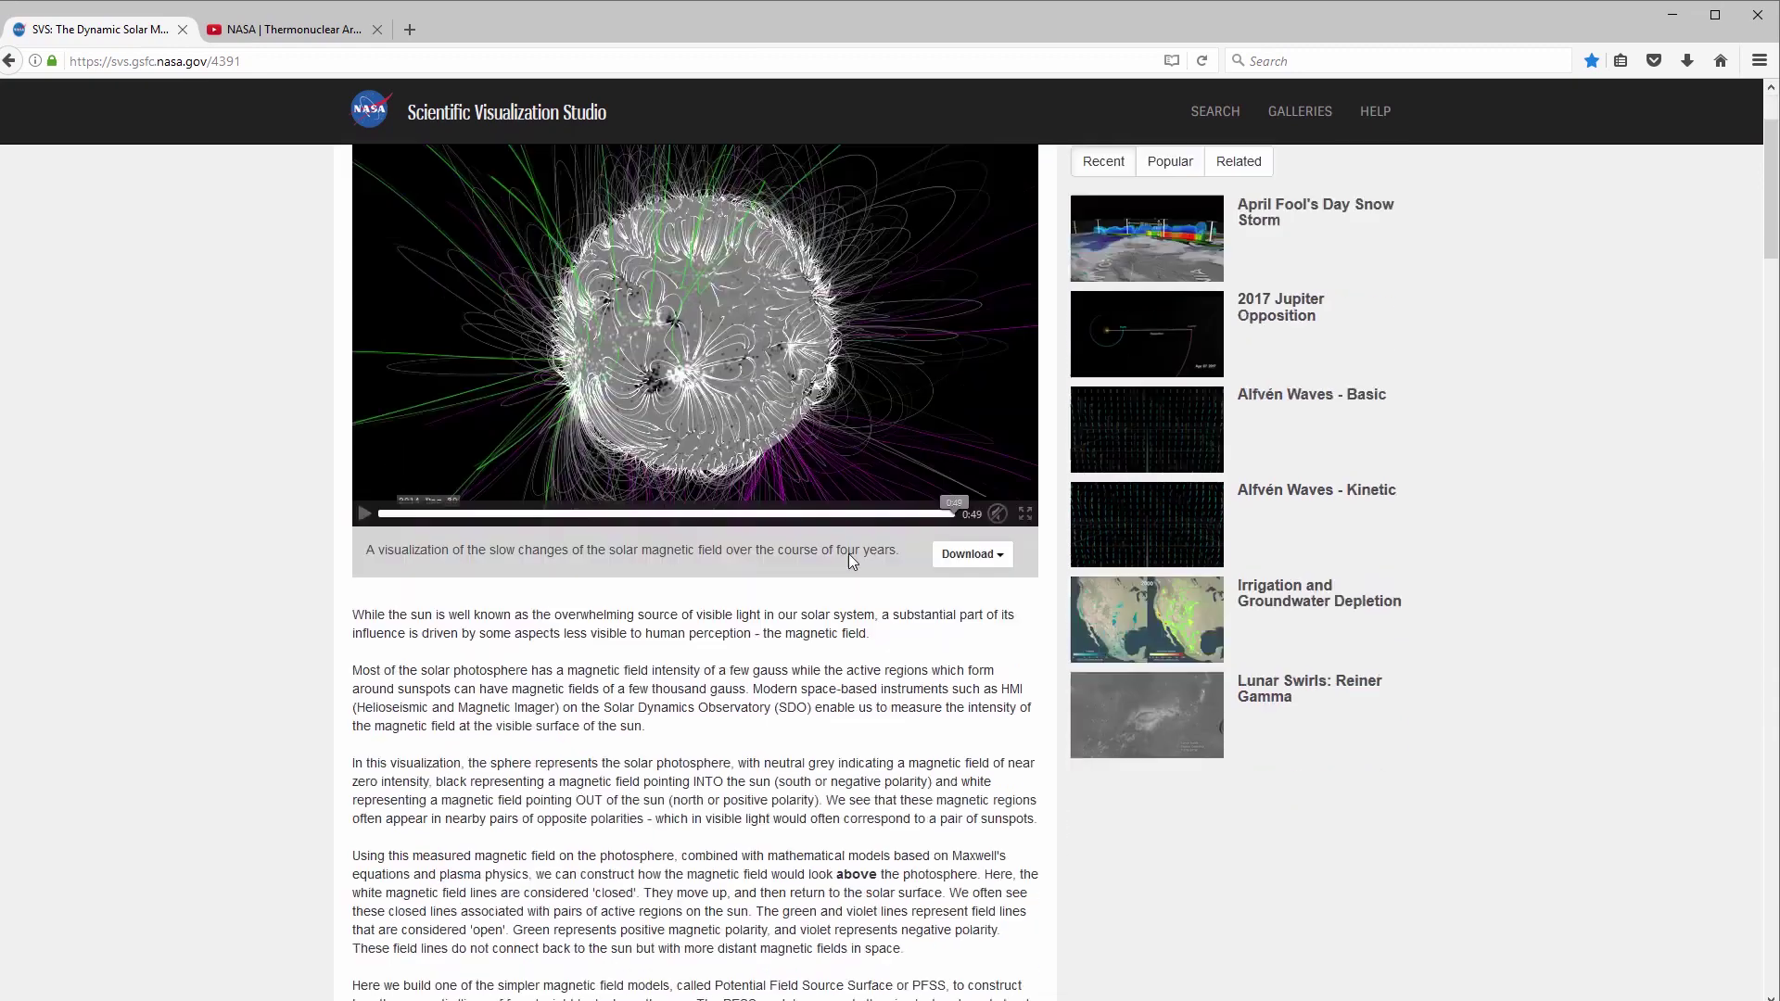
pyautogui.scroll(-15, 851, 560)
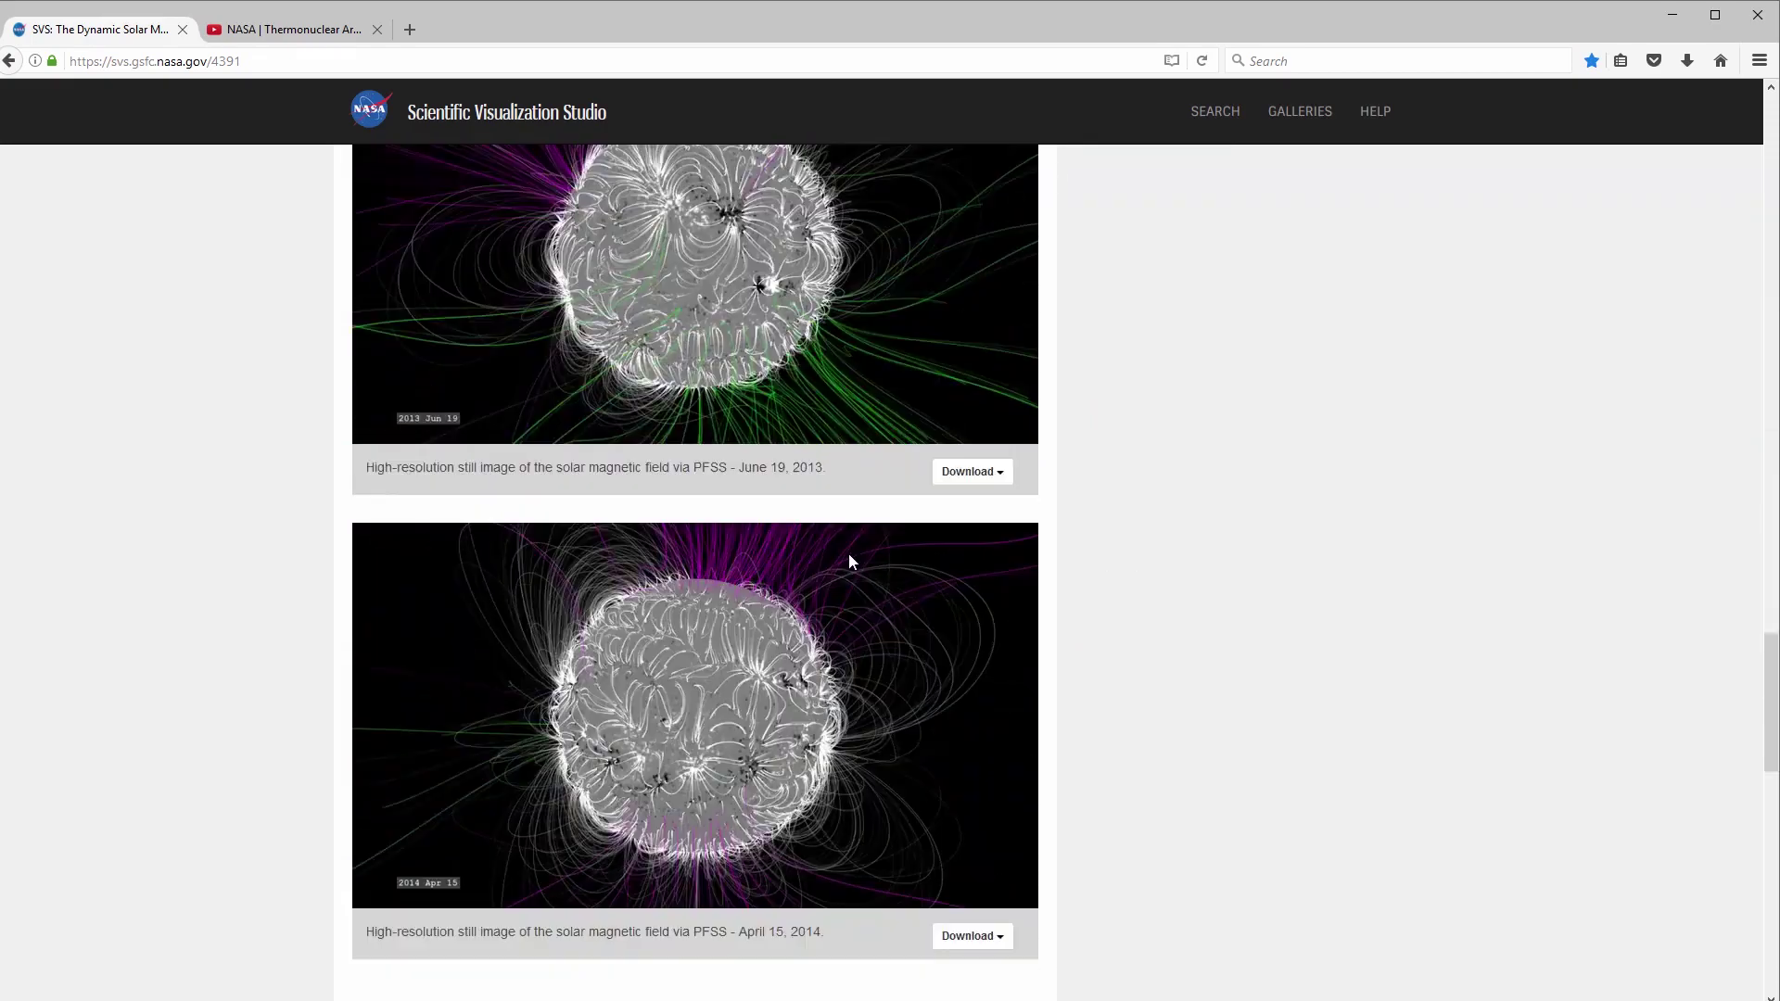
pyautogui.scroll(14, 851, 560)
pyautogui.scroll(20, 851, 561)
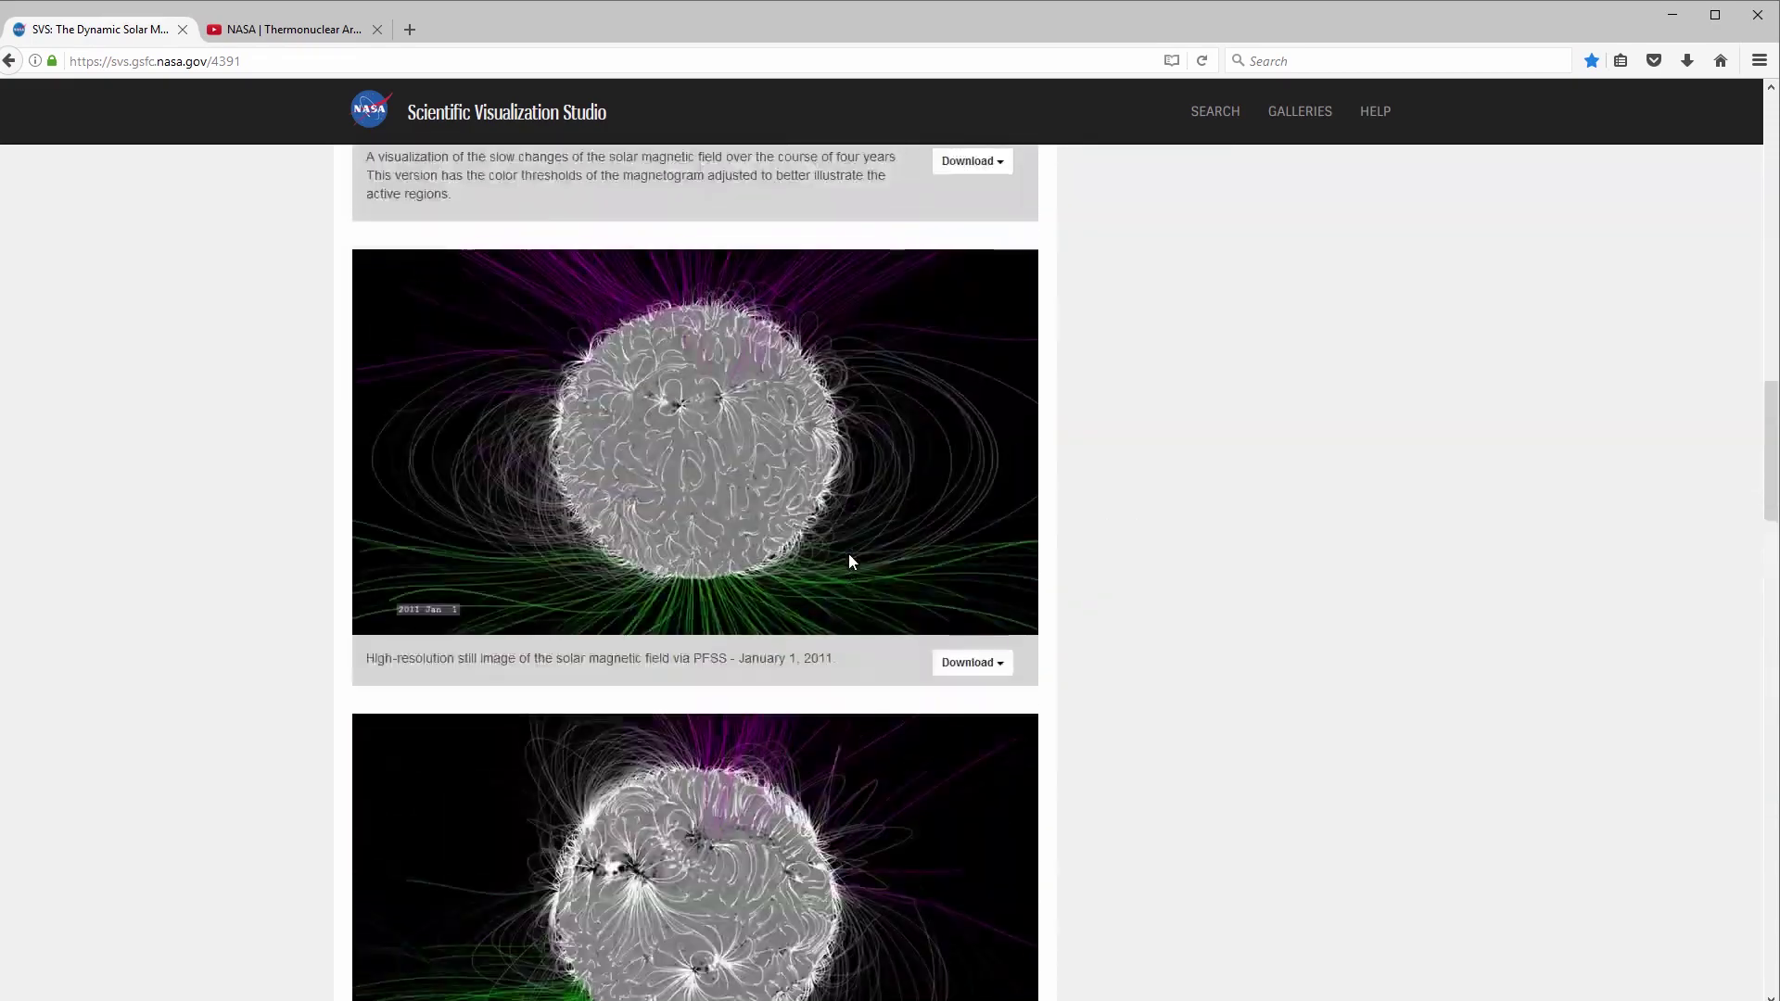
pyautogui.scroll(-2, 849, 561)
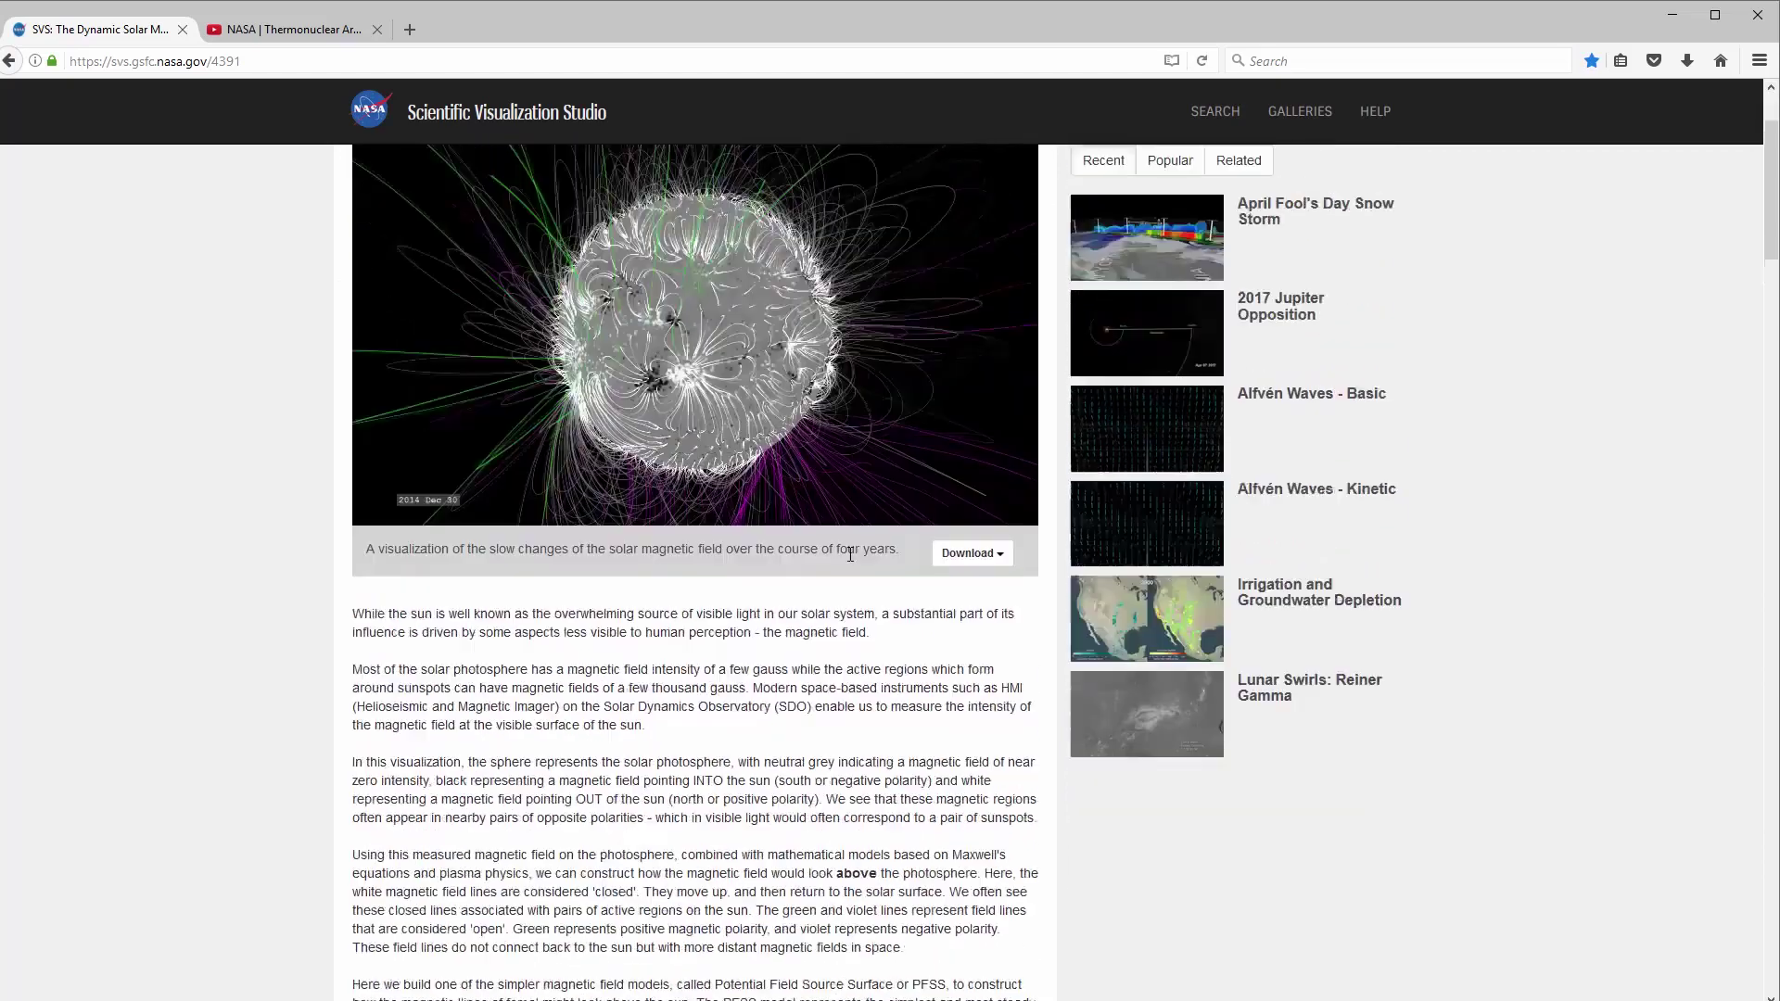
pyautogui.scroll(3, 523, 508)
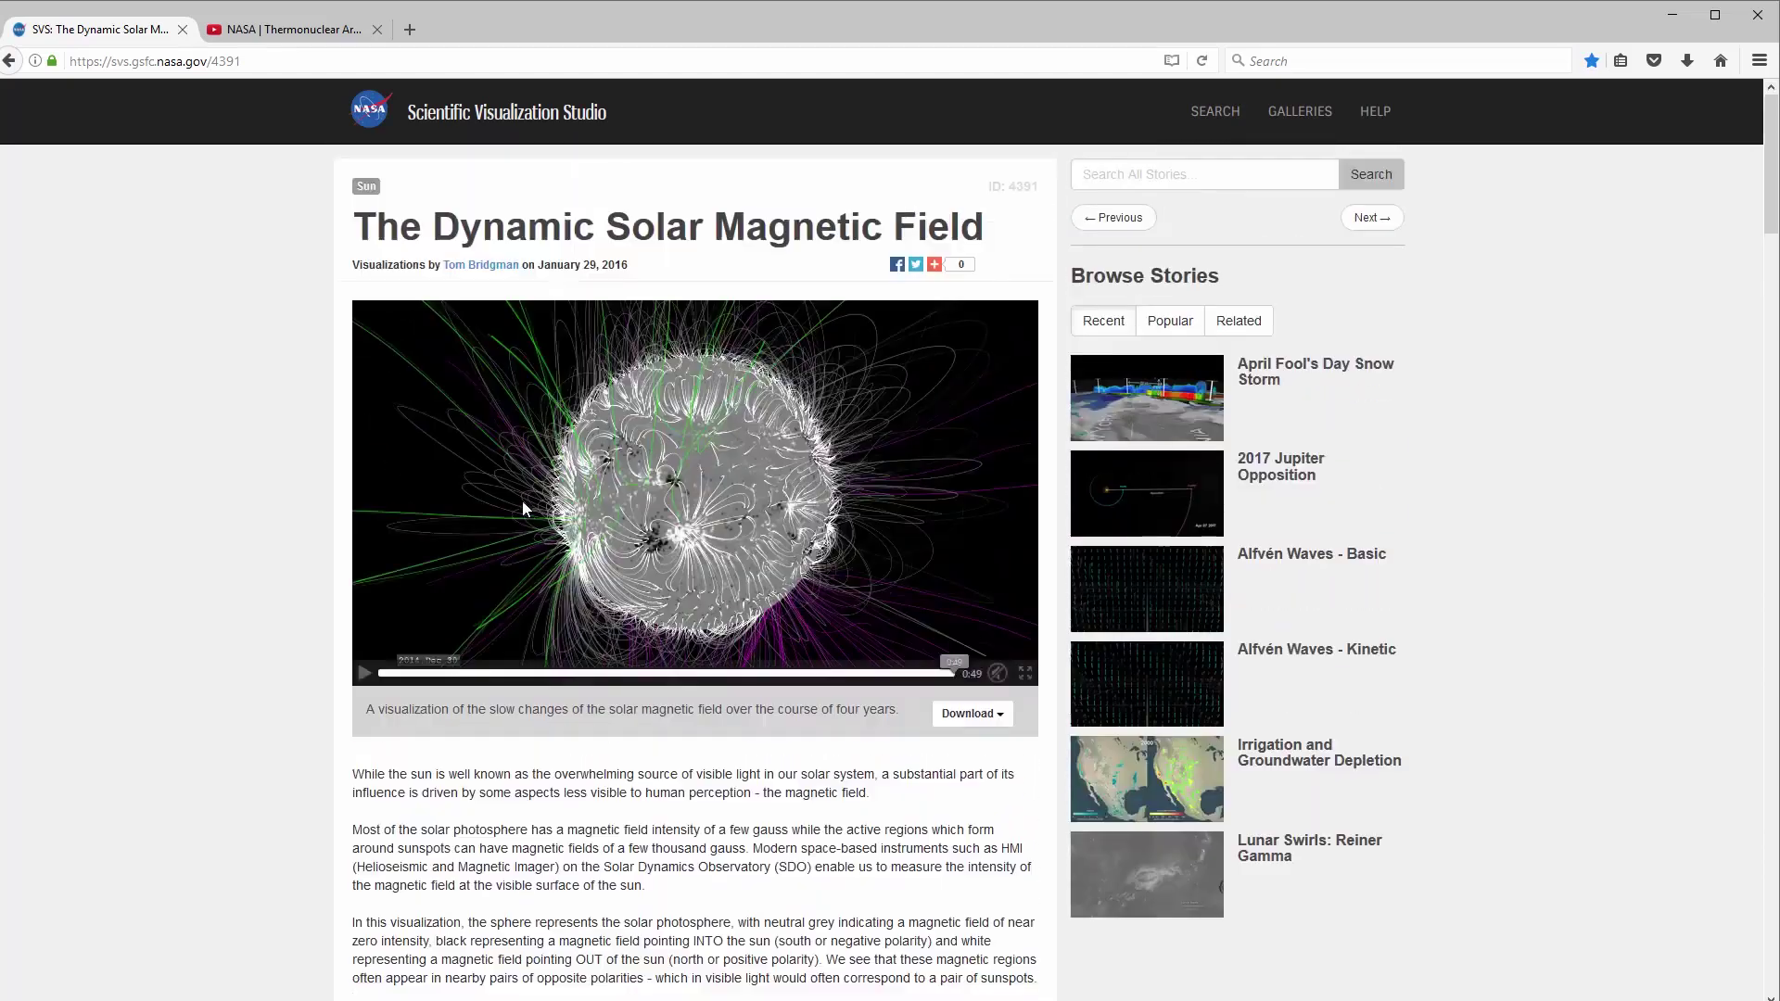
pyautogui.click(366, 675)
pyautogui.click(516, 672)
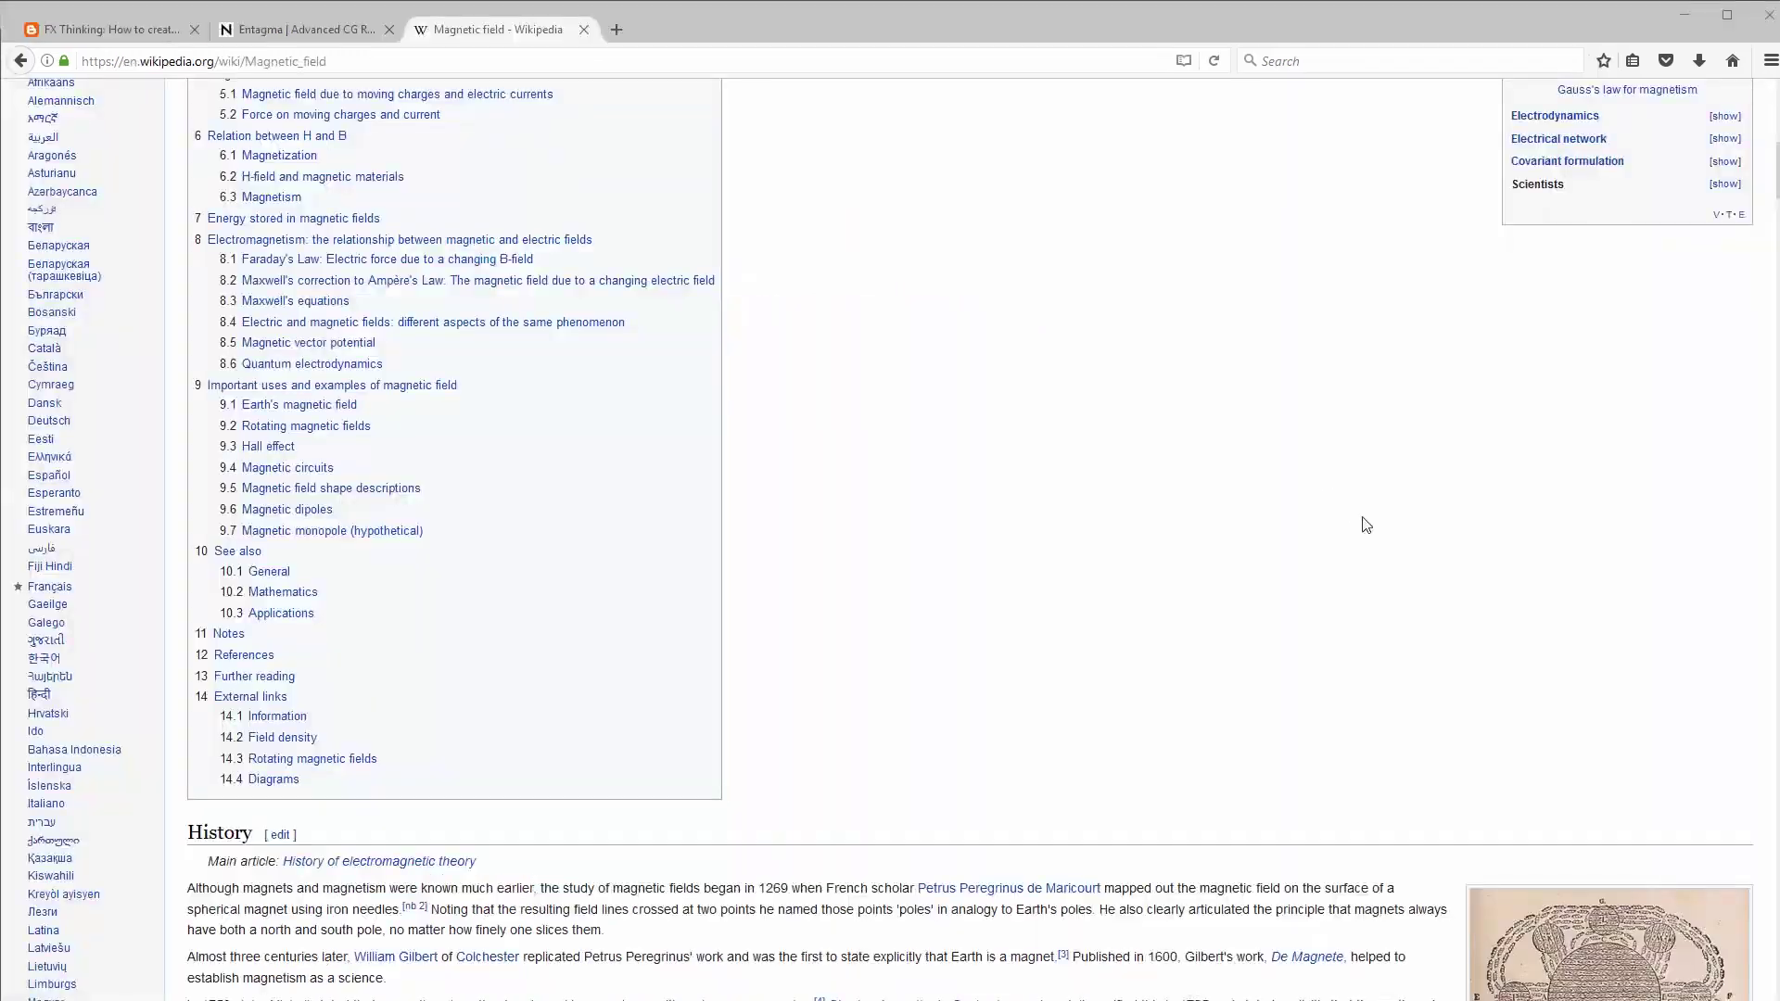
# - Skim the Wikipedia Magnetic field article, including its history, field line and permanent magnet sections
pyautogui.scroll(10, 1363, 516)
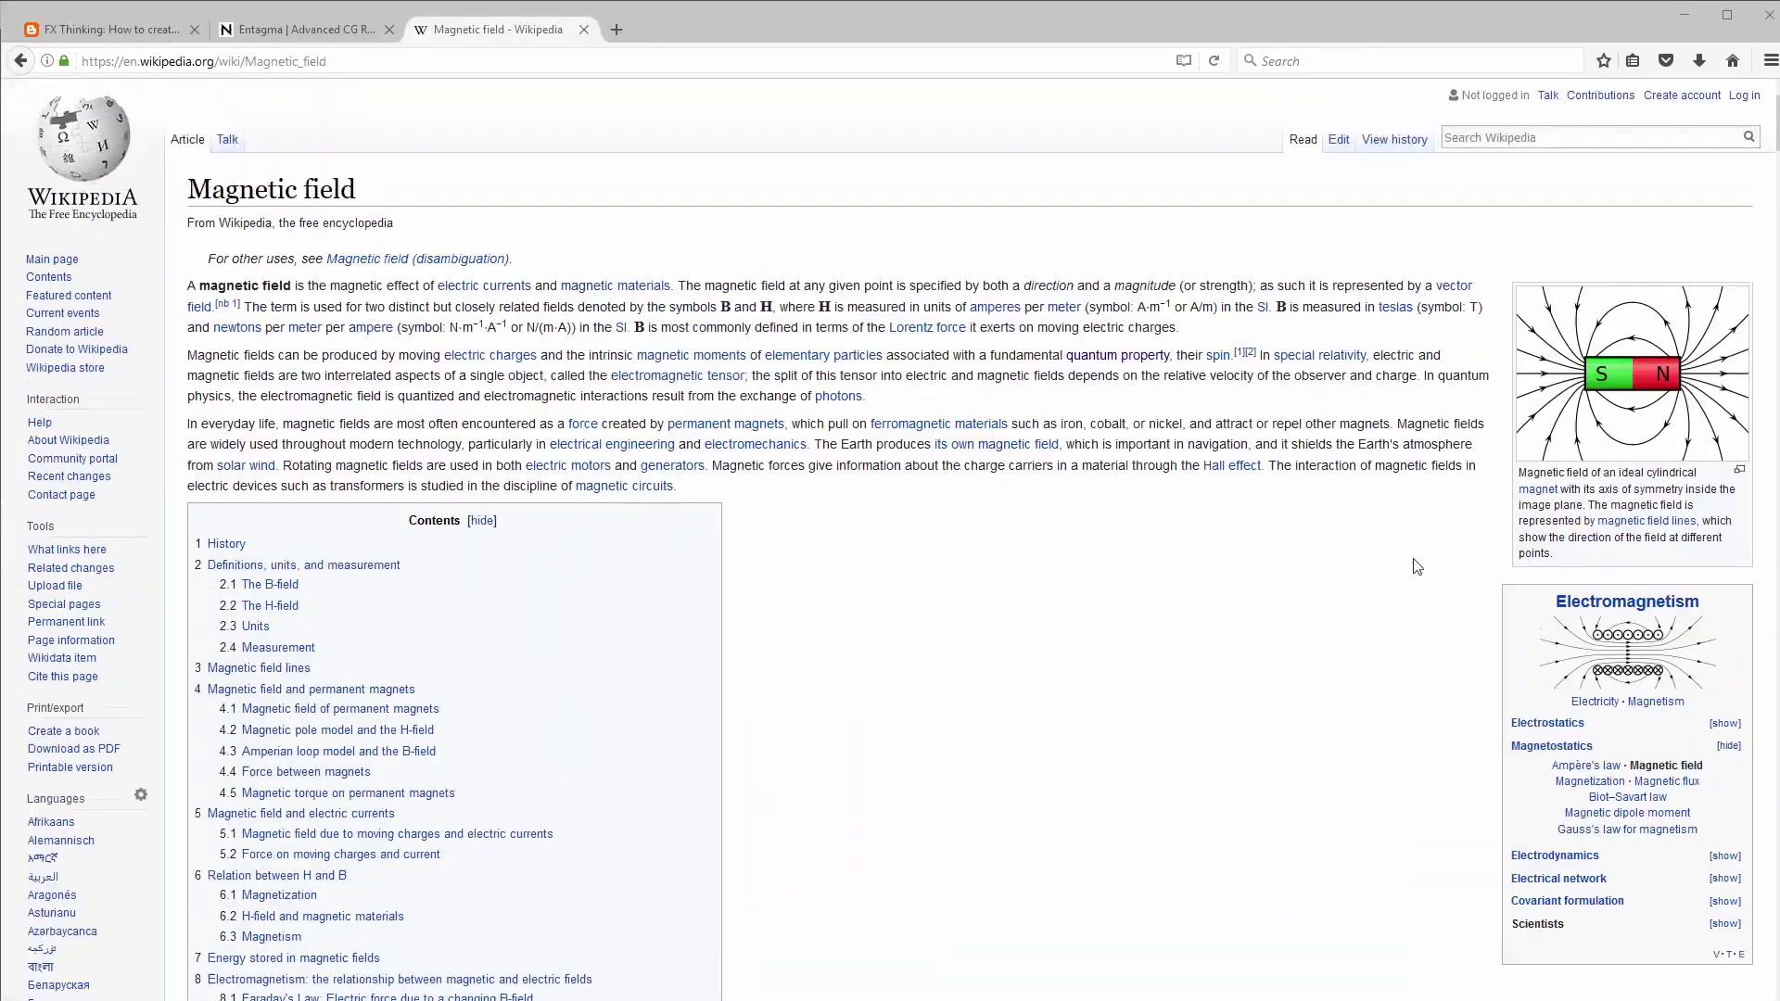
pyautogui.scroll(-20, 1202, 549)
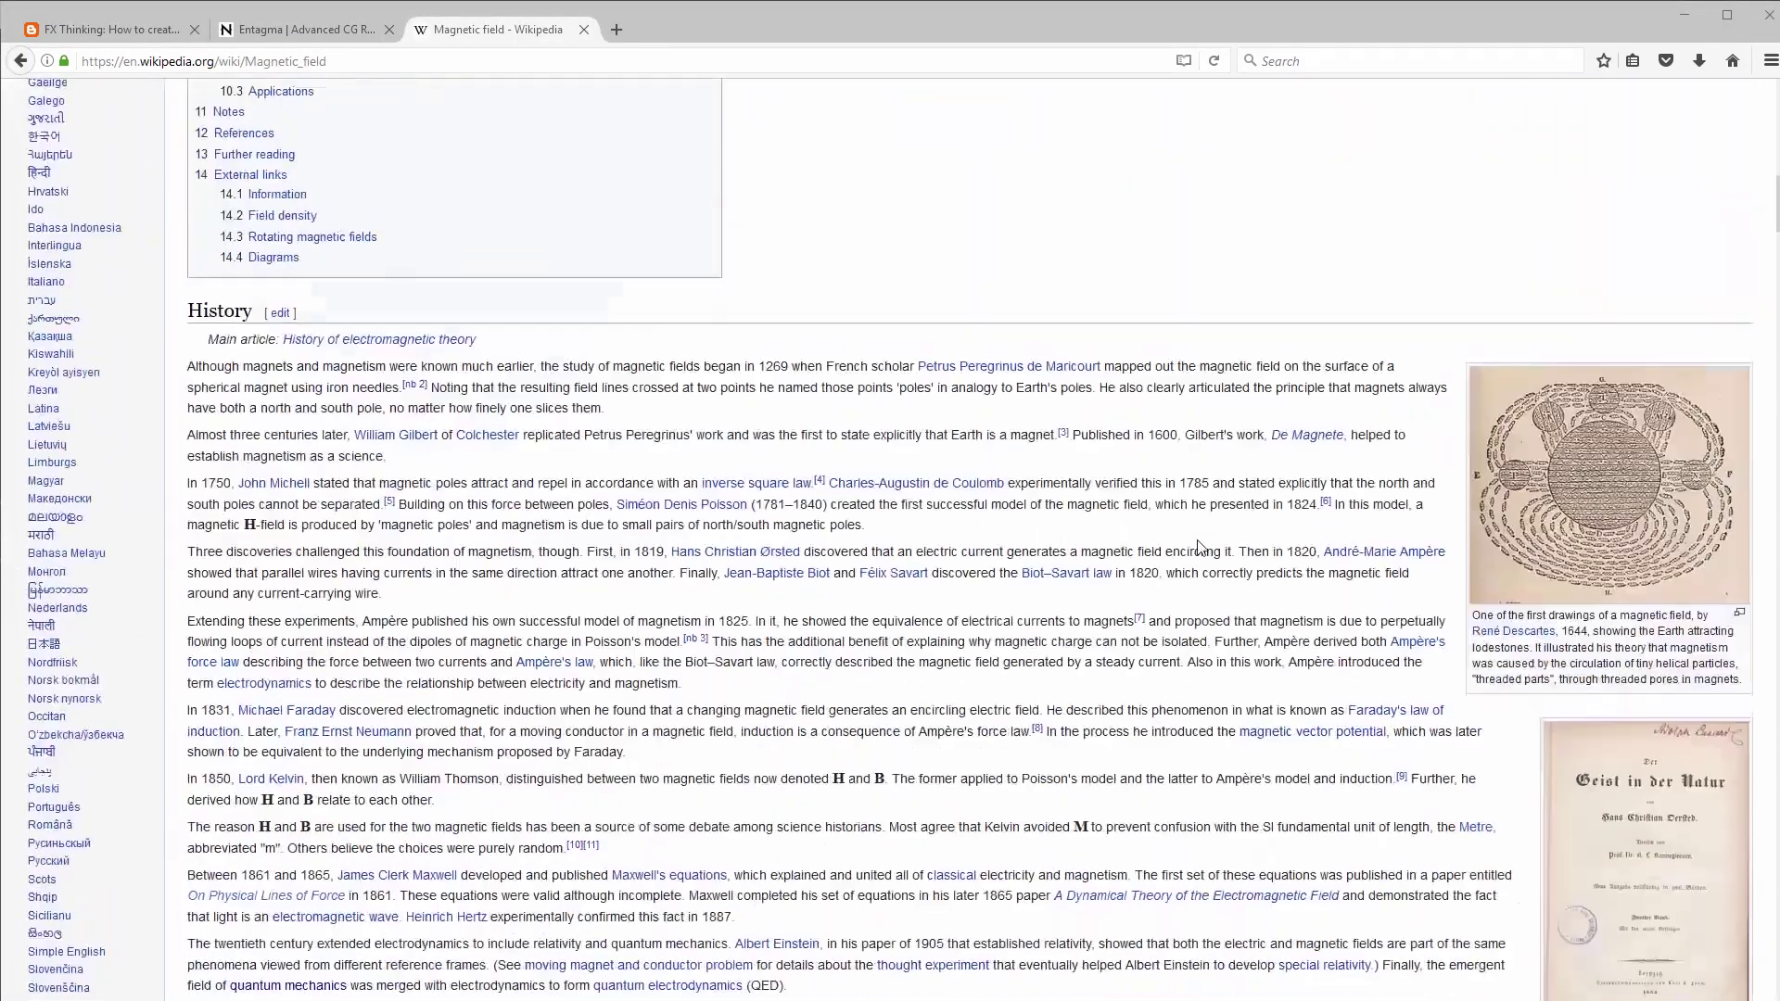
pyautogui.scroll(20, 1202, 555)
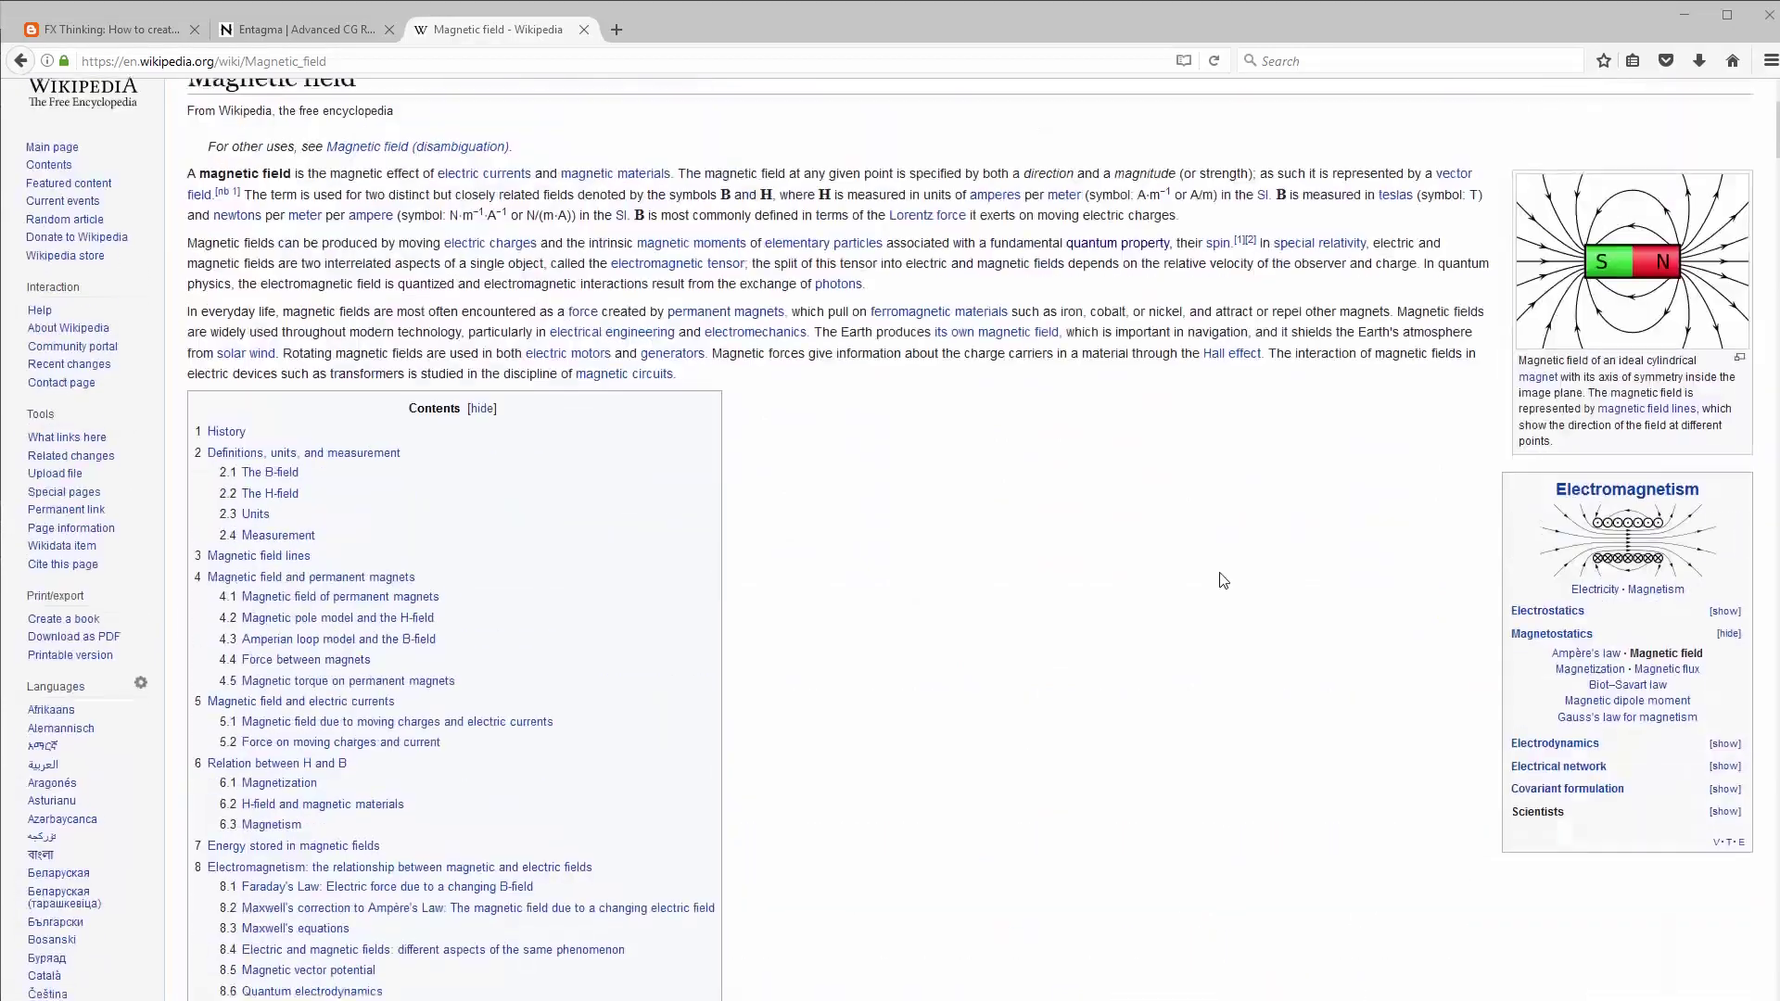
pyautogui.scroll(-20, 1240, 582)
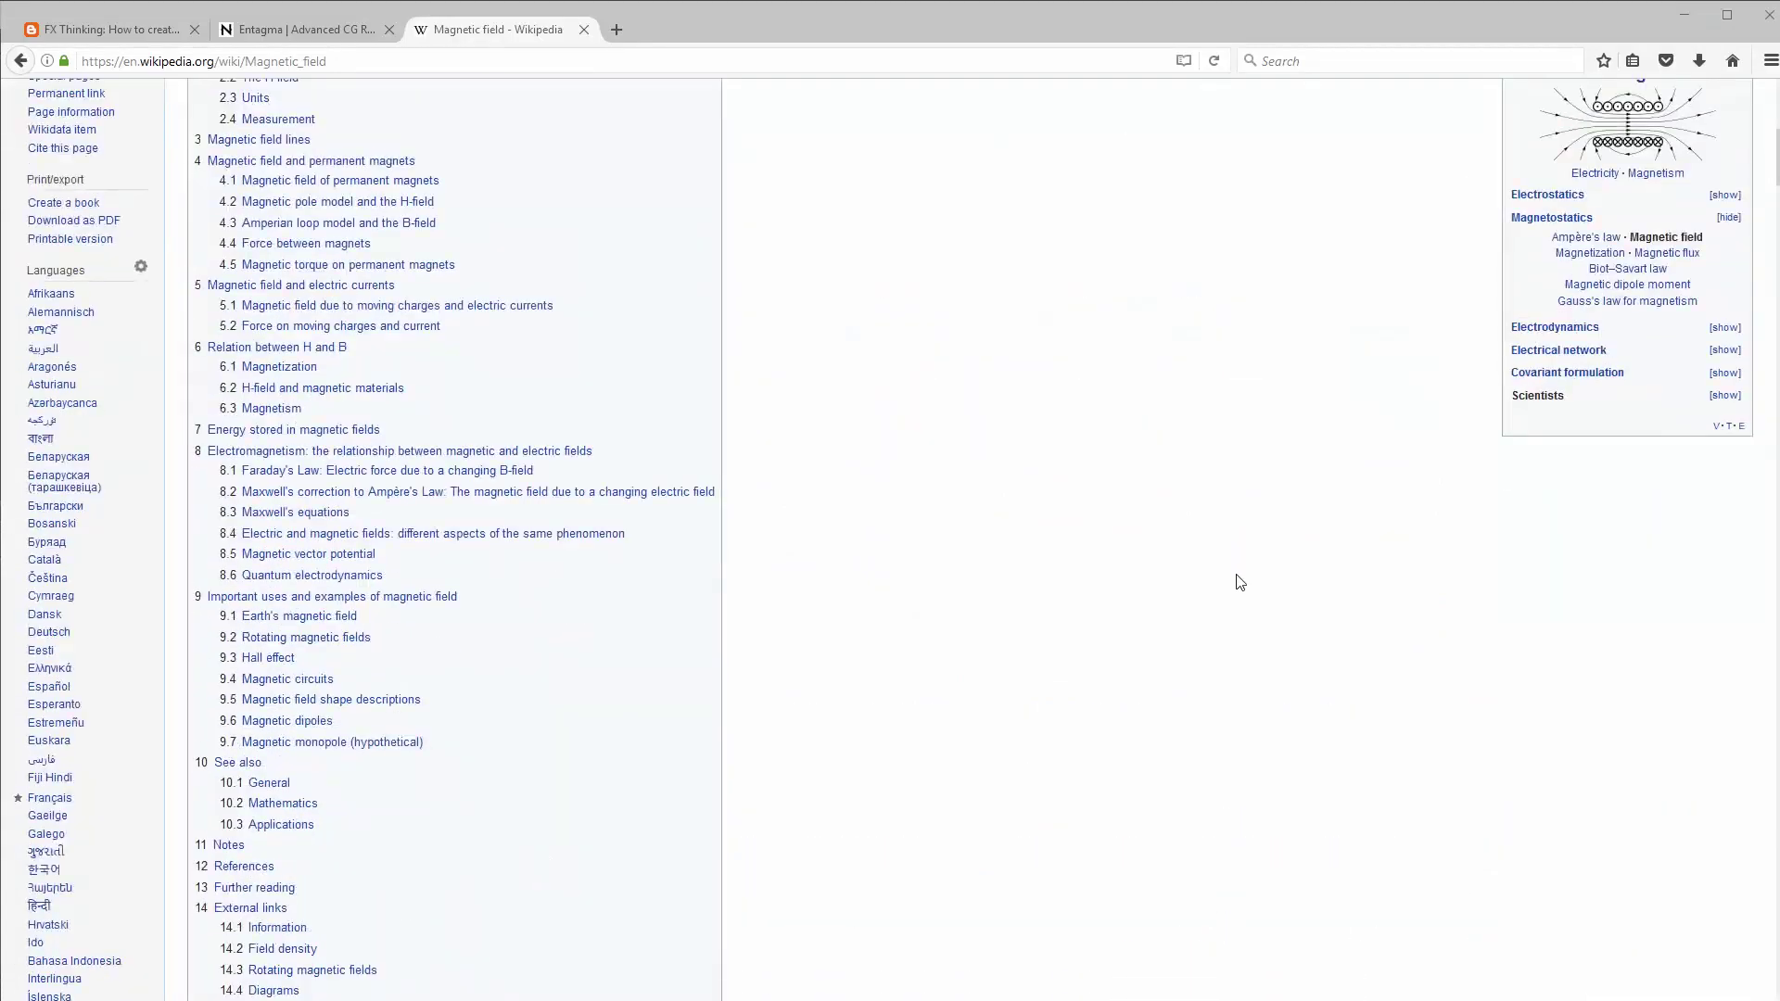
pyautogui.scroll(-5, 1205, 547)
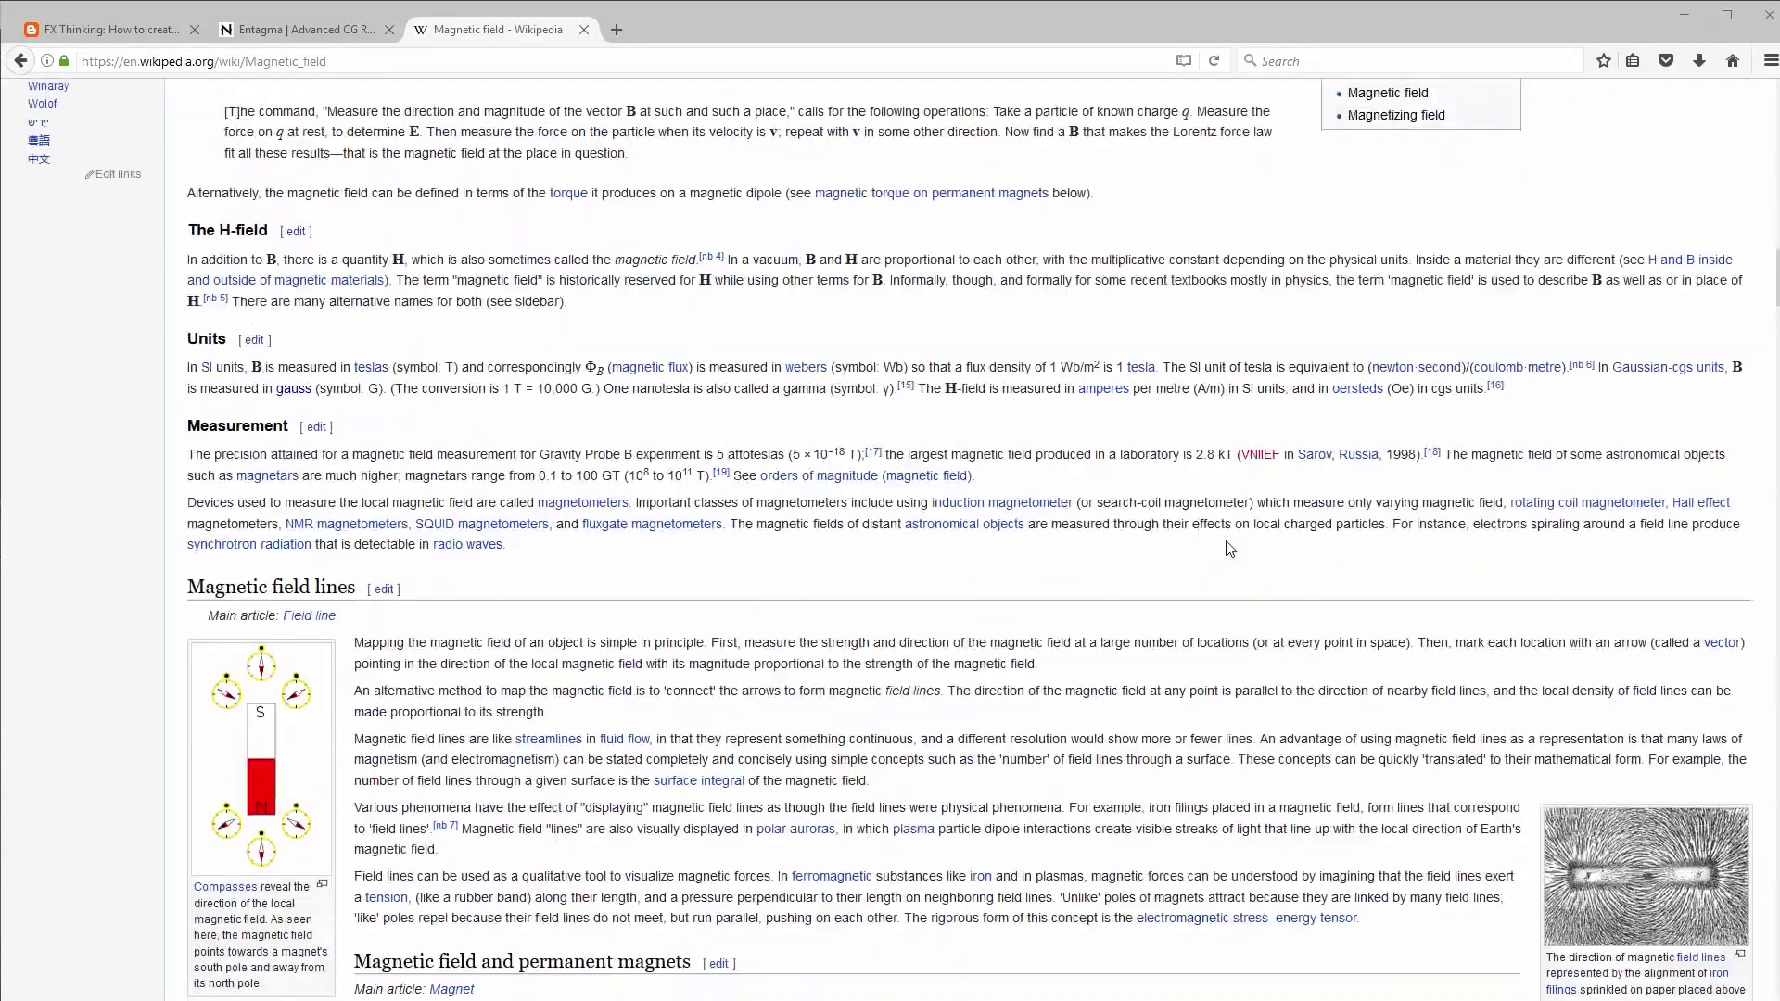
pyautogui.scroll(-13, 1220, 560)
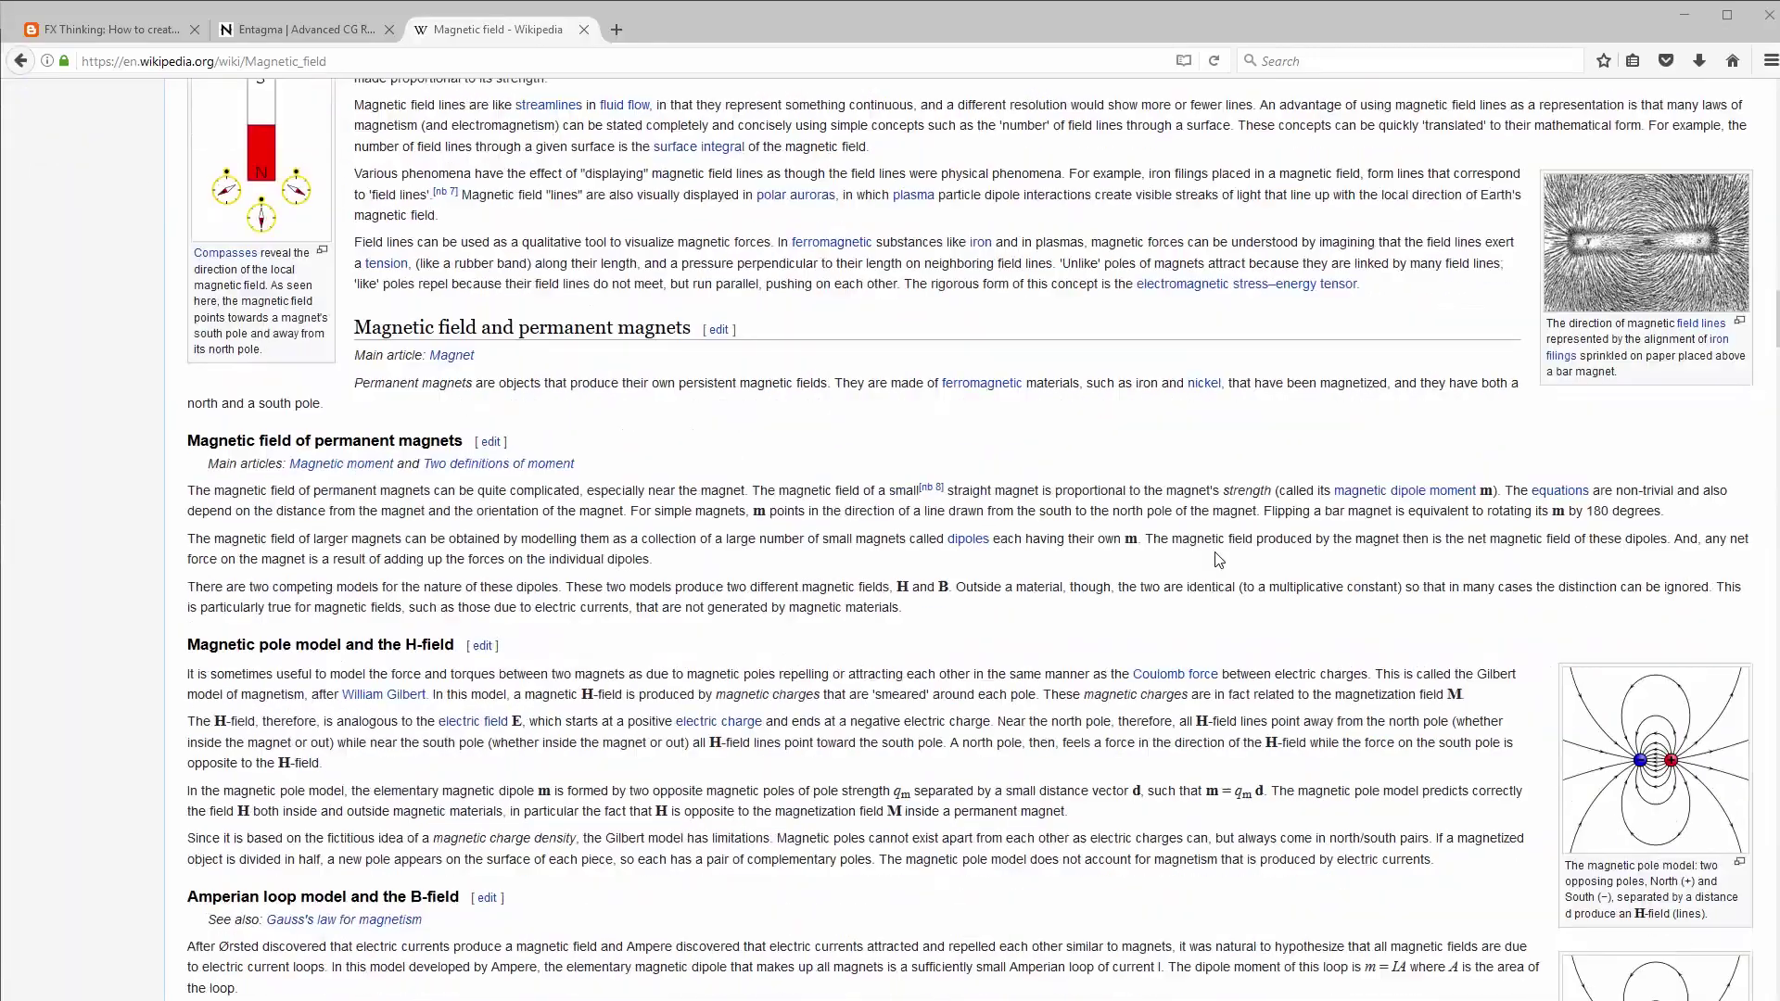
pyautogui.scroll(20, 1219, 559)
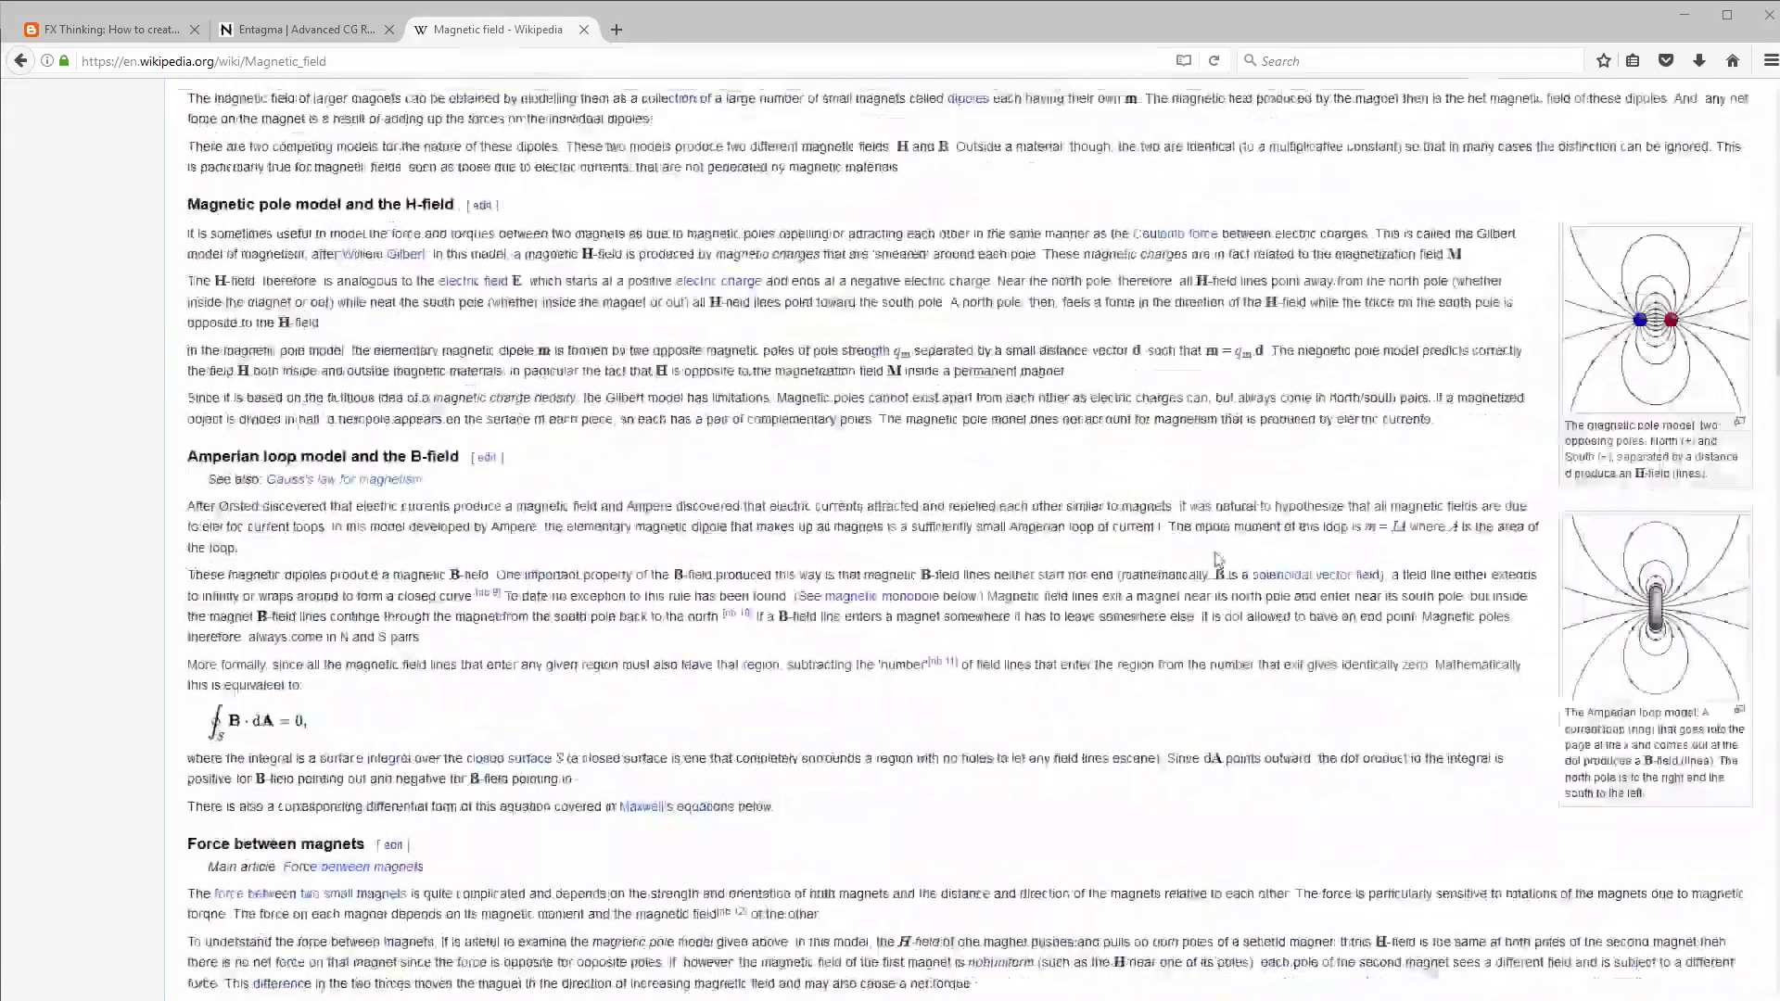
pyautogui.scroll(20, 1217, 556)
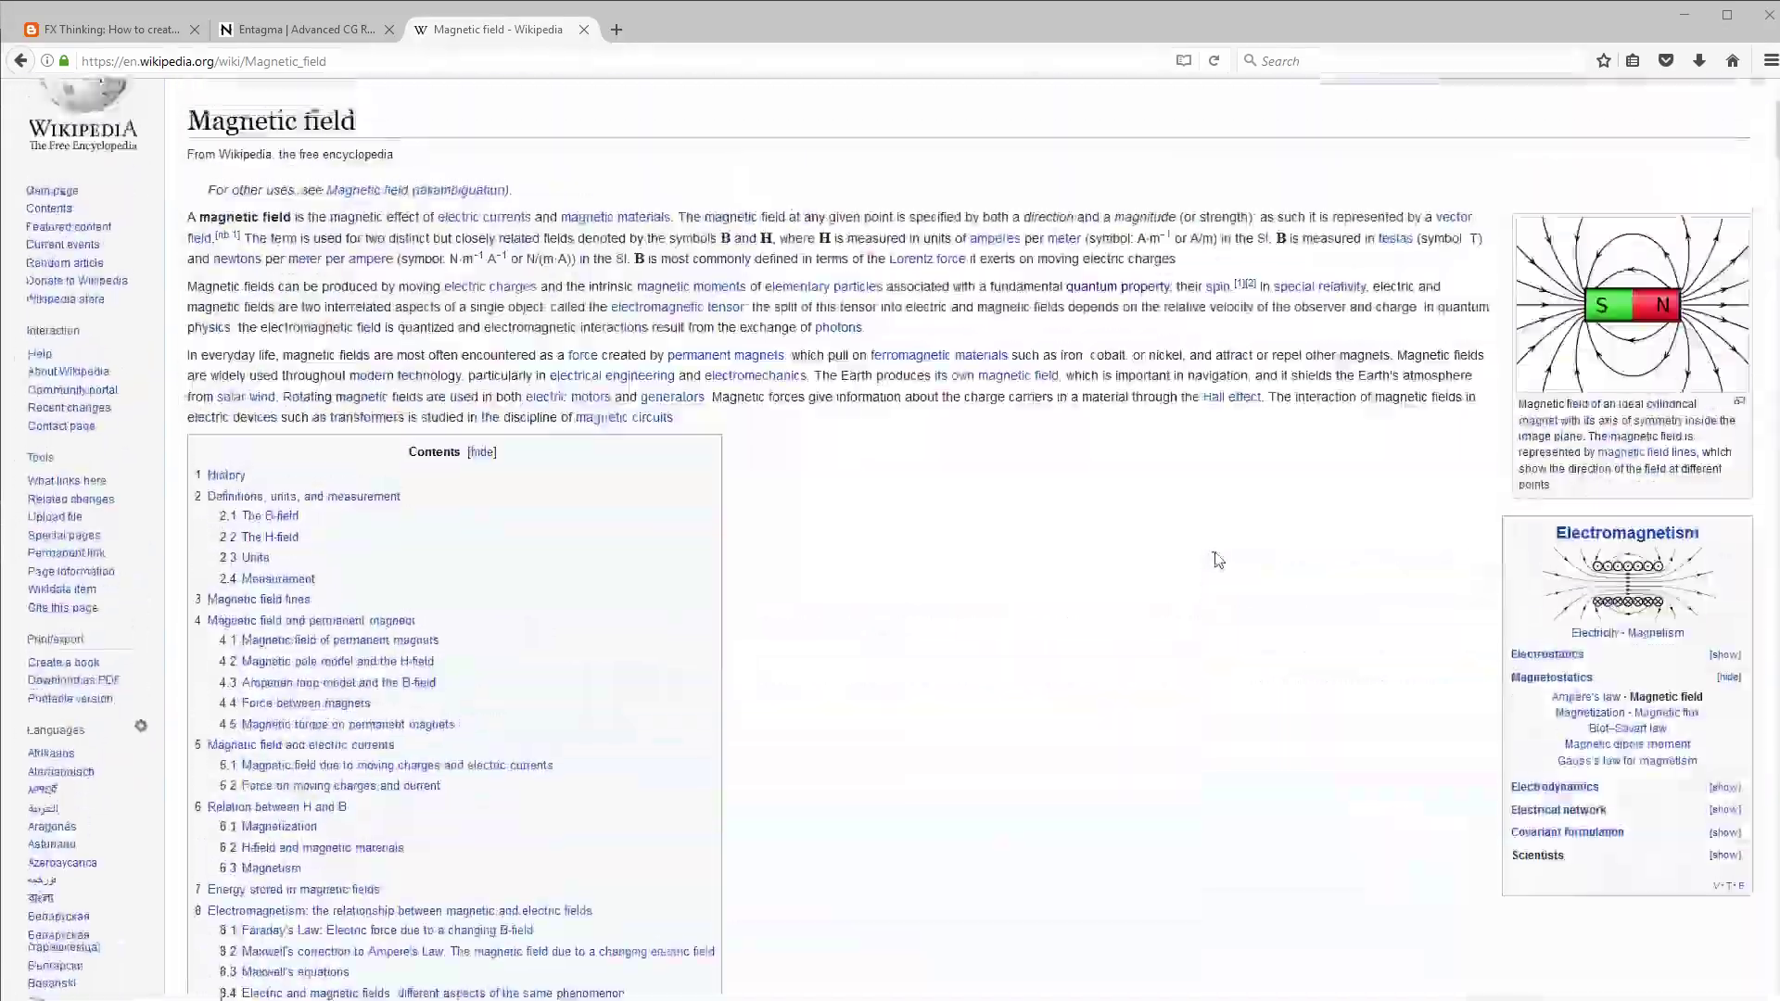
pyautogui.scroll(-6, 1043, 640)
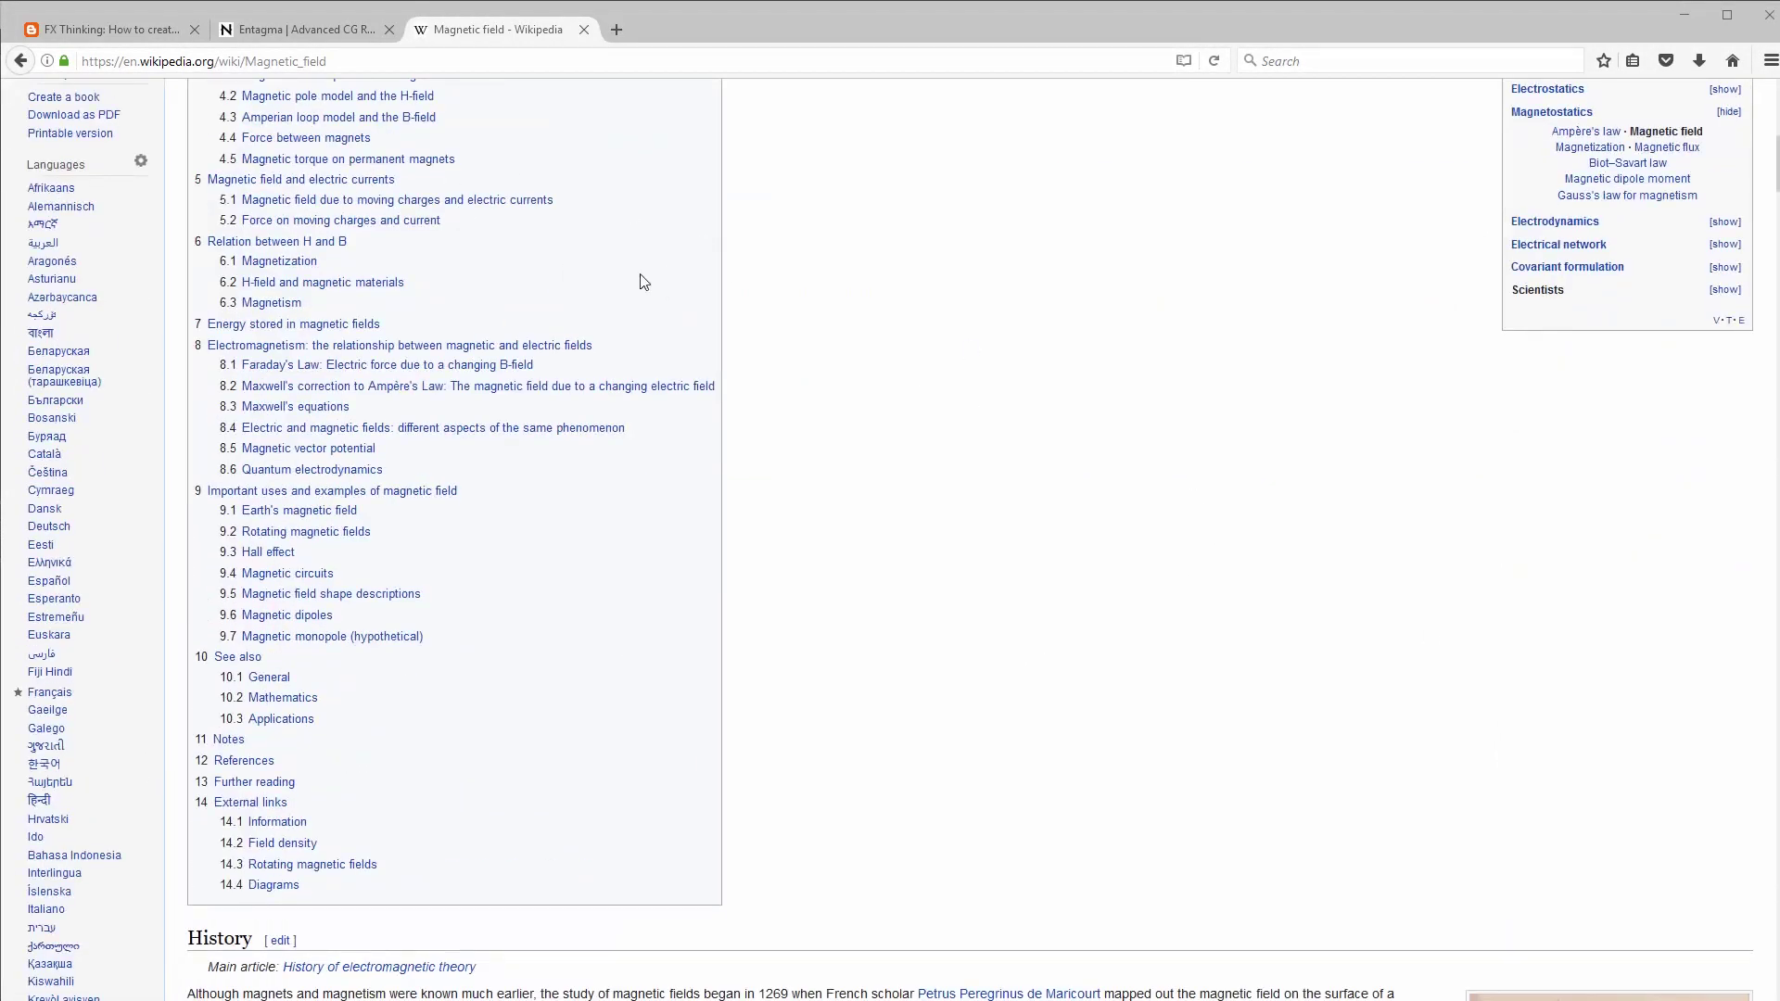
# - Look over Entagma's Custom Particle System in VEX tutorial entry
pyautogui.click(326, 31)
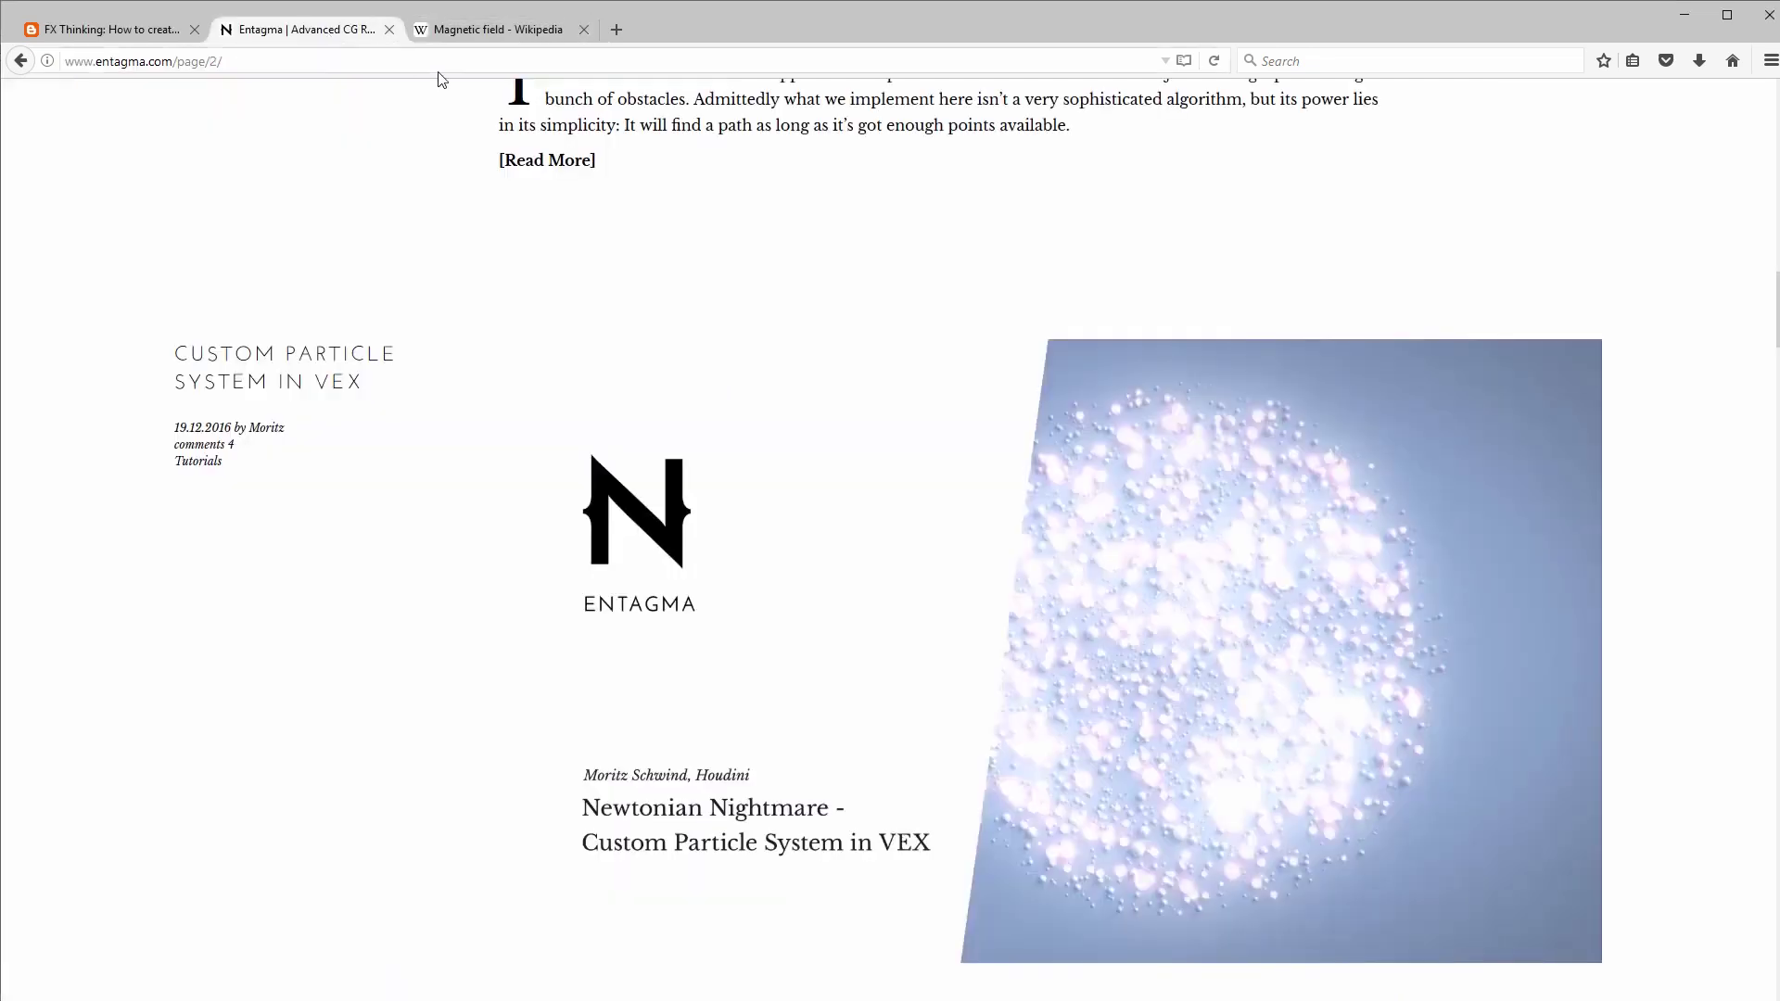
pyautogui.click(56, 32)
pyautogui.click(306, 29)
pyautogui.scroll(-2, 956, 552)
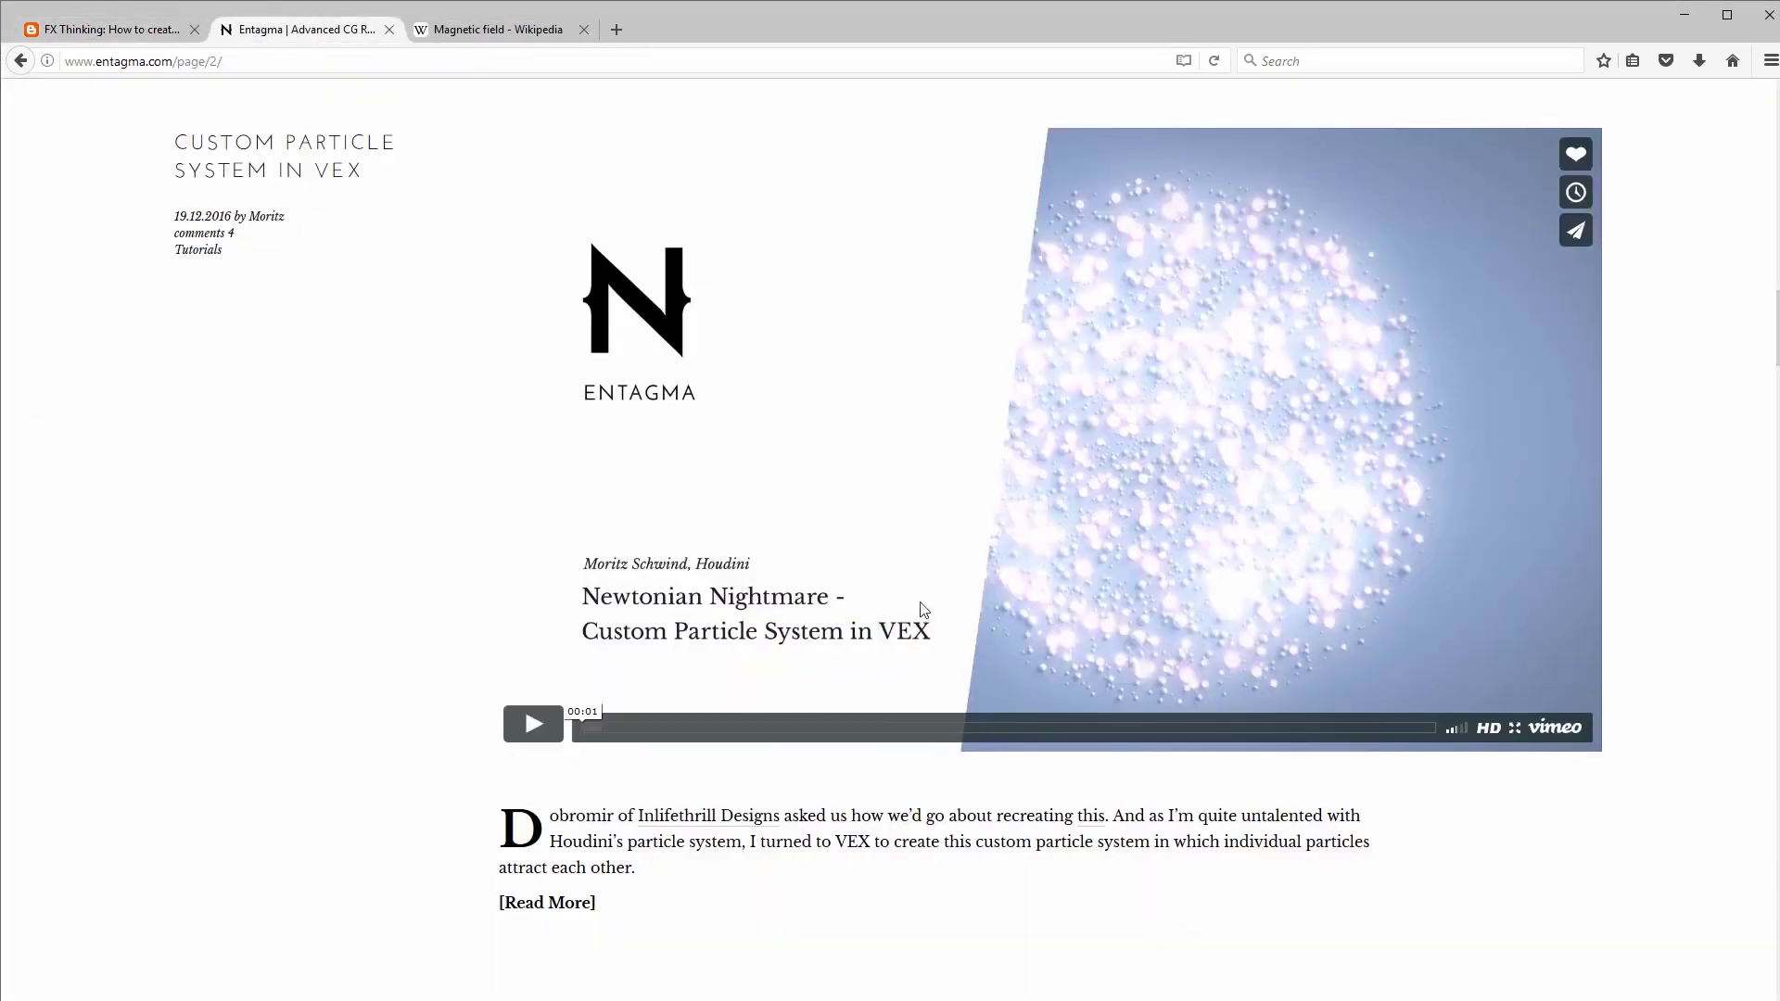
pyautogui.scroll(1, 777, 541)
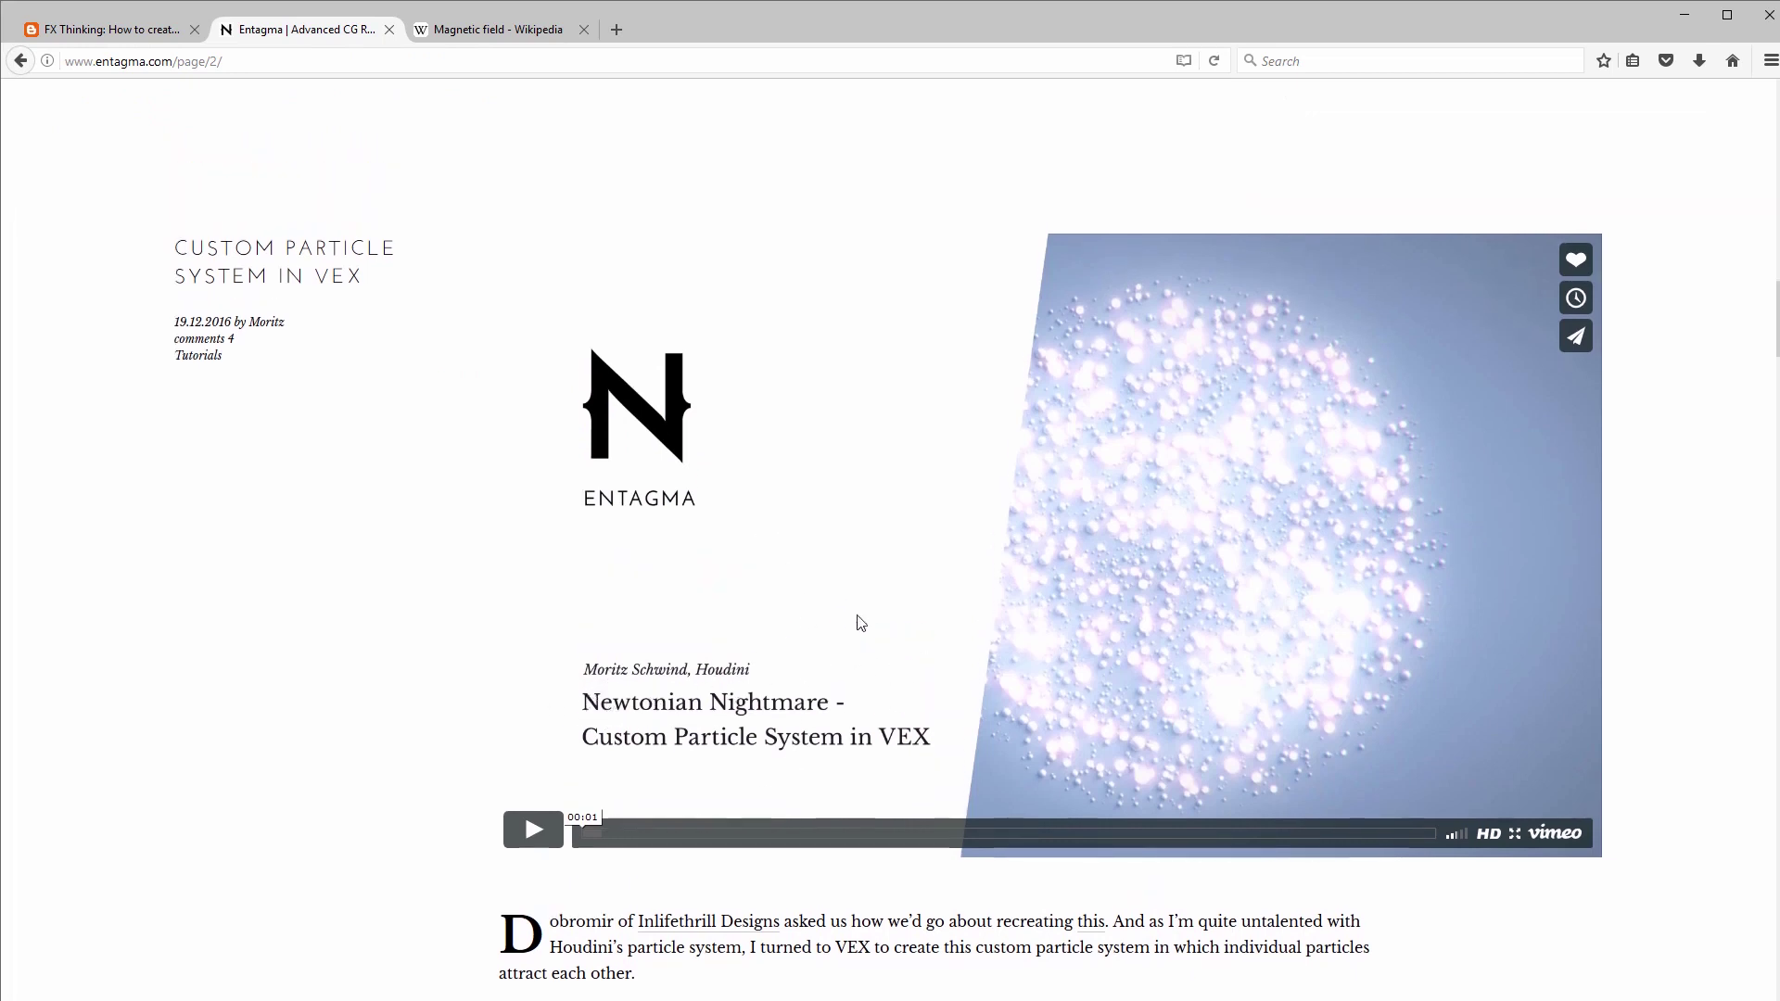
pyautogui.scroll(-5, 822, 560)
pyautogui.scroll(6, 822, 560)
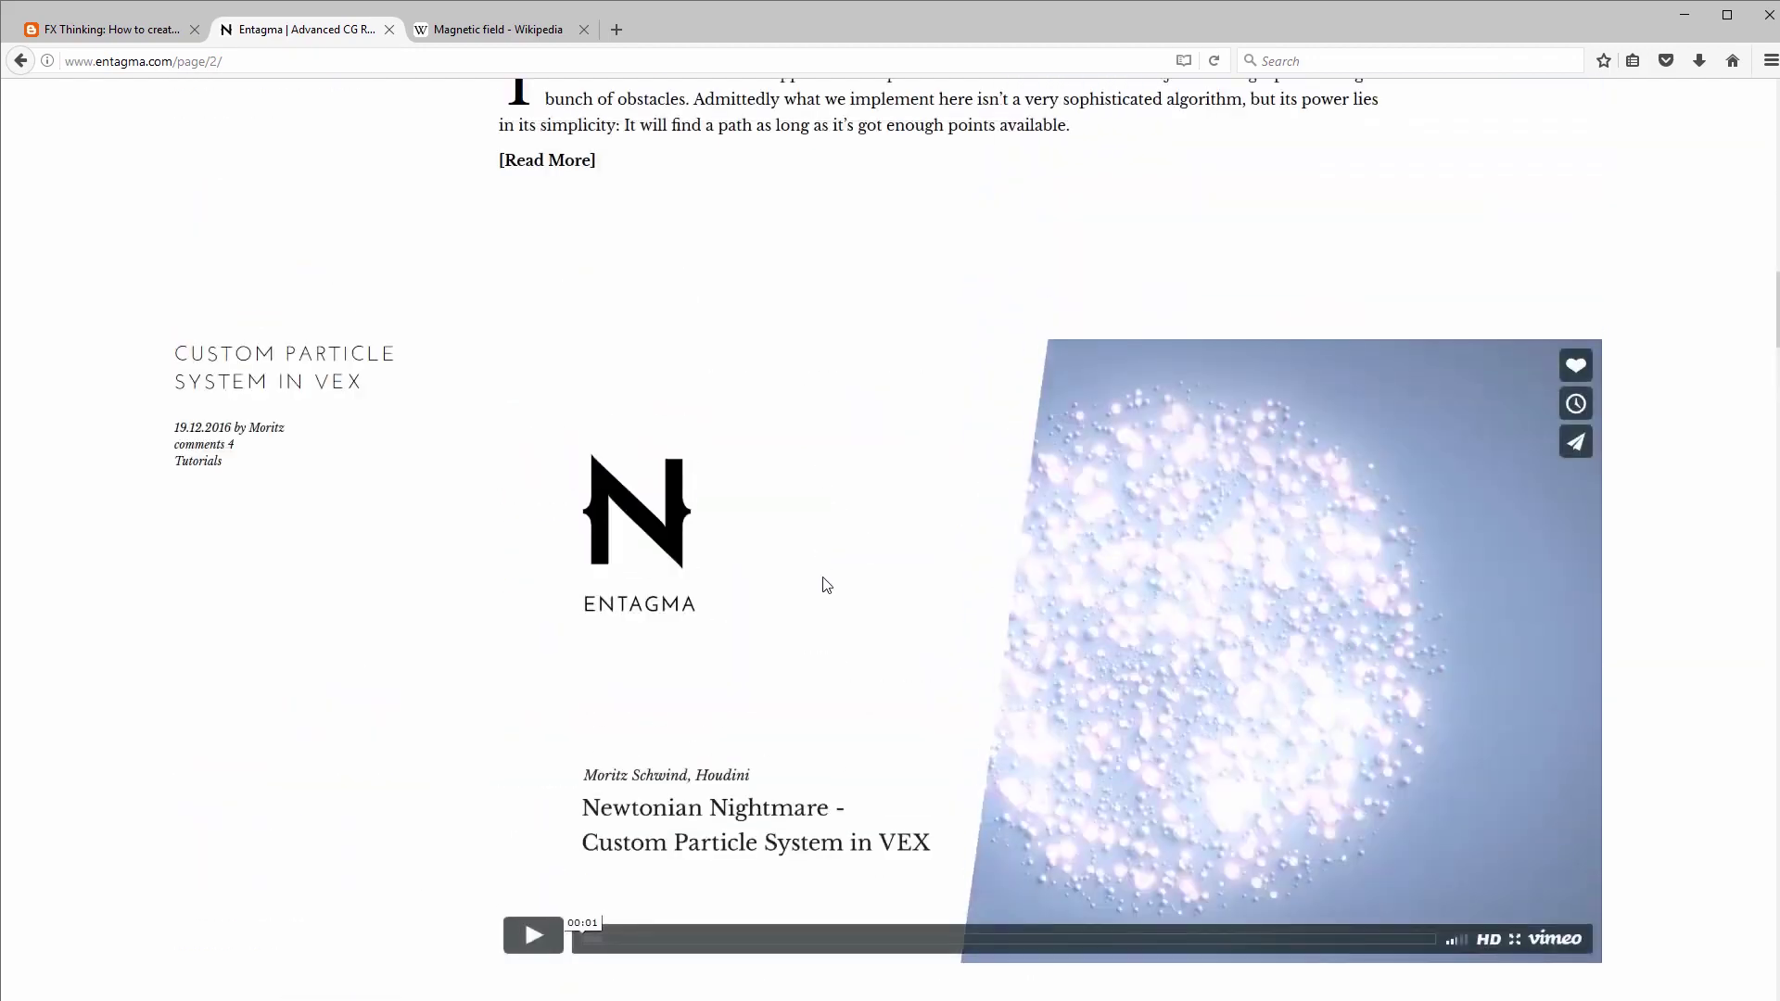
pyautogui.scroll(-4, 834, 594)
pyautogui.scroll(3, 893, 607)
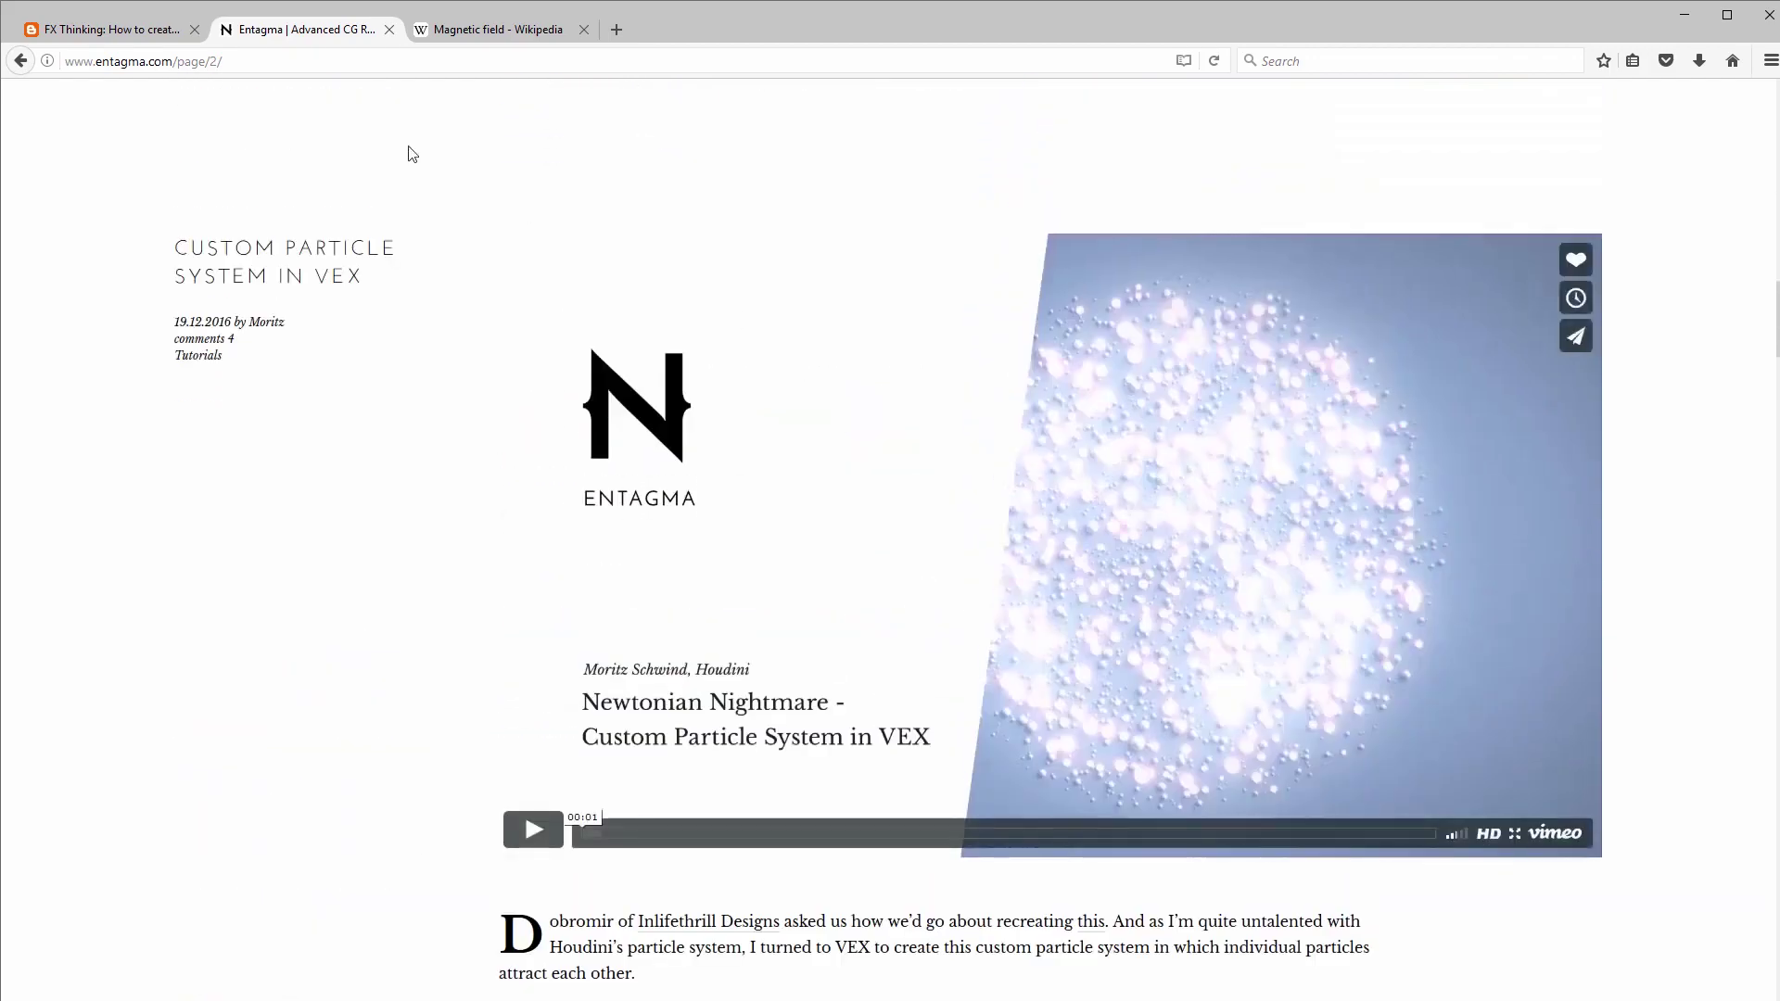
# - Read through the FX Thinking blog tutorial on creating a magnetic vector field in Houdini
pyautogui.click(109, 29)
pyautogui.scroll(-3, 1020, 524)
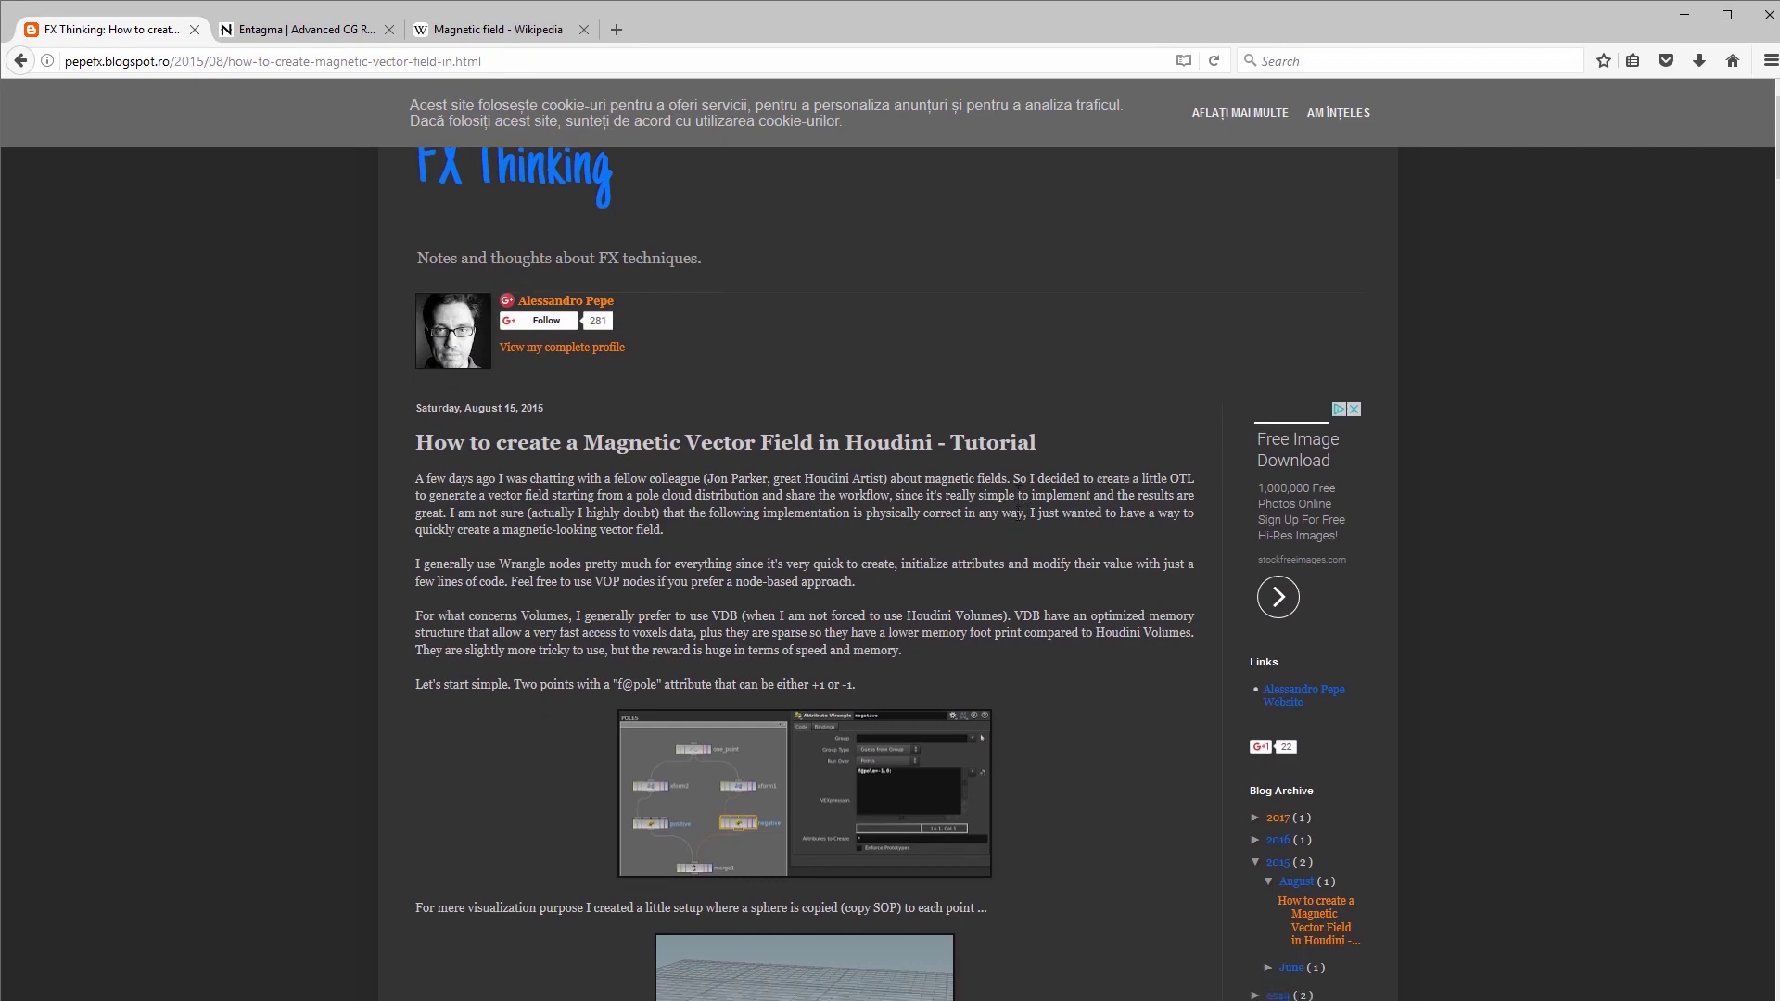
pyautogui.scroll(3, 1010, 510)
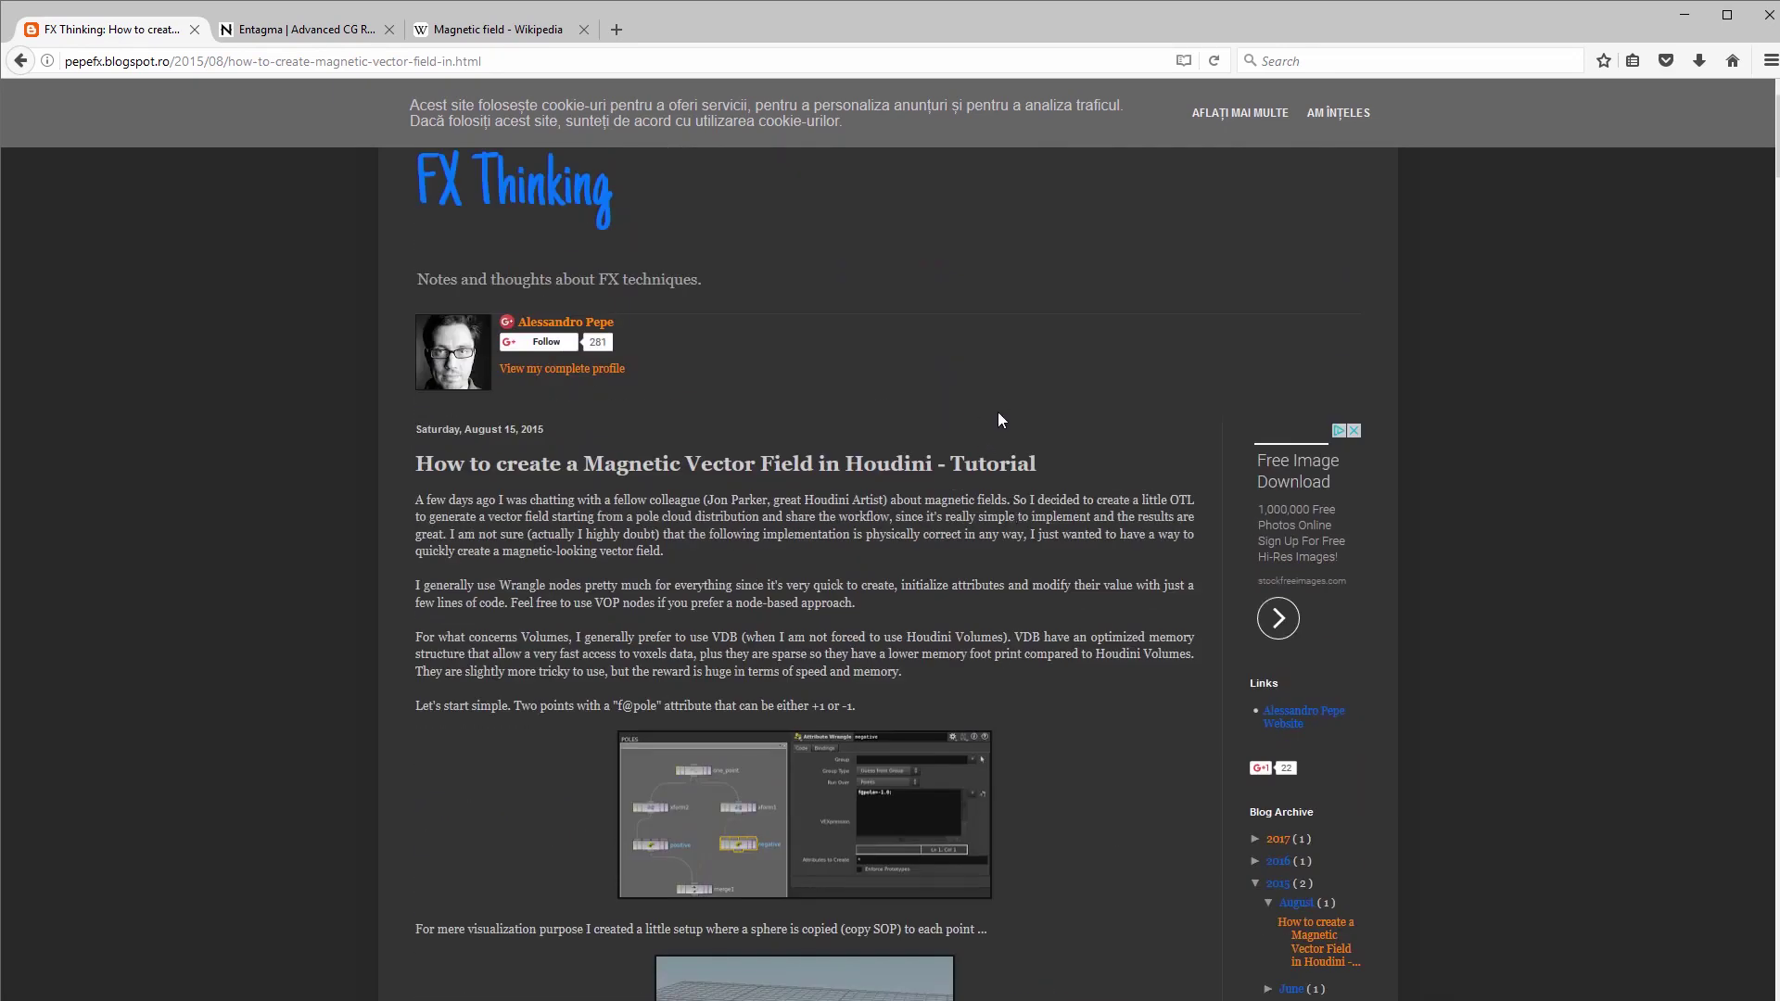
pyautogui.scroll(-5, 998, 412)
pyautogui.scroll(4, 997, 412)
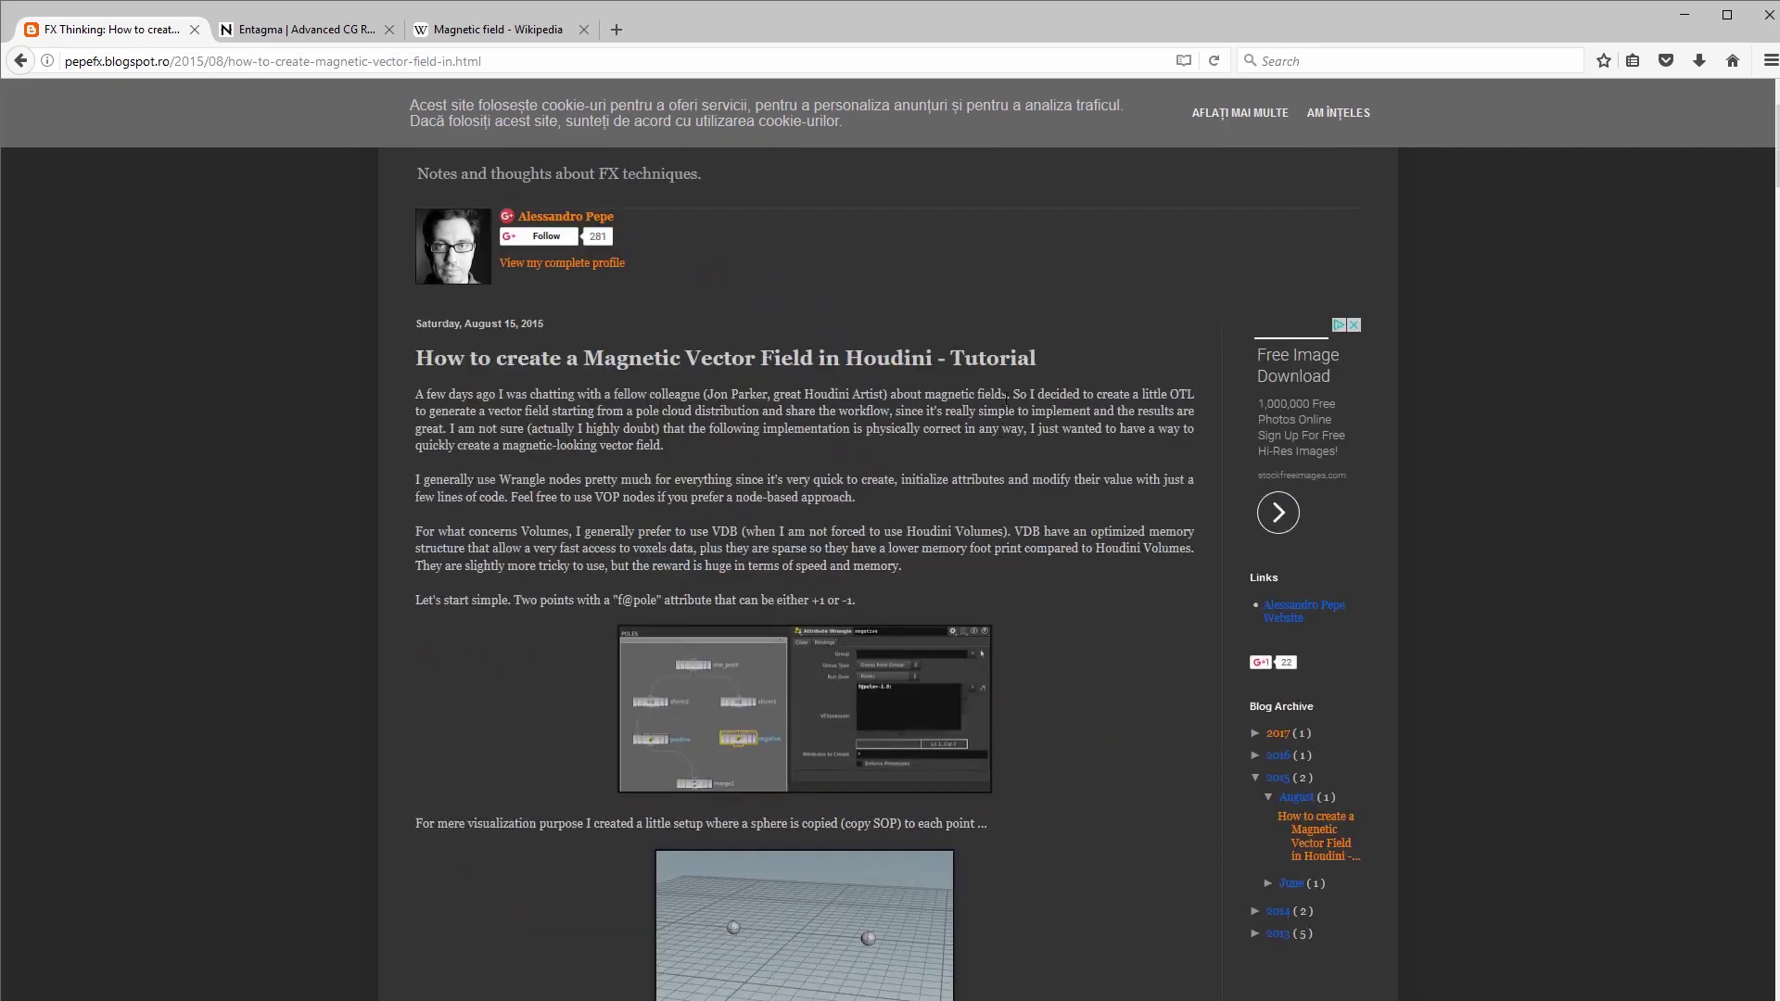
pyautogui.scroll(-11, 998, 469)
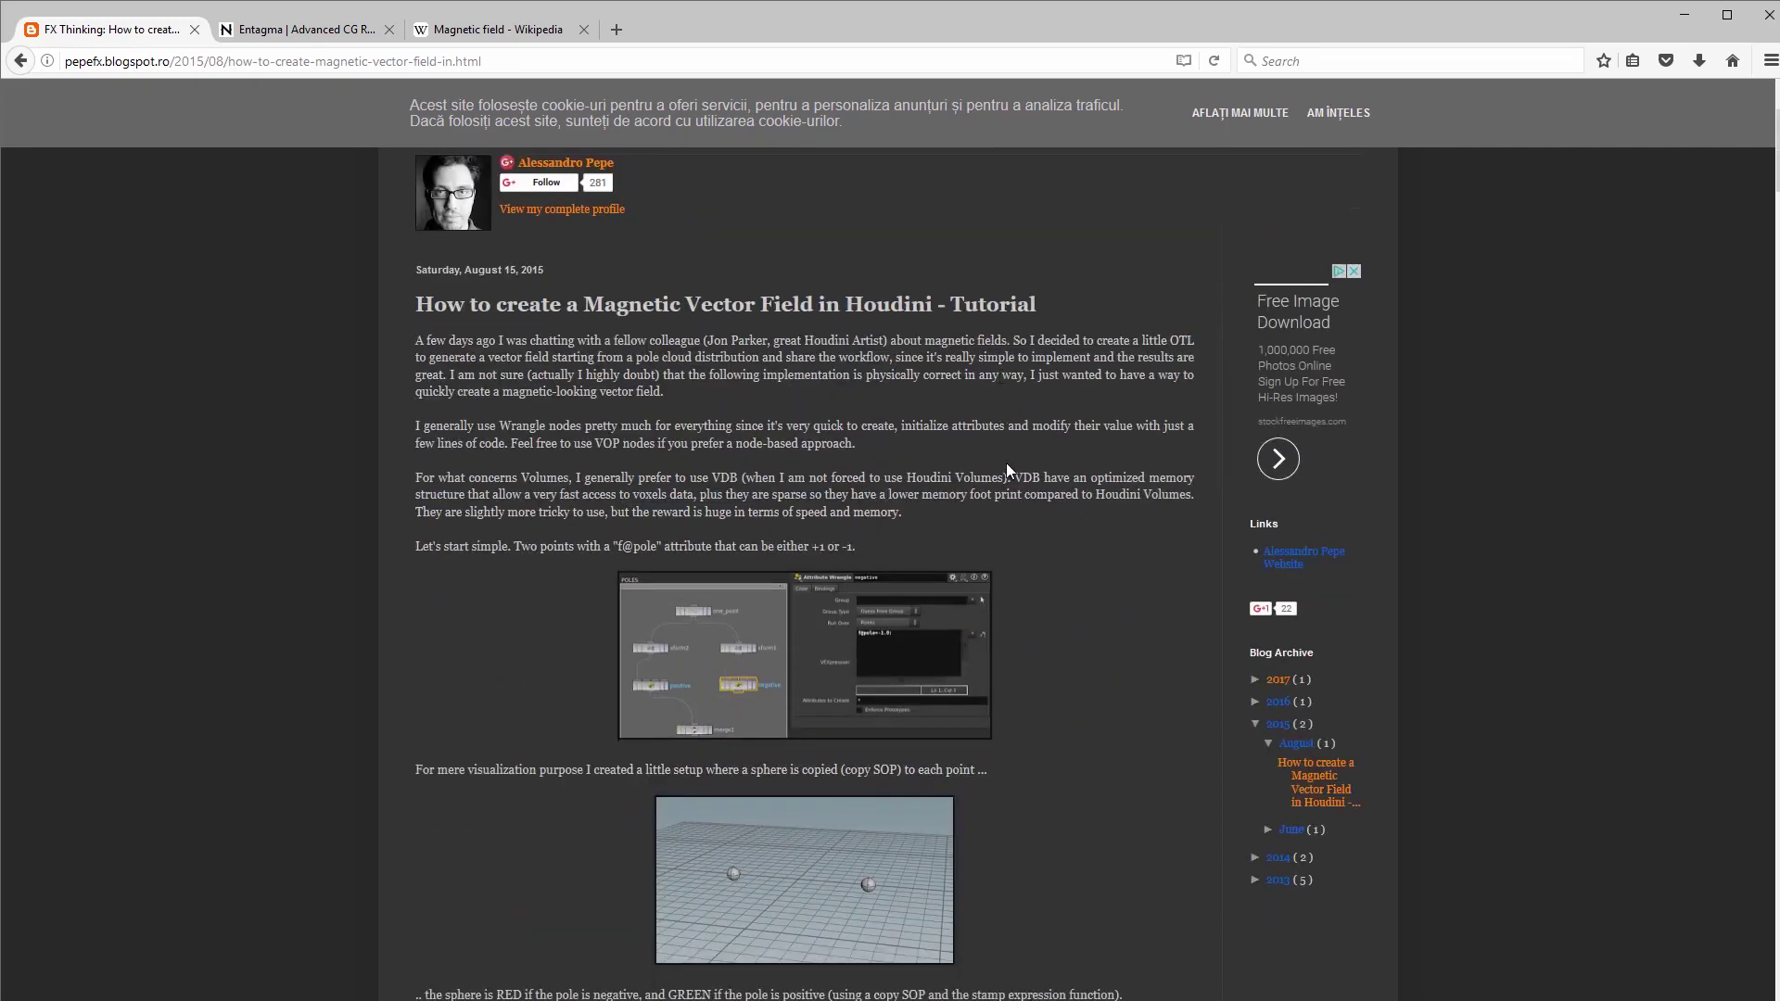
pyautogui.scroll(7, 1007, 463)
pyautogui.scroll(6, 1010, 460)
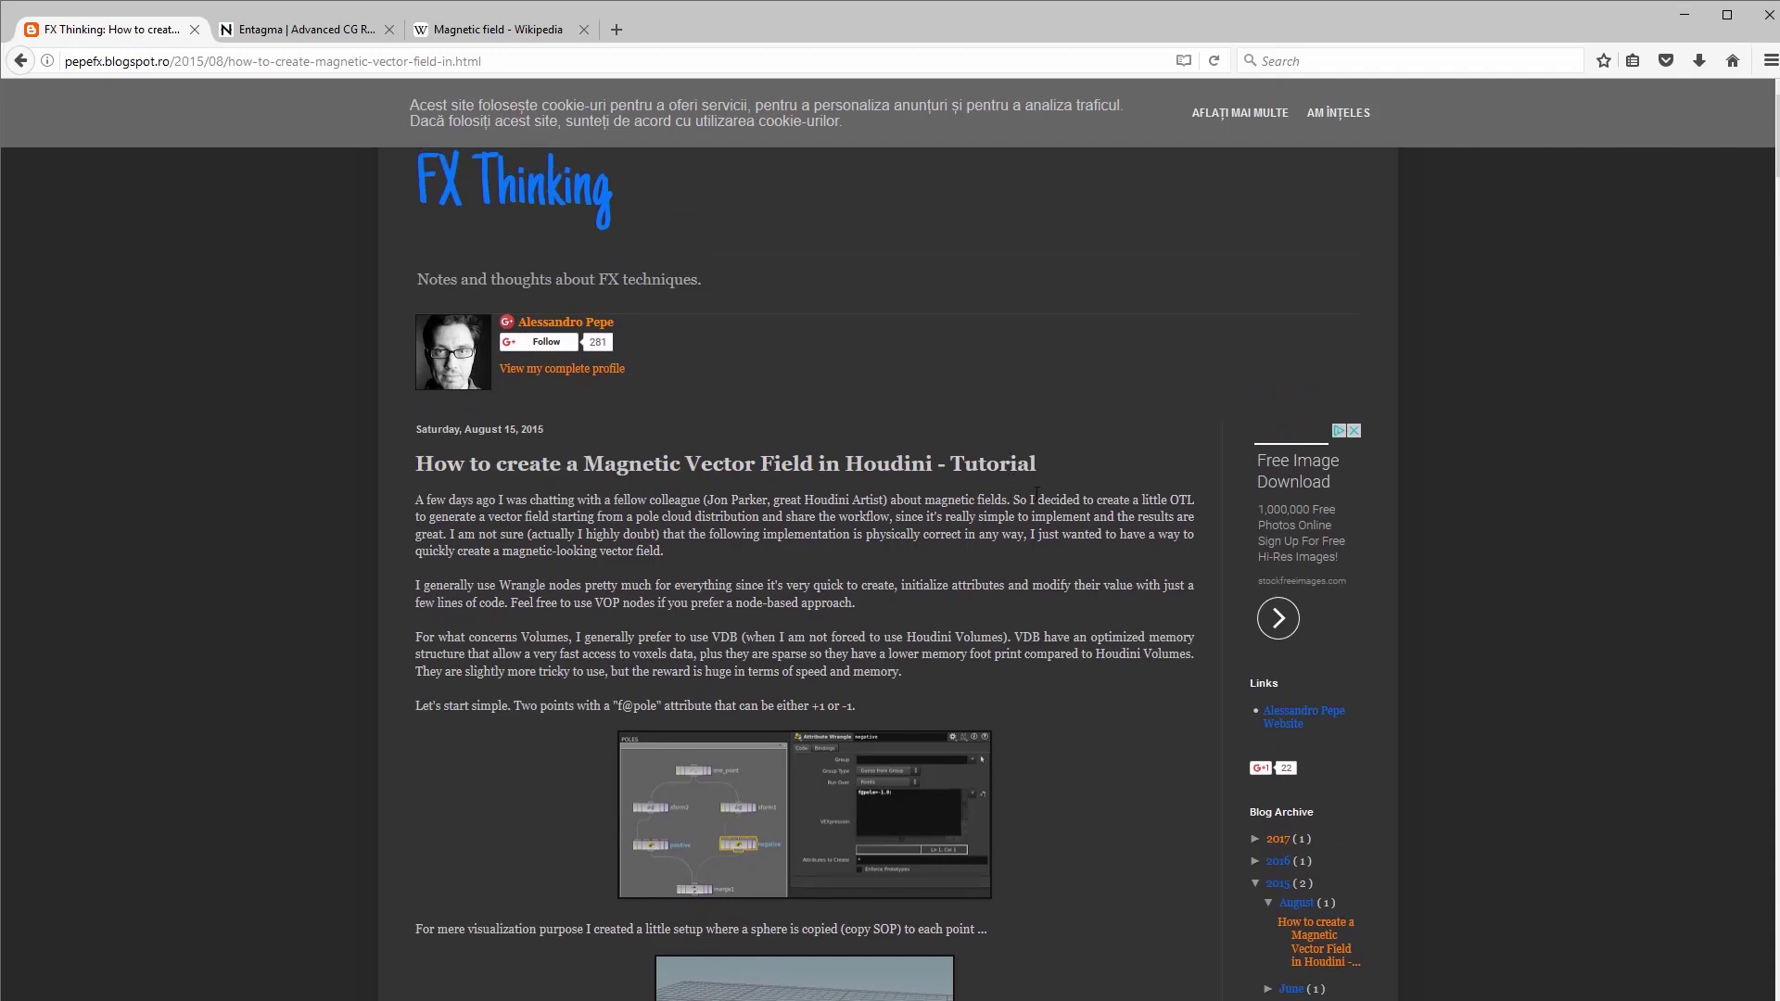
pyautogui.scroll(-4, 1029, 490)
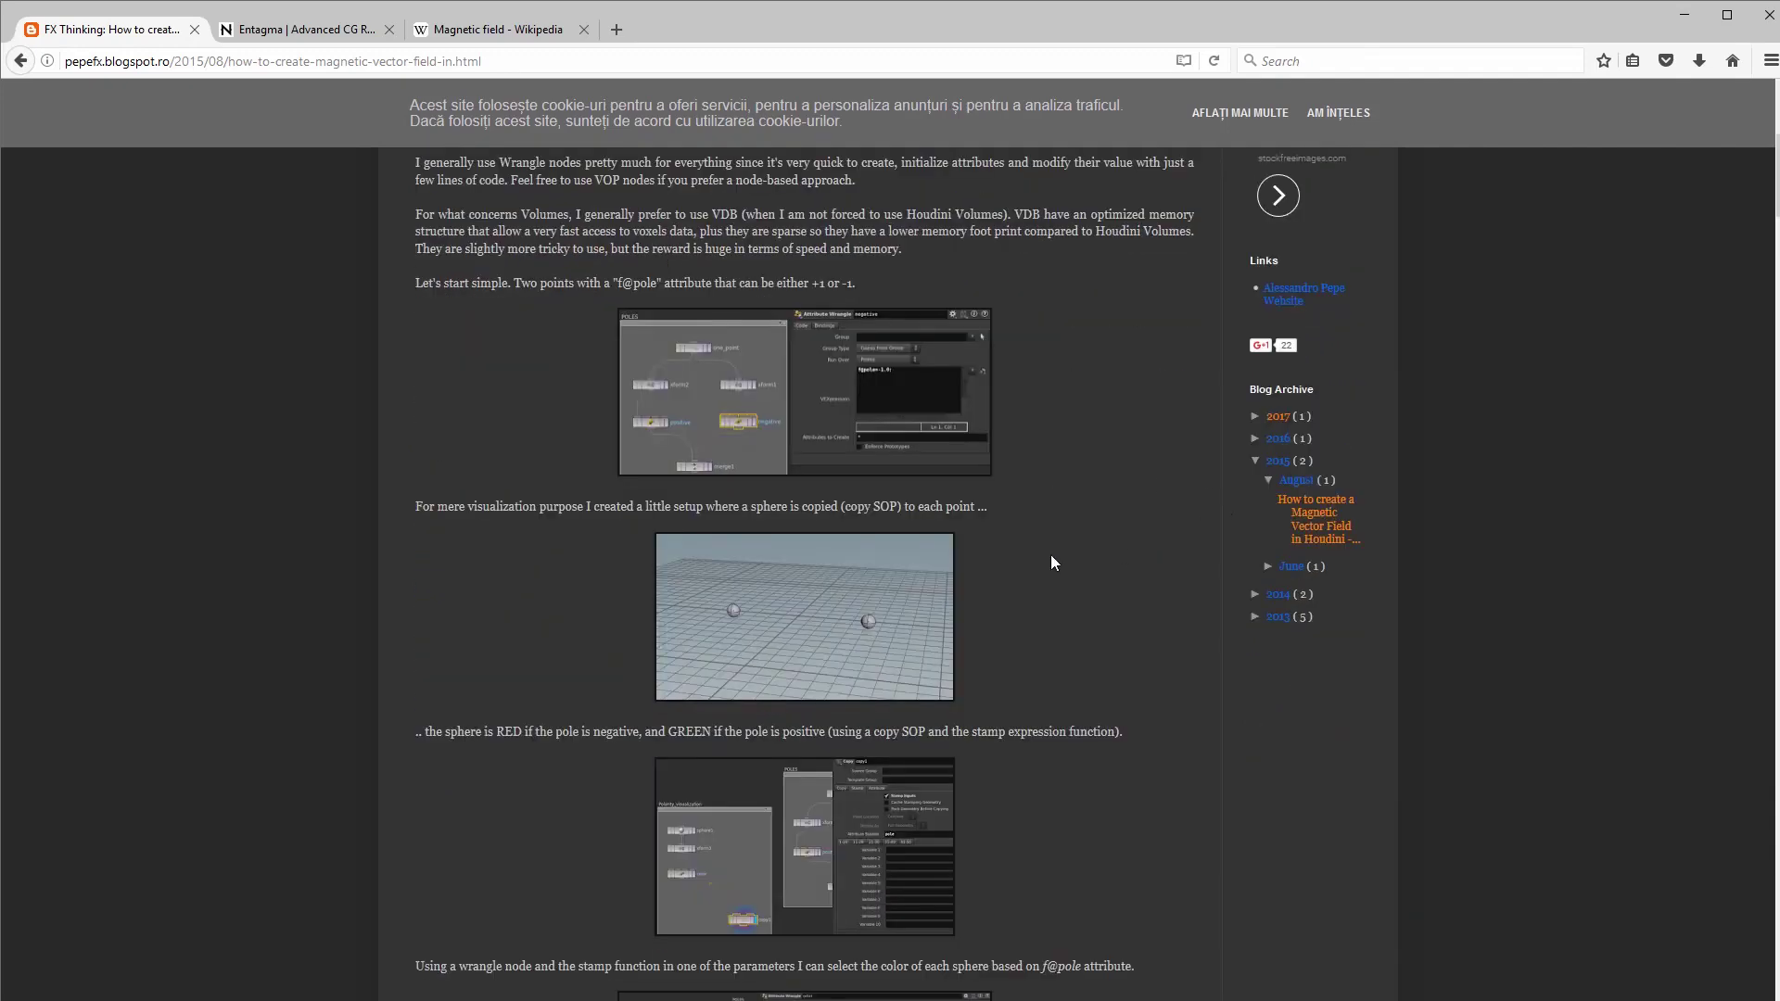
pyautogui.scroll(4, 965, 551)
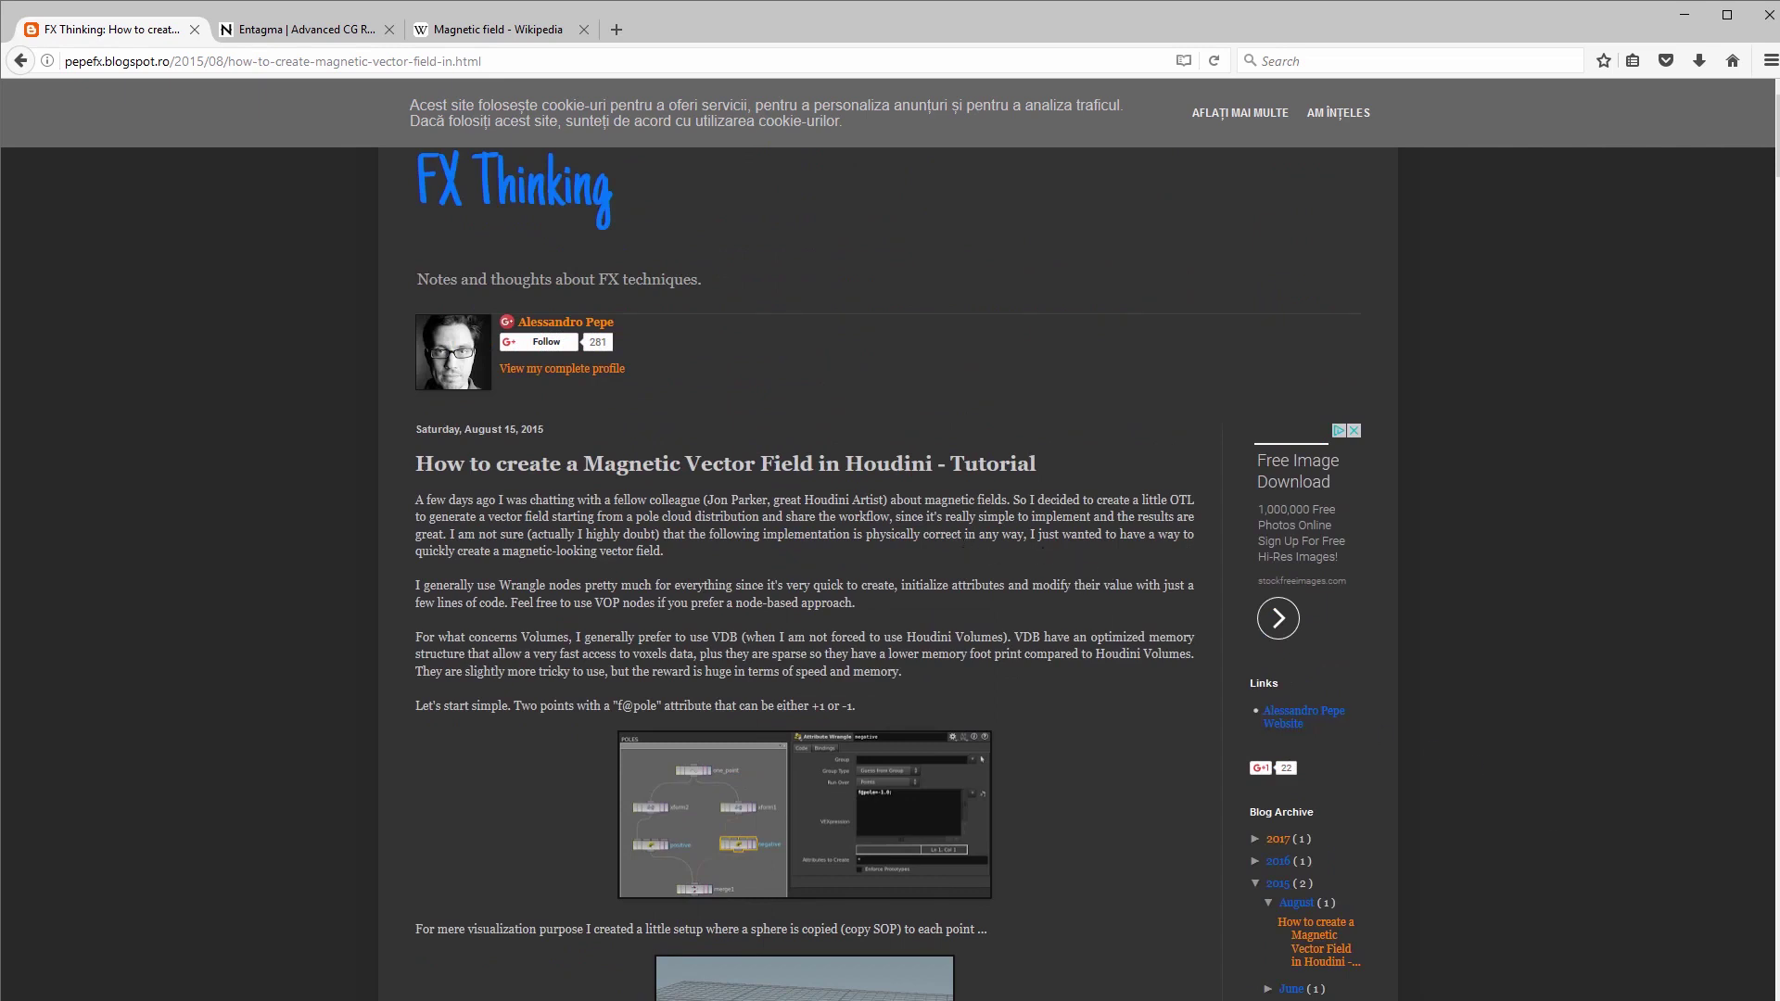
# - Switch to Houdini and create a Geometry object named Magnetic_field
pyautogui.hotkey('alt', 'Tab')
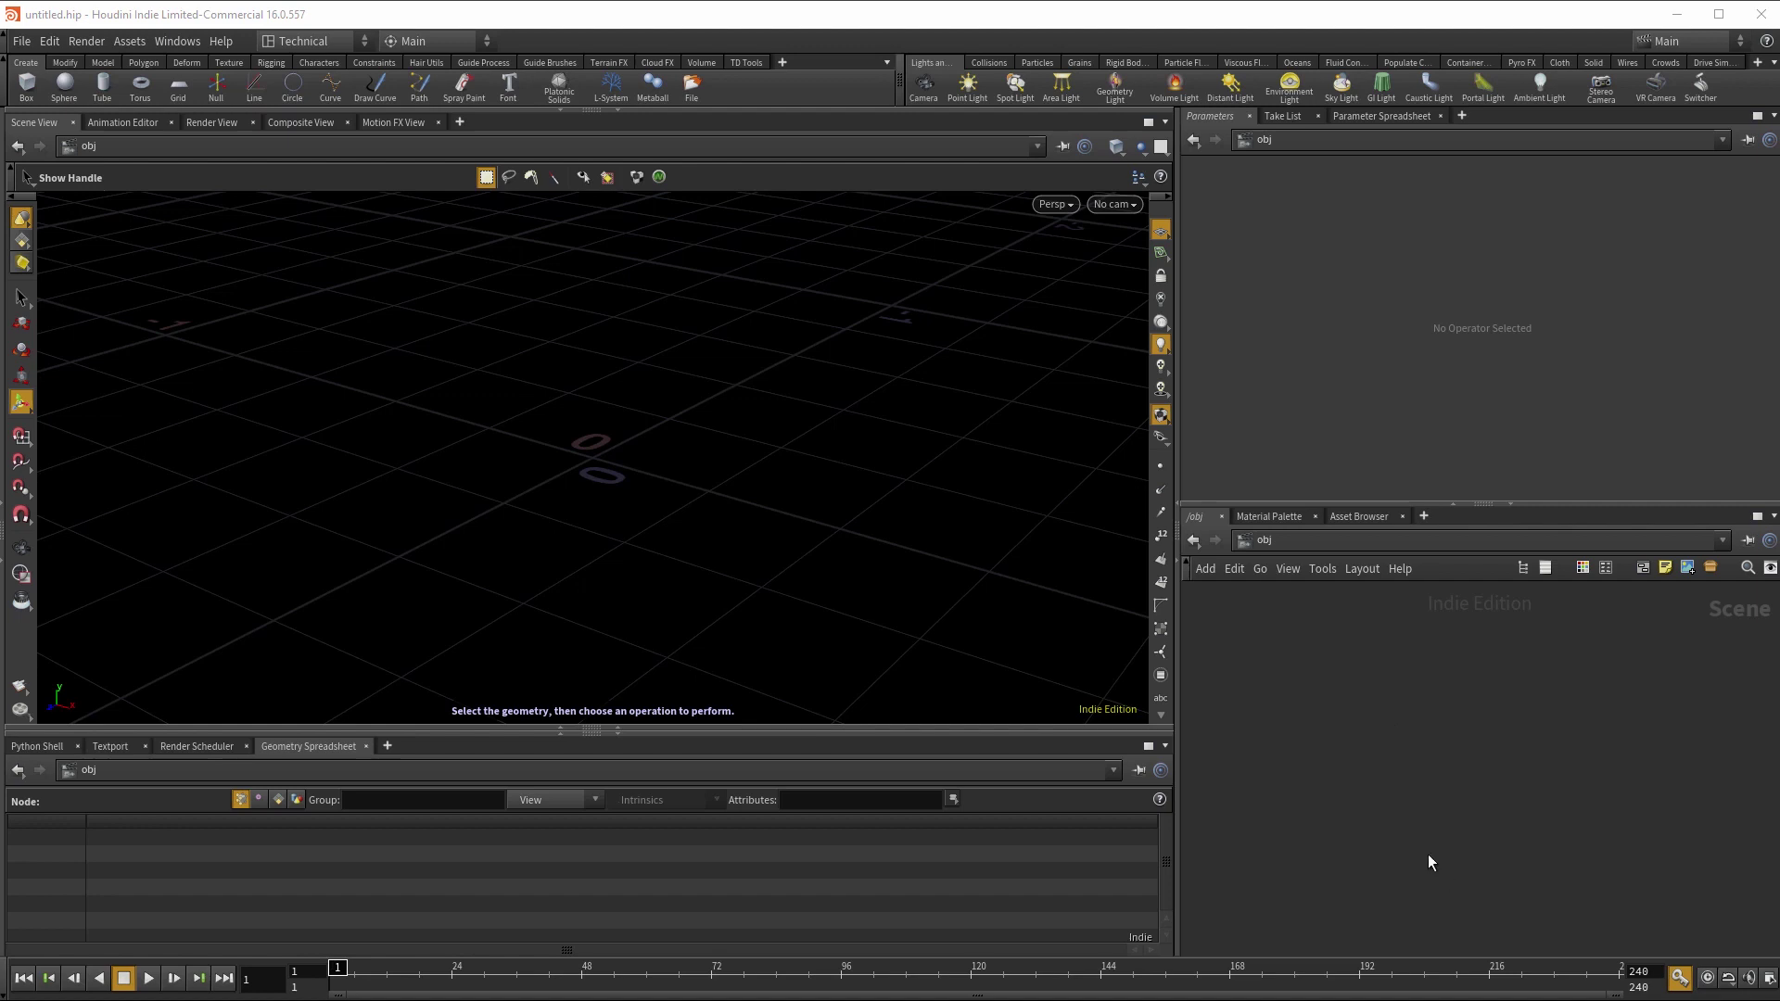
pyautogui.press('Tab')
pyautogui.press('Escape')
pyautogui.press('Tab')
pyautogui.write('geo')
pyautogui.press('Return')
pyautogui.doubleClick(1443, 710)
pyautogui.write('Mag')
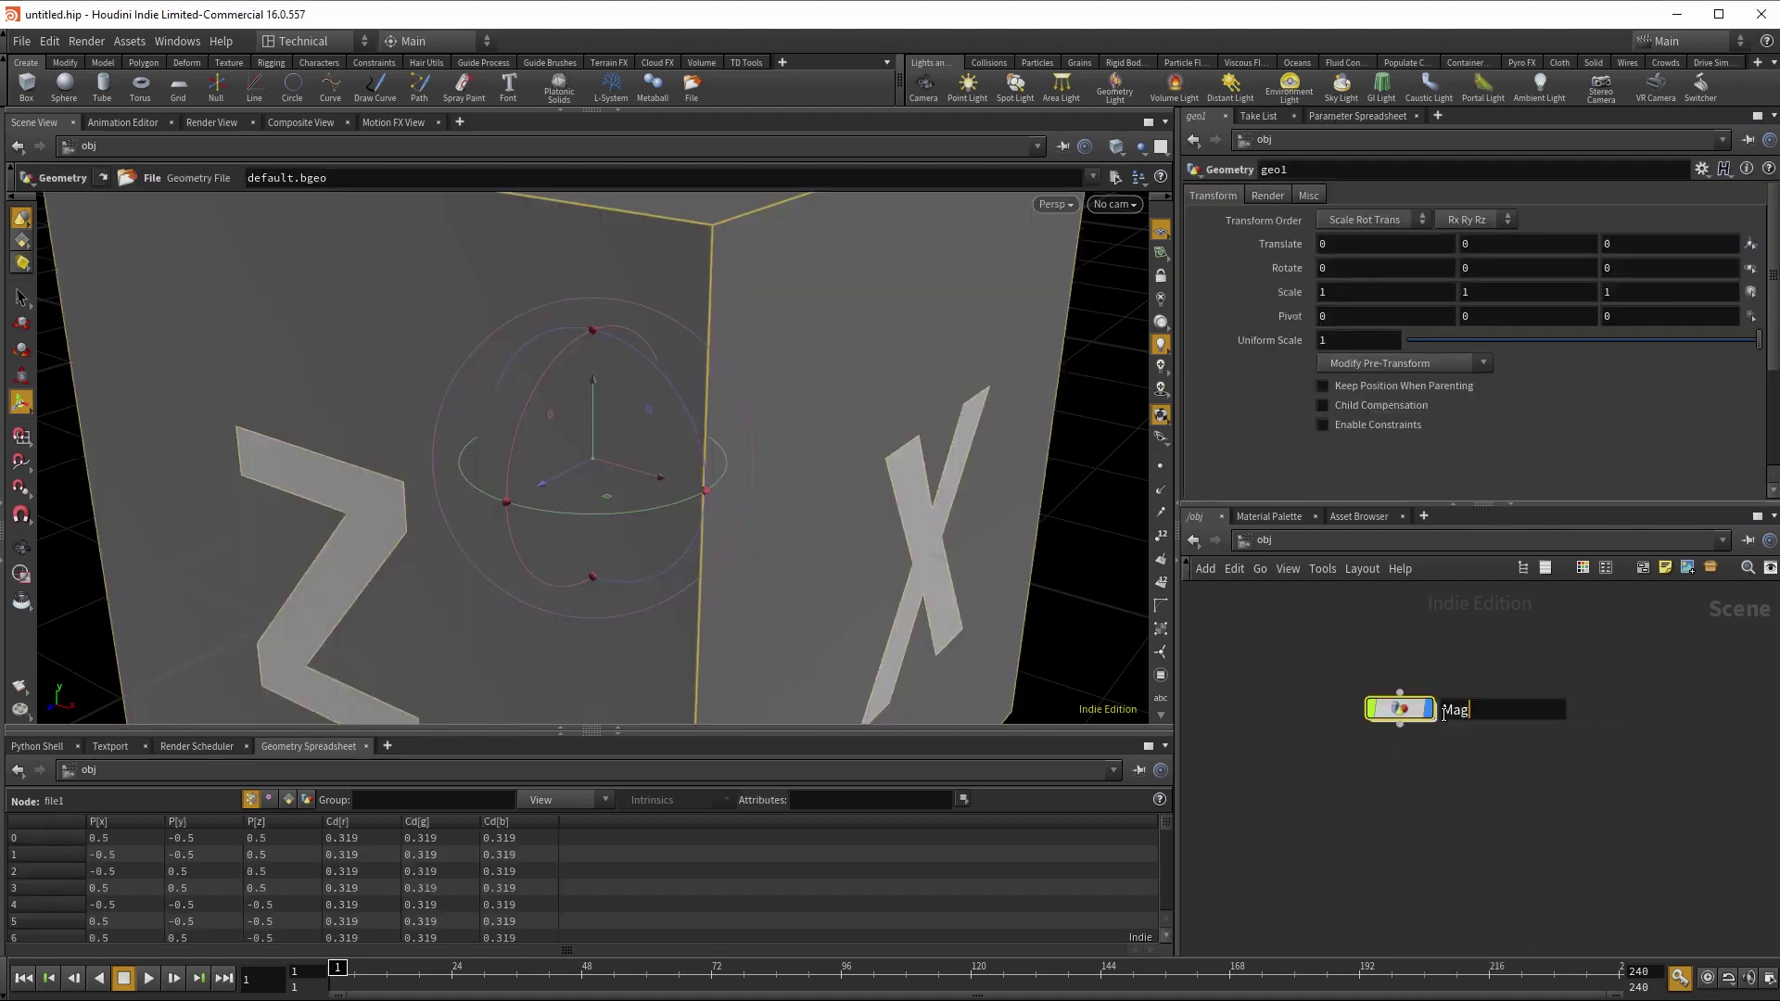
pyautogui.write('netic_field')
pyautogui.press('Return')
# - Go inside the Magnetic_field object and place an Add node in its network
pyautogui.press('i')
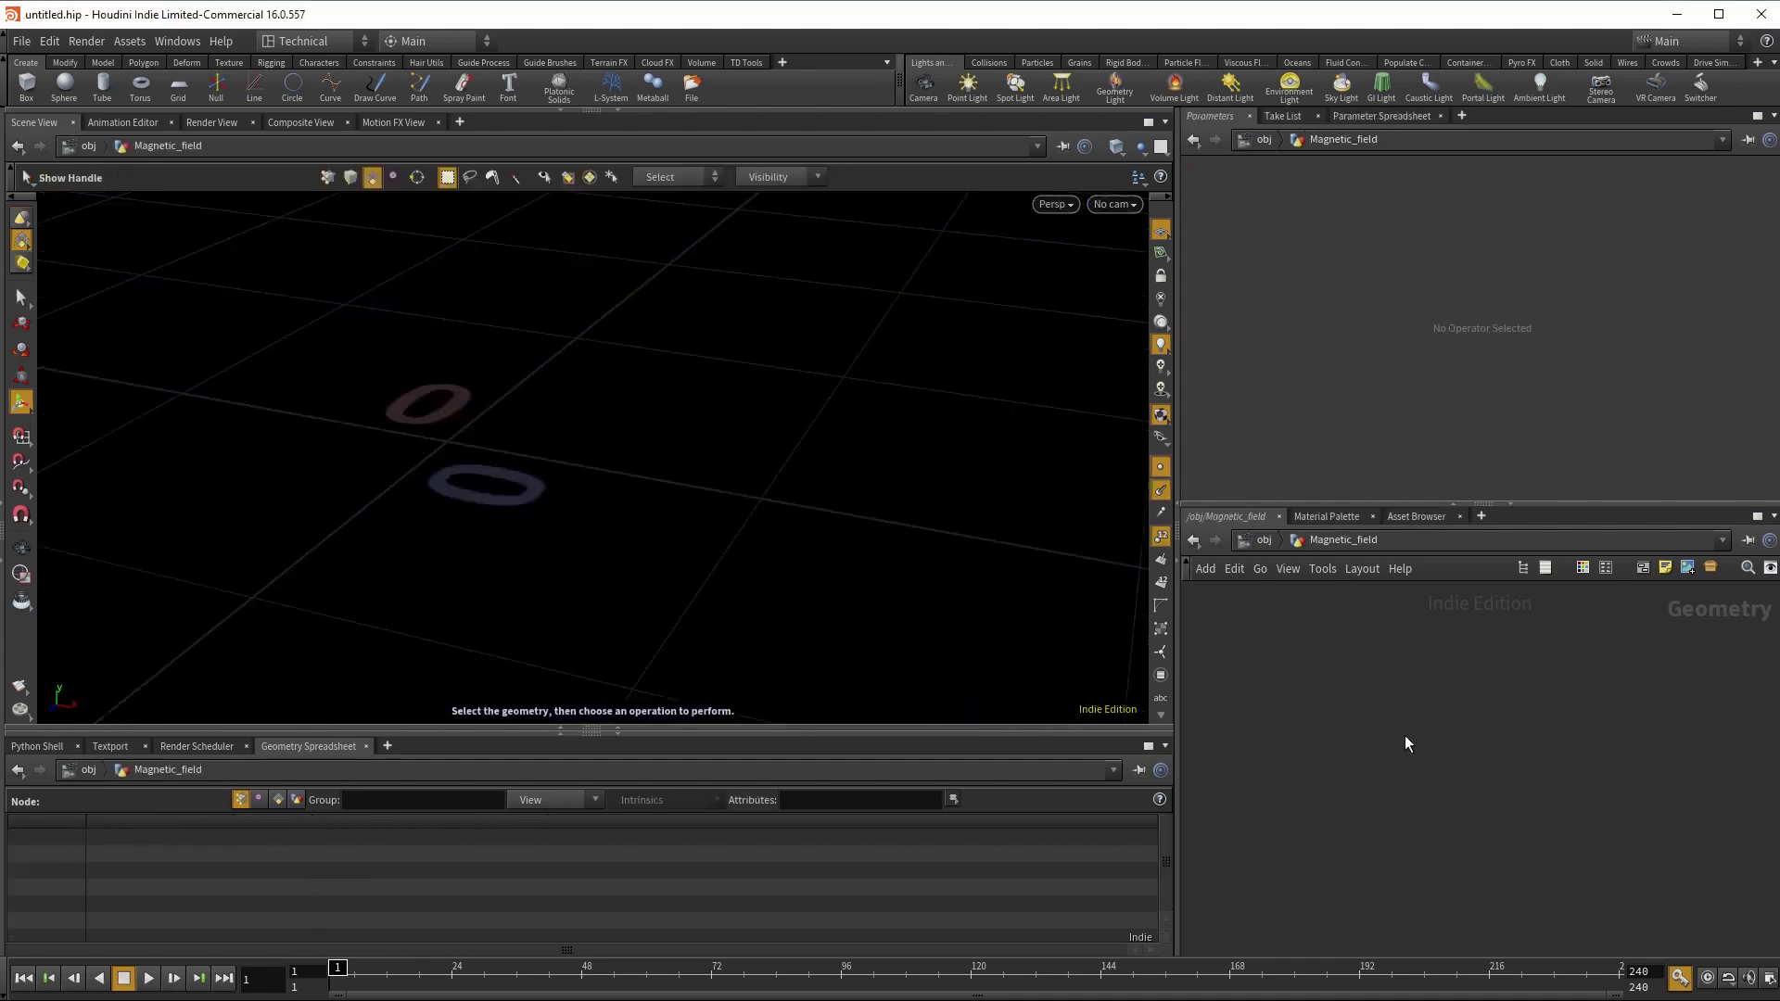
pyautogui.press('Tab')
pyautogui.write('add')
pyautogui.press('Return')
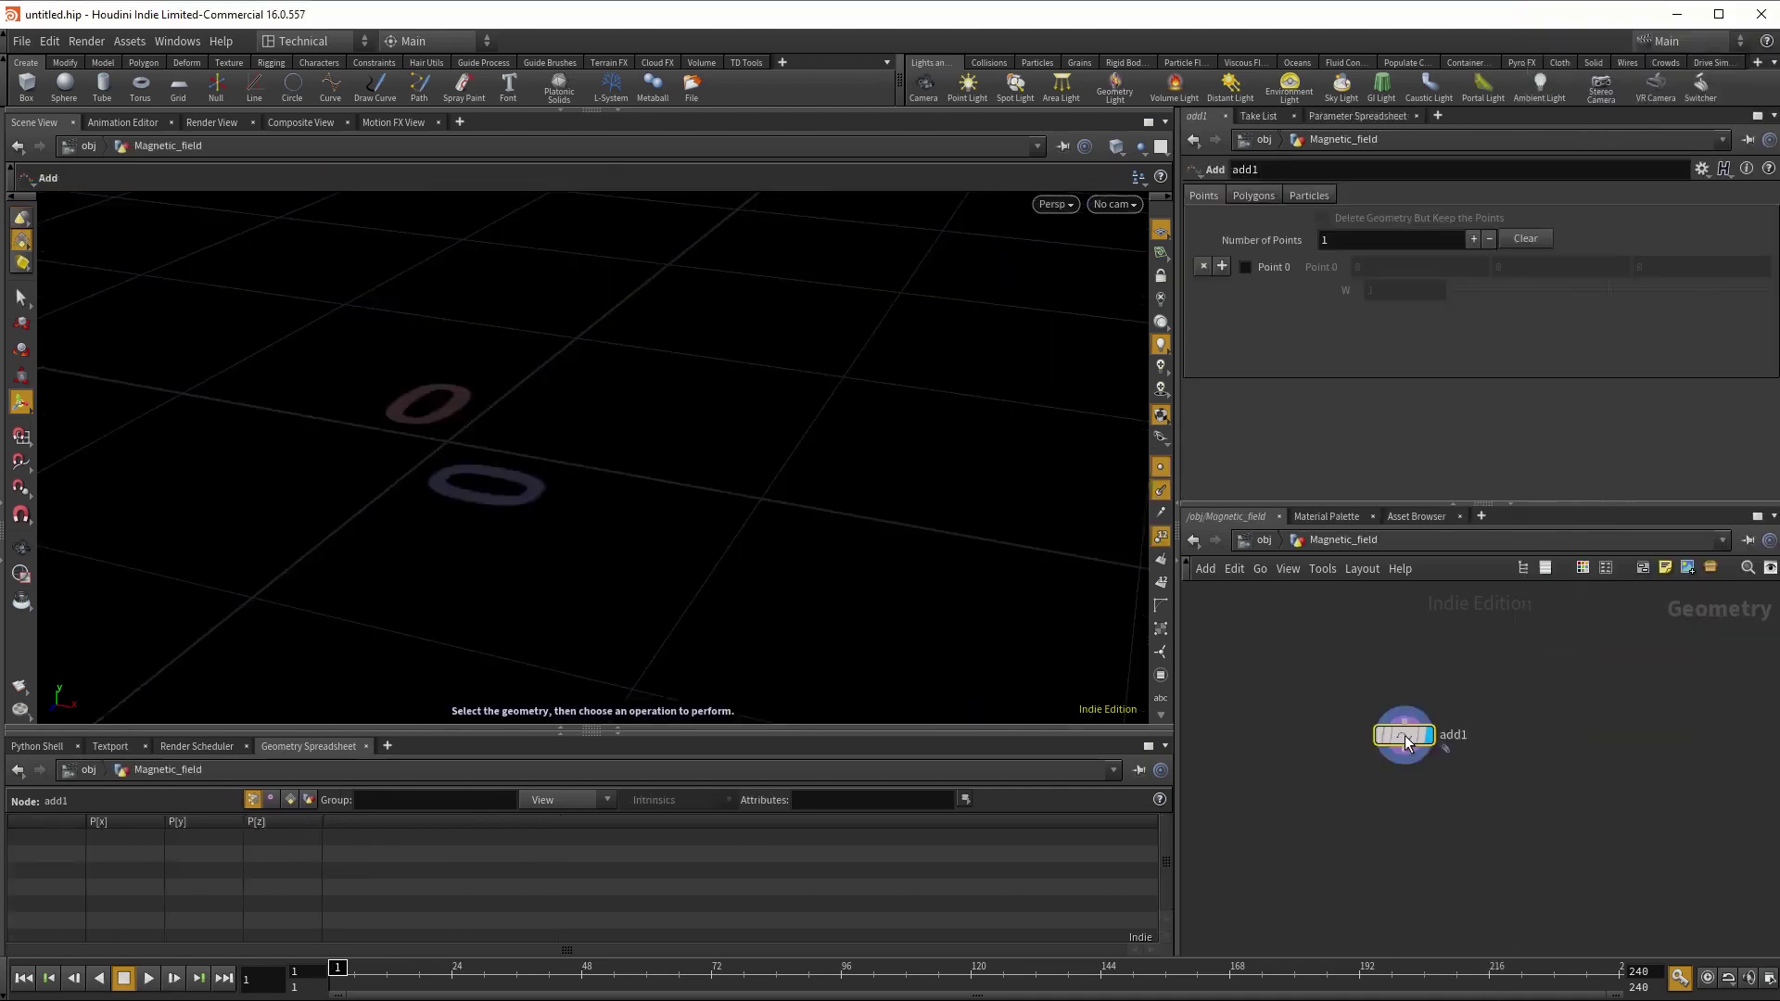
# - Enable the Add node's point at the origin and place a Transform node wired beneath it
pyautogui.click(1404, 736)
pyautogui.click(1247, 265)
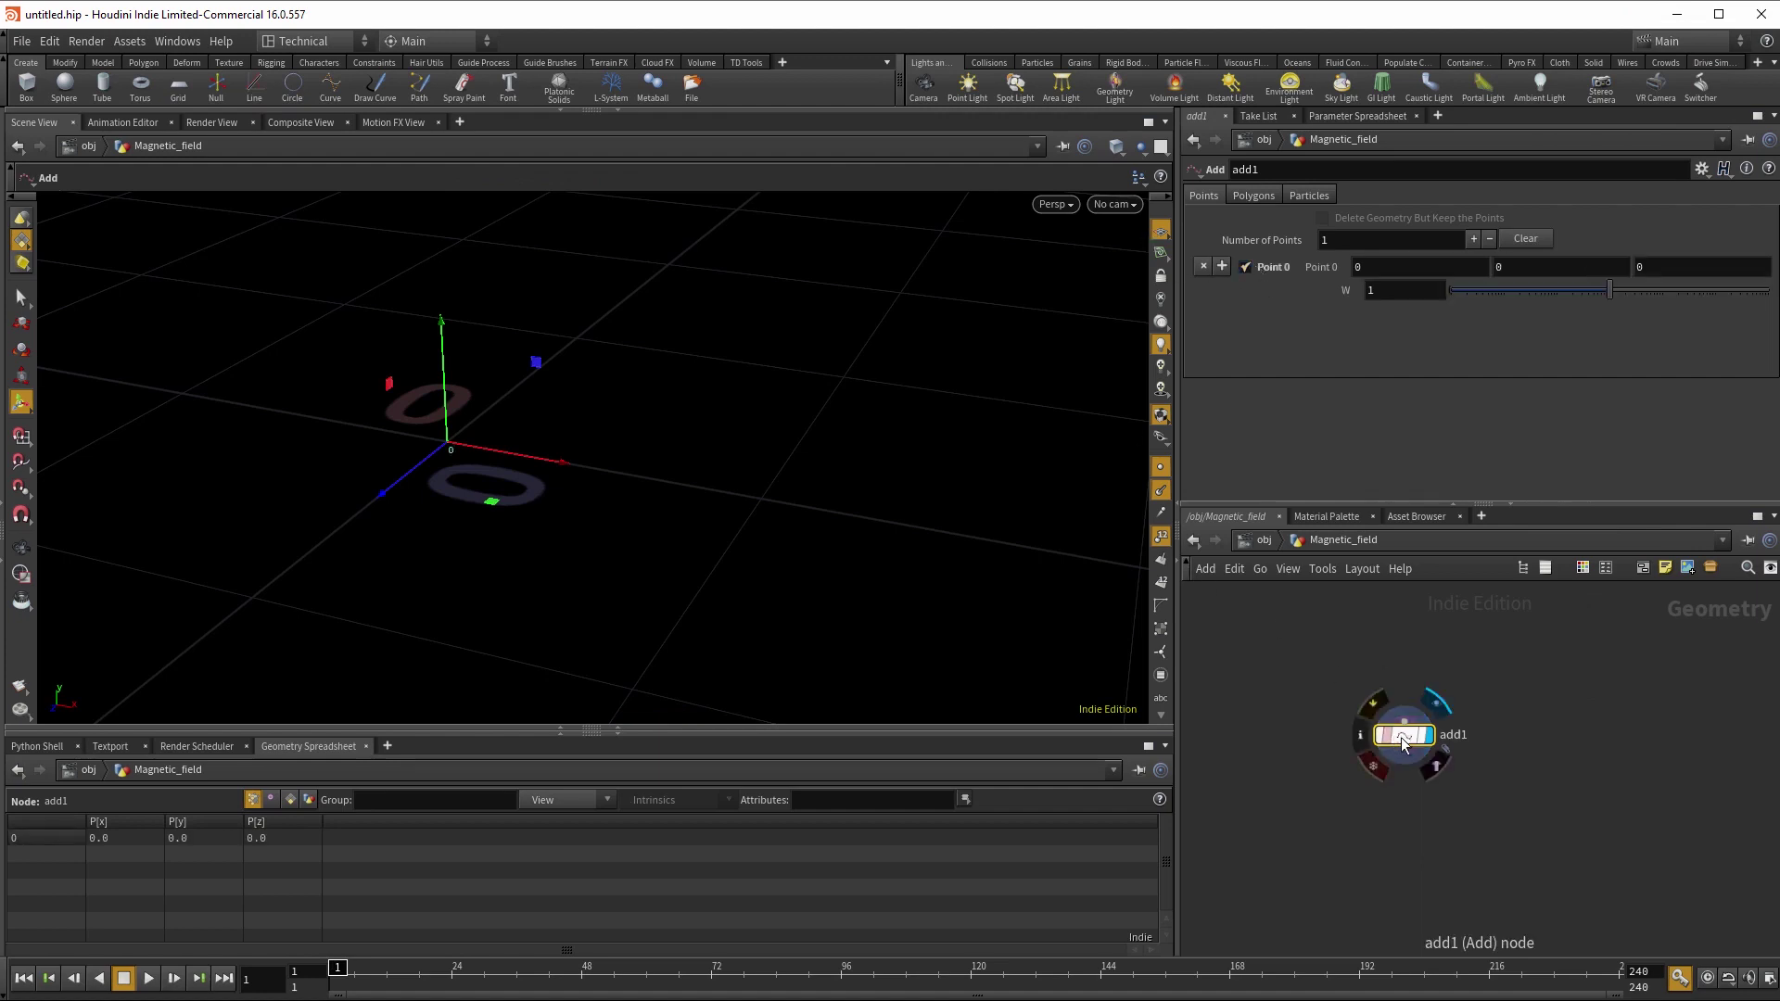
pyautogui.press('Tab')
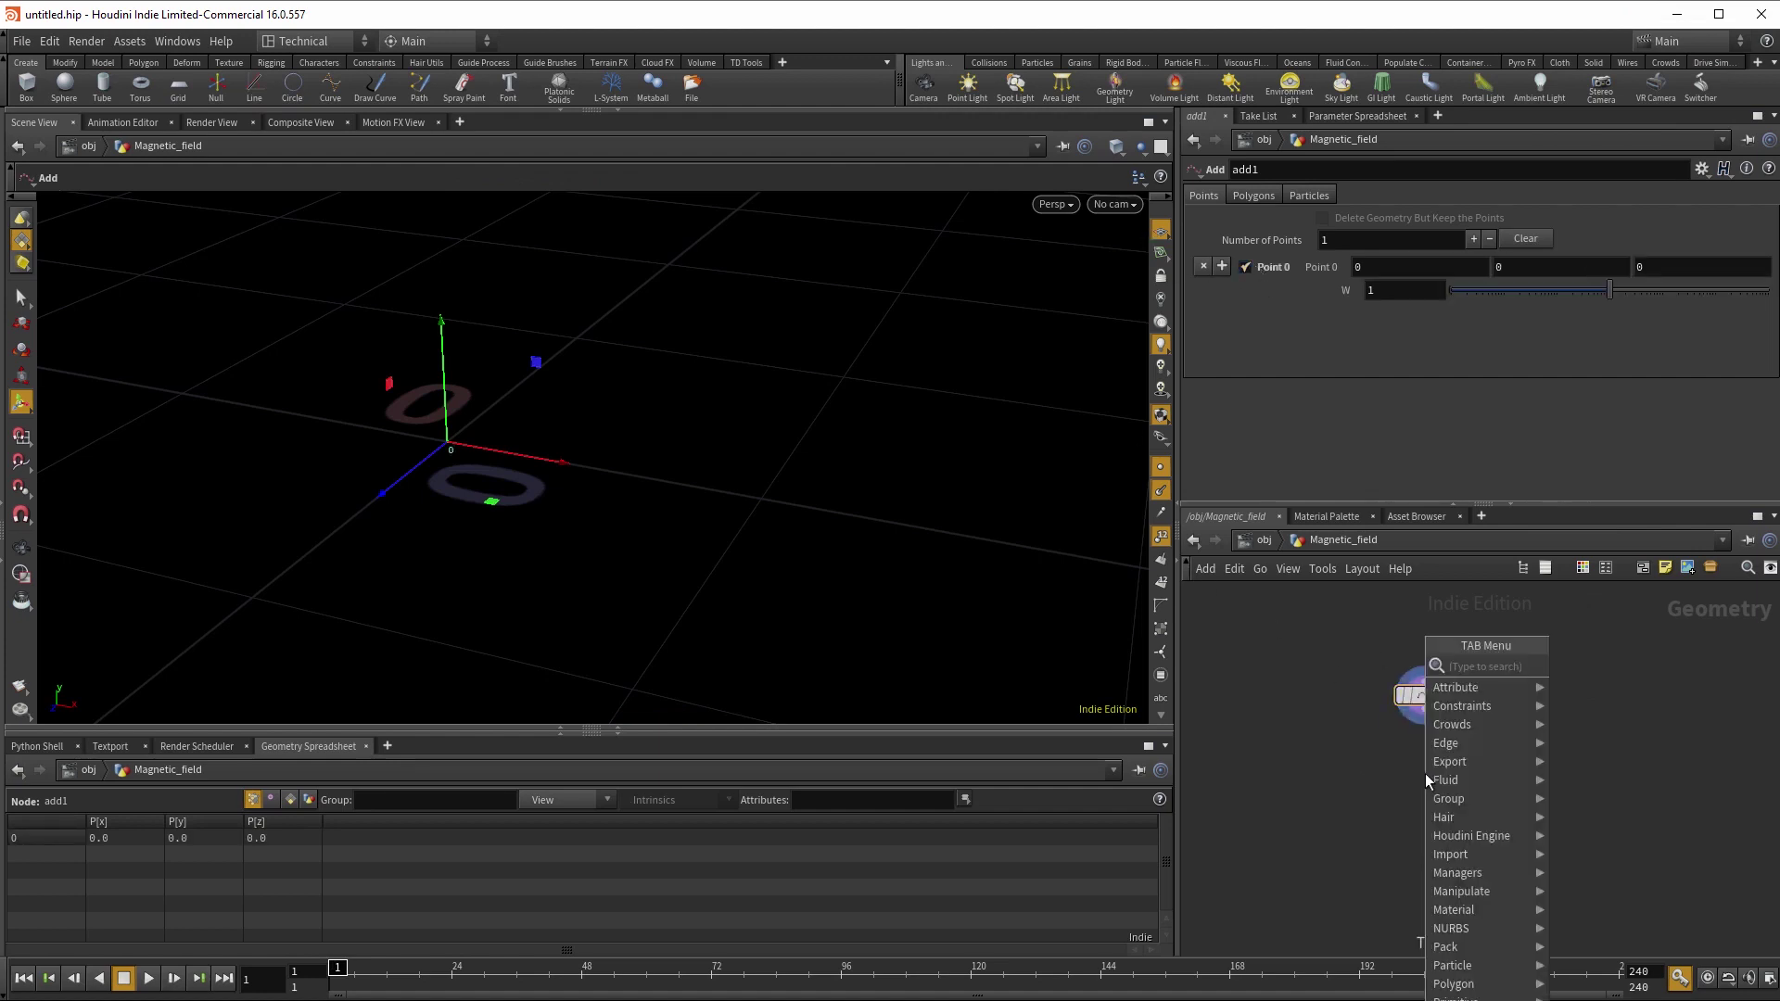
pyautogui.press('Return')
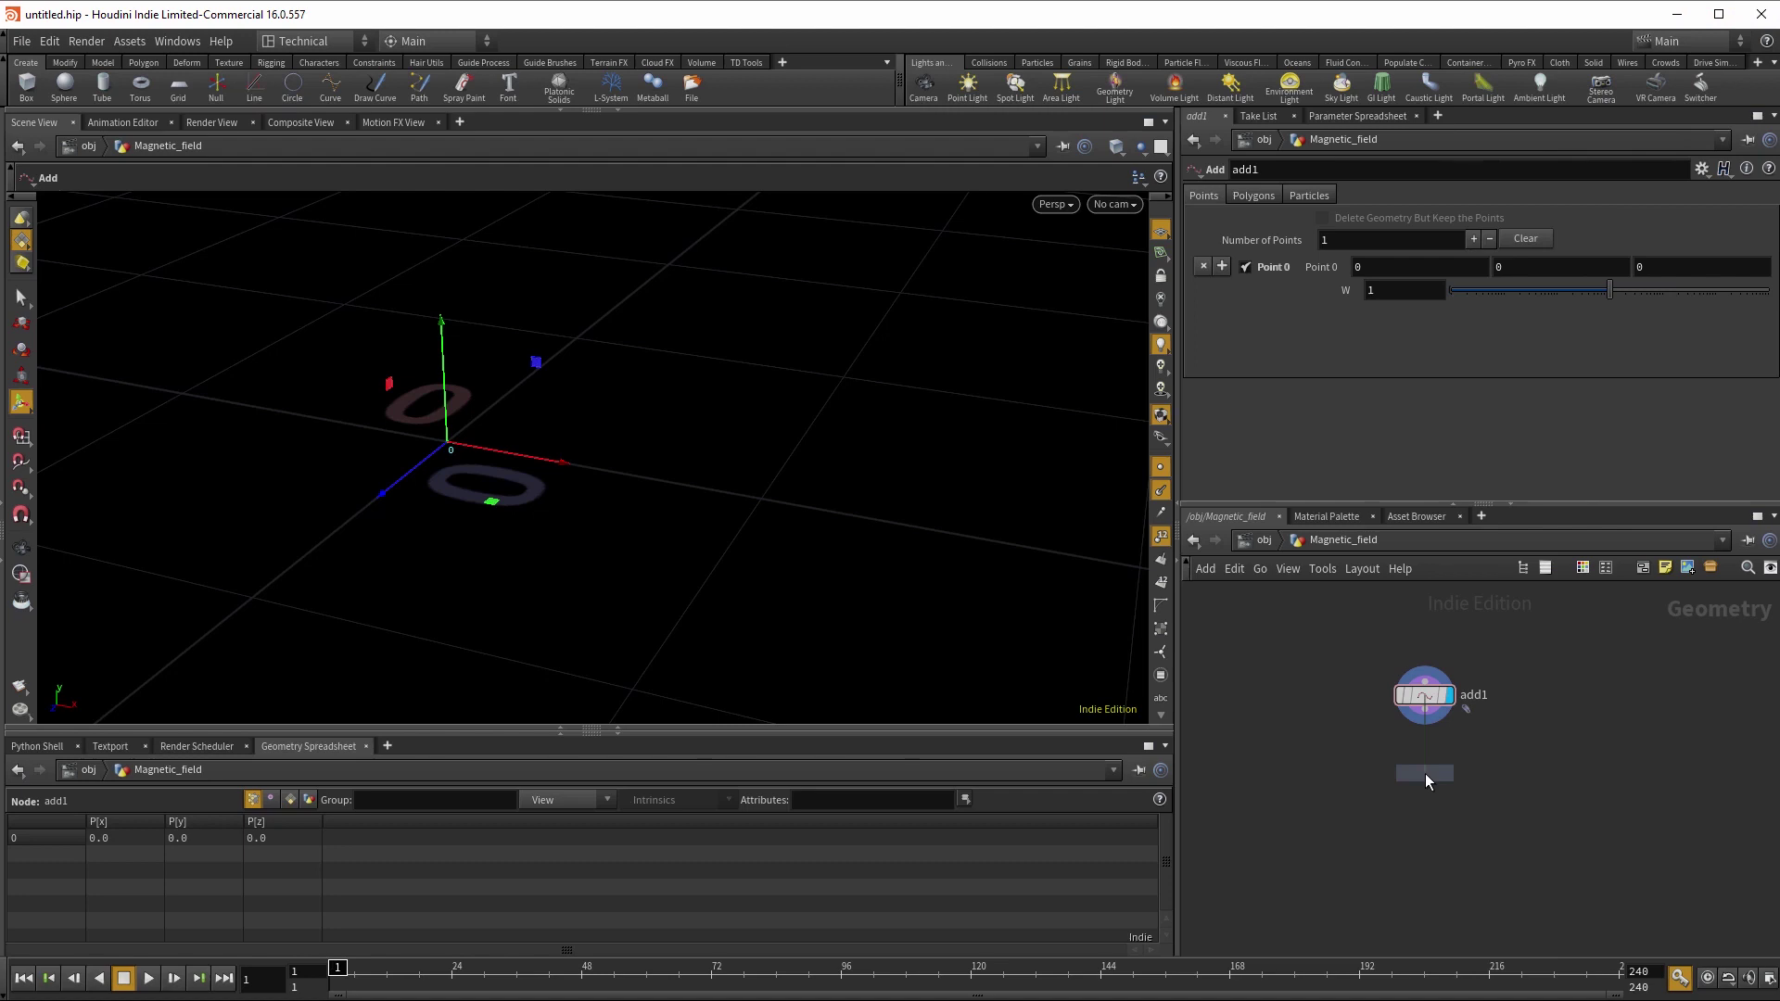
pyautogui.click(1426, 777)
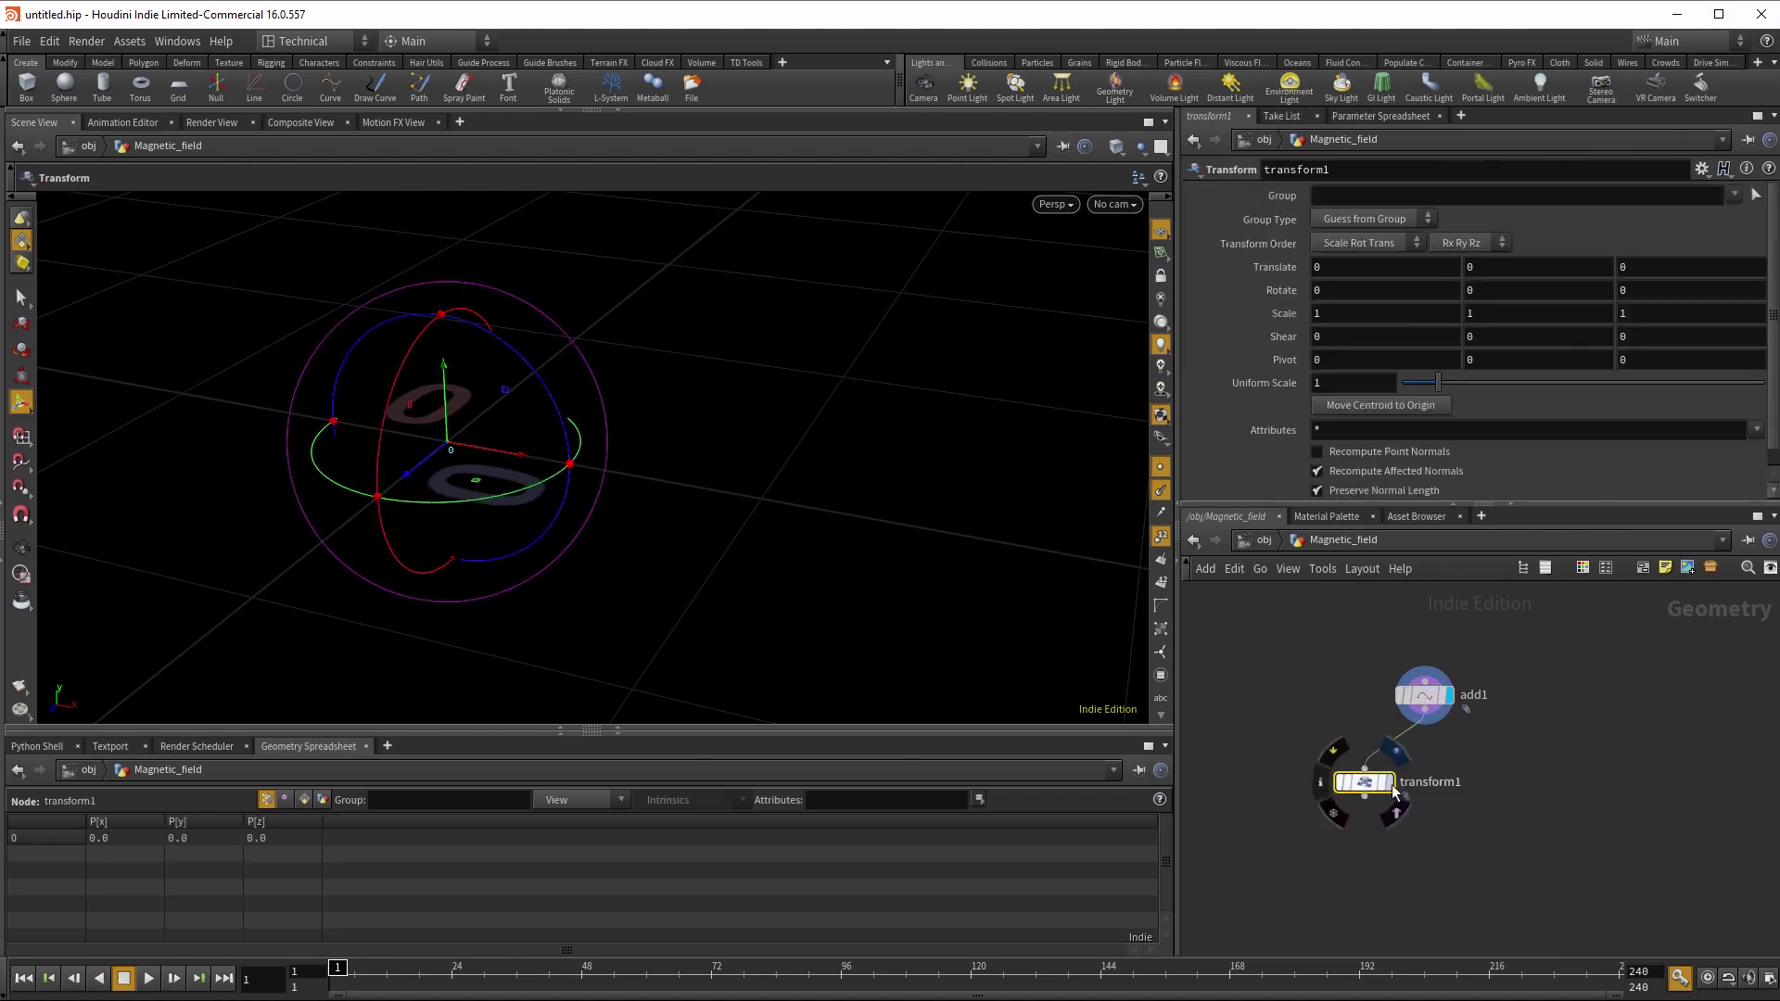
# - Move the point to about -0.18 along X with the Transform and shift its node slightly in the network
pyautogui.moveTo(509, 464); pyautogui.dragTo(262, 431)
pyautogui.scroll(-1, 1359, 735)
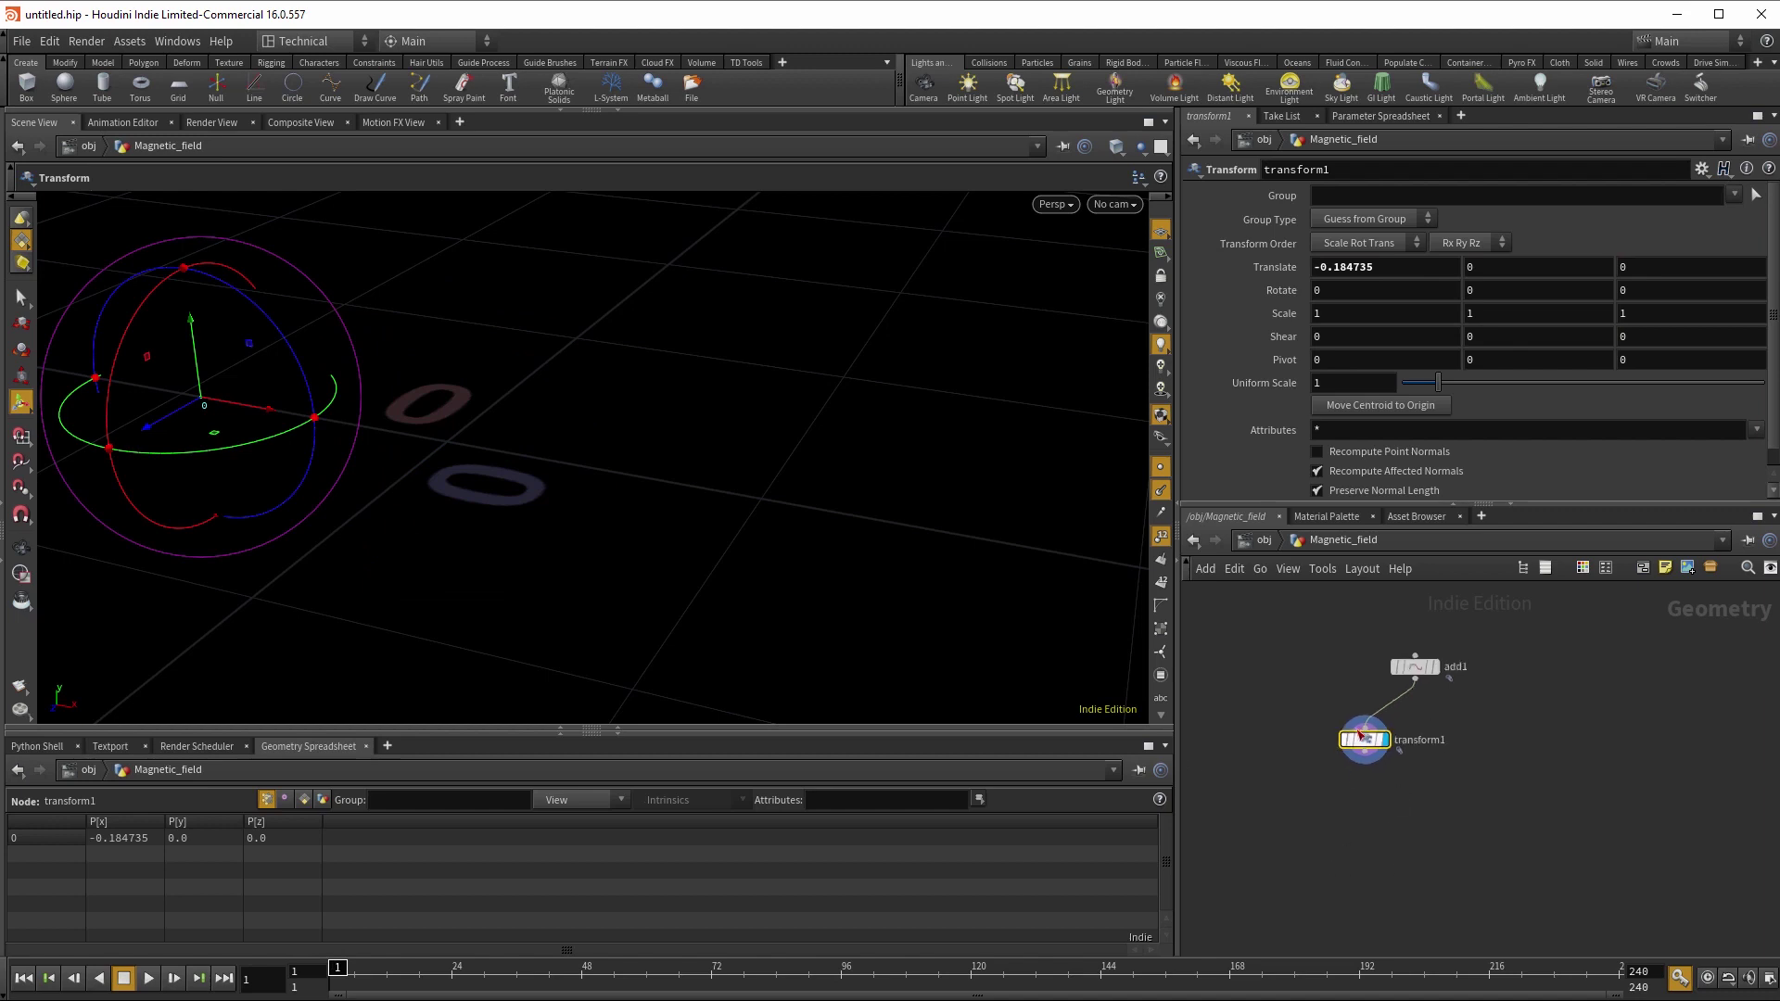
pyautogui.moveTo(1361, 736); pyautogui.dragTo(1339, 733)
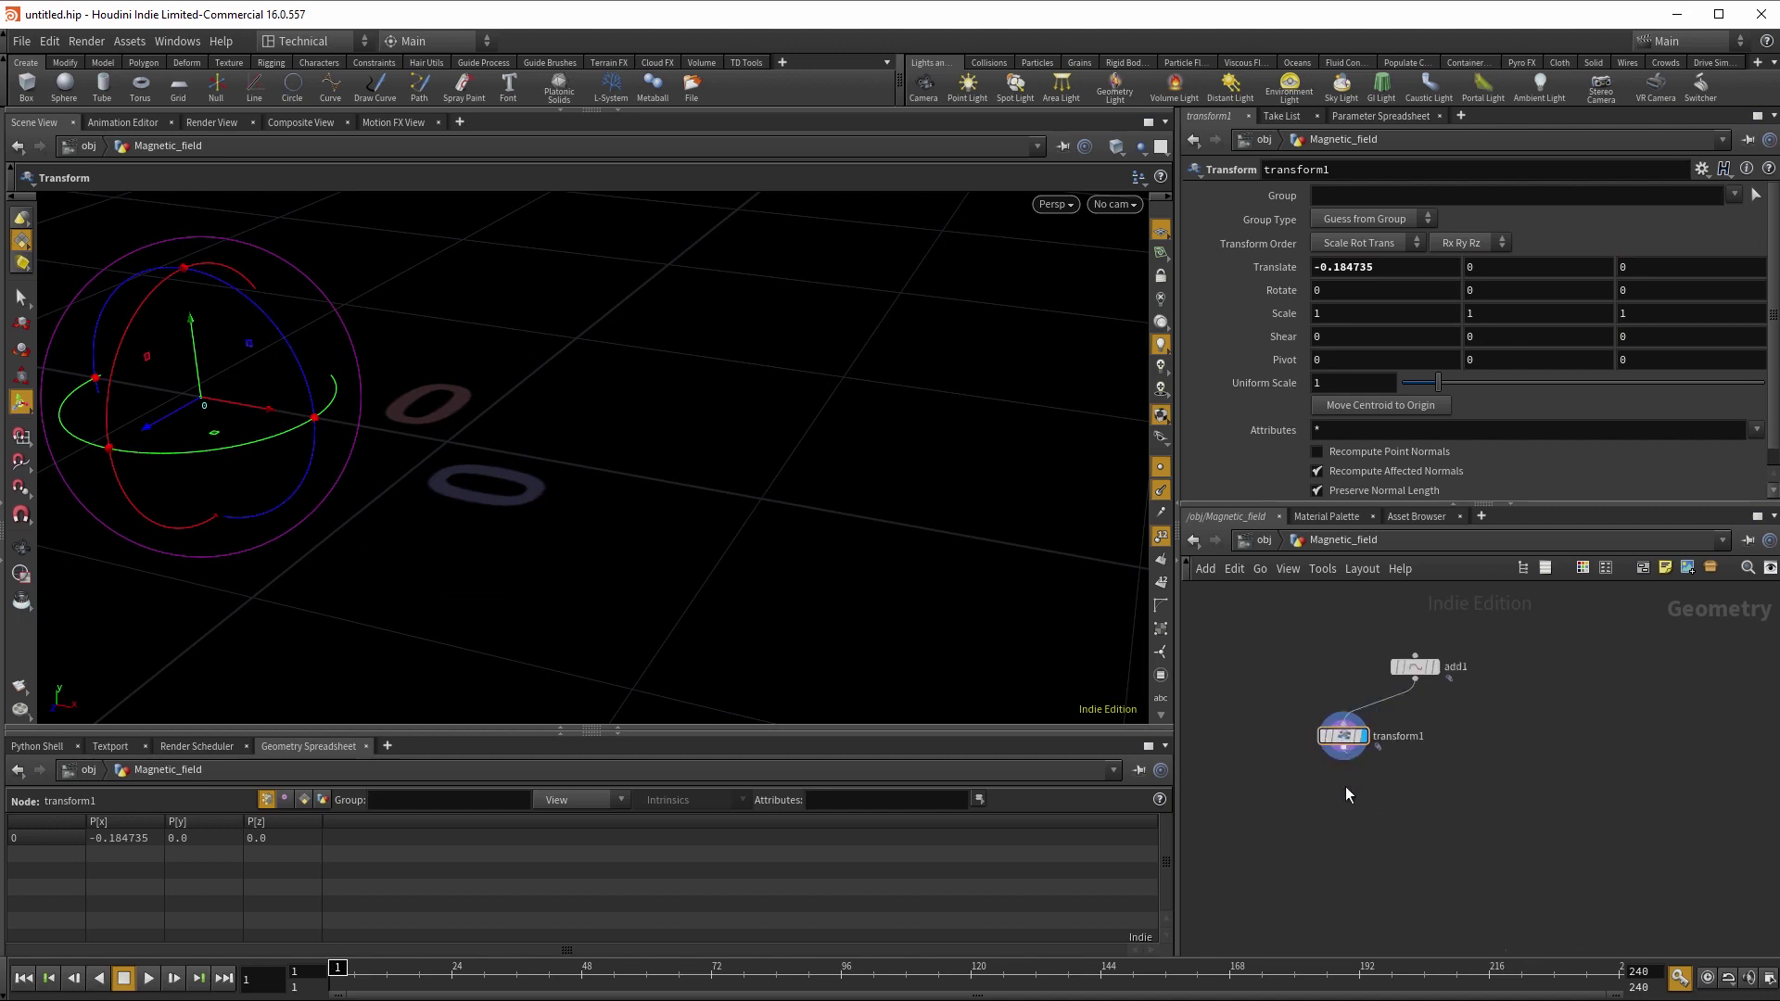
# - Append a Point Wrangle to the Transform with the VEX code f@pole = 1;
pyautogui.click(1342, 762)
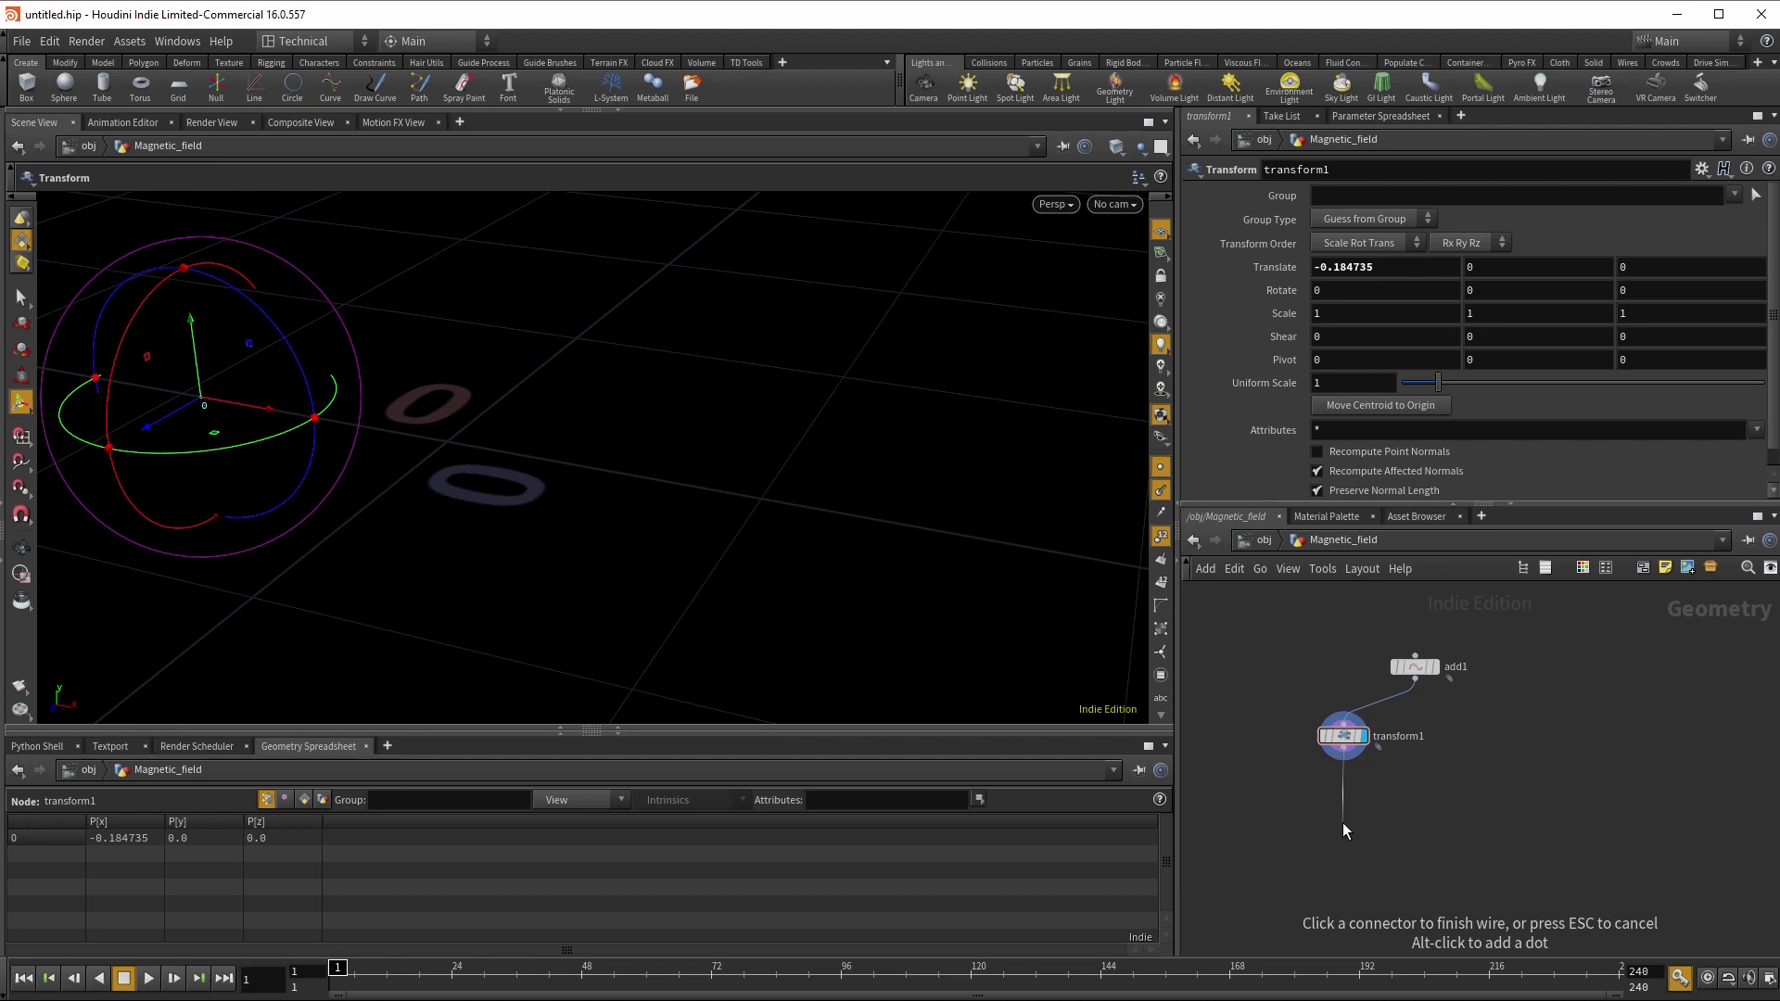
pyautogui.click(1342, 822)
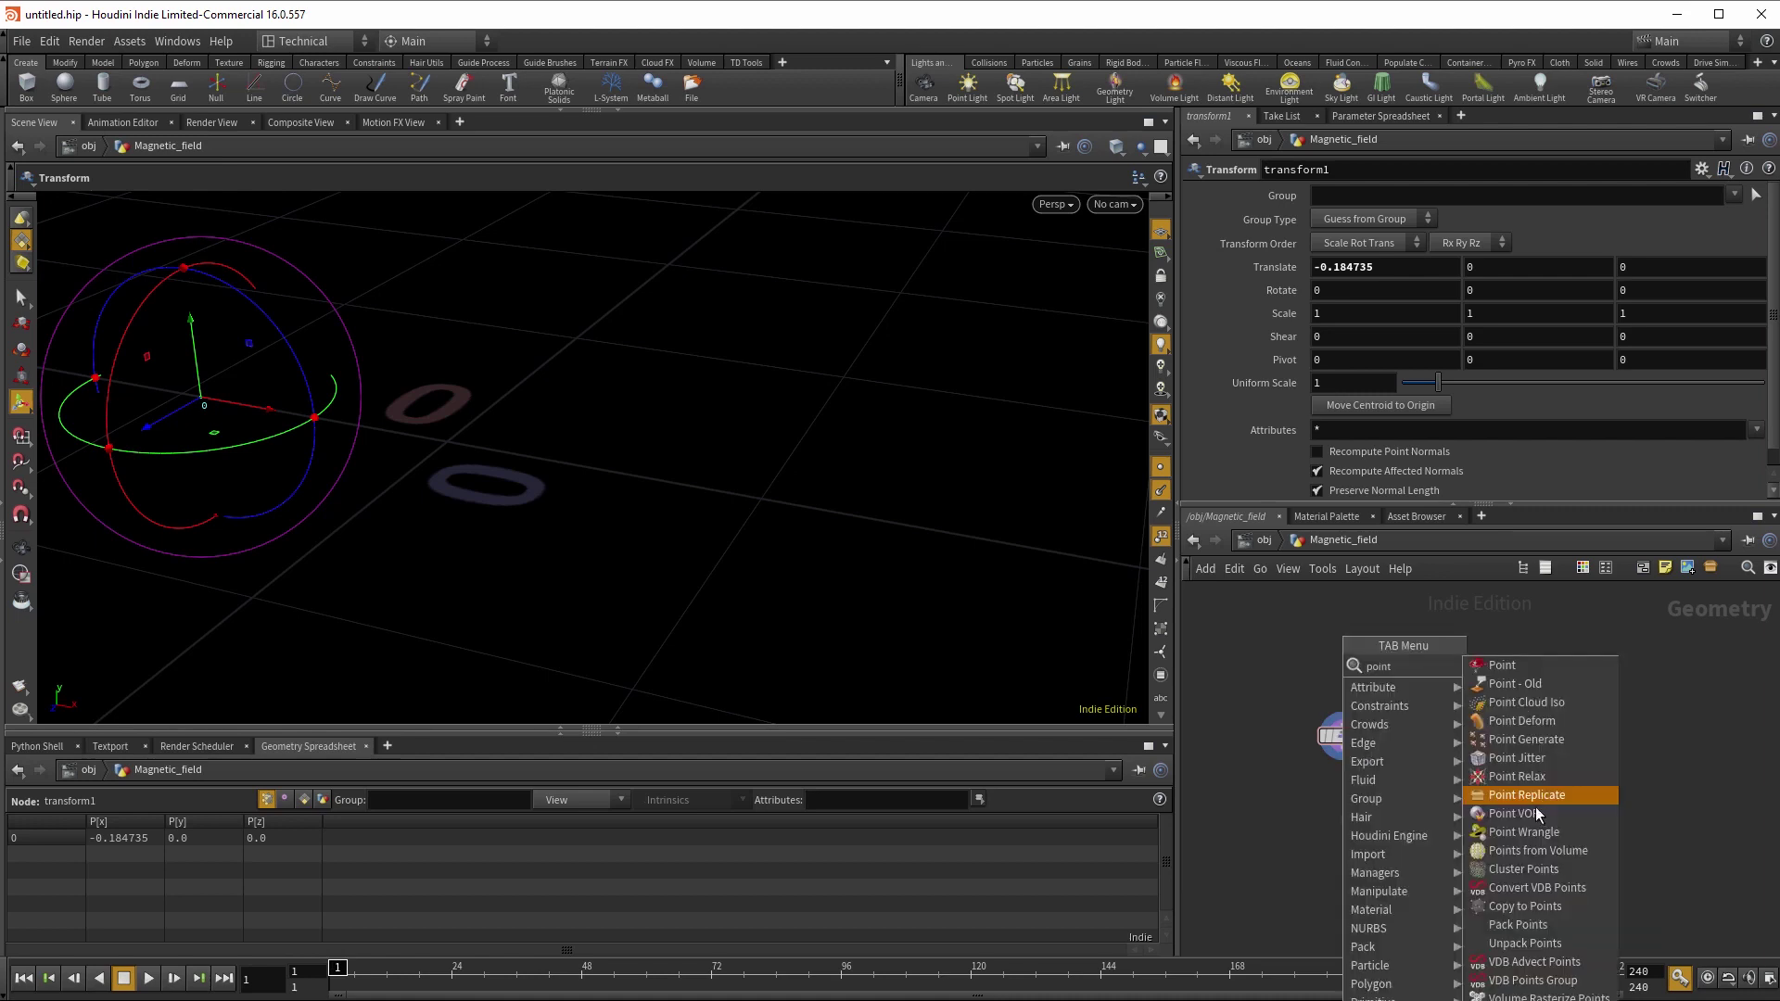
pyautogui.click(1535, 840)
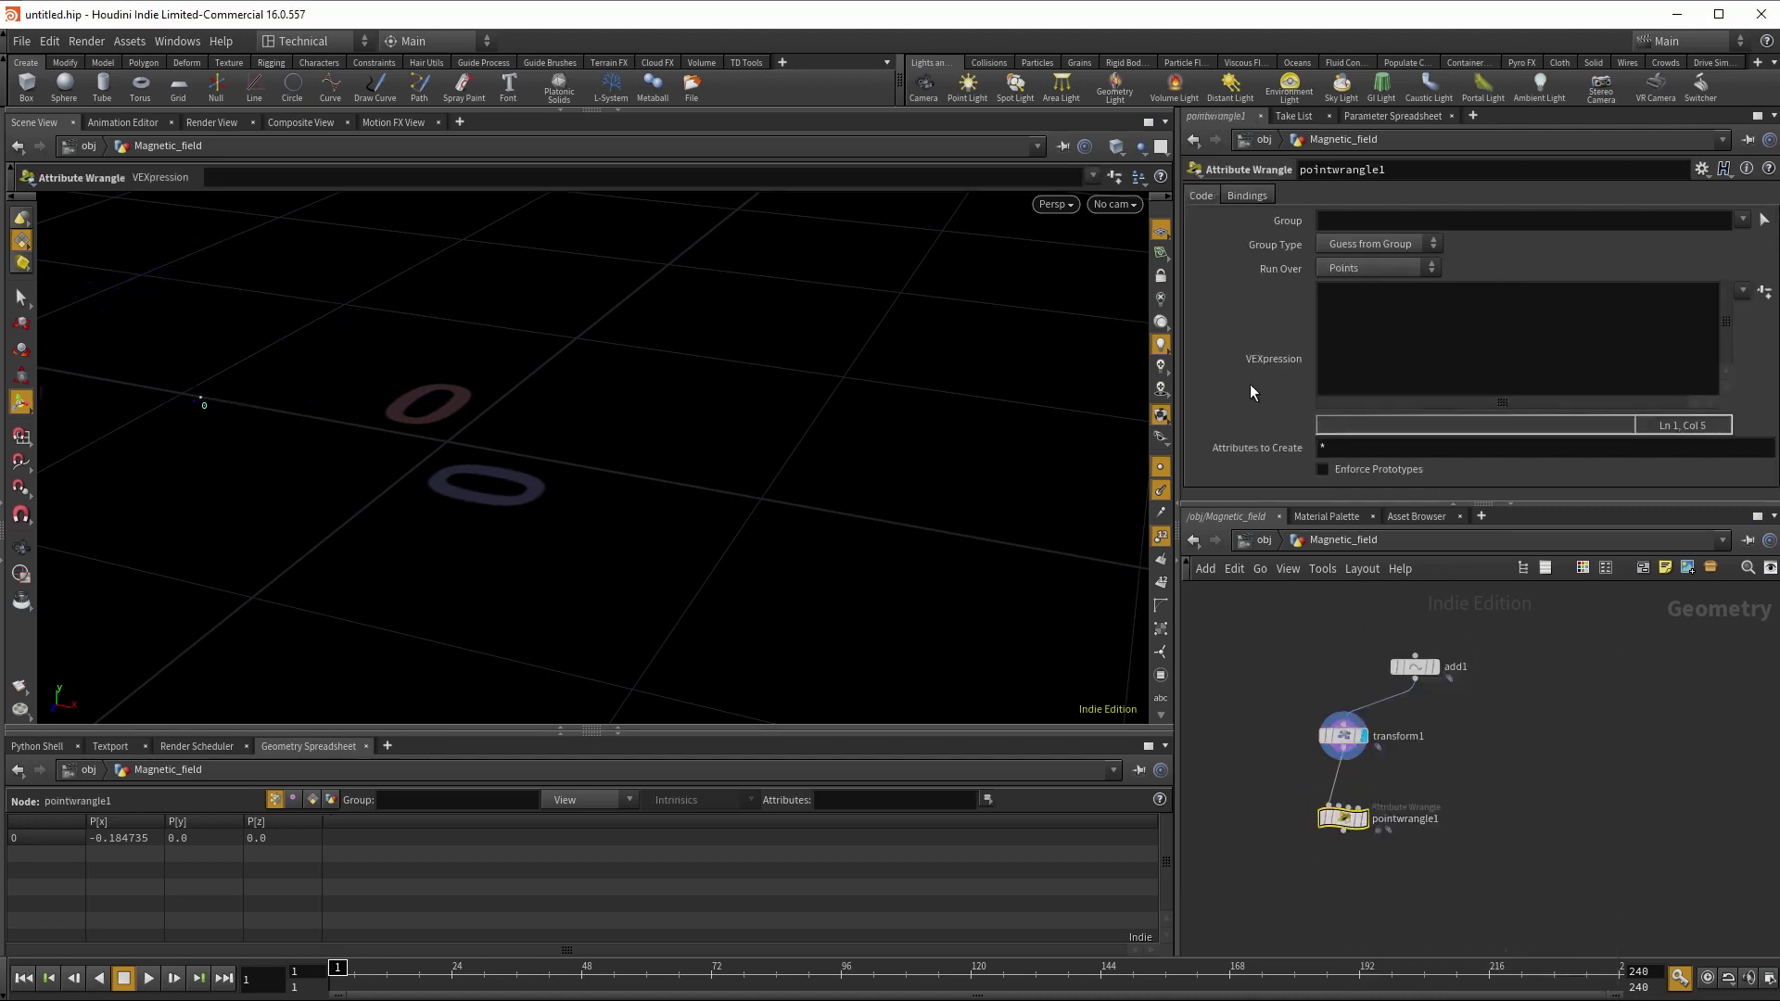
pyautogui.click(1354, 340)
pyautogui.write('f@pol')
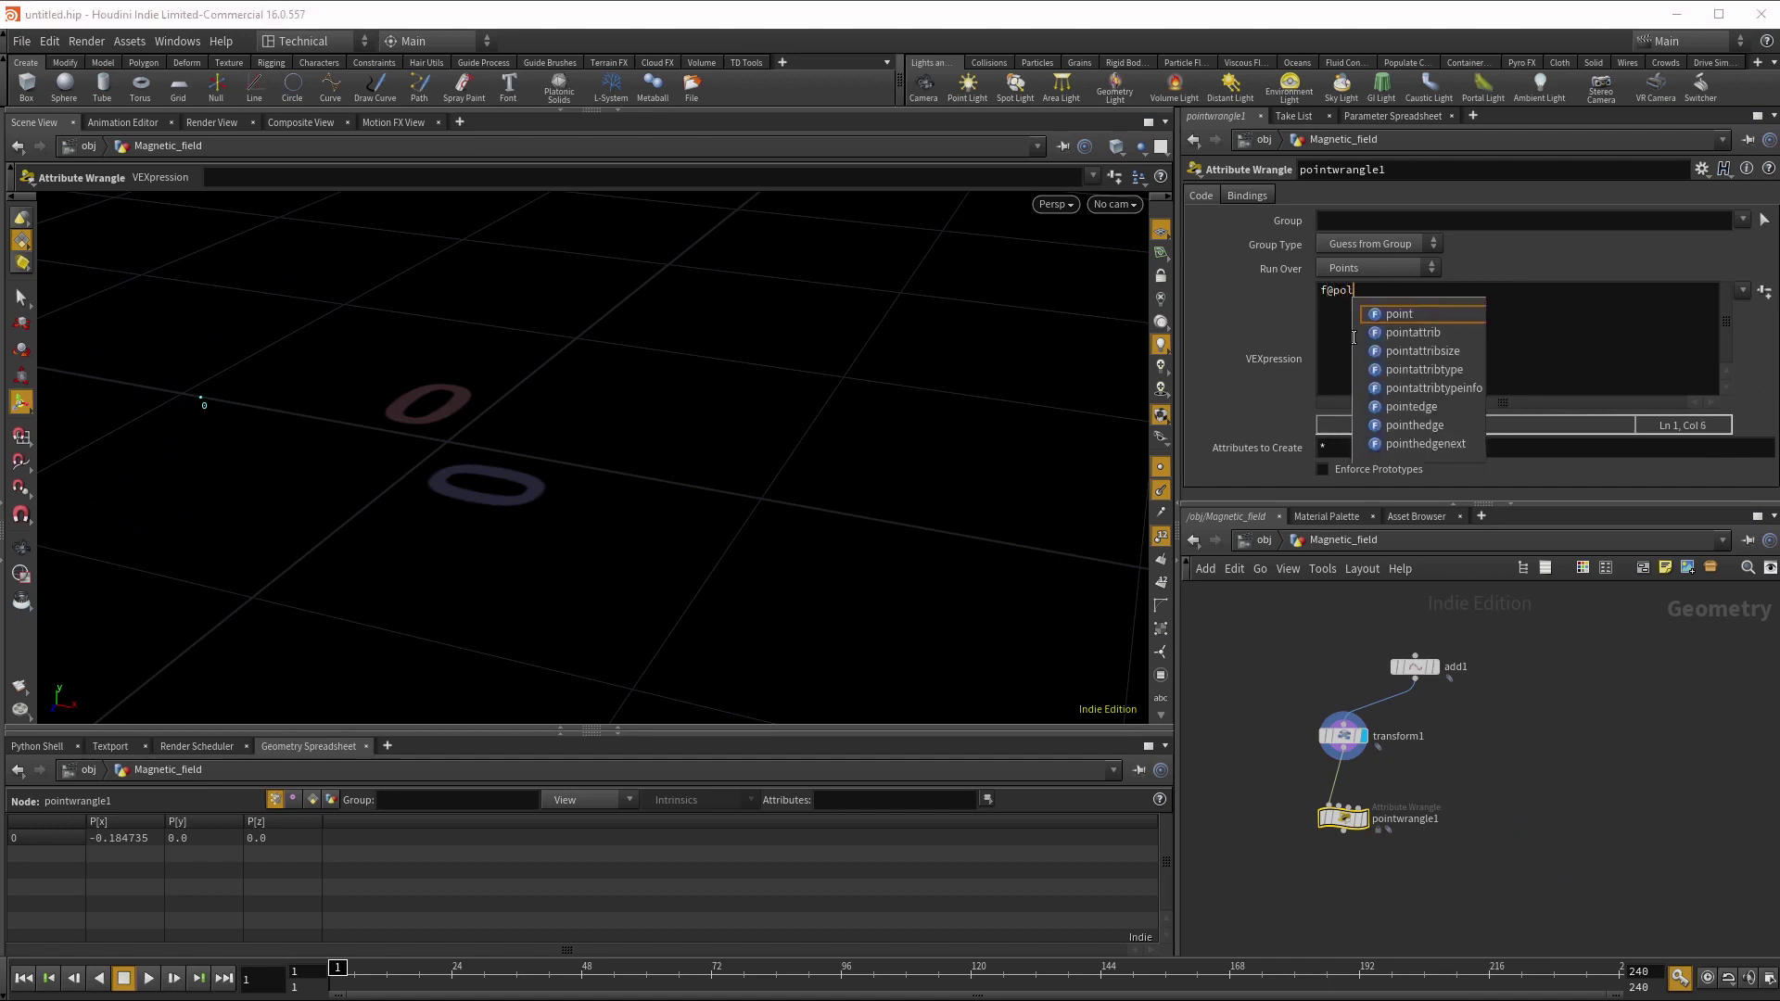
pyautogui.write('e = 1;')
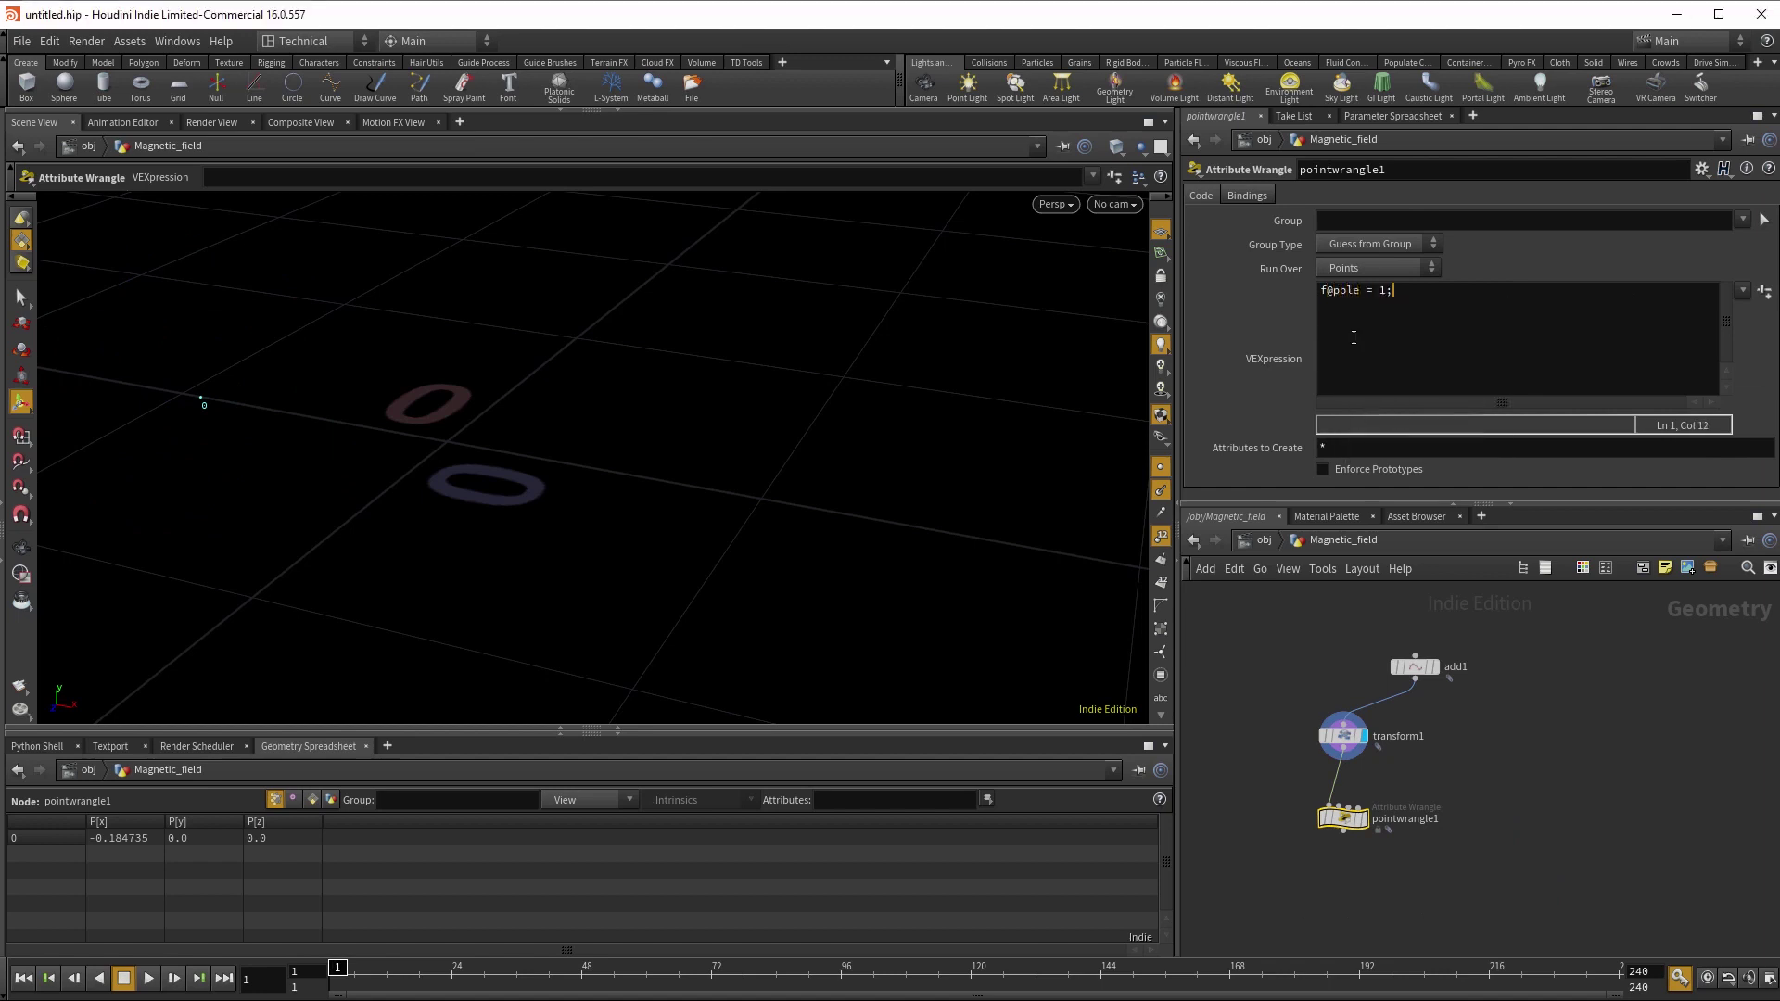
pyautogui.click(890, 633)
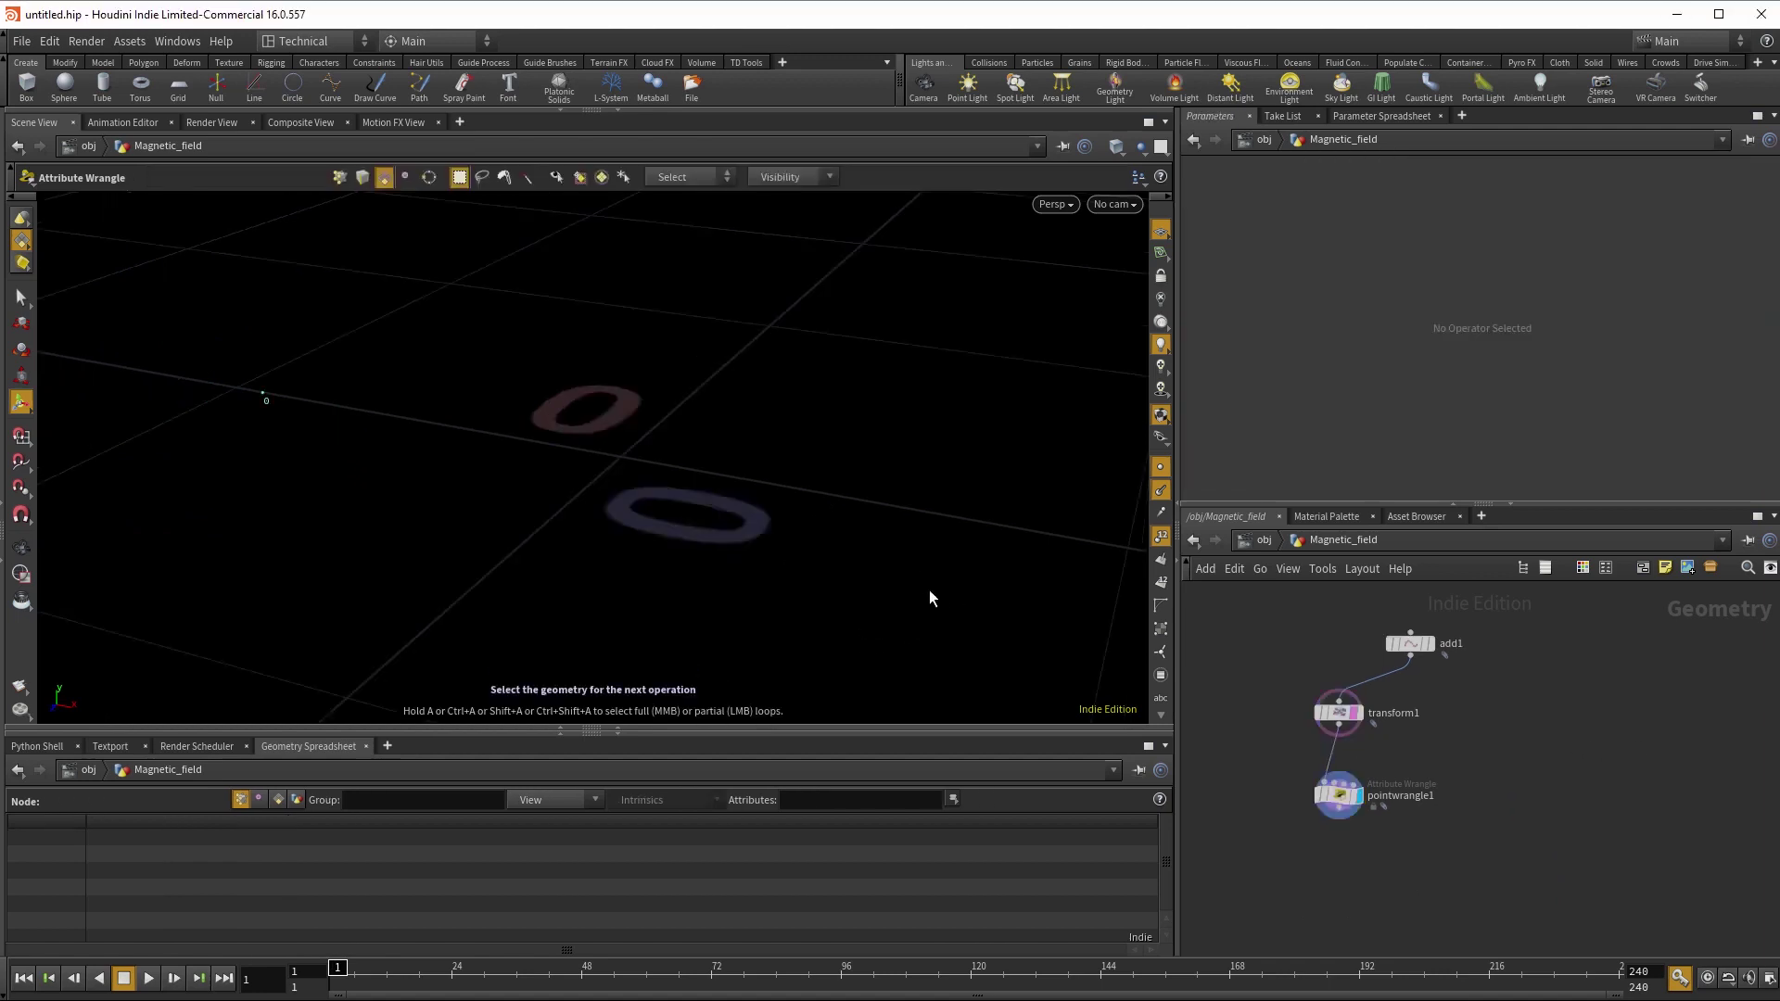
# - Duplicate the Transform and Point Wrangle as a second branch fed by the Add node
pyautogui.press('Escape')
pyautogui.moveTo(929, 590); pyautogui.dragTo(1124, 660)
pyautogui.press('s')
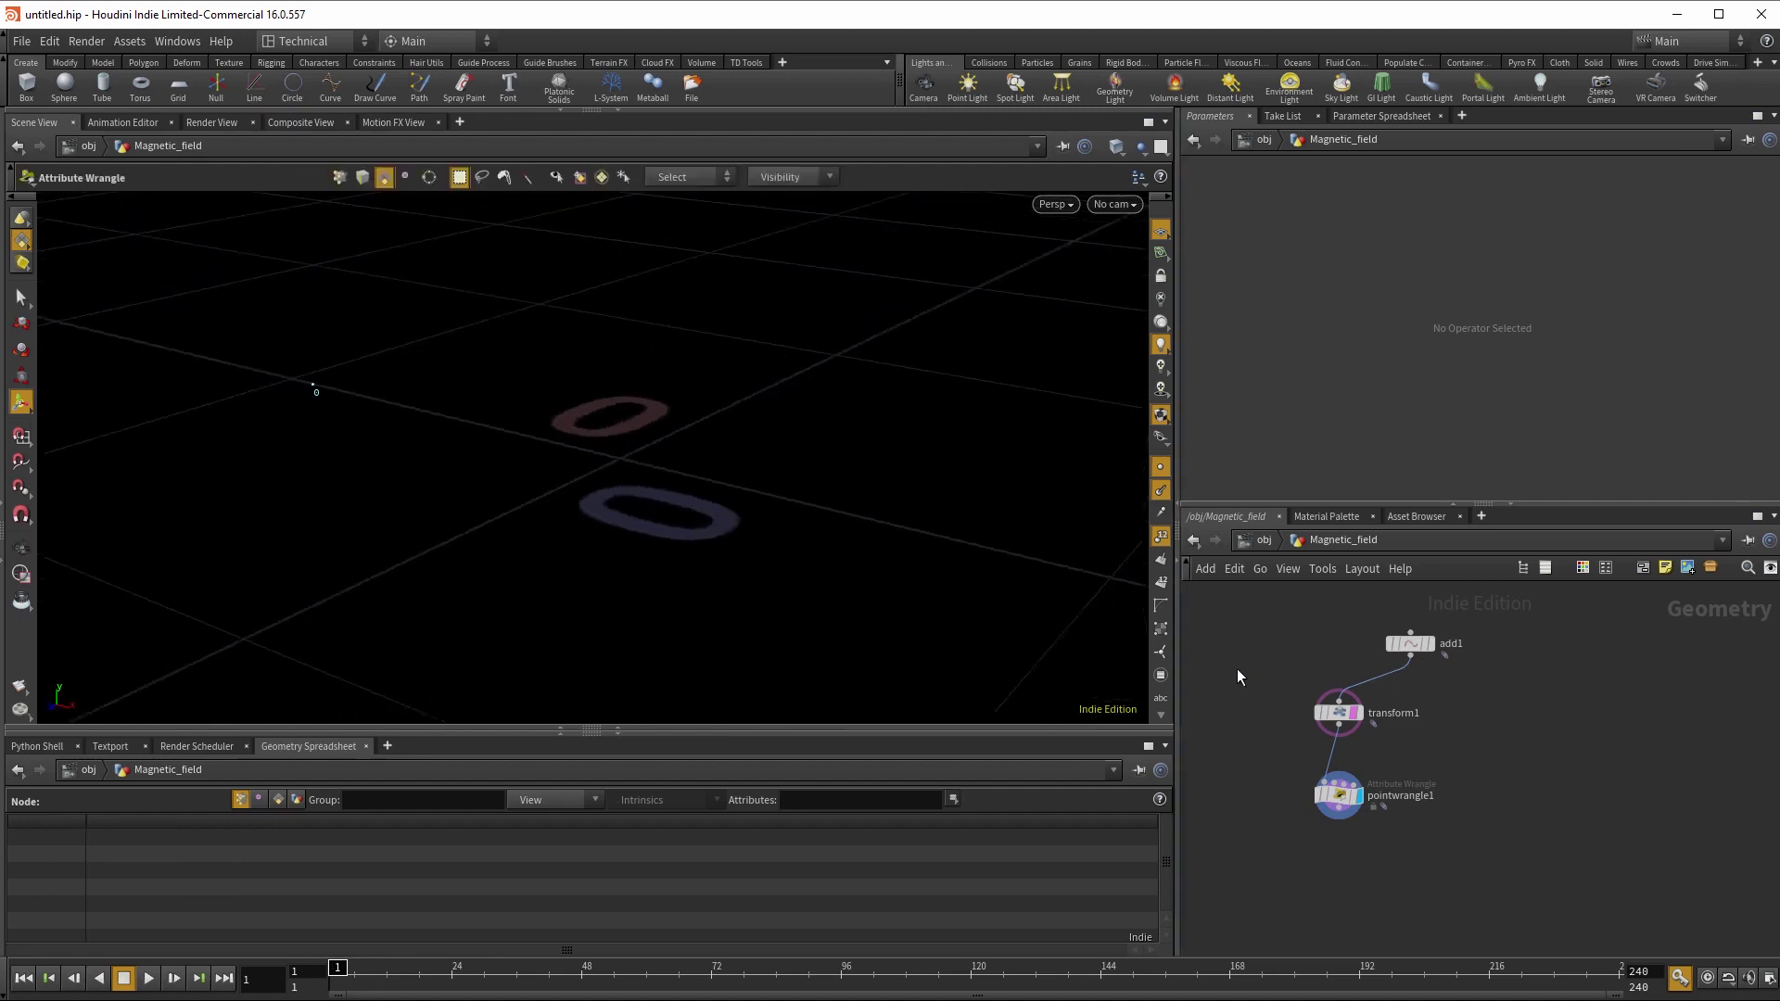
pyautogui.moveTo(1237, 670); pyautogui.dragTo(1525, 835)
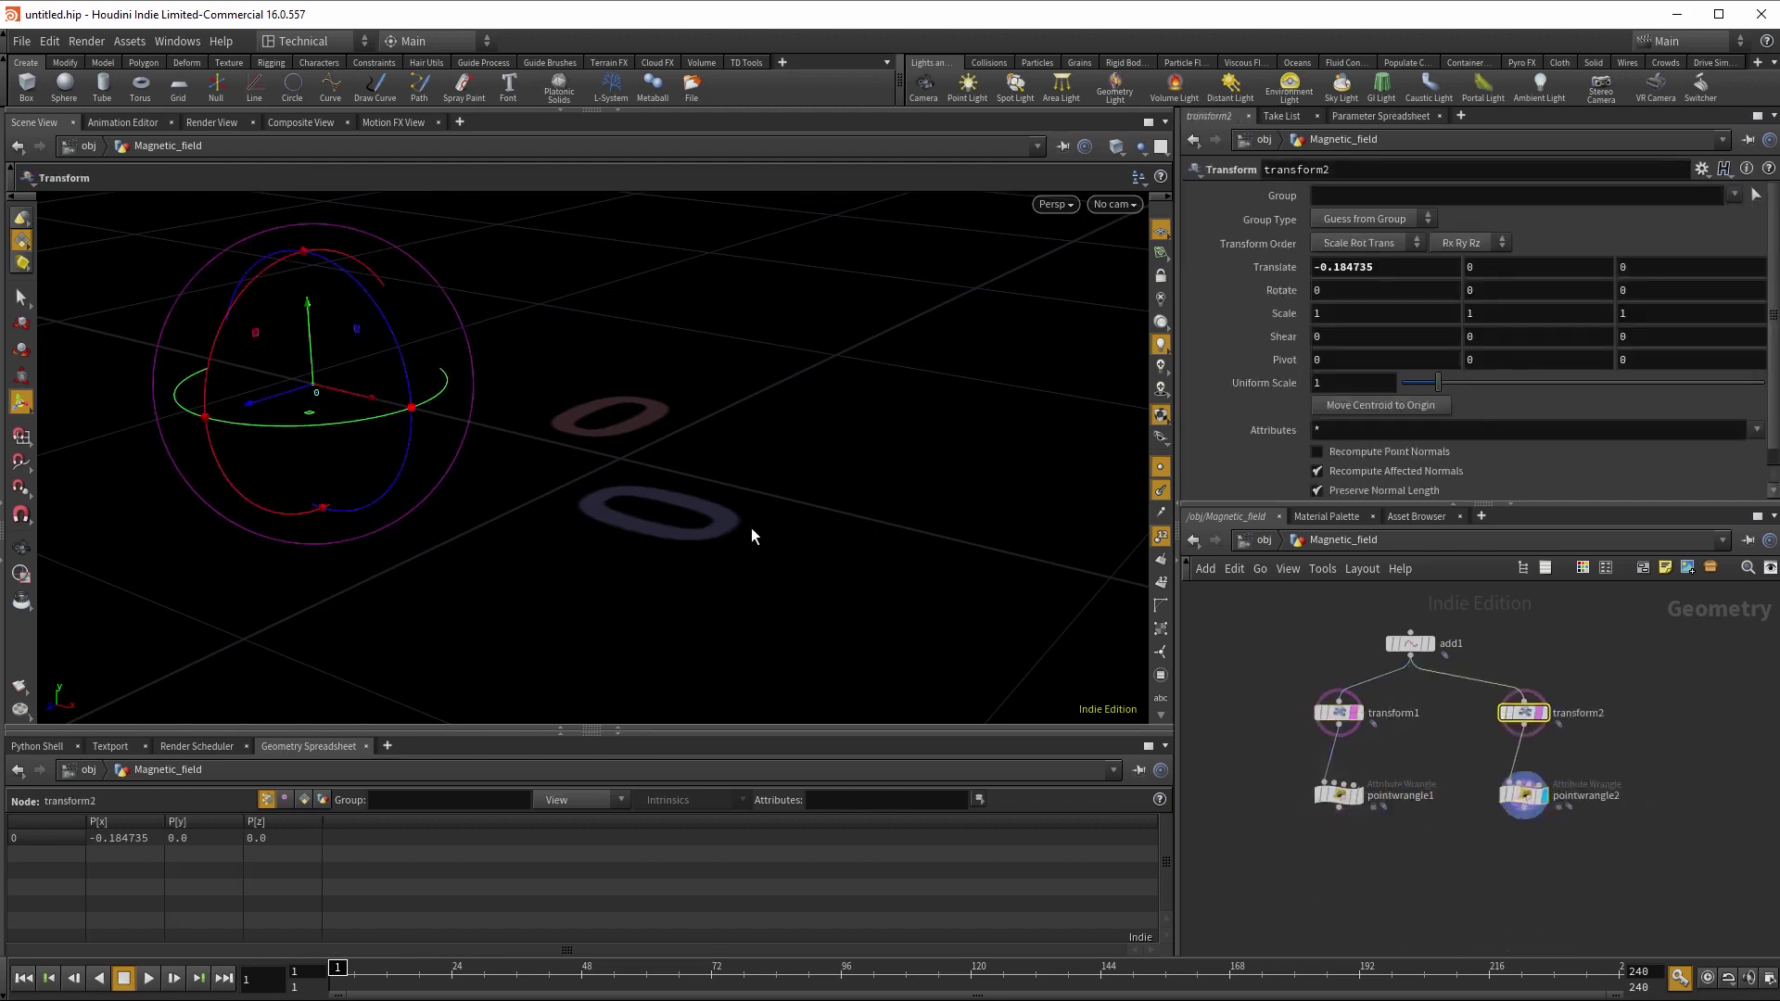
# - Move the second branch's point to about 0.08 along X and change its wrangle code to f@pole = -1;
pyautogui.moveTo(375, 394); pyautogui.dragTo(1104, 579)
pyautogui.click(1521, 795)
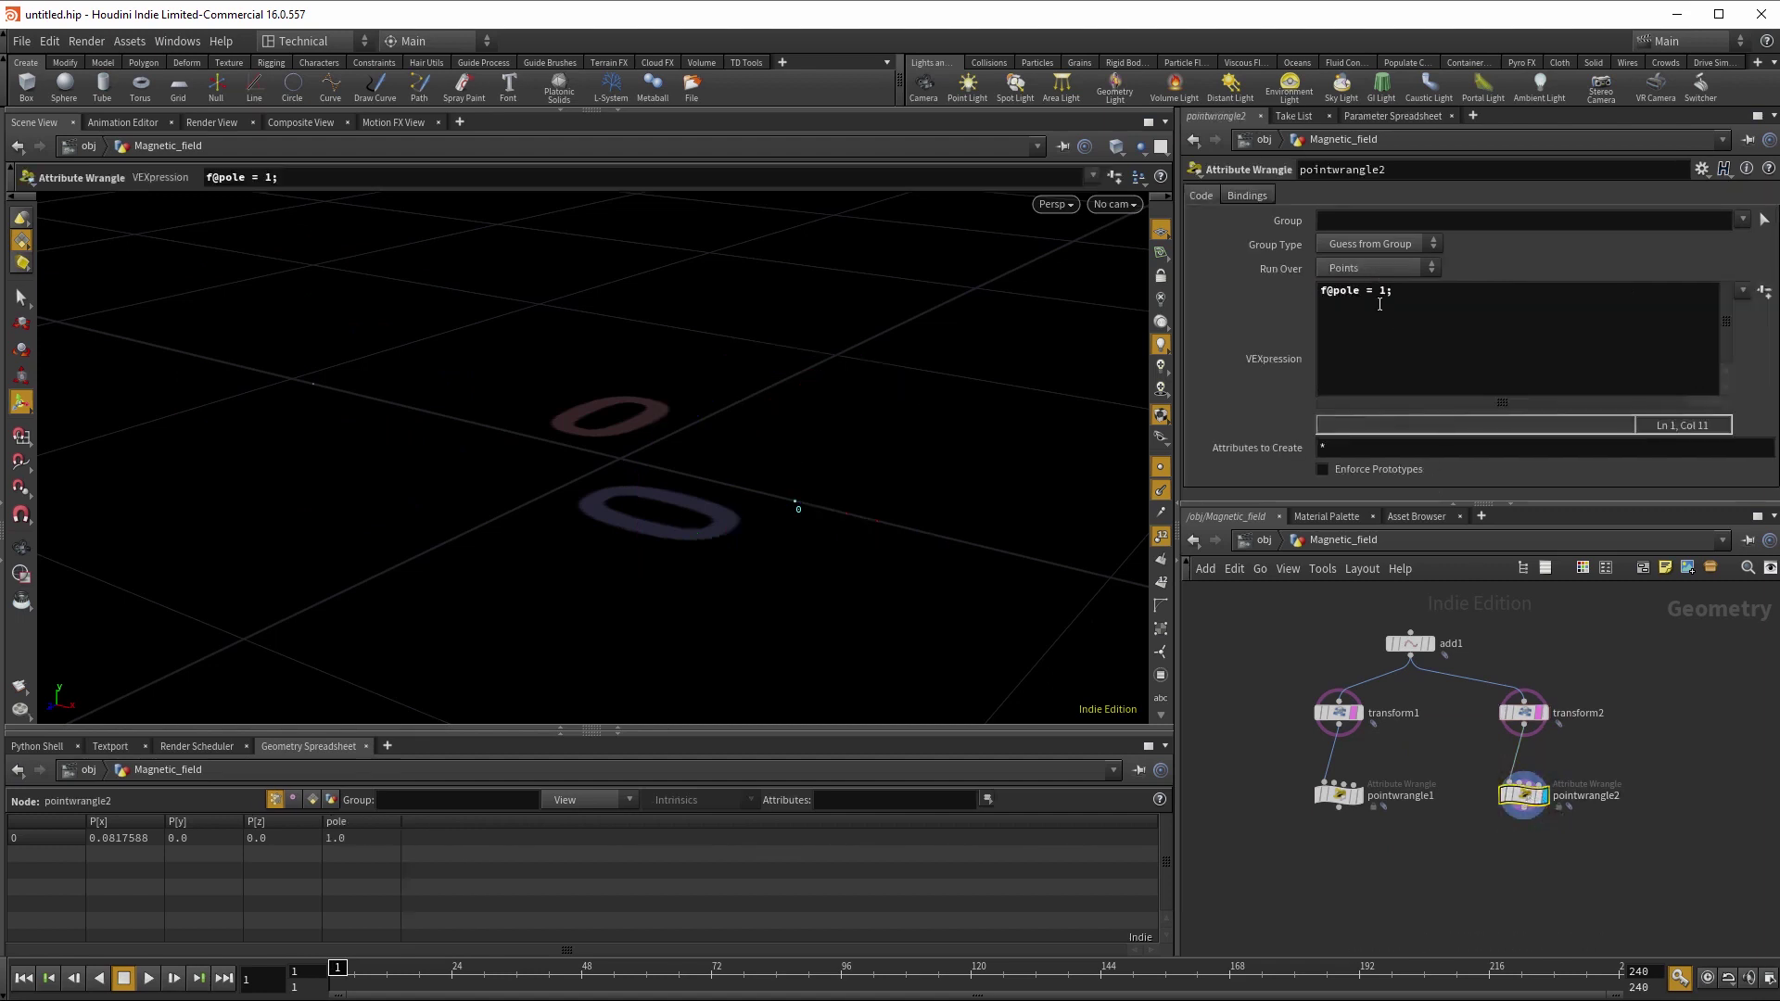
pyautogui.write('-')
# - Add a Merge node and wire both Point Wrangles into it
pyautogui.press('Tab')
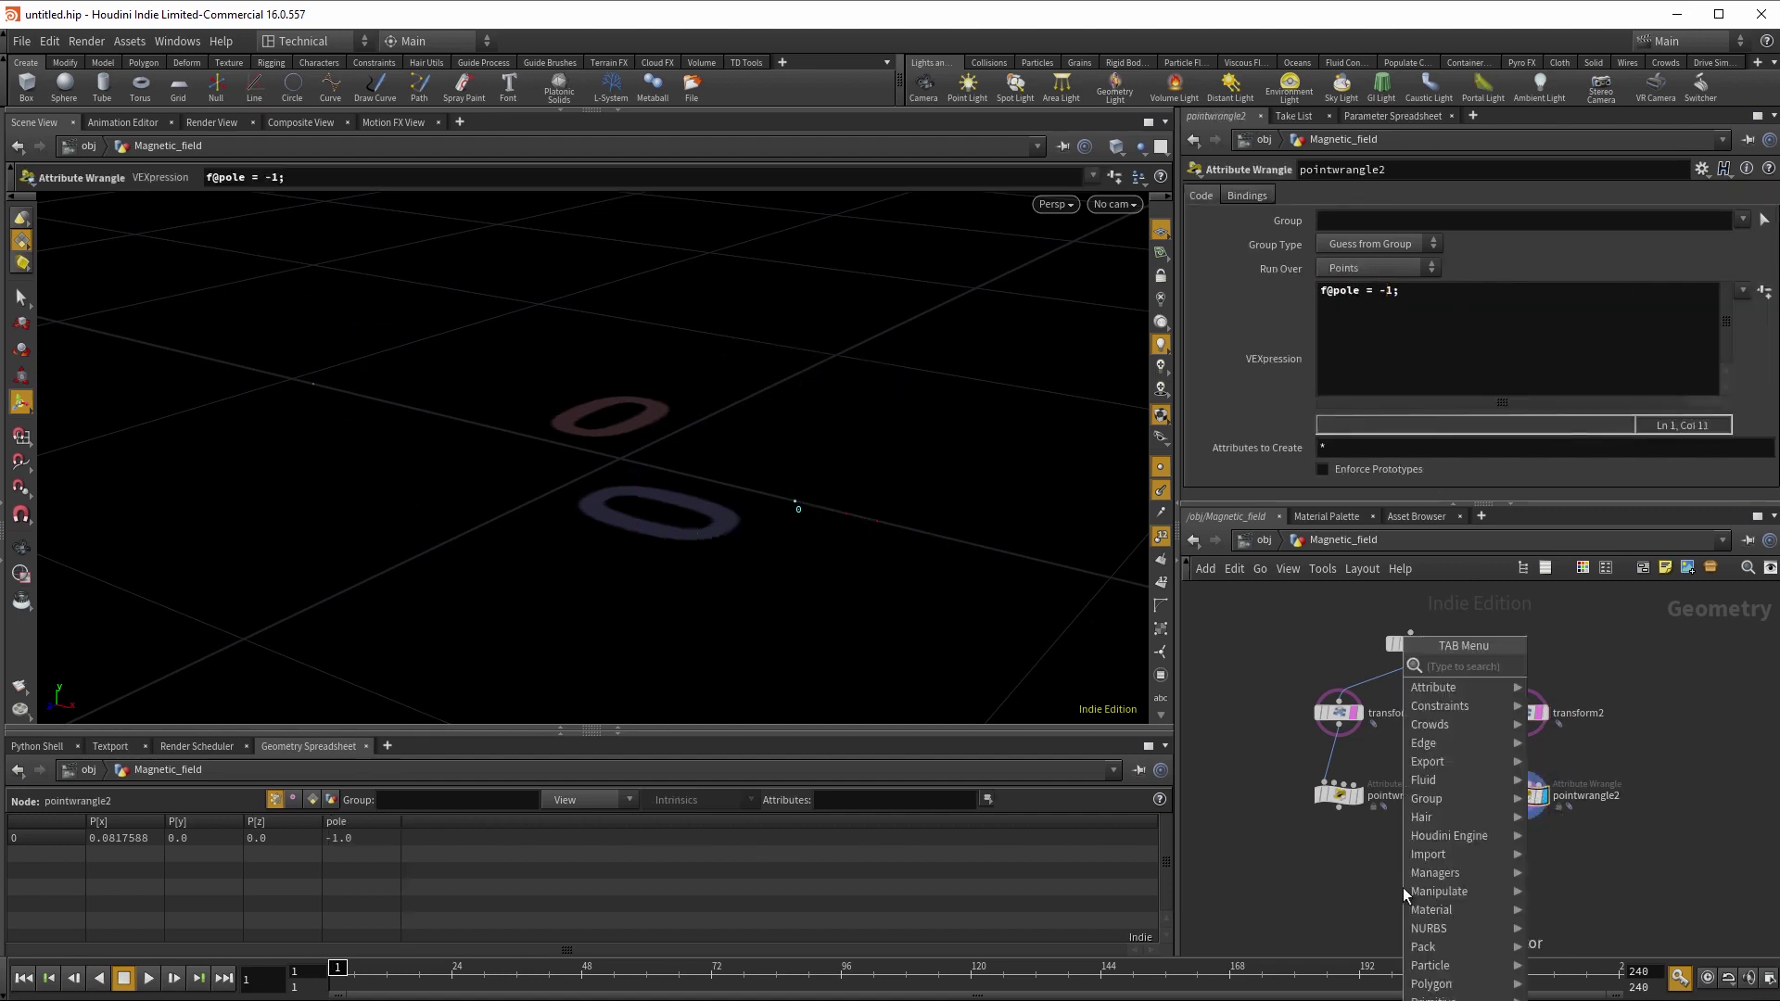
pyautogui.write('merge')
pyautogui.press('Return')
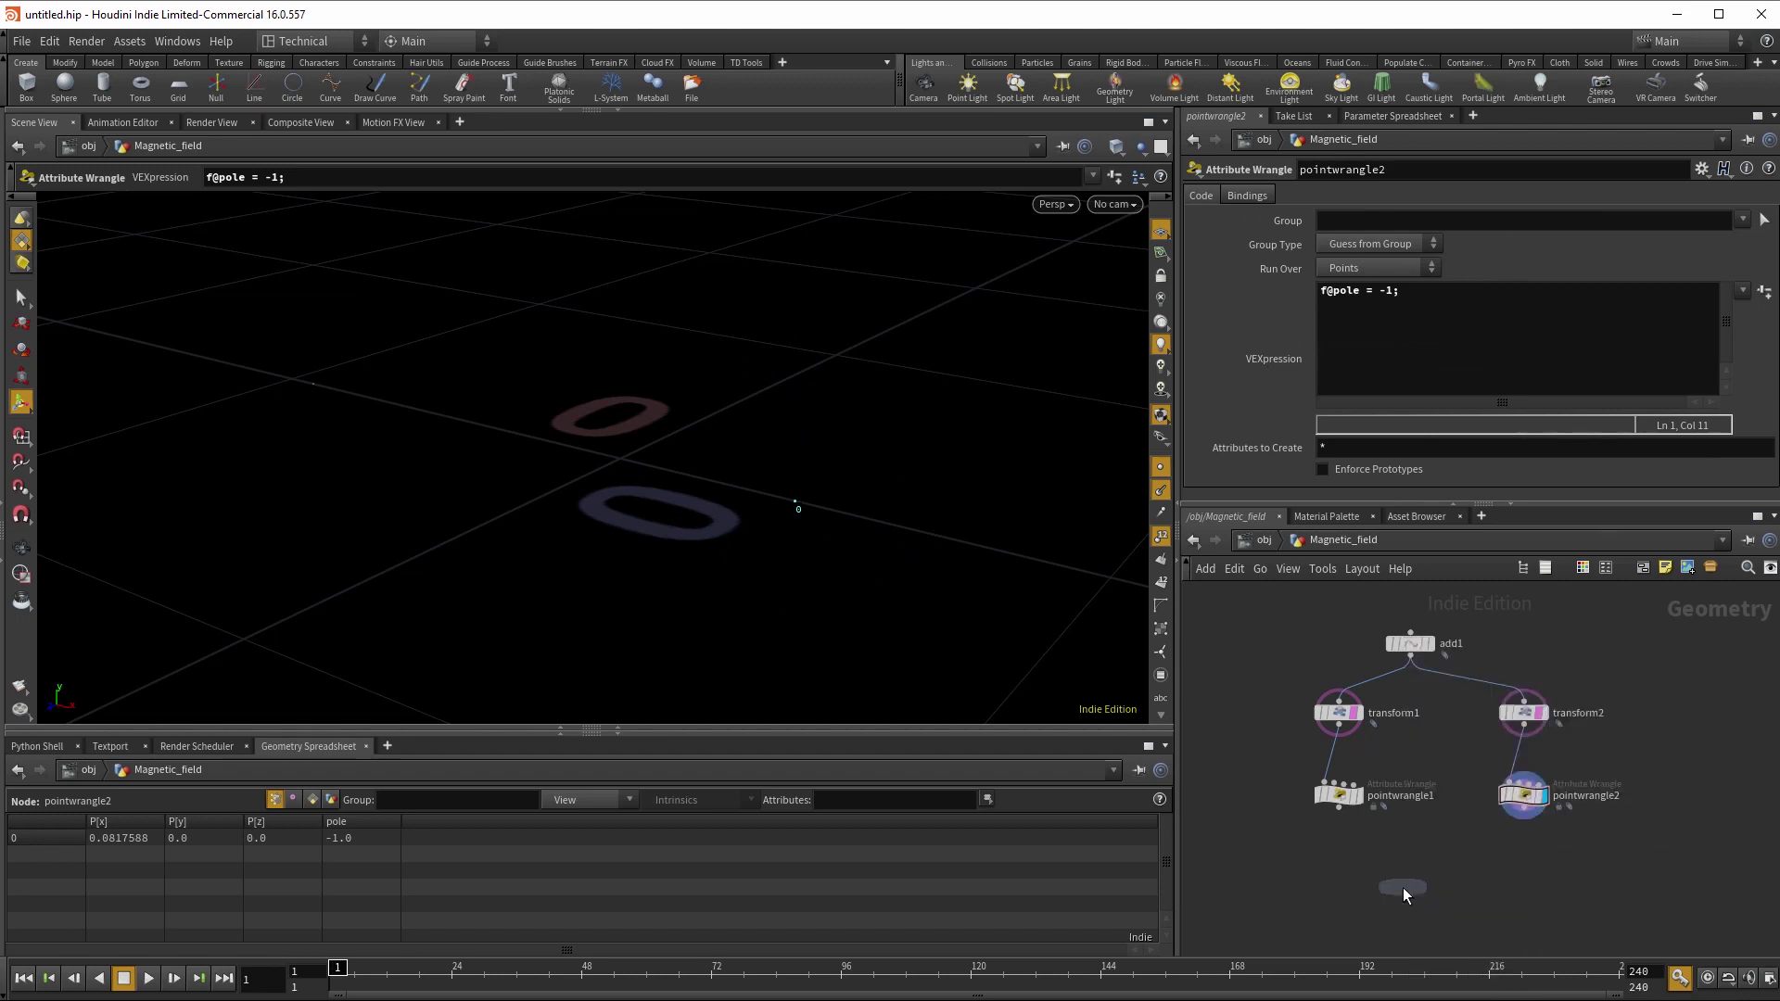
pyautogui.click(1404, 888)
pyautogui.click(1338, 810)
pyautogui.click(1433, 874)
pyautogui.click(1523, 813)
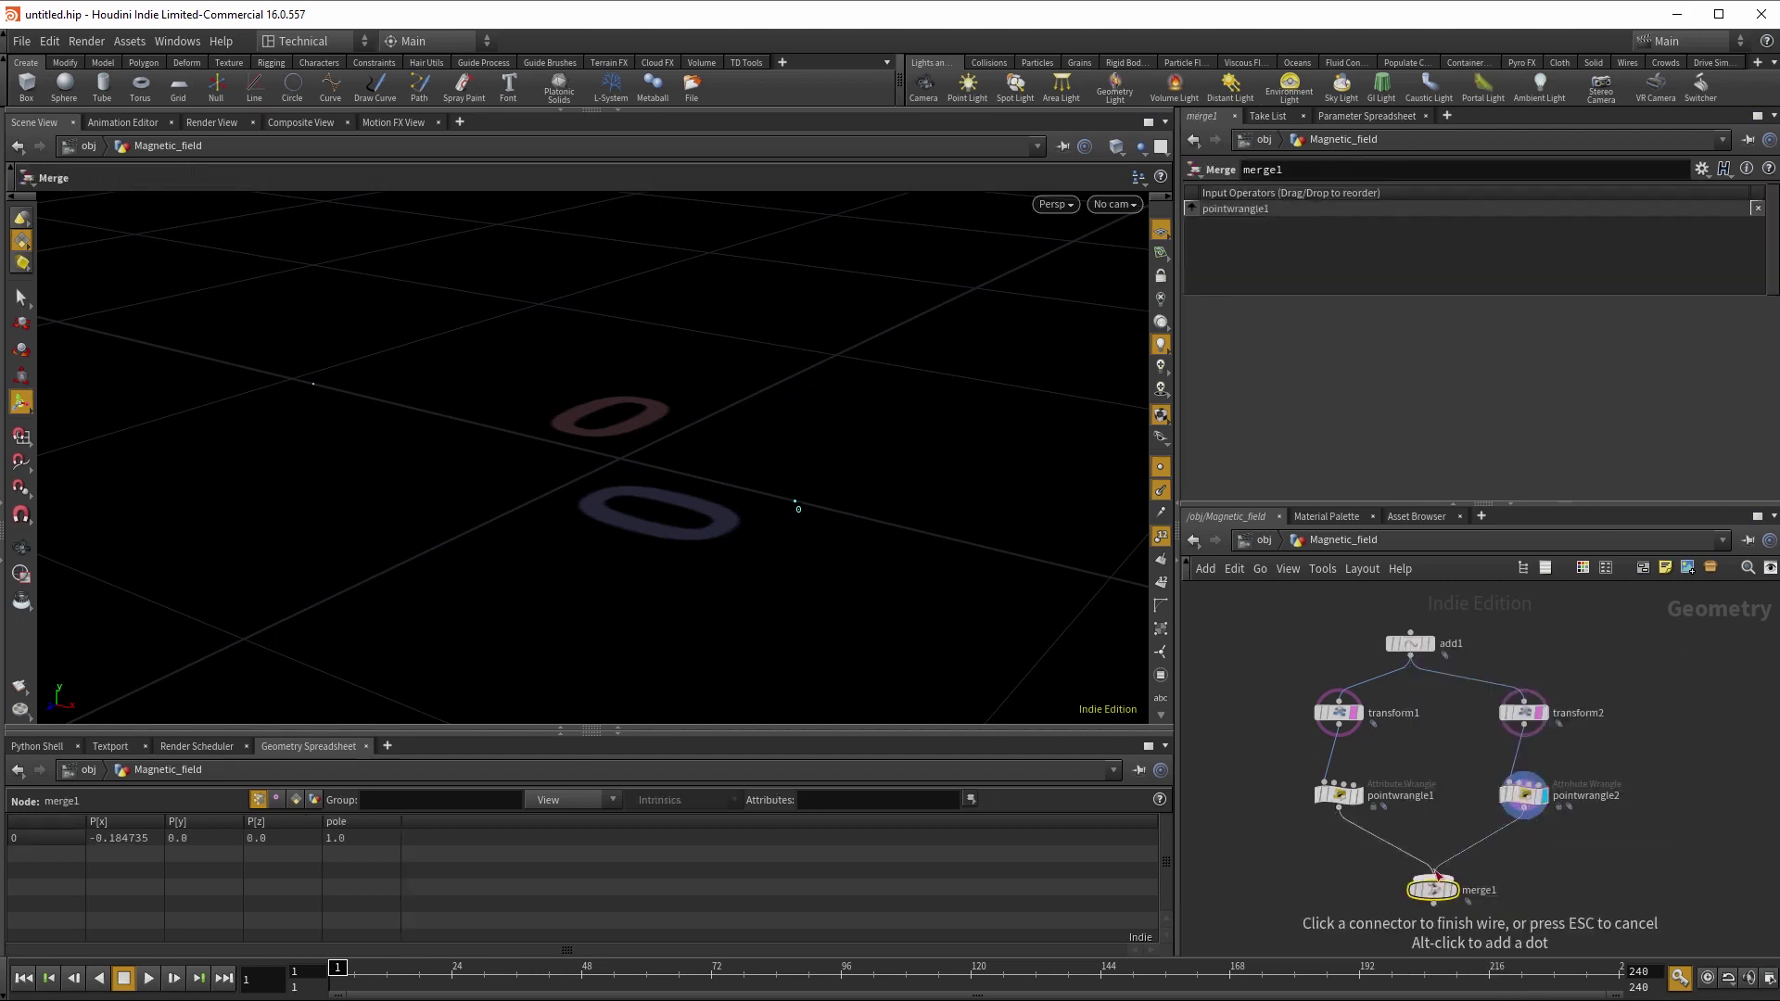
pyautogui.click(1435, 874)
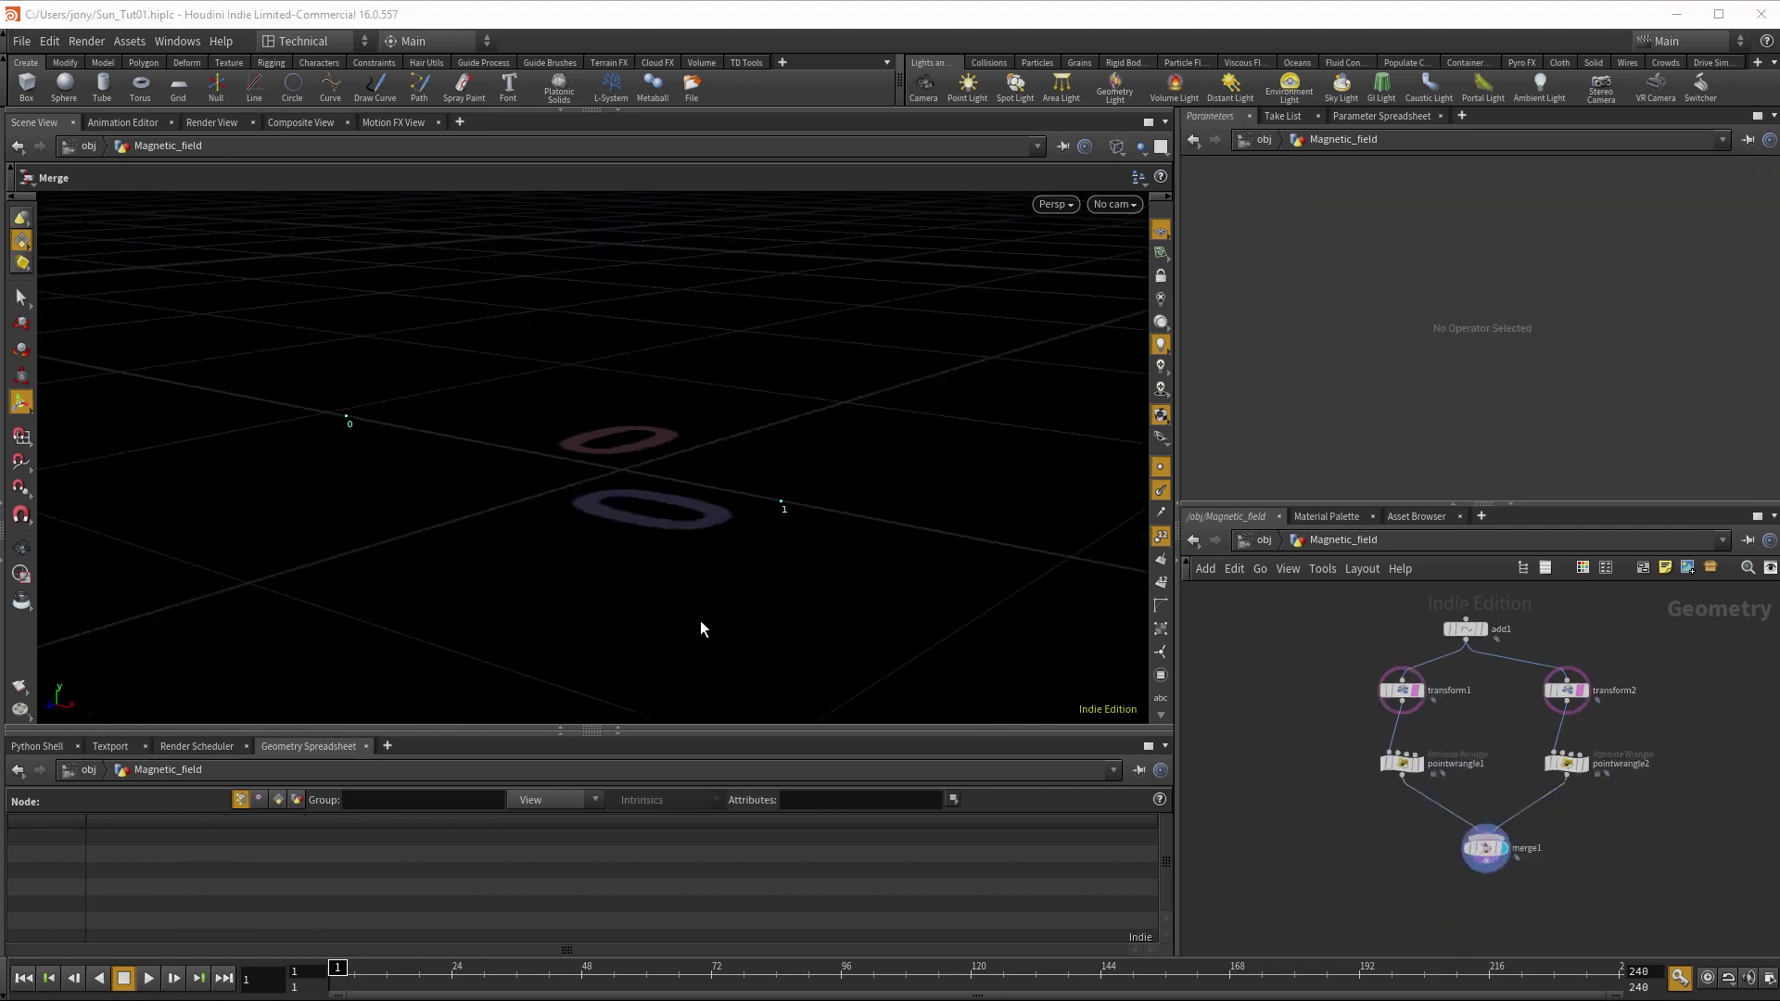
# - Examine the two merged pole points in the viewport from several angles
pyautogui.press('Escape')
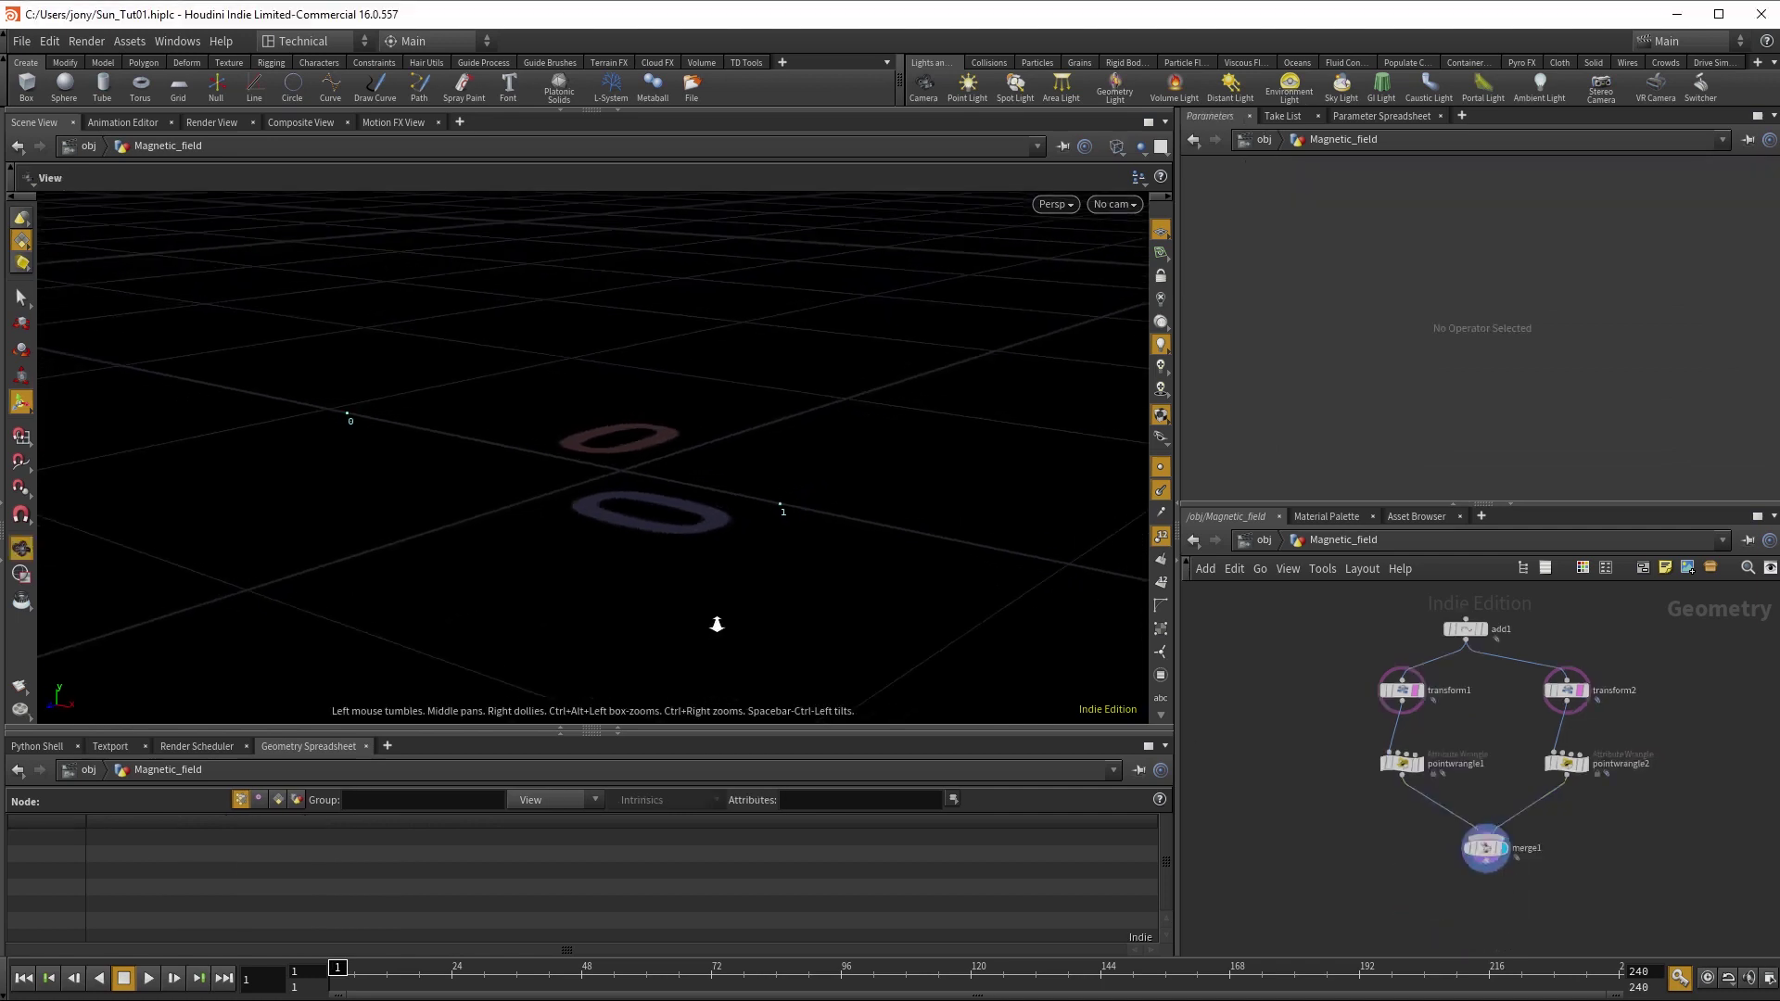
pyautogui.moveTo(716, 624); pyautogui.dragTo(814, 641)
pyautogui.press('s')
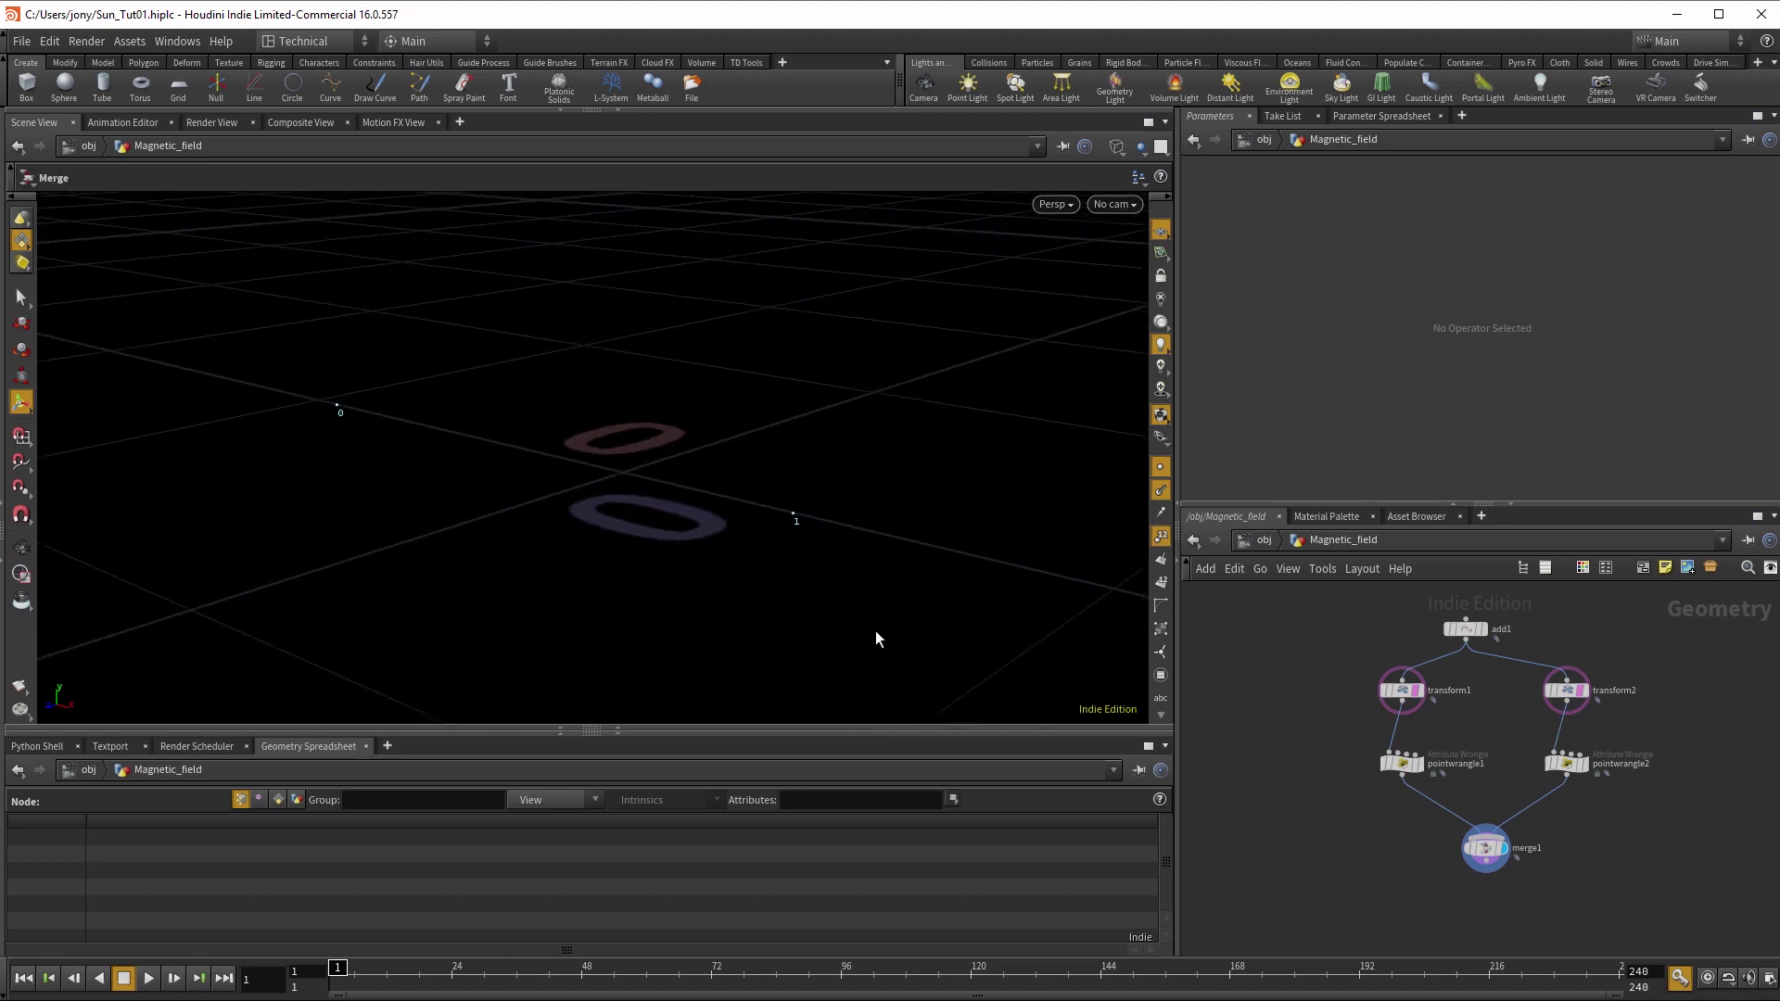
pyautogui.press('Escape')
pyautogui.moveTo(708, 600); pyautogui.dragTo(747, 606)
pyautogui.press('s')
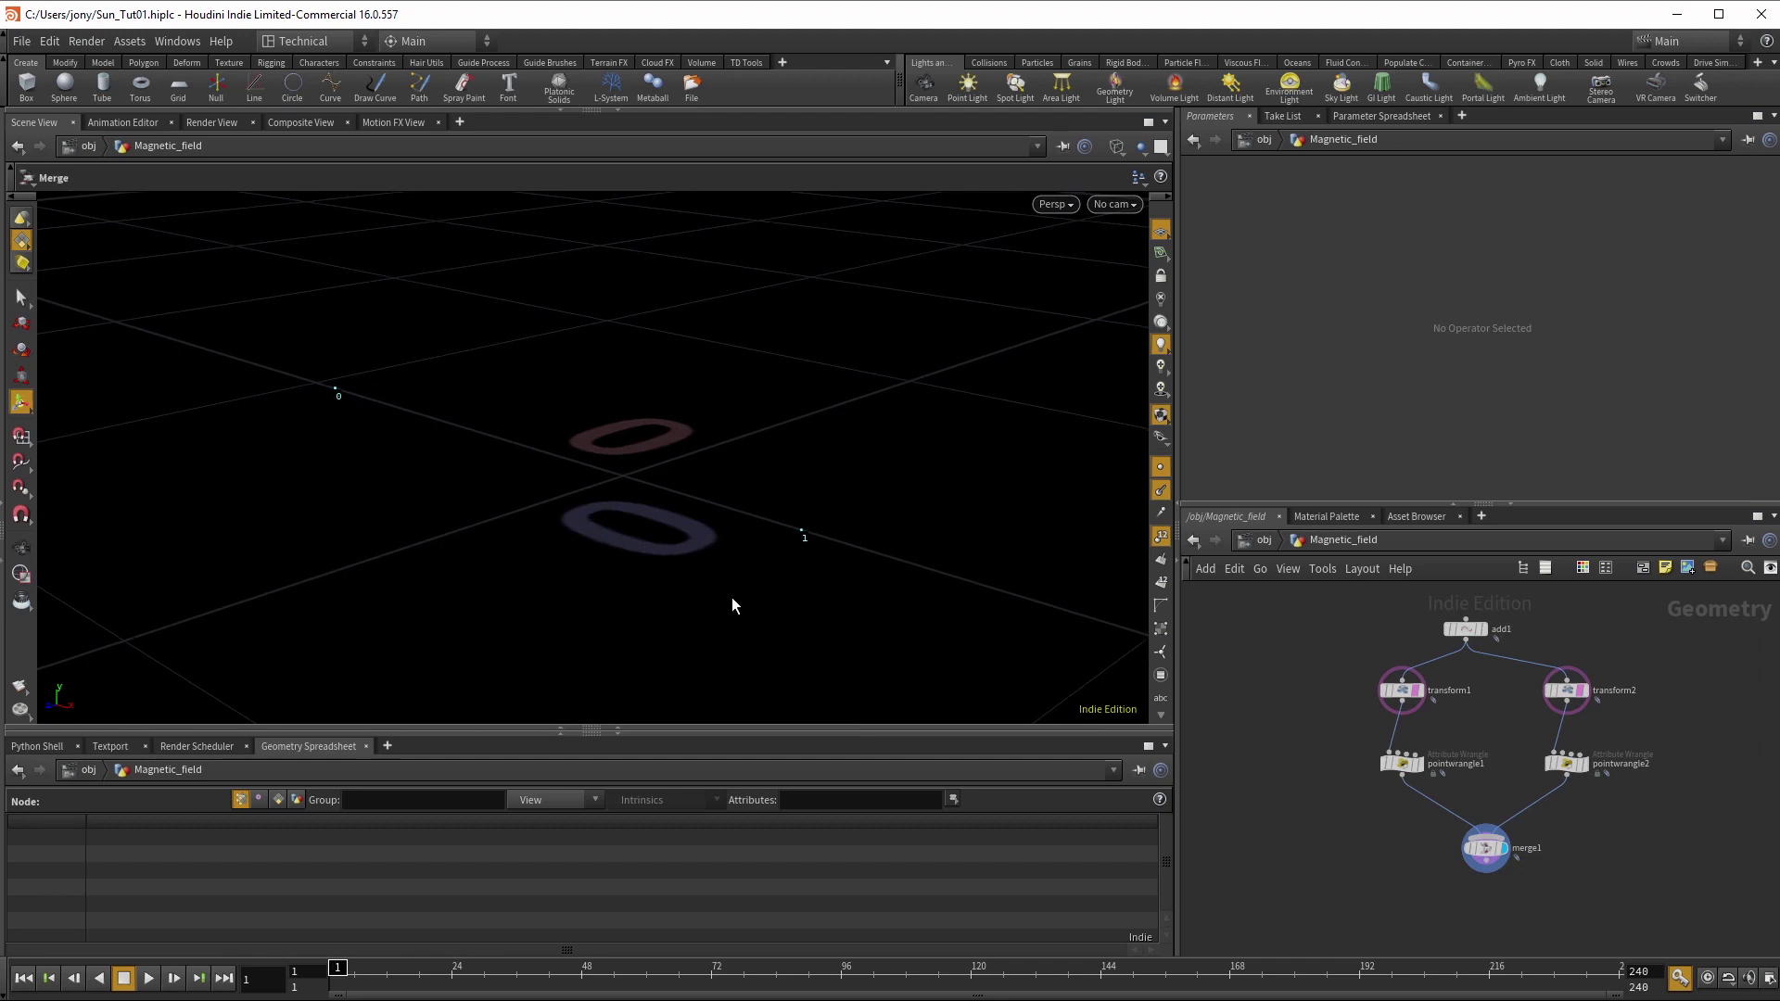
pyautogui.moveTo(732, 598); pyautogui.dragTo(714, 595)
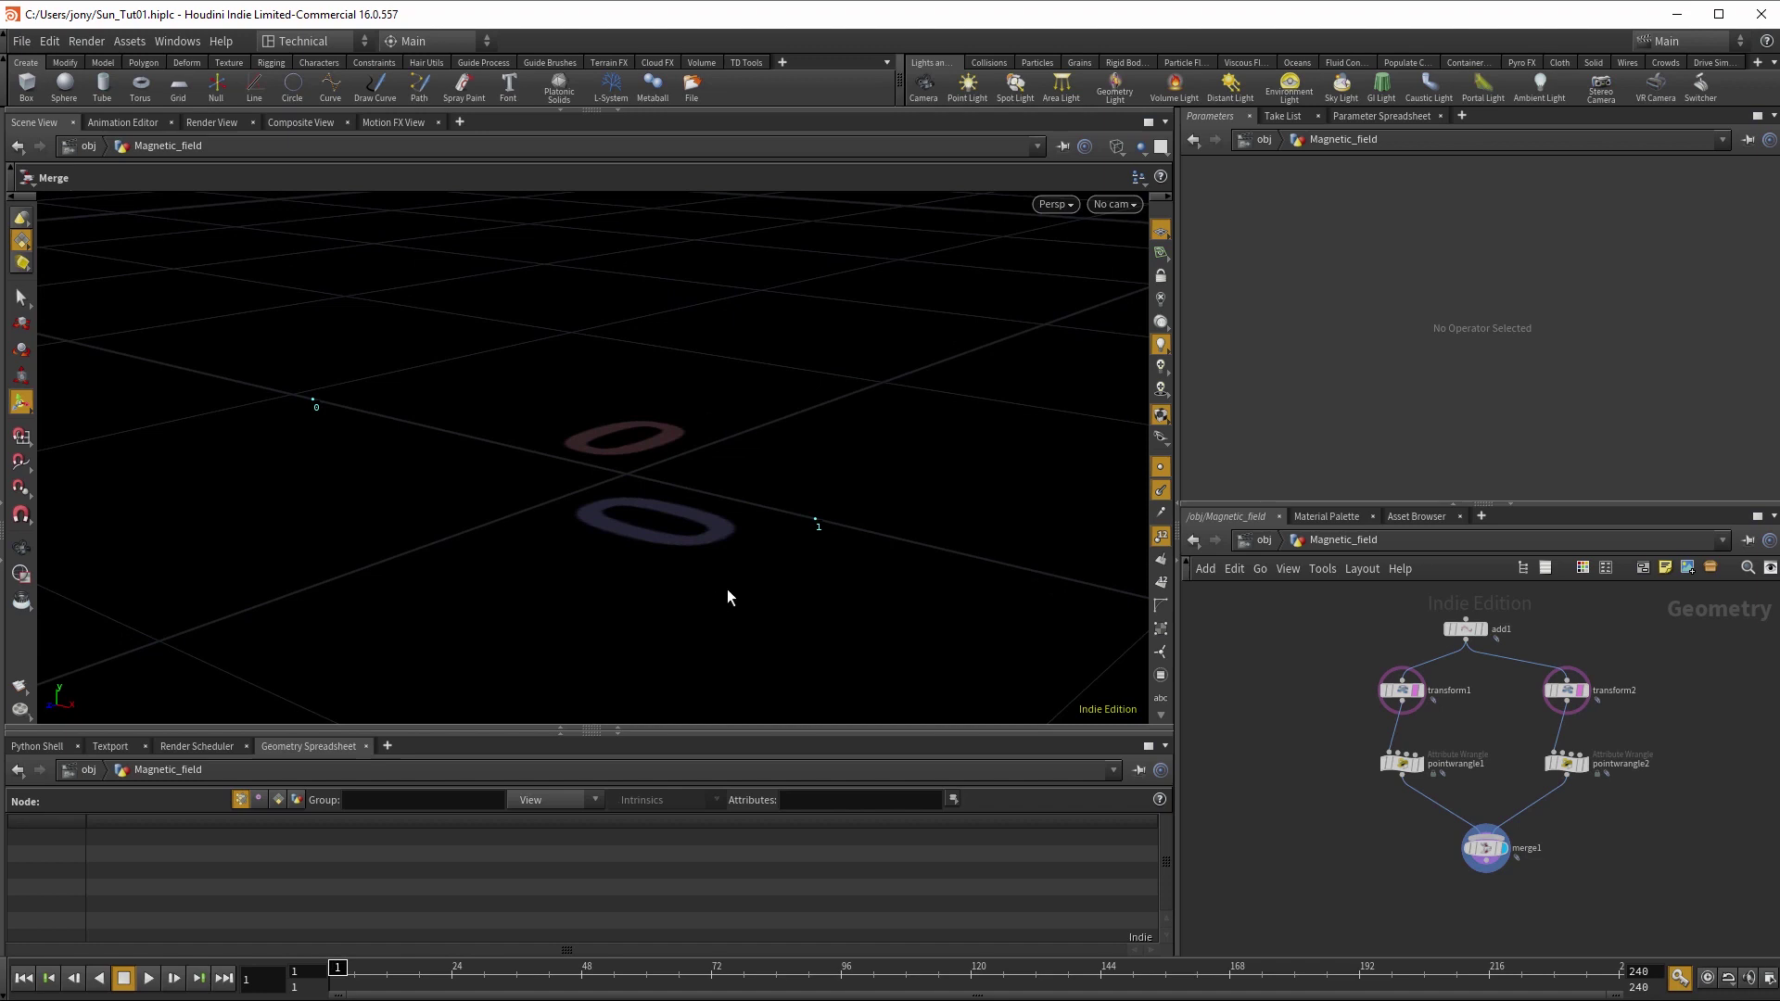
pyautogui.moveTo(790, 596); pyautogui.dragTo(878, 641)
# - Add a VDB node and place it beside the Merge node
pyautogui.moveTo(1350, 874); pyautogui.dragTo(1359, 828, button='middle')
pyautogui.press('Tab')
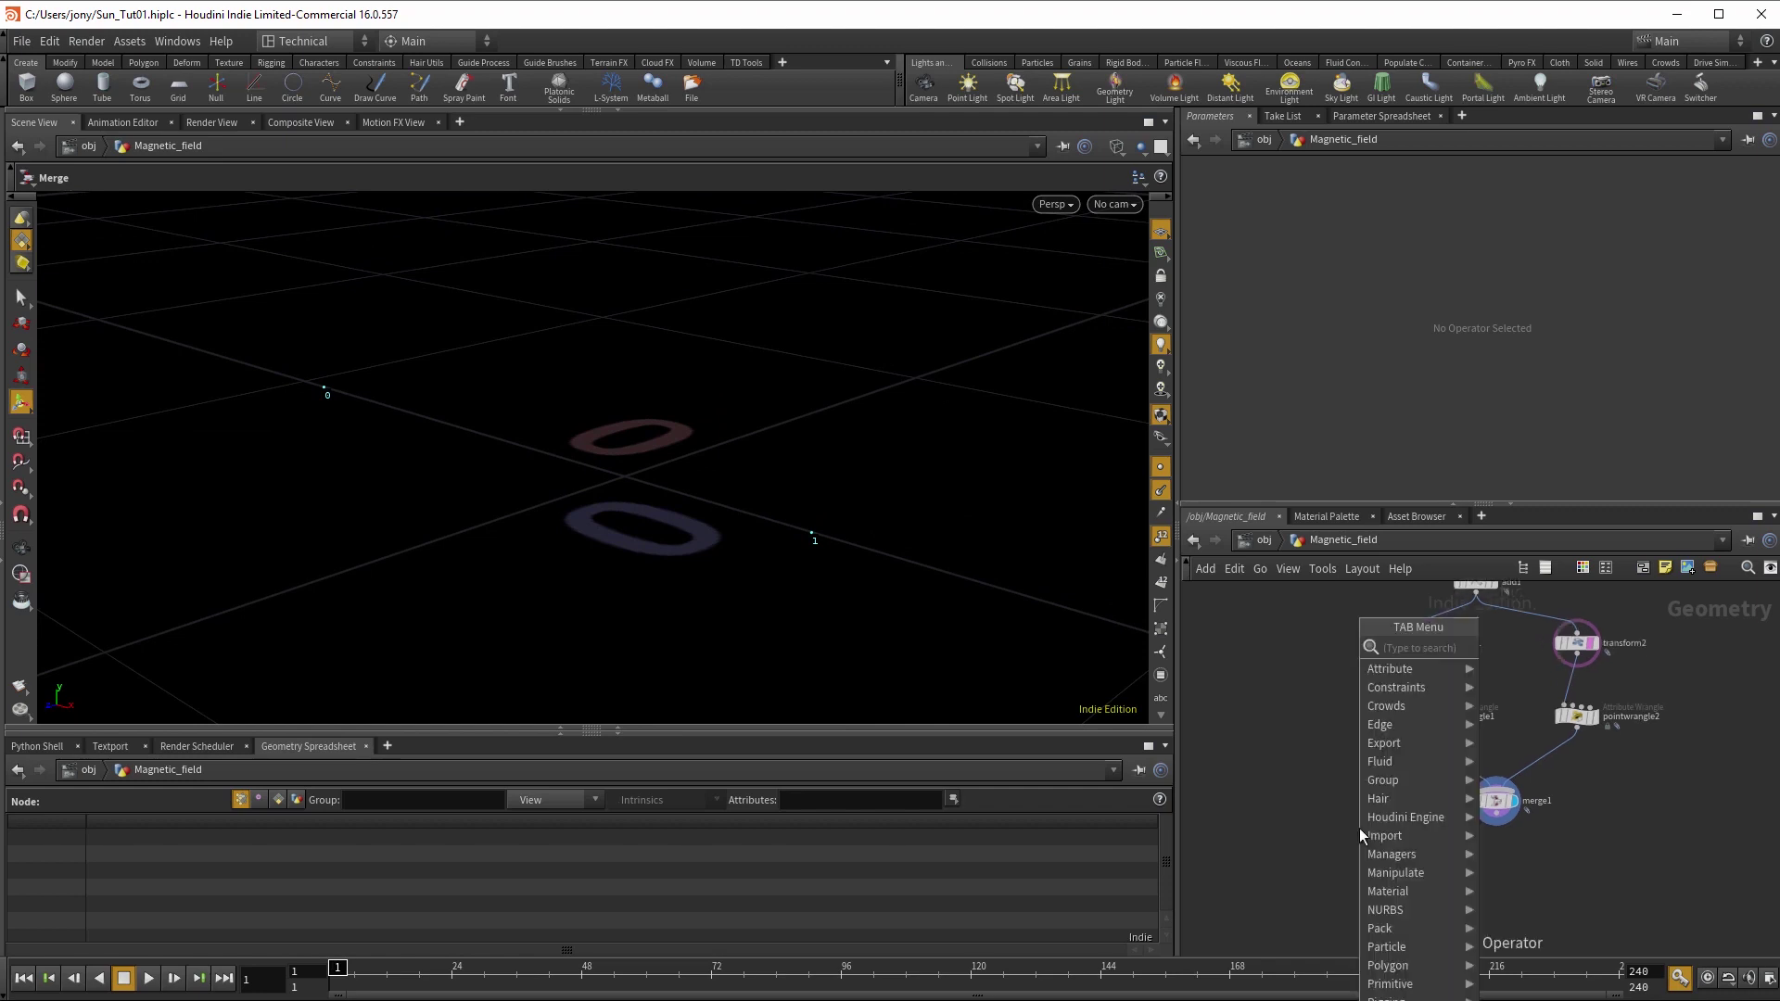
pyautogui.write('vdb')
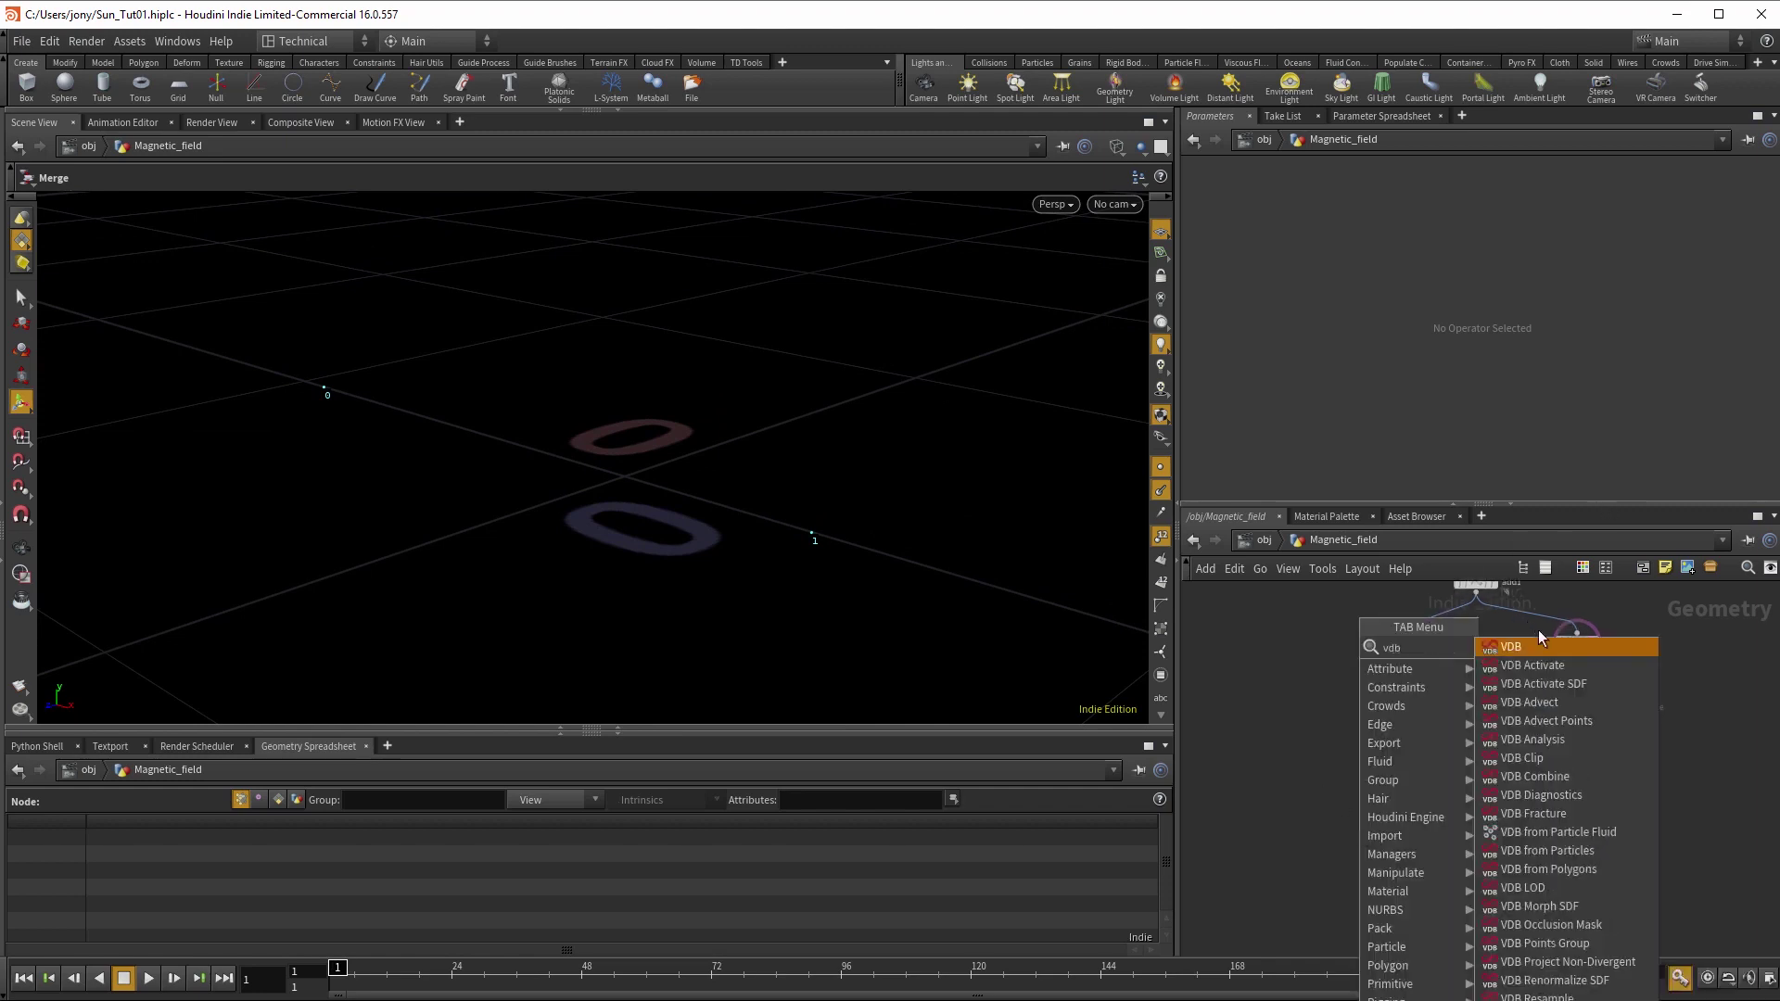
pyautogui.click(1539, 641)
pyautogui.click(1359, 716)
pyautogui.moveTo(1356, 725); pyautogui.dragTo(1329, 801)
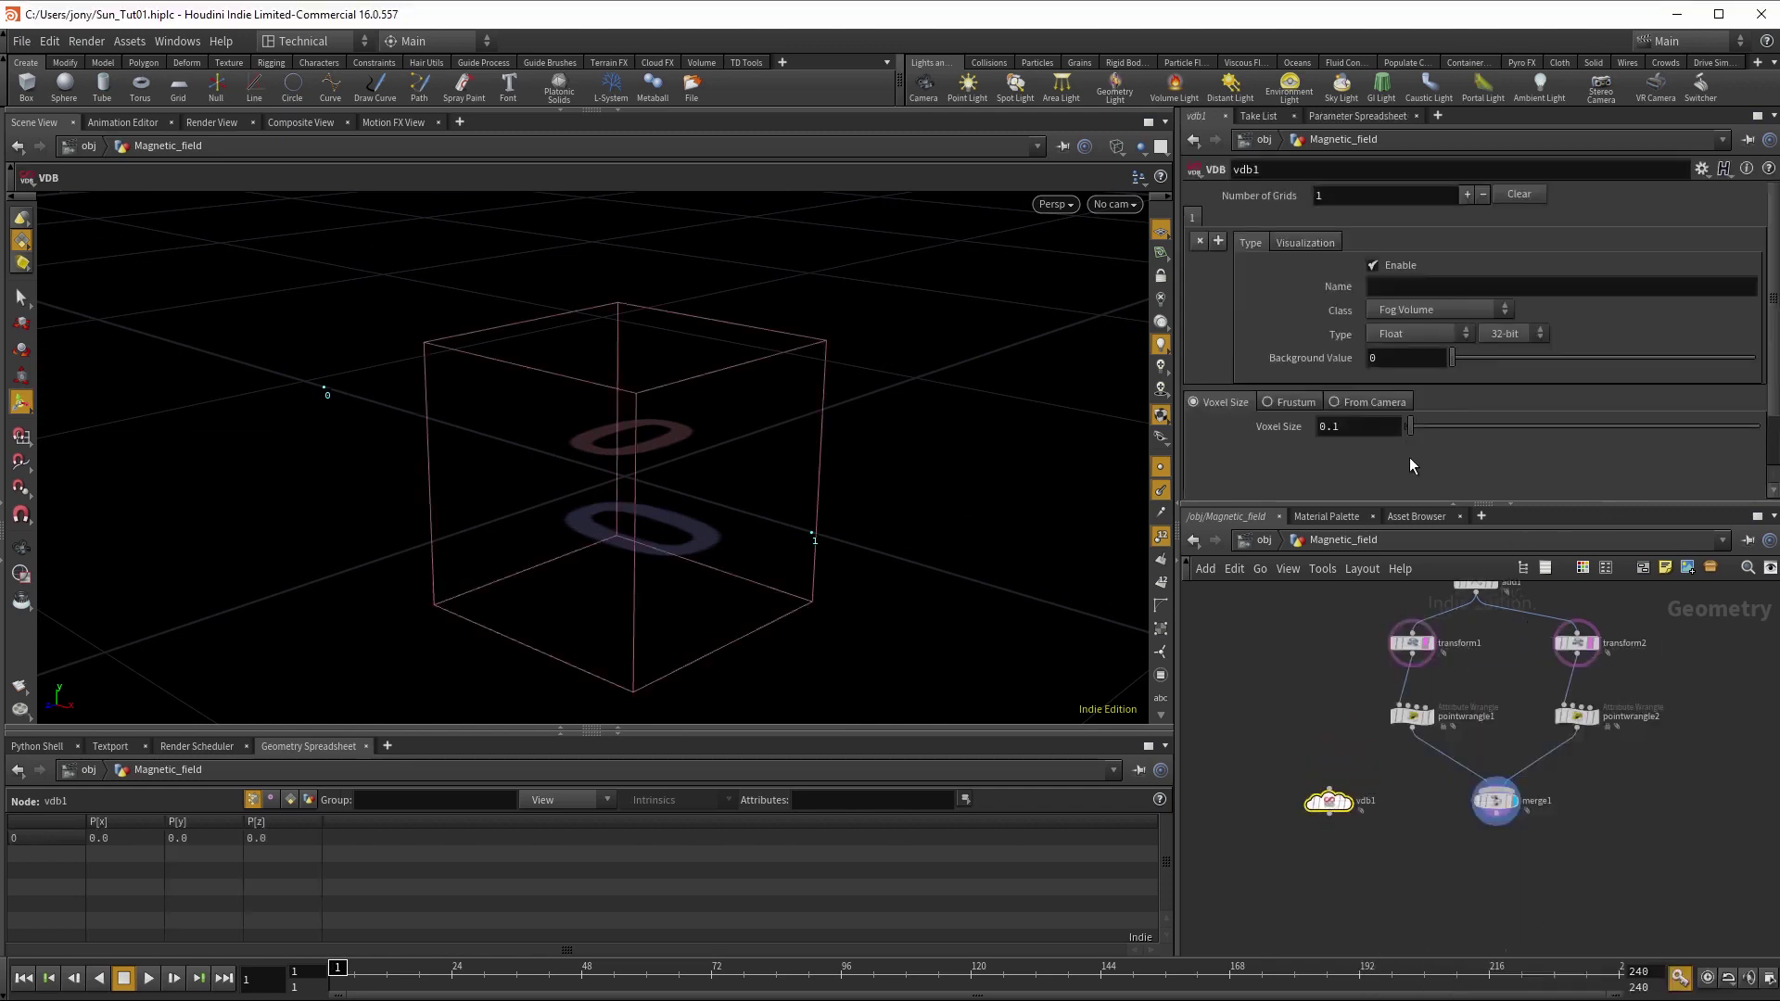
# - Name the VDB grid magneticfield and set its type to Vector Float
pyautogui.click(1383, 288)
pyautogui.write('magneticfield')
pyautogui.click(1395, 335)
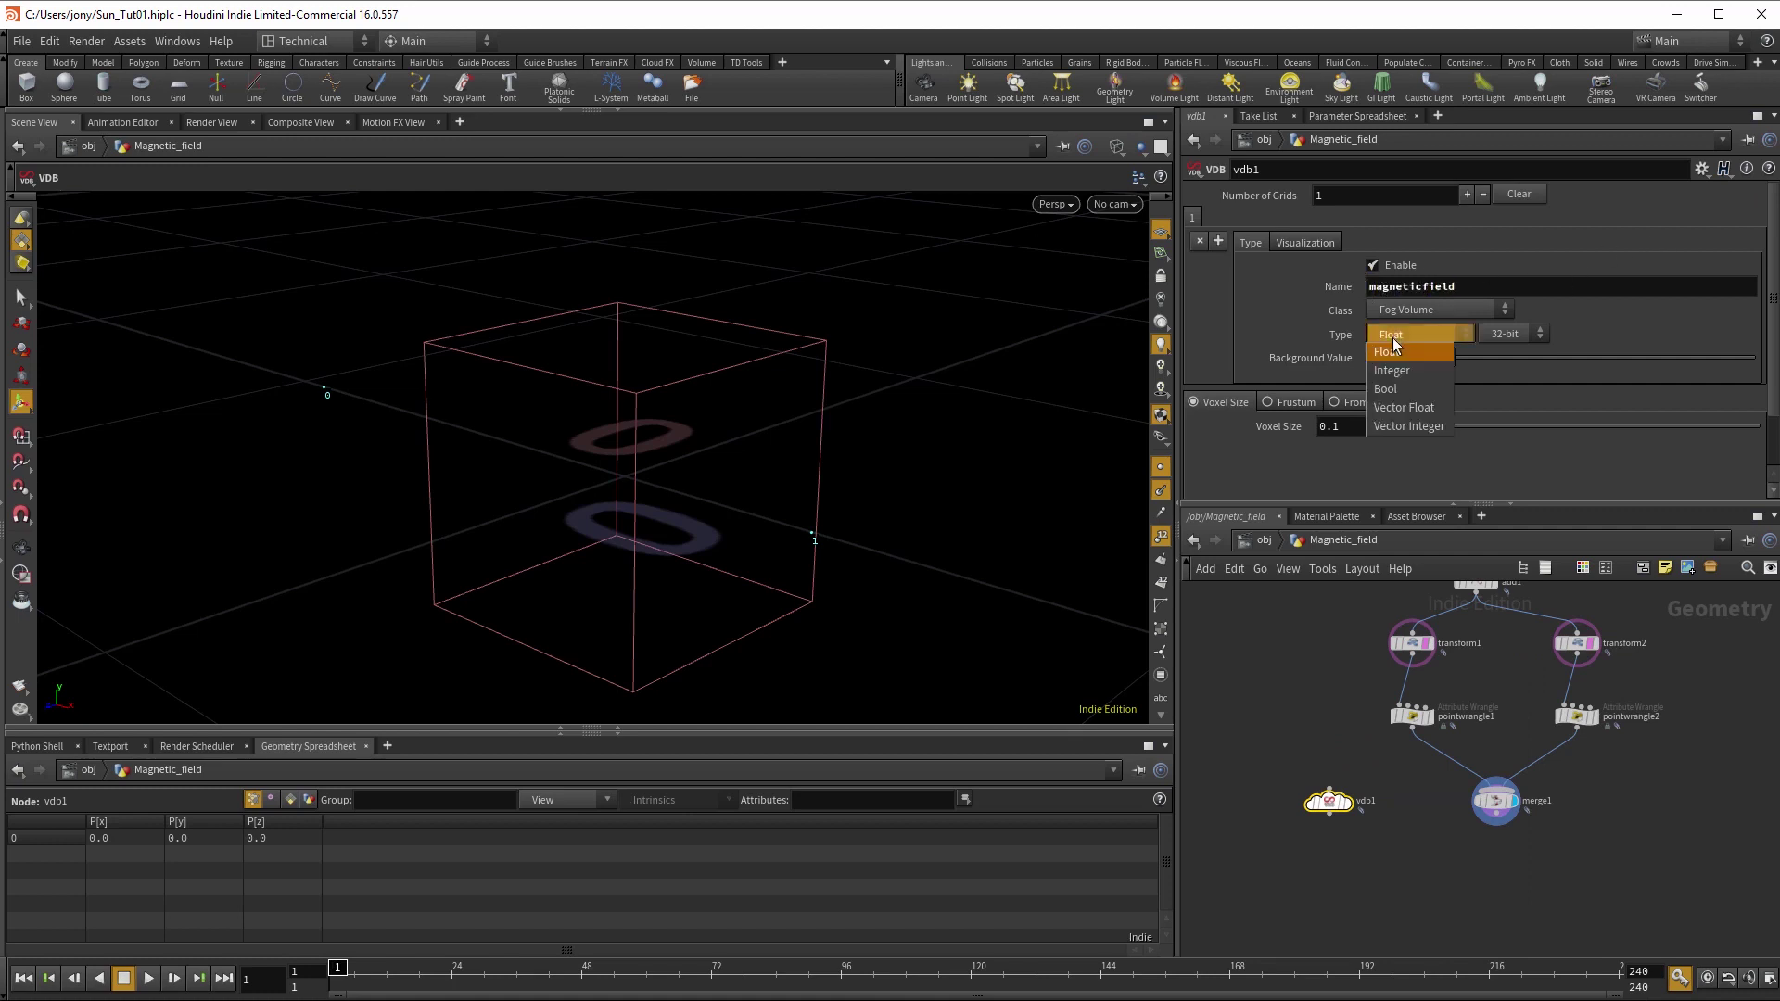
pyautogui.click(1402, 409)
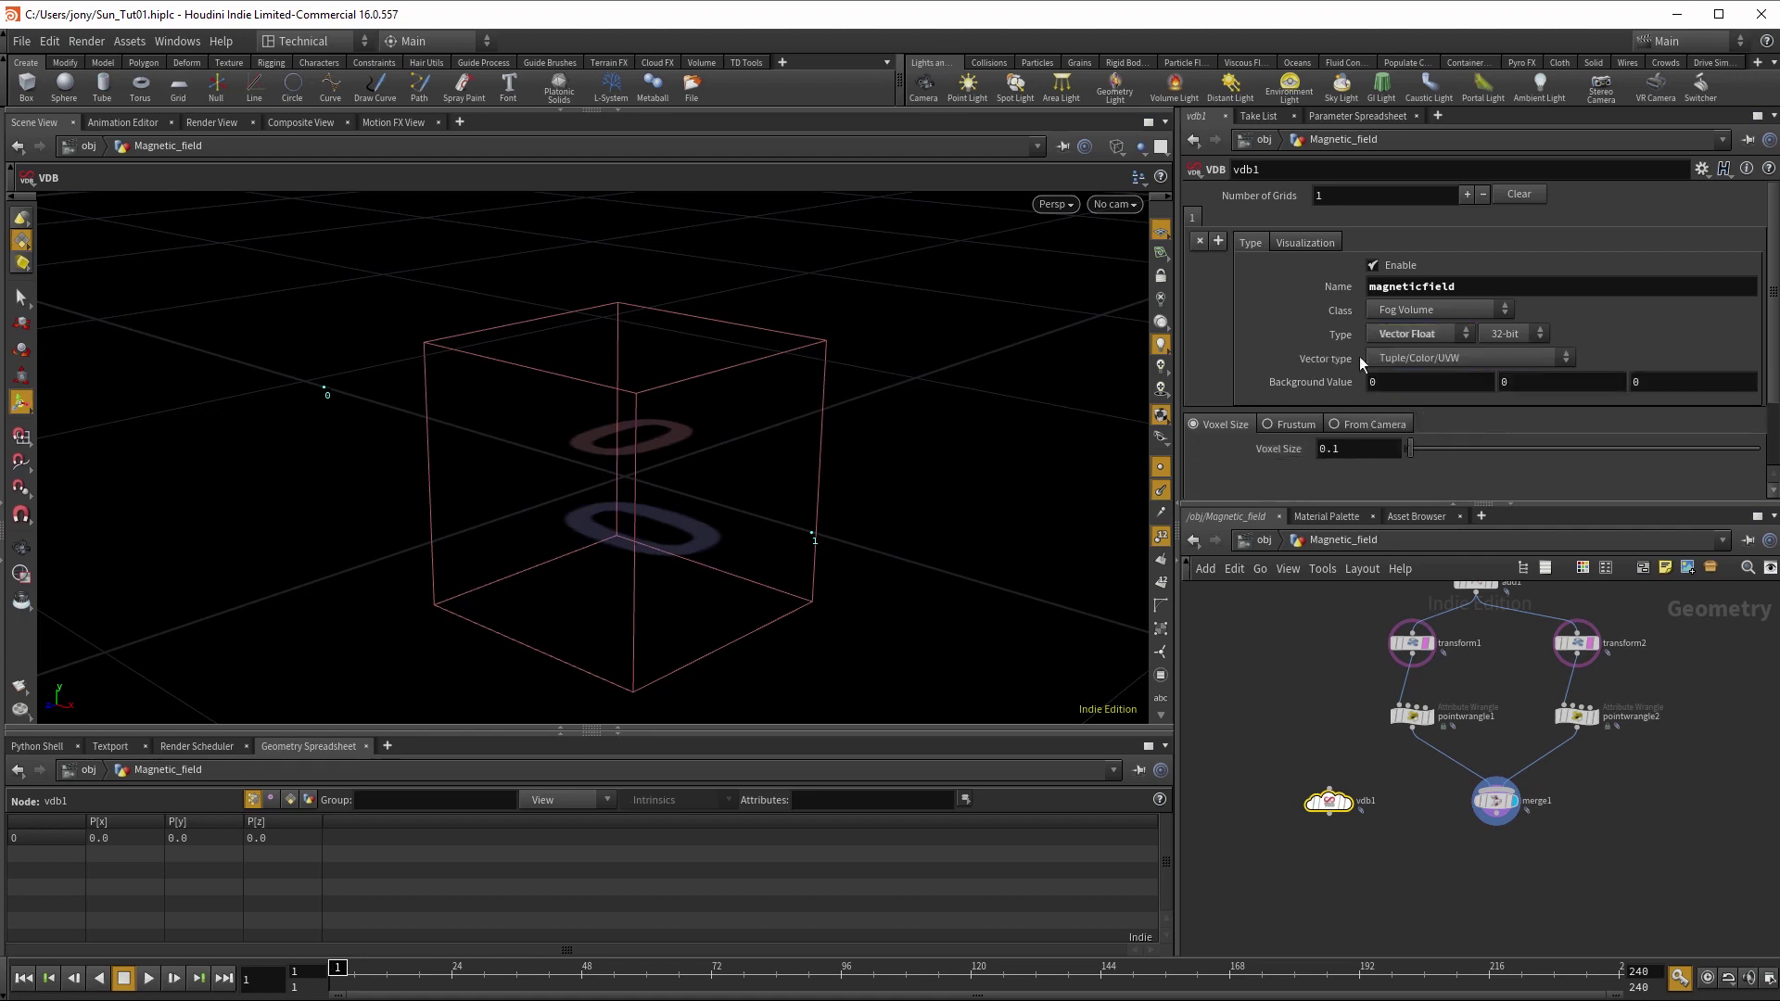
# - Reposition the VDB node and add a Bound node wired beneath the Merge node
pyautogui.press('Escape')
pyautogui.moveTo(739, 592)
pyautogui.mouseDown()
pyautogui.moveTo(815, 593)
pyautogui.moveTo(749, 583)
pyautogui.moveTo(719, 604)
pyautogui.moveTo(791, 604)
pyautogui.moveTo(731, 597)
pyautogui.moveTo(763, 596)
pyautogui.moveTo(746, 589)
pyautogui.mouseUp()
pyautogui.press('Return')
pyautogui.moveTo(1384, 870); pyautogui.dragTo(1373, 799, button='middle')
pyautogui.moveTo(1310, 733); pyautogui.dragTo(1328, 767)
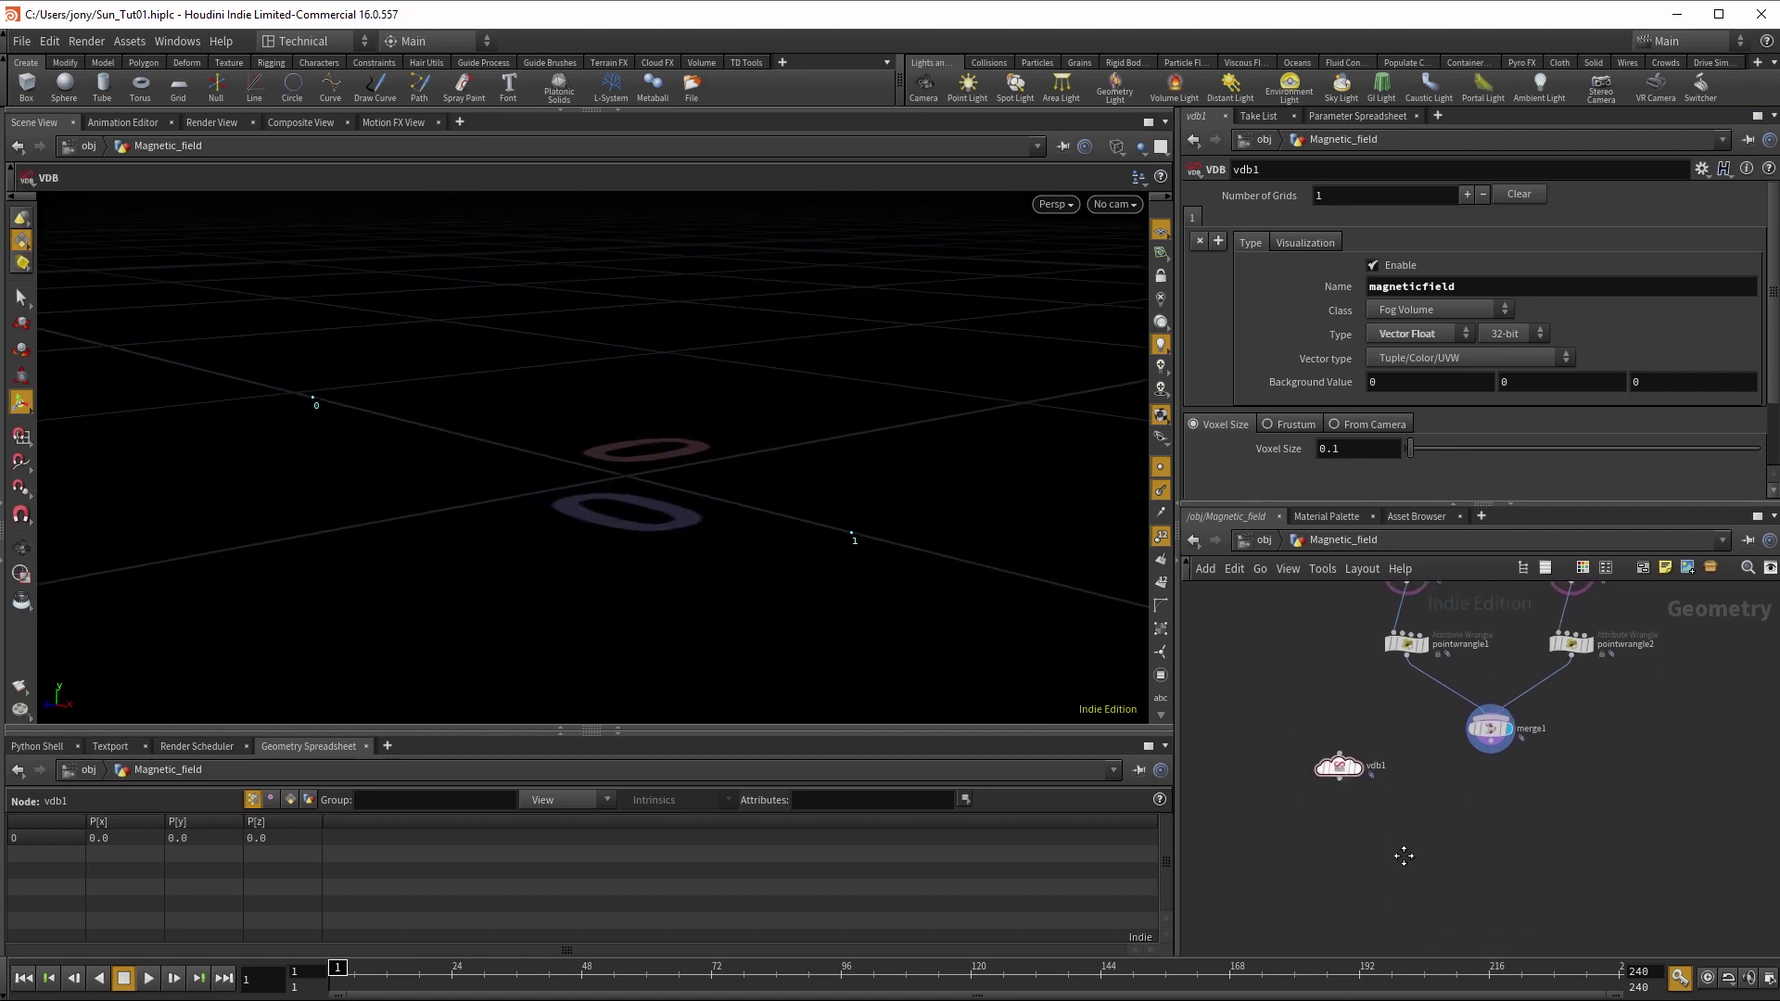
pyautogui.moveTo(1405, 863); pyautogui.dragTo(1408, 843, button='middle')
pyautogui.press('Tab')
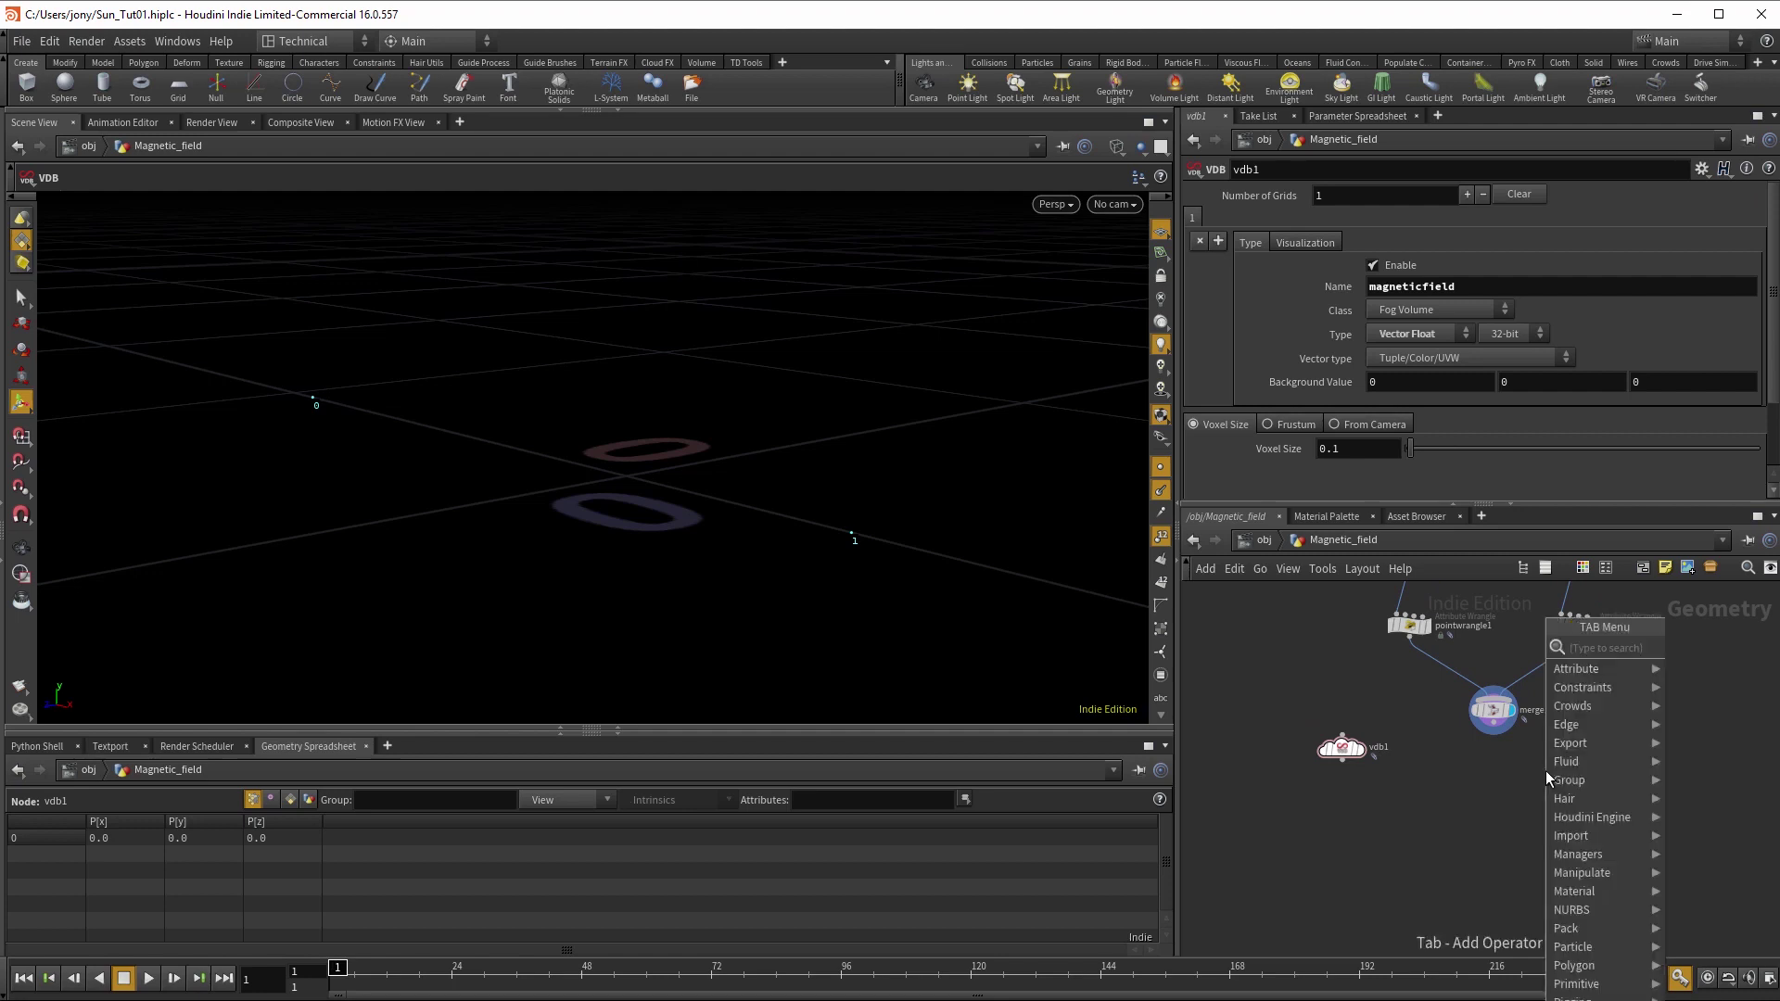
pyautogui.write('bound')
pyautogui.press('Return')
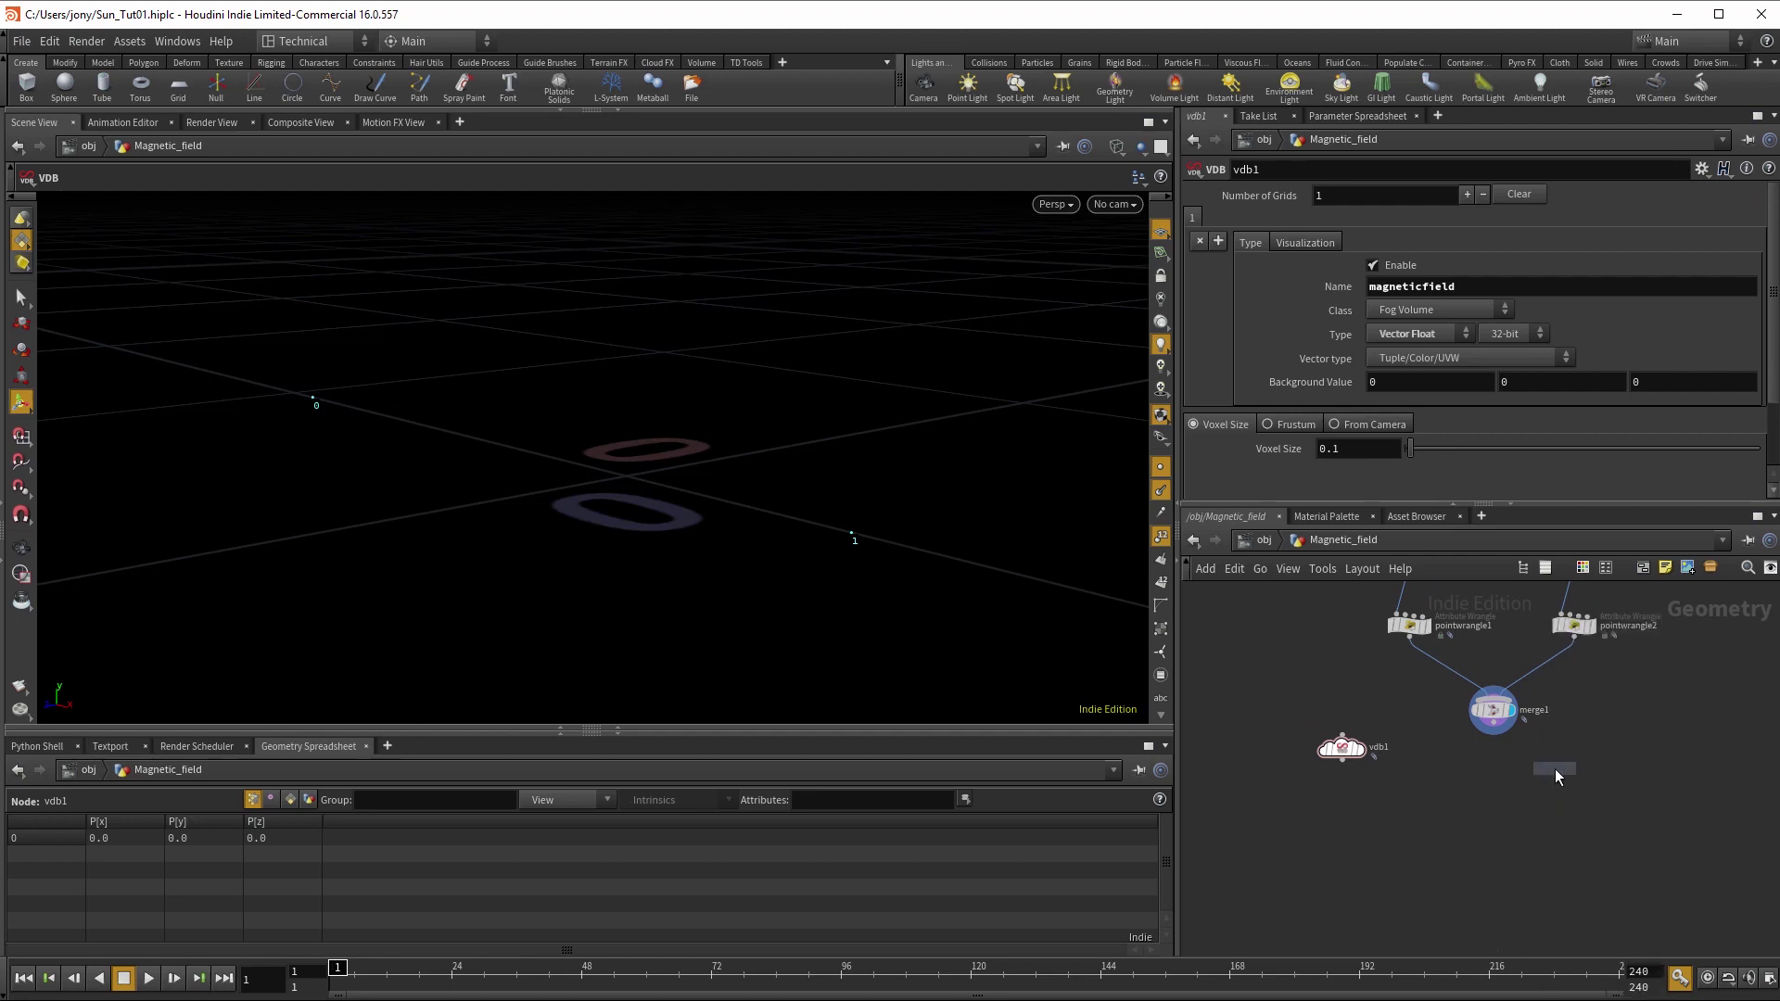
pyautogui.click(1555, 769)
# - Set the Bound node's lower padding to 0.4 on all three axes
pyautogui.click(1318, 402)
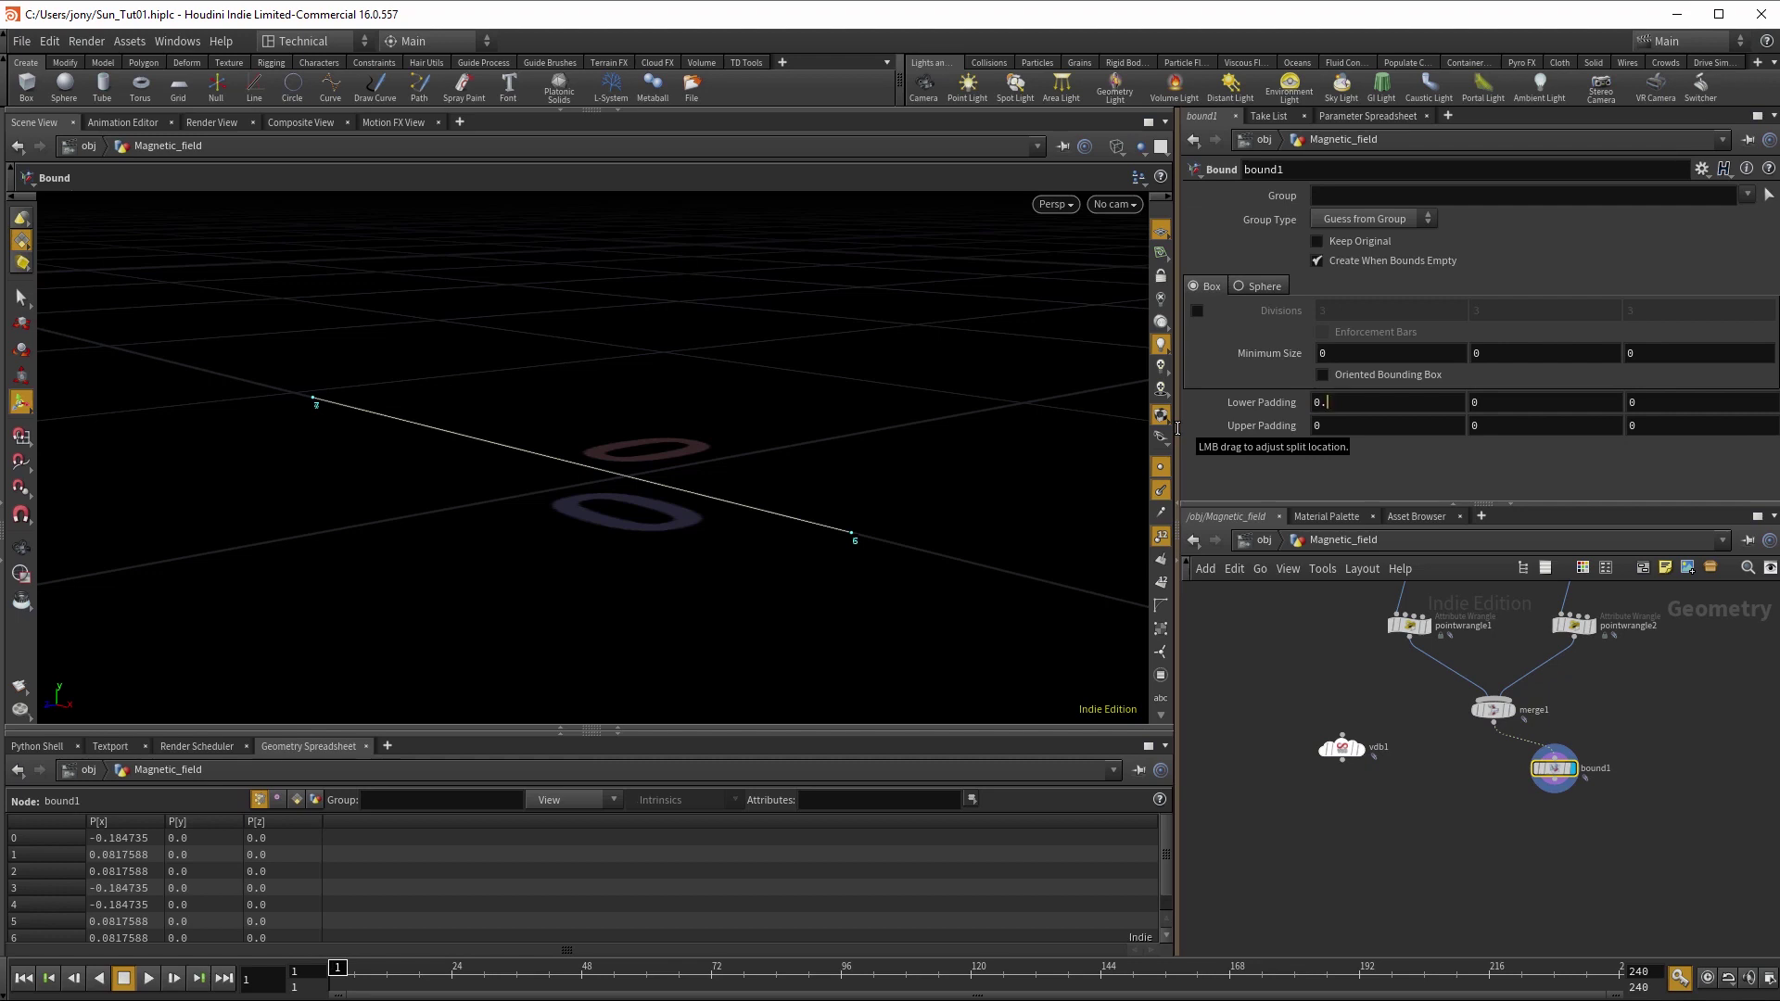
pyautogui.write('0.4')
pyautogui.press('Return')
pyautogui.write('0.4')
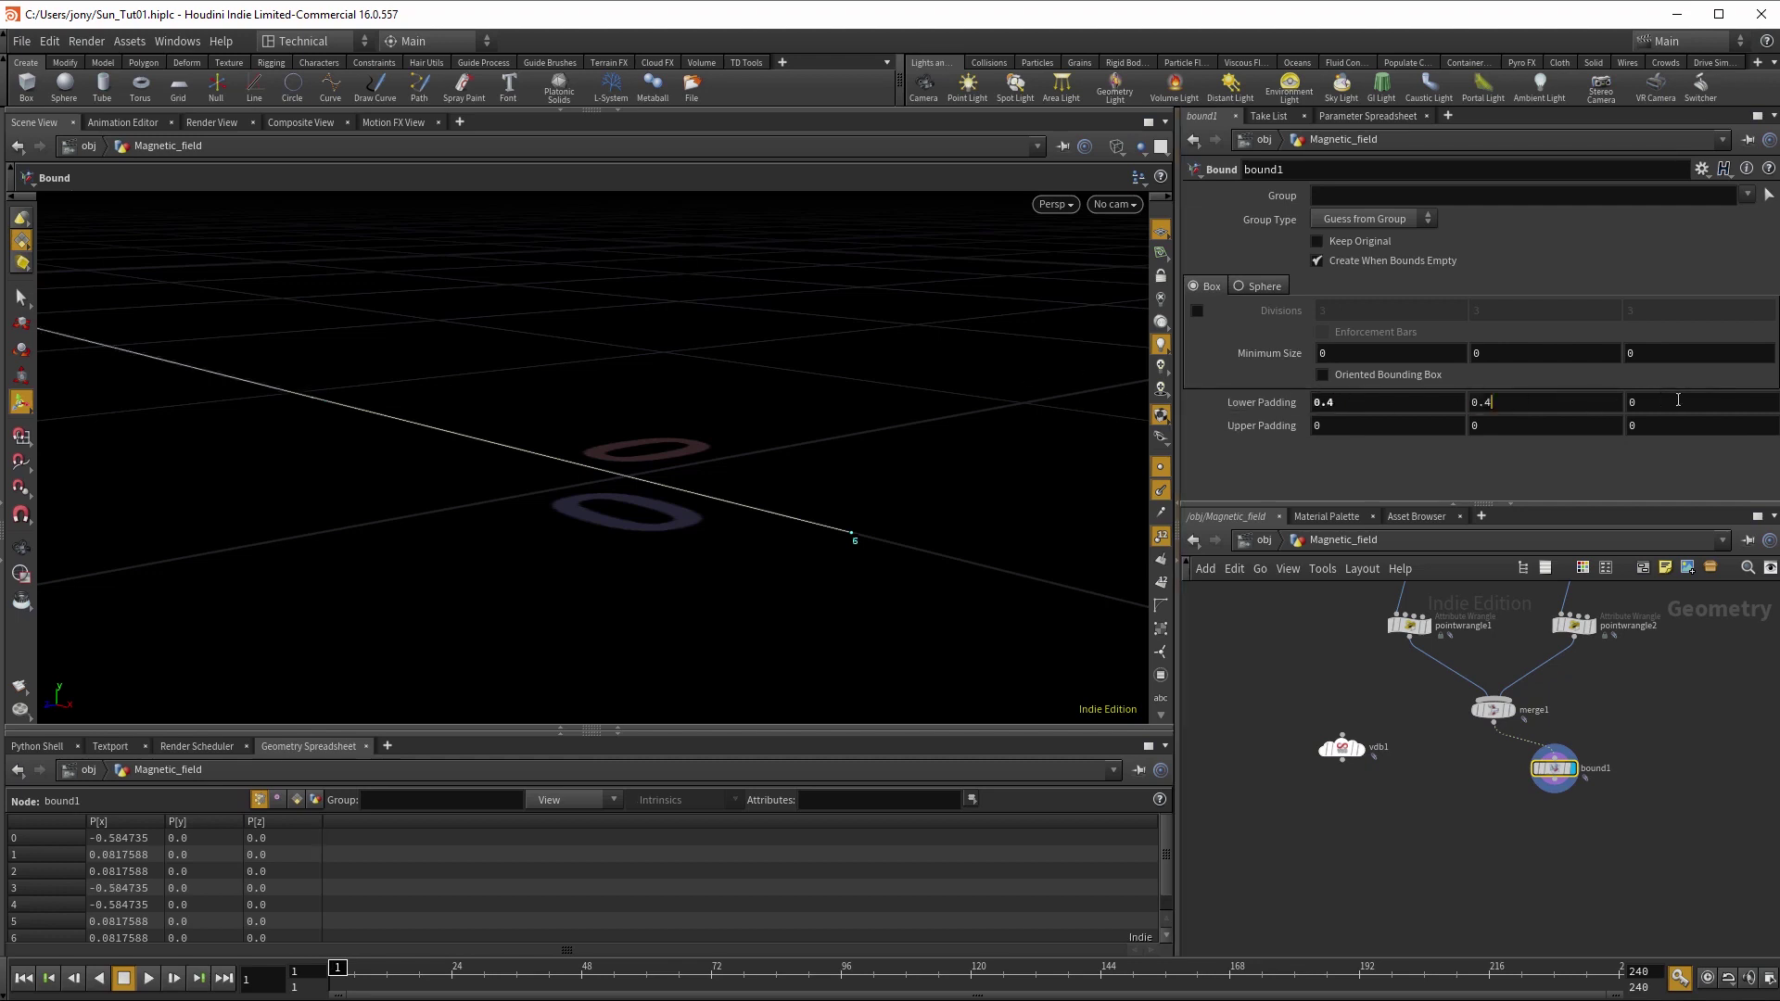
pyautogui.press('Tab')
pyautogui.write('0.4')
pyautogui.press('Return')
pyautogui.press('Escape')
pyautogui.moveTo(902, 403); pyautogui.dragTo(747, 481)
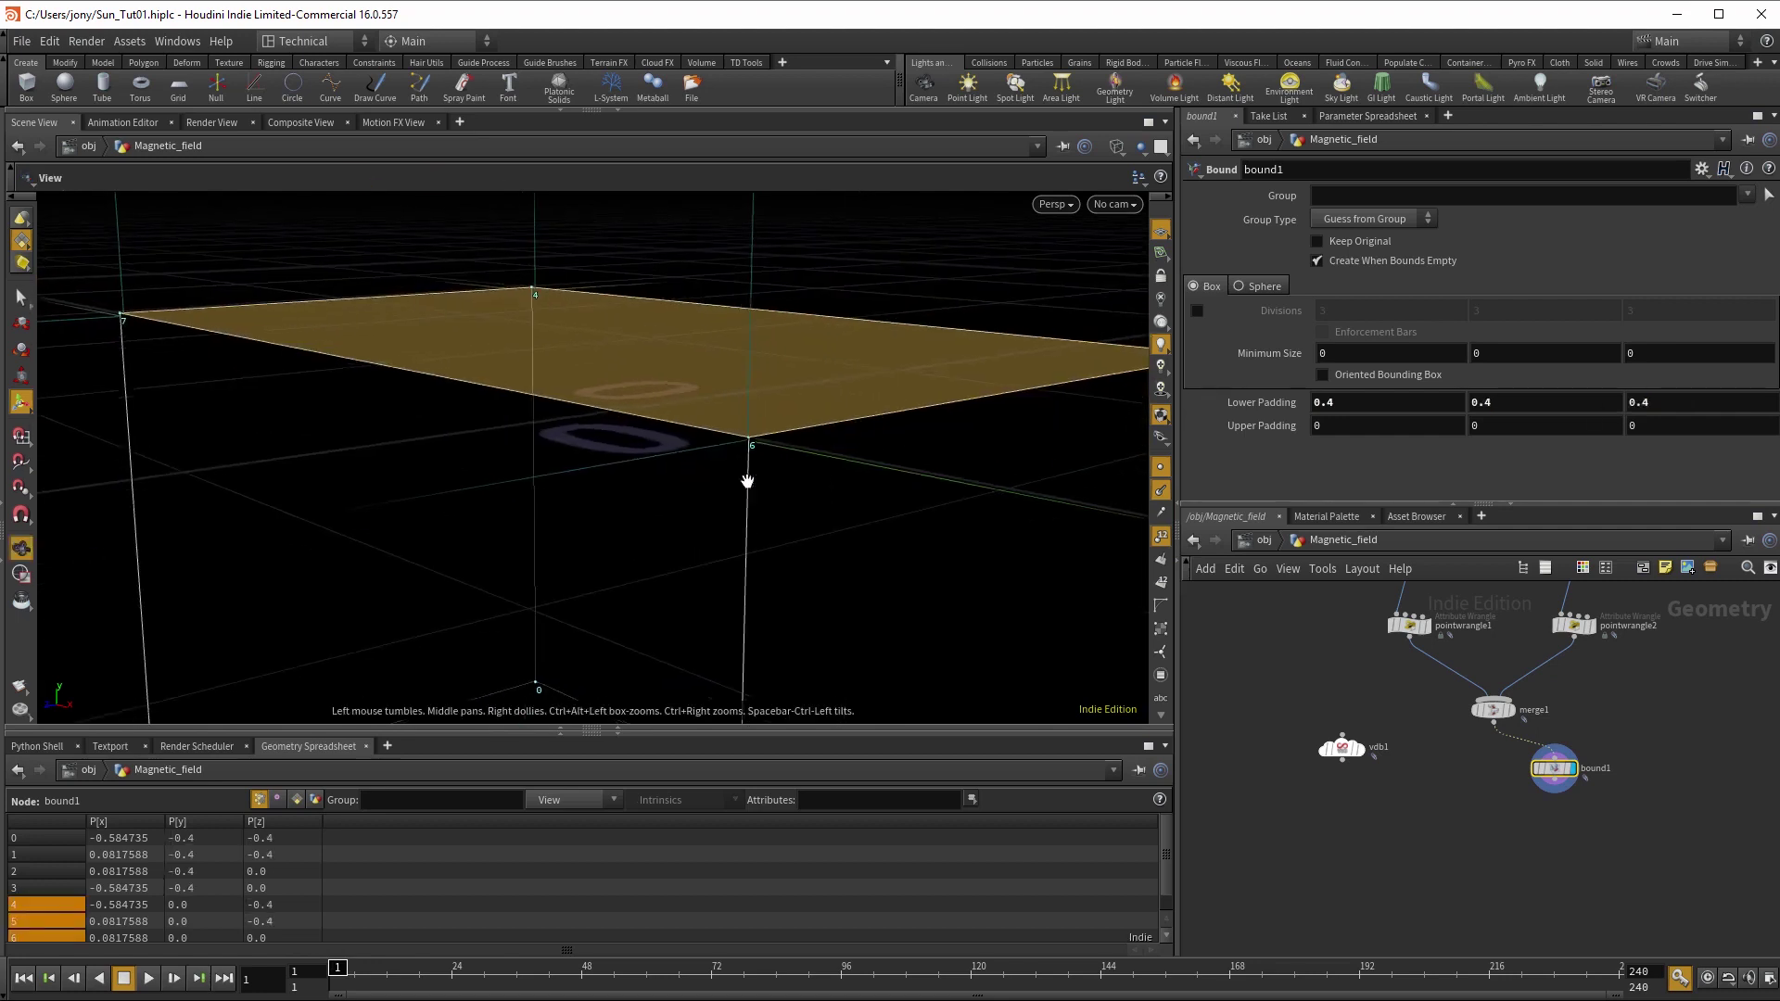
pyautogui.rightClick(1263, 400)
pyautogui.press('Escape')
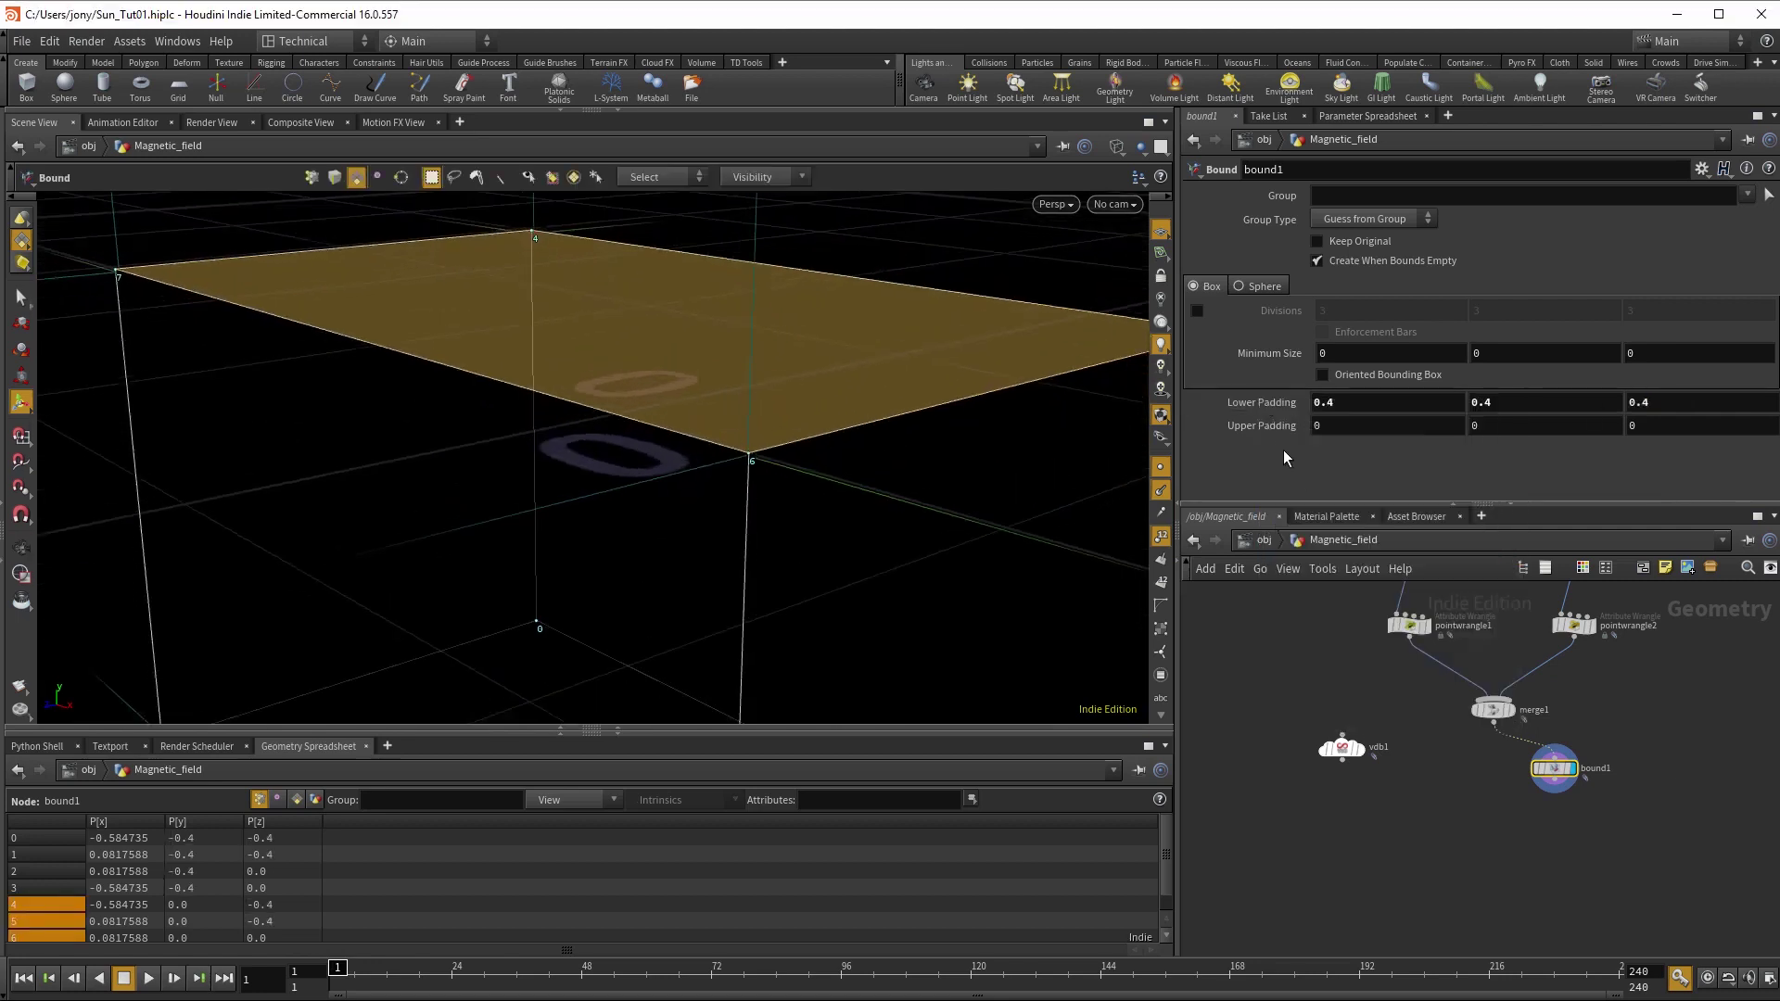
# - Link the Bound node's upper padding to its lower padding by pasting relative references on all three axes
pyautogui.rightClick(1272, 431)
pyautogui.moveTo(1304, 588)
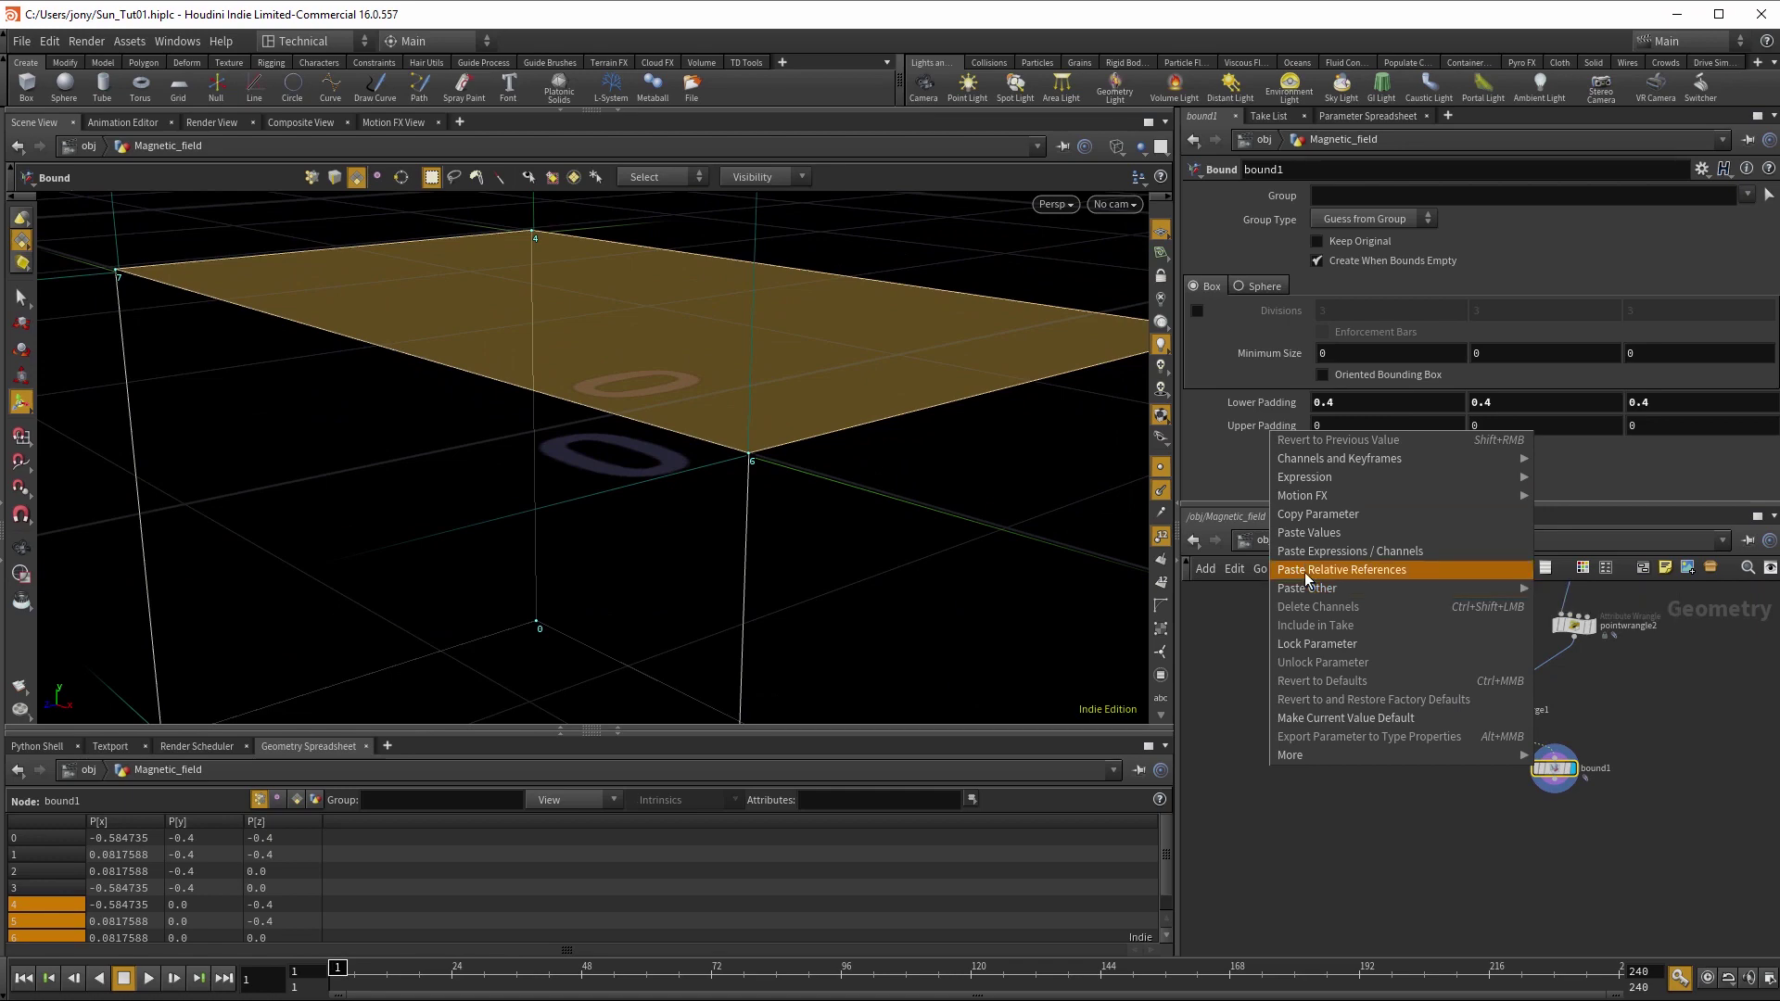
pyautogui.click(1304, 571)
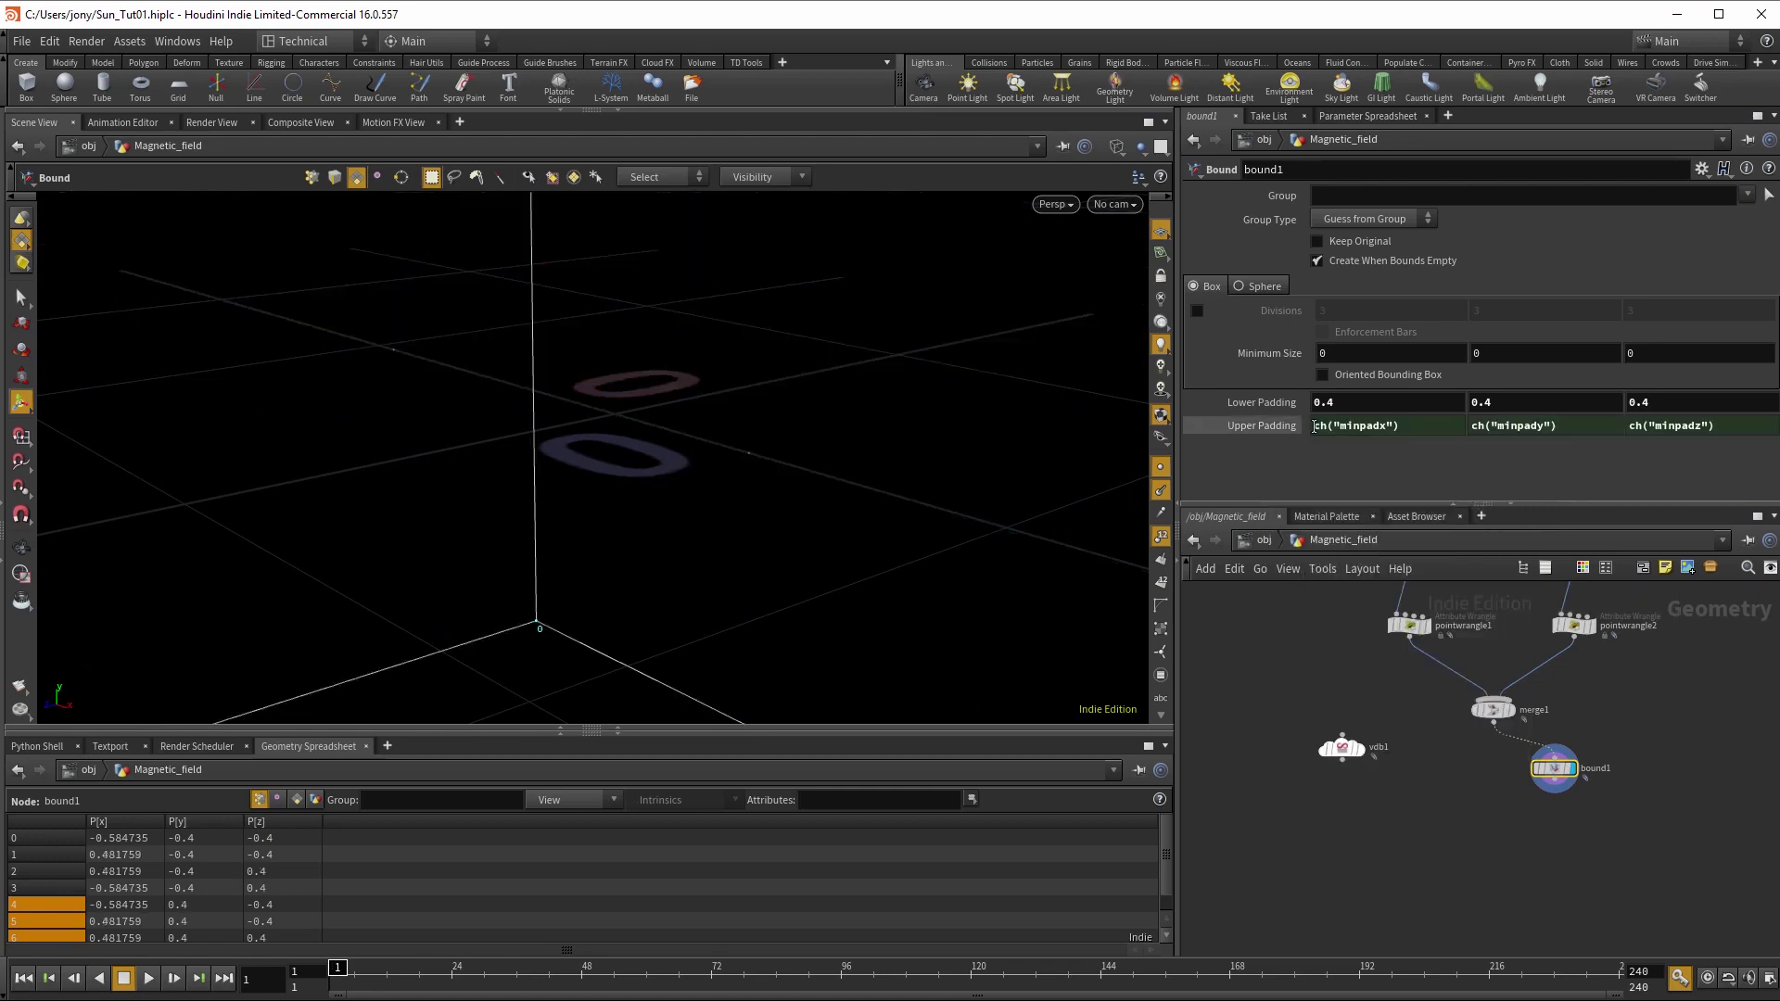
pyautogui.press('Escape')
pyautogui.moveTo(1081, 418); pyautogui.dragTo(238, 451)
pyautogui.moveTo(572, 485)
pyautogui.mouseDown()
pyautogui.moveTo(417, 464)
pyautogui.moveTo(644, 485)
pyautogui.moveTo(590, 482)
pyautogui.mouseUp()
pyautogui.press('Return')
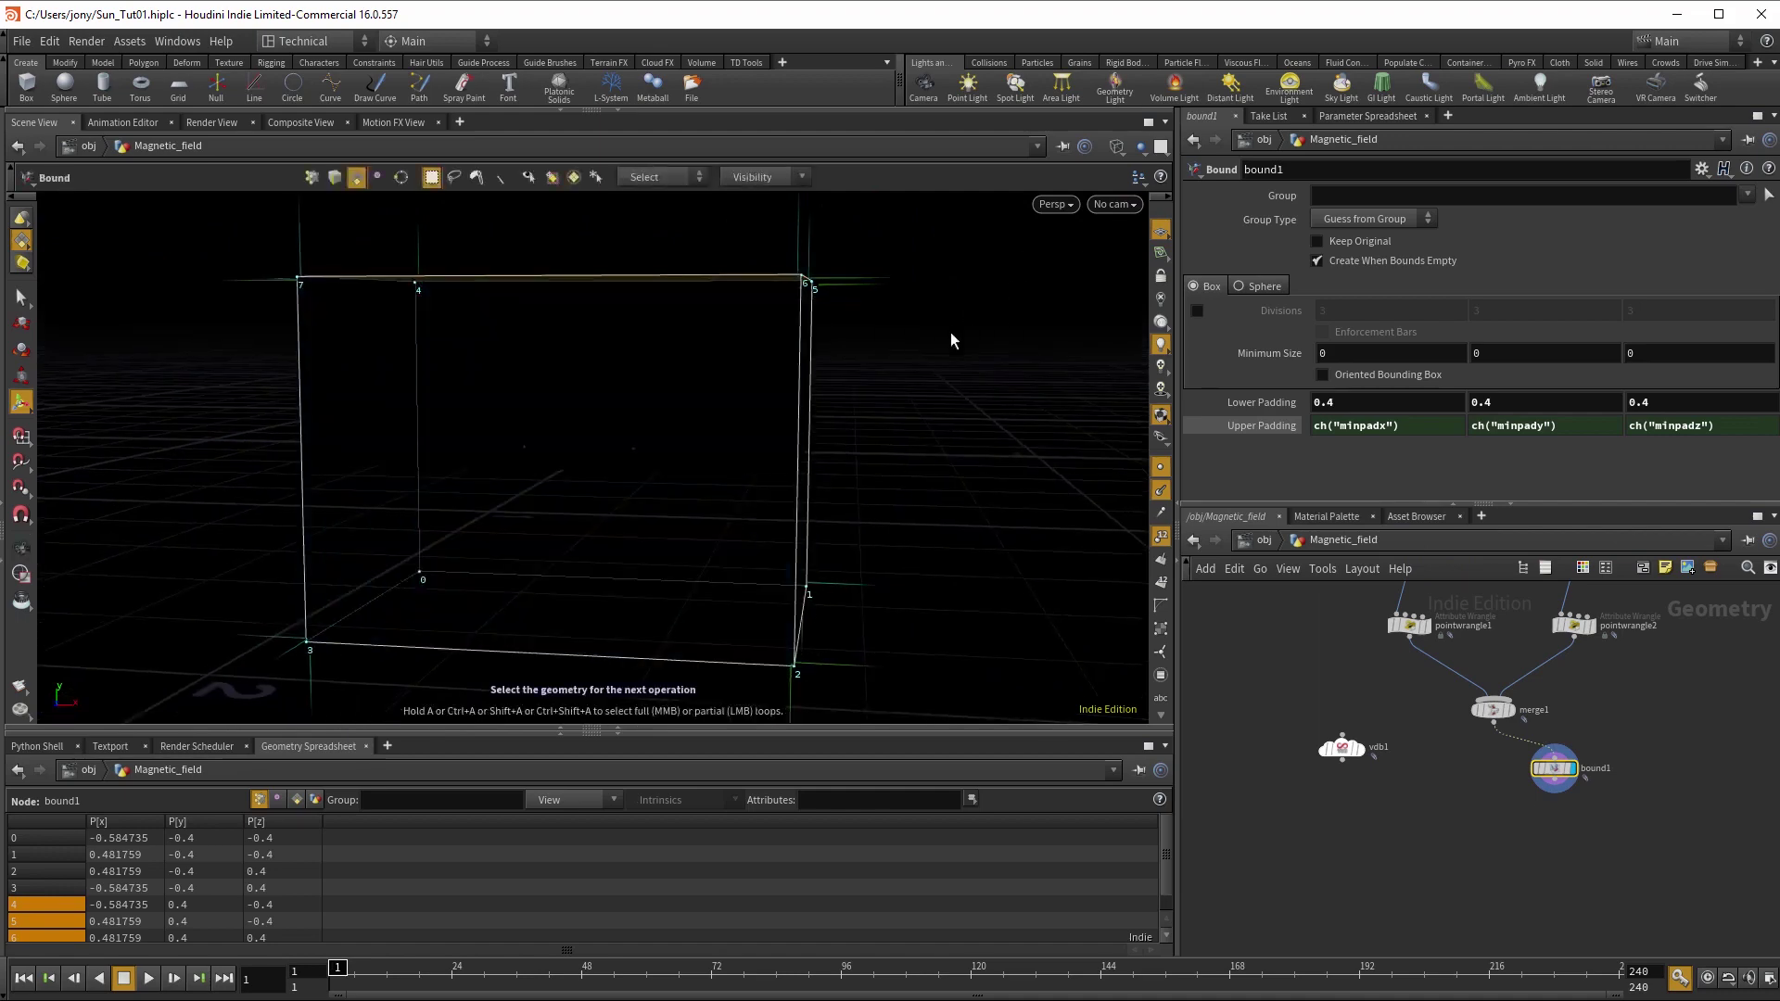
# - Reduce the Bound node's lower padding to 0.164 on all three axes
pyautogui.moveTo(954, 338); pyautogui.dragTo(705, 436)
pyautogui.moveTo(1296, 401); pyautogui.dragTo(485, 501, button='middle')
pyautogui.press('Escape')
pyautogui.scroll(5, 818, 520)
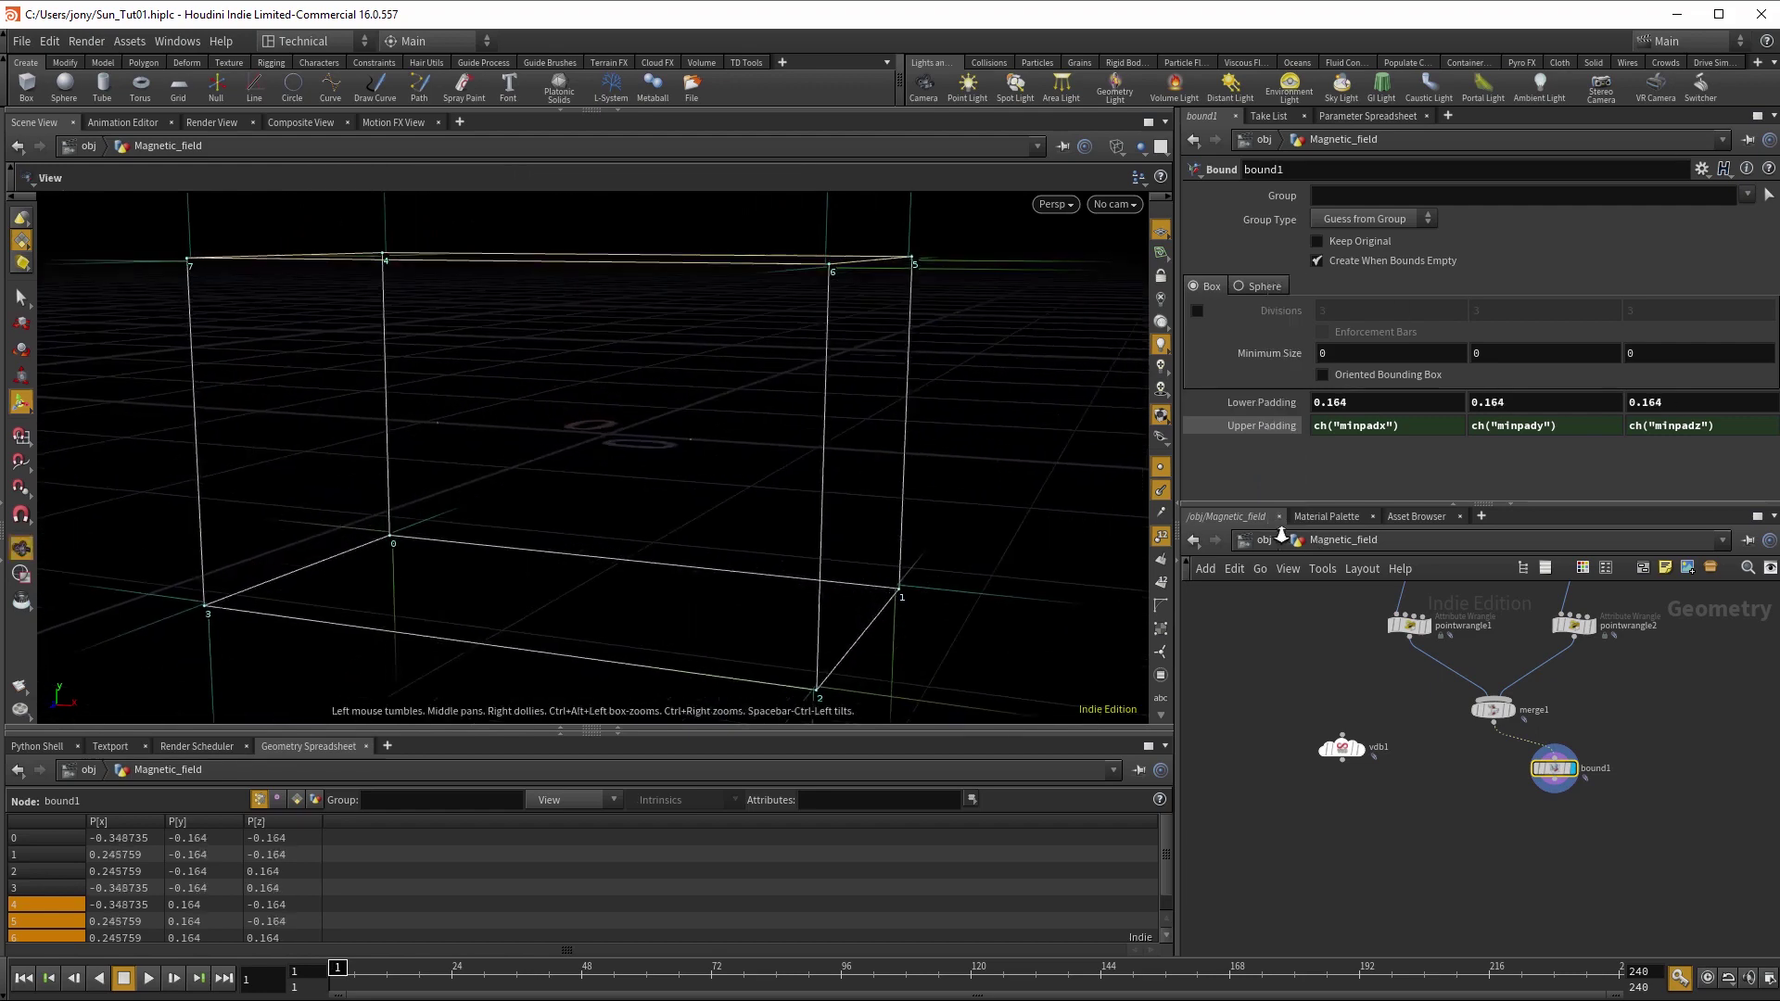
pyautogui.moveTo(818, 520); pyautogui.dragTo(1009, 603)
# - Move the VDB node closer to the Bound node and add a VDB Activate node below them
pyautogui.click(1571, 857)
pyautogui.scroll(1, 1010, 604)
pyautogui.scroll(-1, 1476, 883)
pyautogui.moveTo(1355, 726); pyautogui.dragTo(1400, 749)
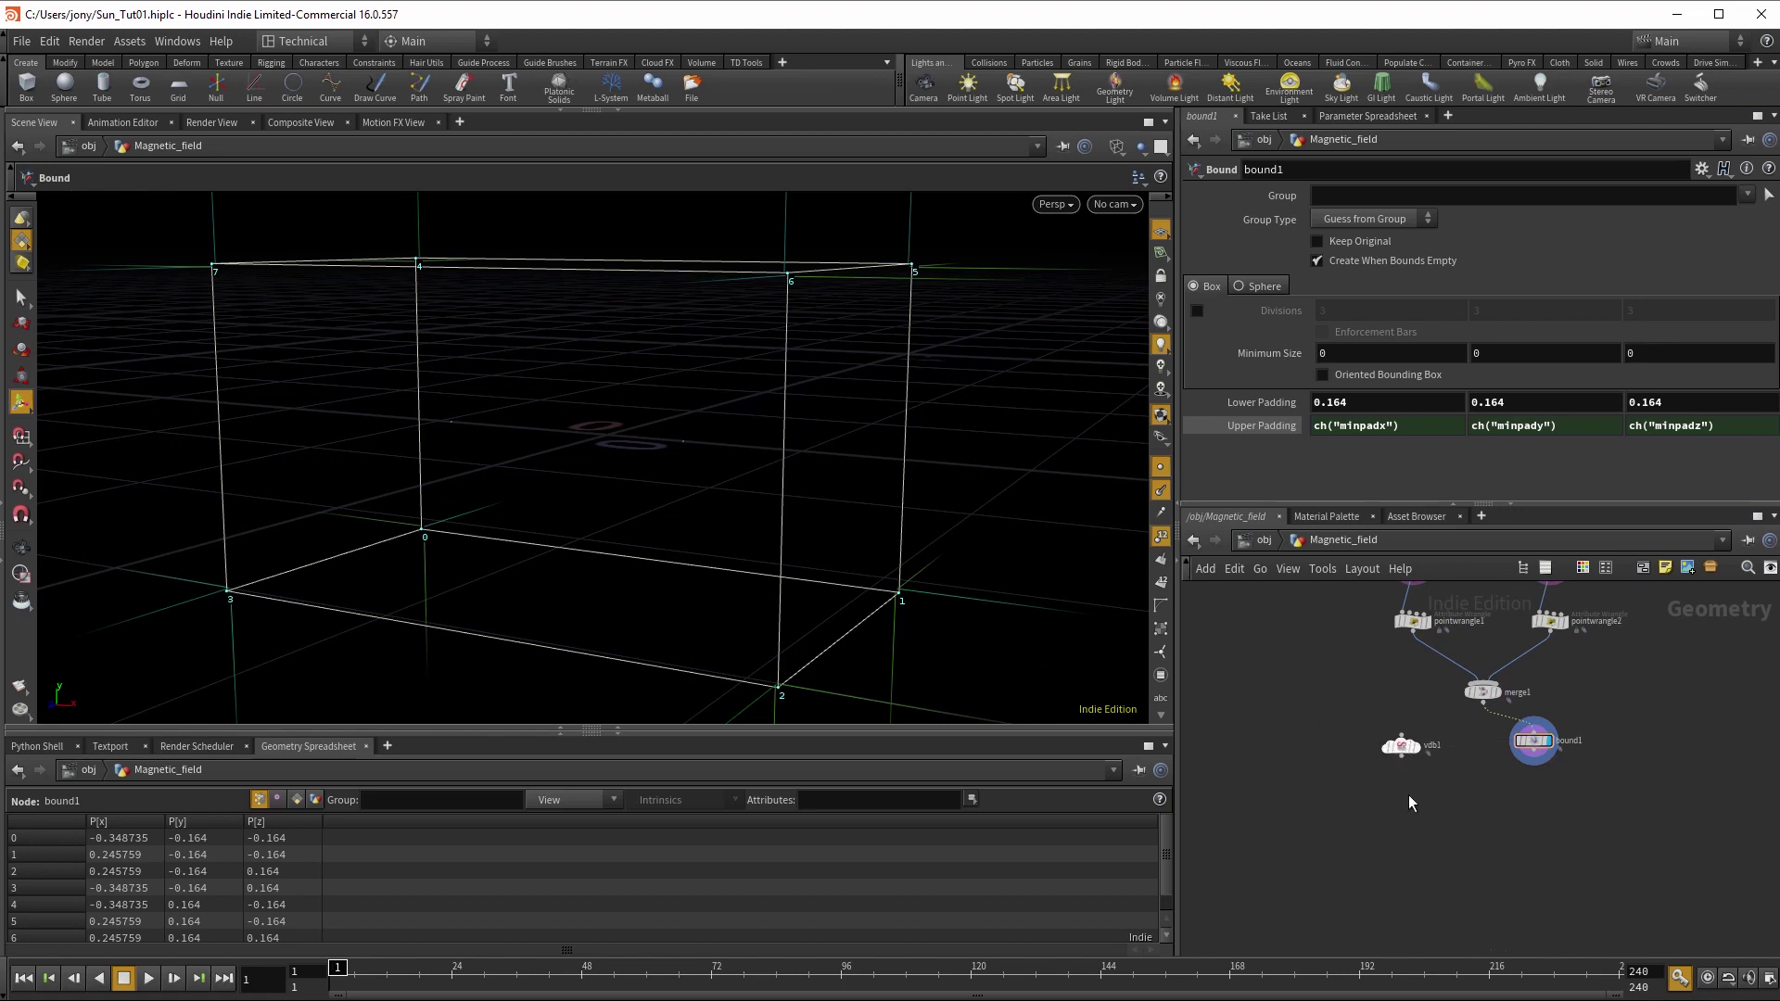
pyautogui.press('Tab')
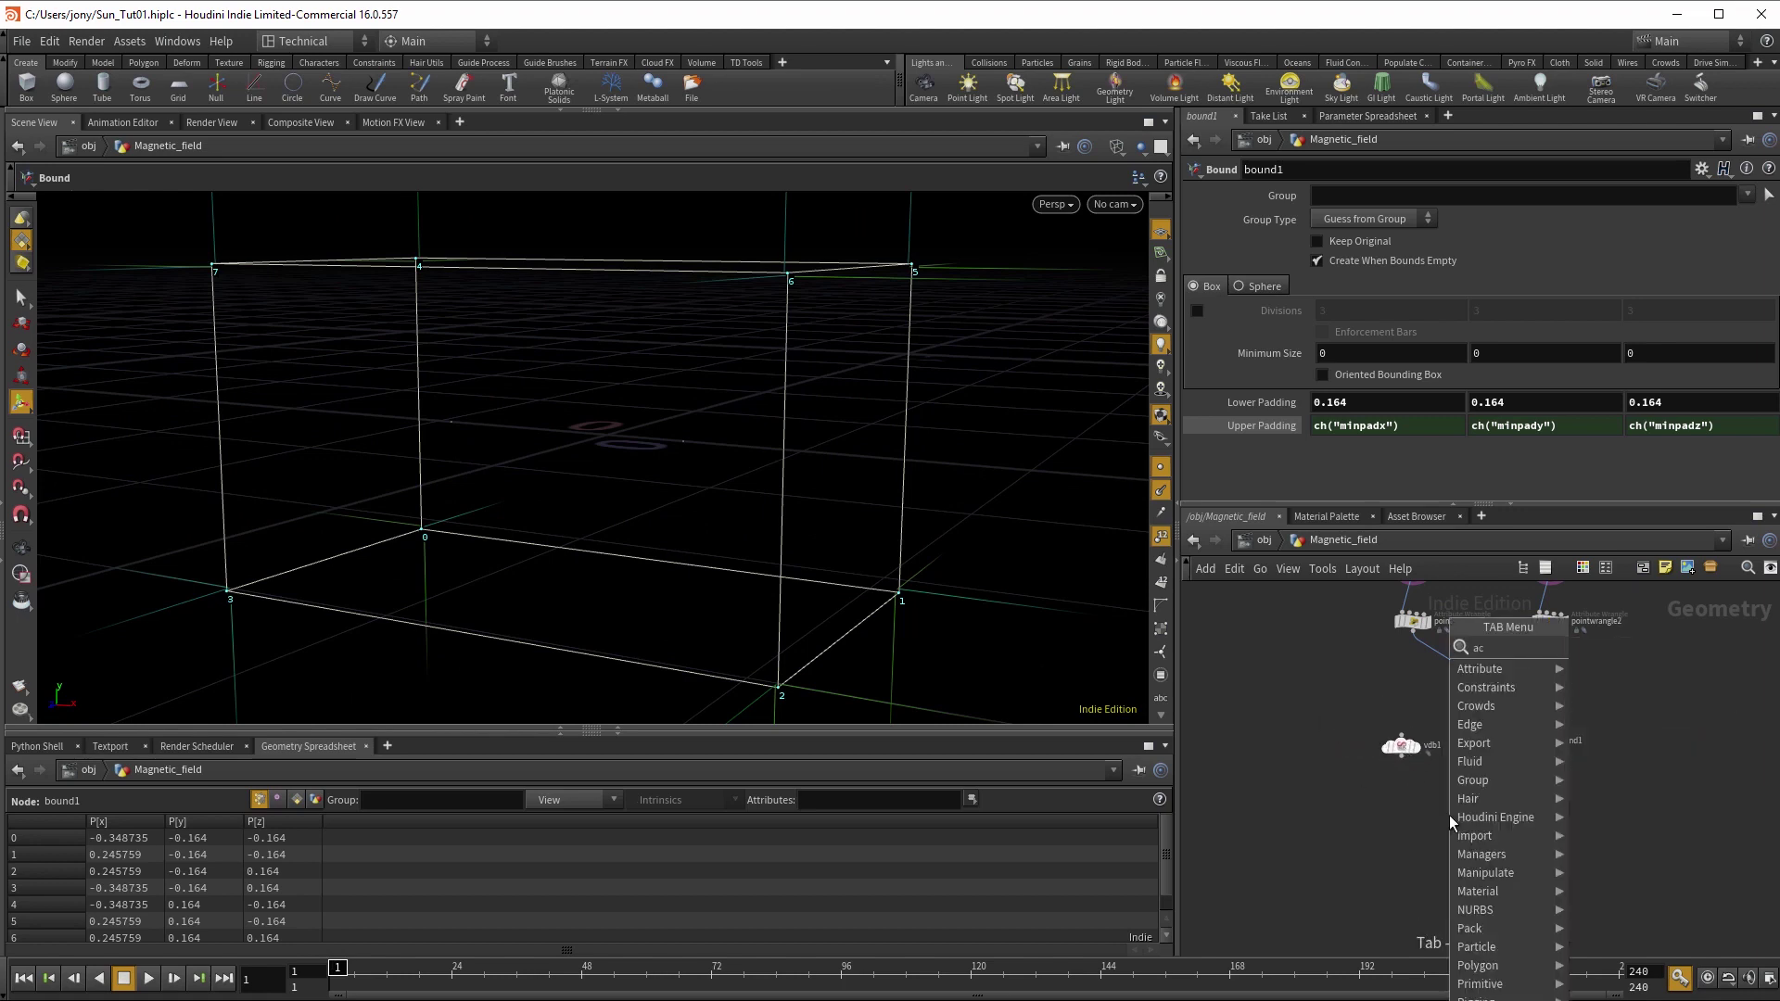
pyautogui.write('act')
pyautogui.click(1622, 646)
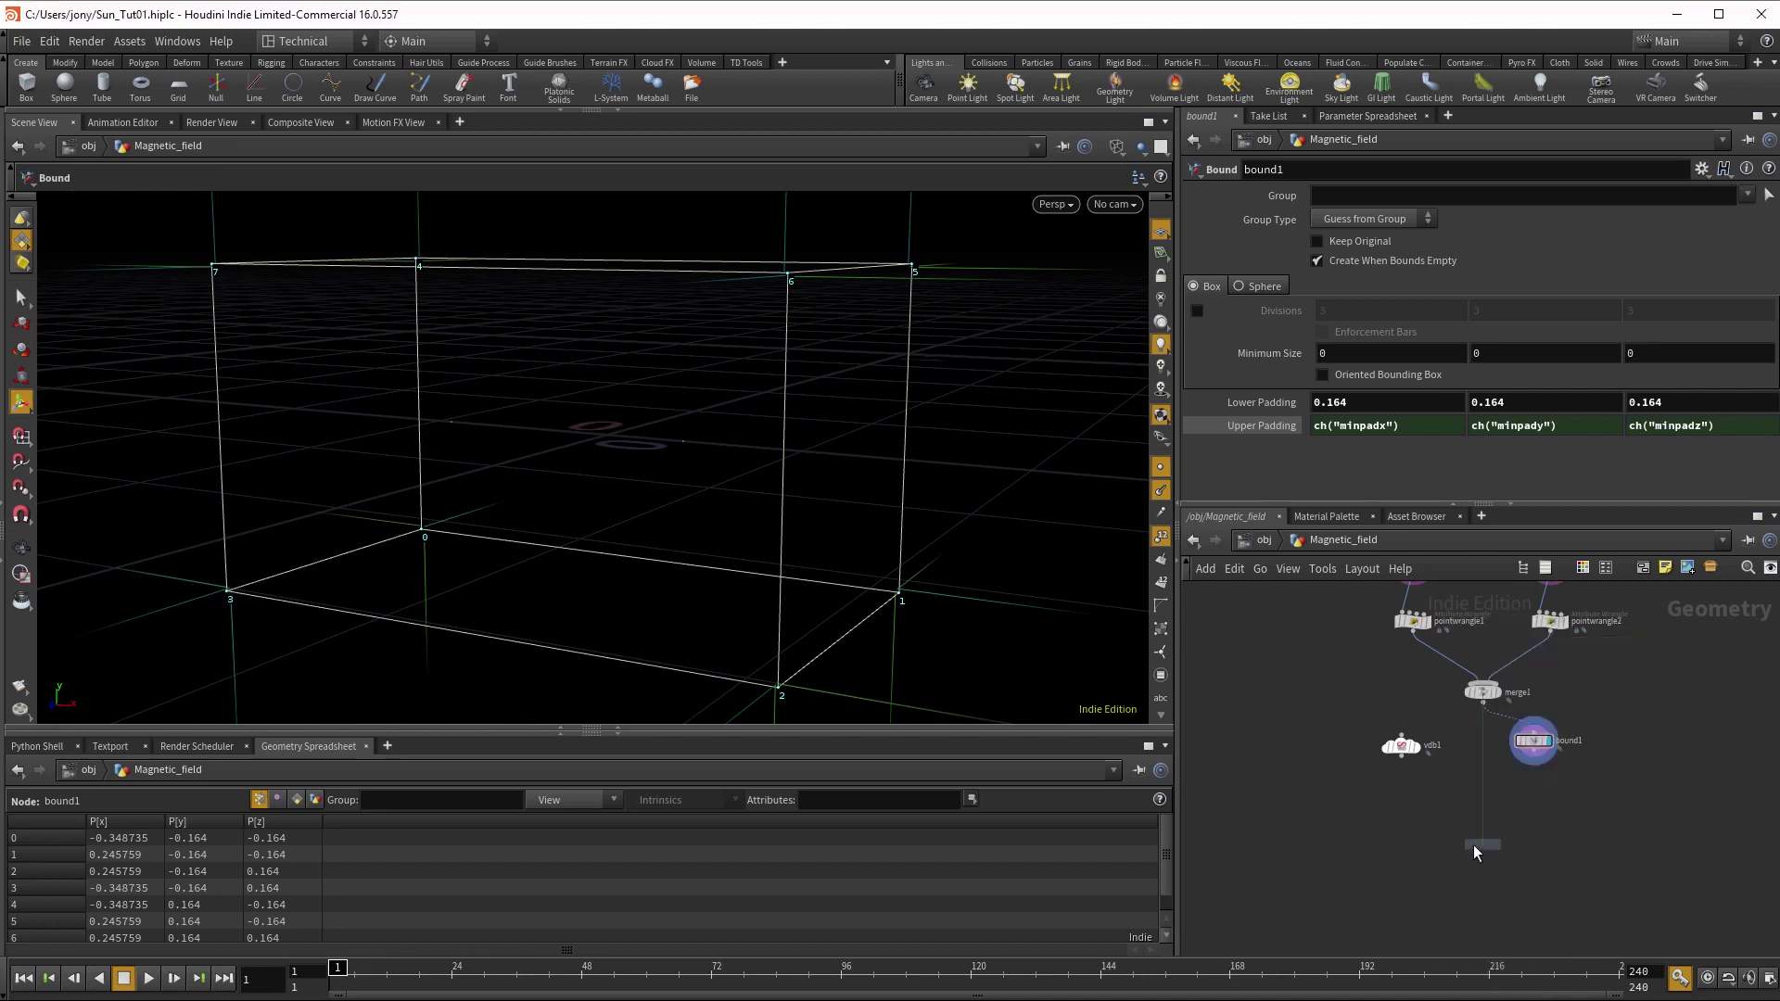
pyautogui.click(1472, 842)
# - Wire the VDB node into VDB Activate's first input and the Bound node into its second, and display VDB Activate
pyautogui.click(1409, 730)
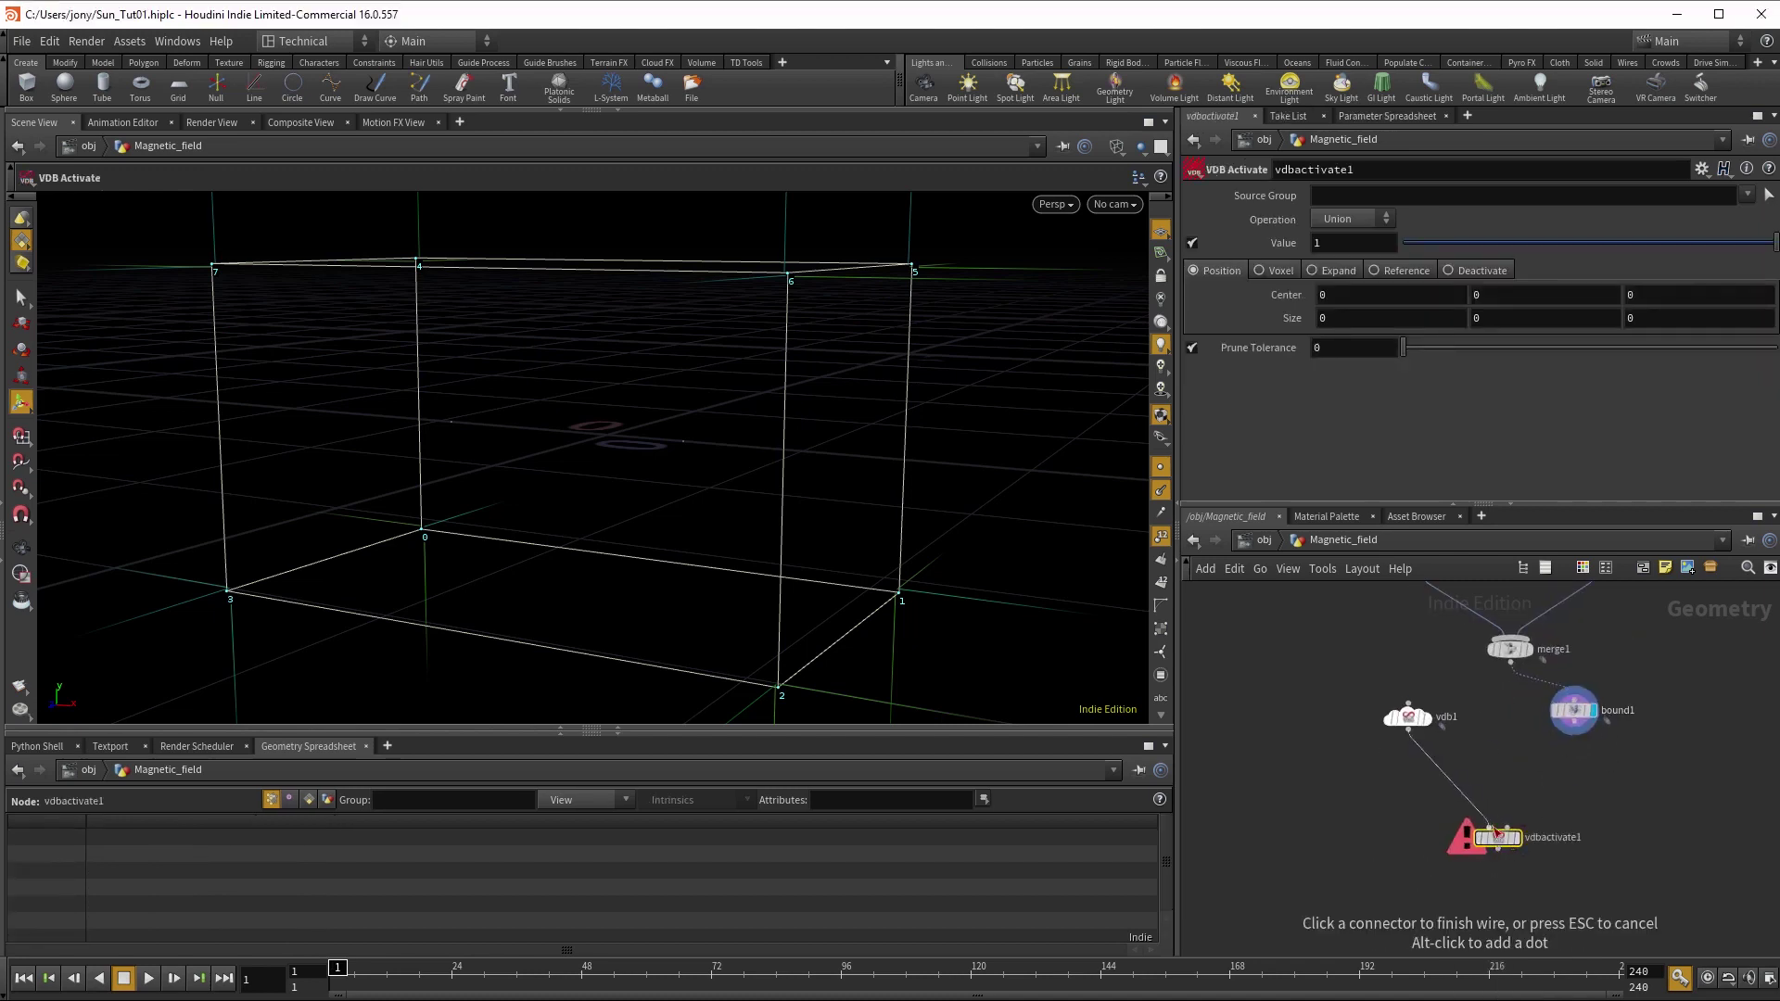
pyautogui.click(1495, 828)
pyautogui.click(1576, 728)
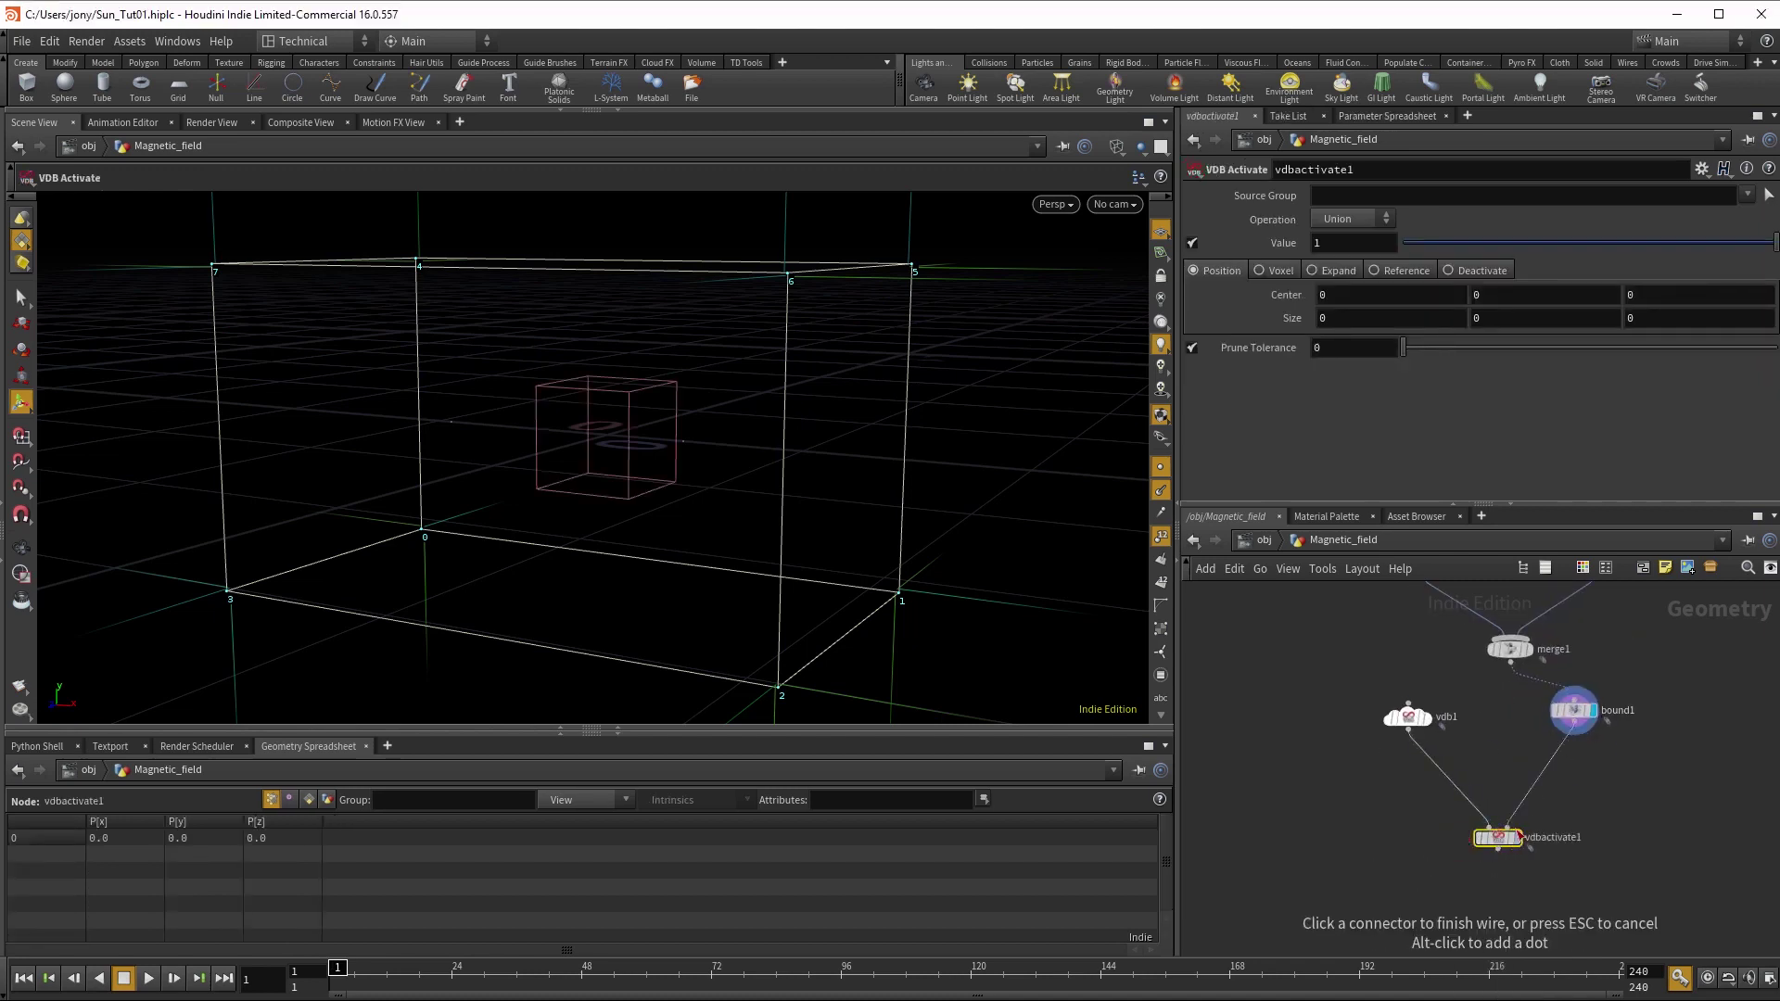
pyautogui.click(1511, 826)
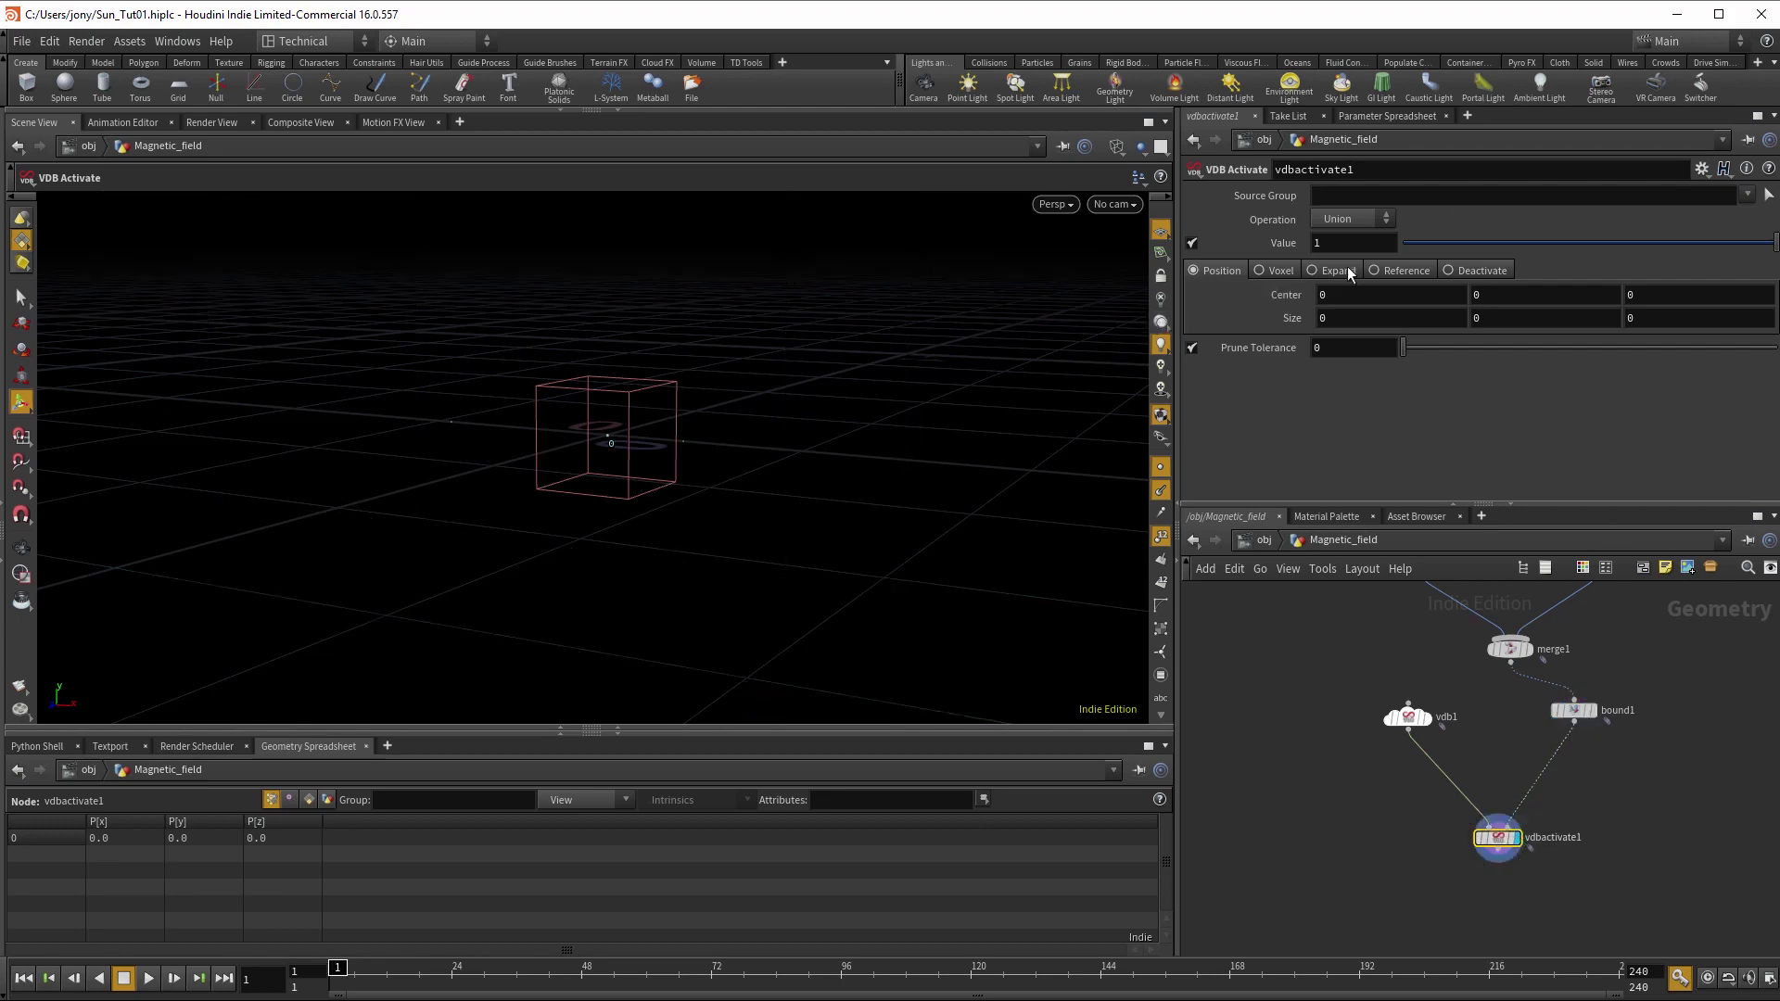
# - Set VDB Activate to define its active region by Reference
pyautogui.click(1402, 271)
pyautogui.scroll(-10, 612, 481)
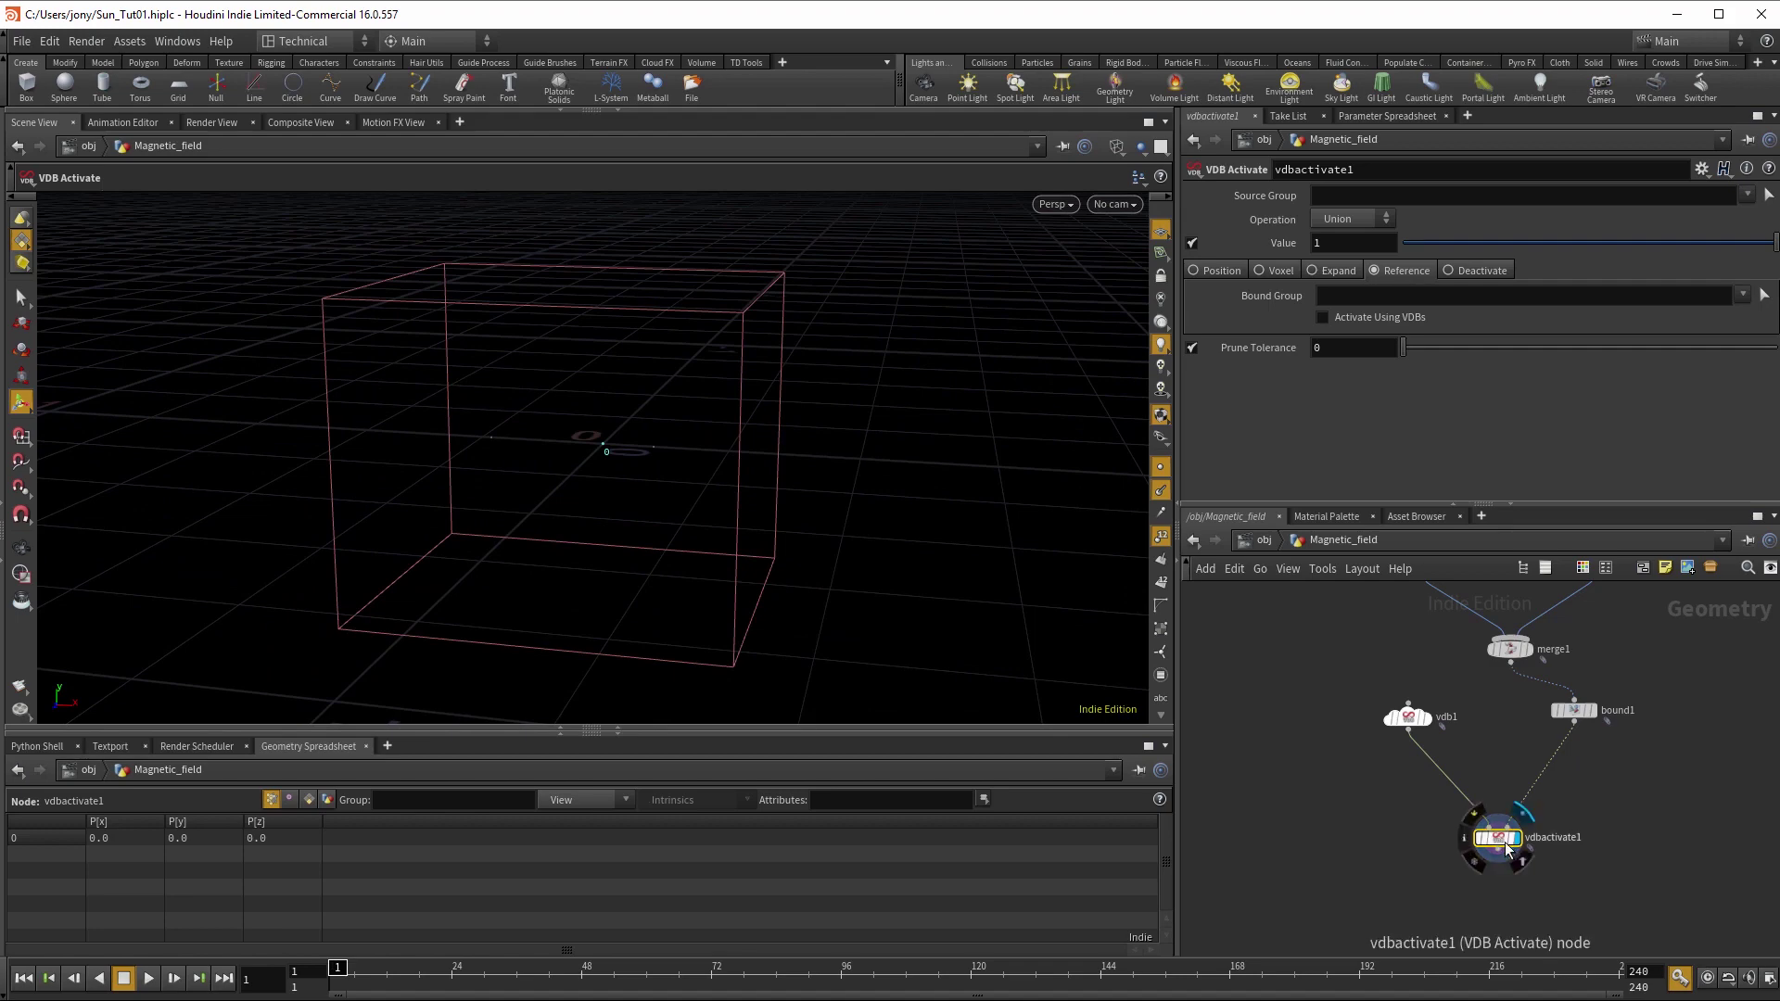
pyautogui.press('Escape')
pyautogui.moveTo(866, 624); pyautogui.dragTo(767, 528)
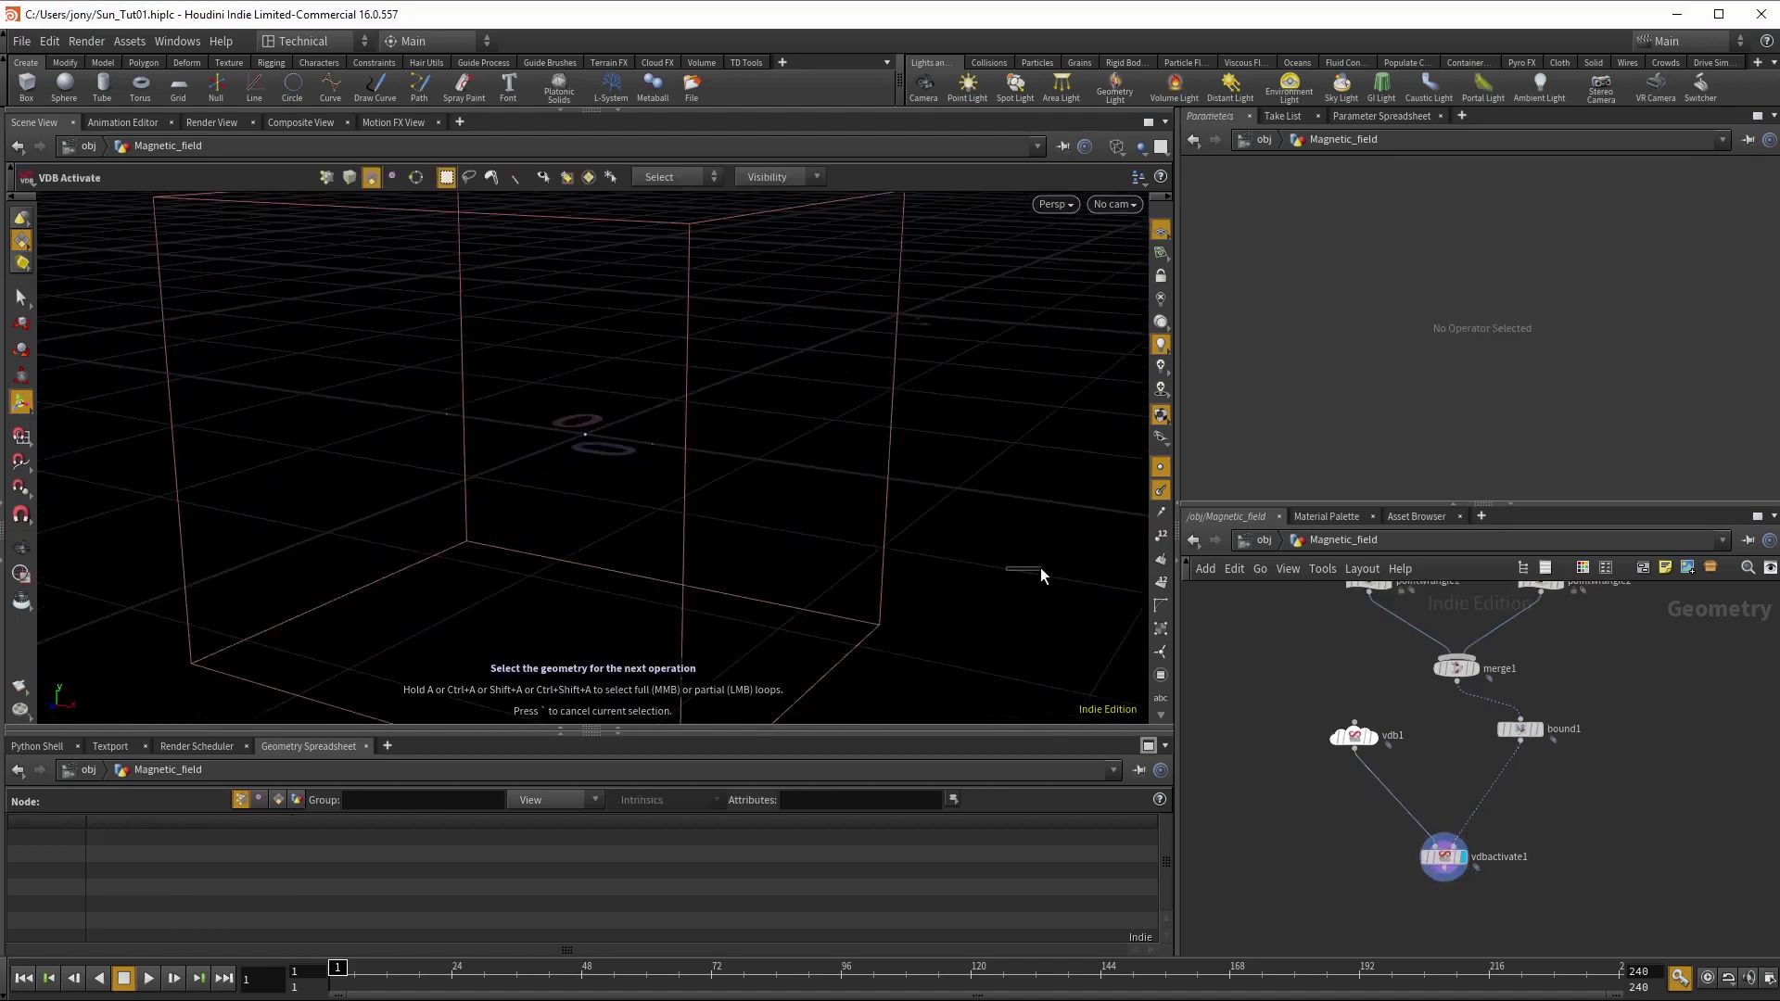
pyautogui.press('Escape')
pyautogui.moveTo(966, 612); pyautogui.dragTo(934, 627)
pyautogui.press('Return')
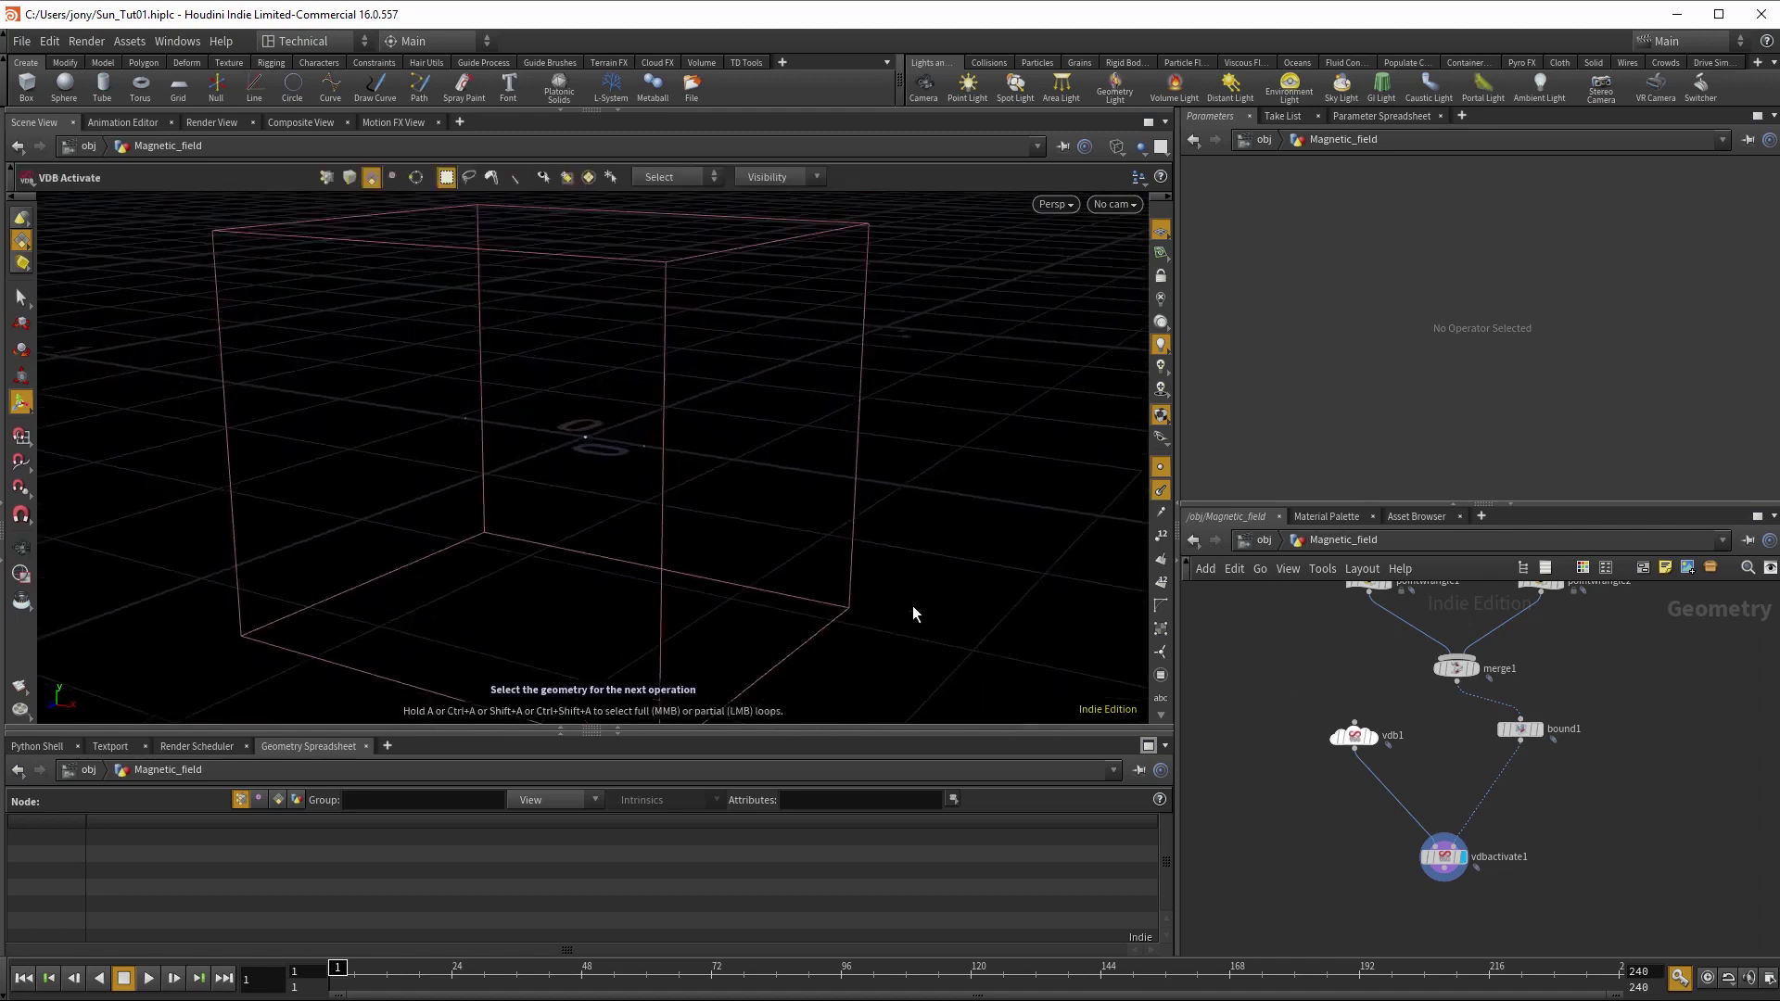
pyautogui.press('Escape')
pyautogui.moveTo(953, 584); pyautogui.dragTo(1013, 596)
pyautogui.press('Return')
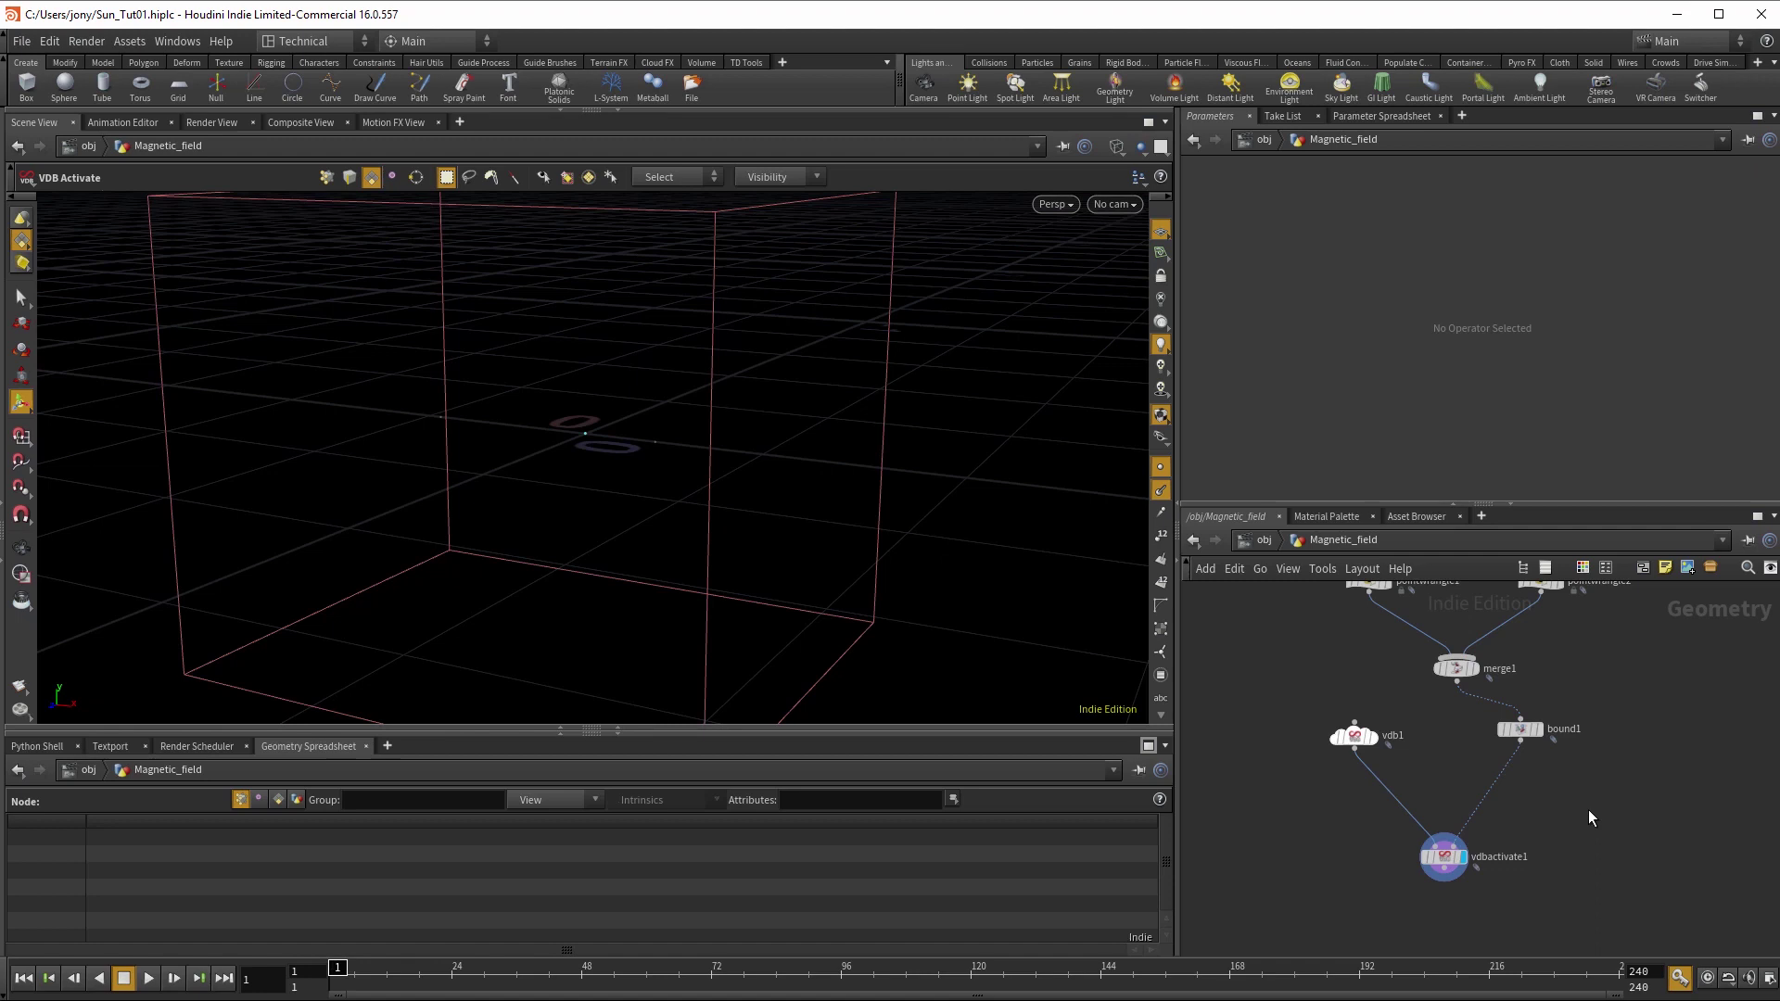
# - Add a Volume Trail node and place it below VDB Activate
pyautogui.press('Tab')
pyautogui.write('vol')
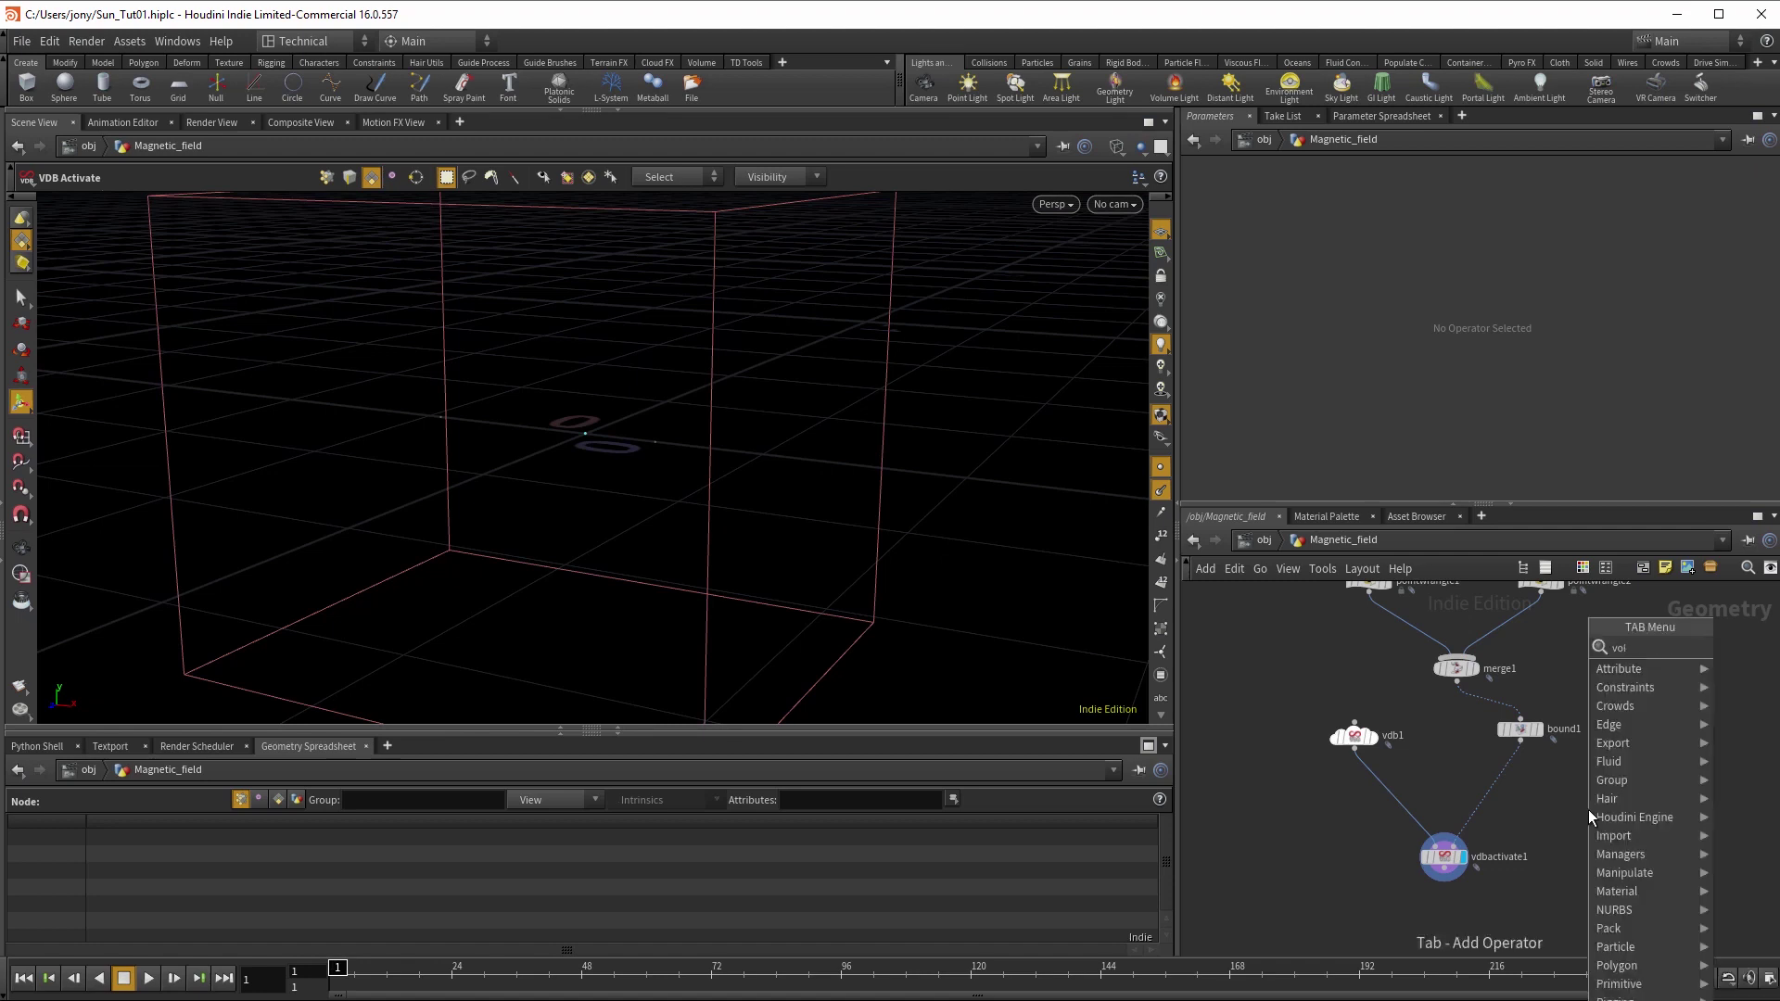
pyautogui.write('umetr')
pyautogui.press('Return')
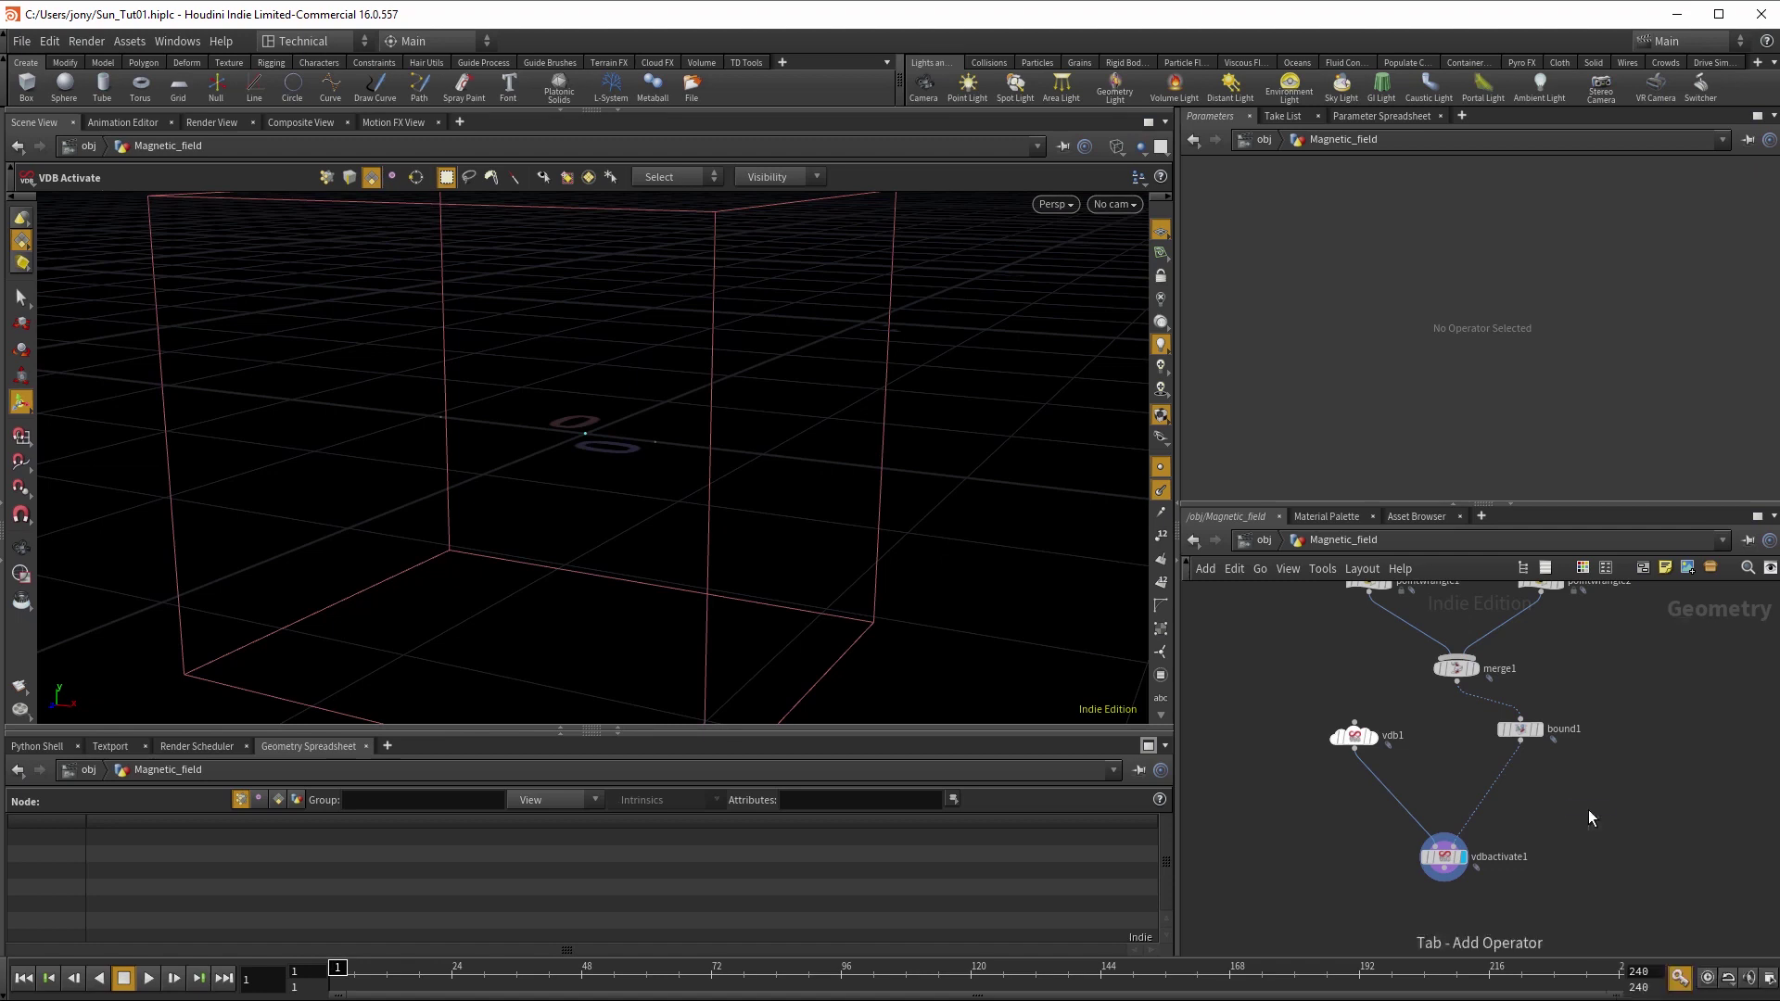
pyautogui.click(1579, 841)
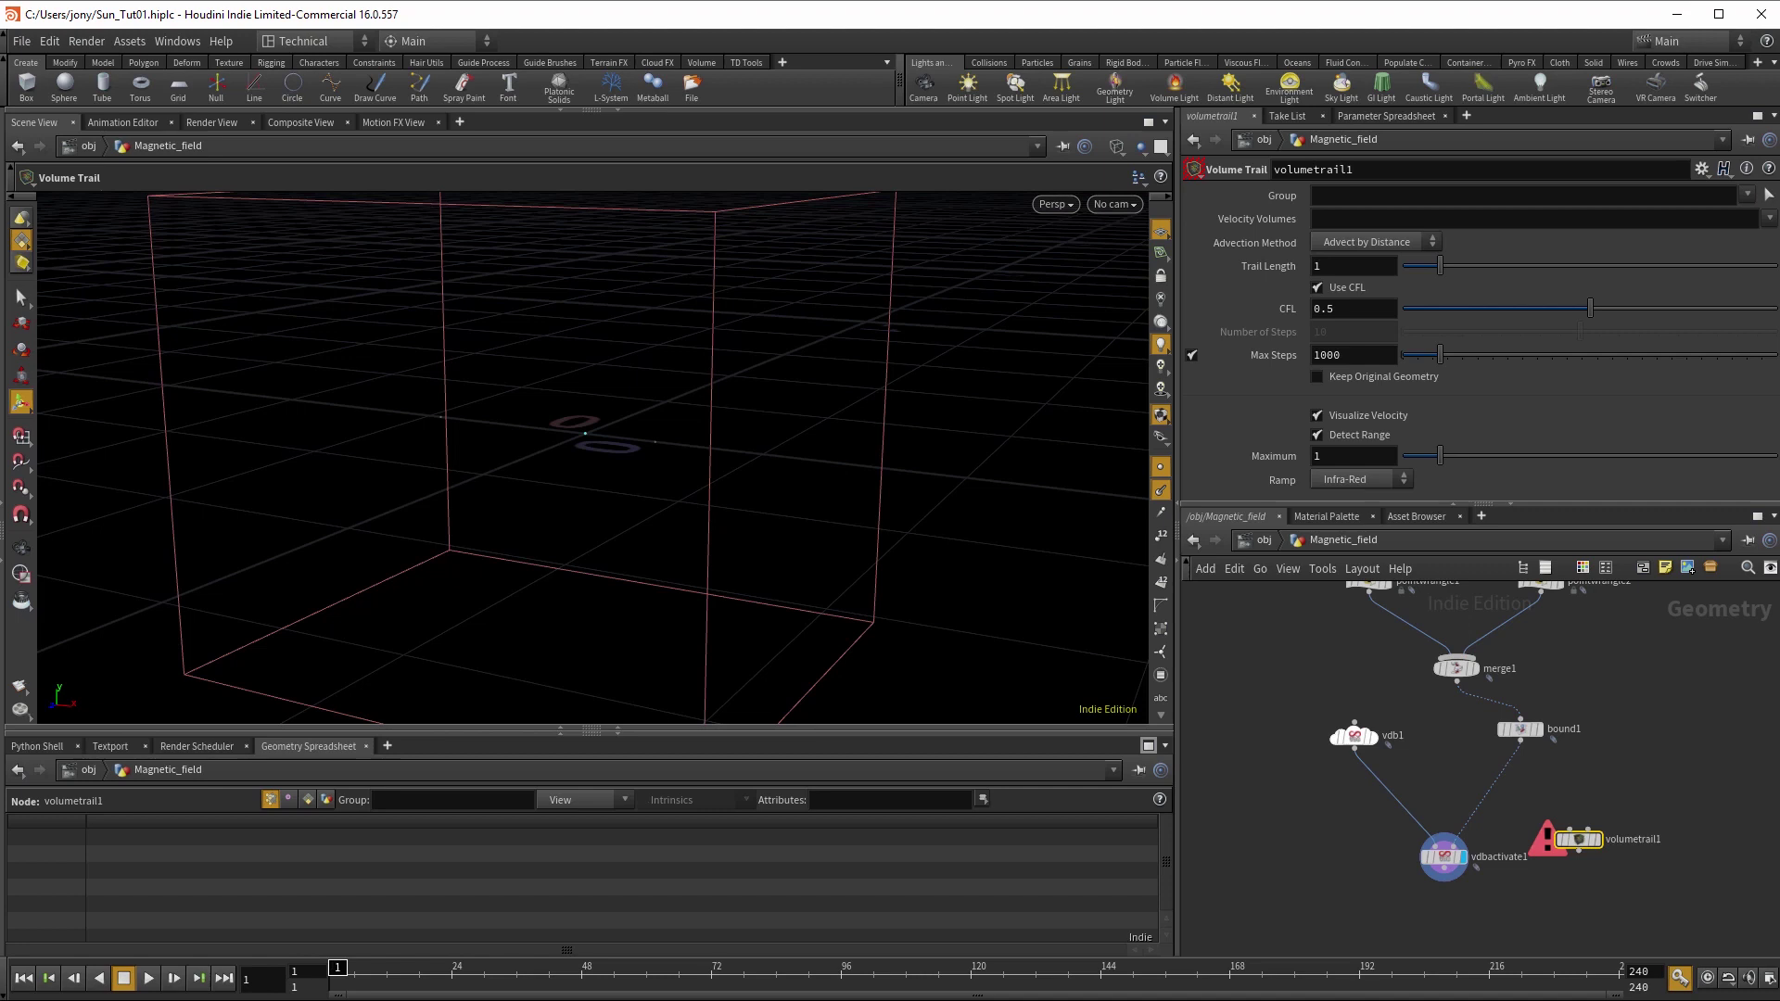
pyautogui.moveTo(1567, 841)
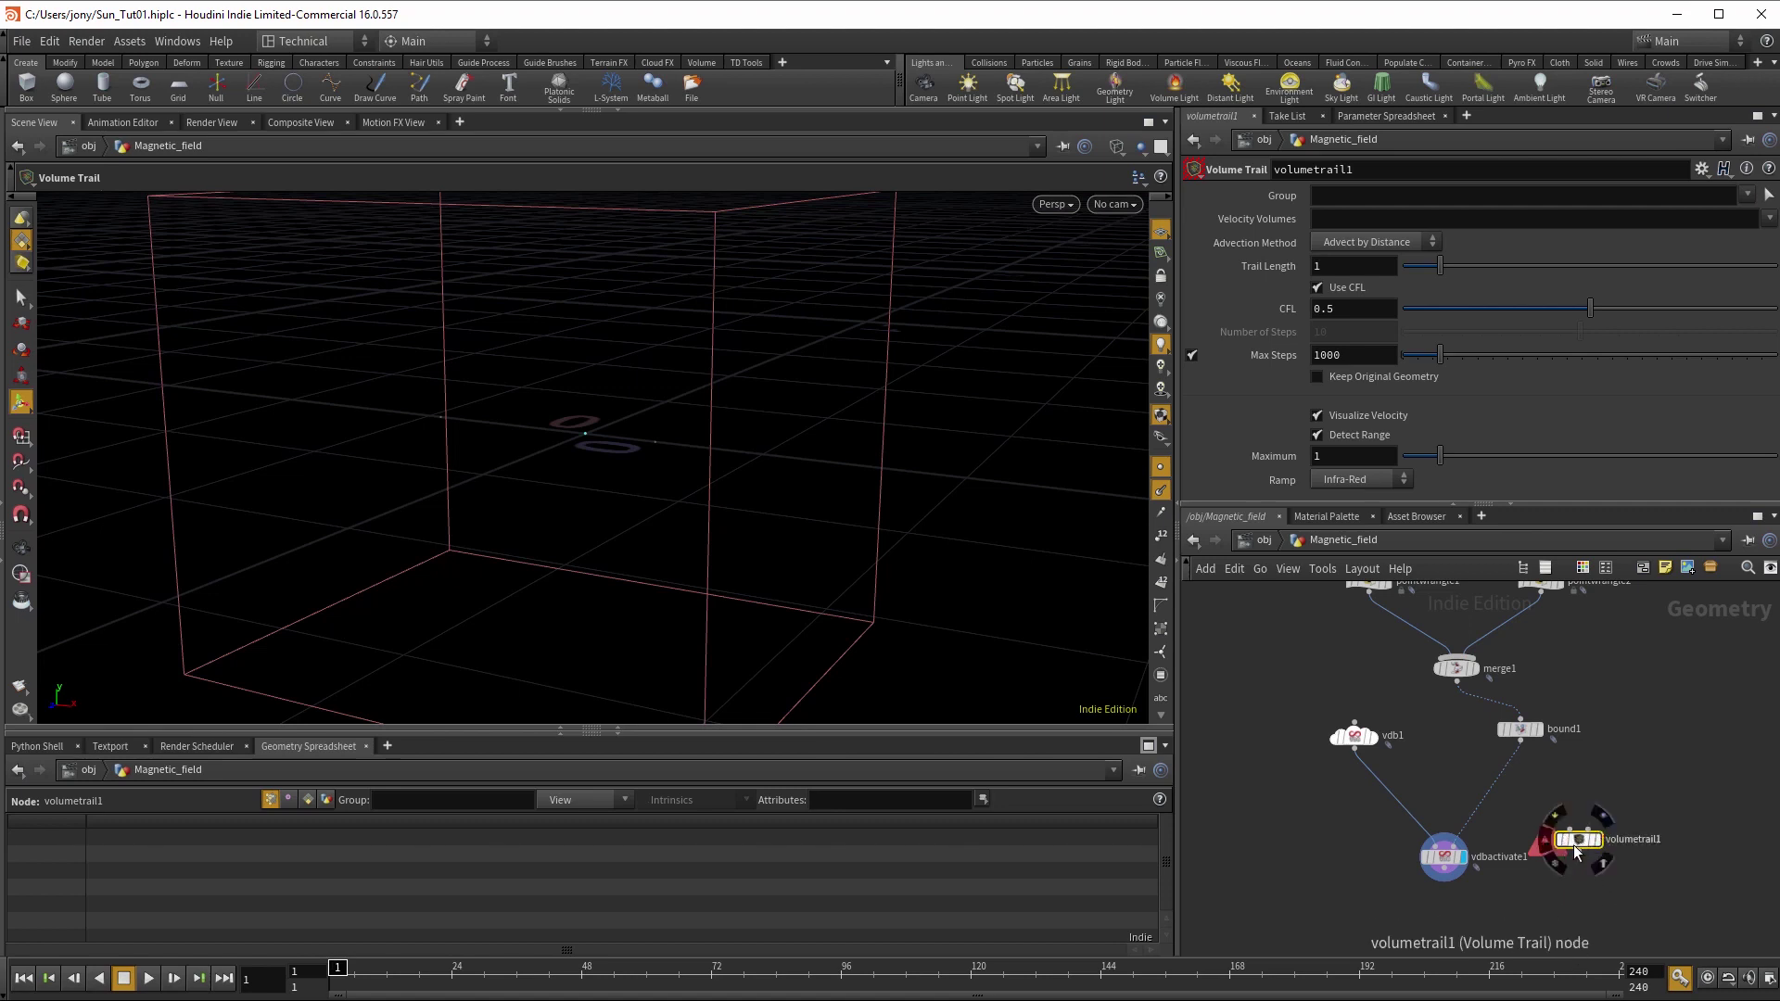
pyautogui.moveTo(1576, 851); pyautogui.dragTo(1499, 927)
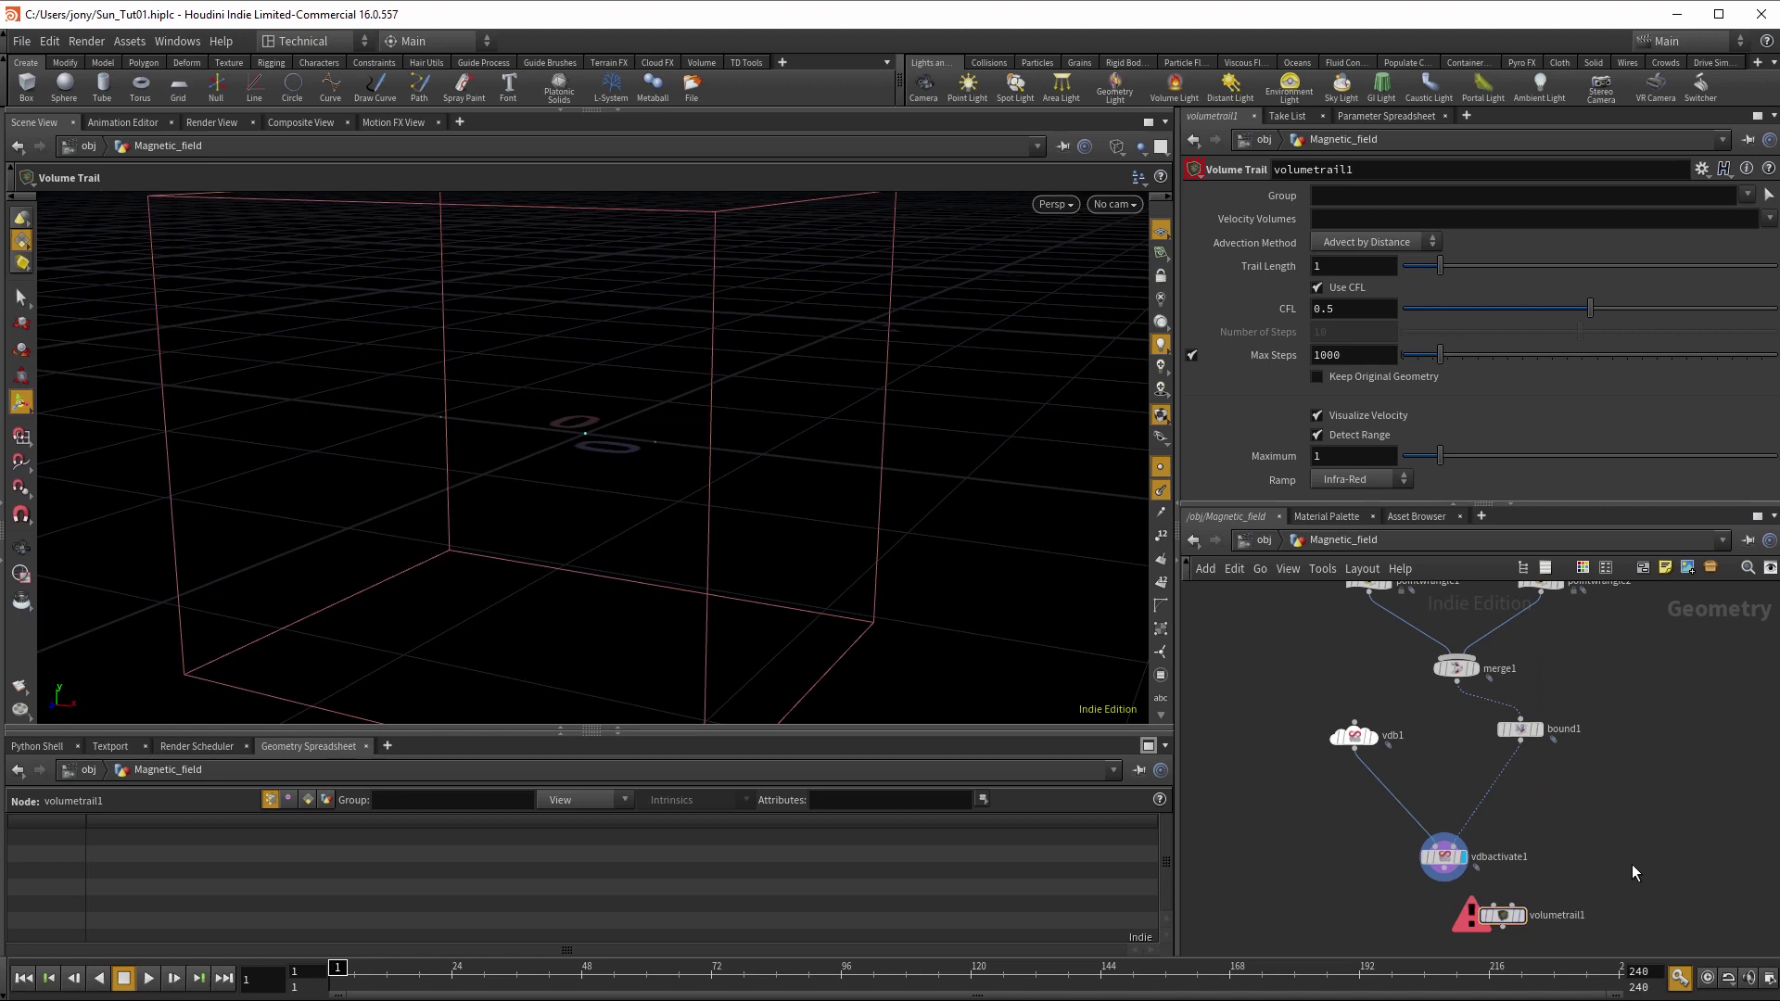
# - Add an IsoOffset node wired beneath the Bound node and display it
pyautogui.click(1522, 731)
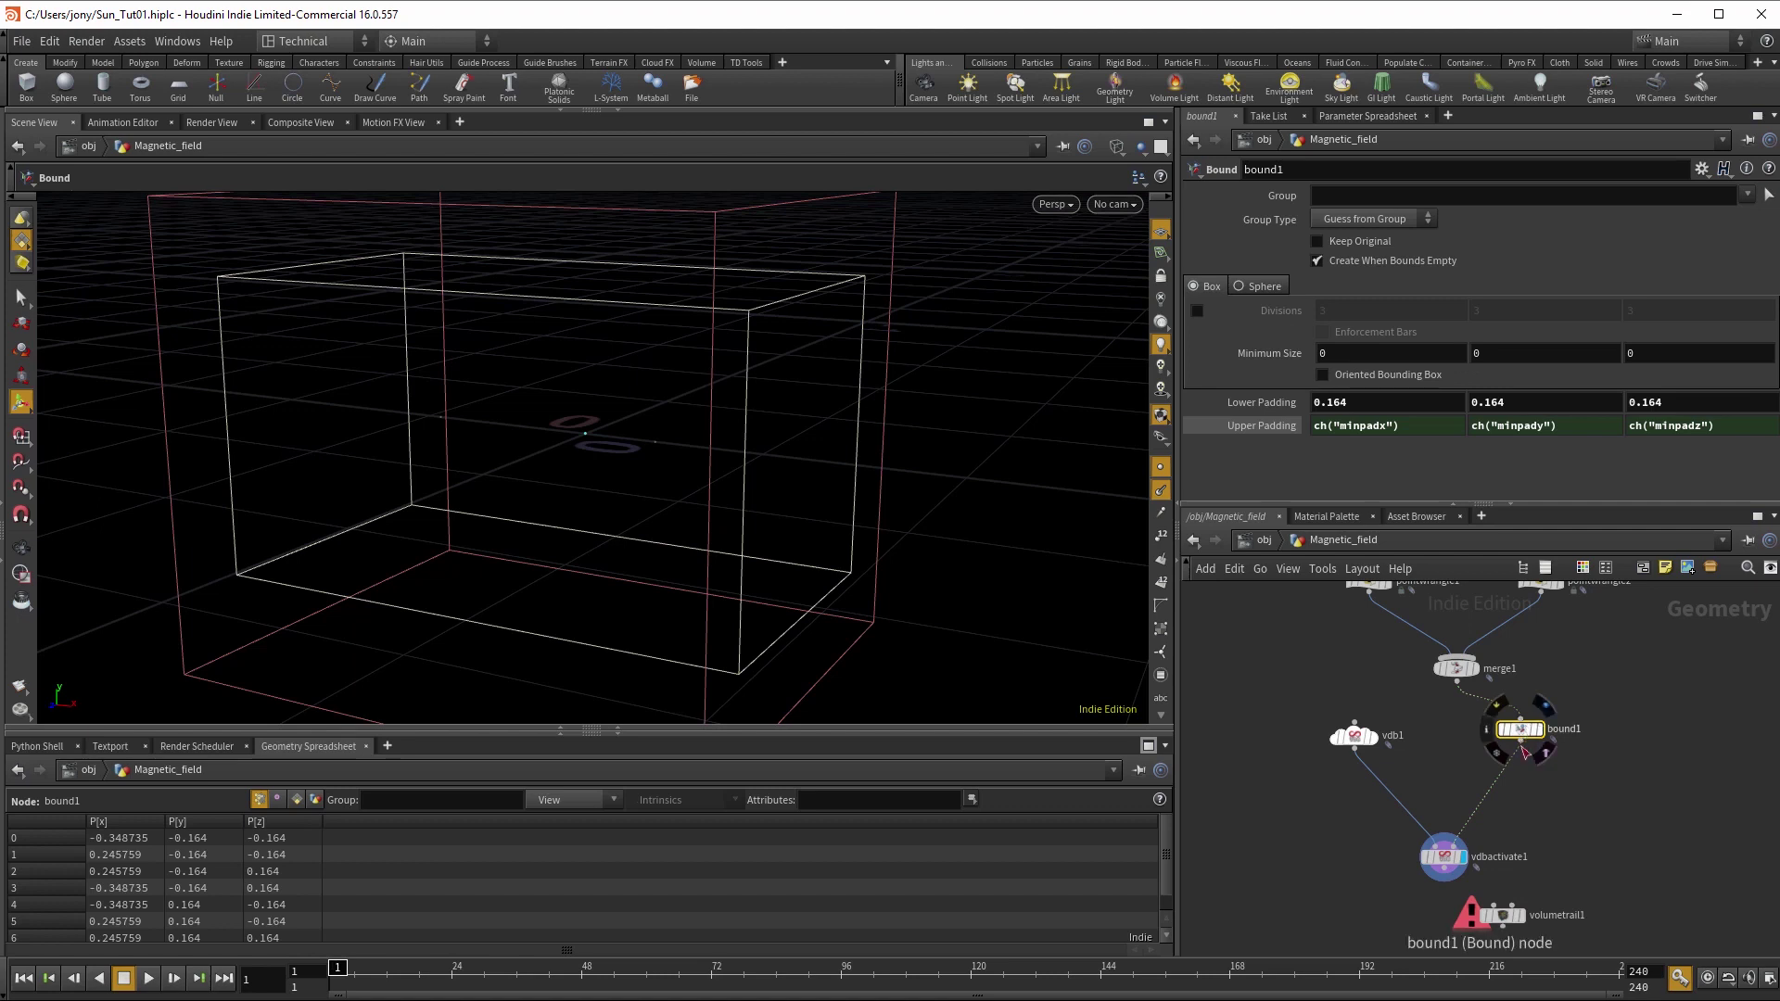
pyautogui.click(1525, 748)
pyautogui.press('Tab')
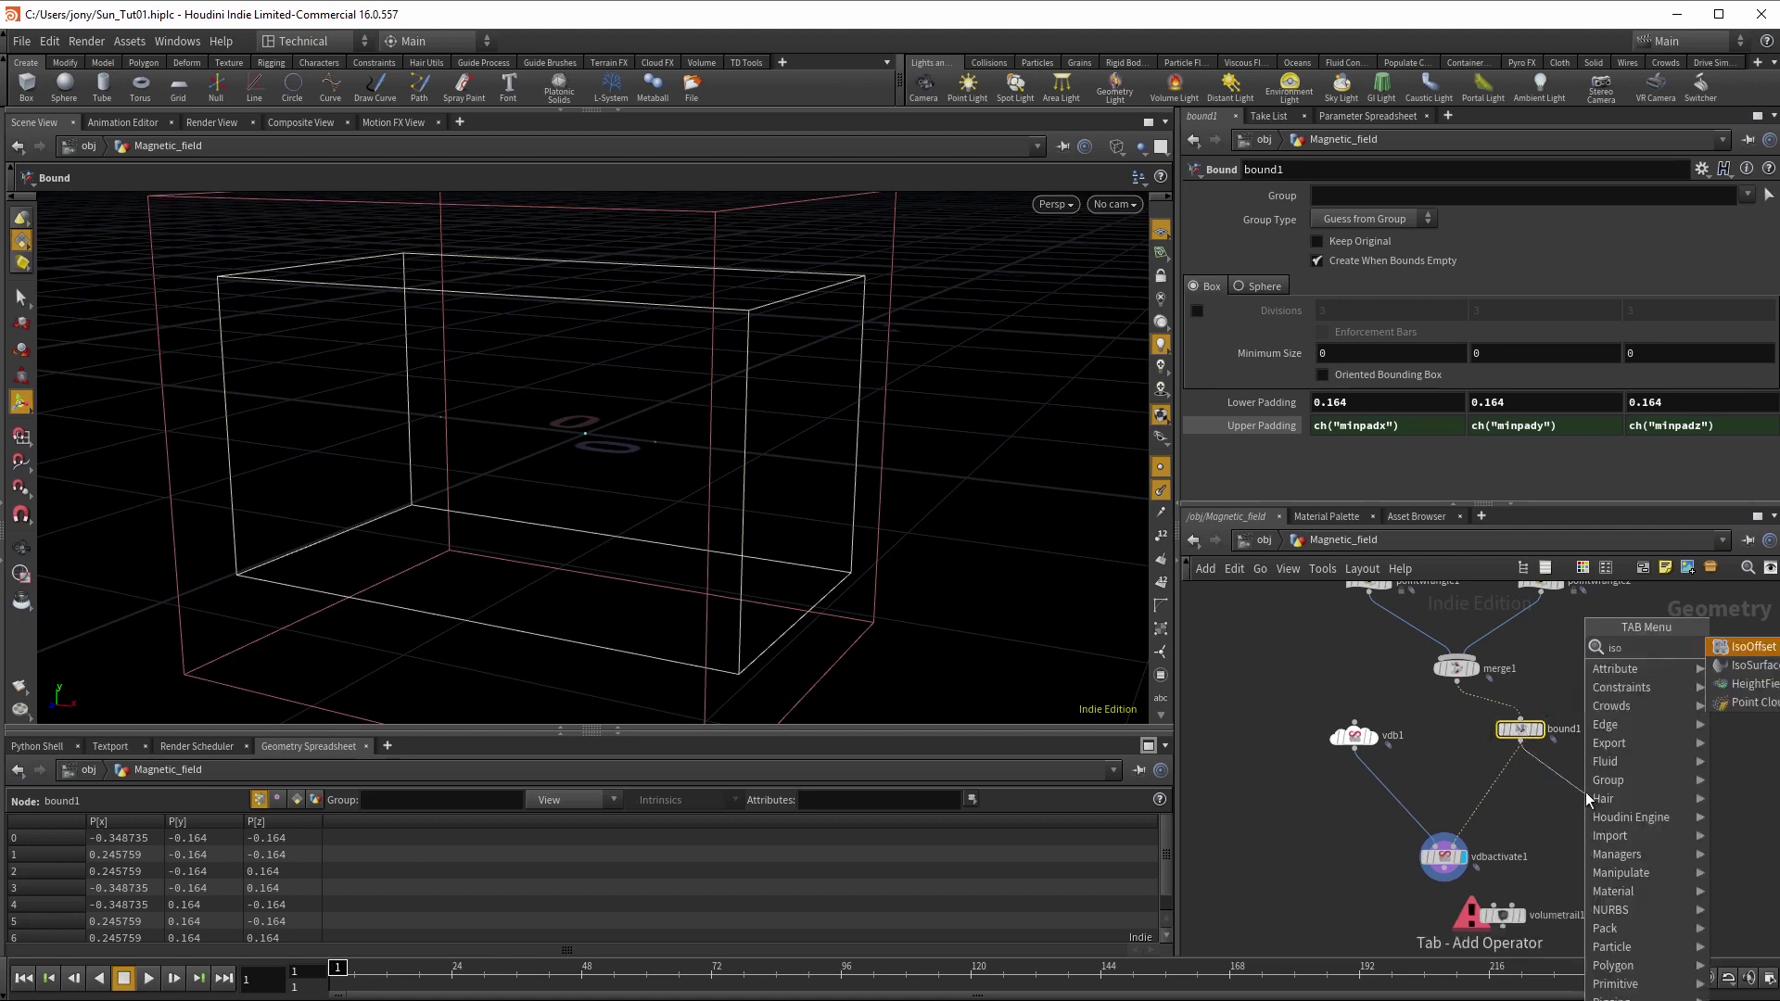
pyautogui.write('iso')
pyautogui.click(1755, 656)
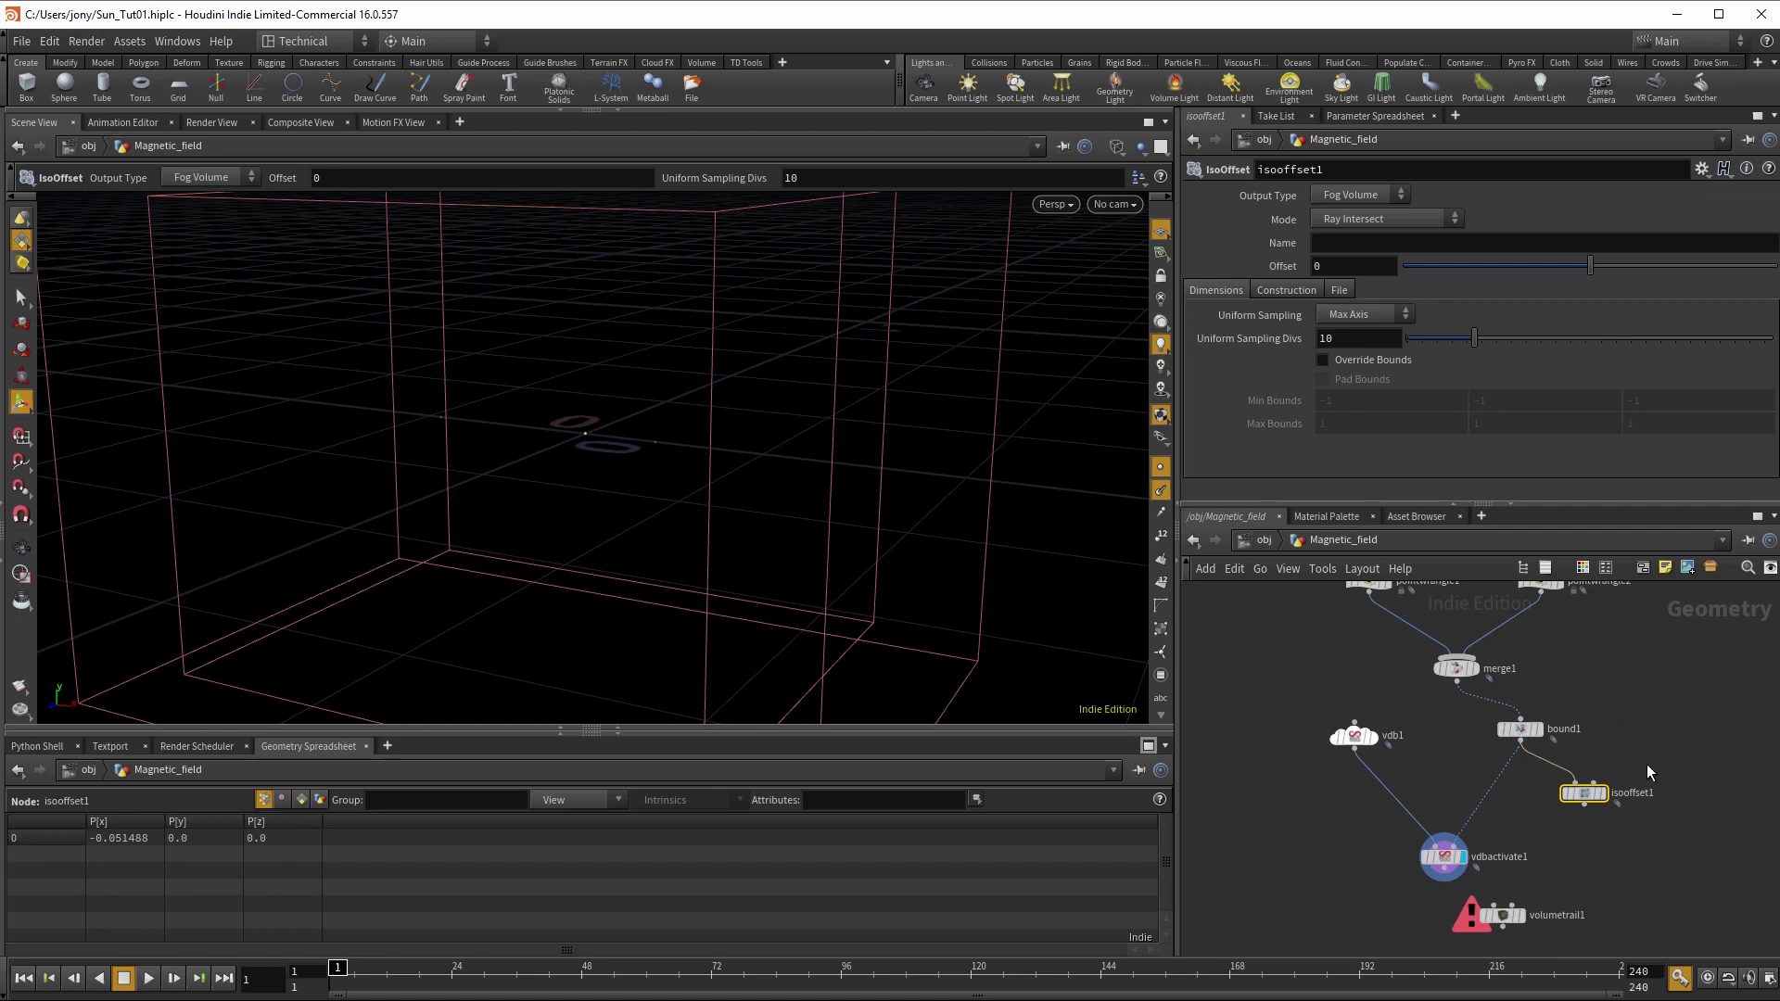
pyautogui.click(1583, 795)
# - Switch the viewport to a shaded display of the fog volume and set IsoOffset's Uniform Sampling Divs to 50
pyautogui.click(1117, 147)
pyautogui.click(1155, 317)
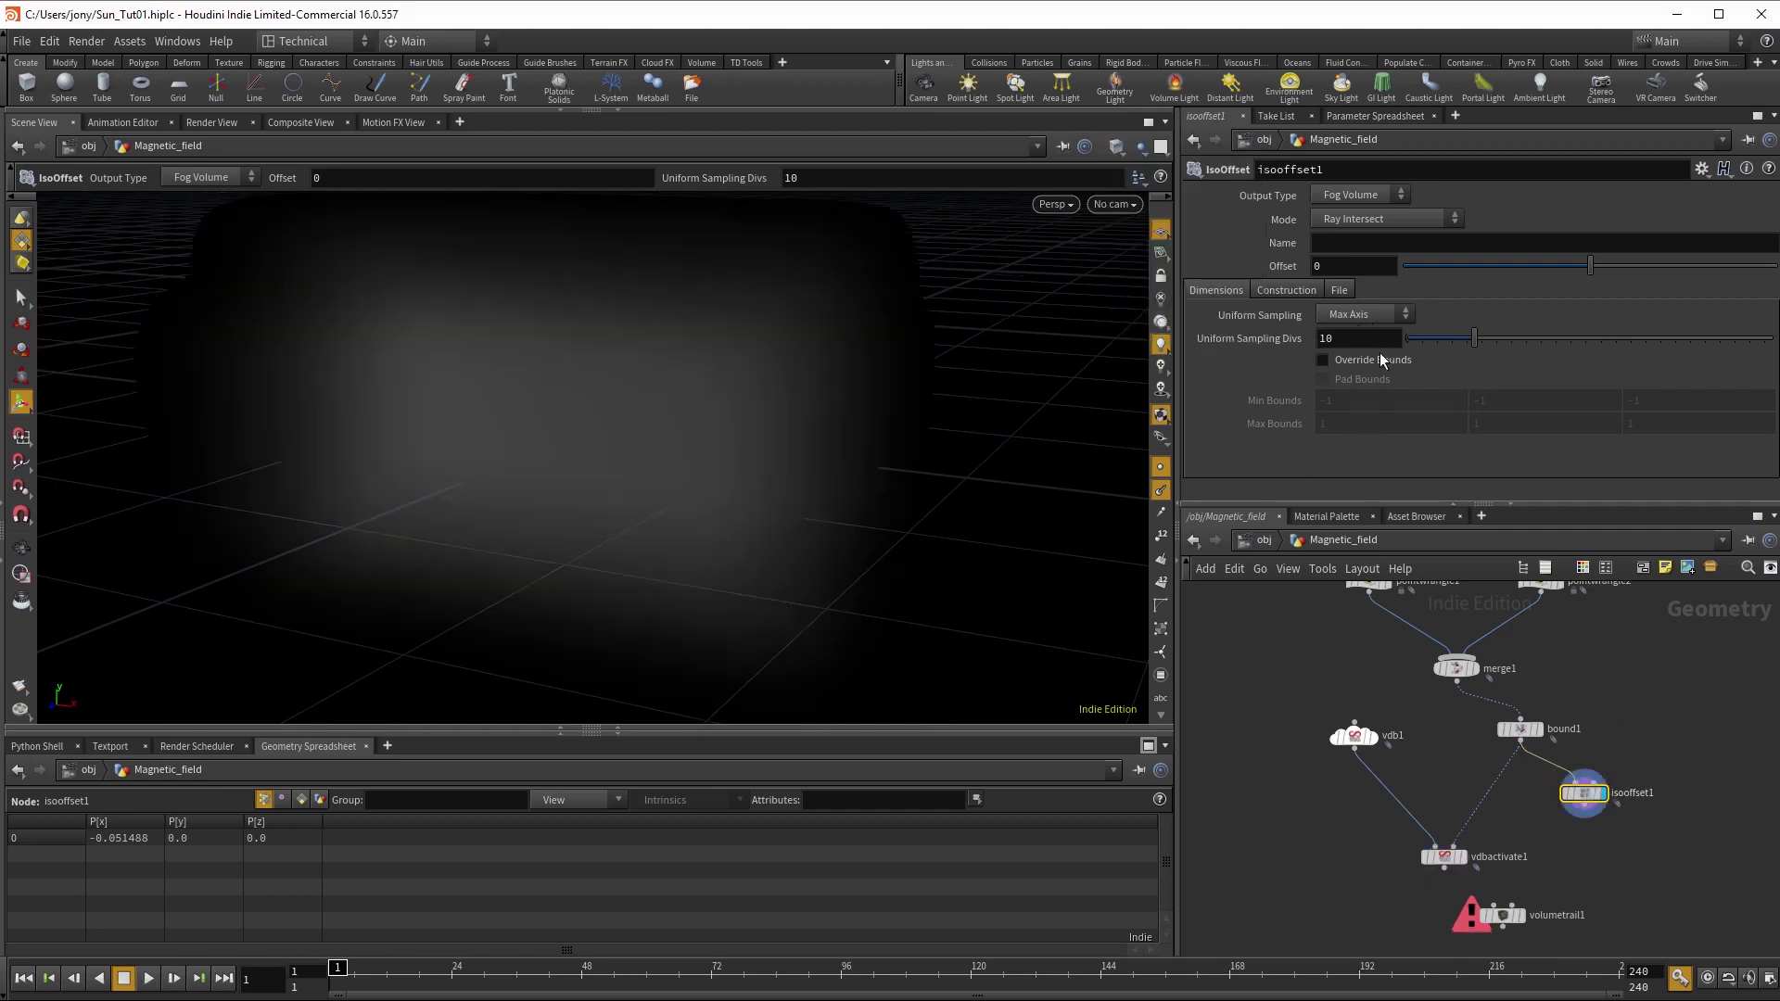
pyautogui.moveTo(1474, 341); pyautogui.dragTo(1771, 339)
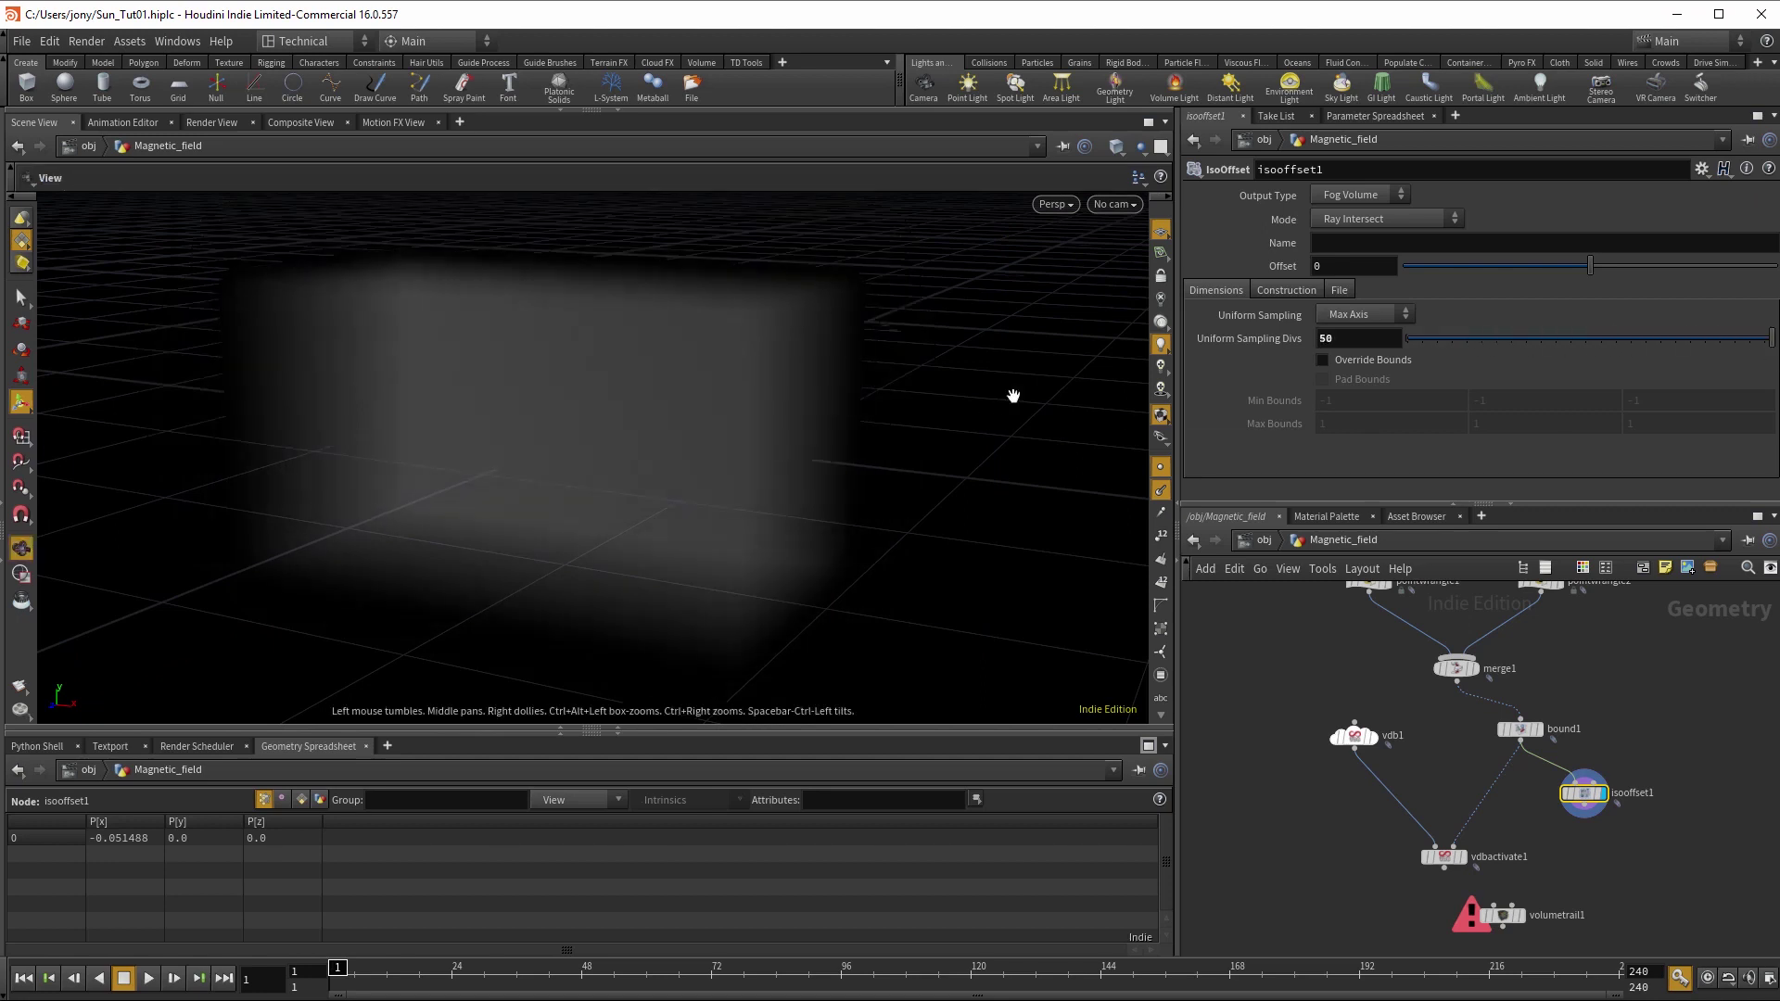
pyautogui.moveTo(1013, 398)
pyautogui.mouseDown()
pyautogui.moveTo(905, 425)
pyautogui.moveTo(1026, 414)
pyautogui.mouseUp()
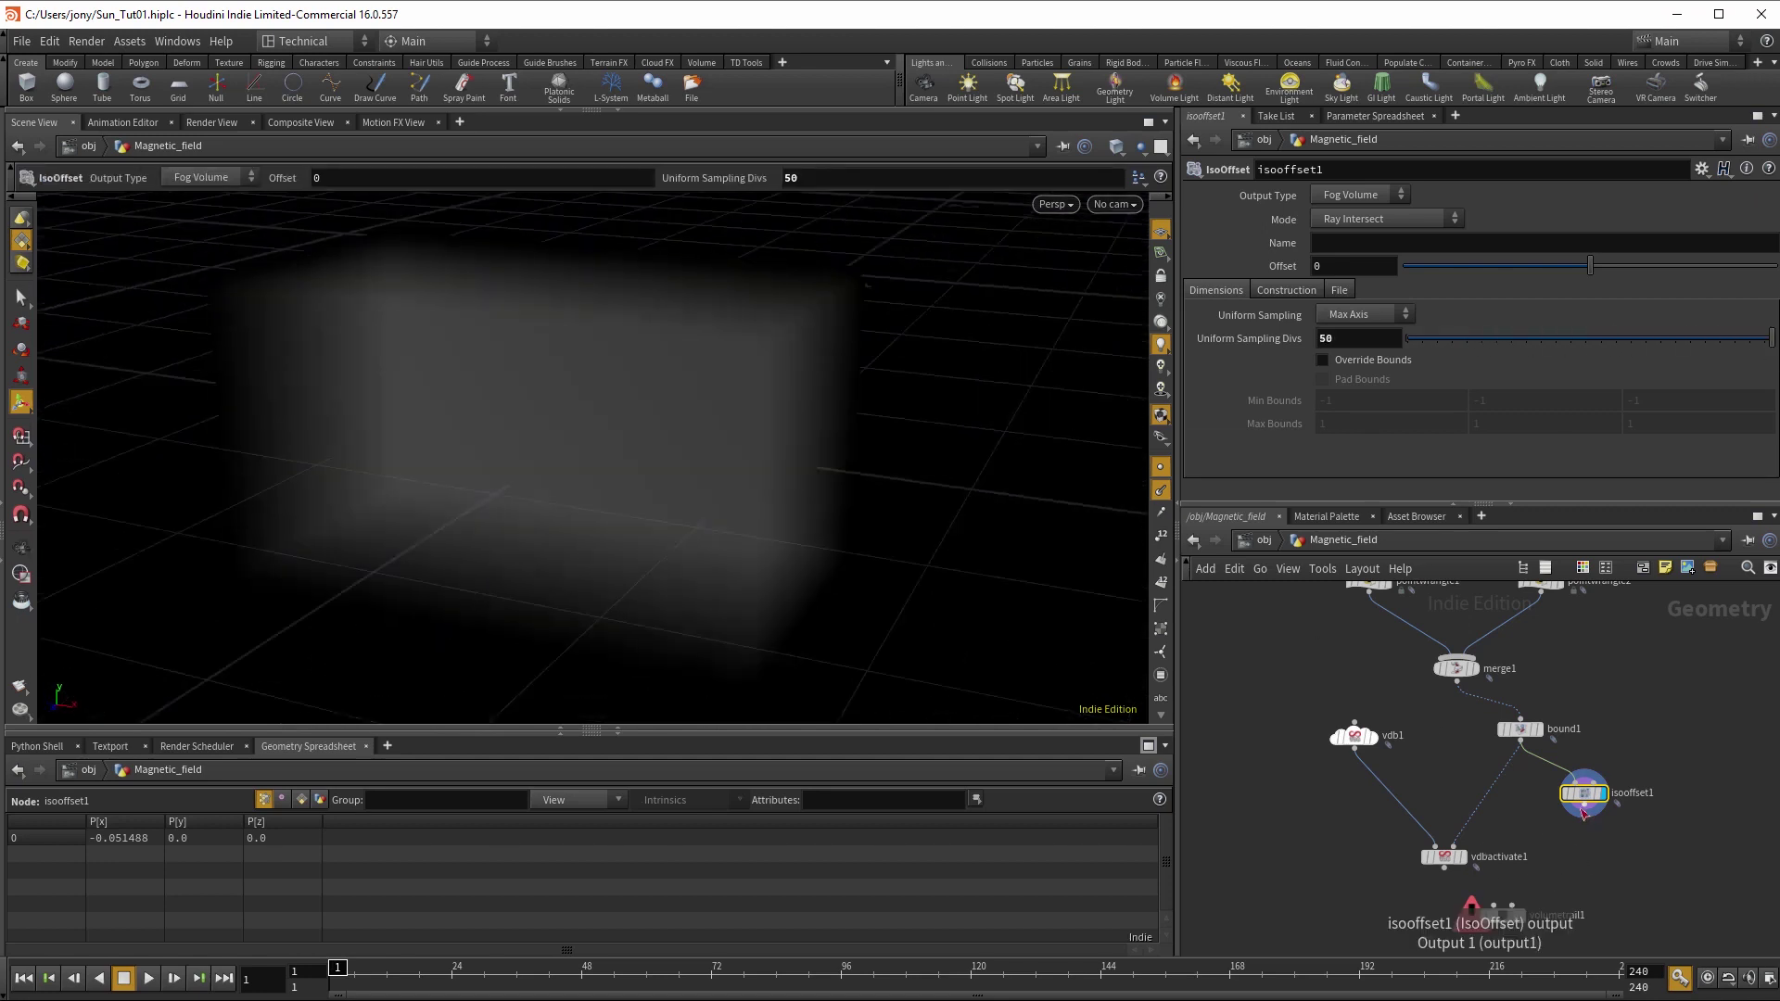
# - Add a Scatter node wired beneath IsoOffset and display it
pyautogui.press('Tab')
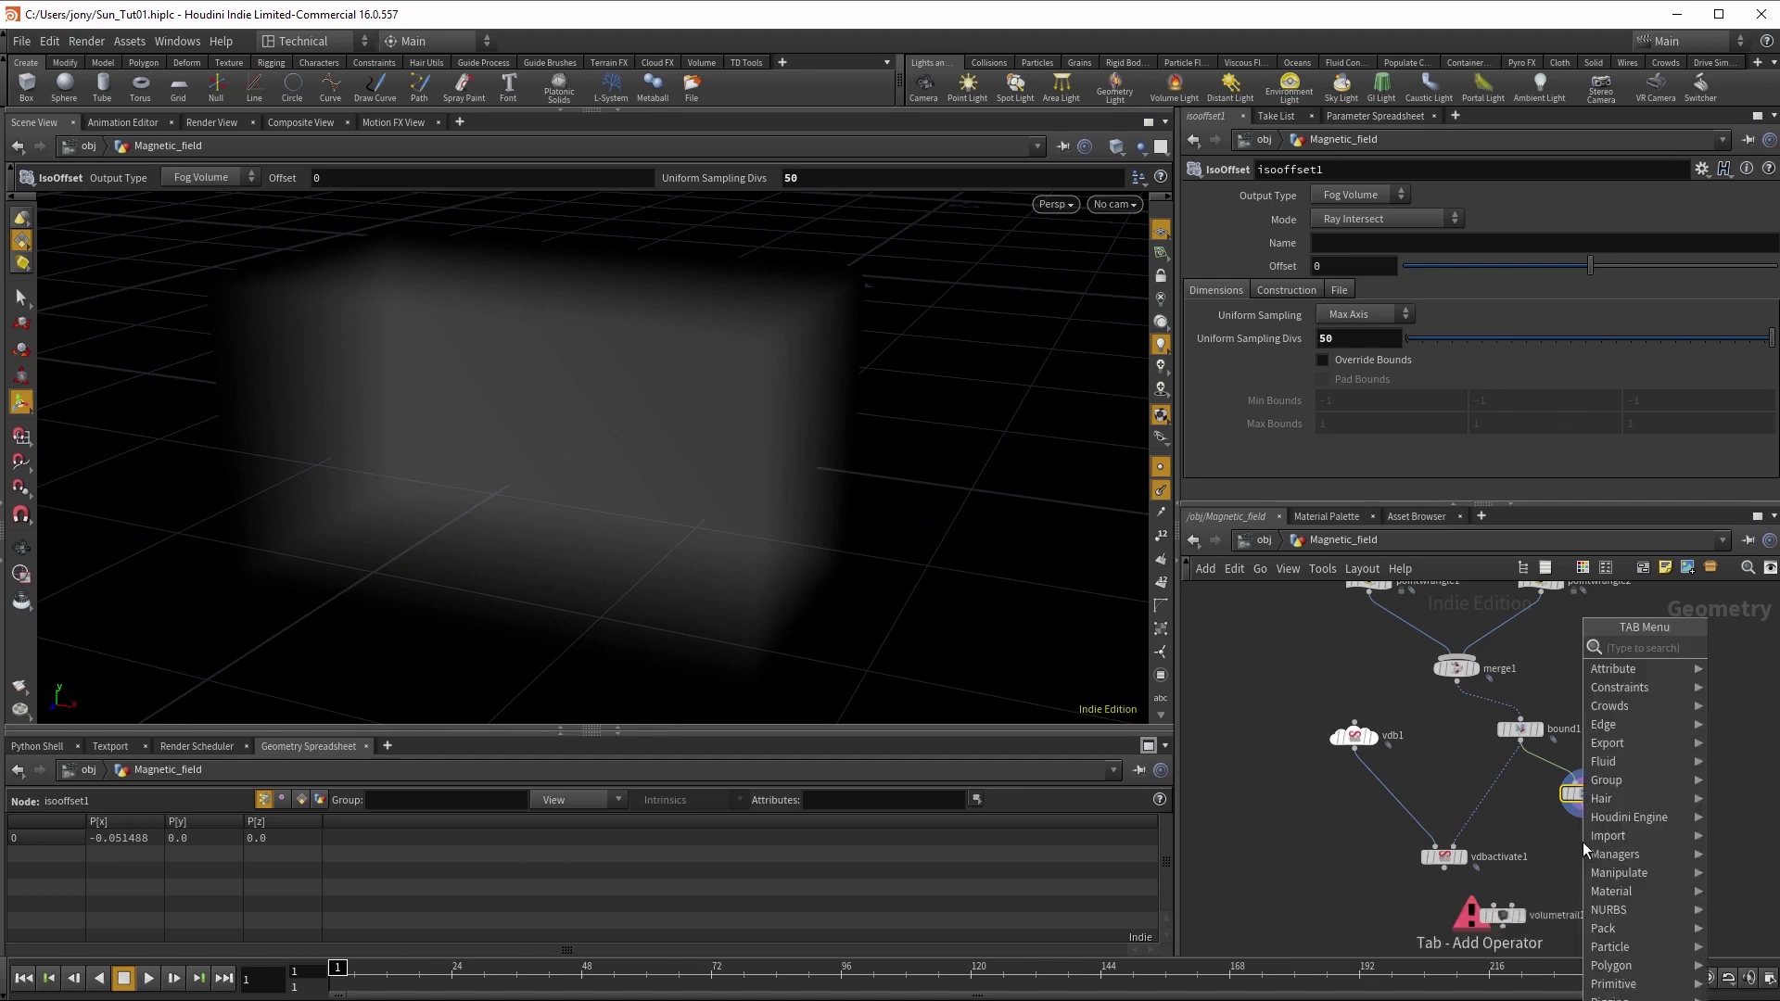
pyautogui.write('scatter')
pyautogui.press('Return')
pyautogui.click(1583, 842)
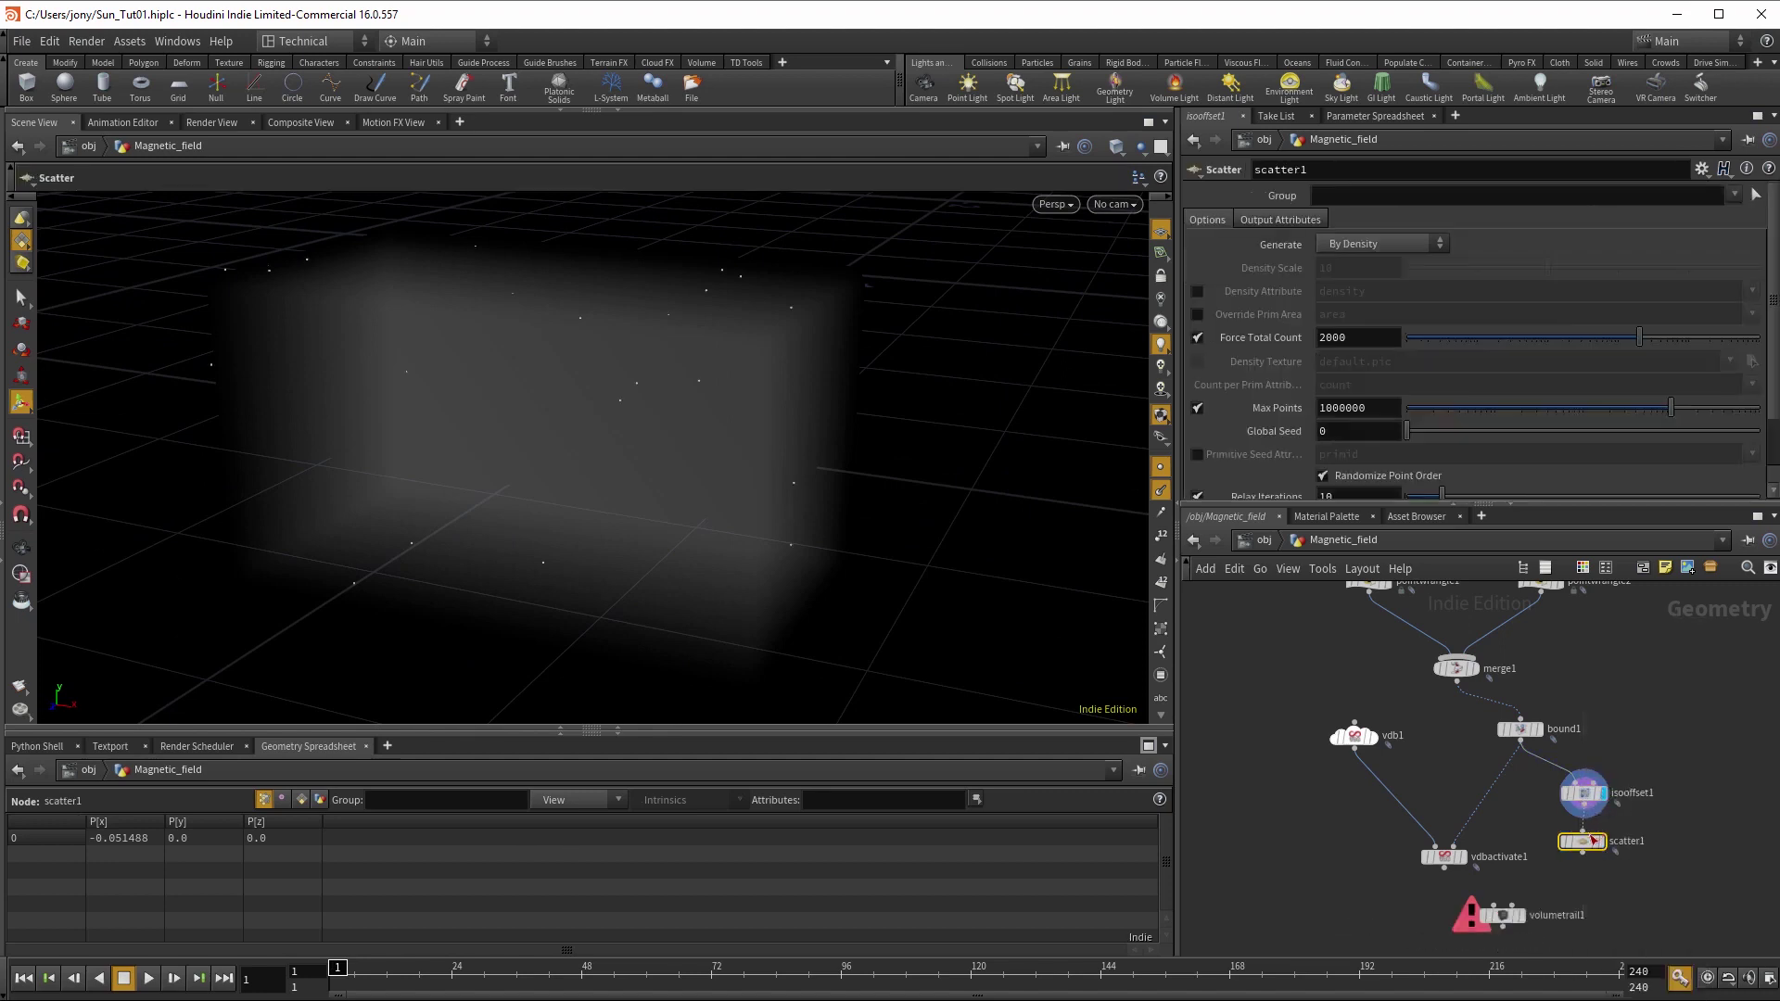
pyautogui.click(1606, 858)
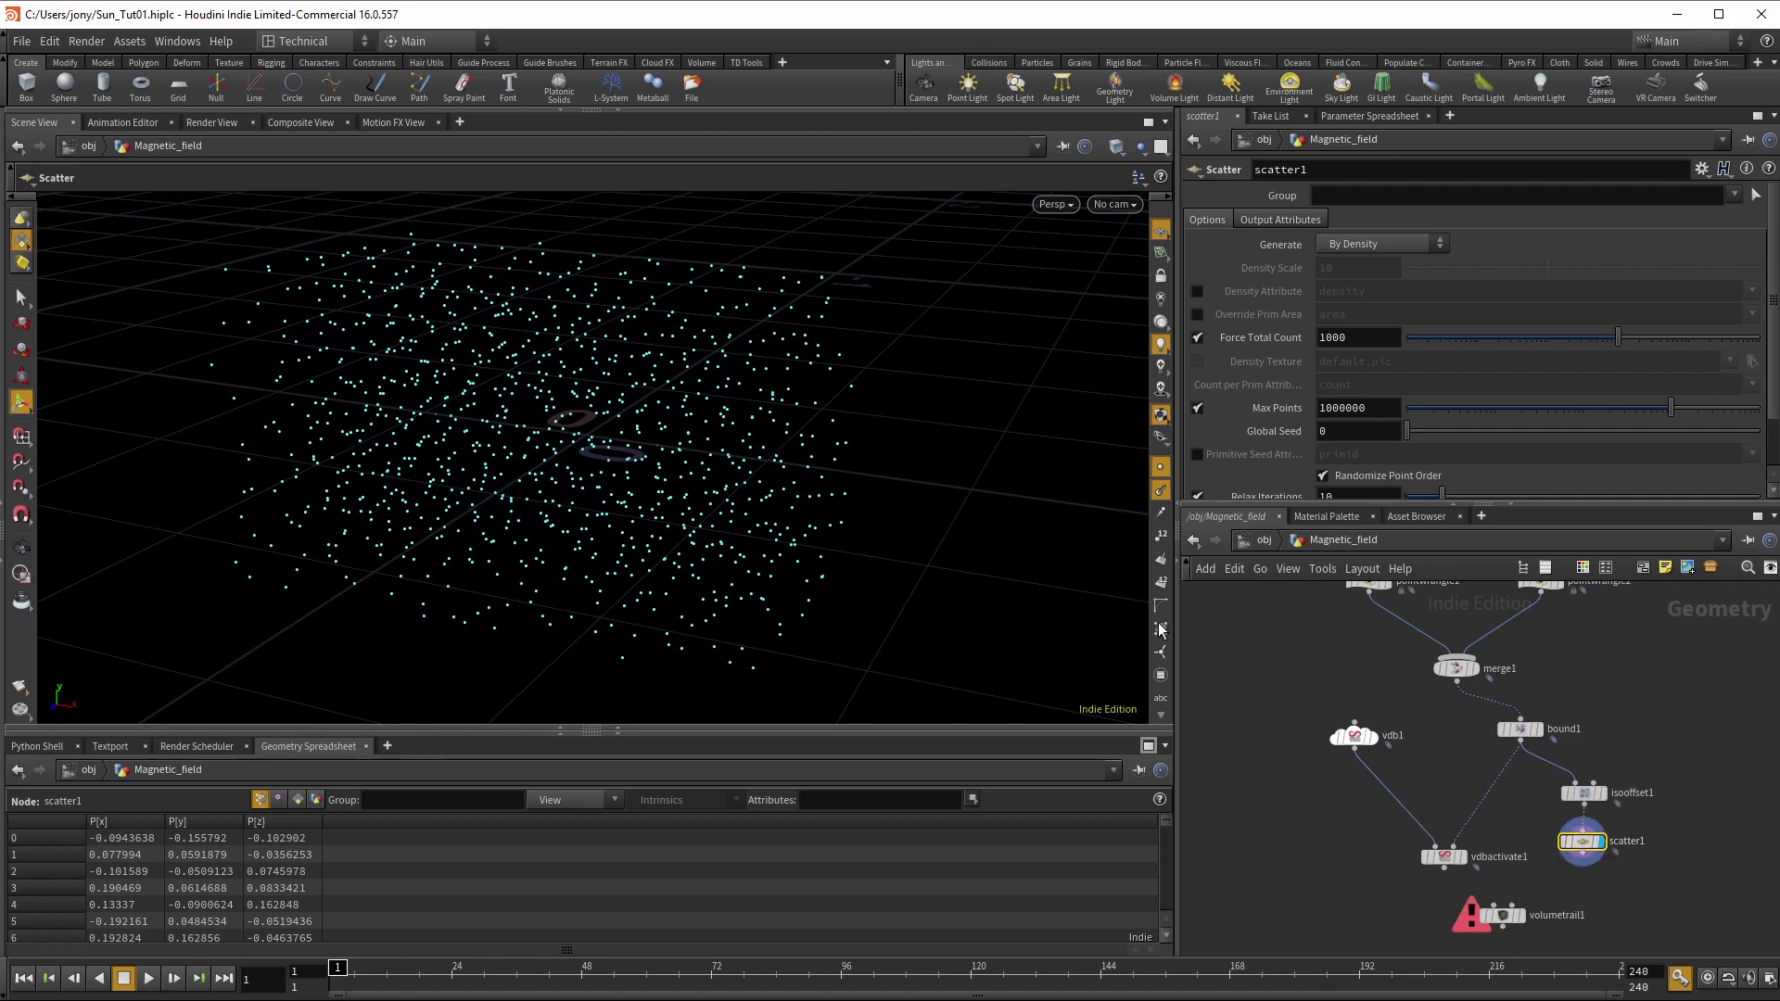
# - Set the Scatter node's Force Total Count to 2000
pyautogui.doubleClick(1354, 337)
pyautogui.write('2000')
pyautogui.press('Return')
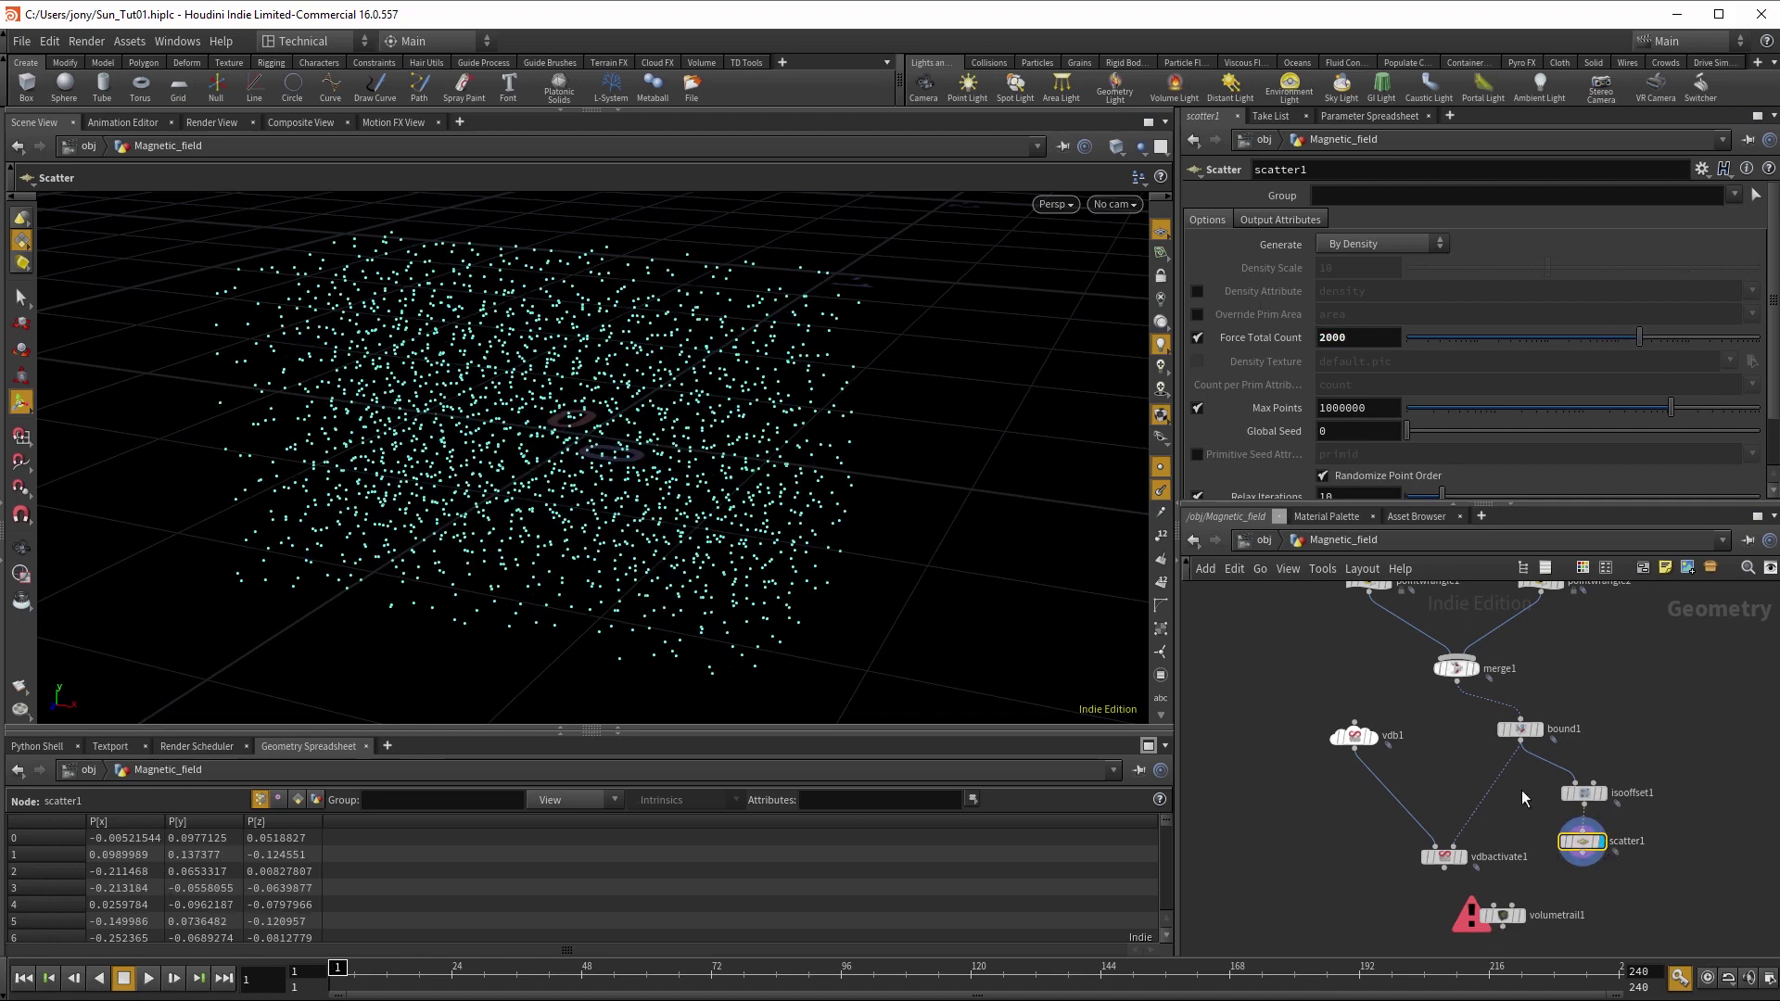
# - Move Volume Trail lower, then wire Scatter into its first input and VDB Activate into its second
pyautogui.moveTo(1497, 951); pyautogui.dragTo(1478, 824, button='middle')
pyautogui.moveTo(1484, 788); pyautogui.dragTo(1486, 823)
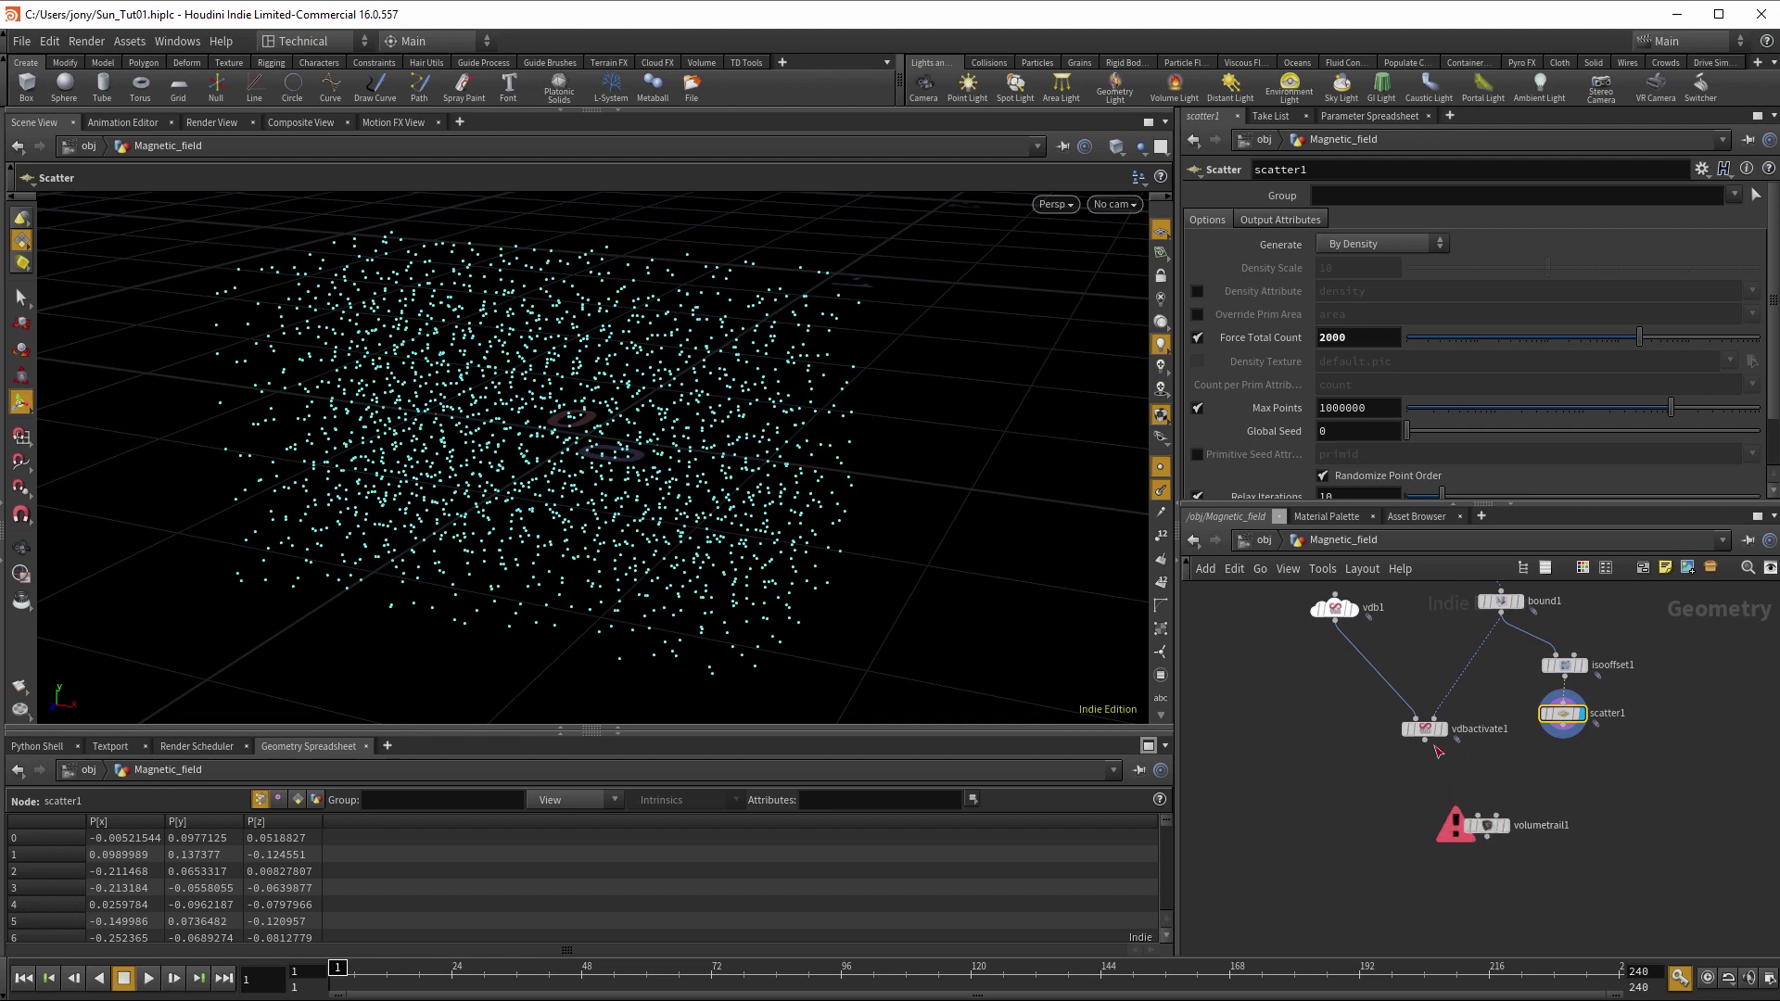
pyautogui.click(1483, 815)
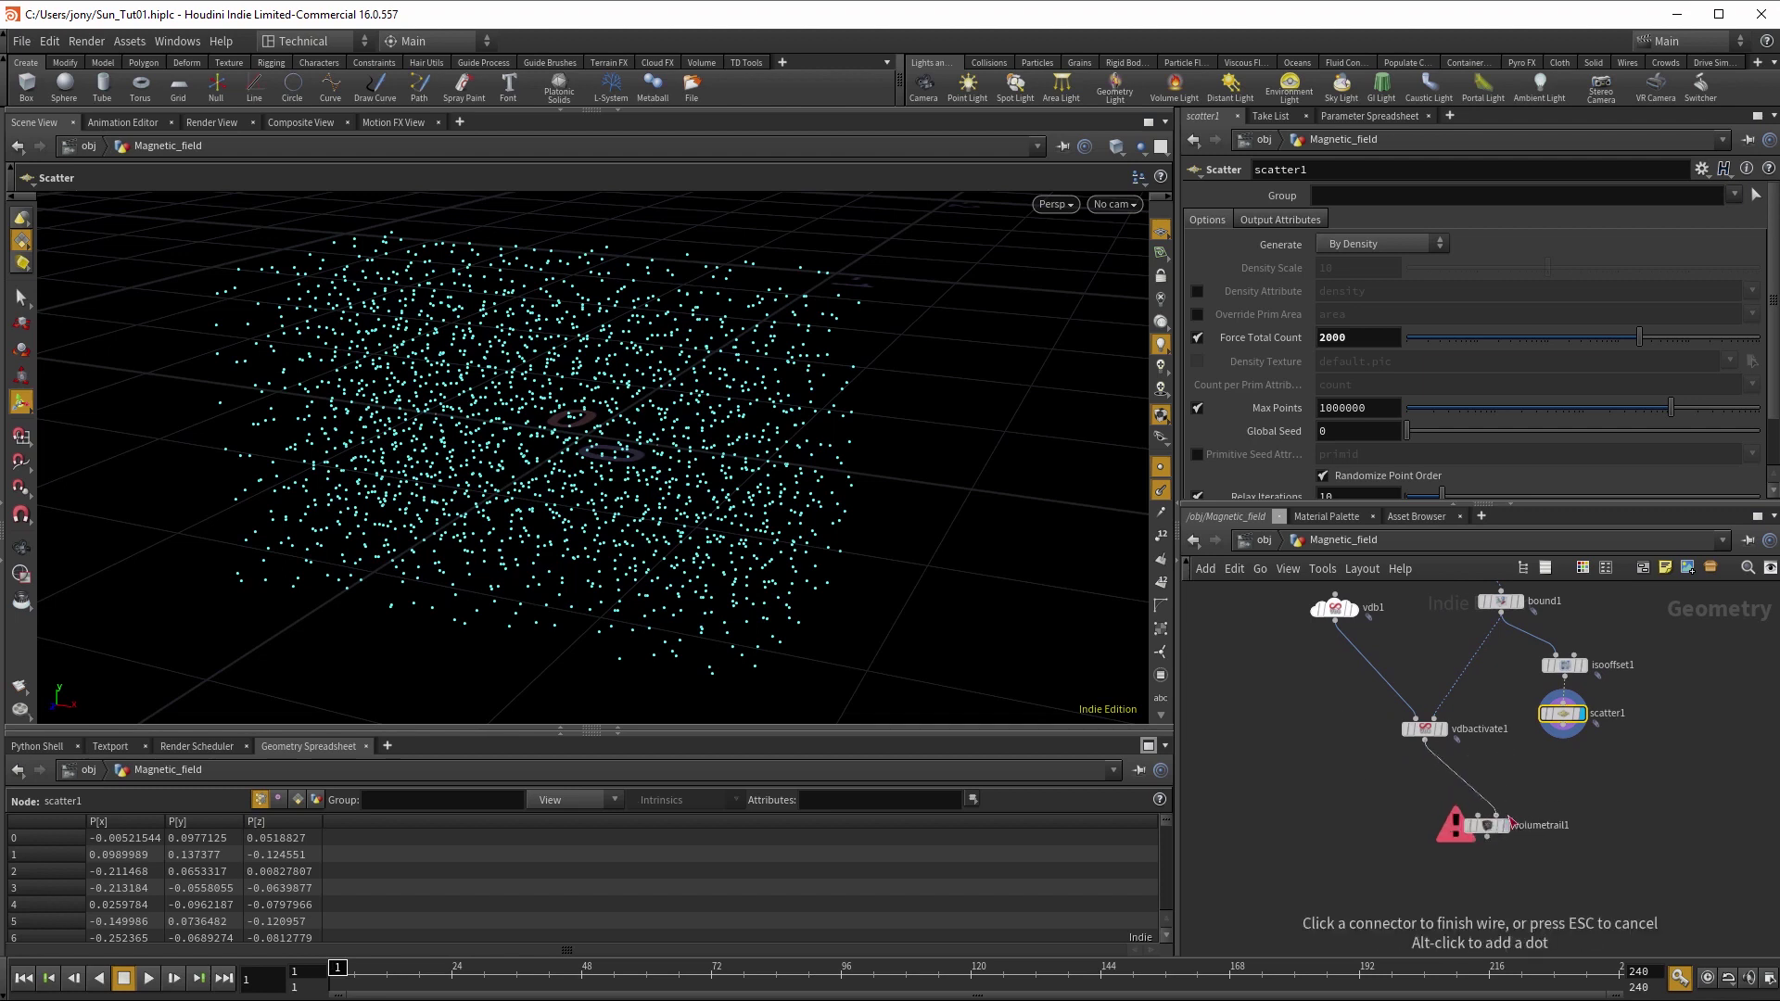
pyautogui.click(1504, 820)
pyautogui.click(1565, 734)
pyautogui.click(1469, 819)
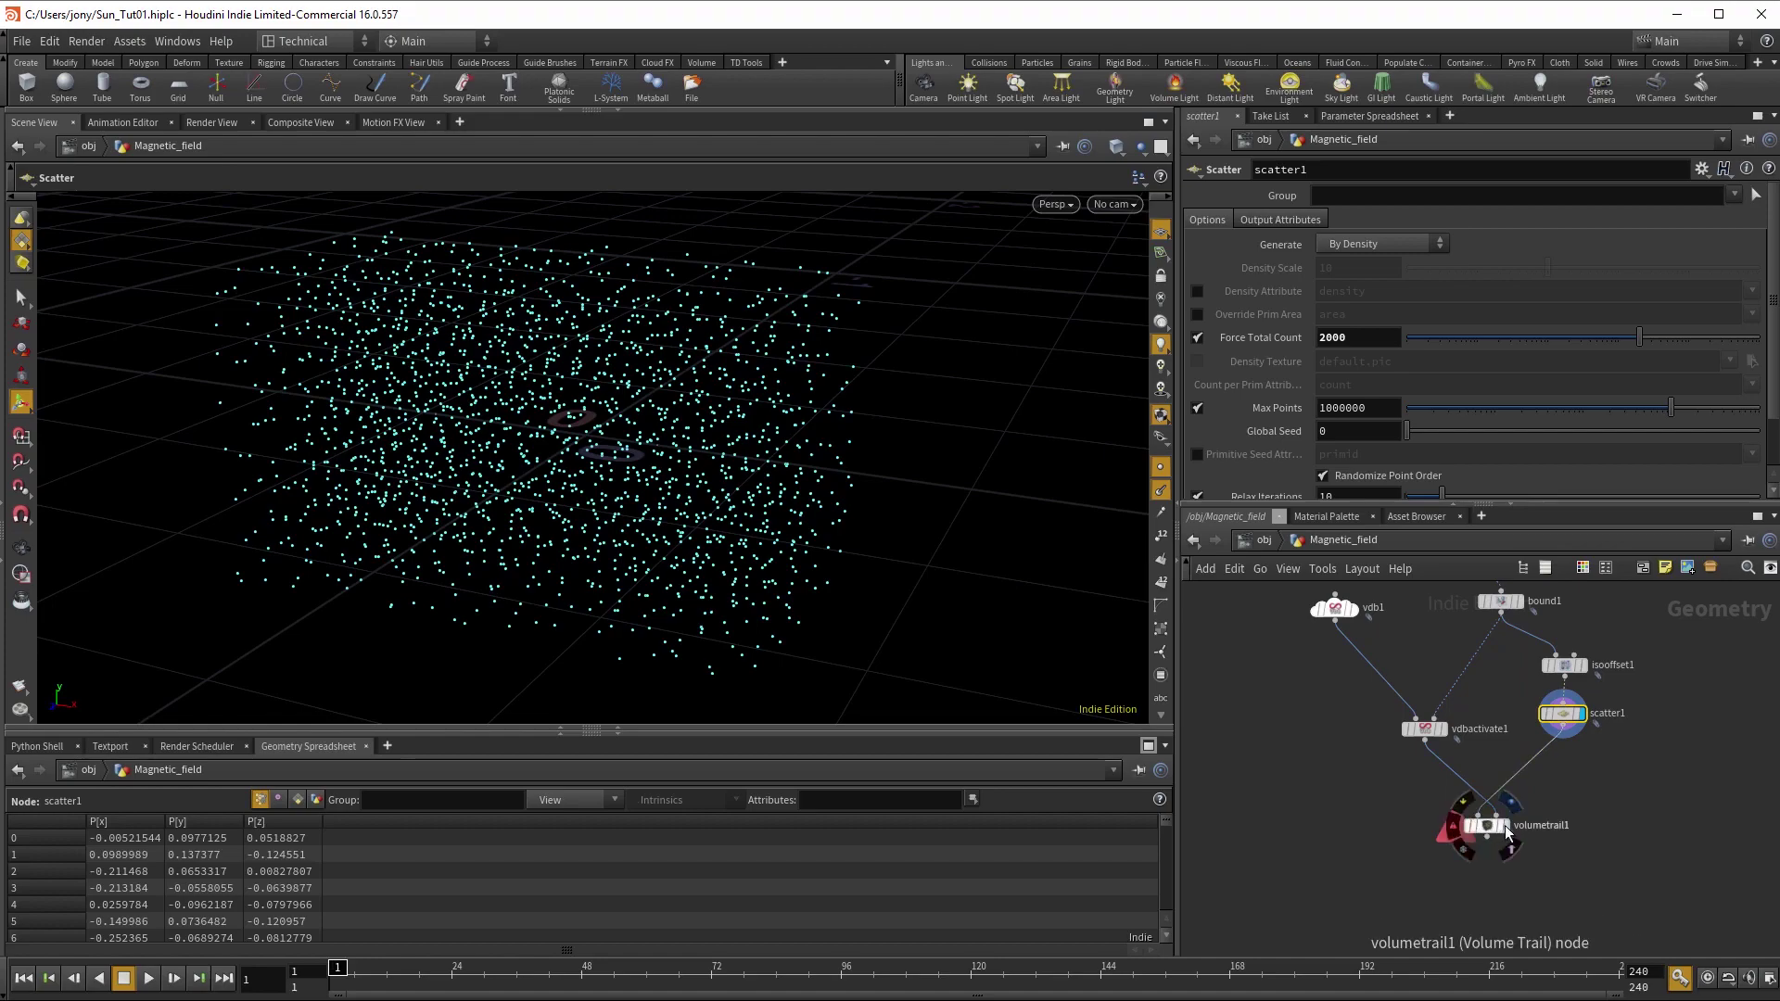
# - Display the Volume Trail node and turn off point display in the viewport
pyautogui.click(1504, 825)
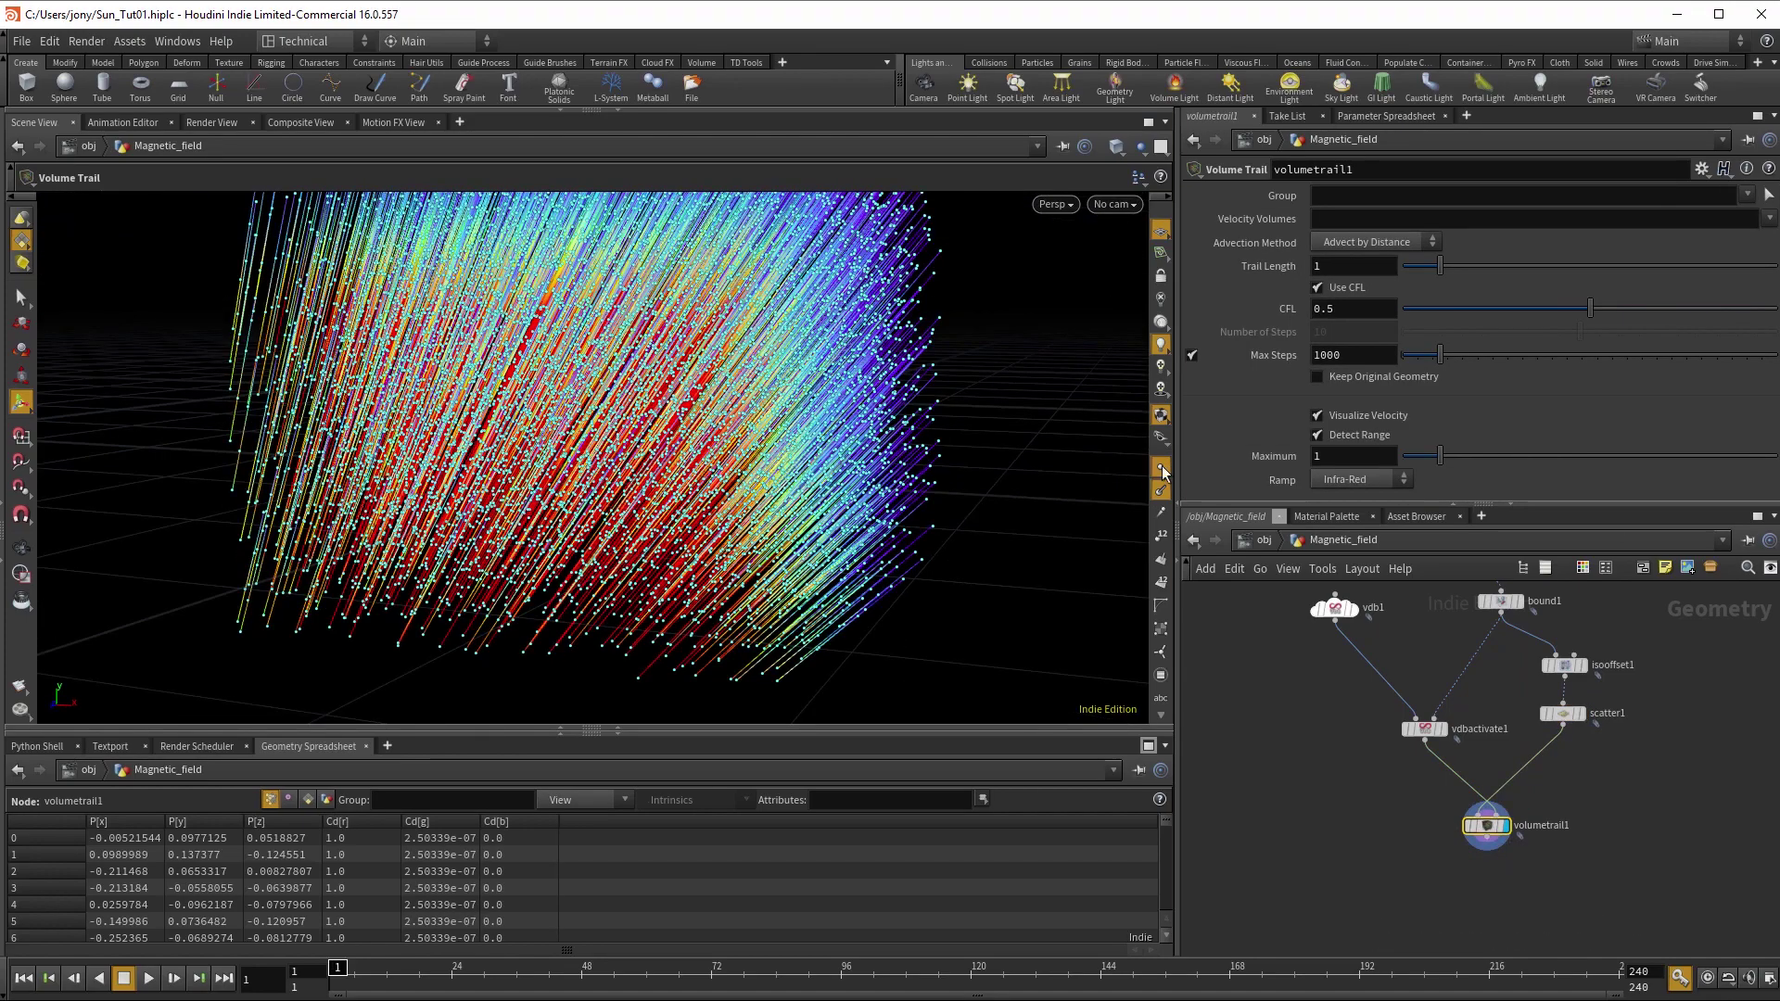
pyautogui.click(1160, 467)
pyautogui.keyDown('alt'); pyautogui.moveTo(882, 501); pyautogui.dragTo(914, 532); pyautogui.keyUp('alt')
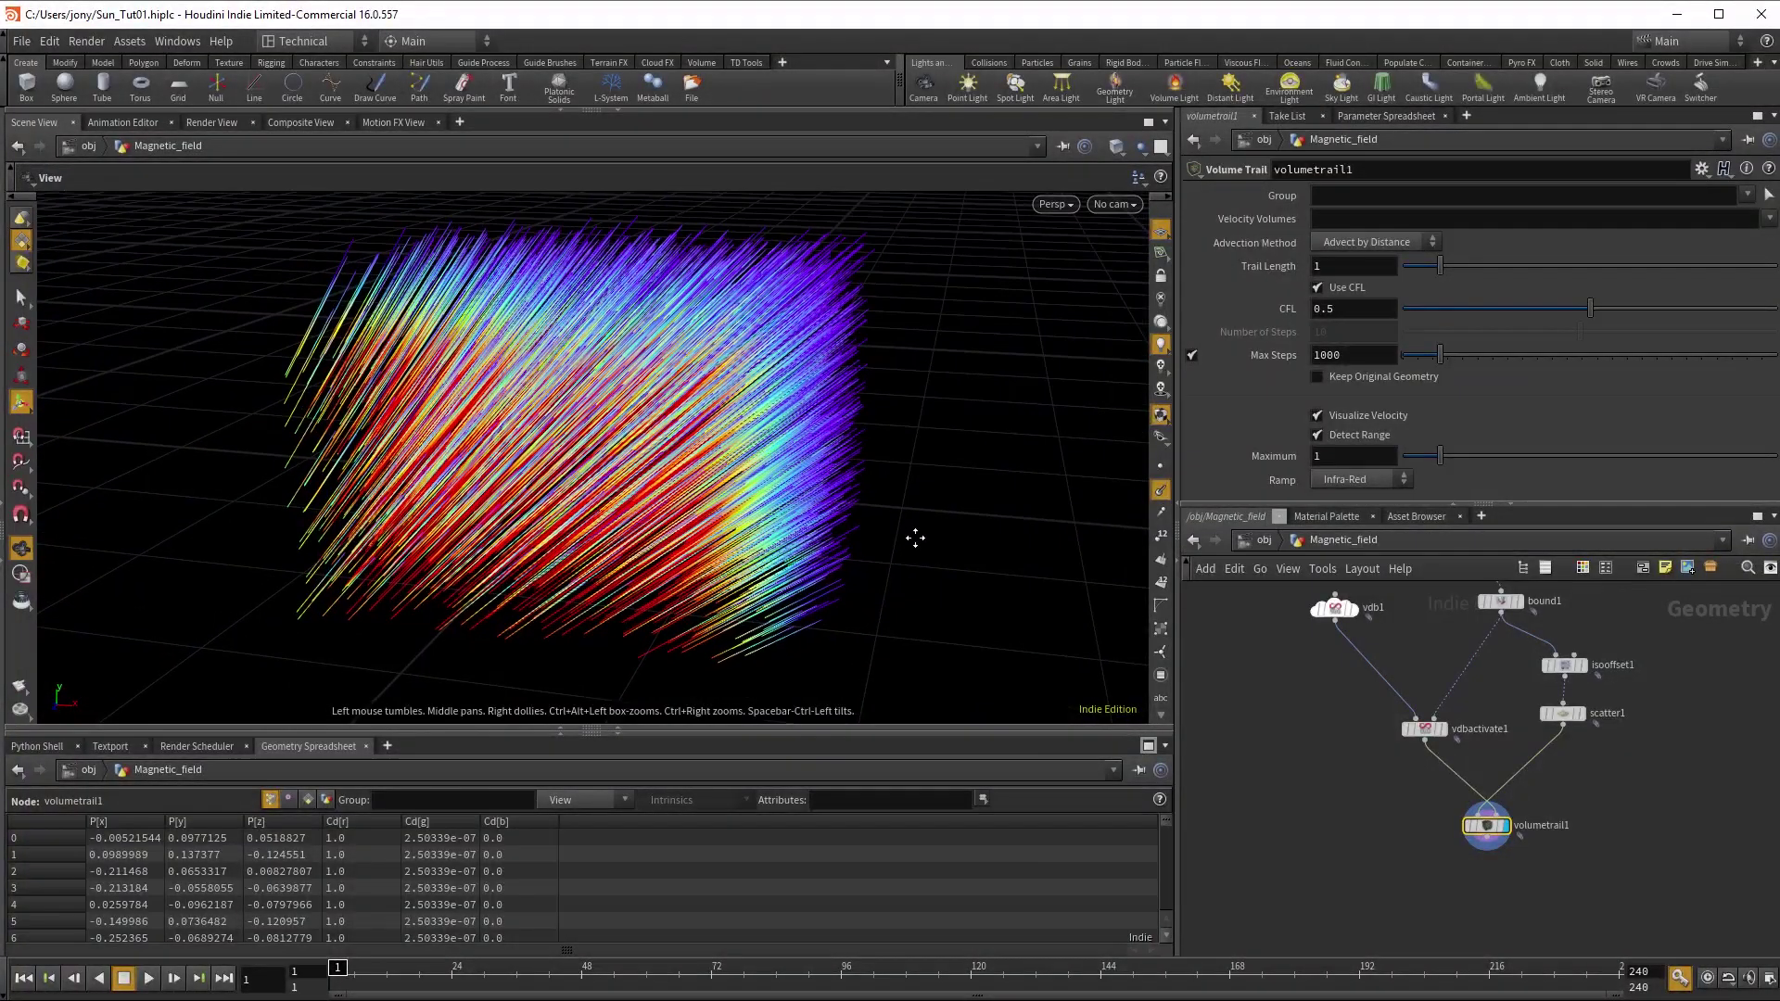
pyautogui.press('Return')
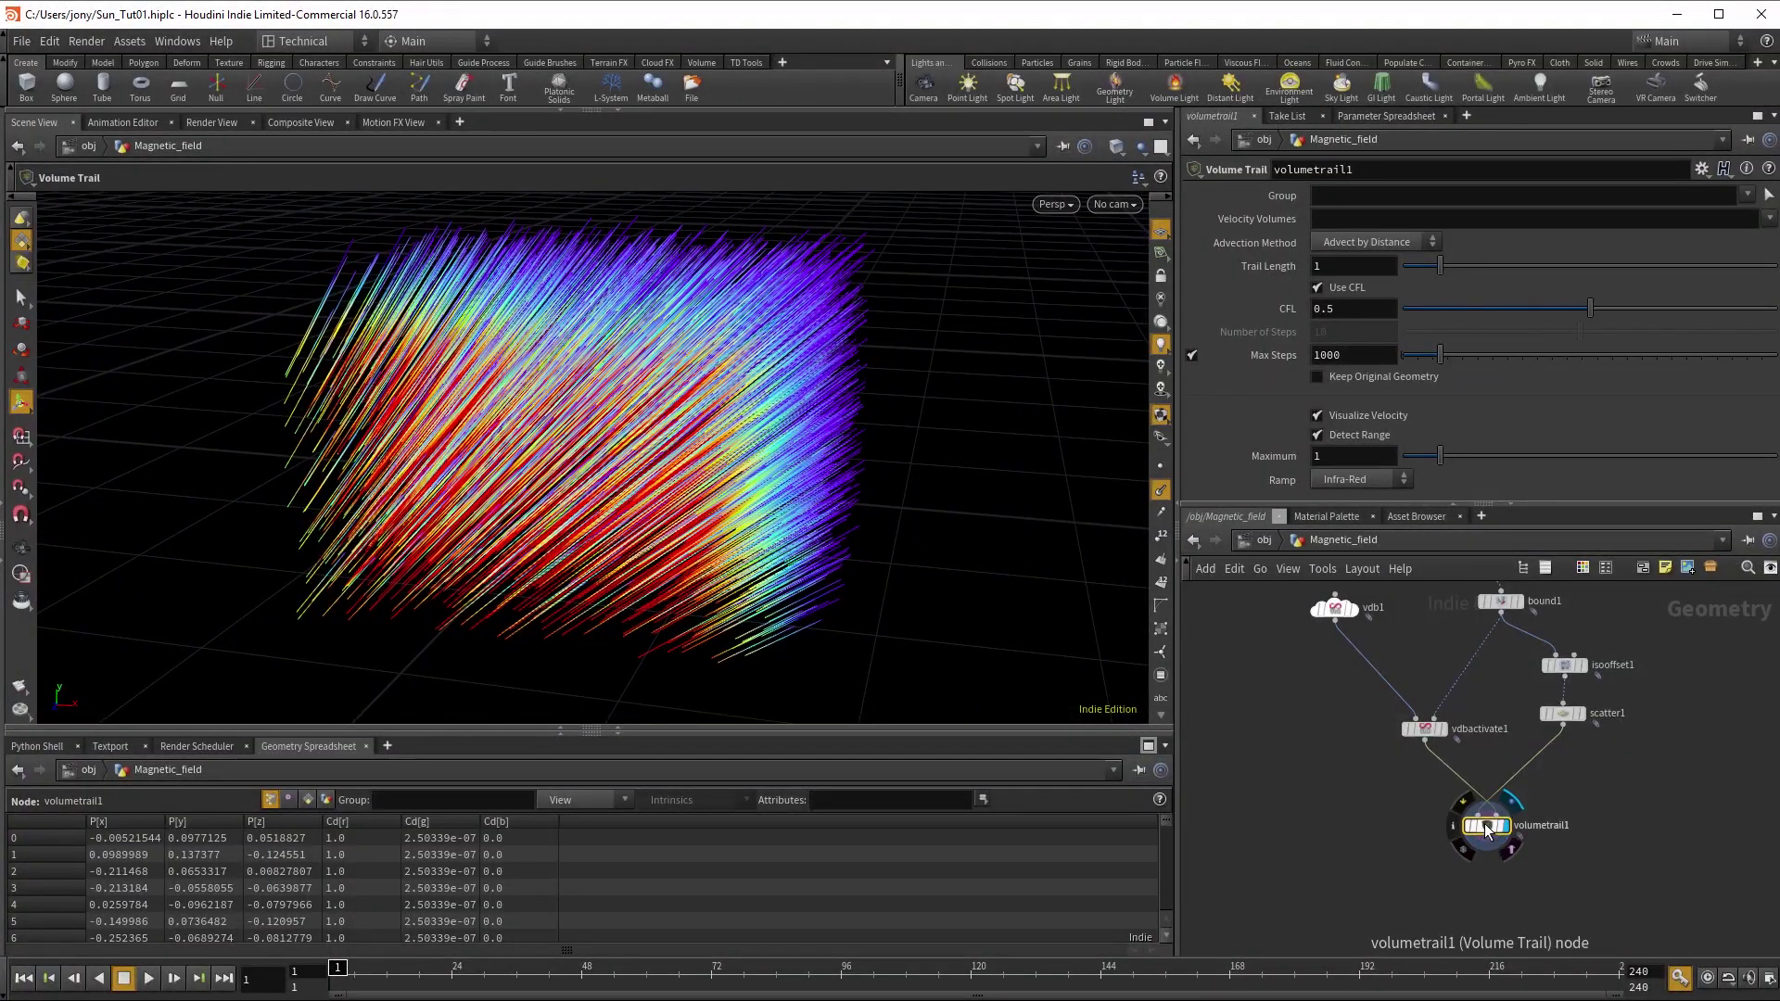
# - Shift Volume Trail slightly lower and insert a Volume Wrangle node between VDB Activate and Volume Trail
pyautogui.moveTo(1487, 825); pyautogui.dragTo(1486, 840)
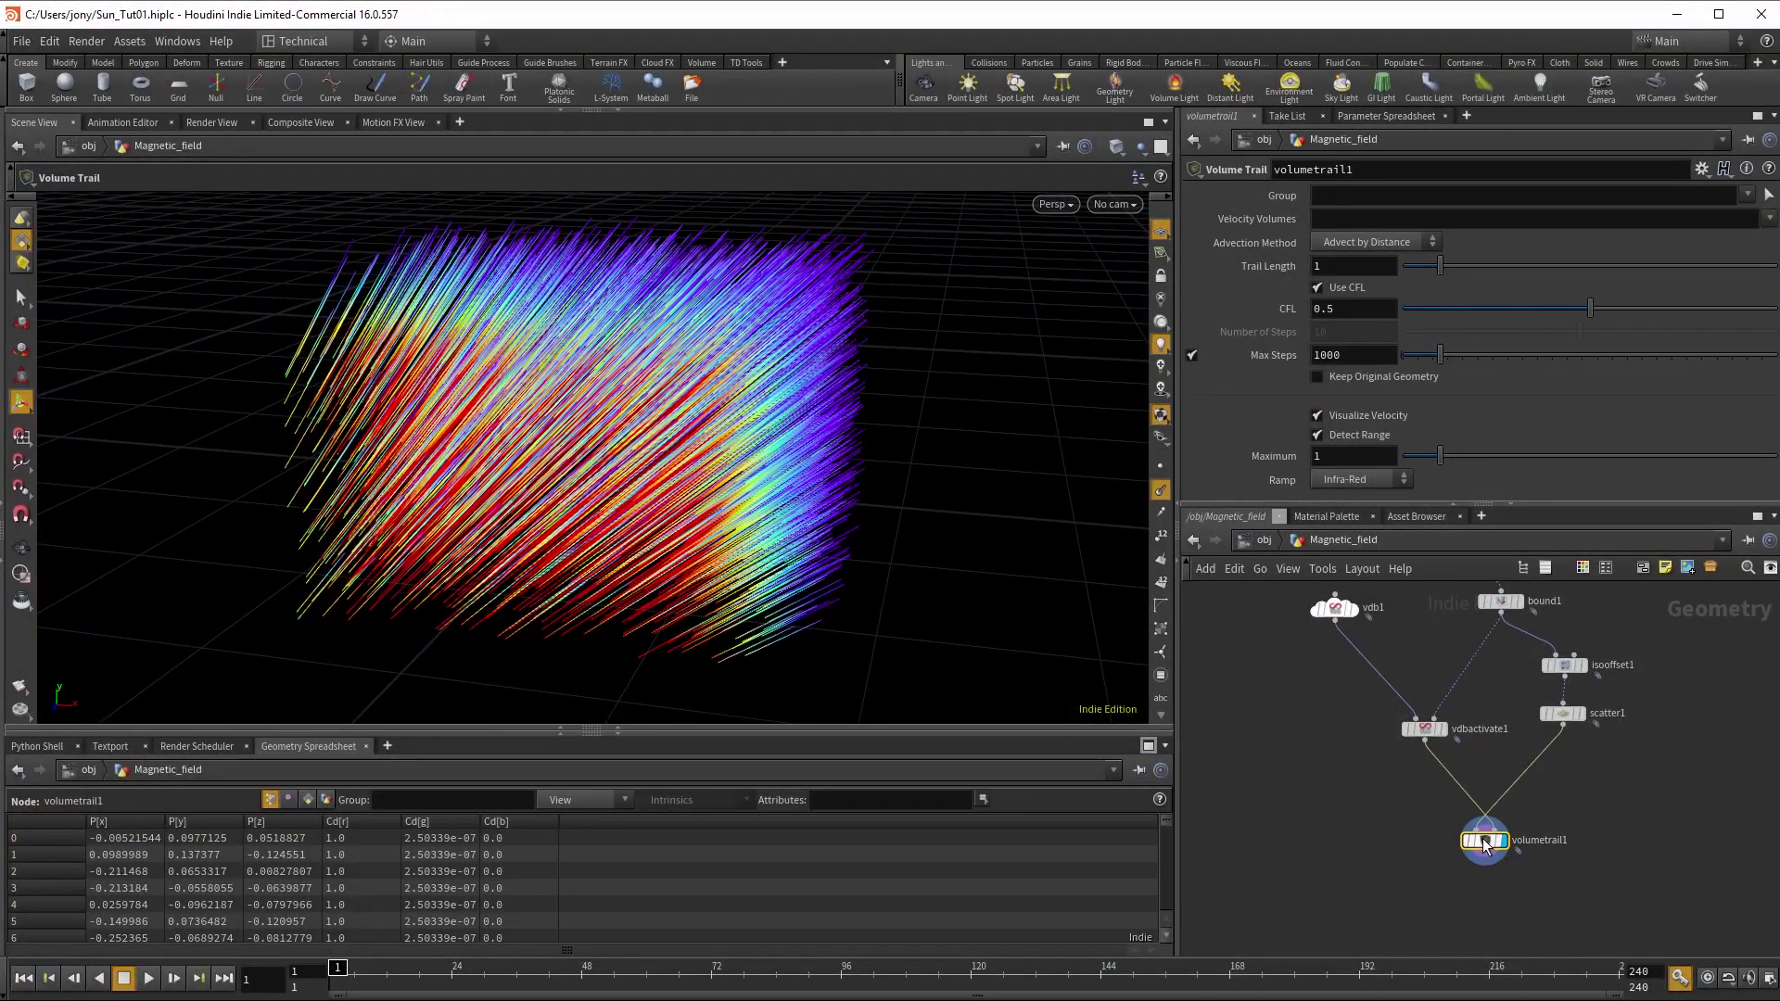
pyautogui.click(1488, 770)
pyautogui.press('Tab')
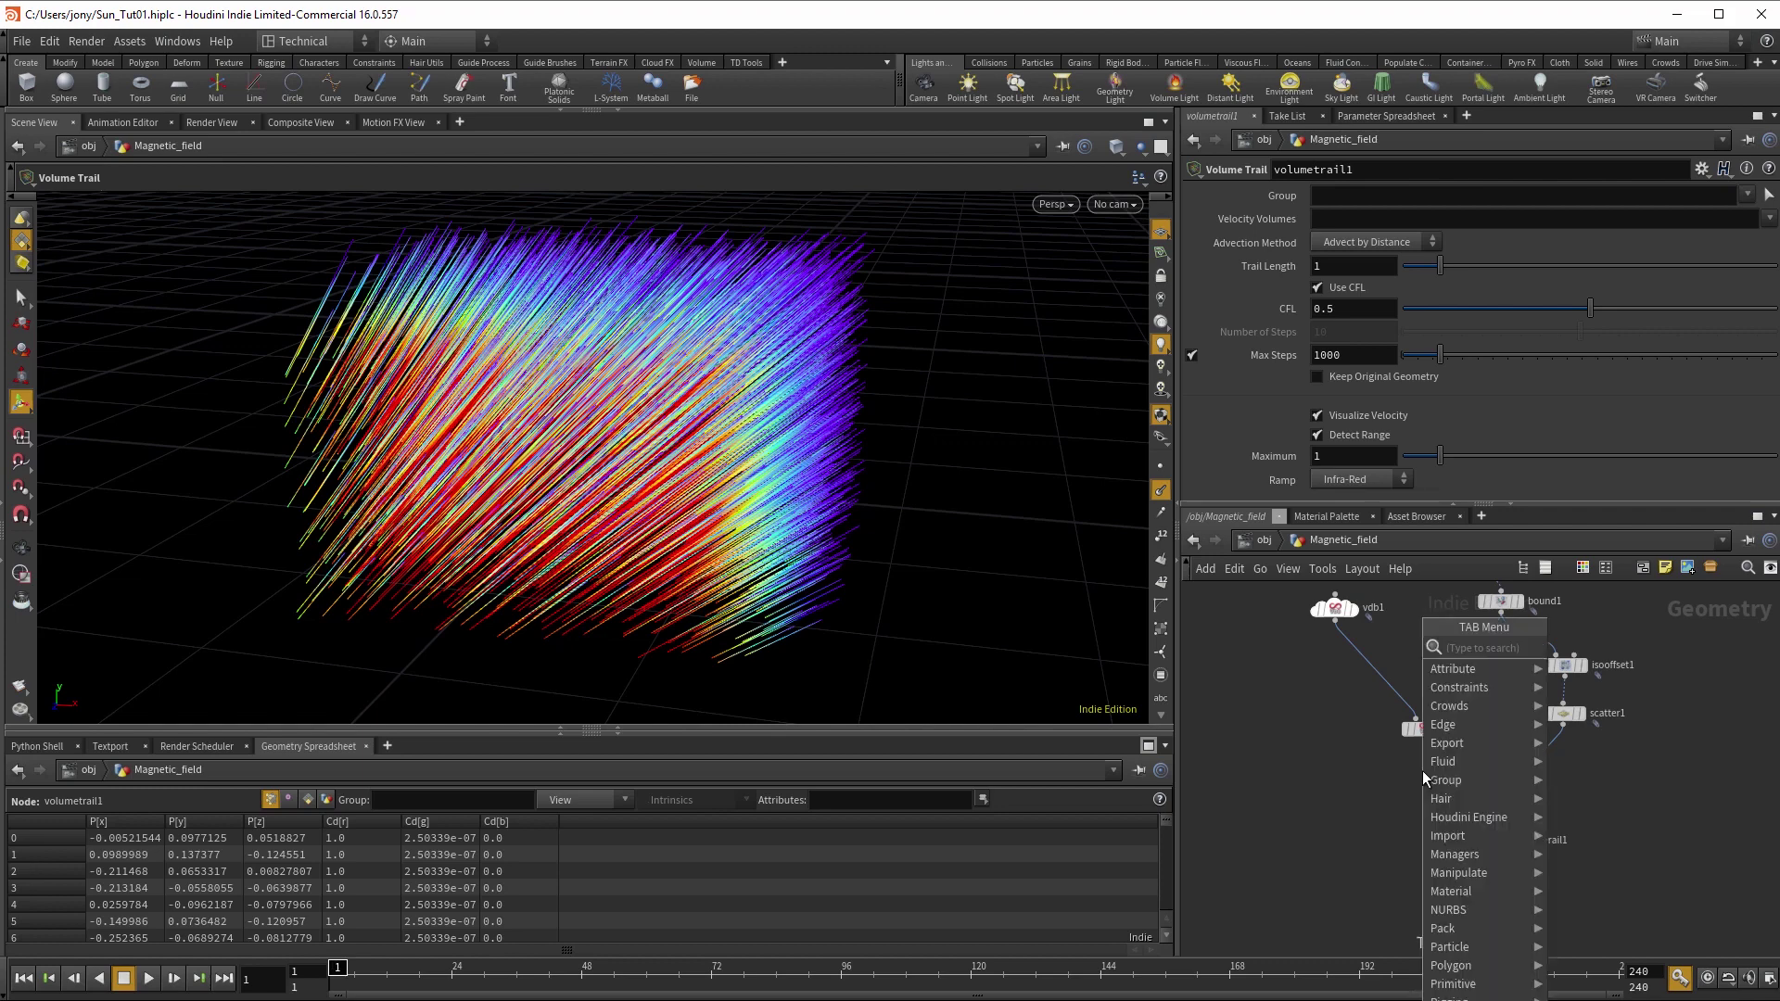
pyautogui.write('volwr')
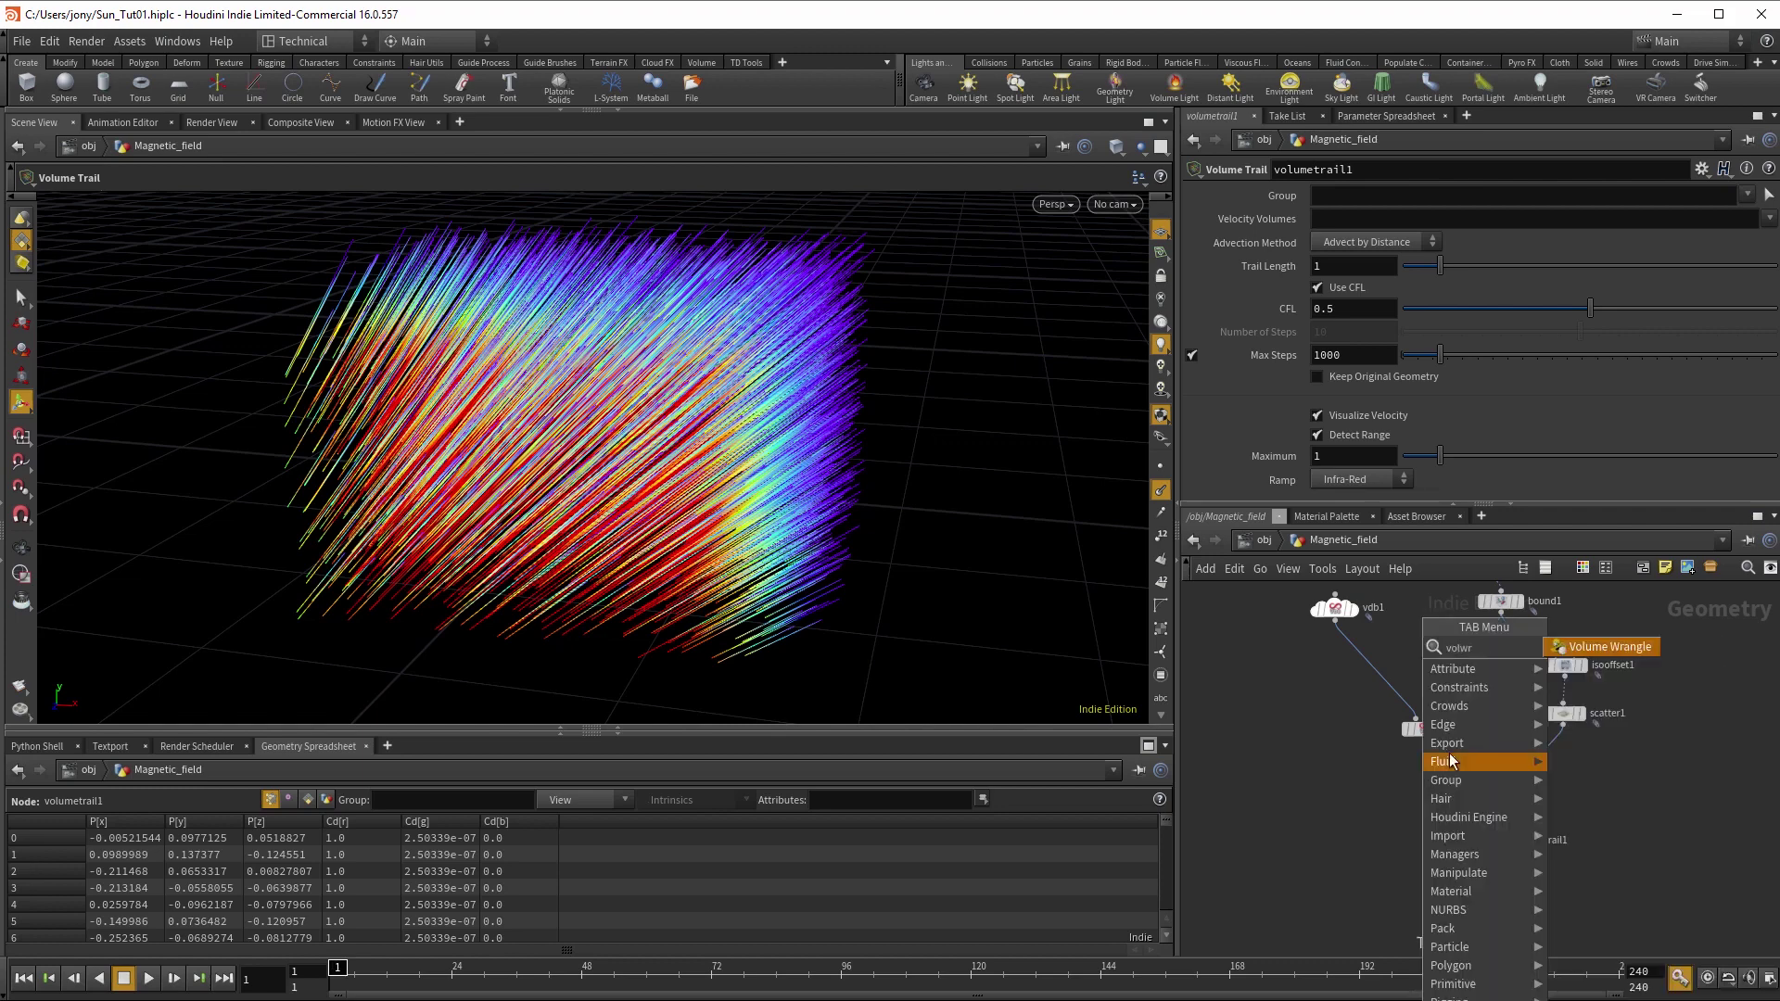
pyautogui.click(1608, 646)
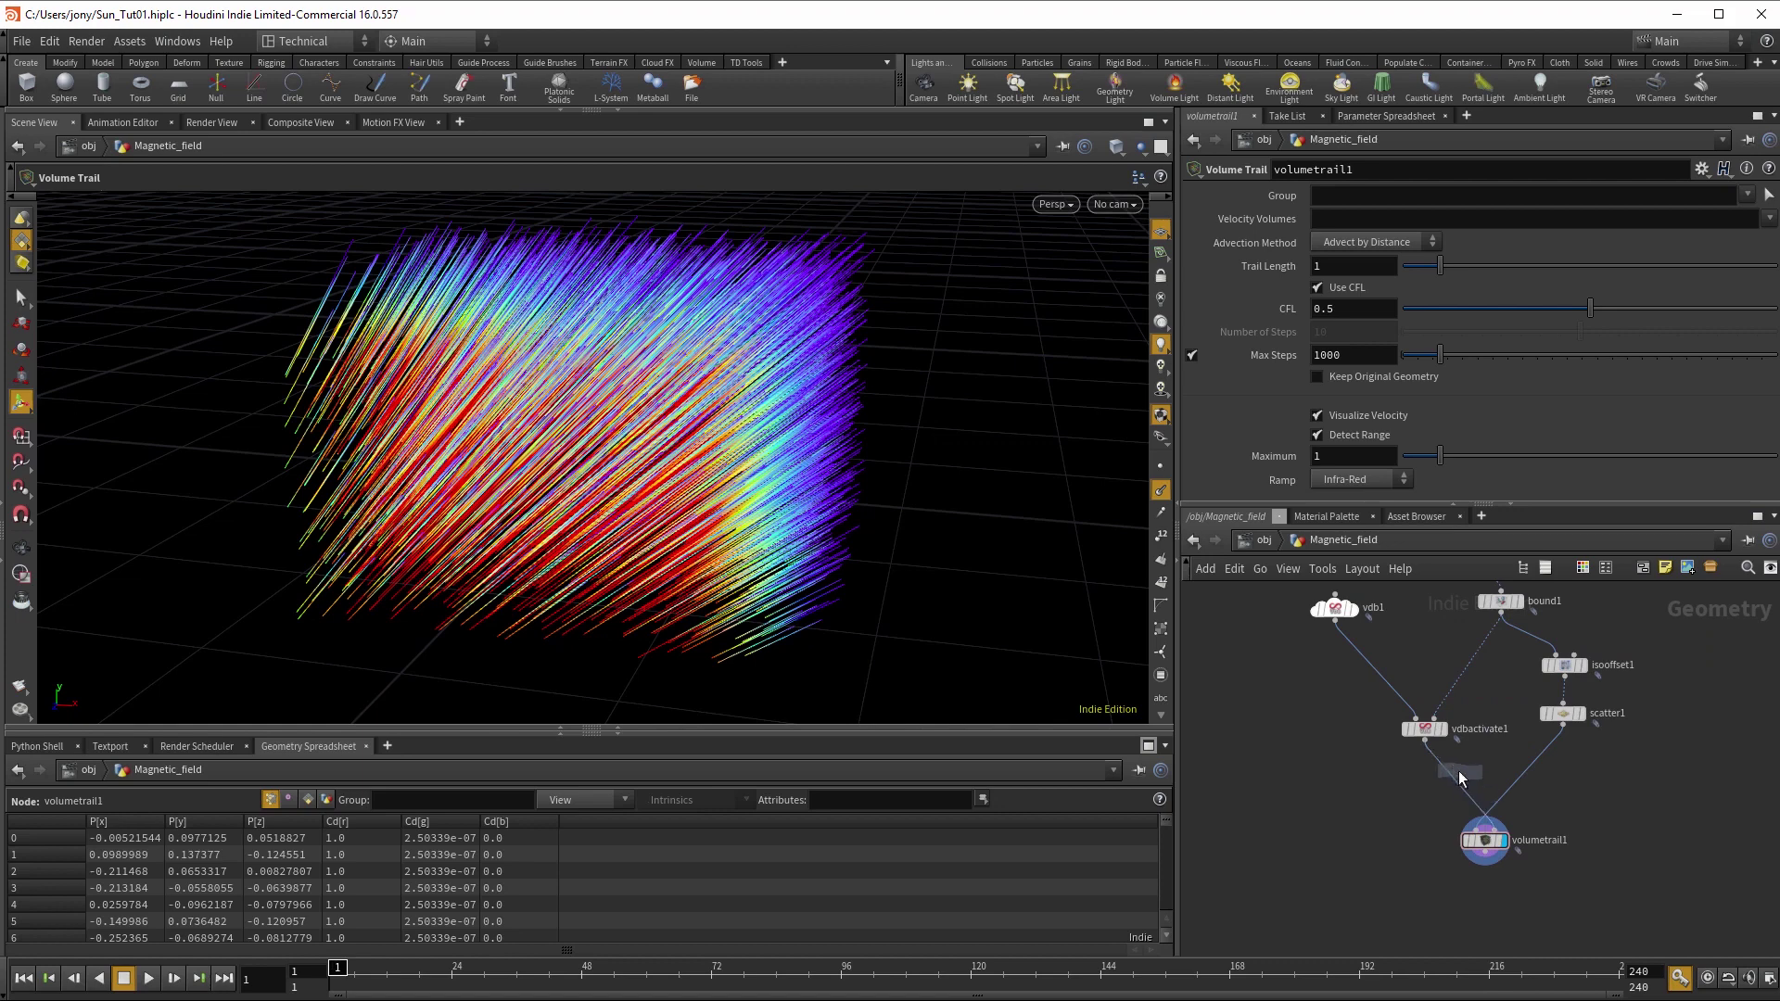
pyautogui.click(1461, 779)
pyautogui.click(1477, 771)
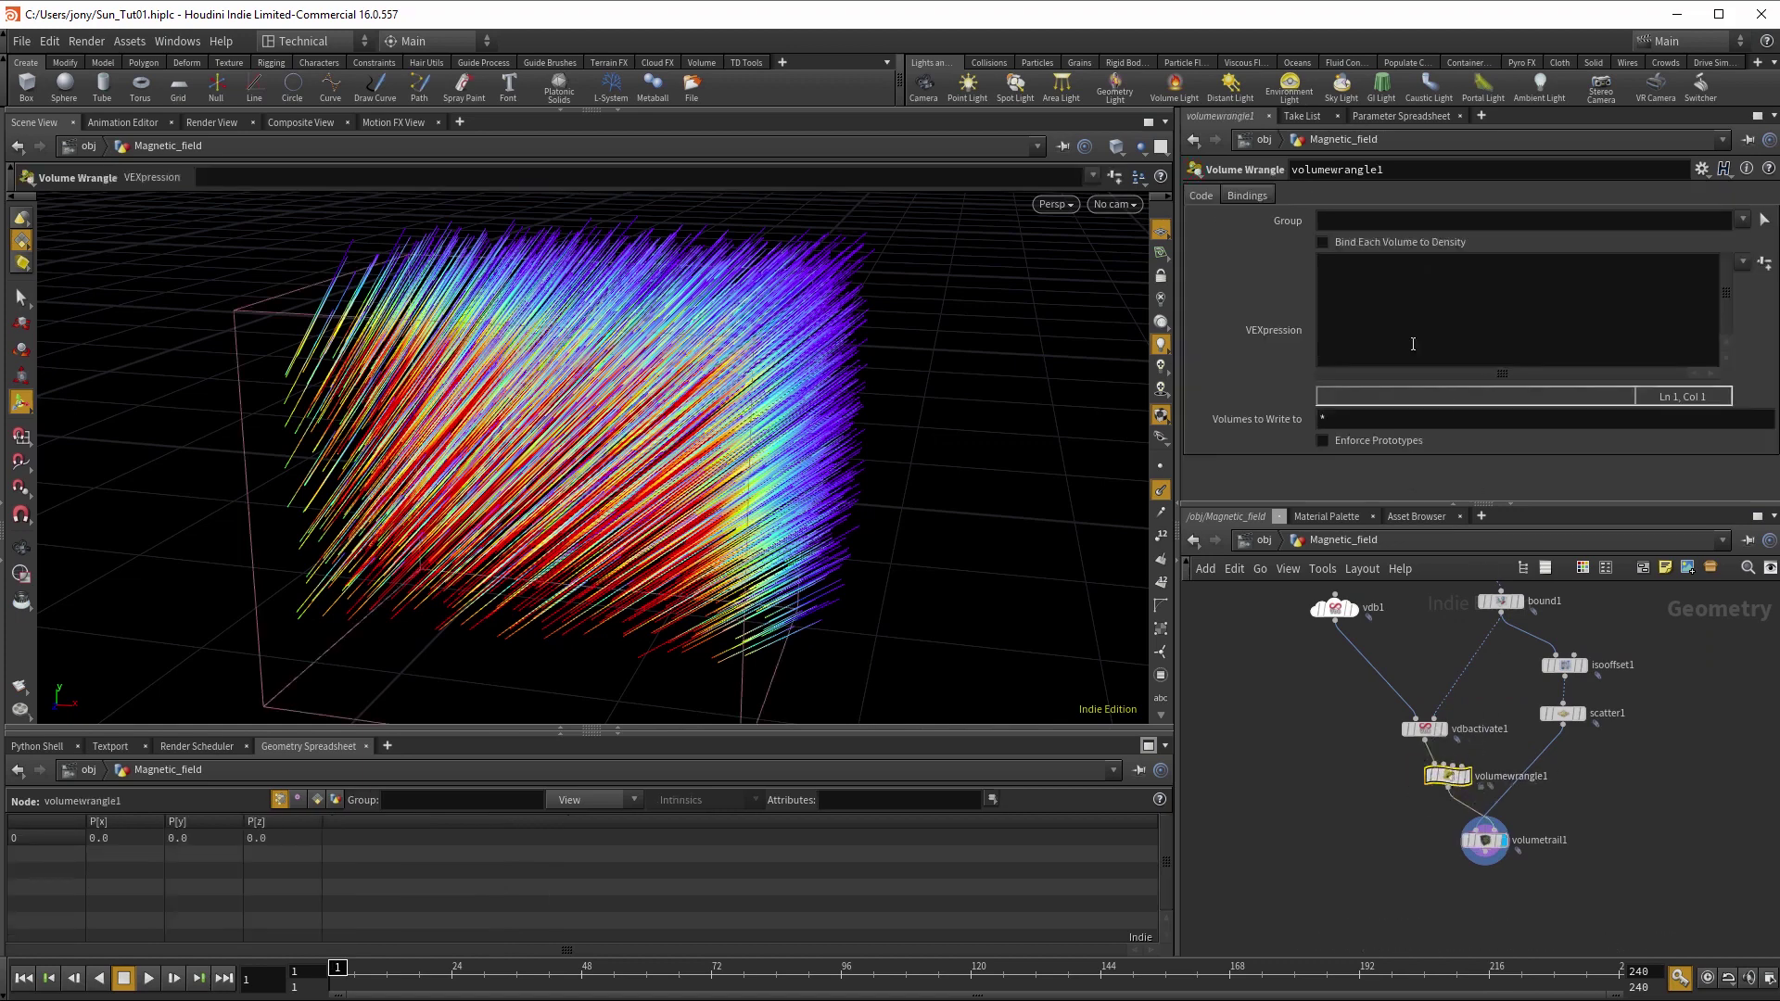
# - Write the Volume Wrangle expression v@magneticfield = set(1.0,0.0,0.0);
pyautogui.click(1365, 266)
pyautogui.write('v')
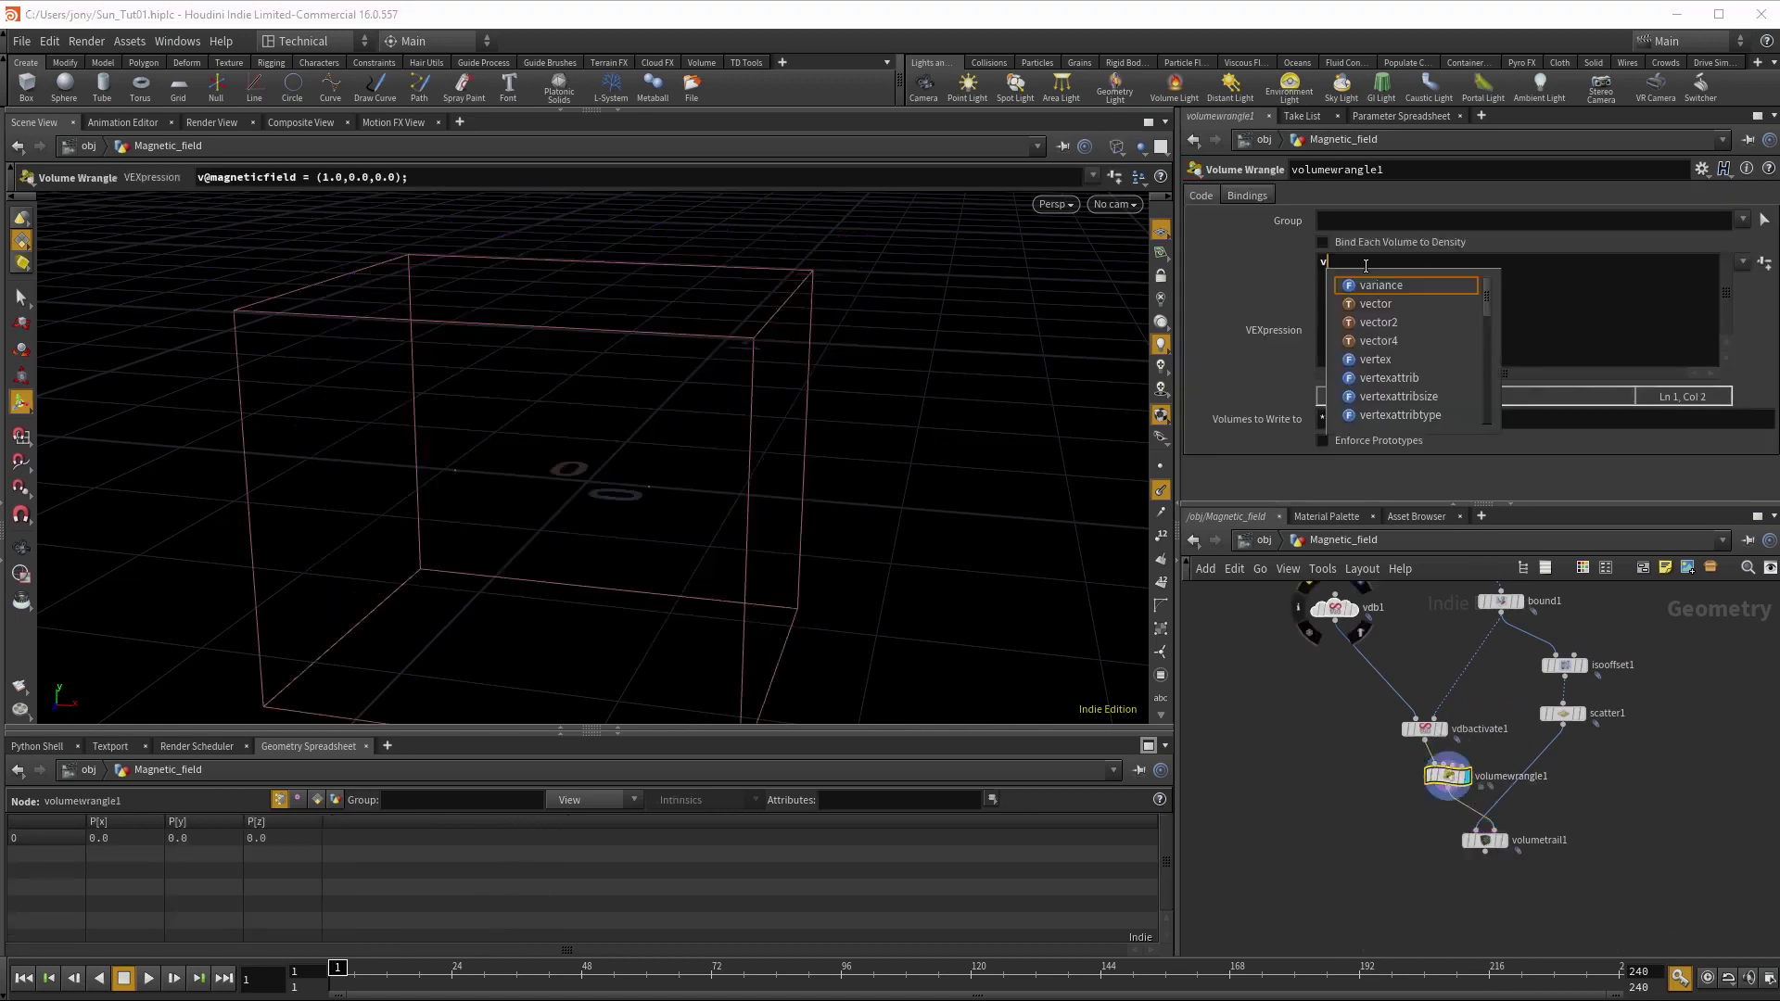
pyautogui.write('@magneticfield =')
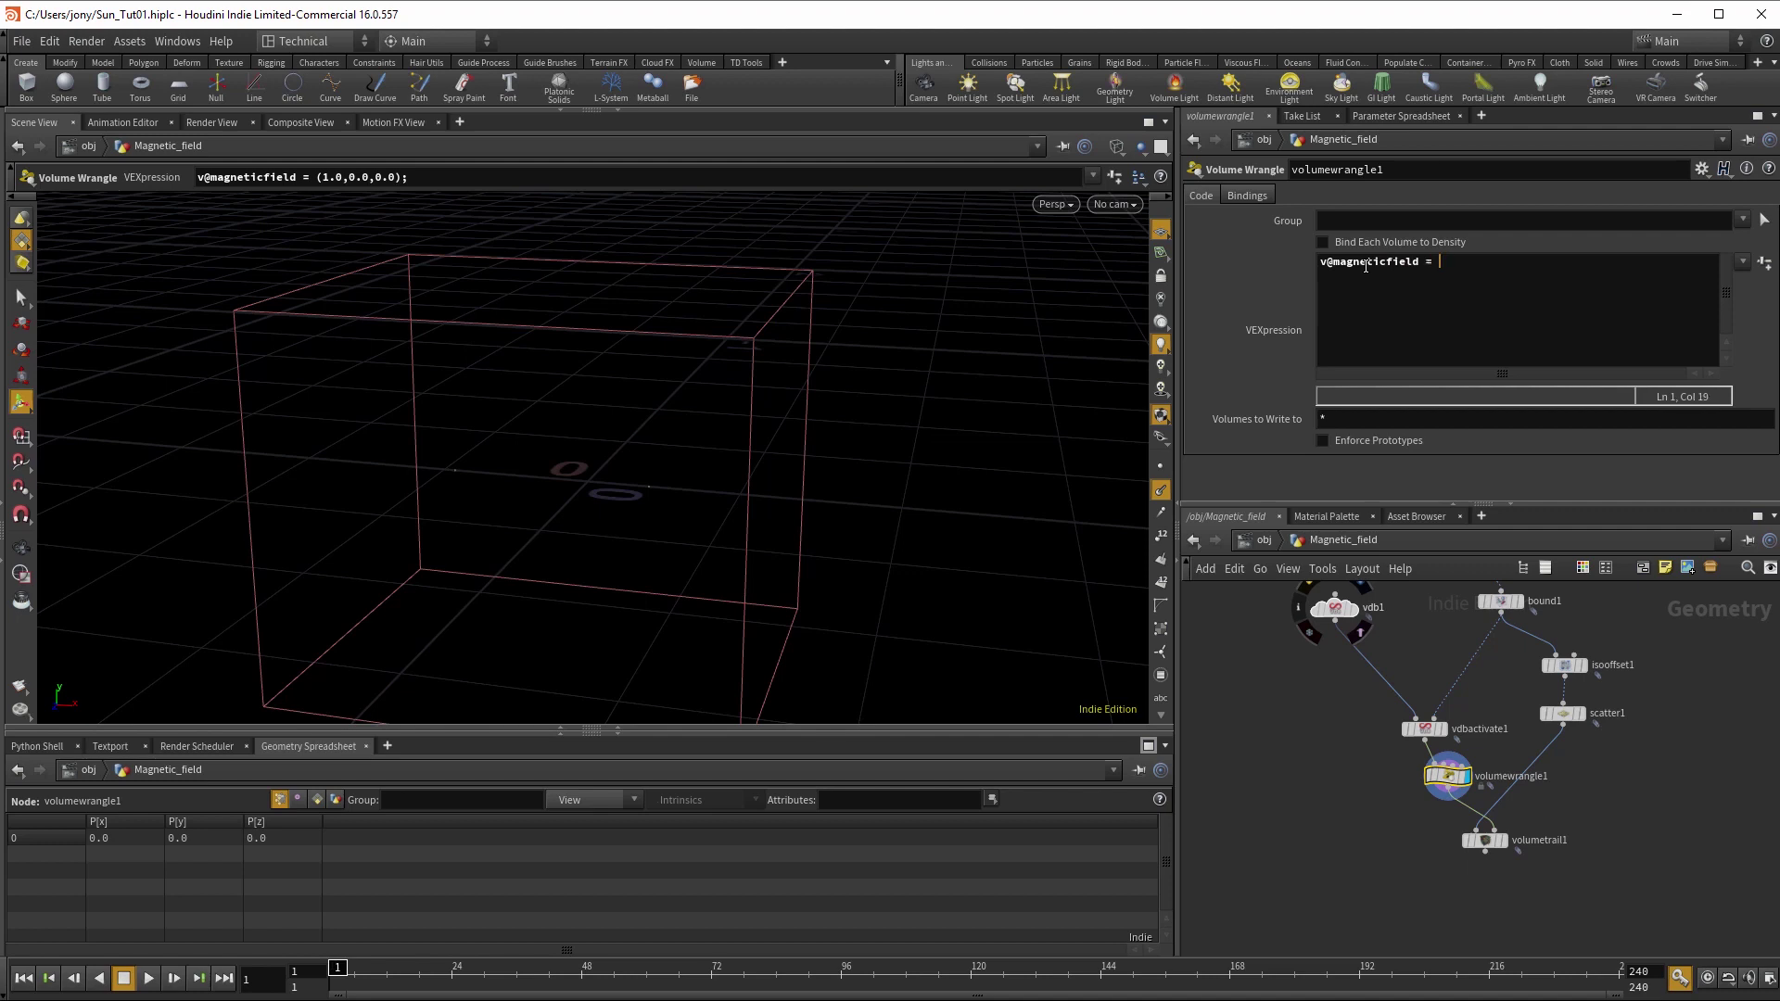
pyautogui.write('set()')
pyautogui.press('BackSpace')
pyautogui.press('BackSpace')
pyautogui.write('0,')
# - Display the Volume Trail node again, reselect the Volume Wrangle and inspect the trails around the bounding box
pyautogui.click(1501, 840)
pyautogui.click(1447, 777)
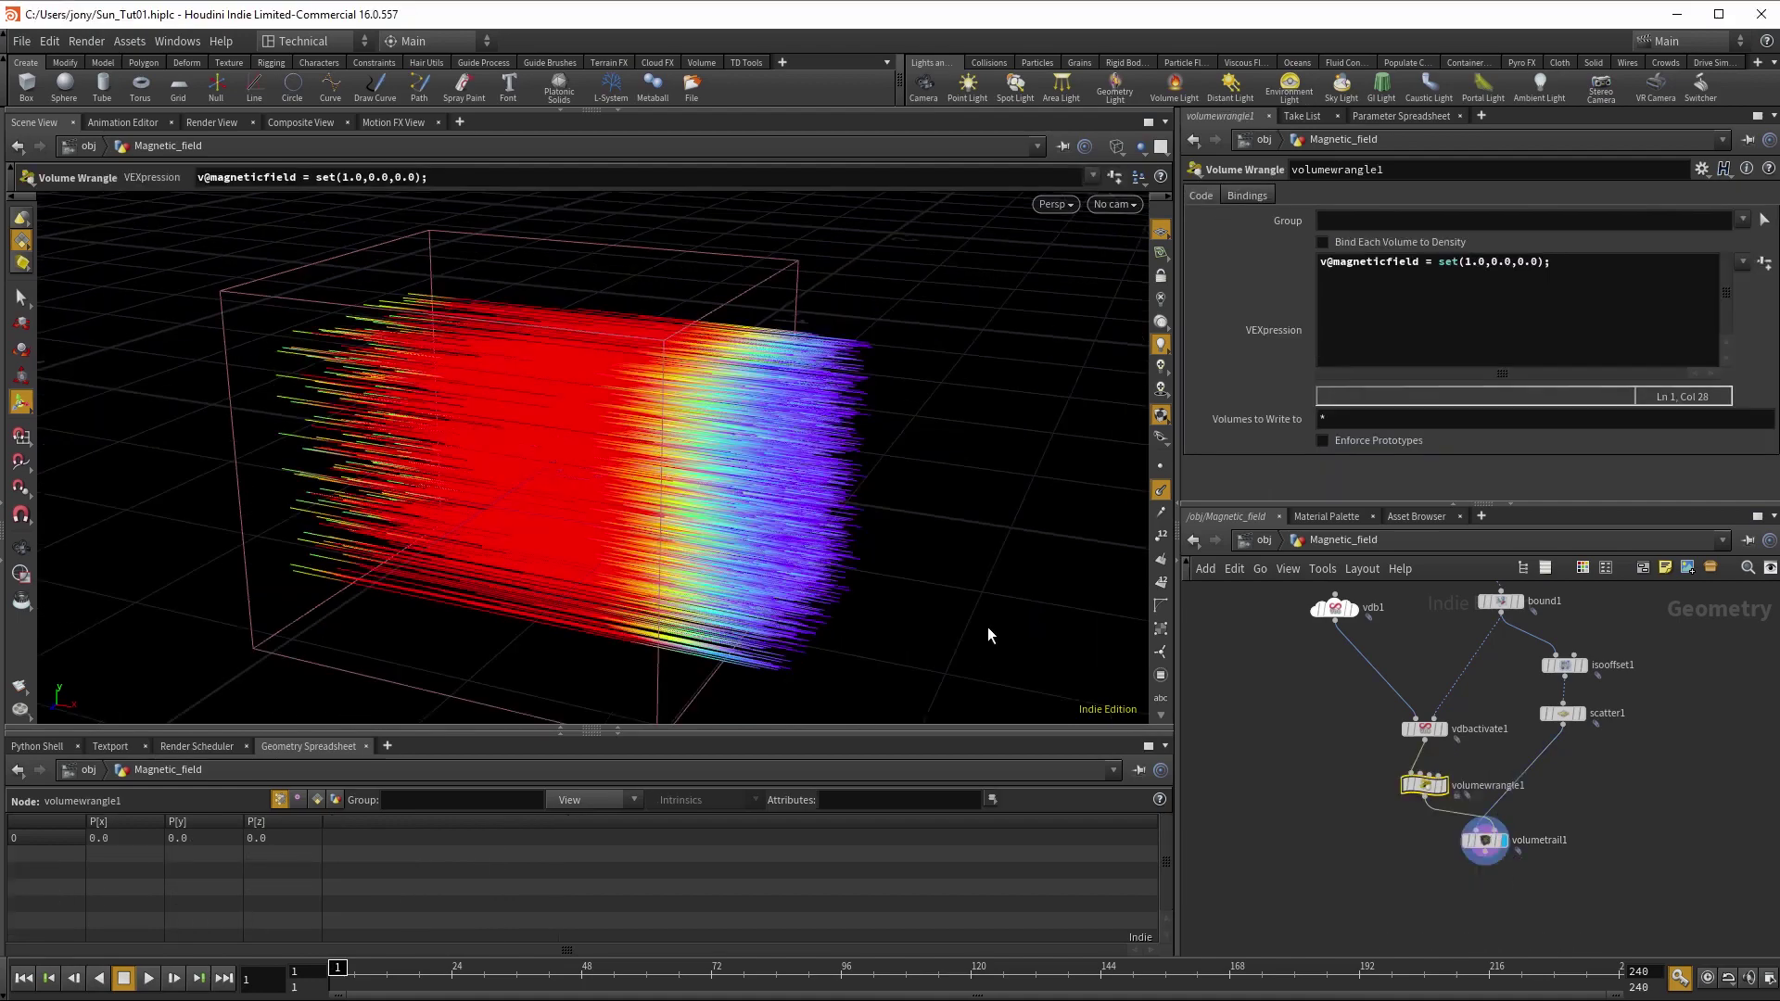
pyautogui.press('Escape')
pyautogui.moveTo(989, 615)
pyautogui.mouseDown()
pyautogui.moveTo(950, 592)
pyautogui.moveTo(977, 596)
pyautogui.moveTo(962, 624)
pyautogui.moveTo(1011, 610)
pyautogui.moveTo(938, 611)
pyautogui.moveTo(973, 634)
pyautogui.moveTo(950, 603)
pyautogui.moveTo(915, 621)
pyautogui.moveTo(965, 632)
pyautogui.mouseUp()
pyautogui.press('Escape')
pyautogui.press('Escape')
pyautogui.moveTo(961, 568); pyautogui.dragTo(978, 679)
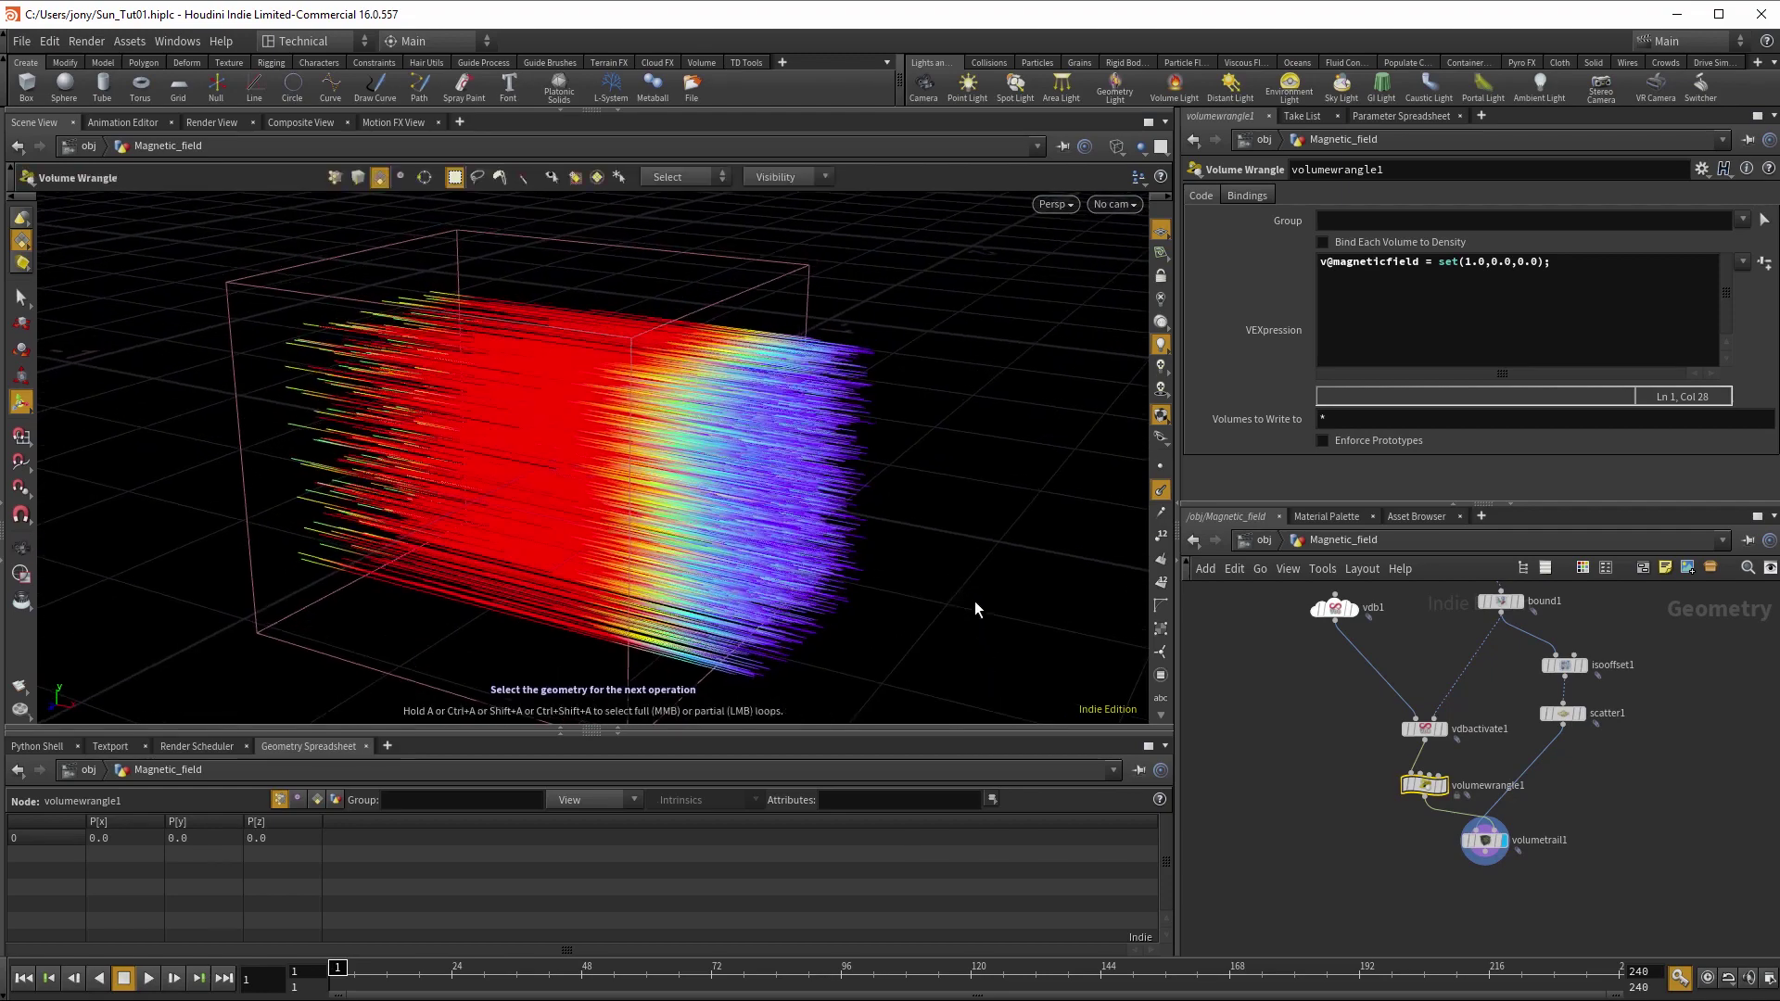
pyautogui.moveTo(973, 608); pyautogui.dragTo(1021, 615)
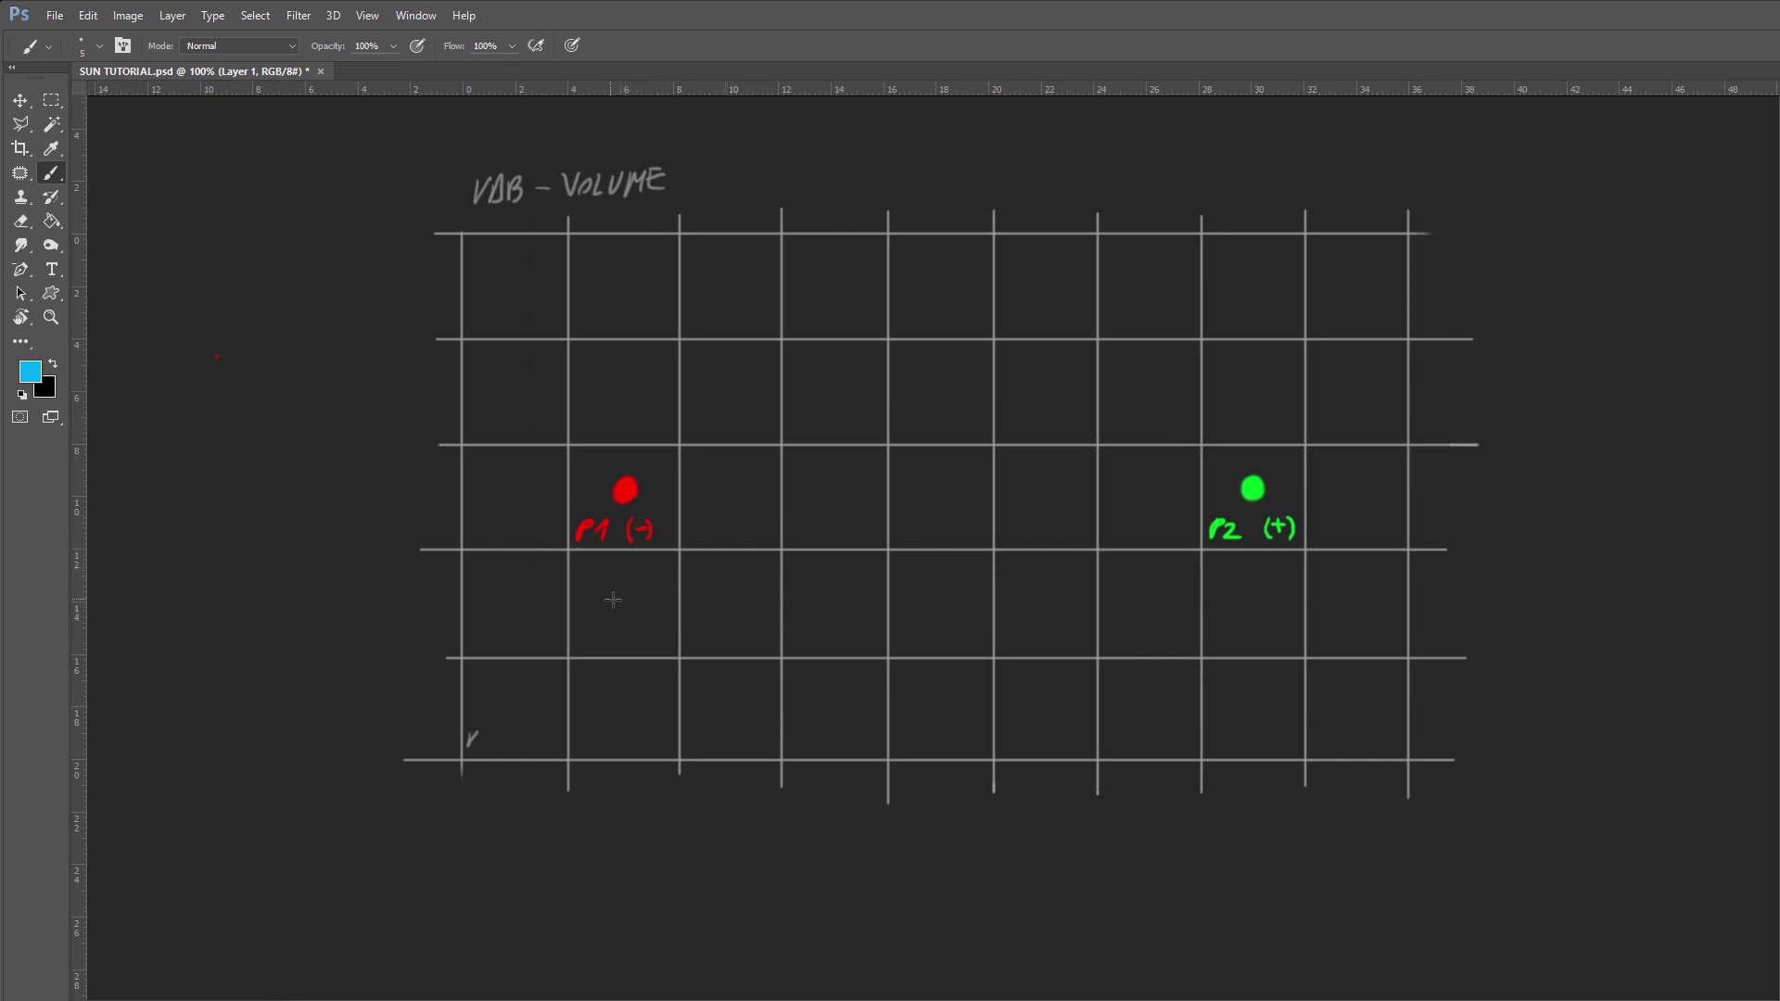
# - Switch to Photoshop and draw blue direction arrows in the grid cells below P1 and P2
pyautogui.moveTo(589, 570); pyautogui.dragTo(632, 624)
pyautogui.moveTo(586, 694); pyautogui.dragTo(647, 720)
pyautogui.moveTo(630, 700)
pyautogui.mouseDown()
pyautogui.moveTo(638, 730)
pyautogui.moveTo(765, 731)
pyautogui.mouseUp()
pyautogui.moveTo(1005, 714)
pyautogui.mouseDown()
pyautogui.moveTo(1166, 691)
pyautogui.moveTo(1166, 712)
pyautogui.mouseUp()
pyautogui.moveTo(1123, 633)
pyautogui.mouseDown()
pyautogui.moveTo(1177, 584)
pyautogui.moveTo(1176, 607)
pyautogui.moveTo(1275, 573)
pyautogui.moveTo(1278, 598)
pyautogui.mouseUp()
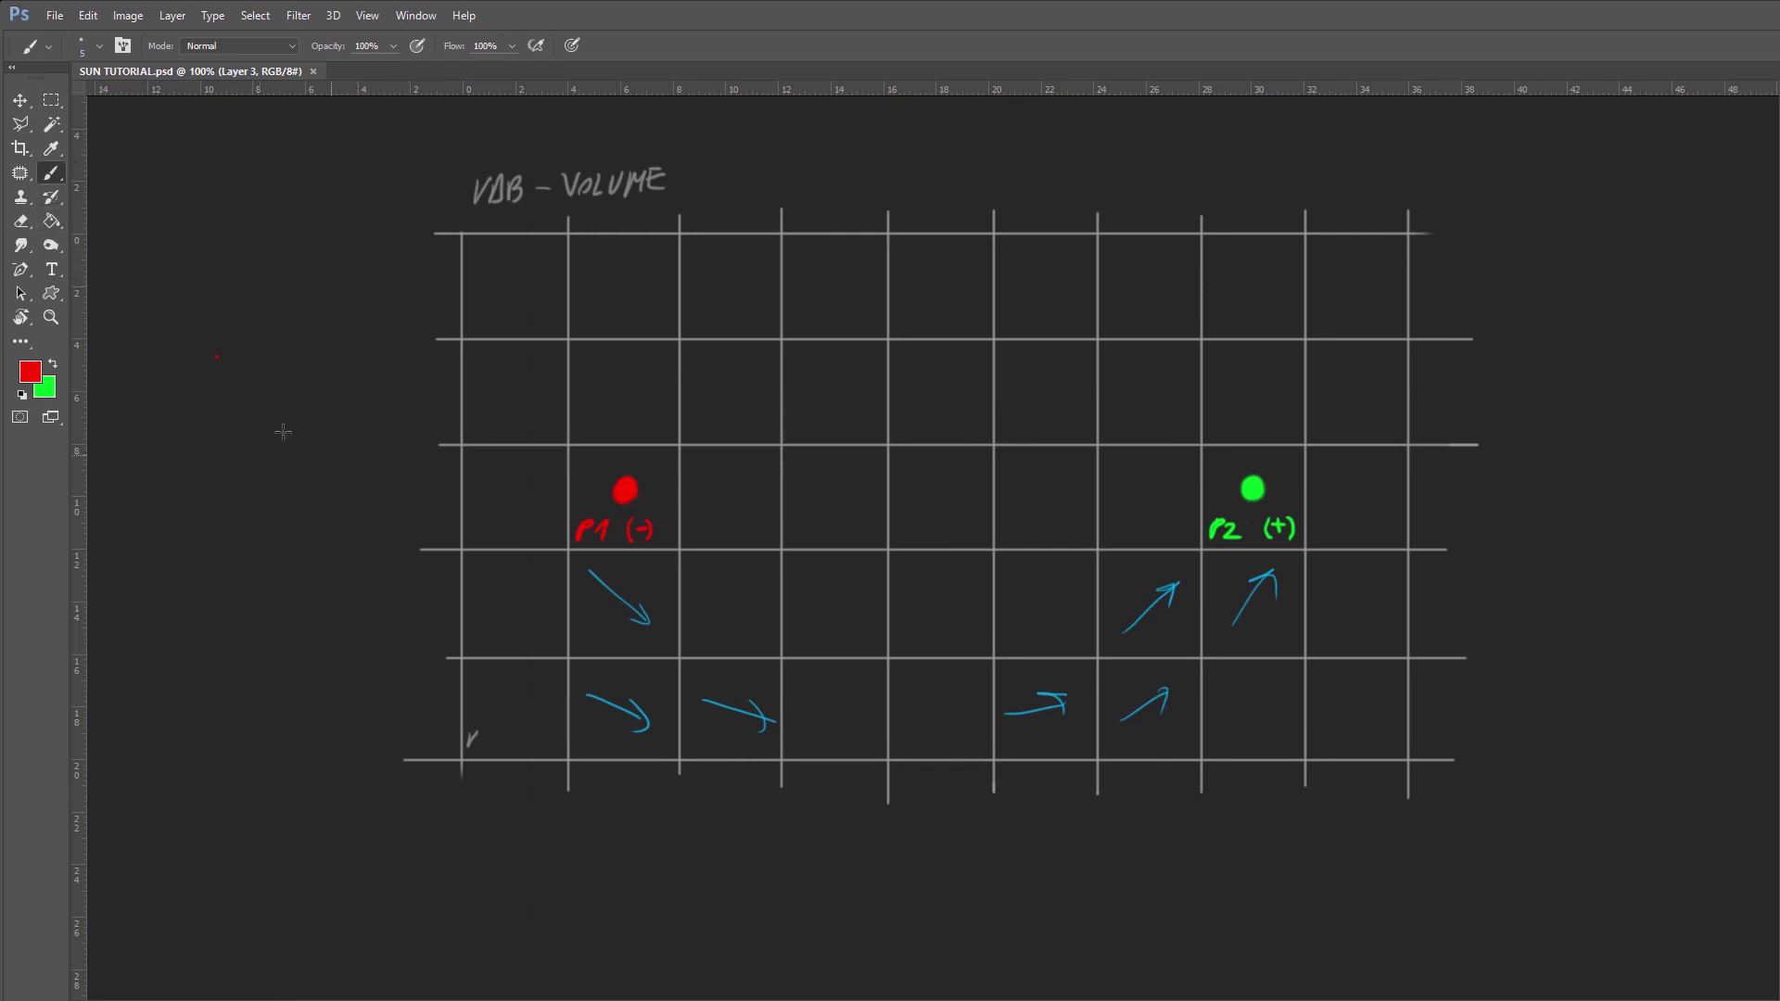
# - Mark a voxel between the poles with a red dot labelled v@P and a red arrow pointing away from P1
pyautogui.moveTo(792, 368)
pyautogui.mouseDown()
pyautogui.moveTo(812, 376)
pyautogui.moveTo(827, 350)
pyautogui.mouseUp()
pyautogui.moveTo(831, 392); pyautogui.dragTo(832, 396)
pyautogui.moveTo(832, 397); pyautogui.dragTo(888, 352)
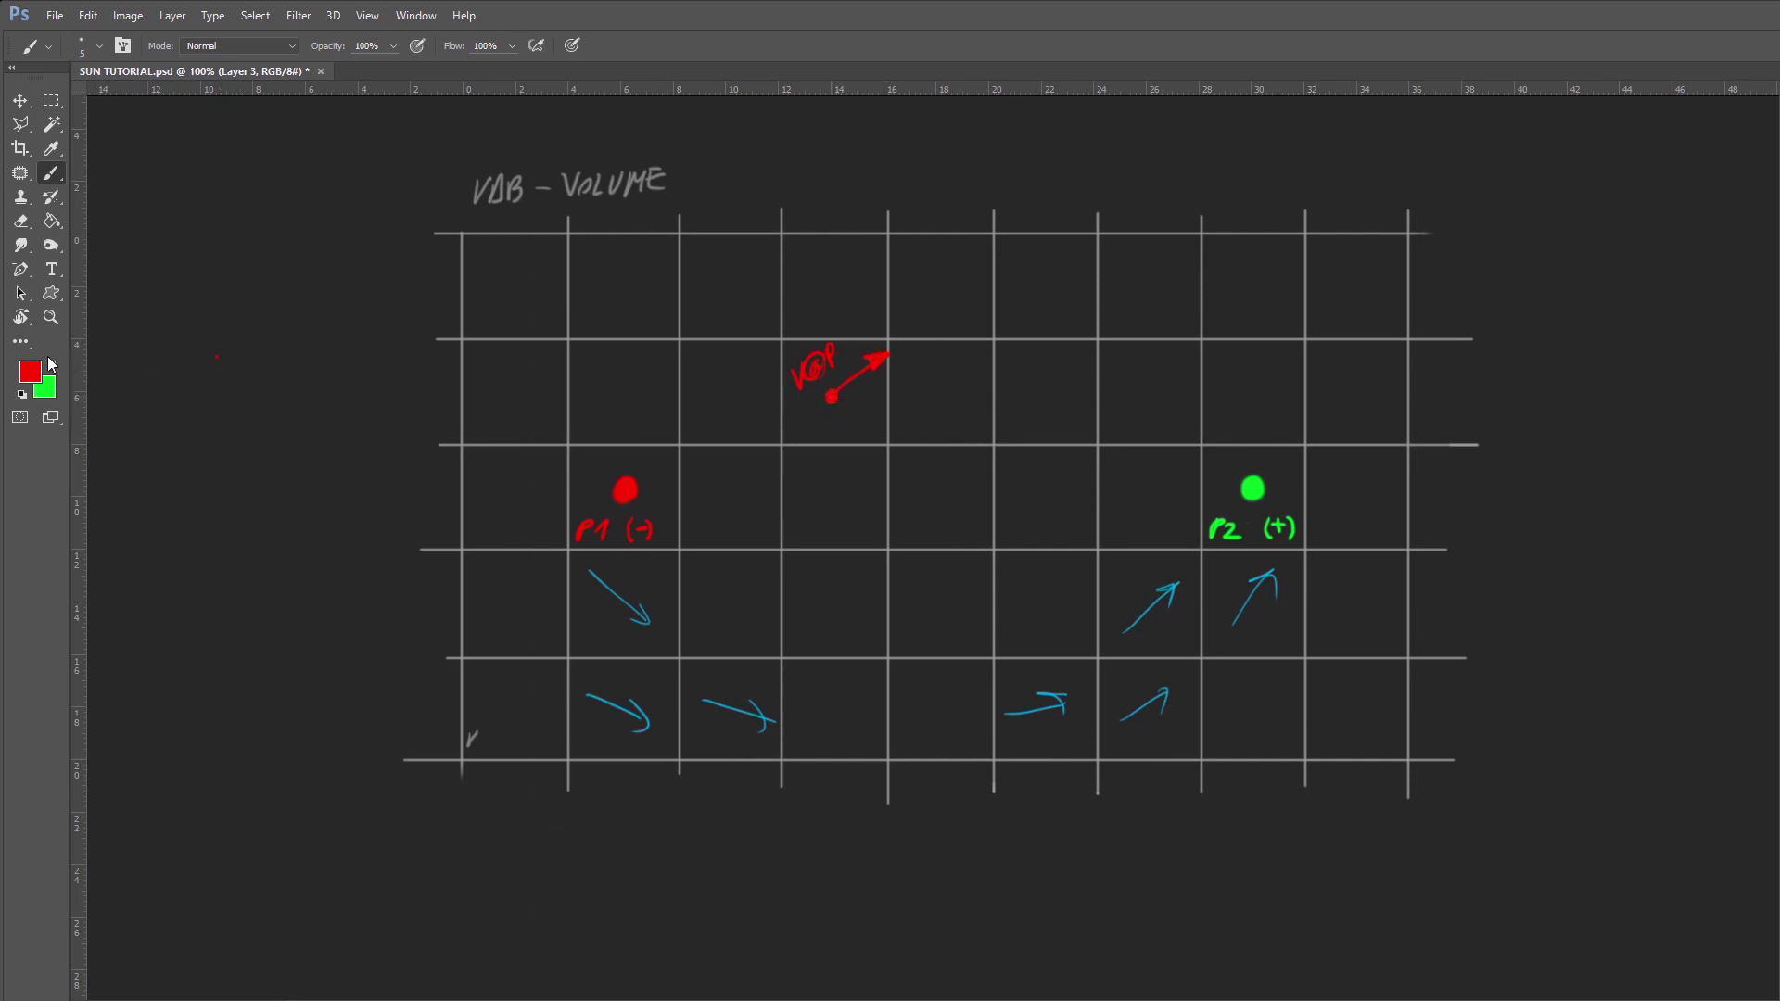
# - Draw a green arrow with a dashed line from the voxel to P2, and a red dashed line from P1
pyautogui.press('x')
pyautogui.moveTo(832, 397); pyautogui.dragTo(1270, 506)
pyautogui.press('x')
pyautogui.moveTo(634, 485); pyautogui.dragTo(832, 397)
# - On a new layer, label the red arrow V1 in red and the green arrow V2 in green
pyautogui.hotkey('ctrl', 'shift', 'alt', 'n')
pyautogui.press('i')
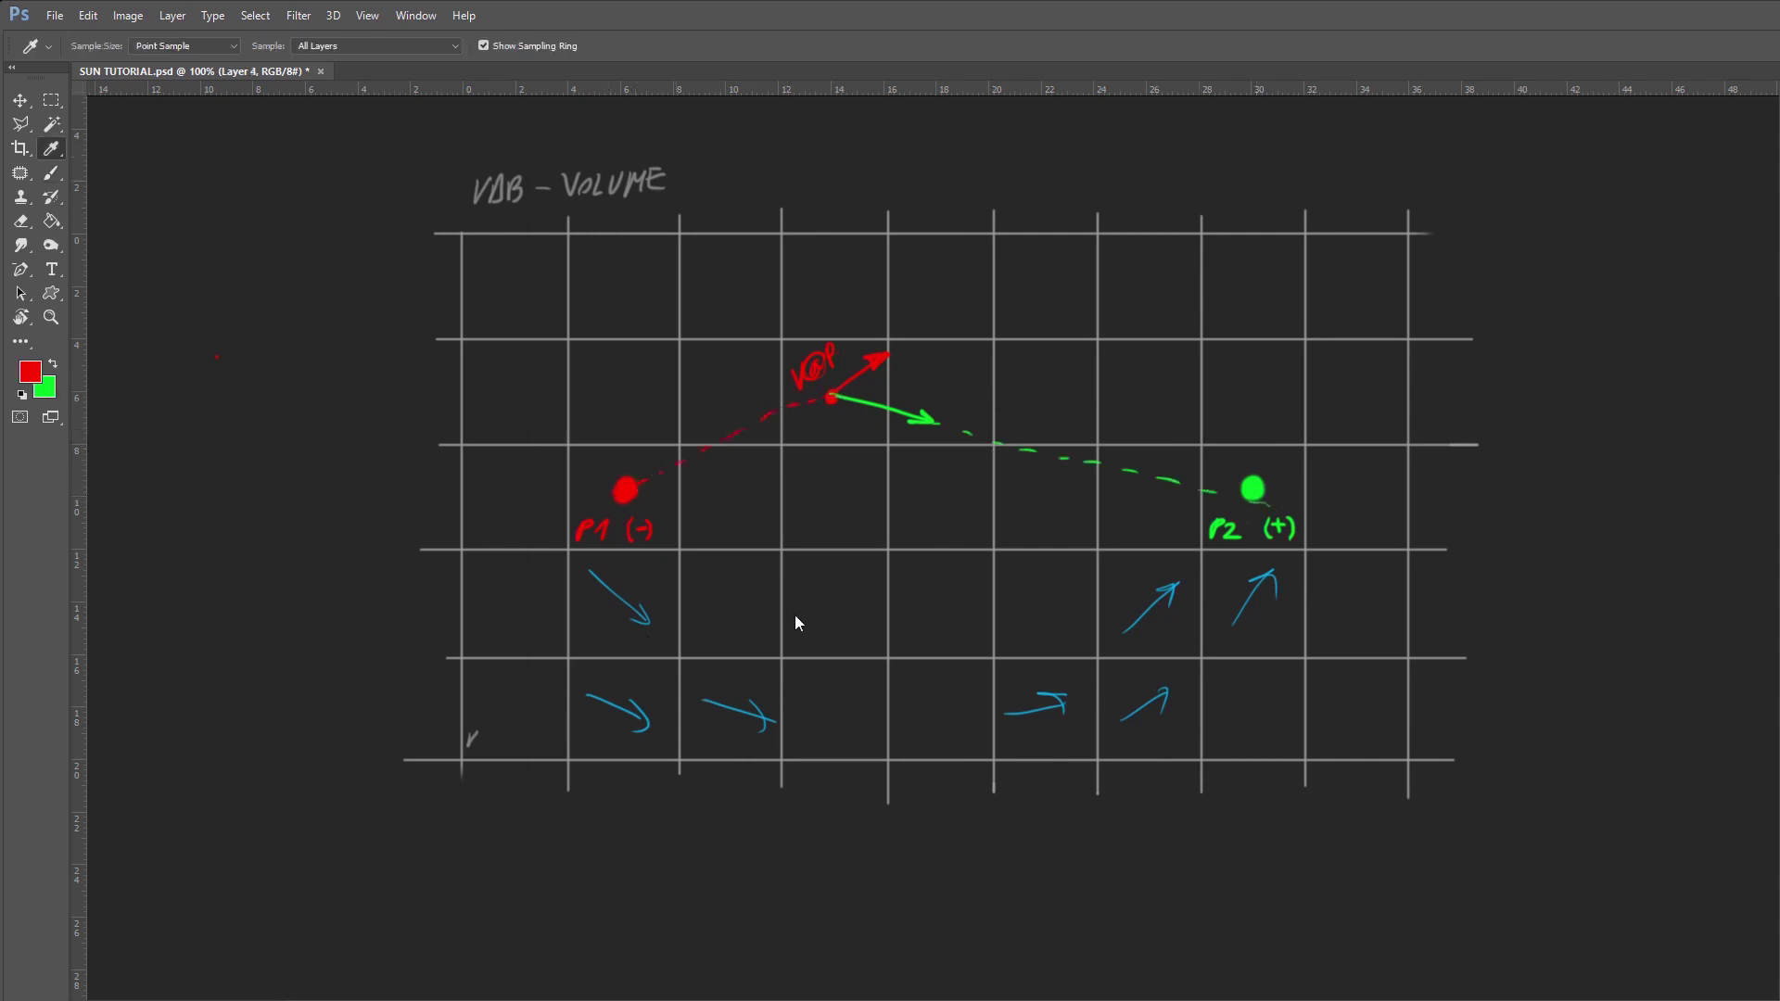
pyautogui.click(51, 172)
pyautogui.moveTo(900, 349); pyautogui.dragTo(932, 369)
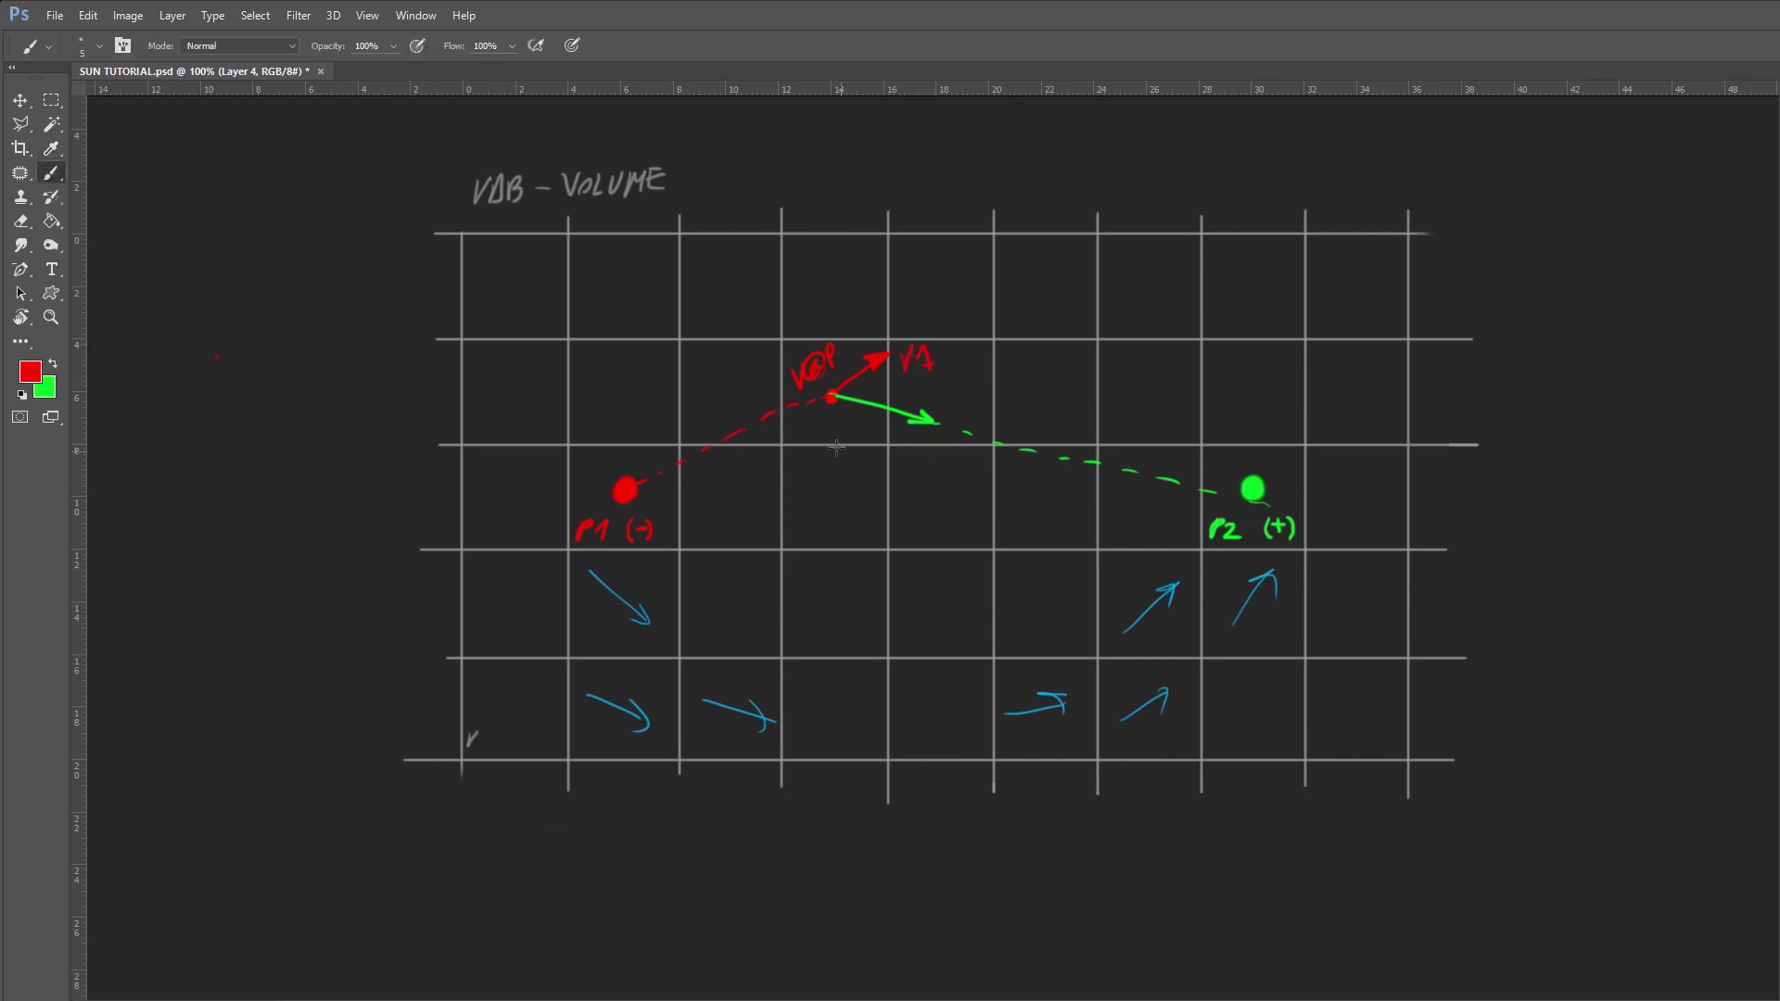
pyautogui.click(52, 364)
pyautogui.moveTo(832, 414)
pyautogui.mouseDown()
pyautogui.moveTo(840, 440)
pyautogui.moveTo(867, 436)
pyautogui.mouseUp()
# - Handwrite the formula v@magneticfield = v1+v2 in white beneath the grid
pyautogui.press('i')
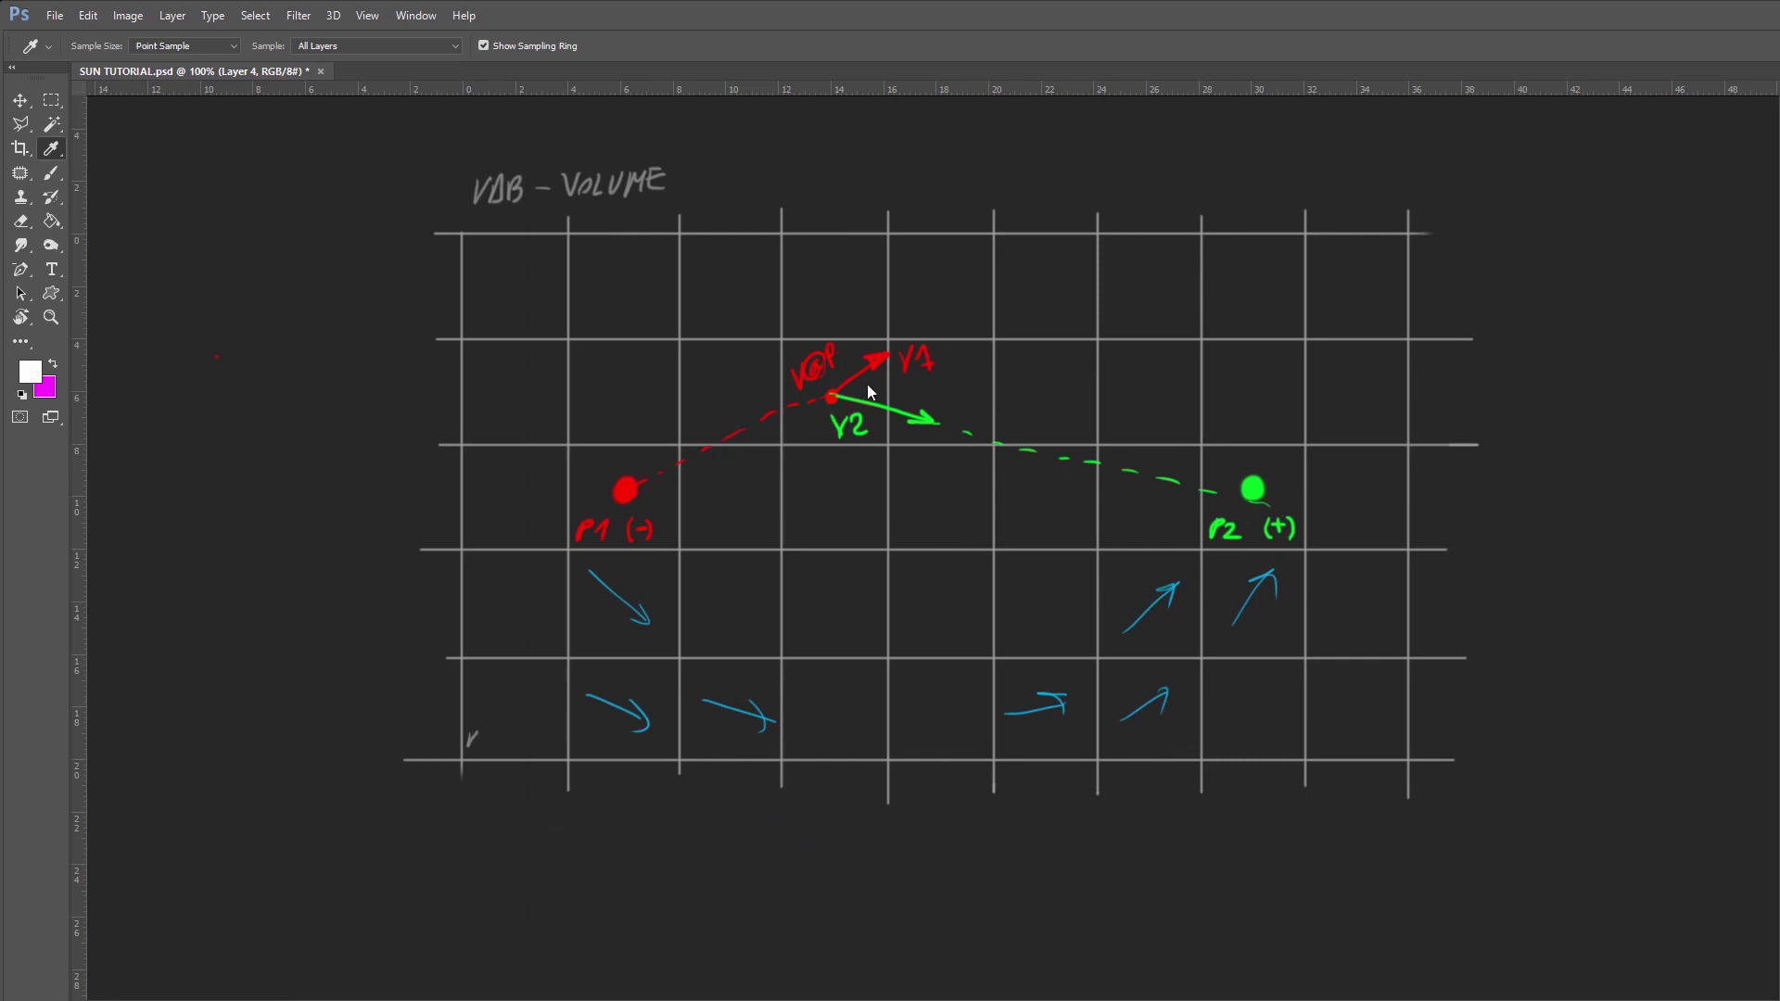
pyautogui.keyDown('alt'); pyautogui.click(842, 920); pyautogui.keyUp('alt')
pyautogui.press('b')
pyautogui.moveTo(560, 871); pyautogui.dragTo(584, 874)
pyautogui.moveTo(607, 881)
pyautogui.mouseDown()
pyautogui.moveTo(593, 904)
pyautogui.moveTo(612, 879)
pyautogui.moveTo(629, 892)
pyautogui.mouseUp()
pyautogui.moveTo(638, 890)
pyautogui.mouseDown()
pyautogui.moveTo(747, 865)
pyautogui.moveTo(803, 894)
pyautogui.moveTo(837, 862)
pyautogui.moveTo(976, 839)
pyautogui.moveTo(1000, 864)
pyautogui.moveTo(1031, 839)
pyautogui.moveTo(1102, 851)
pyautogui.moveTo(1125, 831)
pyautogui.moveTo(1138, 855)
pyautogui.mouseUp()
pyautogui.click(1151, 855)
# - Draw the magenta resultant arrow of V1 and V2, label it mag.field, and reset the brush colour to white
pyautogui.press('x')
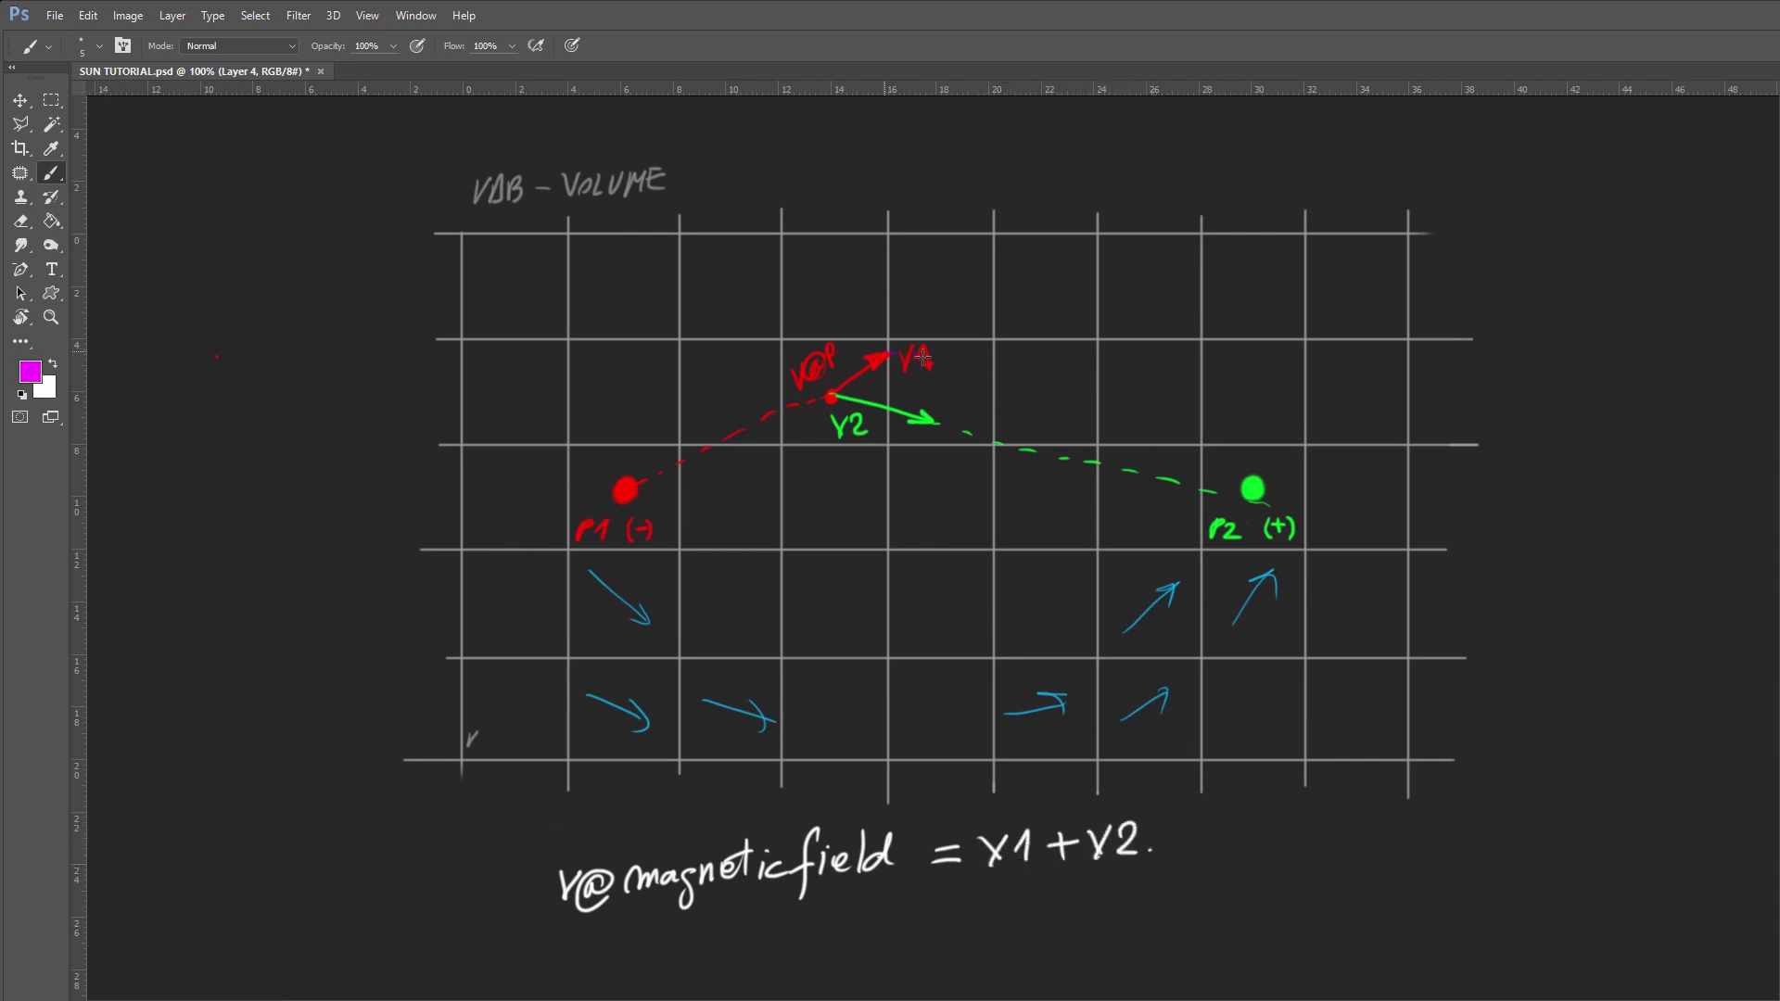
pyautogui.moveTo(925, 358)
pyautogui.mouseDown()
pyautogui.moveTo(988, 367)
pyautogui.moveTo(941, 421)
pyautogui.mouseUp()
pyautogui.moveTo(831, 394)
pyautogui.mouseDown()
pyautogui.moveTo(987, 366)
pyautogui.moveTo(887, 391)
pyautogui.moveTo(988, 366)
pyautogui.moveTo(955, 389)
pyautogui.moveTo(1105, 345)
pyautogui.moveTo(1164, 359)
pyautogui.moveTo(1176, 326)
pyautogui.mouseUp()
pyautogui.click(1186, 358)
pyautogui.press('d')
pyautogui.press('x')
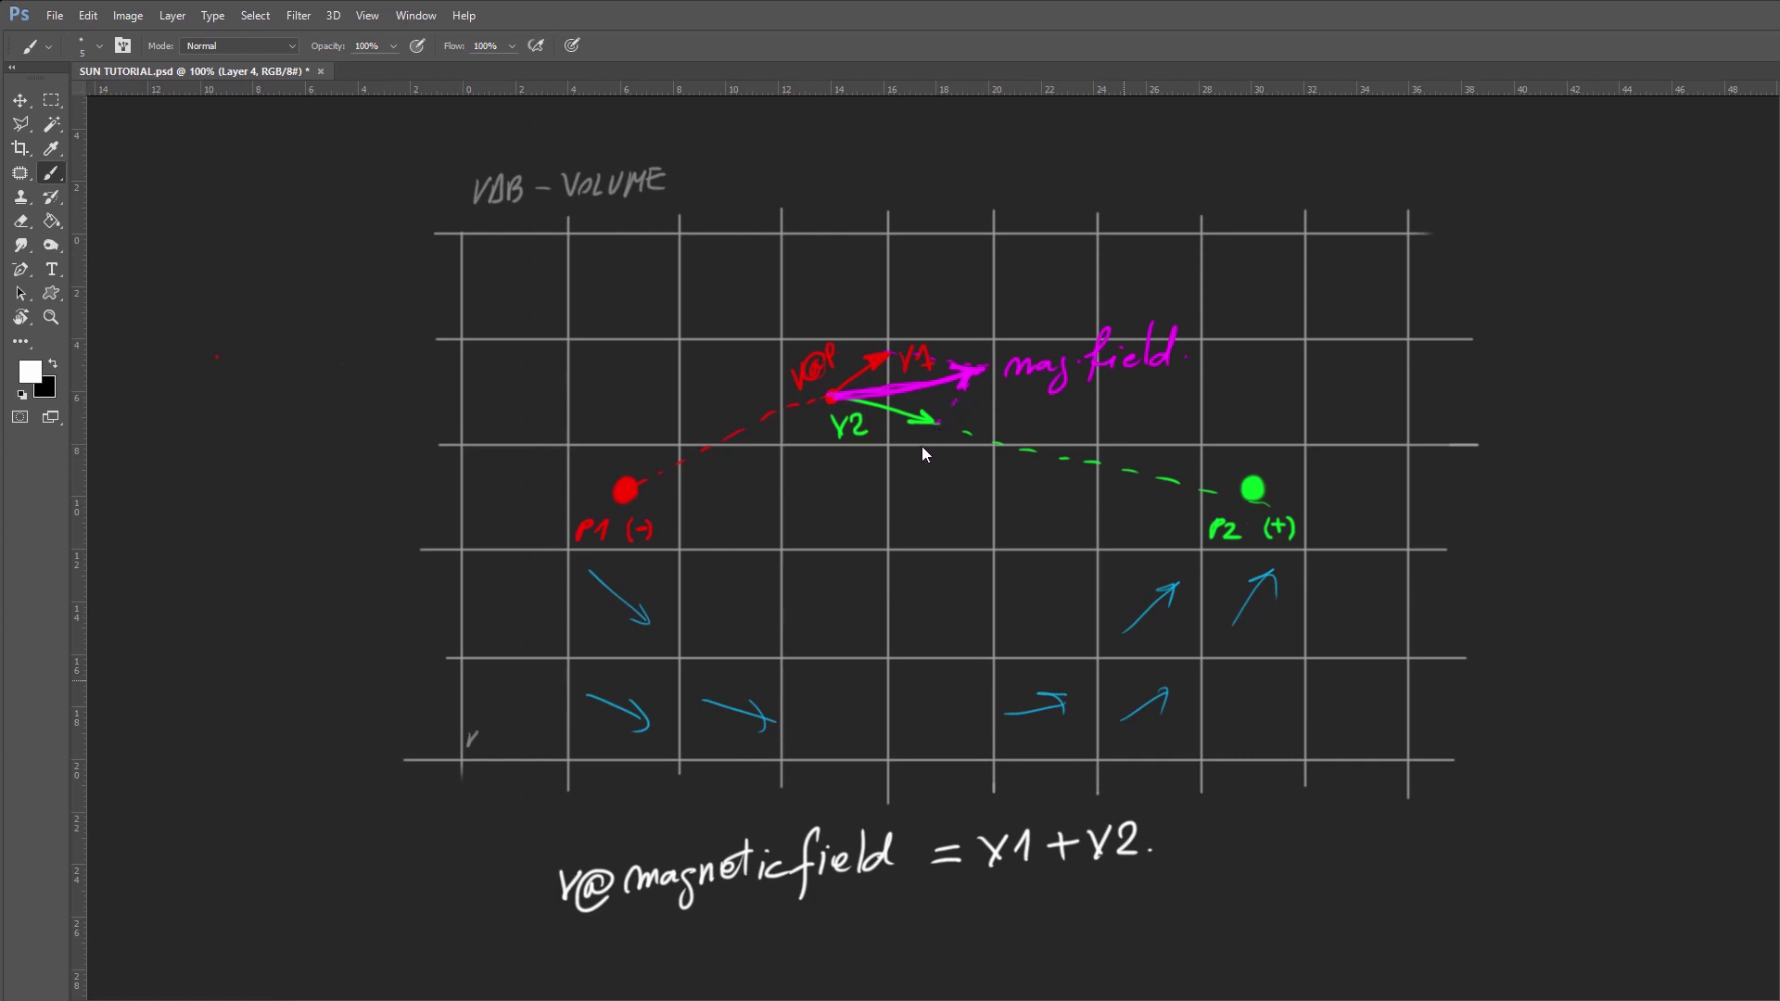
# - Select the whole drawing and move it upward on the canvas
pyautogui.click(21, 99)
pyautogui.press('x')
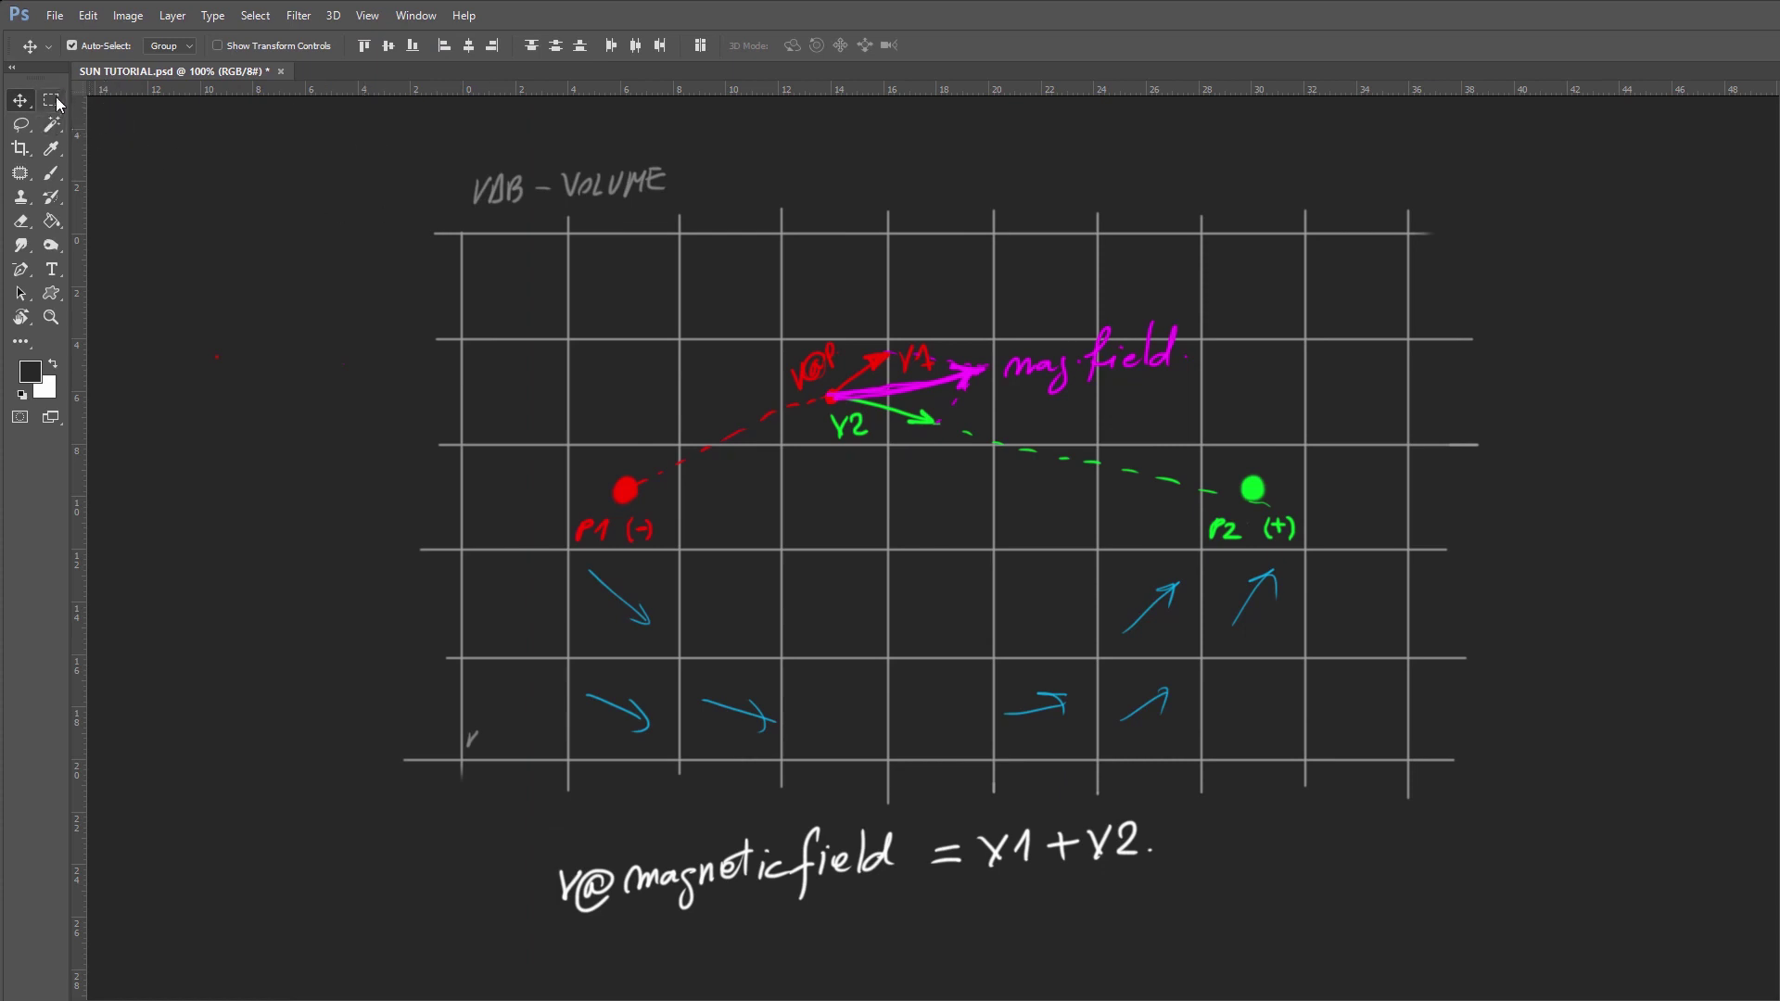
pyautogui.click(51, 100)
pyautogui.hotkey('ctrl', 'a')
pyautogui.click(20, 99)
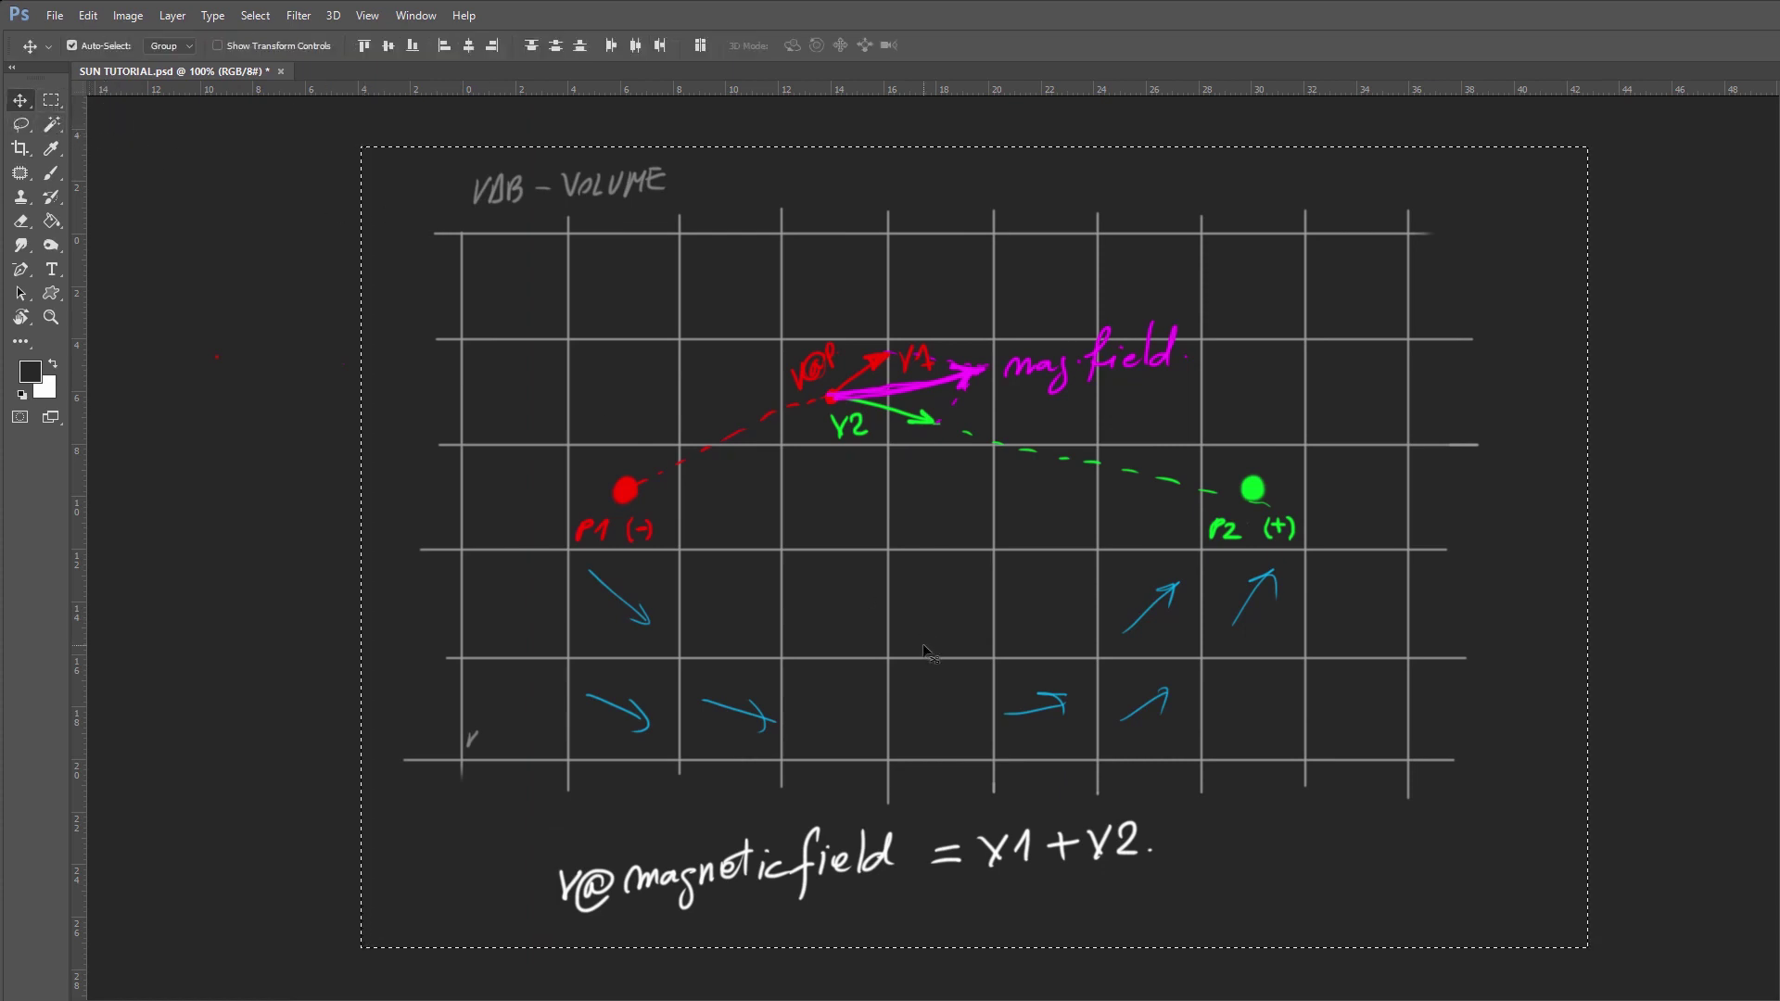
pyautogui.moveTo(931, 586); pyautogui.dragTo(931, 525)
# - Select the handwritten magneticfield formula and move it lower, leaving space beneath the grid
pyautogui.press('m')
pyautogui.moveTo(505, 737)
pyautogui.mouseDown()
pyautogui.moveTo(736, 839)
pyautogui.moveTo(1363, 971)
pyautogui.mouseUp()
pyautogui.press('v')
pyautogui.moveTo(883, 810); pyautogui.dragTo(898, 908)
pyautogui.hotkey('ctrl', 't')
pyautogui.moveTo(1177, 839); pyautogui.dragTo(1197, 904)
pyautogui.press('Return')
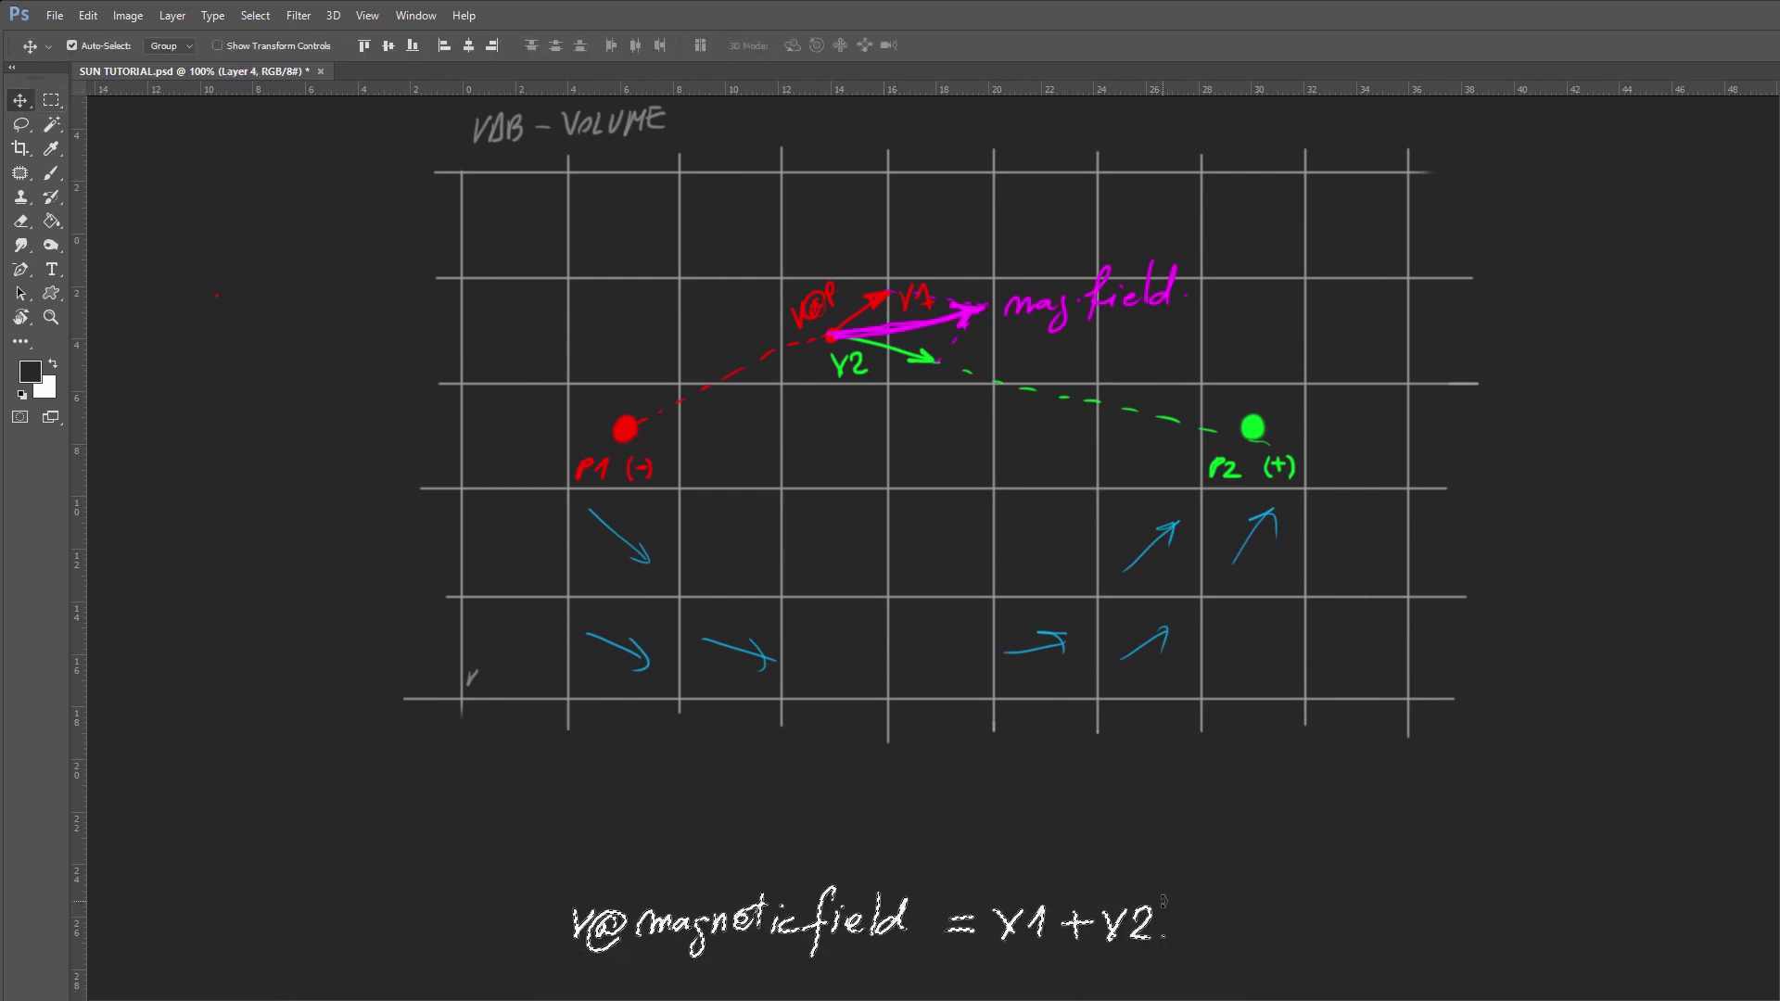
# - On a new layer, paint a white dot over the voxel and draw a long white arrow above the mag.field label
pyautogui.press('b')
pyautogui.press('x')
pyautogui.hotkey('ctrl', 'shift', 'alt', 'n')
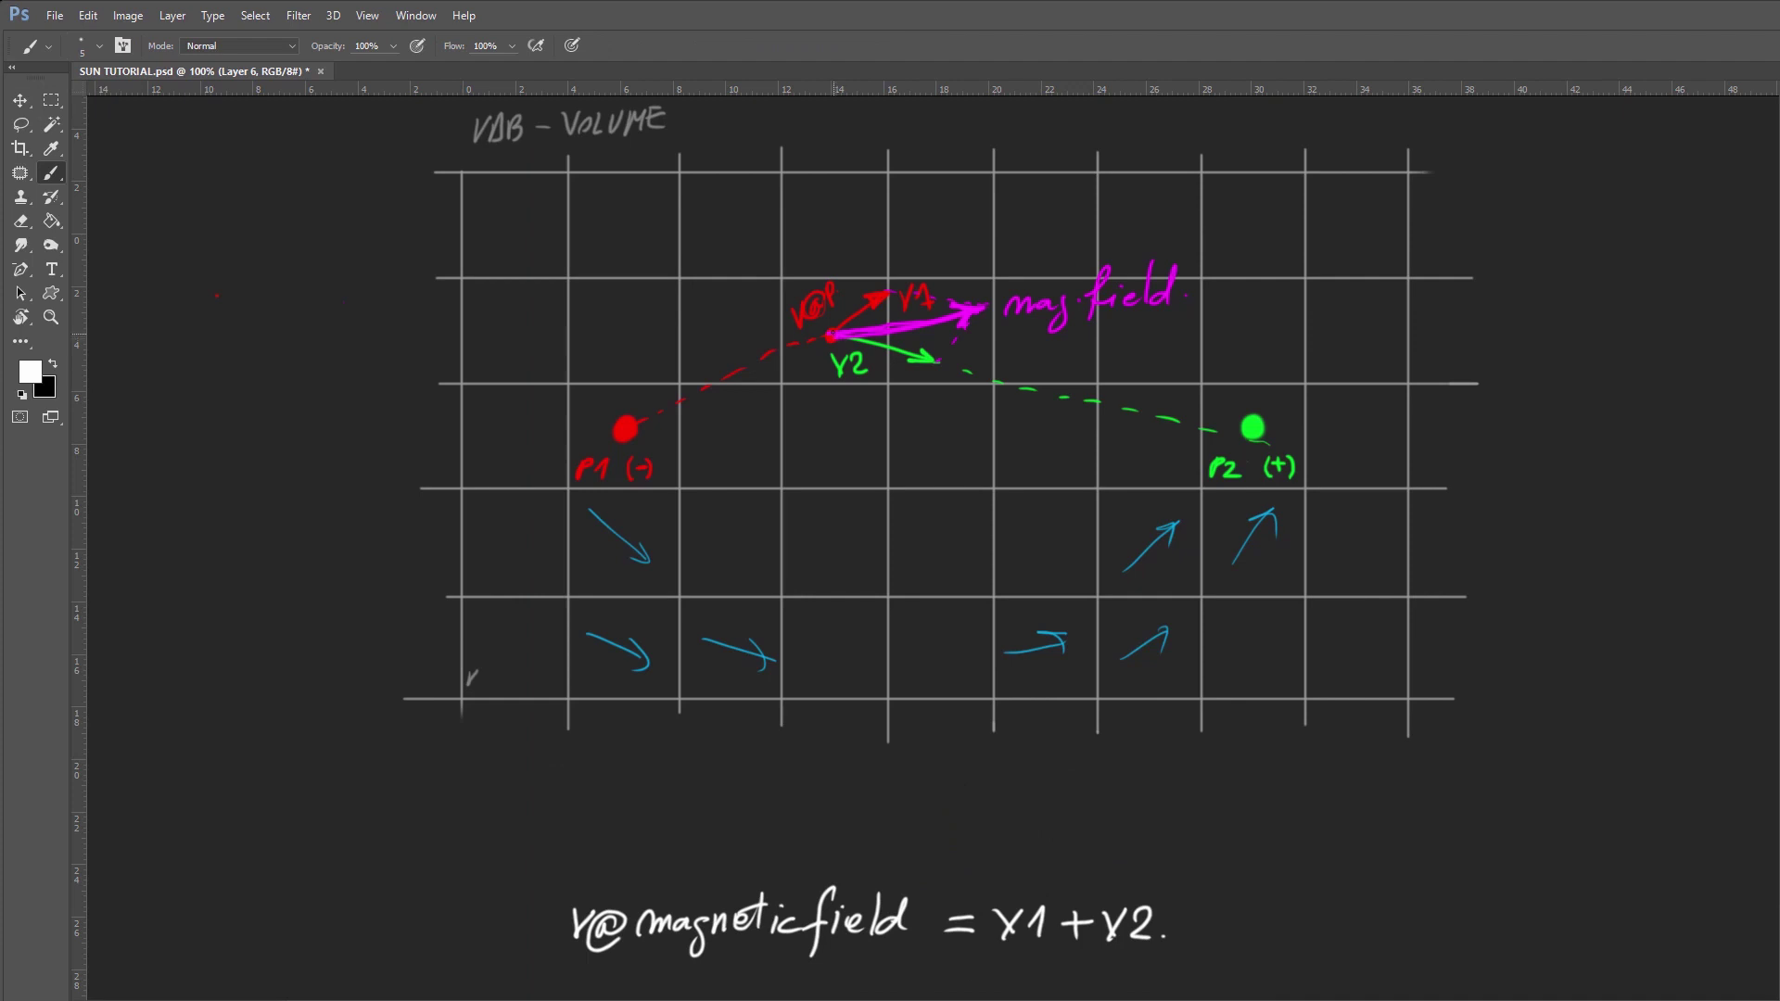
pyautogui.click(829, 335)
pyautogui.moveTo(1013, 252); pyautogui.dragTo(1222, 186)
pyautogui.press('m')
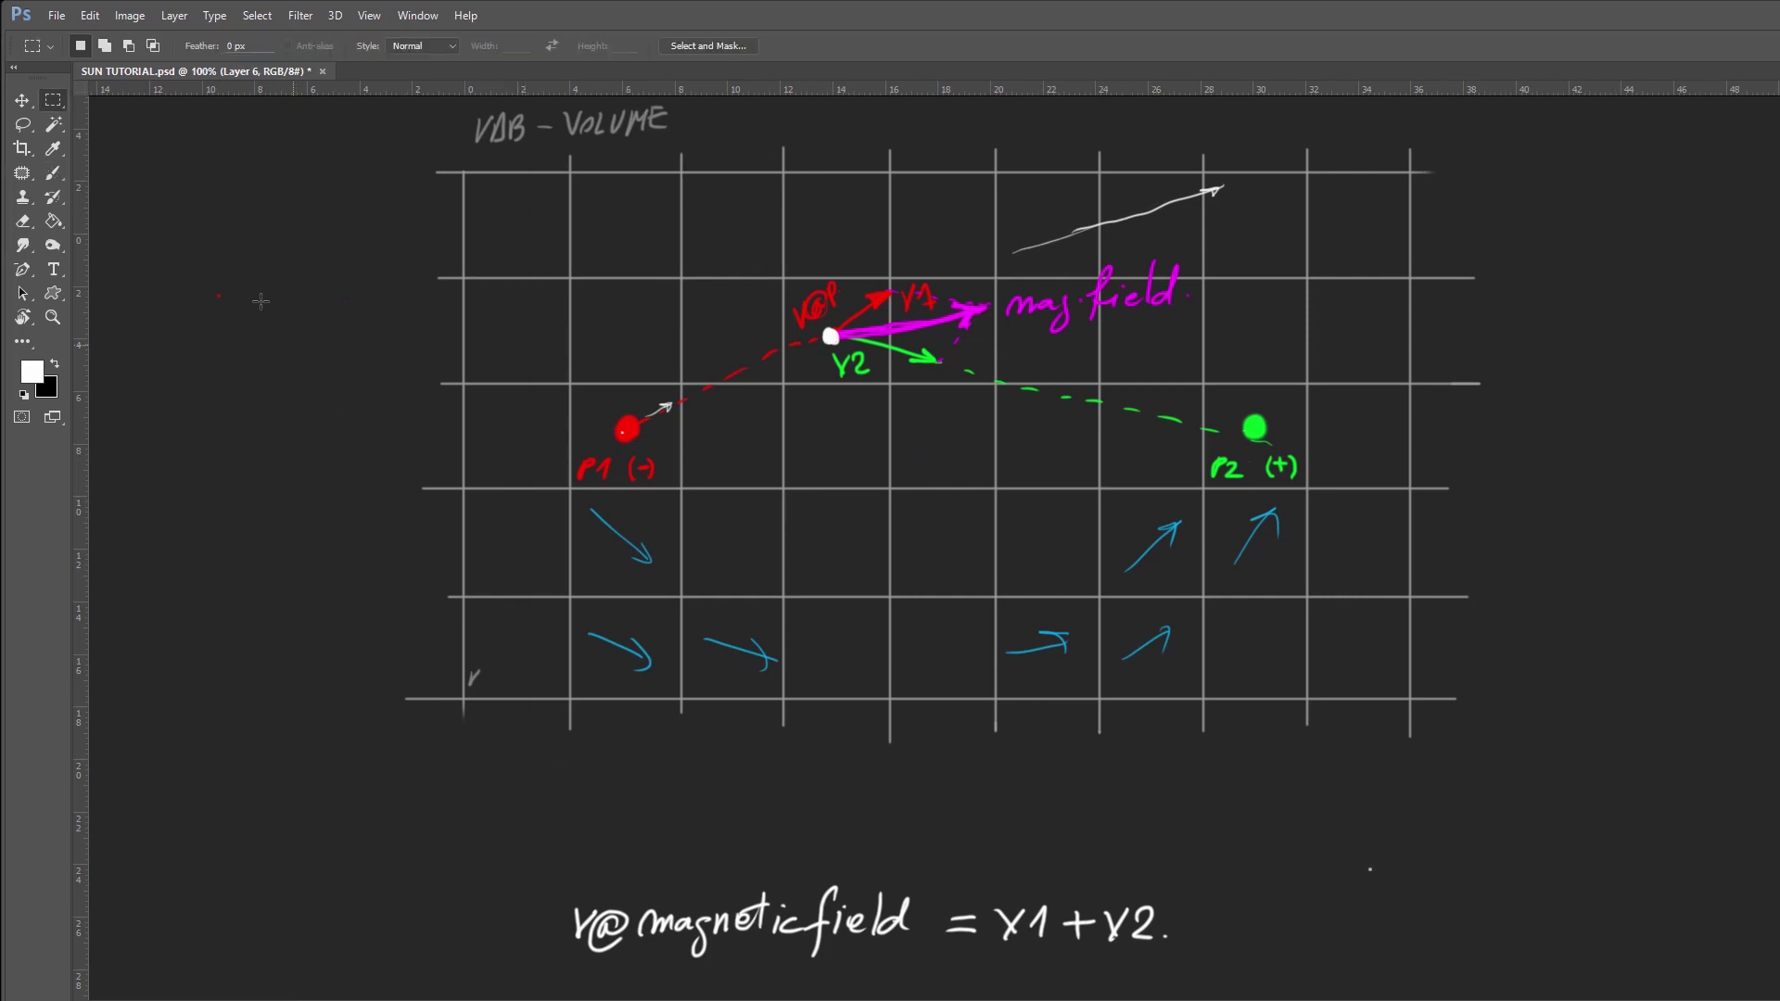
# - Handwrite the formula v1 = f@pole*normalize(v@P-p1) in white beneath the grid
pyautogui.click(54, 174)
pyautogui.moveTo(568, 766)
pyautogui.mouseDown()
pyautogui.moveTo(599, 795)
pyautogui.moveTo(663, 773)
pyautogui.mouseUp()
pyautogui.moveTo(638, 785)
pyautogui.mouseDown()
pyautogui.moveTo(699, 813)
pyautogui.moveTo(717, 787)
pyautogui.mouseUp()
pyautogui.moveTo(739, 772)
pyautogui.mouseDown()
pyautogui.moveTo(733, 786)
pyautogui.moveTo(753, 775)
pyautogui.mouseUp()
pyautogui.moveTo(762, 768)
pyautogui.mouseDown()
pyautogui.moveTo(823, 785)
pyautogui.moveTo(841, 762)
pyautogui.mouseUp()
pyautogui.moveTo(829, 751); pyautogui.dragTo(849, 758)
pyautogui.moveTo(848, 740); pyautogui.dragTo(830, 758)
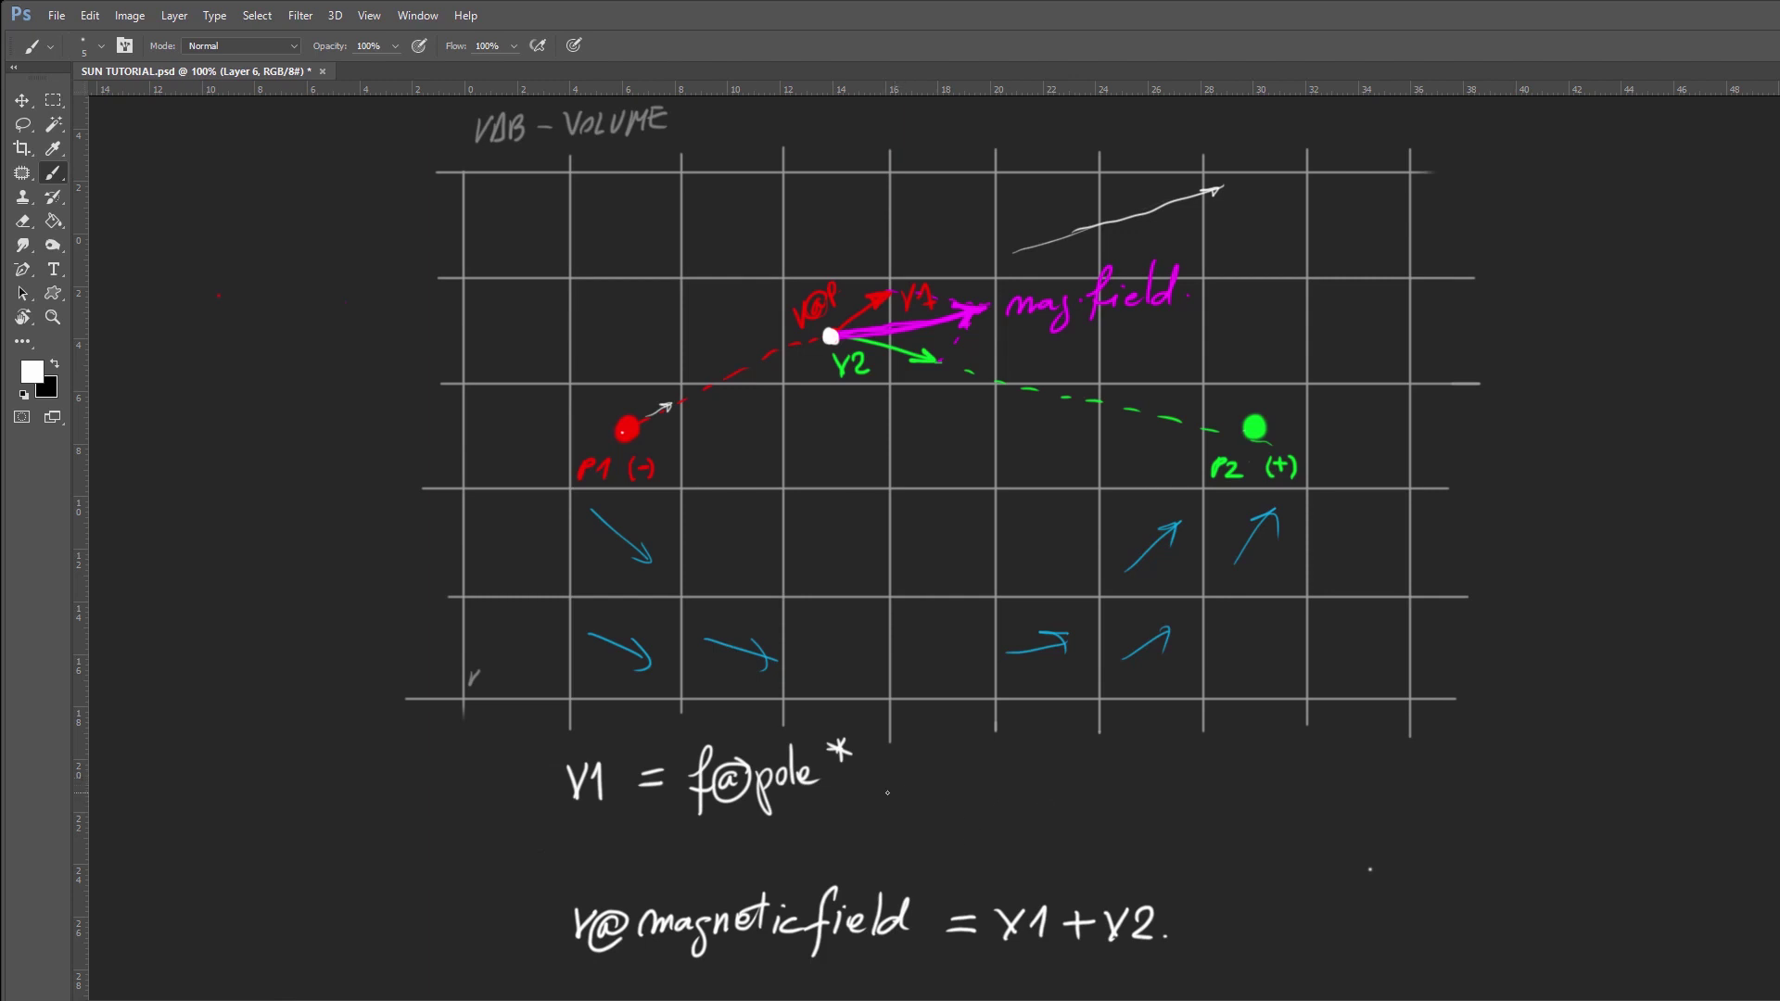
pyautogui.moveTo(857, 790)
pyautogui.mouseDown()
pyautogui.moveTo(996, 774)
pyautogui.moveTo(1025, 796)
pyautogui.moveTo(1067, 757)
pyautogui.mouseUp()
pyautogui.moveTo(1087, 764); pyautogui.dragTo(1101, 790)
pyautogui.moveTo(1101, 751)
pyautogui.mouseDown()
pyautogui.moveTo(1105, 769)
pyautogui.moveTo(1193, 783)
pyautogui.moveTo(1205, 755)
pyautogui.moveTo(1201, 793)
pyautogui.mouseUp()
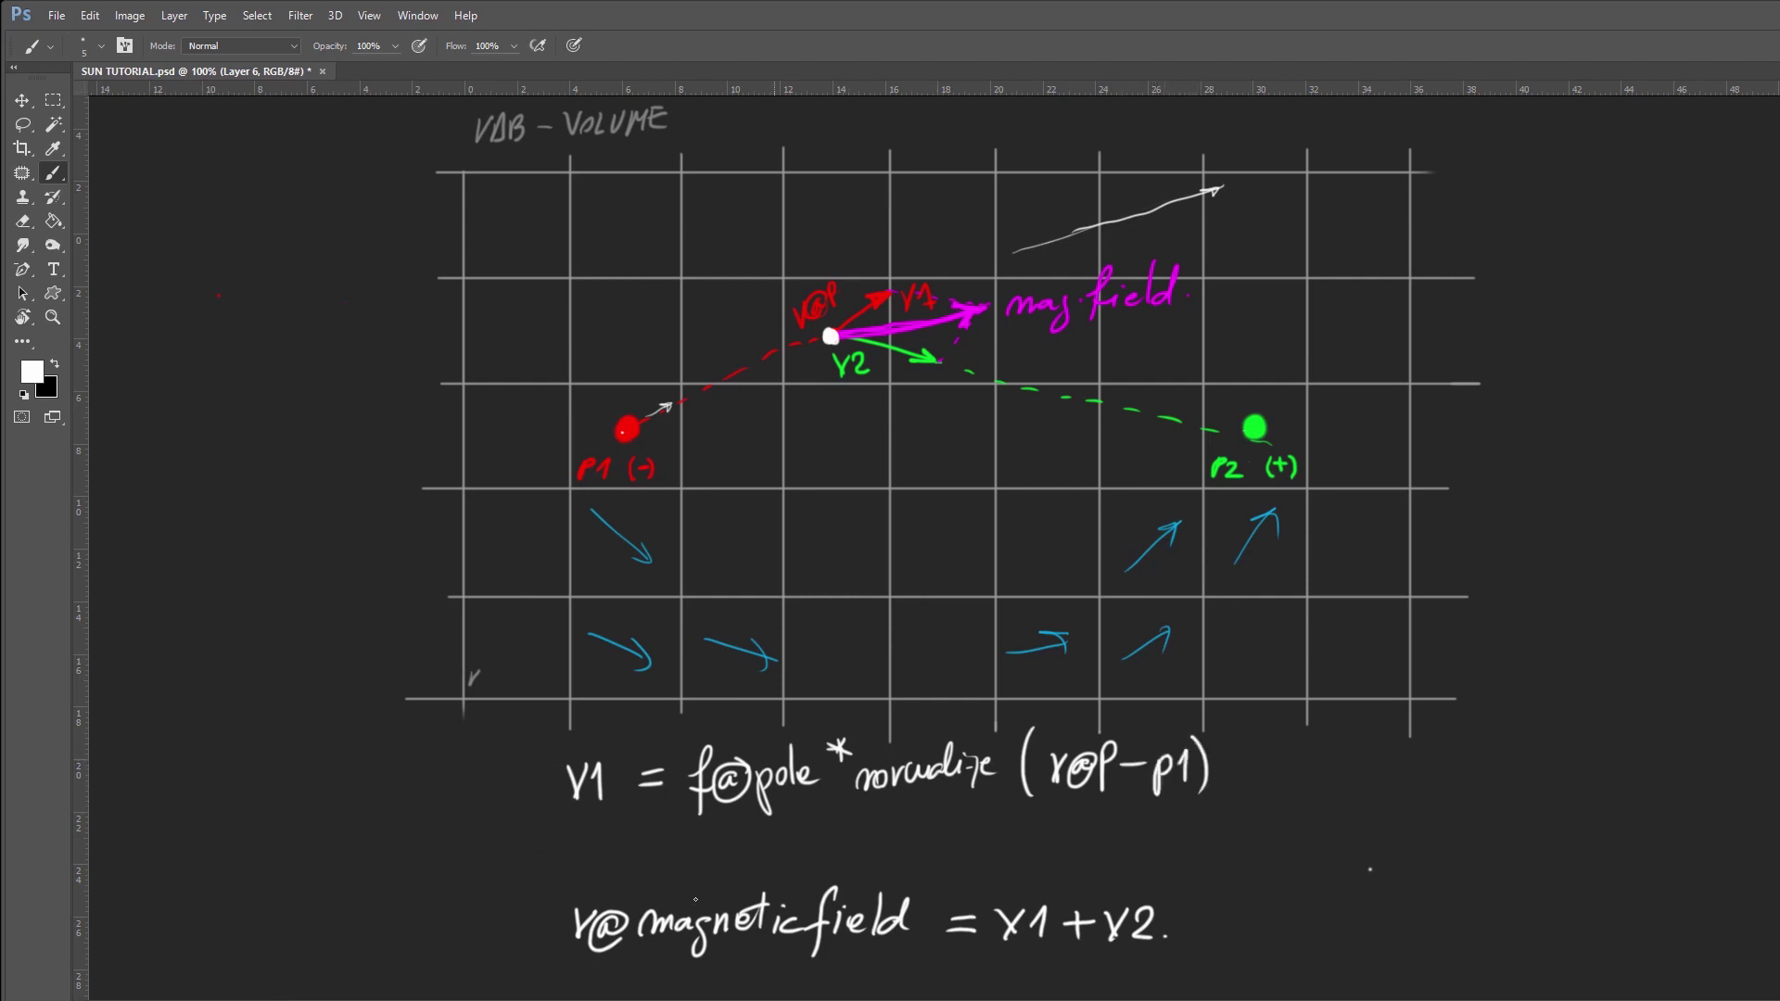
# - Handwrite v2 = f@pole*normalize(v@P-p2) beneath the v1 formula
pyautogui.moveTo(569, 832)
pyautogui.mouseDown()
pyautogui.moveTo(598, 832)
pyautogui.moveTo(614, 868)
pyautogui.moveTo(662, 833)
pyautogui.mouseUp()
pyautogui.moveTo(643, 849); pyautogui.dragTo(693, 866)
pyautogui.moveTo(690, 839); pyautogui.dragTo(751, 839)
pyautogui.moveTo(763, 833); pyautogui.dragTo(762, 874)
pyautogui.moveTo(762, 840)
pyautogui.mouseDown()
pyautogui.moveTo(815, 843)
pyautogui.moveTo(849, 822)
pyautogui.moveTo(892, 834)
pyautogui.mouseUp()
pyautogui.moveTo(897, 820)
pyautogui.mouseDown()
pyautogui.moveTo(899, 843)
pyautogui.moveTo(1008, 814)
pyautogui.moveTo(1023, 855)
pyautogui.moveTo(1058, 816)
pyautogui.mouseUp()
pyautogui.moveTo(1087, 820)
pyautogui.mouseDown()
pyautogui.moveTo(1101, 845)
pyautogui.moveTo(1103, 827)
pyautogui.moveTo(1151, 826)
pyautogui.moveTo(1156, 853)
pyautogui.moveTo(1170, 826)
pyautogui.mouseUp()
pyautogui.moveTo(1177, 814); pyautogui.dragTo(1202, 833)
pyautogui.moveTo(1208, 798); pyautogui.dragTo(1214, 846)
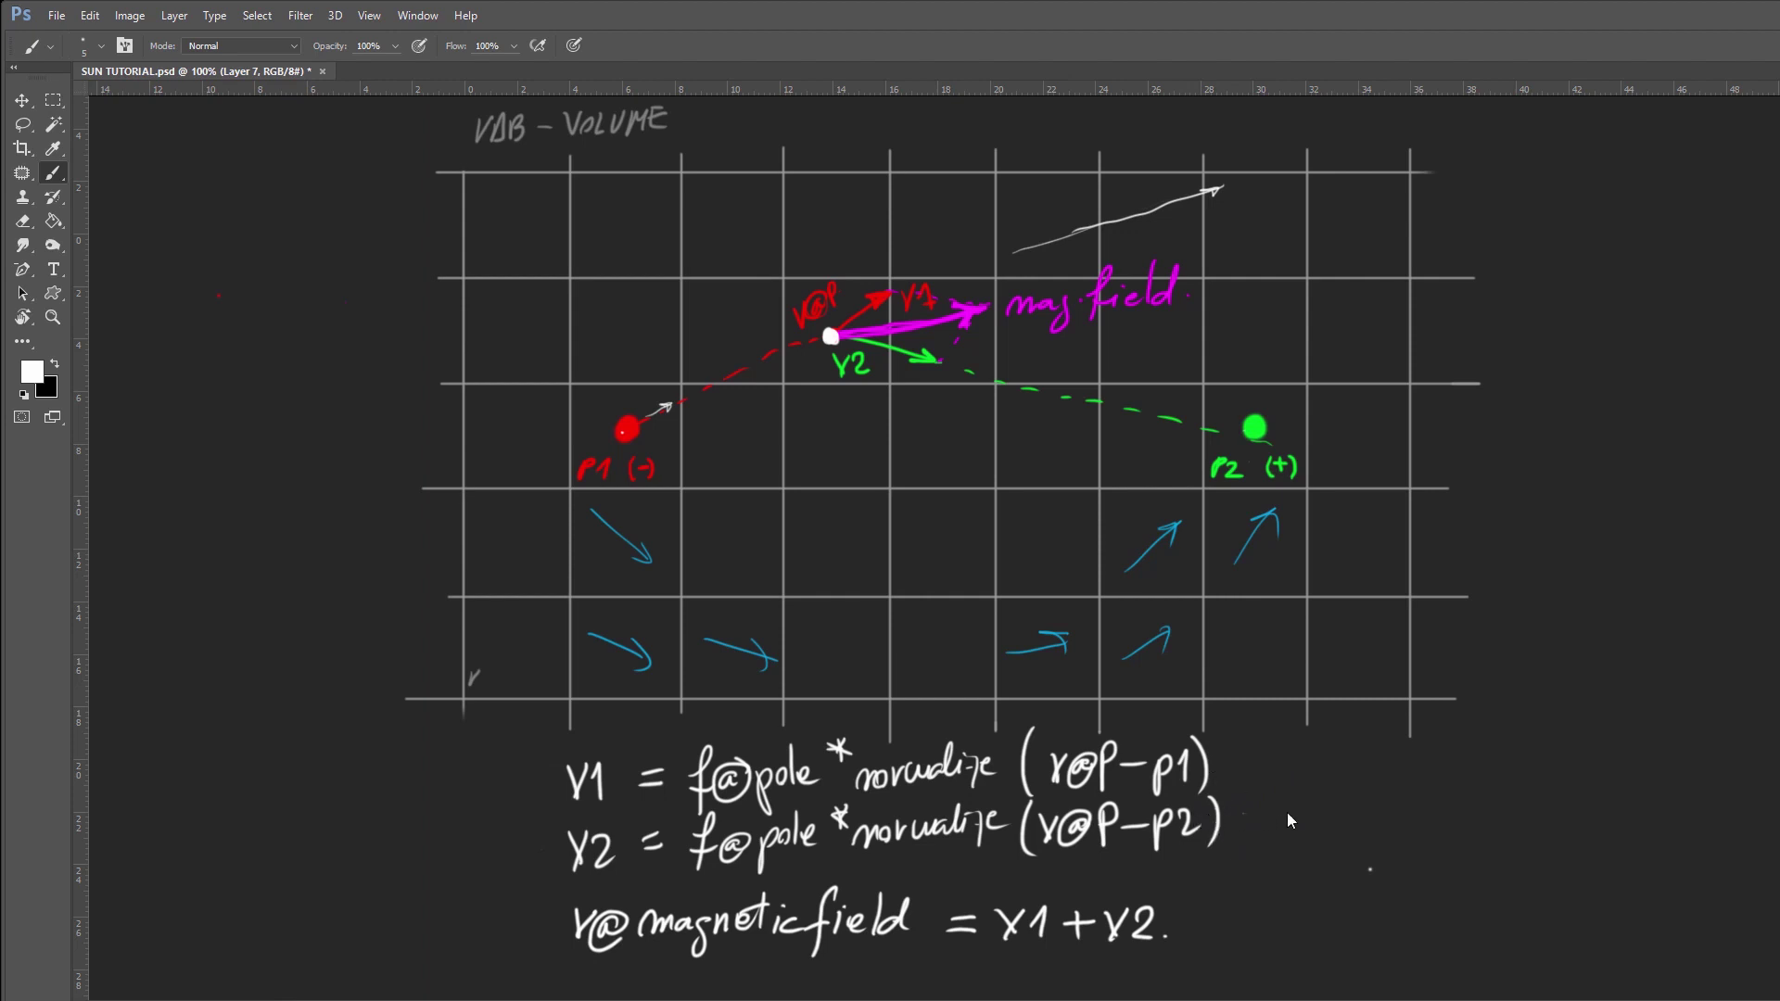
# - Extend the v2 formula with the inverse-distance factor *(1.0/length(v@P-p2))
pyautogui.moveTo(1239, 797); pyautogui.dragTo(1253, 803)
pyautogui.moveTo(1281, 792)
pyautogui.mouseDown()
pyautogui.moveTo(1276, 849)
pyautogui.moveTo(1319, 829)
pyautogui.mouseUp()
pyautogui.moveTo(1355, 797)
pyautogui.mouseDown()
pyautogui.moveTo(1335, 845)
pyautogui.moveTo(1381, 825)
pyautogui.moveTo(1432, 834)
pyautogui.mouseUp()
pyautogui.moveTo(1439, 784); pyautogui.dragTo(1463, 820)
pyautogui.moveTo(1483, 790)
pyautogui.mouseDown()
pyautogui.moveTo(1474, 842)
pyautogui.moveTo(1511, 800)
pyautogui.moveTo(1565, 815)
pyautogui.mouseUp()
pyautogui.moveTo(1576, 803); pyautogui.dragTo(1587, 803)
pyautogui.moveTo(1596, 790)
pyautogui.mouseDown()
pyautogui.moveTo(1593, 814)
pyautogui.moveTo(1618, 799)
pyautogui.moveTo(1635, 840)
pyautogui.mouseUp()
# - Extend the v1 formula with the inverse-distance factor *(1.0/length(v@P-p1))
pyautogui.moveTo(1247, 736); pyautogui.dragTo(1251, 760)
pyautogui.moveTo(1236, 749)
pyautogui.mouseDown()
pyautogui.moveTo(1257, 738)
pyautogui.moveTo(1269, 765)
pyautogui.mouseUp()
pyautogui.moveTo(1291, 740)
pyautogui.mouseDown()
pyautogui.moveTo(1298, 762)
pyautogui.moveTo(1324, 756)
pyautogui.mouseUp()
pyautogui.click(1311, 761)
pyautogui.moveTo(1355, 725)
pyautogui.mouseDown()
pyautogui.moveTo(1346, 751)
pyautogui.moveTo(1367, 762)
pyautogui.mouseUp()
pyautogui.moveTo(1385, 753)
pyautogui.mouseDown()
pyautogui.moveTo(1413, 743)
pyautogui.moveTo(1421, 772)
pyautogui.mouseUp()
pyautogui.moveTo(1439, 719)
pyautogui.mouseDown()
pyautogui.moveTo(1437, 753)
pyautogui.moveTo(1466, 753)
pyautogui.mouseUp()
pyautogui.moveTo(1502, 714)
pyautogui.mouseDown()
pyautogui.moveTo(1488, 766)
pyautogui.moveTo(1522, 733)
pyautogui.moveTo(1593, 739)
pyautogui.mouseUp()
pyautogui.moveTo(1608, 720)
pyautogui.mouseDown()
pyautogui.moveTo(1608, 745)
pyautogui.moveTo(1653, 749)
pyautogui.mouseUp()
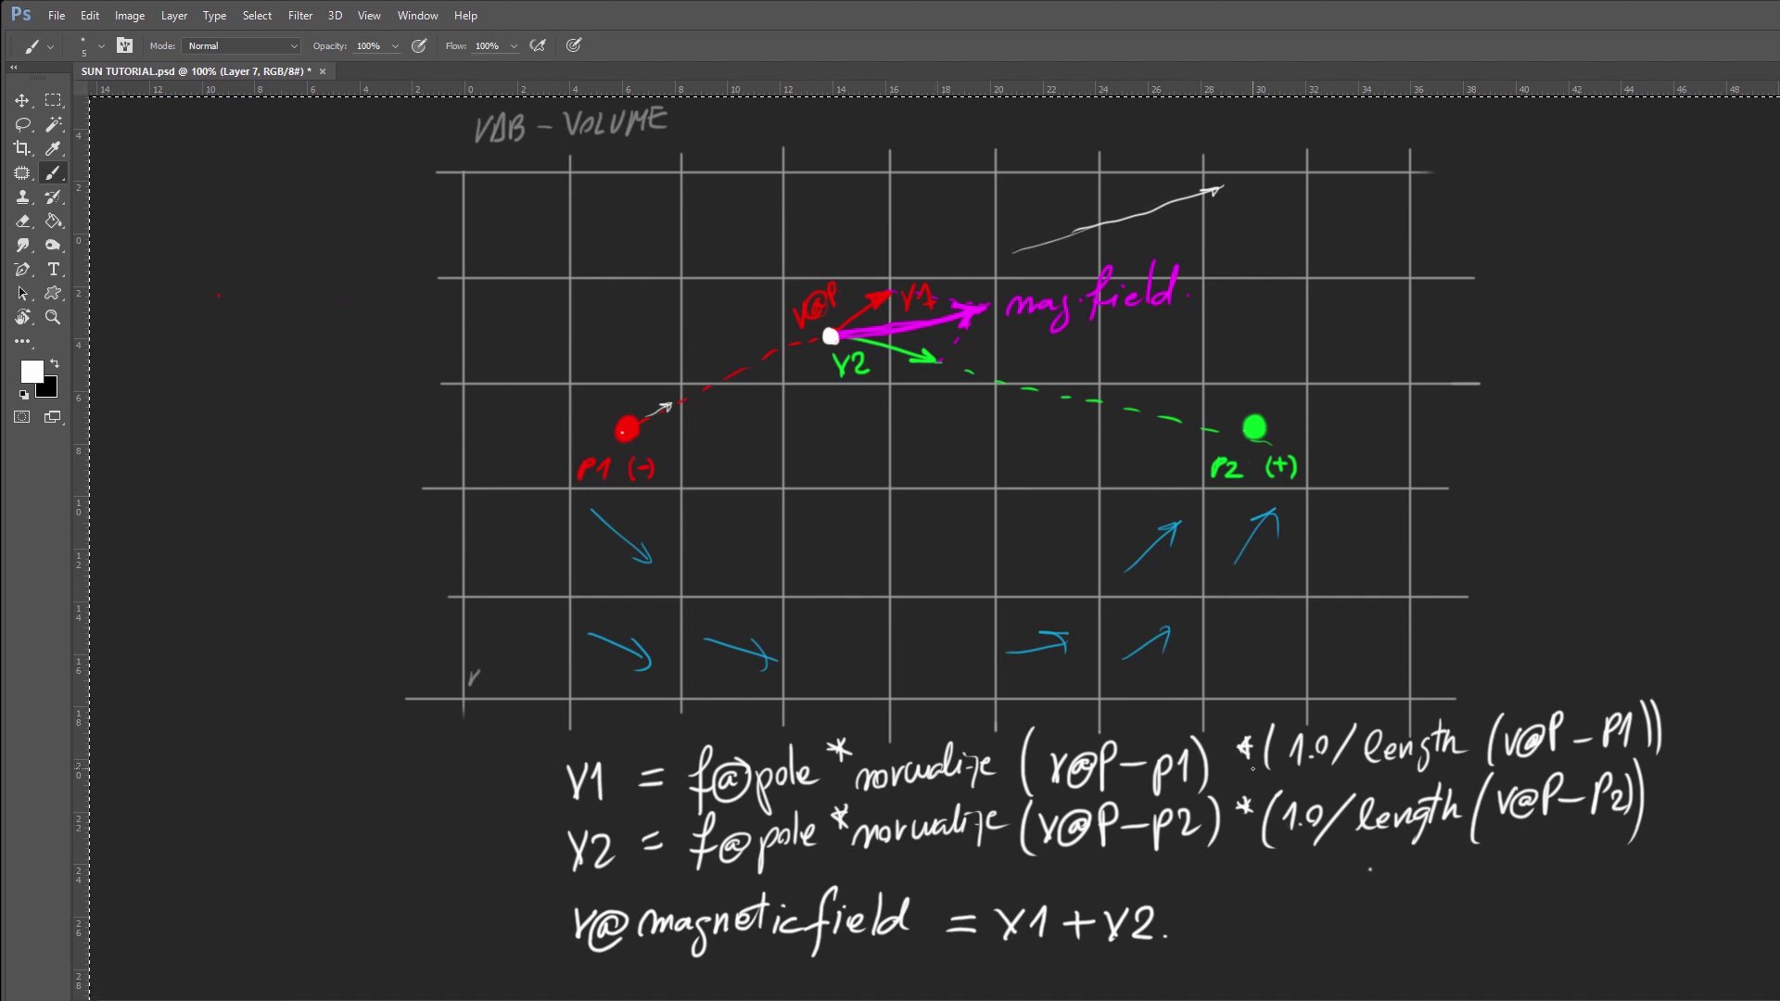
# - Underline the inverse-distance factors of the v1 and v2 formulas and clear the selection
pyautogui.moveTo(1235, 767); pyautogui.dragTo(1676, 765)
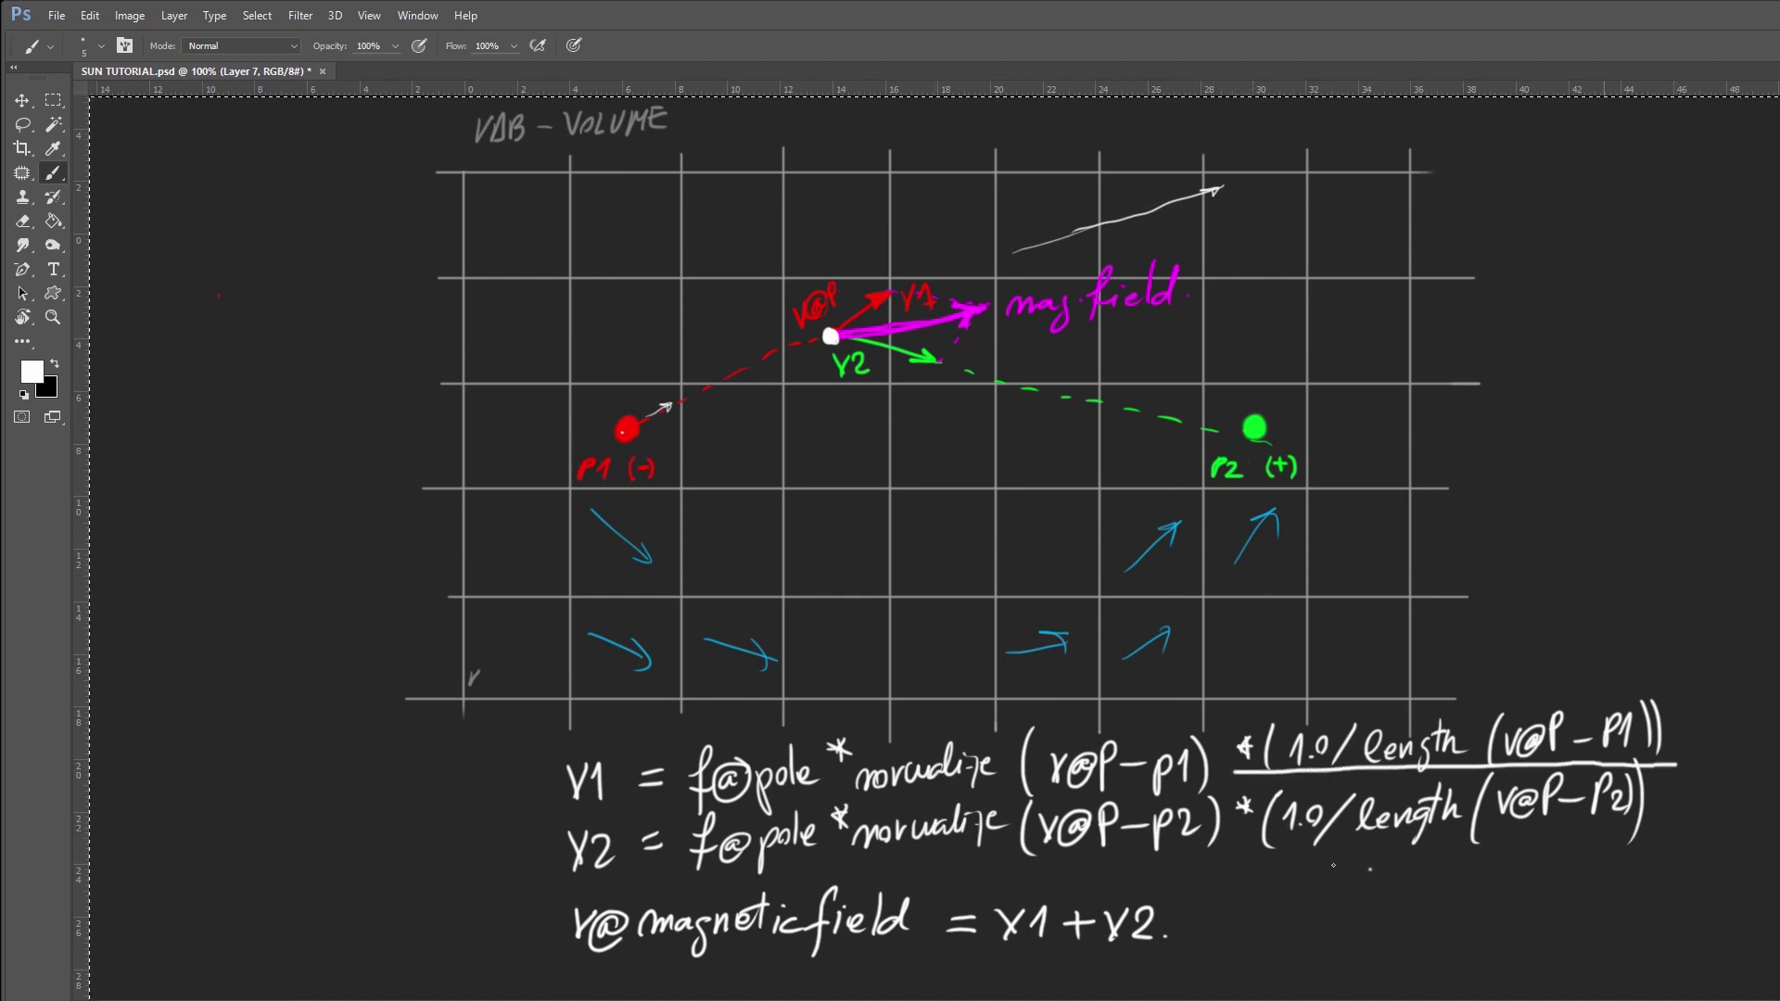
pyautogui.moveTo(1225, 845); pyautogui.dragTo(1418, 846)
pyautogui.moveTo(1574, 850); pyautogui.dragTo(1688, 850)
pyautogui.hotkey('ctrl', 'd')
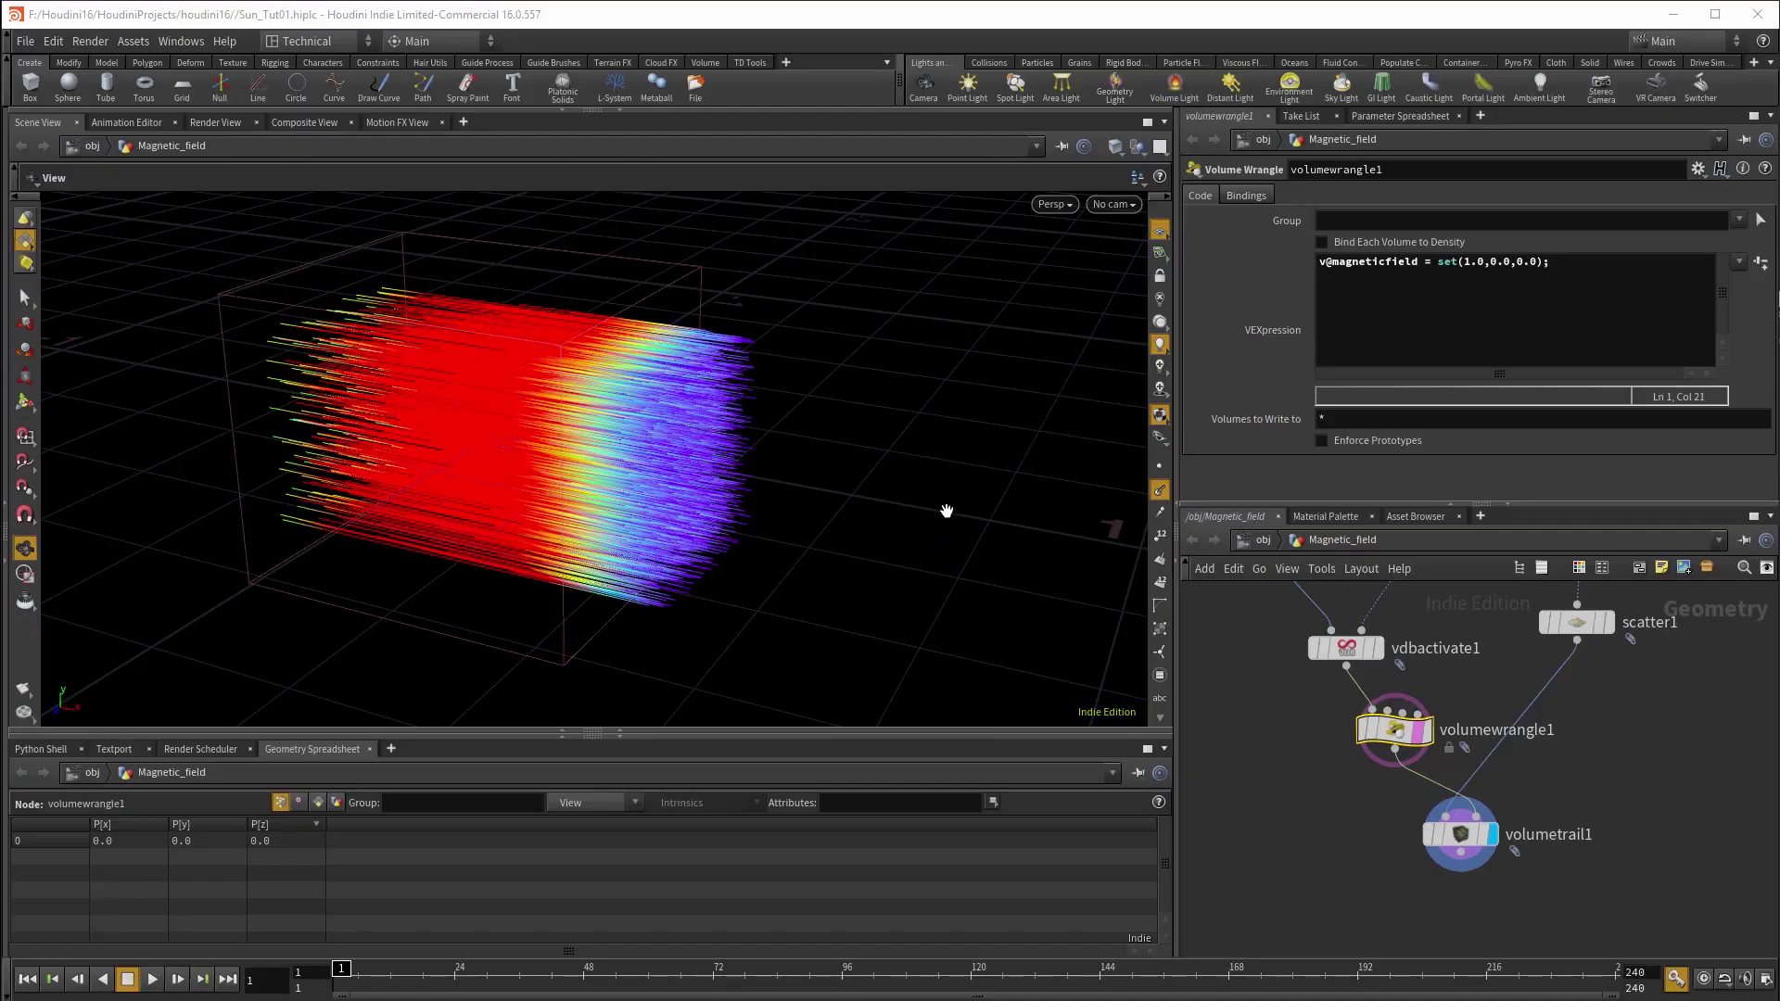
pyautogui.moveTo(945, 509); pyautogui.dragTo(974, 533)
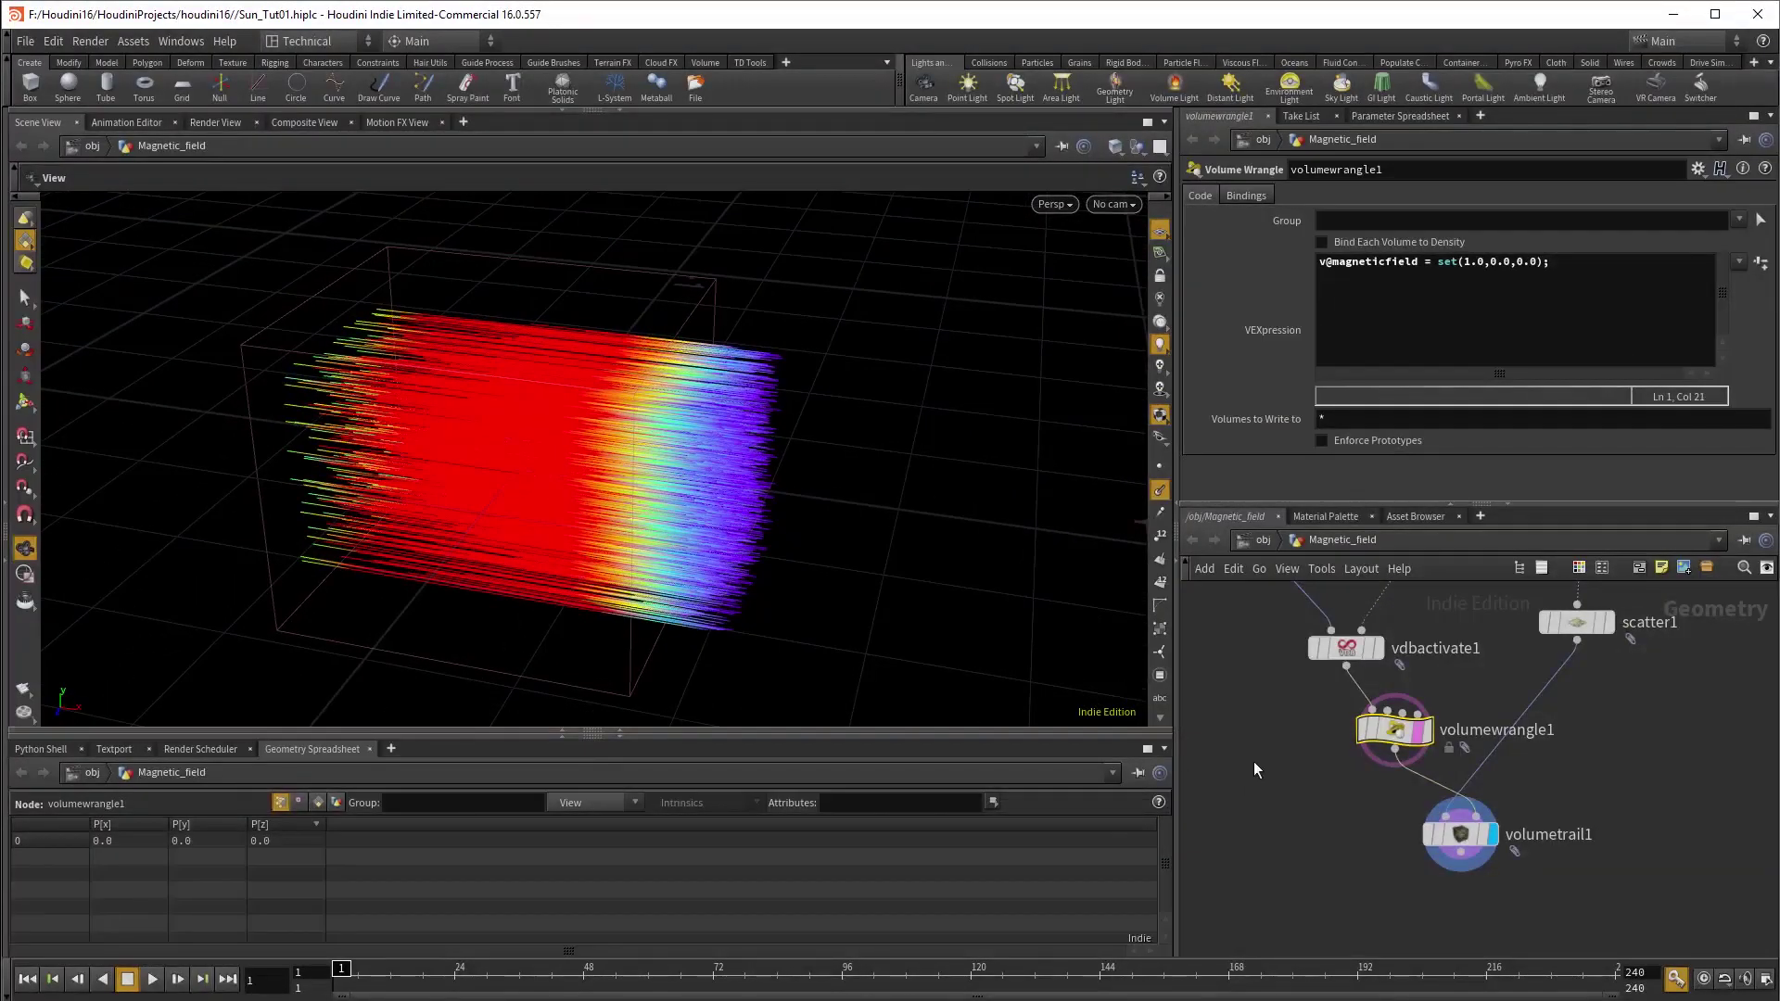
pyautogui.moveTo(1296, 793); pyautogui.dragTo(1317, 821, button='middle')
pyautogui.moveTo(965, 569); pyautogui.dragTo(898, 560)
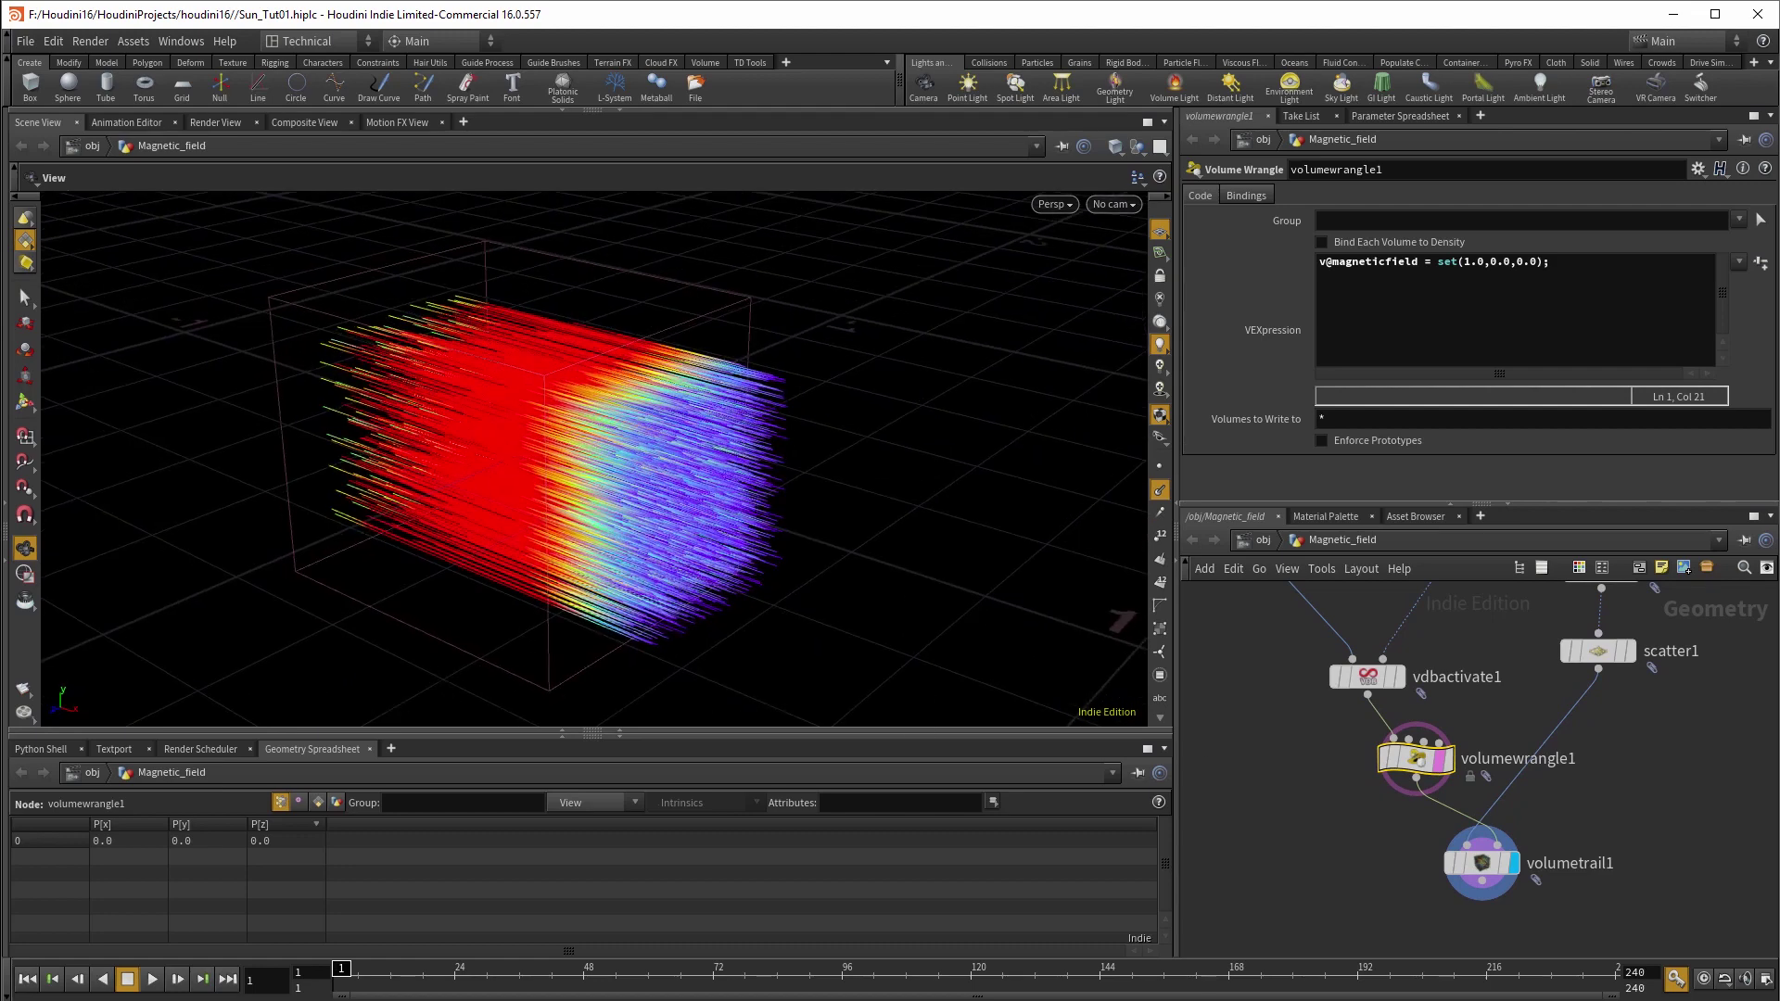
# - Switch to Sublime Text, show the Mag_Field_Sun.vfl file and place its window beside Houdini's node network
pyautogui.hotkey('alt', 'Tab')
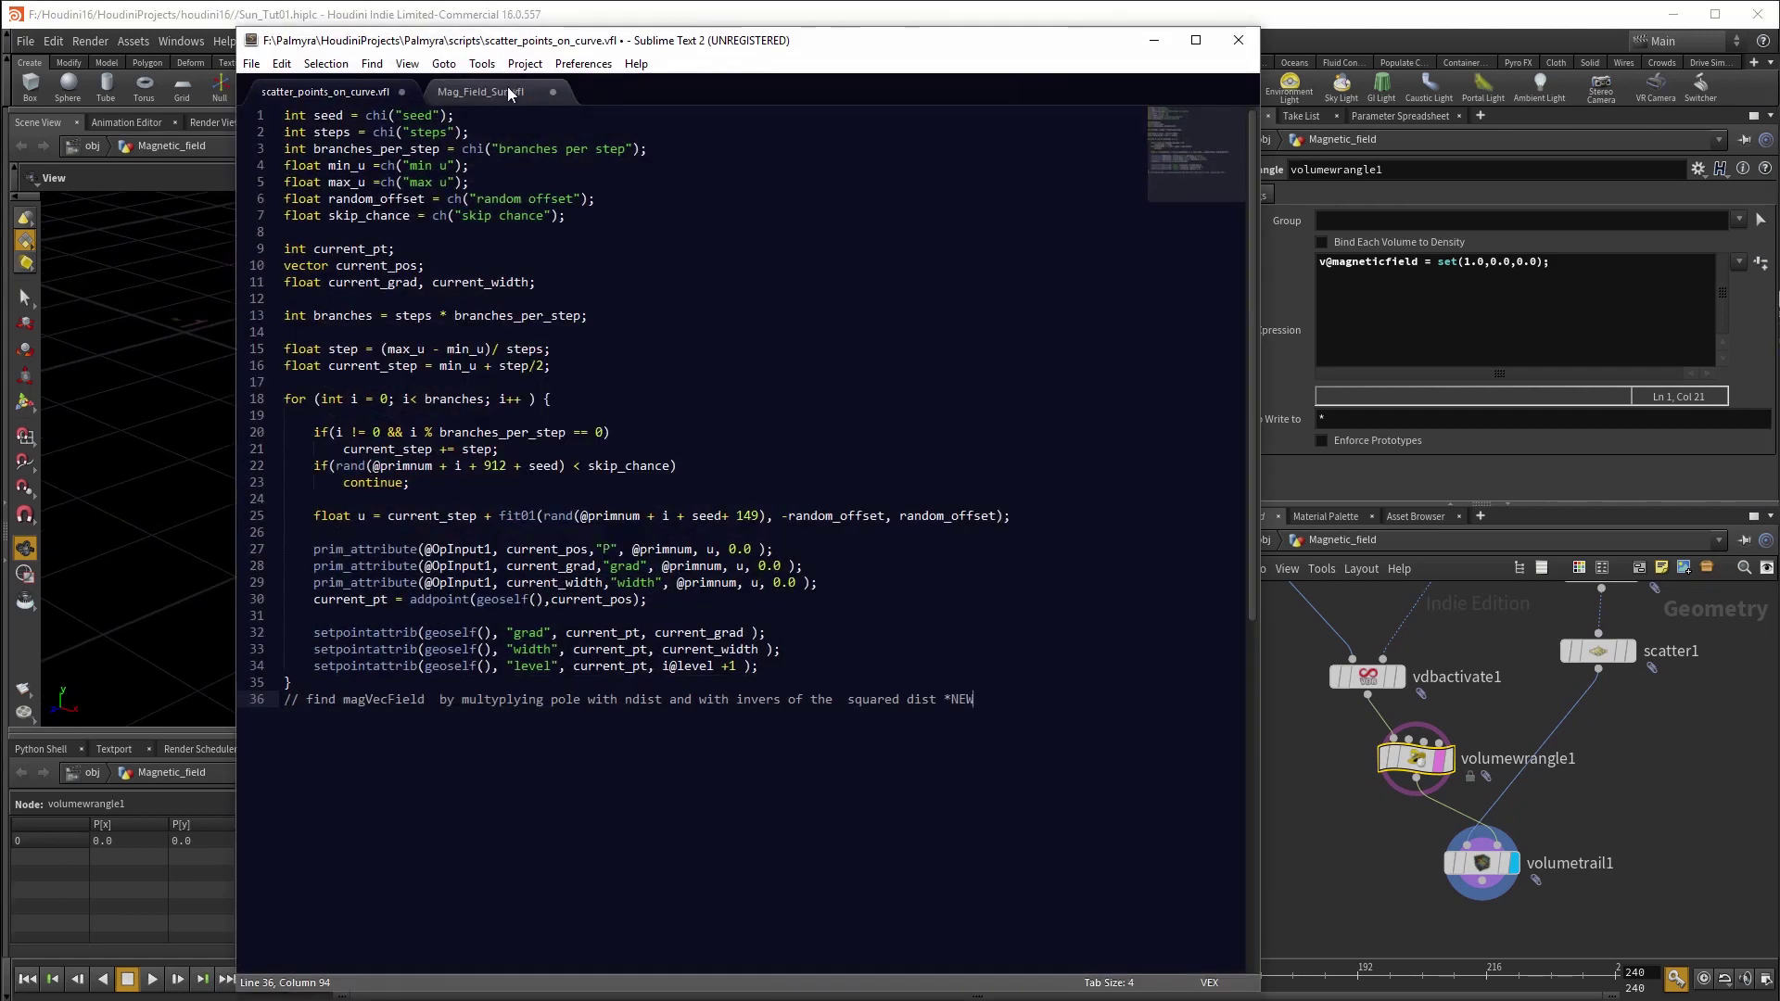
pyautogui.click(543, 85)
pyautogui.moveTo(859, 44); pyautogui.dragTo(797, 33)
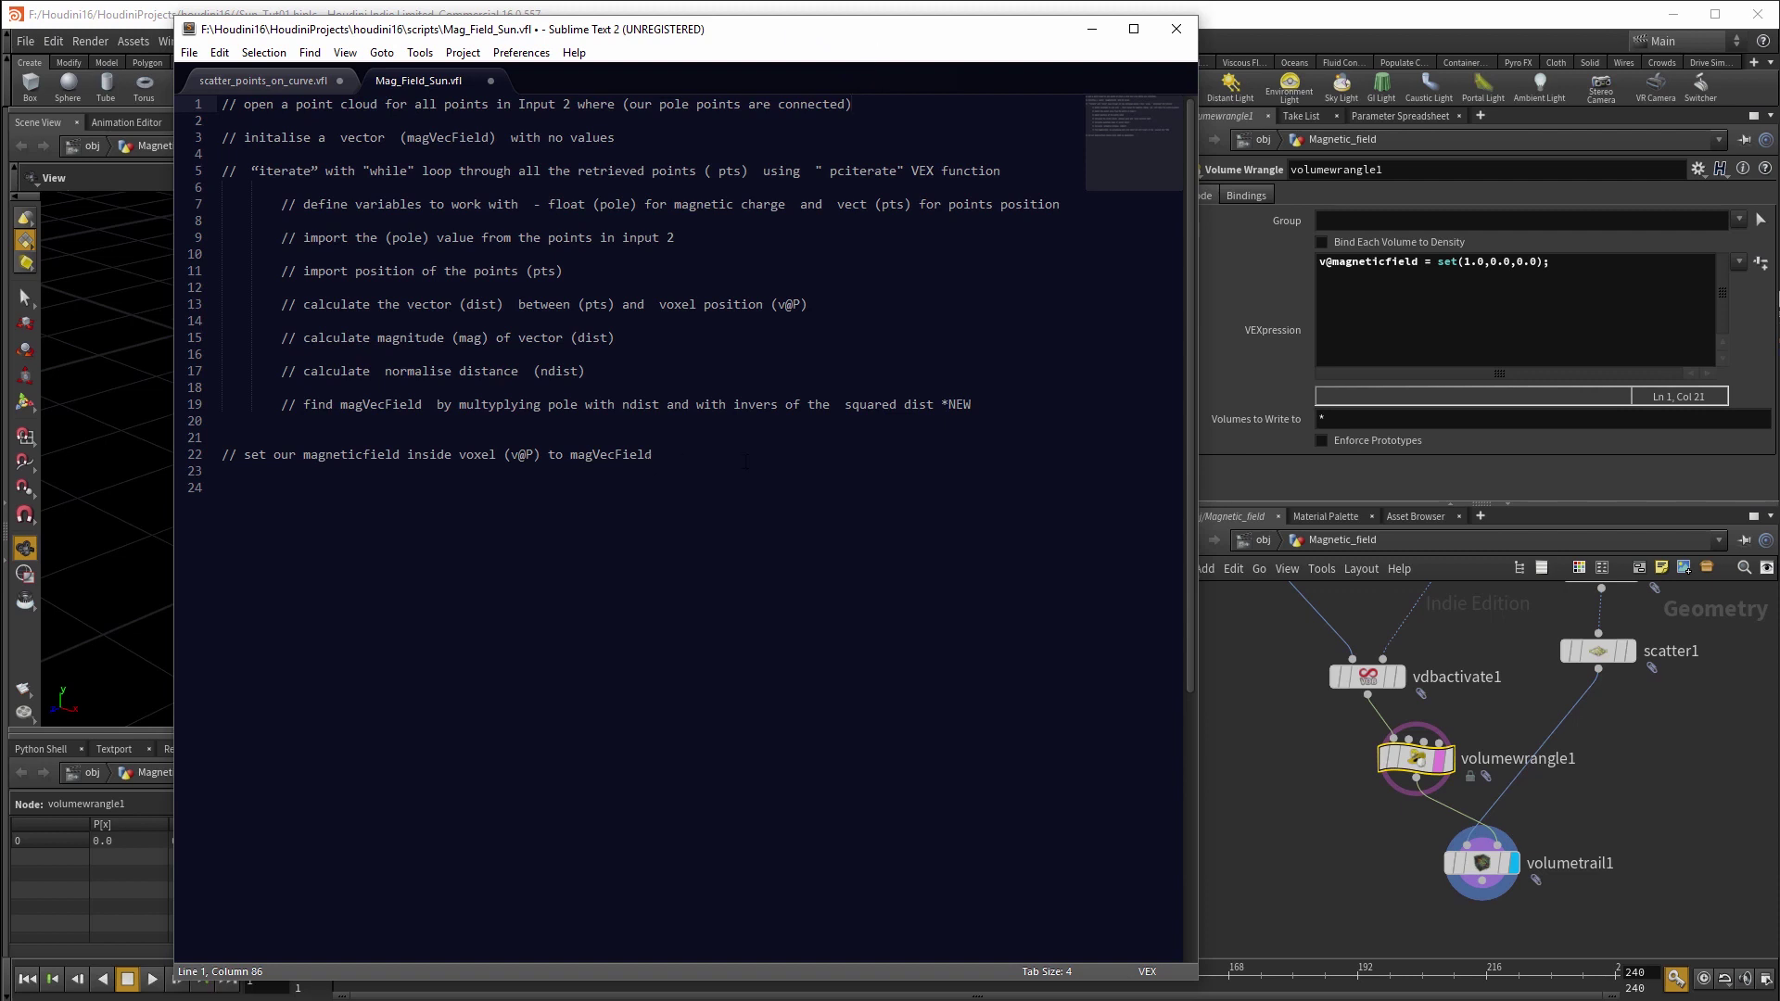
pyautogui.click(652, 454)
pyautogui.moveTo(869, 33); pyautogui.dragTo(887, 30)
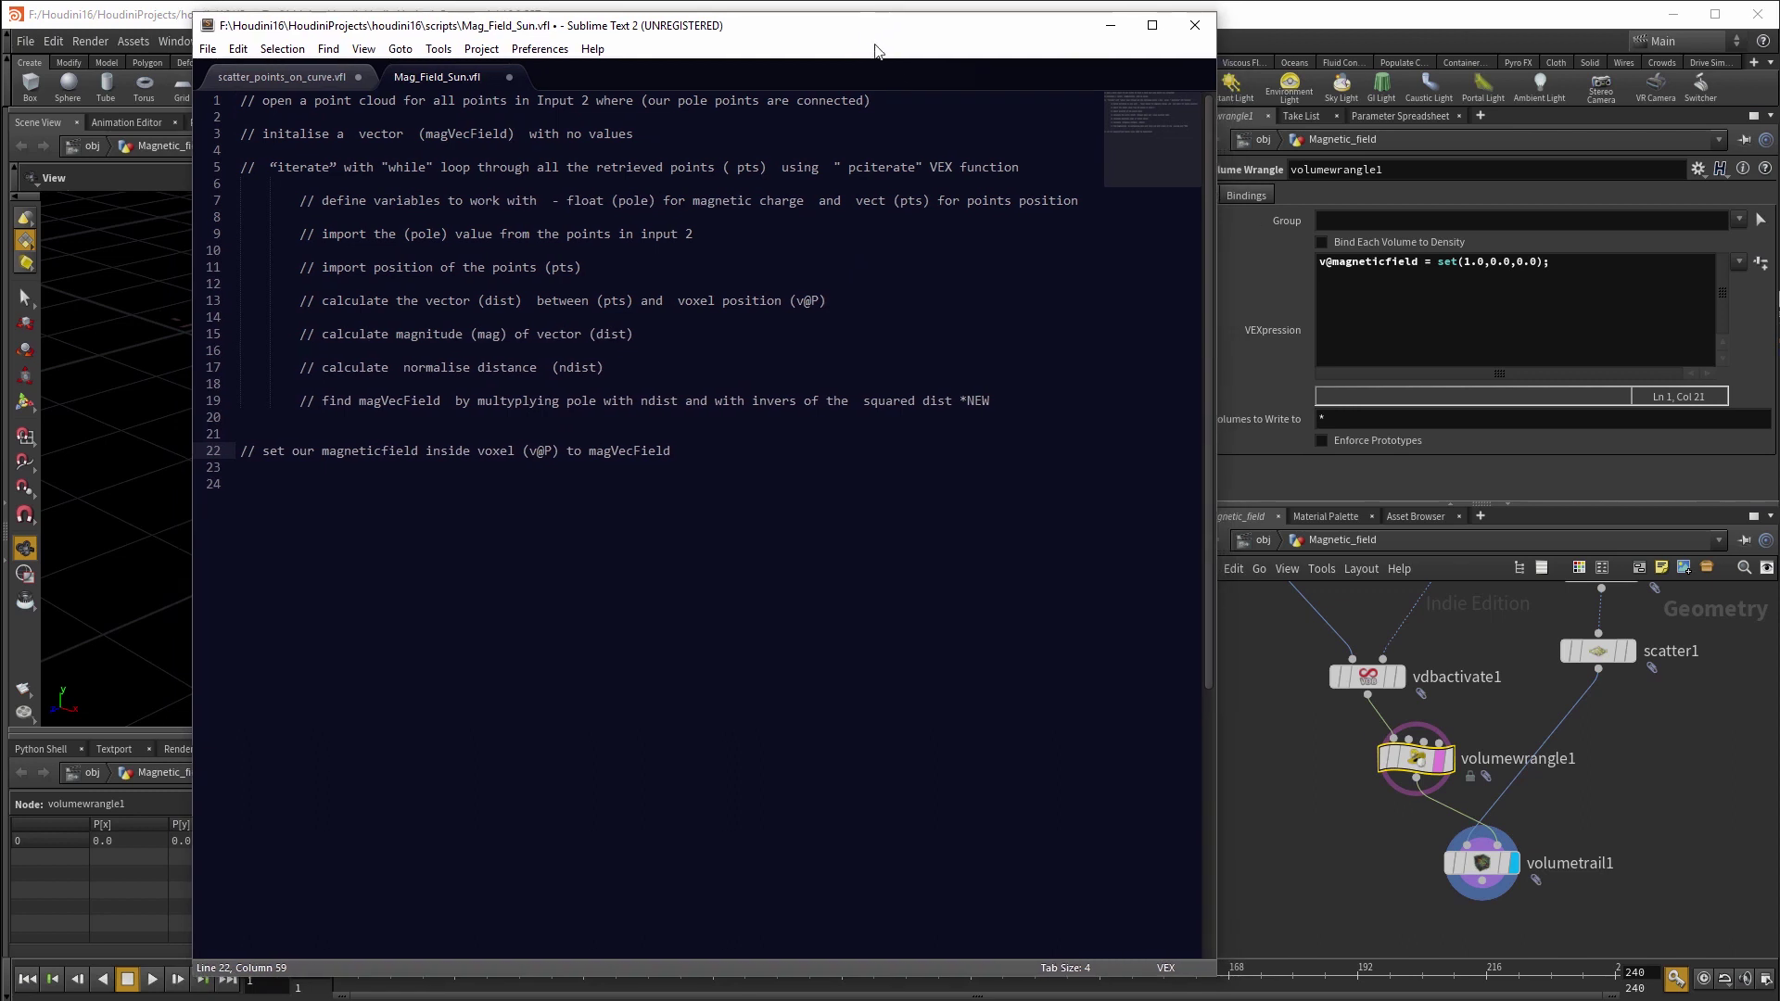
# - Below the point-cloud comment, declare int handle and assign it a pcopen() call
pyautogui.click(297, 286)
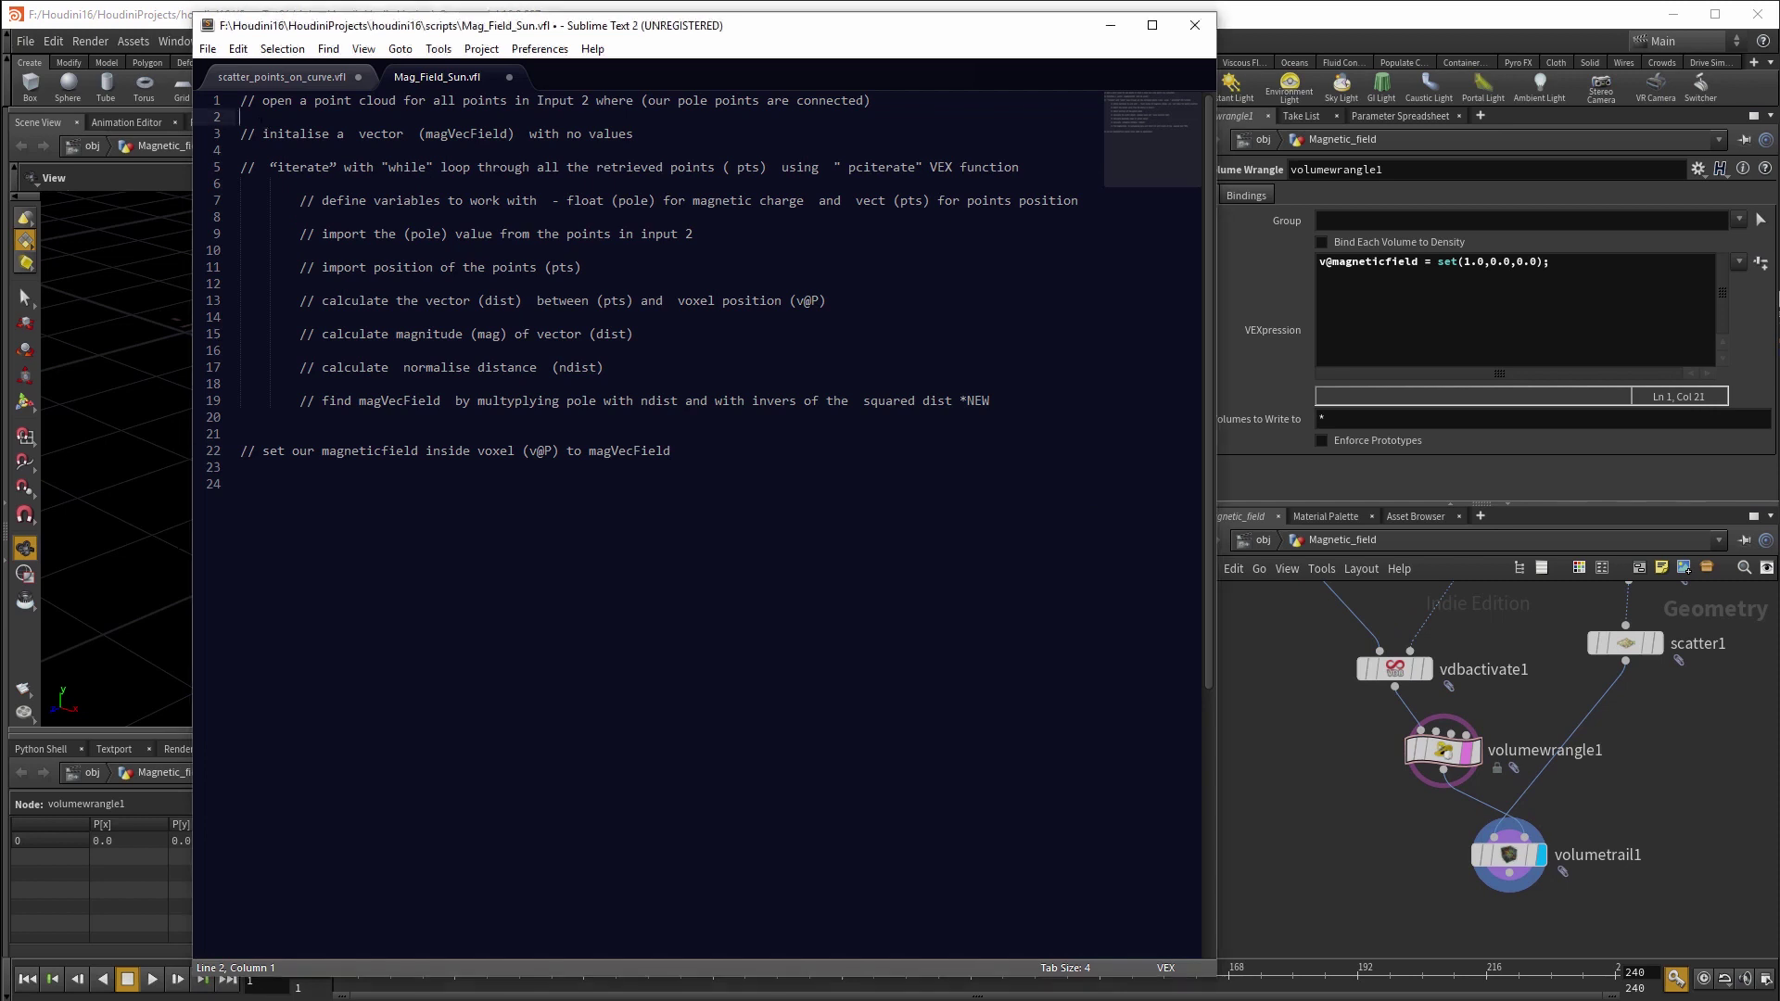
pyautogui.press('Return')
pyautogui.press('Return')
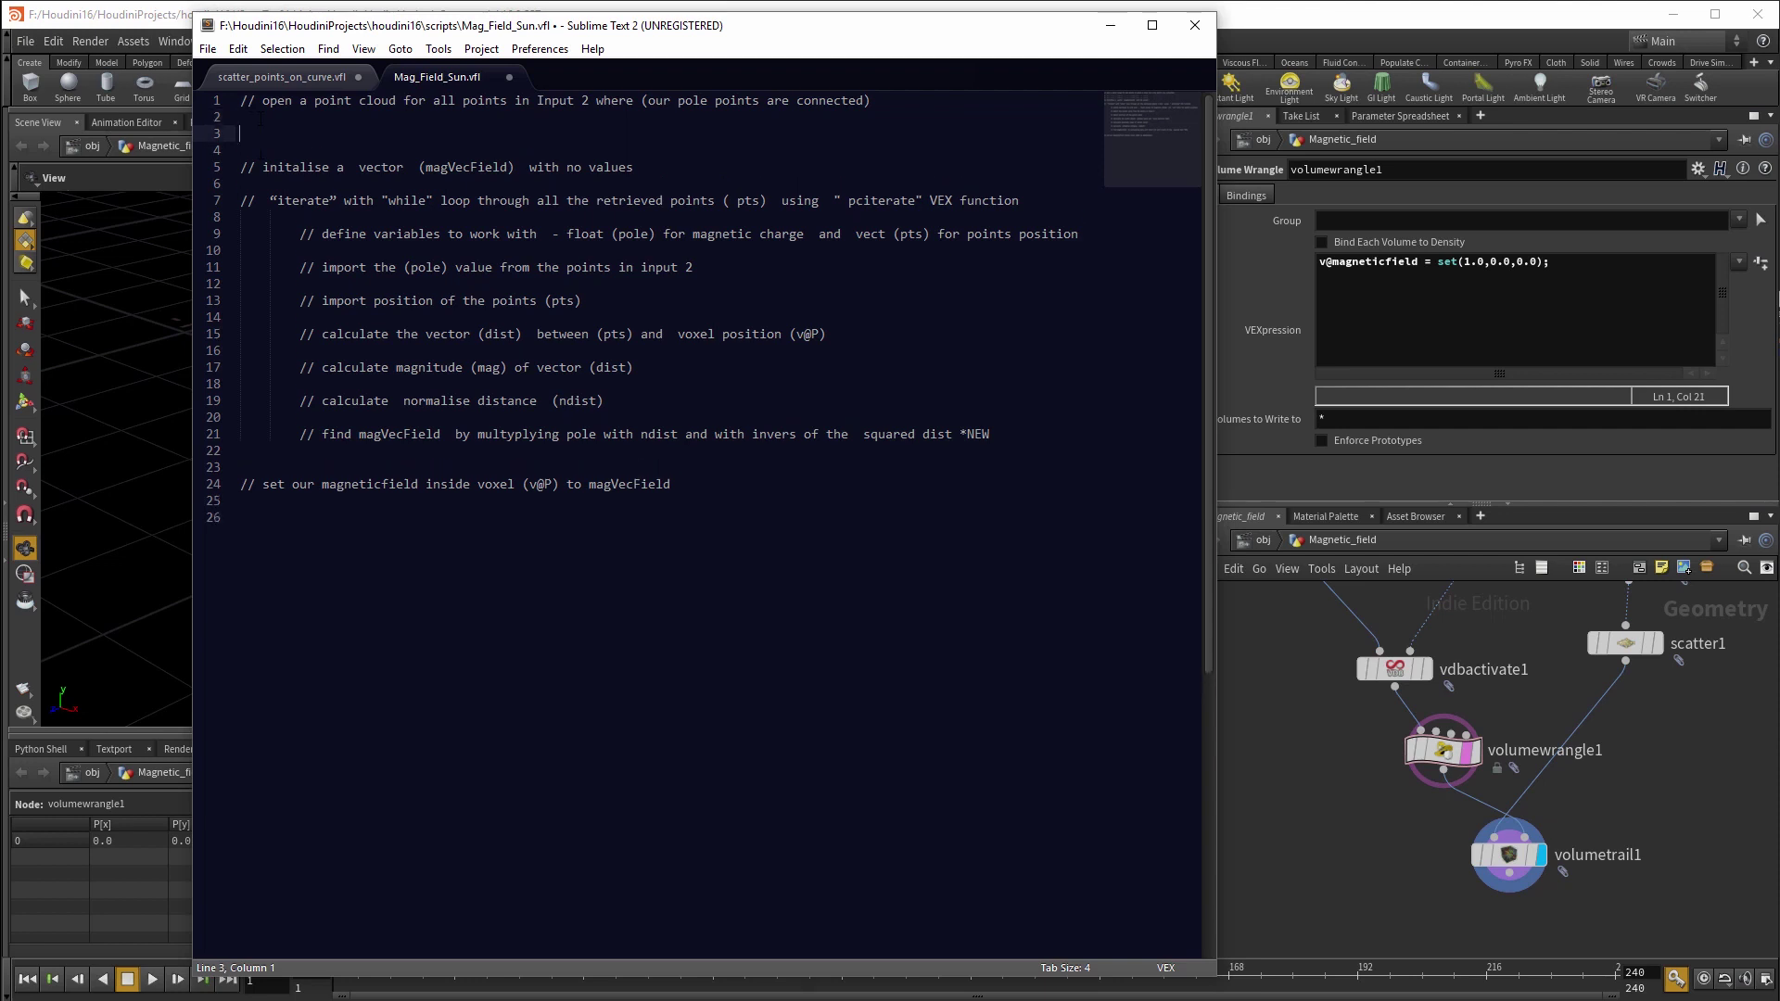
pyautogui.write('in')
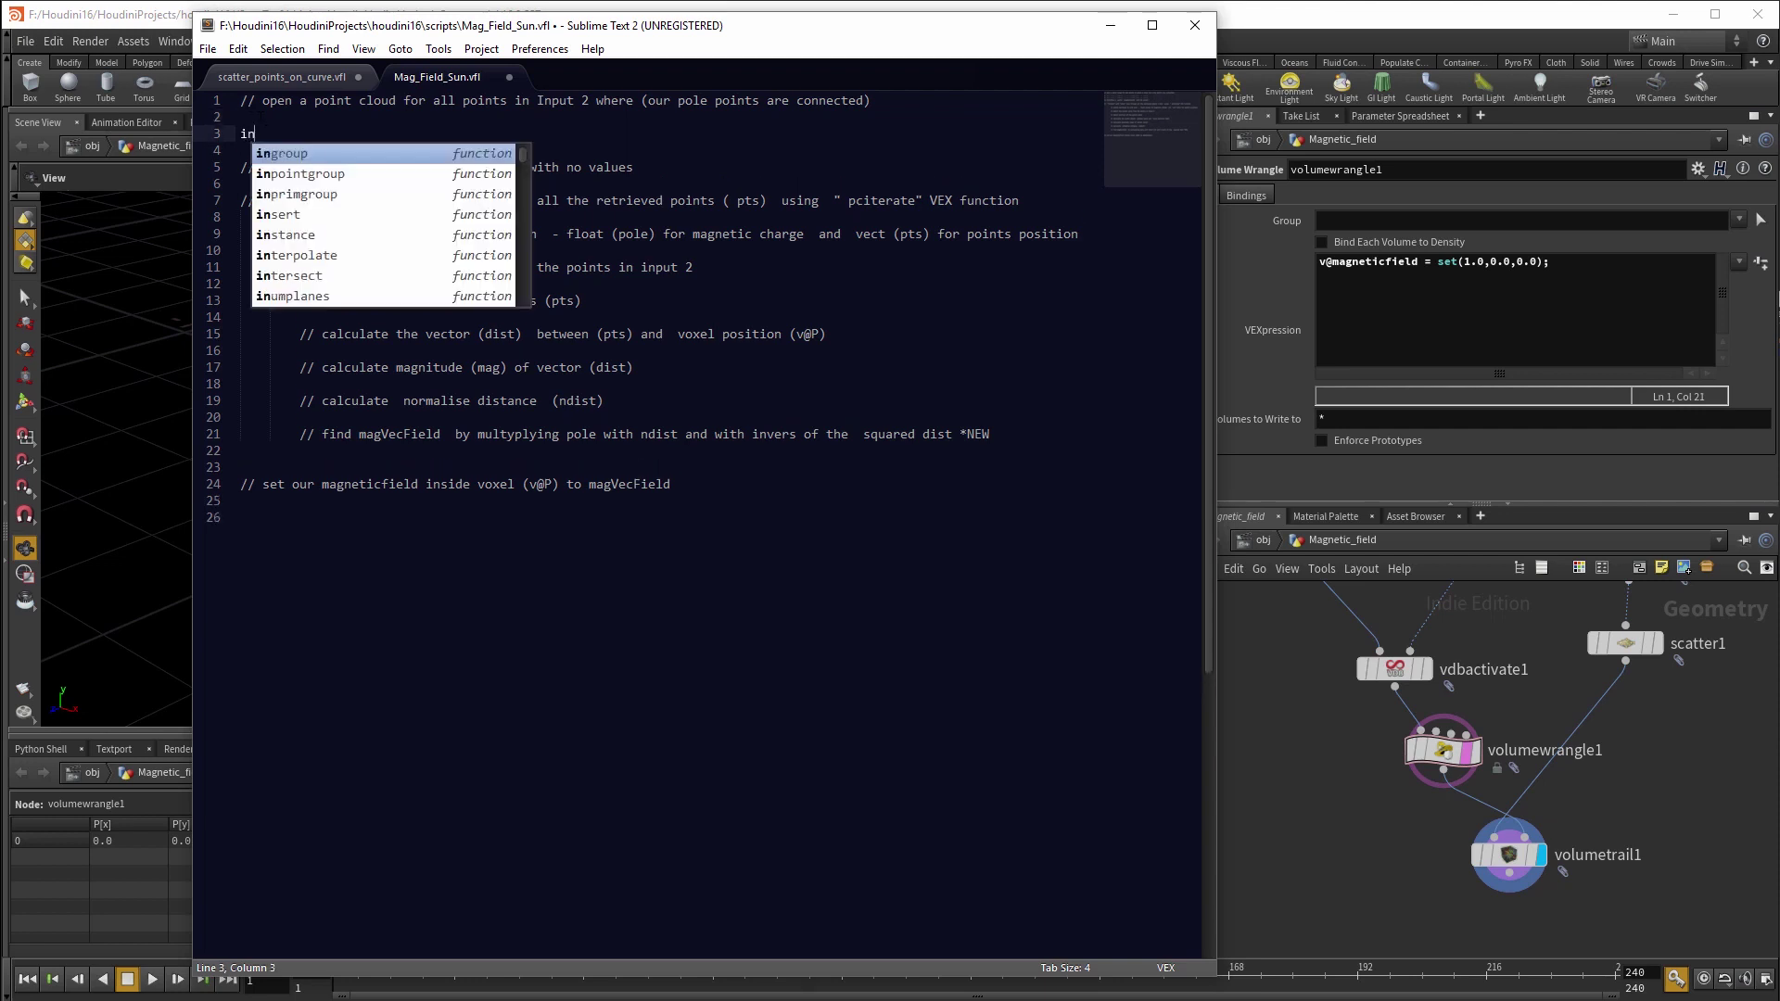
pyautogui.write('t handle = ')
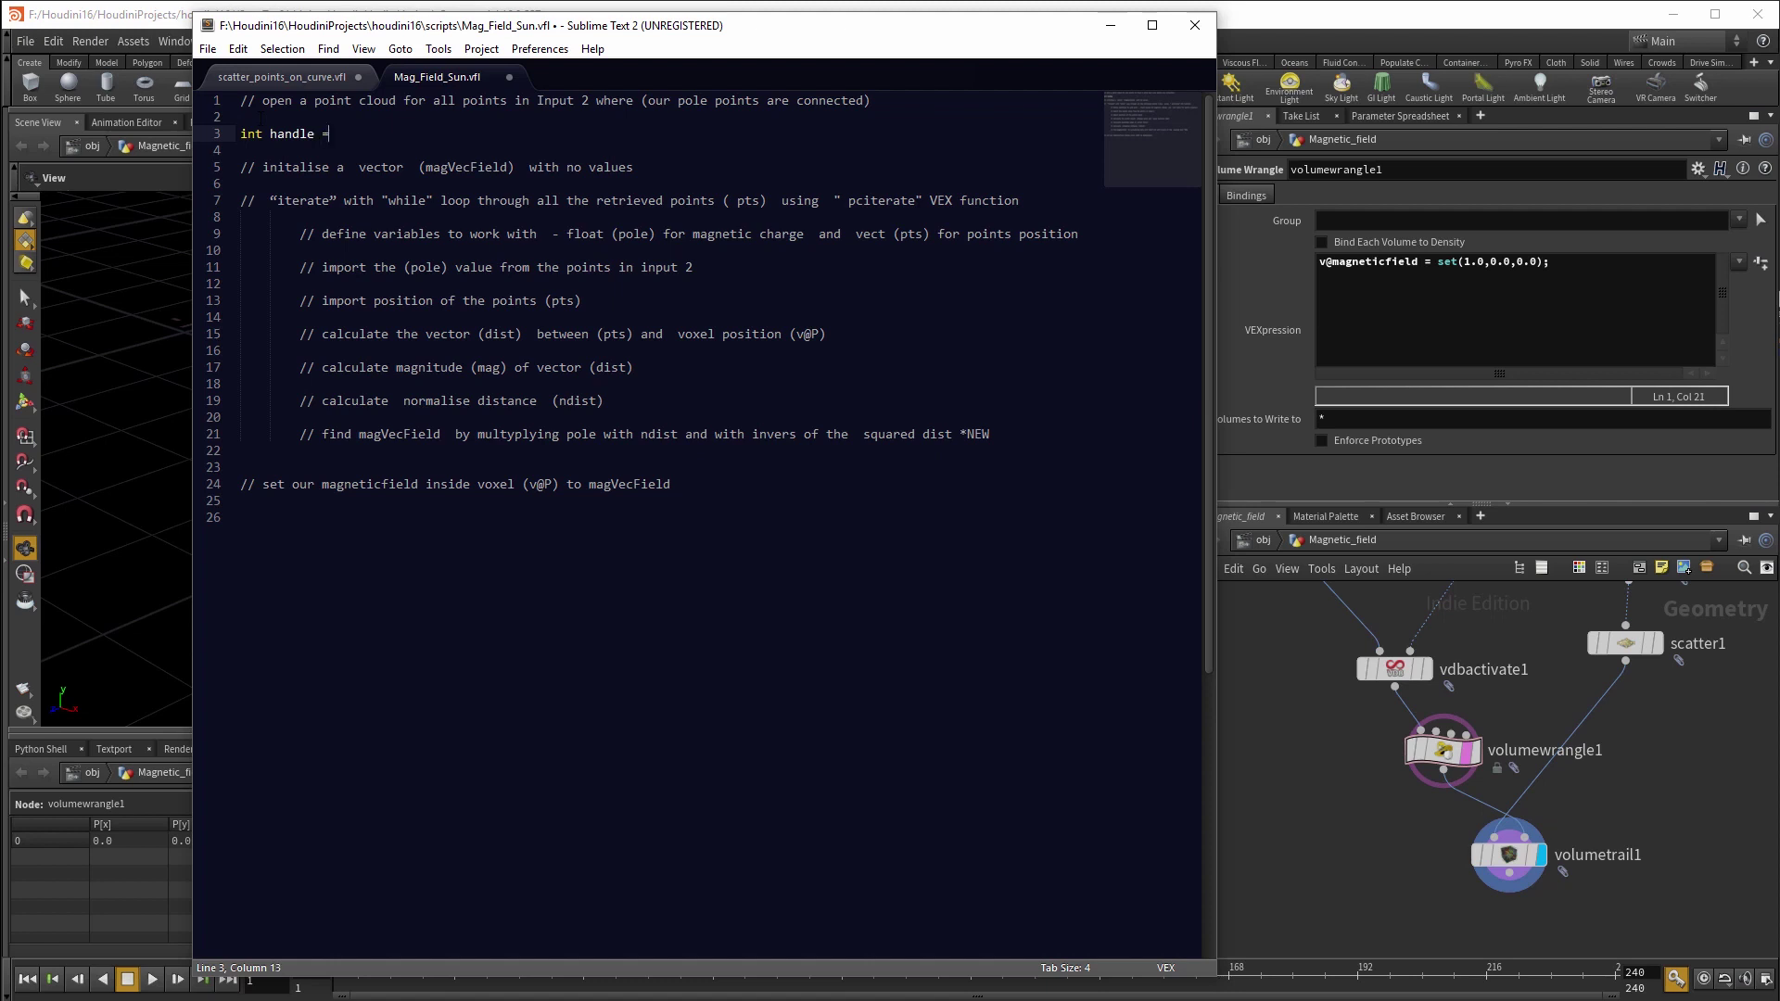
pyautogui.write('pco')
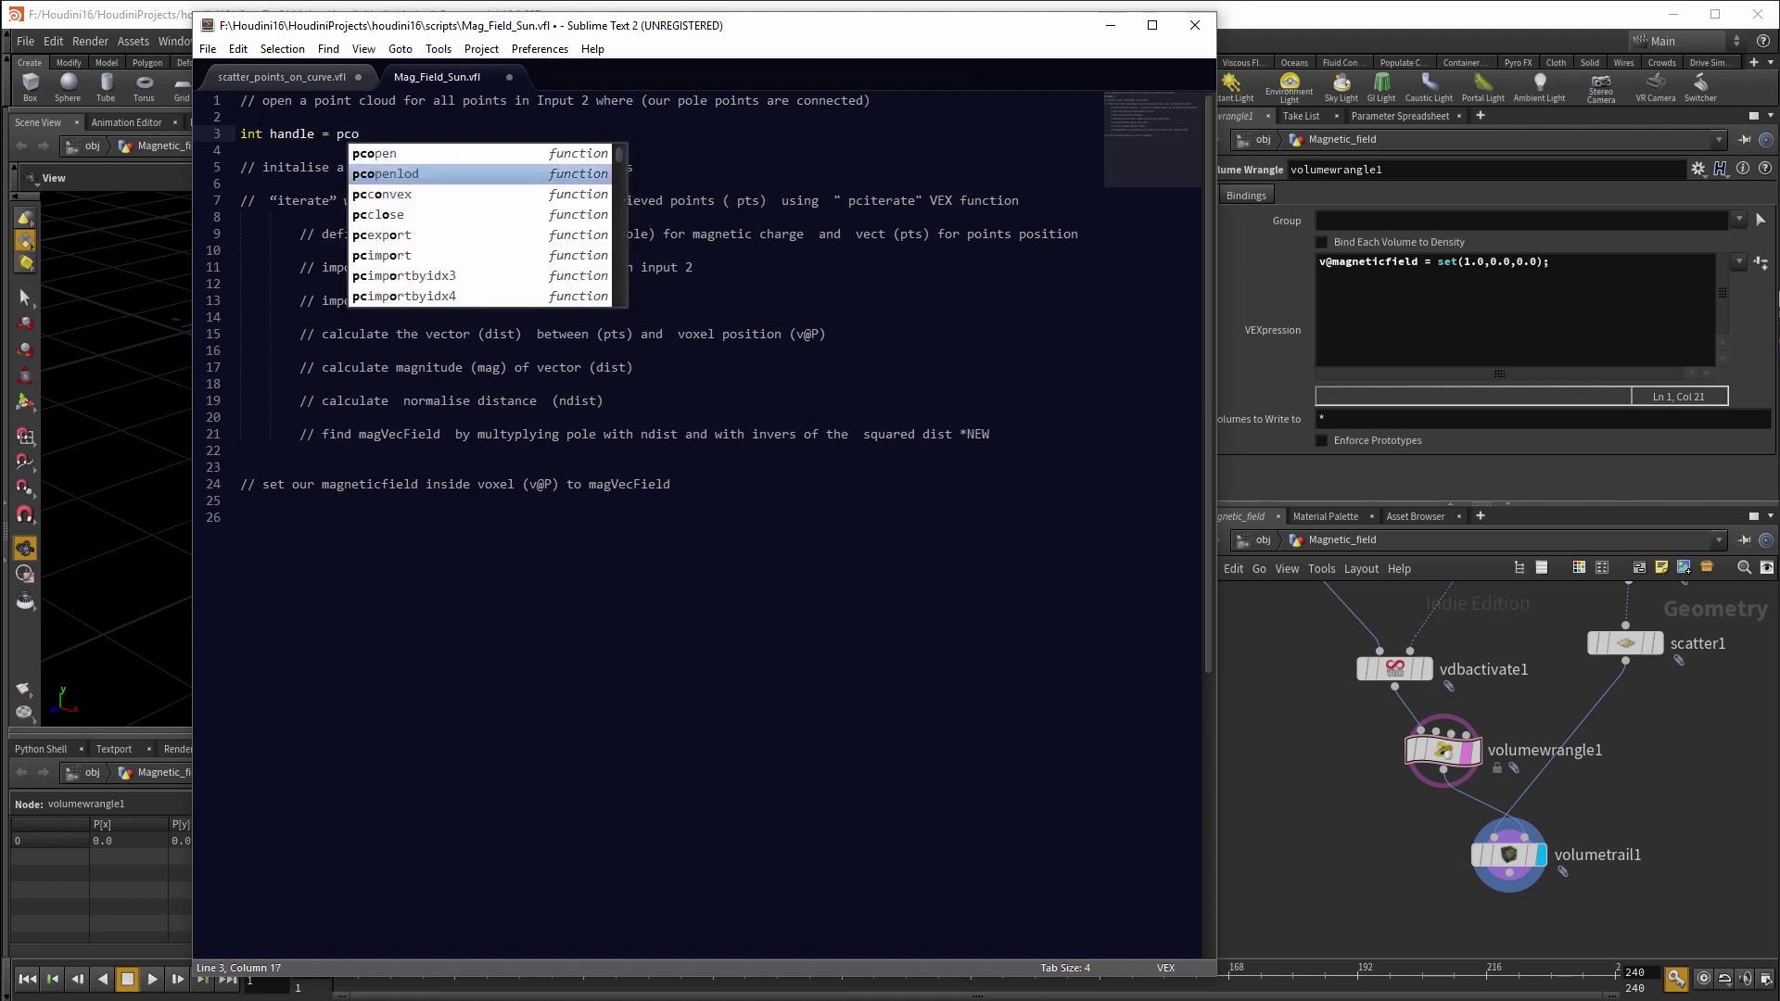
pyautogui.press('Tab')
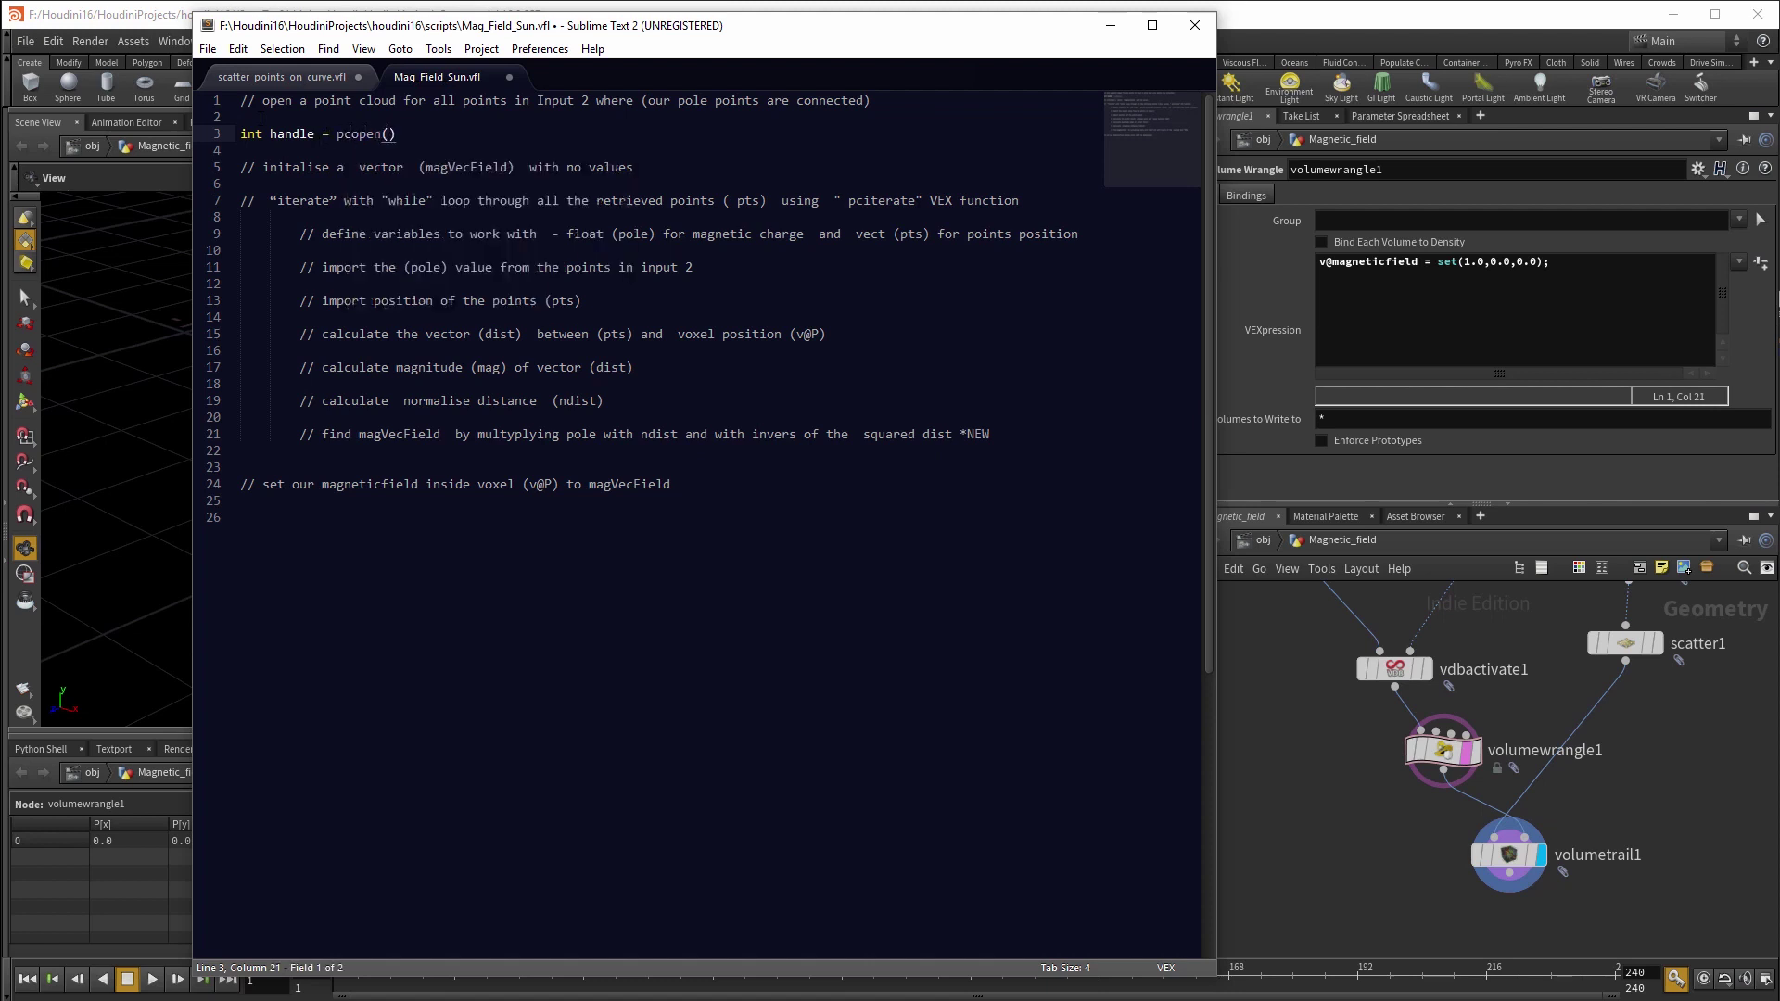
pyautogui.write('@OpInput2, "P", v@P')
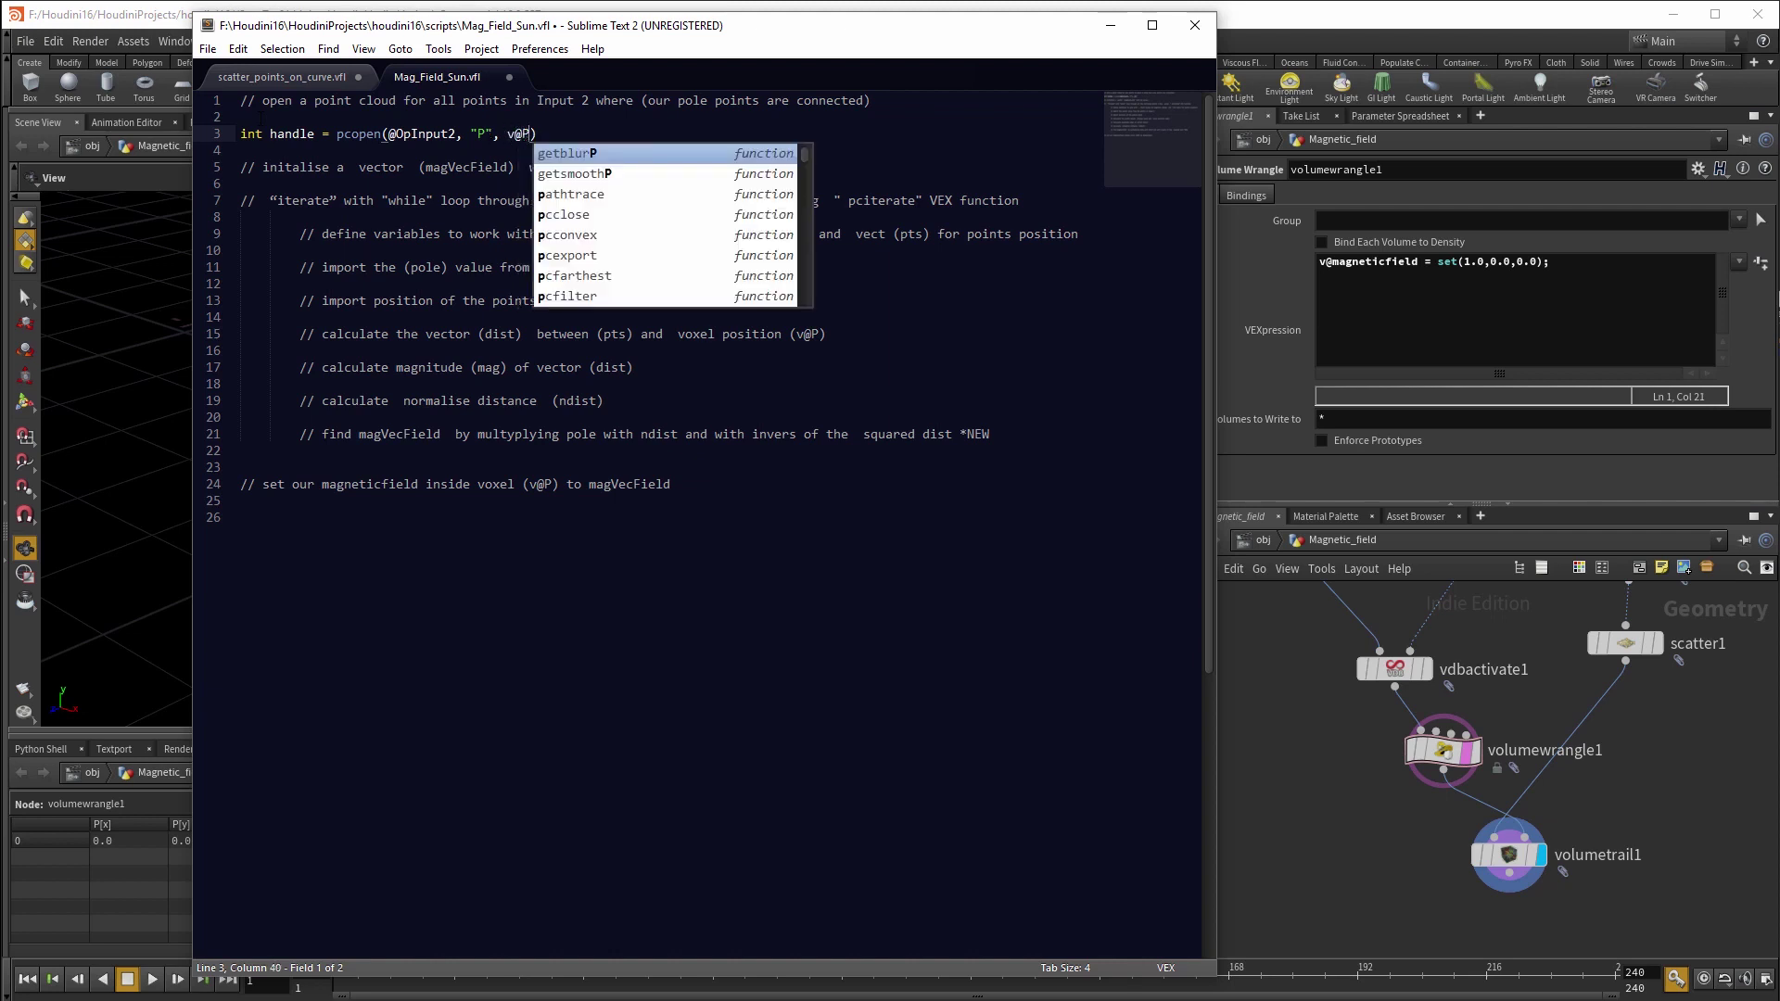
pyautogui.write(',')
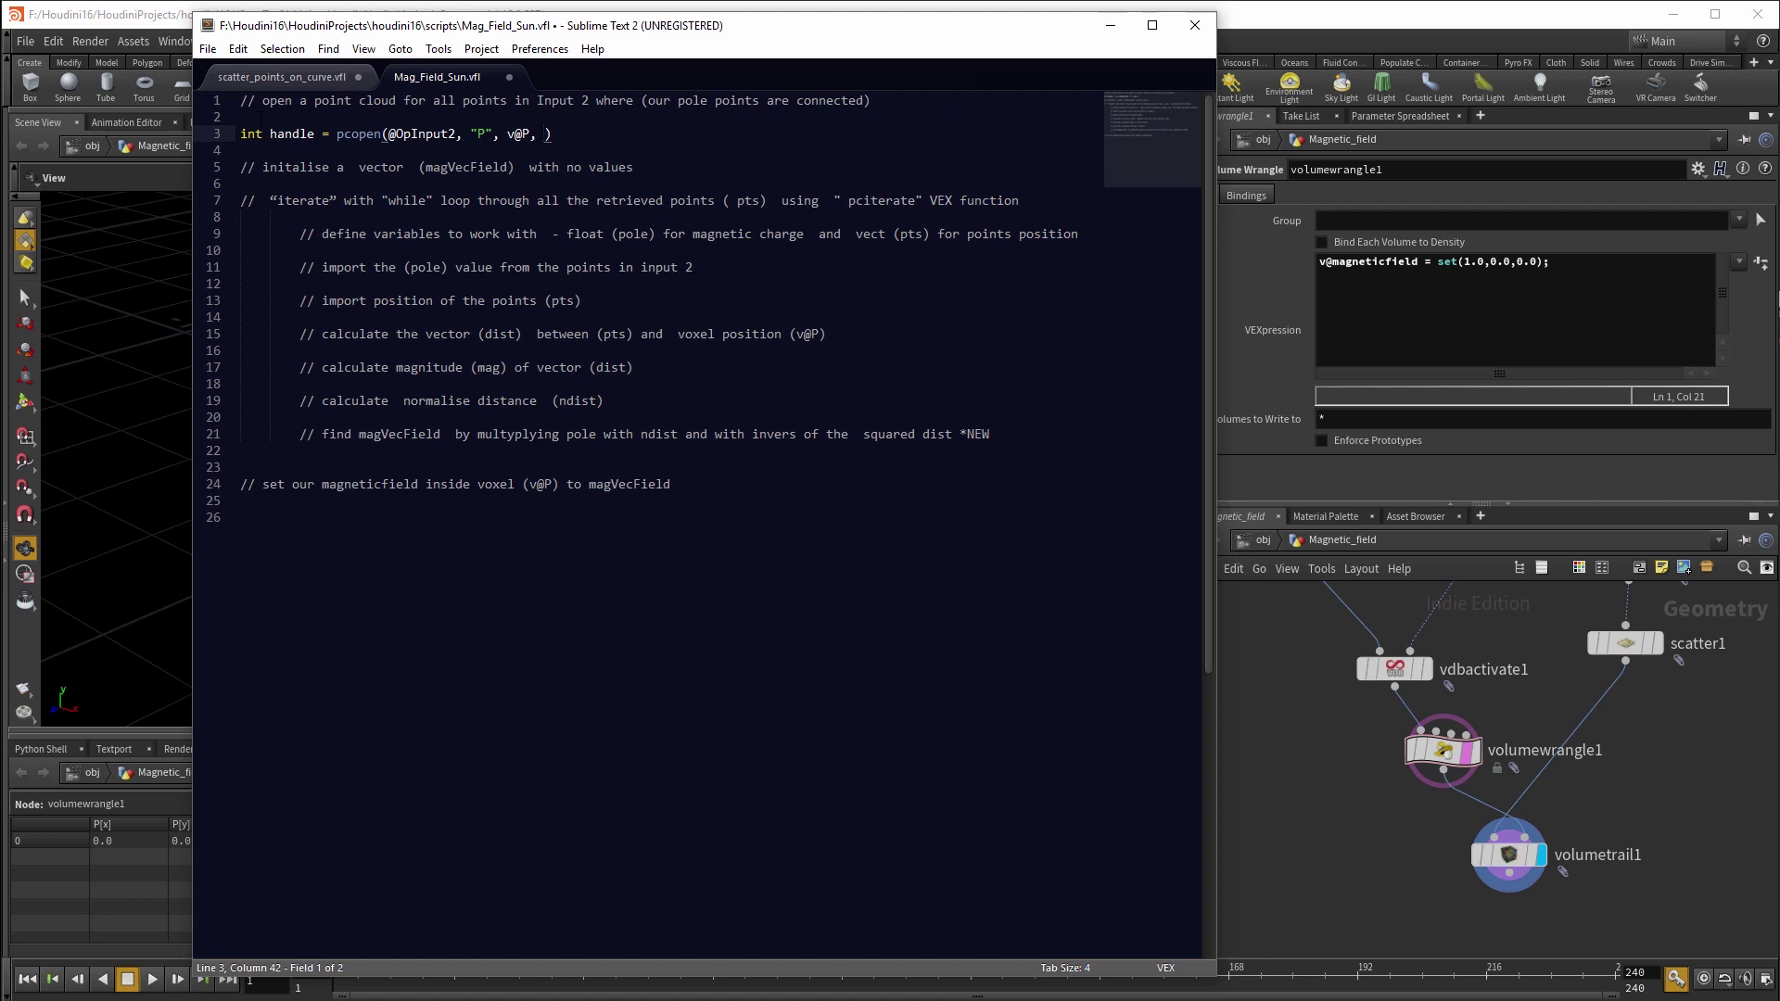
pyautogui.write('100.0,')
pyautogui.write('100')
pyautogui.press('Tab')
pyautogui.write(';')
# - Below the initialise comment, add the line vector magVecField = set(0.0,0.0,0.0);
pyautogui.press('Down')
pyautogui.press('Down')
pyautogui.press('Down')
pyautogui.press('Return')
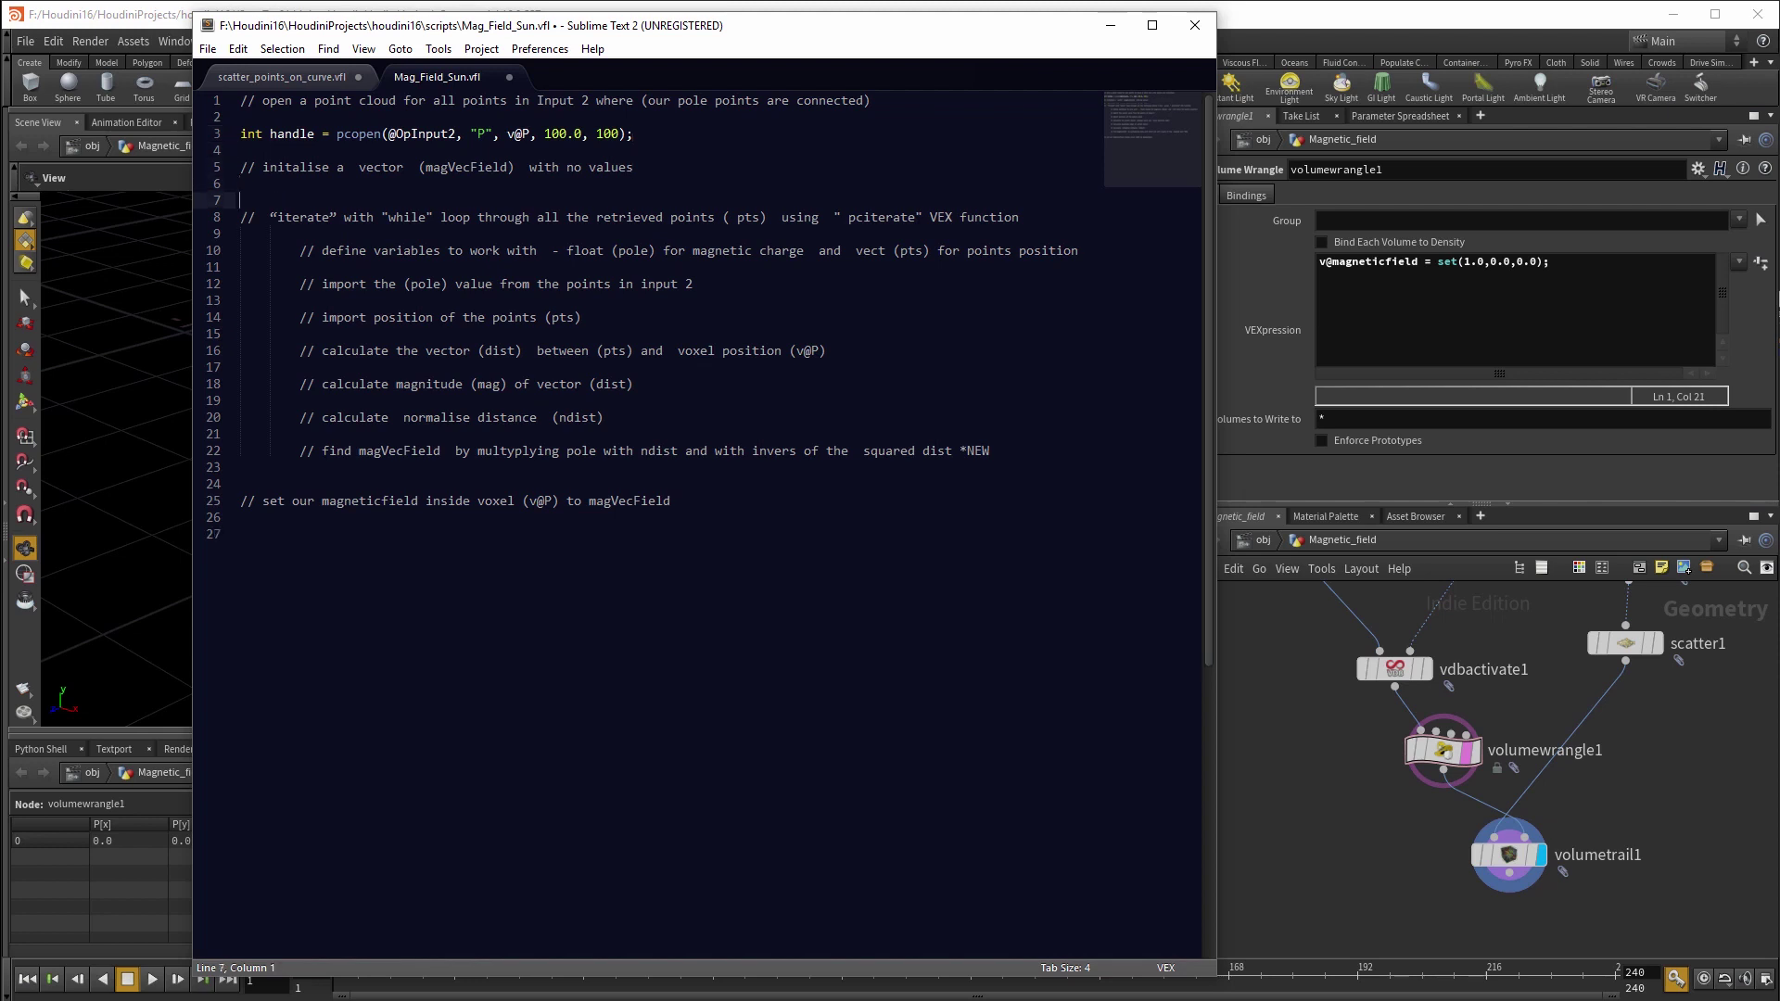
pyautogui.press('Return')
pyautogui.press('Up')
pyautogui.write('vector ')
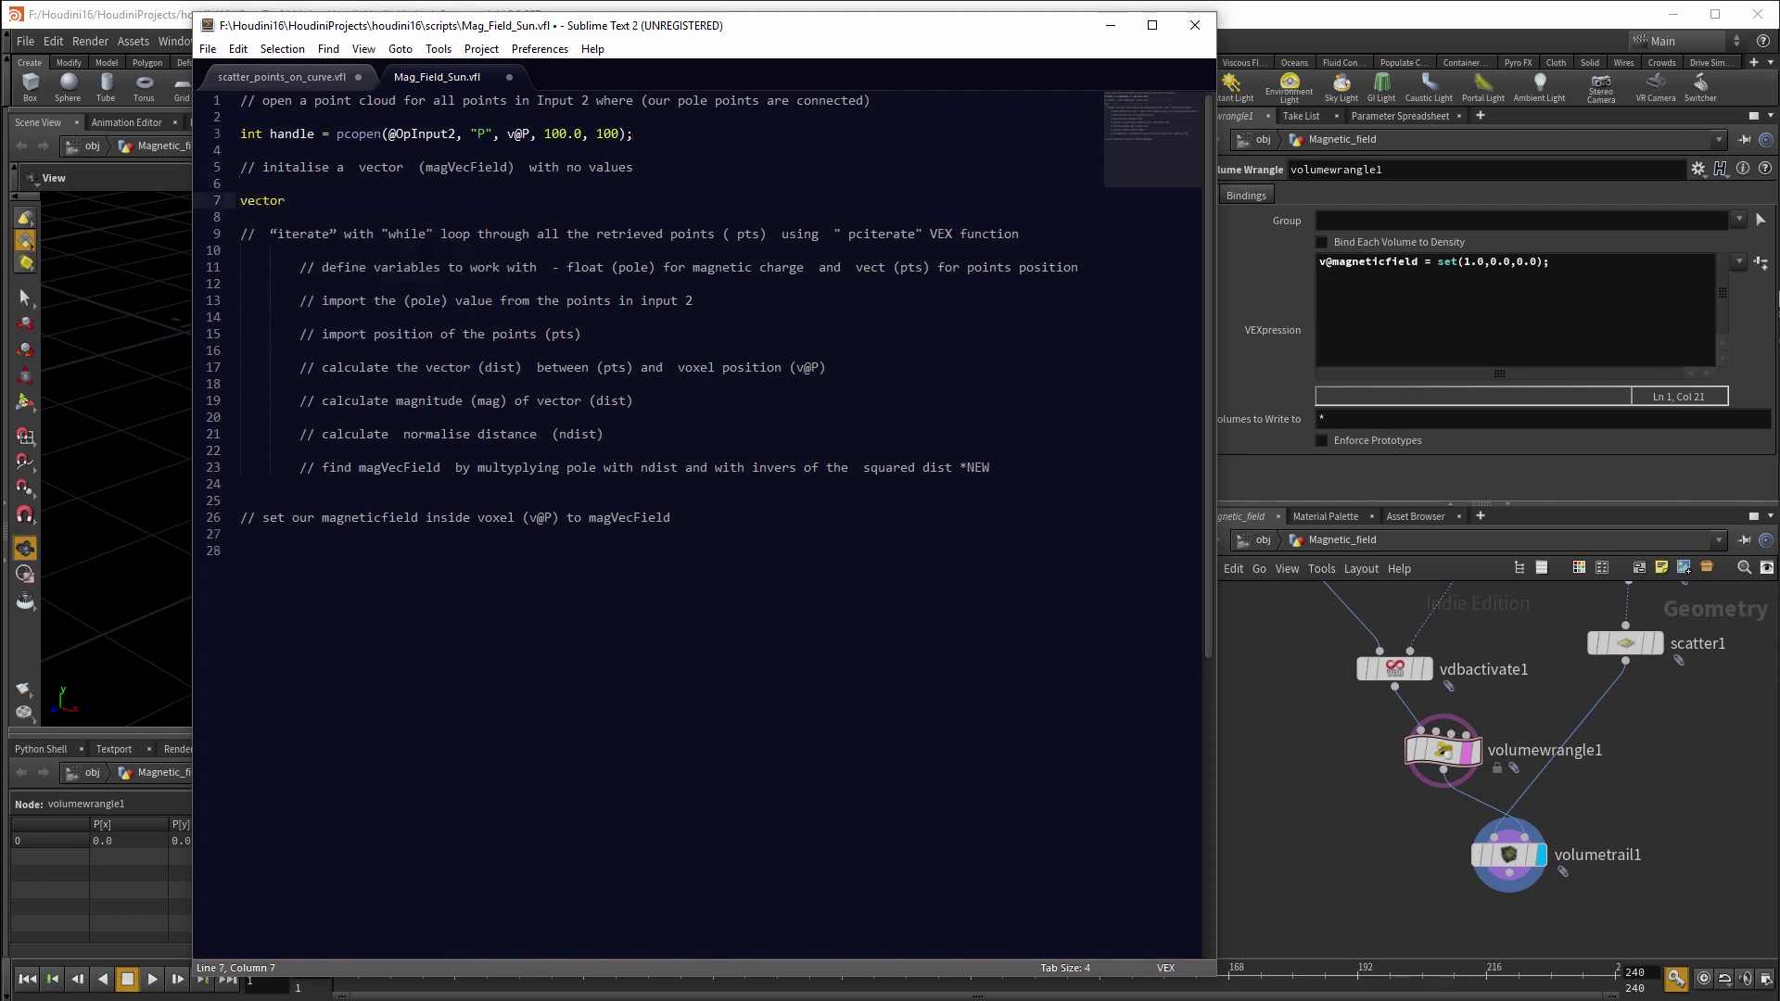
pyautogui.write('magVecField = set')
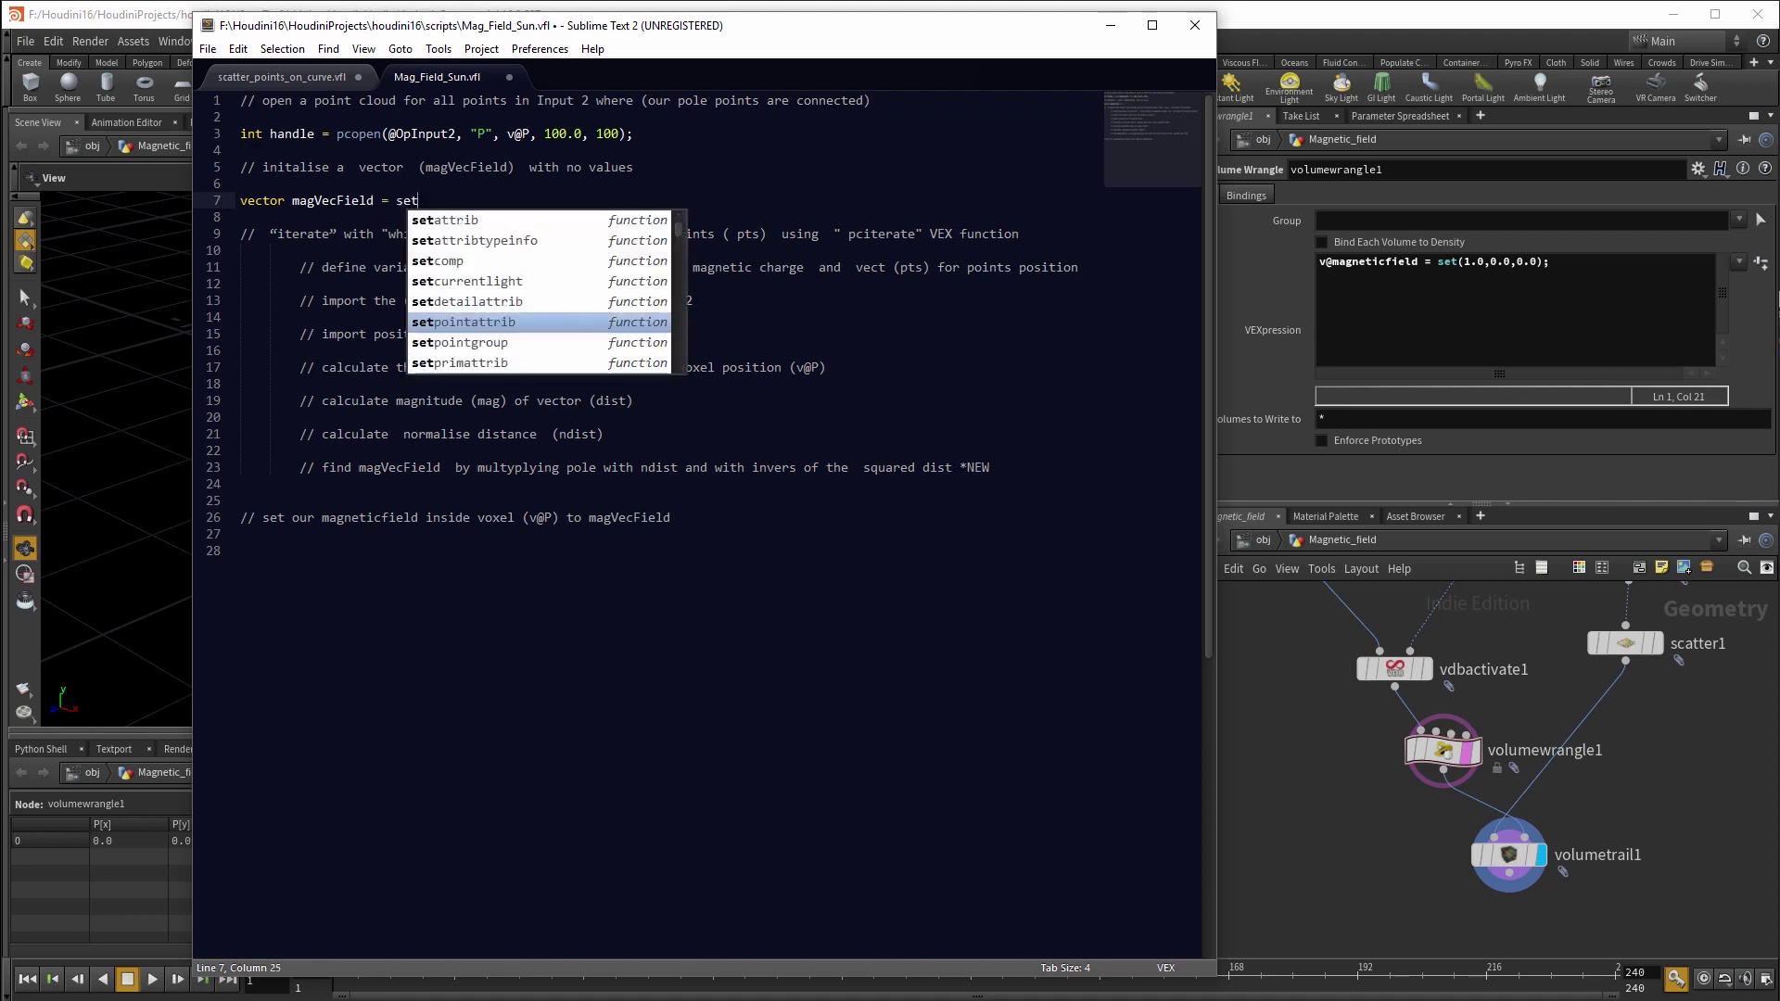
pyautogui.press('Escape')
pyautogui.write('(')
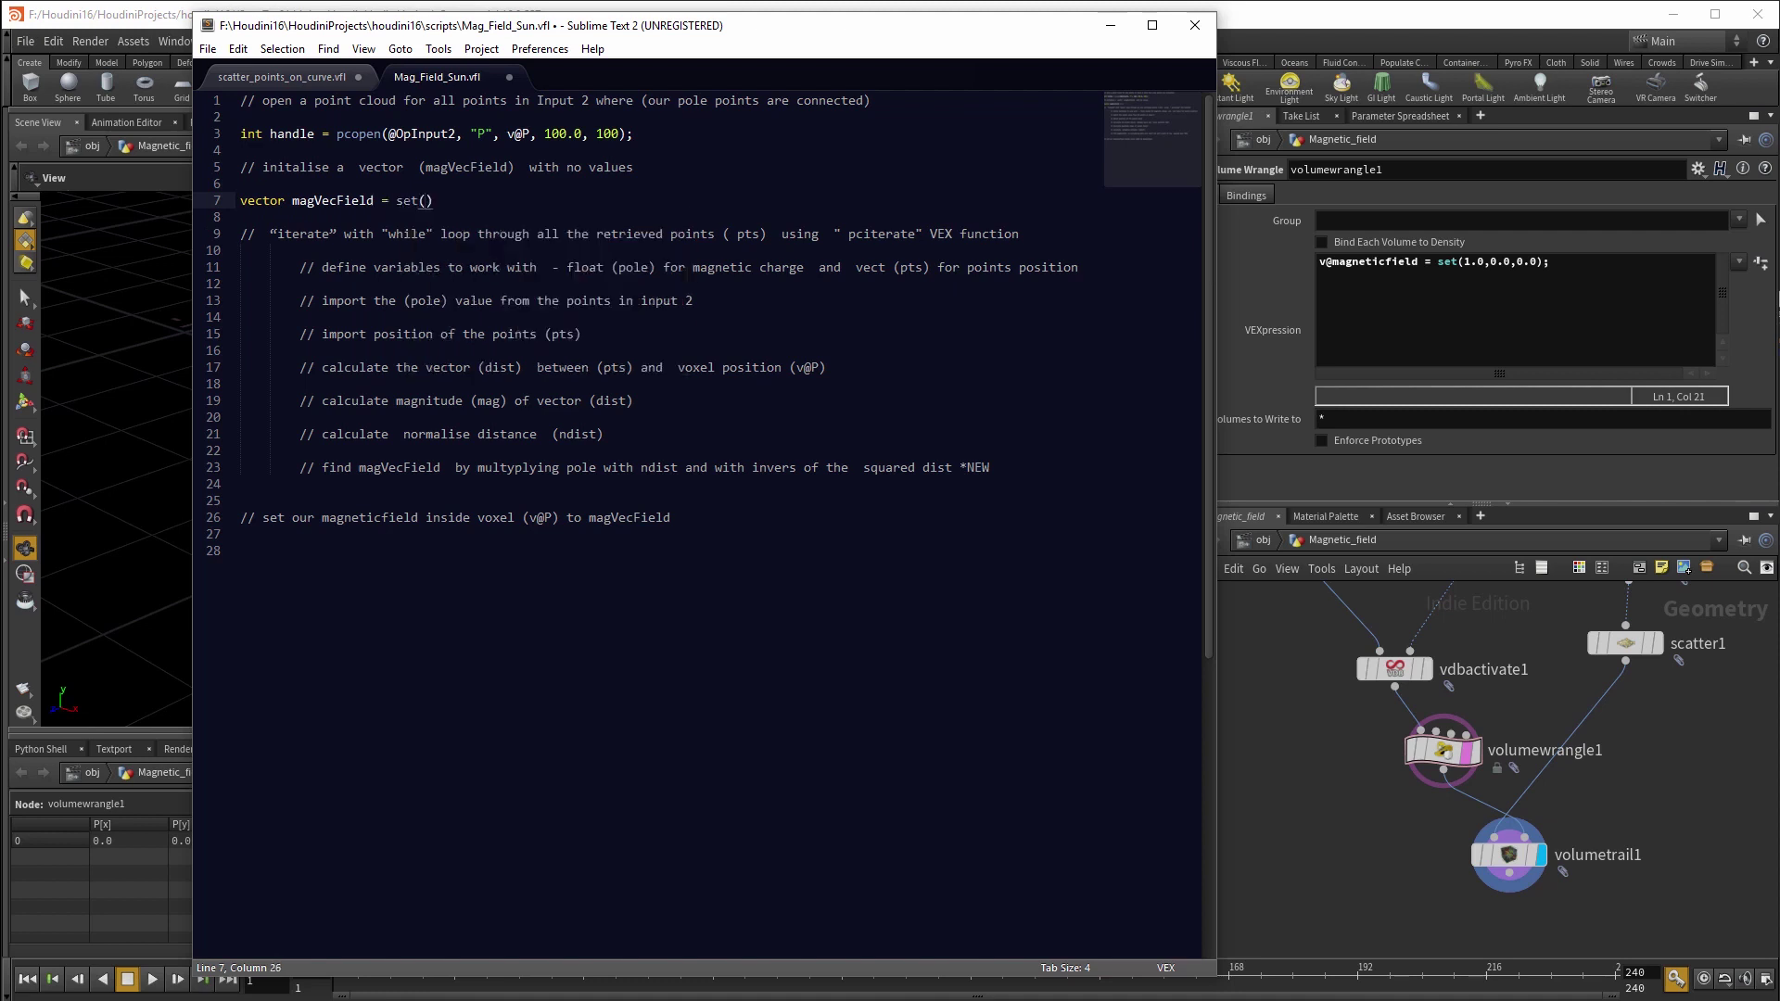
pyautogui.write('0.0,0.0,0.0);')
# - Below the iterate comment, write the loop header while (pciterate(handle))
pyautogui.click(1045, 243)
pyautogui.press('Return')
pyautogui.press('Return')
pyautogui.write('wh')
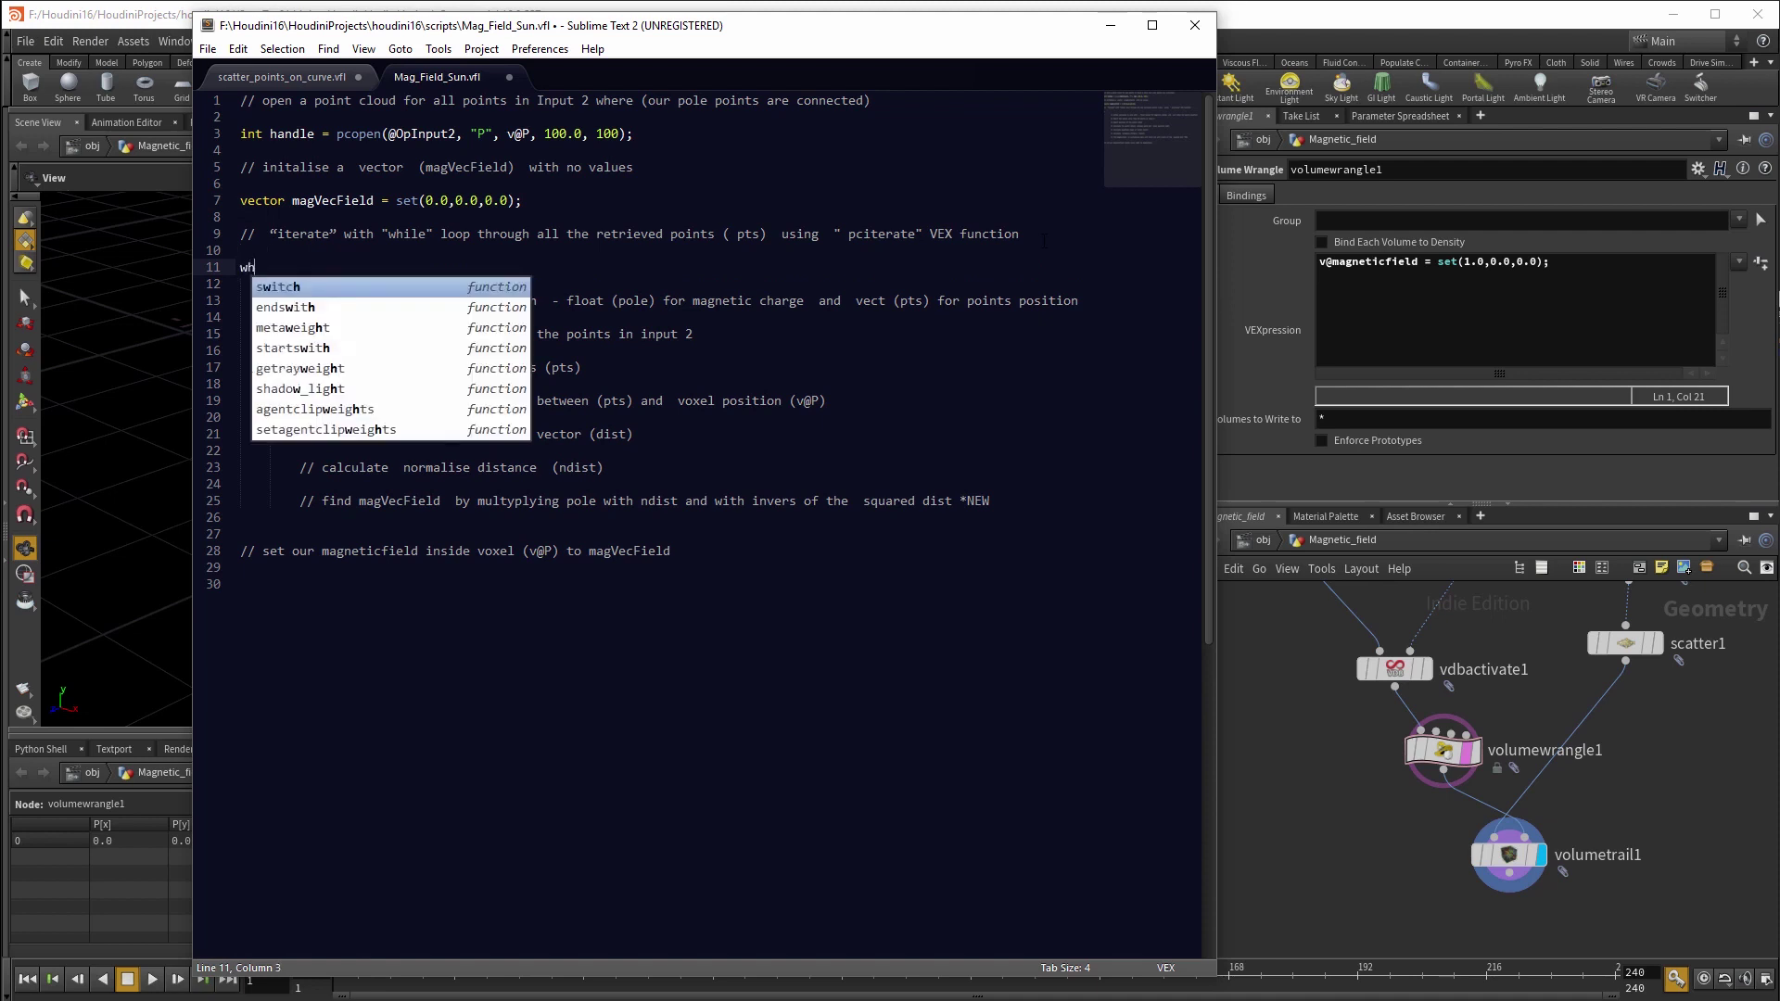
pyautogui.write('ile (pci')
pyautogui.press('Return')
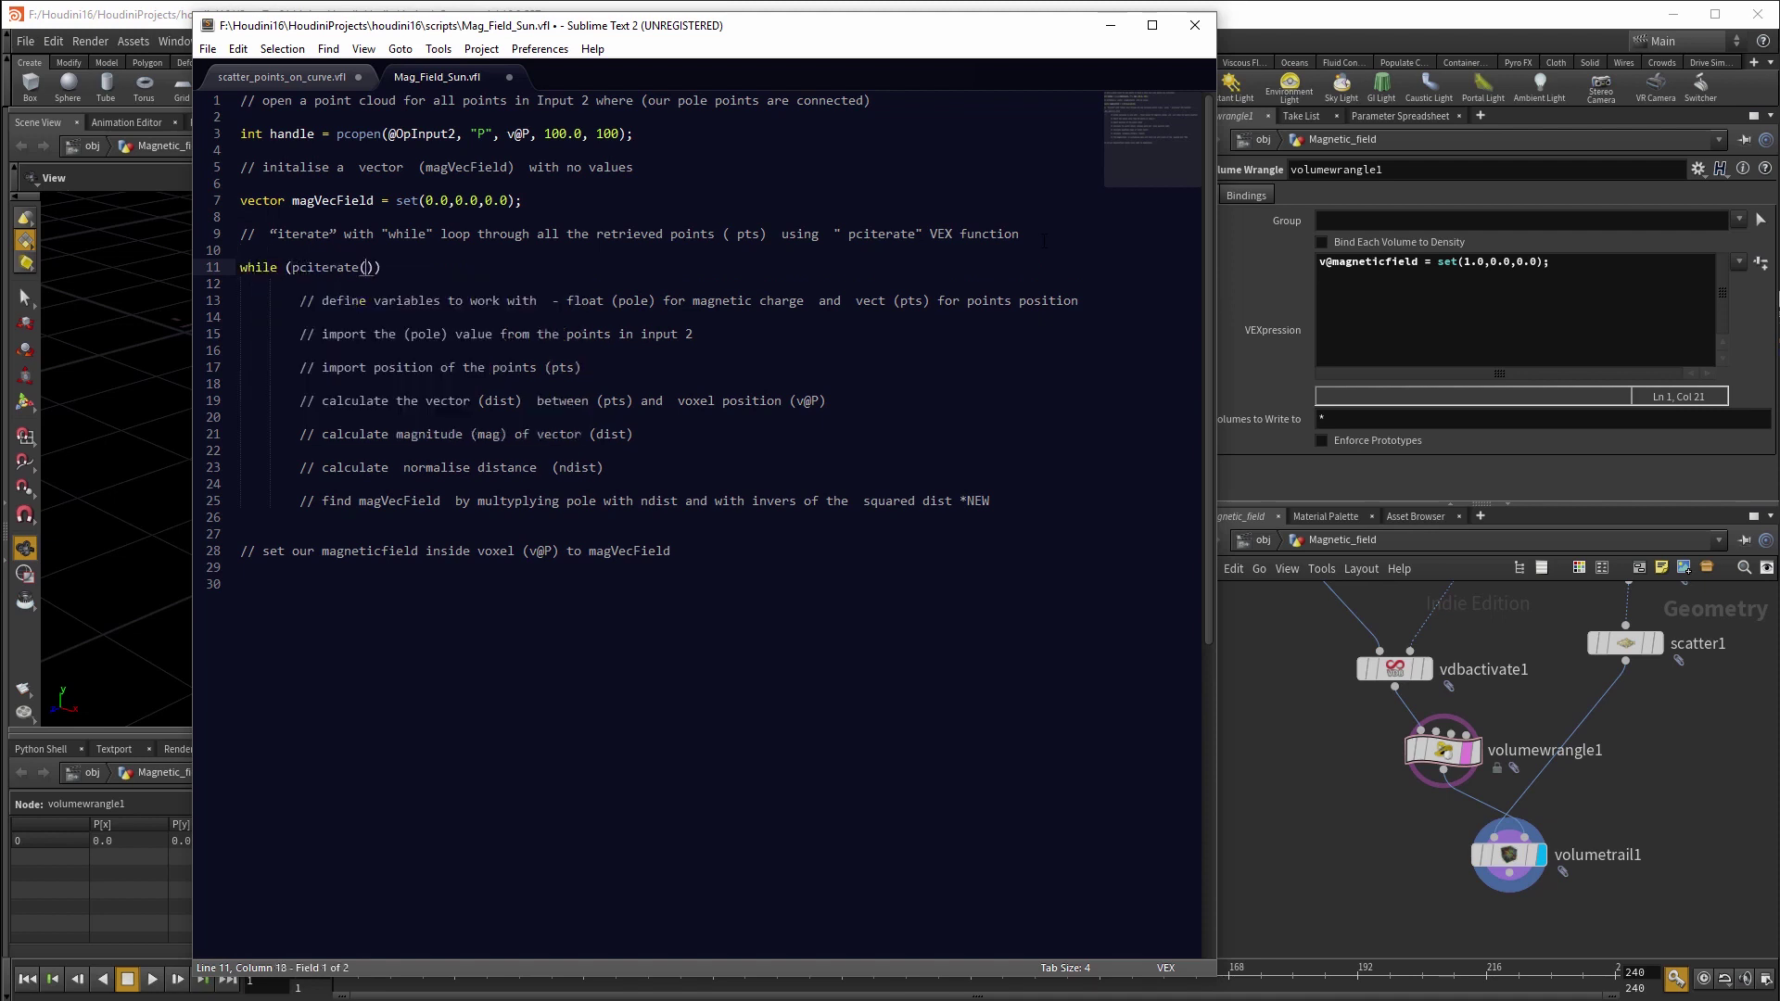
pyautogui.write('handle')
pyautogui.press('Tab')
# - Add curly braces for the while loop and move the comments from "define variables" through "find magVecField" inside them
pyautogui.write('{')
pyautogui.press('Return')
pyautogui.press('Tab')
pyautogui.press('Return')
pyautogui.moveTo(990, 550); pyautogui.dragTo(241, 351)
pyautogui.hotkey('ctrl', 'c')
pyautogui.click(305, 301)
pyautogui.hotkey('ctrl', 'v')
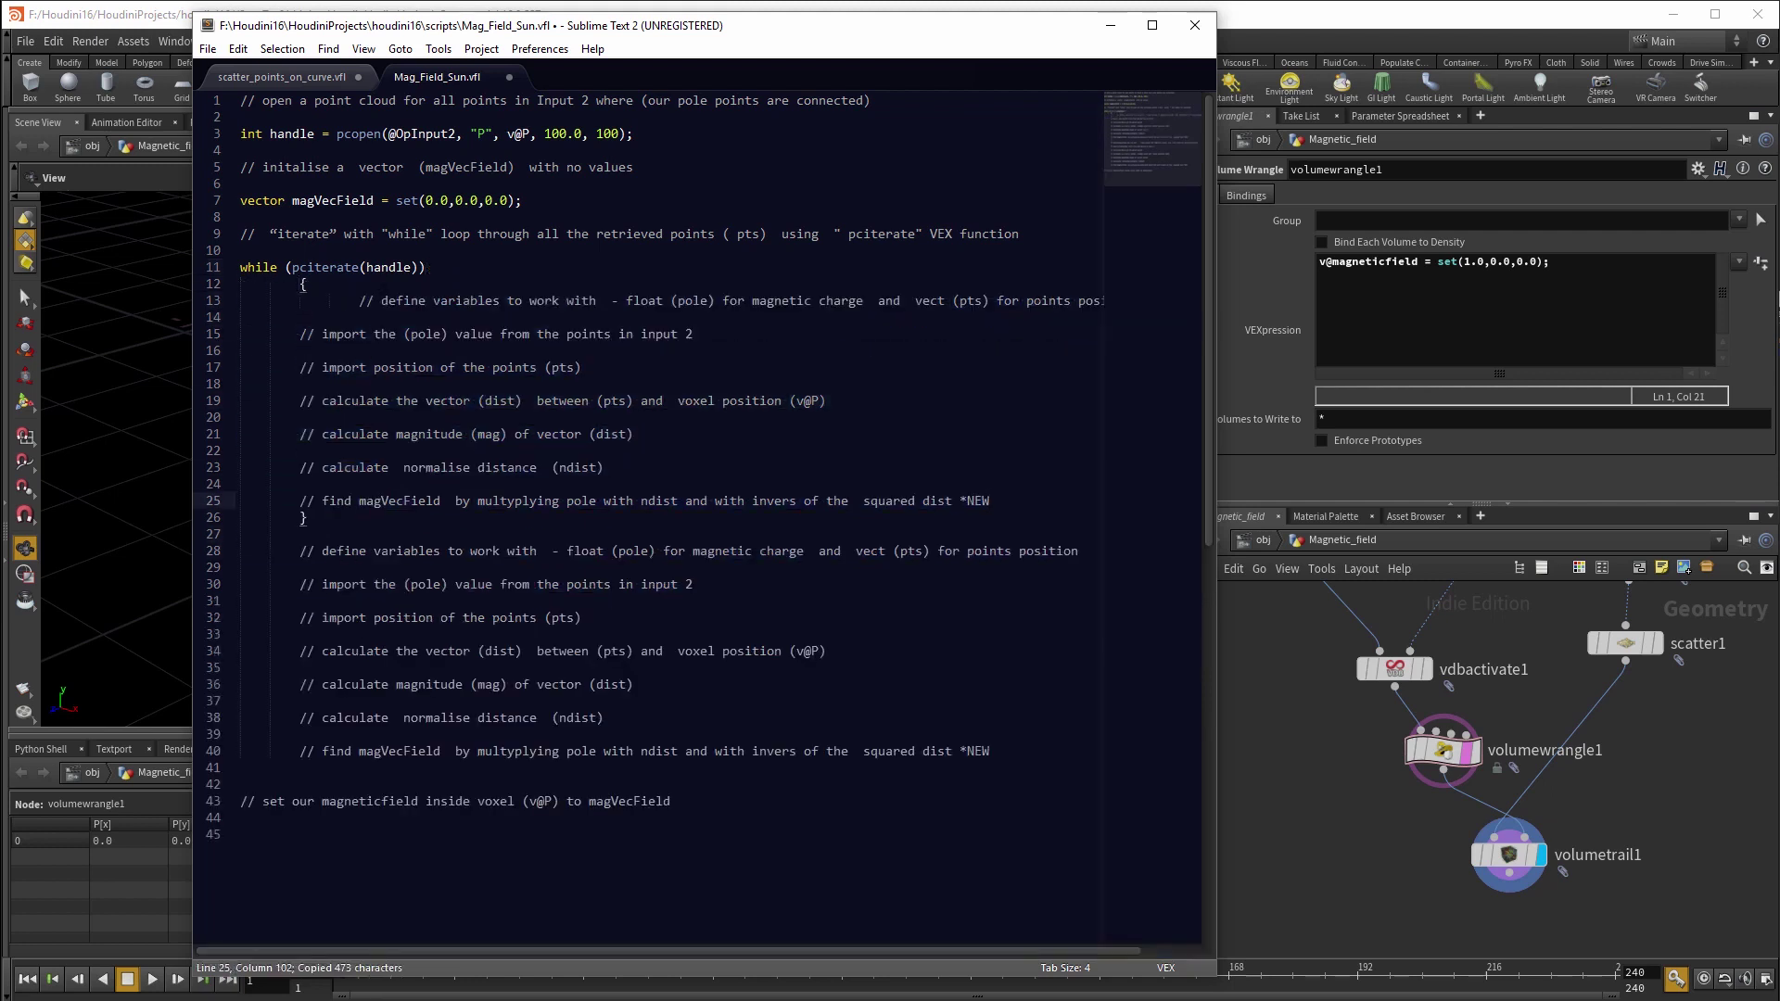
pyautogui.moveTo(243, 784); pyautogui.dragTo(240, 534)
pyautogui.press('BackSpace')
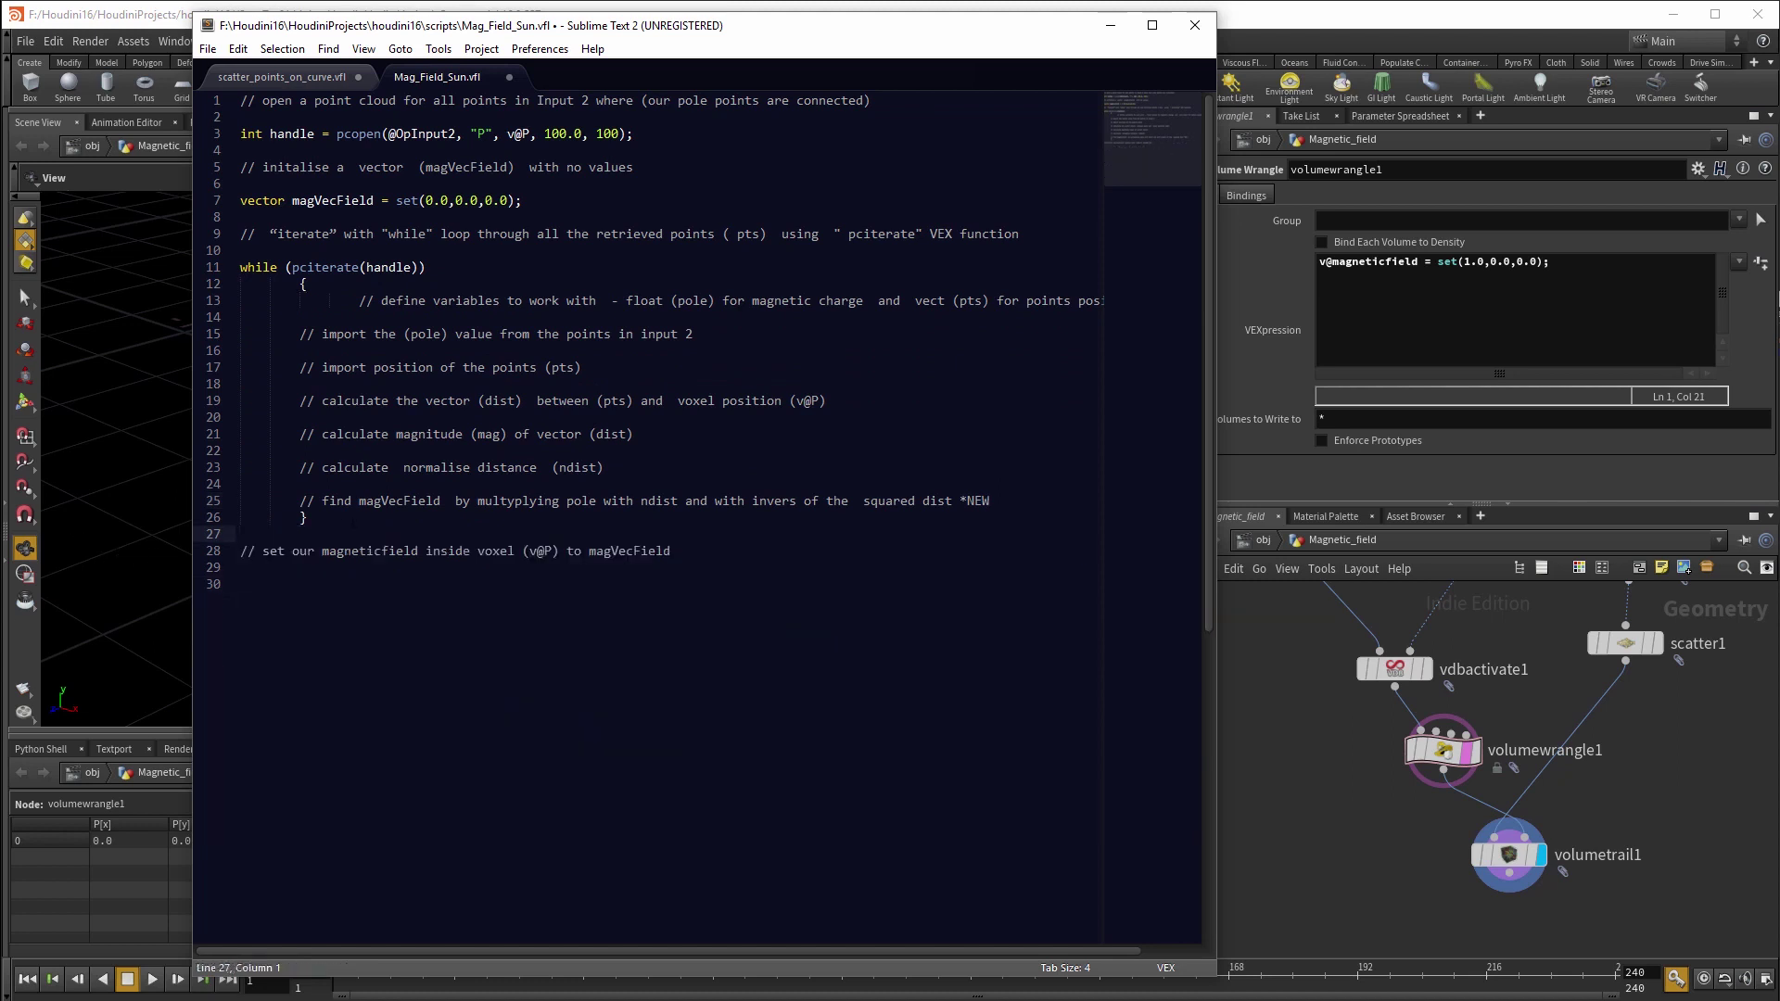
# - Space the loop body with blank lines around its braces and align the "define variables" comment with the other comments
pyautogui.click(992, 501)
pyautogui.press('Return')
pyautogui.press('Return')
pyautogui.click(300, 284)
pyautogui.press('Return')
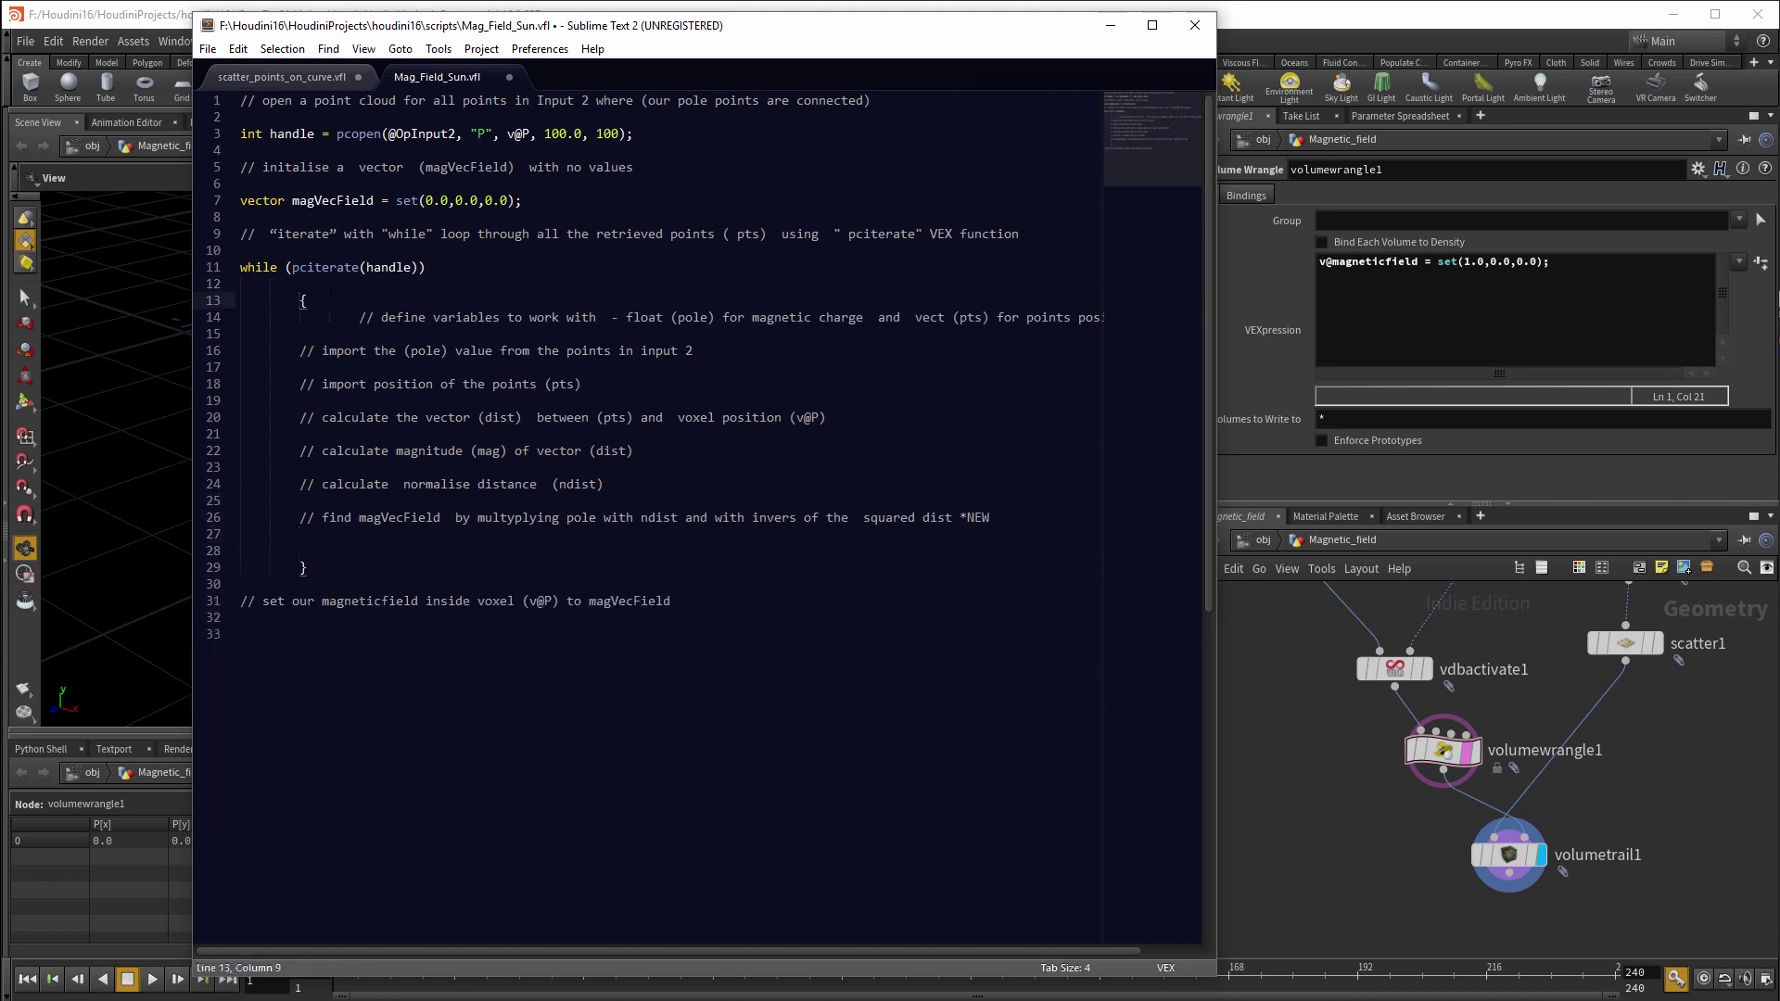
pyautogui.click(300, 317)
pyautogui.press('Return')
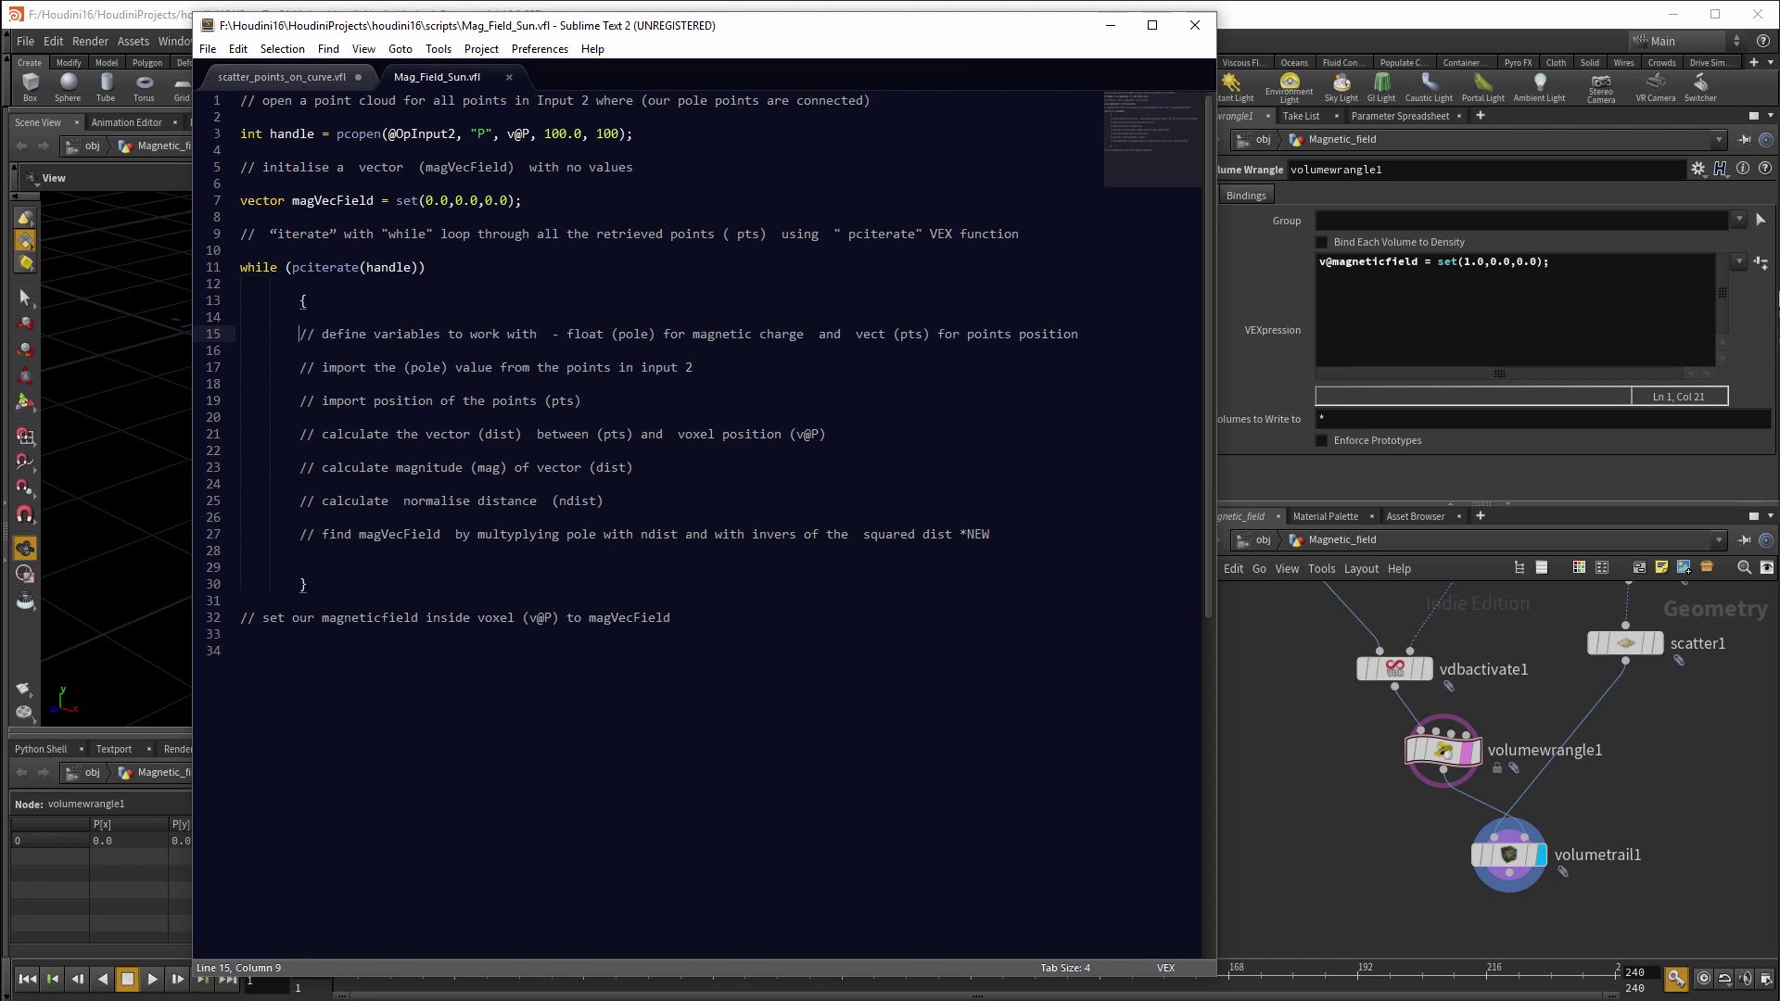
# - Switch to the browser, look through the "Point Cloud in Houdini" article and its address, close it and return to Sublime Text
pyautogui.hotkey('alt', 'Tab')
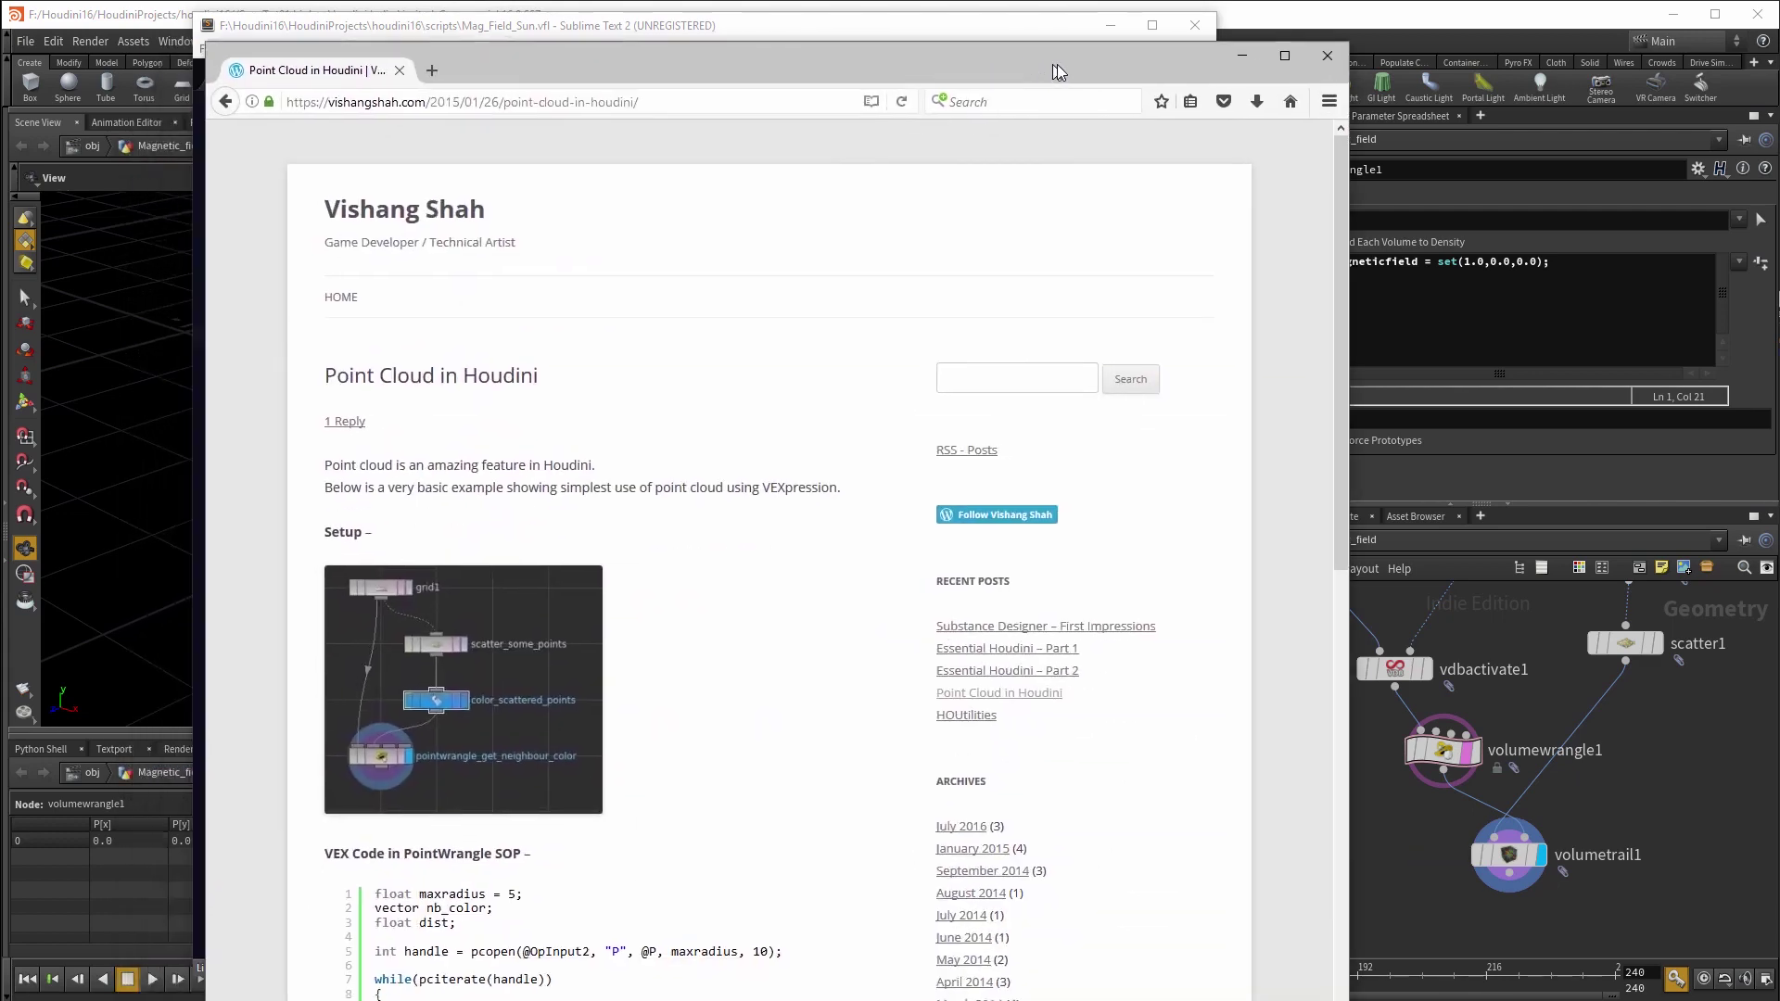
pyautogui.moveTo(1057, 70); pyautogui.dragTo(1062, 70)
pyautogui.scroll(-2, 747, 699)
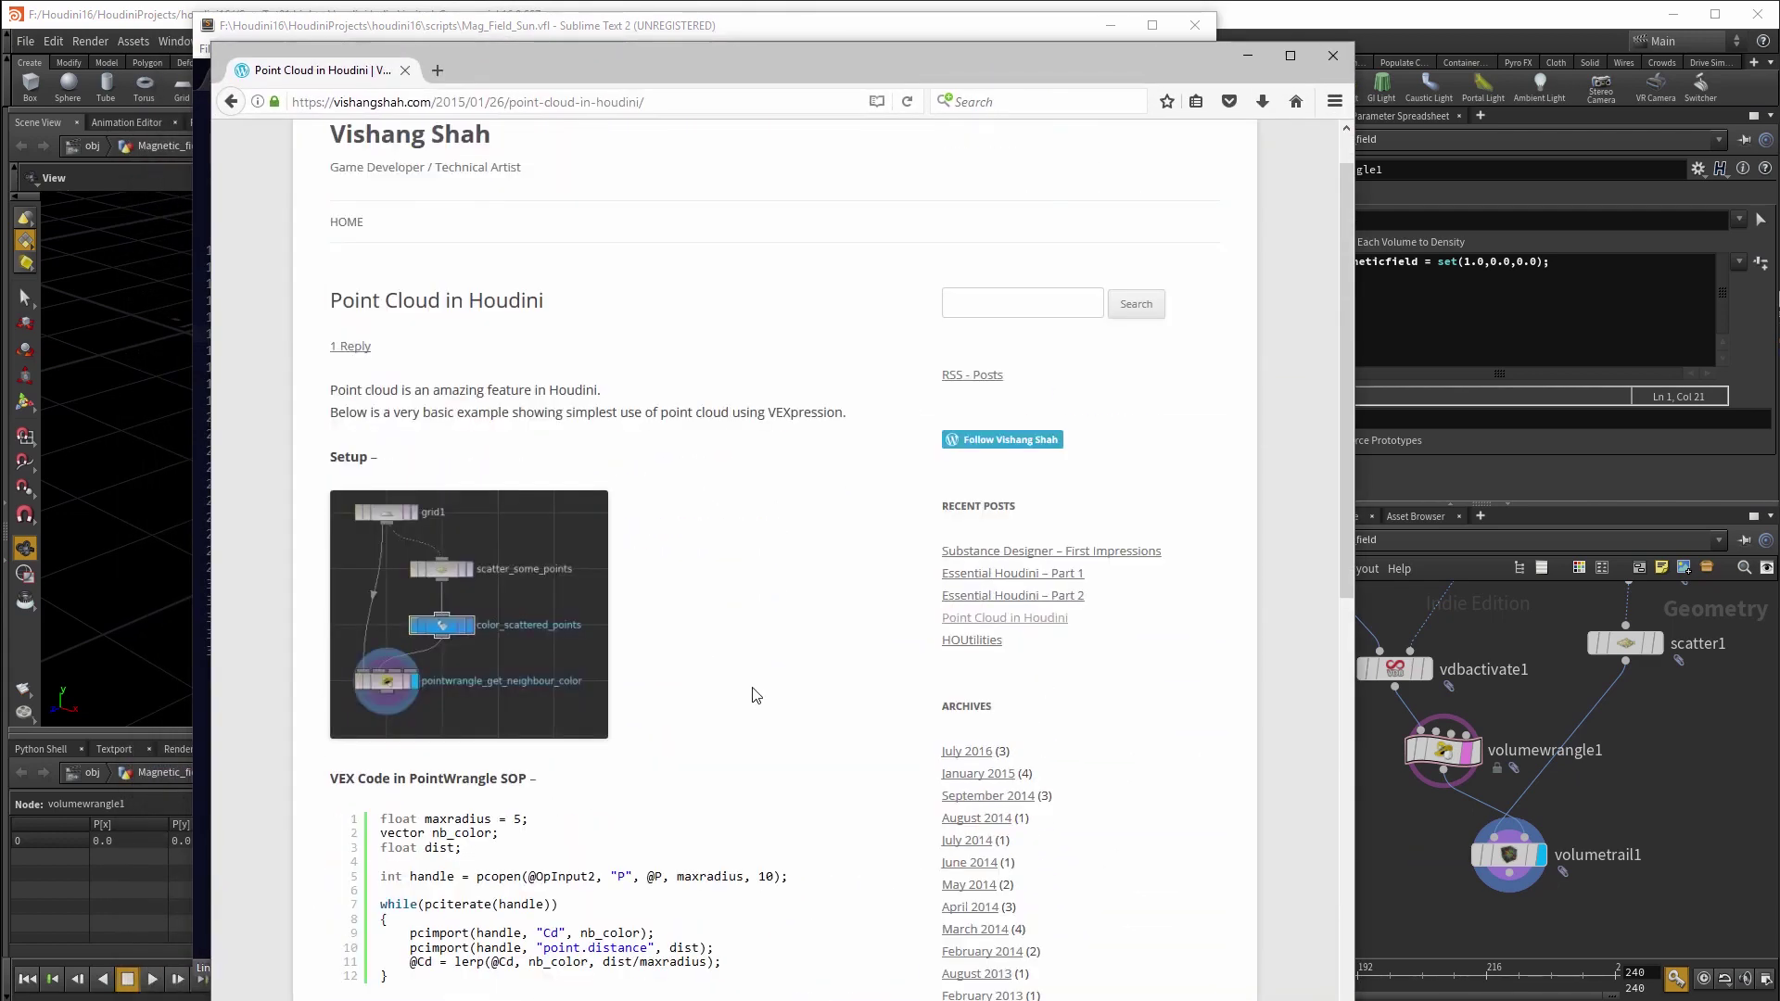
pyautogui.scroll(2, 753, 648)
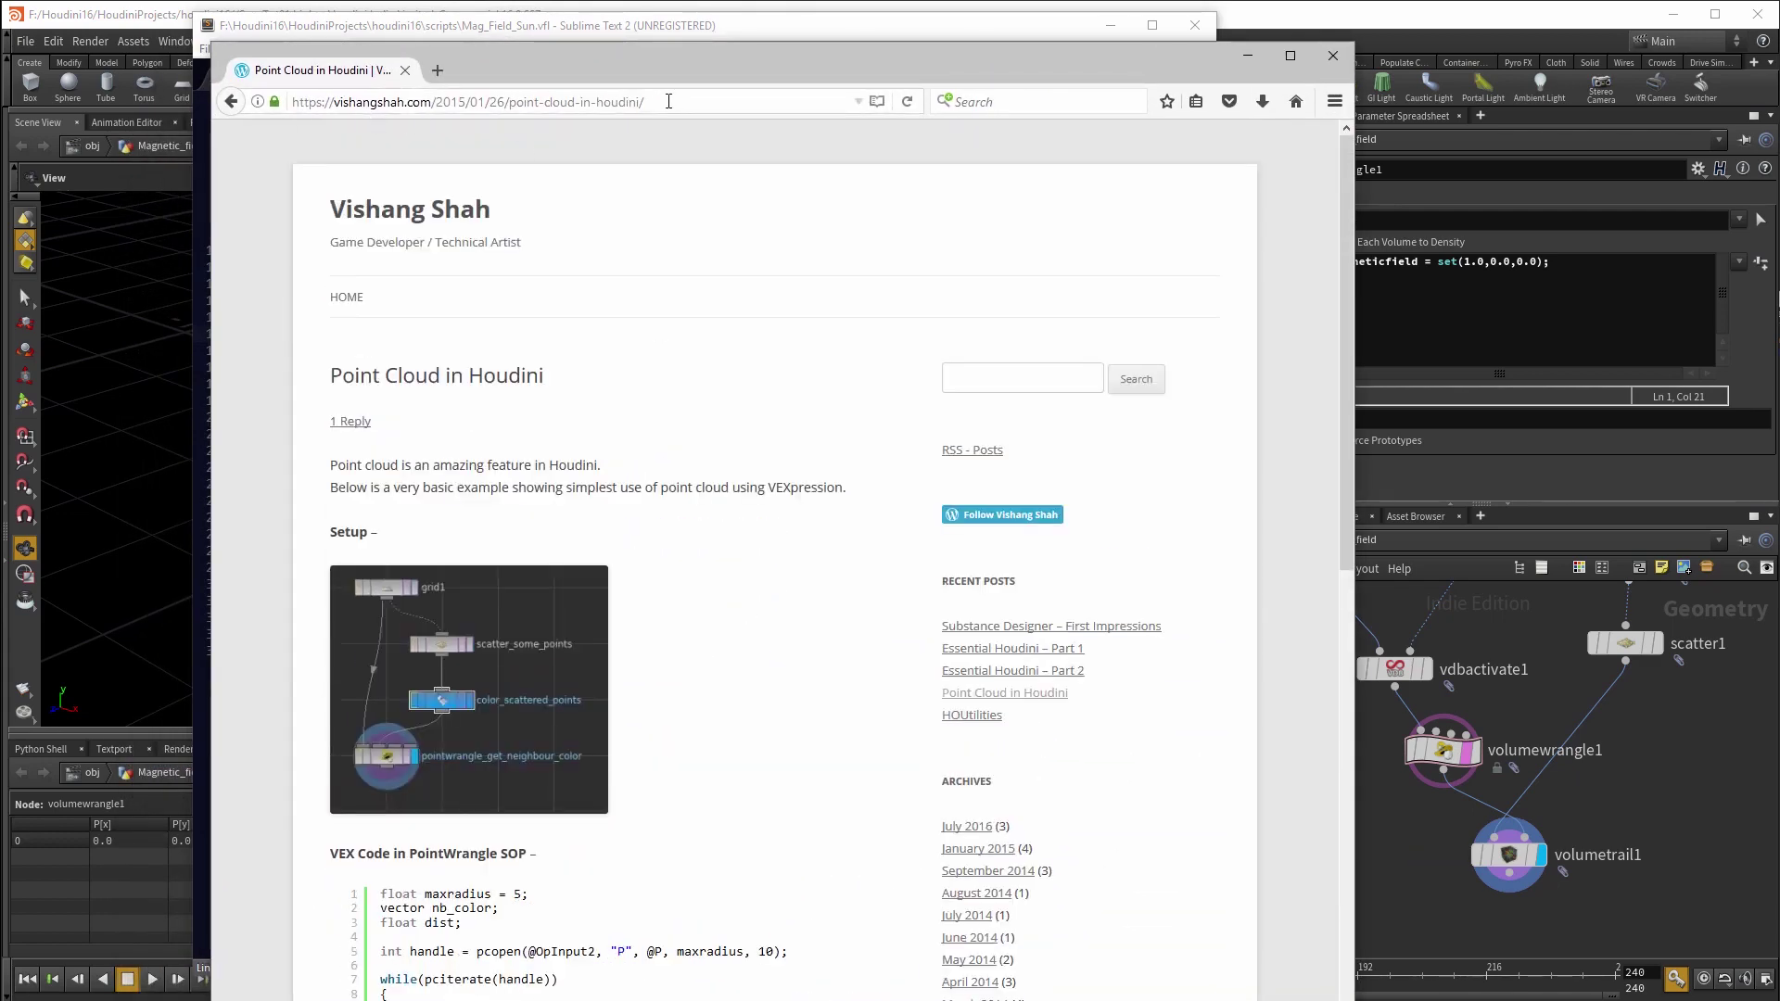
pyautogui.moveTo(668, 101); pyautogui.dragTo(283, 98)
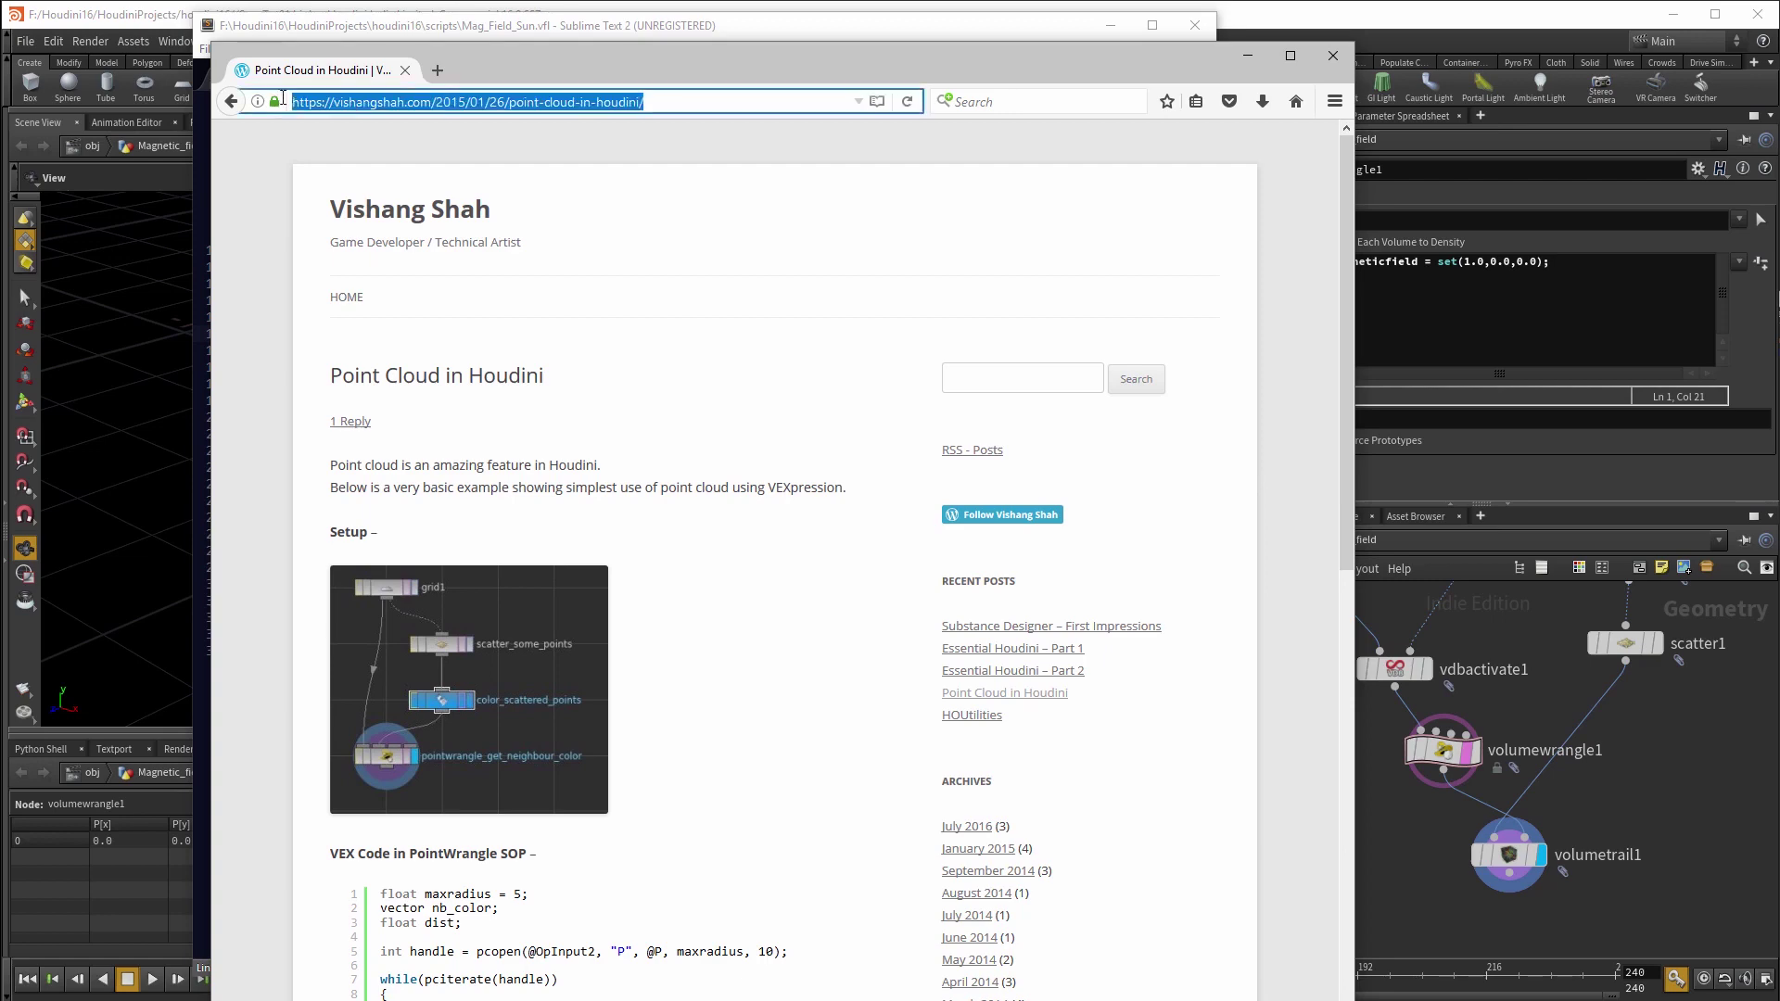
pyautogui.click(783, 565)
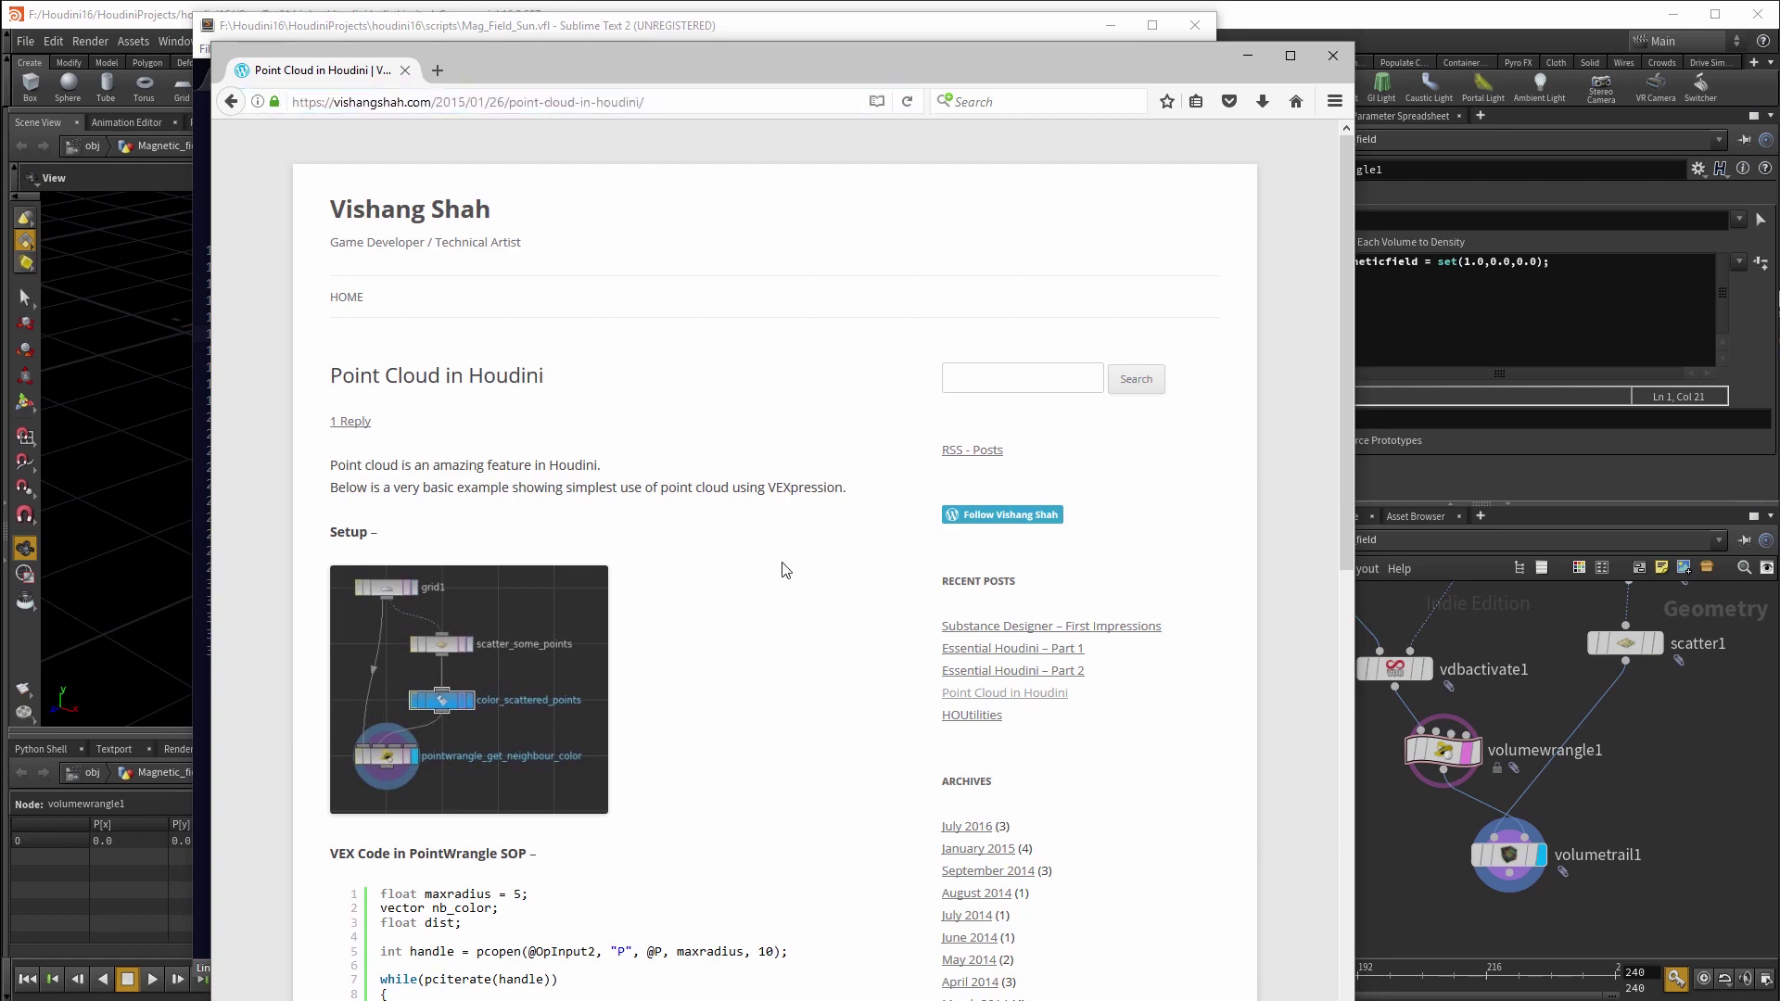
pyautogui.scroll(-5, 784, 566)
pyautogui.scroll(-8, 783, 566)
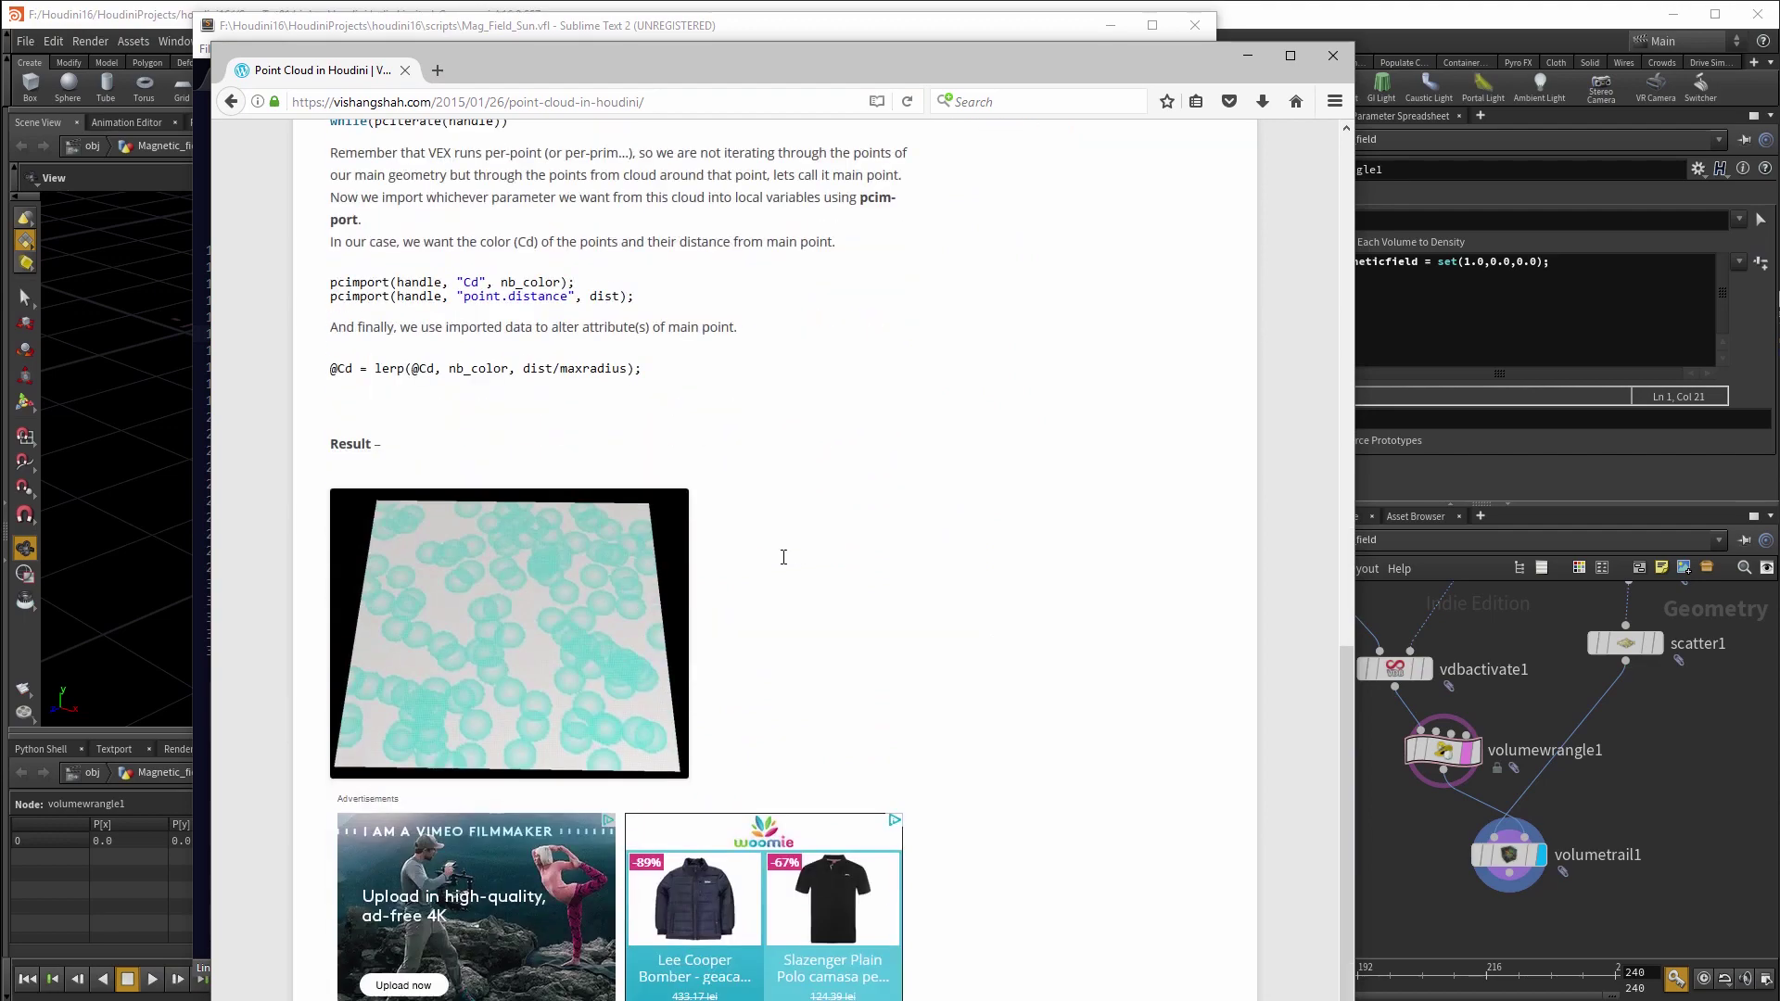
pyautogui.scroll(6, 783, 566)
pyautogui.scroll(8, 783, 565)
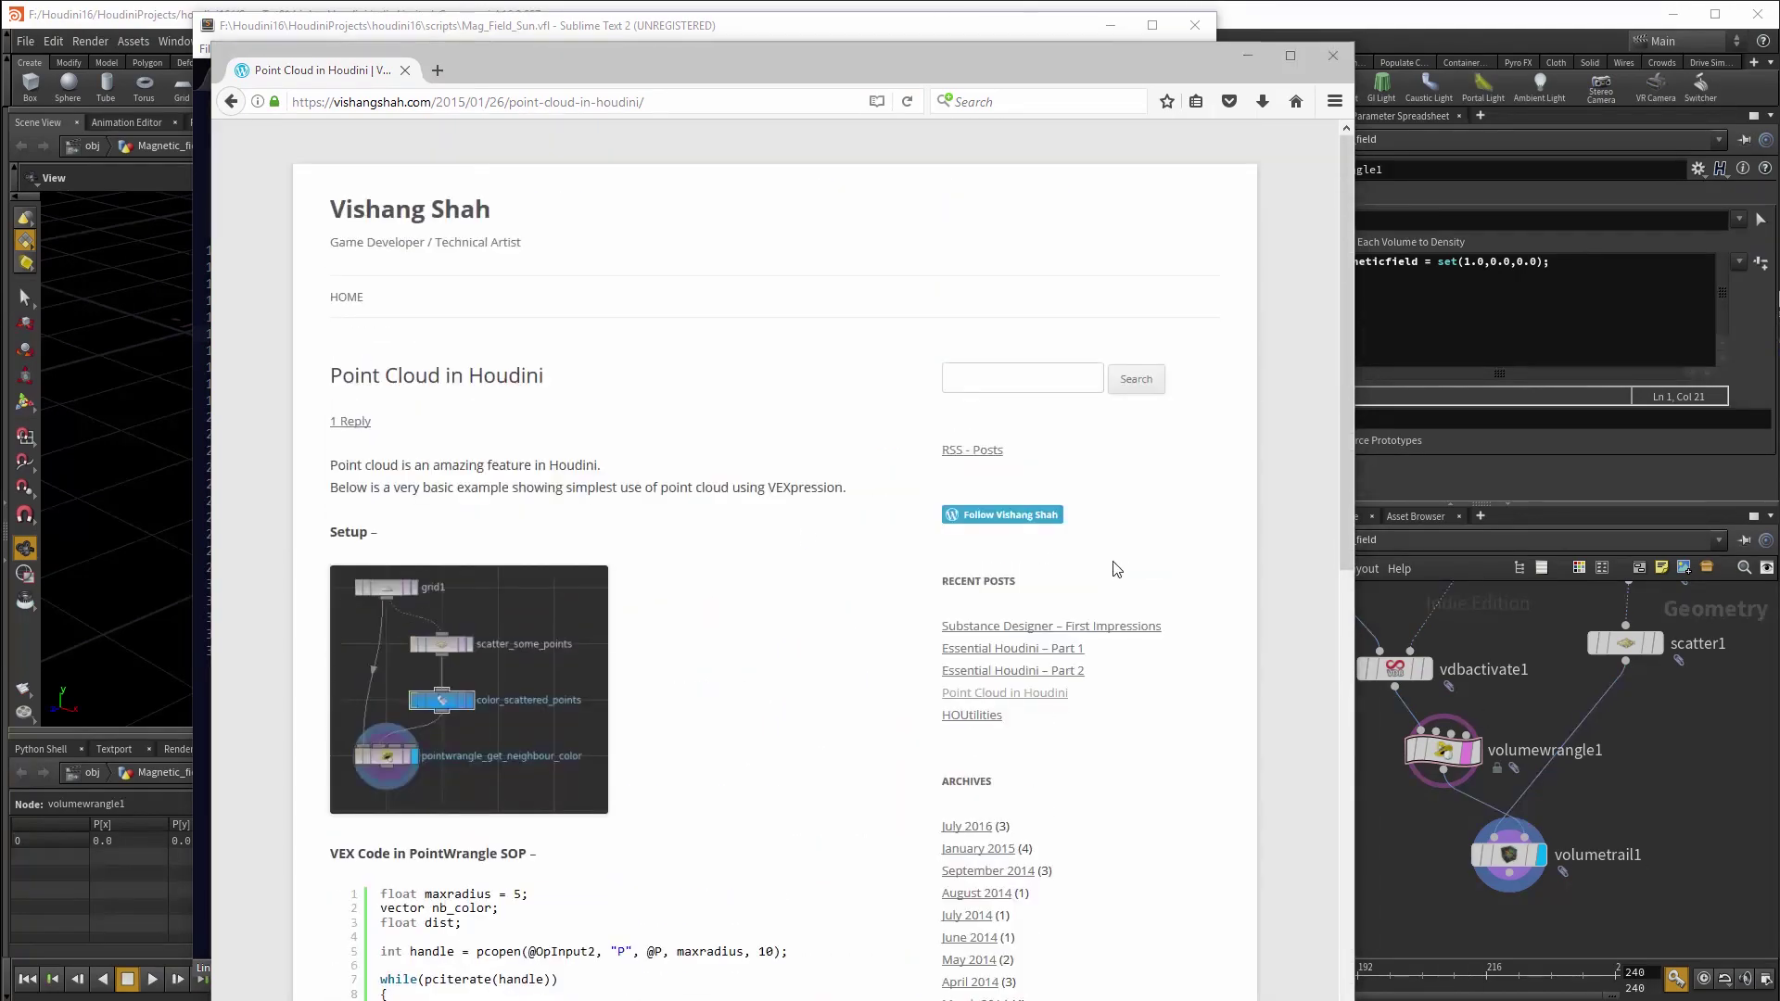
pyautogui.click(1333, 55)
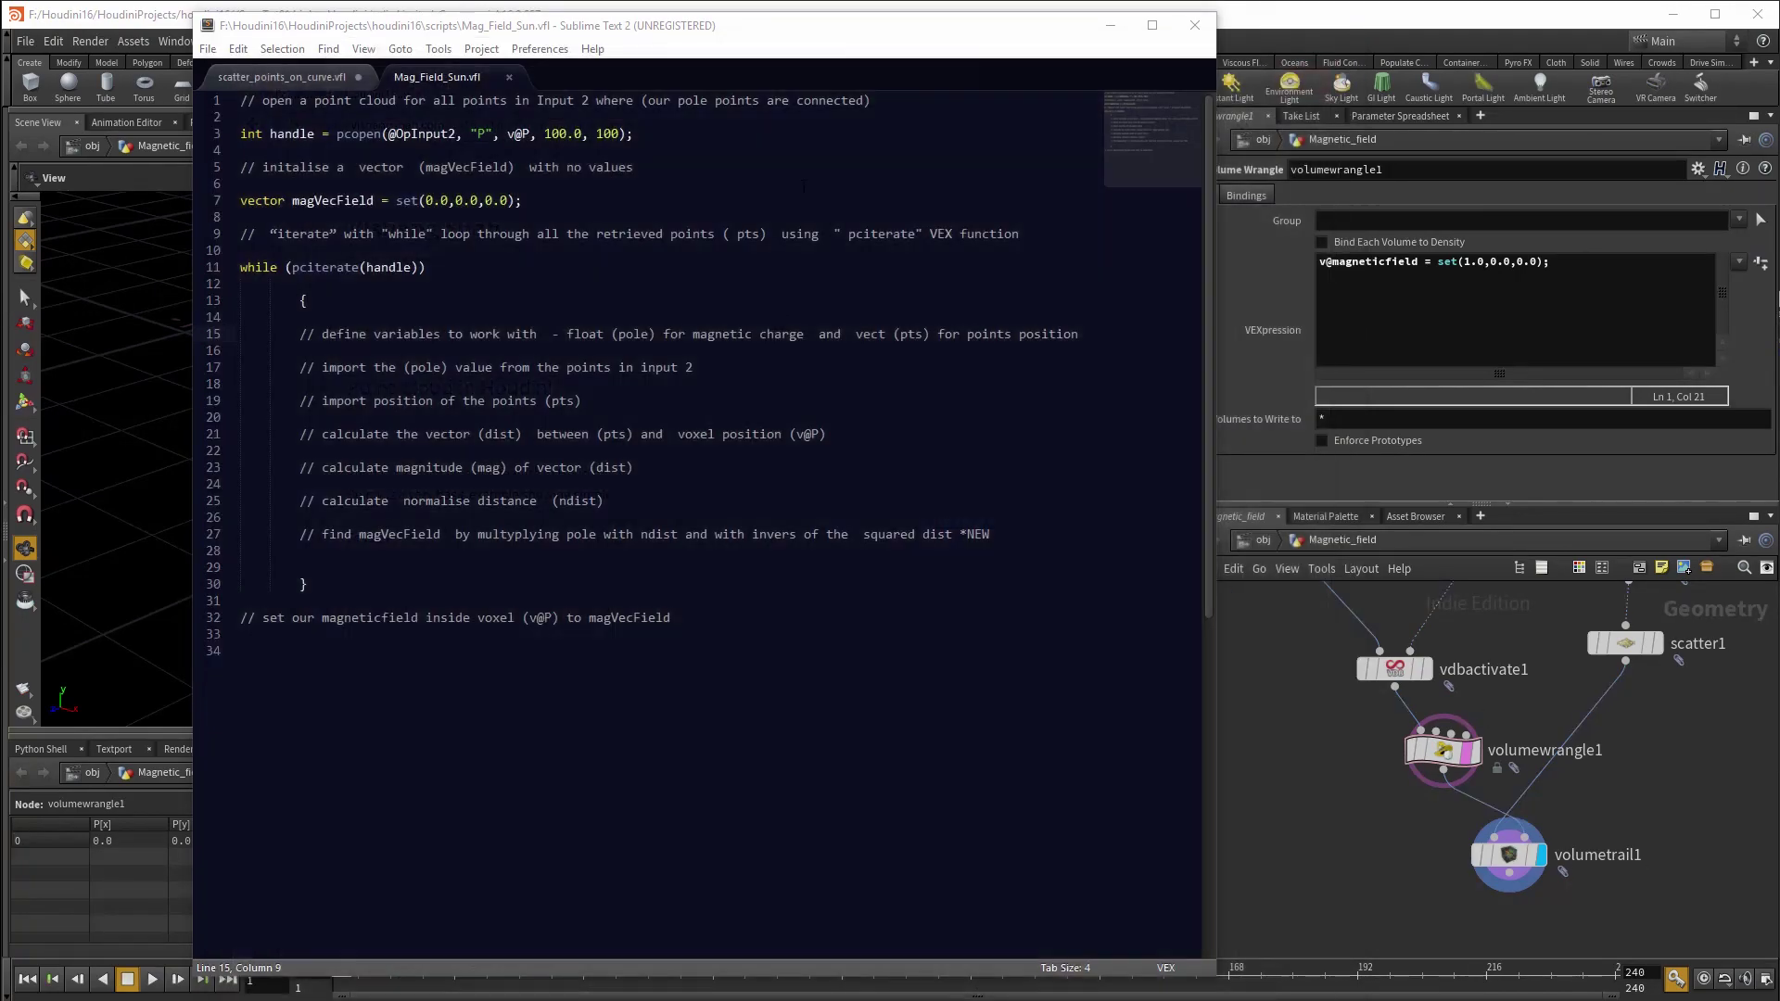
pyautogui.hotkey('alt', 'Tab')
pyautogui.hotkey('alt', 'Tab')
# - Below the "define variables" comment, declare float pole; and vector pts; on separate lines
pyautogui.click(1083, 335)
pyautogui.press('Return')
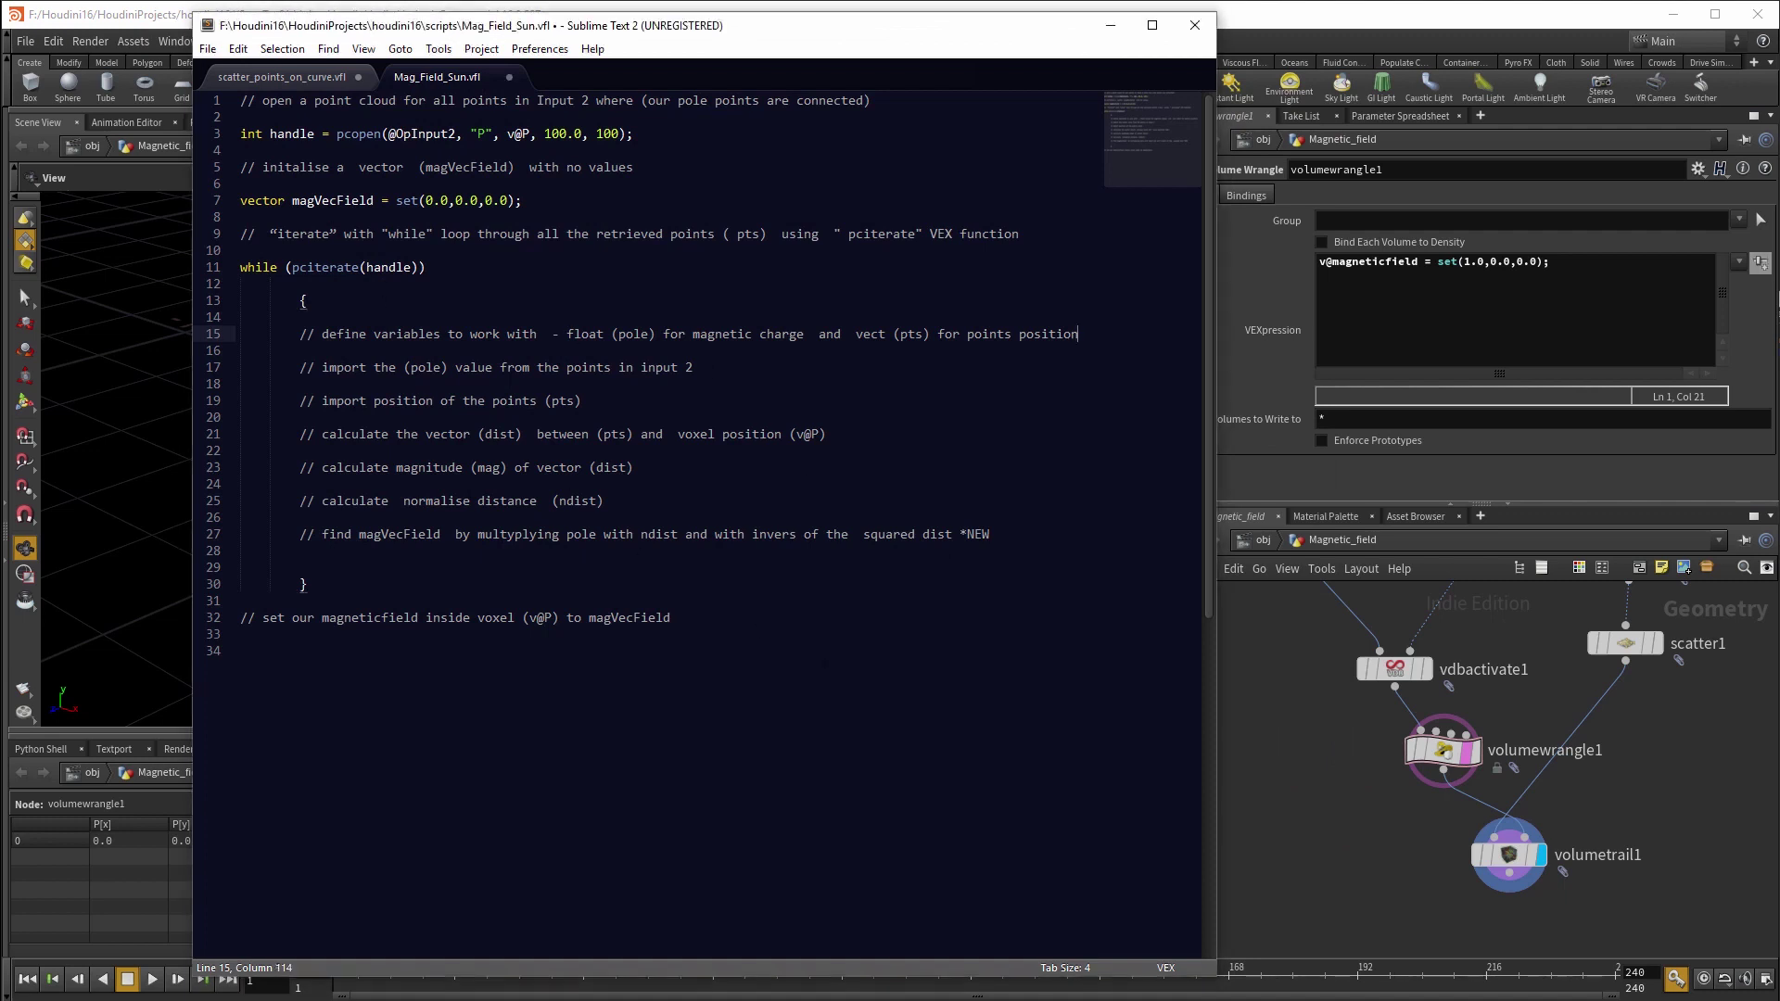
pyautogui.press('Return')
pyautogui.press('Return')
pyautogui.write('f')
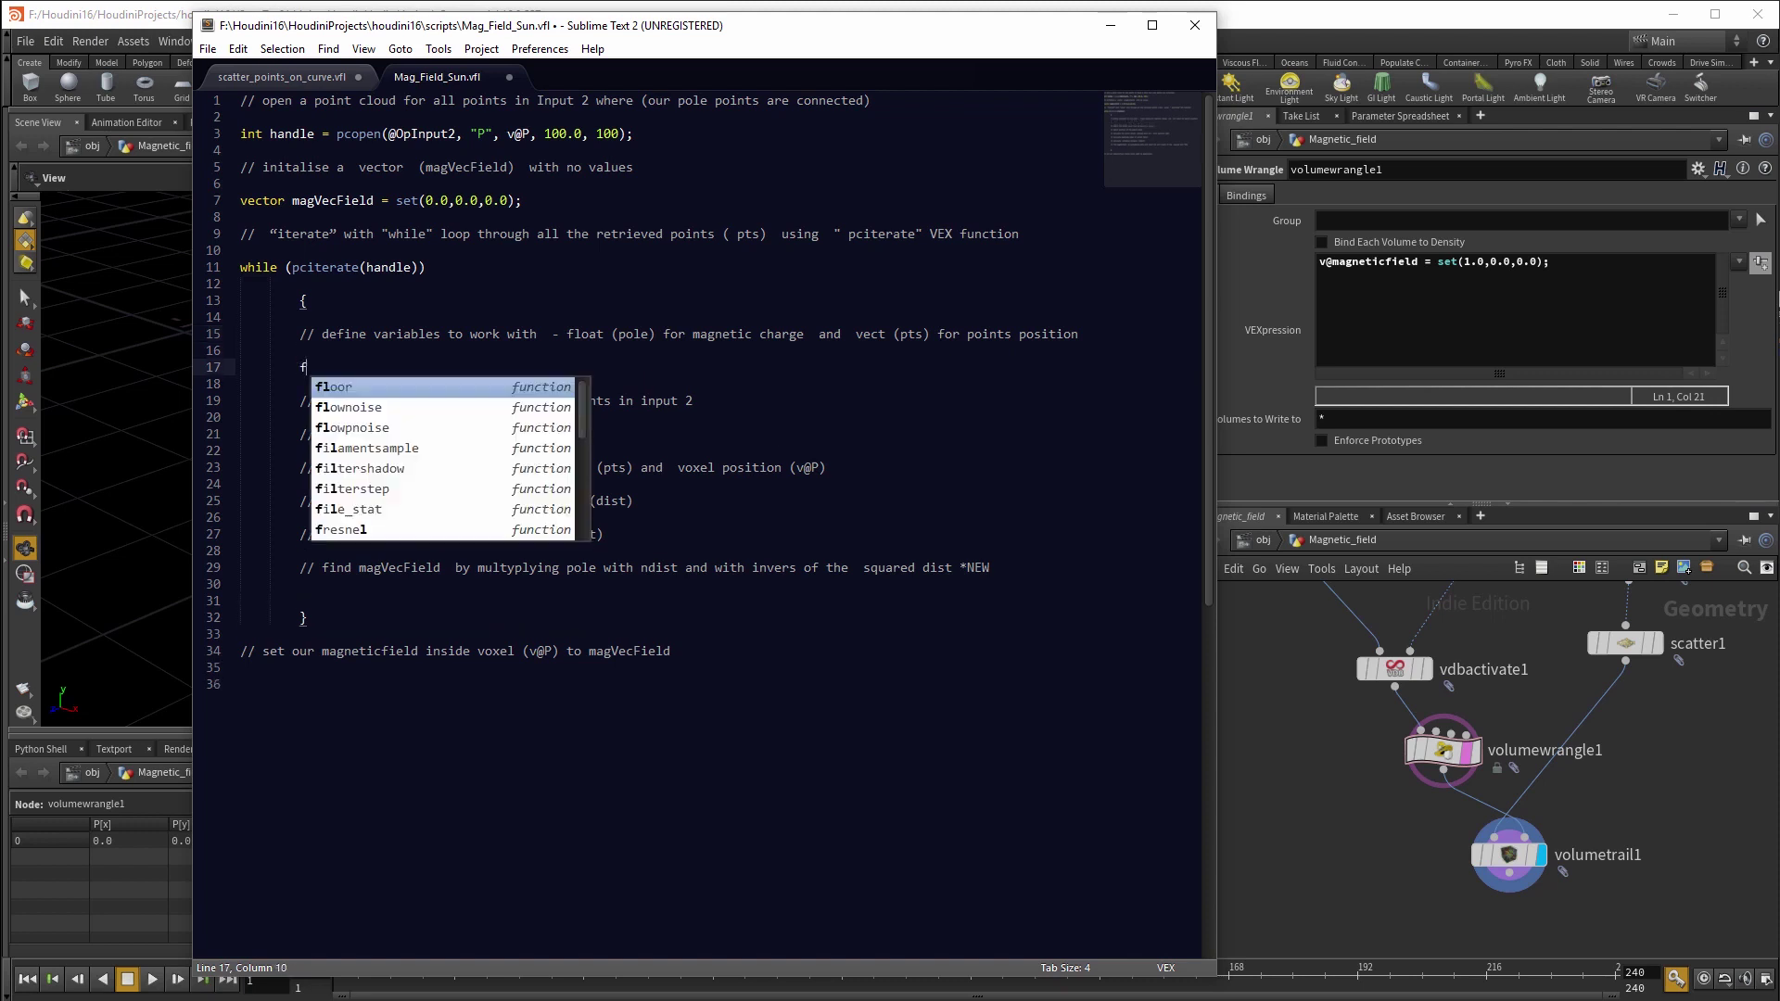
pyautogui.write('loat pole;')
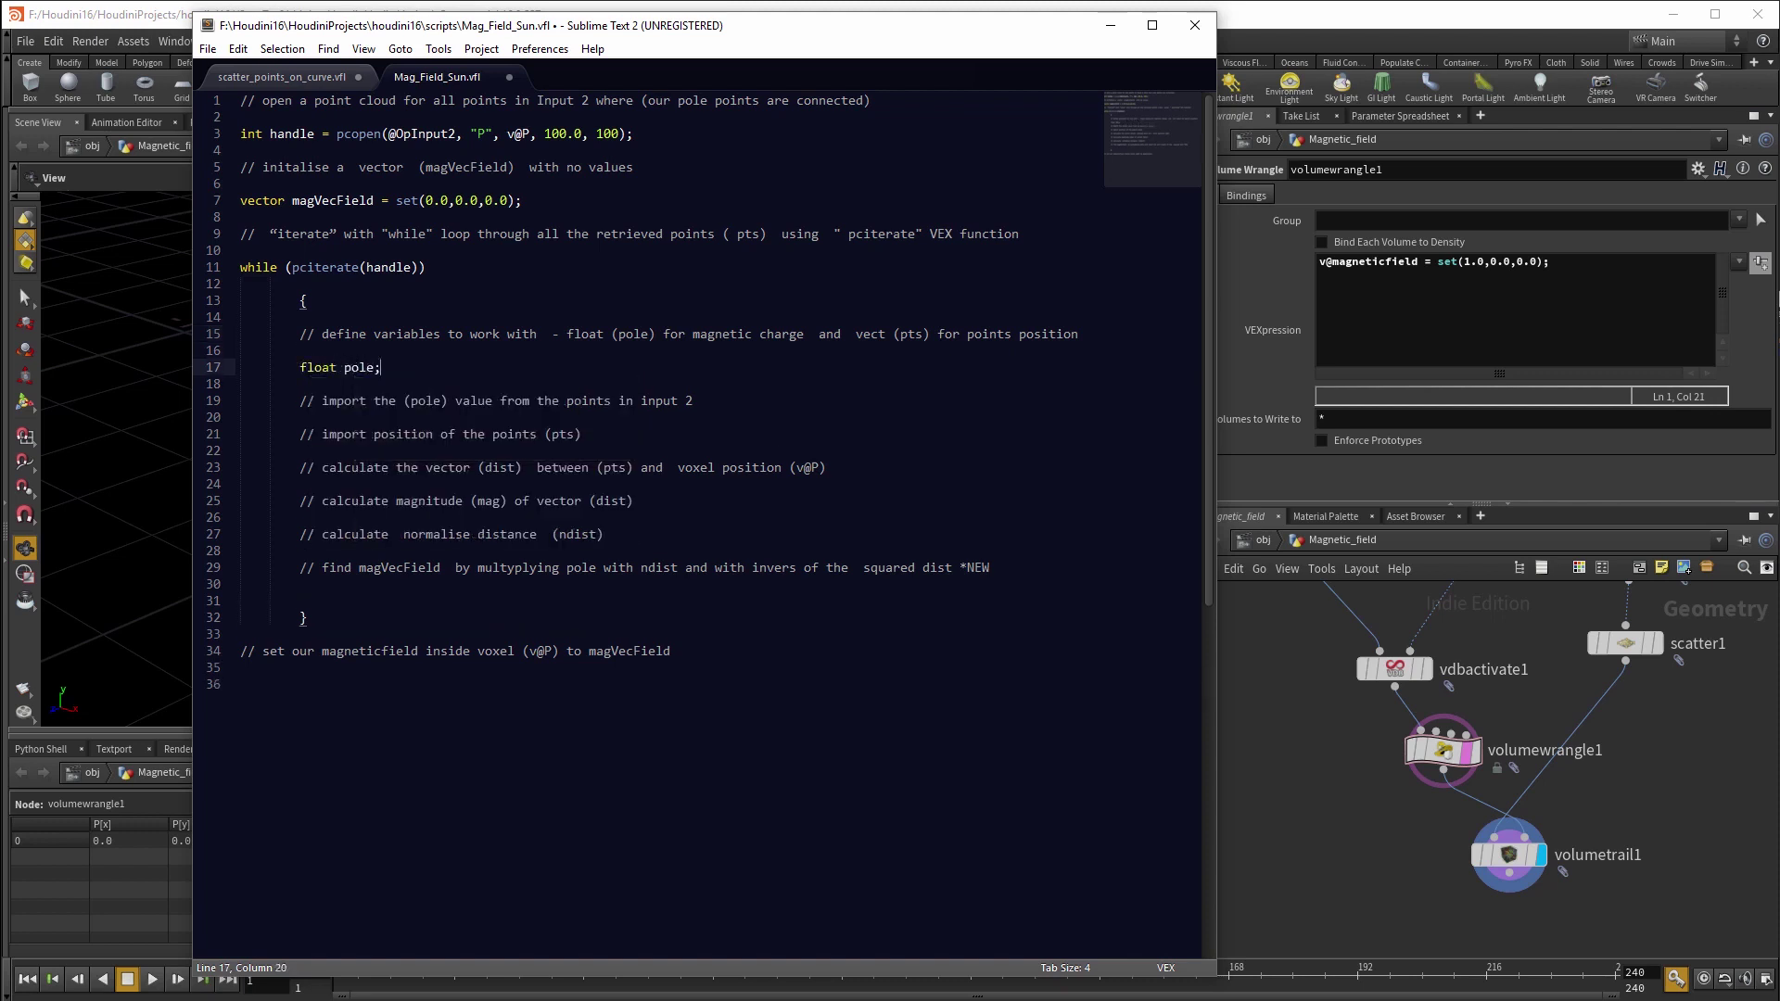
pyautogui.press('Return')
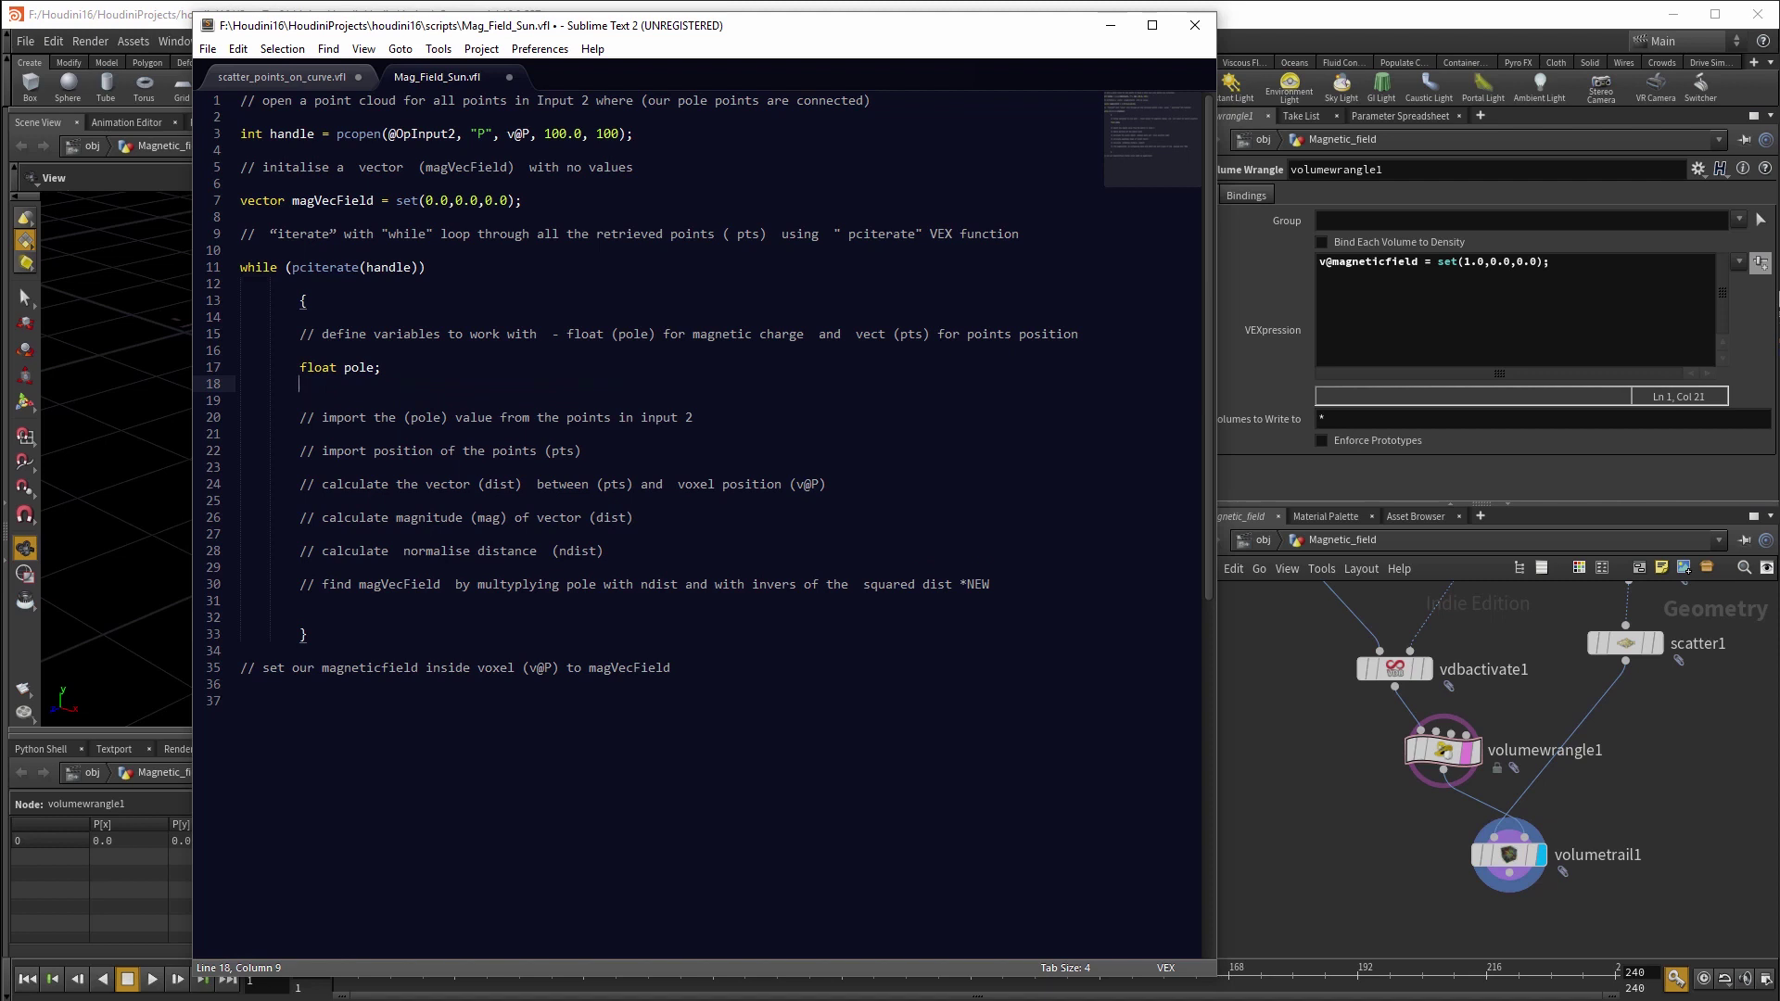
pyautogui.write('vector pts;')
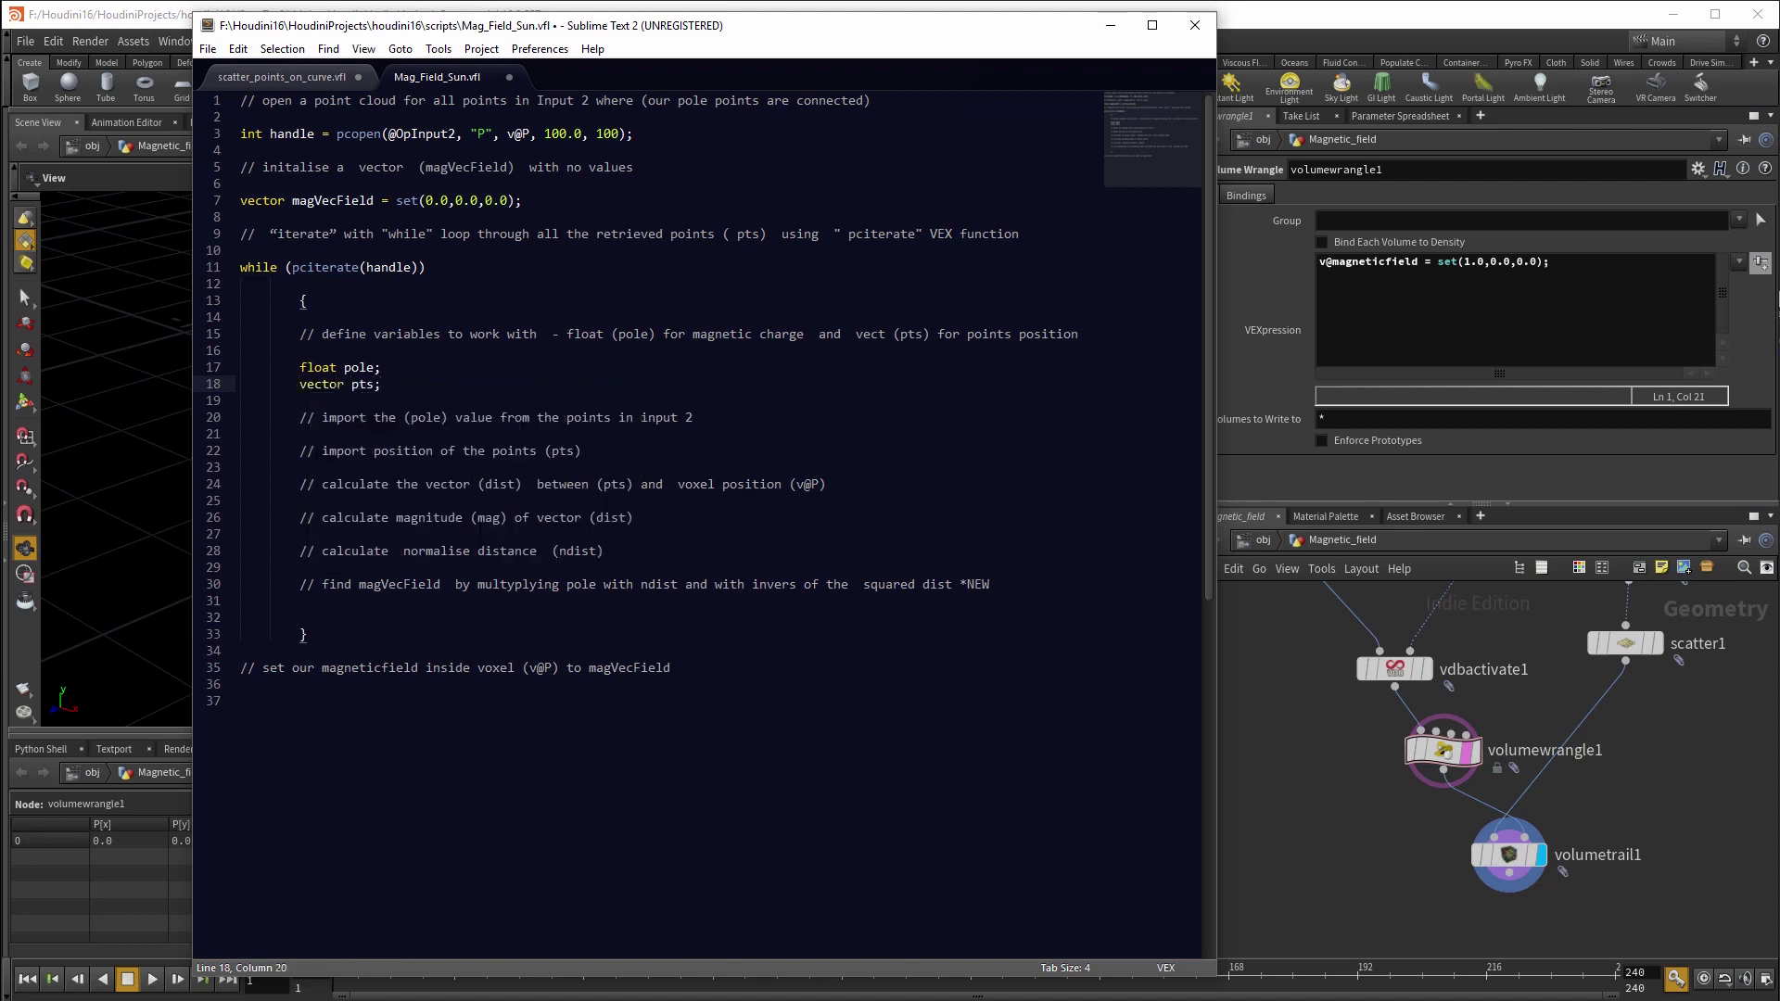
# - Below the "import the (pole) value" comment, add the line pcimport( handle, "pole", pole);
pyautogui.click(694, 417)
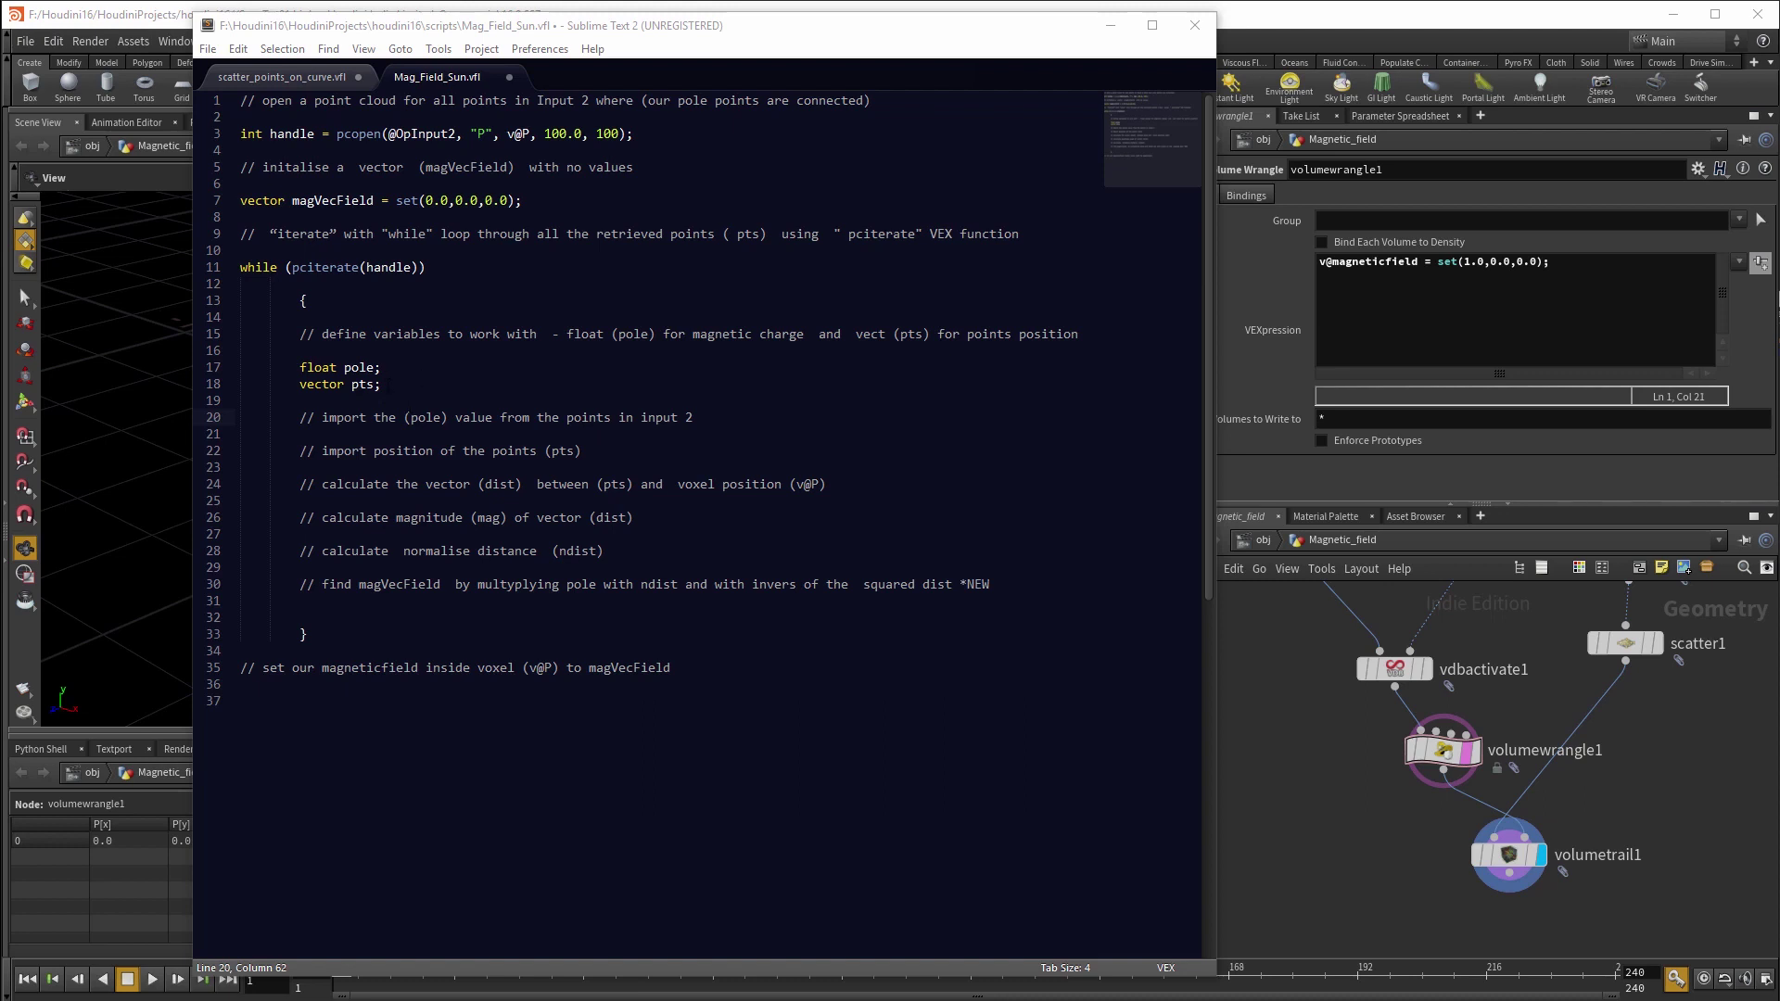
pyautogui.moveTo(380, 384); pyautogui.dragTo(299, 367)
pyautogui.click(756, 422)
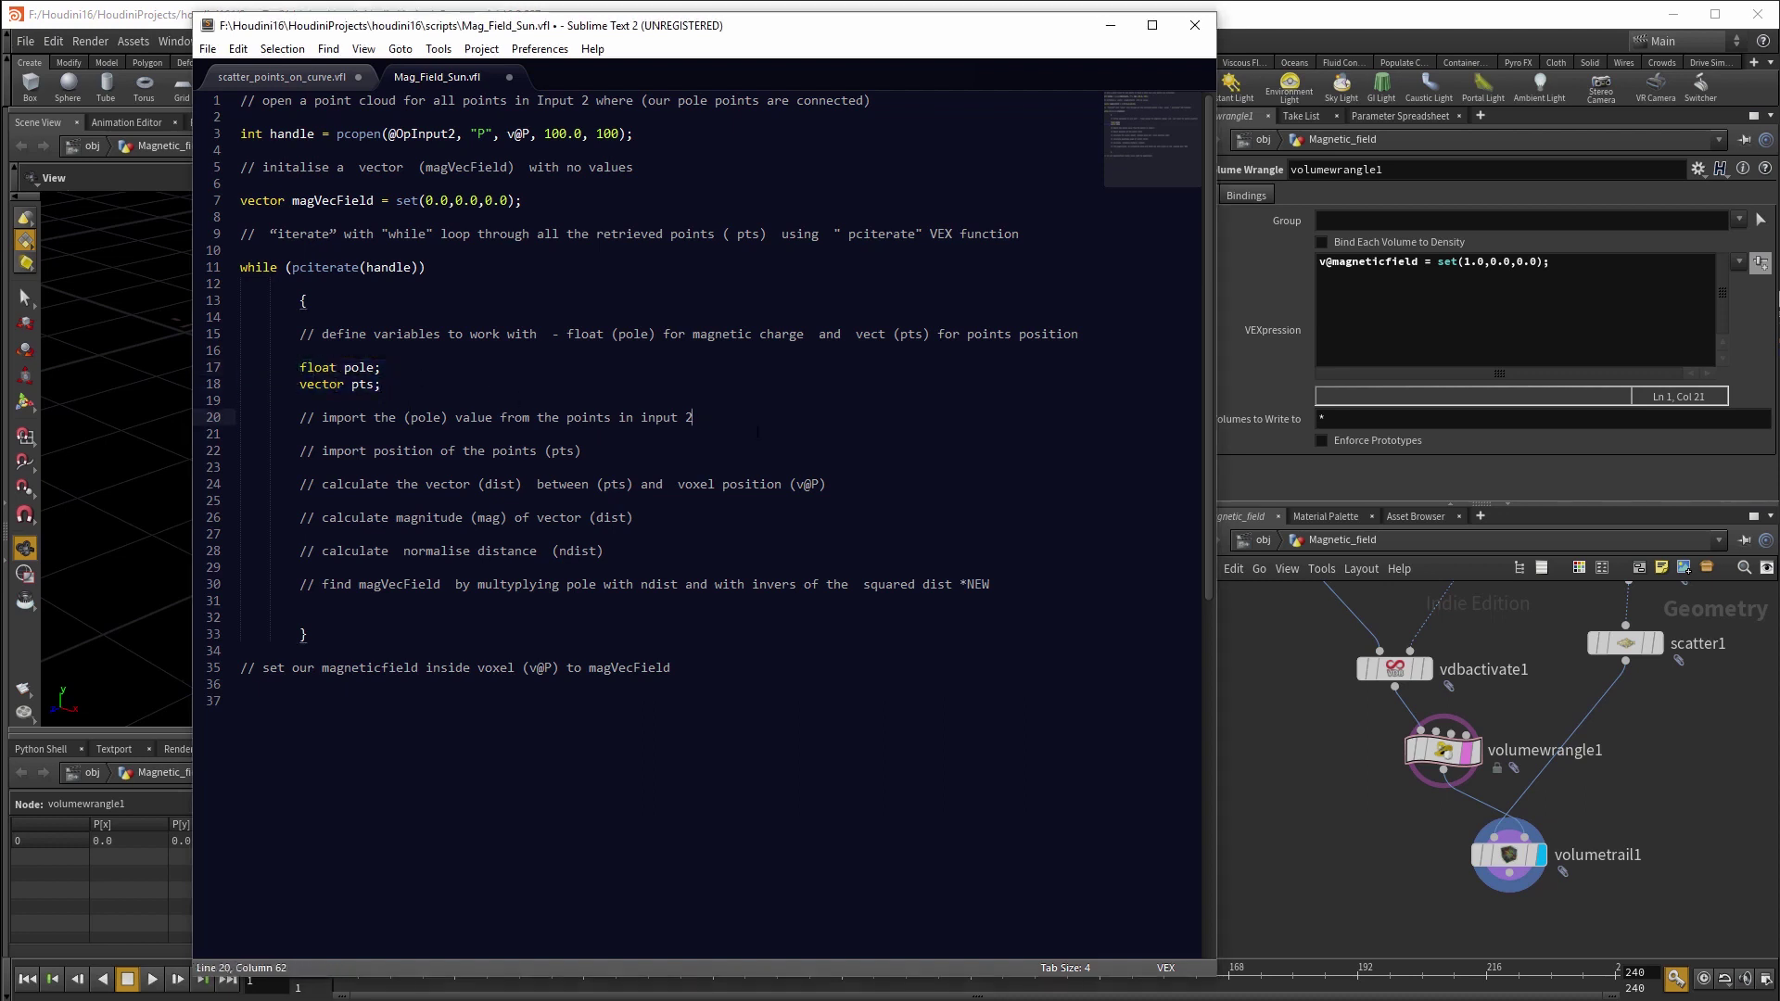
pyautogui.press('Return')
pyautogui.press('Return')
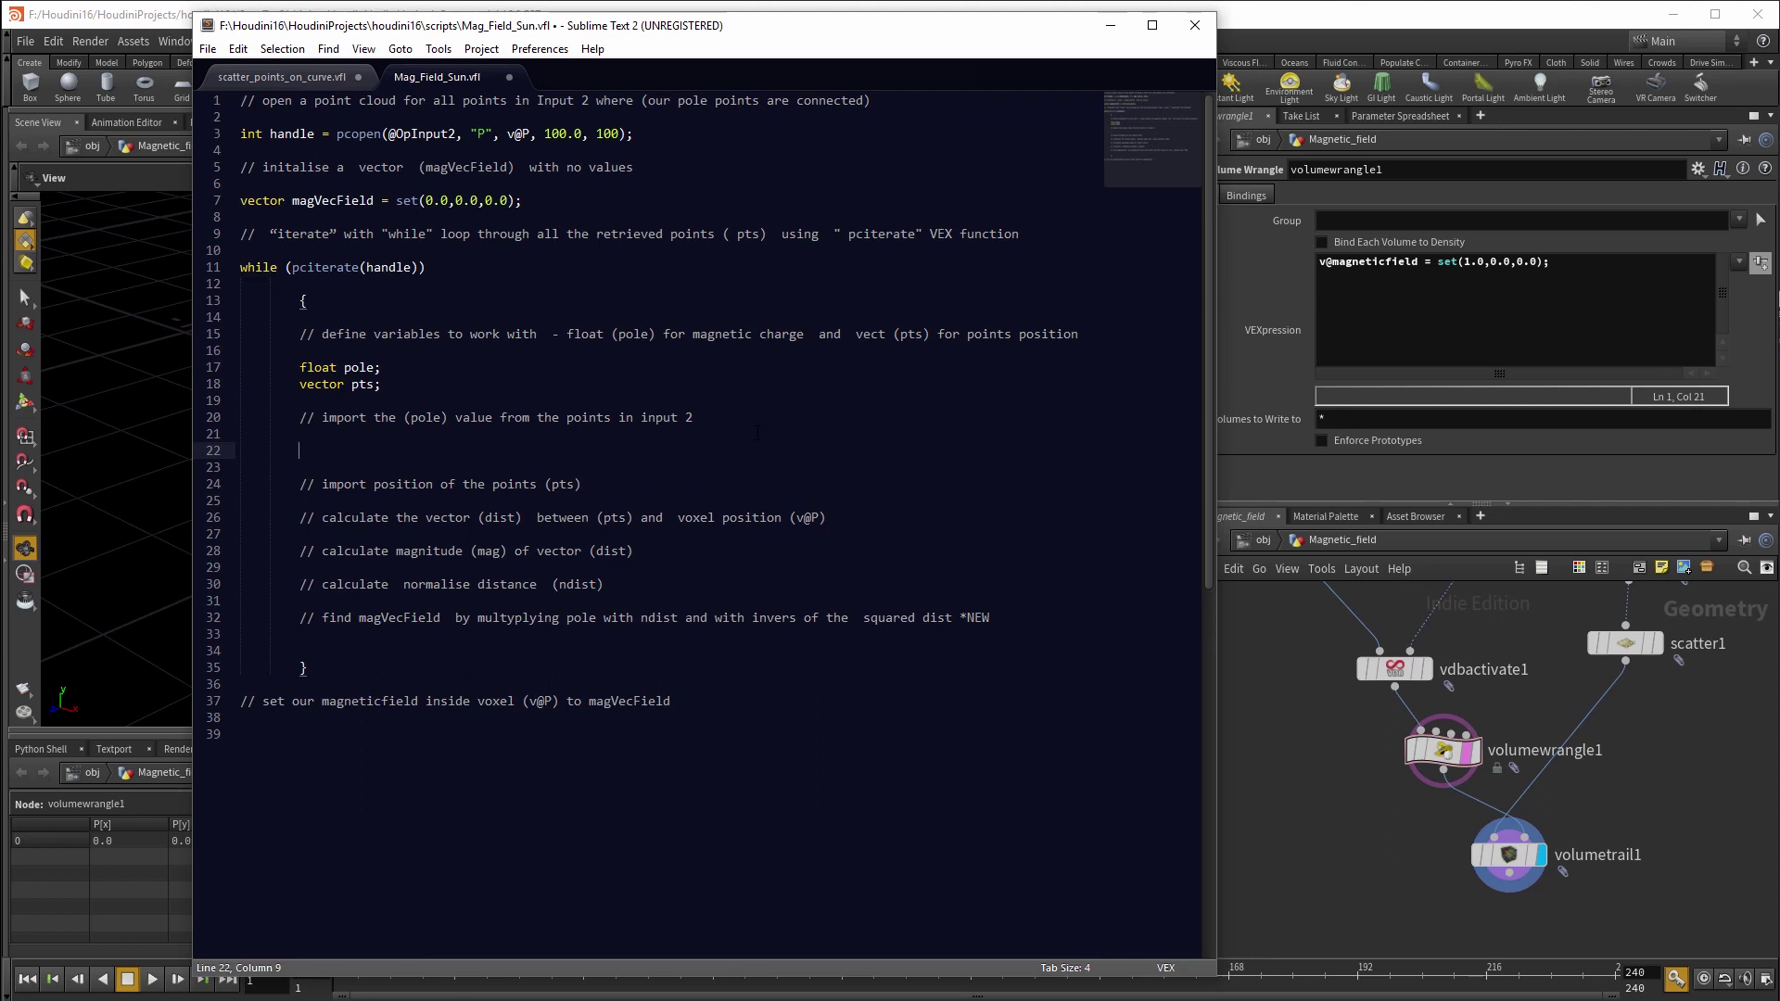
pyautogui.write('pcimport() handle')
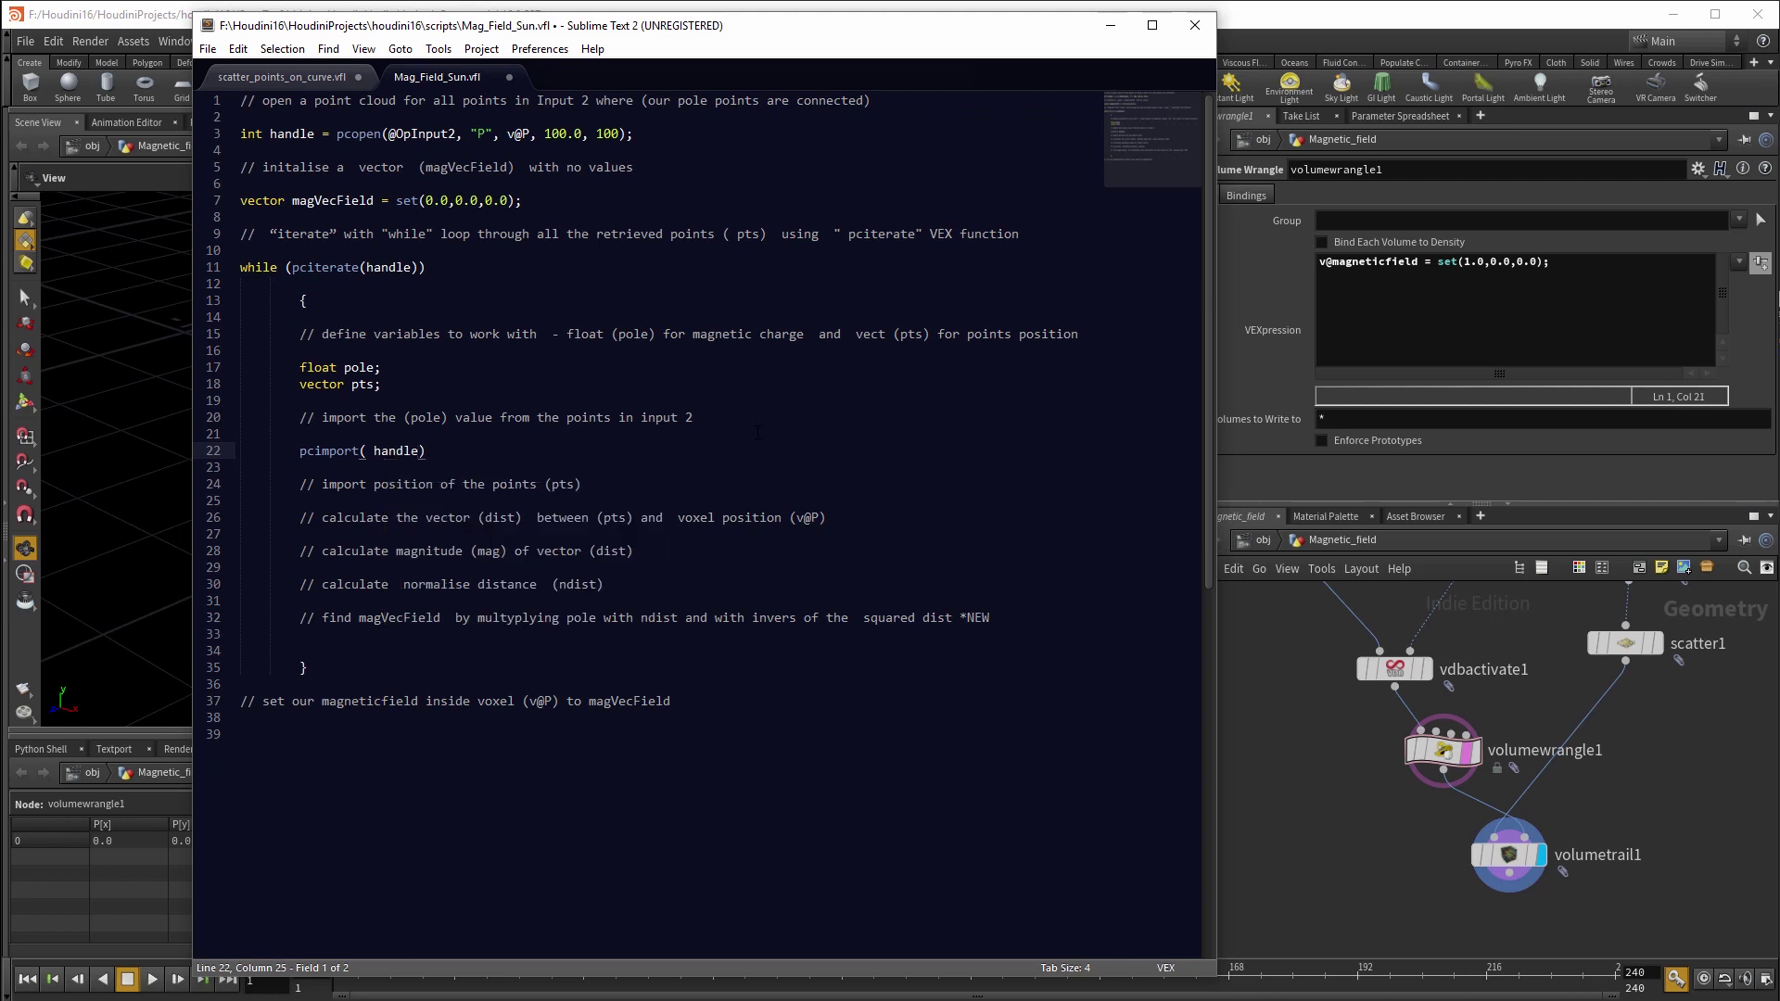
pyautogui.write(', ""pole')
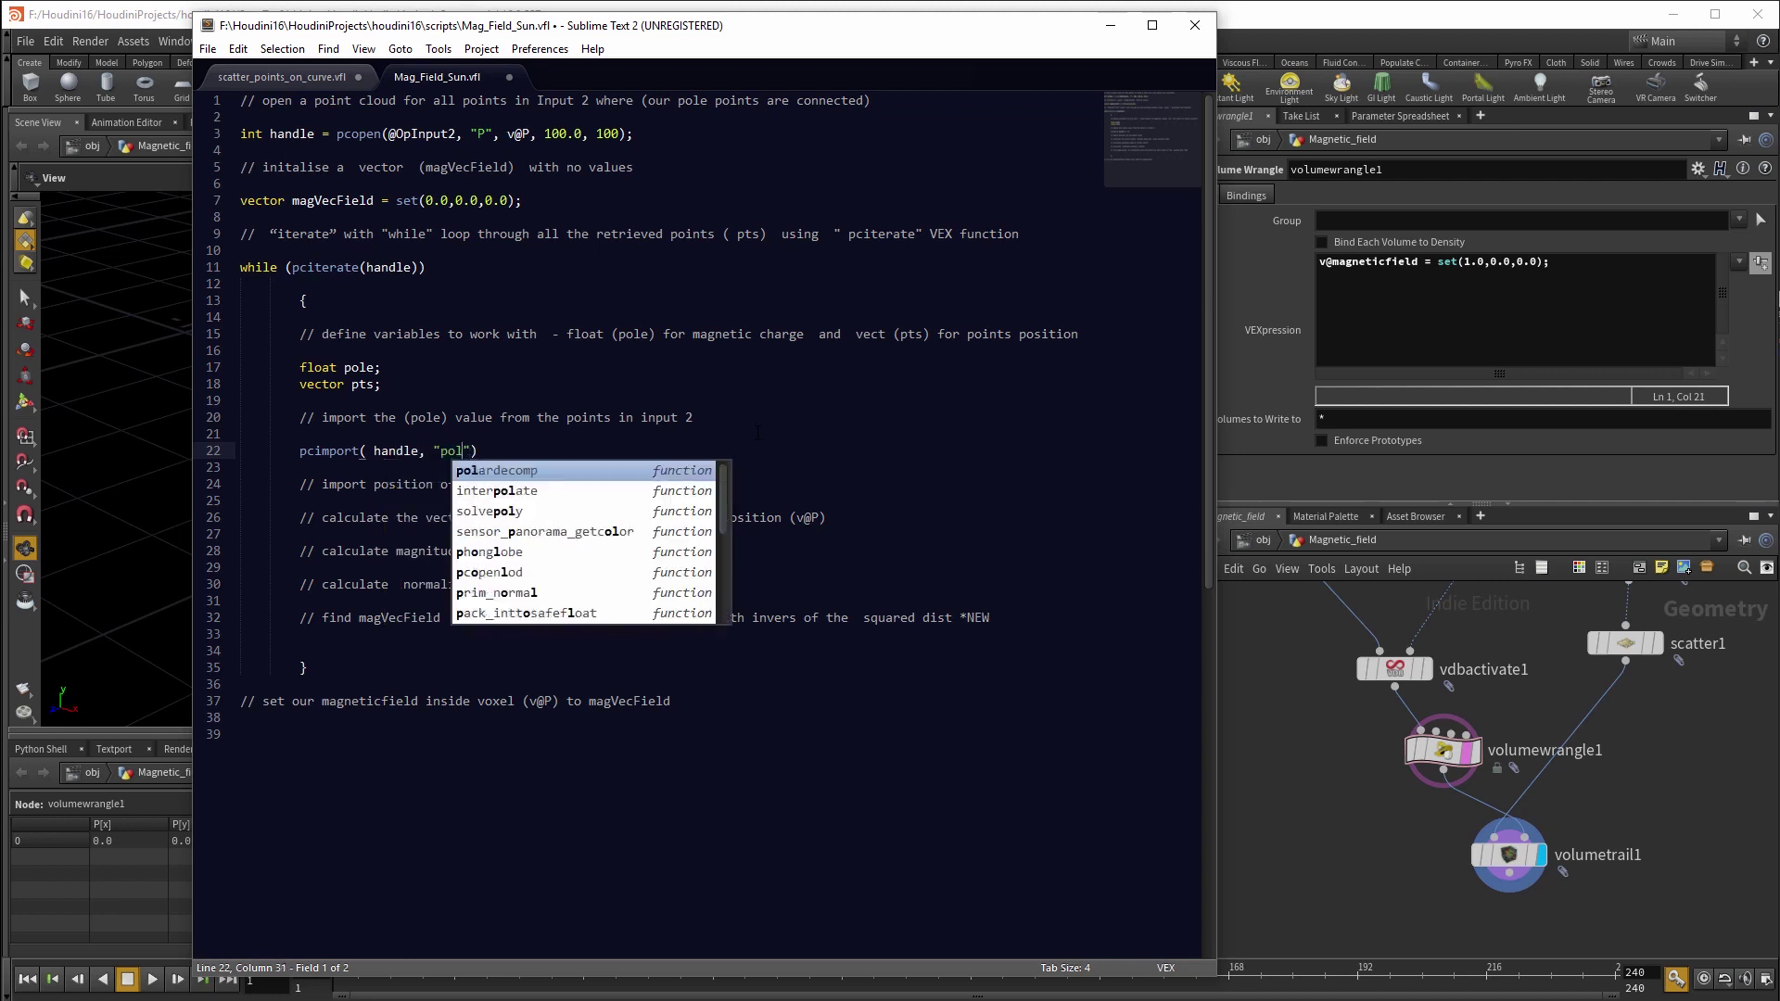
pyautogui.write('", ')
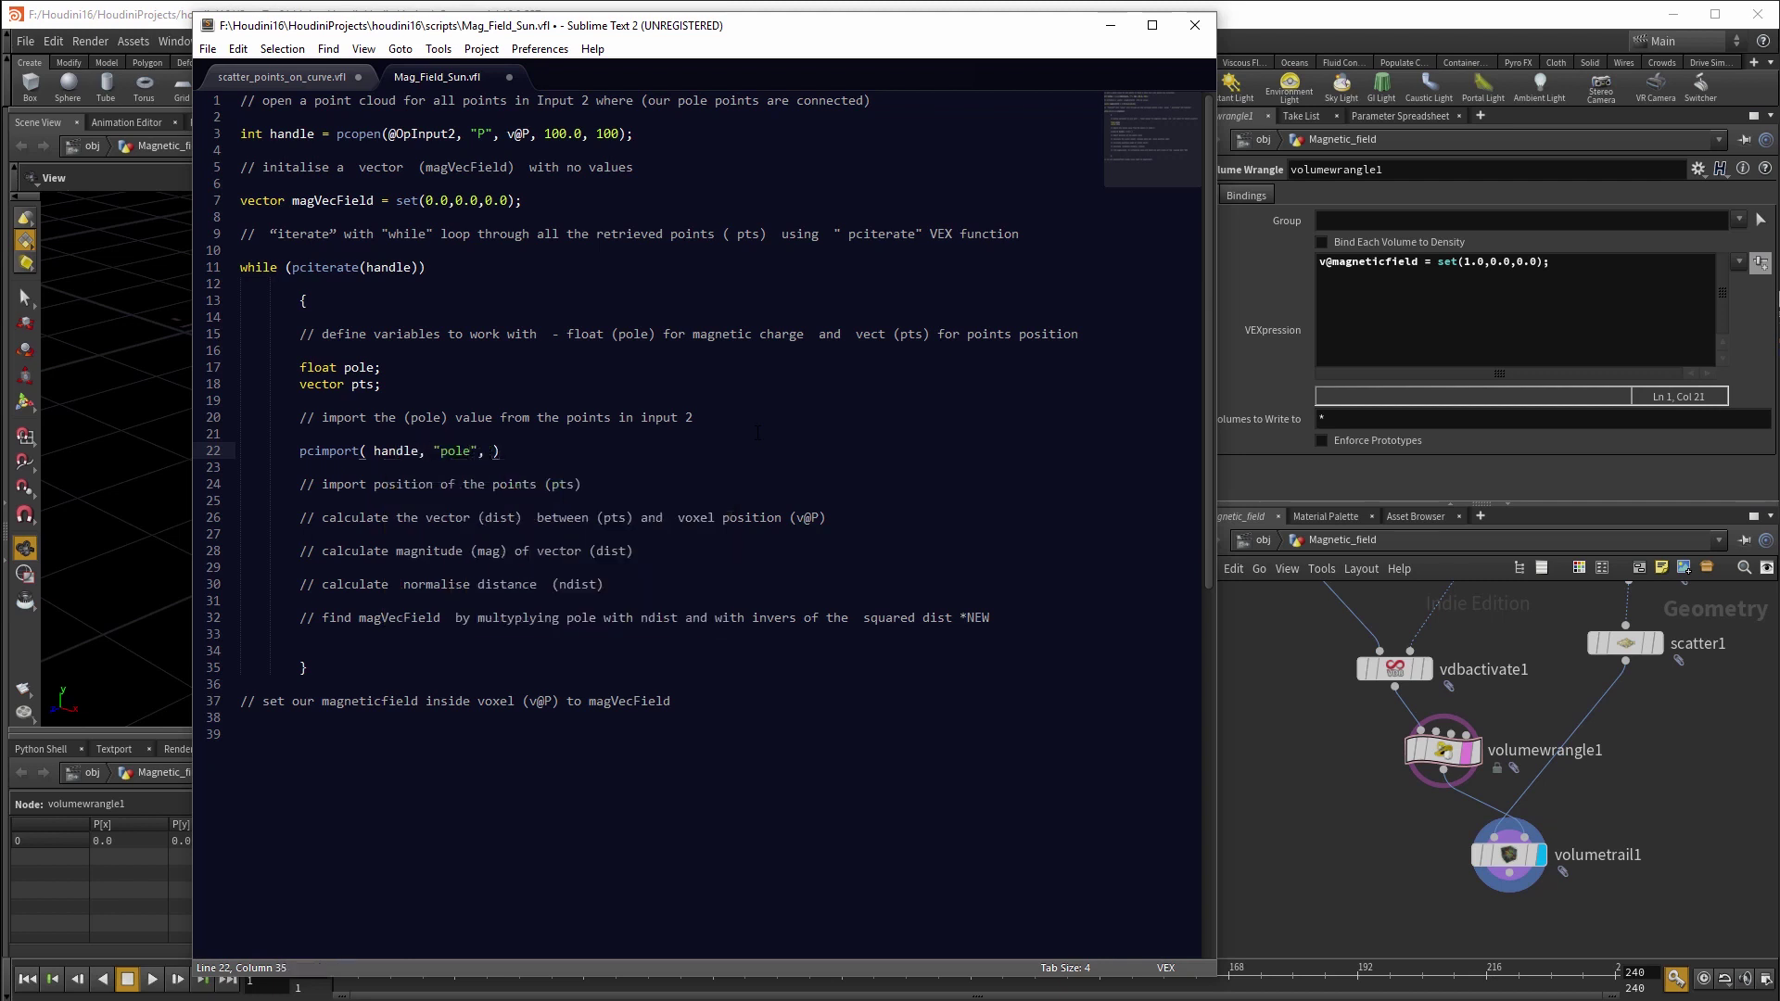
pyautogui.write('pole);')
# - Below the "import position of the points (pts)" comment, add the line pcimport(handle,"P", pts);
pyautogui.click(625, 484)
pyautogui.press('Return')
pyautogui.press('Return')
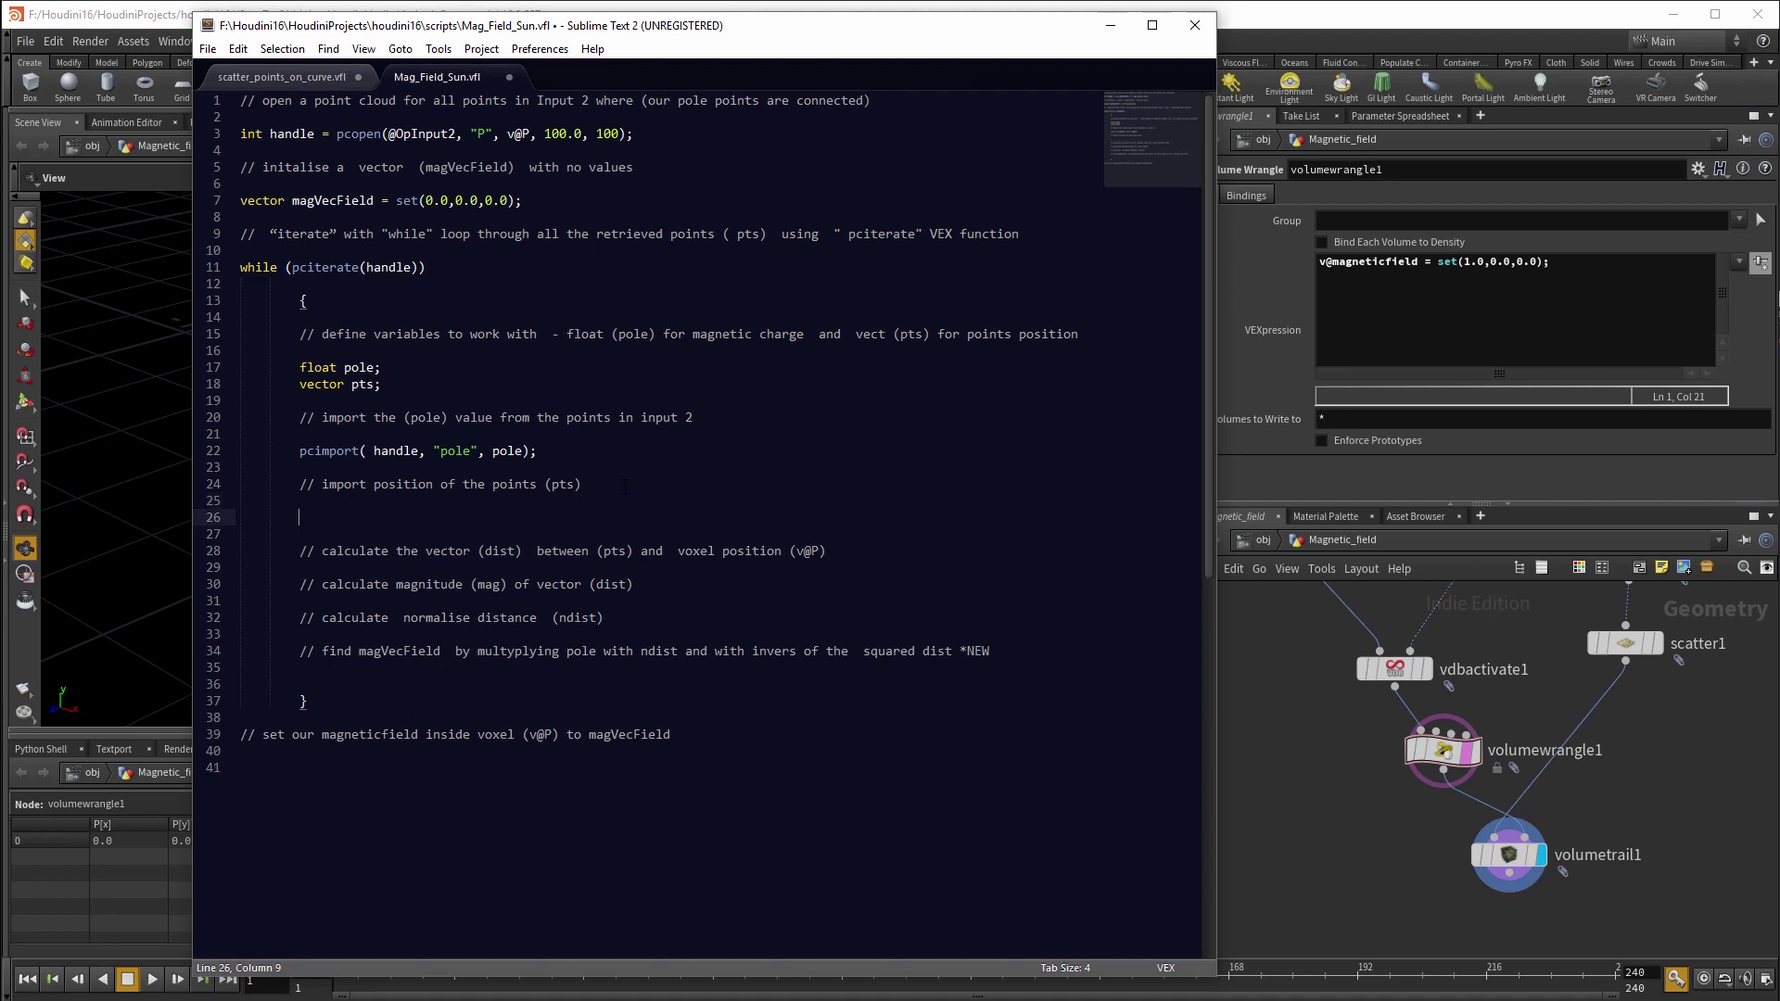
pyautogui.write('pcim')
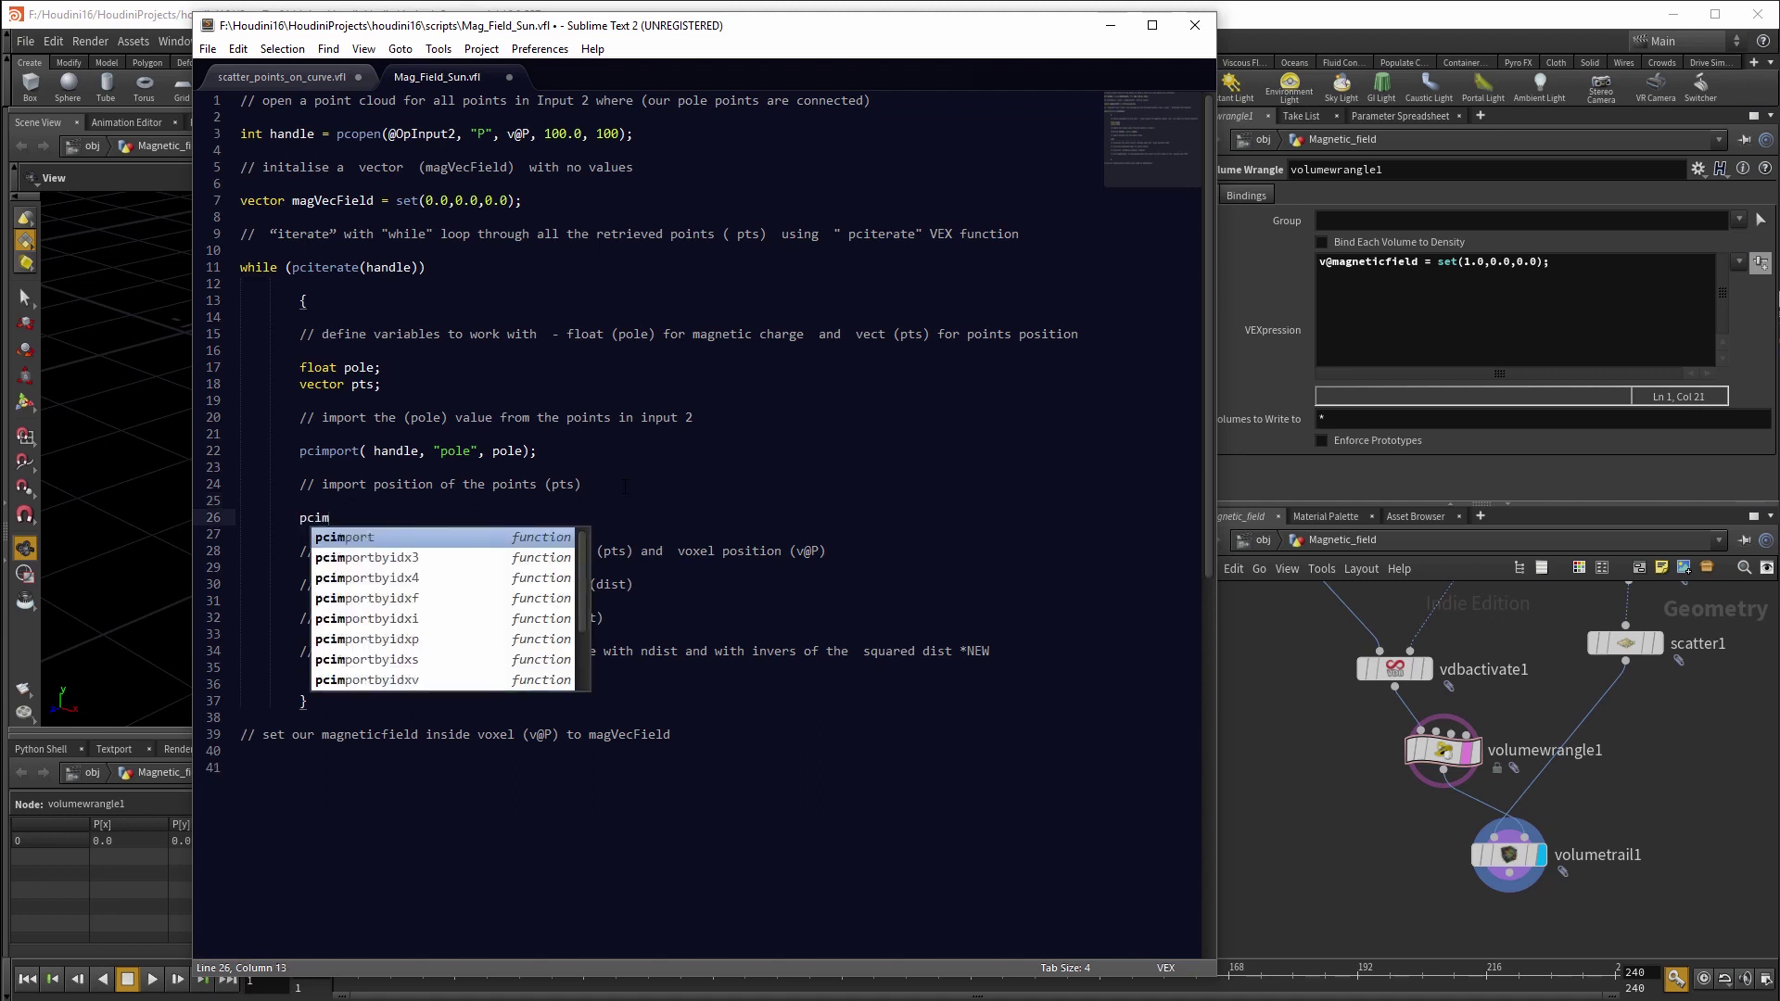
pyautogui.press('Tab')
pyautogui.write('handle,')
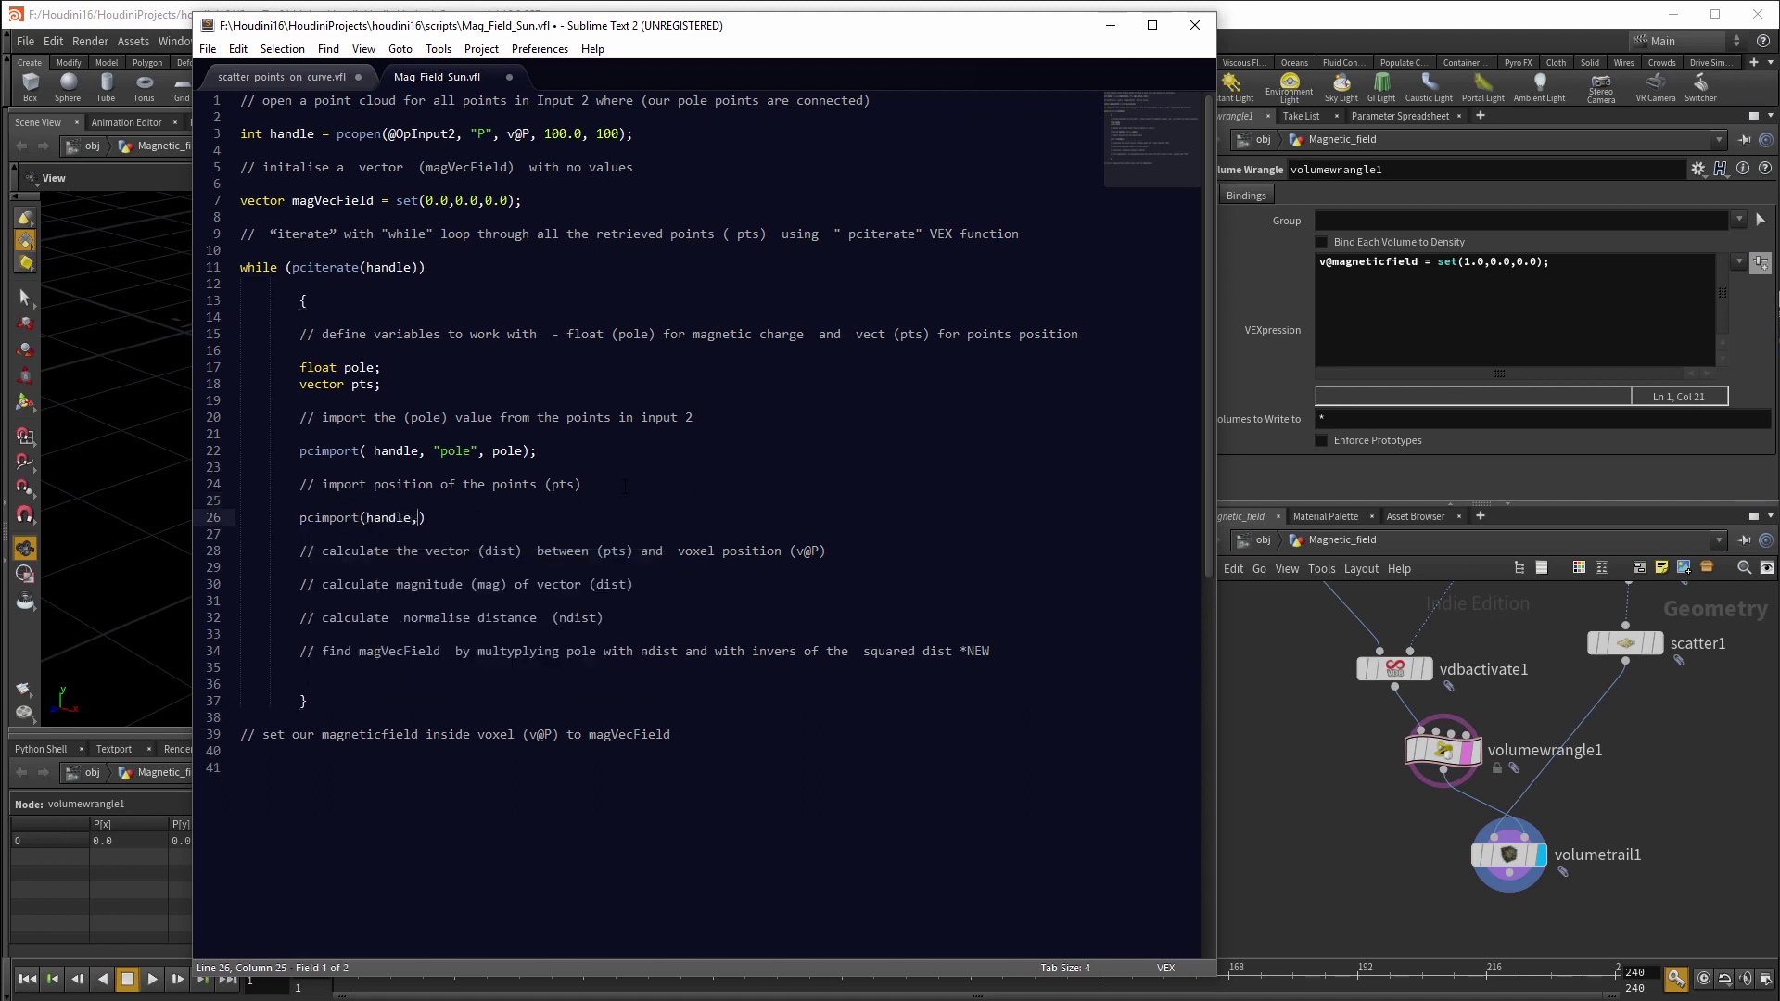
pyautogui.write('""')
pyautogui.press('Right')
pyautogui.write('P')
pyautogui.press('BackSpace')
pyautogui.press('Left')
pyautogui.write('P')
pyautogui.press('Right')
pyautogui.write(', pts')
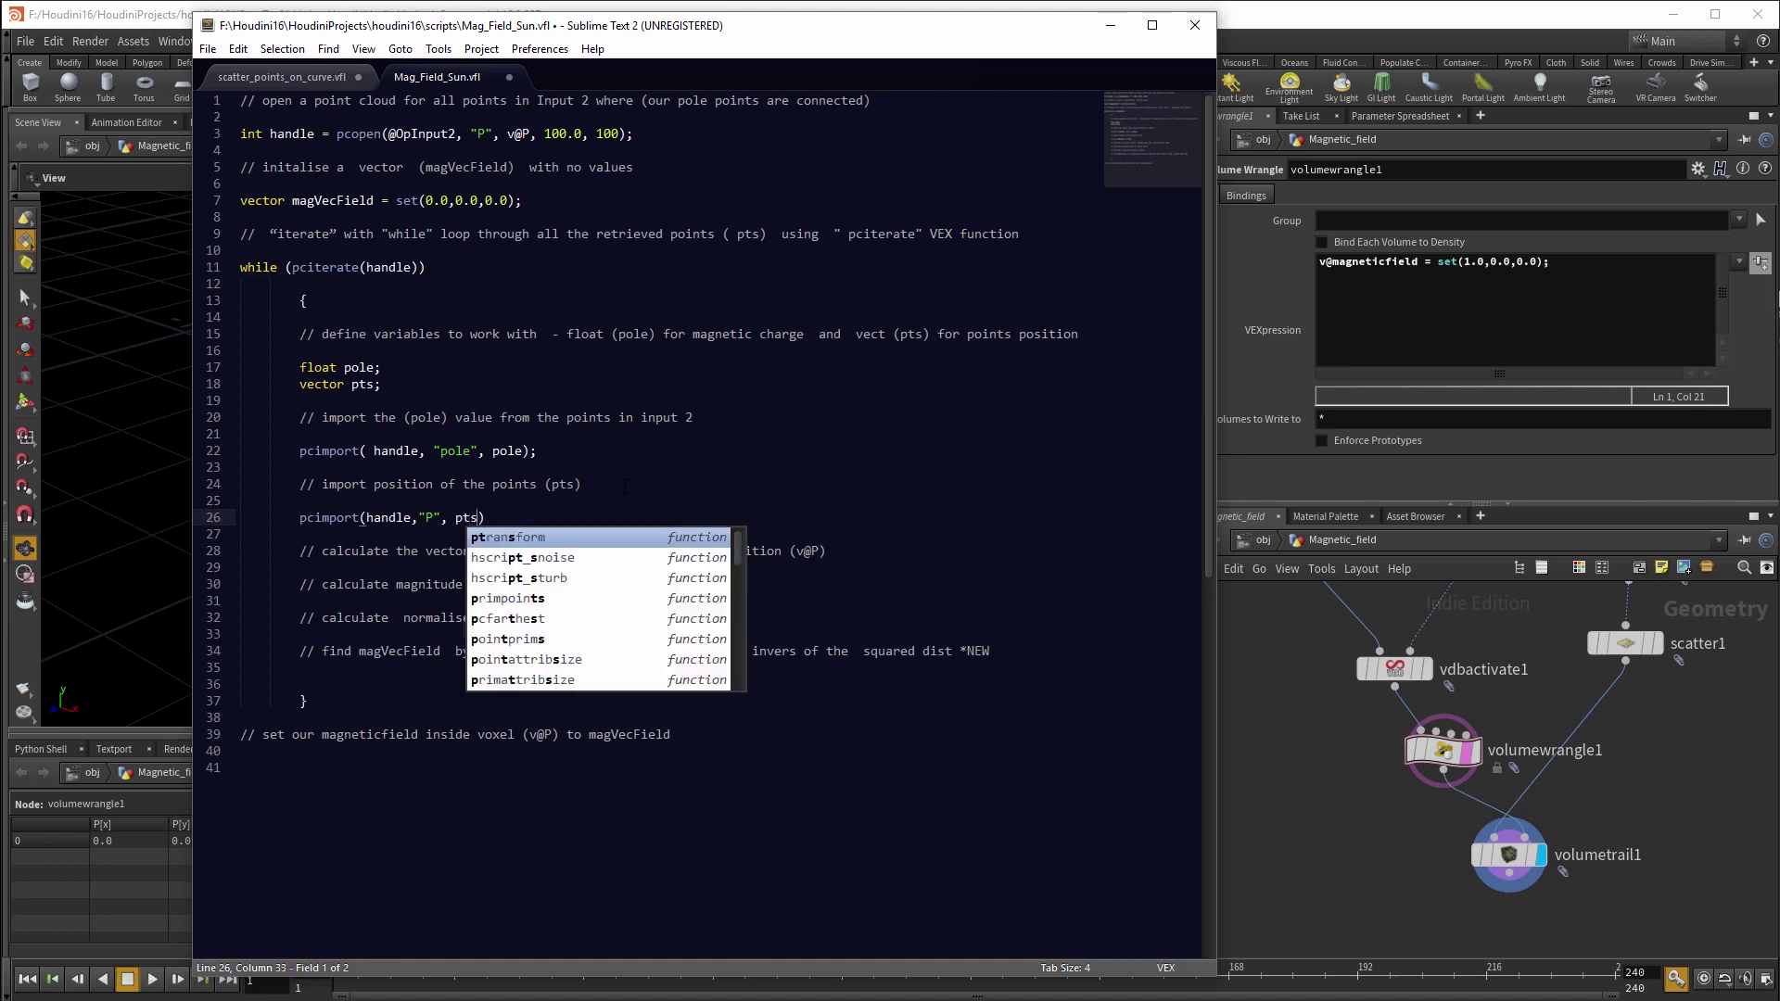
pyautogui.press('Right')
pyautogui.write(';')
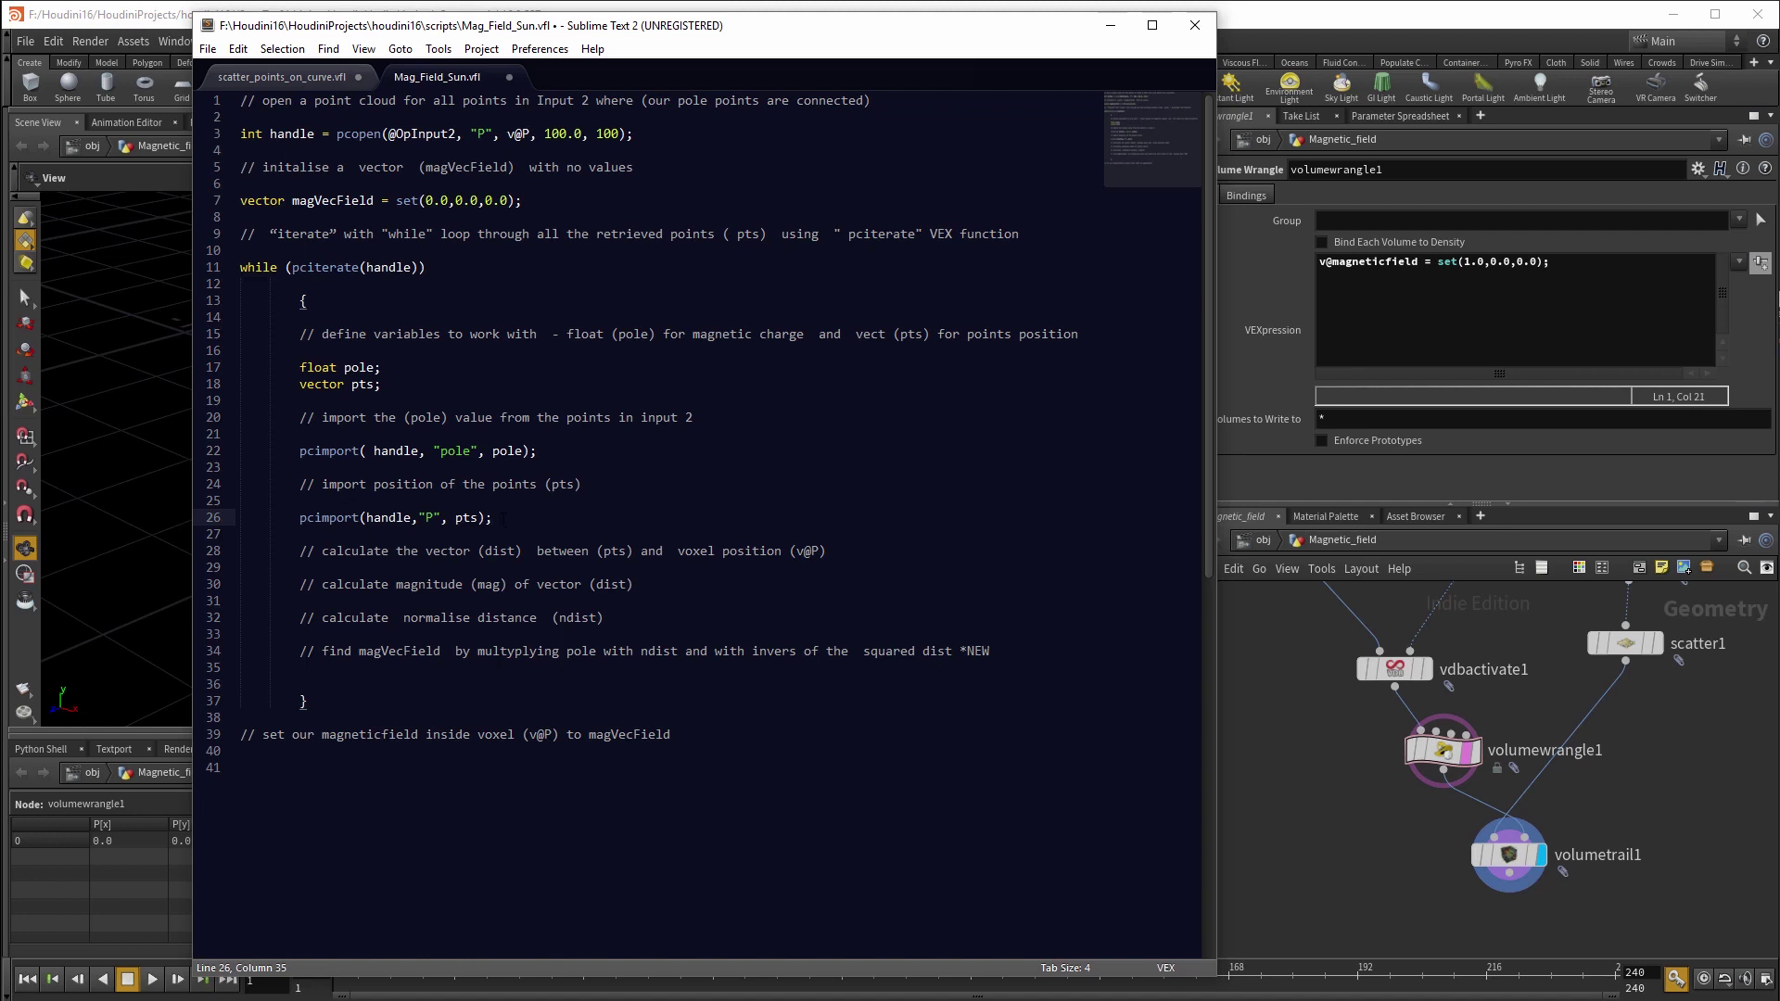
# - Below the "calculate the vector (dist)" comment, add the line vector dist = v@P - pts;
pyautogui.click(846, 551)
pyautogui.press('Return')
pyautogui.press('Return')
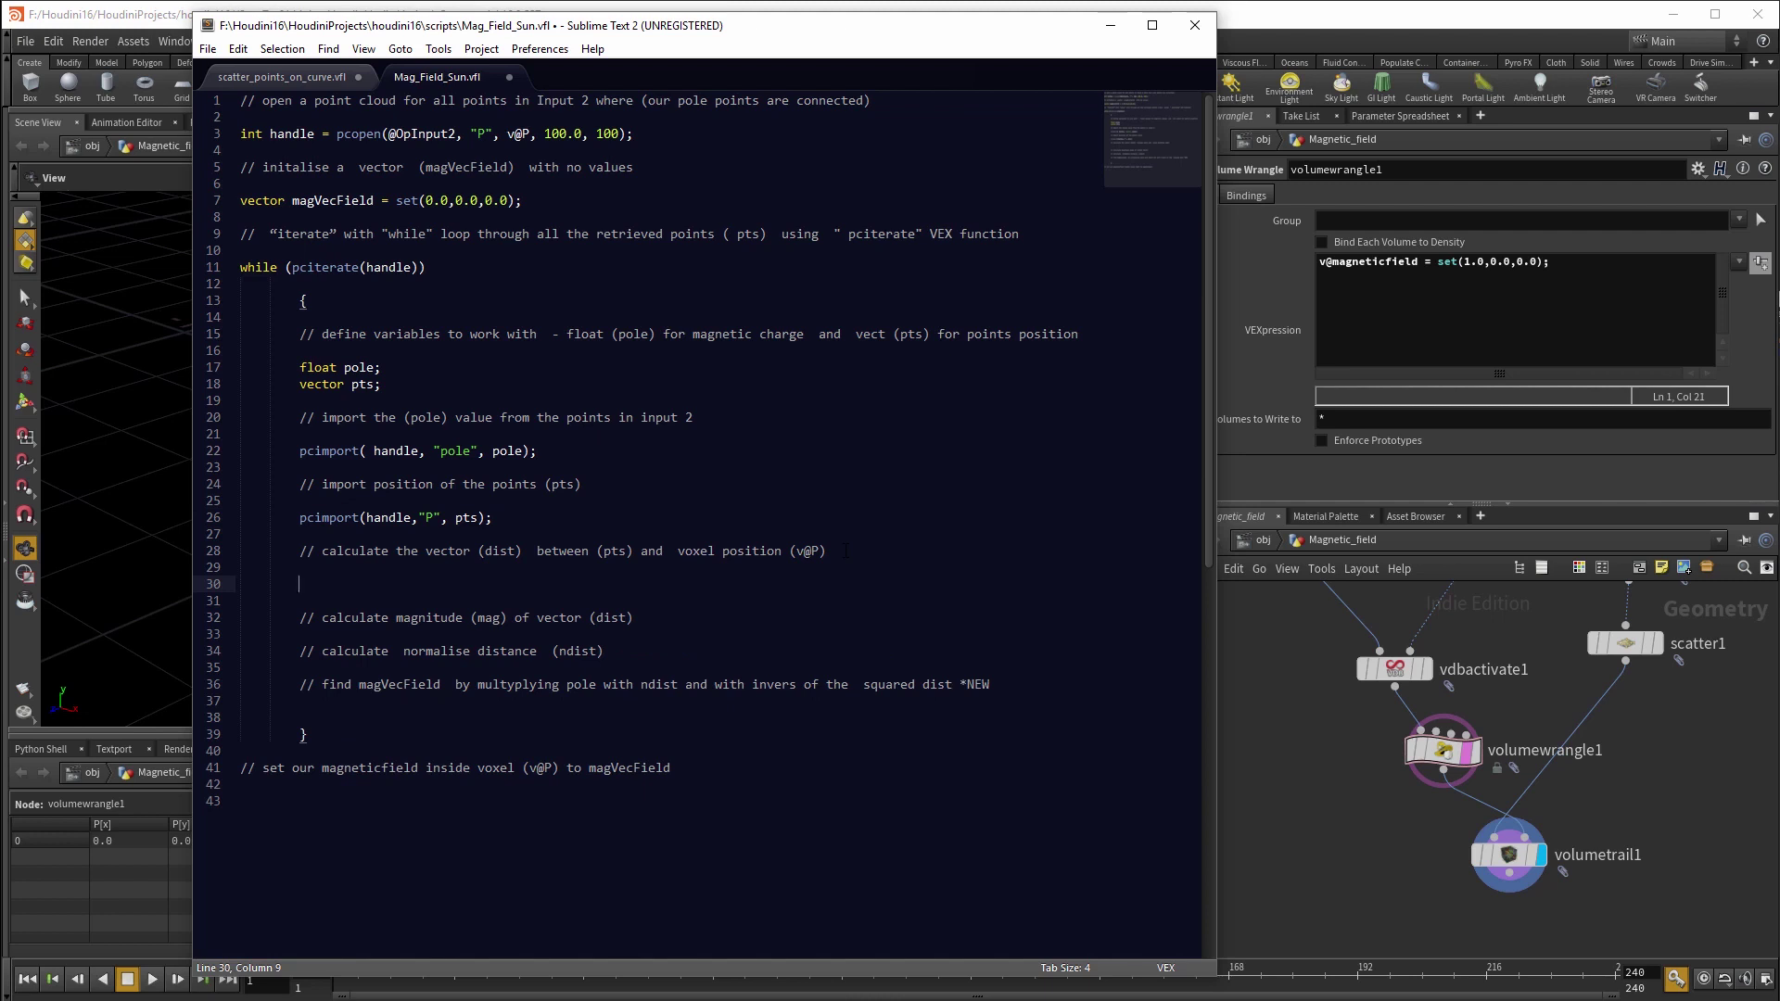
pyautogui.write('ve')
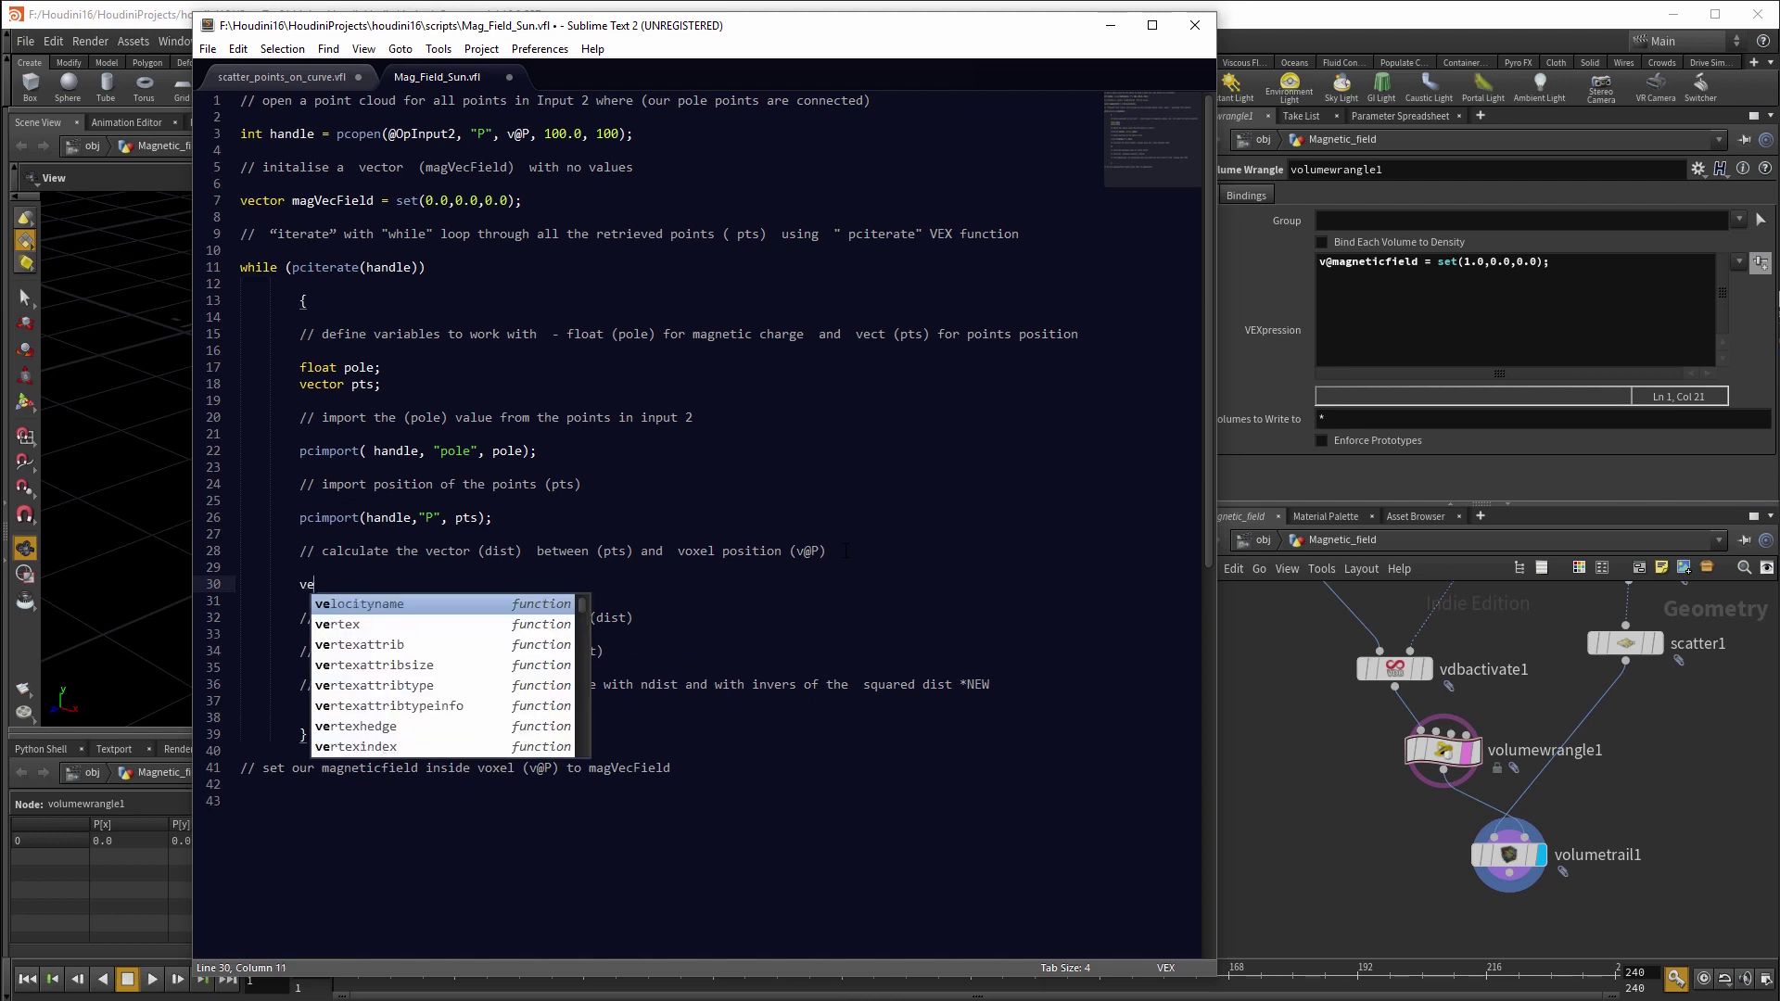
pyautogui.write('ctor dist')
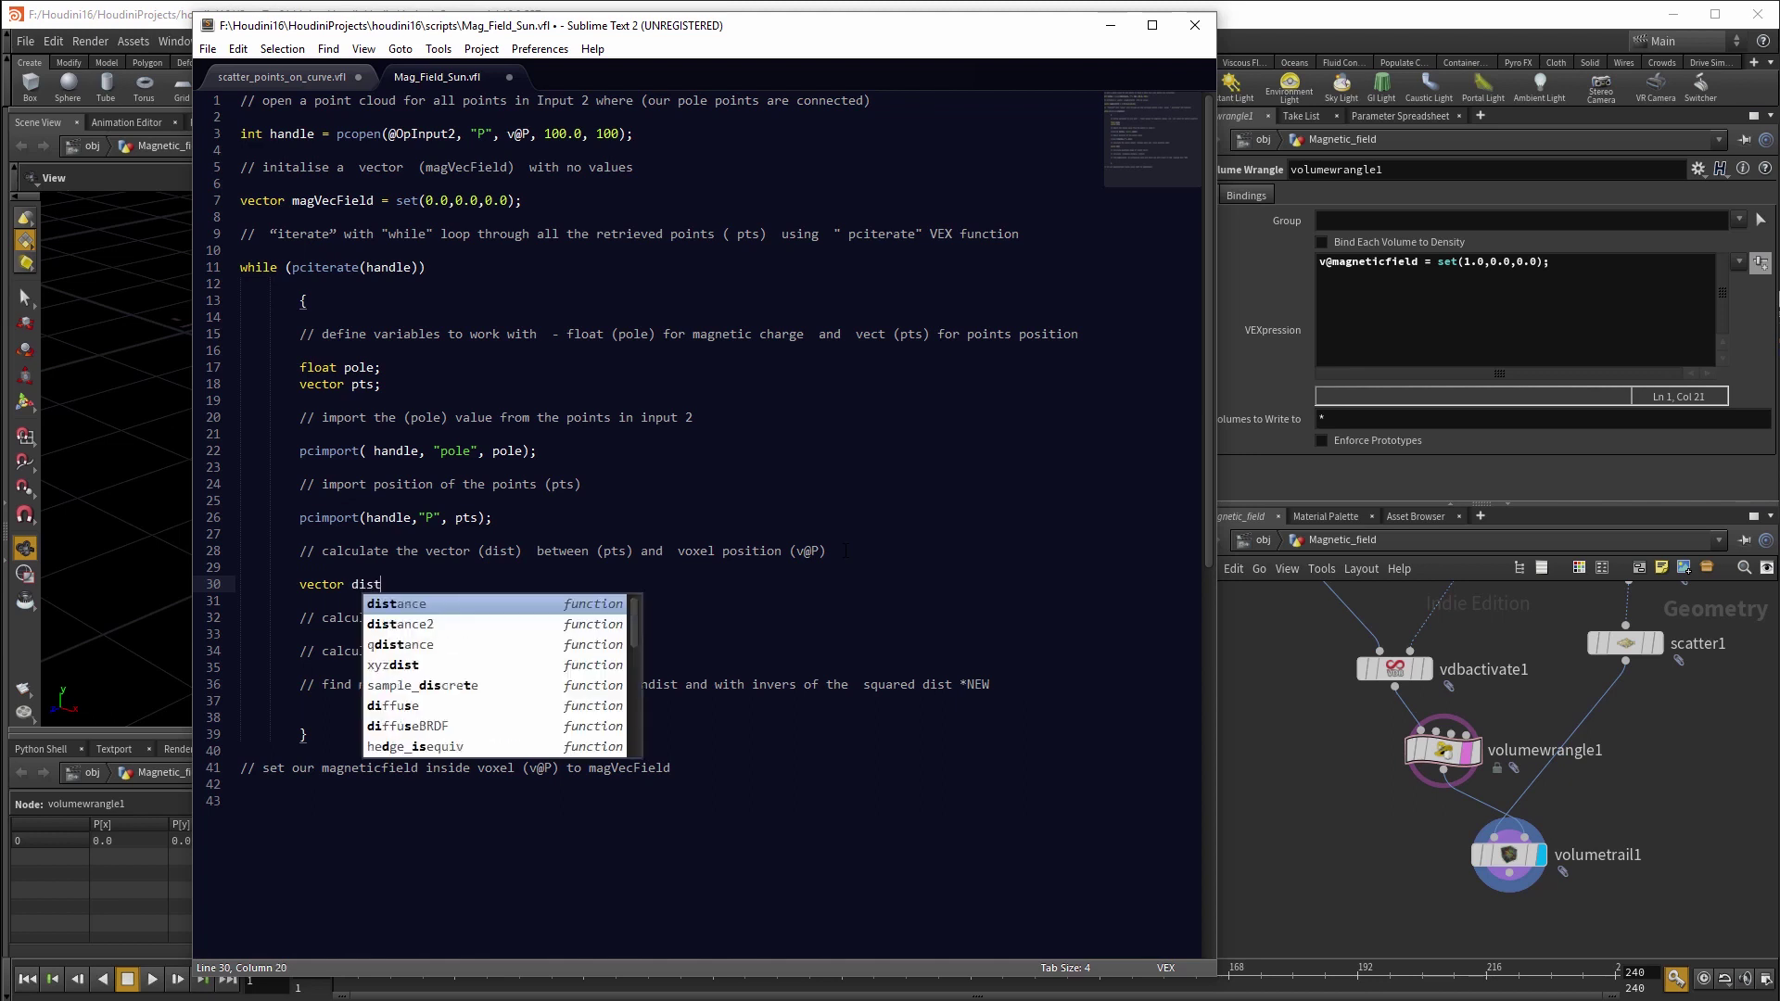
pyautogui.write(' =')
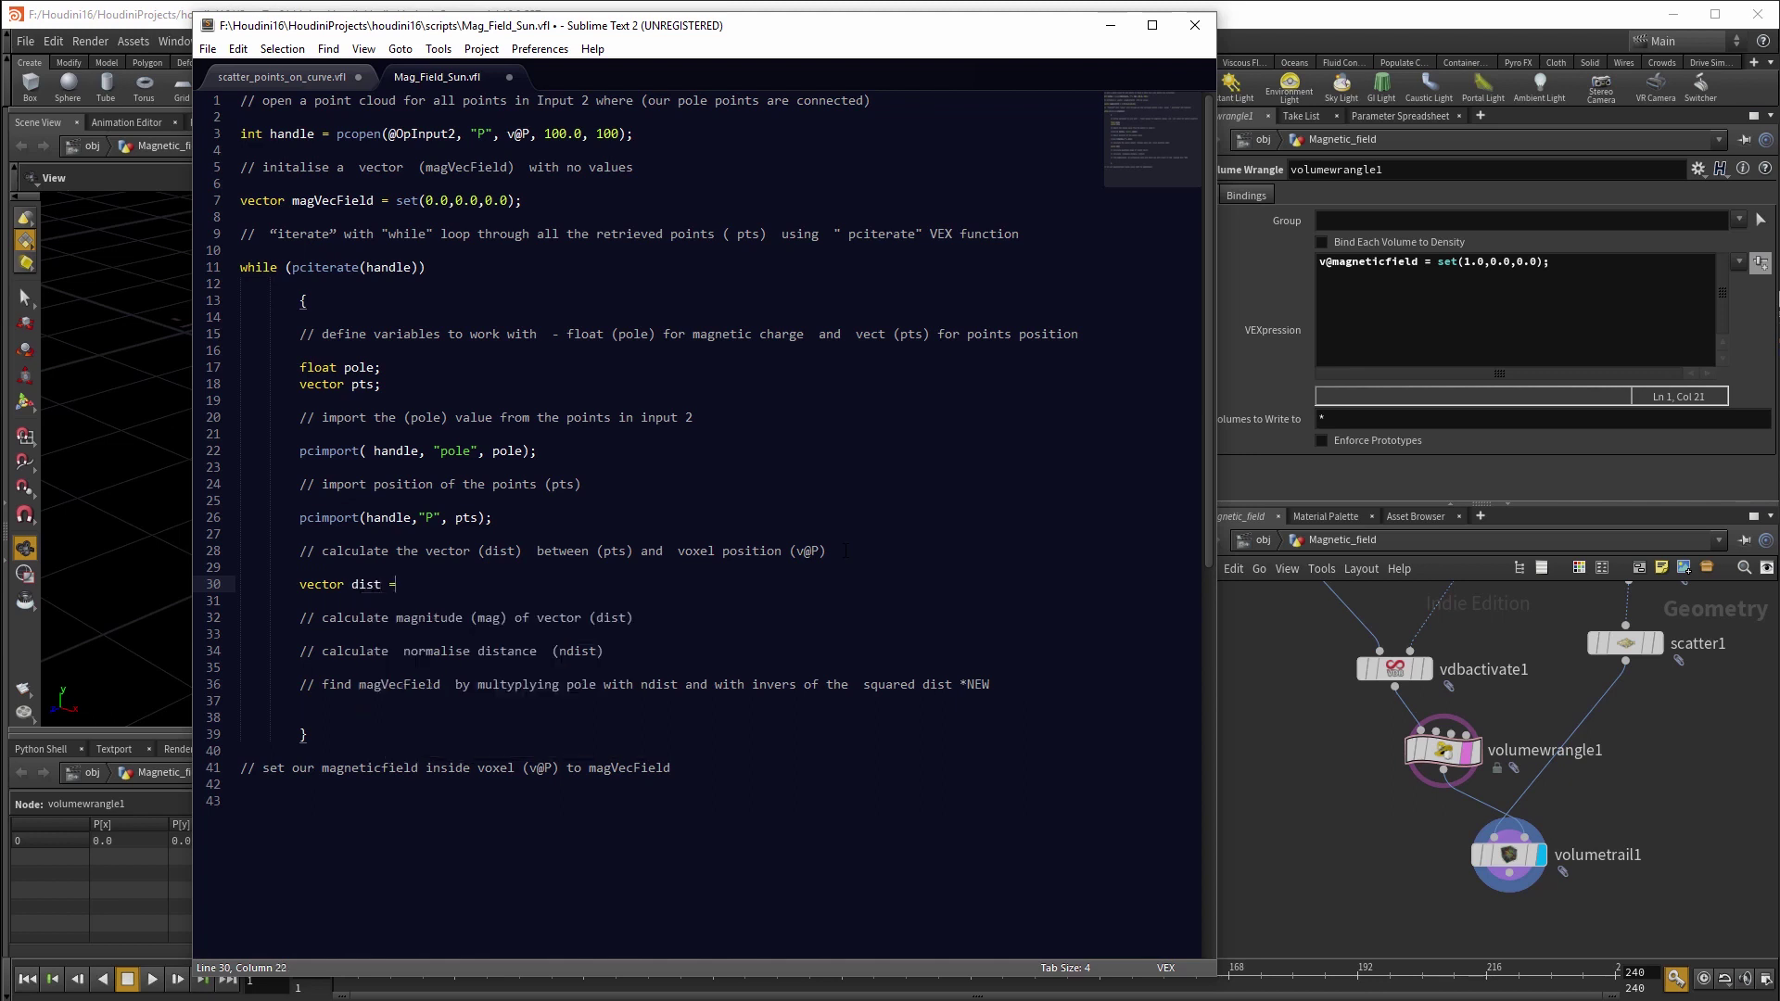
pyautogui.write(' v@P - pt')
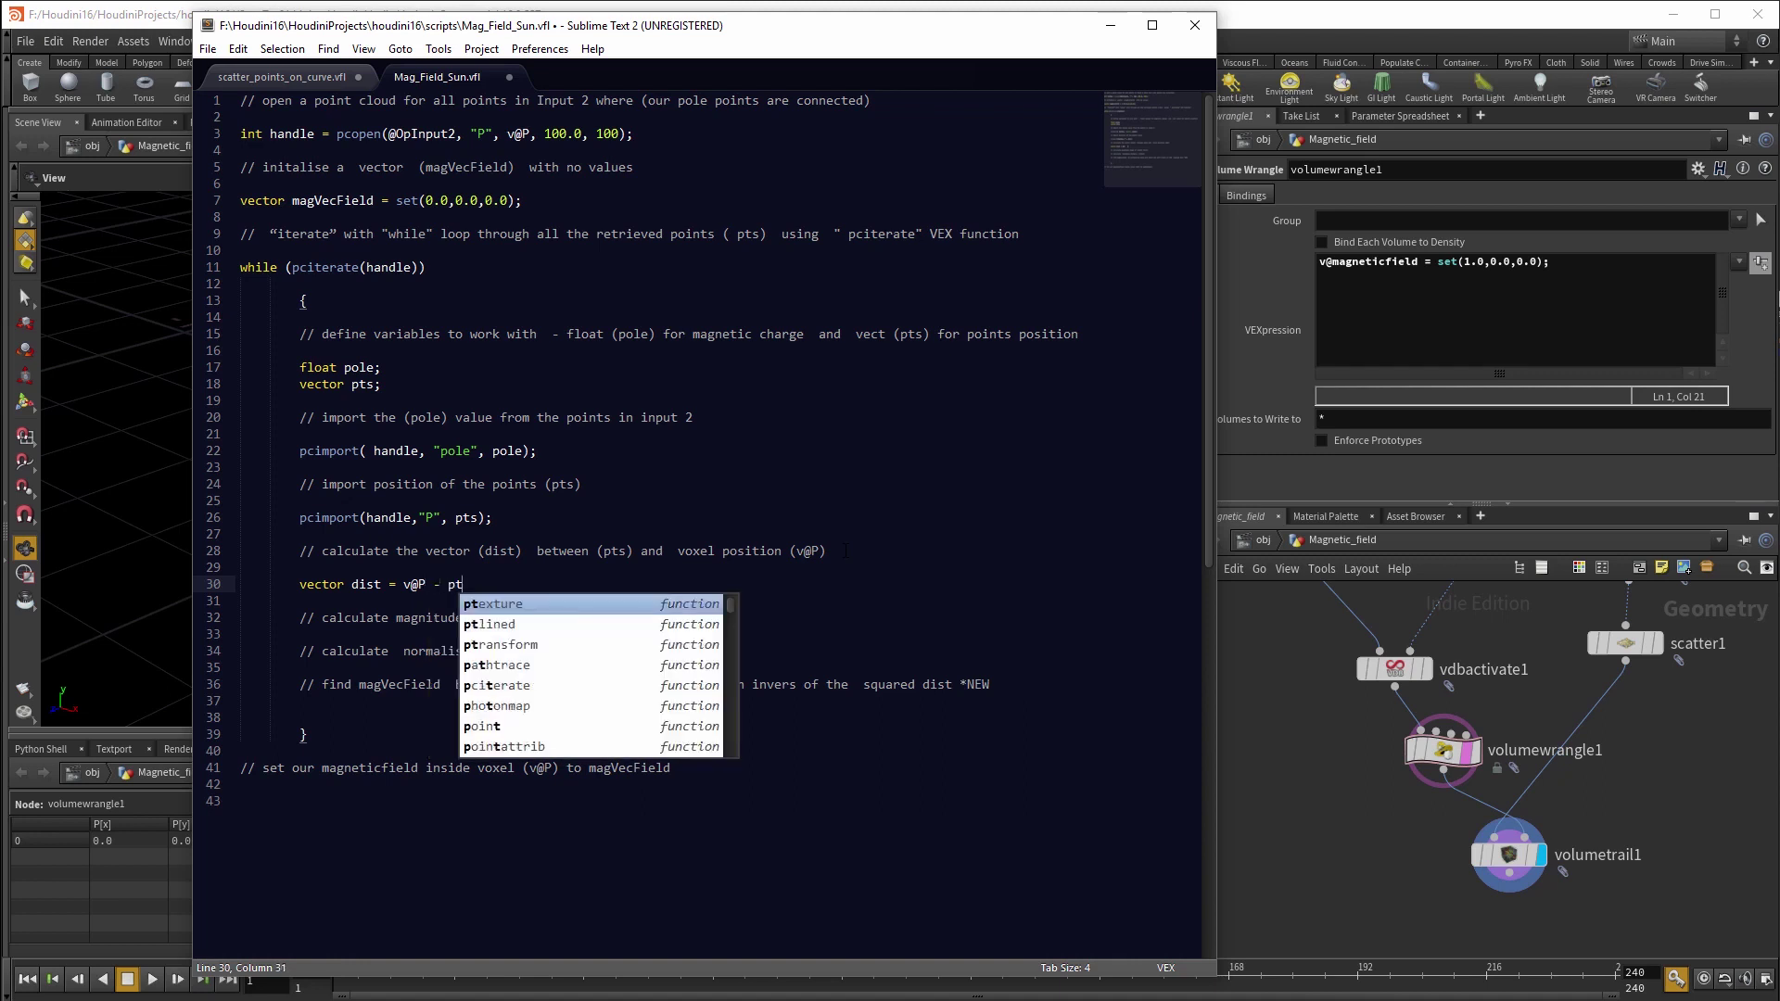
pyautogui.write('s;')
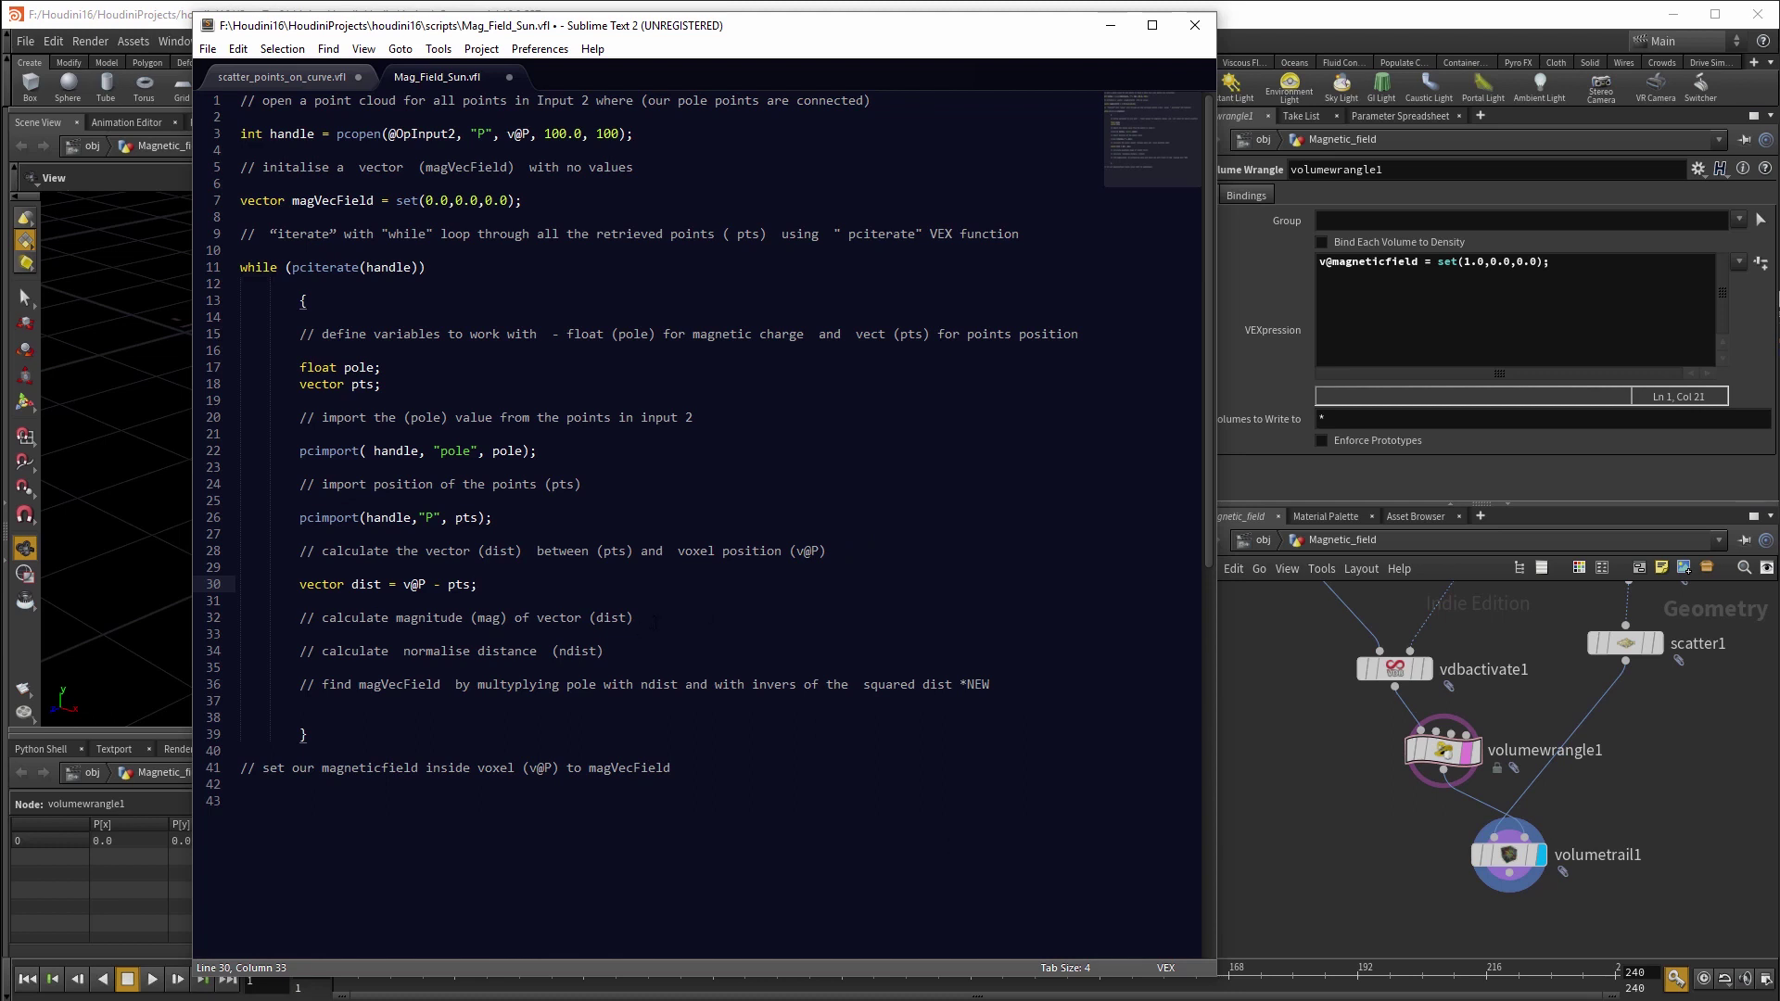
# - Below the "calculate magnitude (mag)" comment, add the line float mag = length(dist);
pyautogui.click(641, 619)
pyautogui.press('Return')
pyautogui.press('Return')
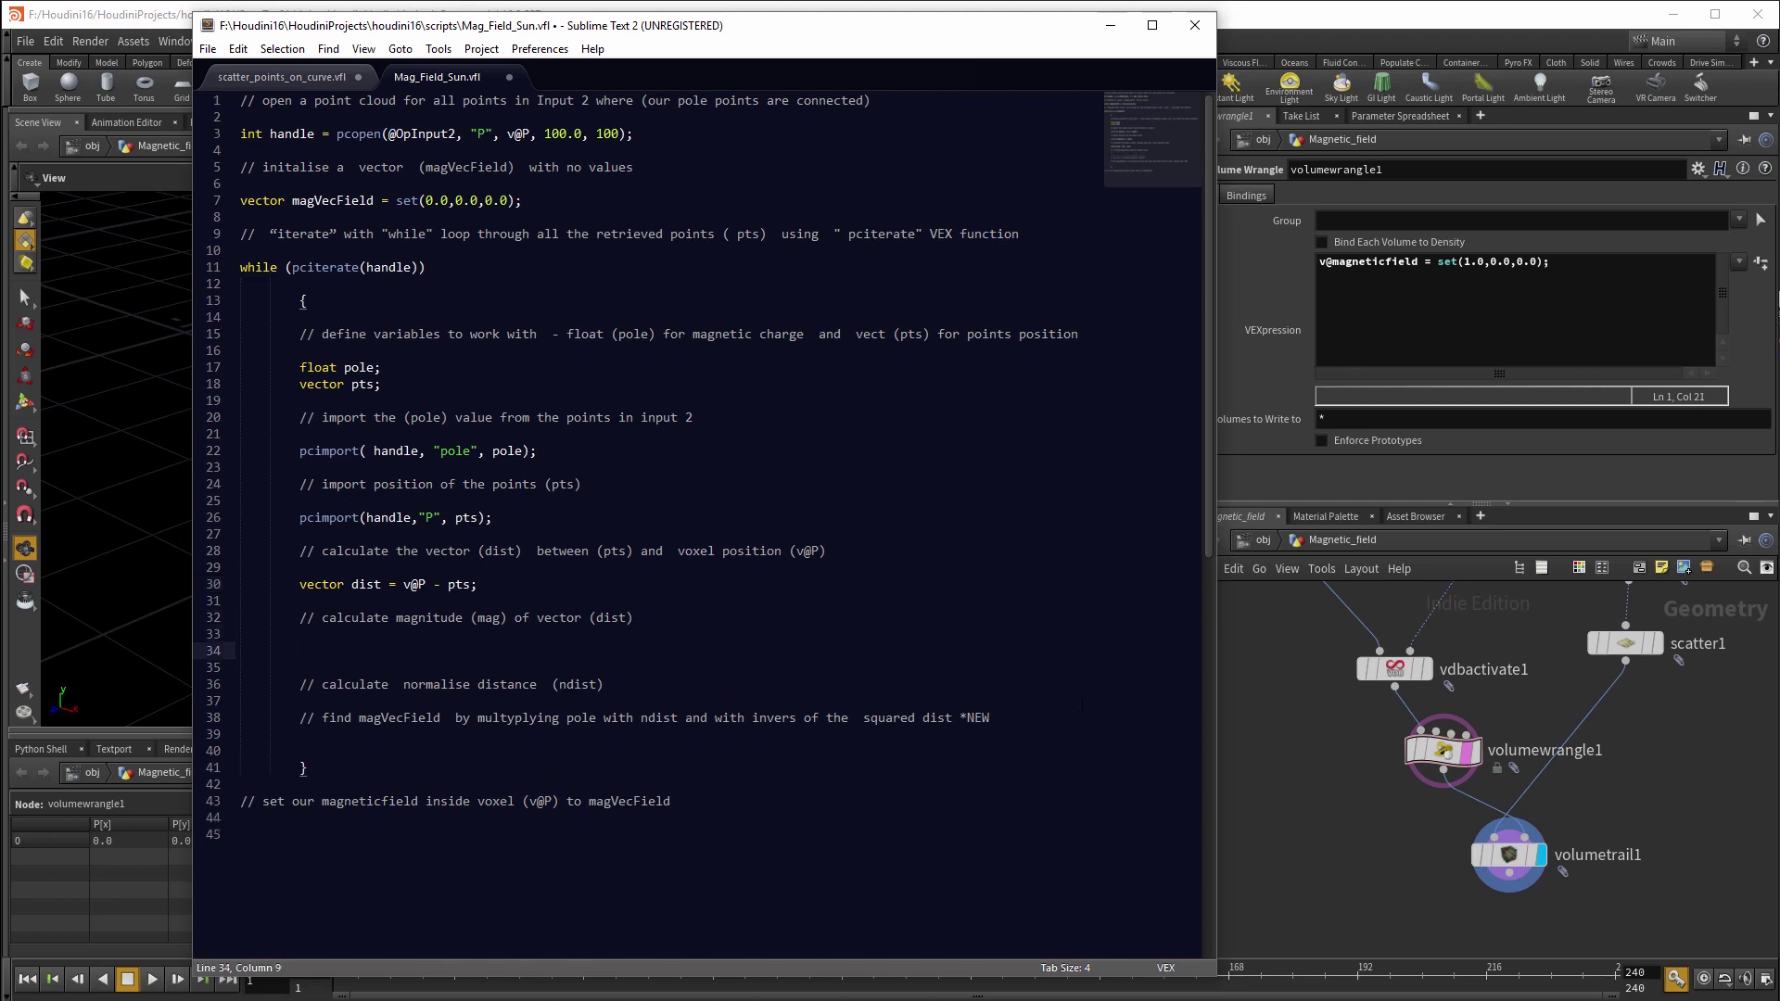
pyautogui.write('floa')
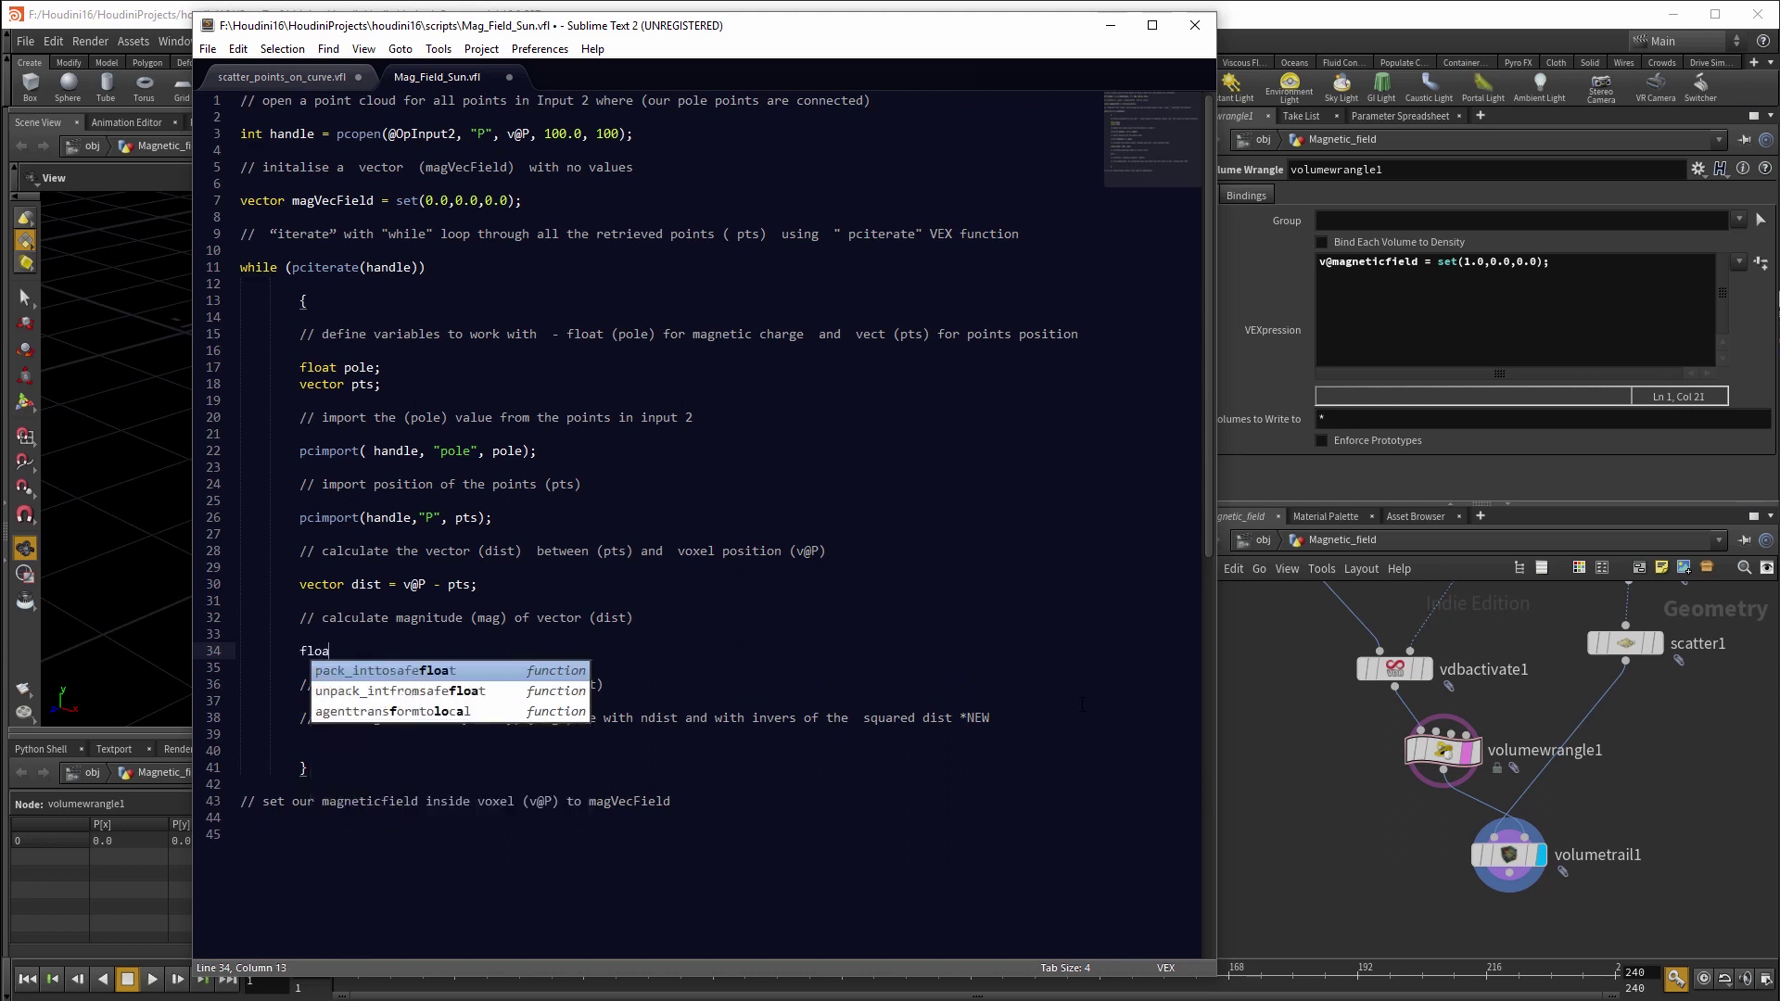
pyautogui.write('t mag =')
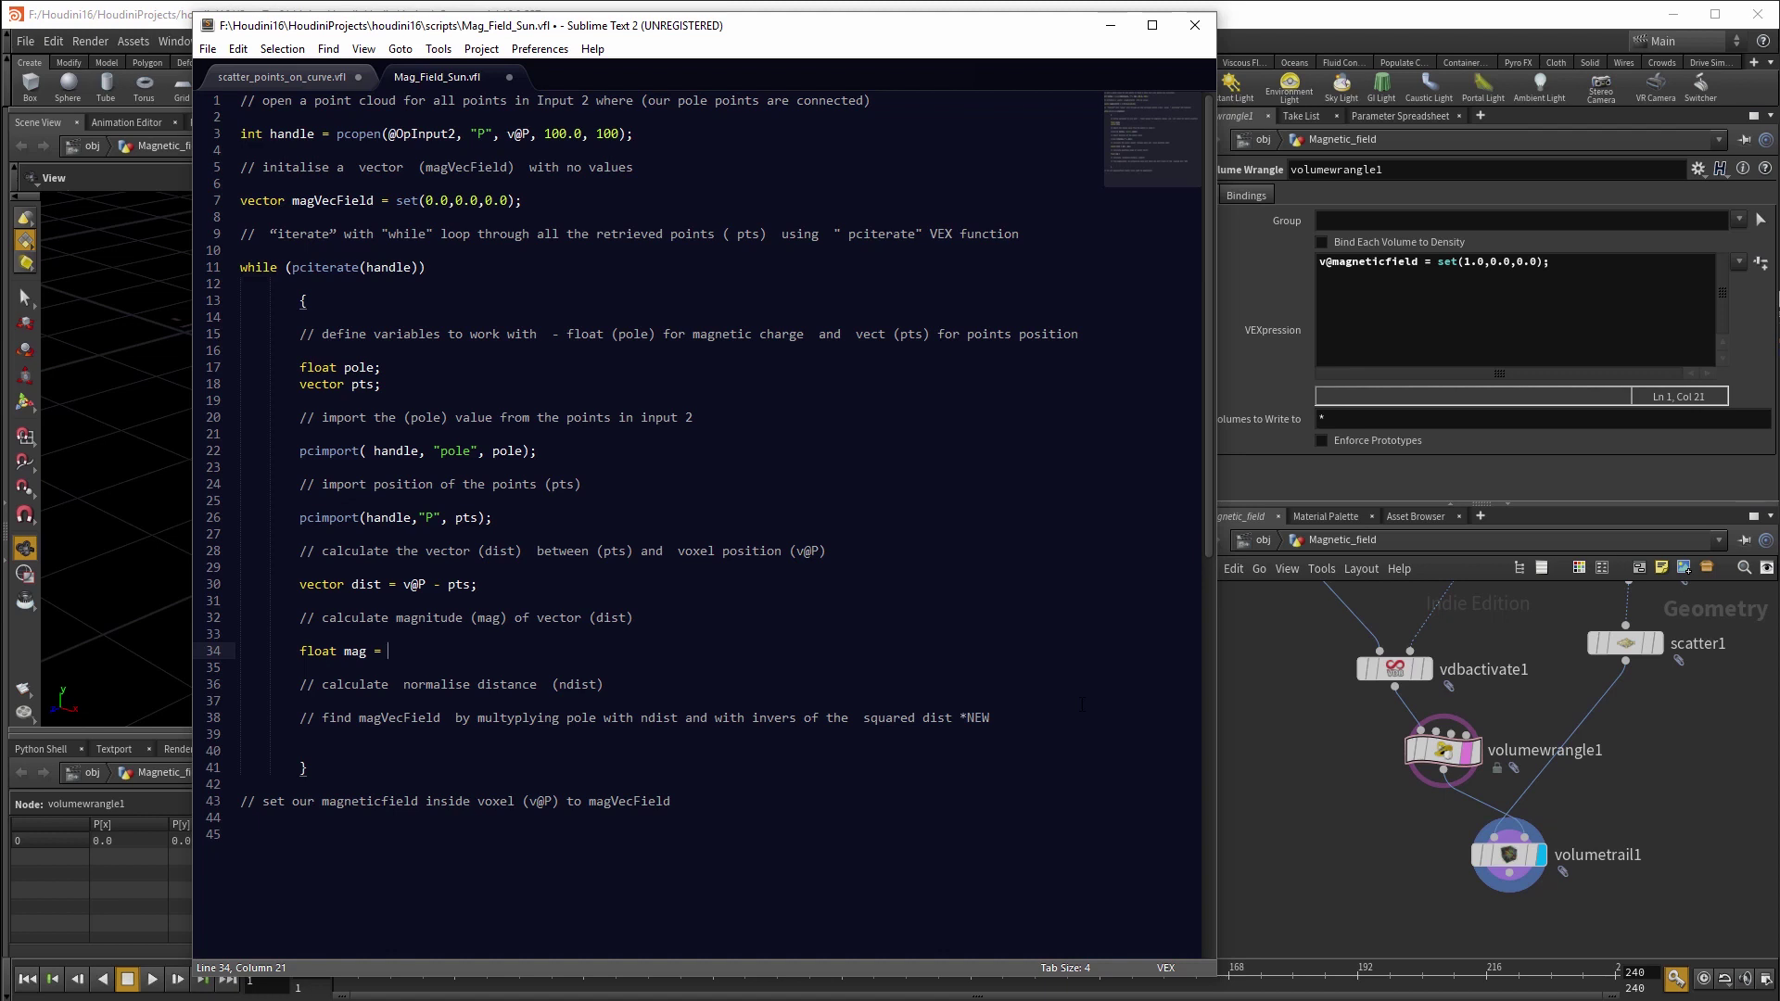
pyautogui.write('len')
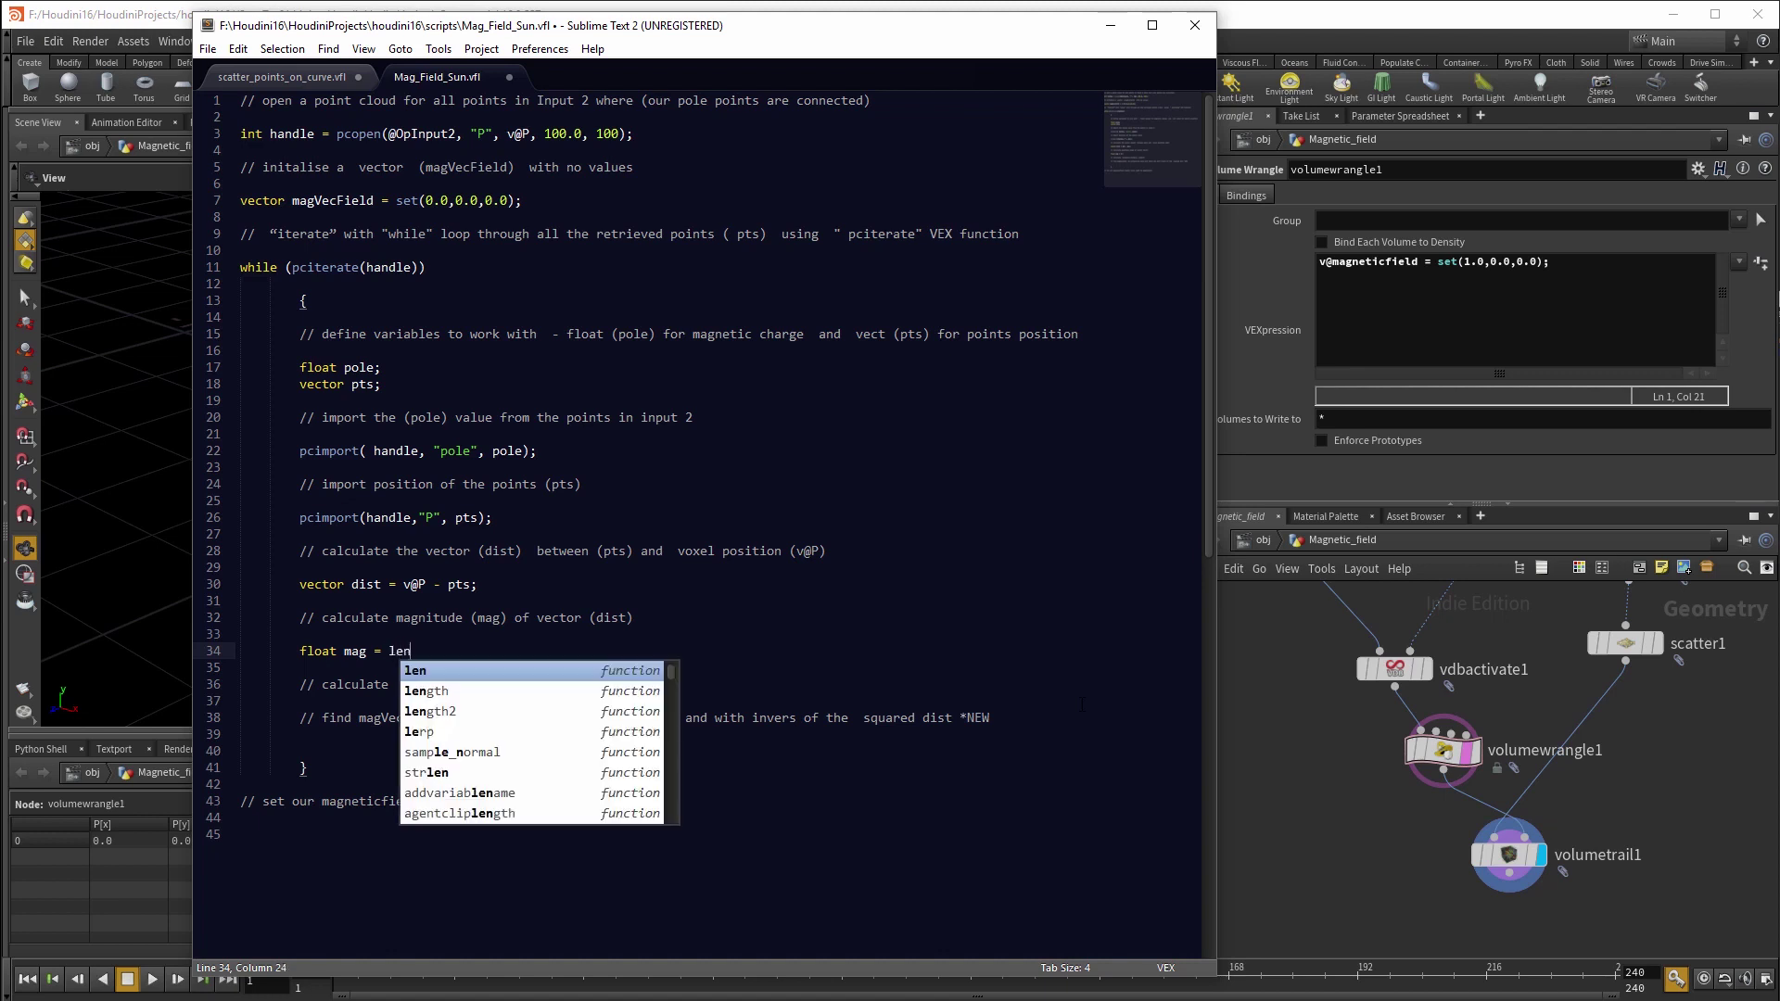
pyautogui.write('gth(')
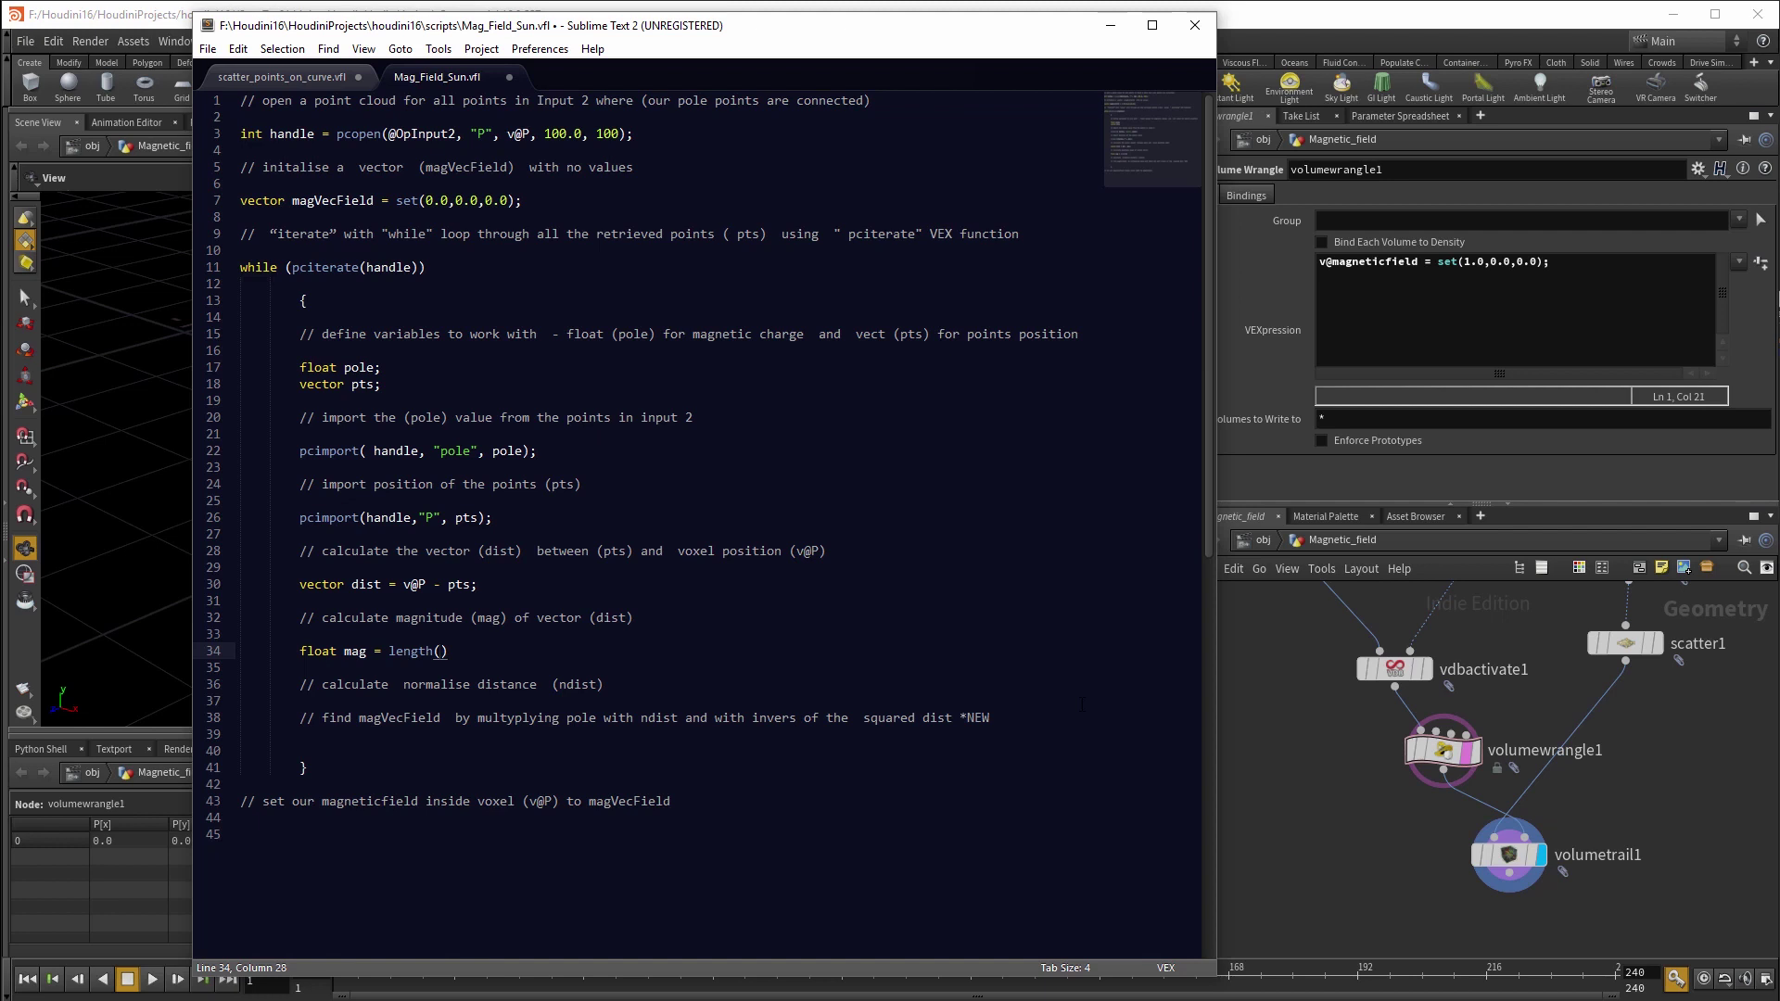
pyautogui.write('dist);')
# - Below the "calculate normalise distance (ndist)" comment, add the line vector ndist = normalize(dist);
pyautogui.click(620, 684)
pyautogui.press('Return')
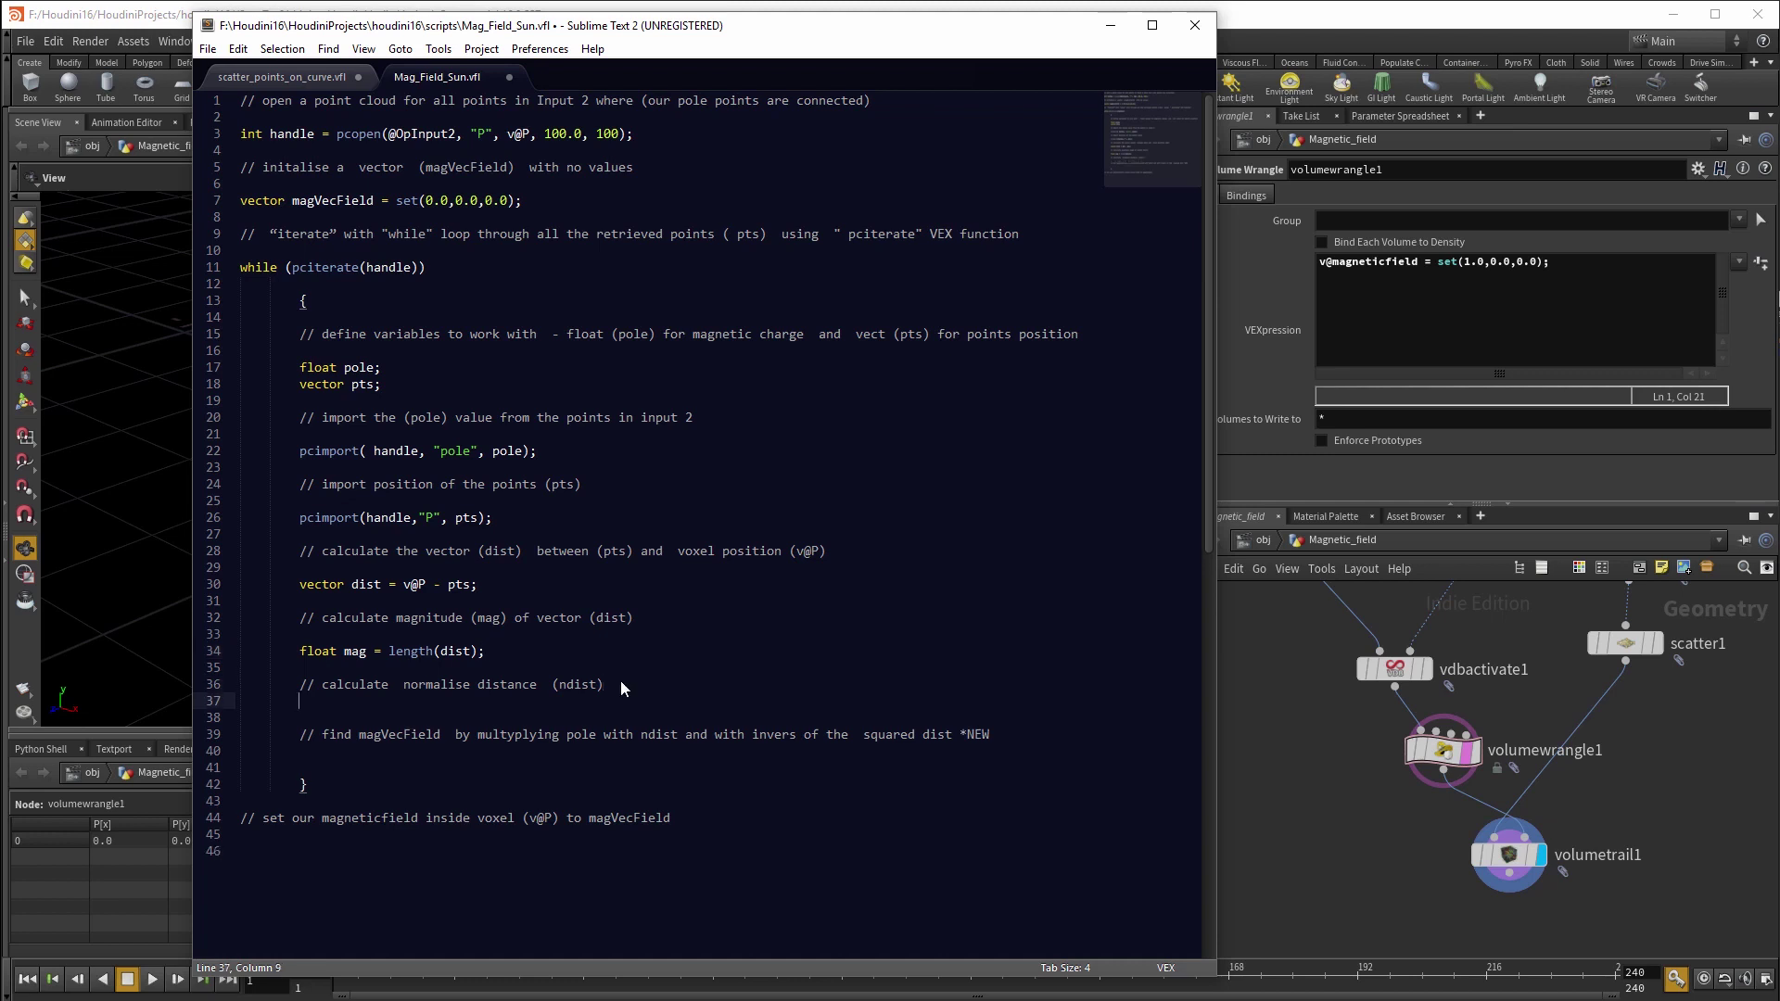
pyautogui.press('Return')
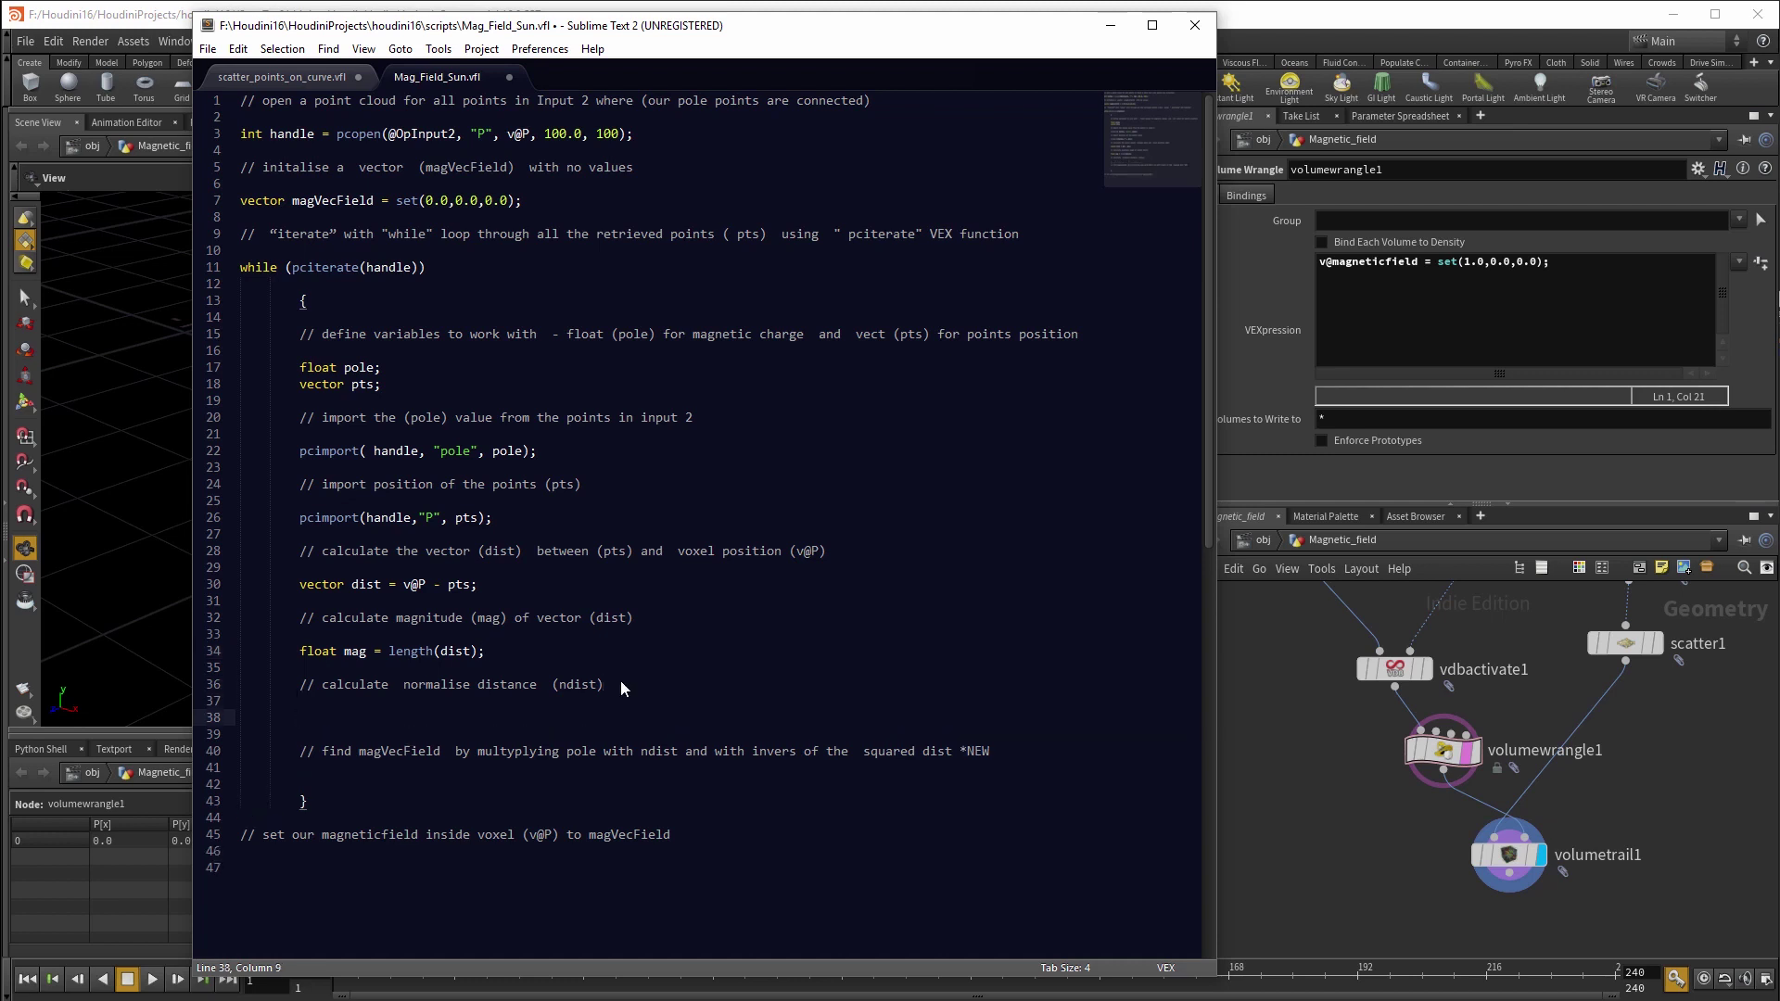
pyautogui.write('vector')
pyautogui.write('ndist')
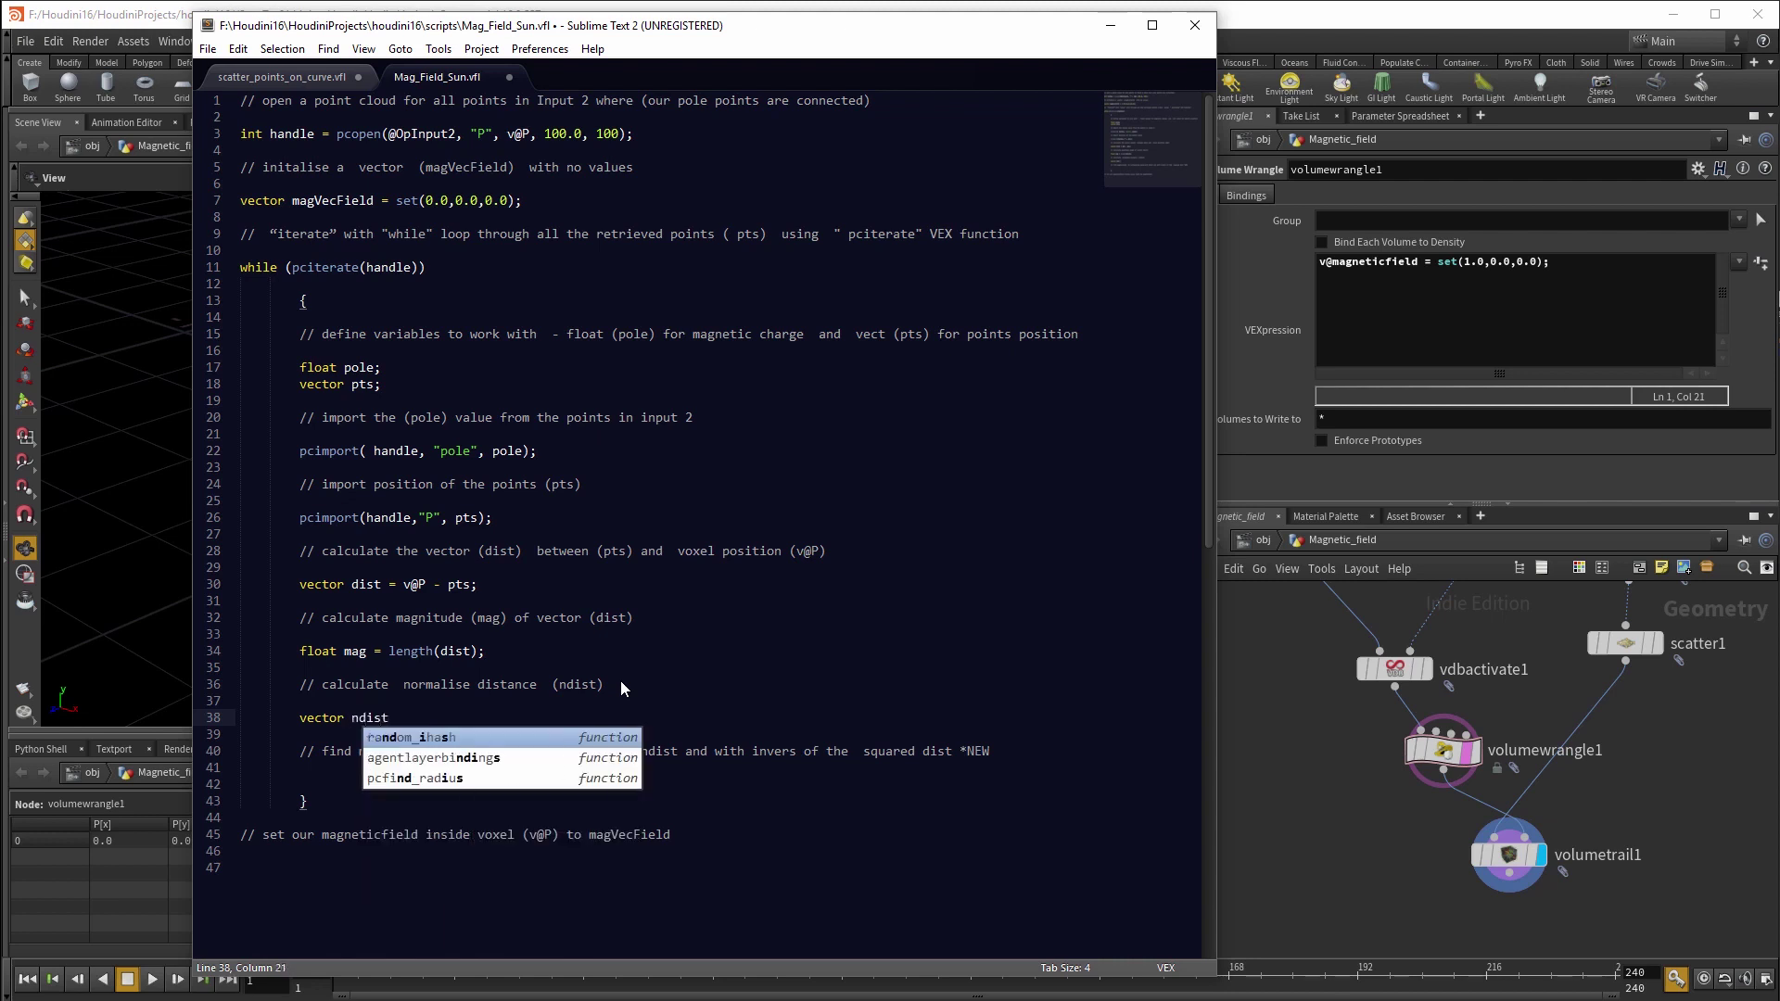
pyautogui.write(' =')
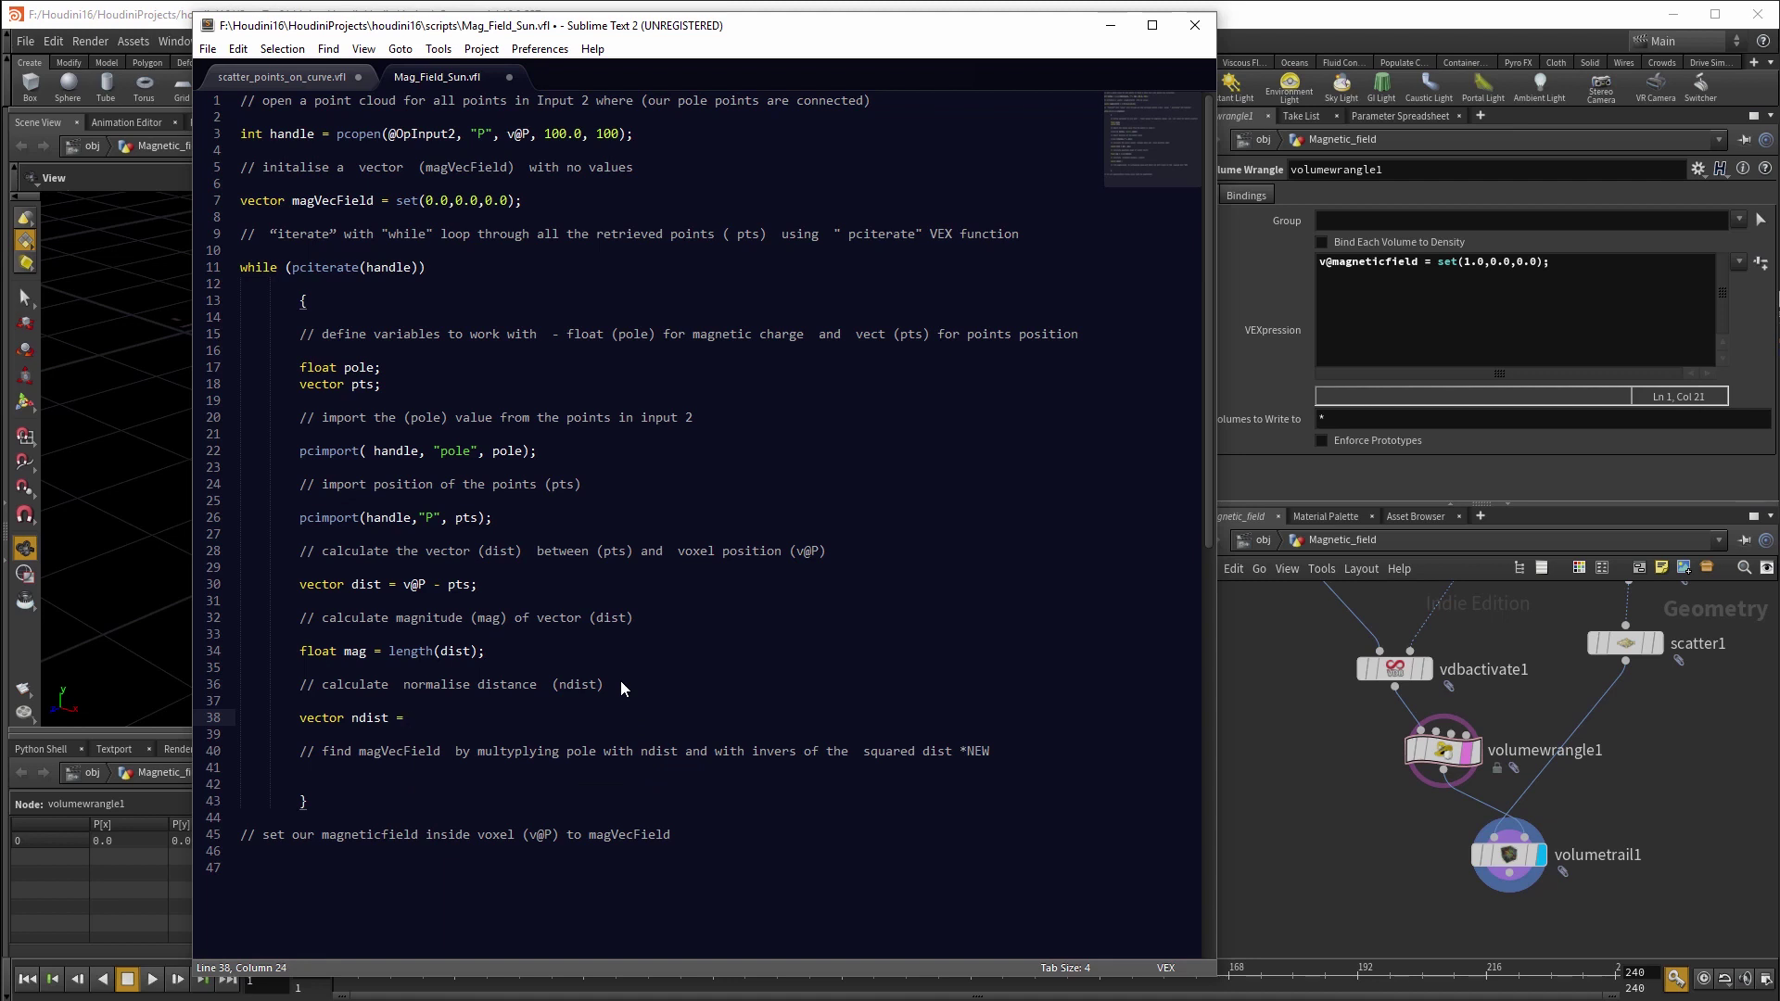
pyautogui.write(' norm')
pyautogui.press('Tab')
pyautogui.write('dist')
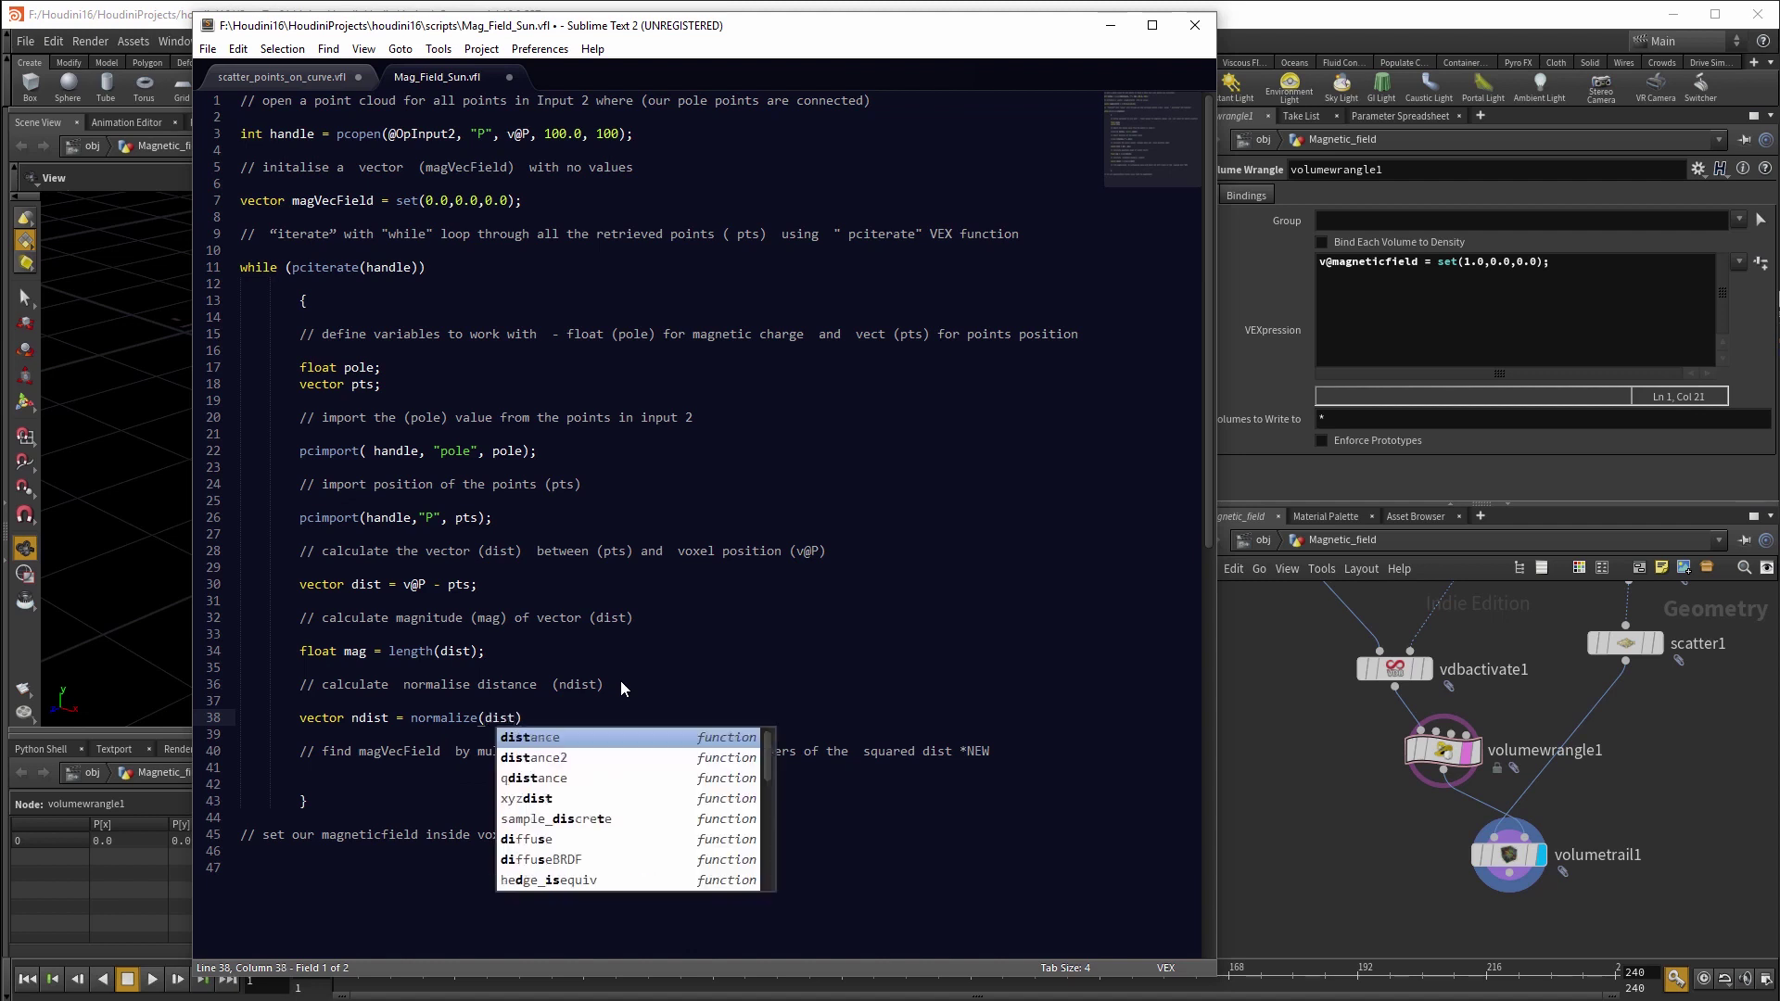
pyautogui.write(');')
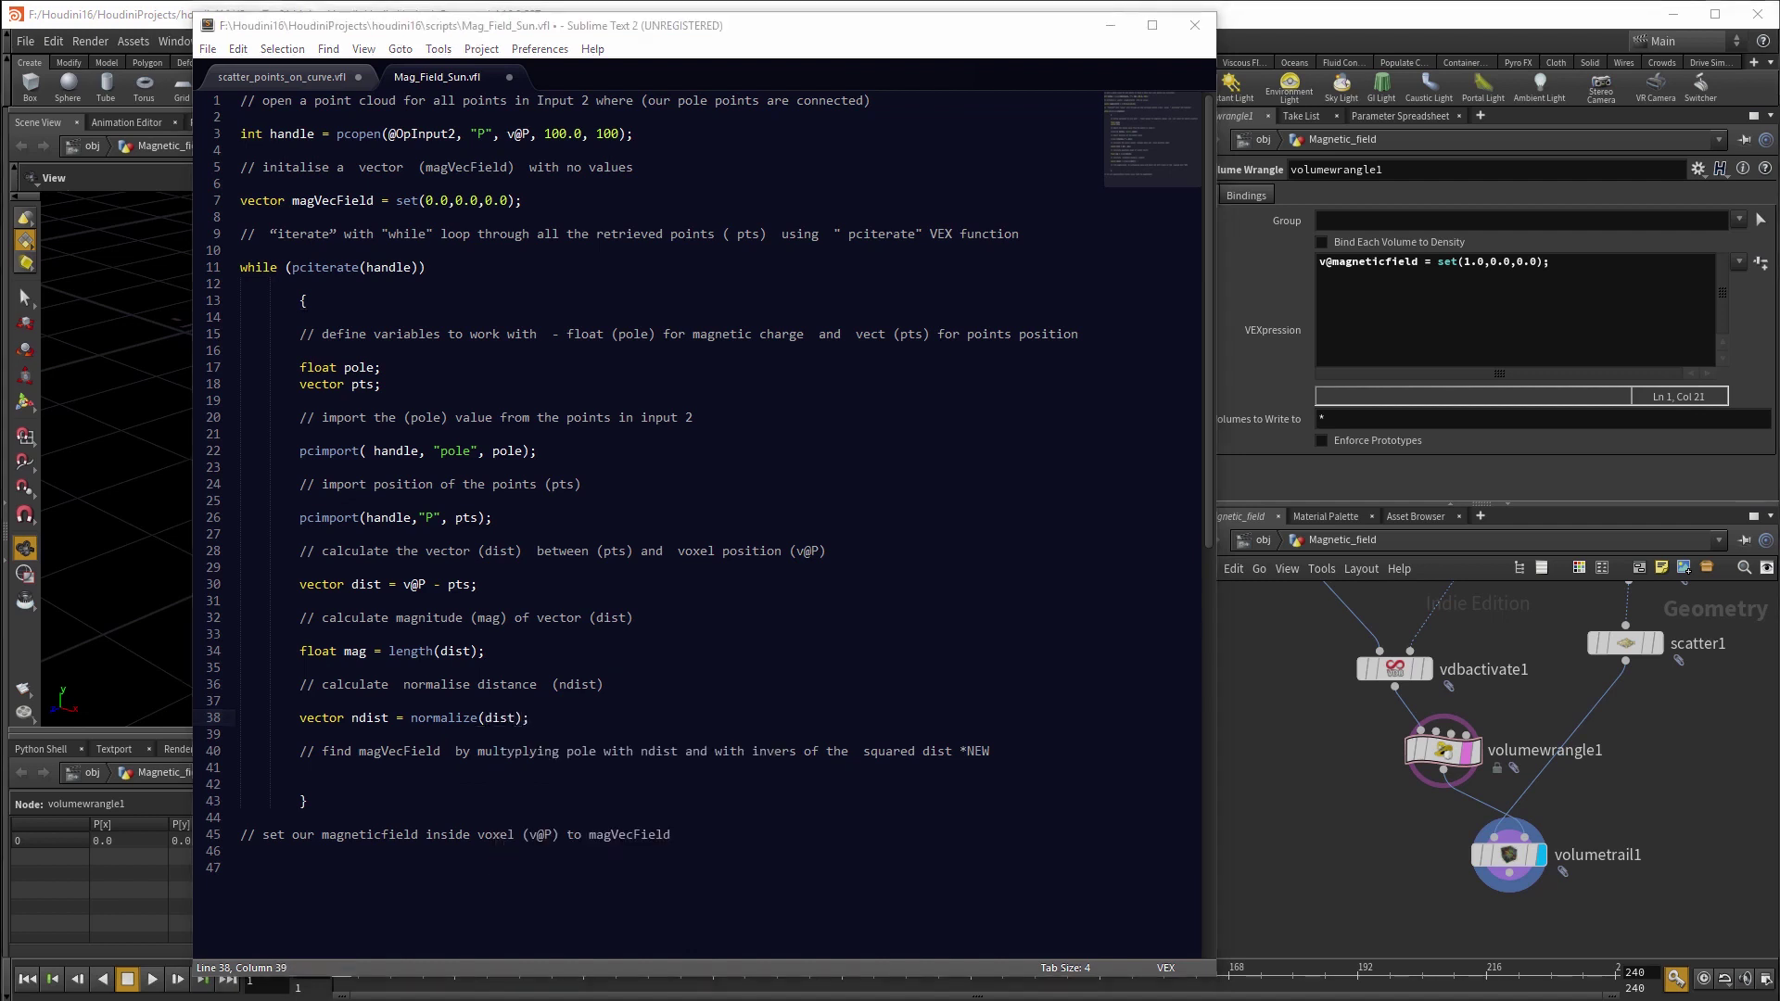
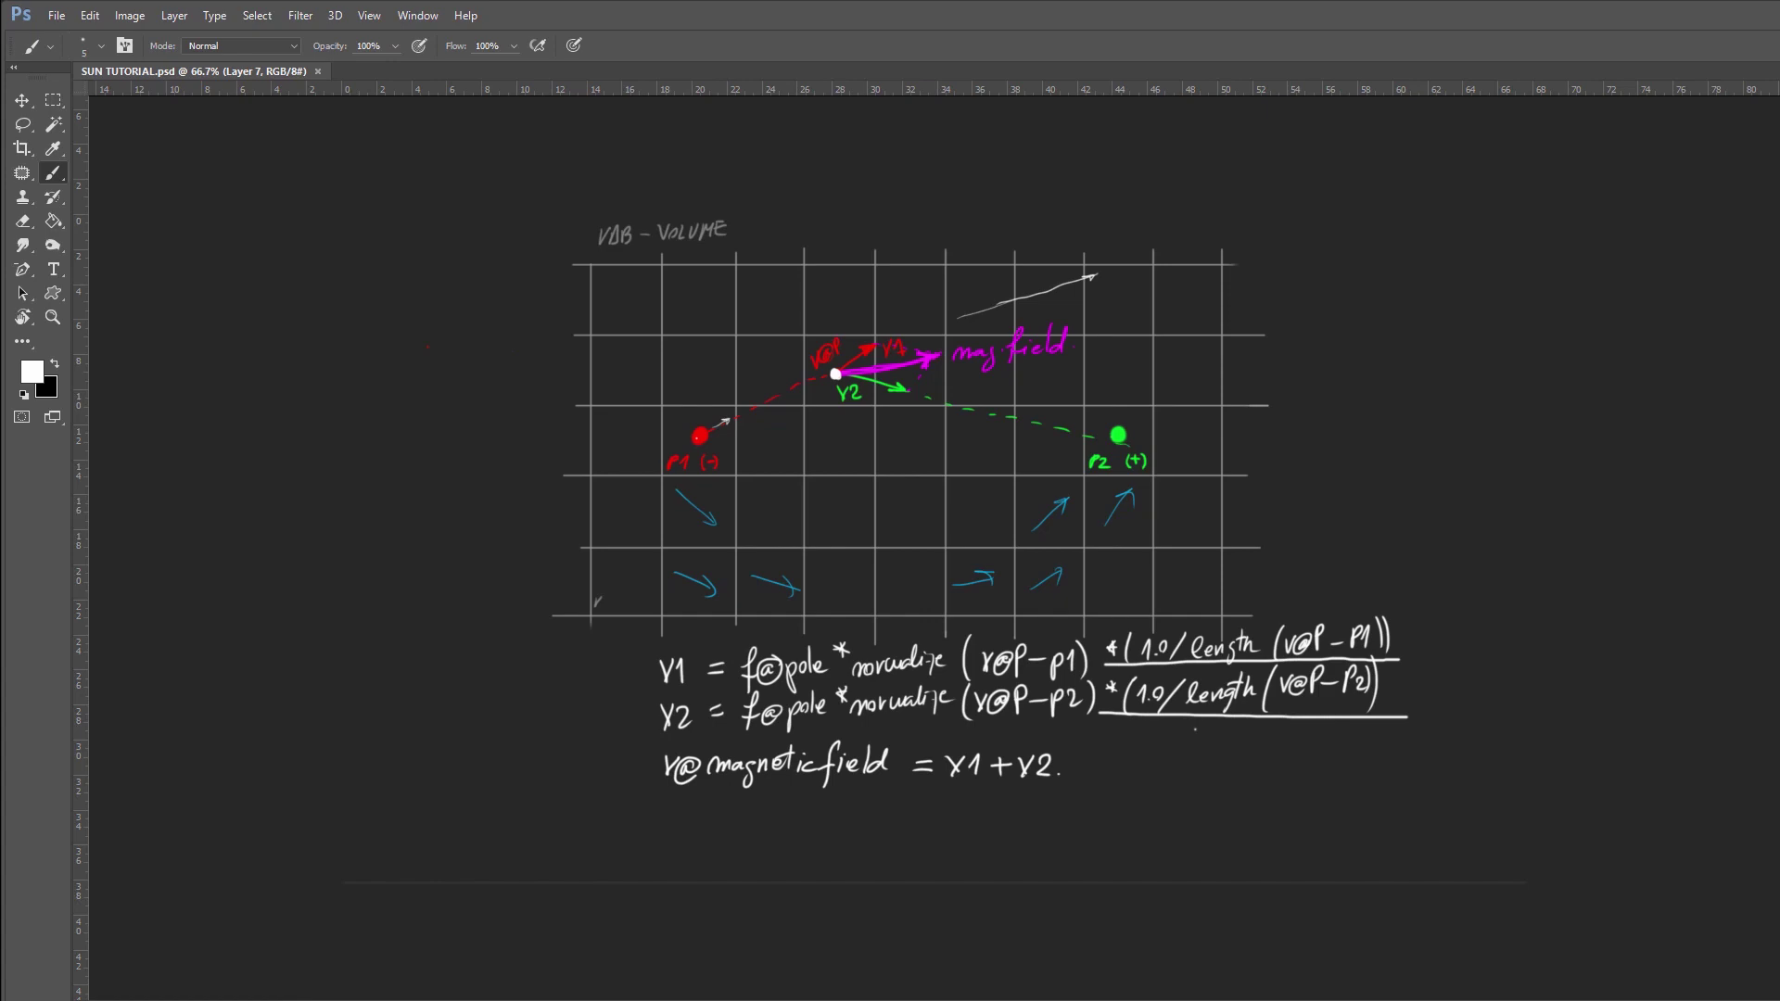
# - In Sublime Text, below the "find magVecField" comment, add the line magVecField = pole*ndist*(1.0/mag*mag);
pyautogui.hotkey('alt', 'Tab')
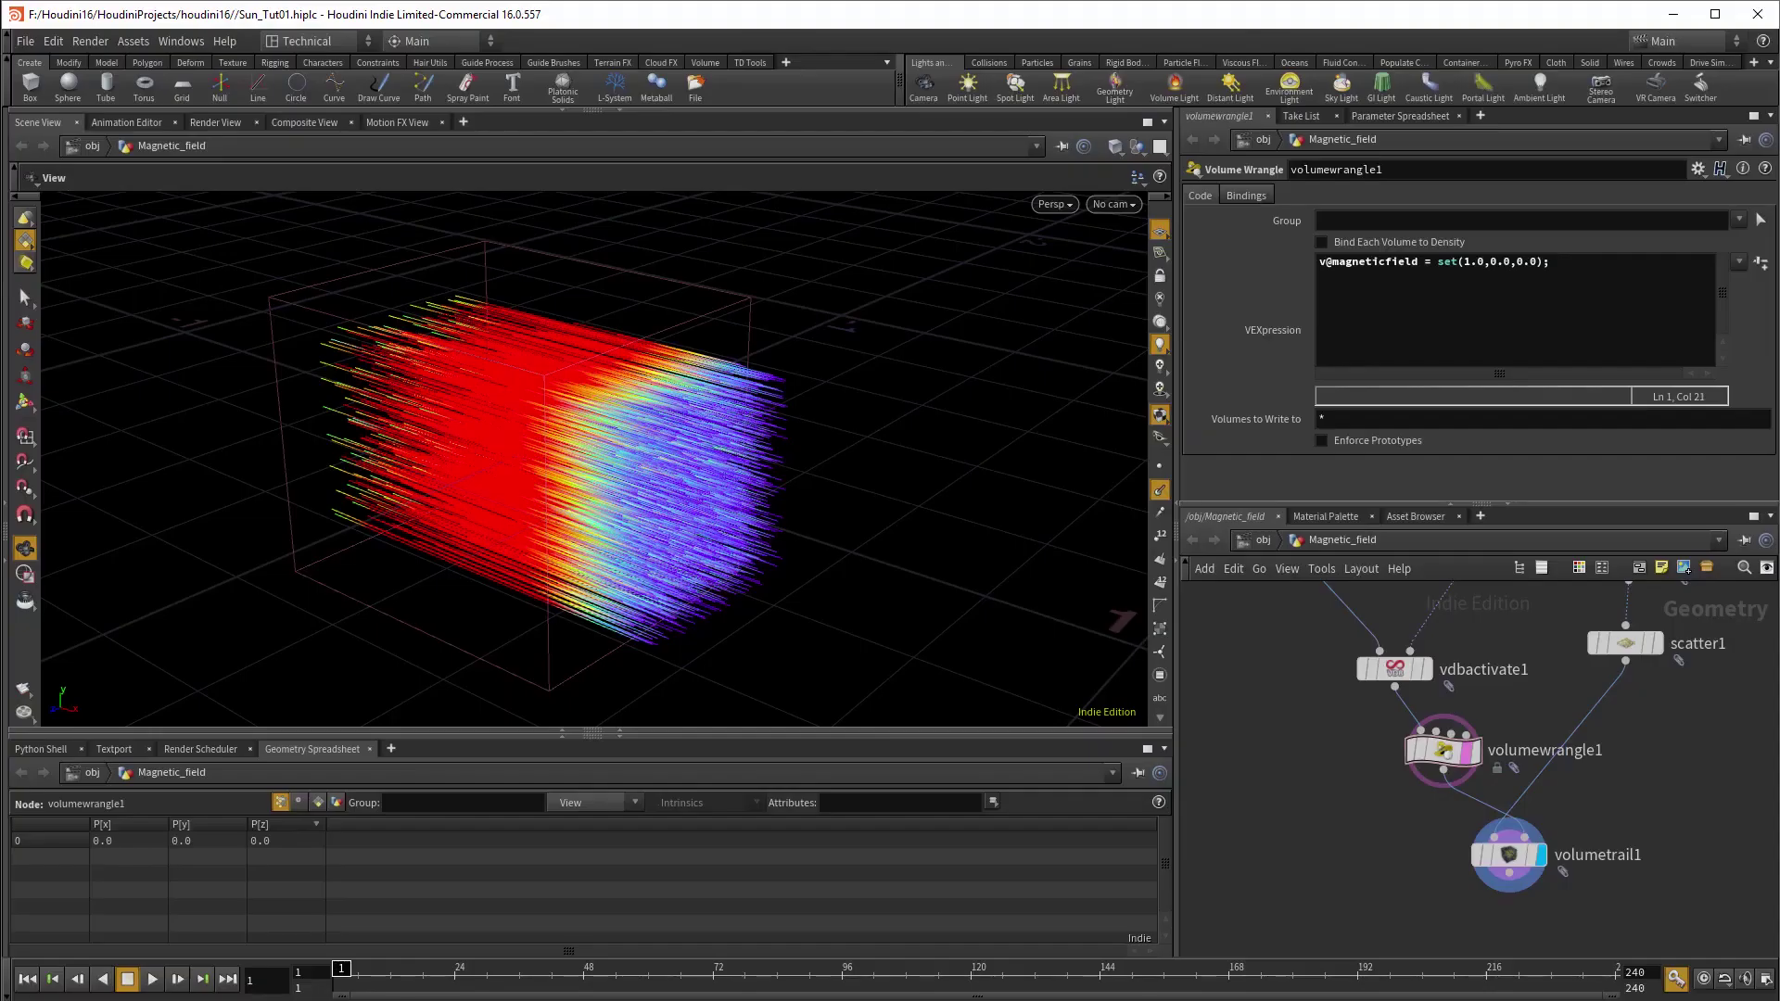
pyautogui.hotkey('alt', 'Tab')
pyautogui.press('Return')
pyautogui.press('Return')
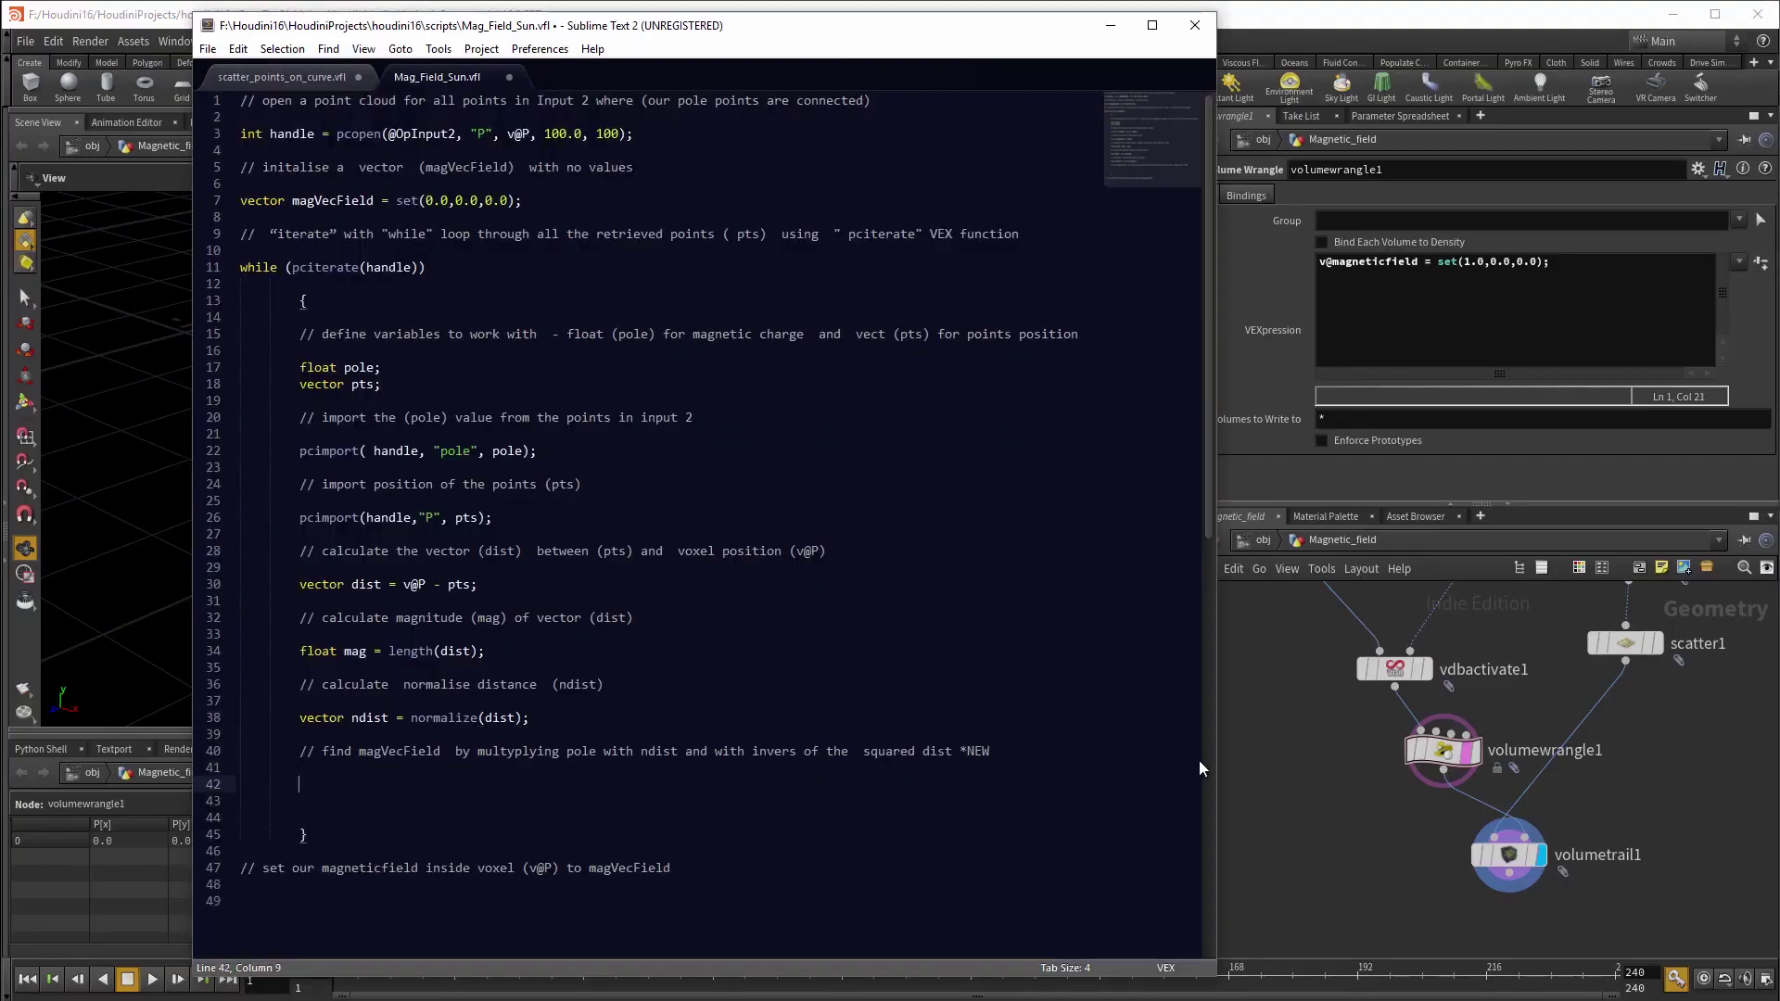
pyautogui.write('ma')
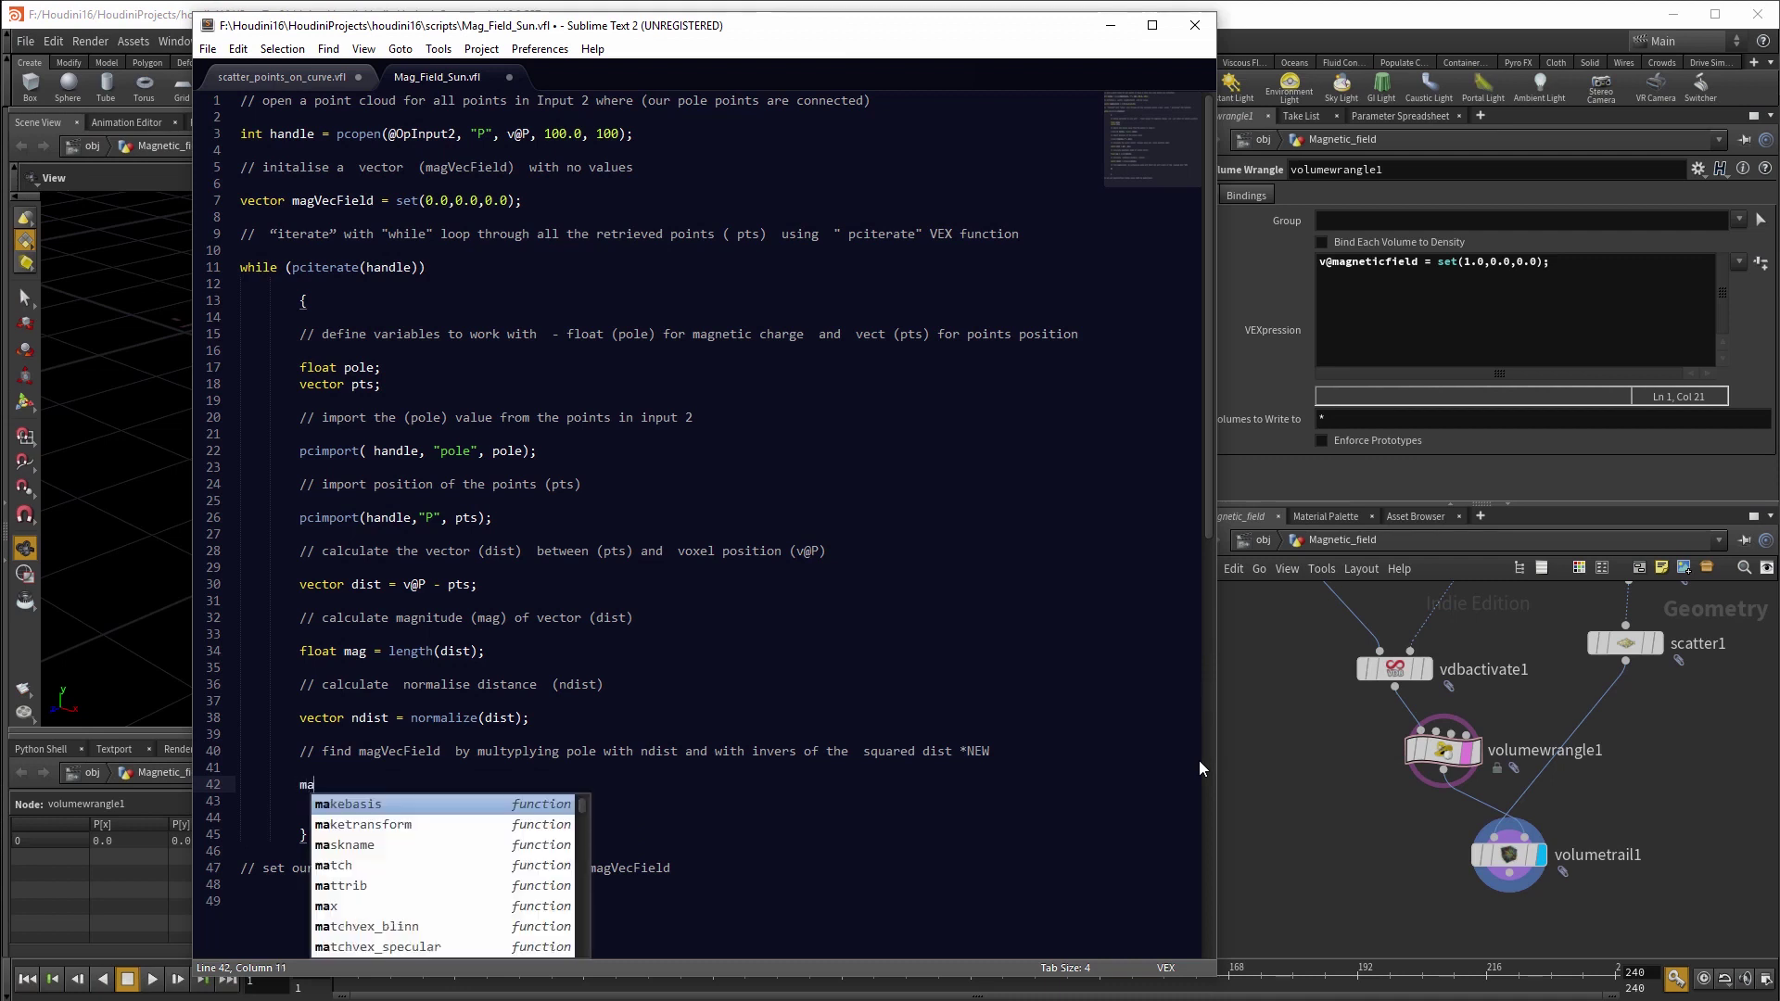
pyautogui.write('gVecFie')
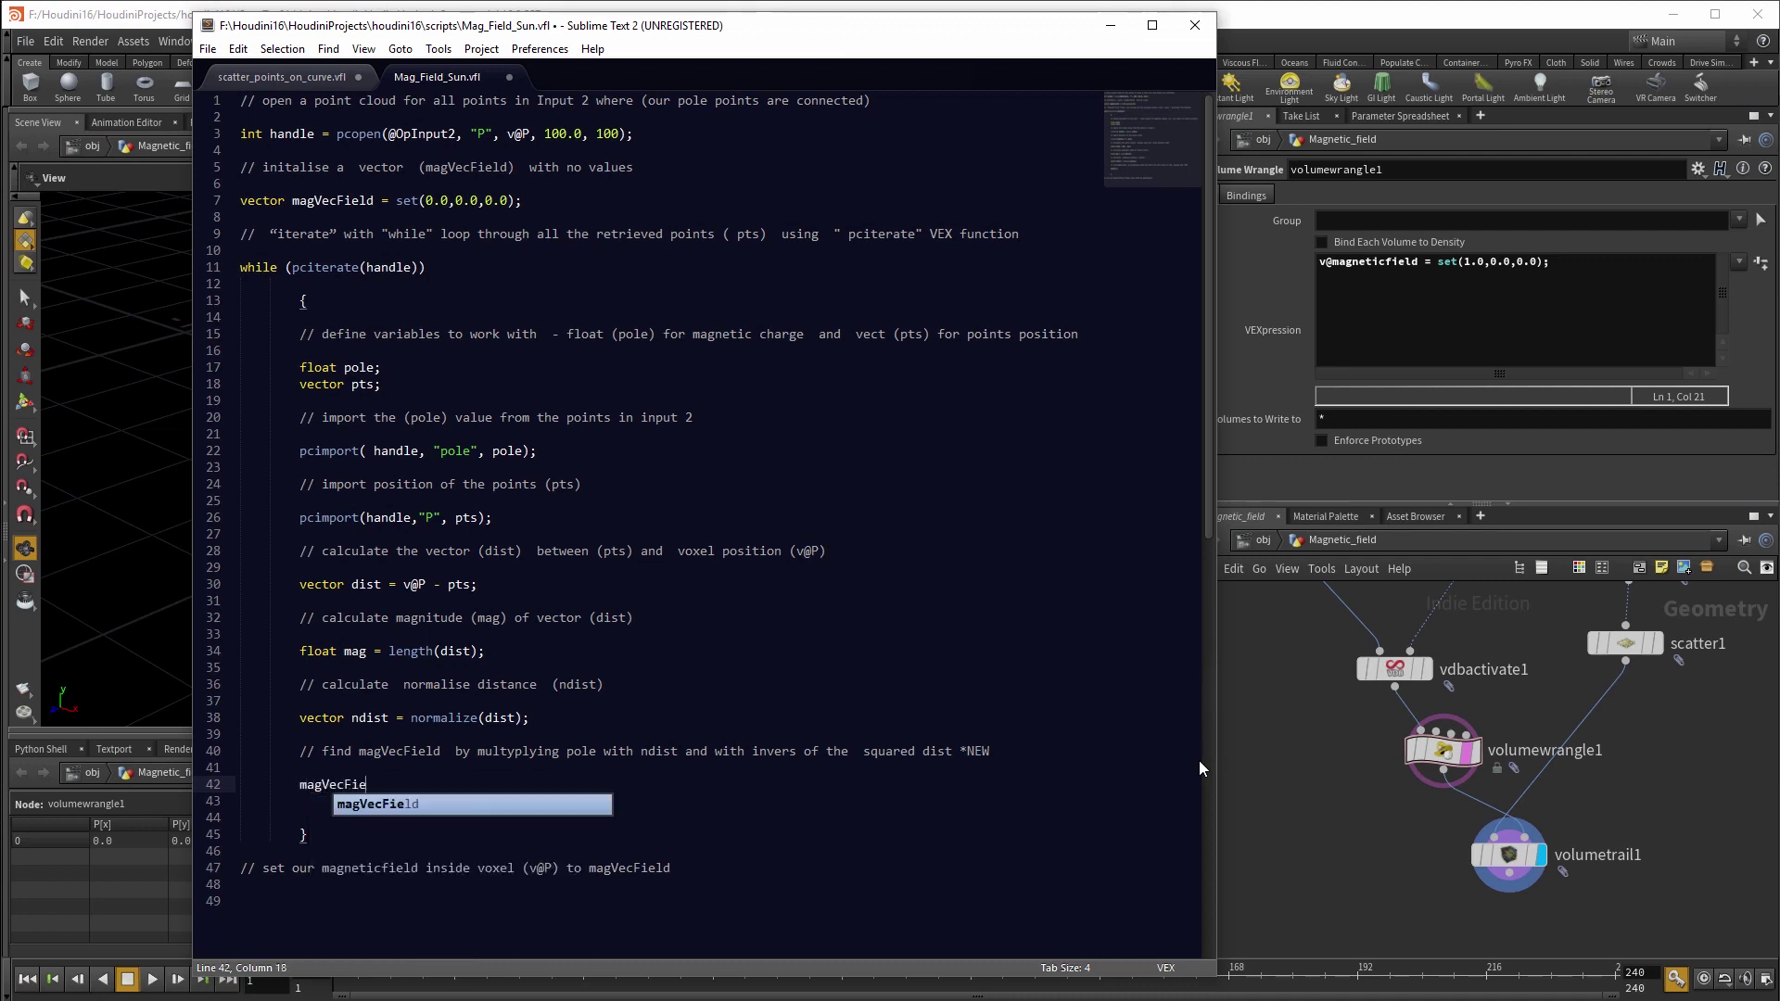
pyautogui.press('Tab')
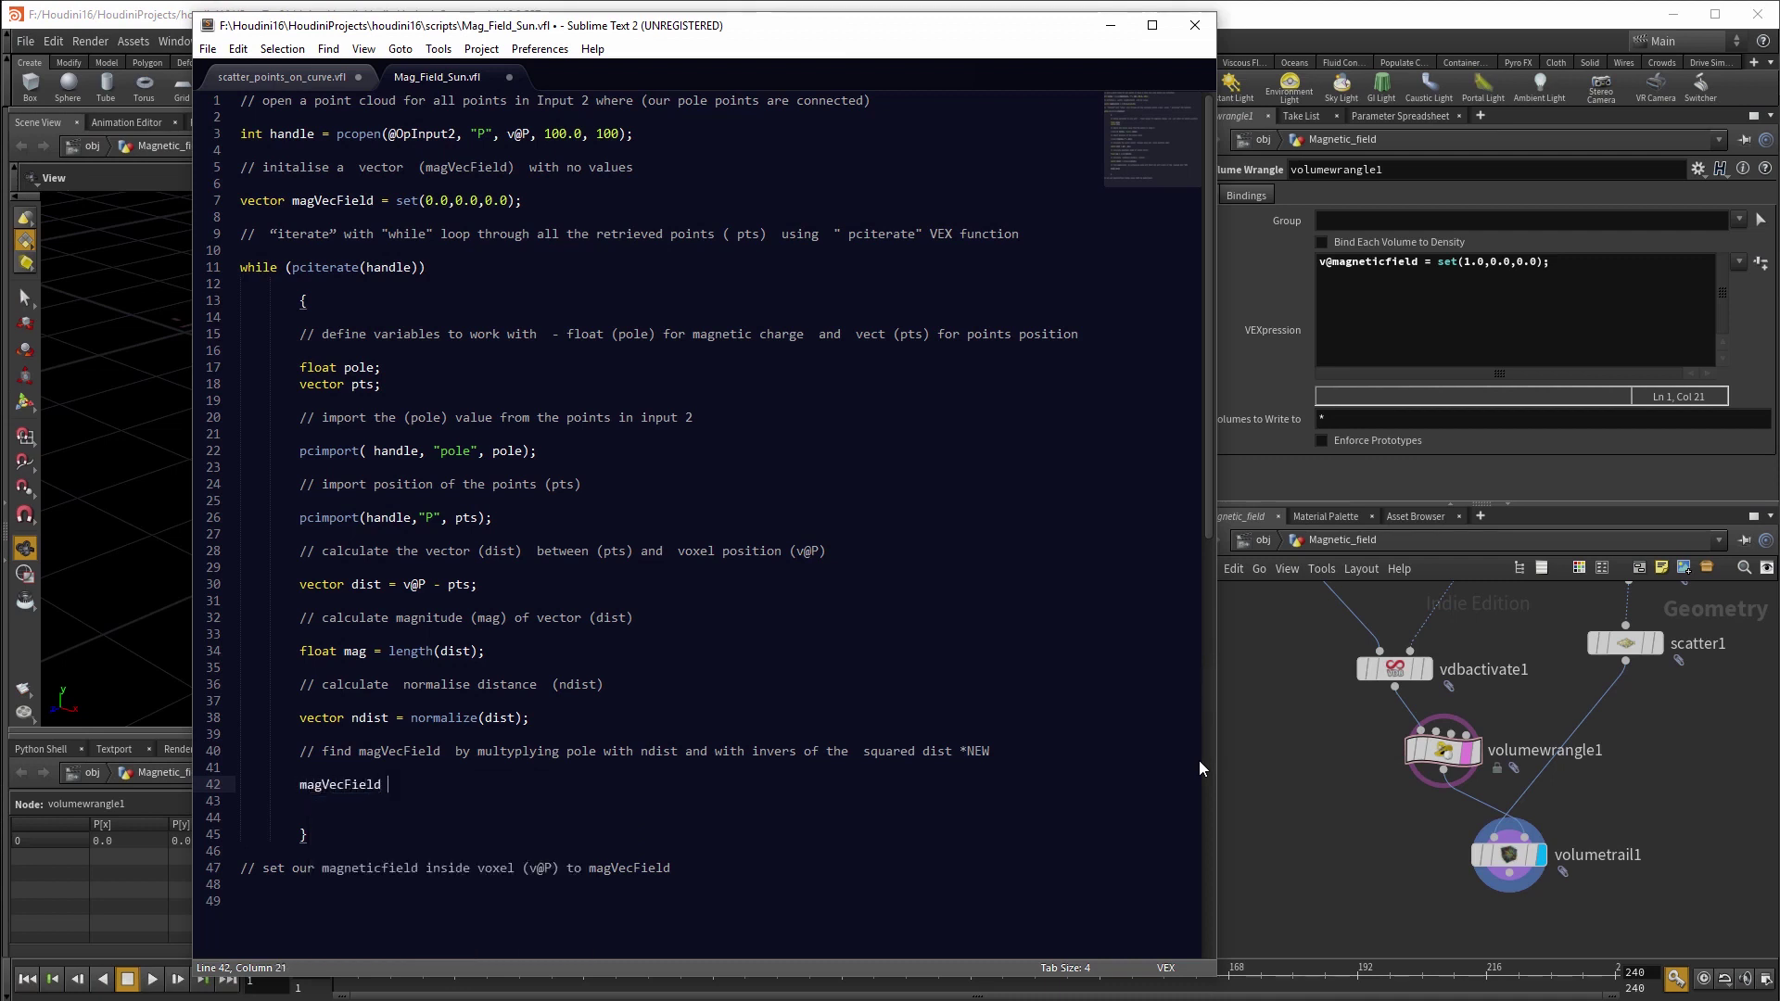
pyautogui.write('= po')
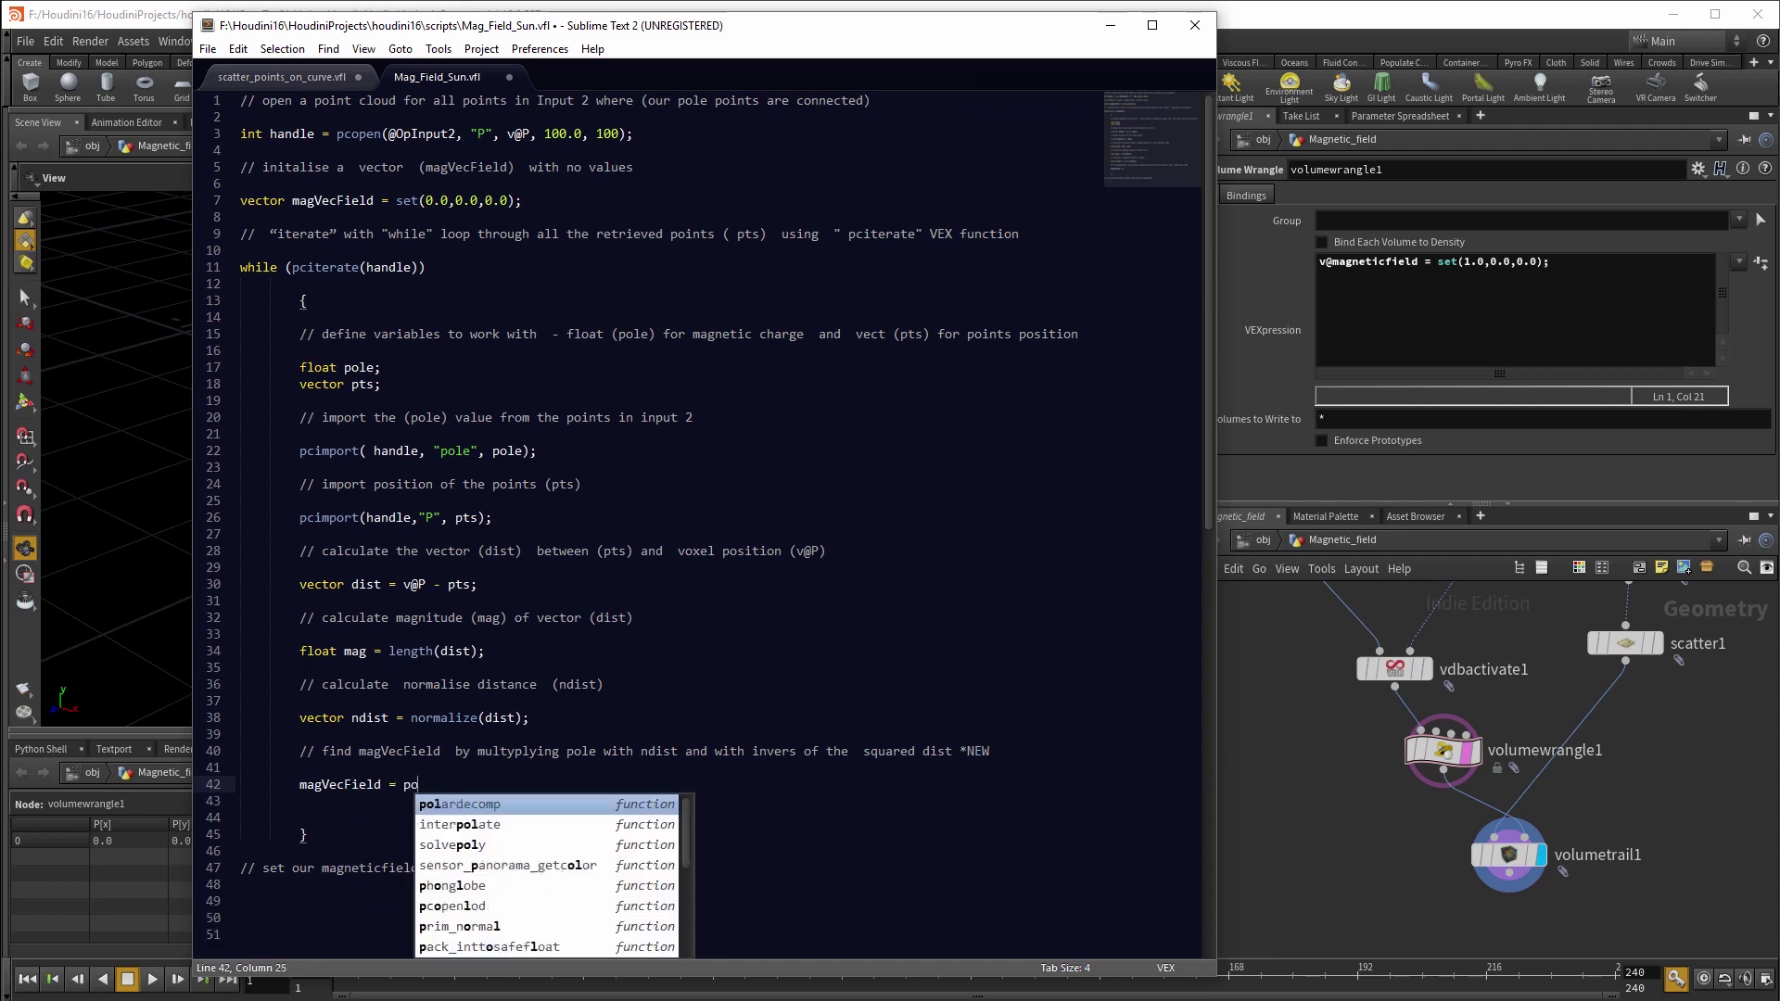
pyautogui.write('le*')
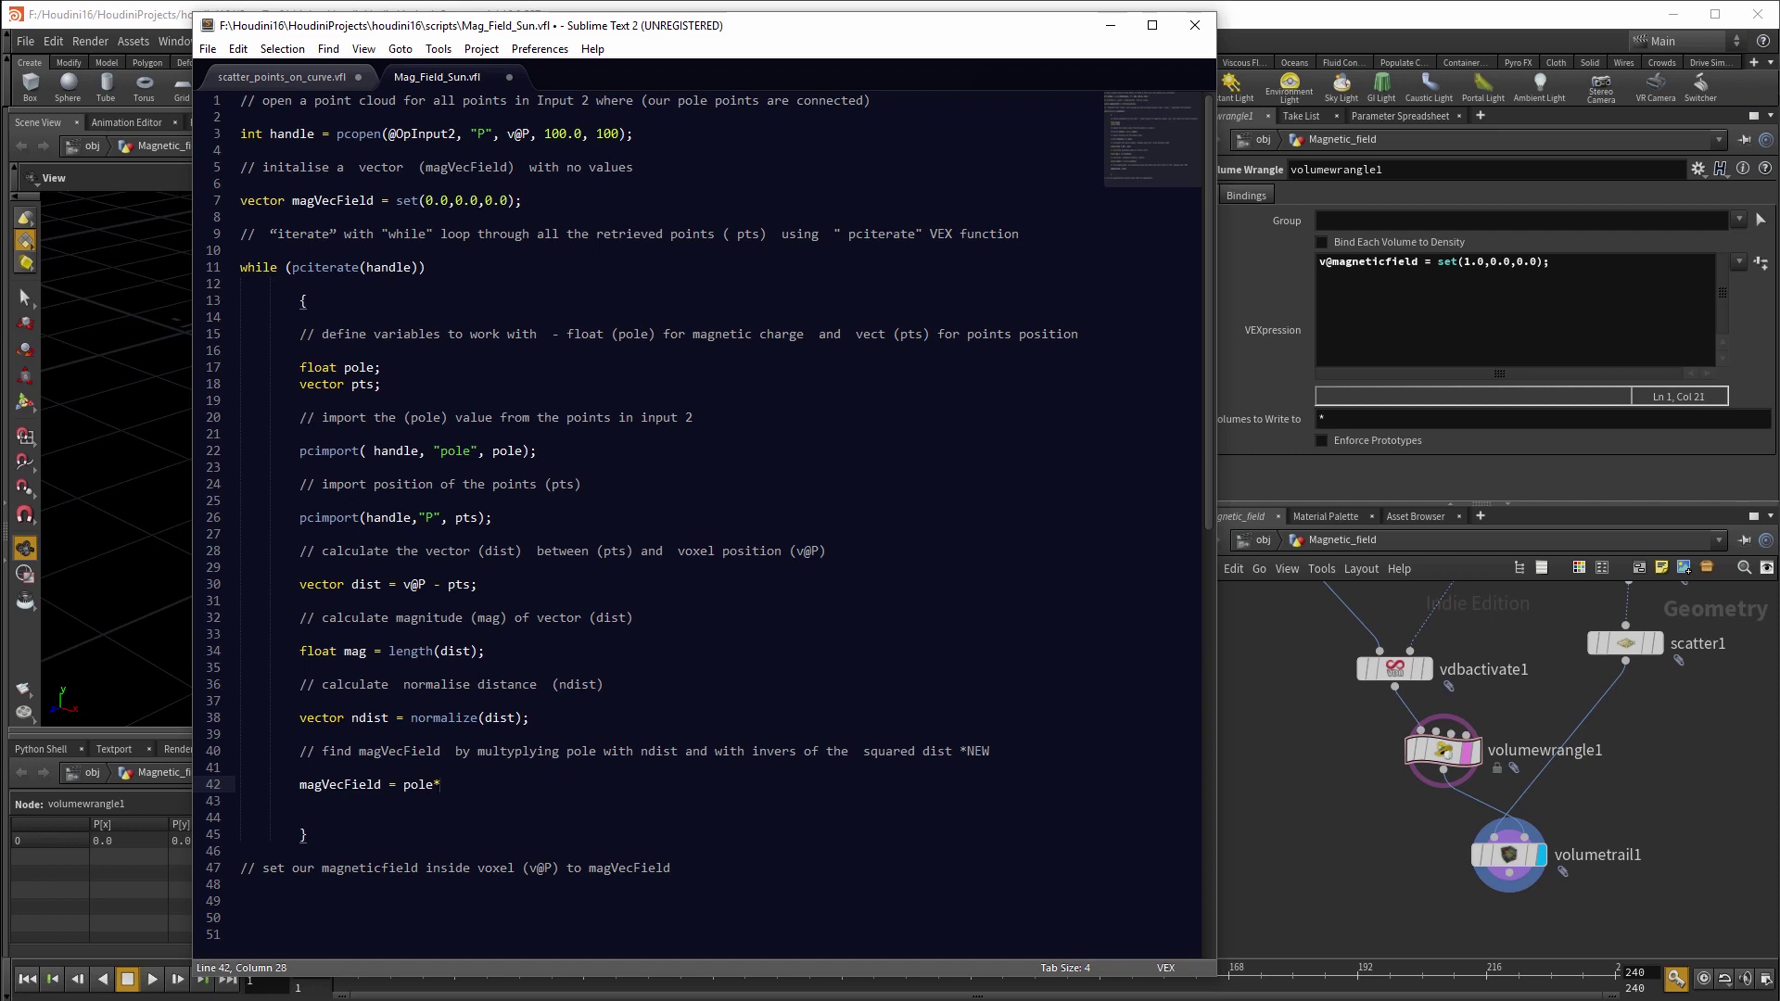
pyautogui.write('ndist*(1.0/mag*mag);')
# - Below the "set our magneticfield inside voxel" comment, add the line v@magneticfield = magVecField;
pyautogui.click(693, 813)
pyautogui.click(928, 872)
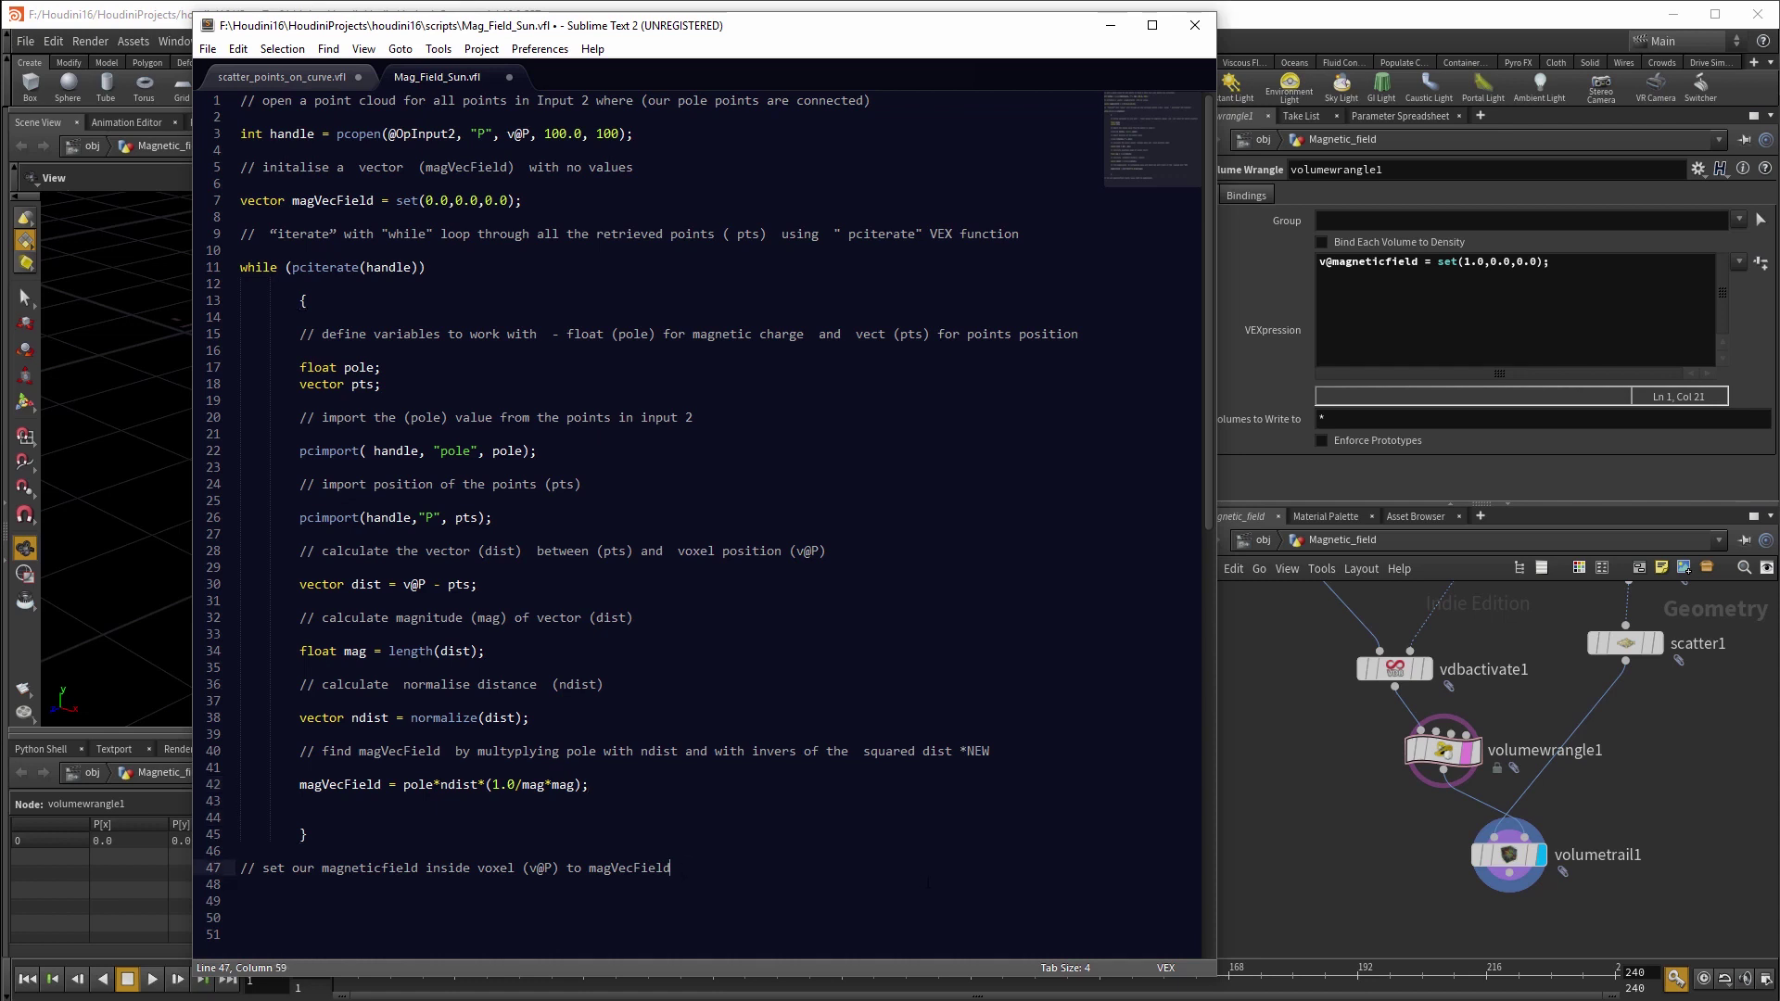
pyautogui.press('Return')
pyautogui.press('Return')
pyautogui.write('v@mag')
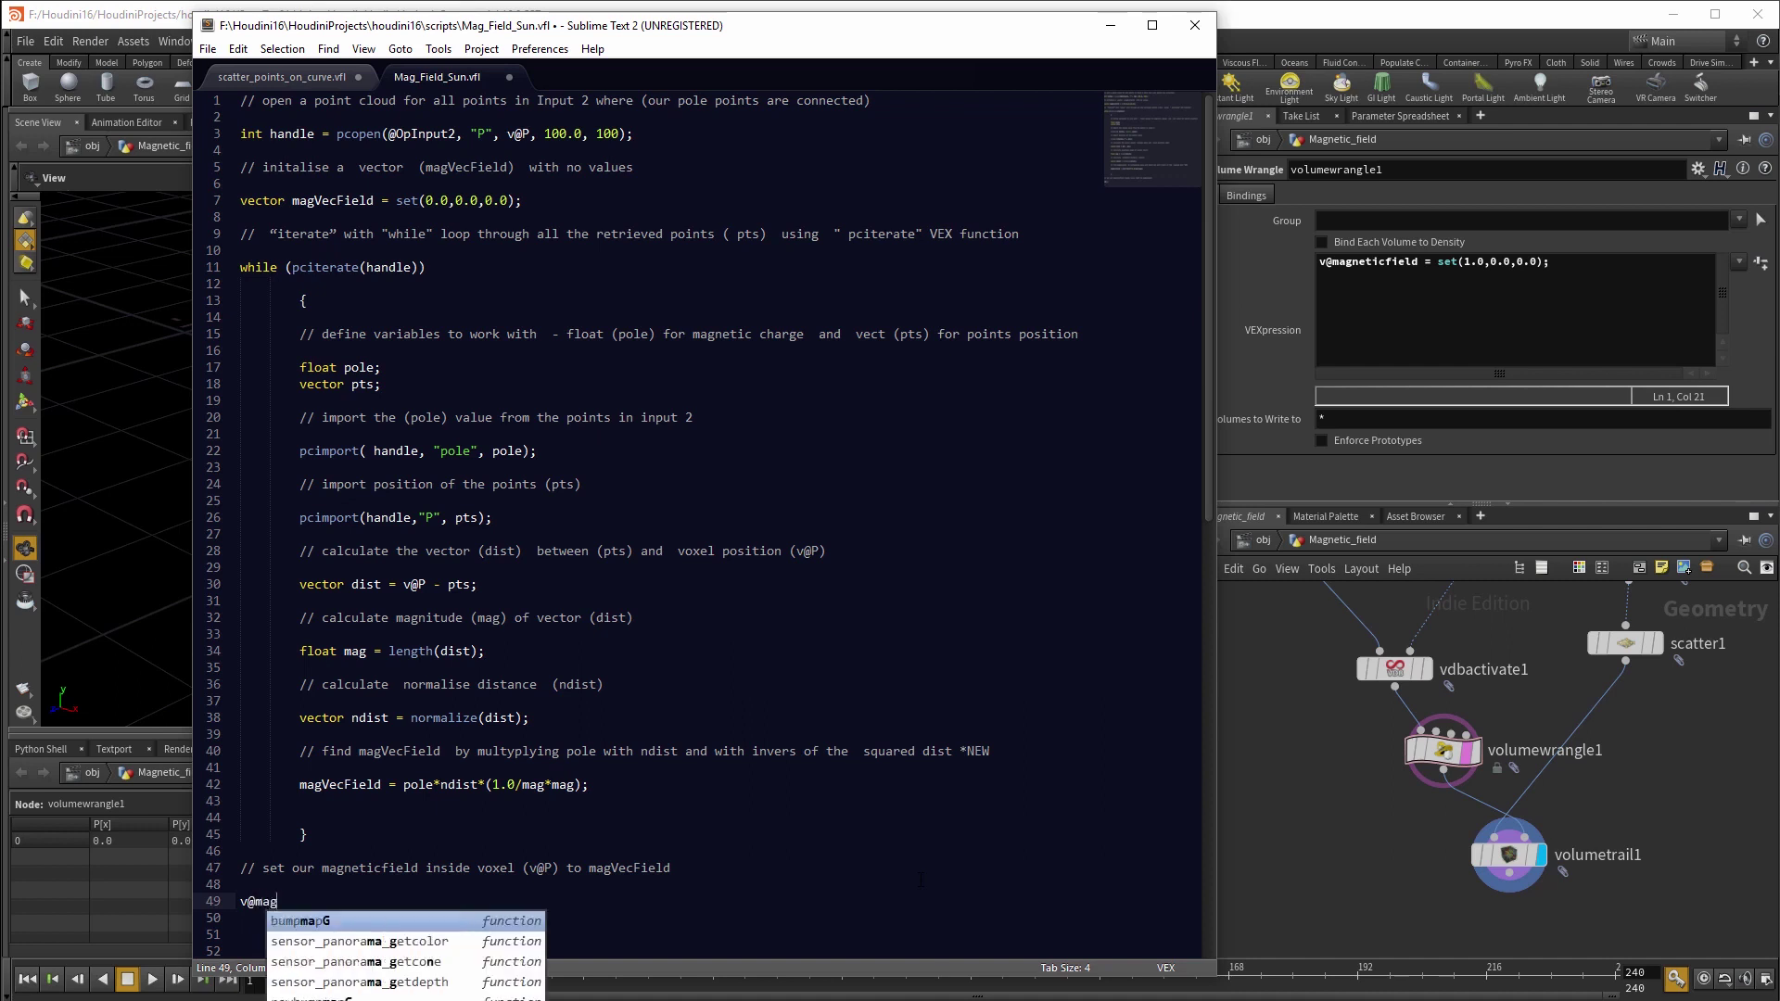
pyautogui.write('neticfield =')
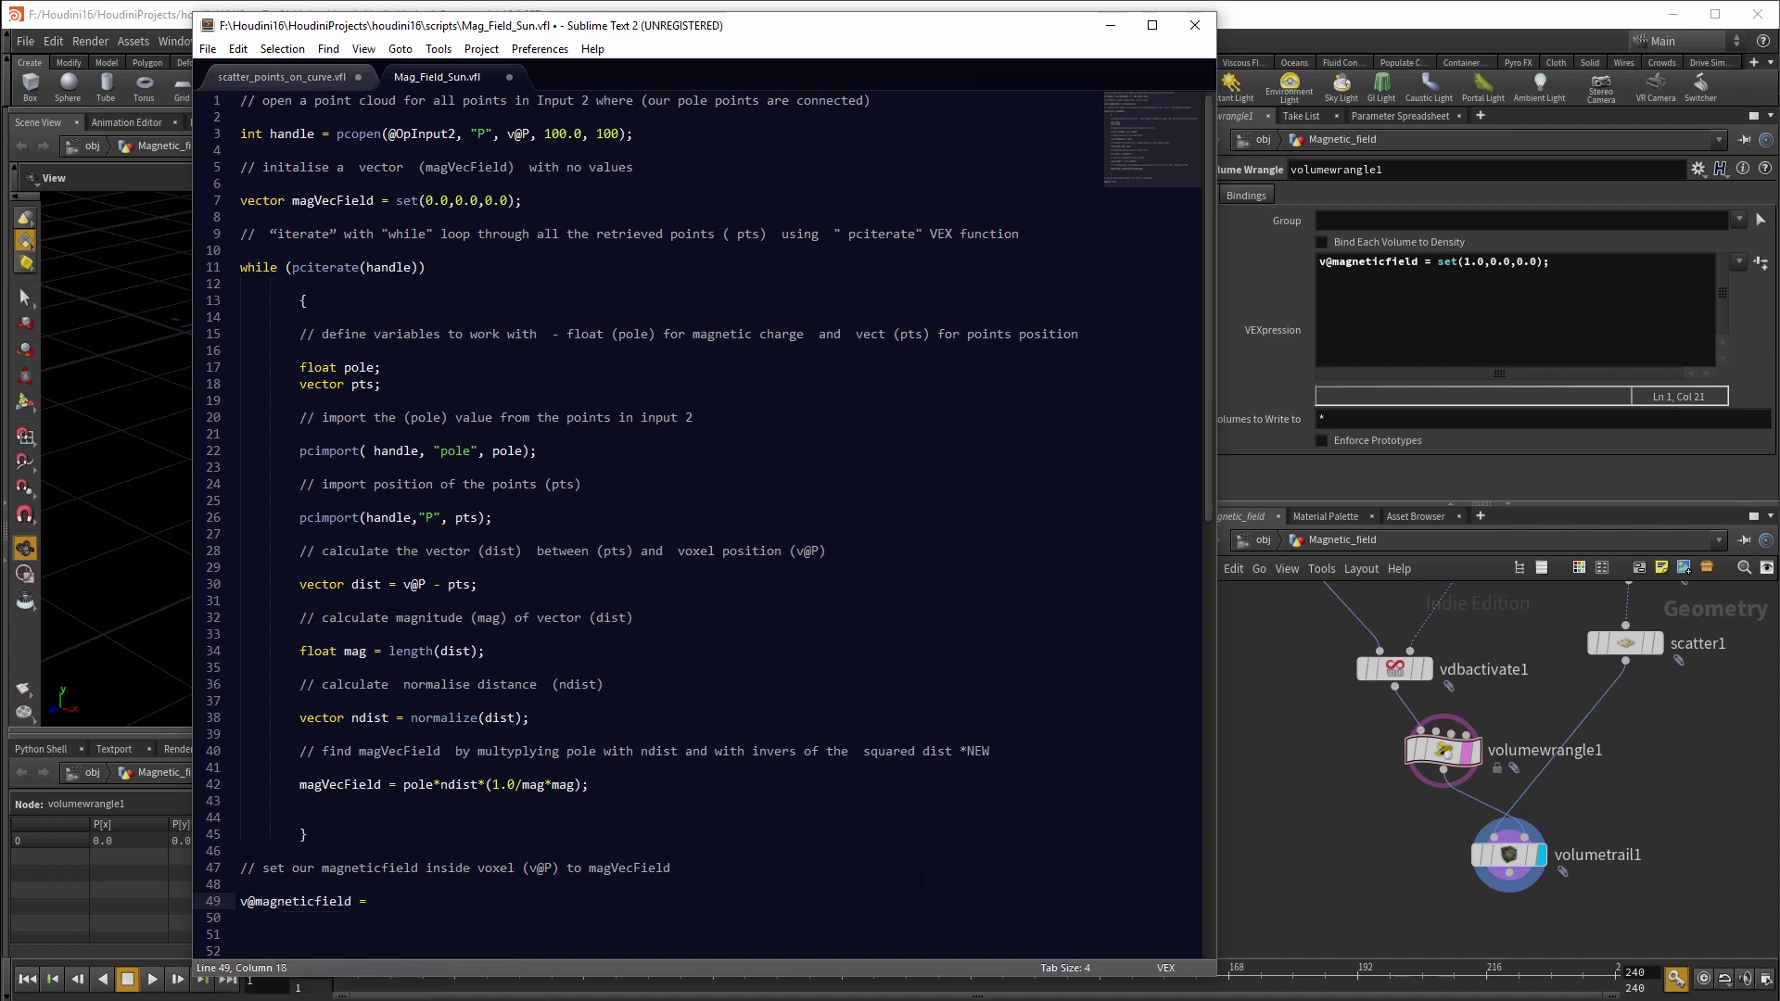
pyautogui.write(' magVecField;')
pyautogui.press('Up')
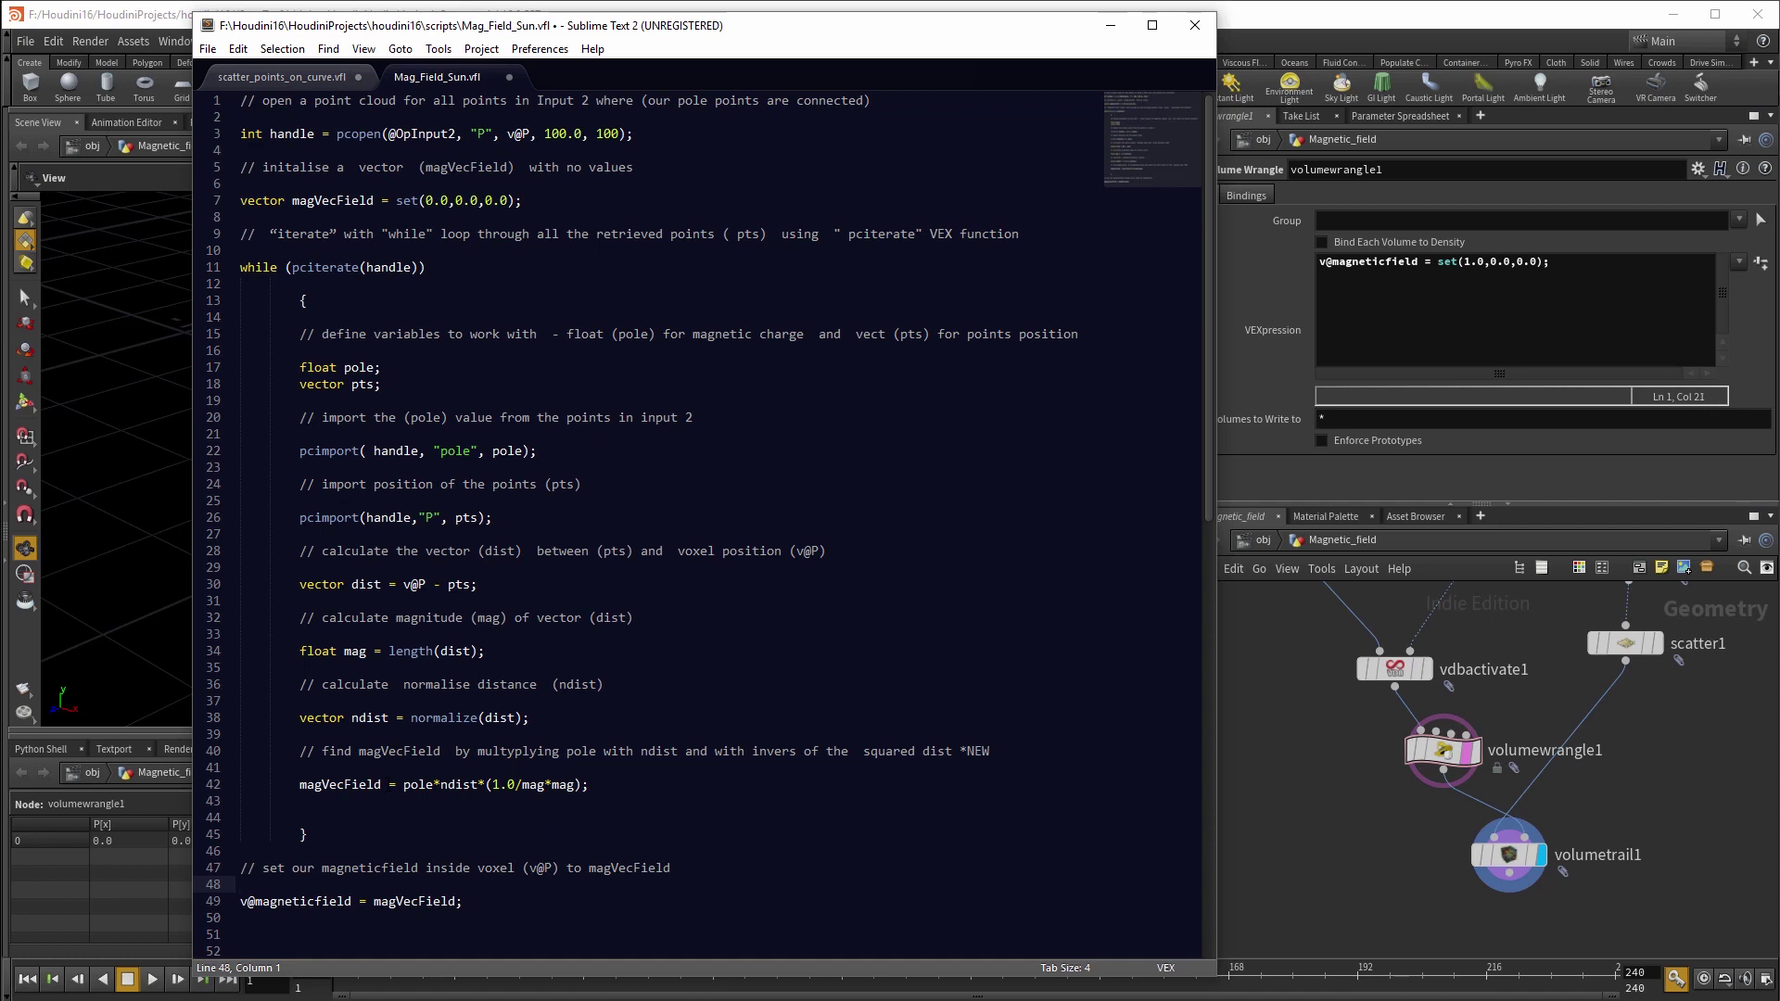
# - Make the magVecField line inside the while loop accumulate its values by using the += operator
pyautogui.click(387, 785)
pyautogui.write('+')
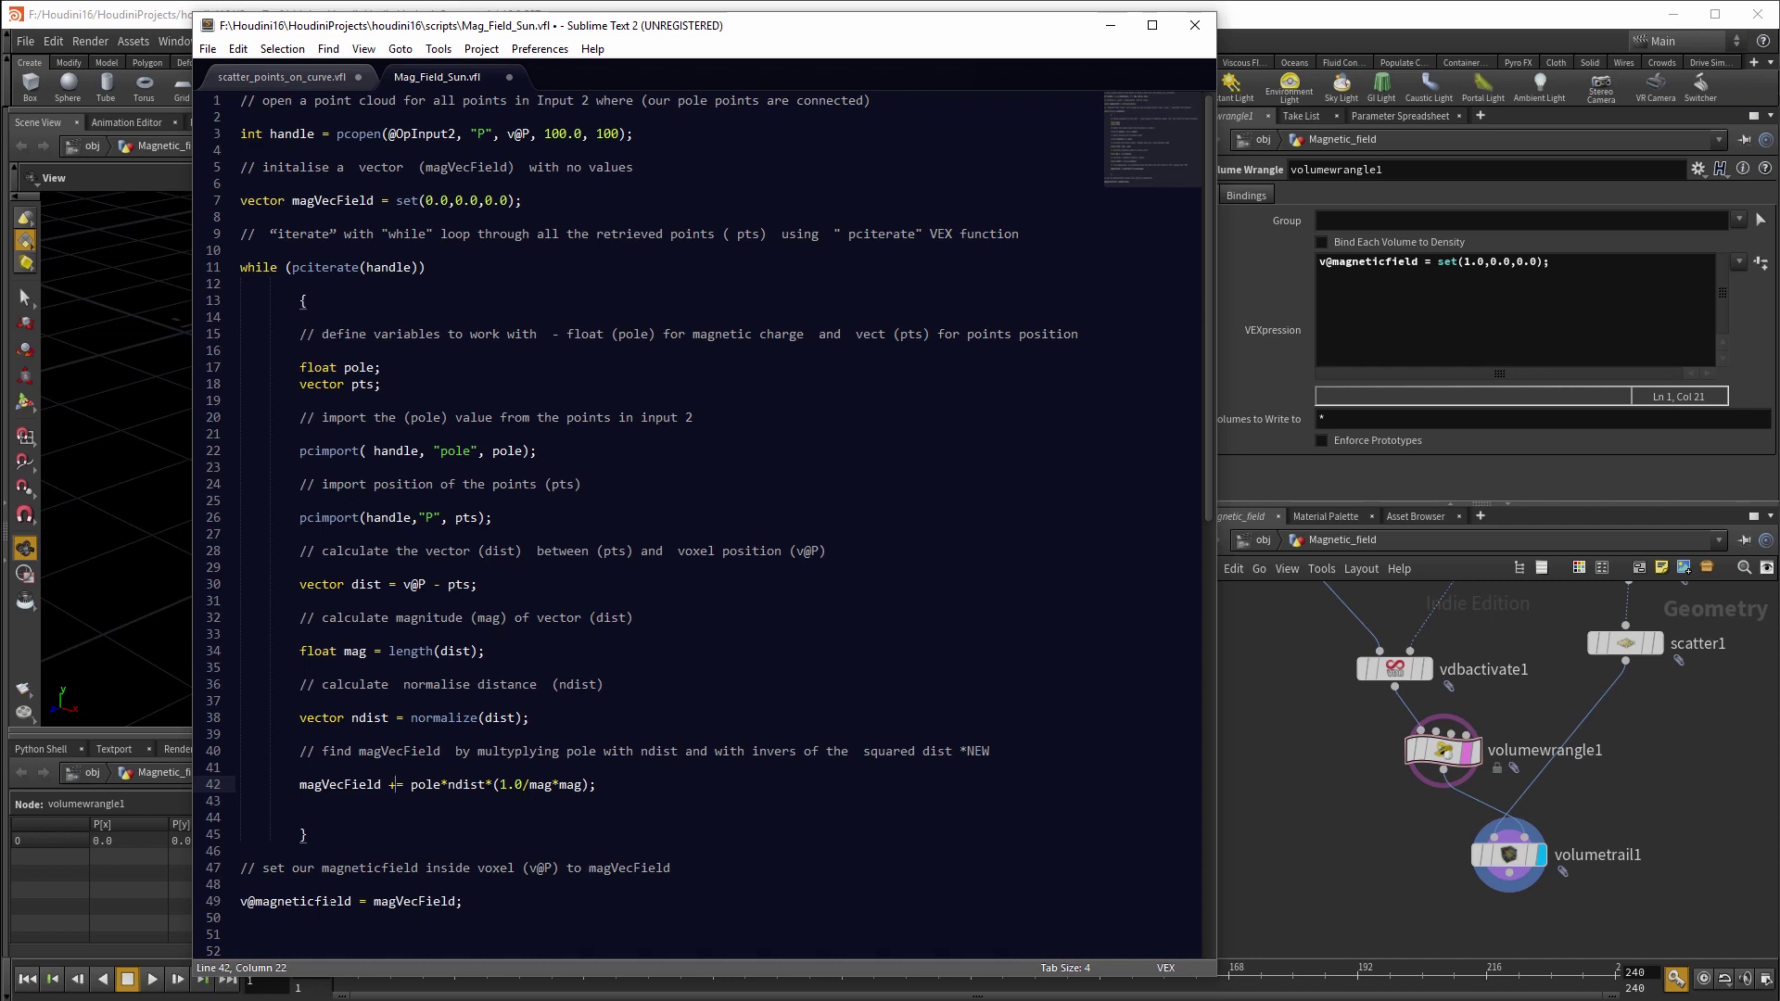
pyautogui.press('End')
pyautogui.hotkey('alt', 'Tab')
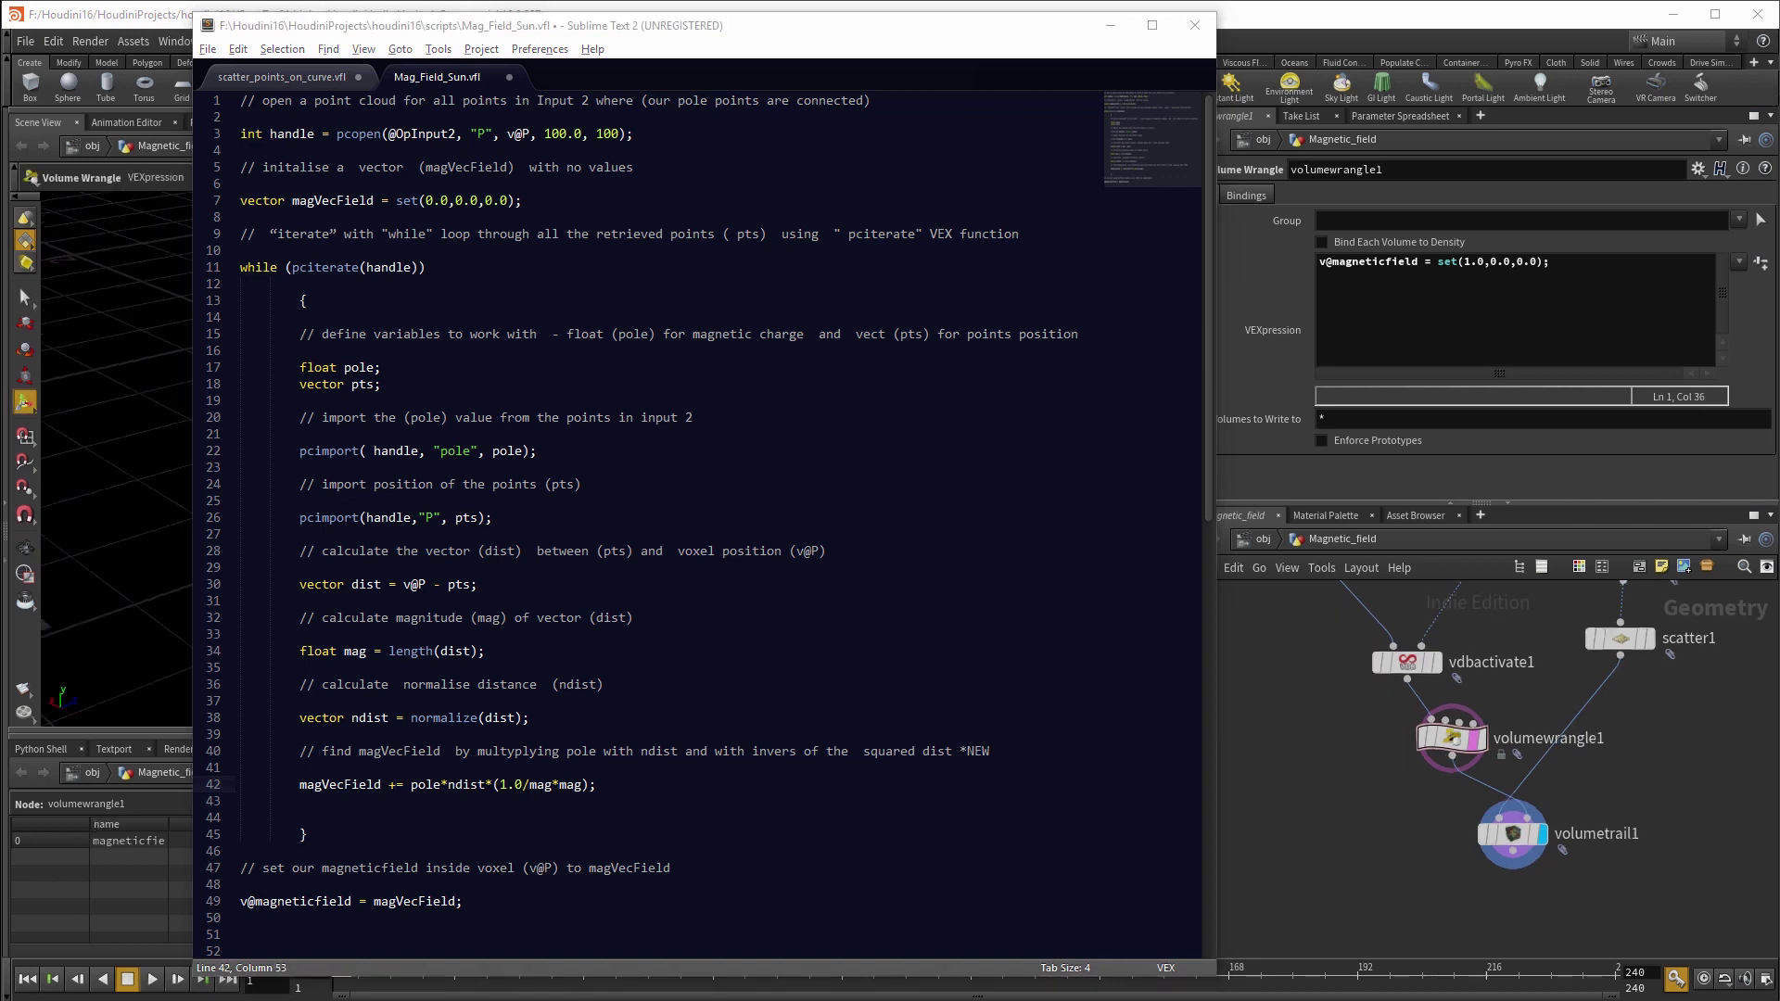
pyautogui.hotkey('alt', 'Tab')
pyautogui.click(560, 784)
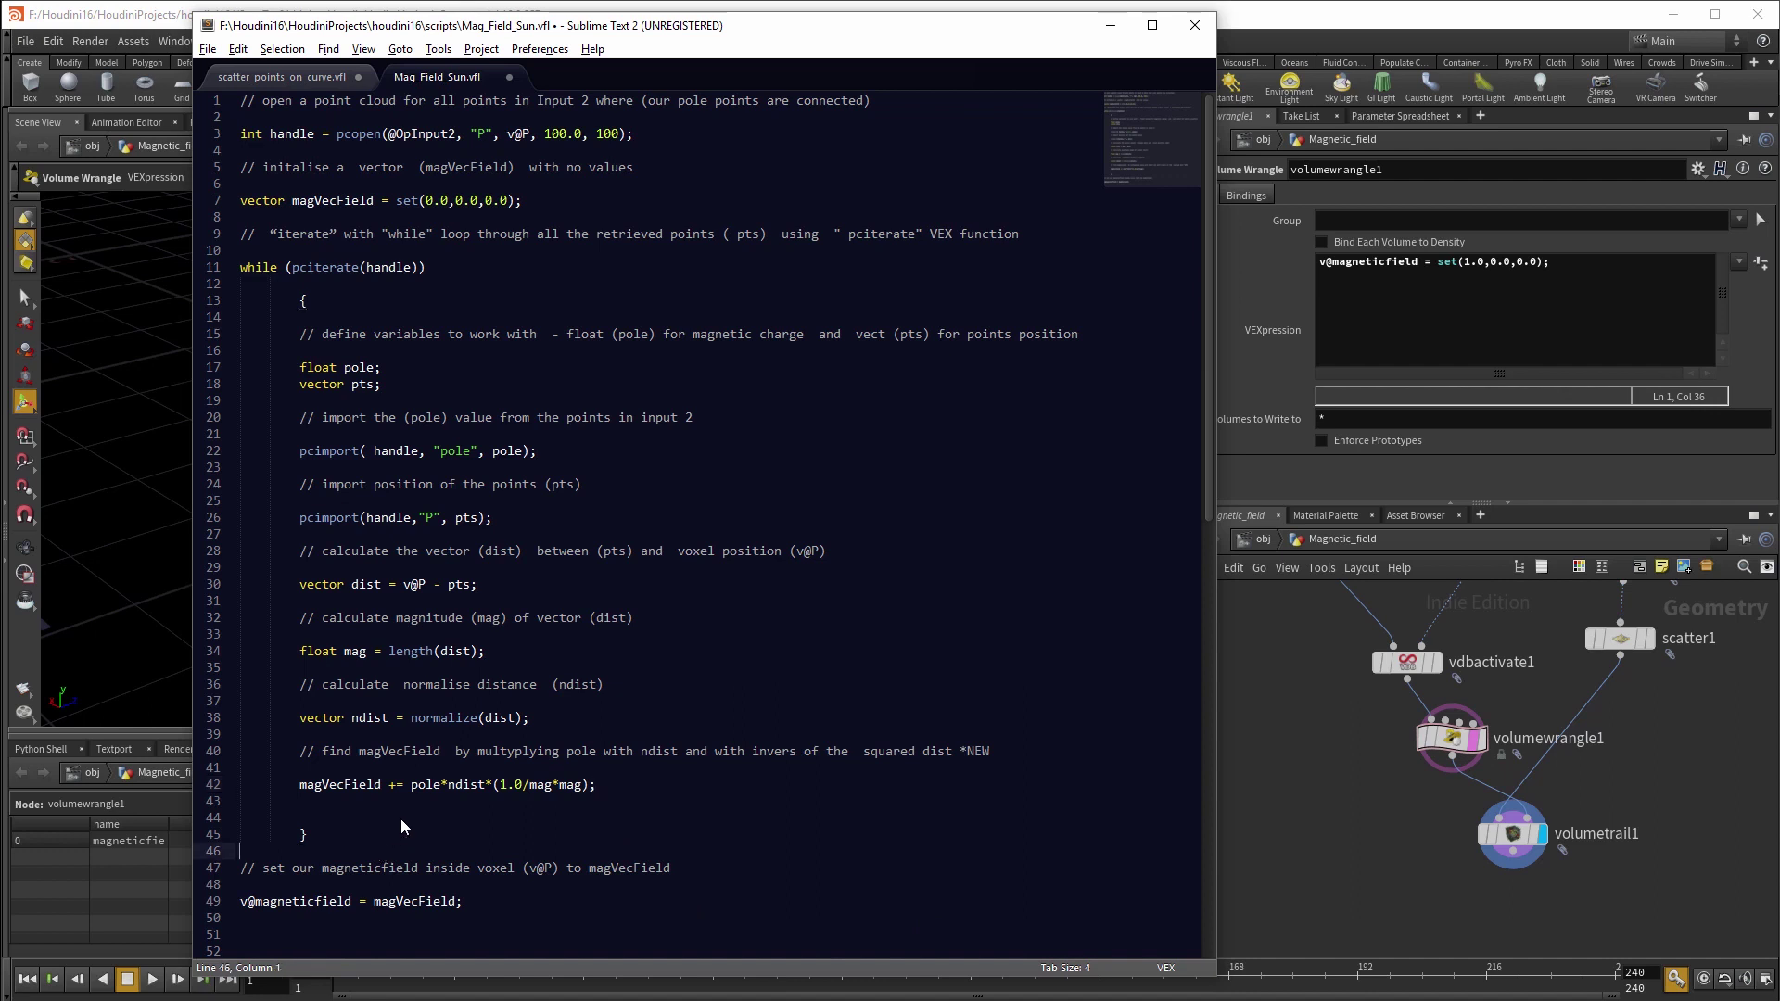
# - Copy the whole Mag_Field_Sun.vfl script and replace the VEXpression of volumewrangle1 in Houdini with it
pyautogui.click(411, 786)
pyautogui.hotkey('ctrl', 'a')
pyautogui.hotkey('ctrl', 'c')
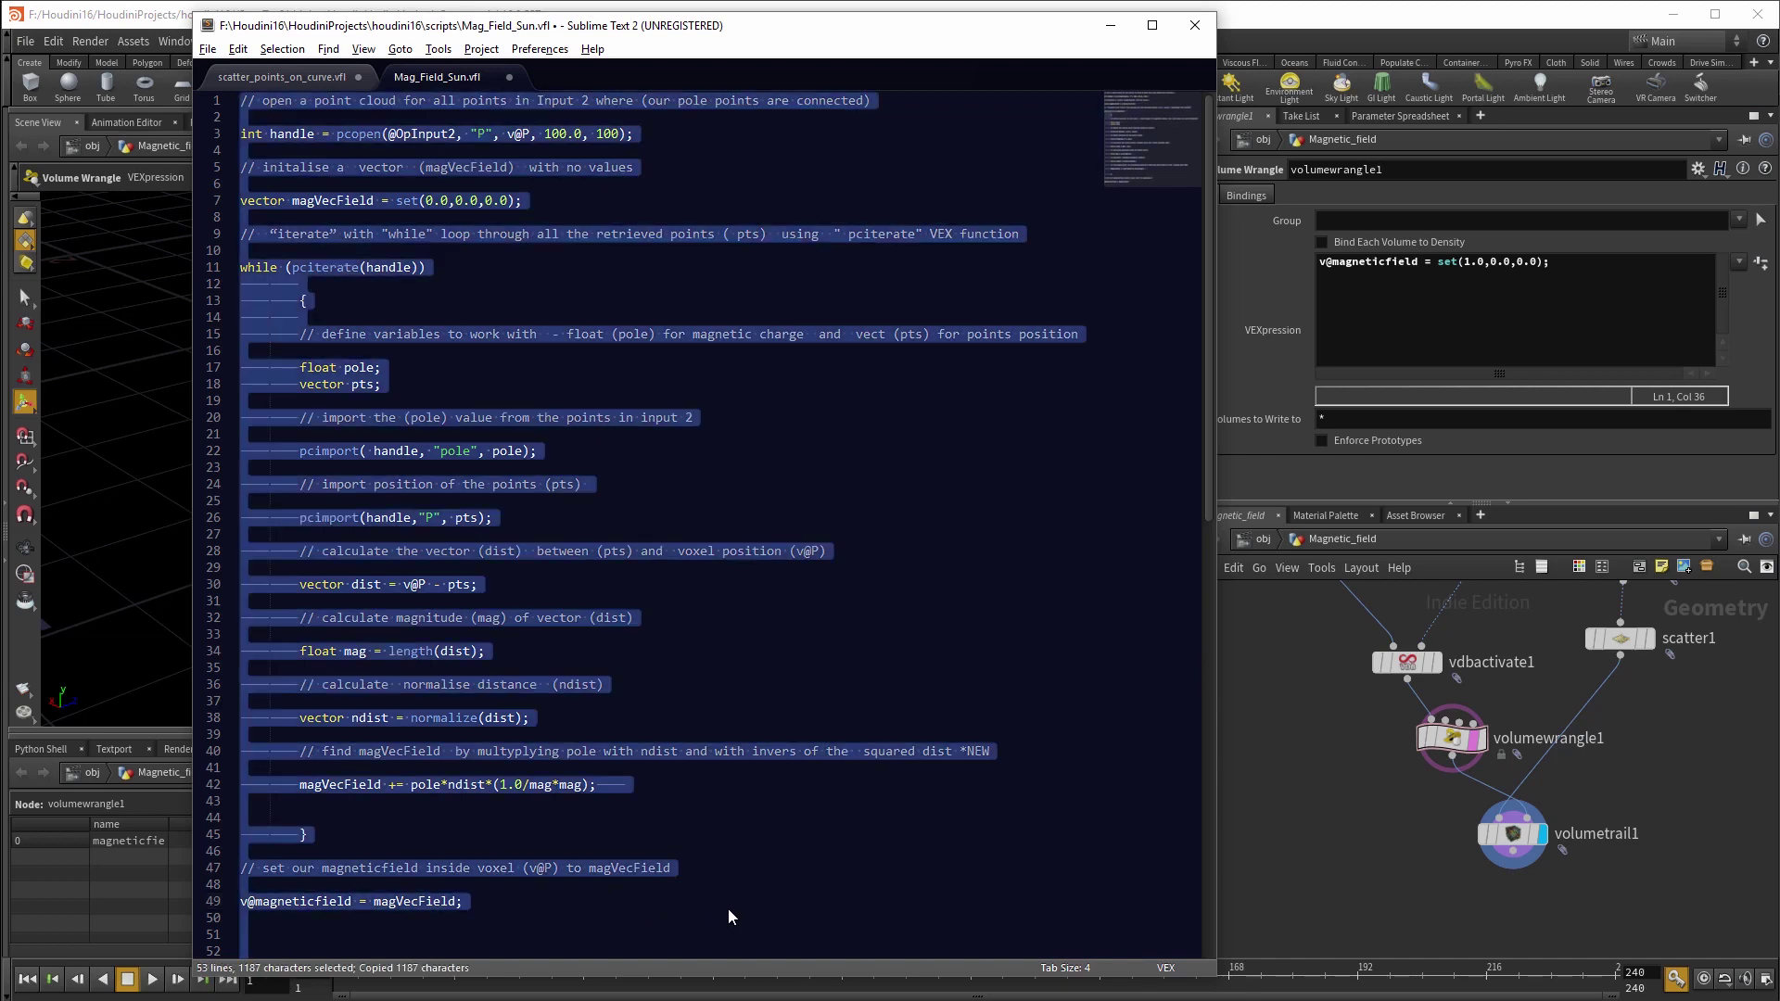
pyautogui.click(1392, 261)
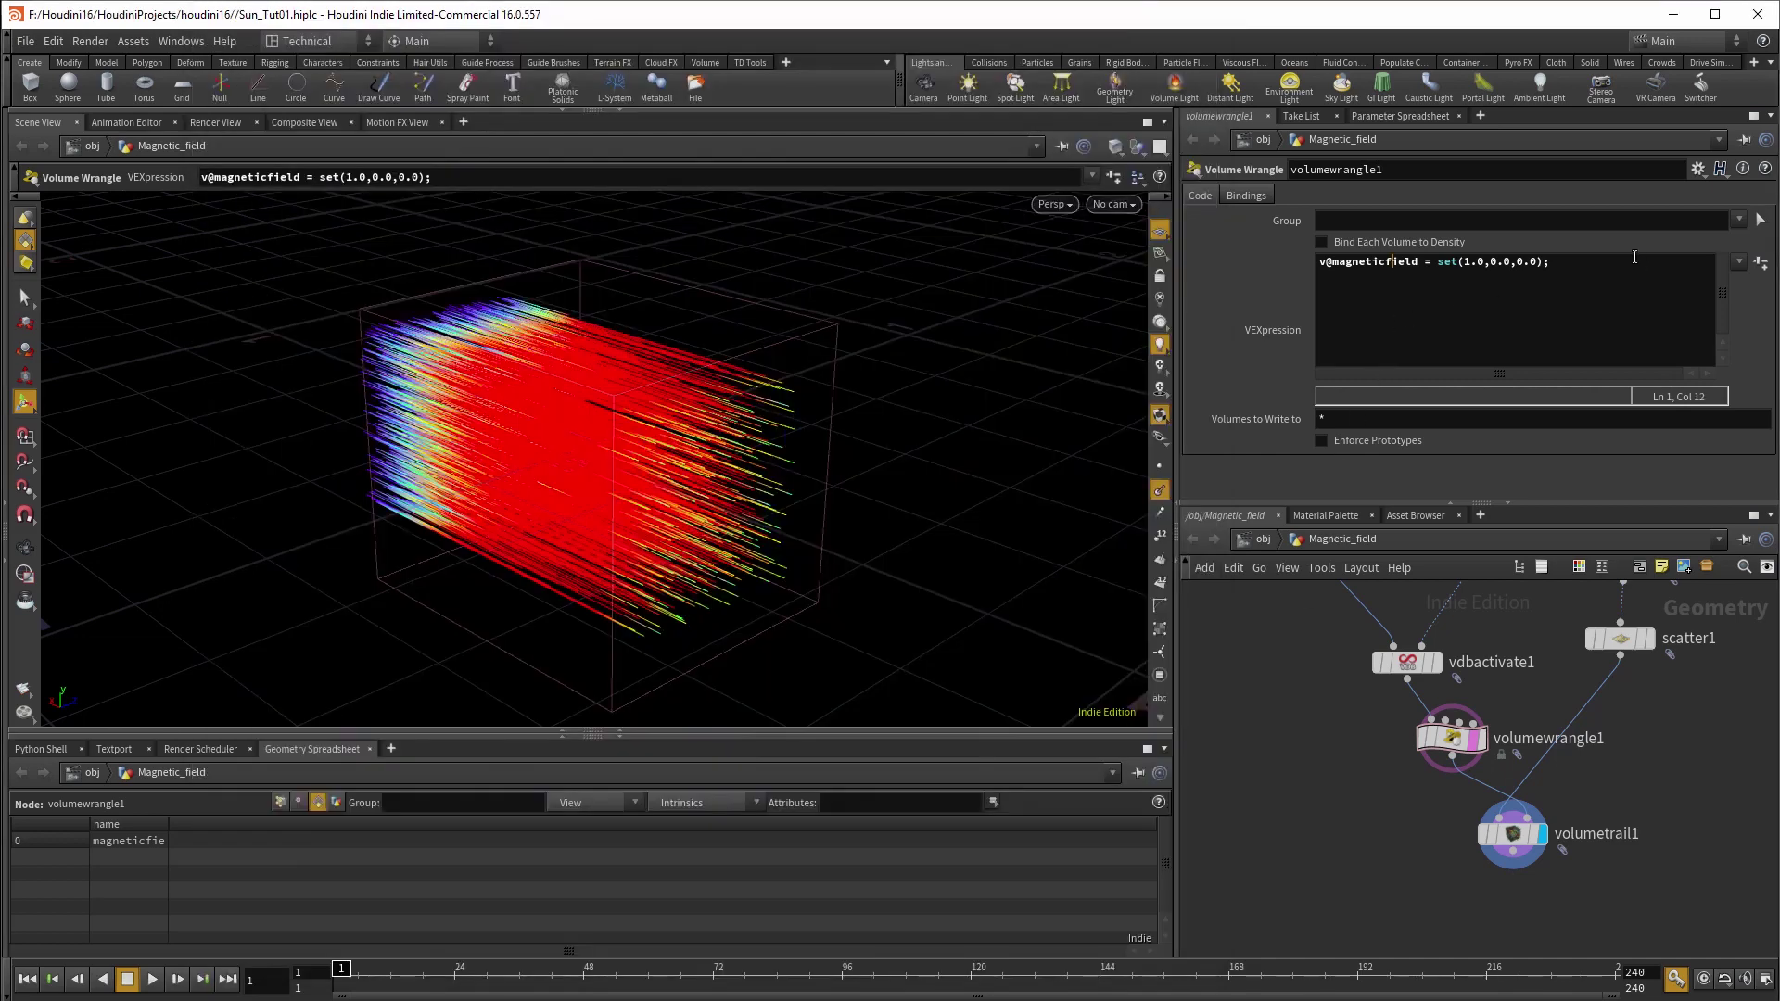
pyautogui.moveTo(1634, 257); pyautogui.dragTo(1228, 269)
pyautogui.press('BackSpace')
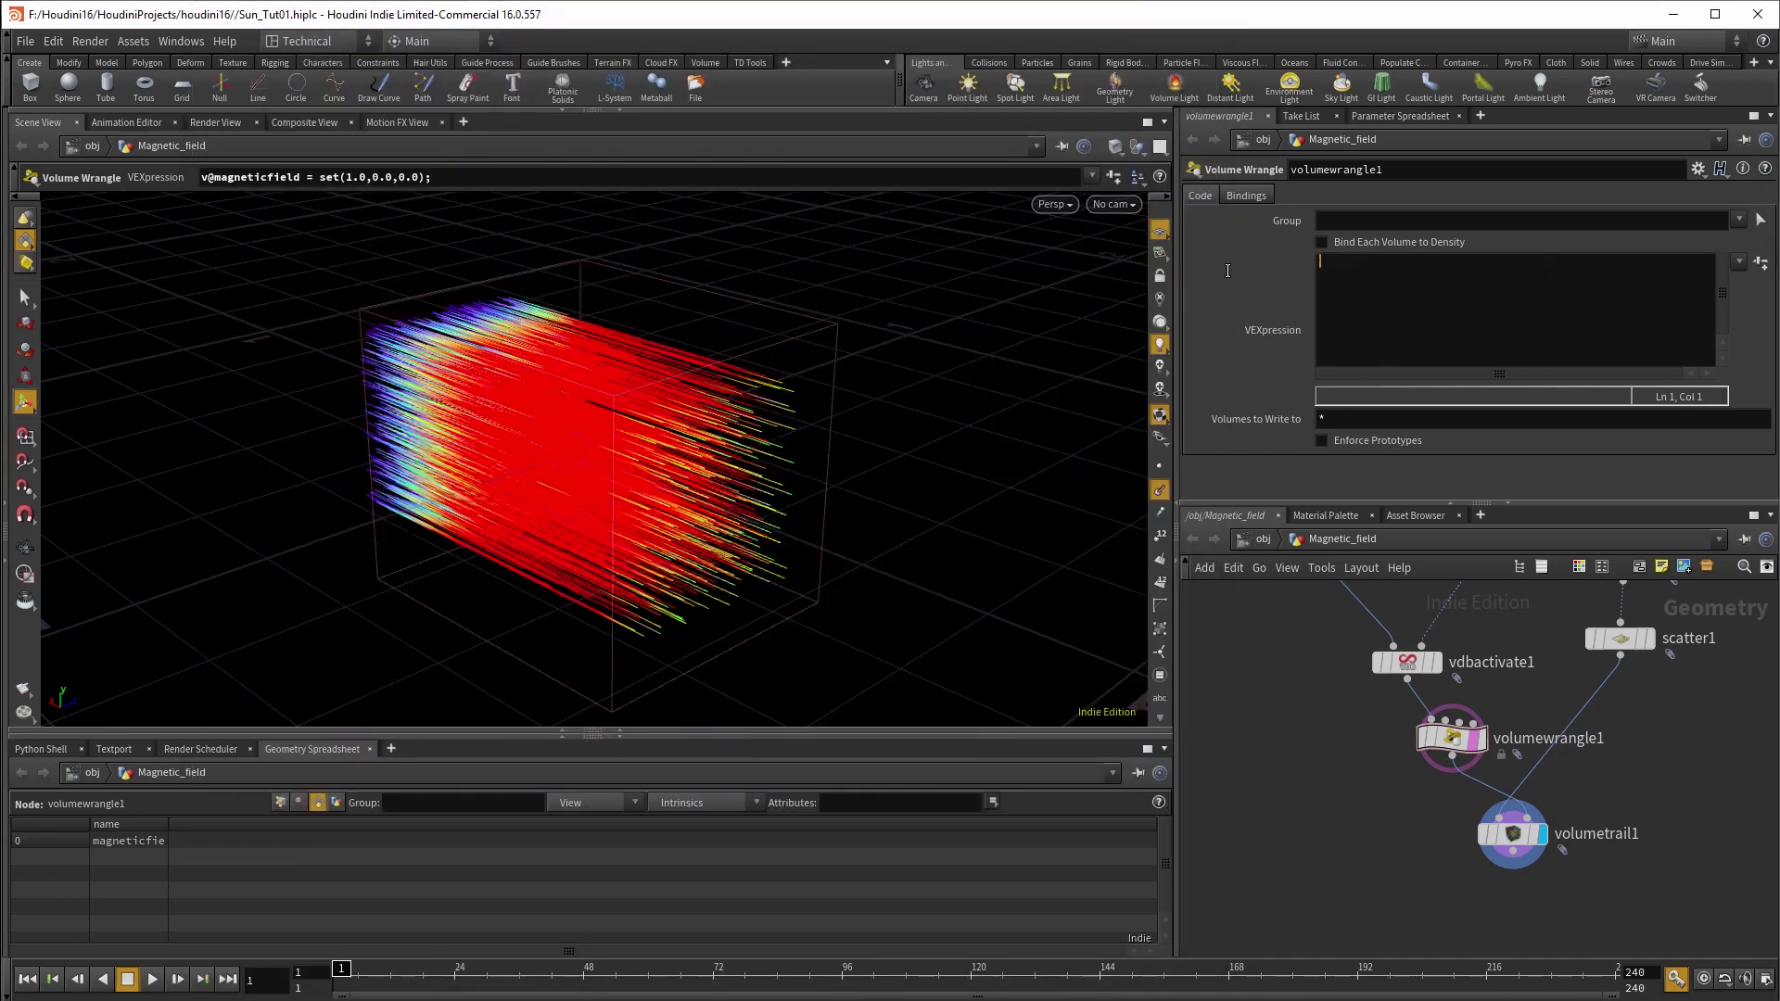
pyautogui.hotkey('ctrl', 'v')
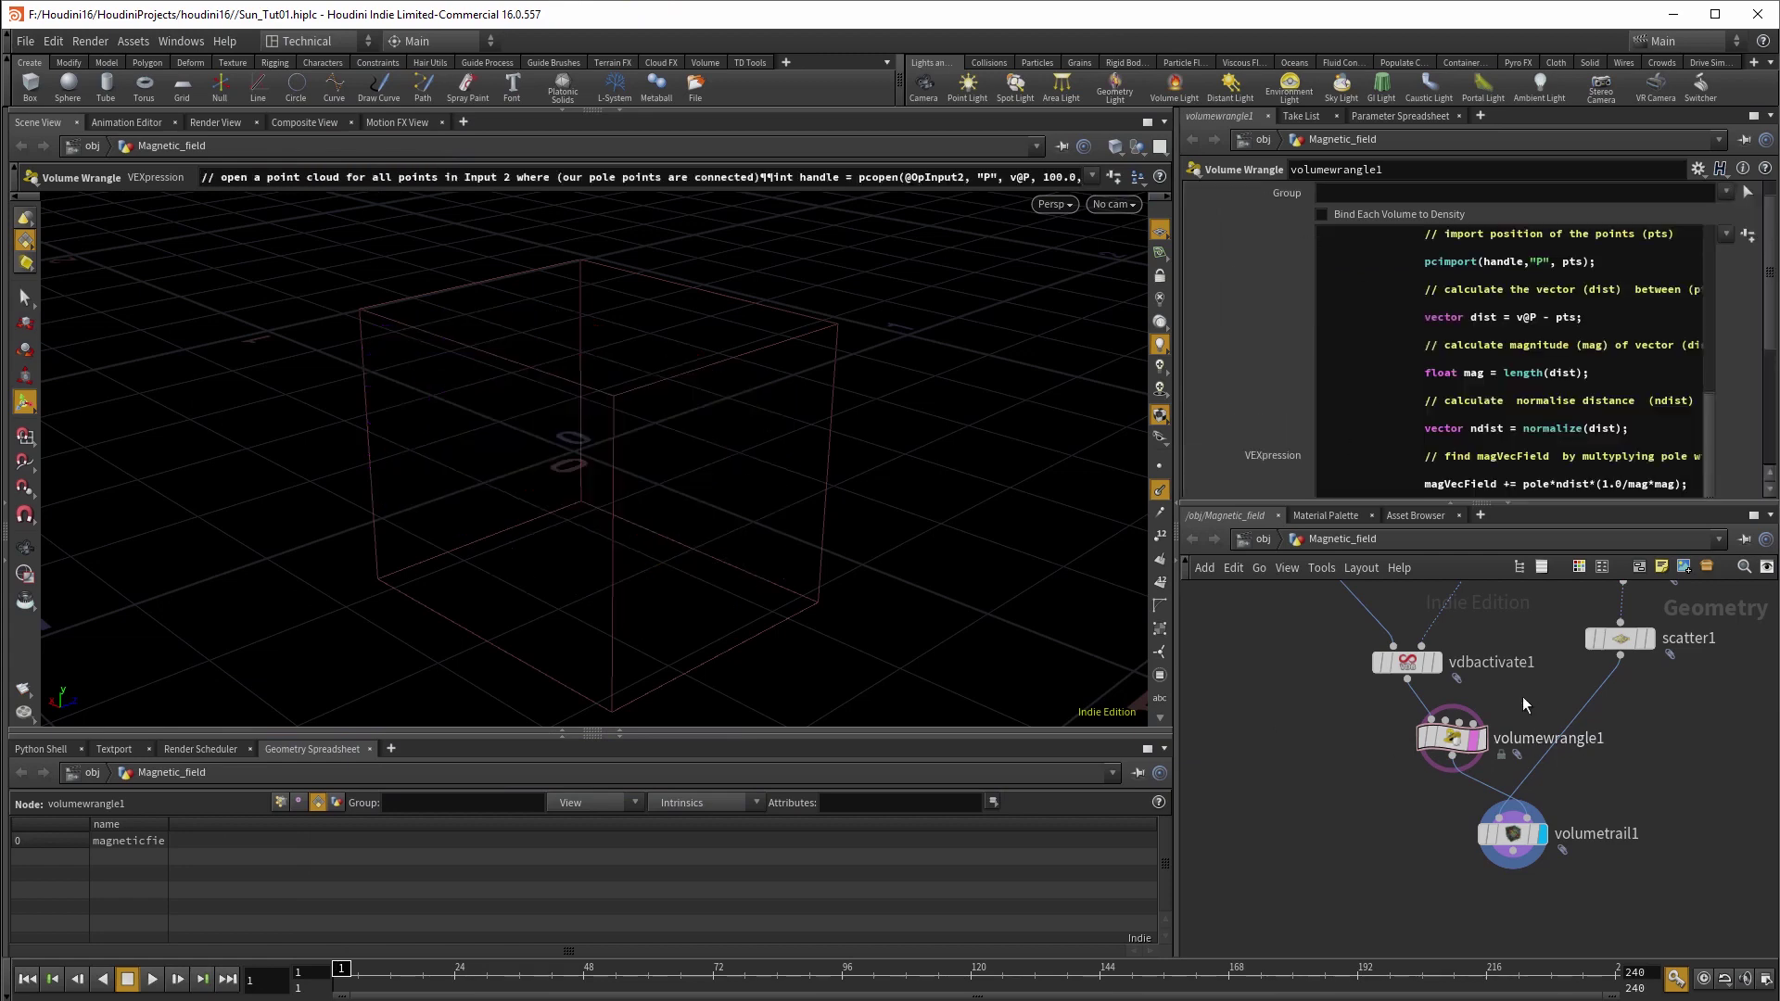
# - Connect the output of bound1 to the second input of volumewrangle1 and inspect the resulting trails
pyautogui.moveTo(1522, 697); pyautogui.dragTo(1488, 855, button='middle')
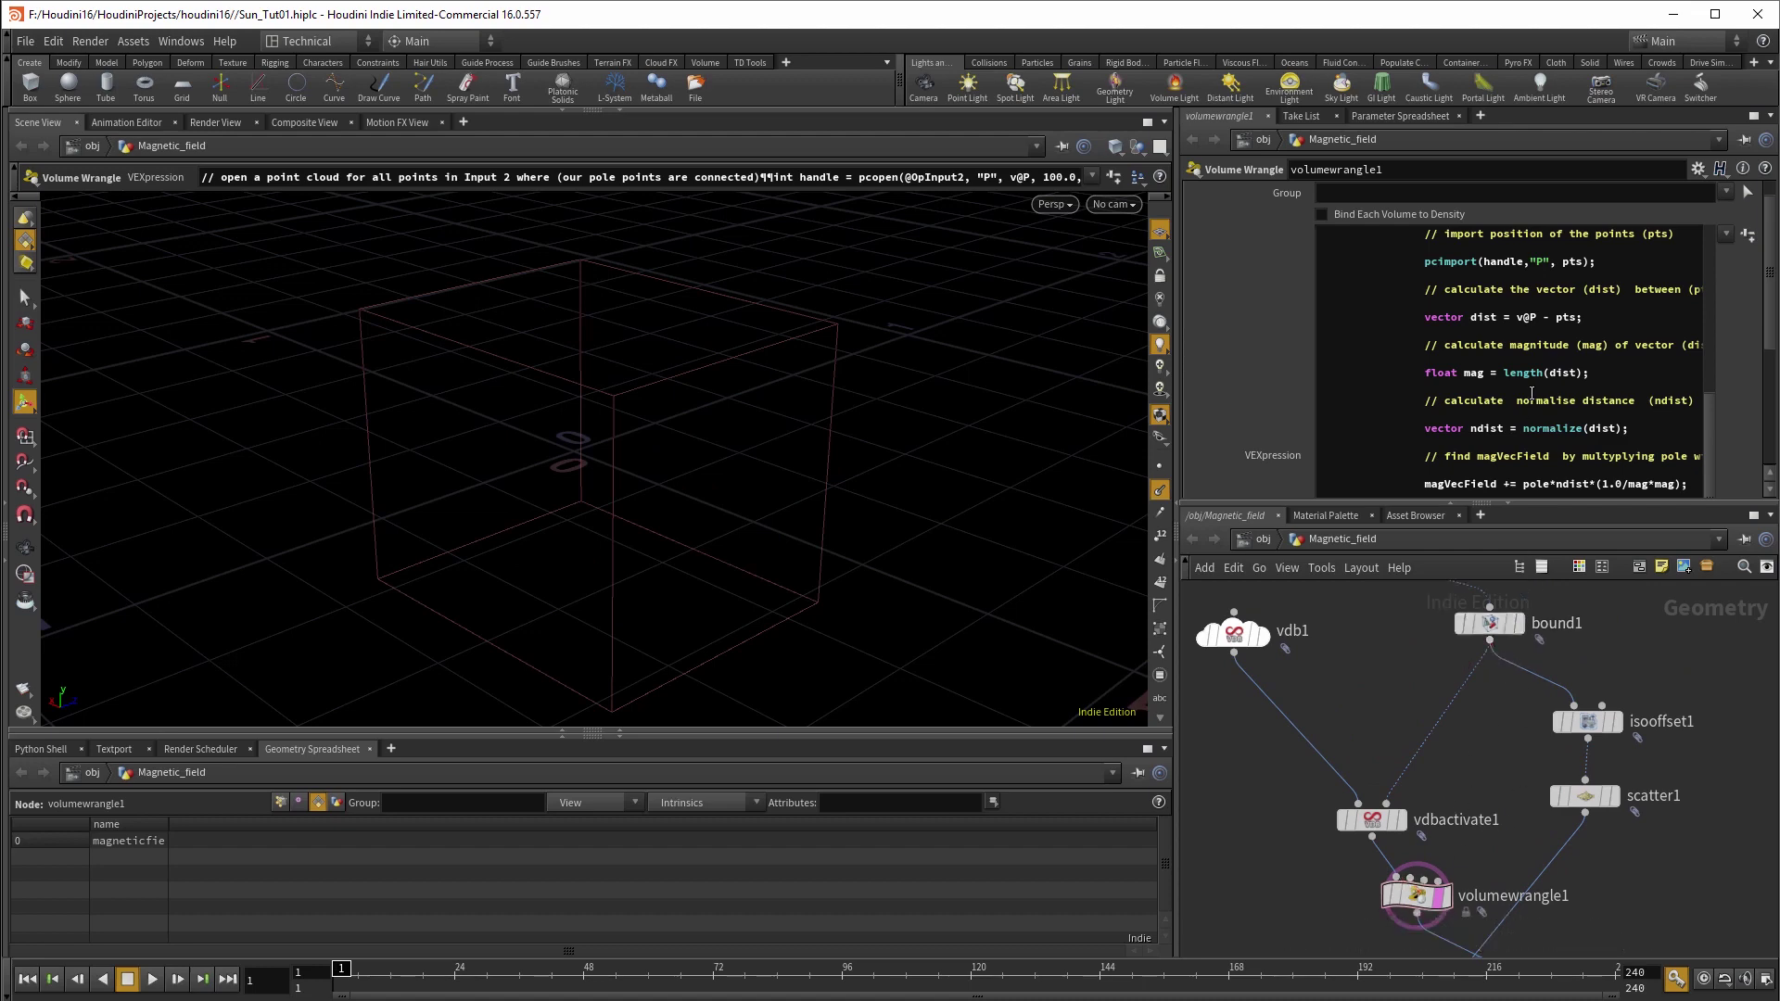
pyautogui.scroll(5, 1531, 394)
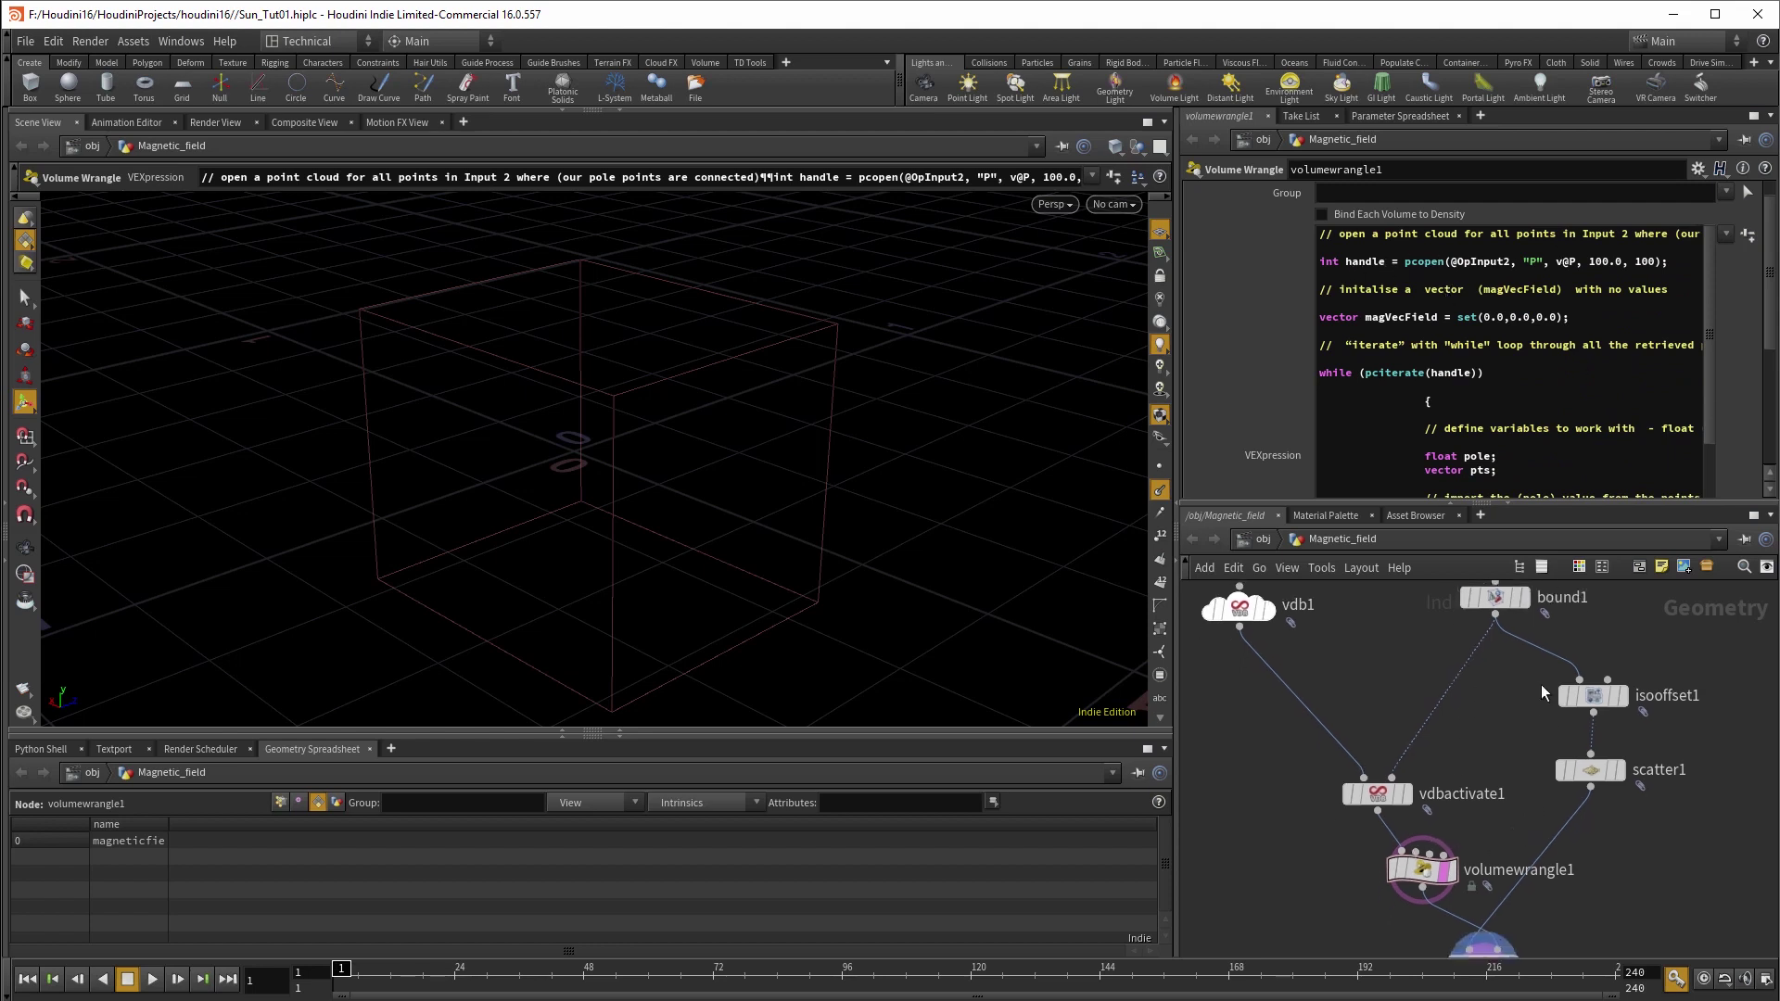
pyautogui.click(1480, 953)
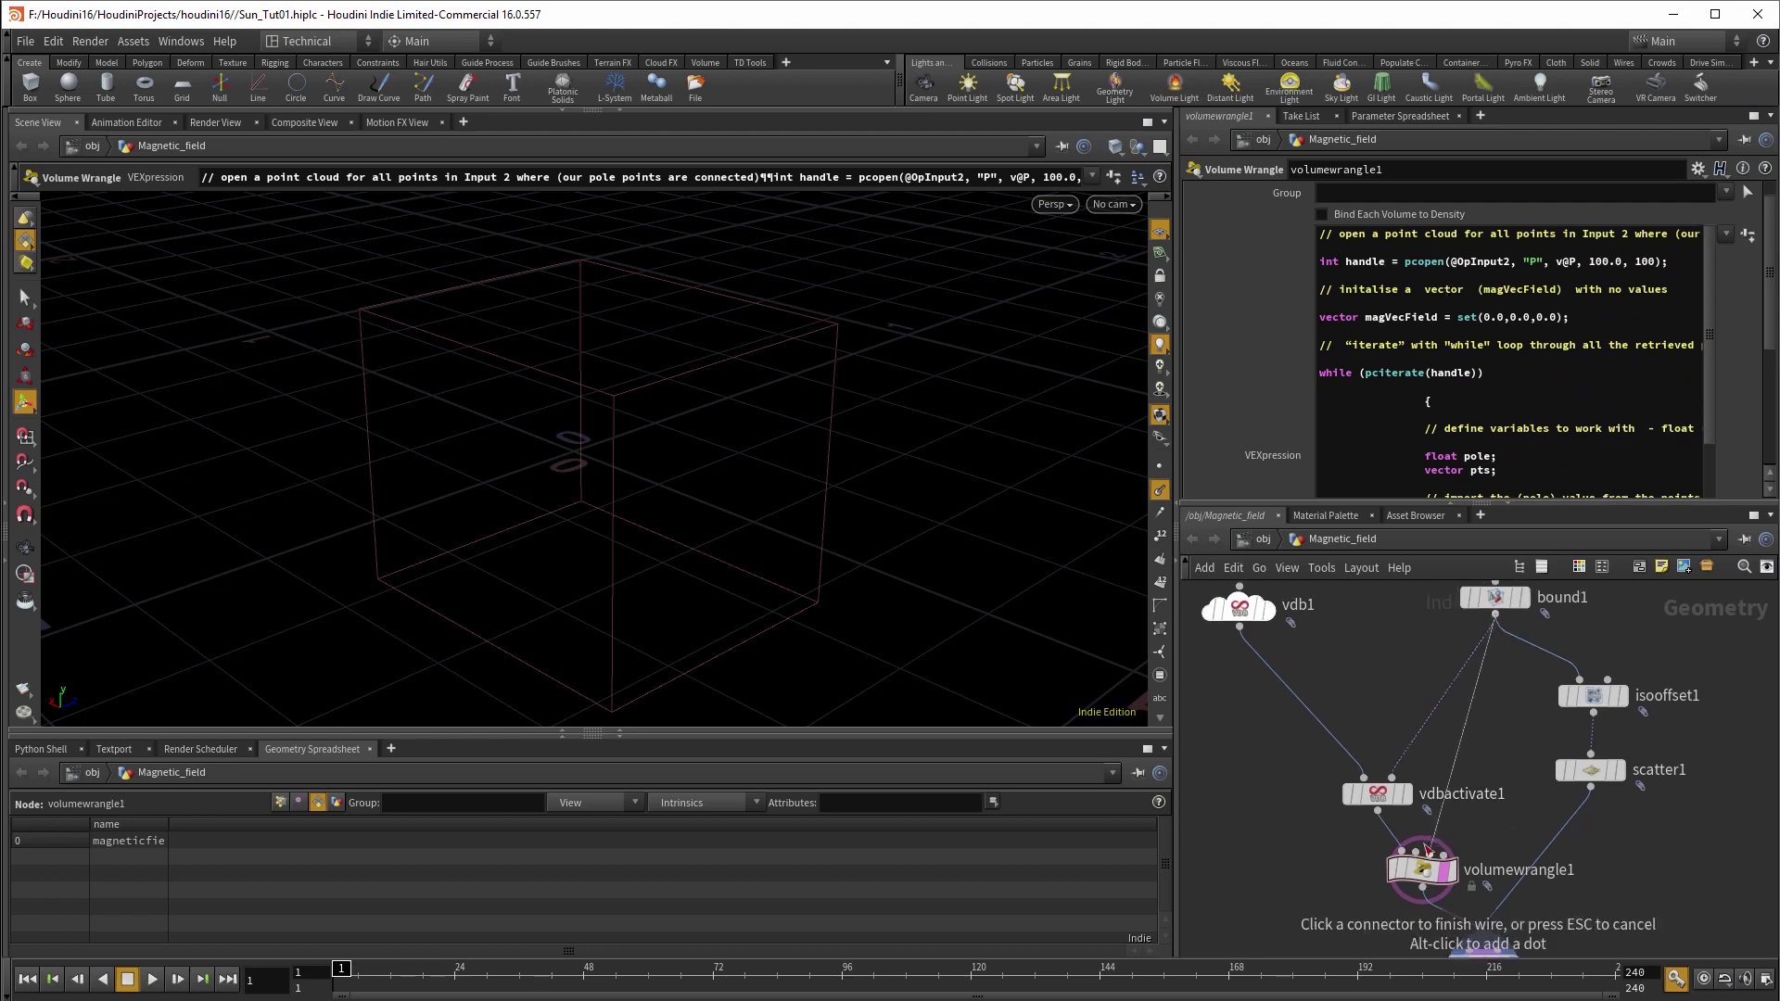
pyautogui.click(1423, 895)
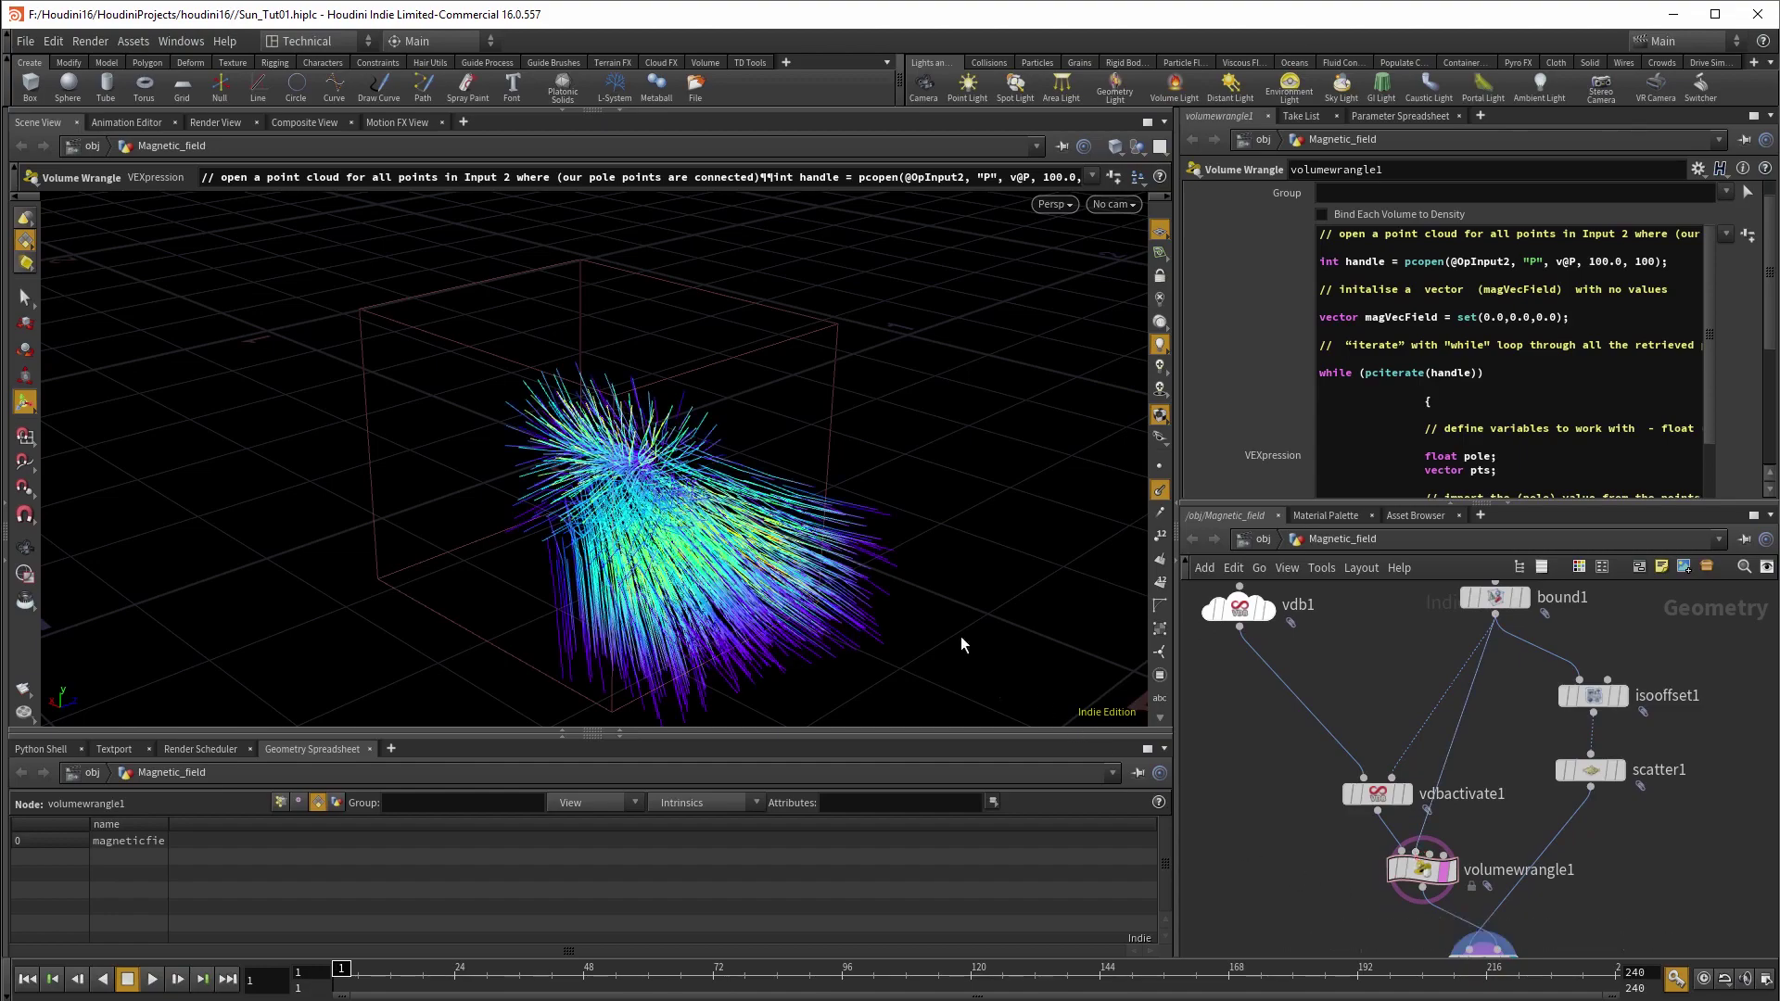
pyautogui.press('Escape')
pyautogui.moveTo(937, 624); pyautogui.dragTo(667, 509)
# - In the Sublime Text script, wrap mag*mag in parentheses so the line reads magVecField += pole*ndist*(1.0/(mag*mag));
pyautogui.hotkey('alt', 'Tab')
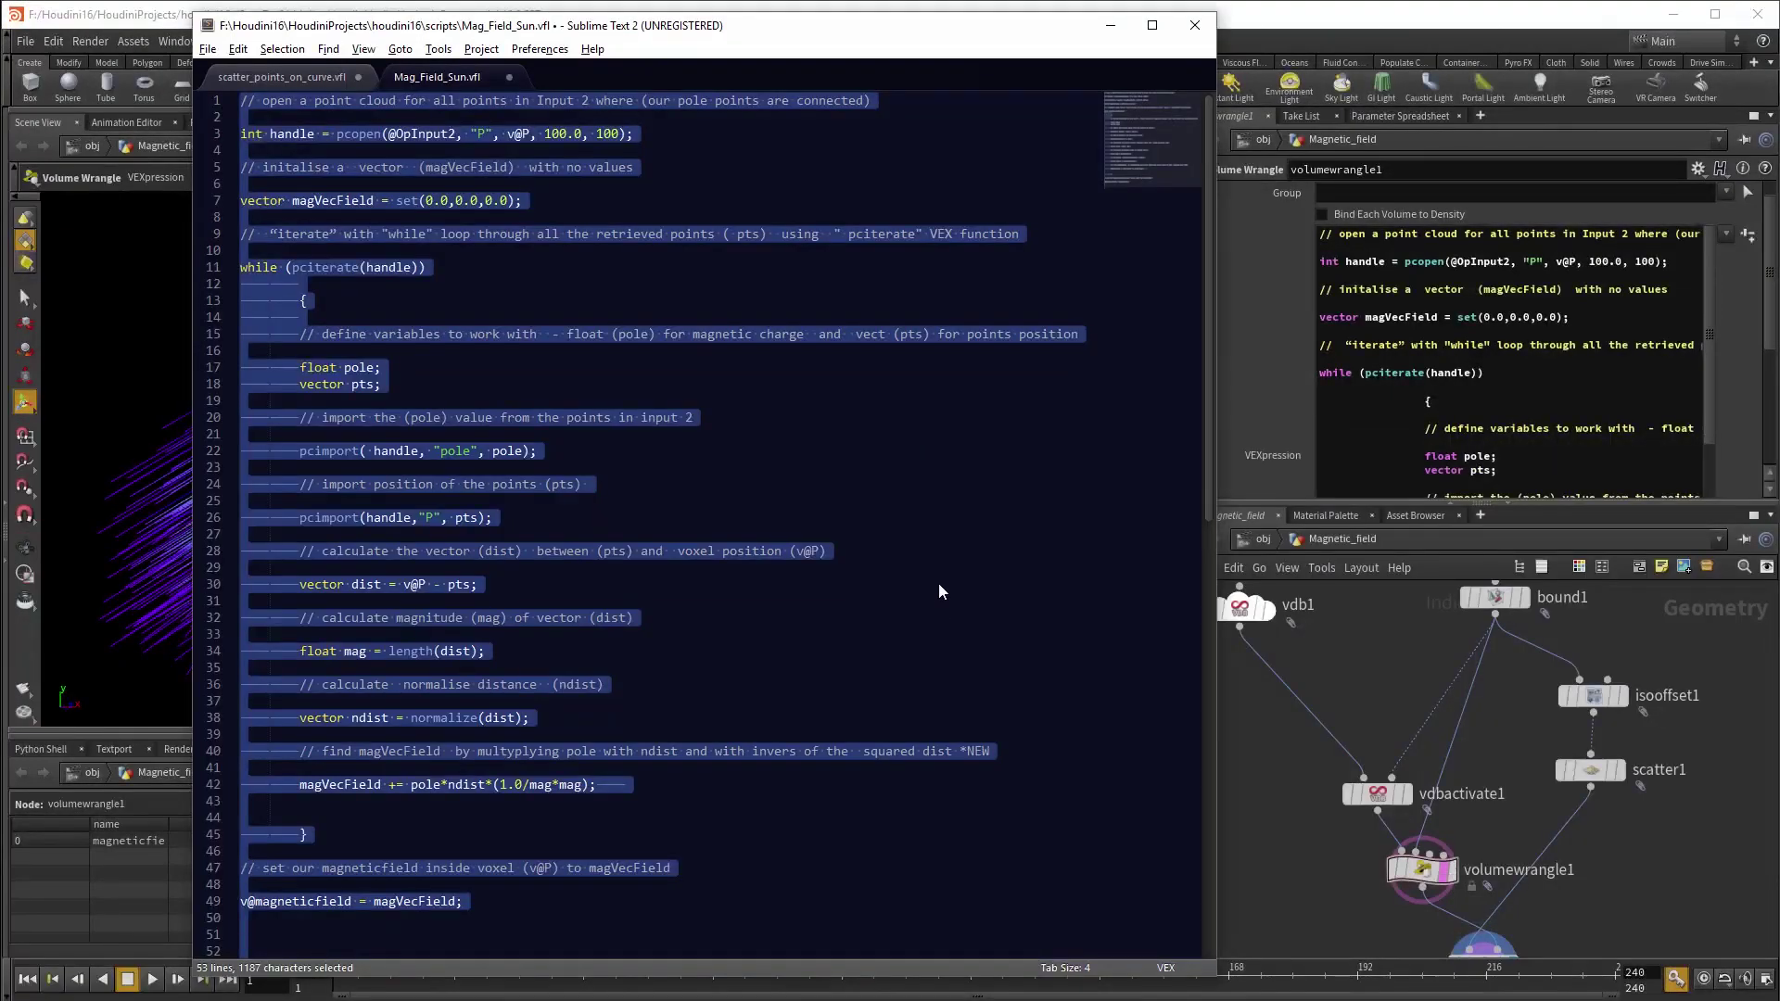
pyautogui.click(939, 582)
pyautogui.scroll(-2, 939, 582)
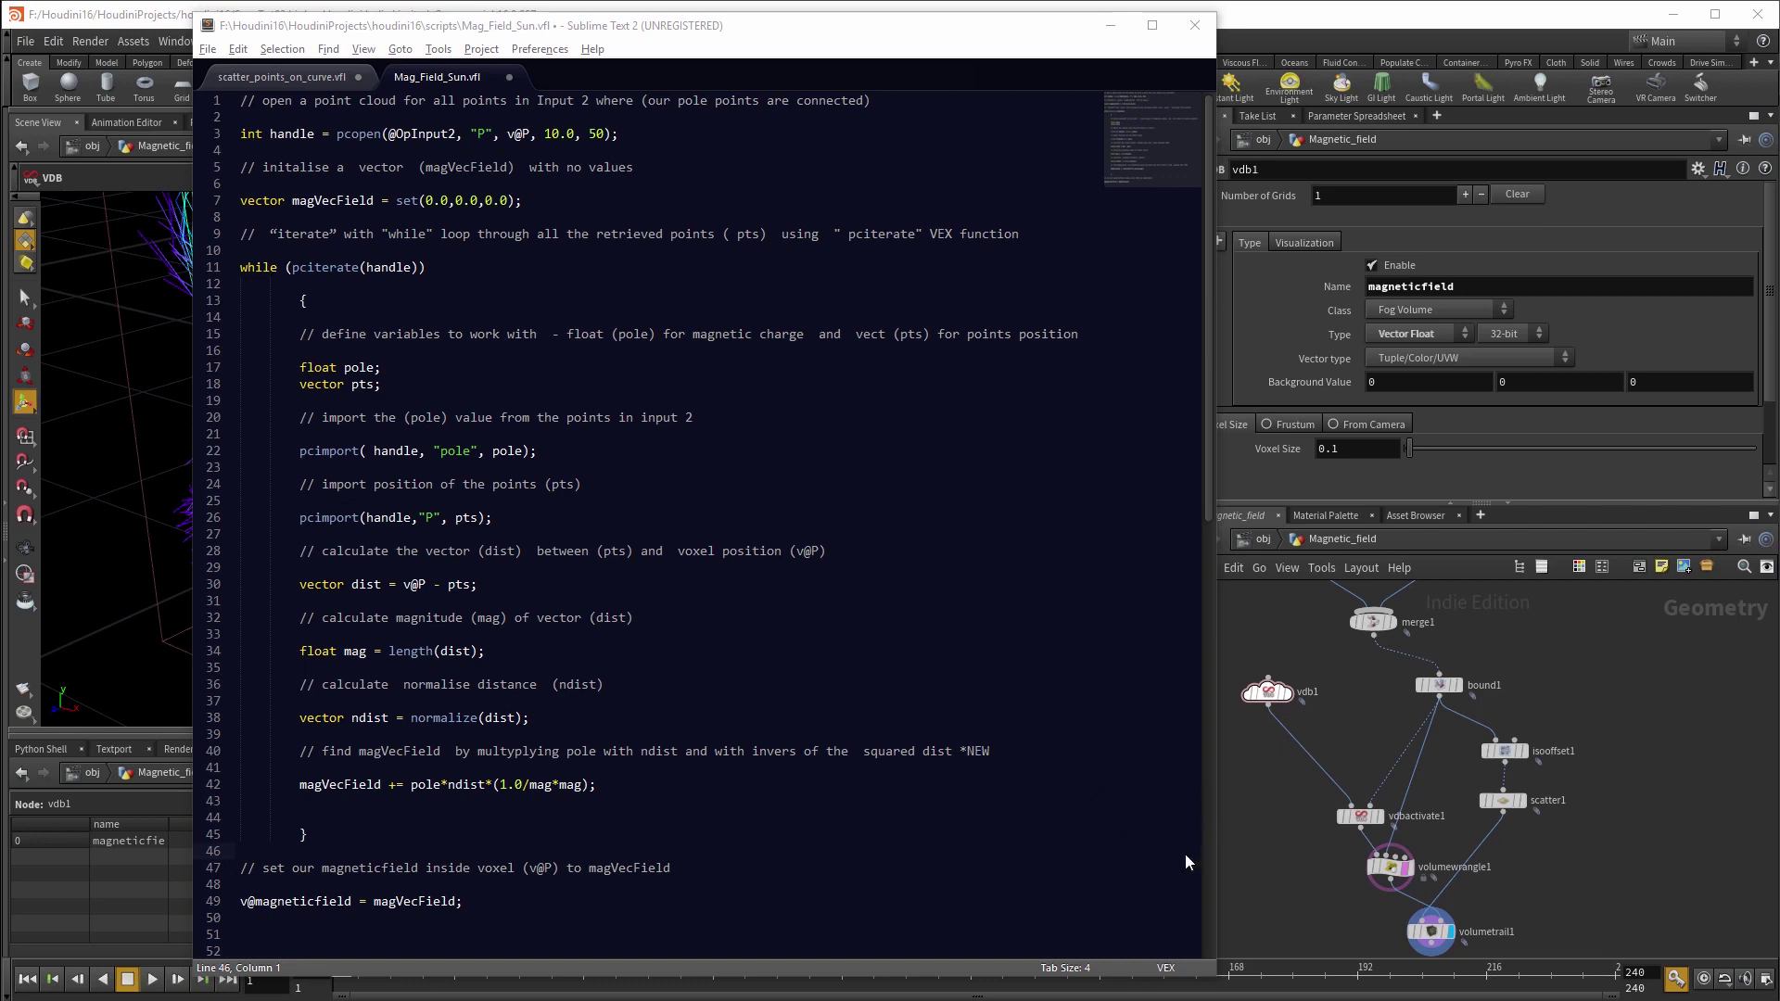
pyautogui.click(1100, 746)
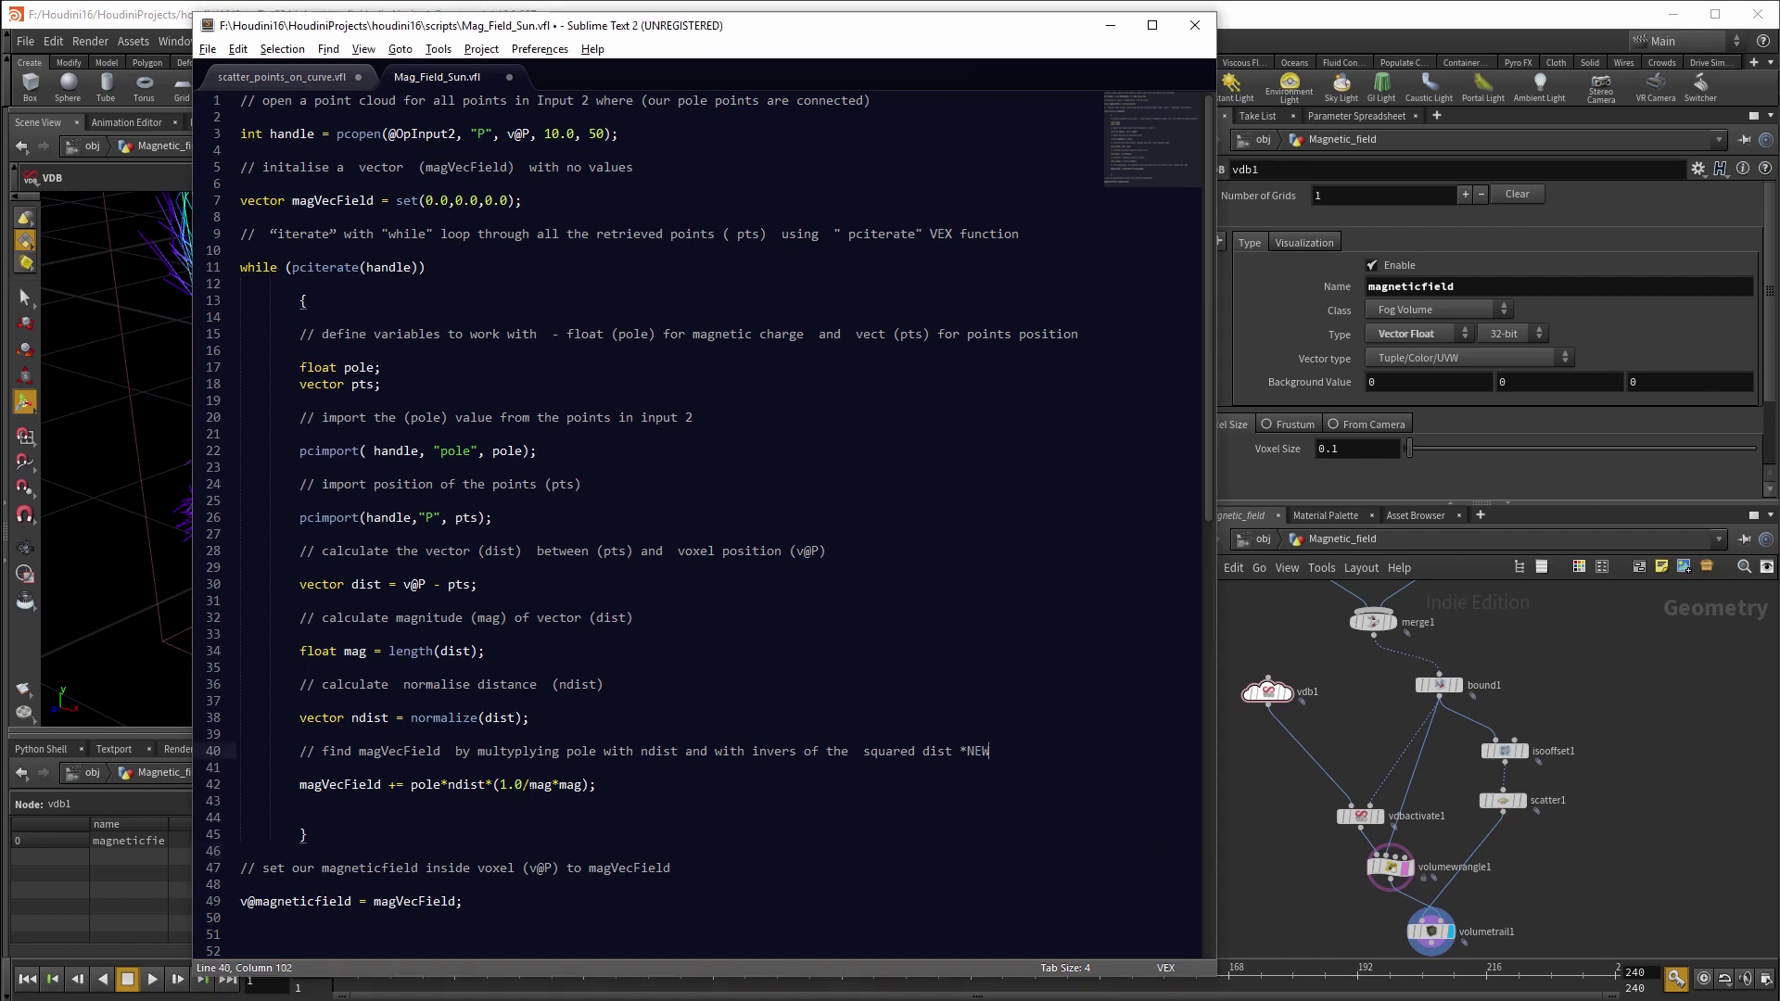
pyautogui.click(528, 784)
pyautogui.write('(')
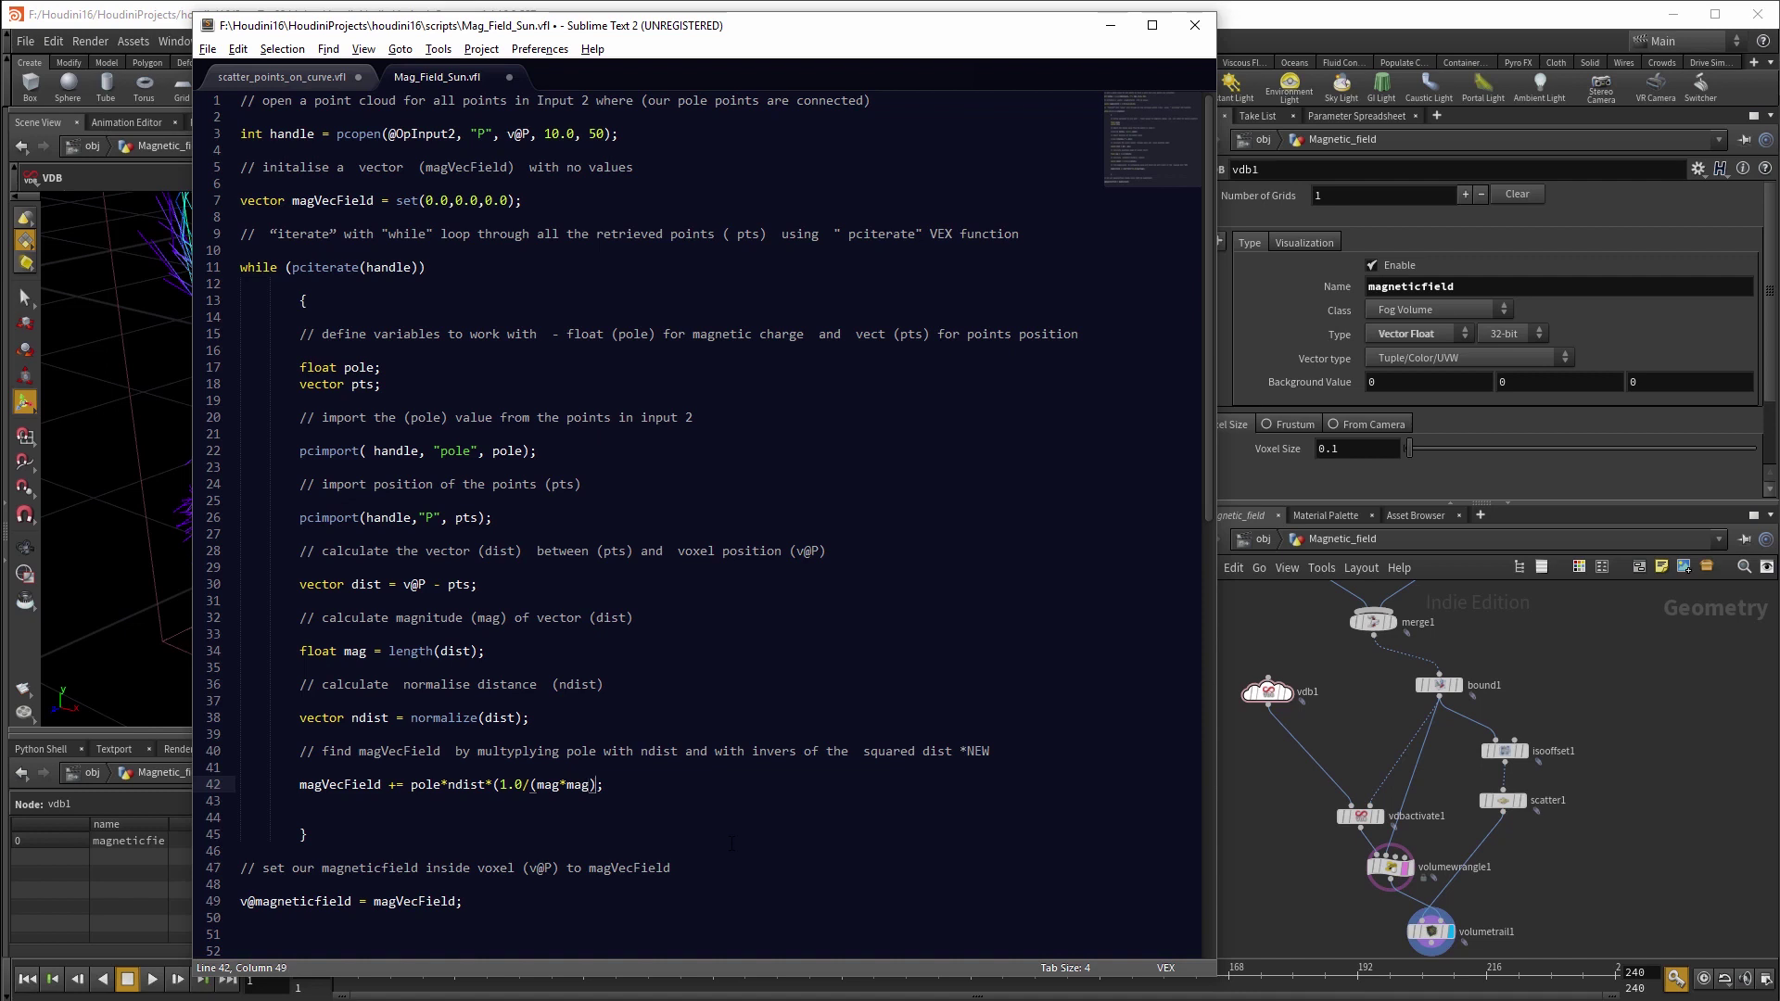
pyautogui.write(')')
pyautogui.press('Down')
pyautogui.press('Down')
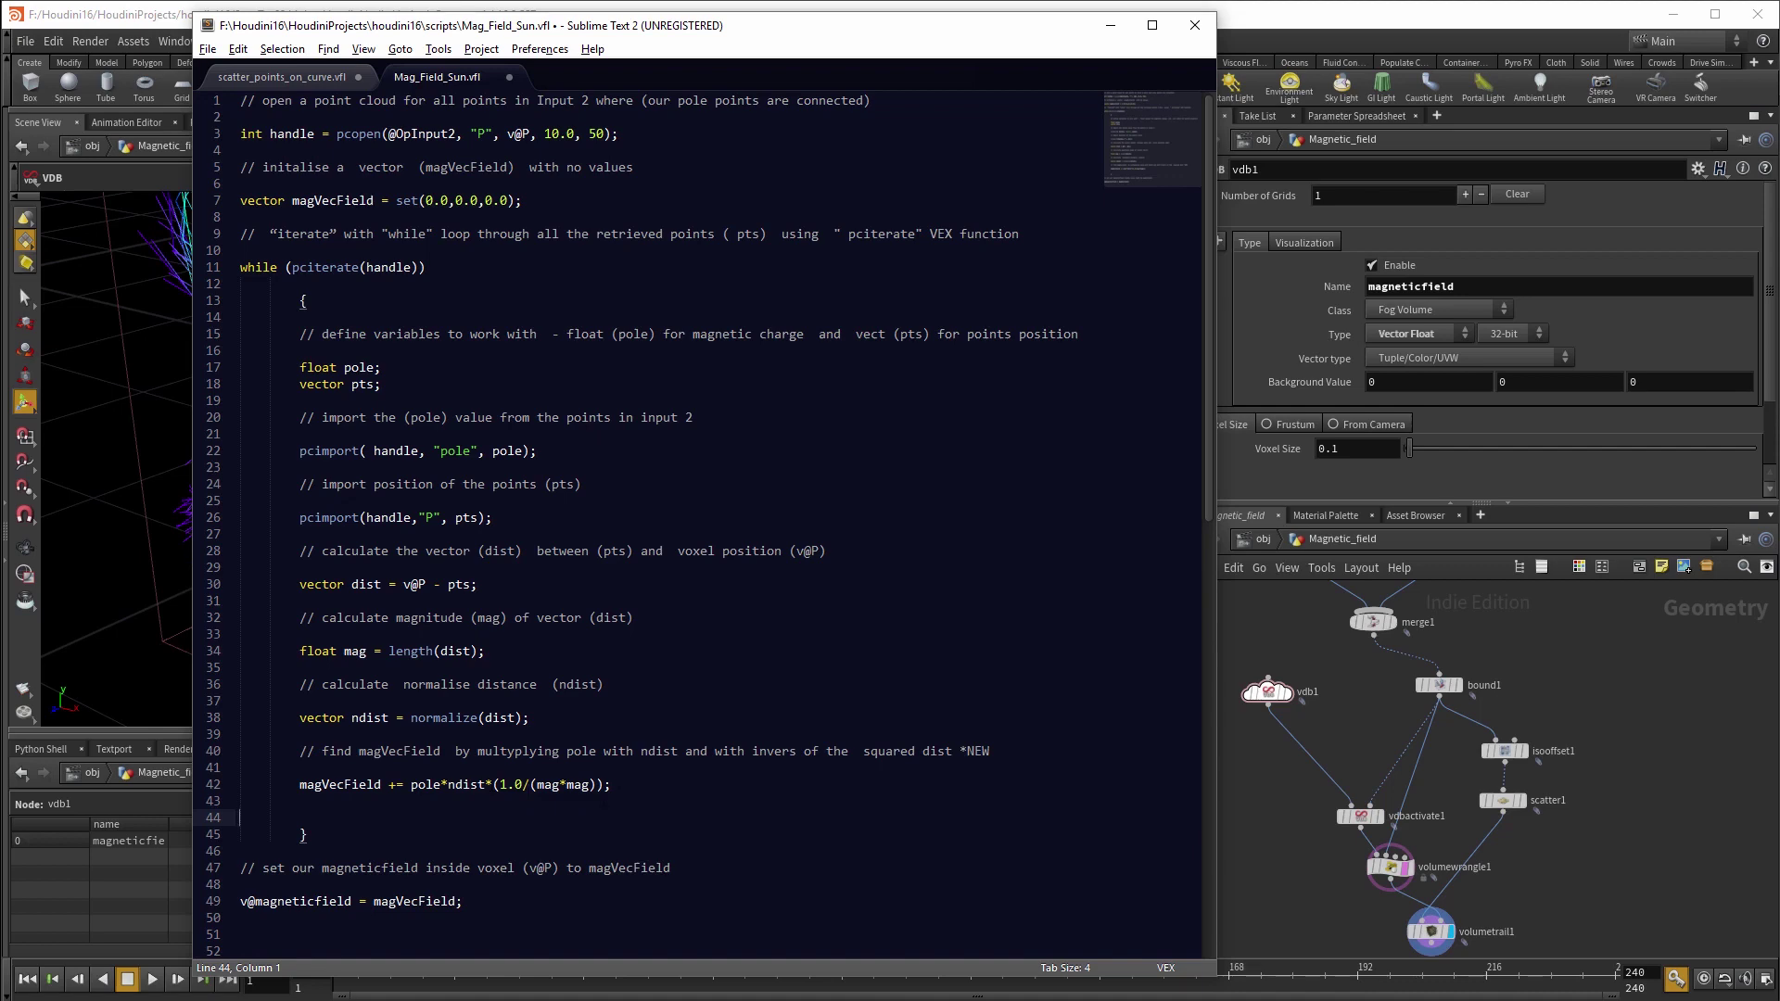
# - Copy the entire corrected script and replace the VEXpression of volumewrangle1 in Houdini with it
pyautogui.hotkey('ctrl', 'a')
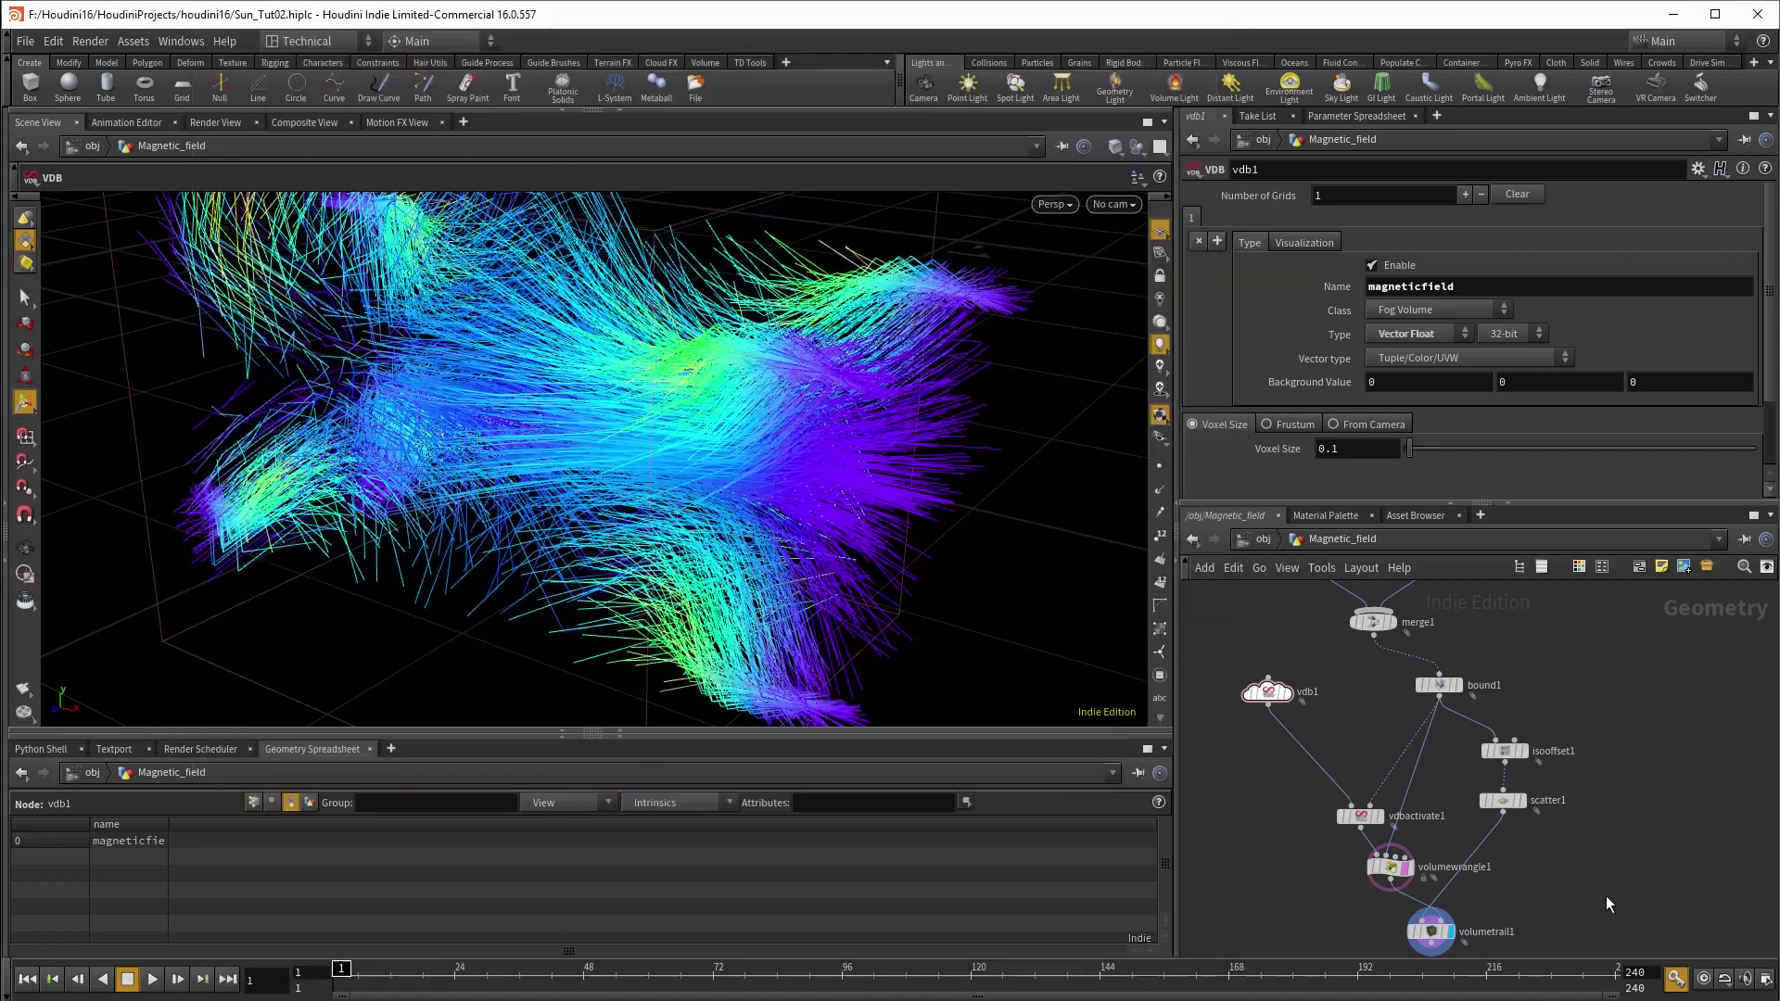
pyautogui.click(1603, 922)
pyautogui.click(1398, 872)
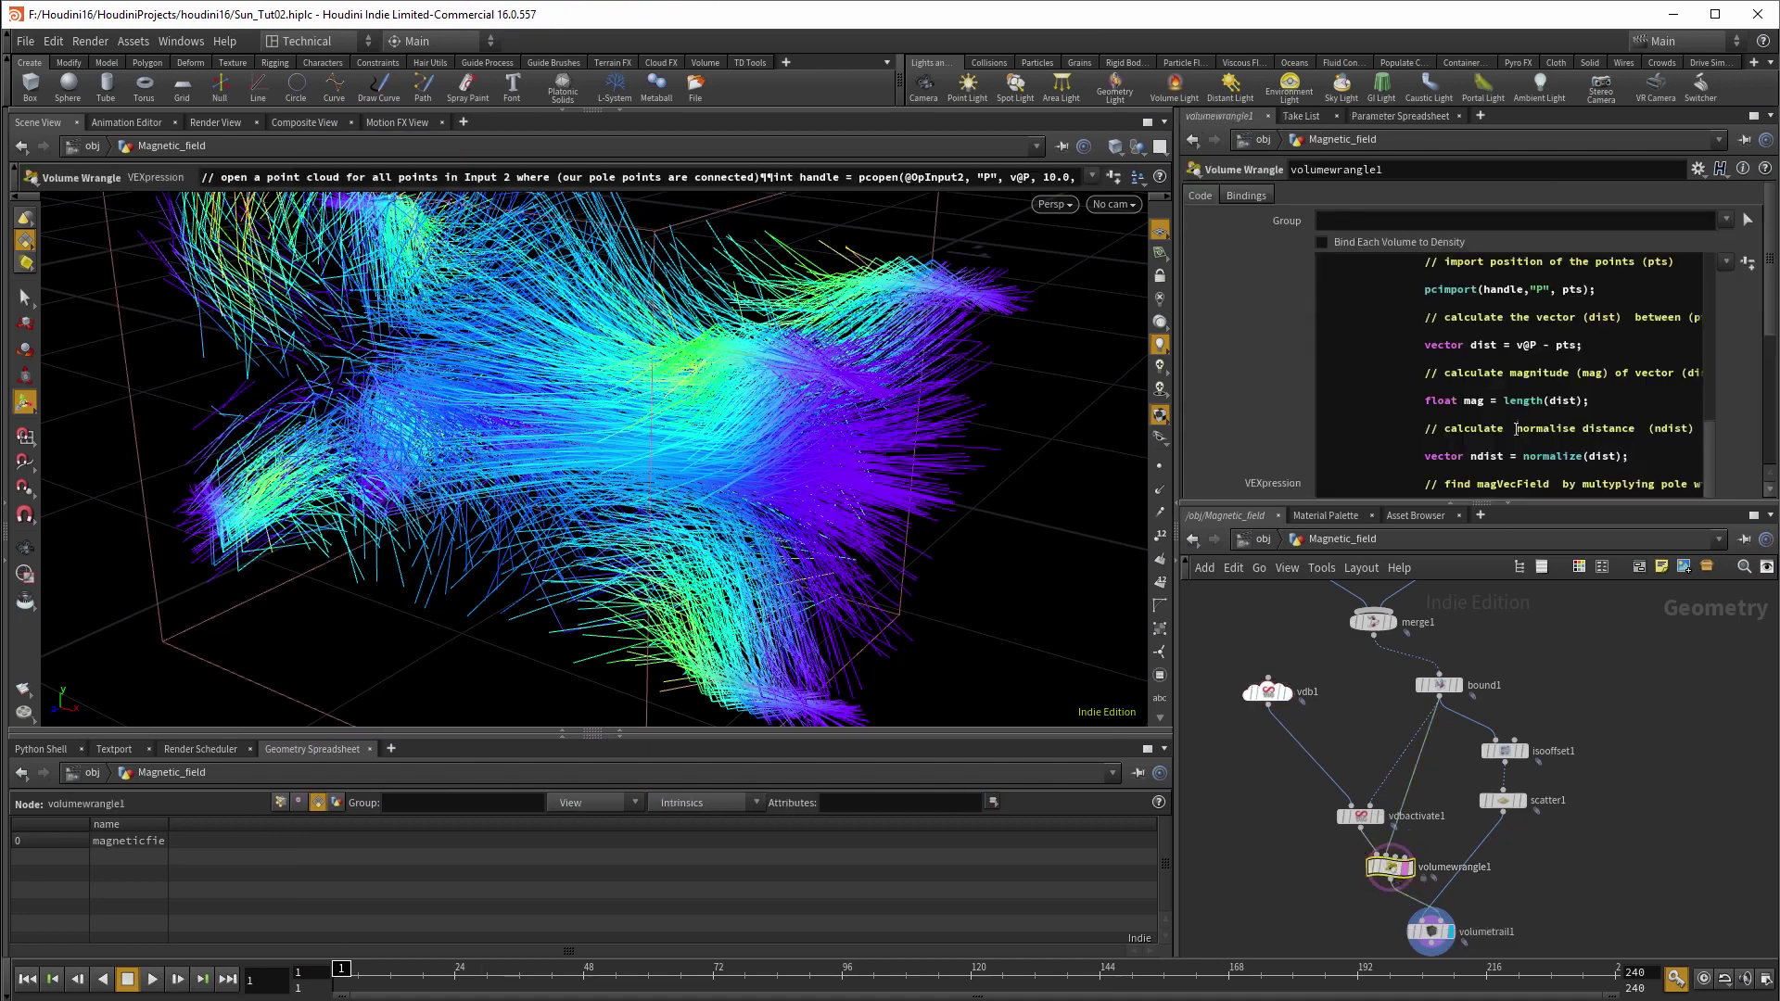
pyautogui.hotkey('ctrl', 'a')
pyautogui.hotkey('ctrl', 'v')
pyautogui.click(1662, 695)
# - Cut the wire from bound1 to volumewrangle1, connect merge1 to the wrangle's second input, and inspect the field trails
pyautogui.moveTo(1388, 872)
pyautogui.press('y')
pyautogui.moveTo(1416, 801); pyautogui.dragTo(1396, 786)
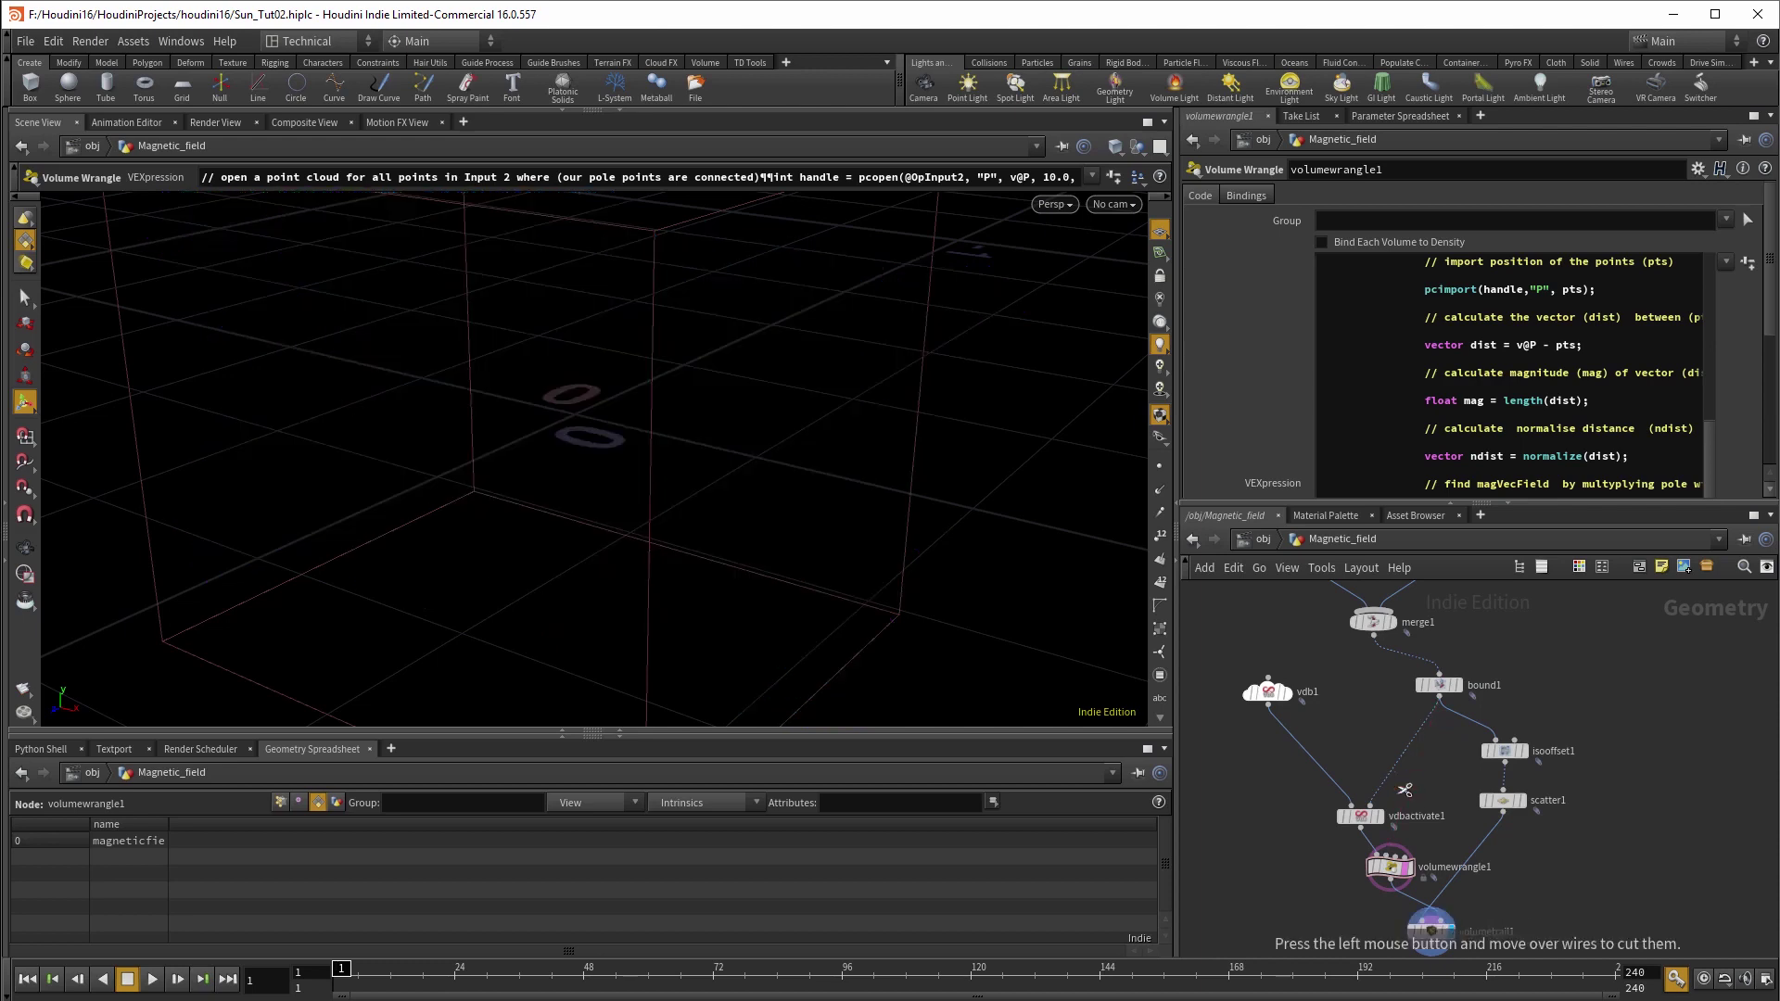
pyautogui.click(1376, 639)
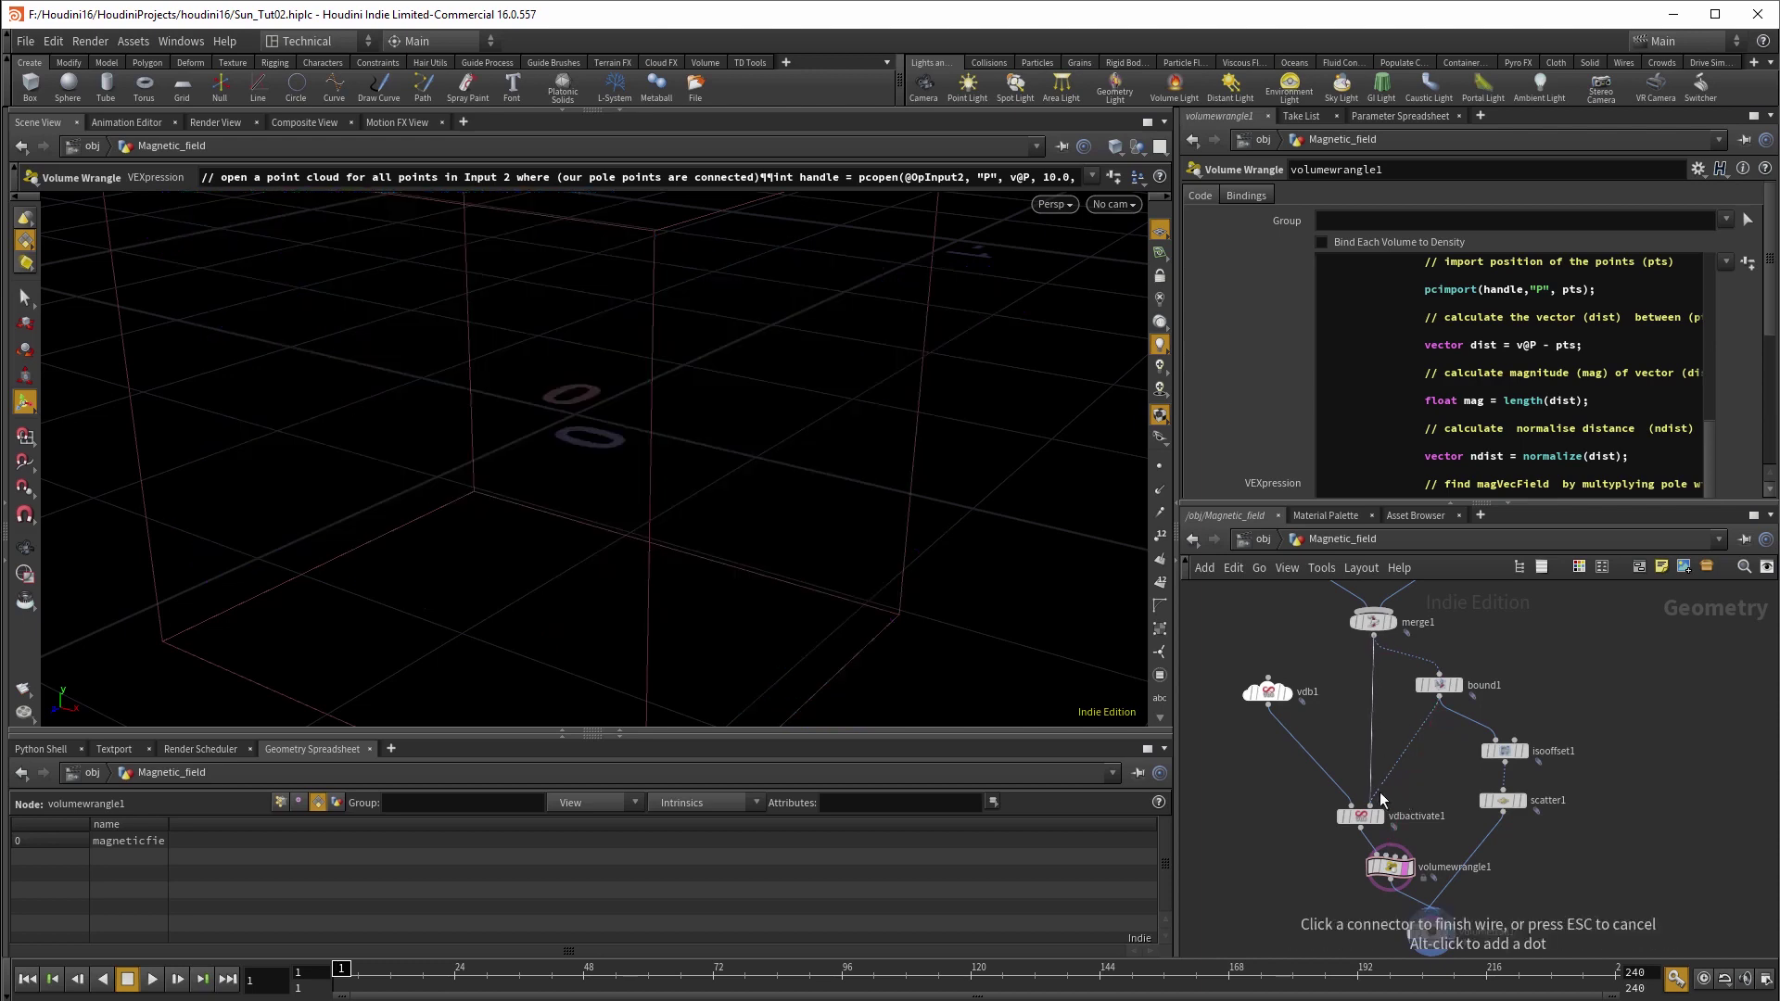
pyautogui.click(1381, 862)
pyautogui.click(1382, 855)
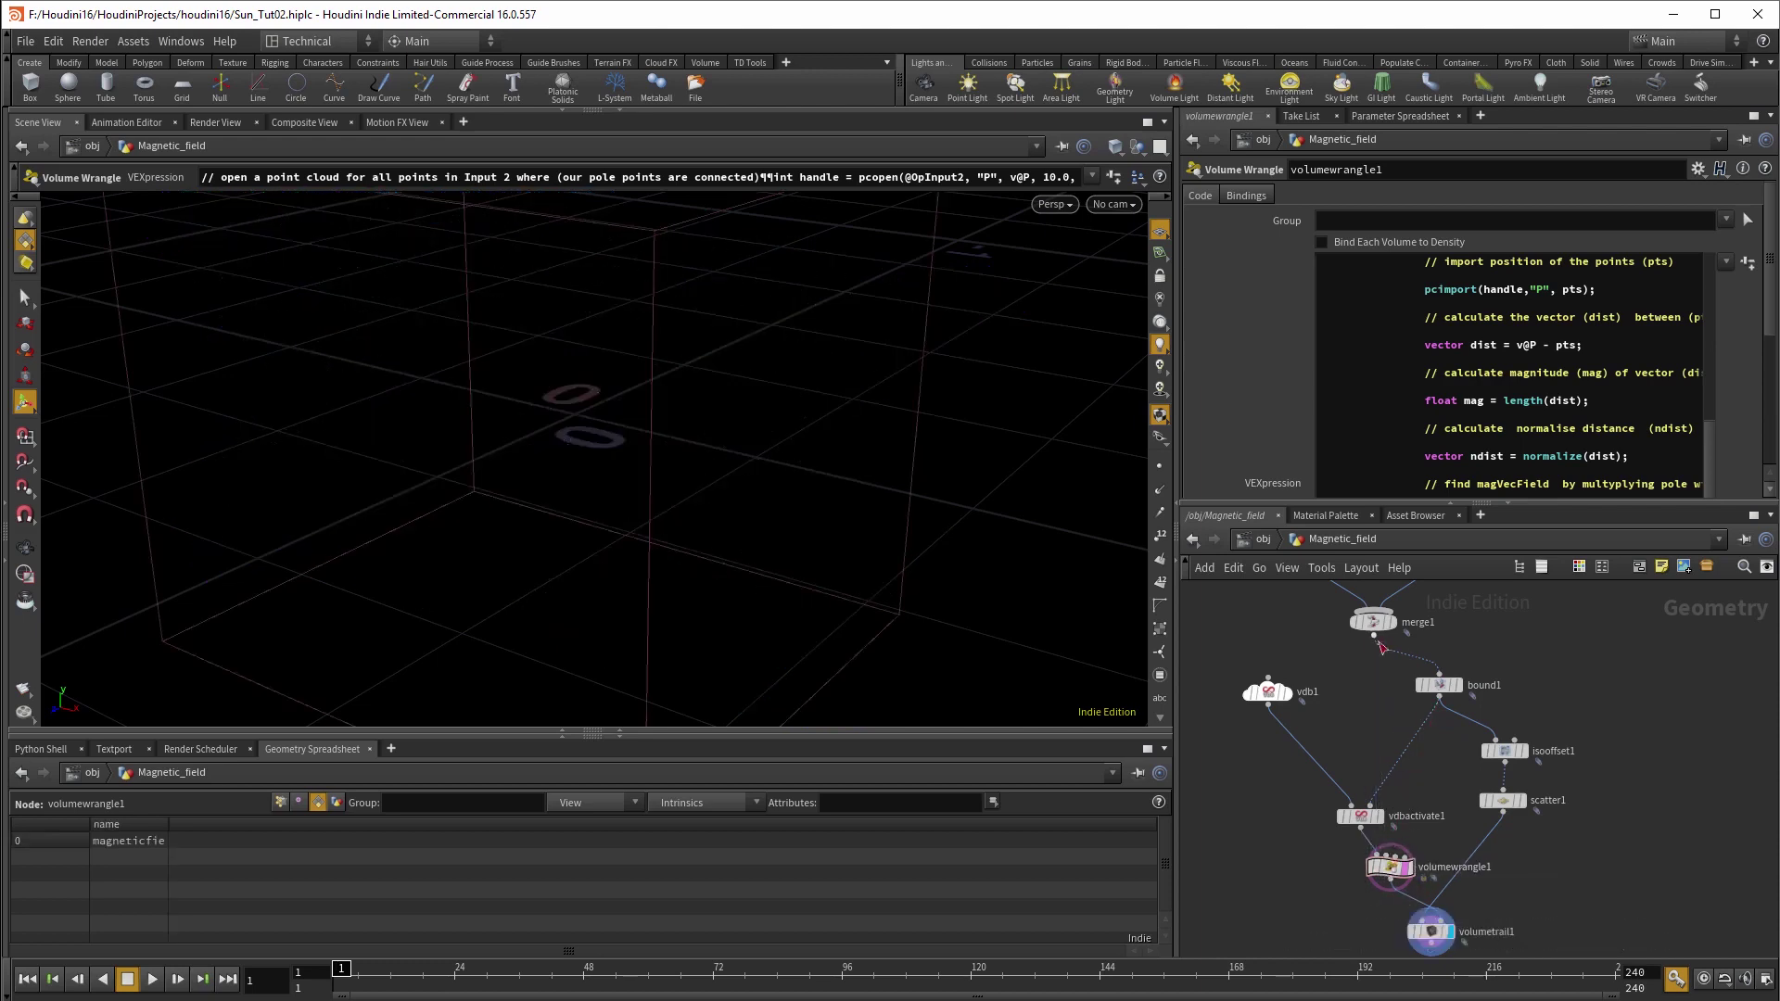
pyautogui.click(1431, 932)
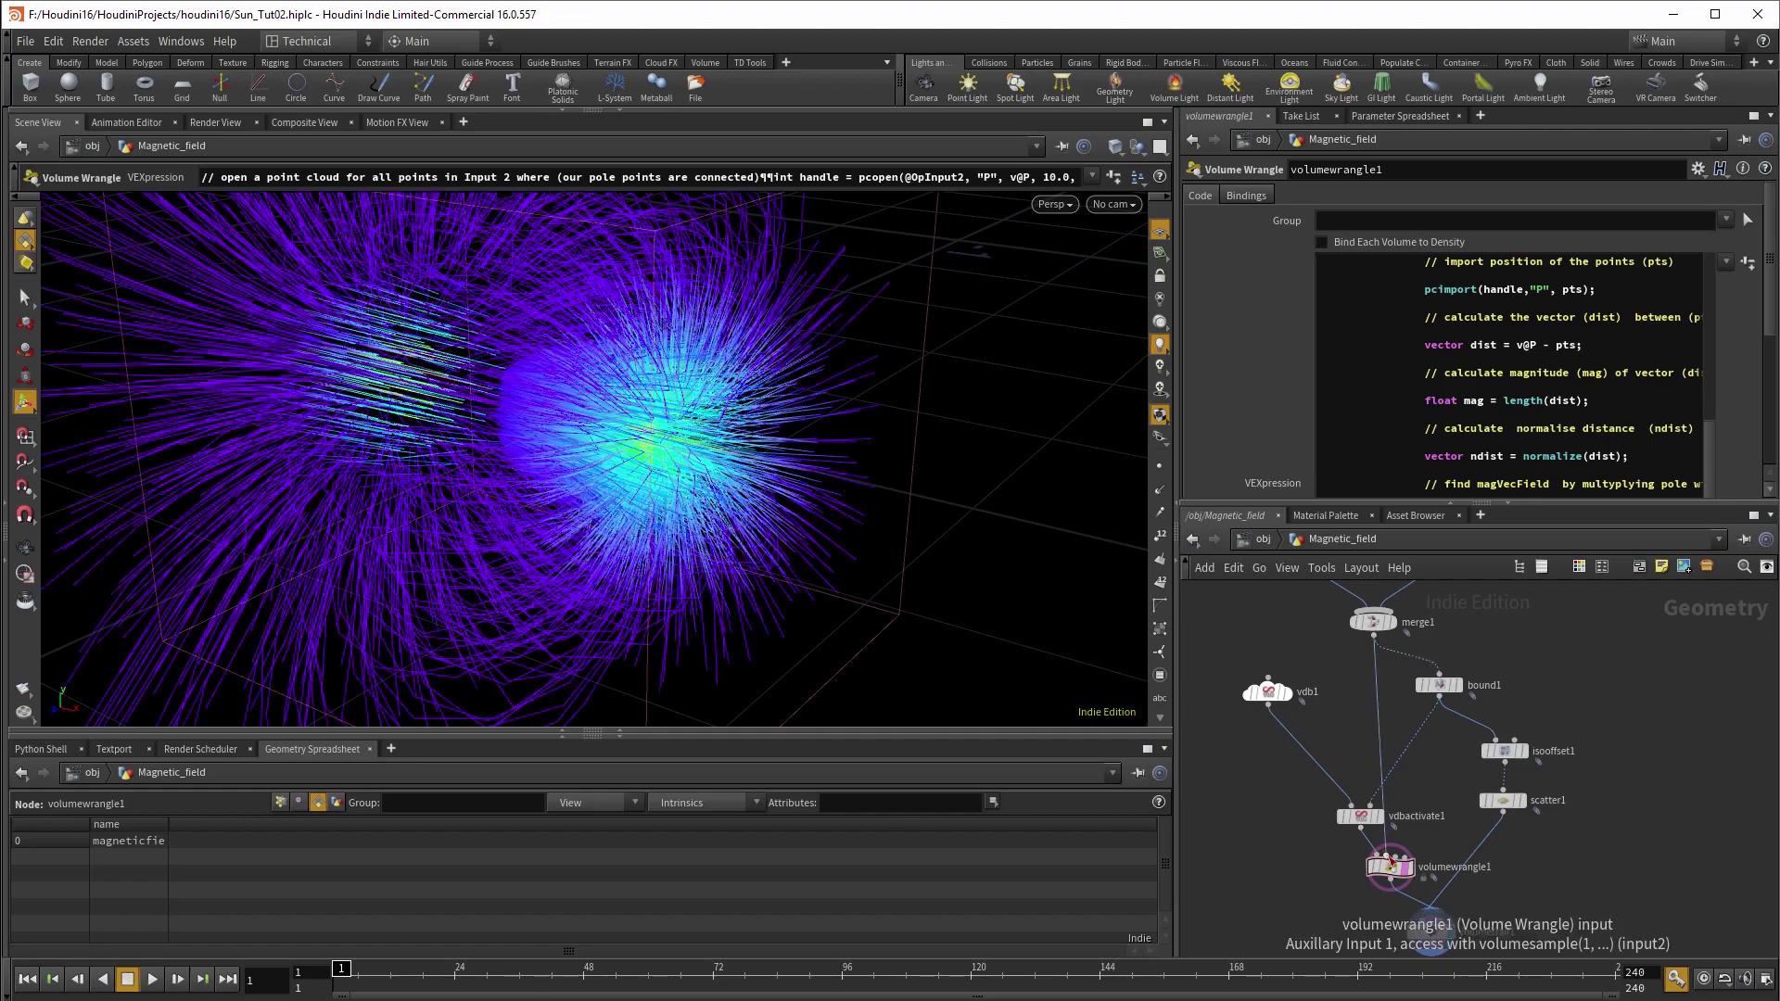
pyautogui.press('Escape')
pyautogui.moveTo(858, 553); pyautogui.dragTo(918, 584)
pyautogui.press('Return')
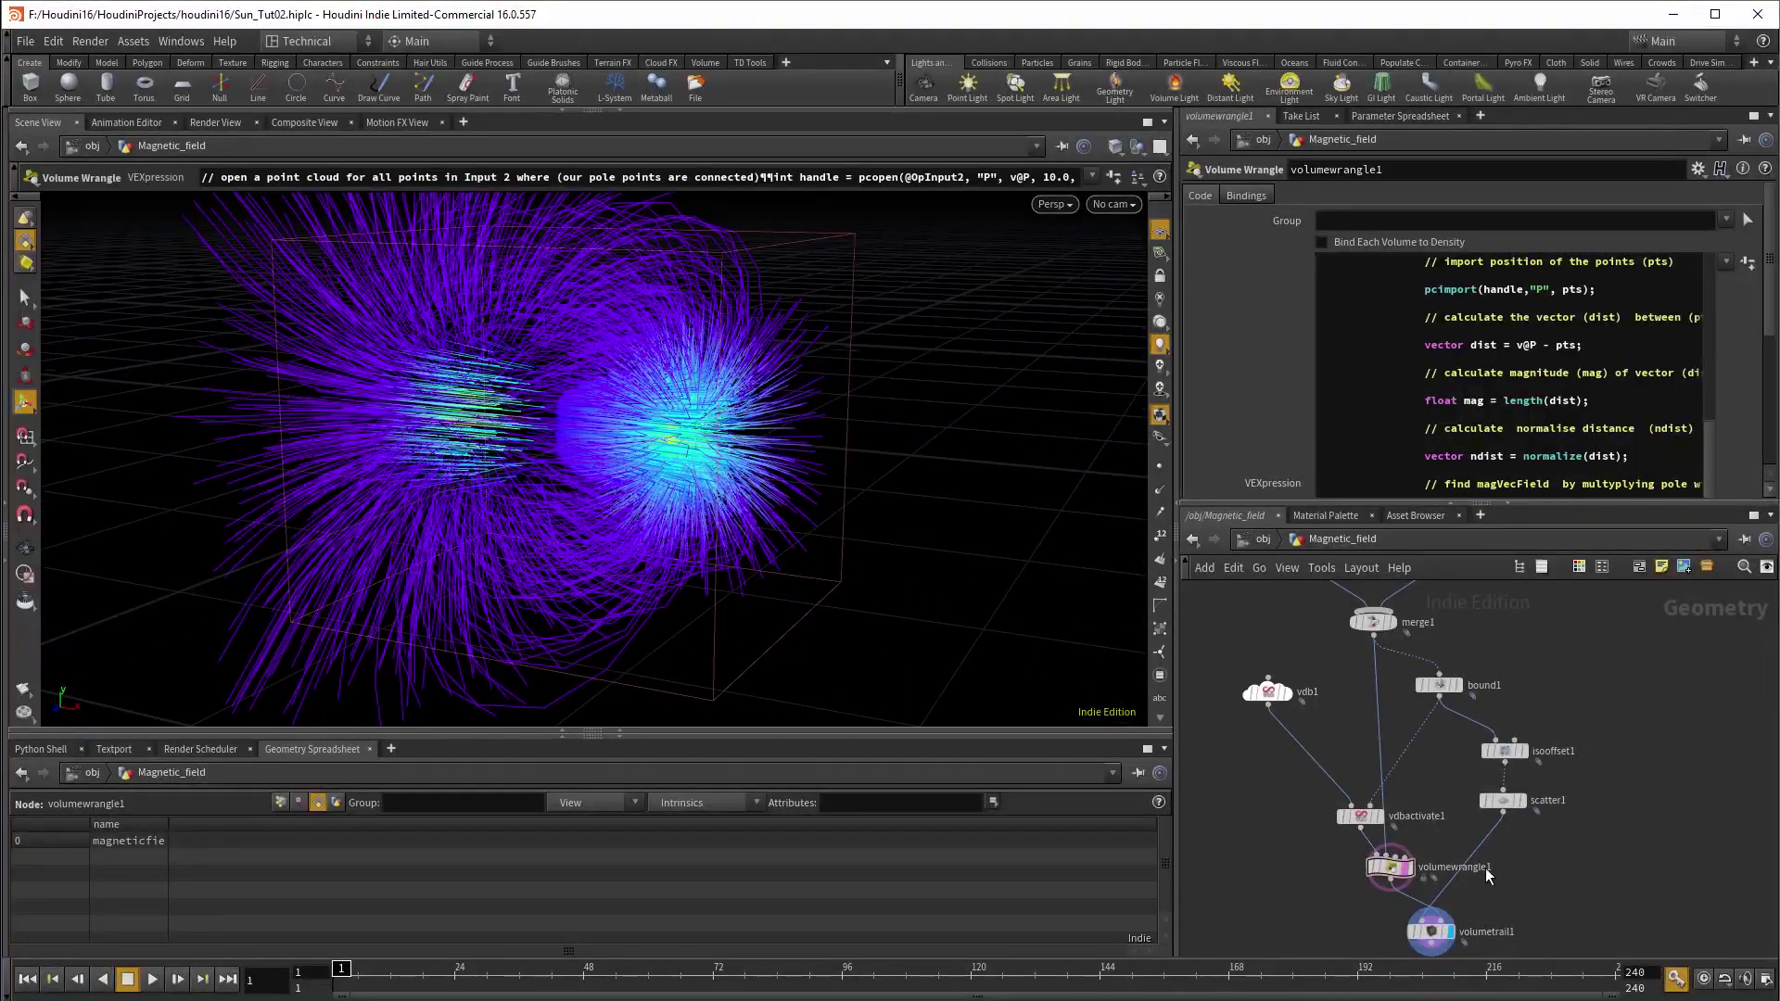
pyautogui.moveTo(667, 581); pyautogui.dragTo(715, 568)
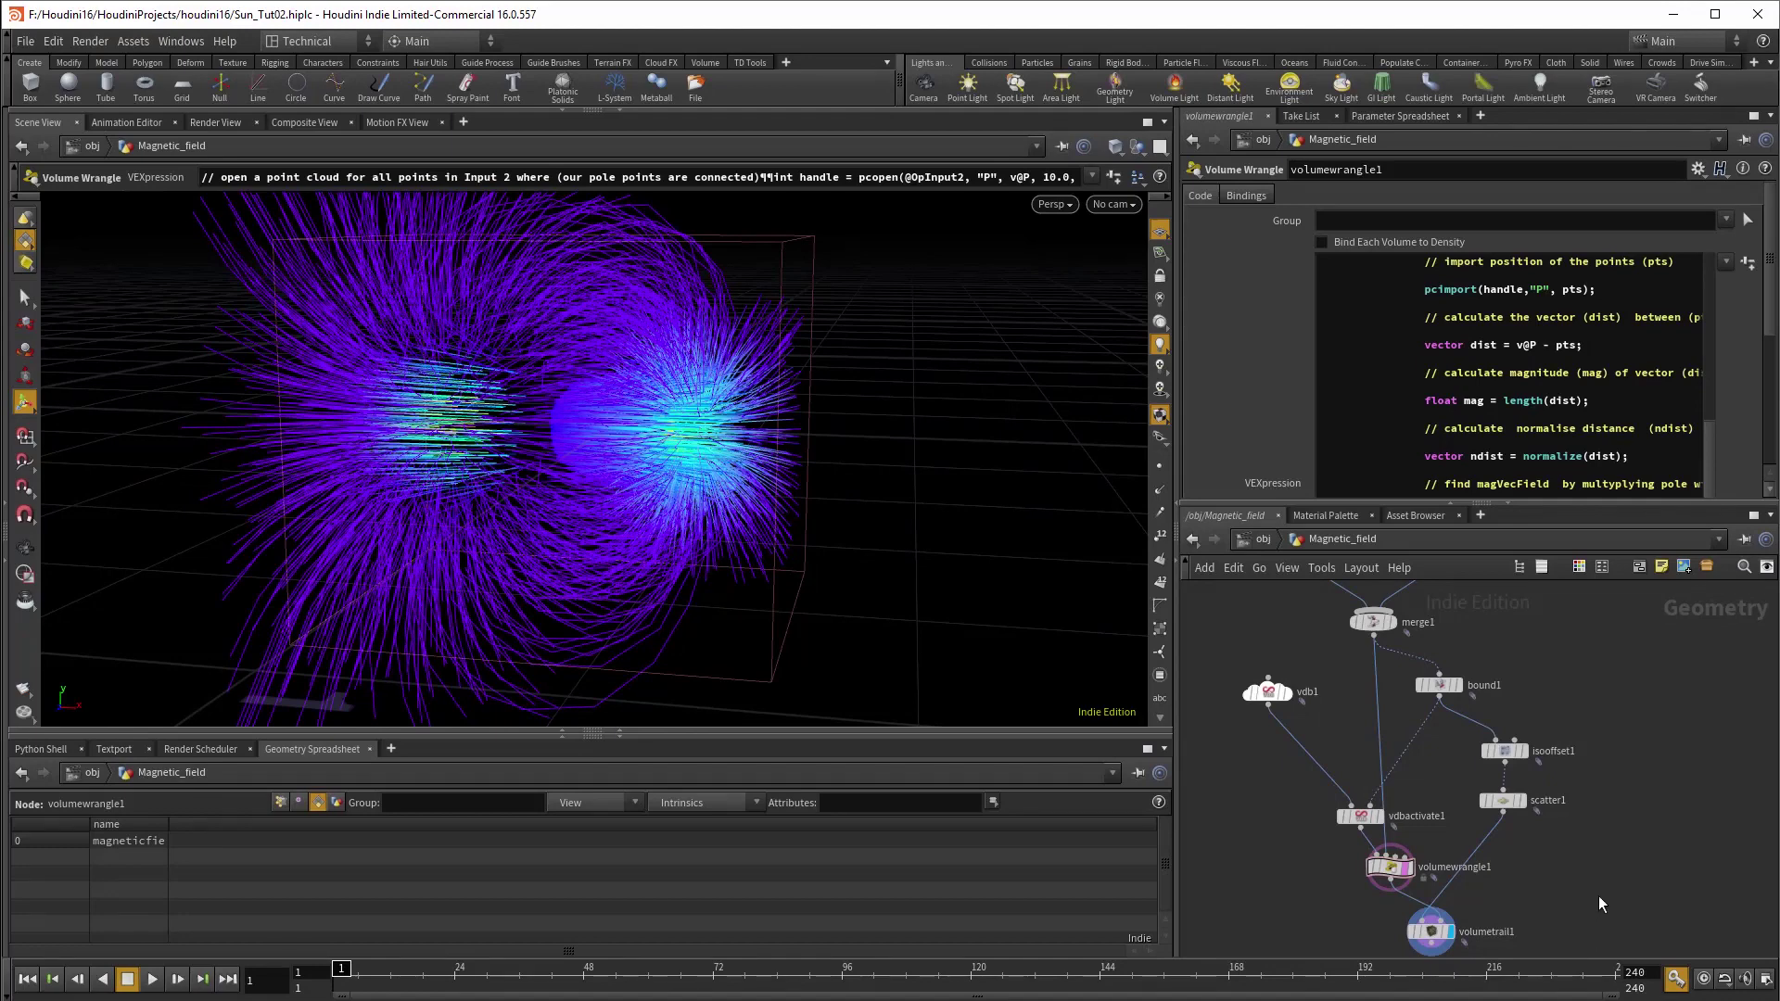
# - Set the vector type of the magneticfield grid in vdb1 to Displacement/Velocity/Acceleration
pyautogui.click(1270, 698)
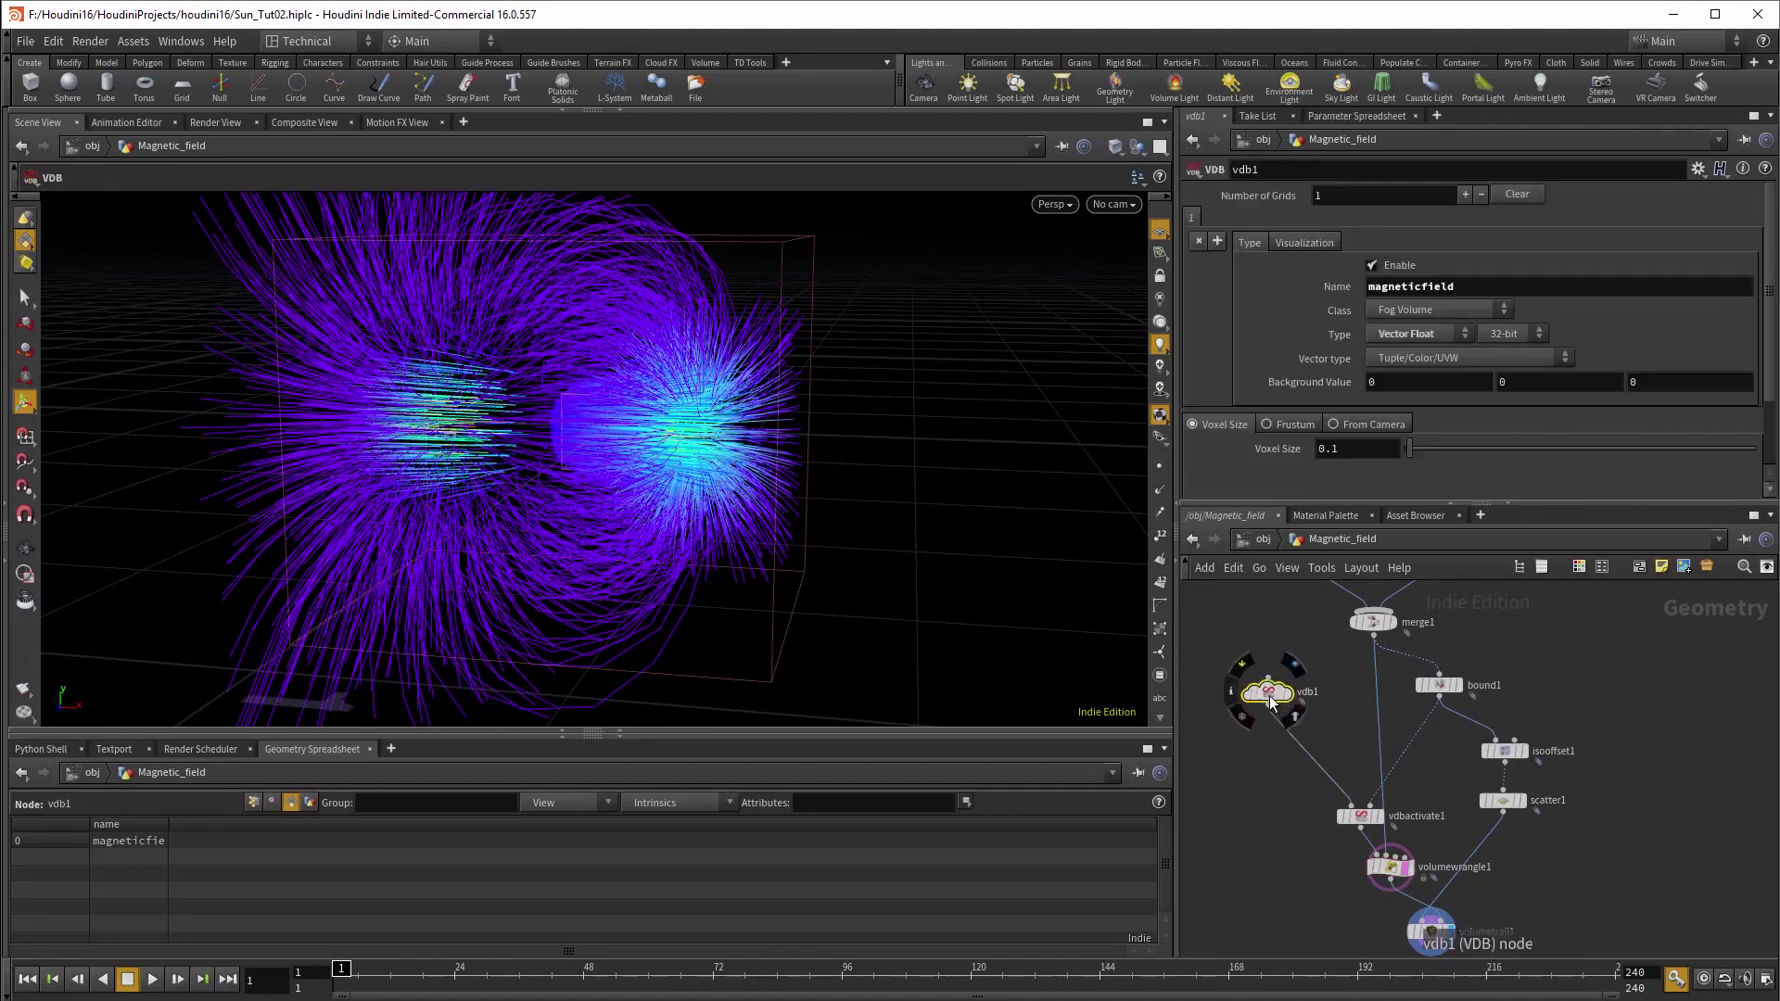
pyautogui.click(1417, 360)
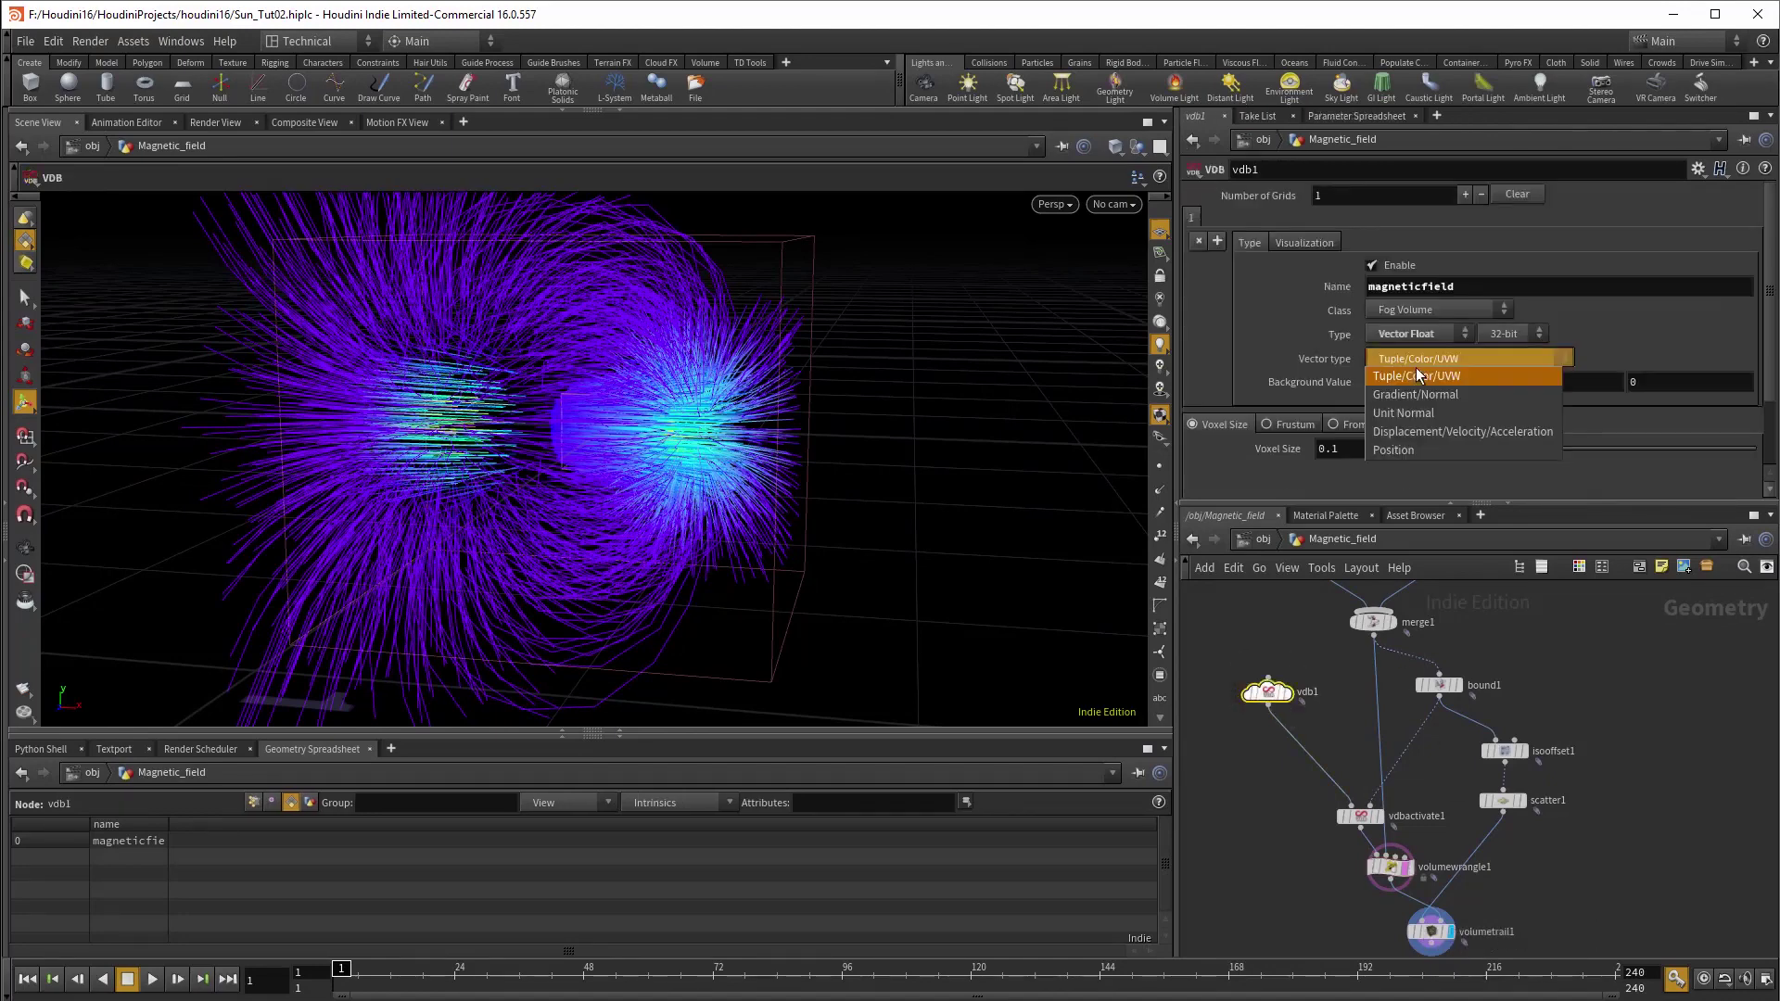
pyautogui.click(1458, 433)
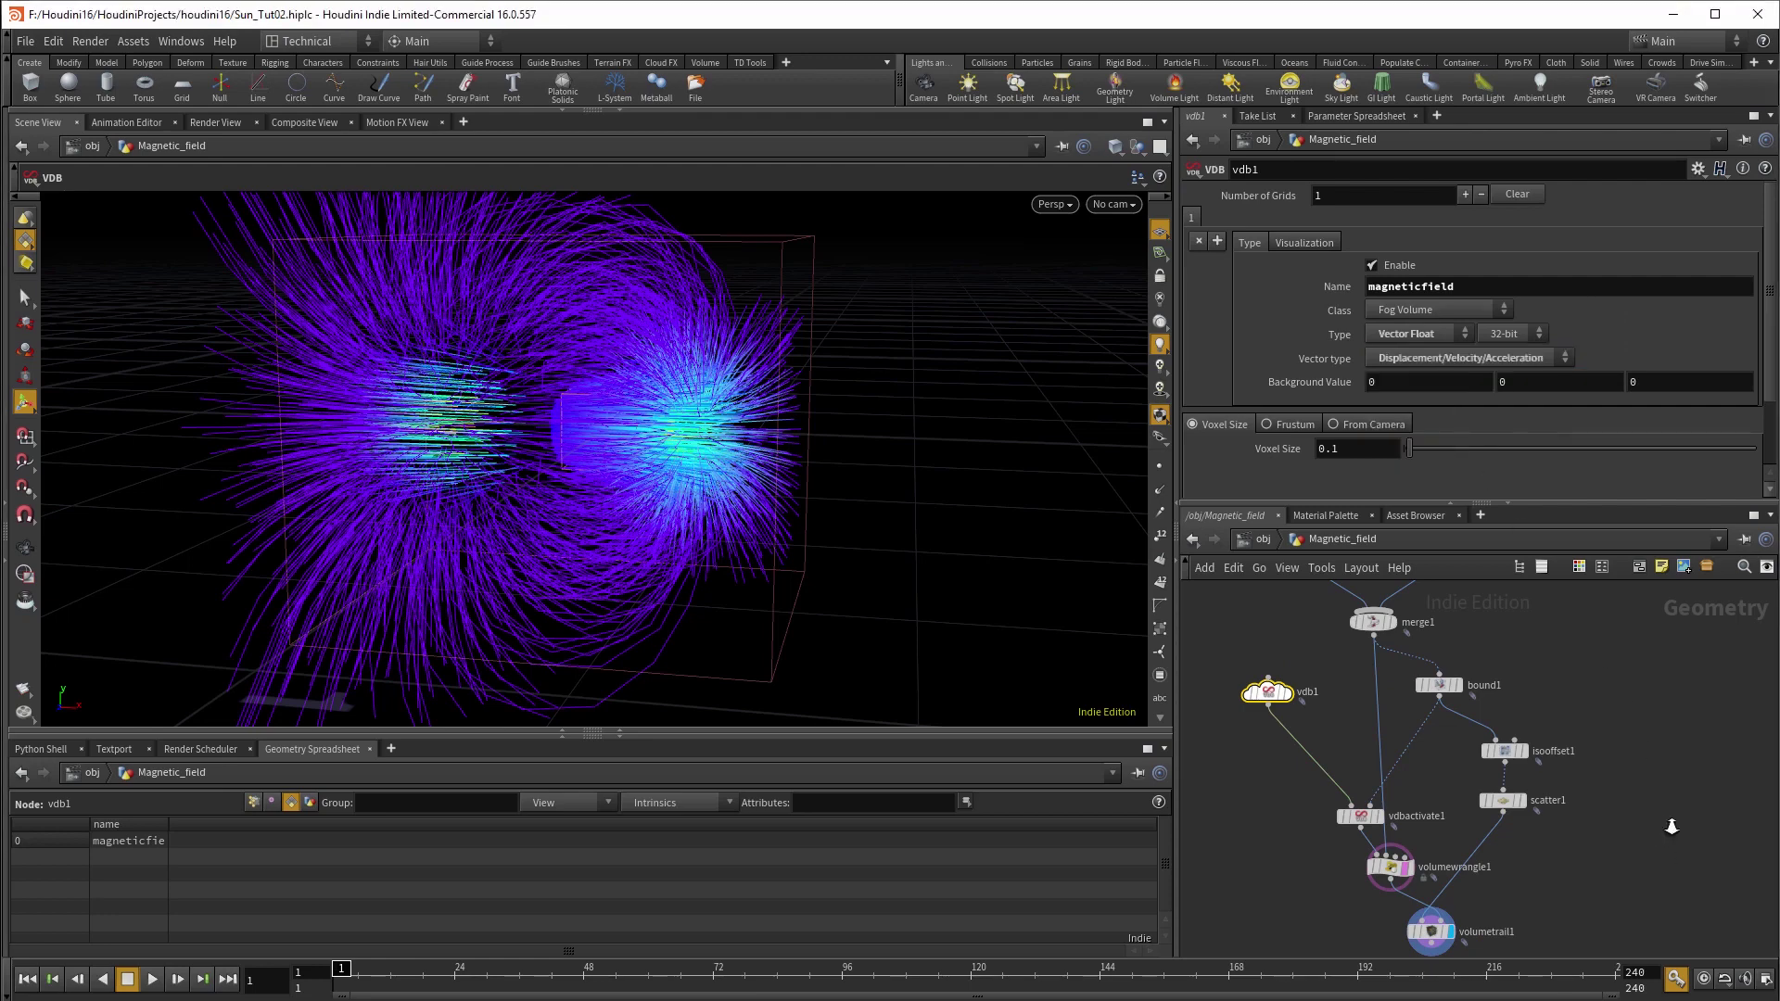
# - Set the activation Value of vdbactivate1 to 0
pyautogui.scroll(2, 1659, 838)
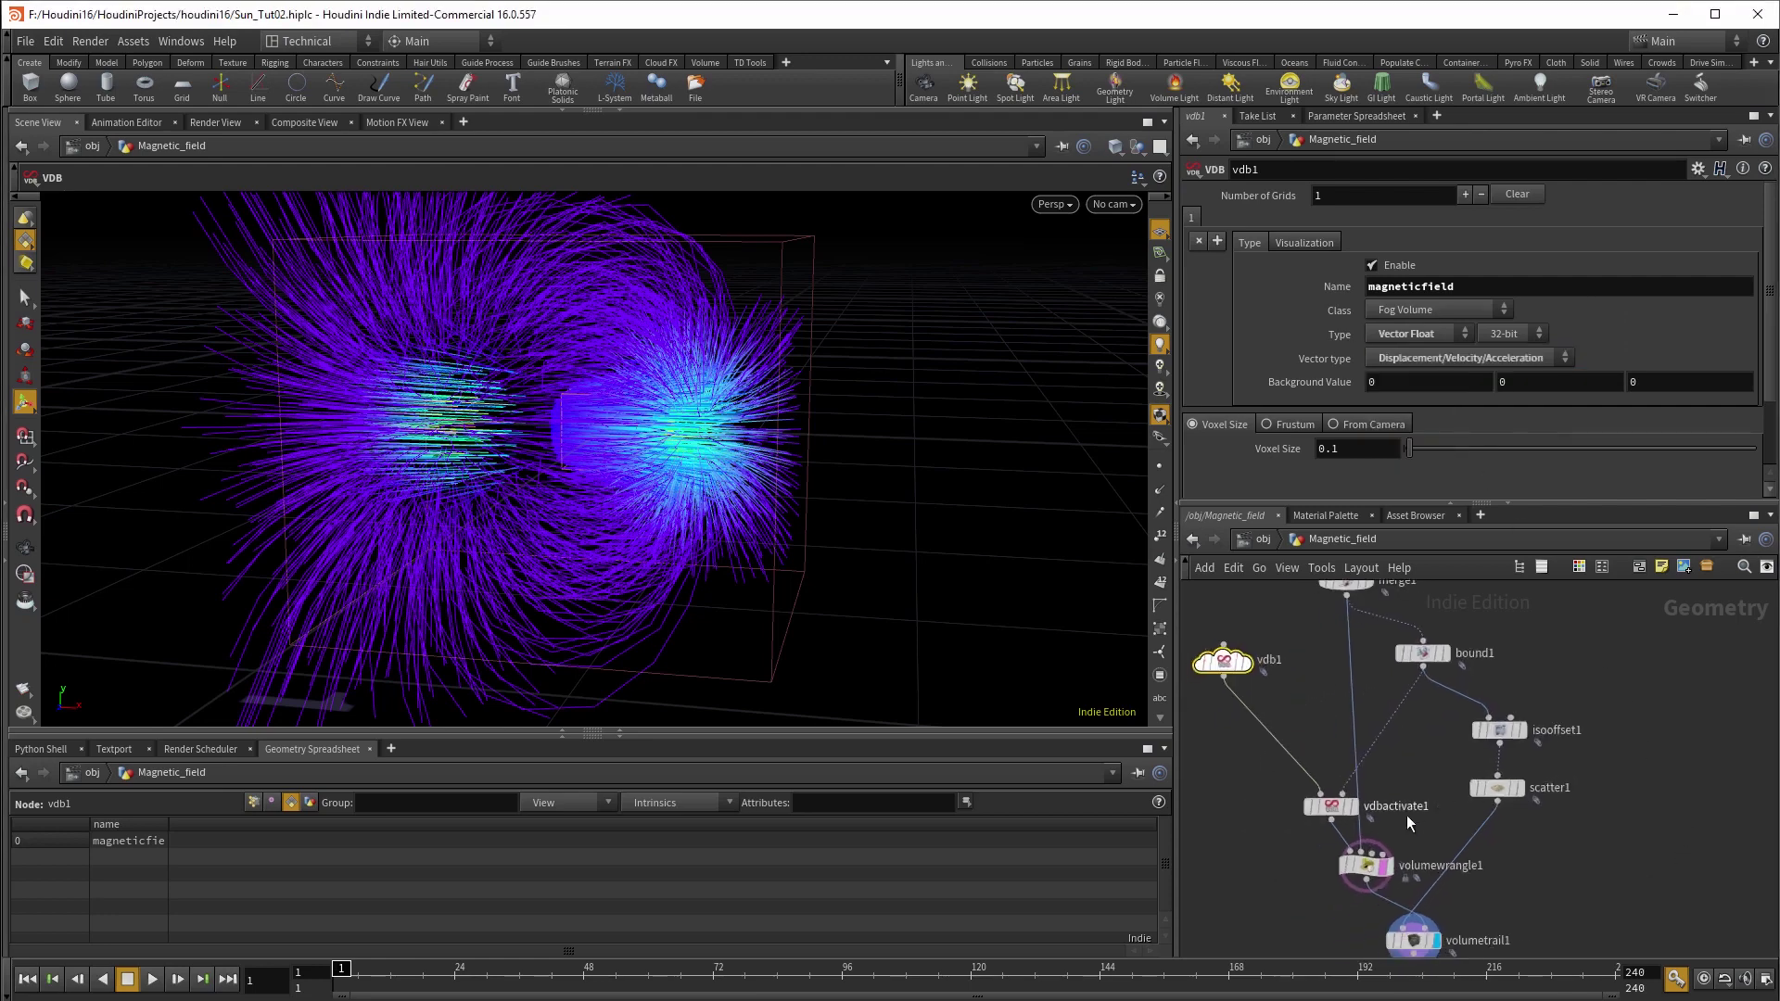
pyautogui.click(1332, 807)
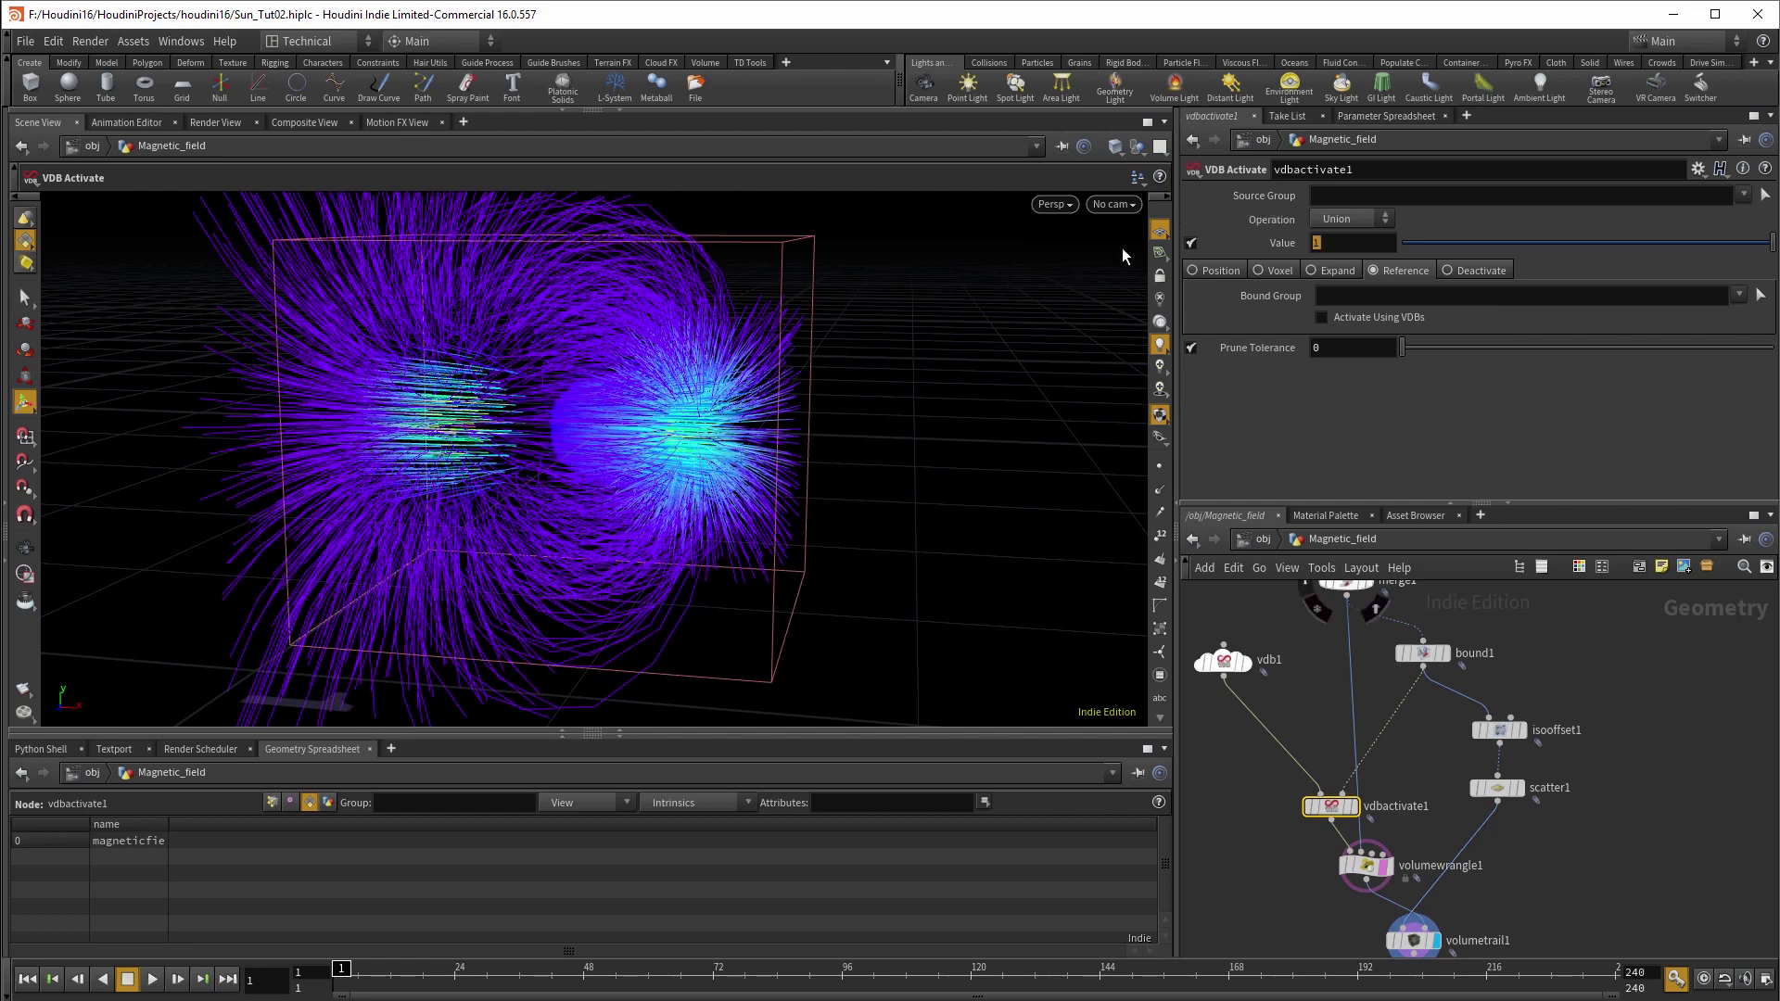
pyautogui.write('0')
pyautogui.press('Return')
pyautogui.moveTo(1522, 667); pyautogui.dragTo(1601, 924, button='middle')
pyautogui.moveTo(1617, 682); pyautogui.dragTo(1554, 725, button='middle')
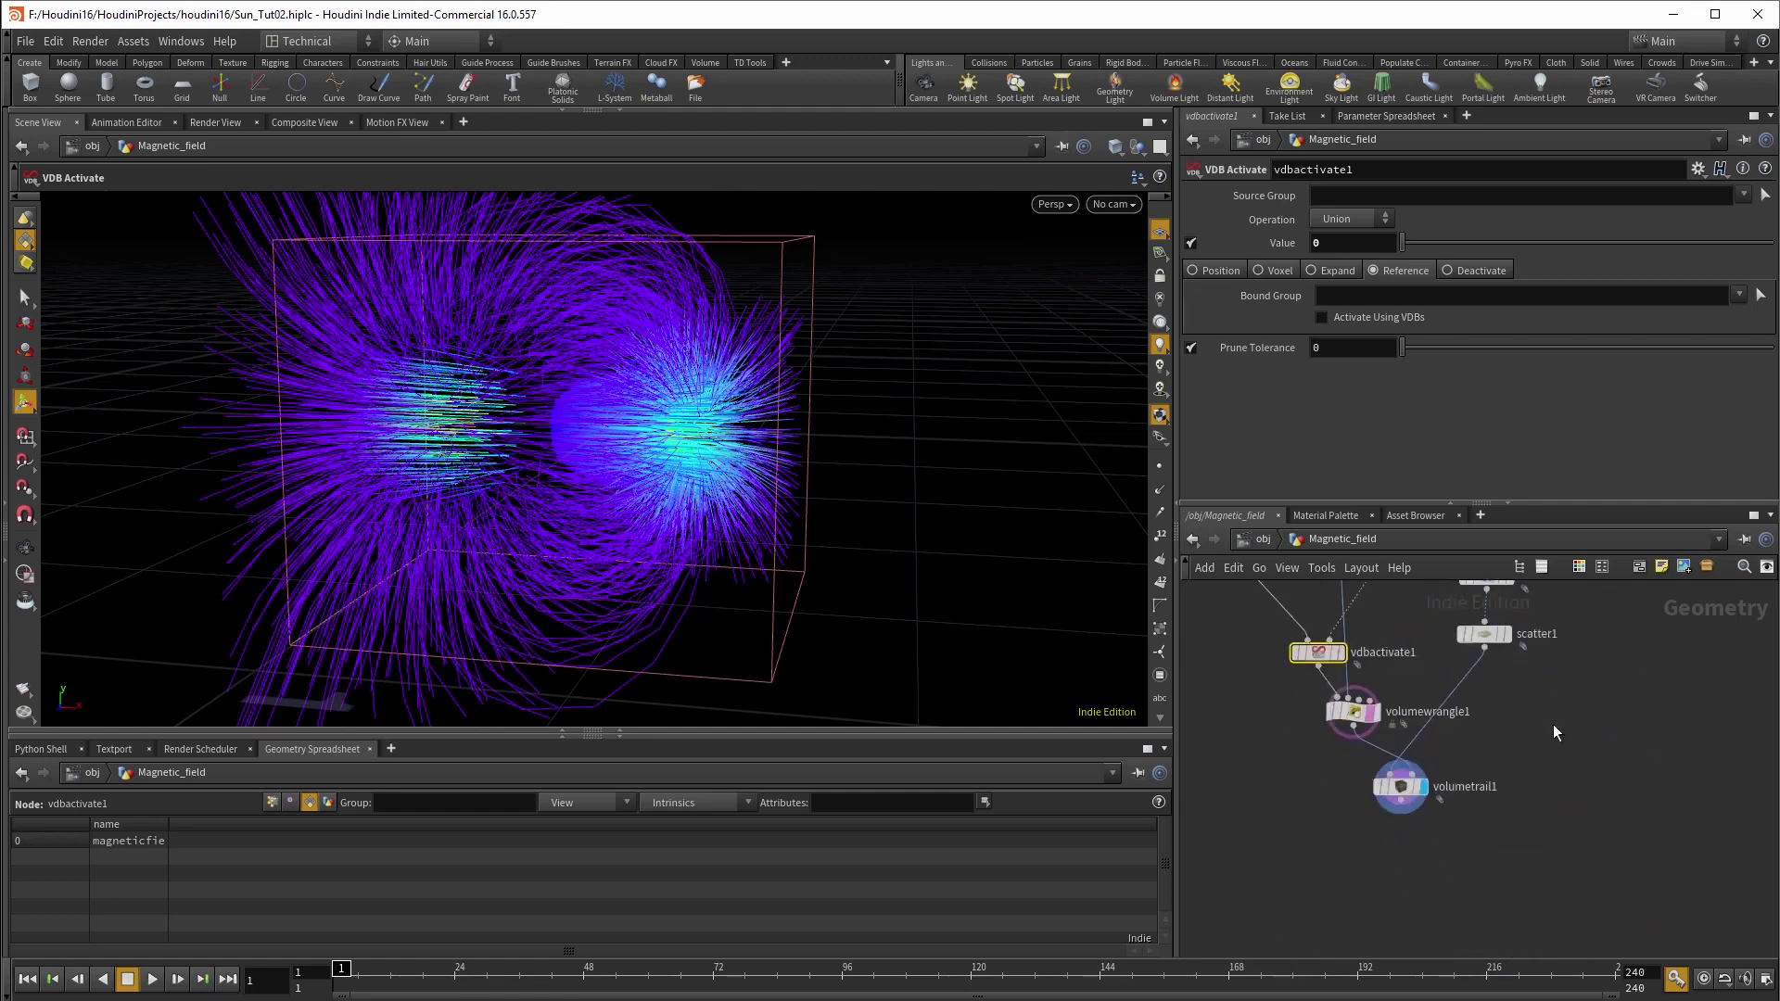
# - Change the velocity colour ramp of volumetrail1 to Black Body and inspect the recoloured trails
pyautogui.click(1402, 787)
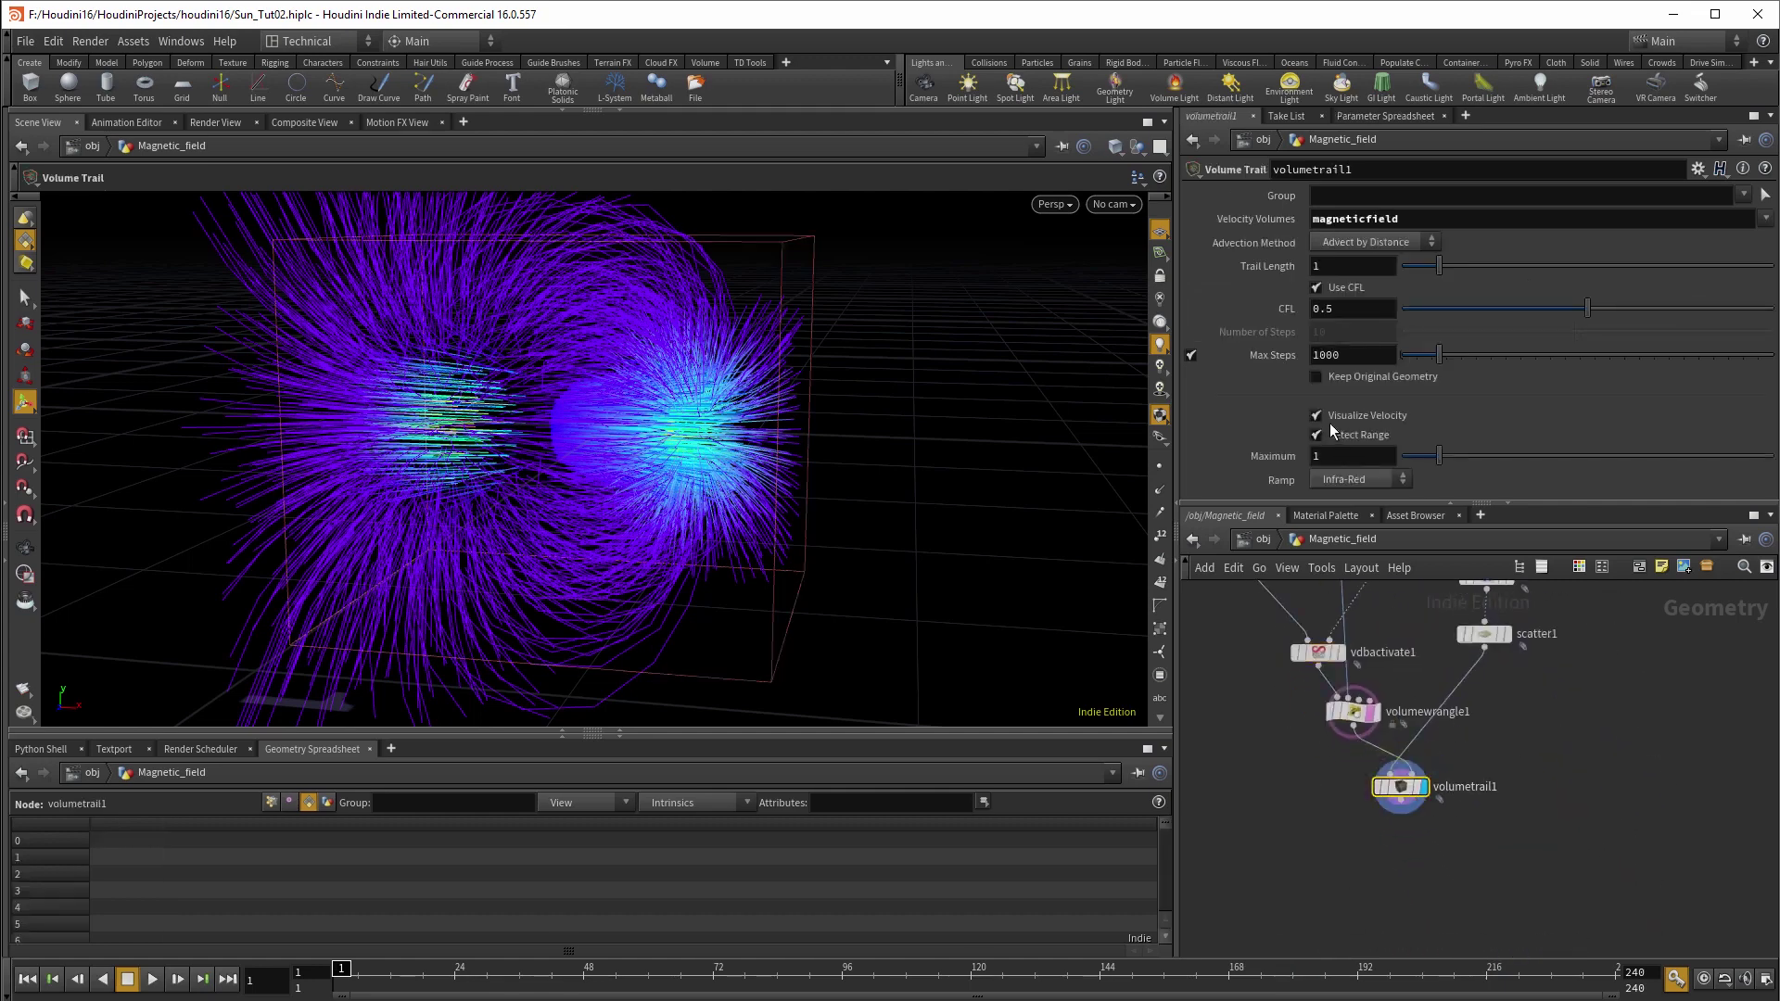
pyautogui.click(1338, 483)
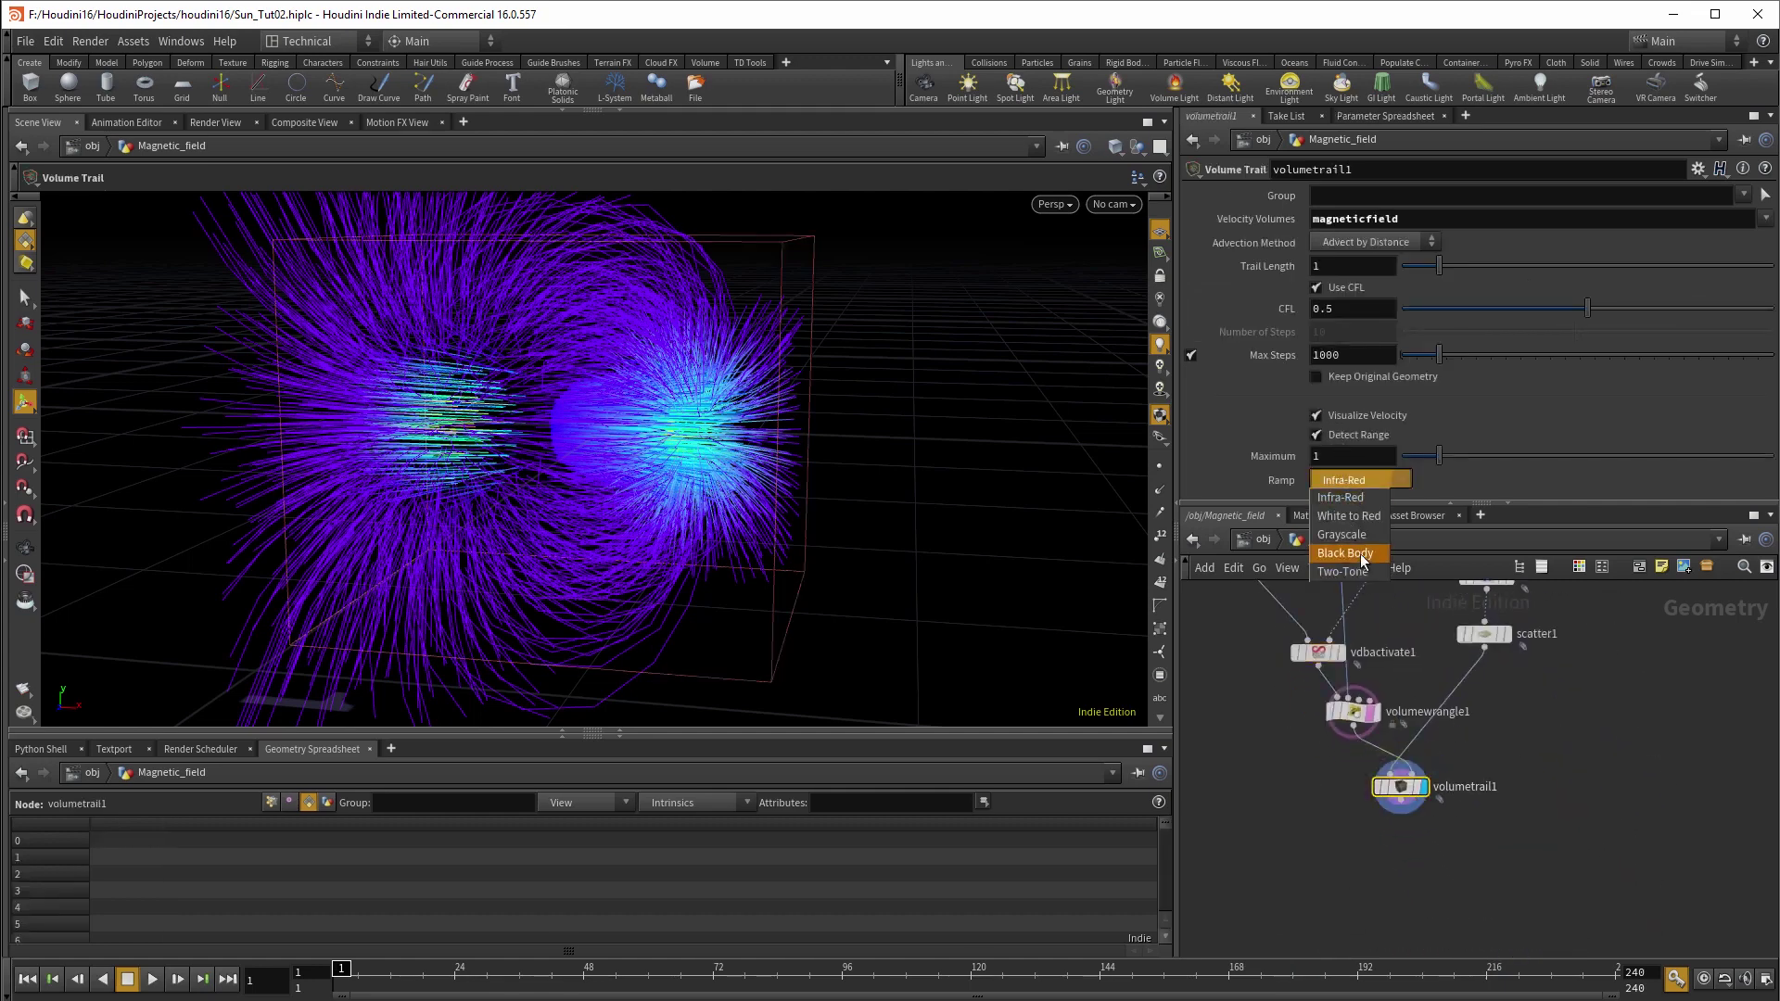
pyautogui.click(1353, 505)
pyautogui.moveTo(906, 560); pyautogui.dragTo(782, 536)
pyautogui.moveTo(782, 537); pyautogui.dragTo(984, 577, button='right')
pyautogui.moveTo(890, 473); pyautogui.dragTo(842, 492, button='middle')
pyautogui.moveTo(842, 492); pyautogui.dragTo(686, 593, button='right')
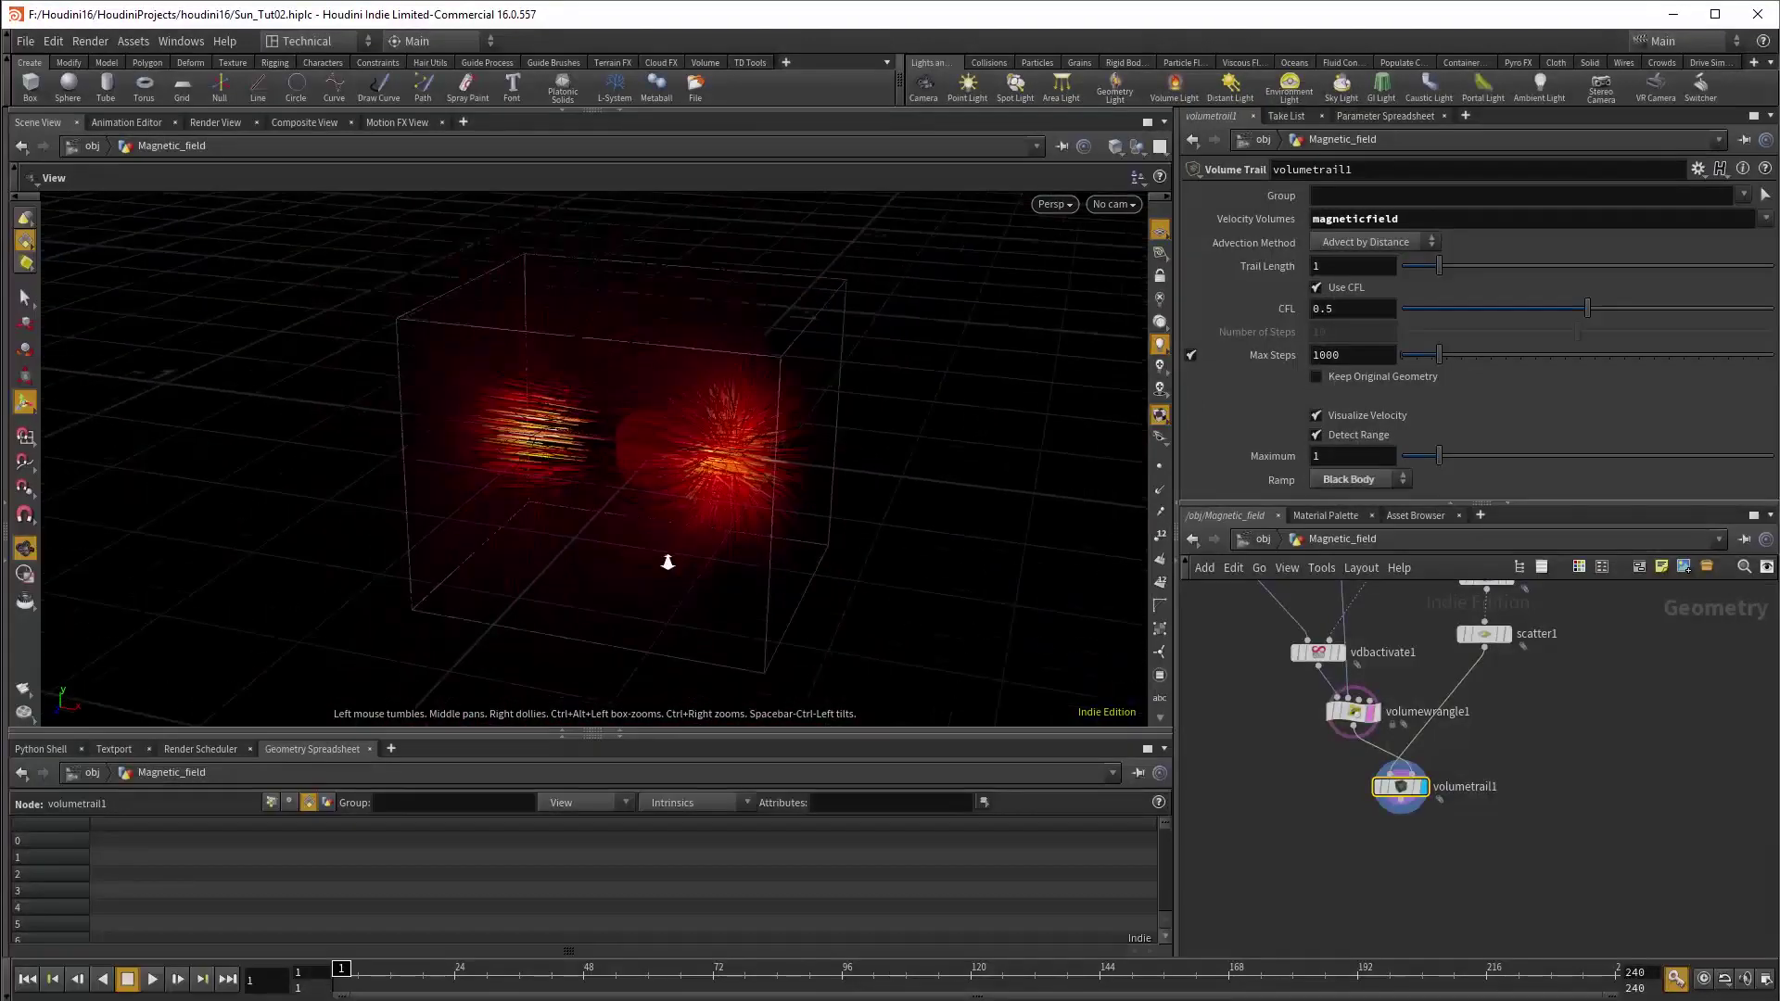
# - Move the two poles apart along X, placing transform1 at about -1.07 and transform2 at about 0.64
pyautogui.moveTo(1567, 722); pyautogui.dragTo(1630, 937, button='middle')
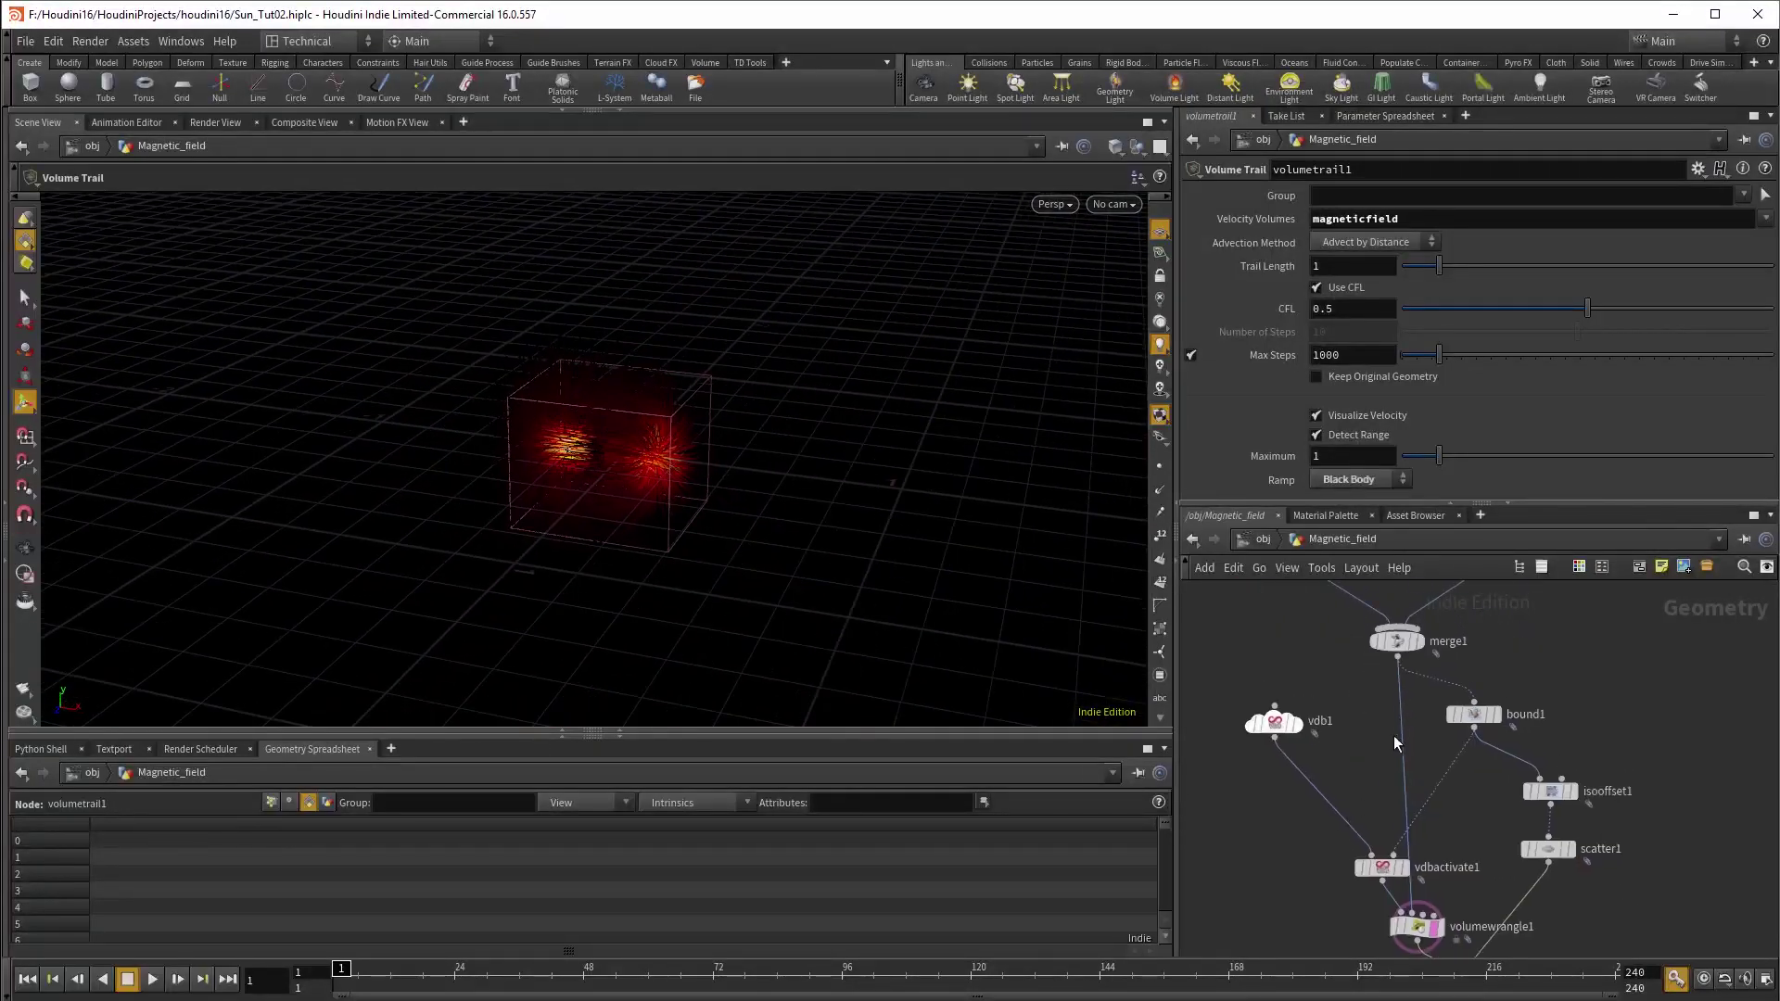
pyautogui.moveTo(1541, 728); pyautogui.dragTo(1558, 875, button='middle')
pyautogui.moveTo(1322, 595); pyautogui.dragTo(1322, 725, button='middle')
pyautogui.click(1314, 812)
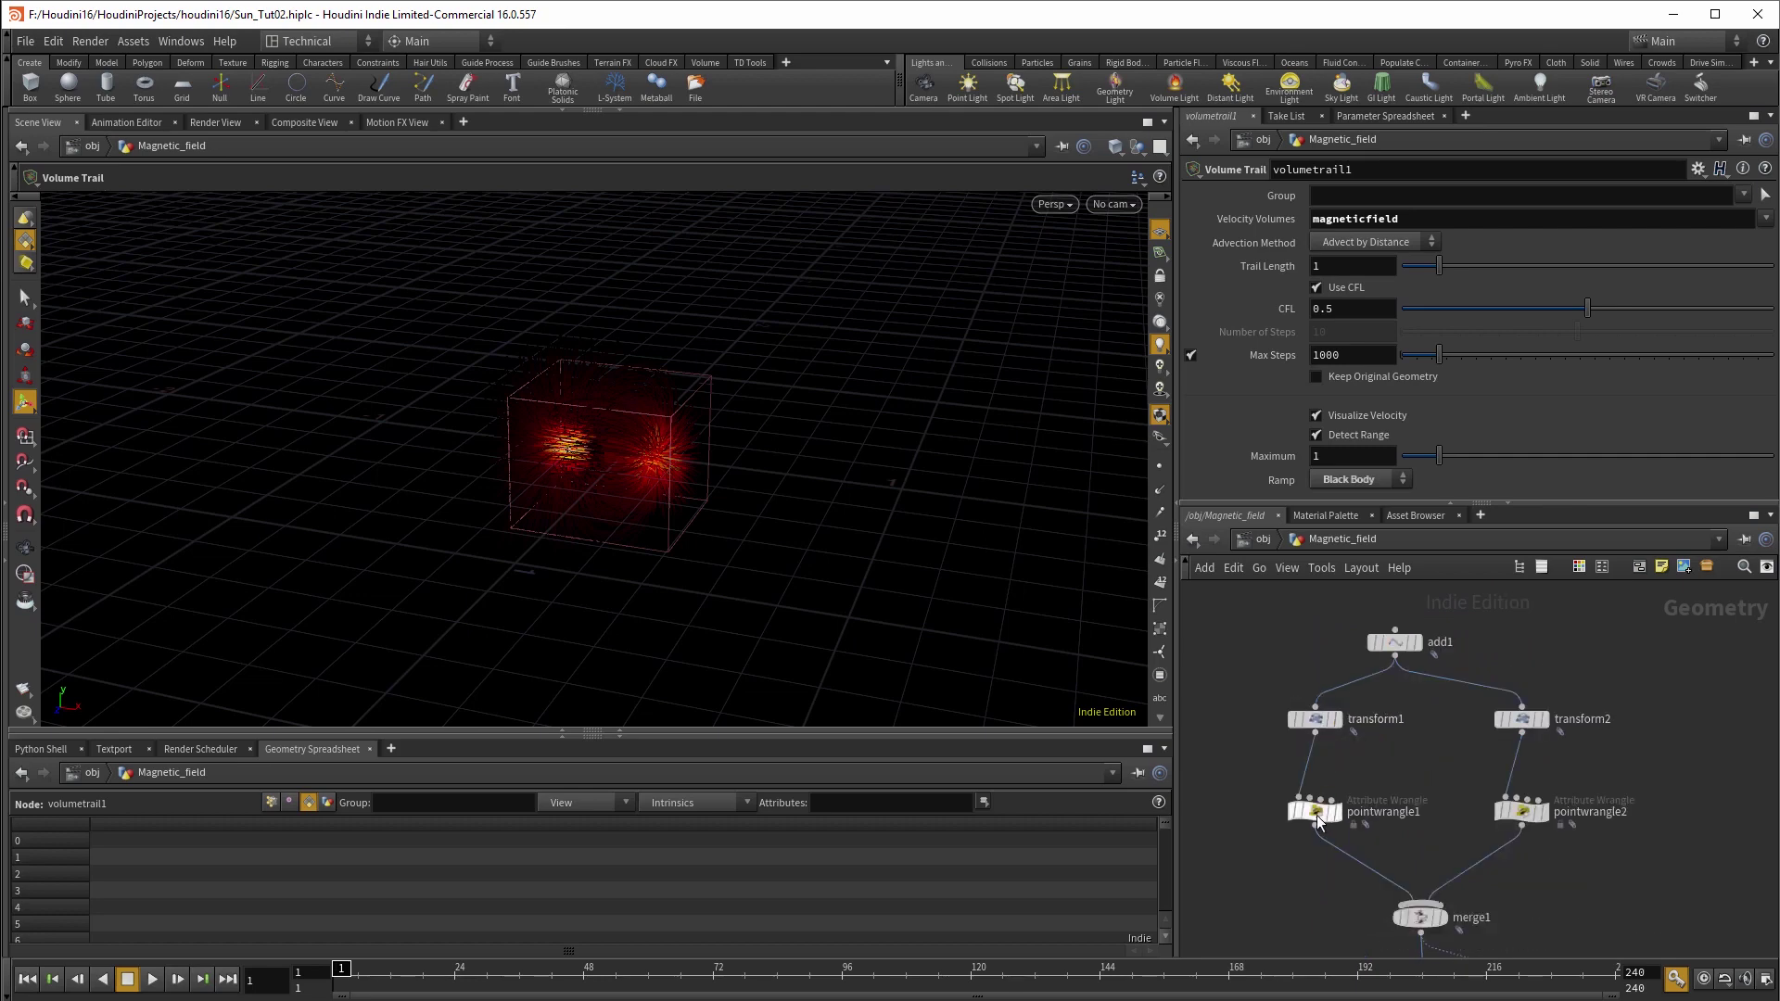
pyautogui.click(1312, 718)
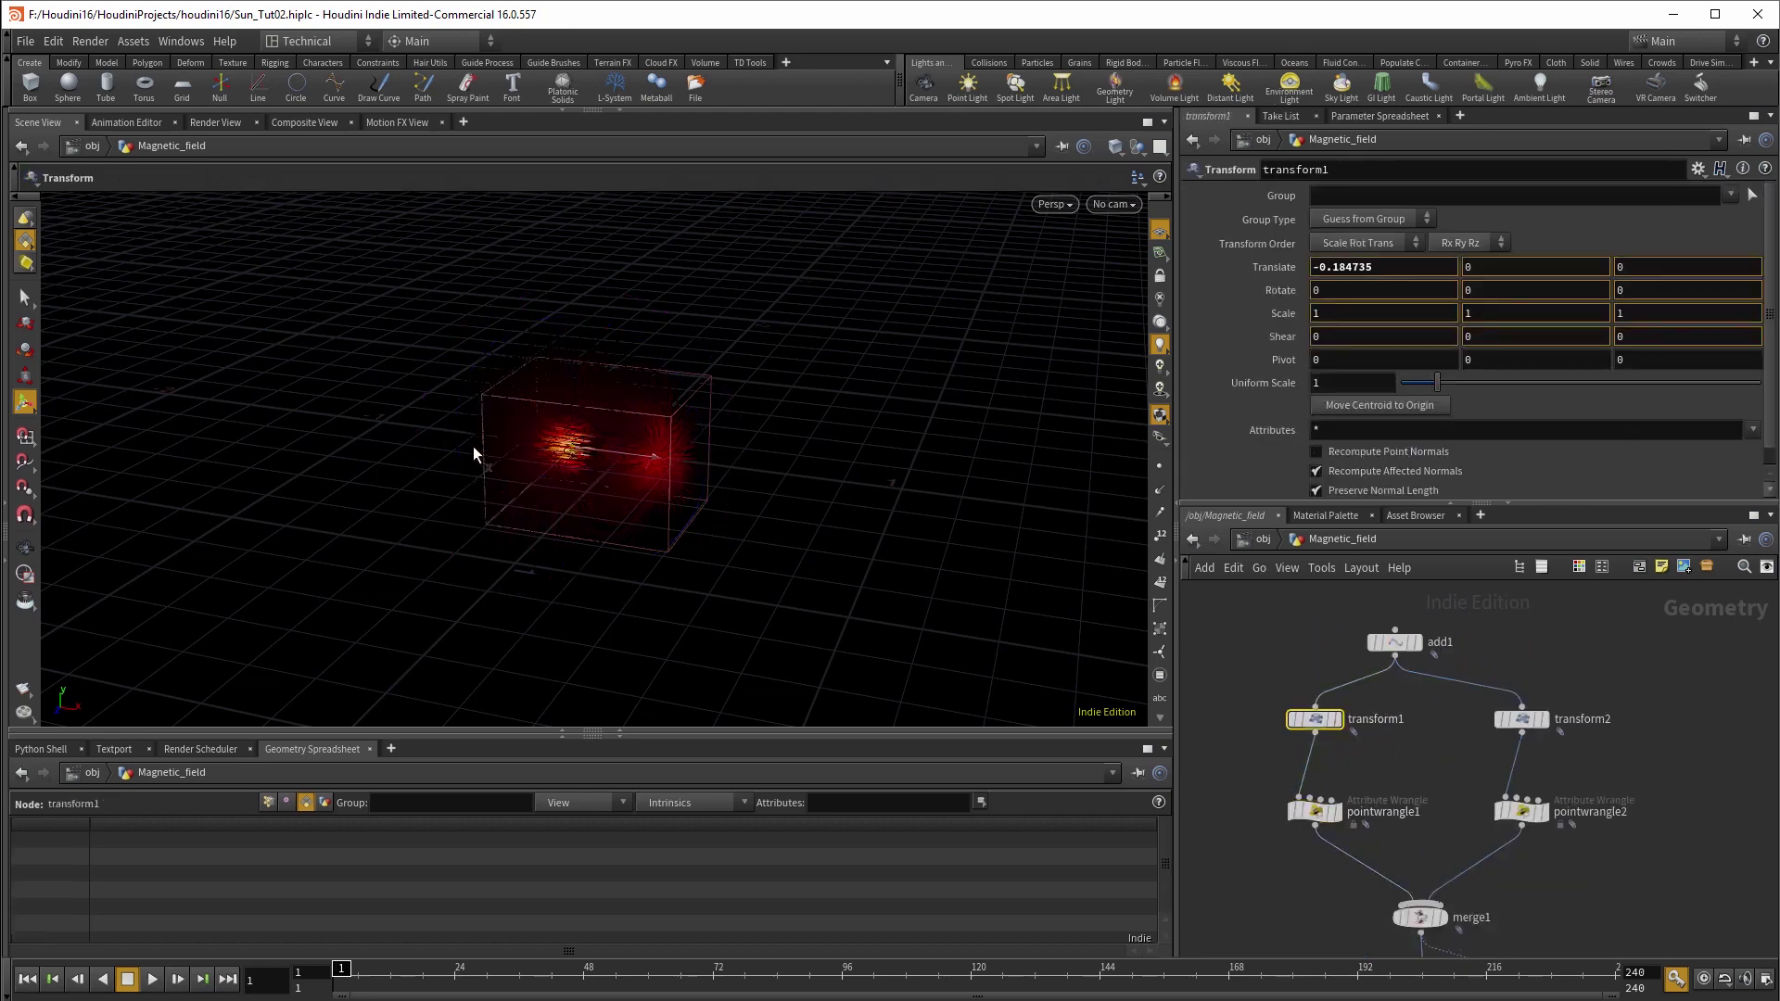
pyautogui.moveTo(473, 447); pyautogui.dragTo(408, 439)
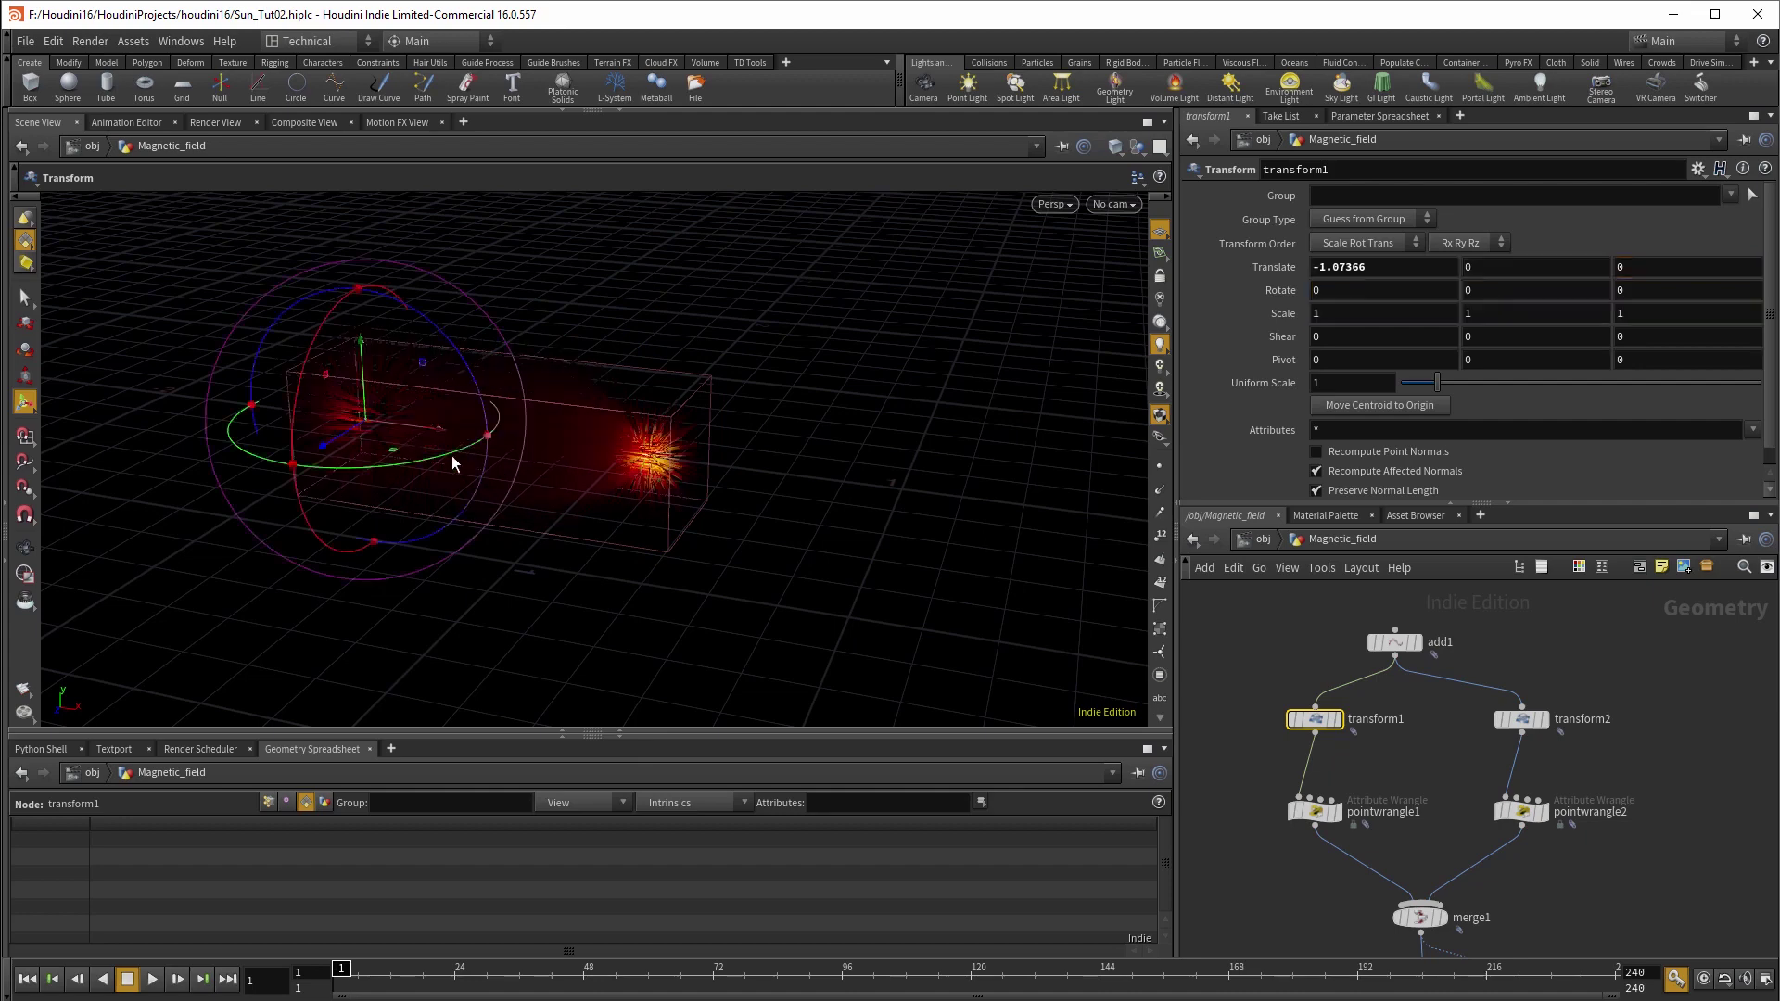
pyautogui.click(653, 459)
pyautogui.moveTo(740, 470); pyautogui.dragTo(882, 484)
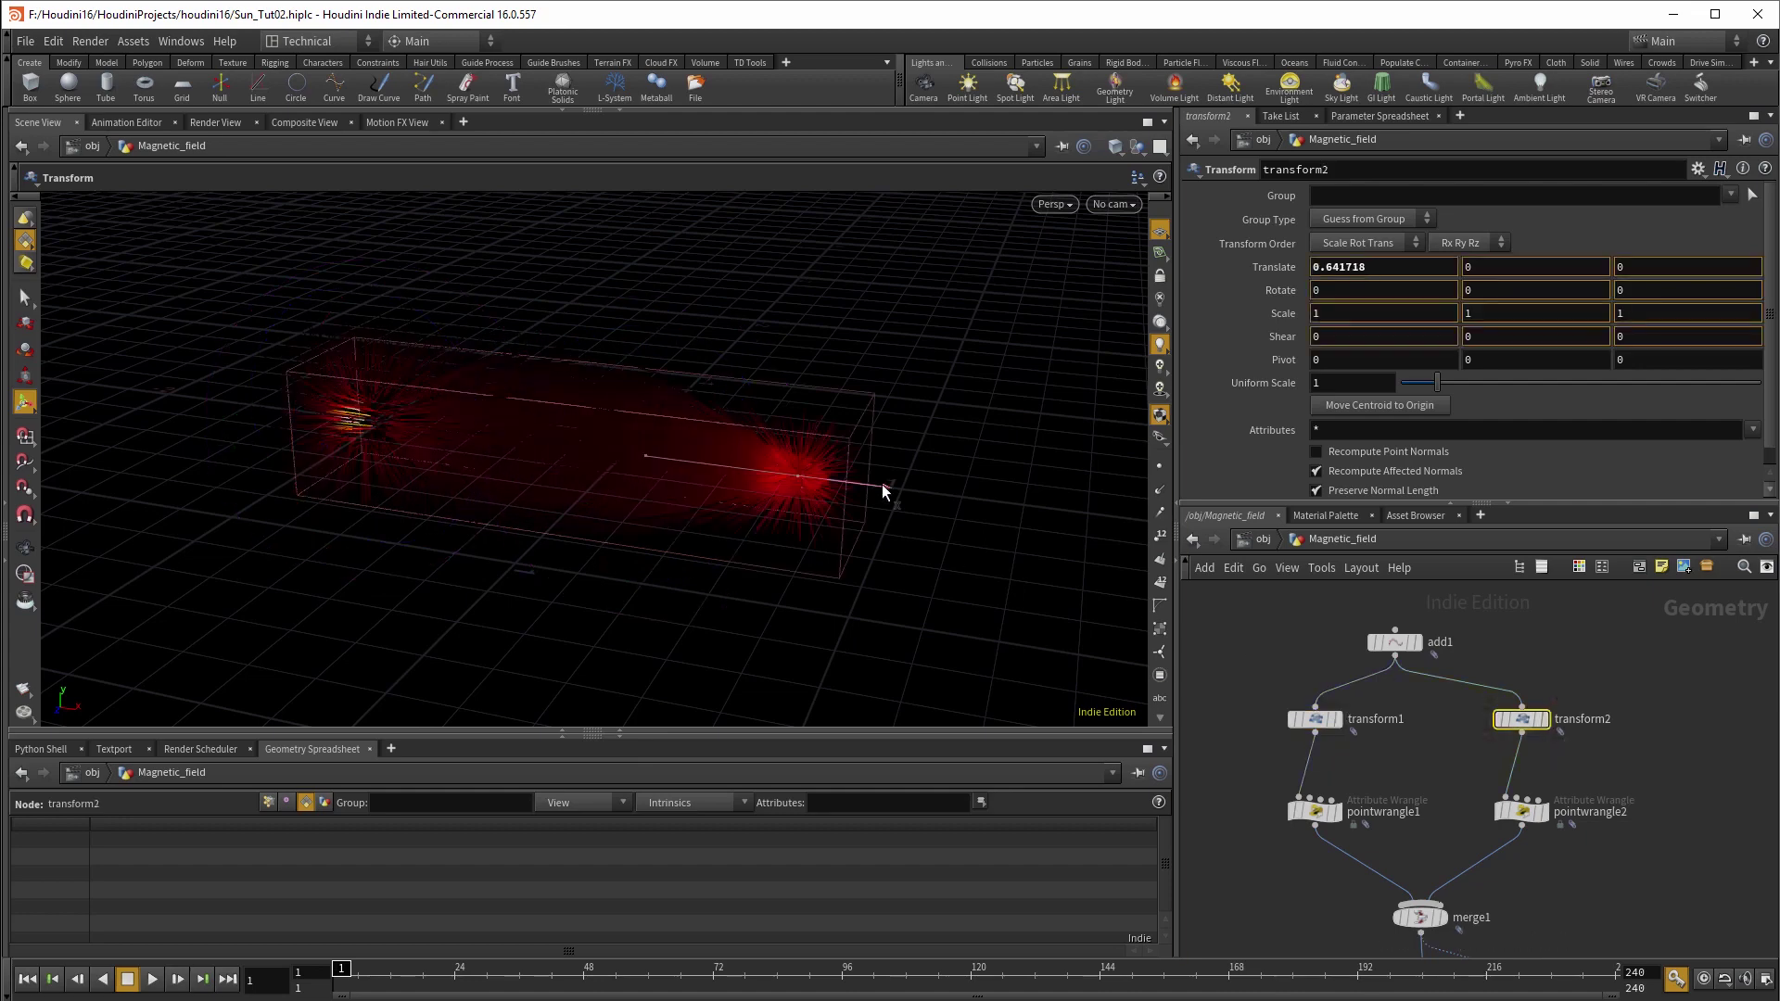
# - Set the viewport's background color scheme to Grey in the display options
pyautogui.press('r')
pyautogui.keyDown('alt'); pyautogui.moveTo(636, 576); pyautogui.dragTo(667, 491); pyautogui.keyUp('alt')
pyautogui.keyDown('alt'); pyautogui.moveTo(929, 658); pyautogui.dragTo(656, 596); pyautogui.keyUp('alt')
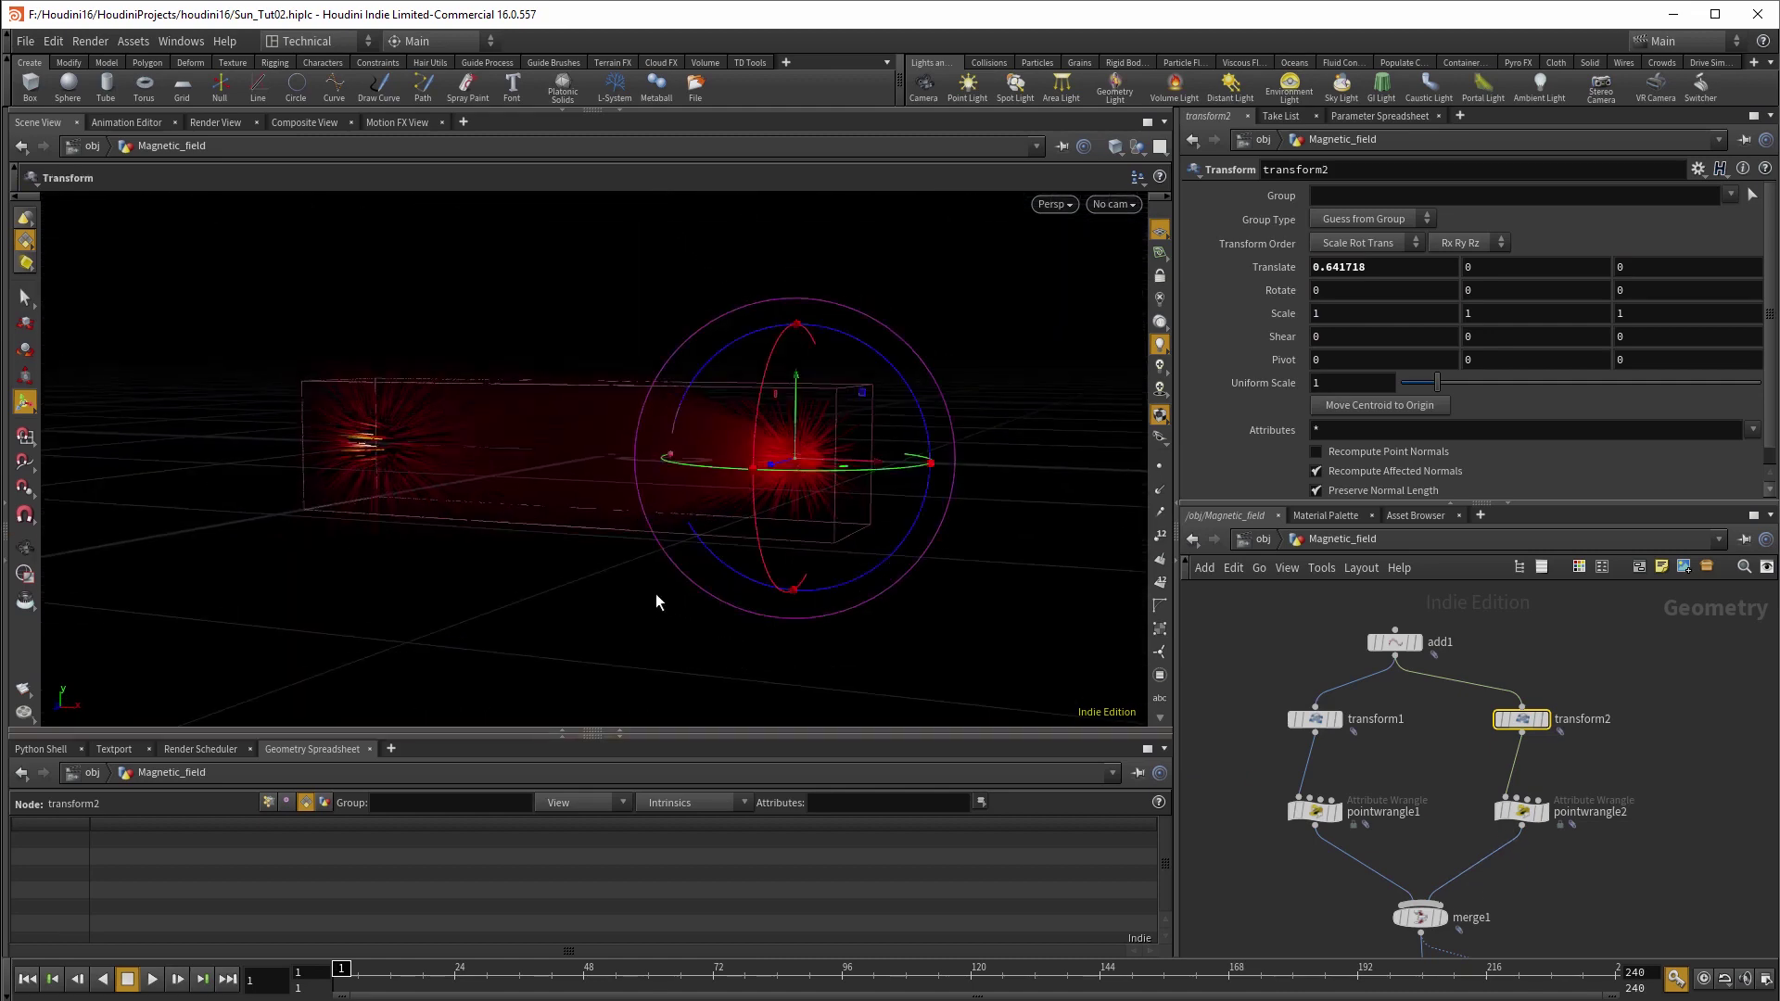
pyautogui.press('d')
pyautogui.click(715, 386)
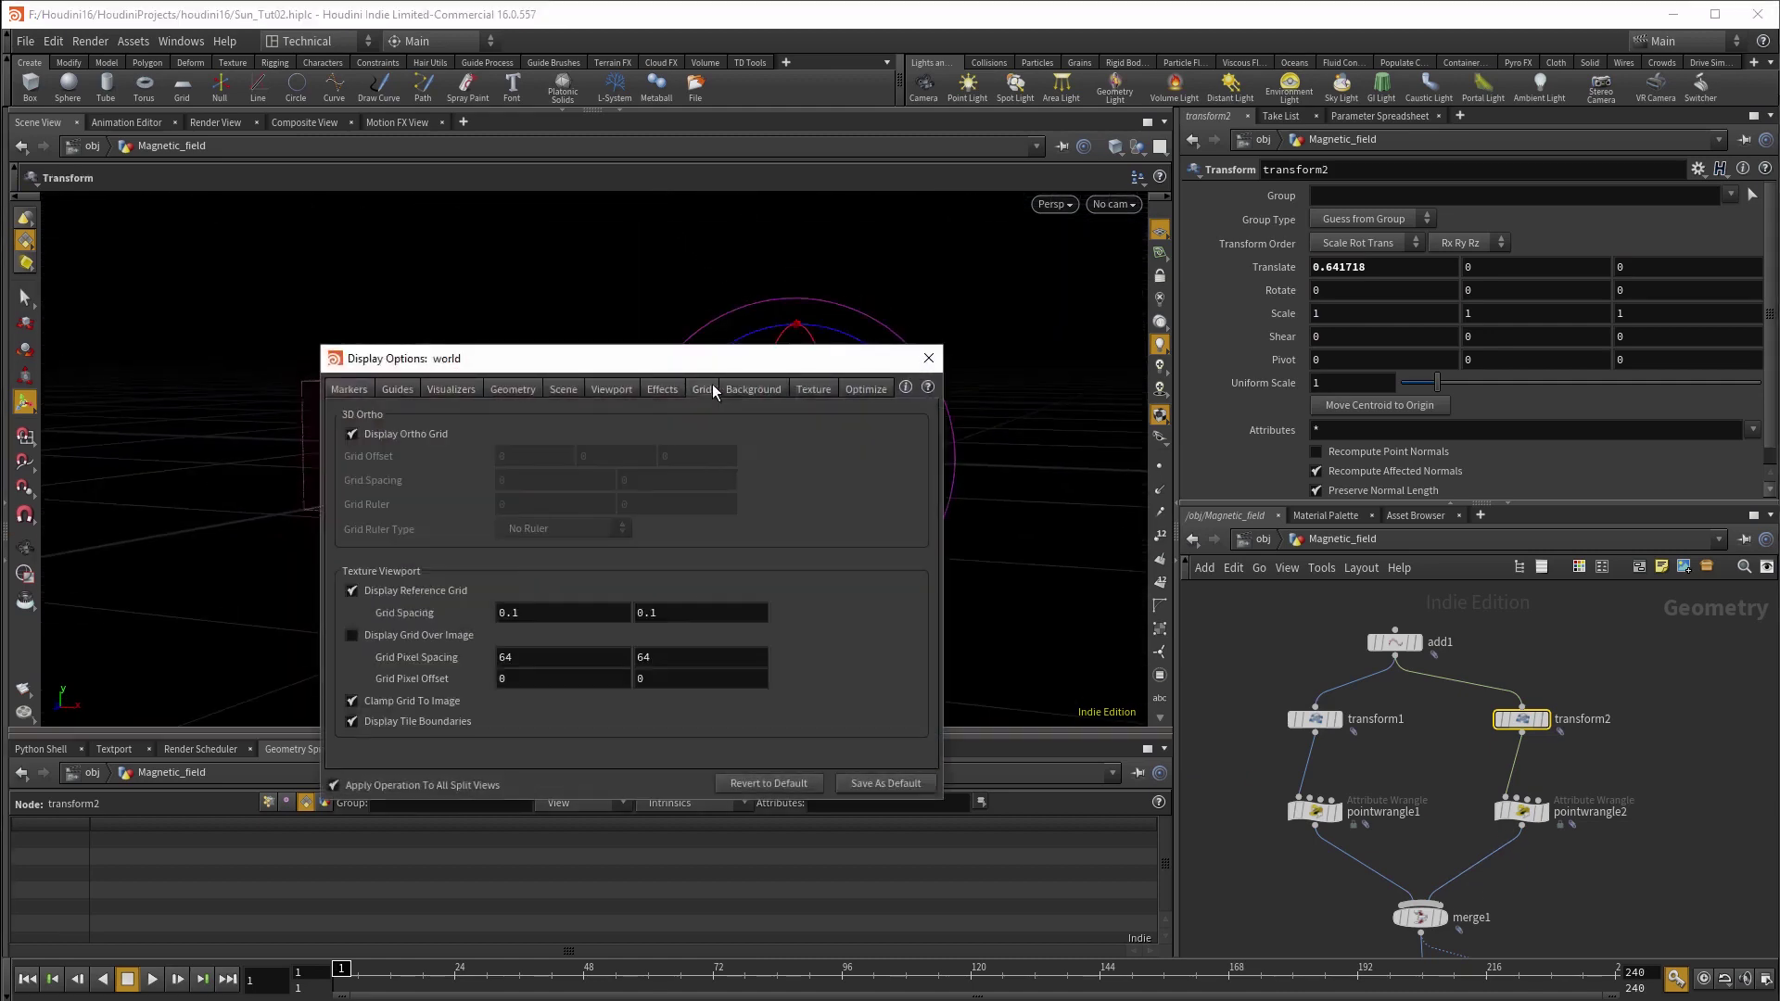
pyautogui.click(462, 420)
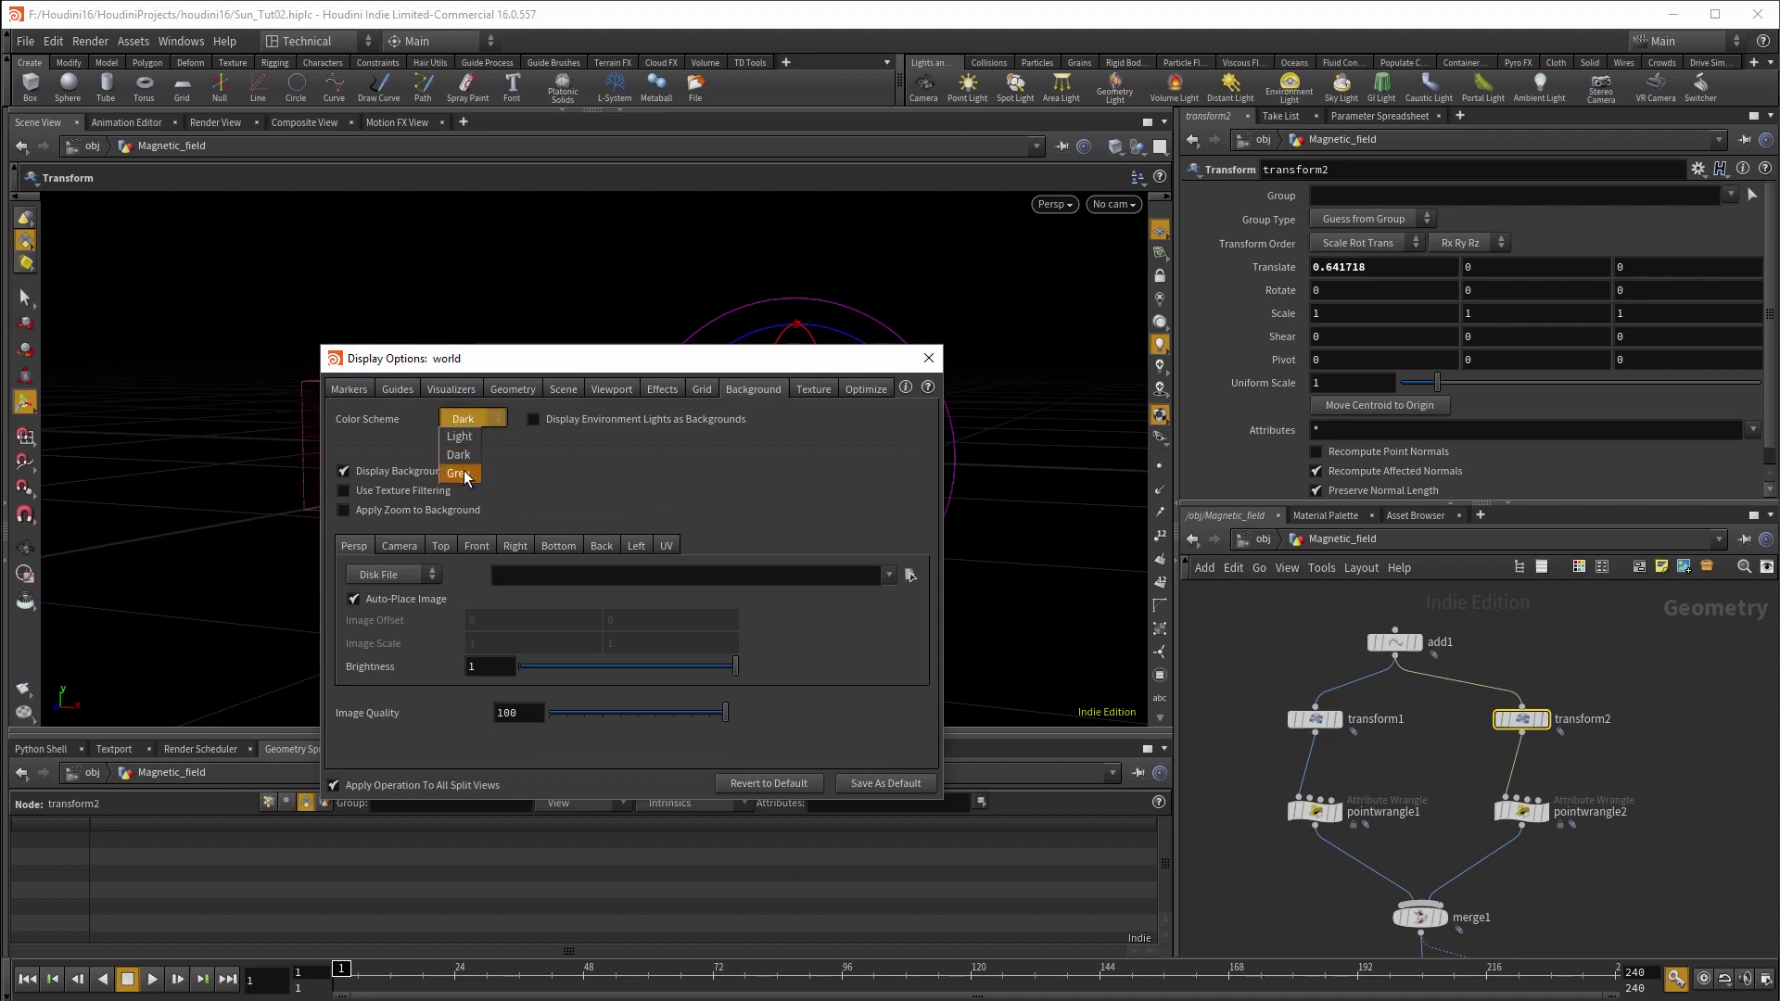
pyautogui.click(467, 476)
pyautogui.click(928, 358)
pyautogui.press('Escape')
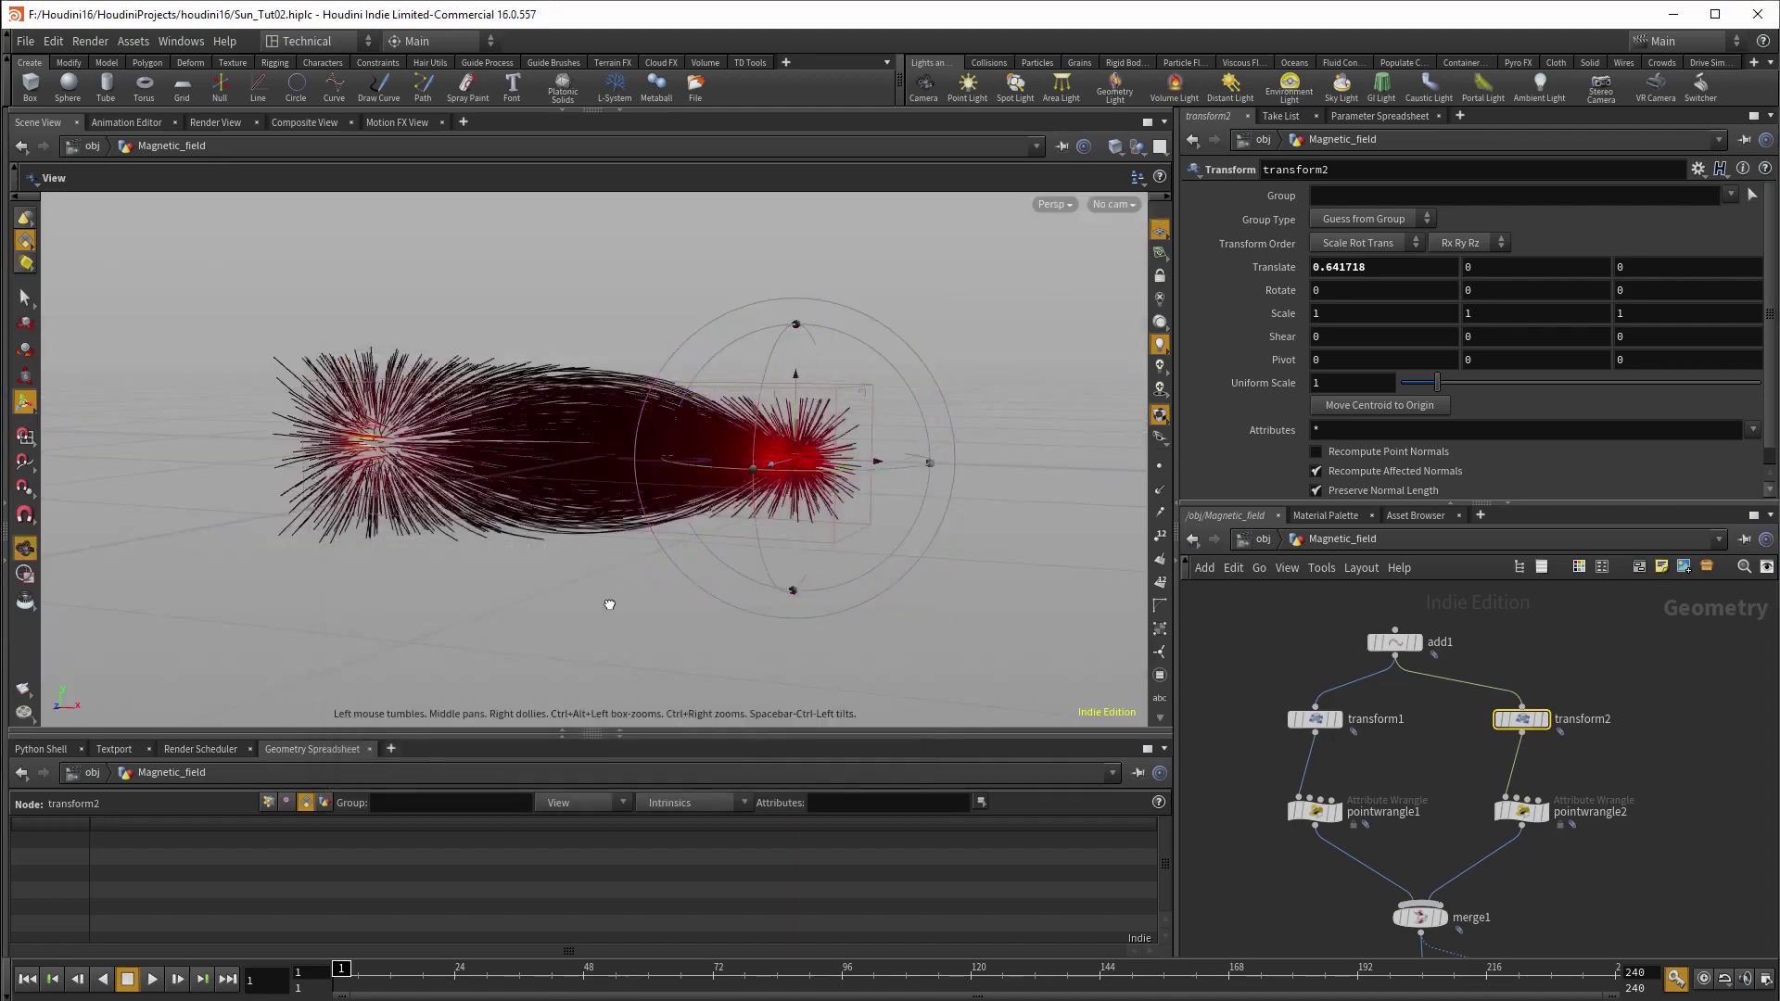
# - Enlarge the bounding box by raising the Lower Padding of bound1 to 0.964 on all three axes
pyautogui.moveTo(608, 604); pyautogui.dragTo(823, 682)
pyautogui.press('Return')
pyautogui.moveTo(1502, 946); pyautogui.dragTo(1450, 793, button='middle')
pyautogui.click(1448, 840)
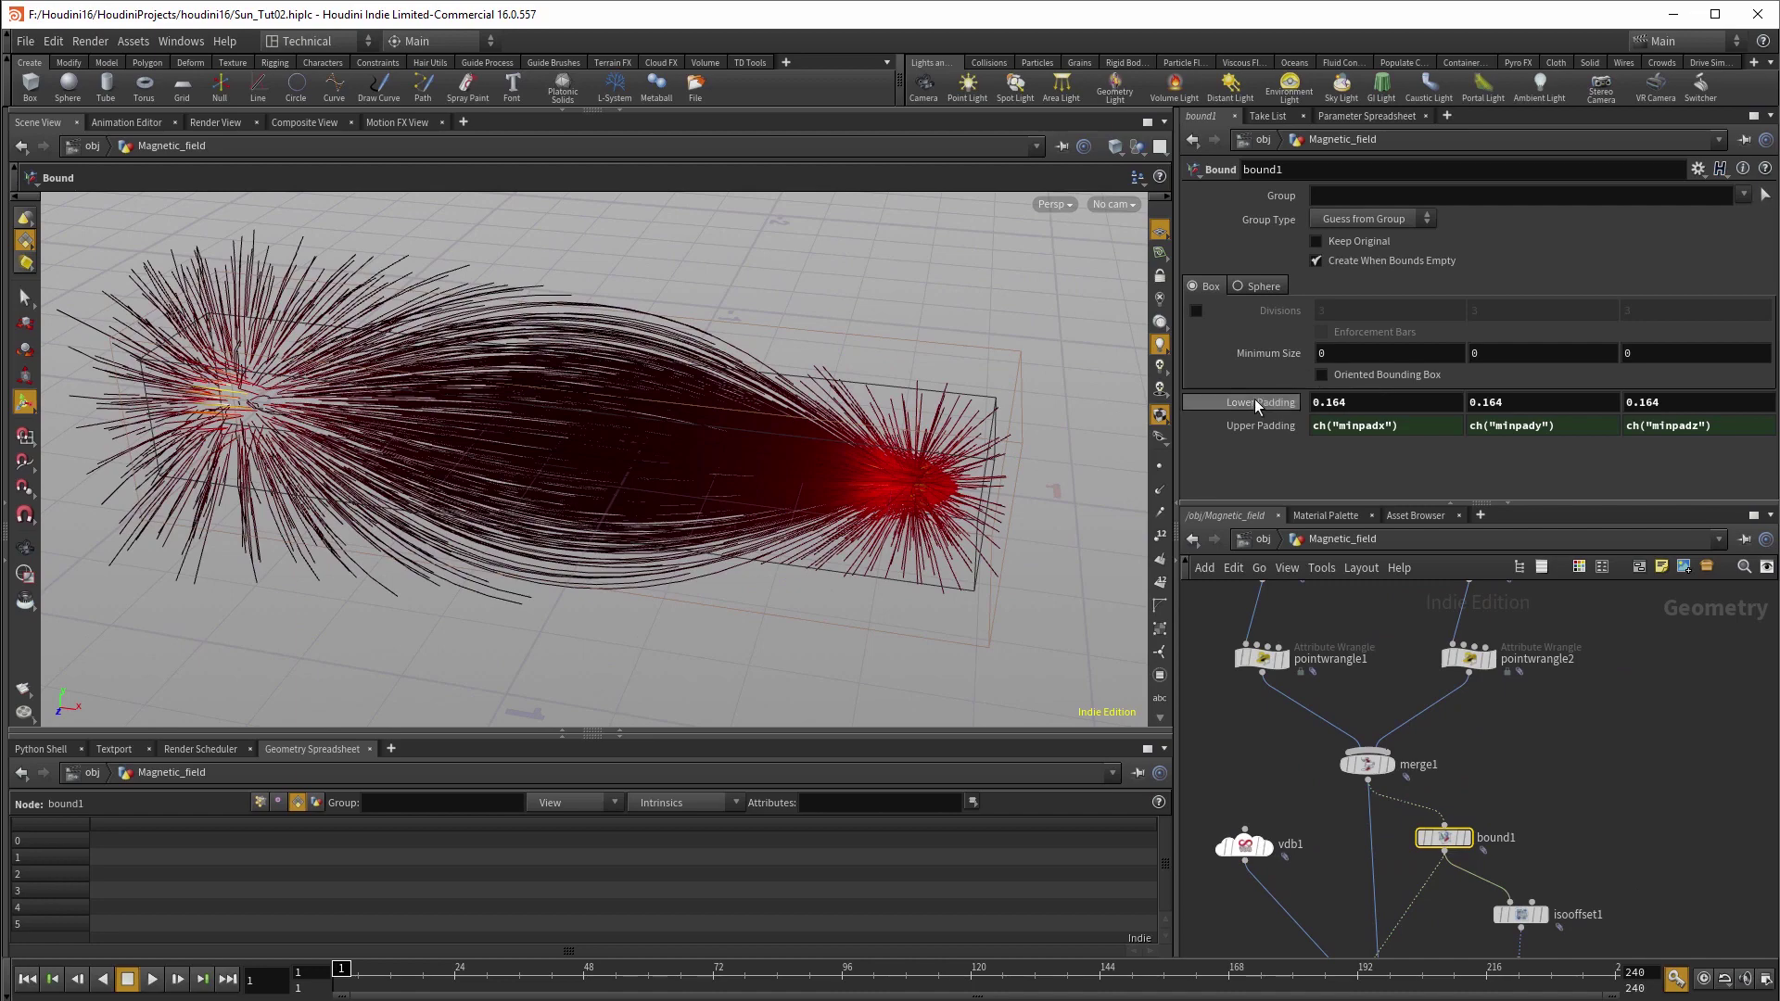
pyautogui.moveTo(1286, 400)
pyautogui.mouseDown(button='middle')
pyautogui.moveTo(1380, 394)
pyautogui.moveTo(1307, 400)
pyautogui.mouseUp(button='middle')
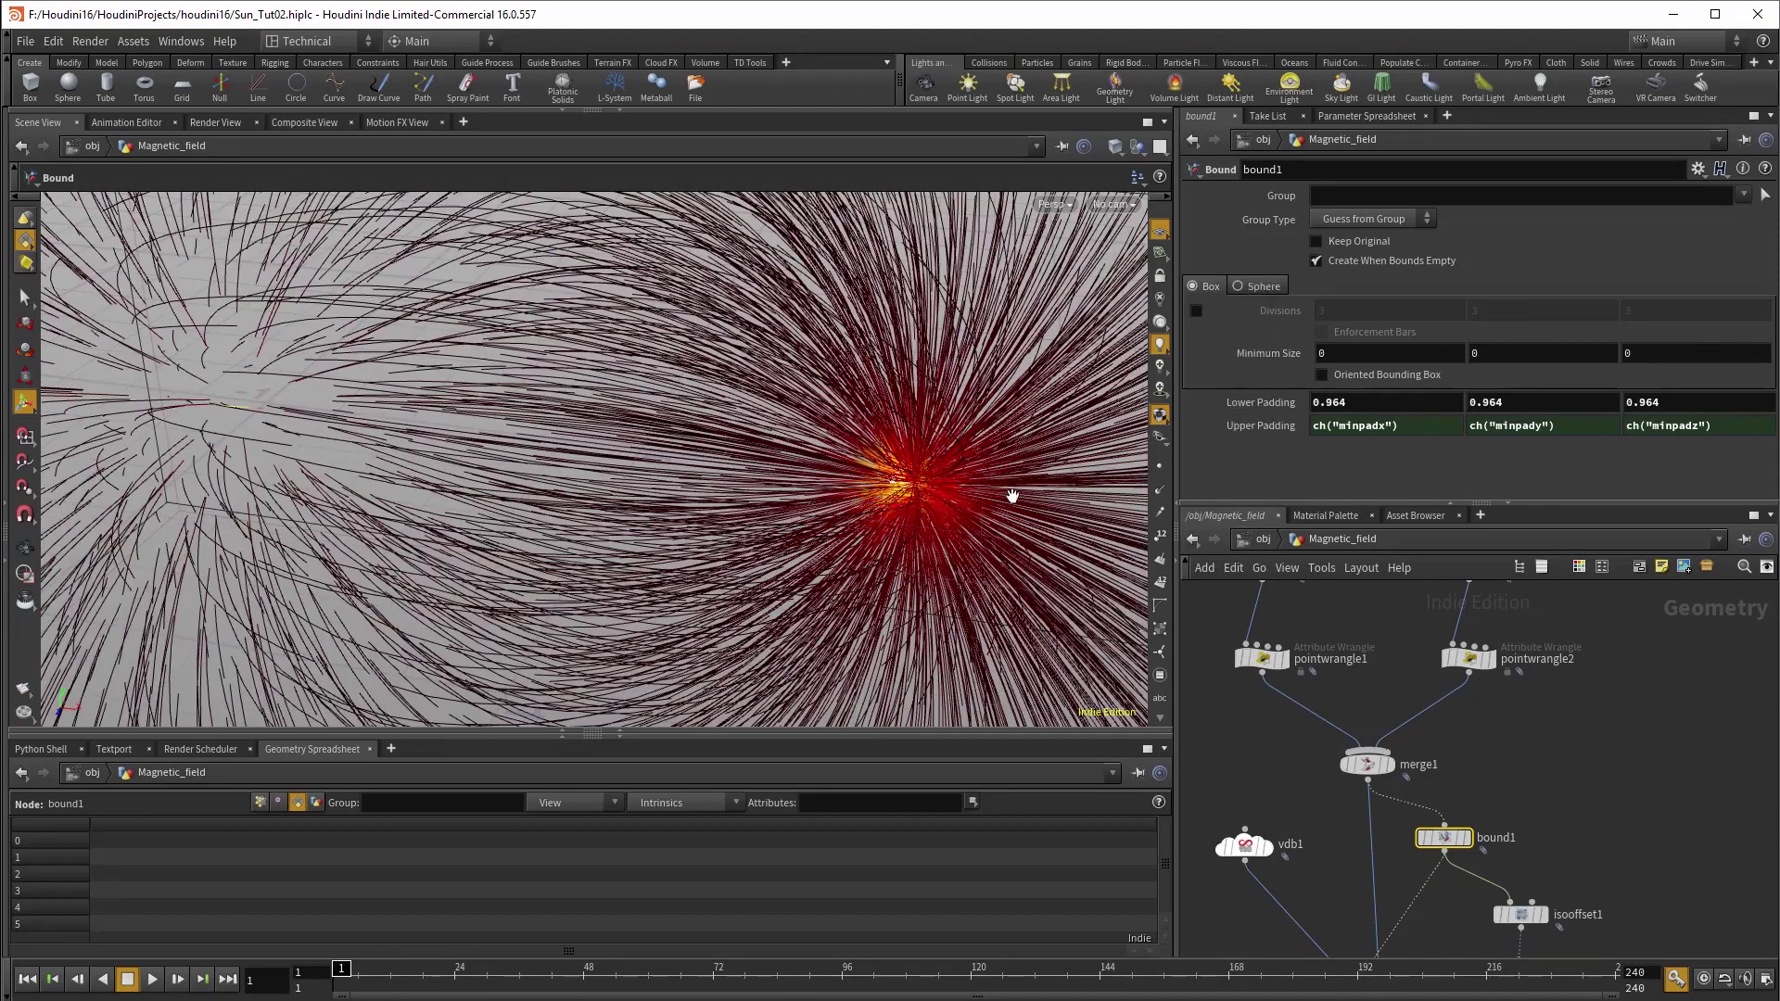
pyautogui.press('Escape')
pyautogui.moveTo(1013, 497); pyautogui.dragTo(583, 511)
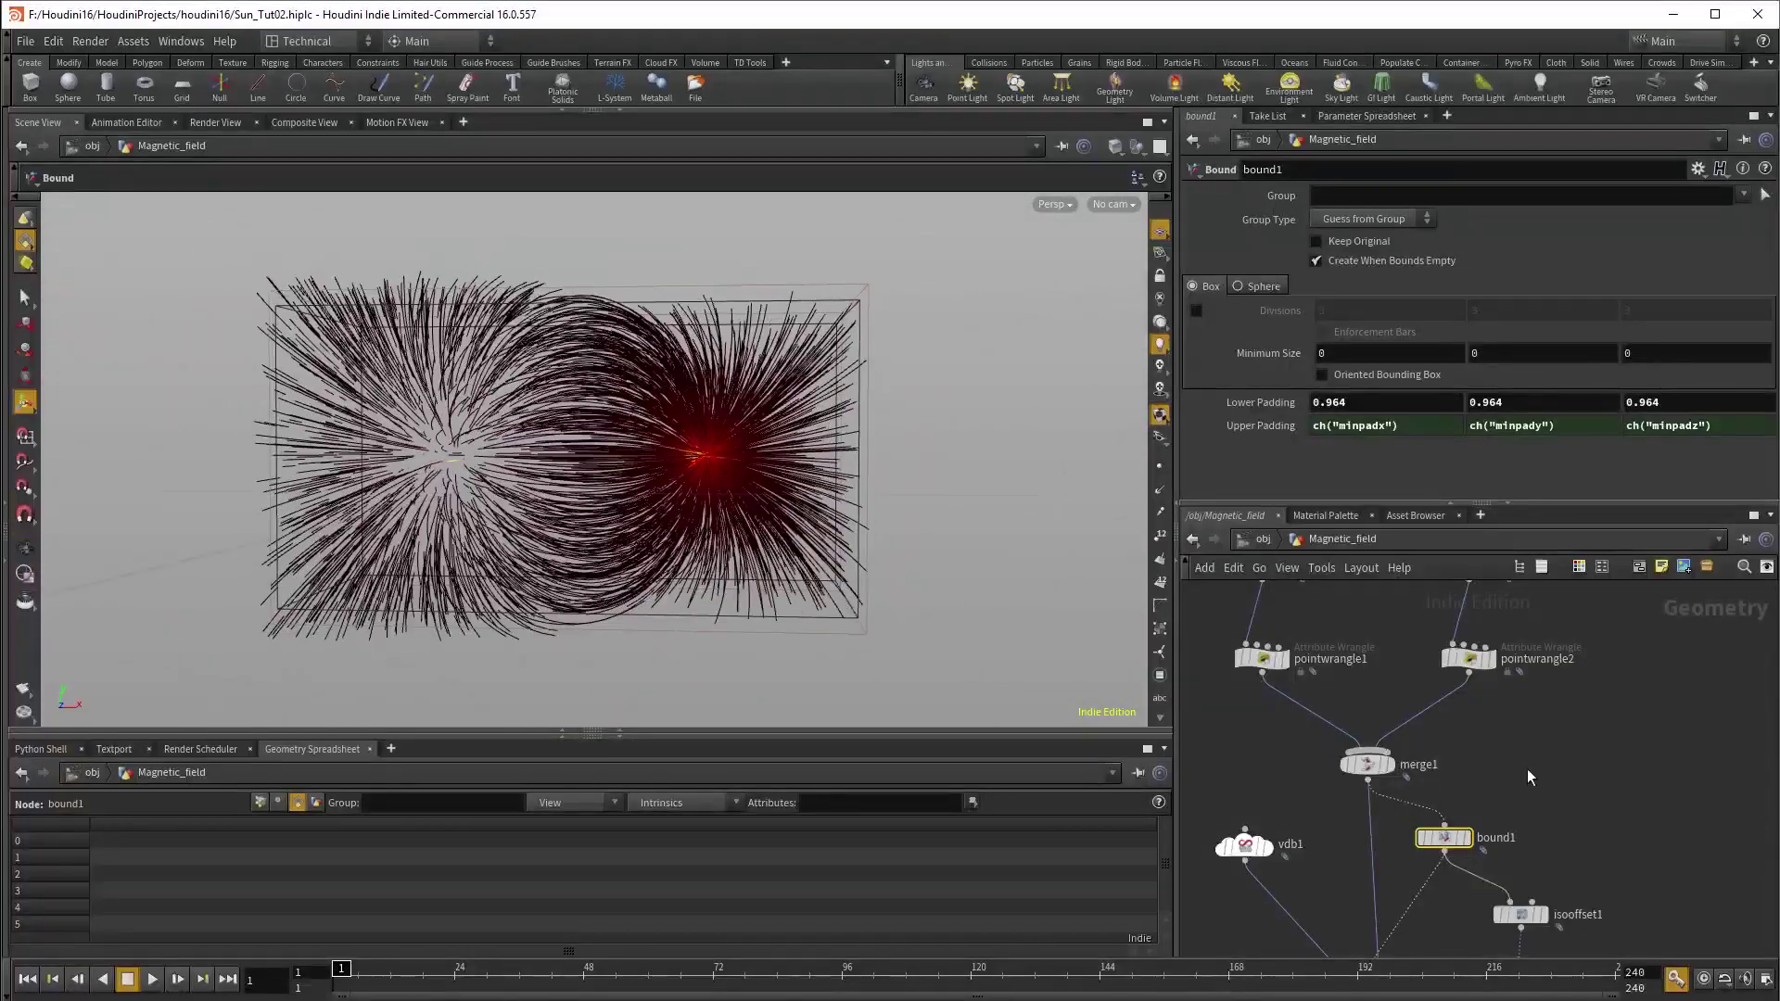
# - Move the transform1 pole above the other pole, to about 0.07 in X and 1.03 in Y
pyautogui.moveTo(1528, 772); pyautogui.dragTo(1555, 781, button='middle')
pyautogui.moveTo(1380, 631); pyautogui.dragTo(1394, 756, button='middle')
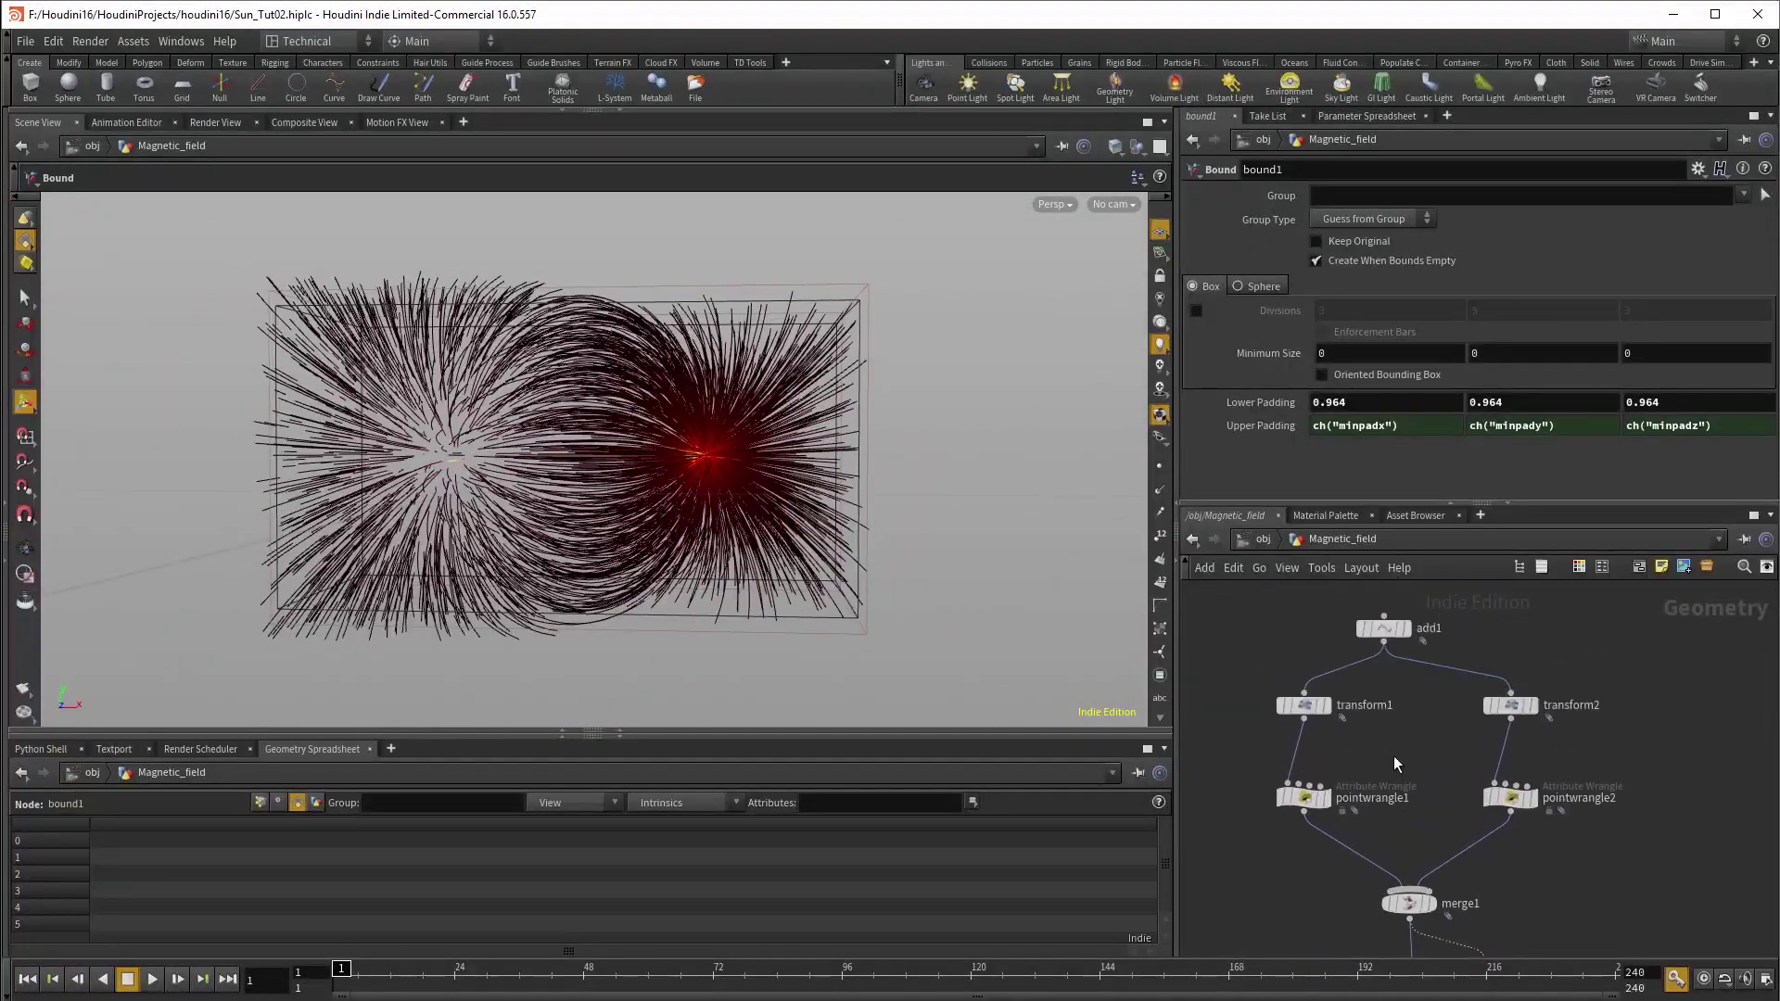
pyautogui.click(1304, 705)
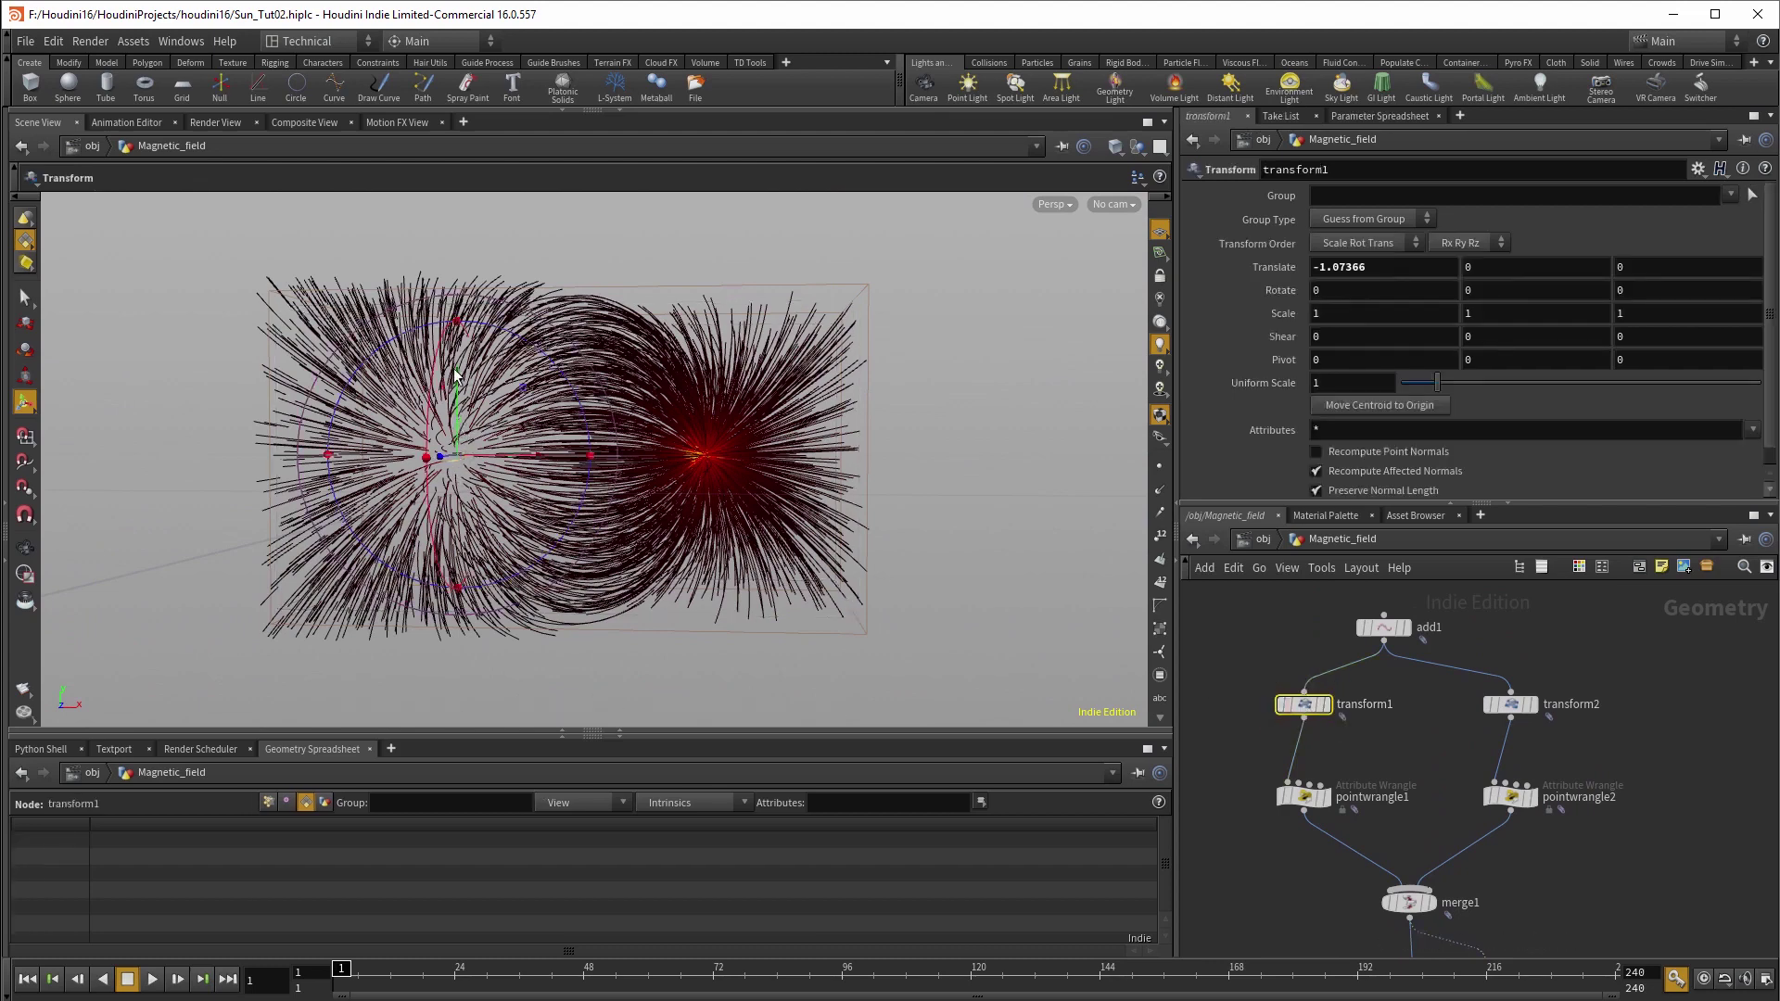
pyautogui.moveTo(460, 382); pyautogui.dragTo(445, 231)
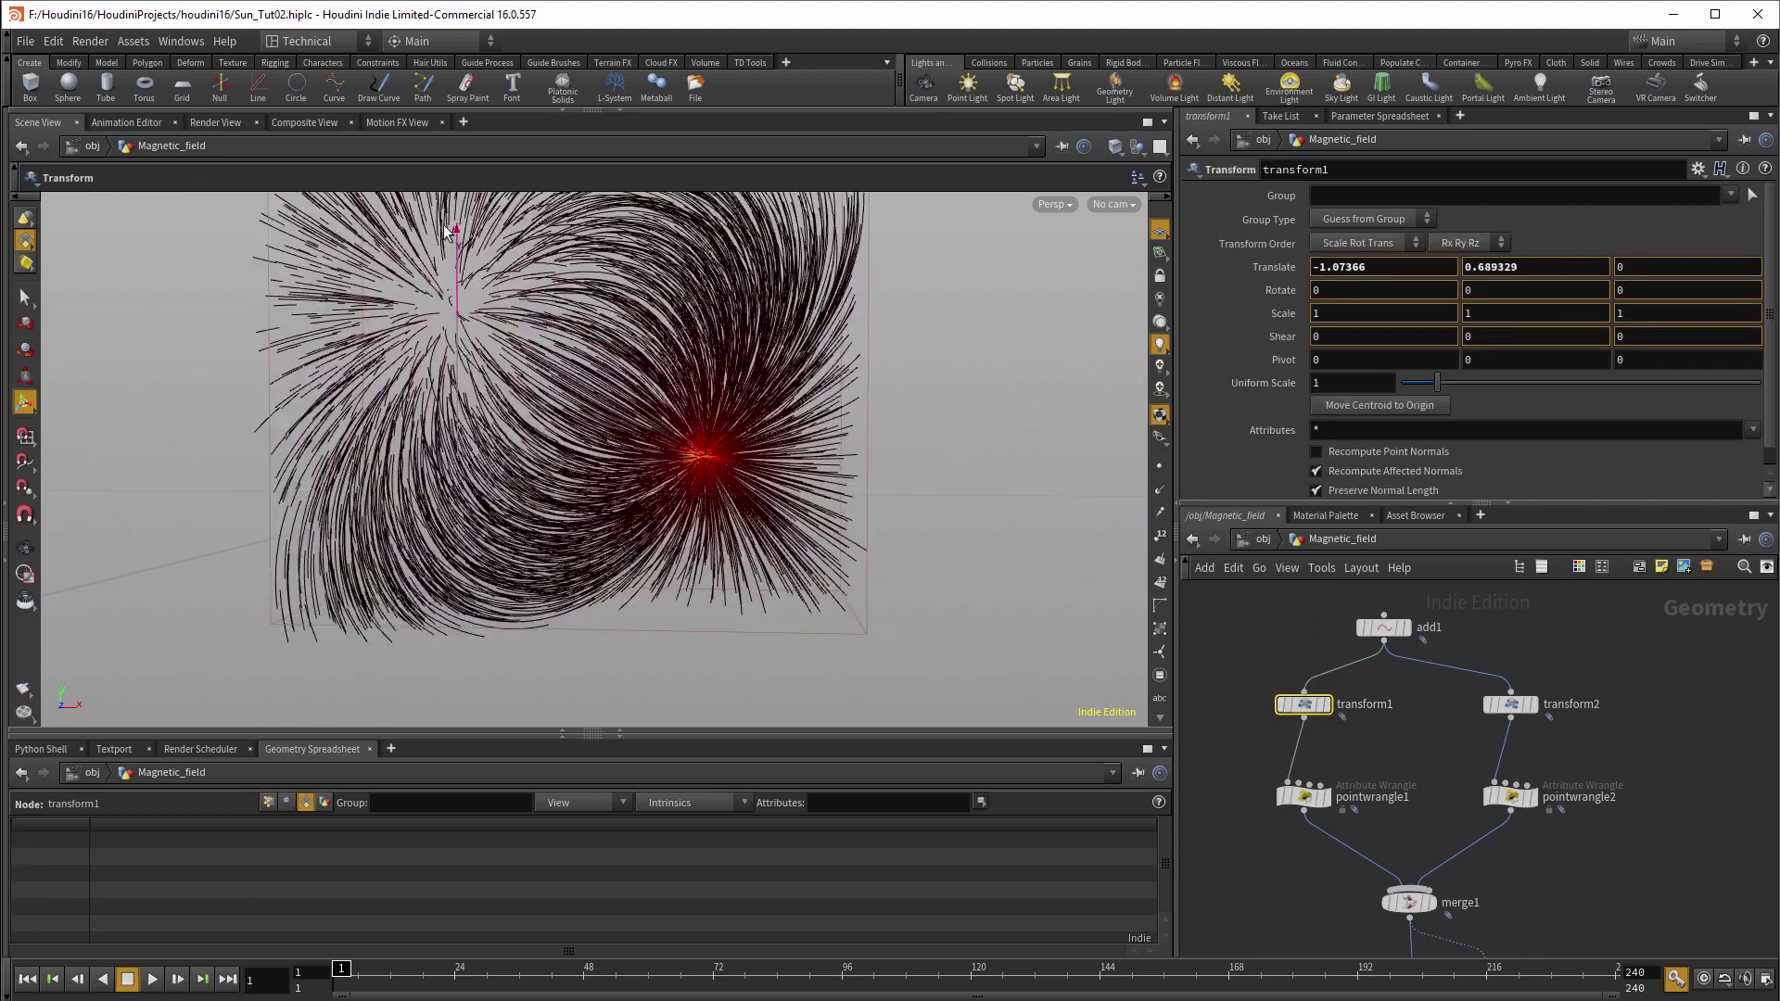
pyautogui.moveTo(543, 310); pyautogui.dragTo(693, 309)
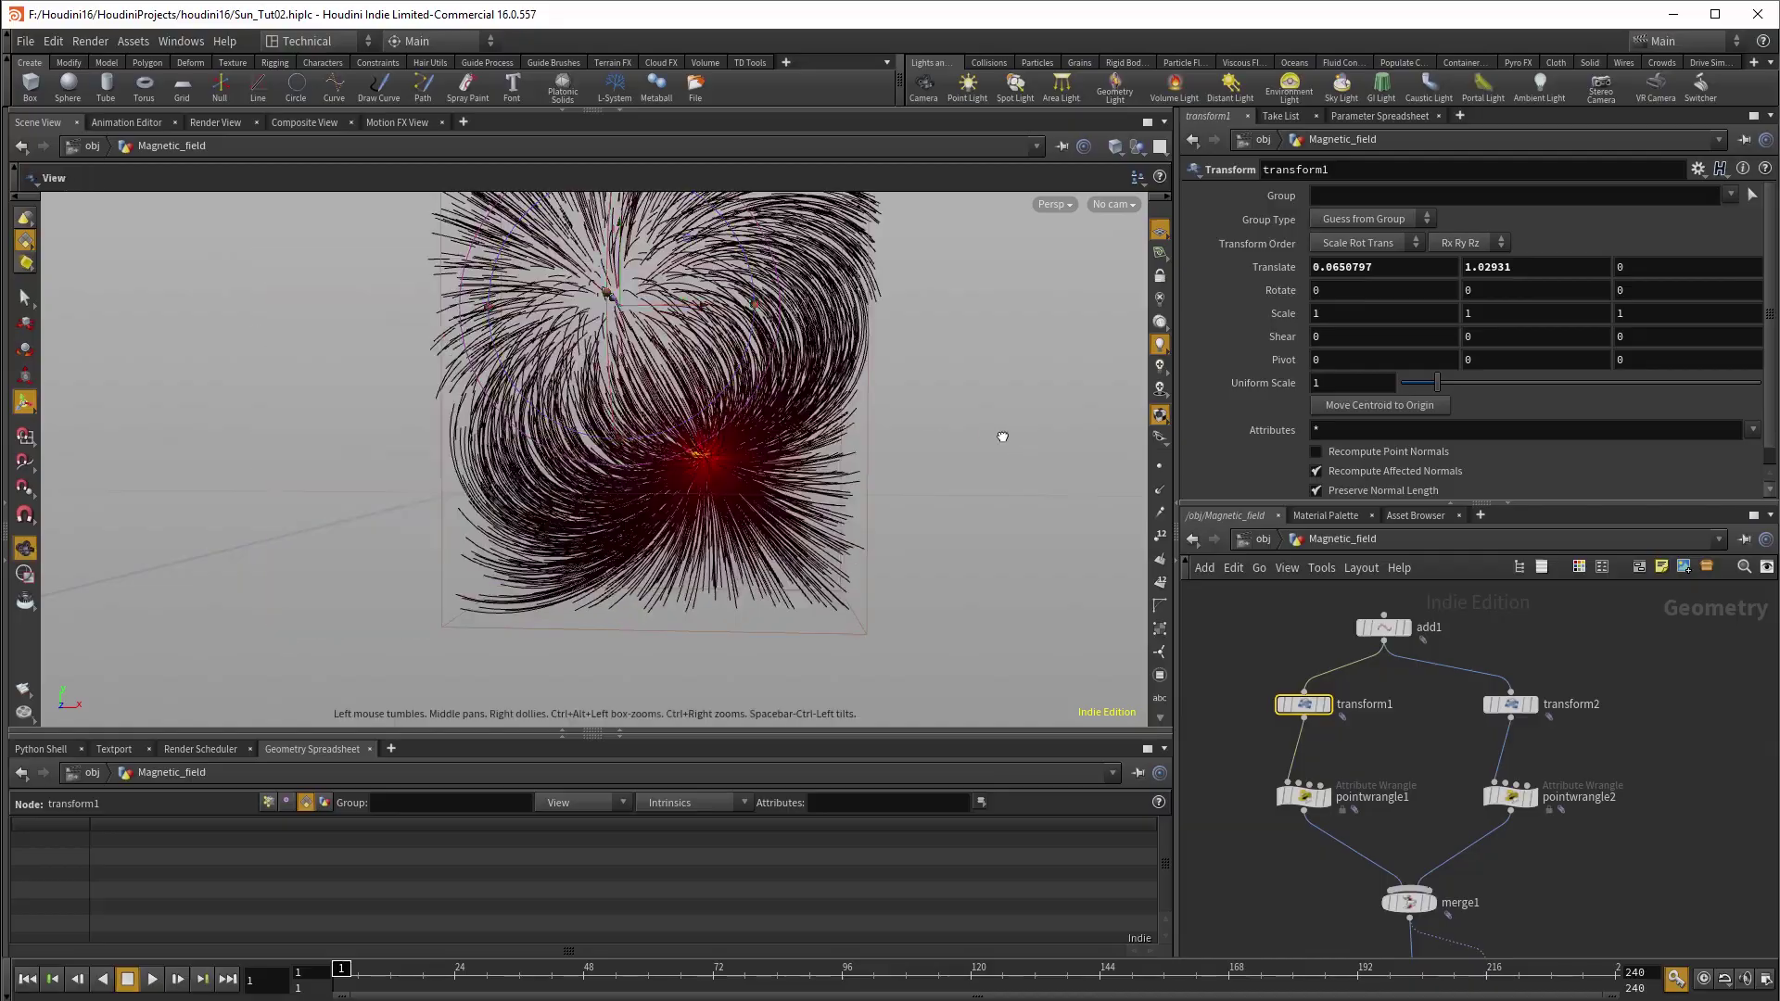
# - Set the Force Total Count of scatter1 to 1000 points
pyautogui.moveTo(1618, 803); pyautogui.dragTo(1583, 493, button='middle')
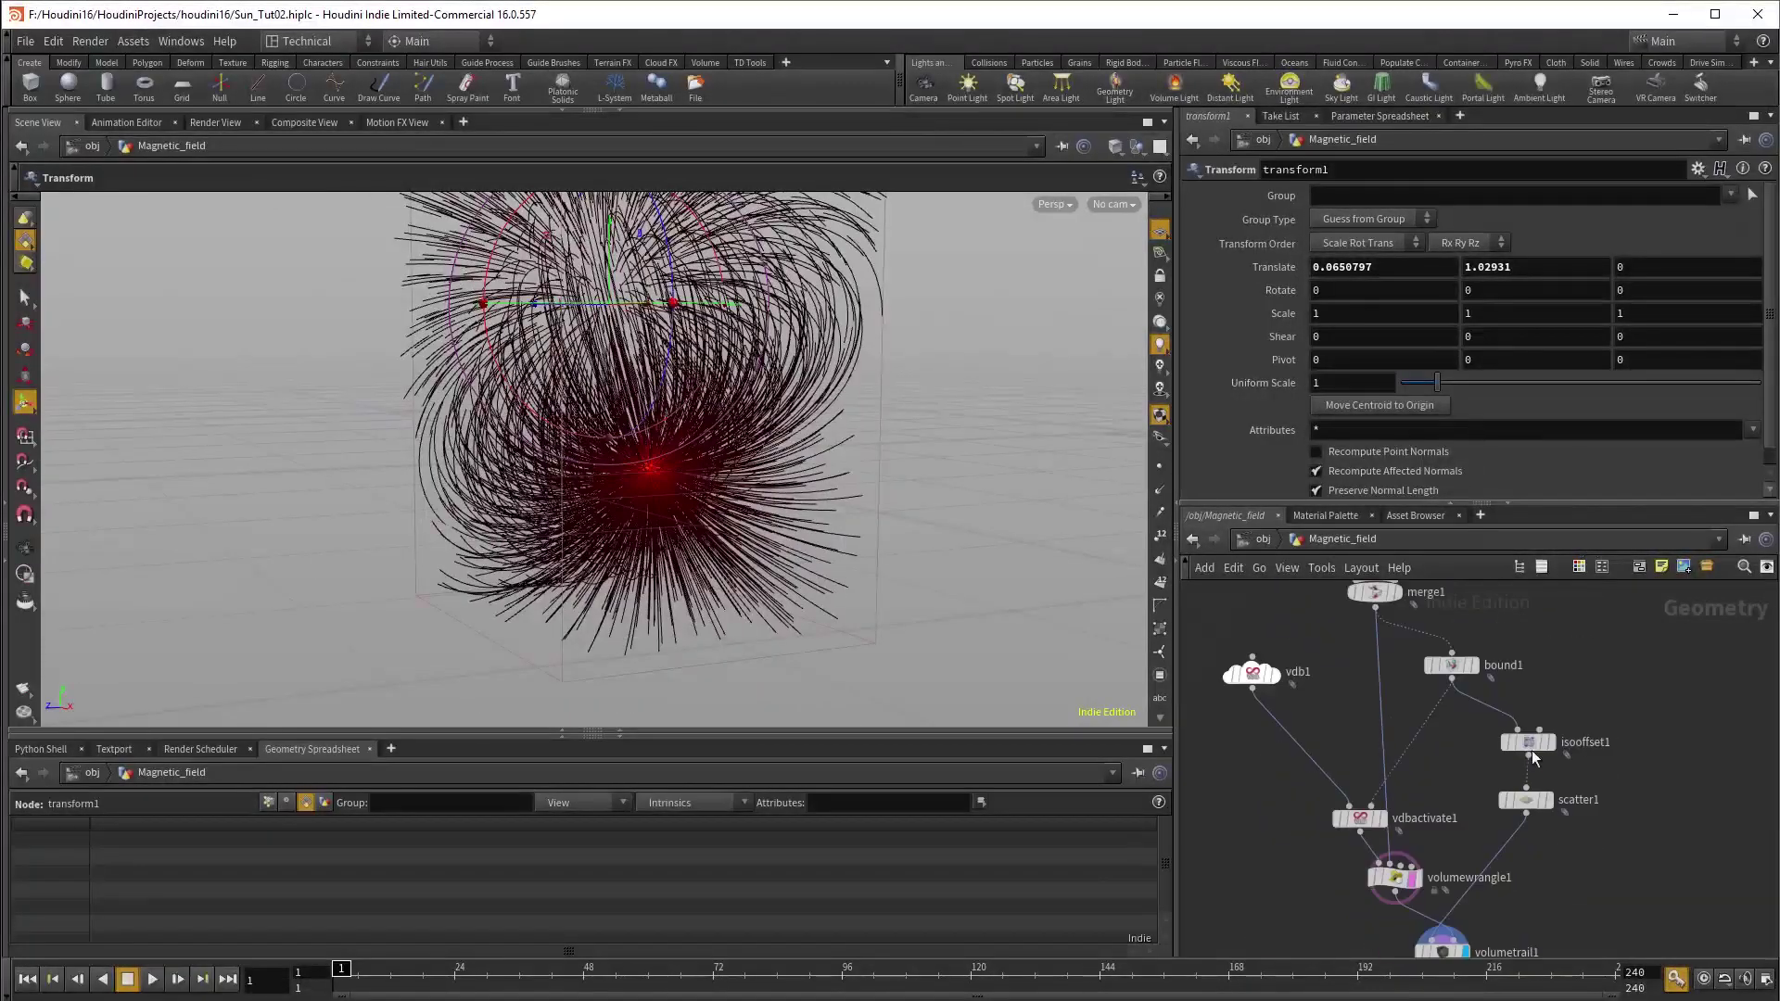
pyautogui.click(1526, 800)
pyautogui.click(1379, 344)
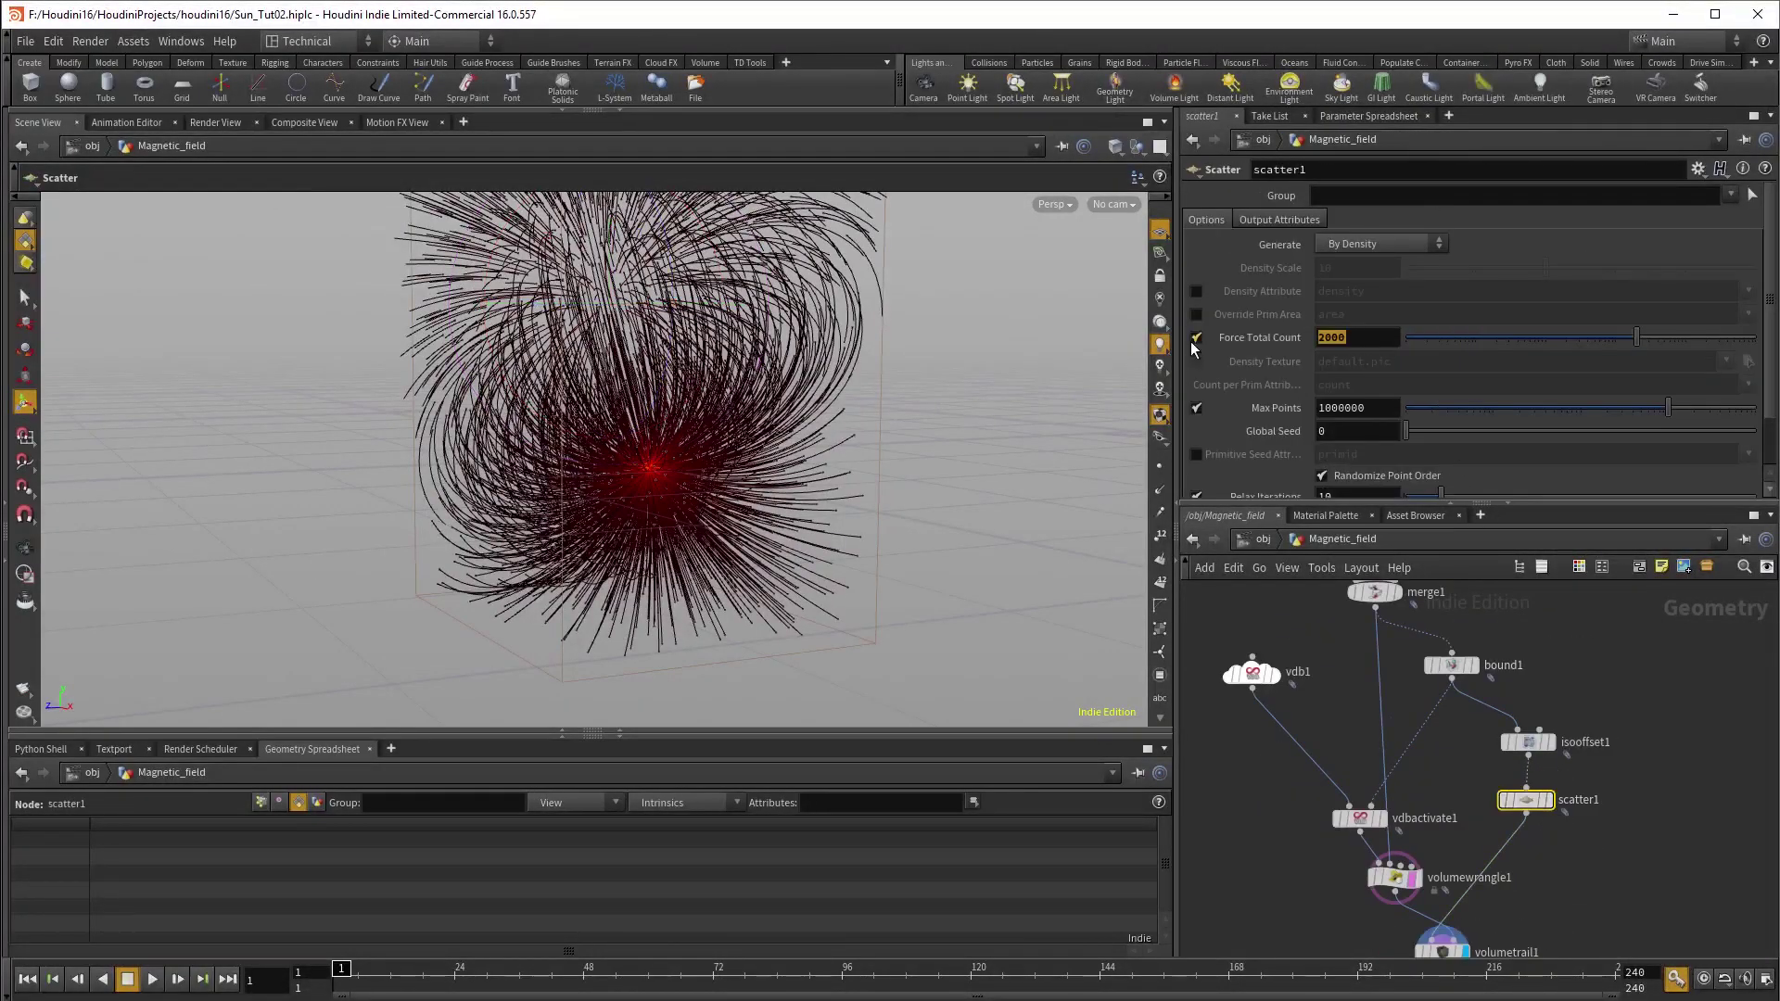
pyautogui.write('100')
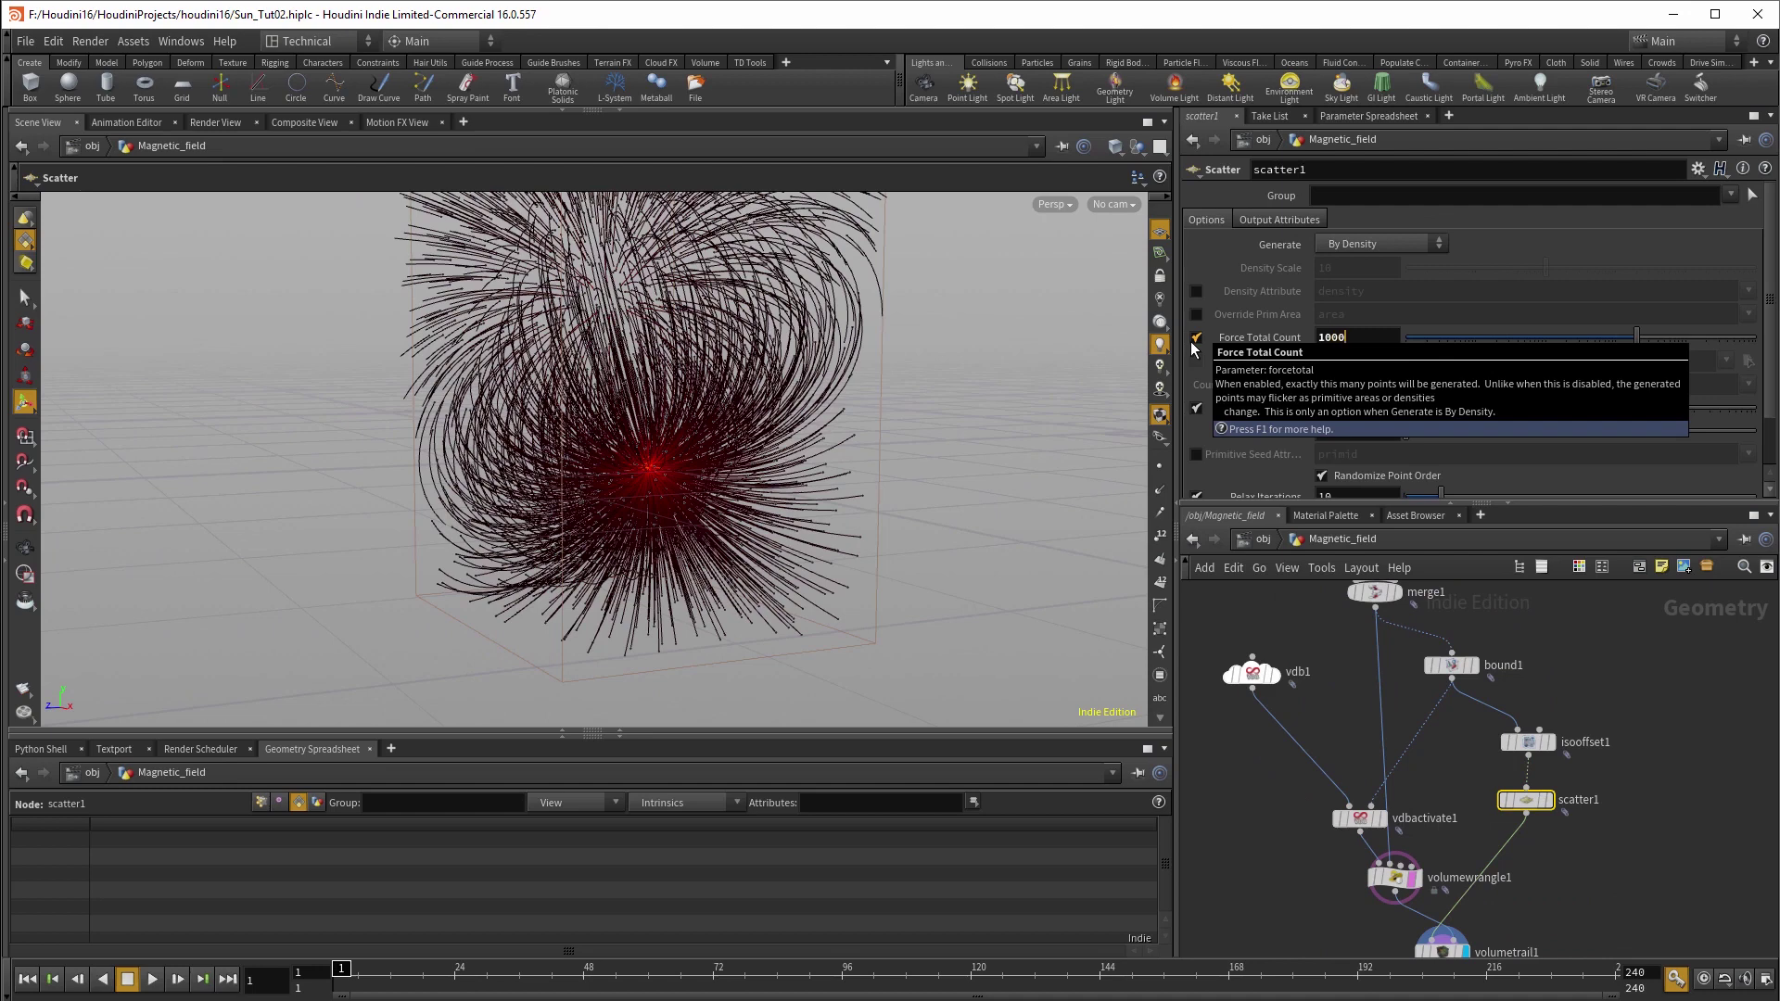
pyautogui.press('Return')
# - Lower the Maximum velocity of volumetrail1 to 0.03, keeping Detect Range enabled
pyautogui.moveTo(1502, 849); pyautogui.dragTo(1456, 651, button='middle')
pyautogui.click(1395, 754)
pyautogui.click(1316, 435)
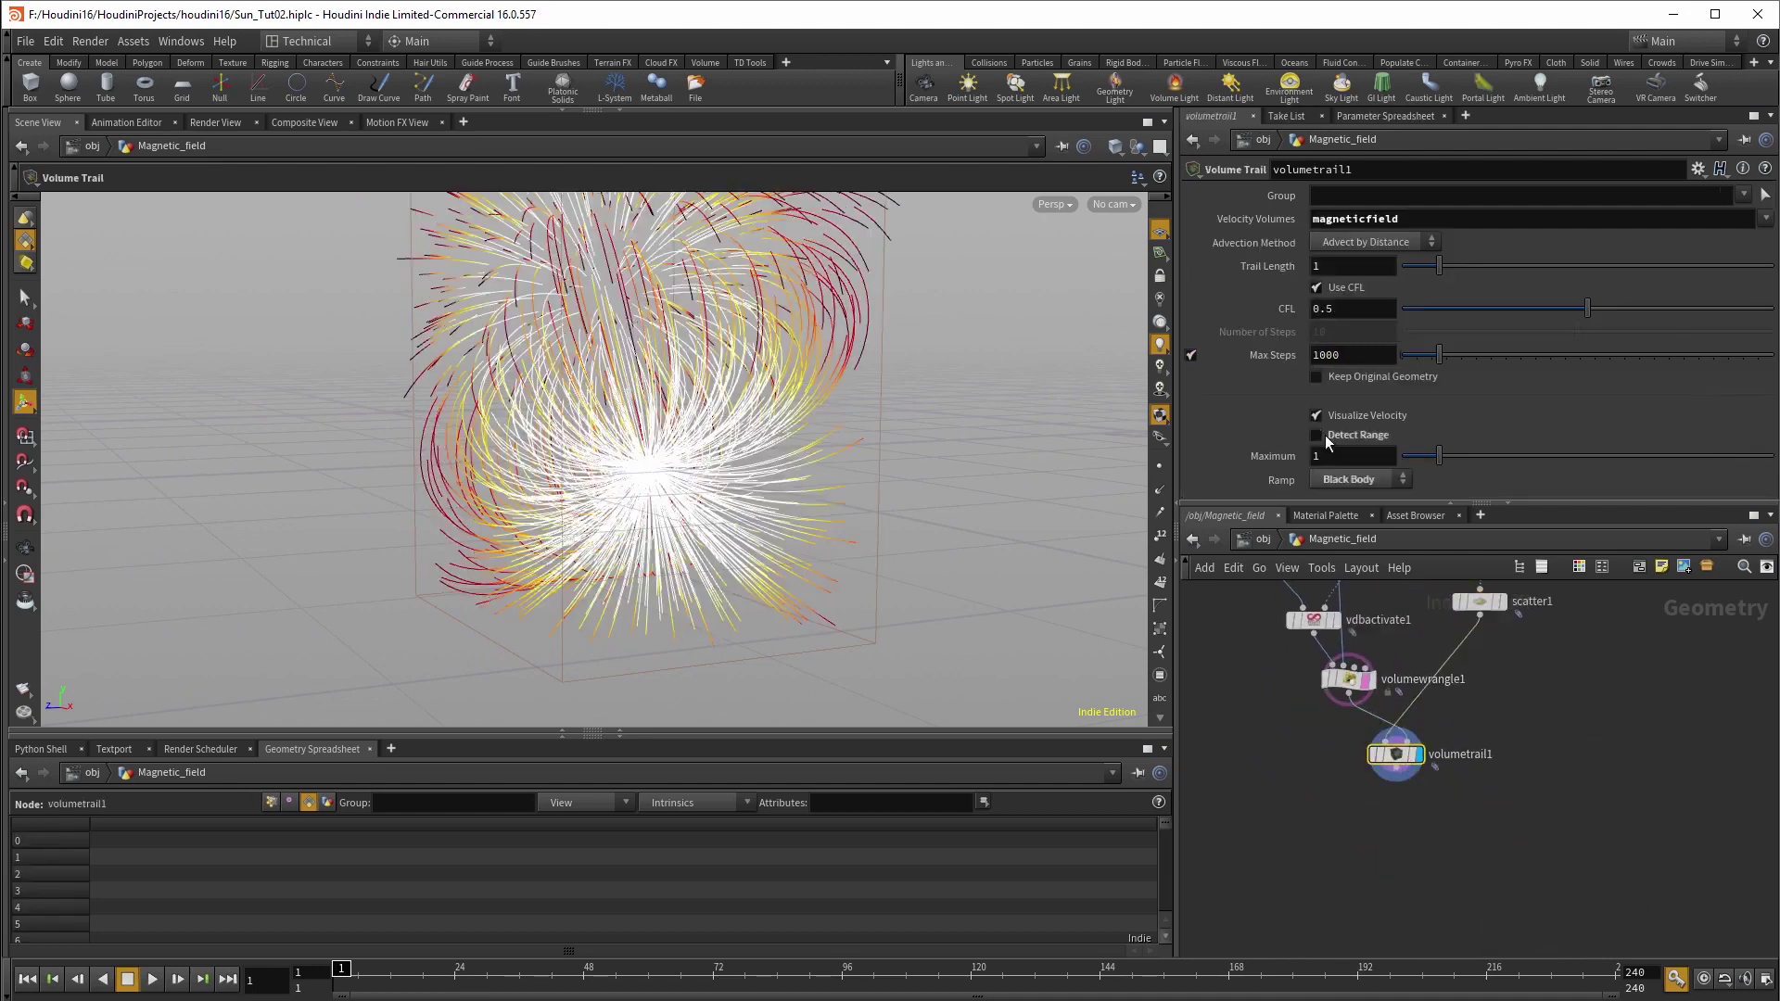
pyautogui.click(1317, 435)
pyautogui.moveTo(1440, 457); pyautogui.dragTo(1405, 464)
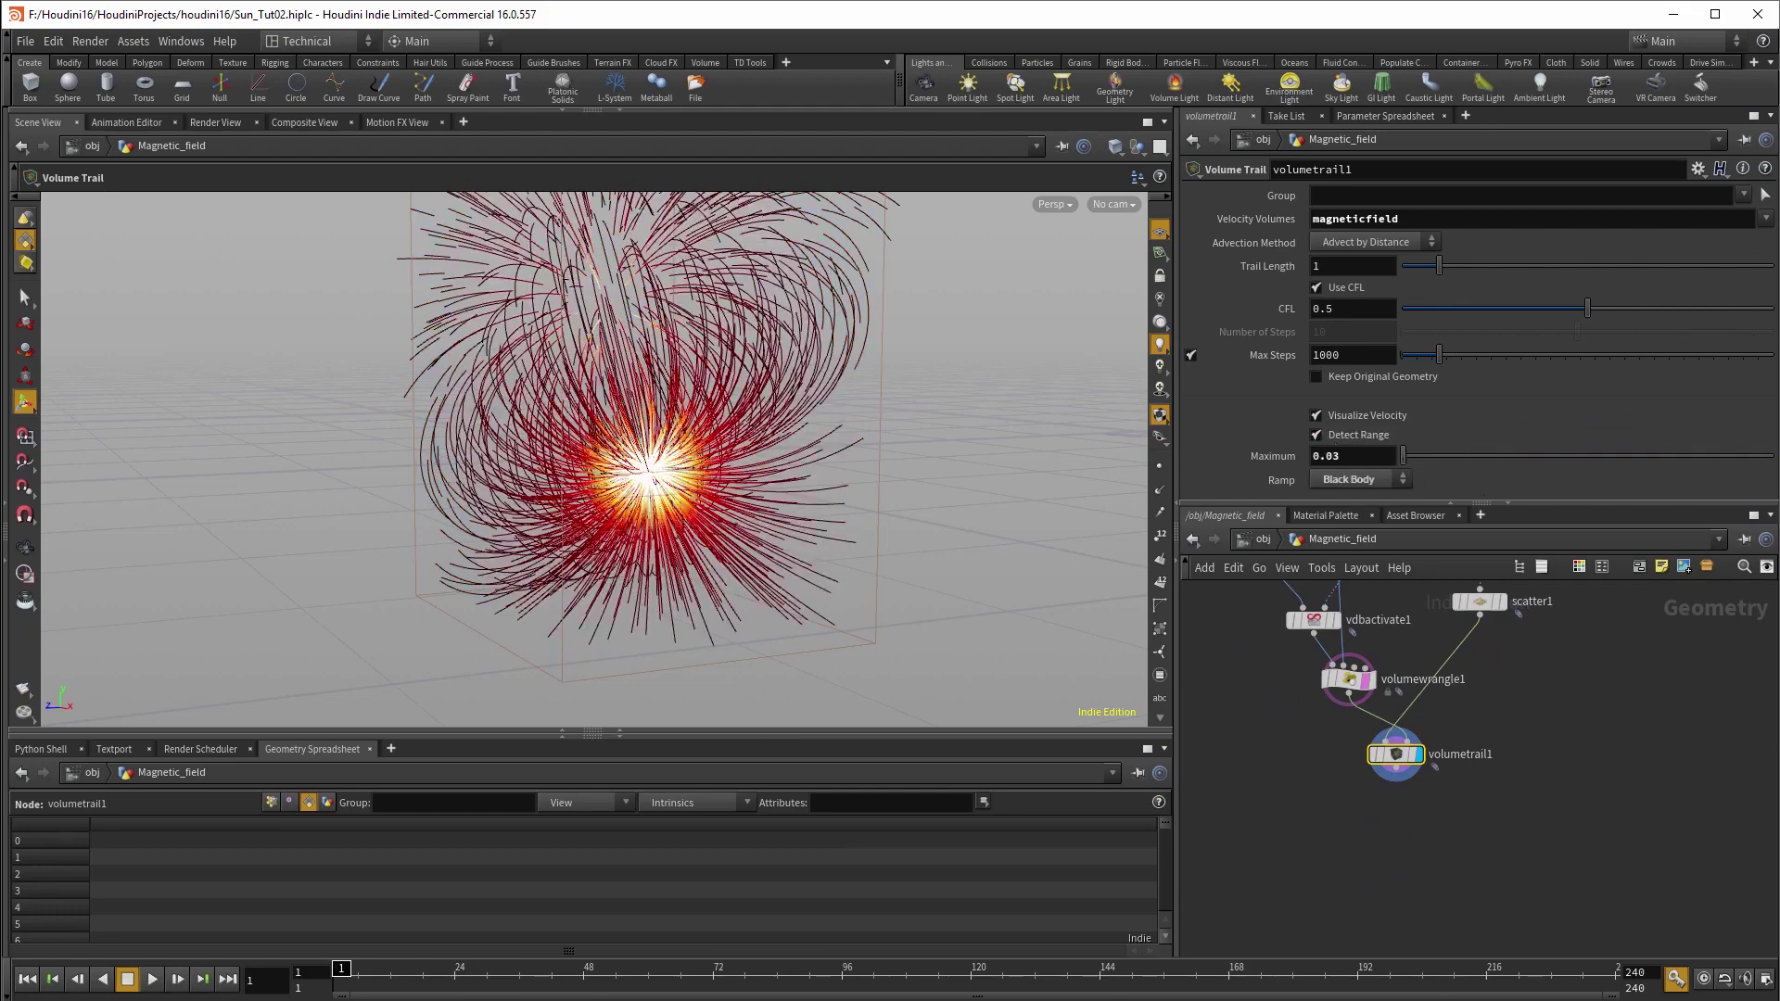
# - Examine the coloured magnetic field trails around both poles from several viewing angles
pyautogui.press('Escape')
pyautogui.moveTo(798, 643)
pyautogui.mouseDown()
pyautogui.moveTo(870, 624)
pyautogui.moveTo(857, 556)
pyautogui.moveTo(831, 628)
pyautogui.moveTo(831, 604)
pyautogui.moveTo(782, 648)
pyautogui.mouseUp()
pyautogui.press('Return')
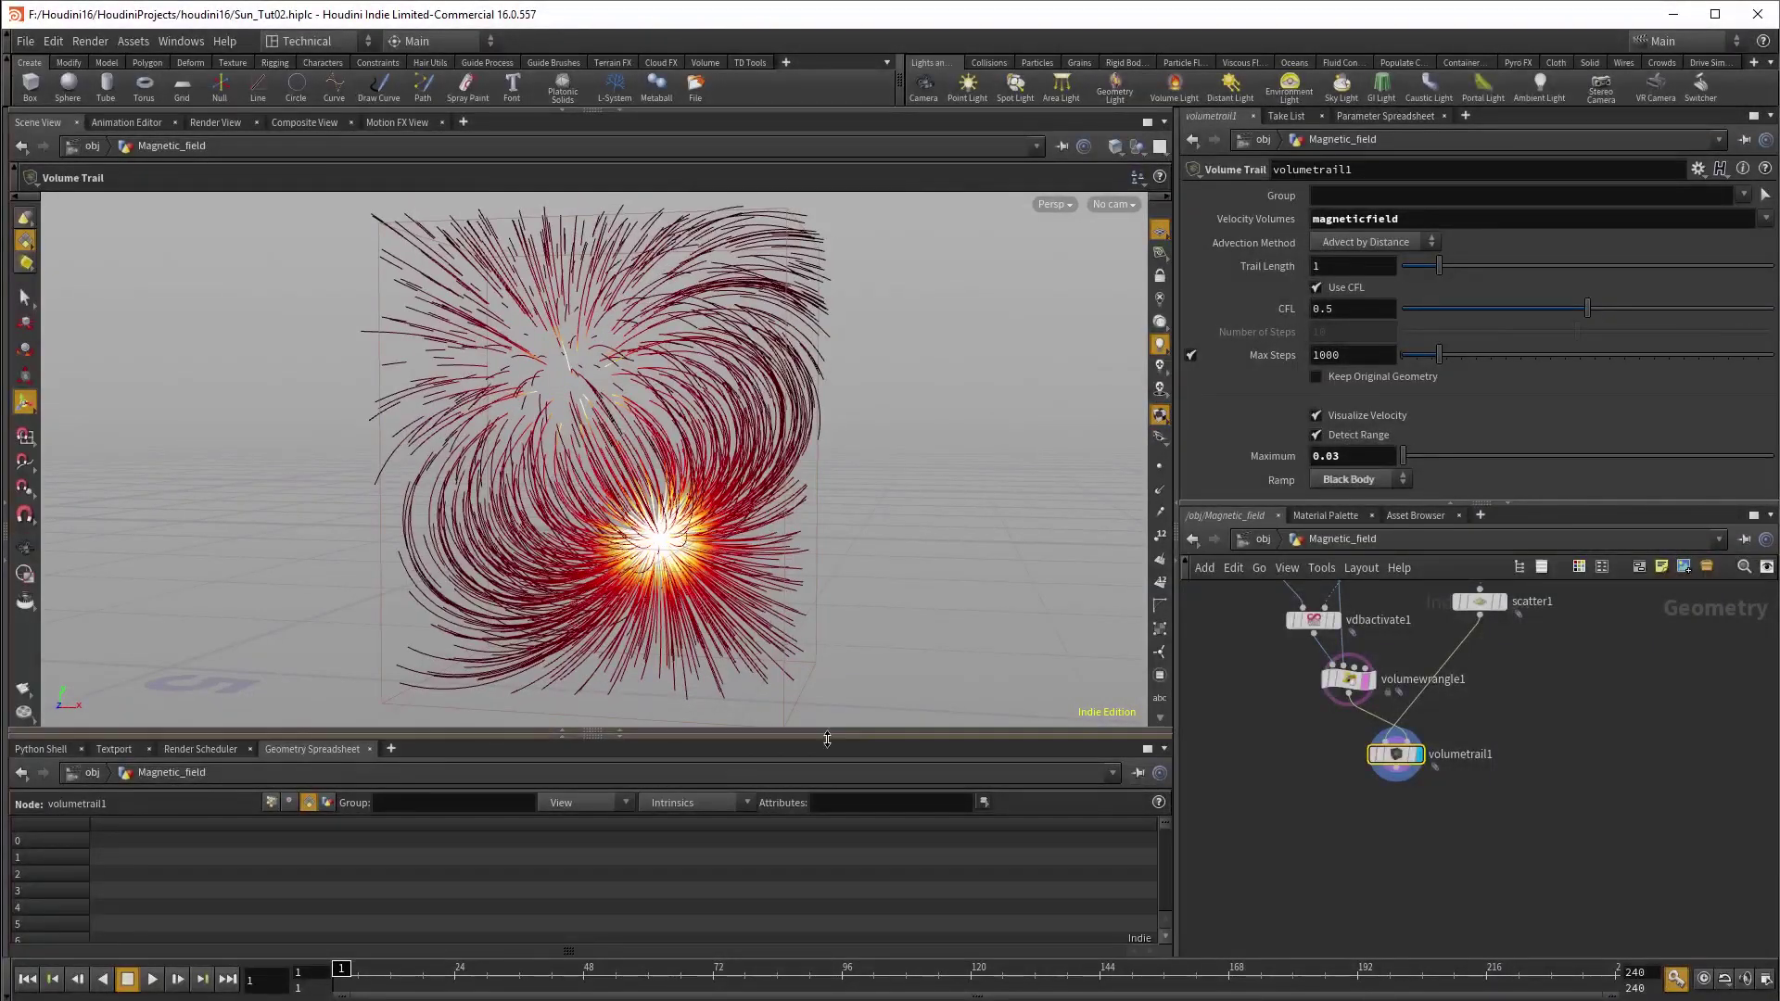
pyautogui.press('Escape')
pyautogui.moveTo(957, 603); pyautogui.dragTo(667, 568)
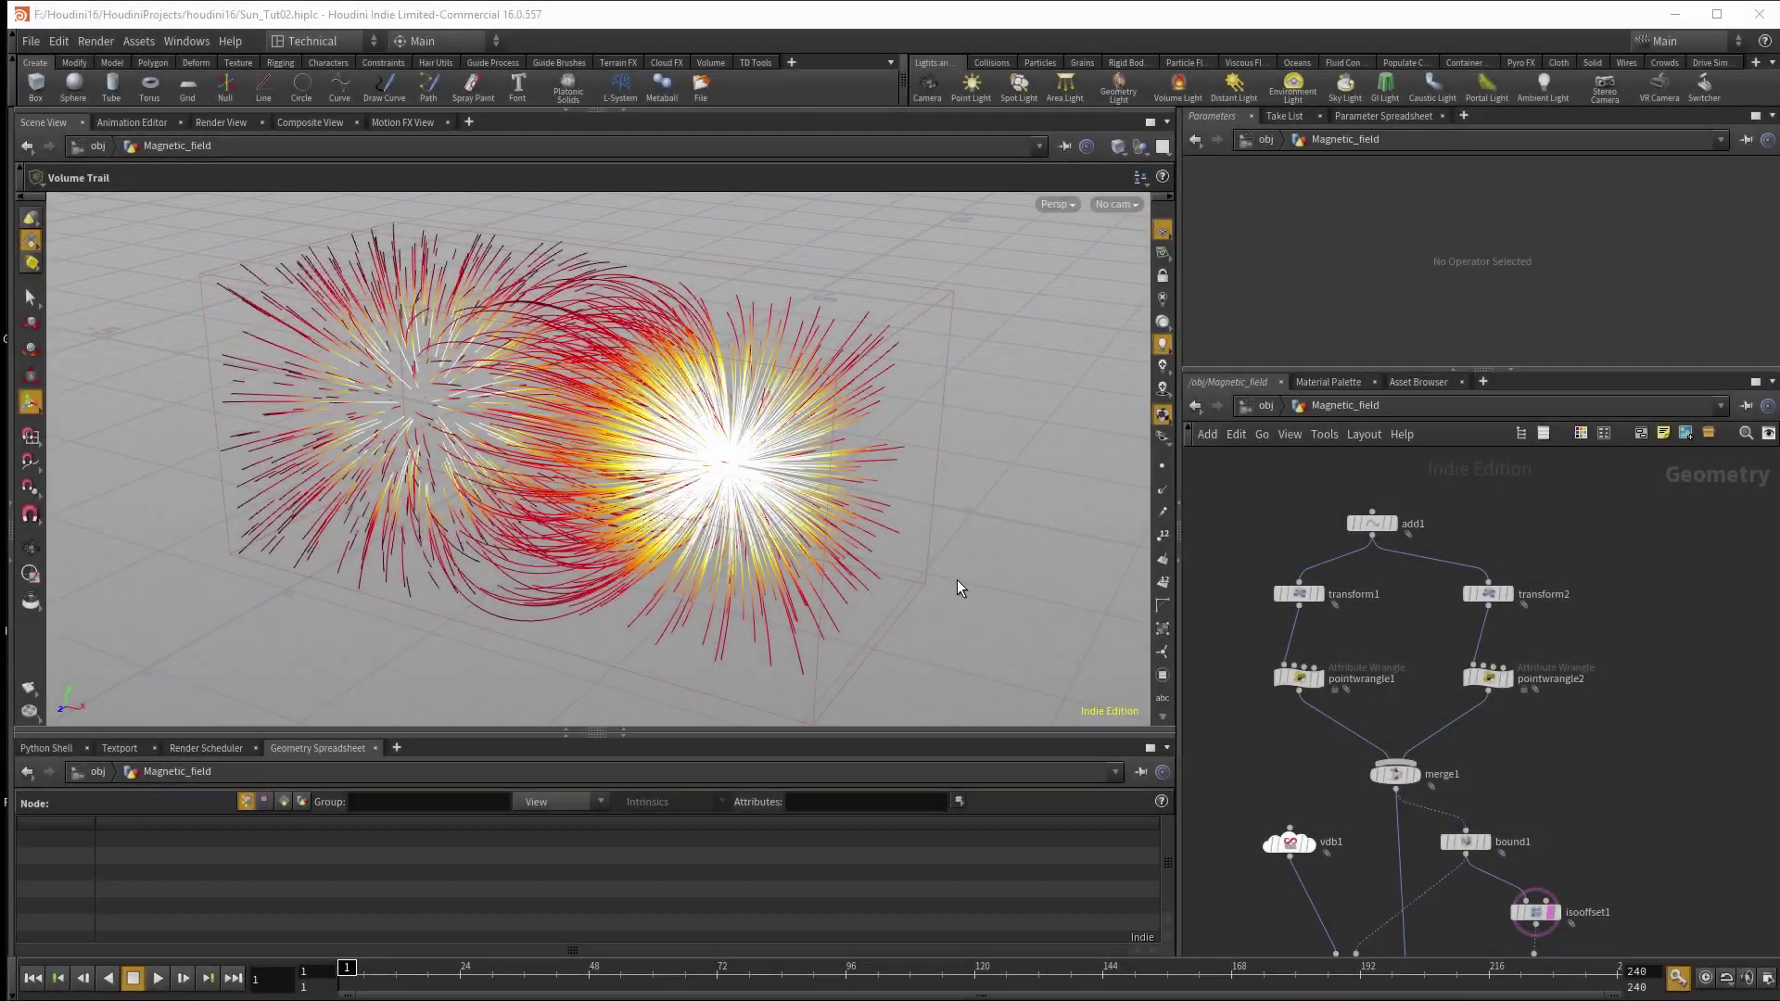
pyautogui.press('Escape')
pyautogui.moveTo(957, 581); pyautogui.dragTo(898, 580)
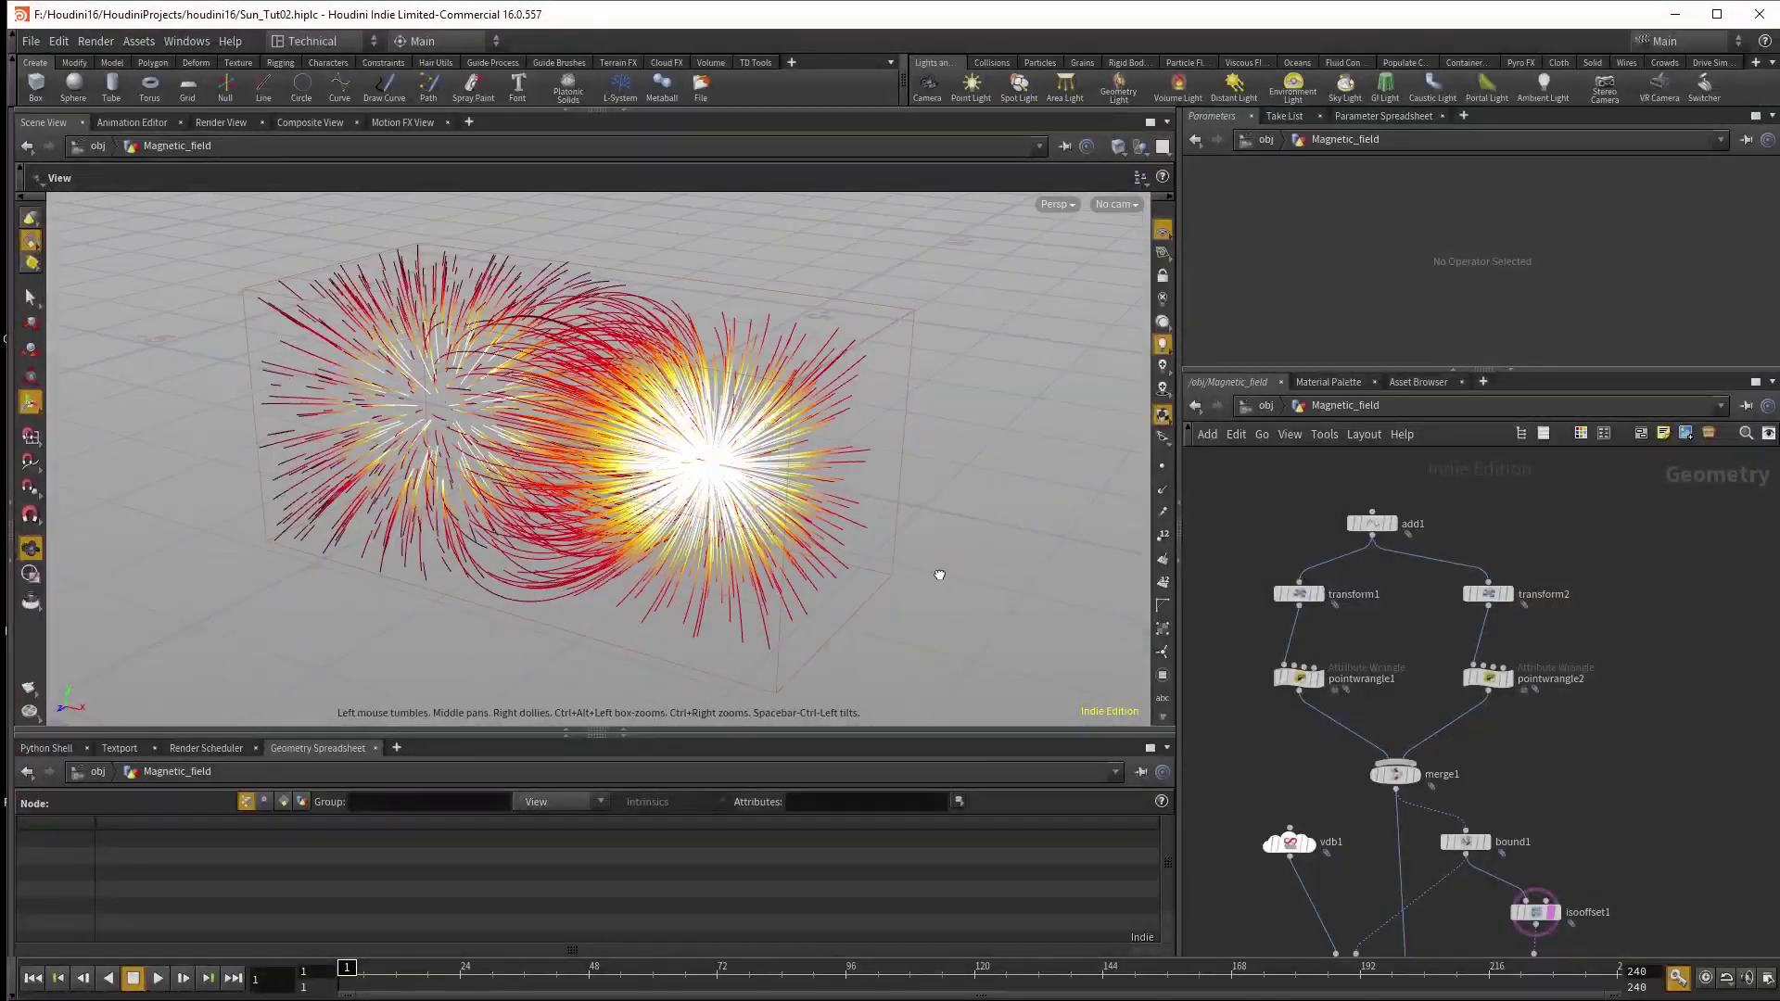
pyautogui.moveTo(909, 564); pyautogui.dragTo(1005, 540)
pyautogui.press('Escape')
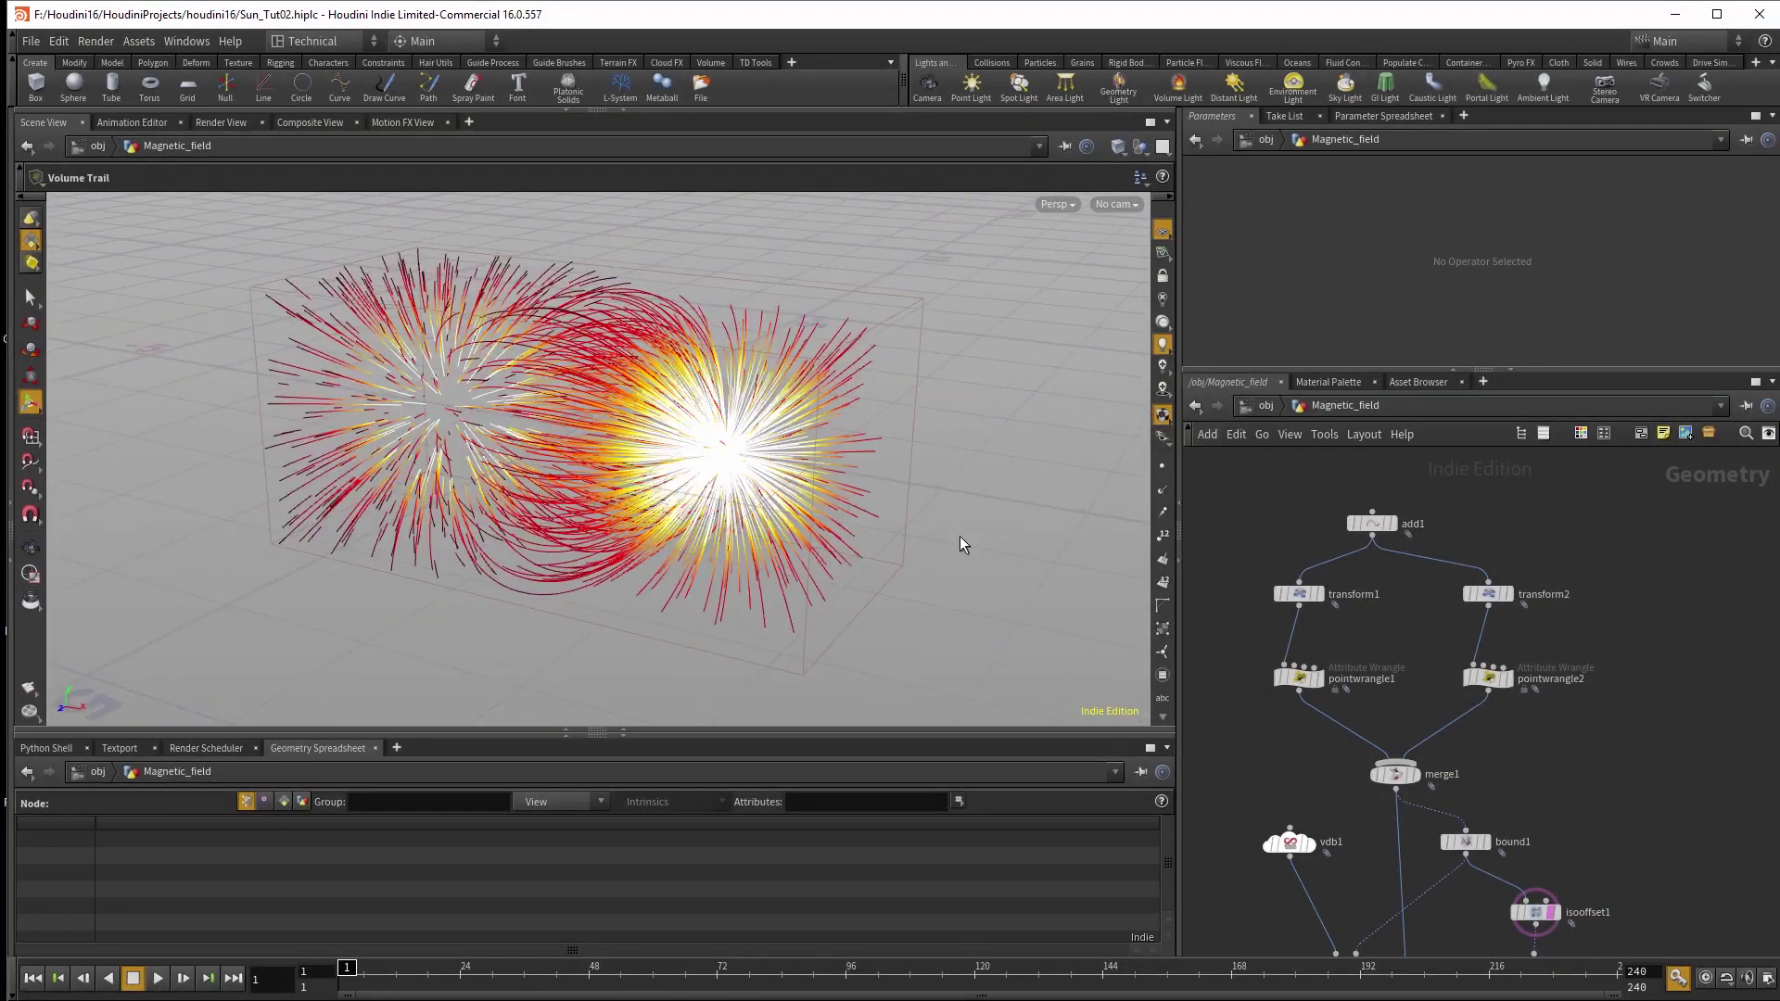
pyautogui.press('Escape')
pyautogui.moveTo(906, 510); pyautogui.dragTo(918, 599)
pyautogui.press('Return')
pyautogui.press('Escape')
pyautogui.press('Return')
pyautogui.press('Escape')
pyautogui.press('Return')
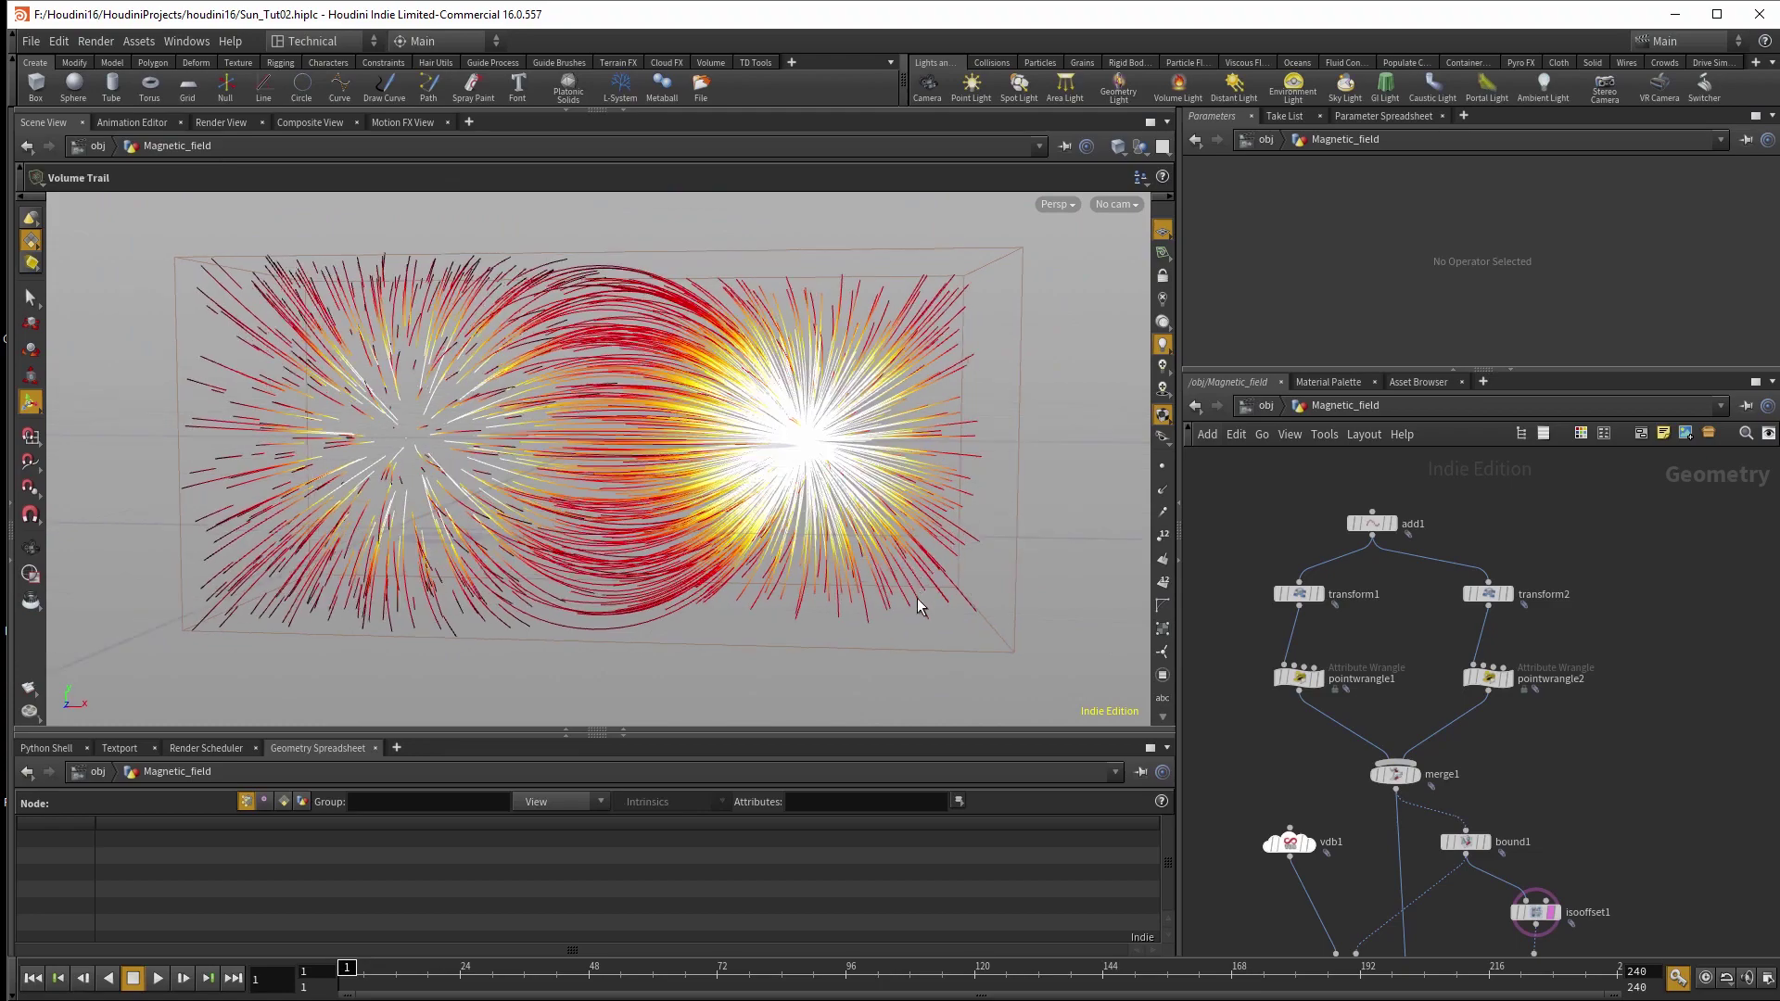
# - Set the Trail Length of volumetrail1 to about 1.94
pyautogui.press('Escape')
pyautogui.moveTo(916, 598); pyautogui.dragTo(760, 560)
pyautogui.press('Return')
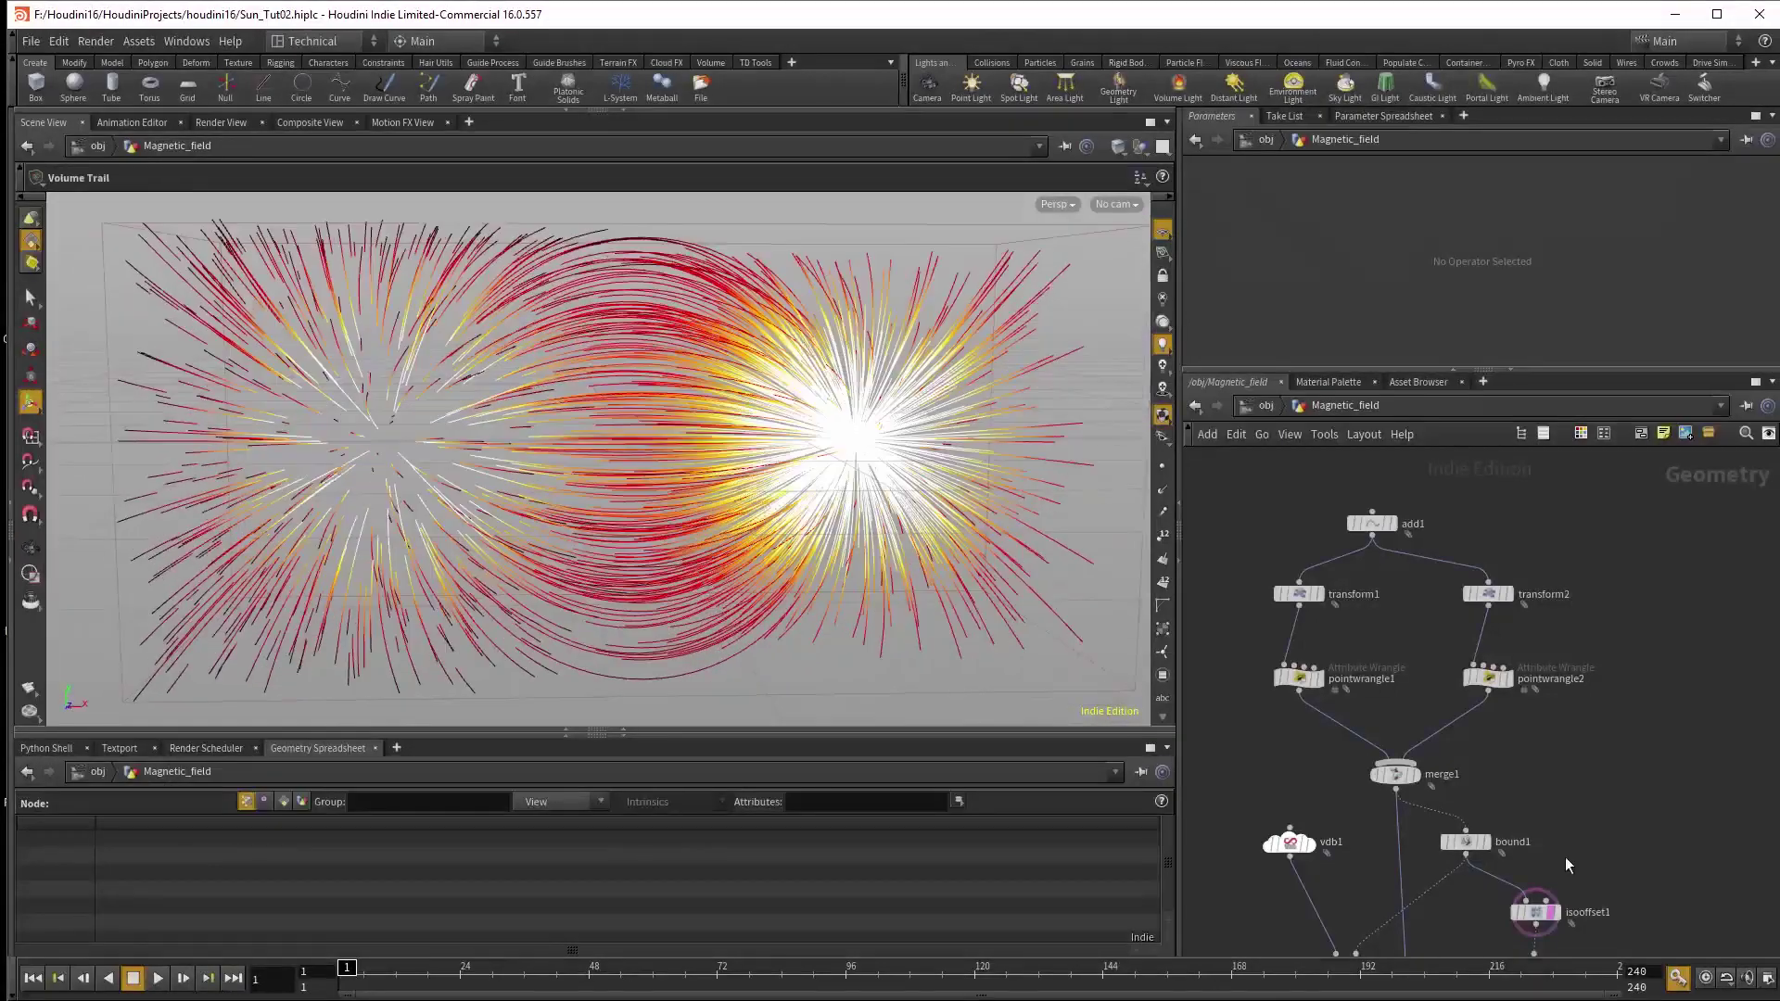
pyautogui.moveTo(1565, 857); pyautogui.dragTo(1556, 620, button='middle')
pyautogui.click(1438, 868)
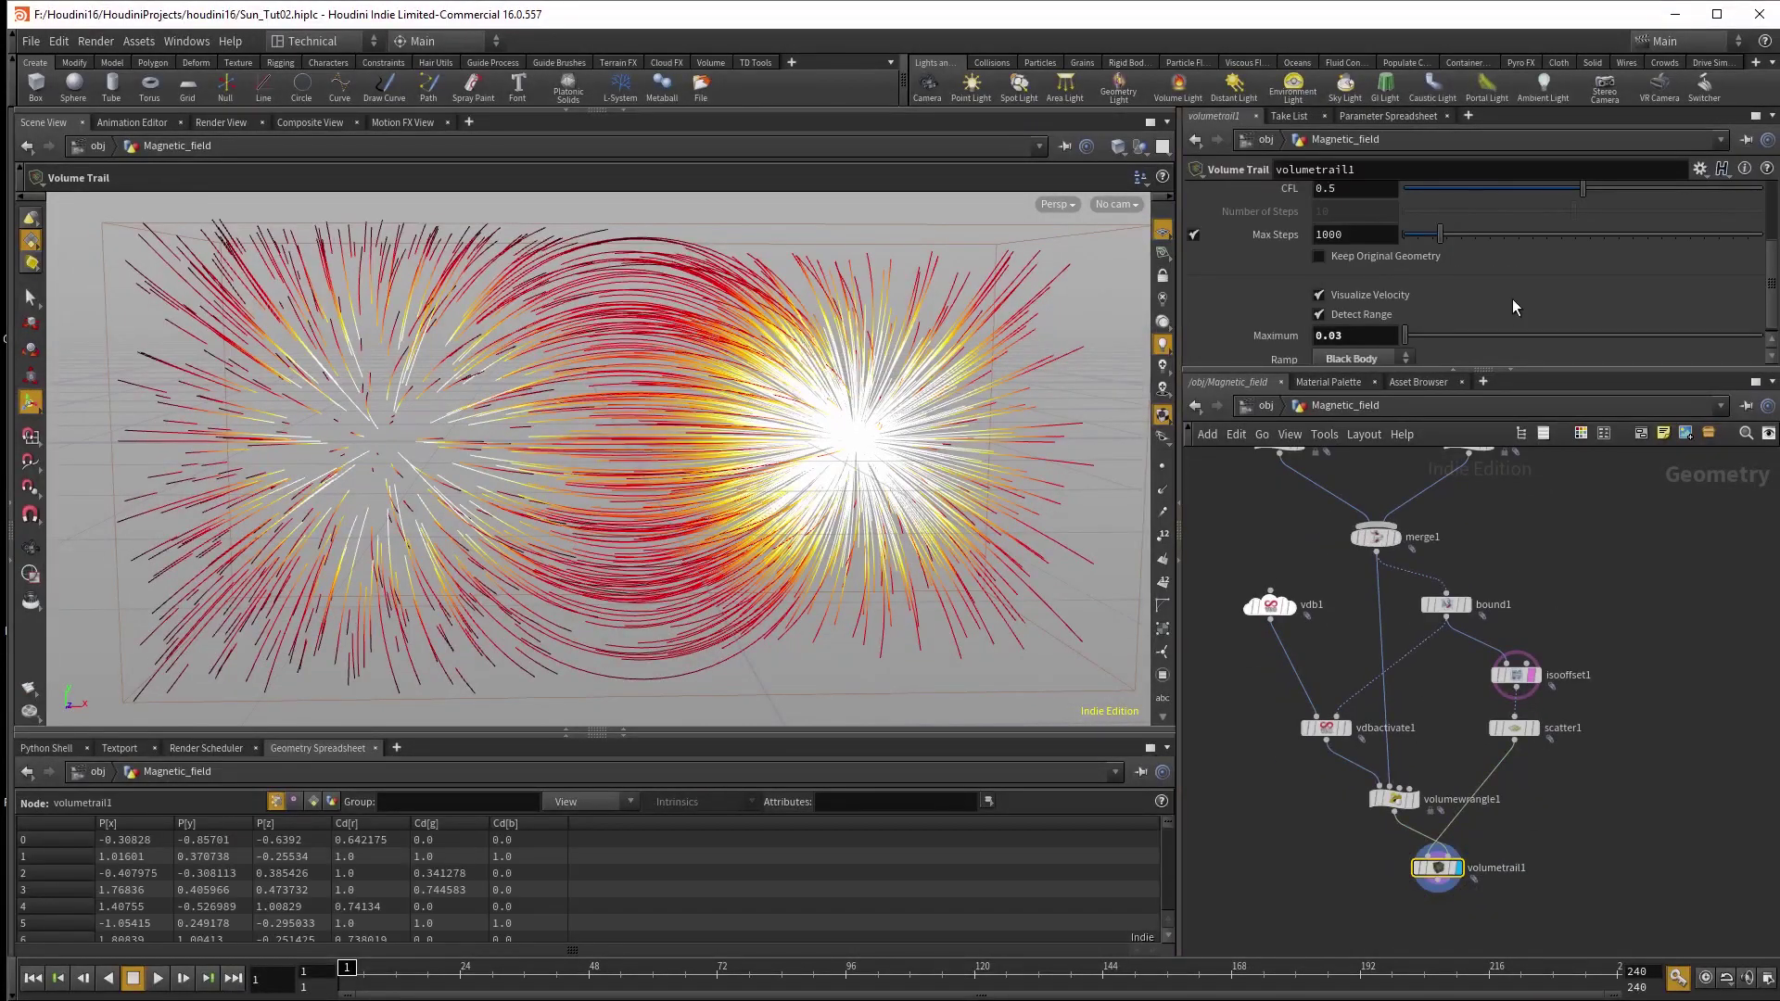
pyautogui.scroll(3, 1511, 299)
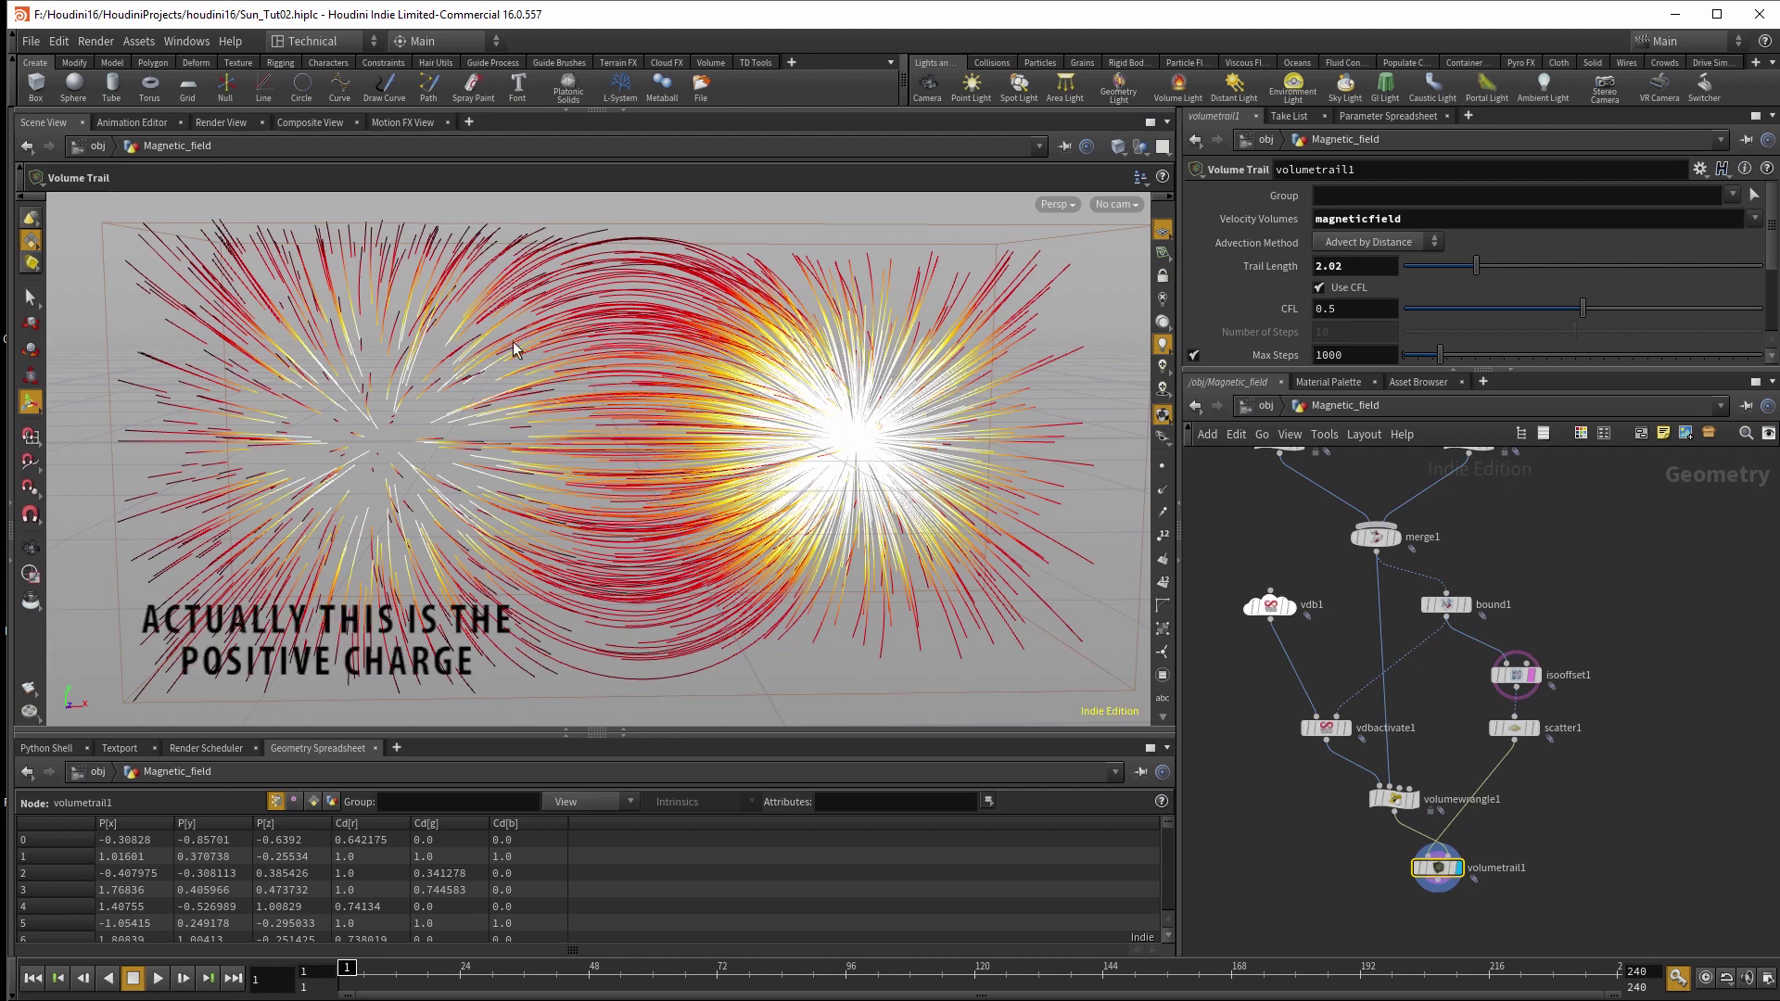
pyautogui.moveTo(1471, 268)
pyautogui.mouseDown()
pyautogui.moveTo(1398, 282)
pyautogui.moveTo(1505, 280)
pyautogui.moveTo(1478, 278)
pyautogui.mouseUp()
pyautogui.press('Escape')
pyautogui.moveTo(834, 519); pyautogui.dragTo(953, 530)
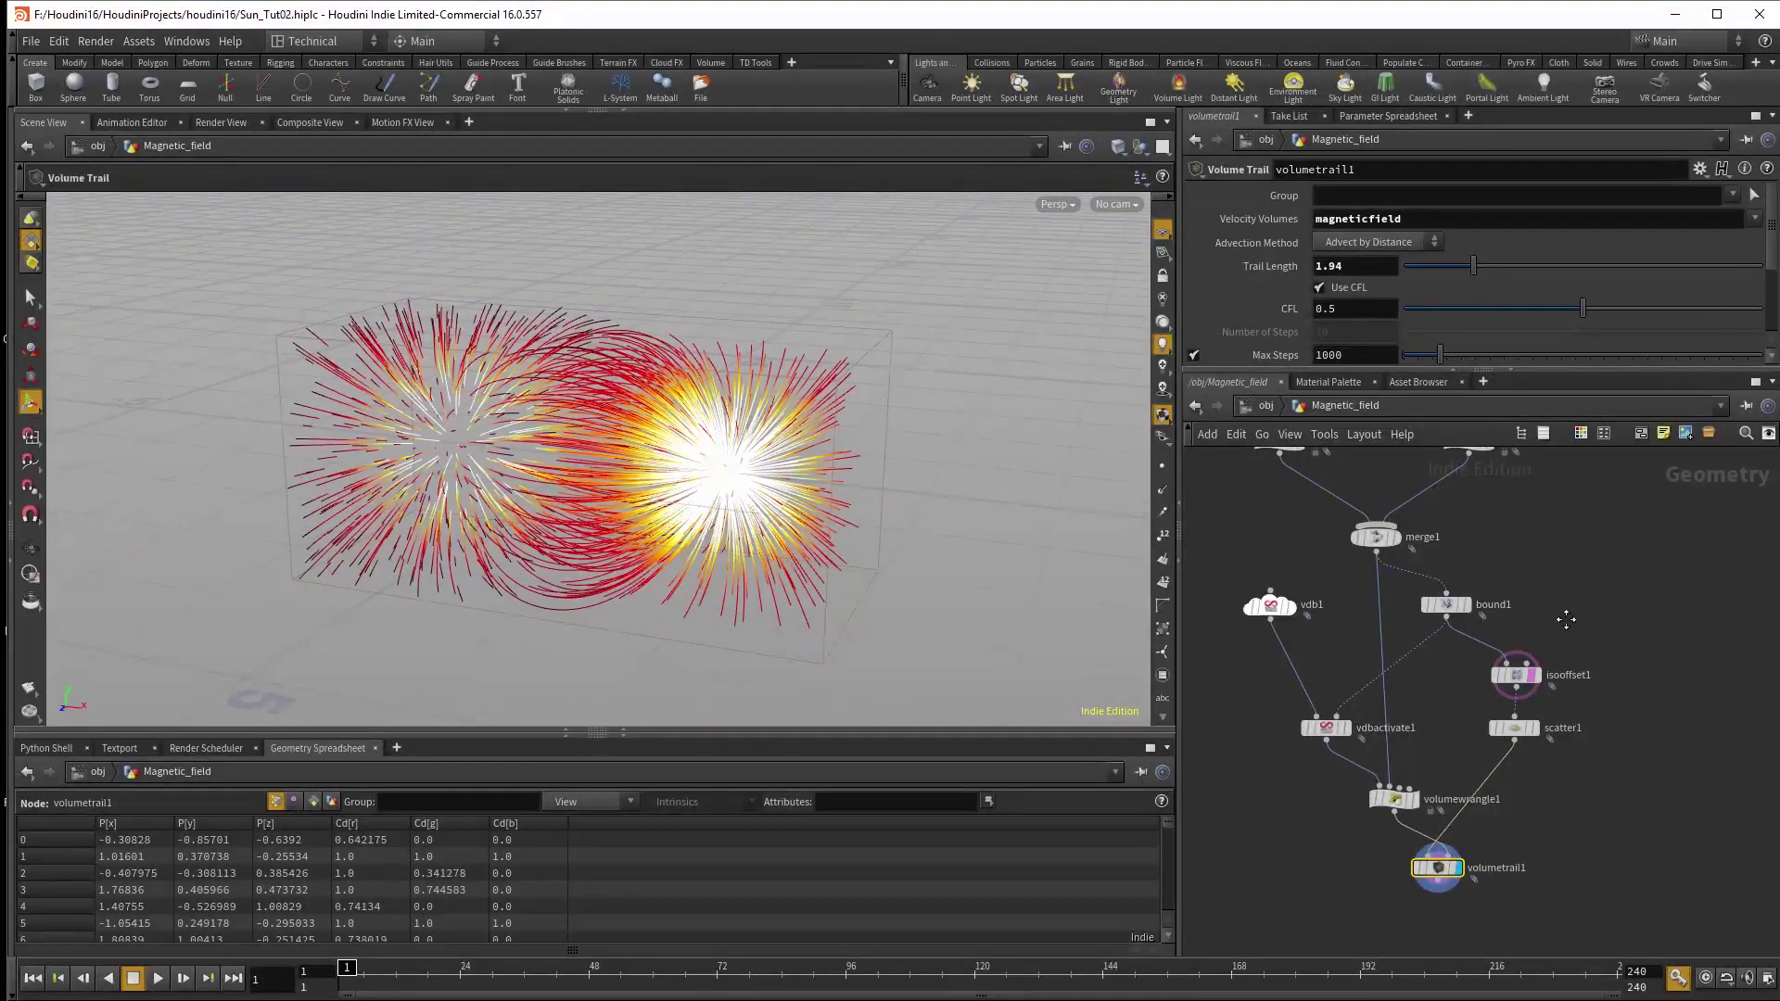
# - Duplicate the transform2 and pointwrangle2 nodes together to create a third pole branch from add1
pyautogui.scroll(5, 1563, 621)
pyautogui.moveTo(1459, 736); pyautogui.dragTo(1450, 753)
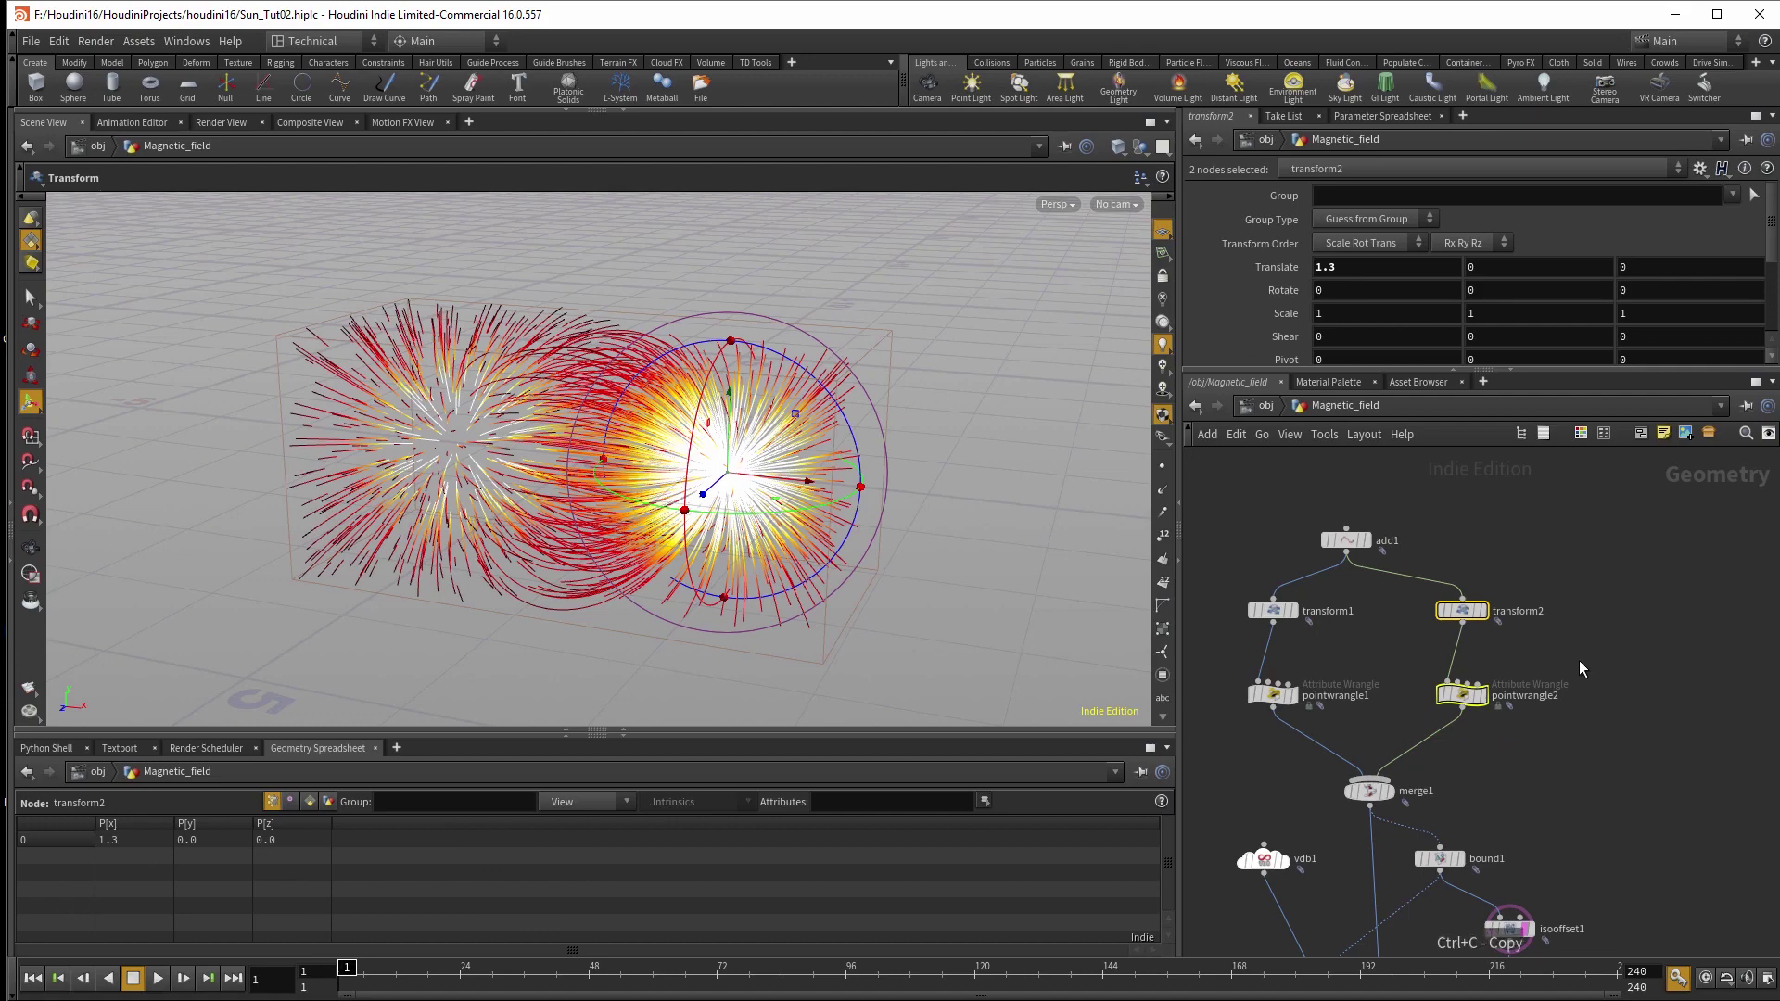
pyautogui.hotkey('ctrl', 'c')
pyautogui.hotkey('ctrl', 'v')
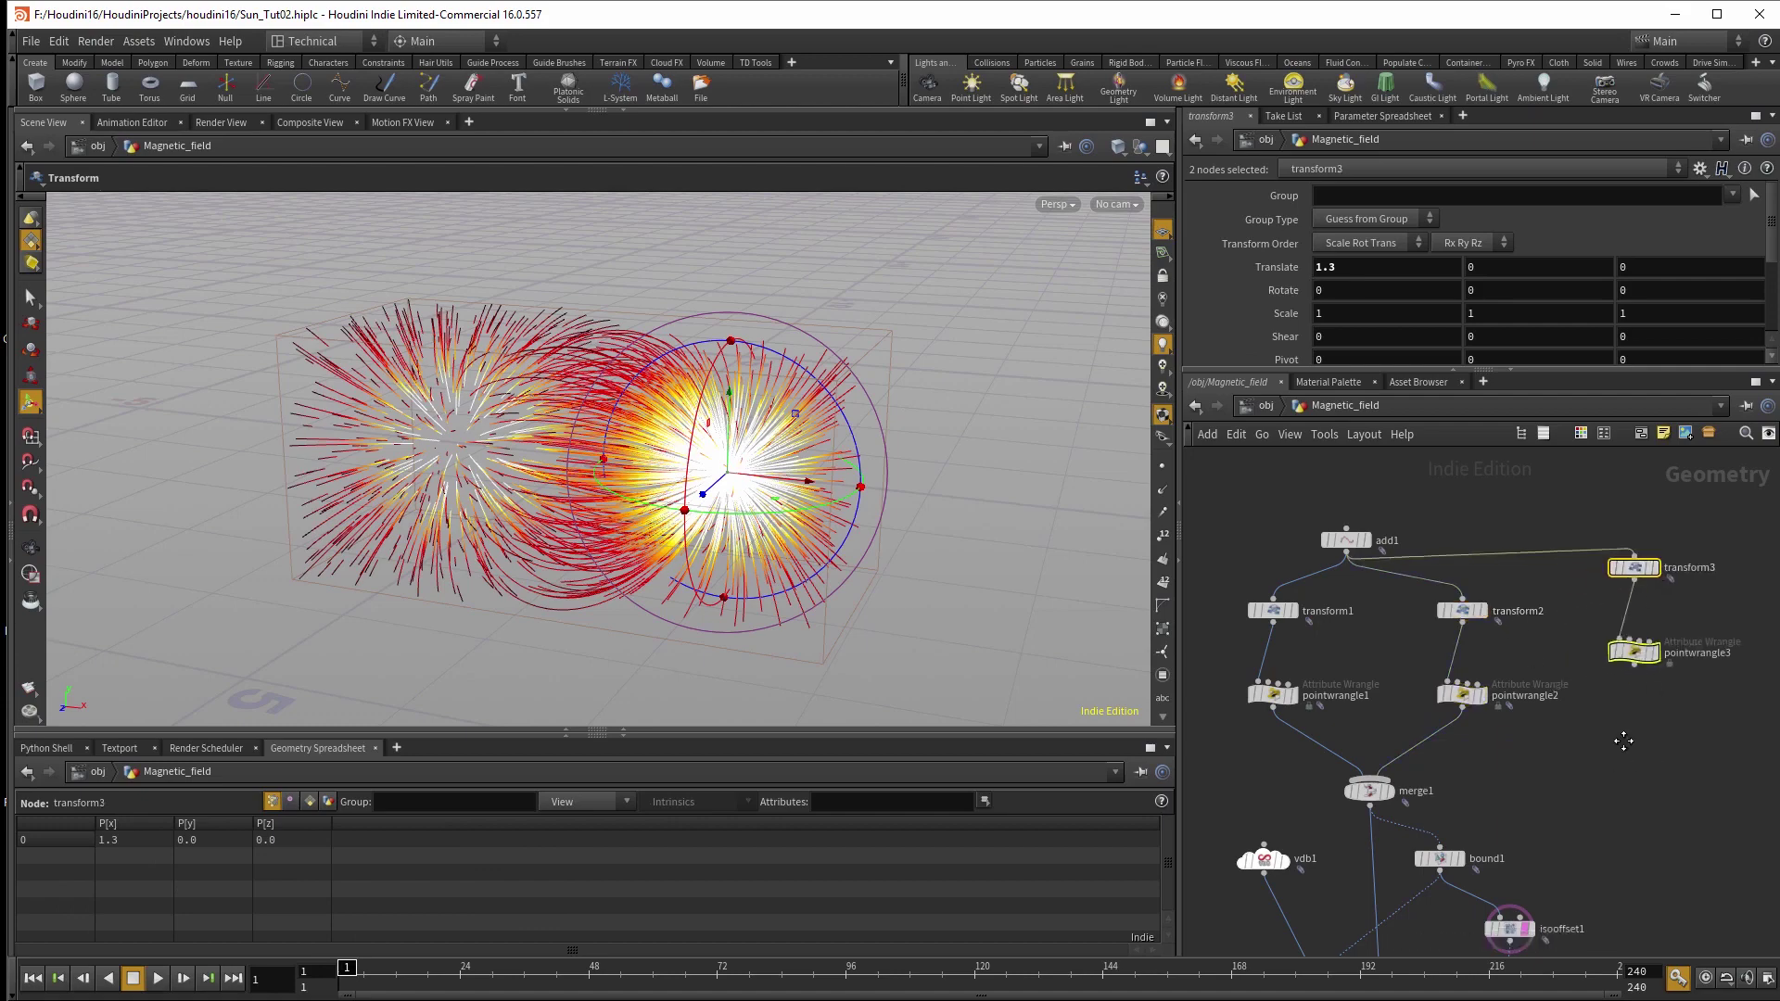
pyautogui.moveTo(1621, 739); pyautogui.dragTo(1630, 681, button='middle')
pyautogui.press('Escape')
pyautogui.moveTo(784, 564); pyautogui.dragTo(973, 542)
pyautogui.press('Return')
# - Move the transform3 pole in the ground plane to about 0.29 in X and -1.96 in Z
pyautogui.click(1655, 514)
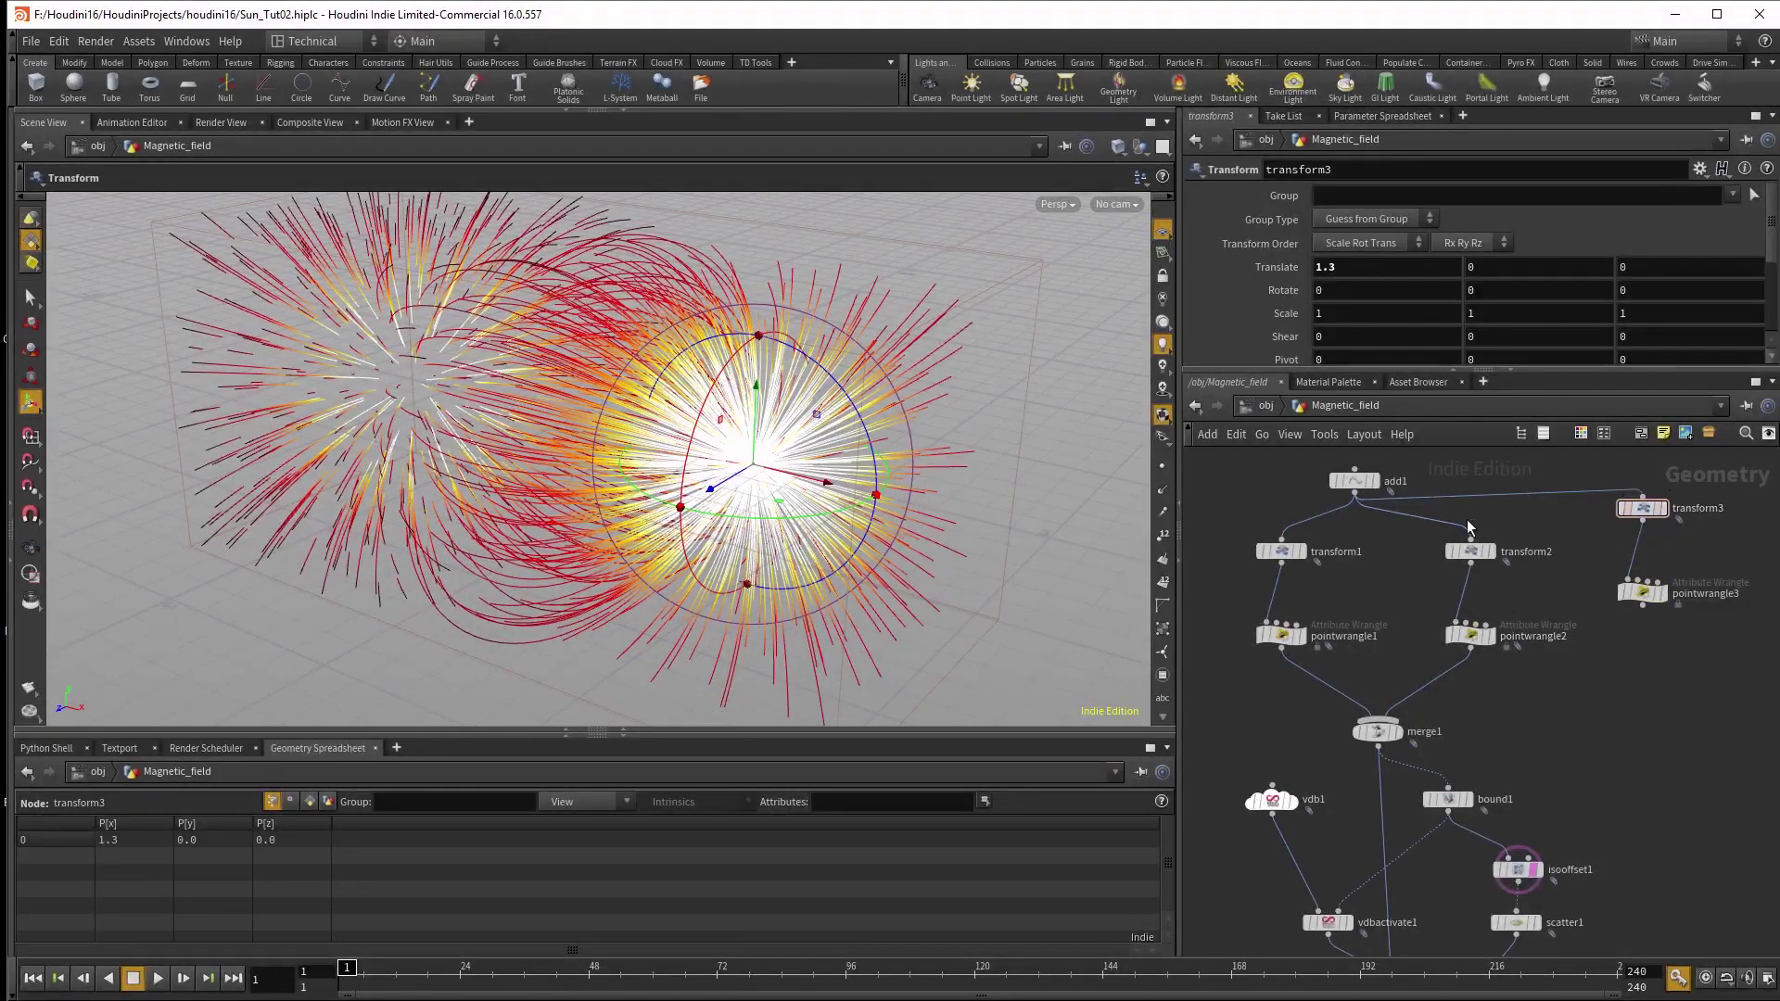
pyautogui.moveTo(1636, 702); pyautogui.dragTo(1616, 764, button='middle')
pyautogui.click(1621, 654)
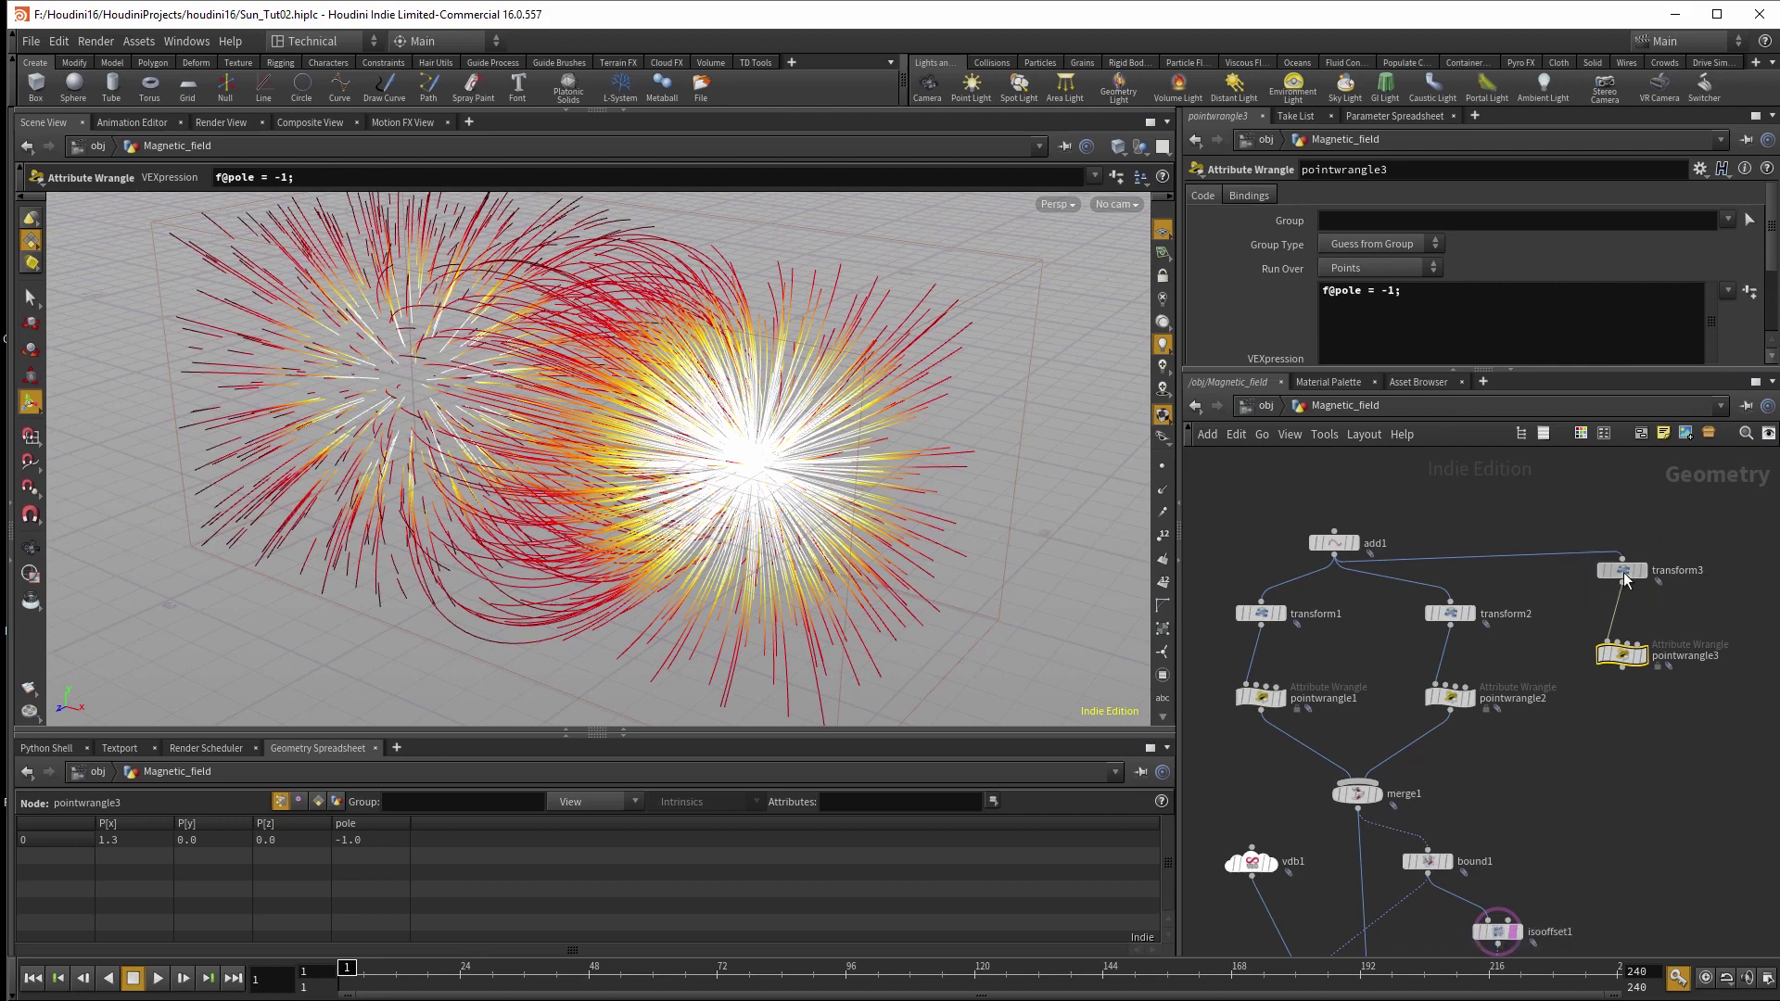
pyautogui.click(1623, 570)
pyautogui.keyDown('alt'); pyautogui.moveTo(940, 526); pyautogui.dragTo(849, 503); pyautogui.keyUp('alt')
pyautogui.moveTo(960, 533); pyautogui.dragTo(880, 438)
# - Connect the output of pointwrangle3 to merge1 as an additional pole input
pyautogui.click(1626, 678)
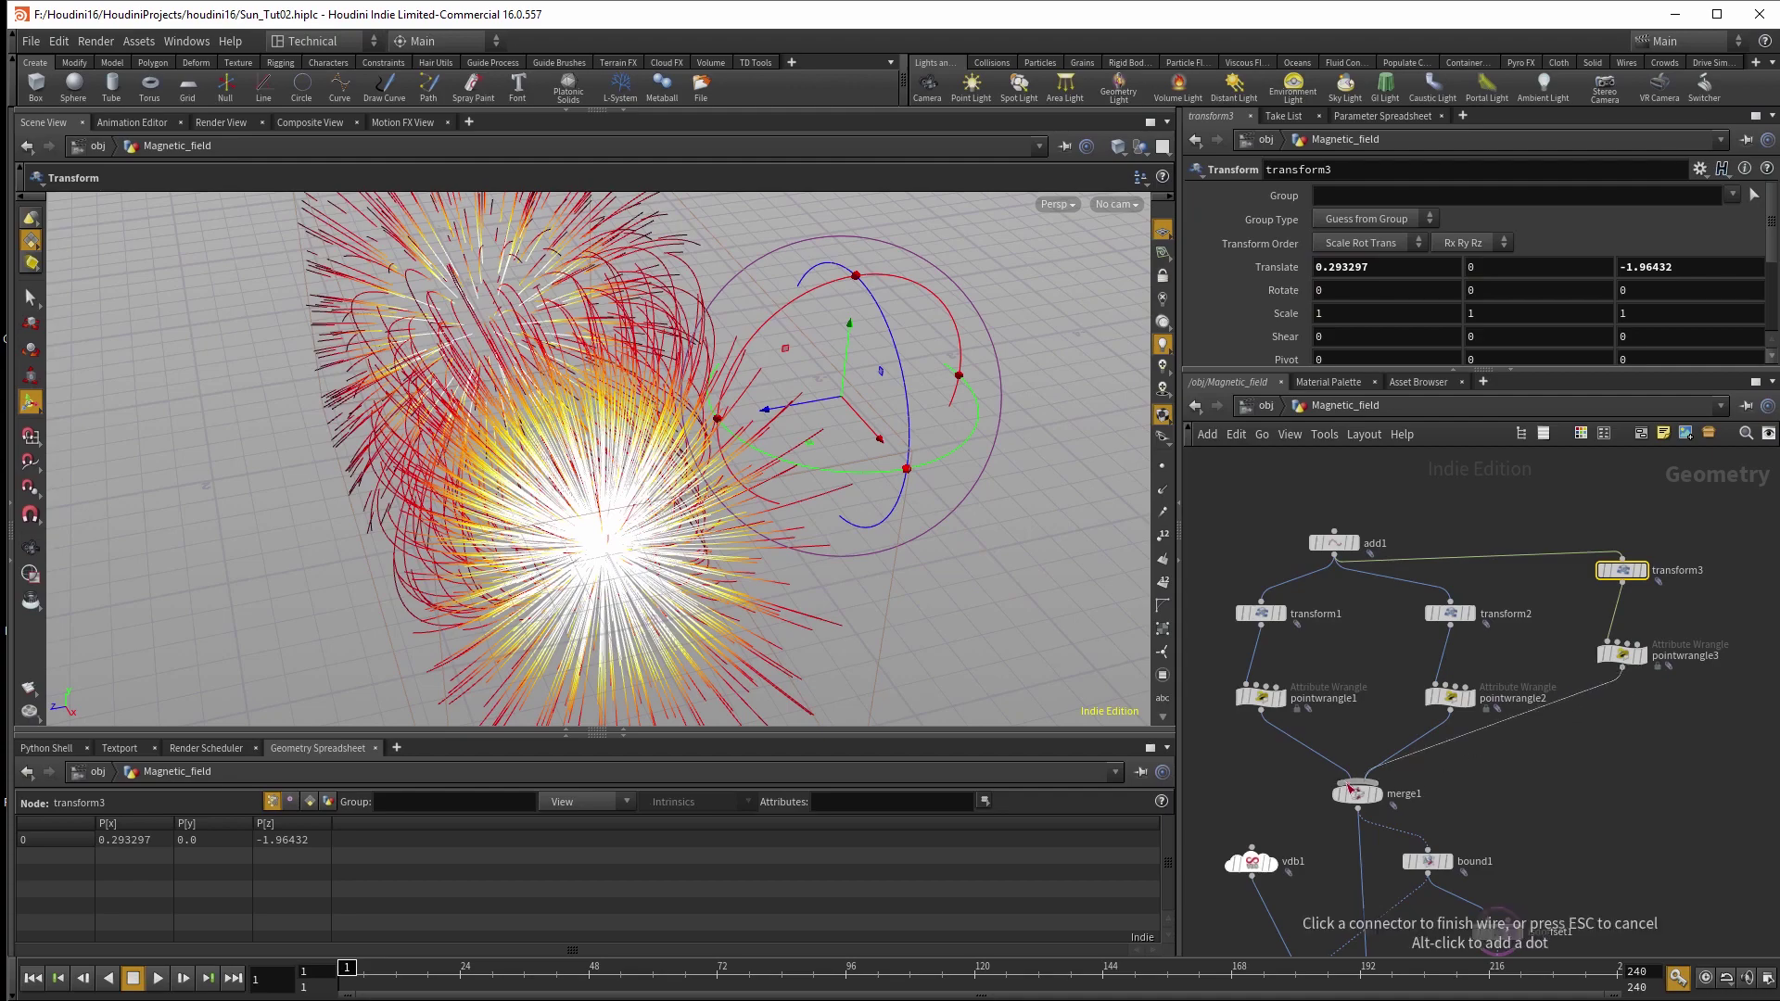
pyautogui.click(1361, 782)
pyautogui.moveTo(700, 628); pyautogui.dragTo(862, 349)
pyautogui.scroll(6, 925, 338)
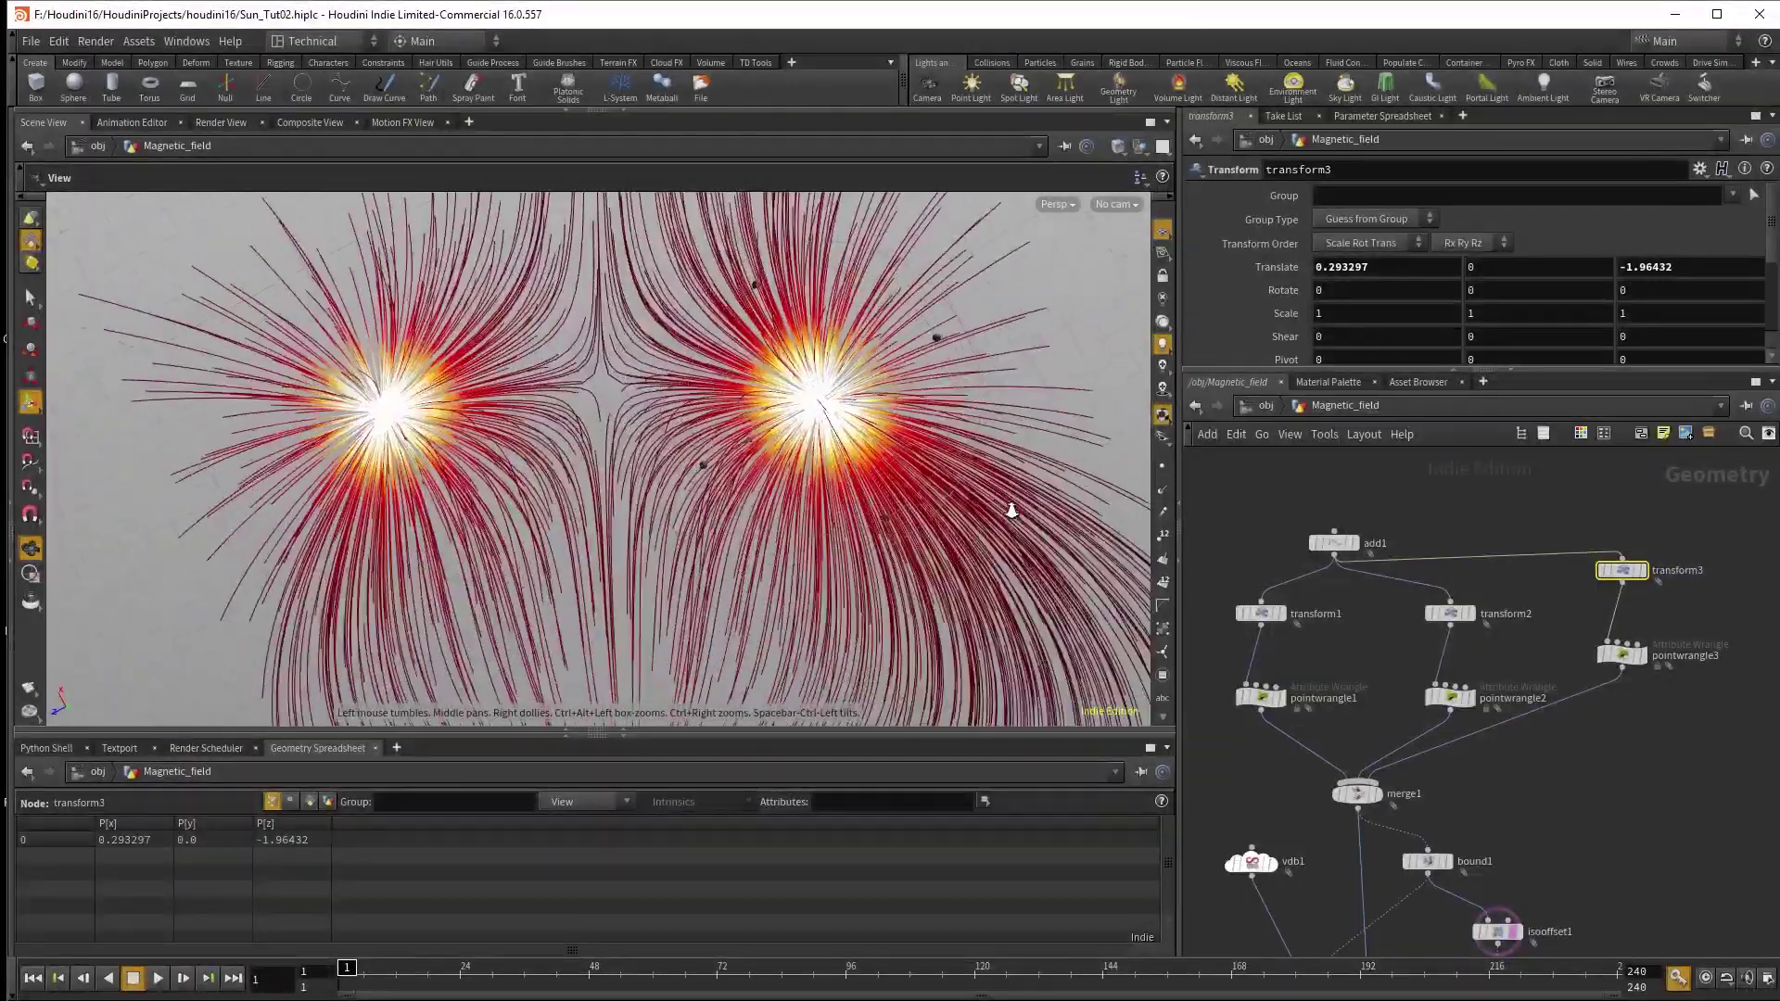
# - Examine the field trails between the three poles from above and from several oblique viewing angles
pyautogui.press('Return')
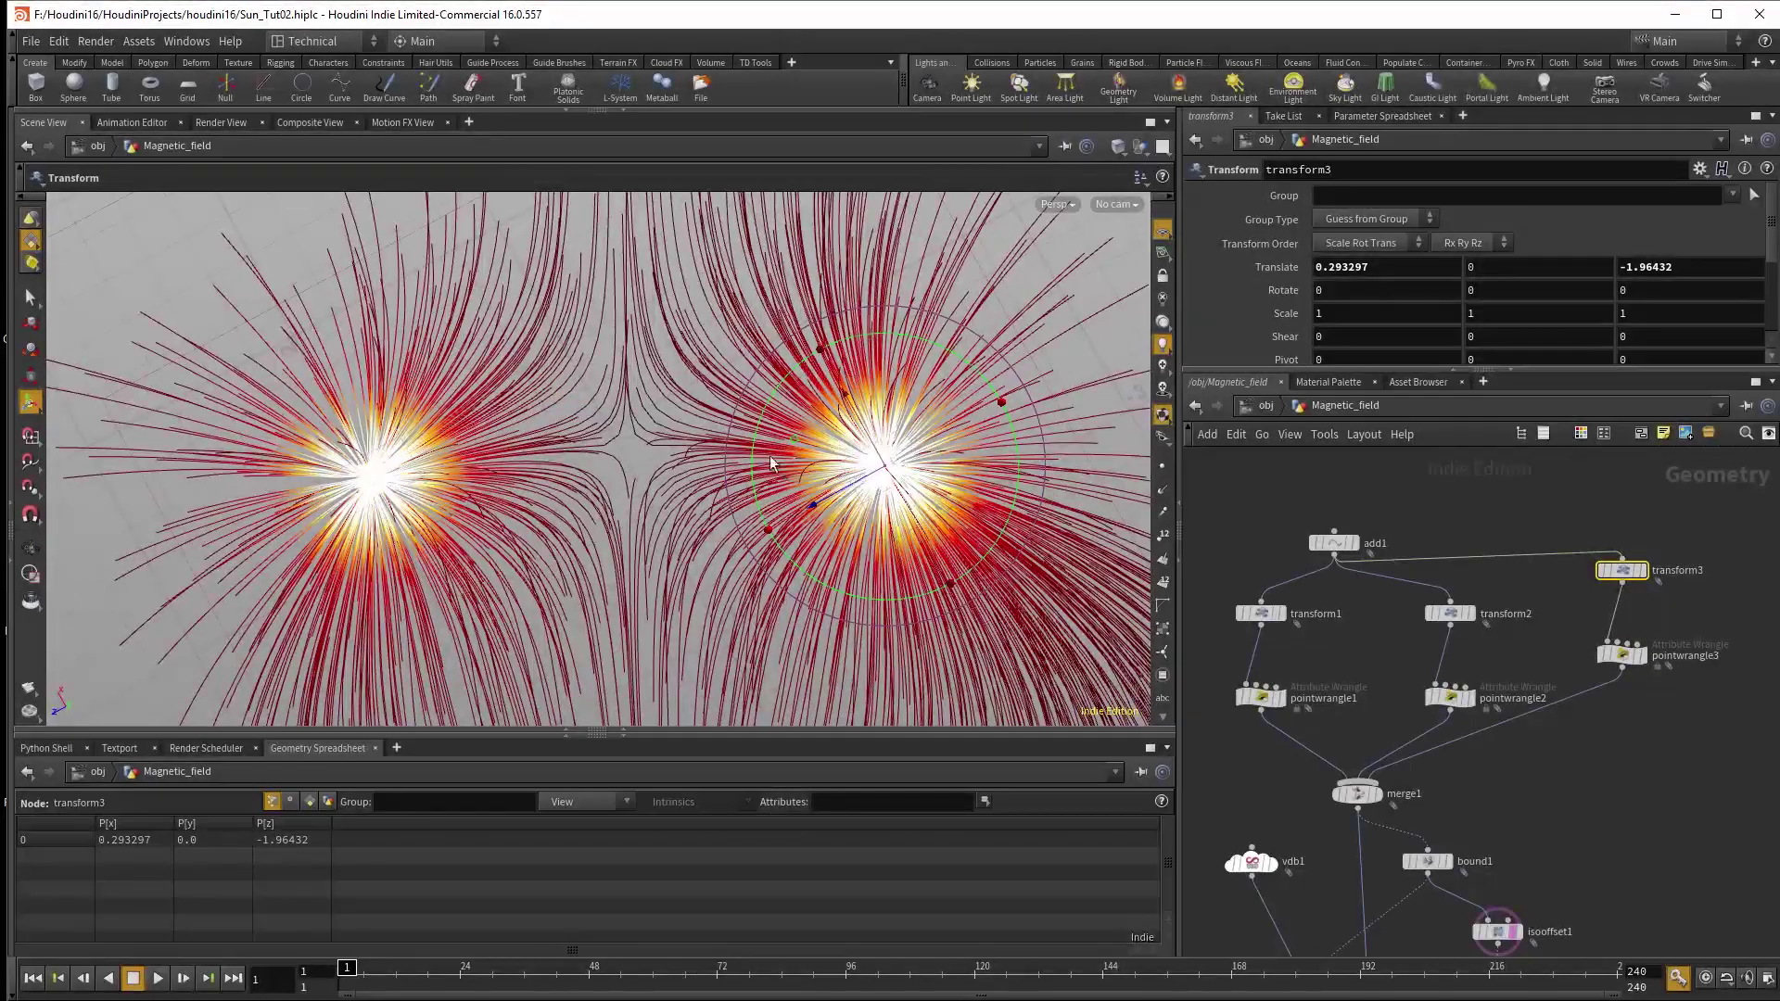
pyautogui.press('Escape')
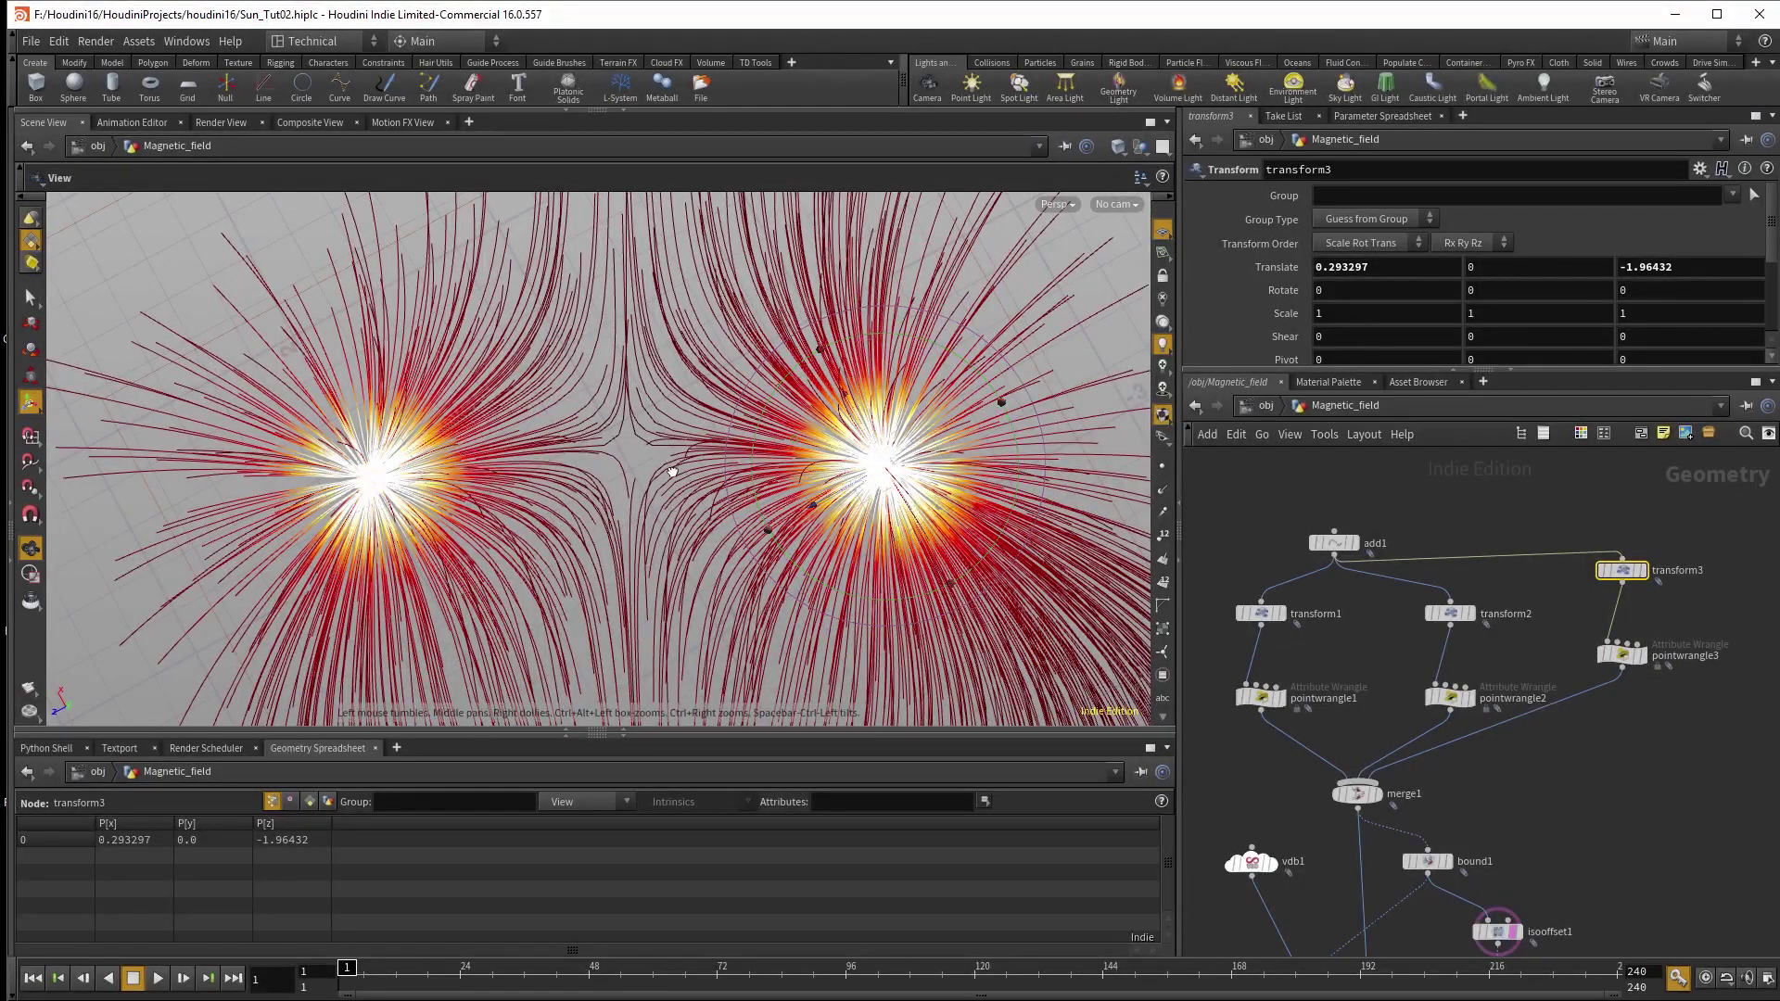
pyautogui.moveTo(649, 377); pyautogui.dragTo(844, 481)
pyautogui.press('Return')
pyautogui.press('Escape')
pyautogui.press('Return')
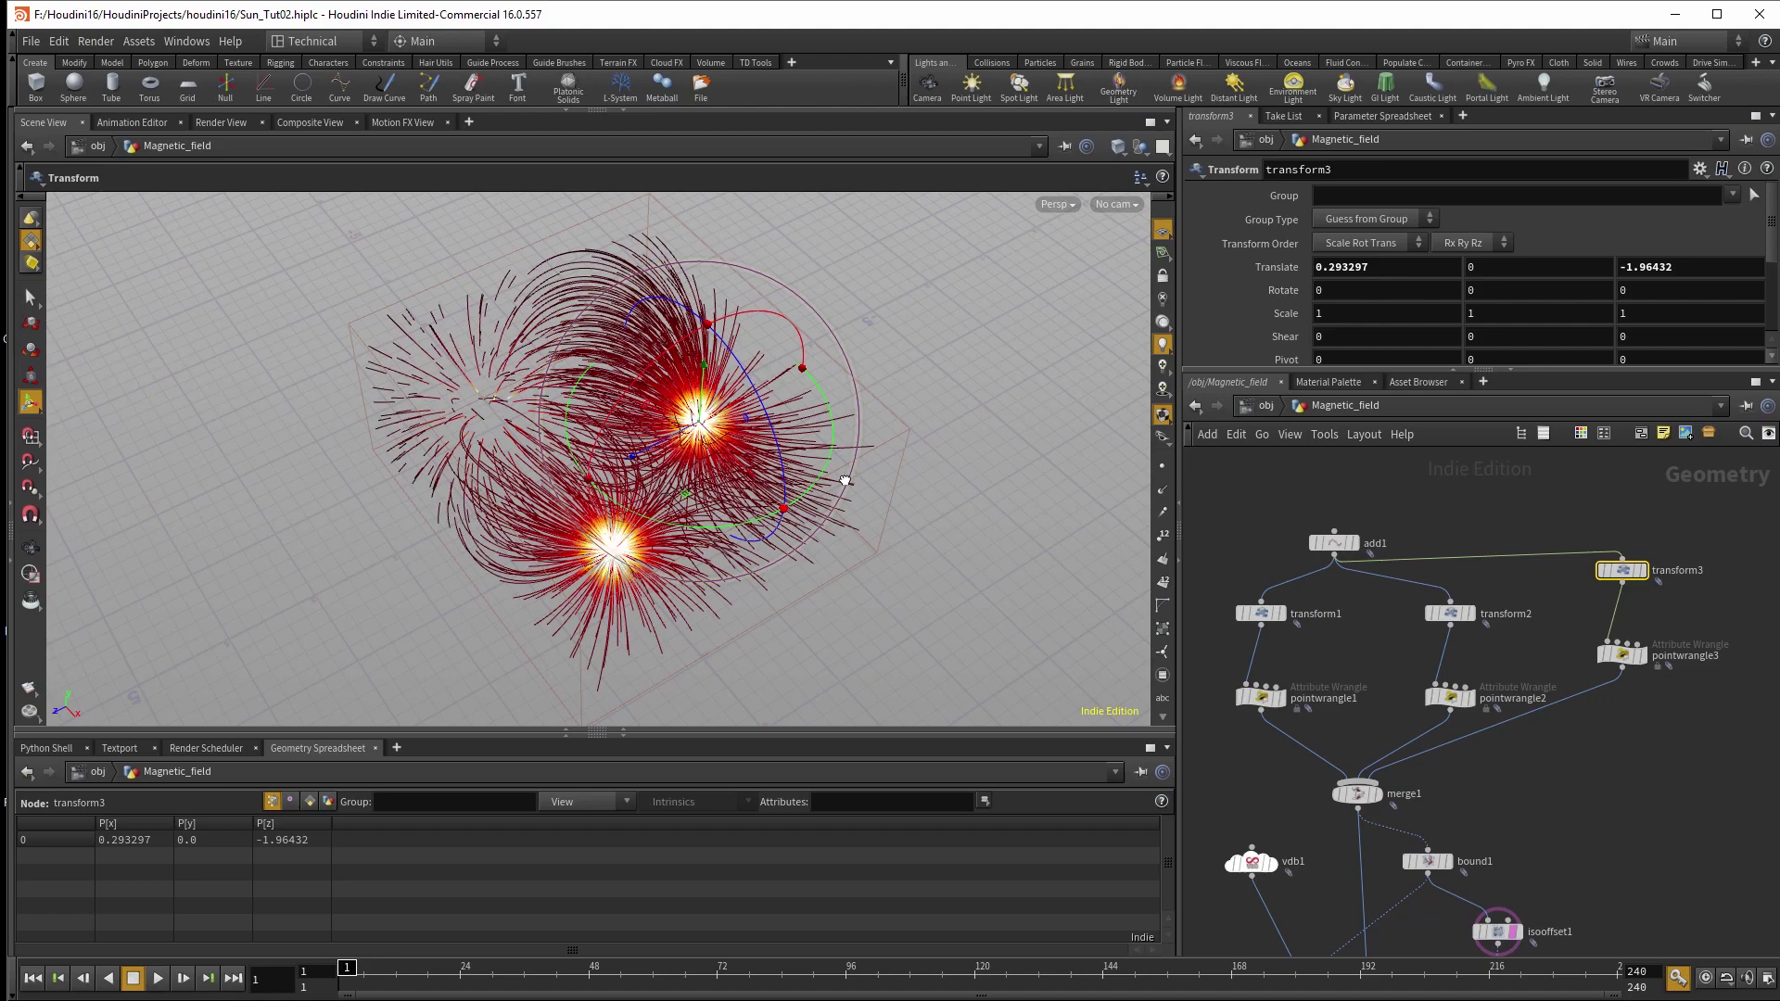
pyautogui.moveTo(862, 465)
pyautogui.mouseDown()
pyautogui.moveTo(966, 497)
pyautogui.moveTo(908, 515)
pyautogui.moveTo(876, 482)
pyautogui.moveTo(822, 485)
pyautogui.moveTo(864, 465)
pyautogui.mouseUp()
pyautogui.press('Escape')
pyautogui.press('Return')
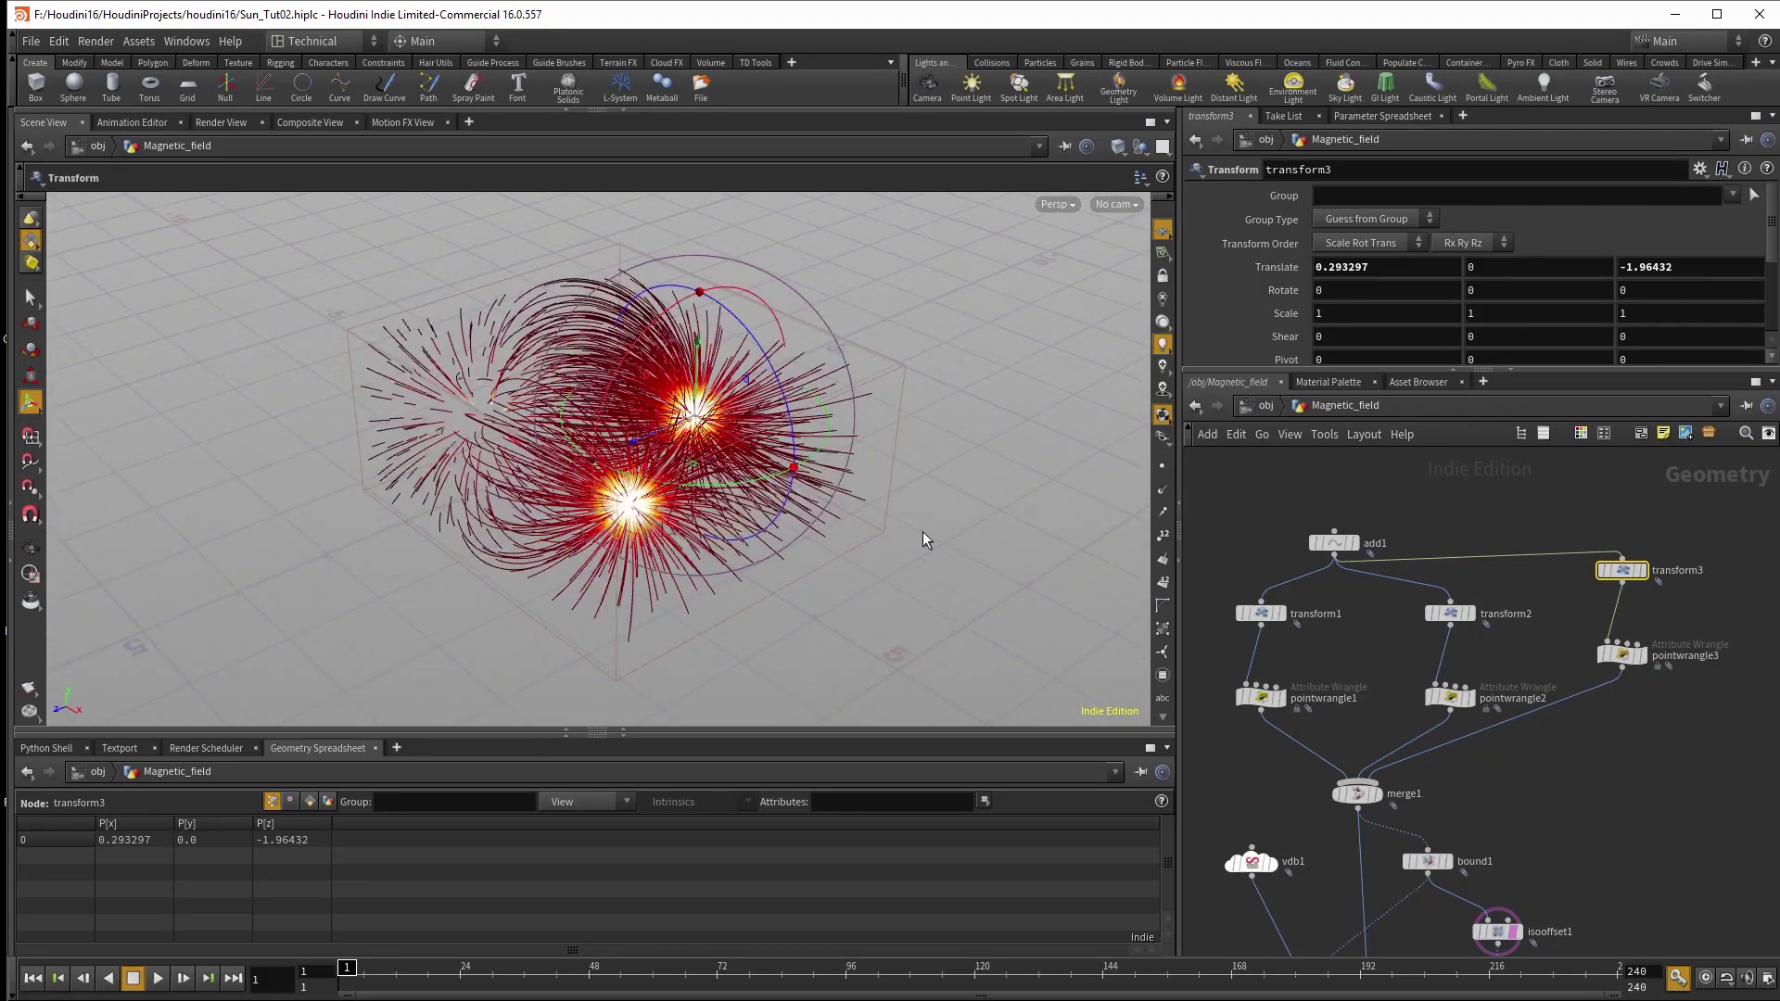
pyautogui.moveTo(921, 531); pyautogui.dragTo(927, 463)
pyautogui.press('space')
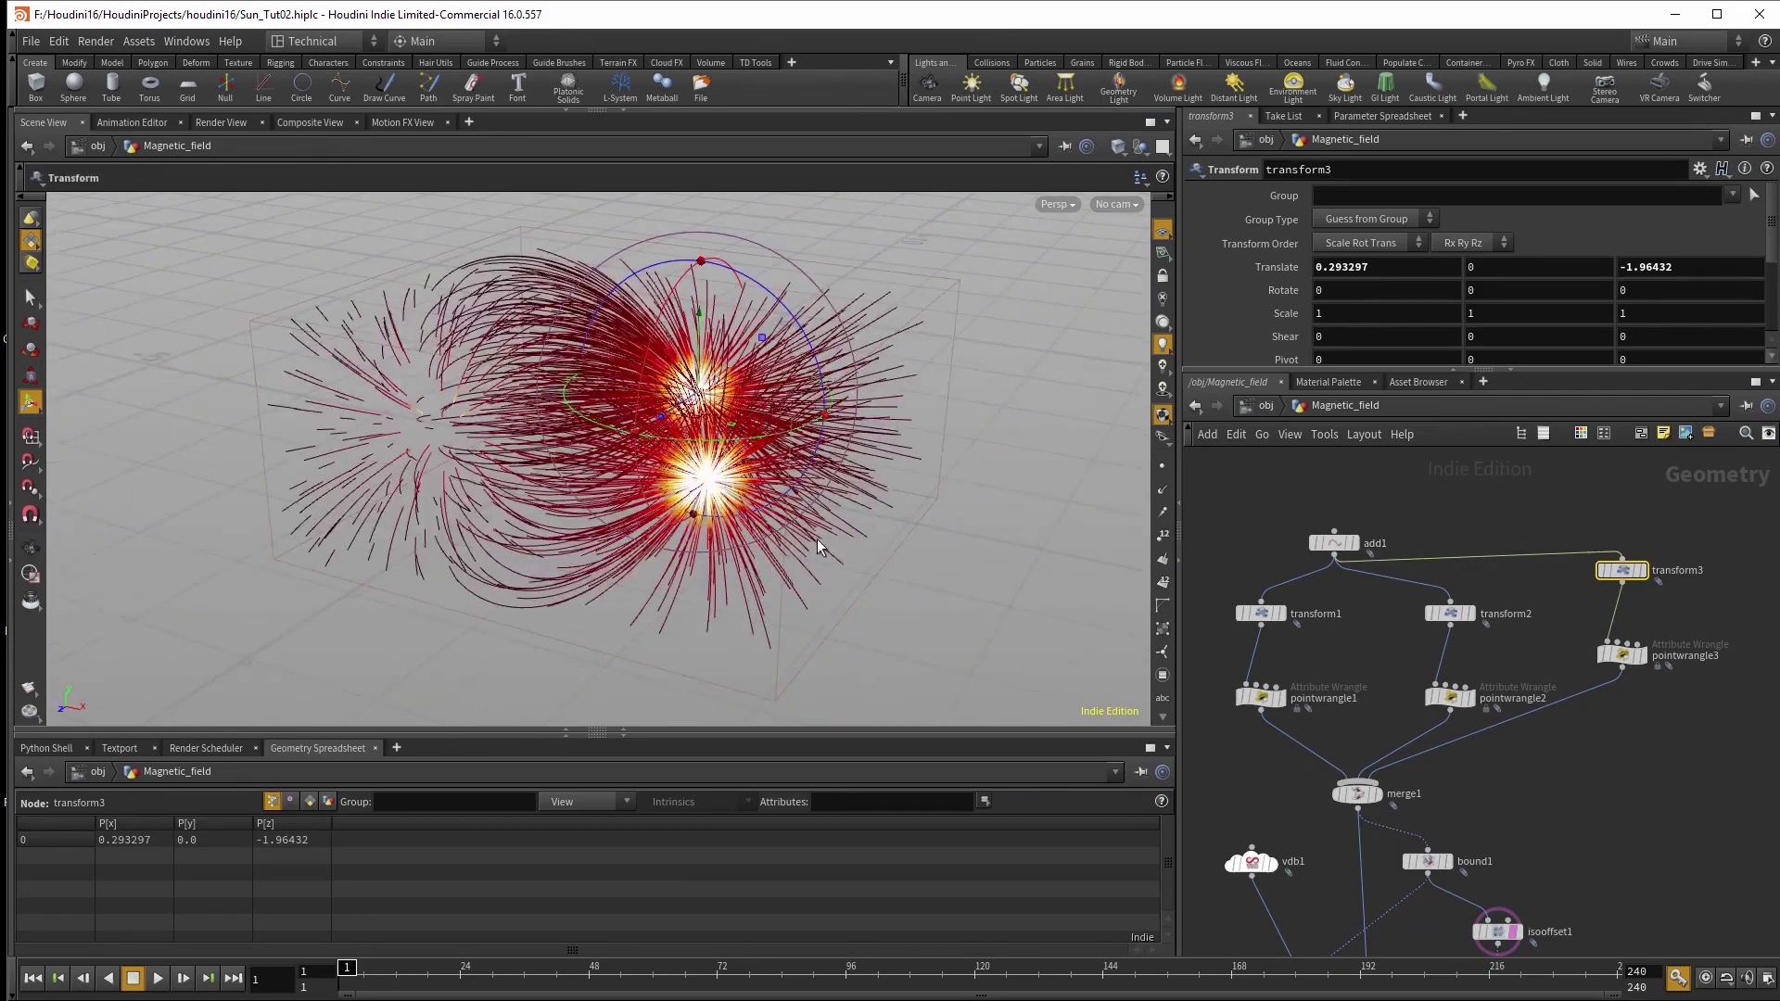
pyautogui.moveTo(819, 547); pyautogui.dragTo(927, 603)
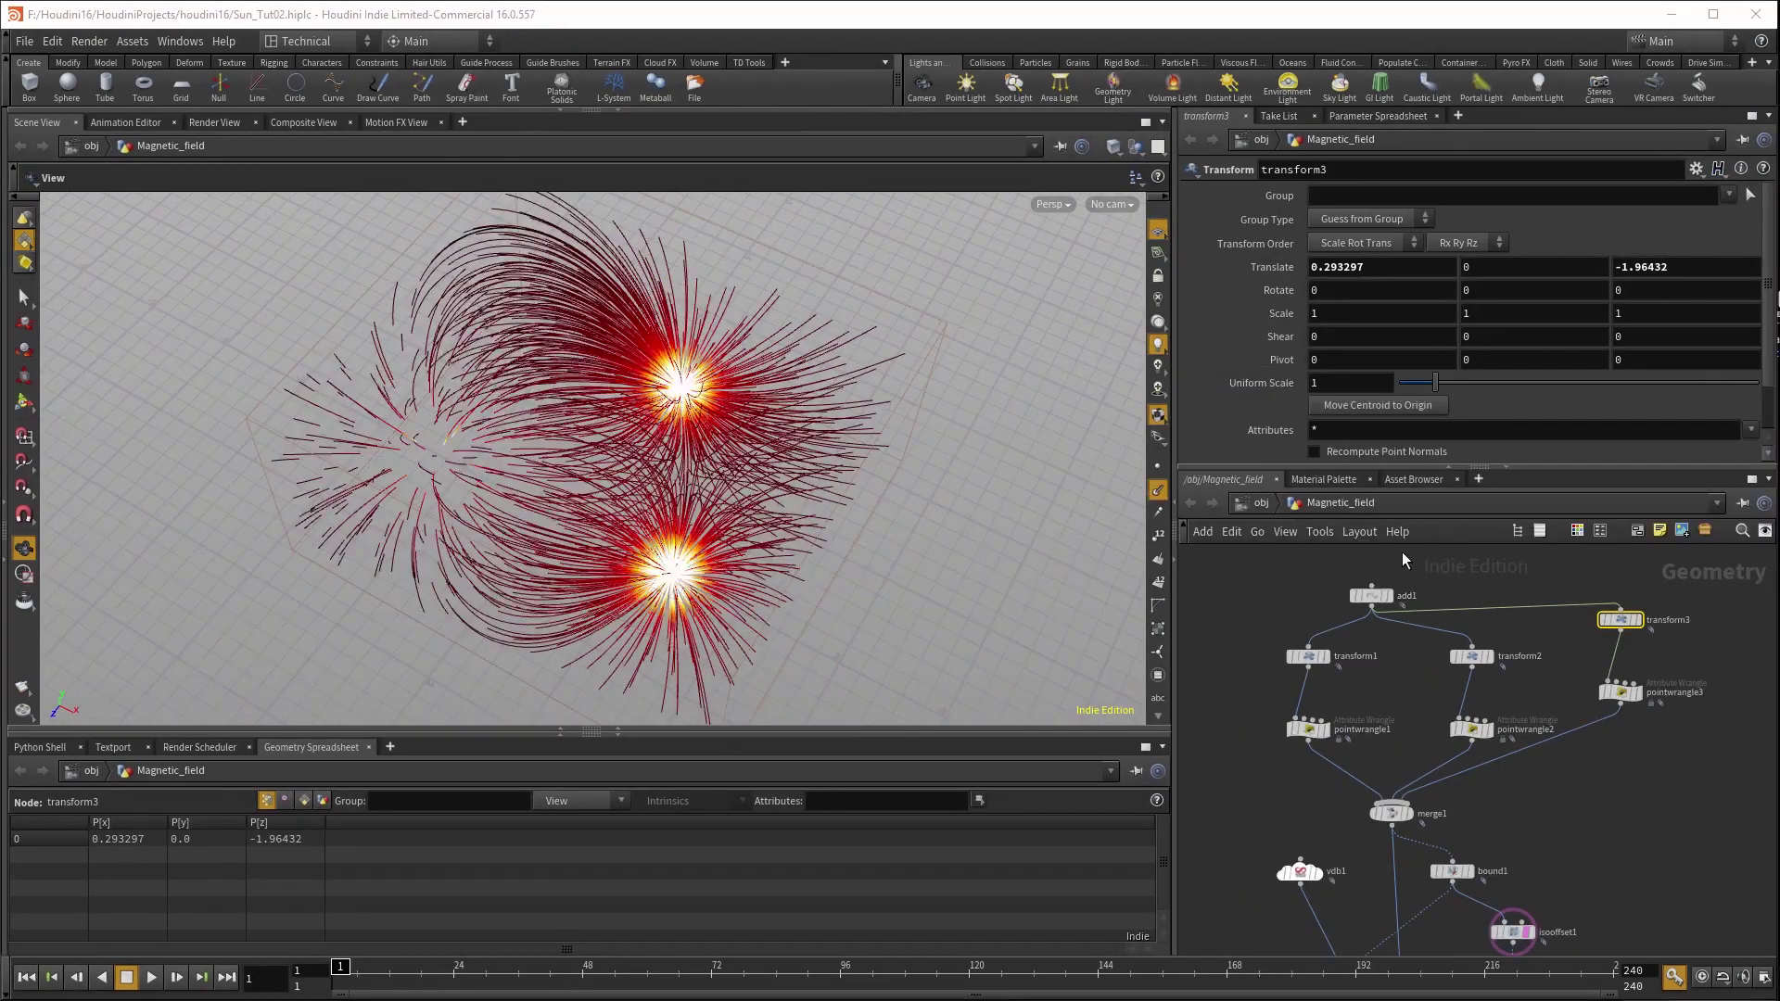
# - Return to the object level and create a new Geometry object beside Magnetic_field
pyautogui.click(1262, 506)
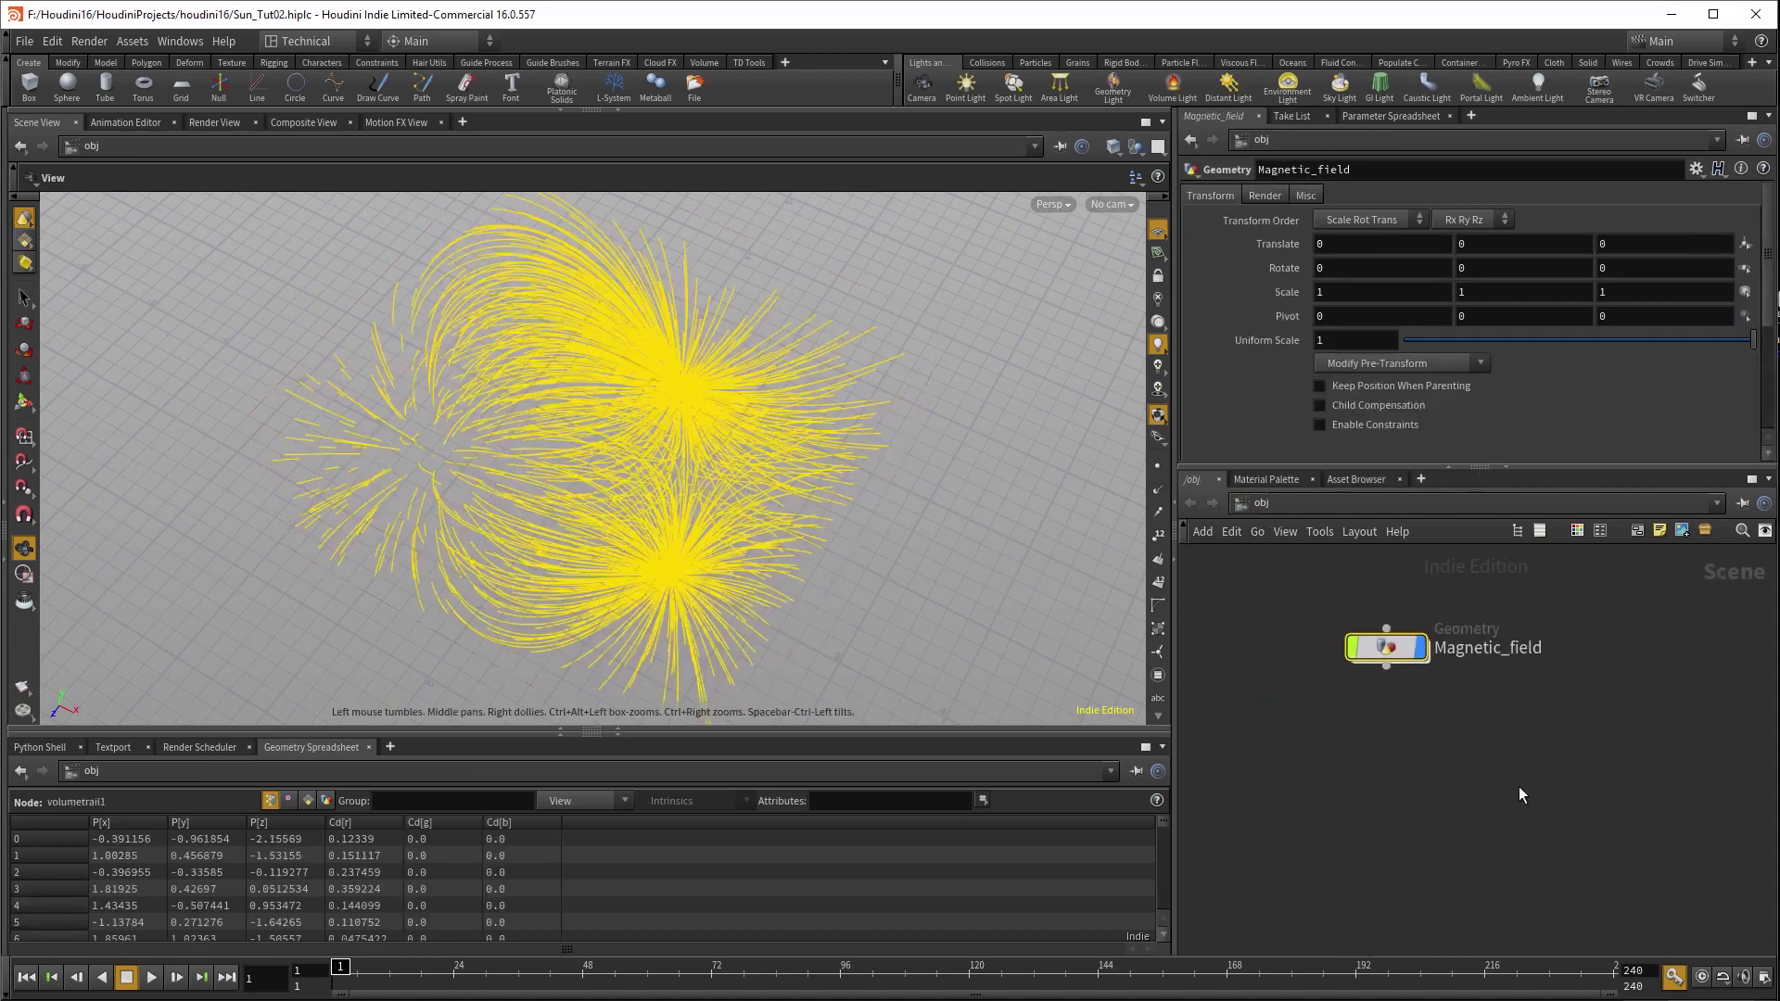
pyautogui.press('Tab')
pyautogui.write('geo')
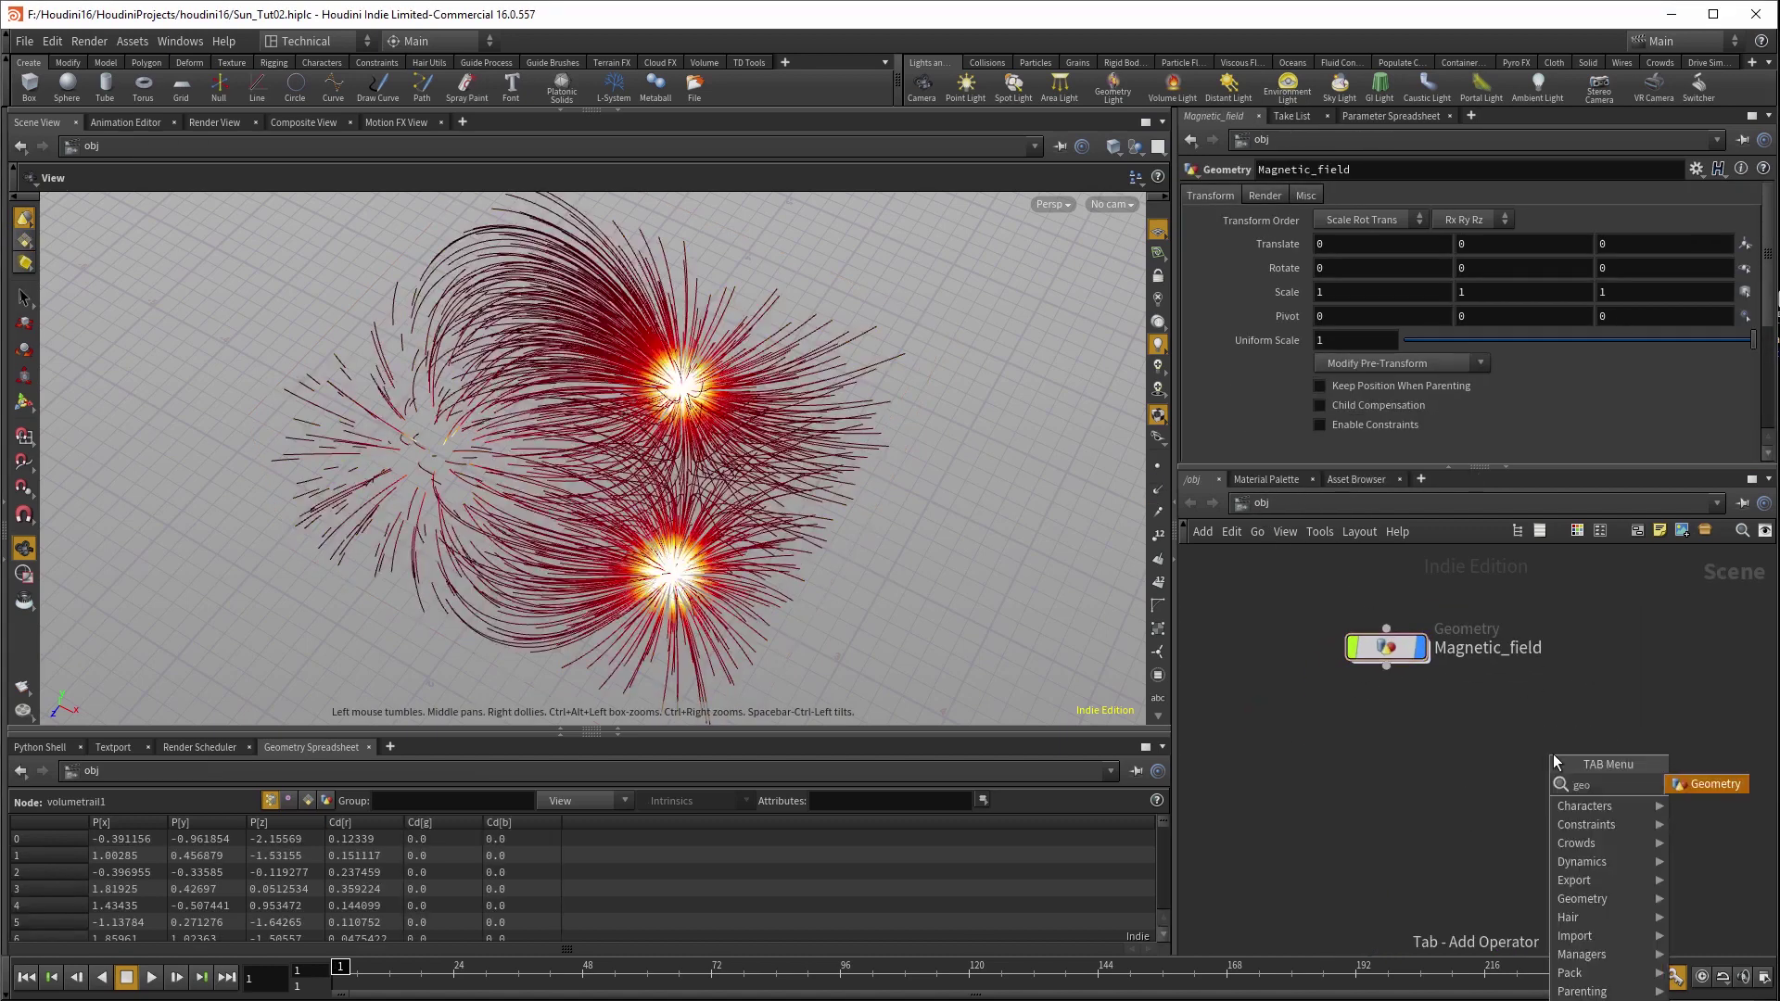
pyautogui.press('Return')
pyautogui.click(1649, 648)
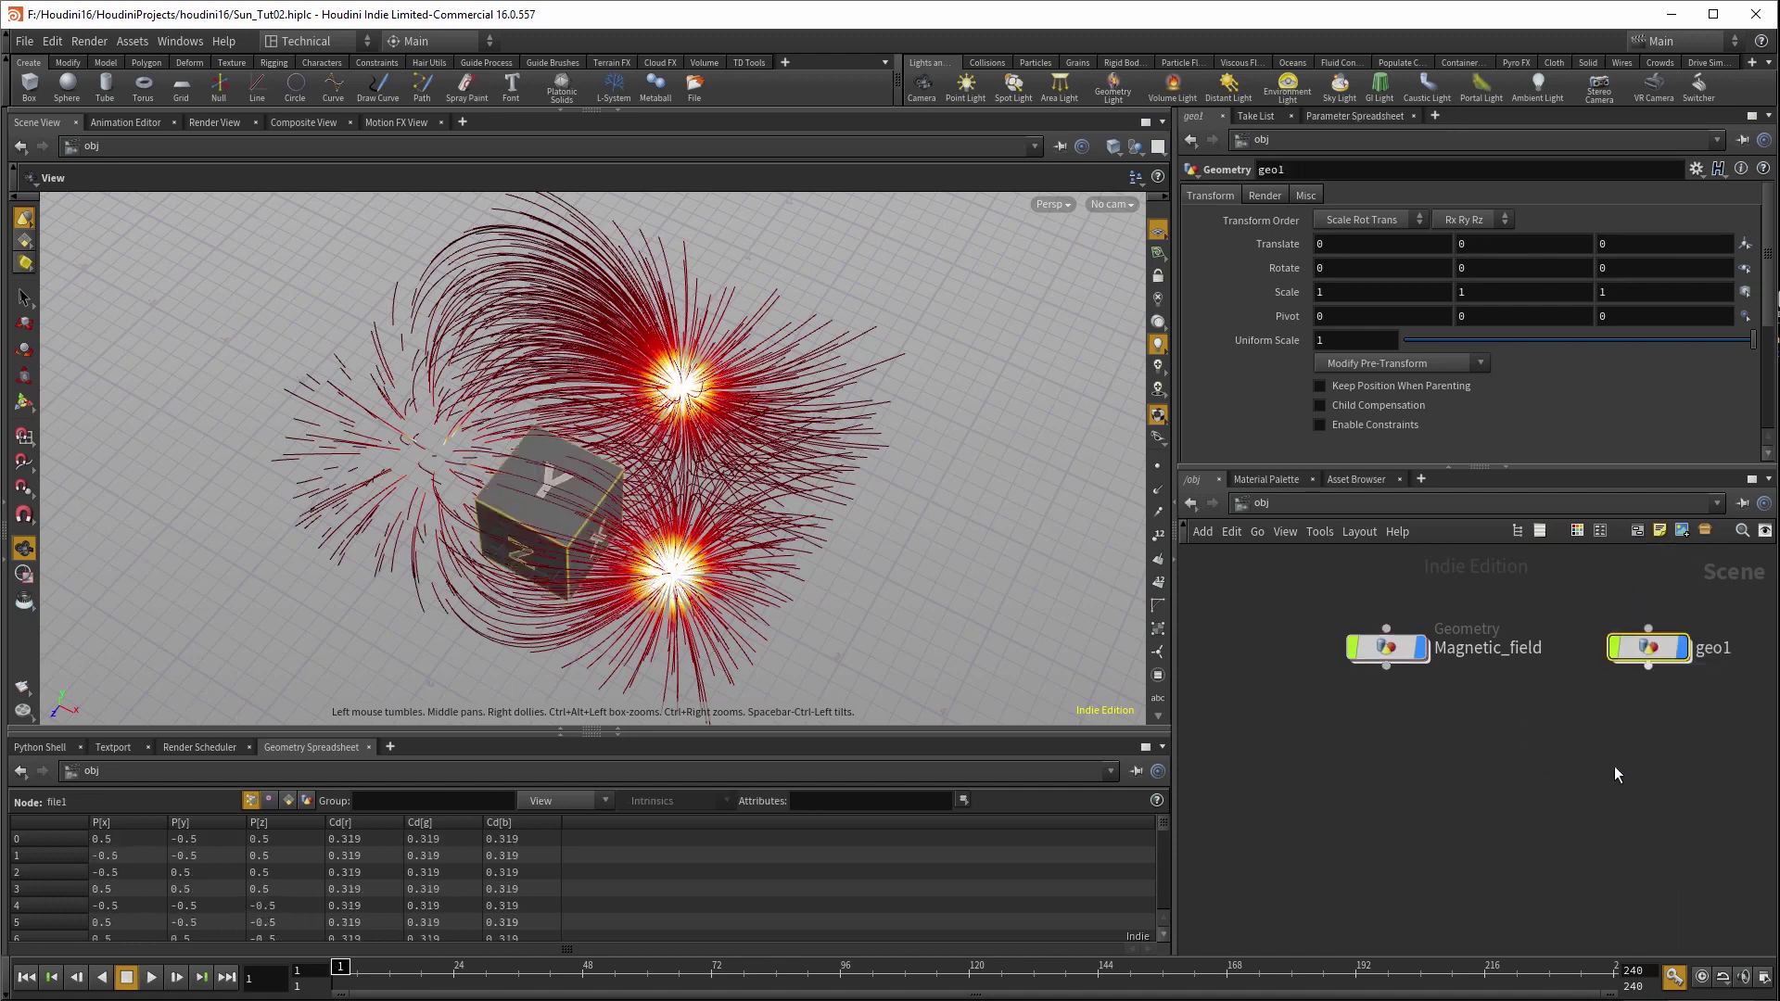
# - Inside geo1, replace the default file1 node with a Sphere node
pyautogui.doubleClick(1507, 677)
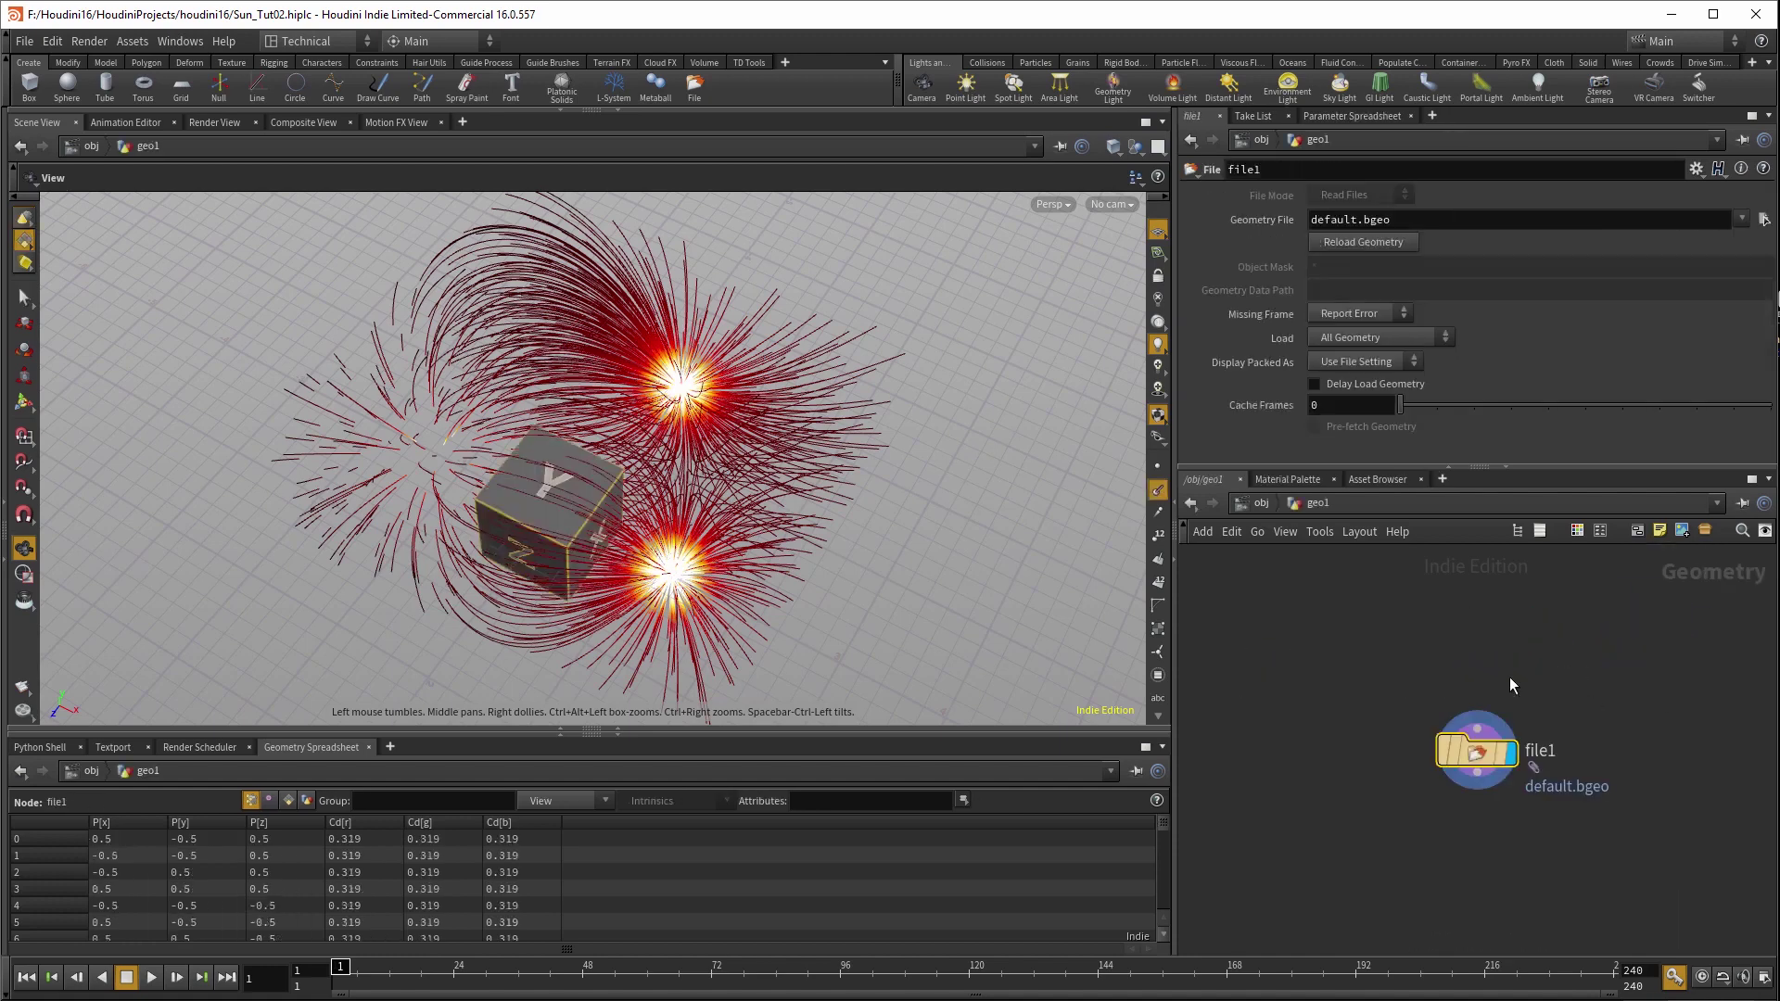
pyautogui.press('Delete')
pyautogui.press('Tab')
pyautogui.write('sphere')
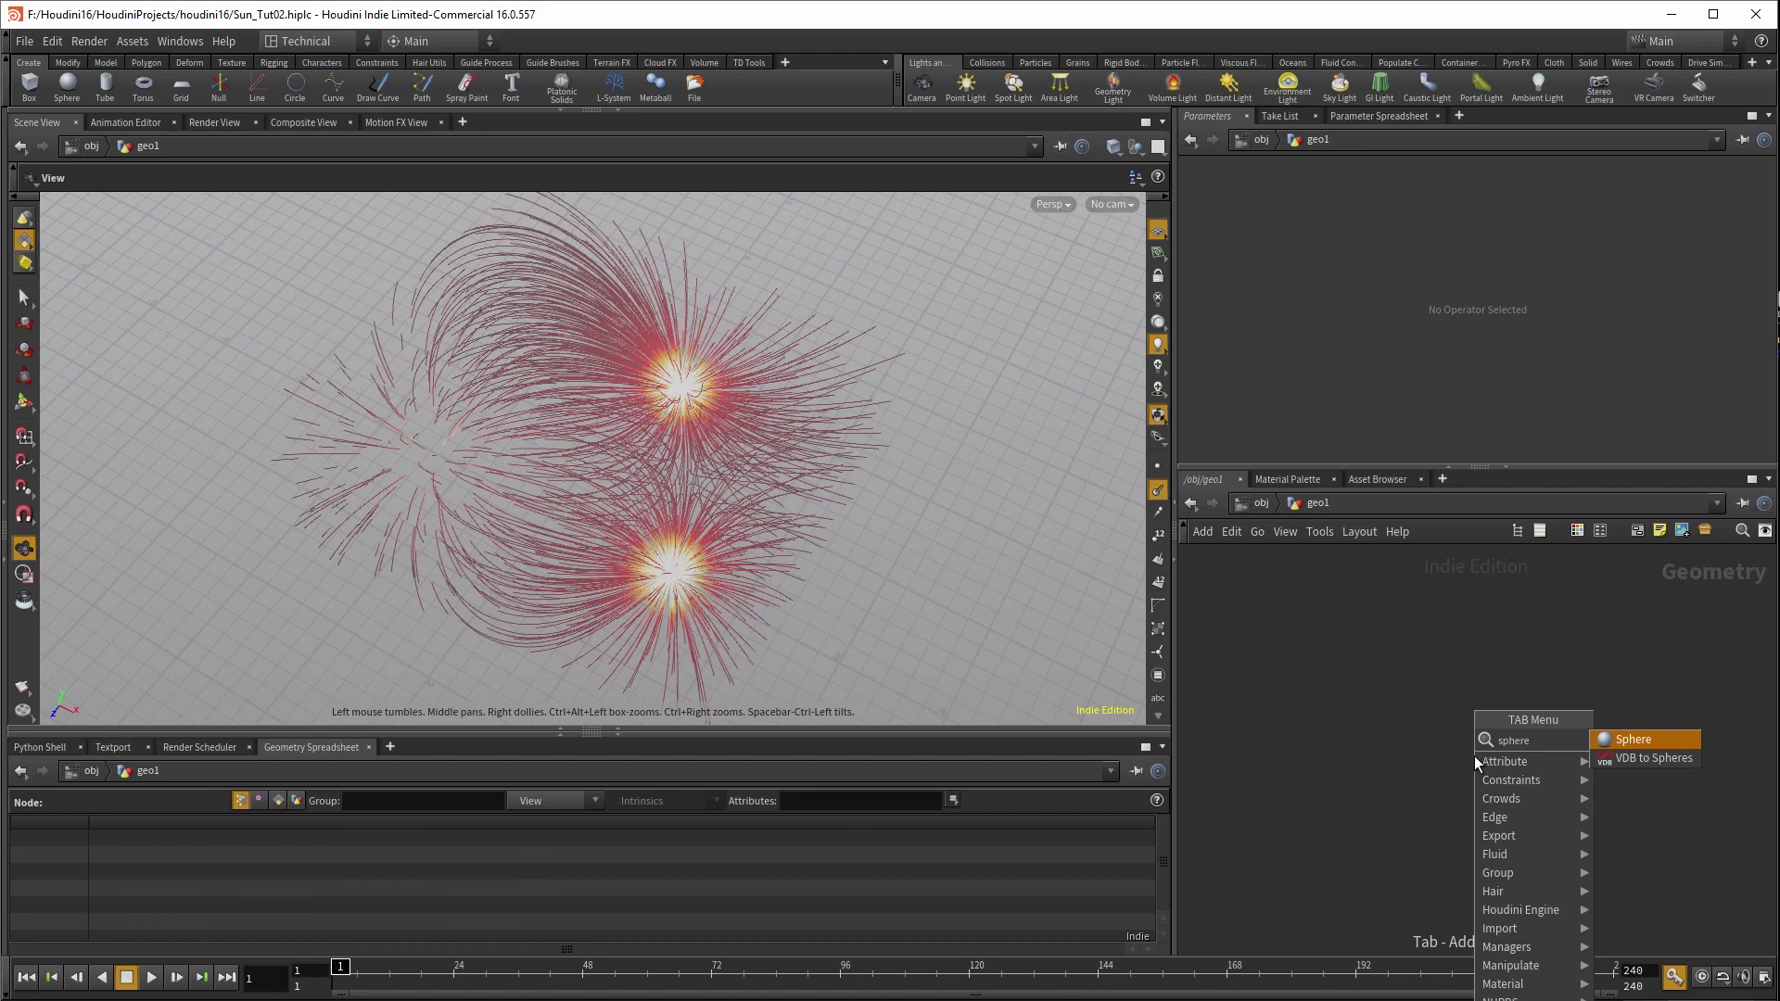
pyautogui.press('Return')
pyautogui.click(1436, 677)
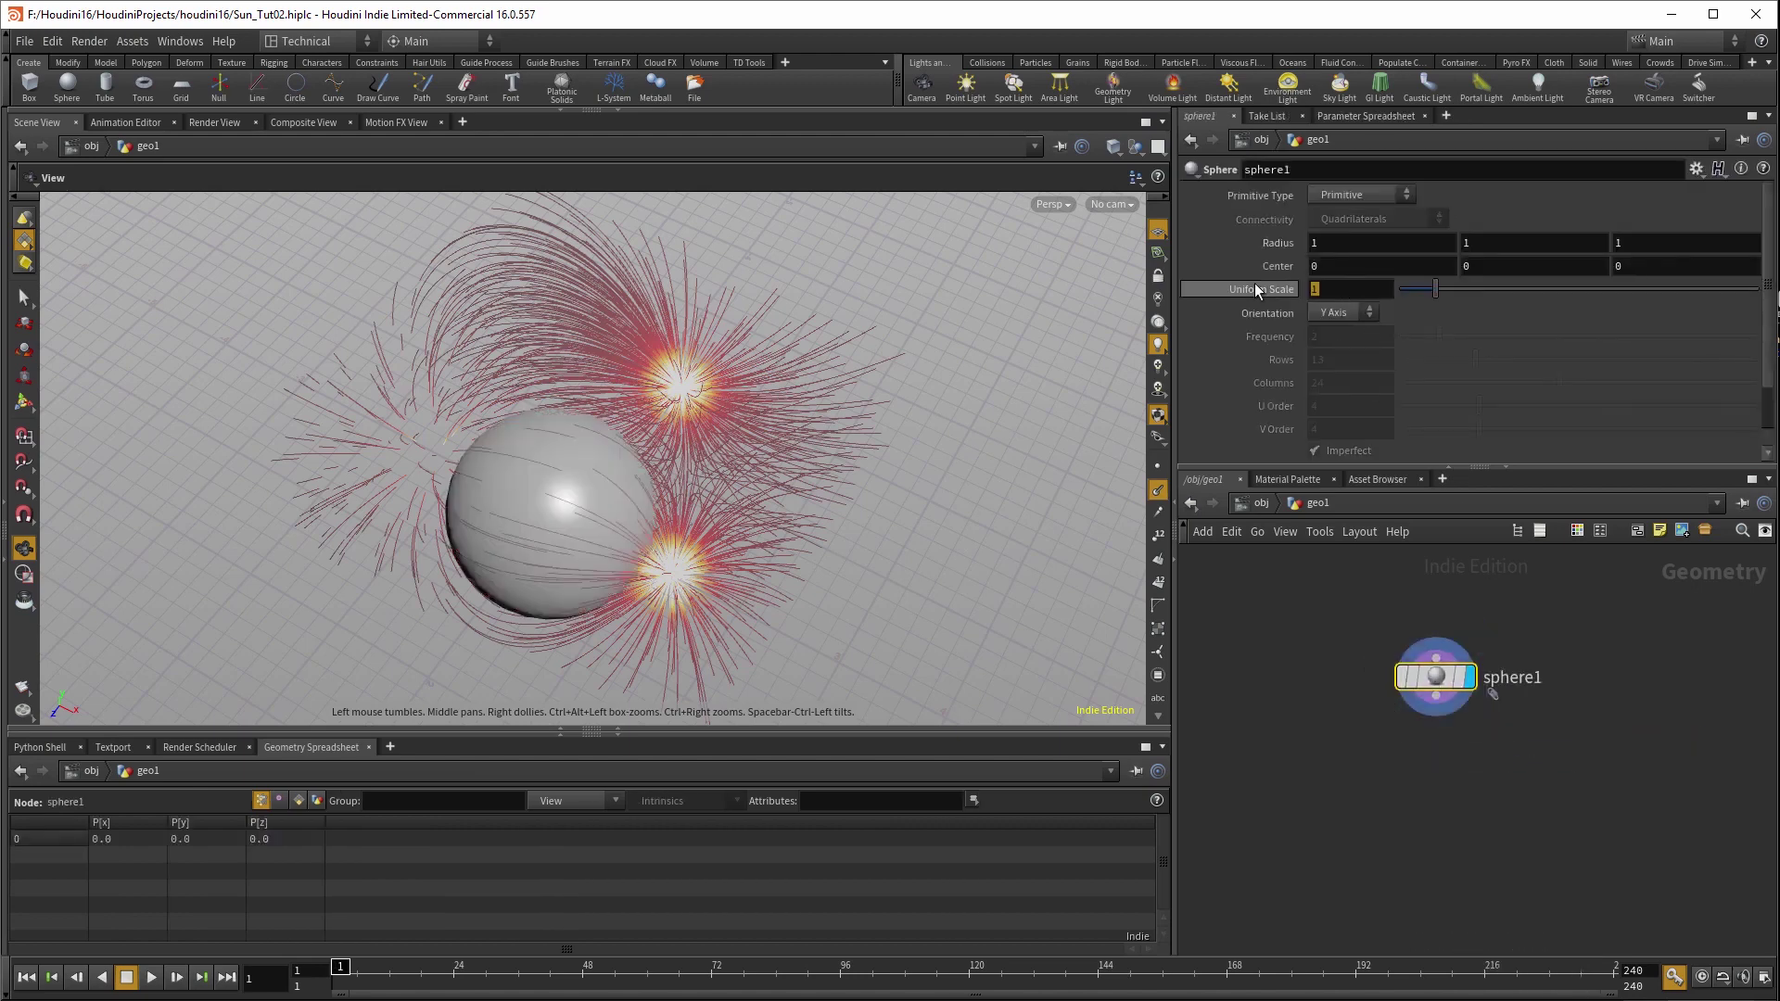
# - Set the Uniform Scale of sphere1 to 5
pyautogui.write('5')
pyautogui.press('Return')
pyautogui.scroll(-5, 289, 446)
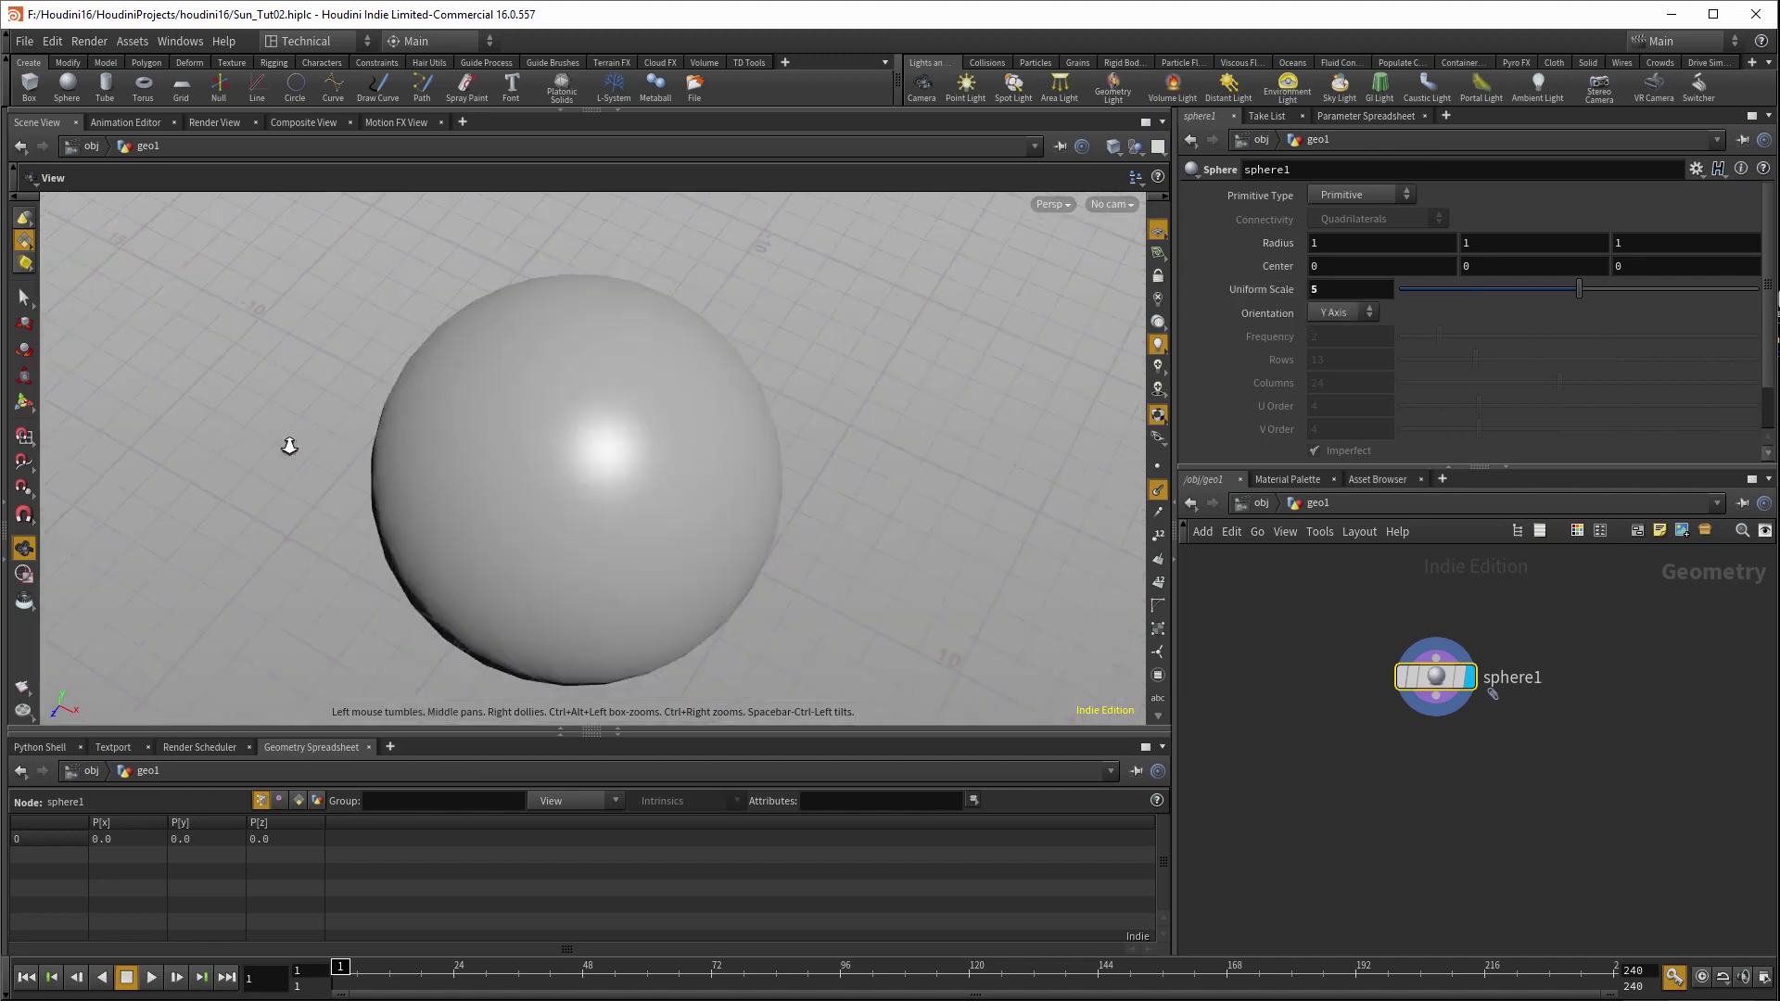
pyautogui.moveTo(289, 446); pyautogui.dragTo(679, 548)
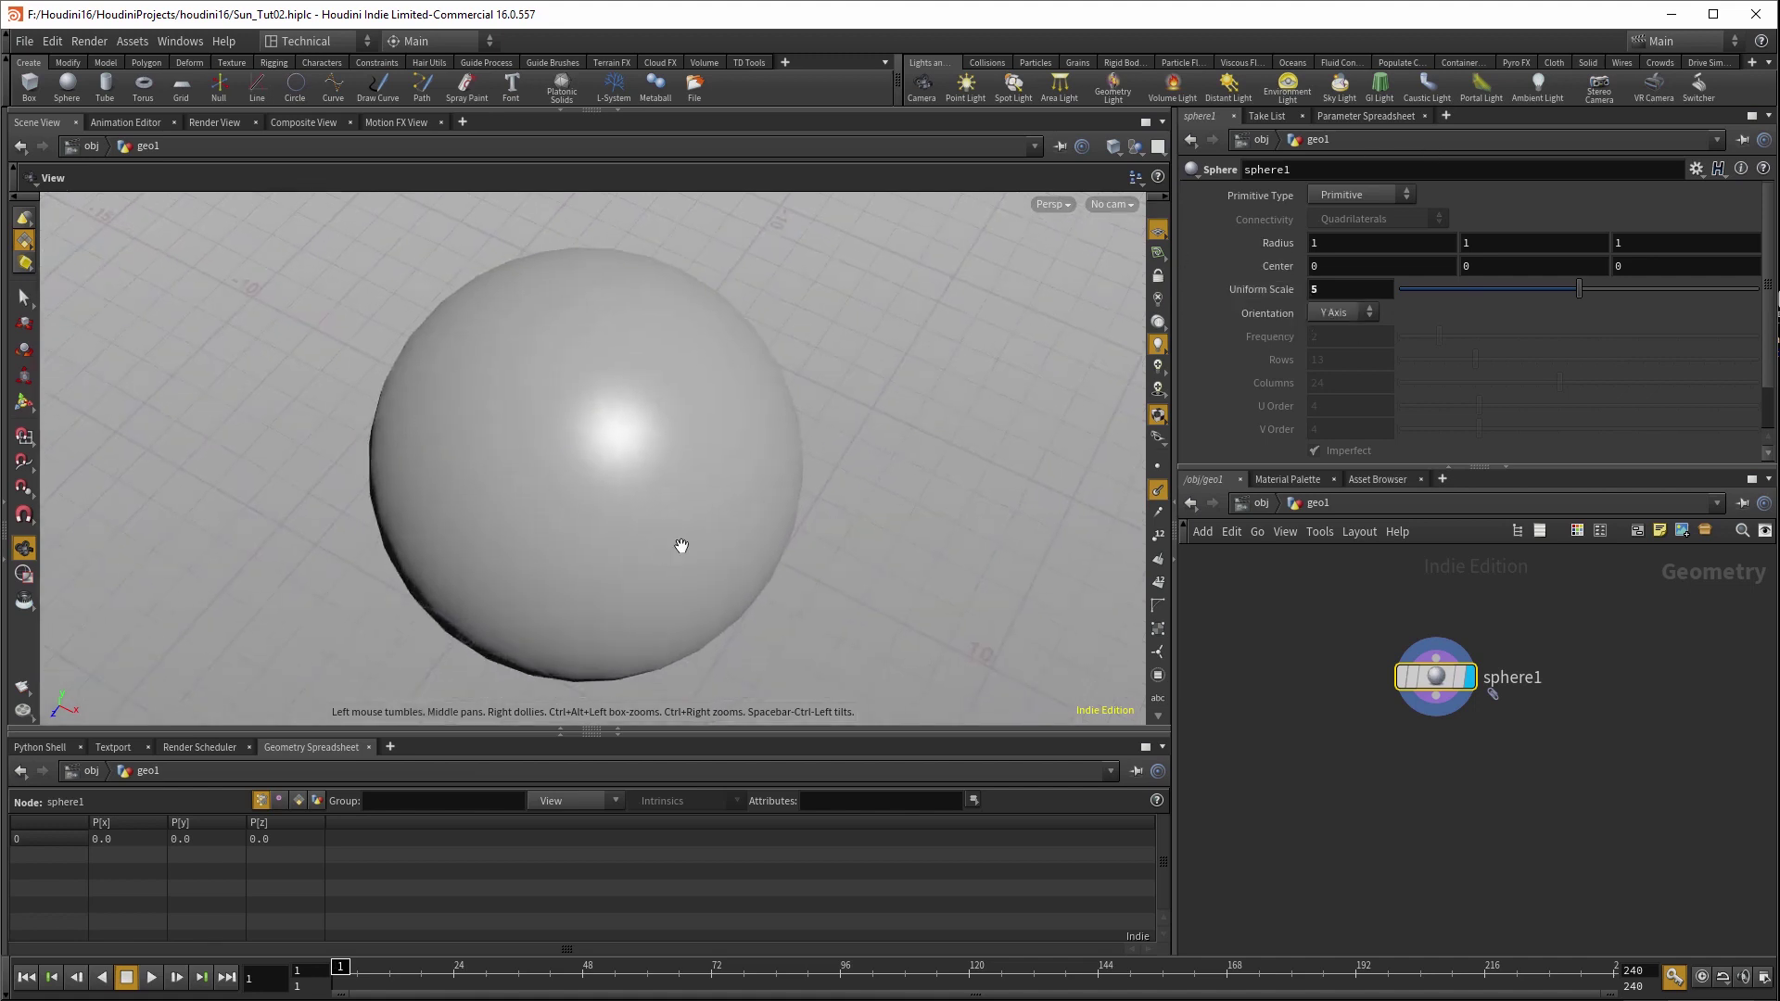
# - Change sphere1 to a Polygon Mesh with 52 rows and 96 columns
pyautogui.click(1344, 199)
pyautogui.click(1353, 254)
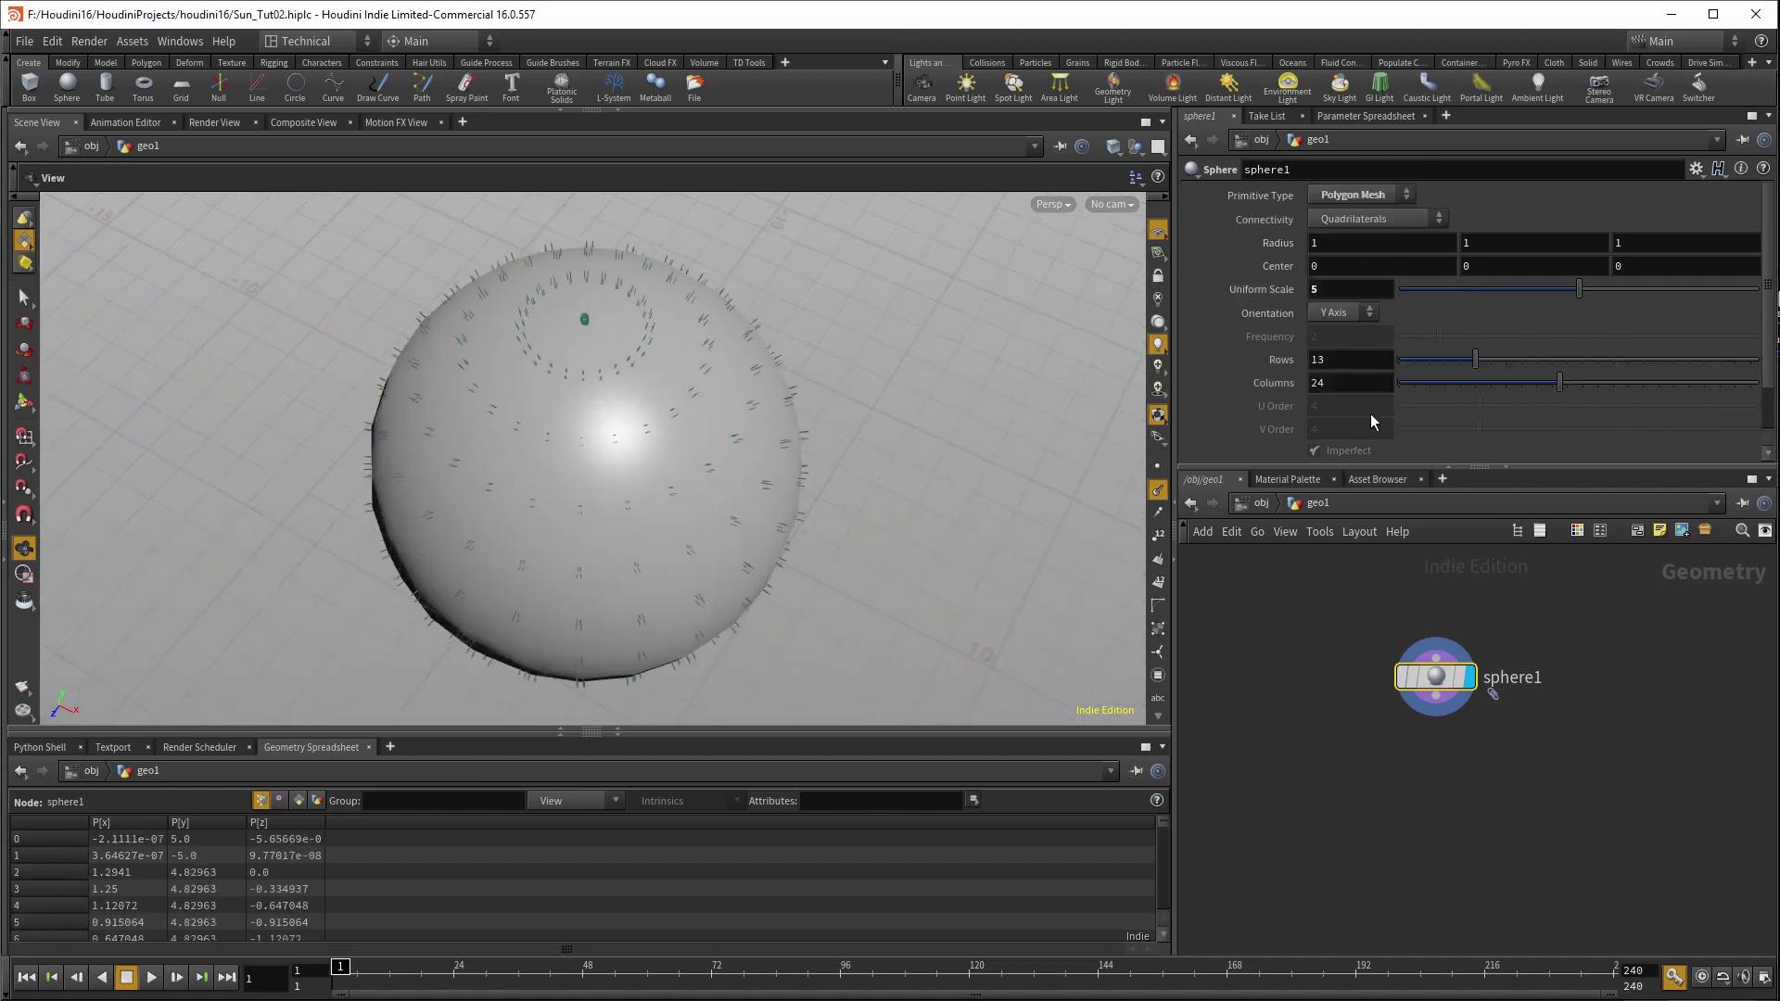
pyautogui.click(1351, 361)
pyautogui.write('52')
pyautogui.press('Tab')
pyautogui.write('9')
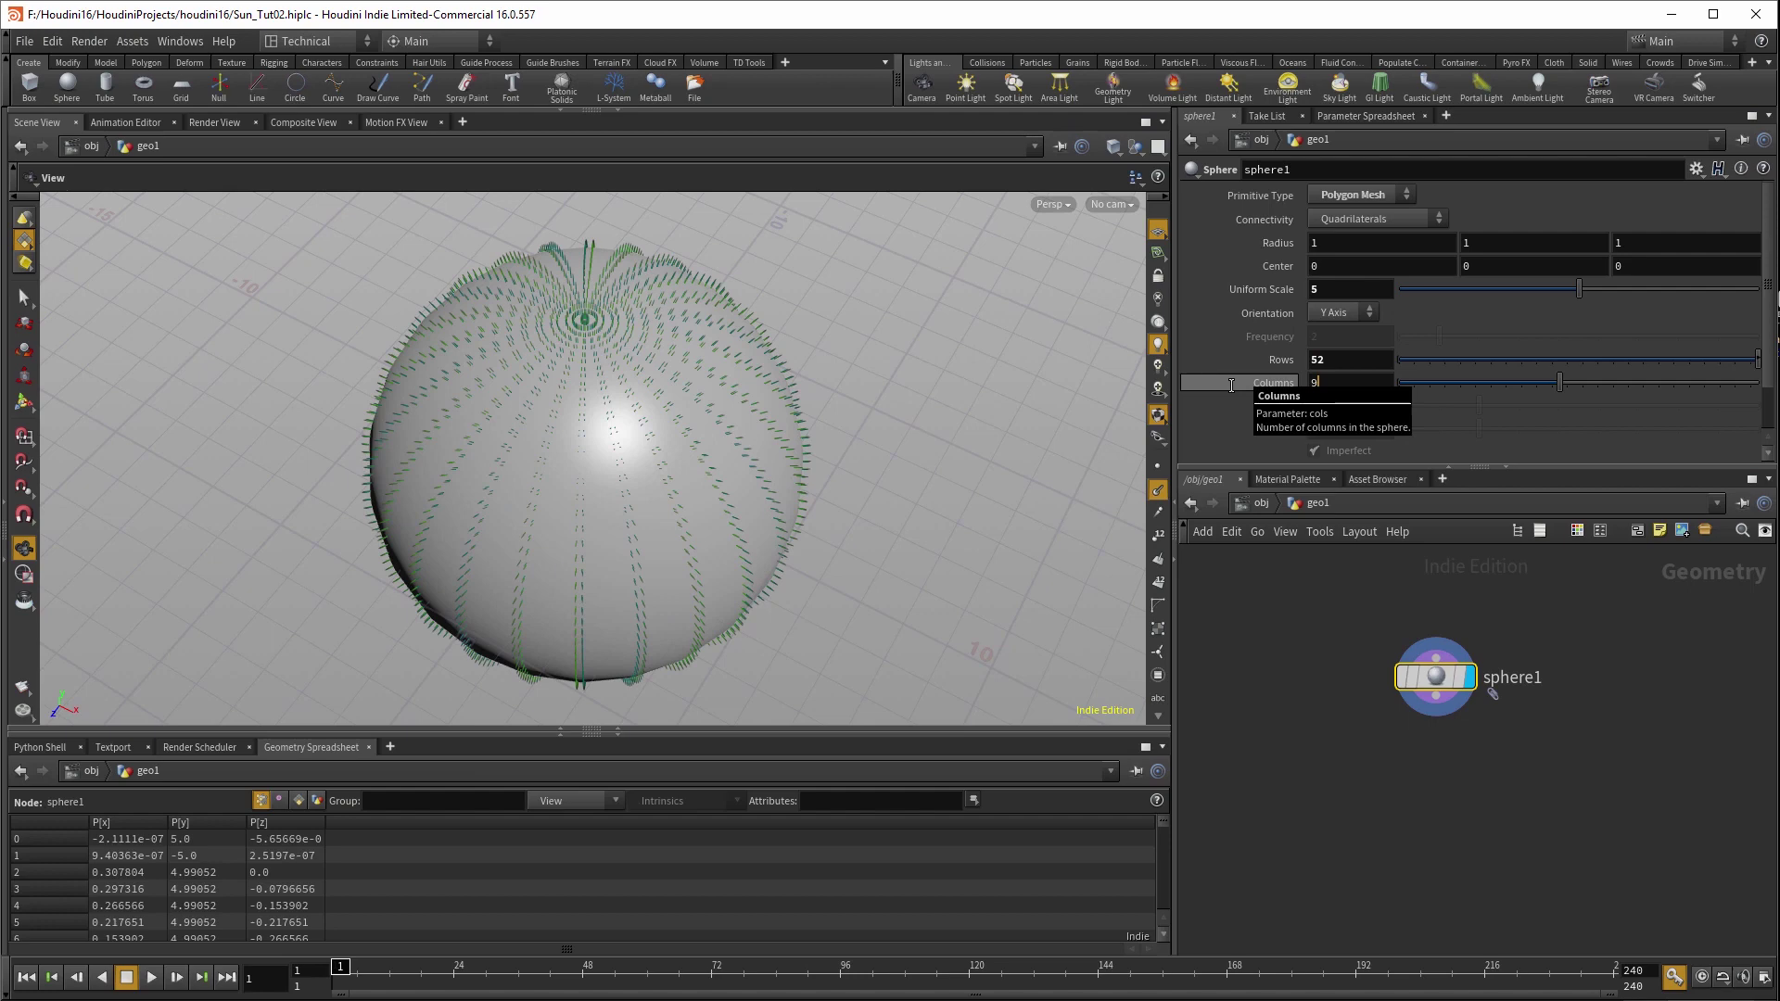
pyautogui.write('6')
pyautogui.press('Return')
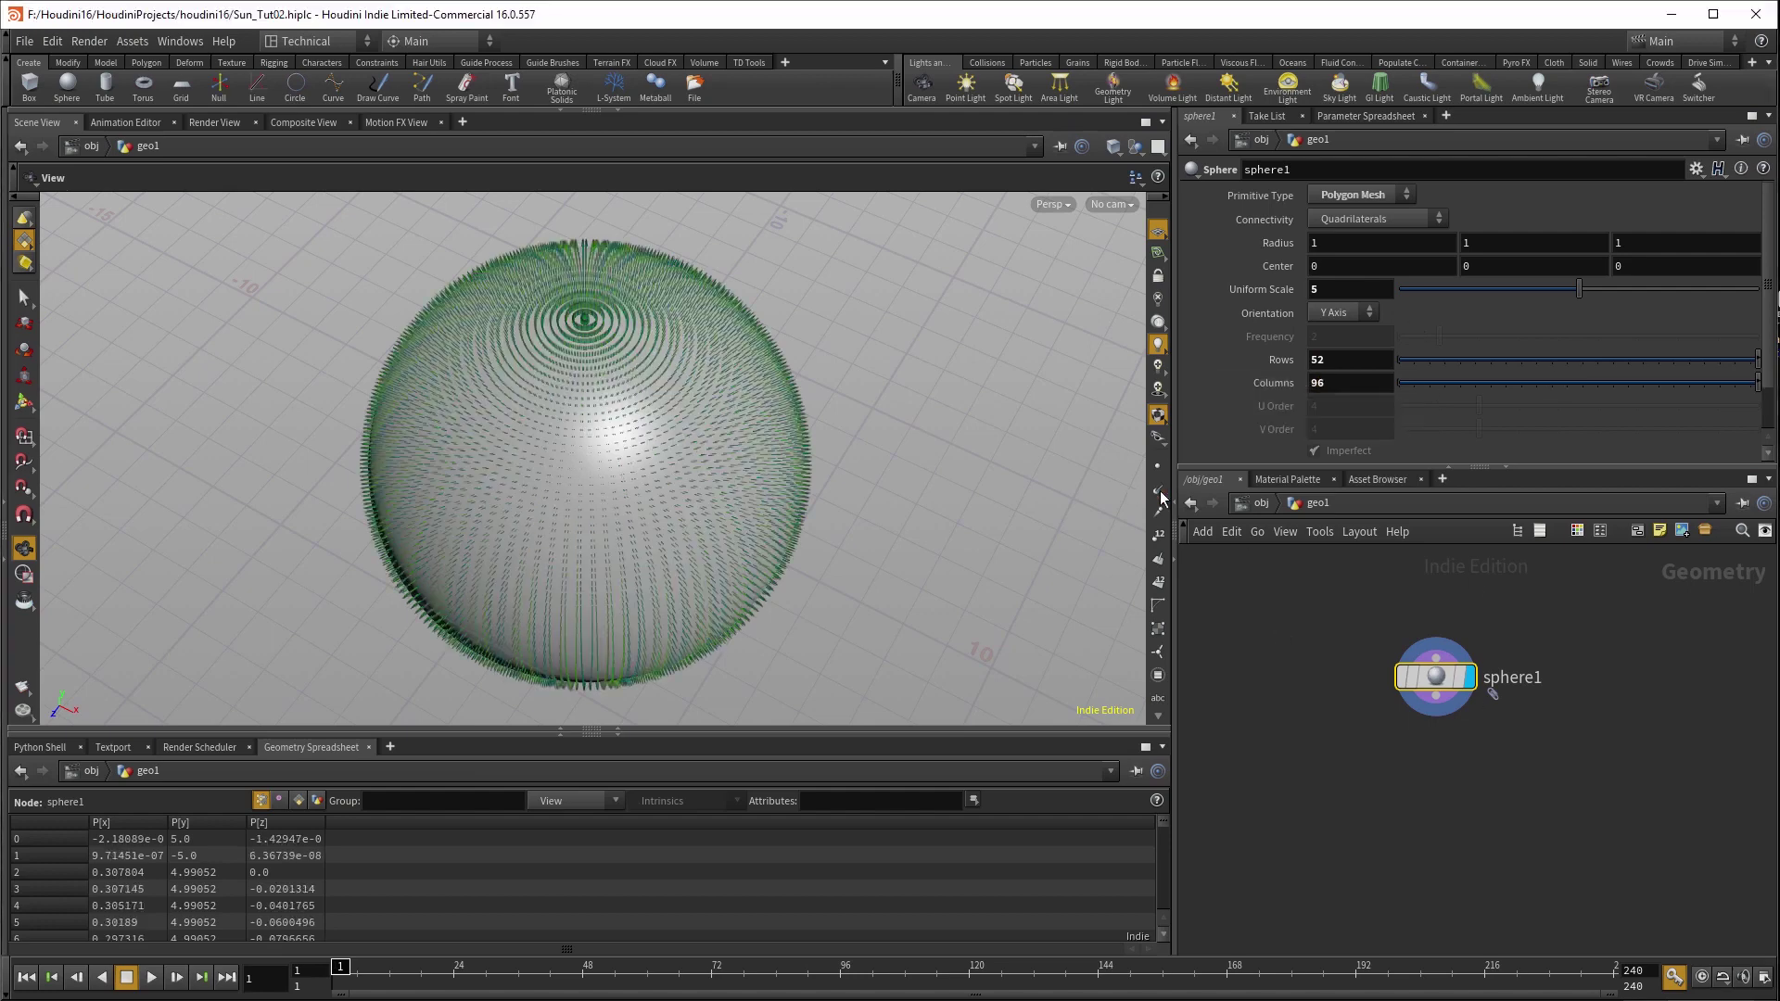
# - Open the display options of the scene viewport
pyautogui.press('d')
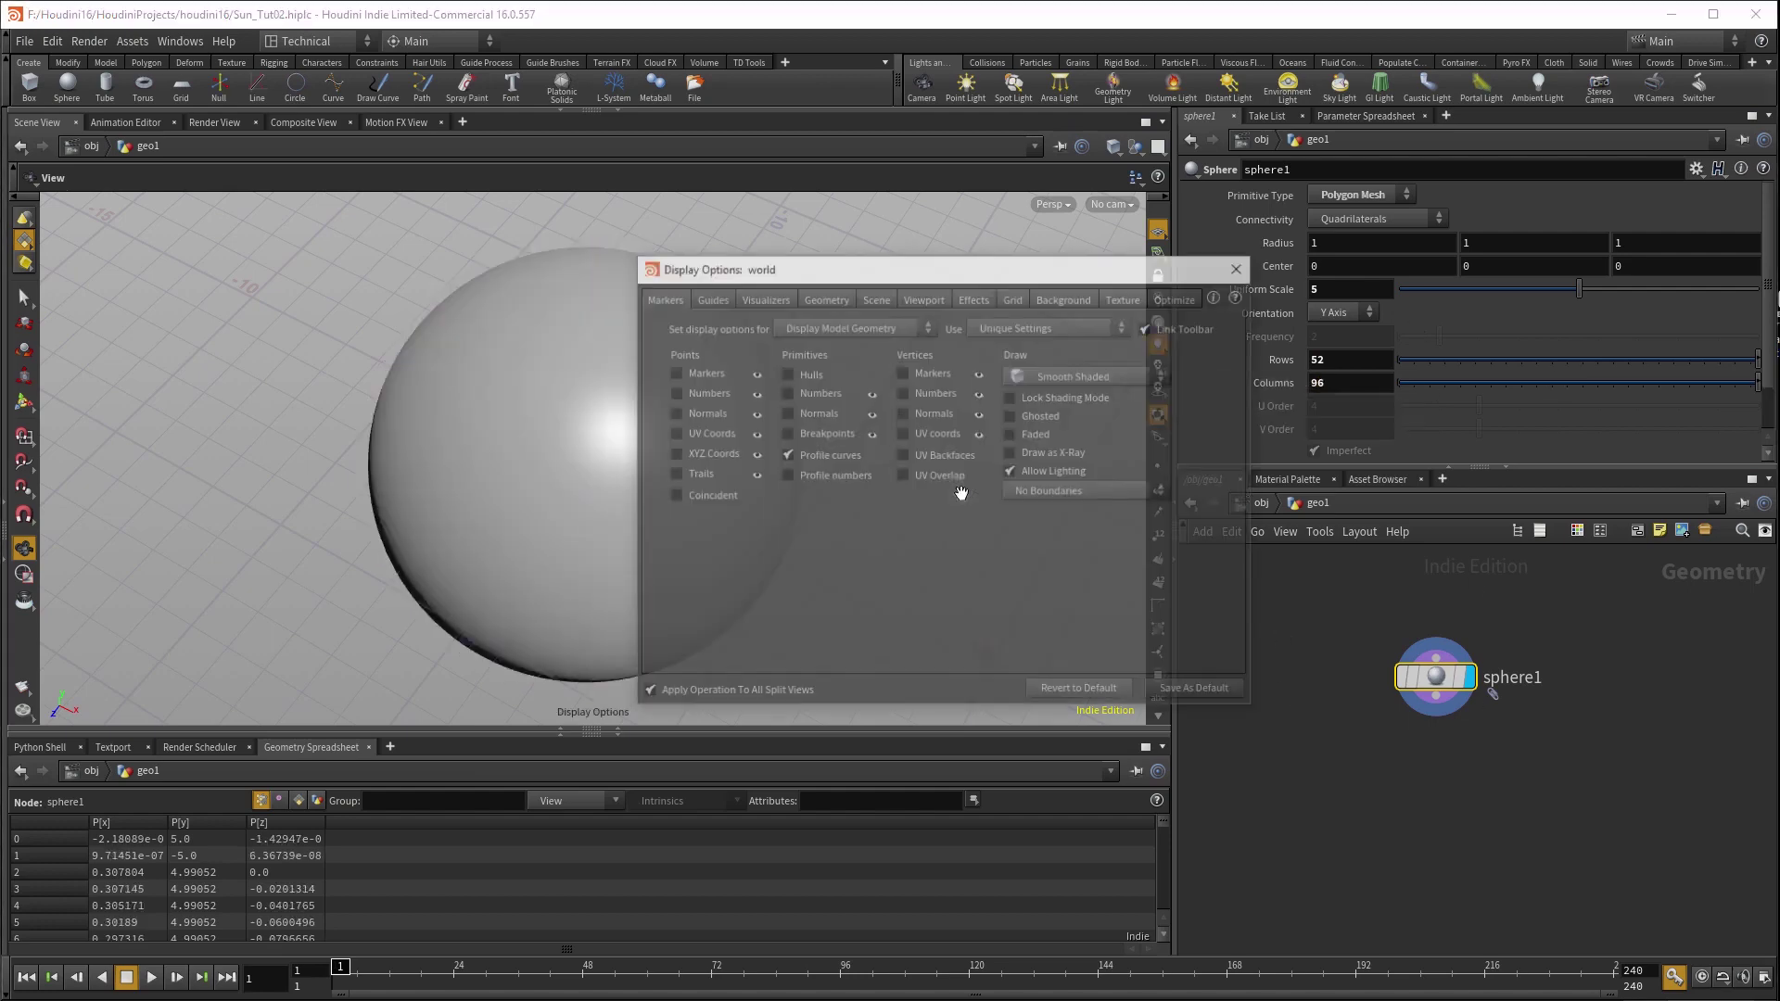
# - Set the viewport background colour scheme to Dark in the display options and close them
pyautogui.click(1062, 297)
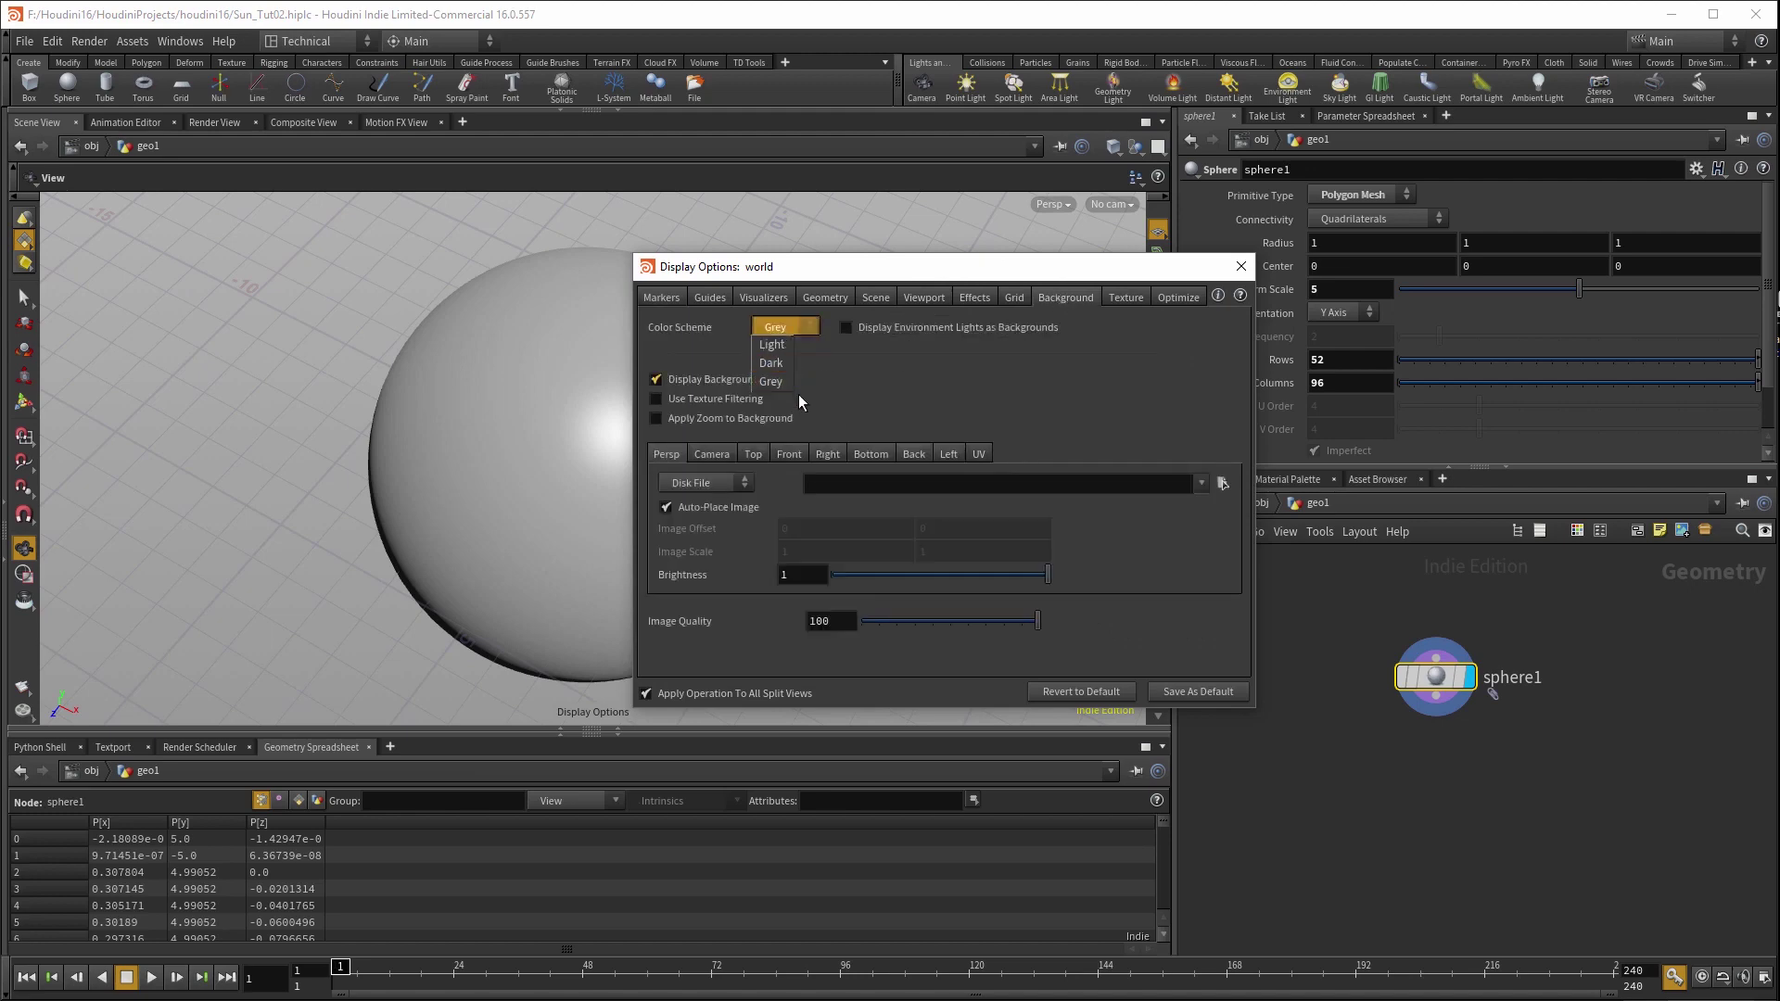
pyautogui.click(773, 362)
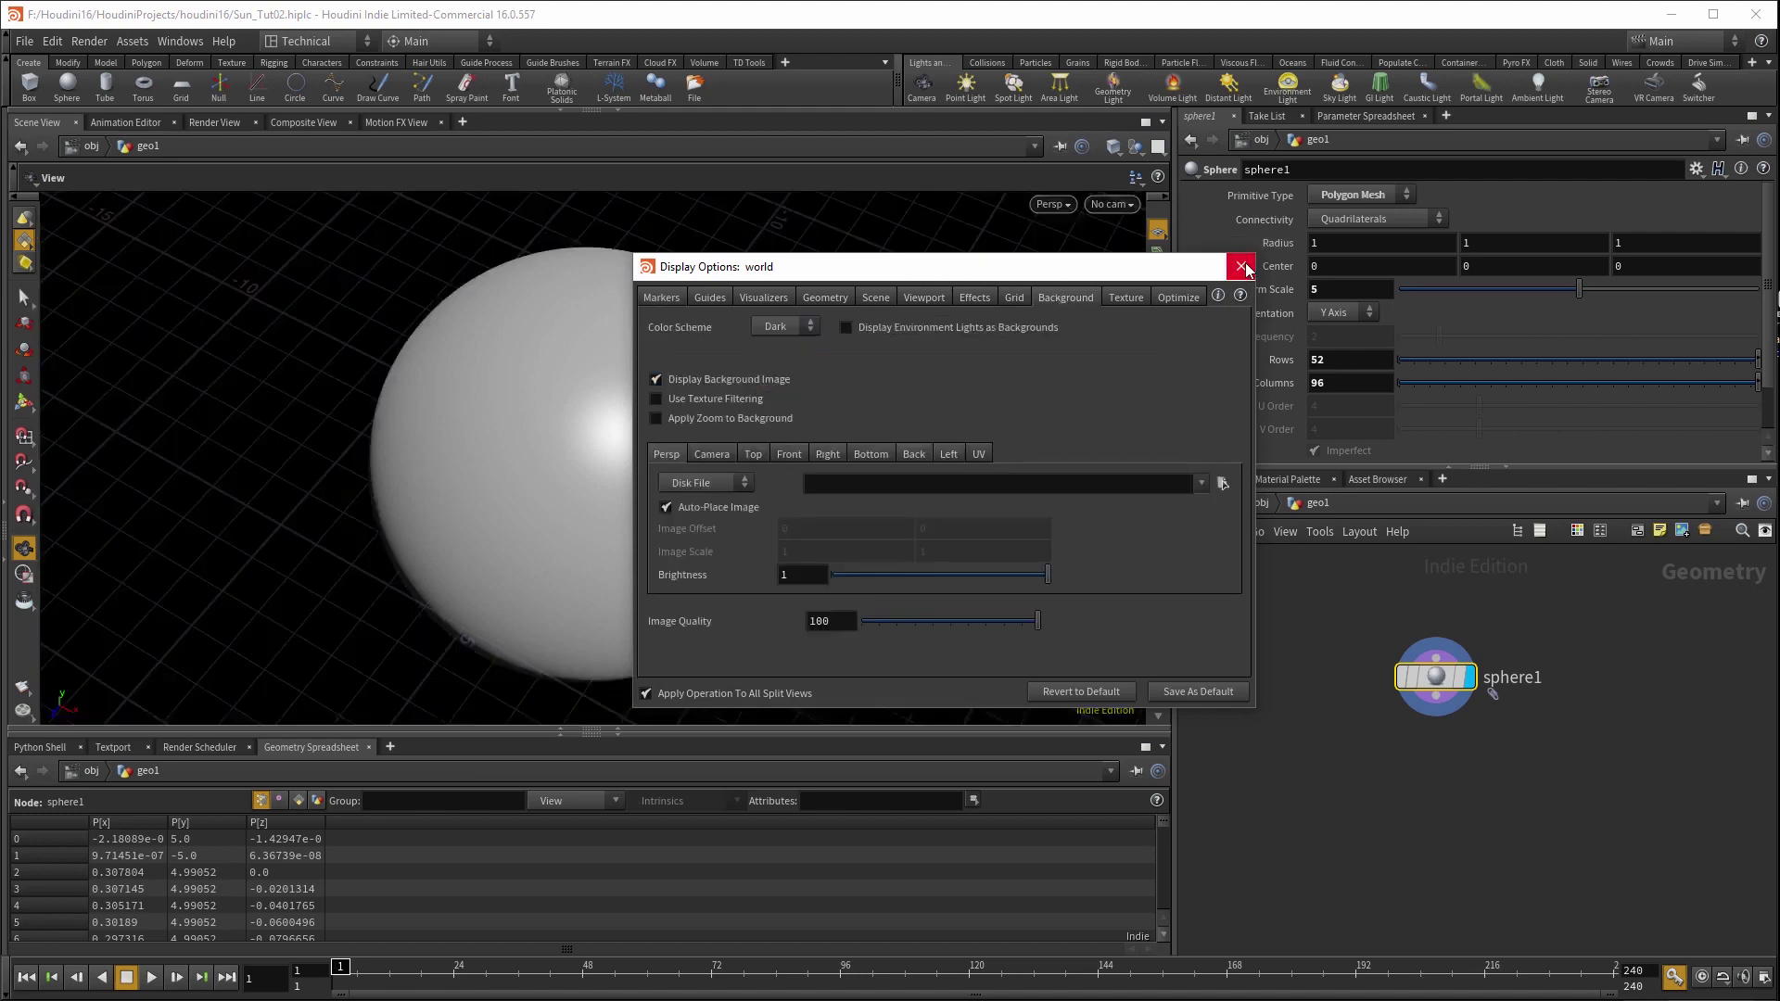
pyautogui.click(1242, 266)
pyautogui.click(1263, 504)
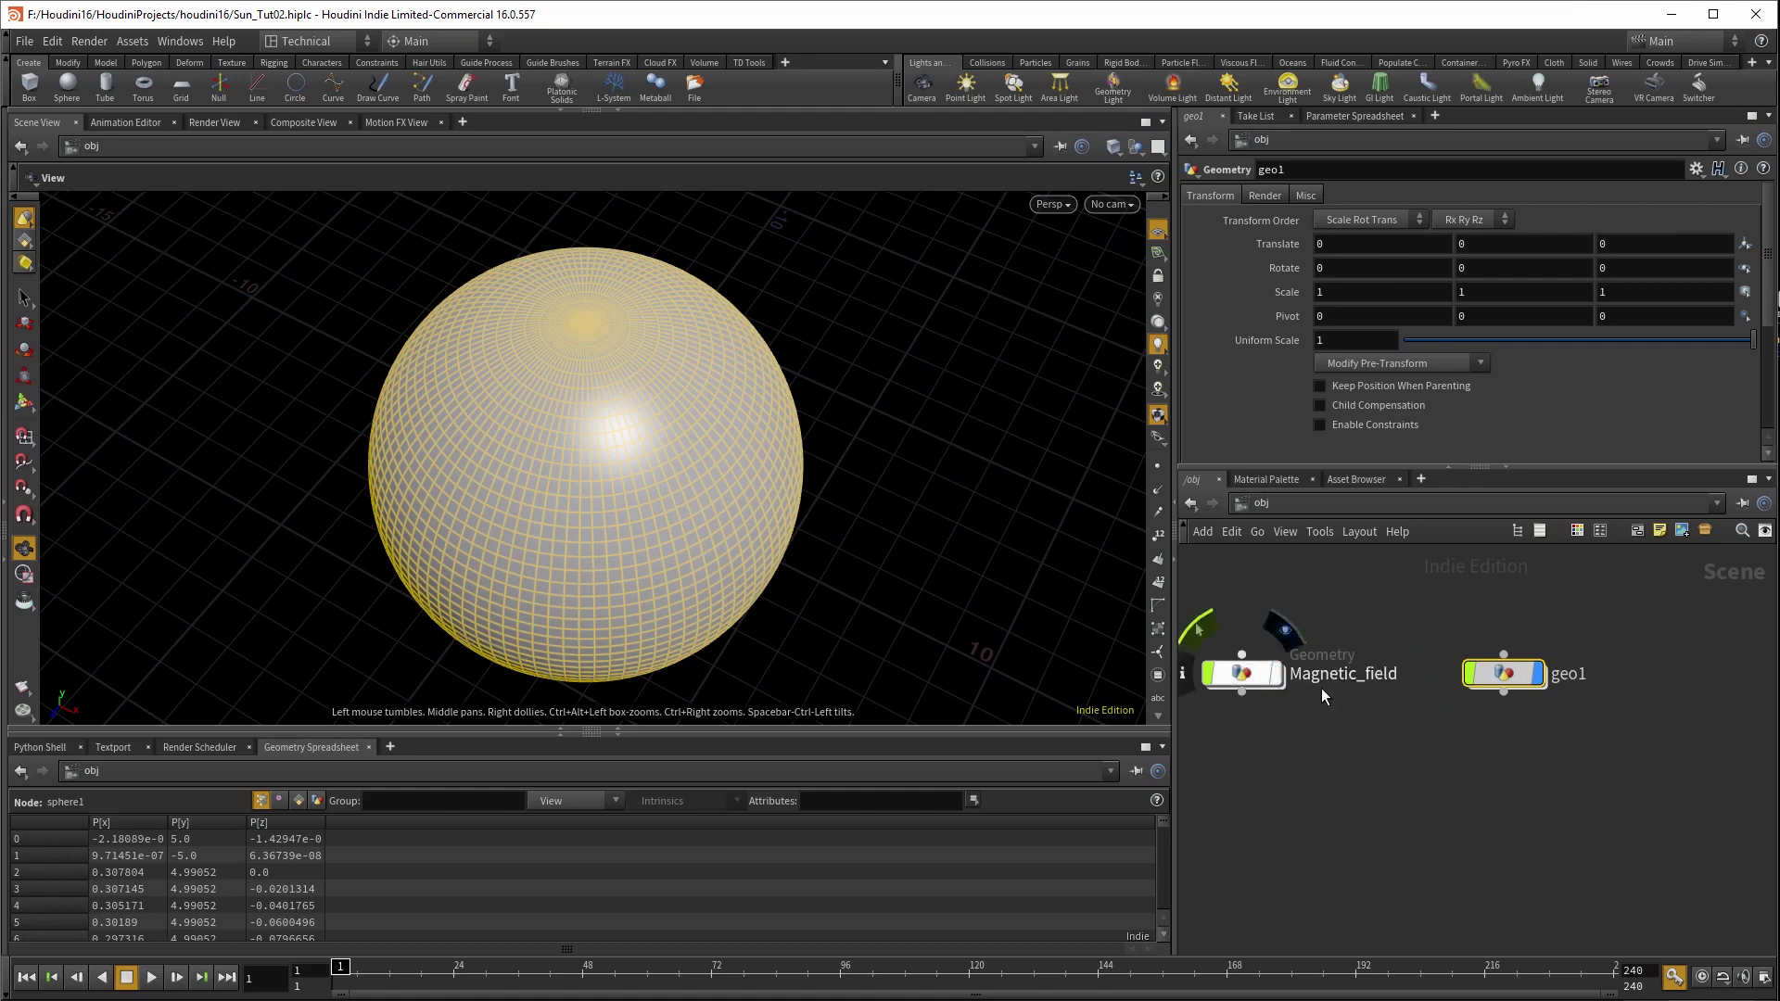
pyautogui.doubleClick(1506, 673)
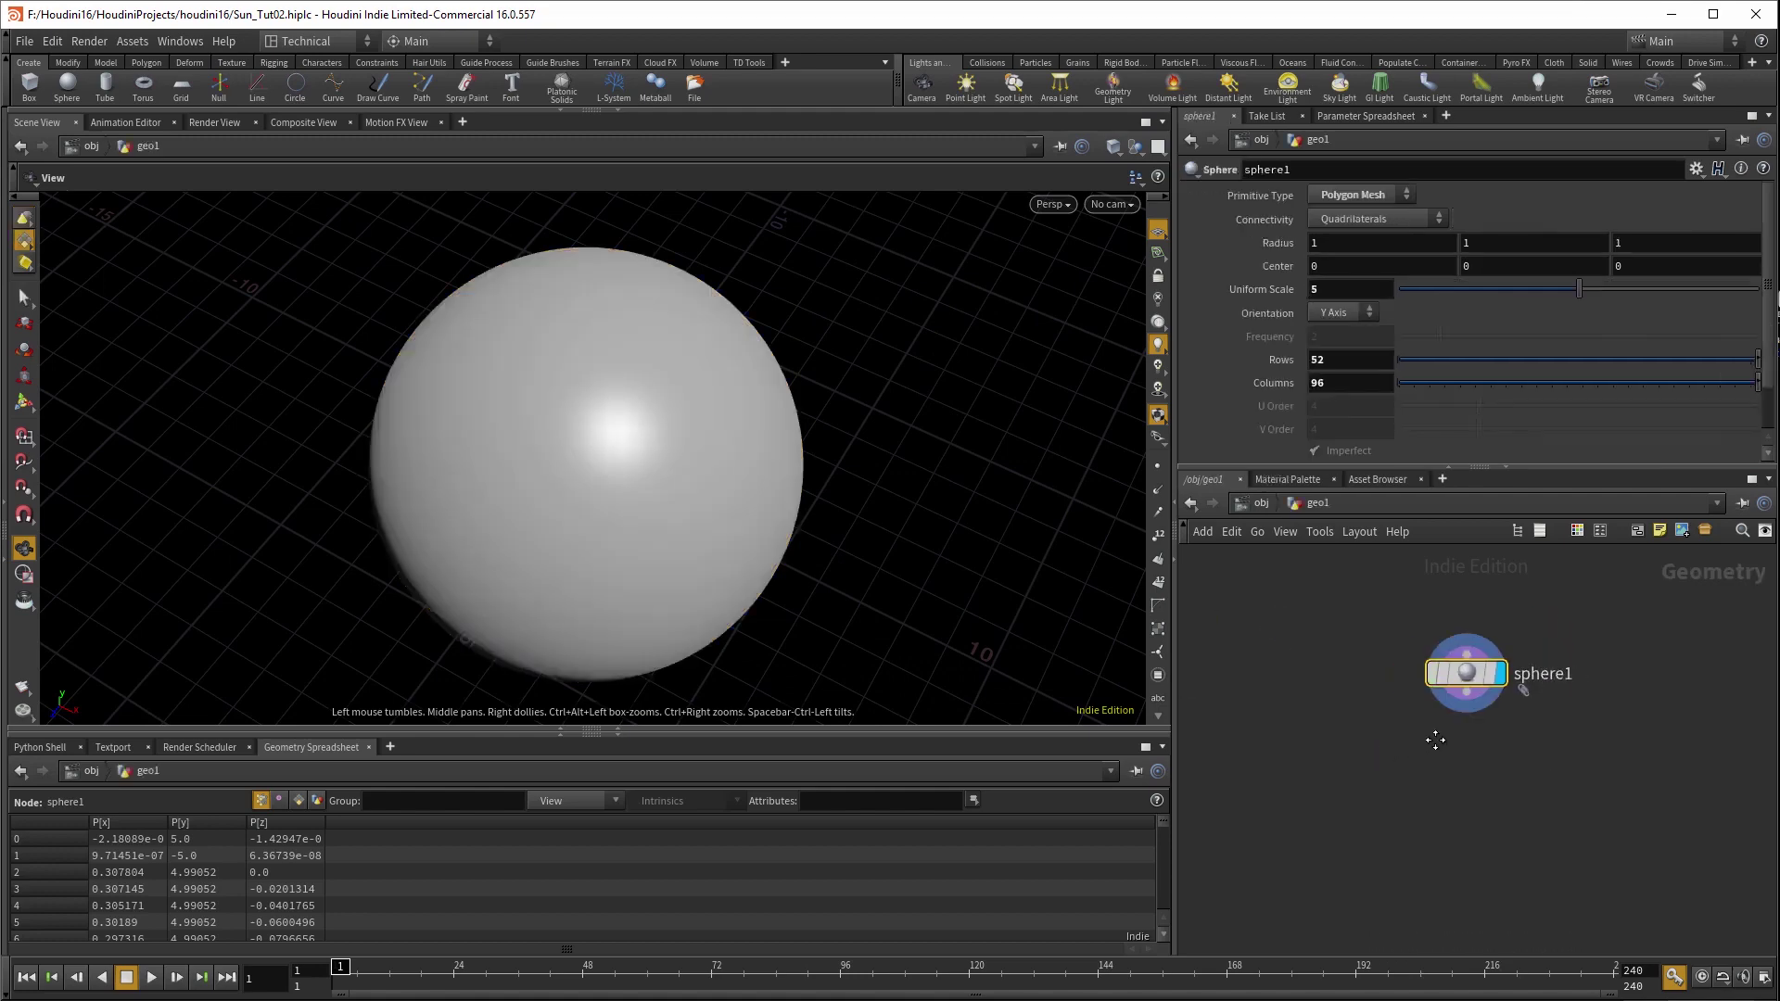
pyautogui.moveTo(942, 622); pyautogui.dragTo(918, 506)
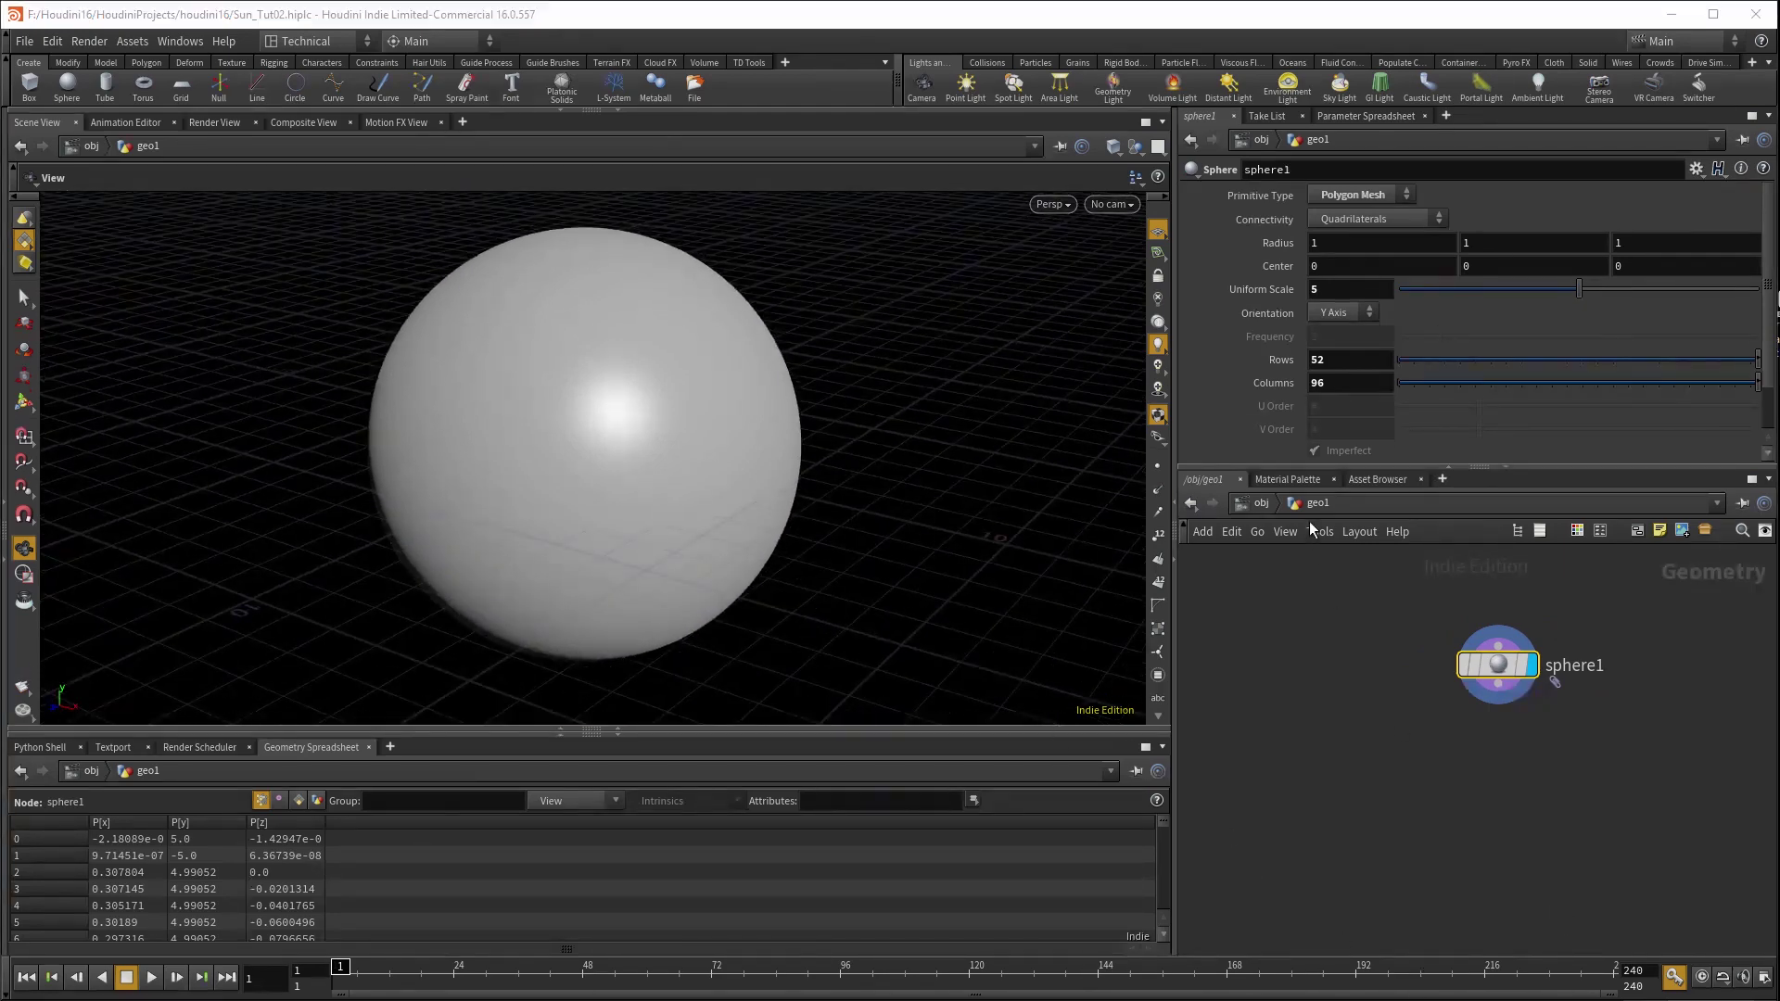
# - Return to the object level and rename the geo1 node as Sun_Body
pyautogui.click(1261, 503)
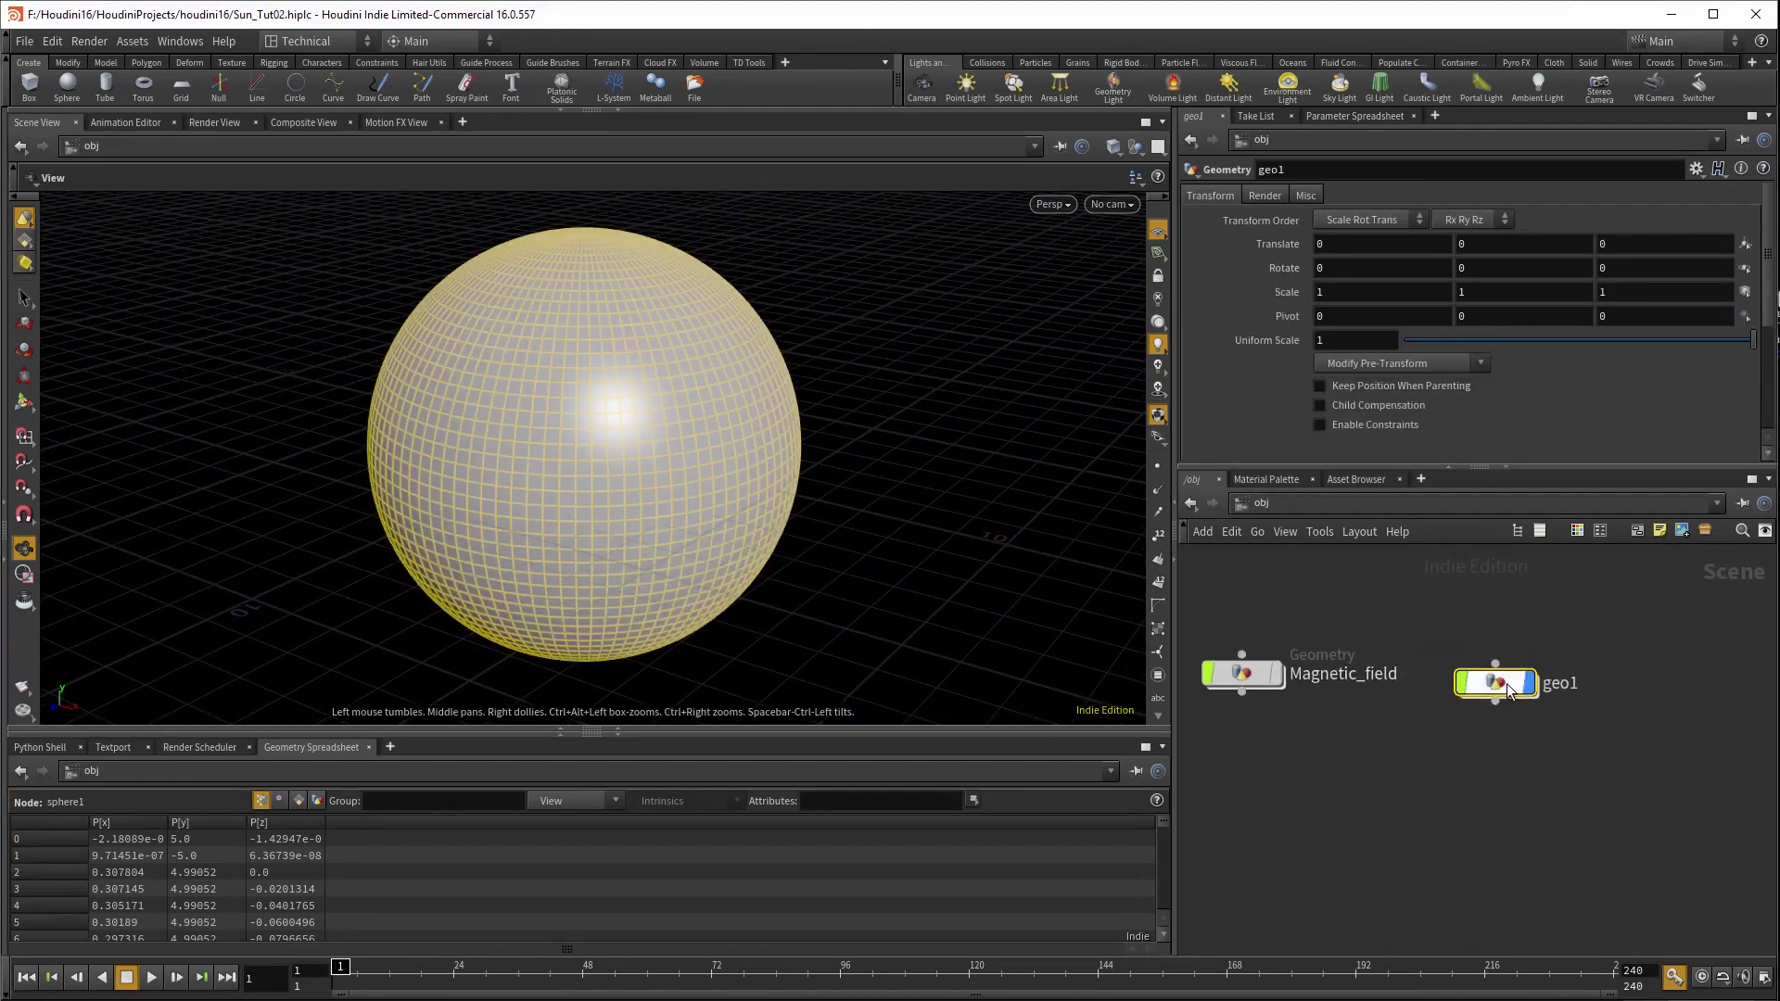
pyautogui.doubleClick(1553, 690)
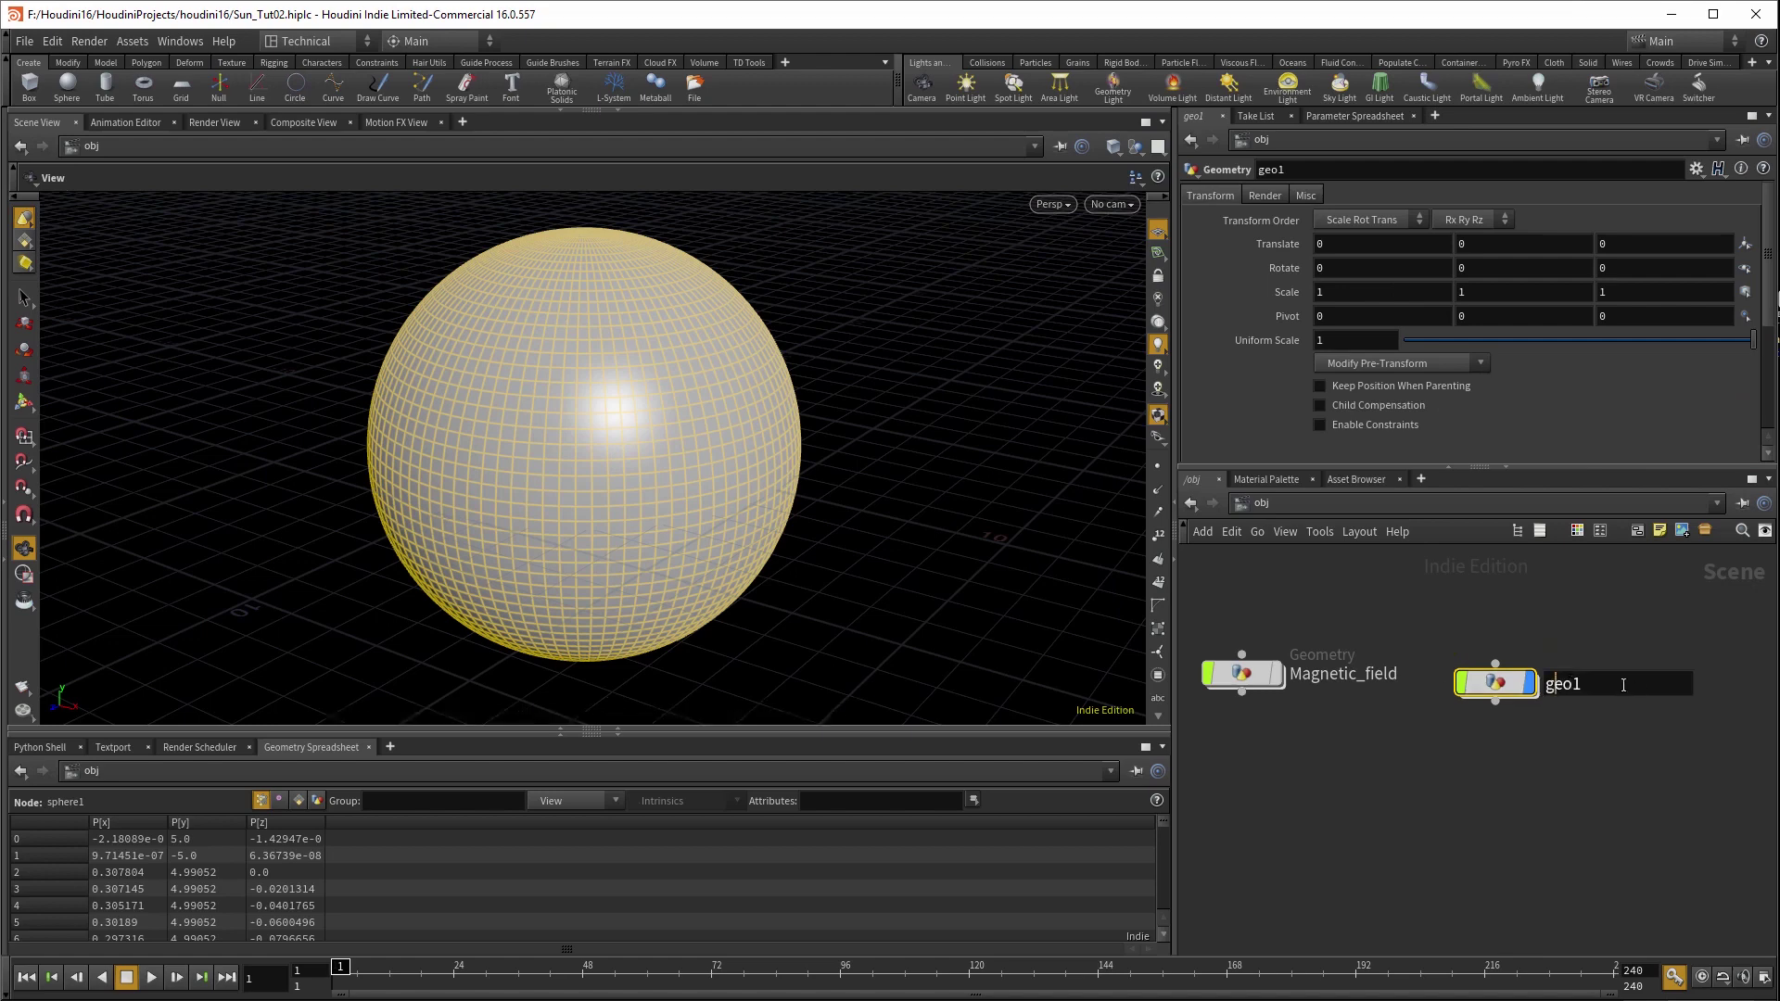
pyautogui.moveTo(1578, 689); pyautogui.dragTo(1533, 655)
pyautogui.write('Sun_Body')
pyautogui.click(1582, 819)
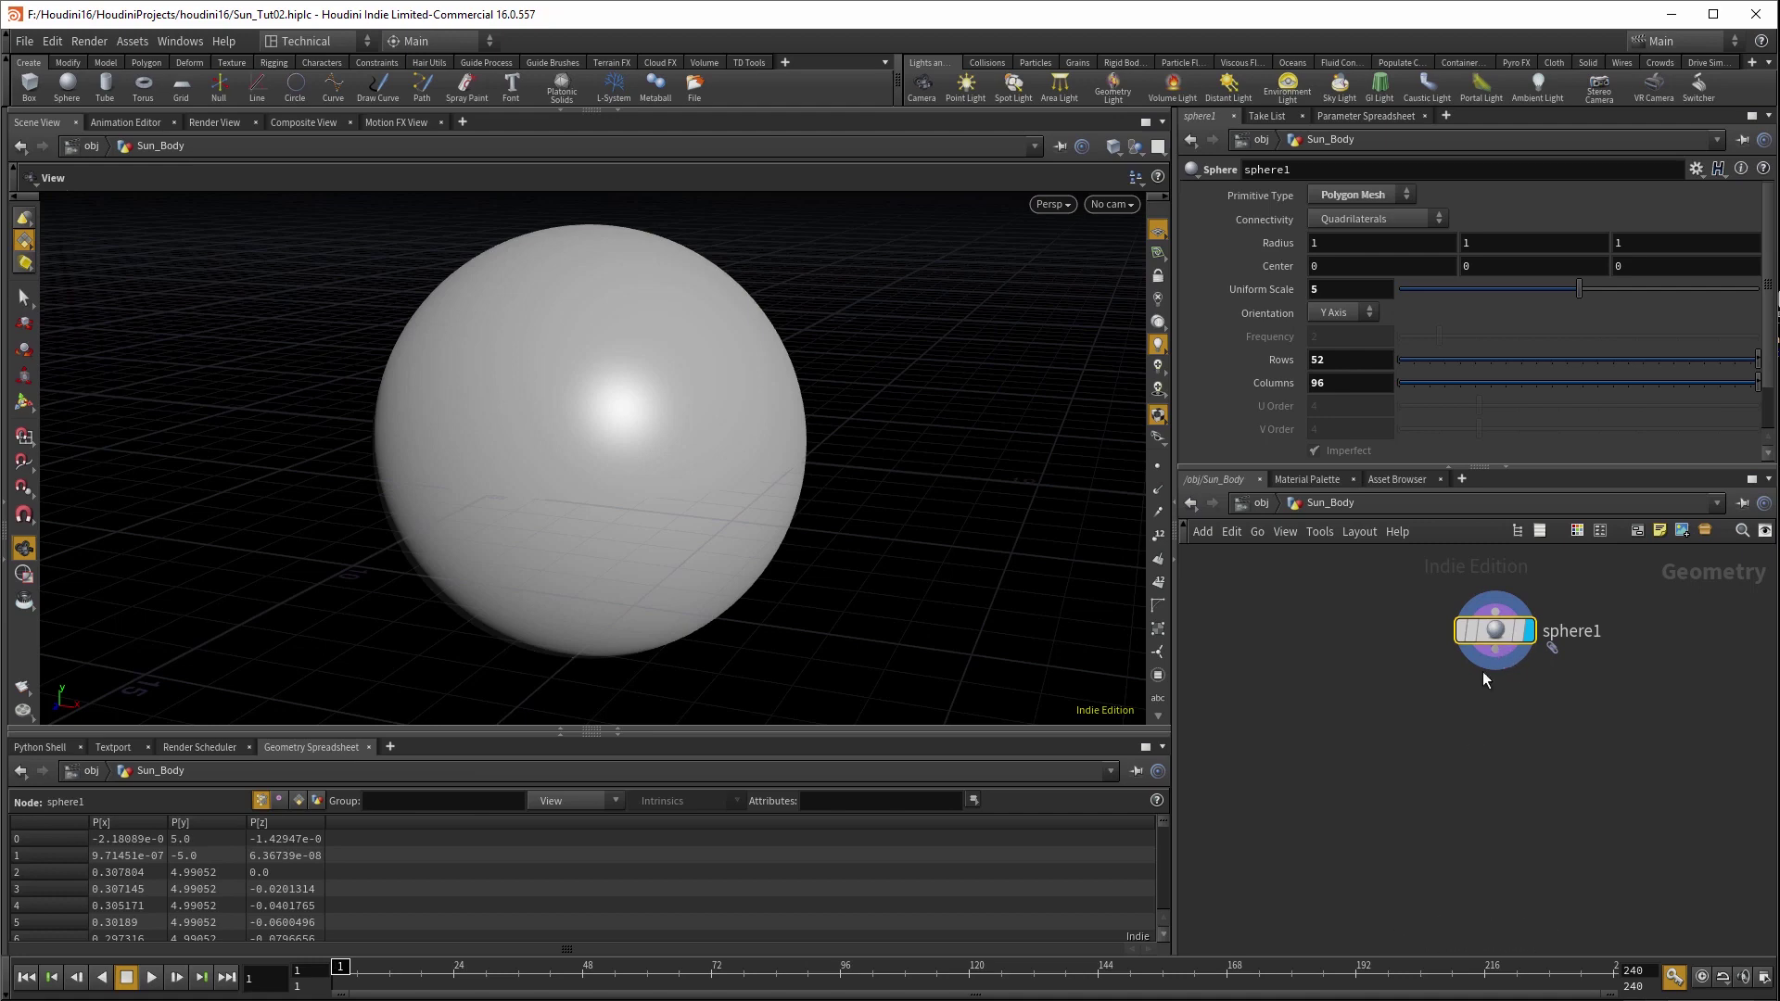
# - Inside Sun_Body, connect a Point Wrangle to the output of sphere1 and enter the expression @N=@N;
pyautogui.click(1493, 654)
pyautogui.press('Tab')
pyautogui.write('wran')
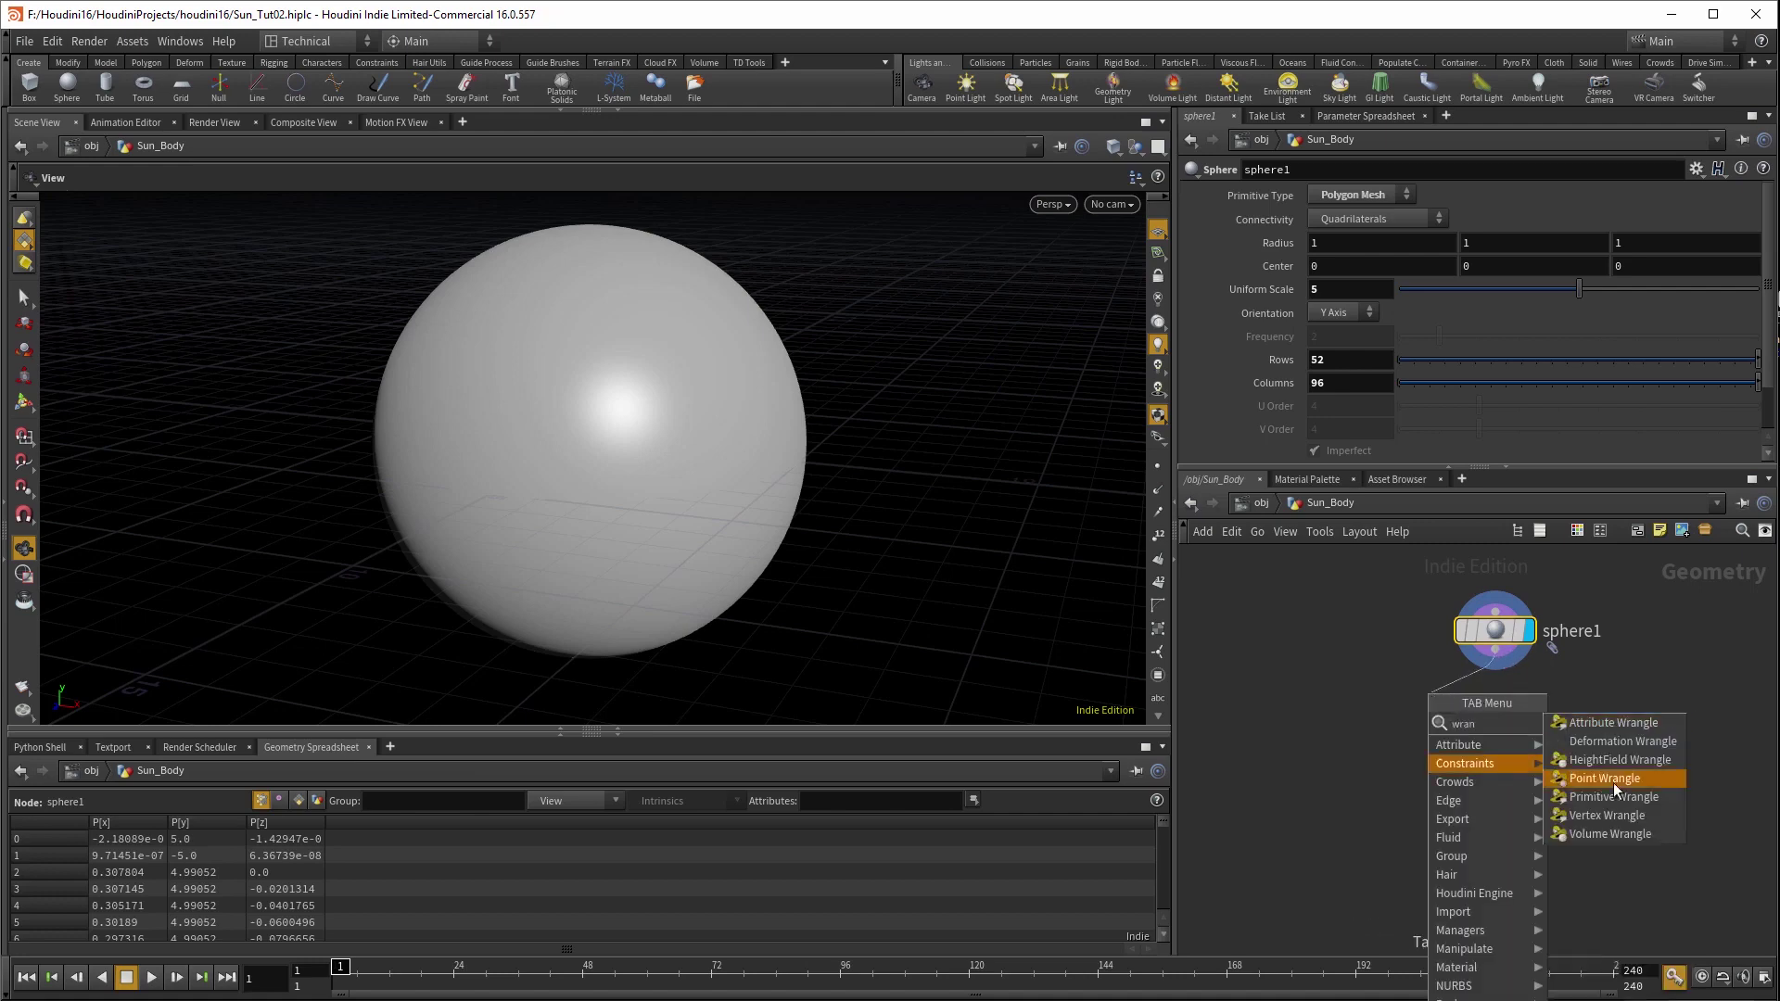
pyautogui.click(1613, 783)
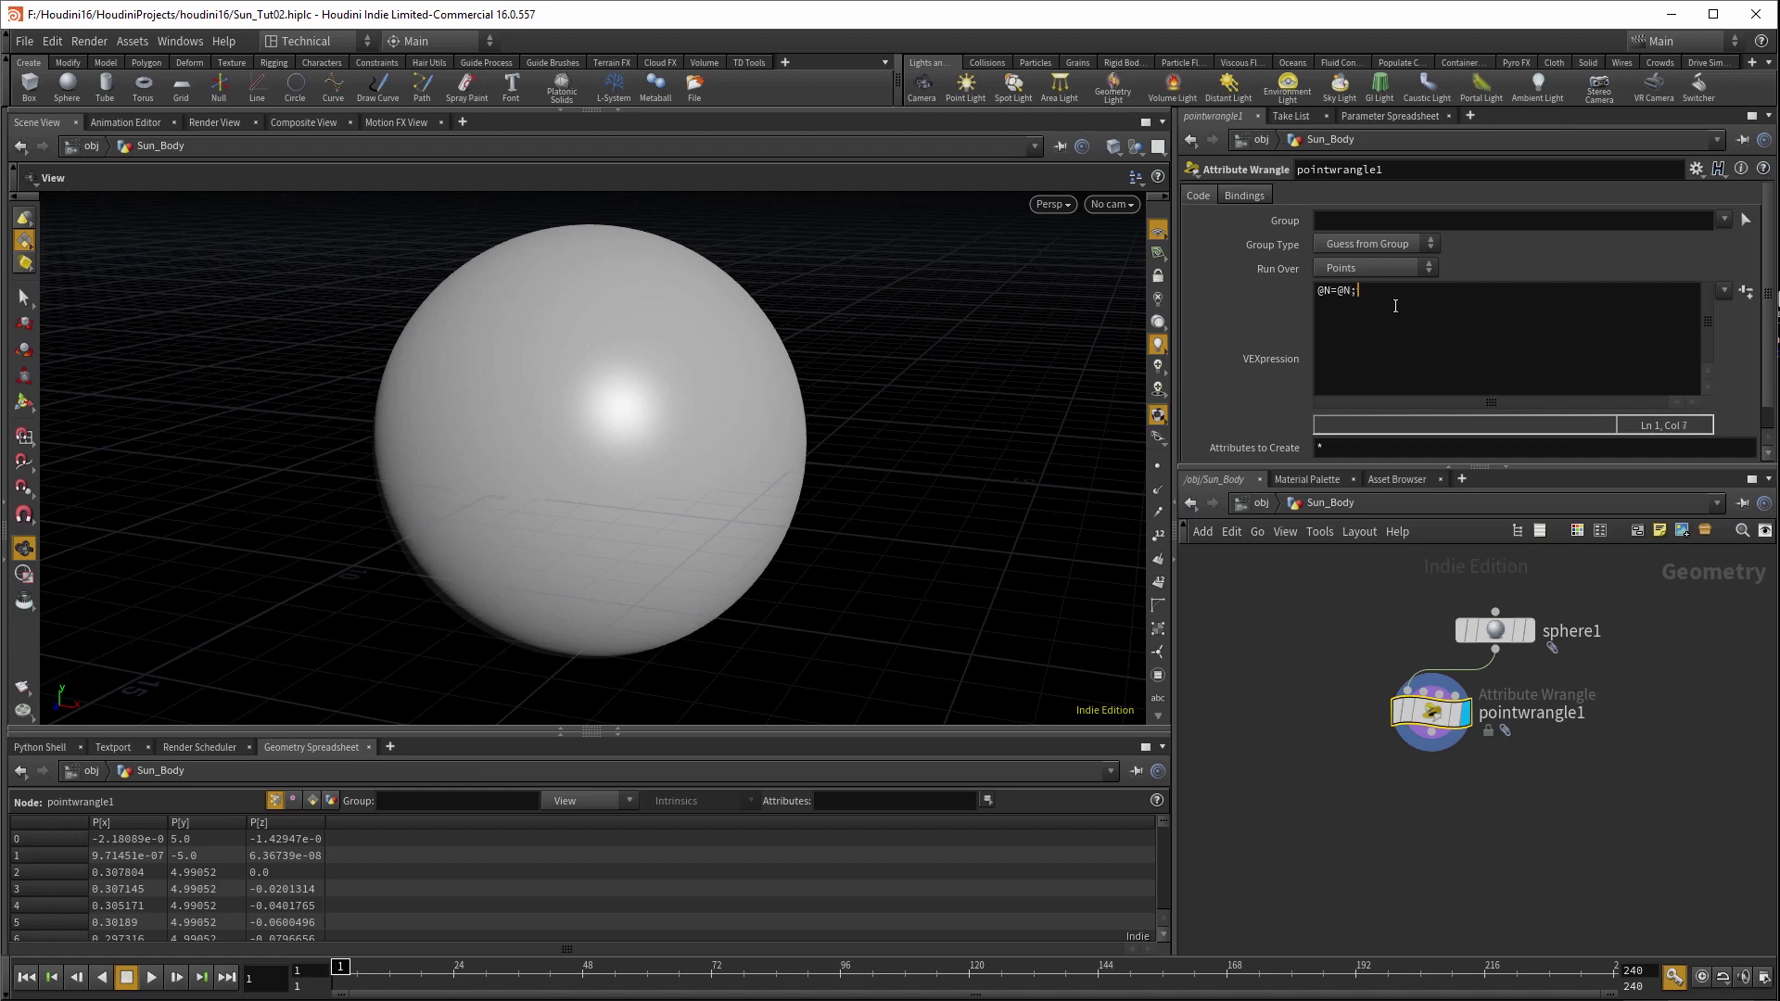
pyautogui.click(1572, 770)
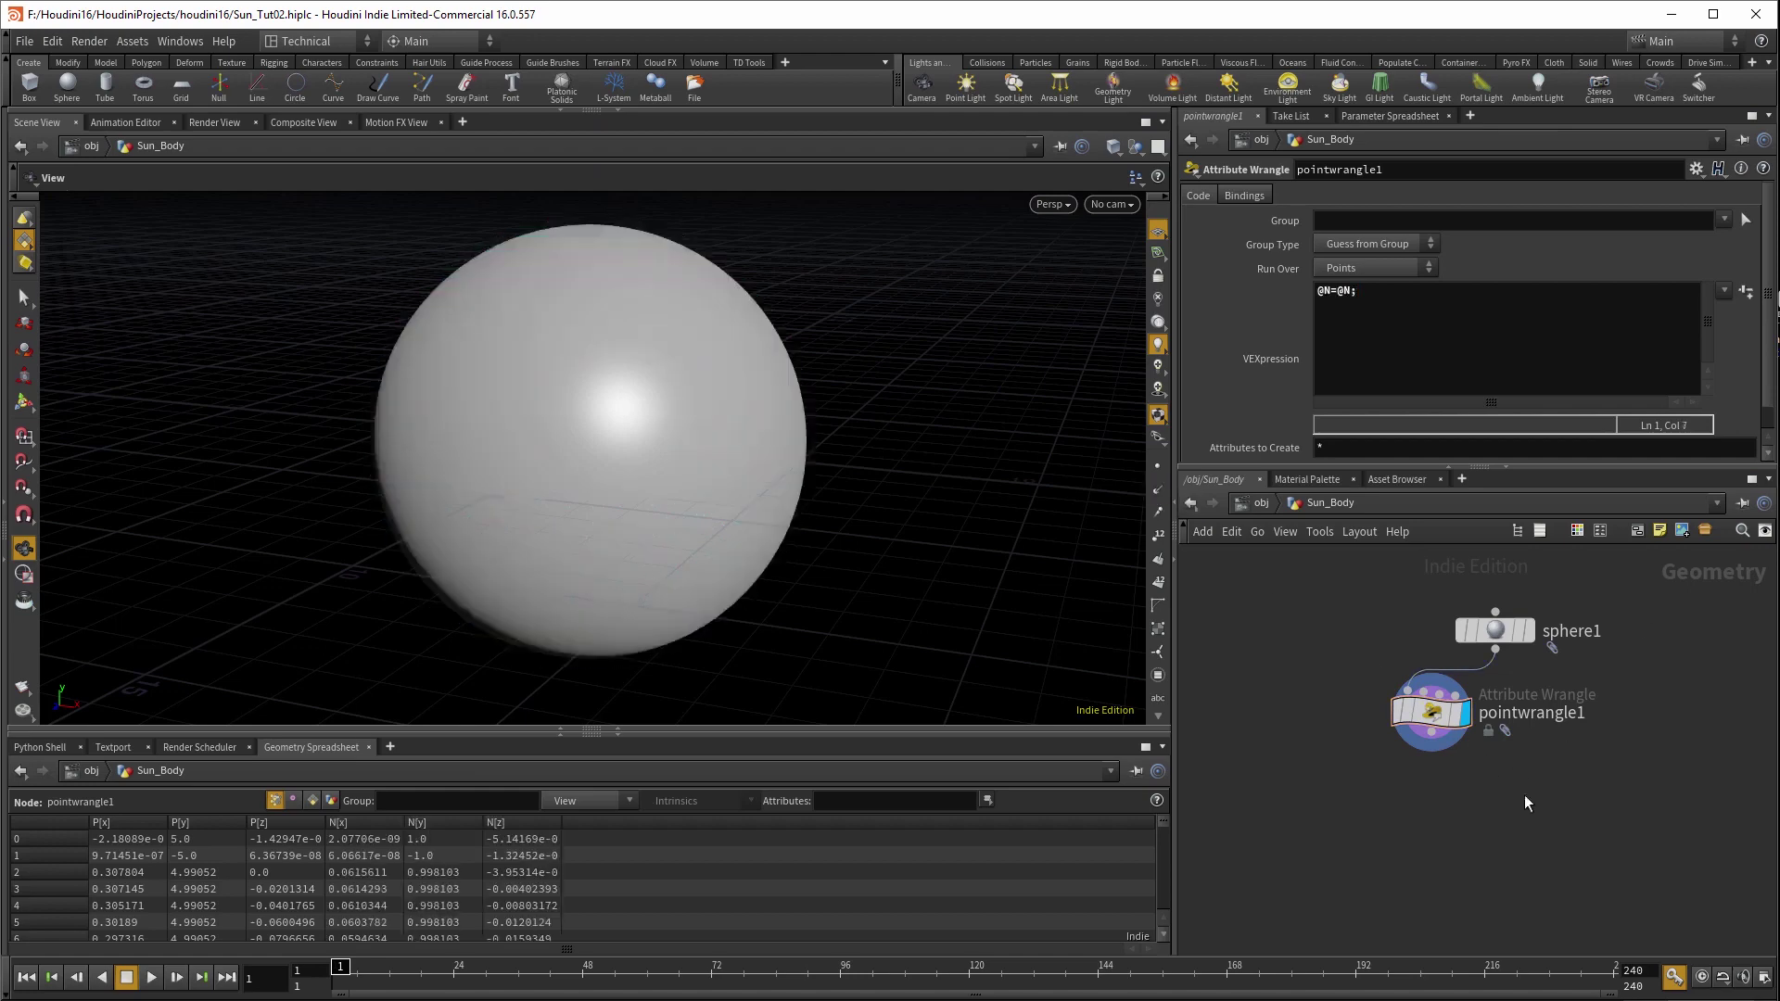
# - Connect a Scatter node to the output of pointwrangle1 and display its result
pyautogui.moveTo(1524, 794); pyautogui.dragTo(1524, 736, button='middle')
pyautogui.click(1431, 675)
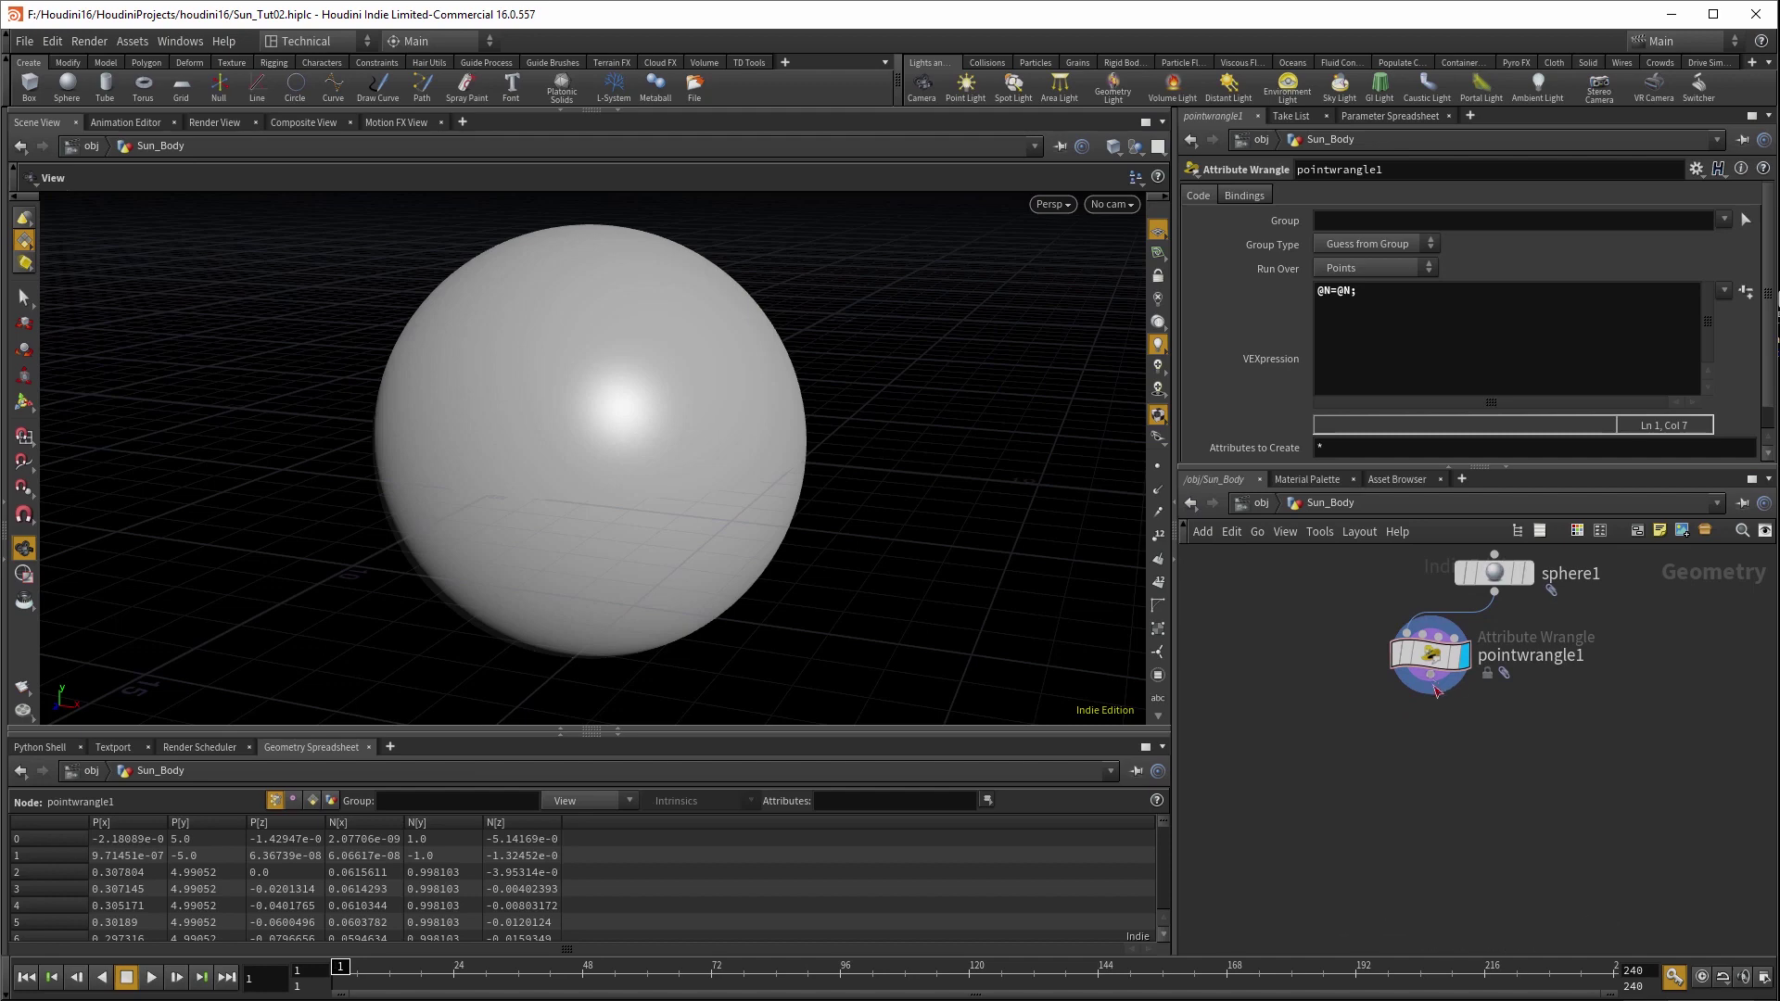
pyautogui.click(1433, 754)
pyautogui.write('scatter')
pyautogui.press('Return')
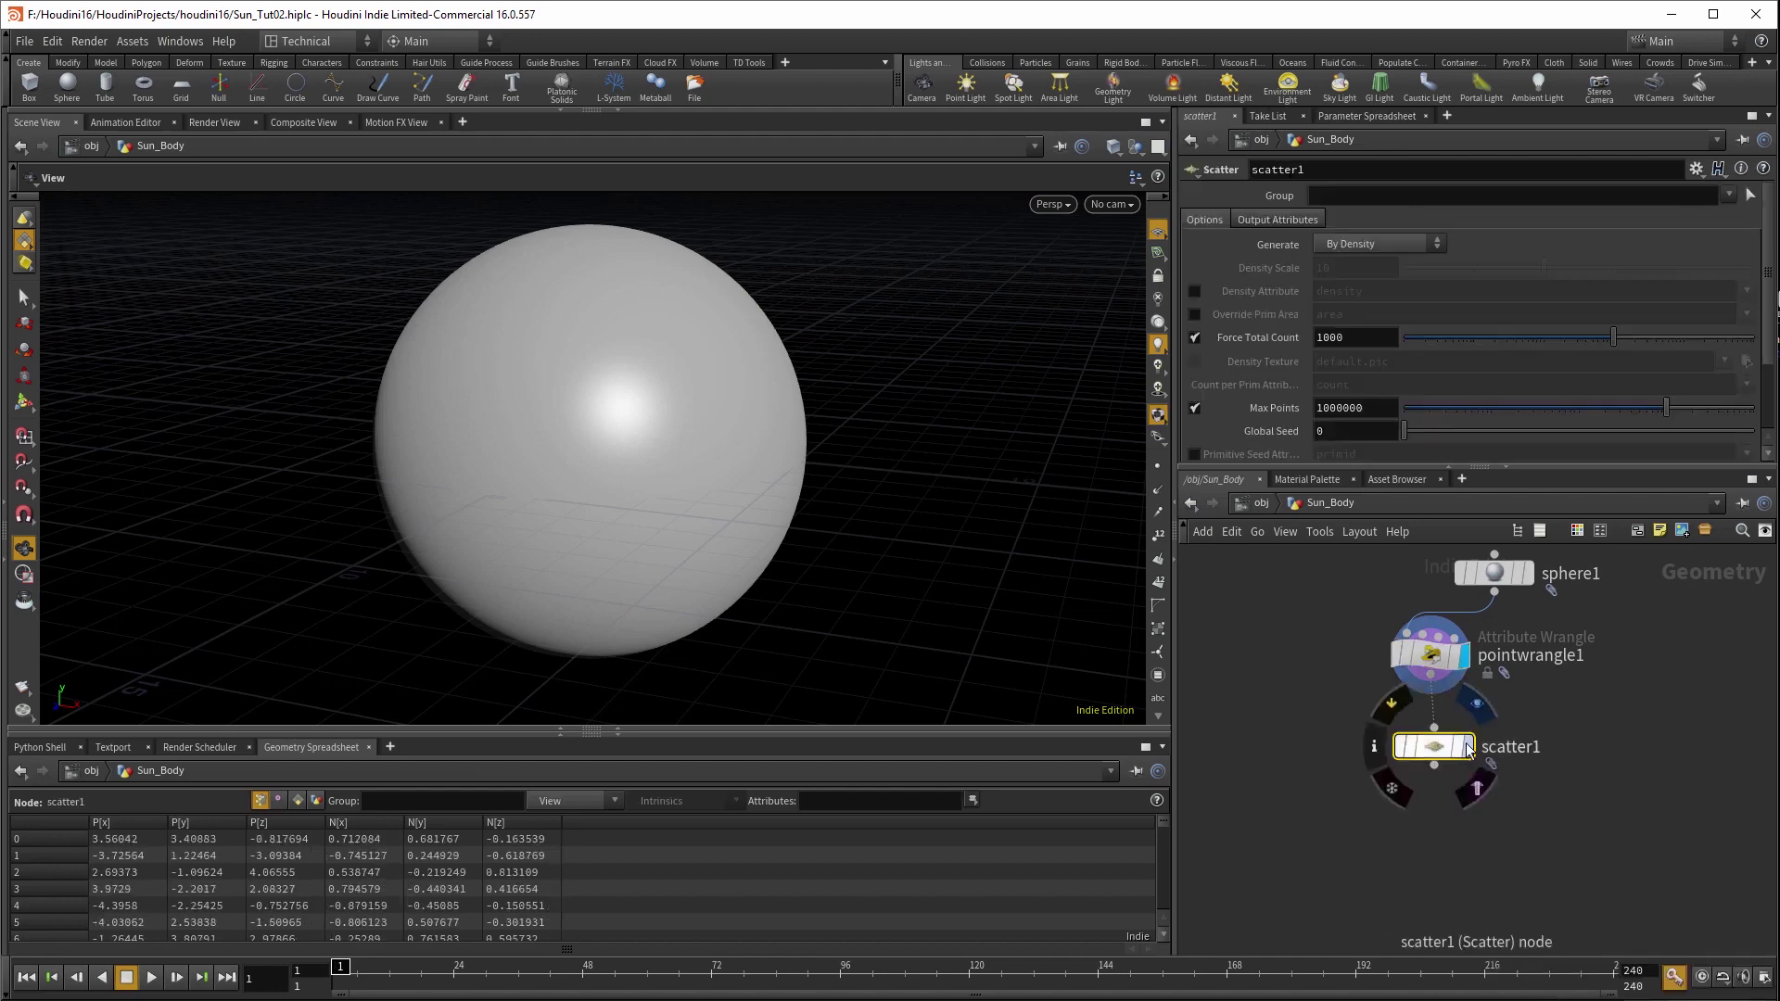
pyautogui.click(1467, 747)
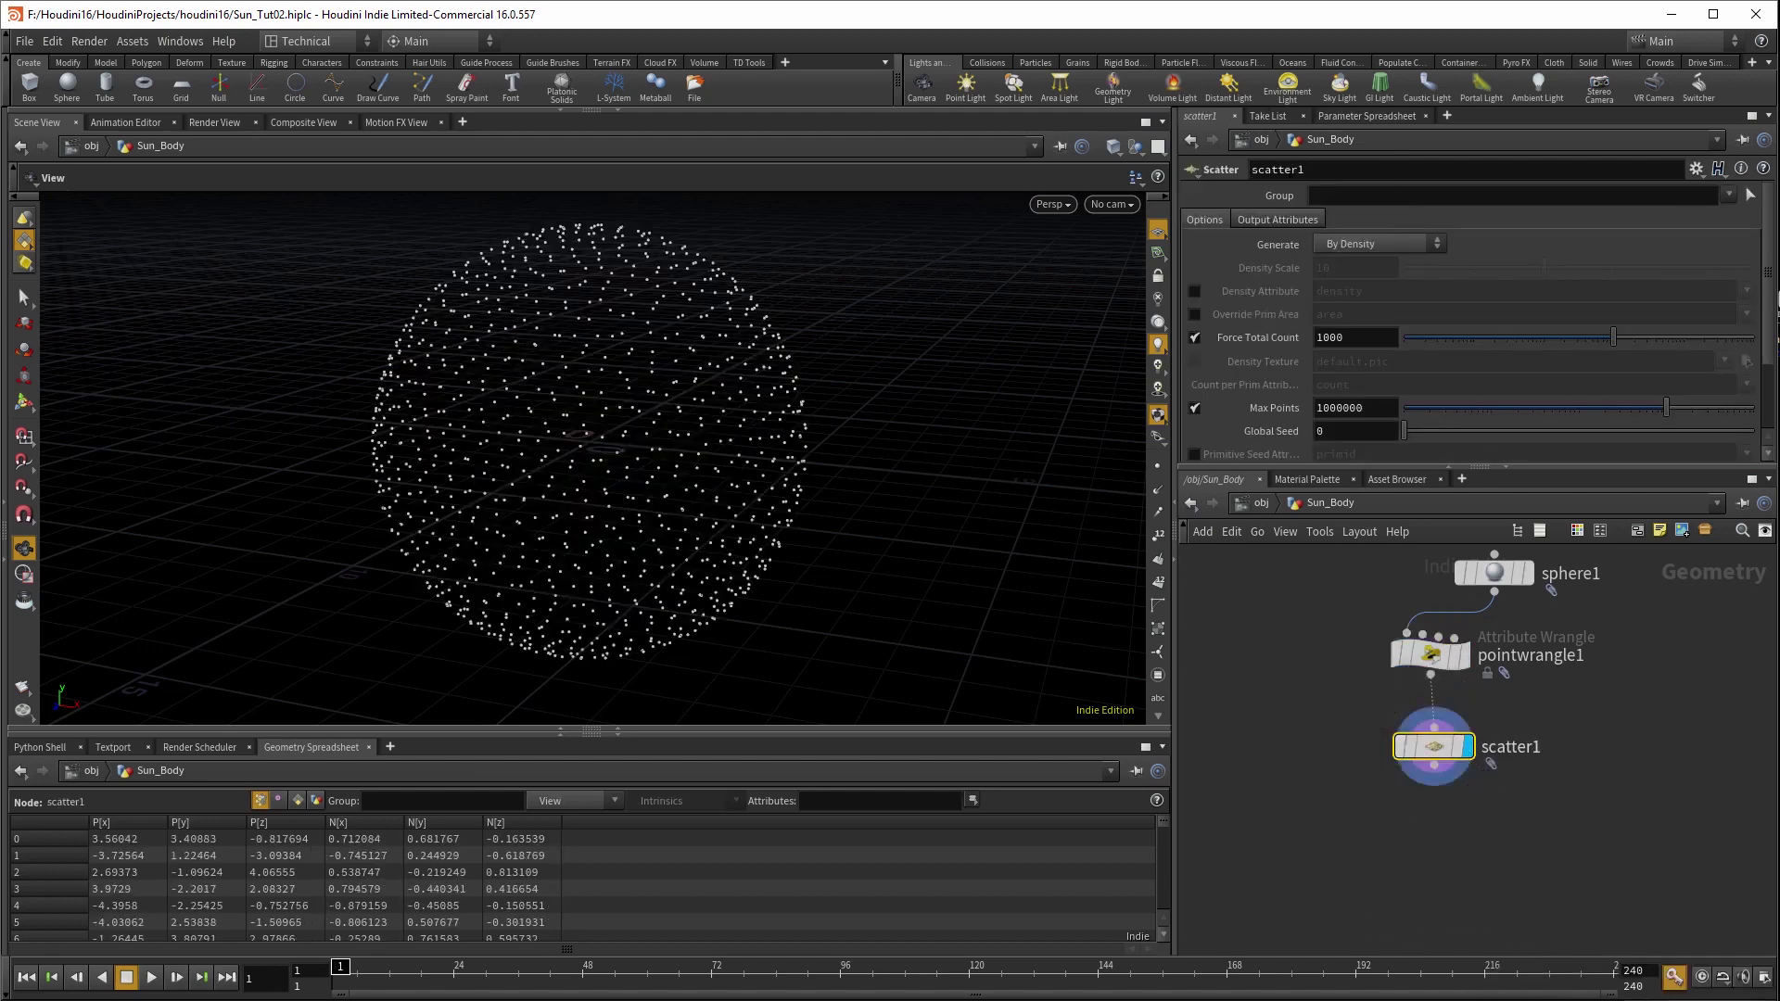
# - Set the Scatter node's Force Total Count to 800
pyautogui.moveTo(1613, 338)
pyautogui.mouseDown()
pyautogui.moveTo(1561, 343)
pyautogui.moveTo(1581, 338)
pyautogui.mouseUp()
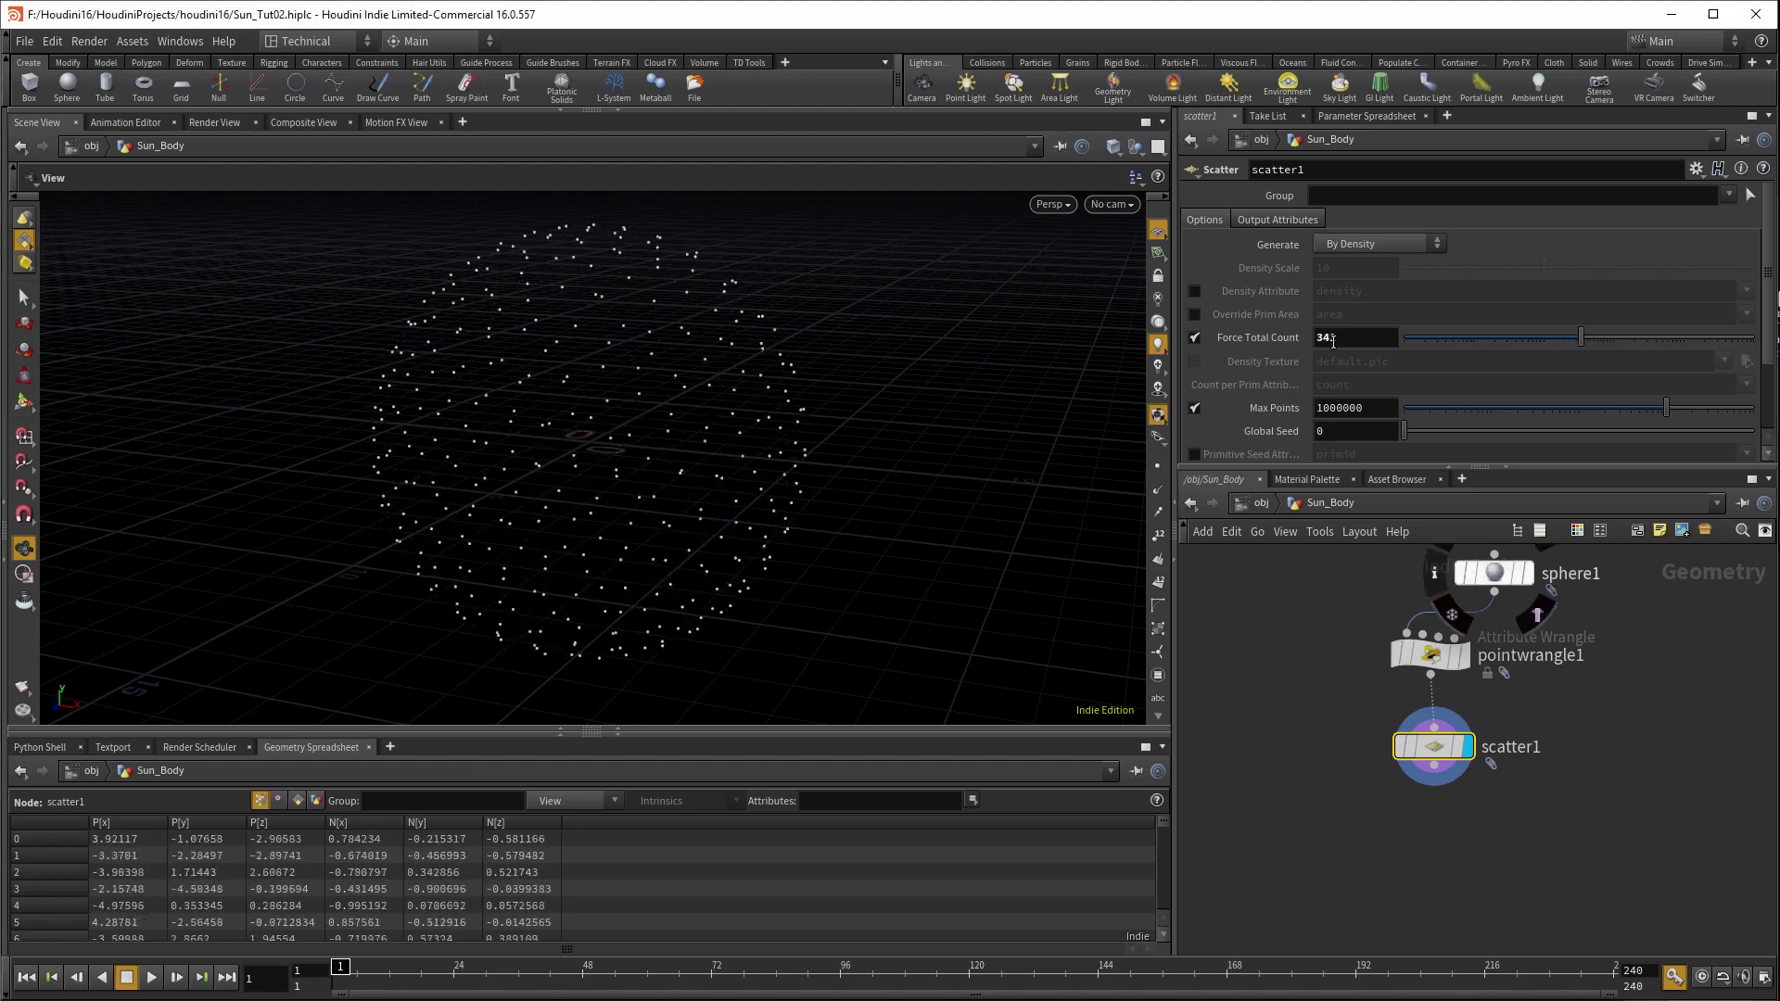
pyautogui.doubleClick(1332, 340)
pyautogui.write('800')
pyautogui.press('Return')
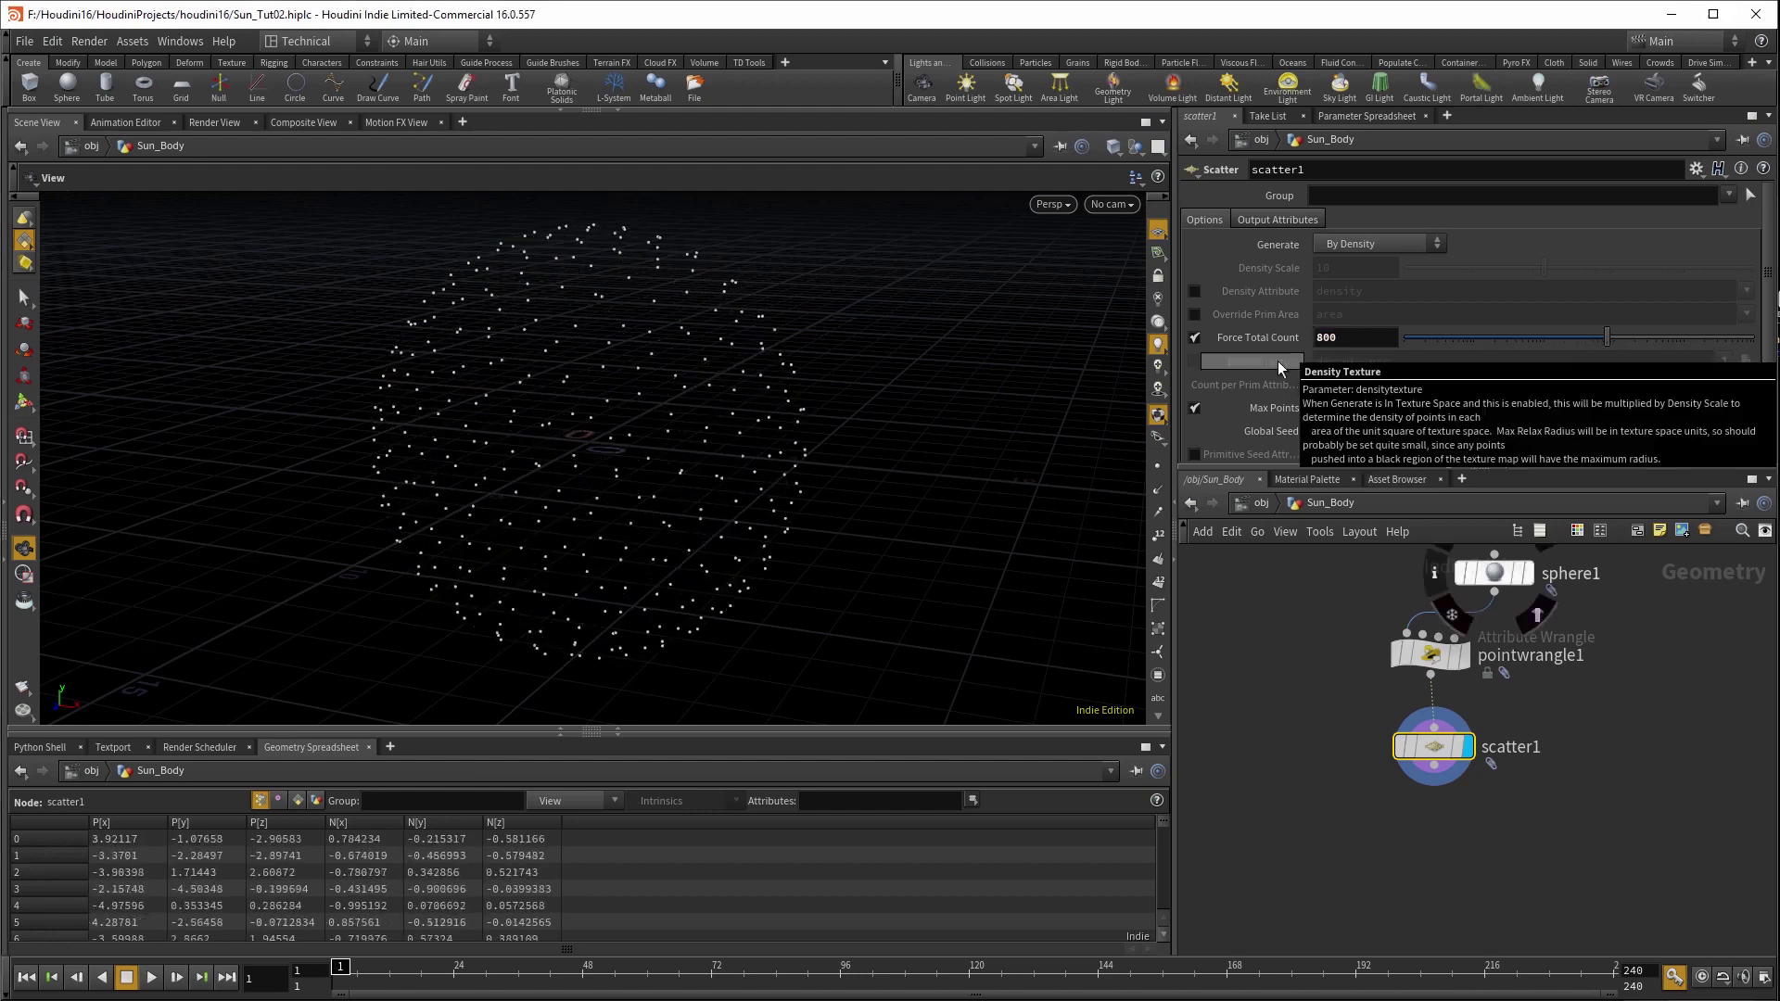
# - Set the Scatter node's Relax Iterations to 13, Scale Radii By to 0.424 and Global Seed to 2.65
pyautogui.scroll(-3, 1400, 385)
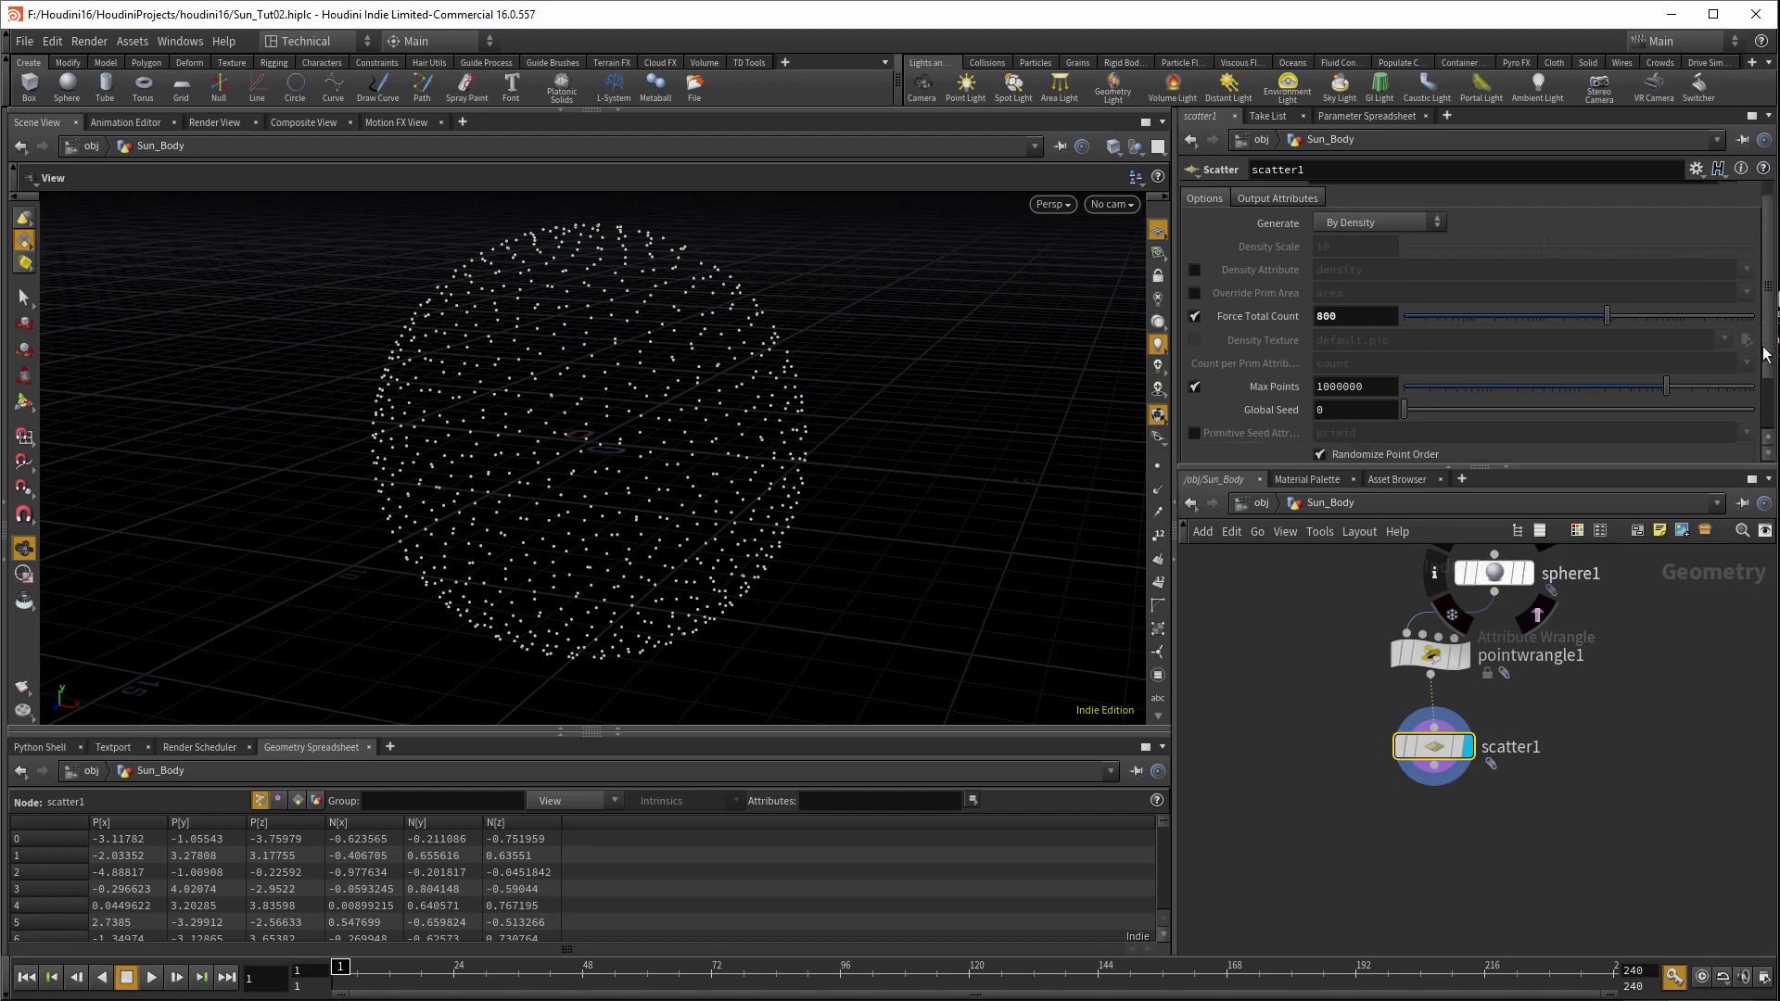
pyautogui.moveTo(1445, 363); pyautogui.dragTo(1492, 365)
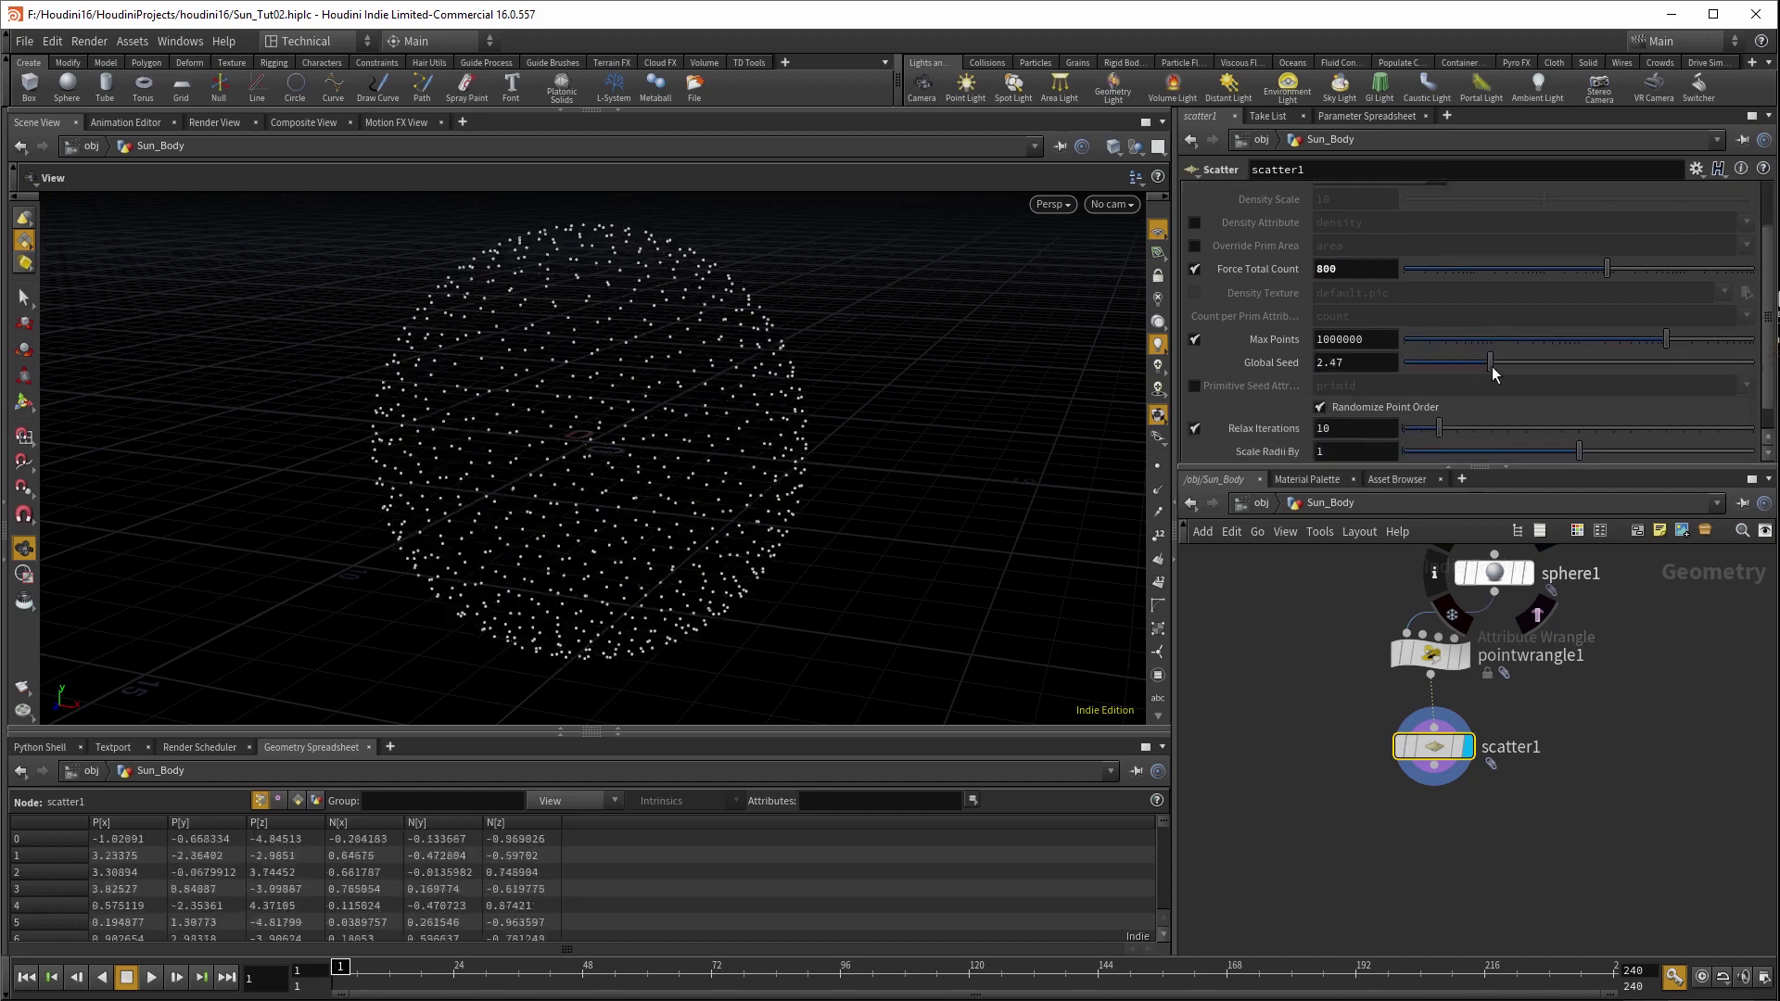
pyautogui.scroll(-1, 1462, 382)
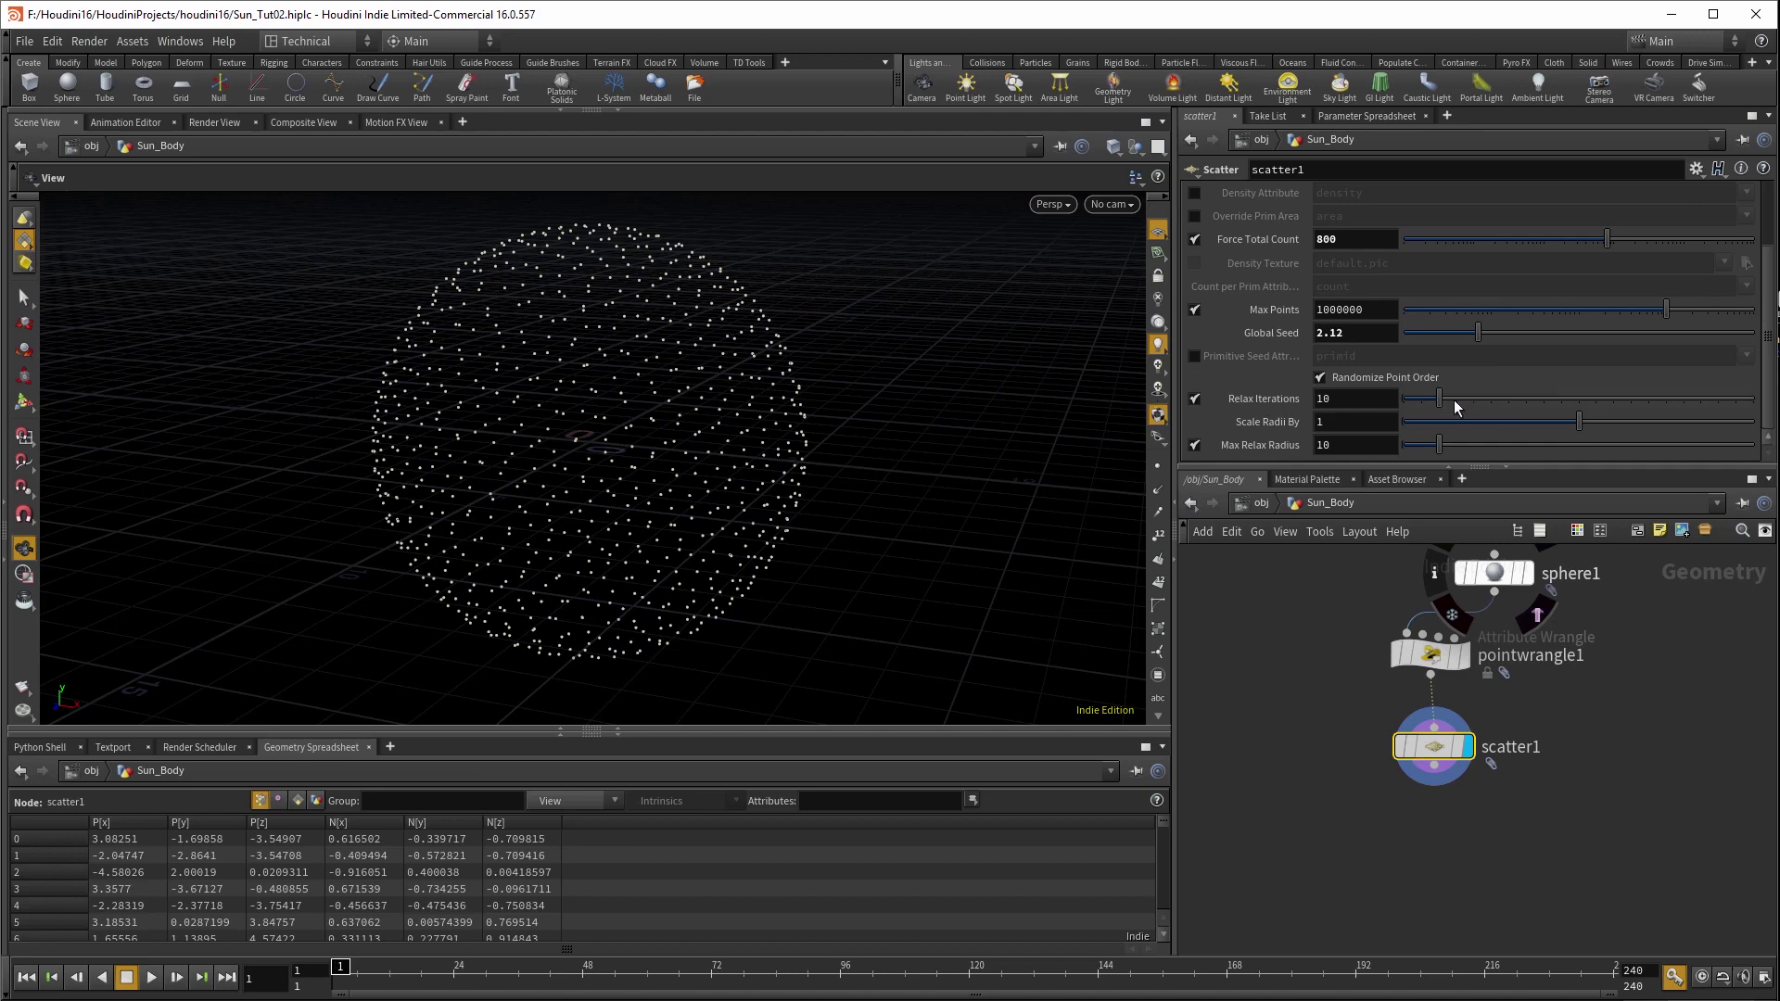
pyautogui.moveTo(1453, 398); pyautogui.dragTo(1478, 438)
pyautogui.click(1501, 421)
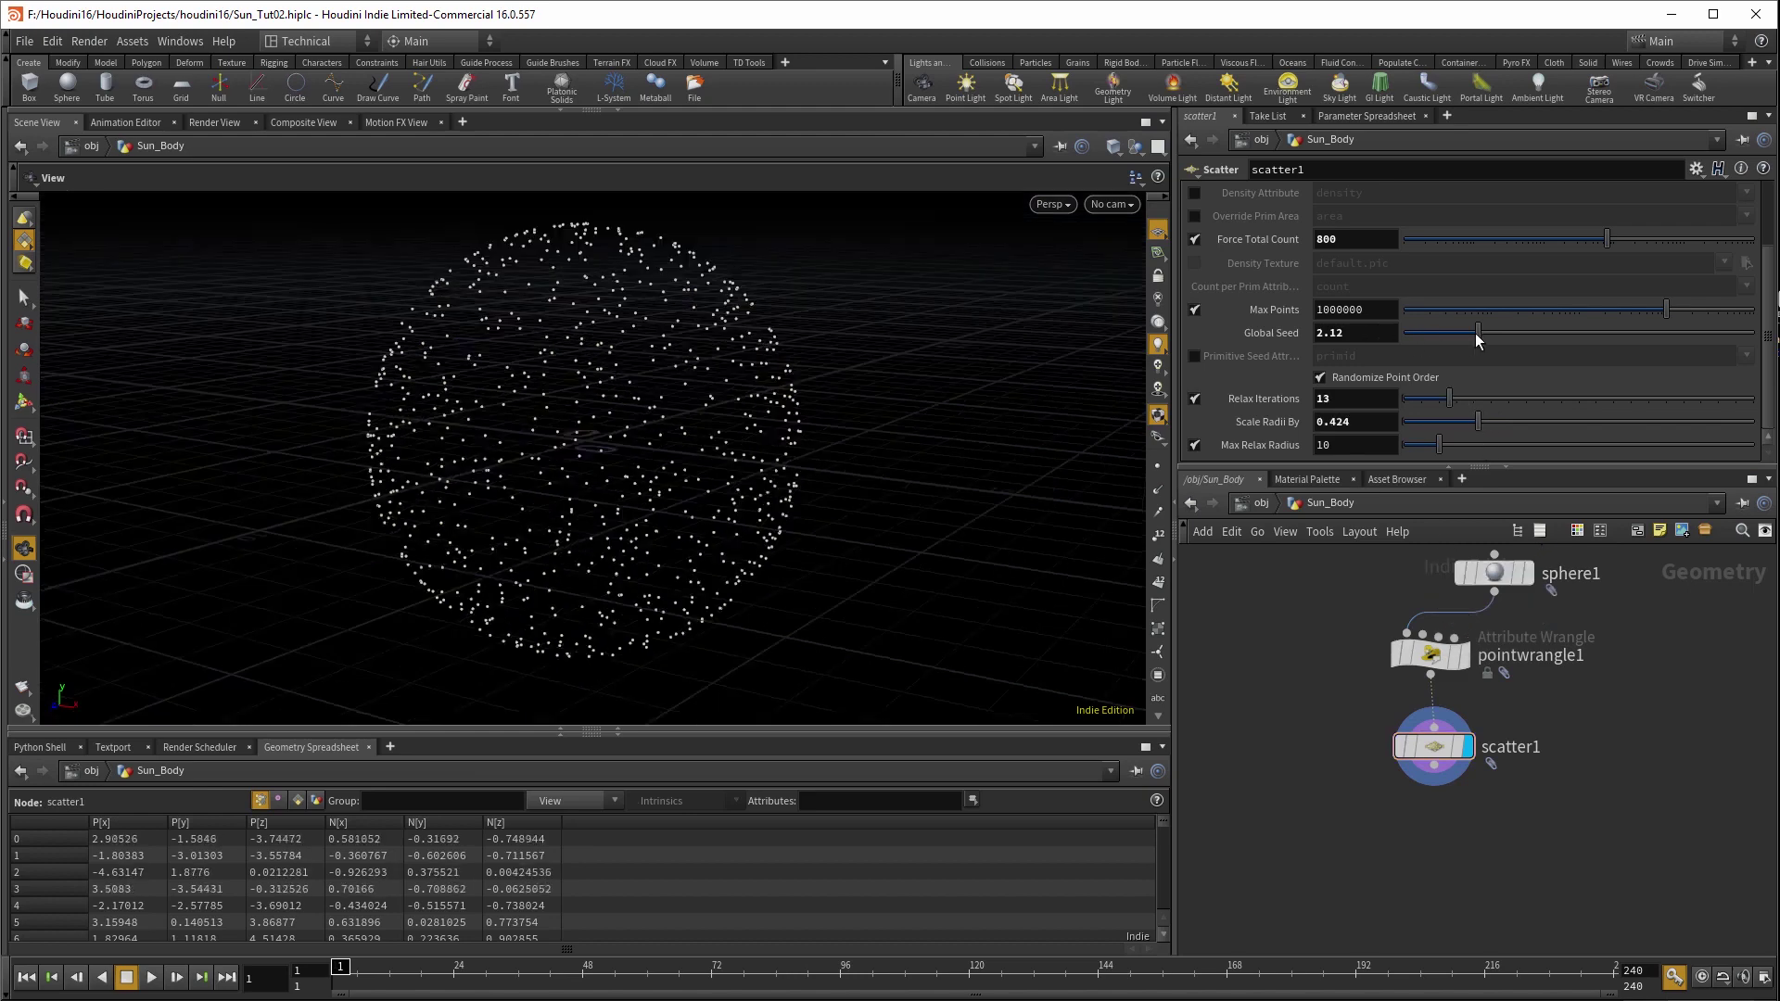
pyautogui.moveTo(1478, 335); pyautogui.dragTo(1499, 334)
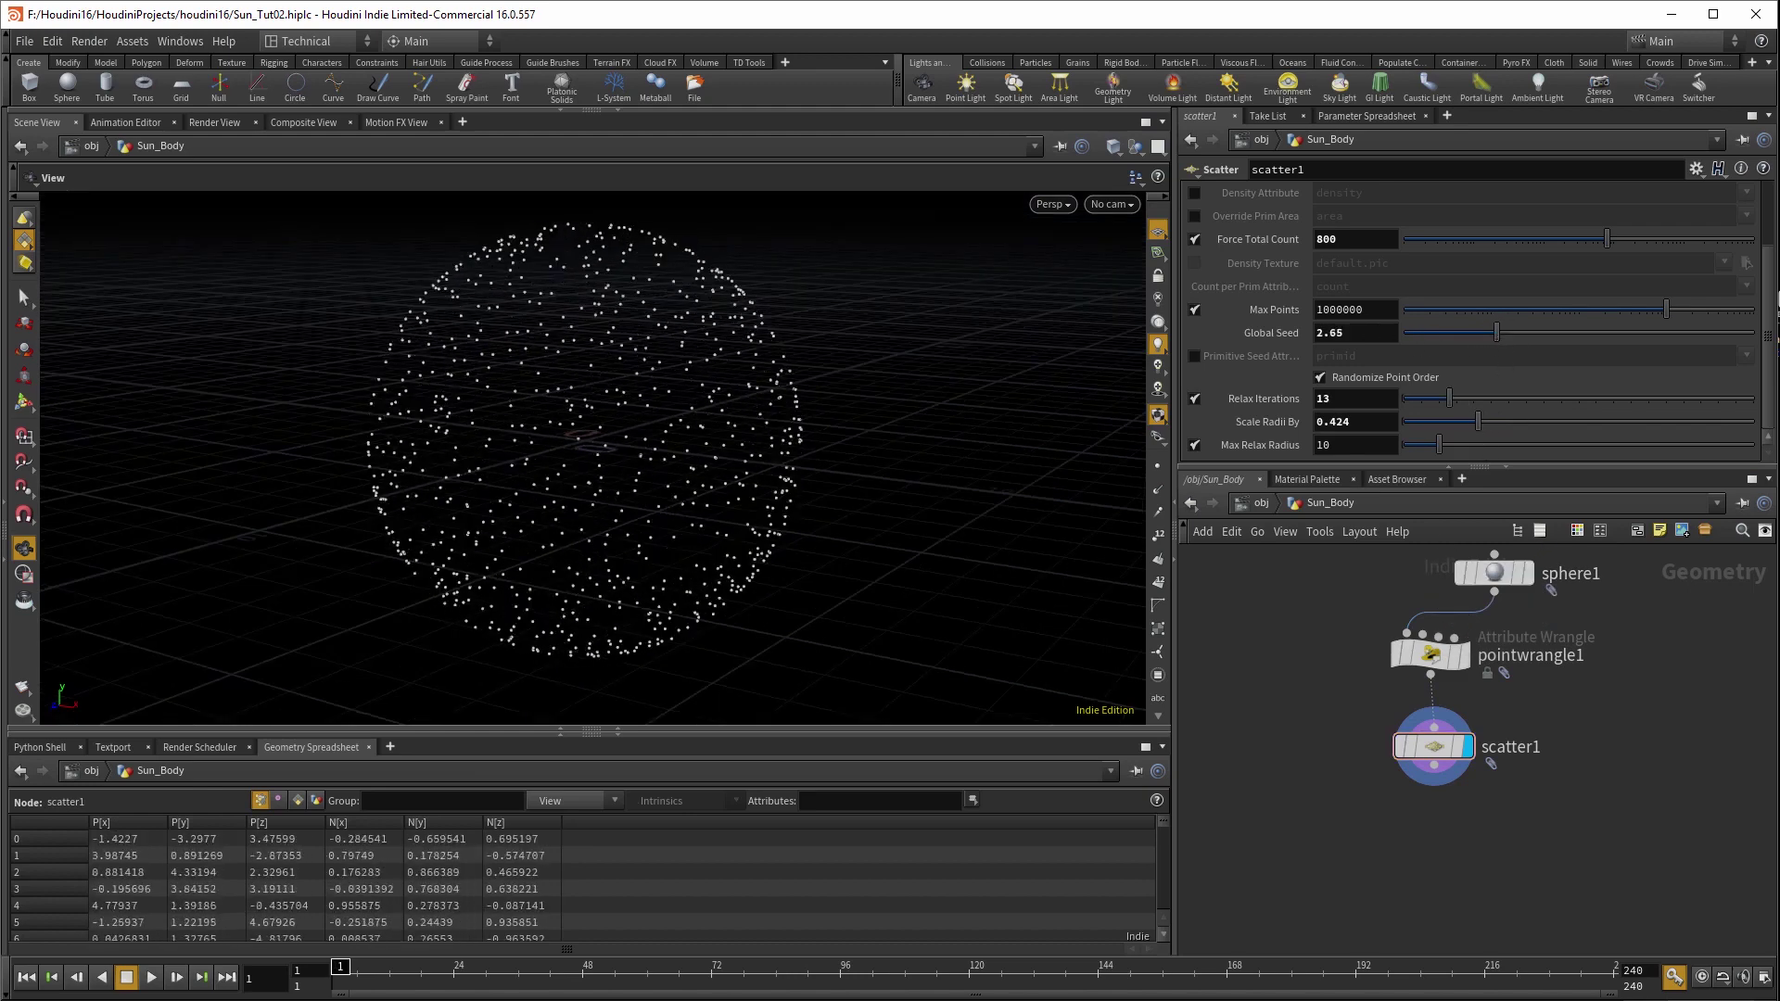
# - Connect a POP Network to the output of scatter1 and enter its network
pyautogui.moveTo(1493, 849); pyautogui.dragTo(1476, 890, button='middle')
pyautogui.click(1407, 763)
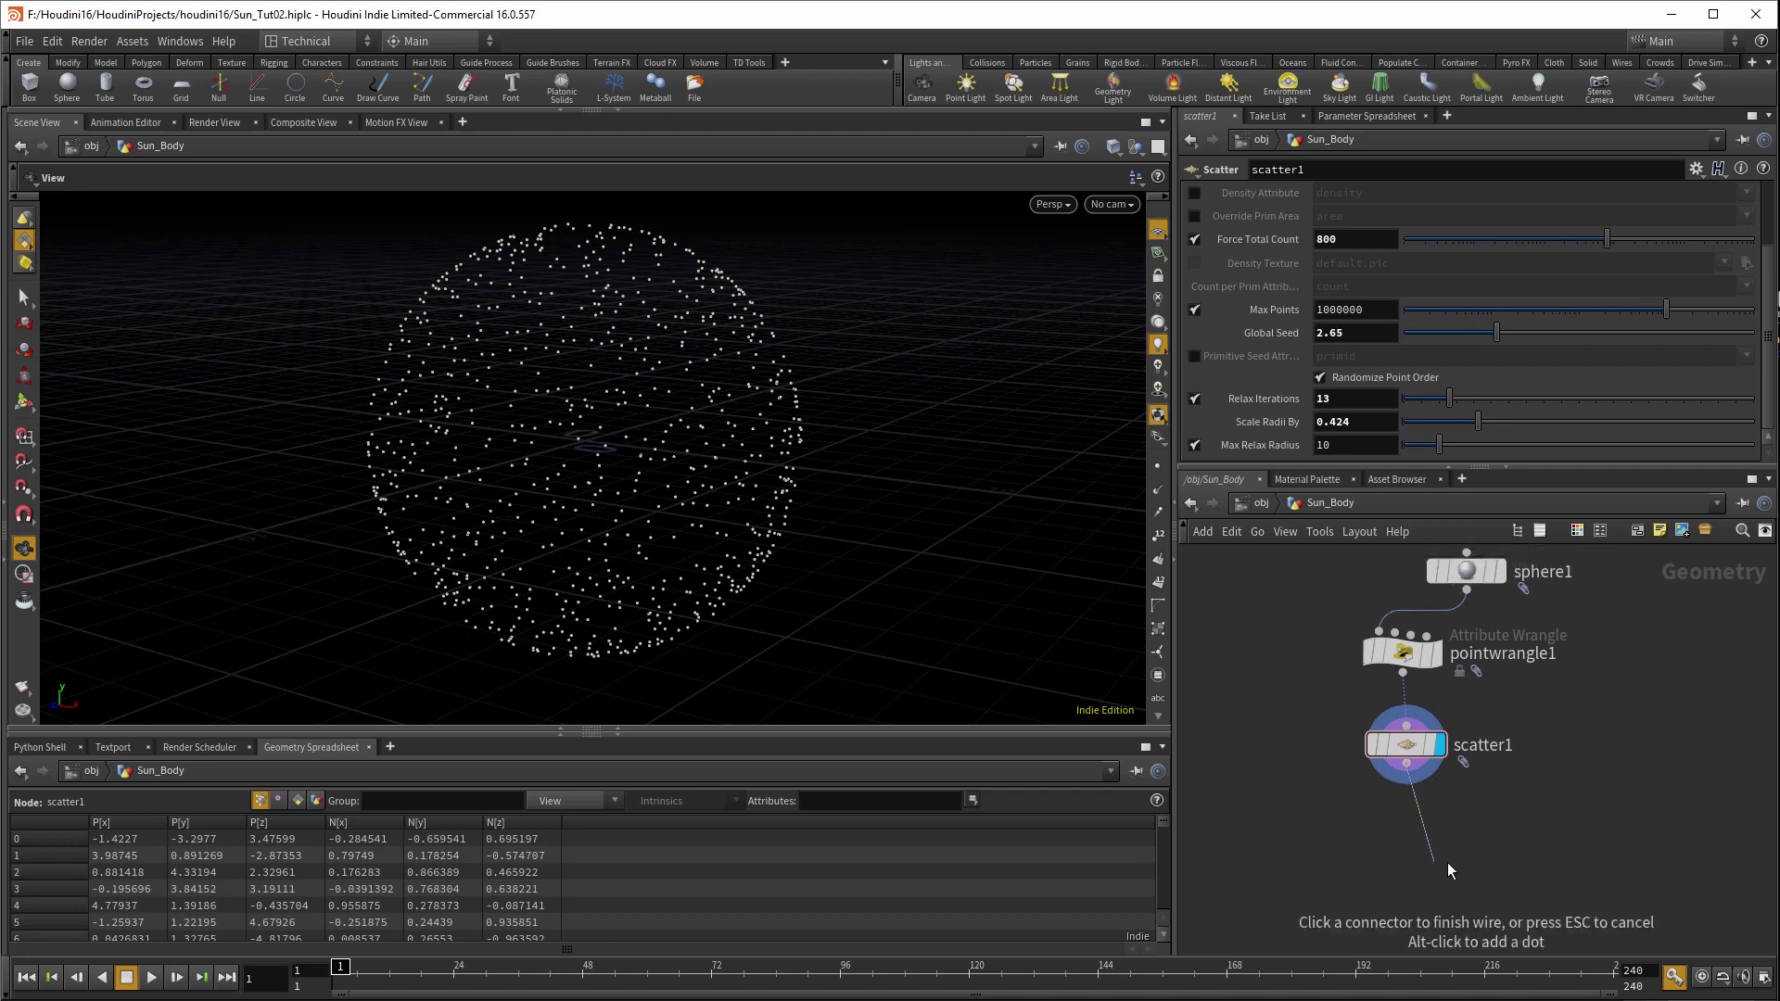
pyautogui.moveTo(1448, 863); pyautogui.dragTo(1453, 738, button='middle')
pyautogui.press('Tab')
pyautogui.write('pop')
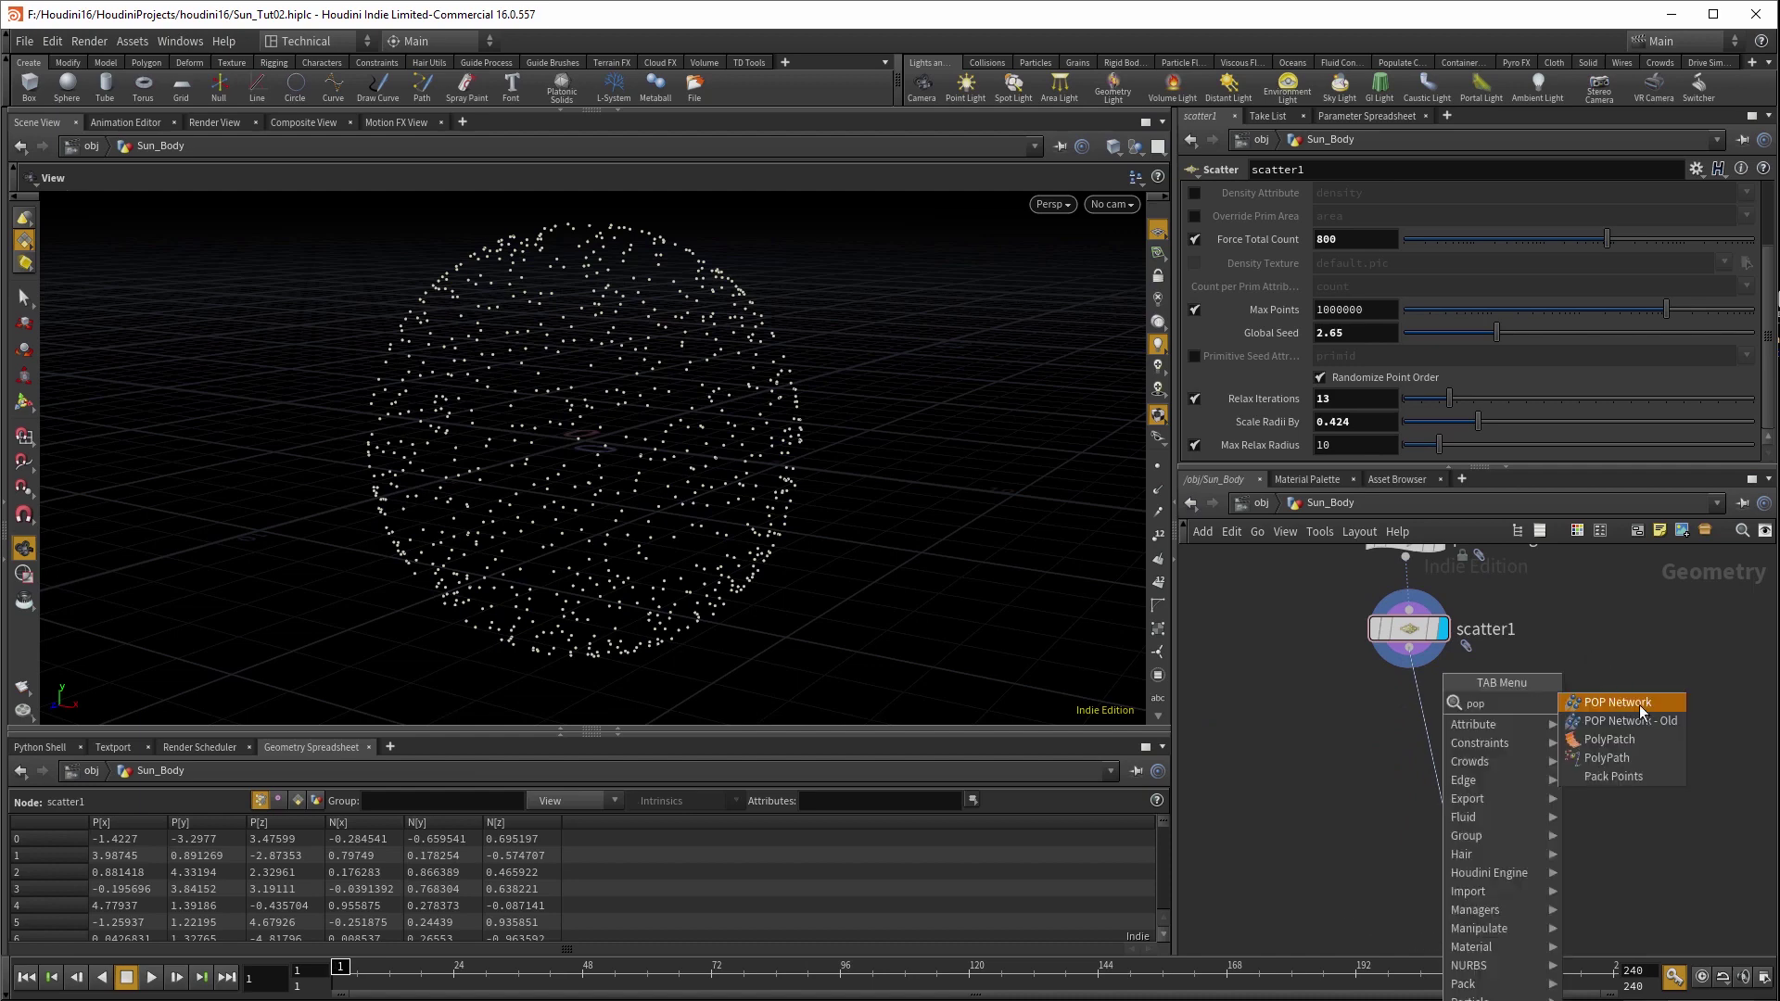
pyautogui.click(1639, 705)
pyautogui.click(1418, 797)
pyautogui.doubleClick(1410, 799)
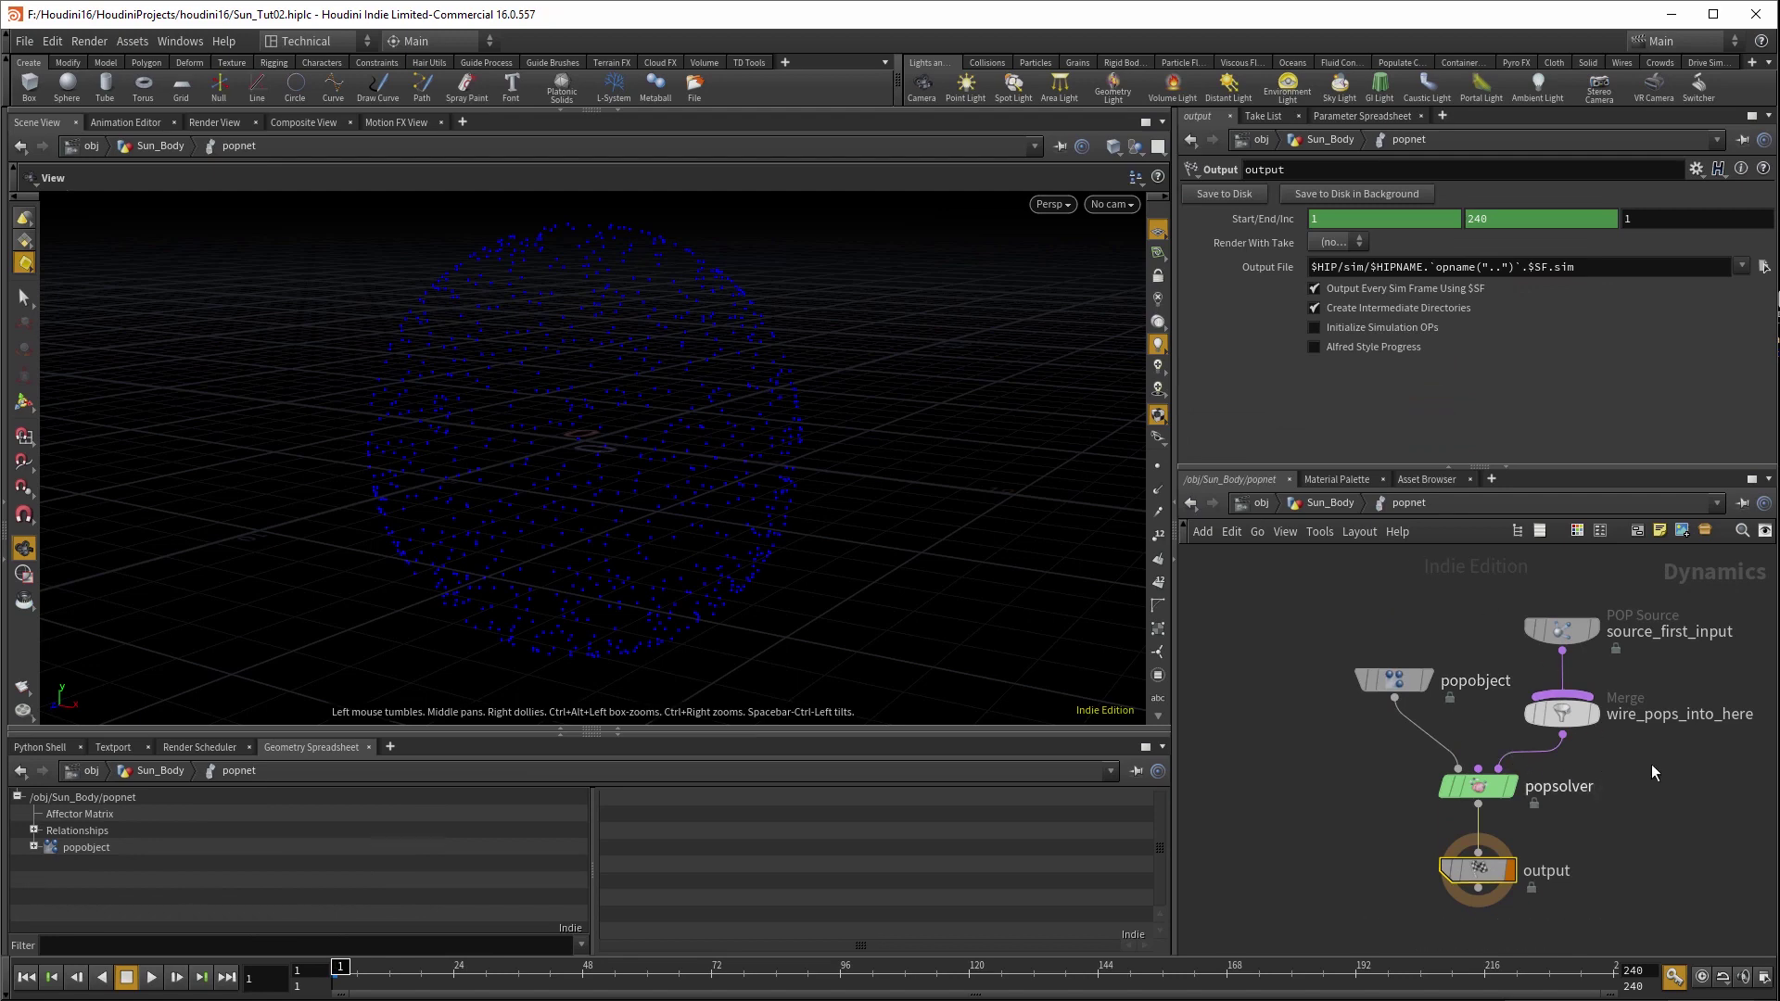
# - Set the Emission Type of the source_first_input POP Source to All Points
pyautogui.moveTo(1589, 870); pyautogui.dragTo(1547, 863, button='middle')
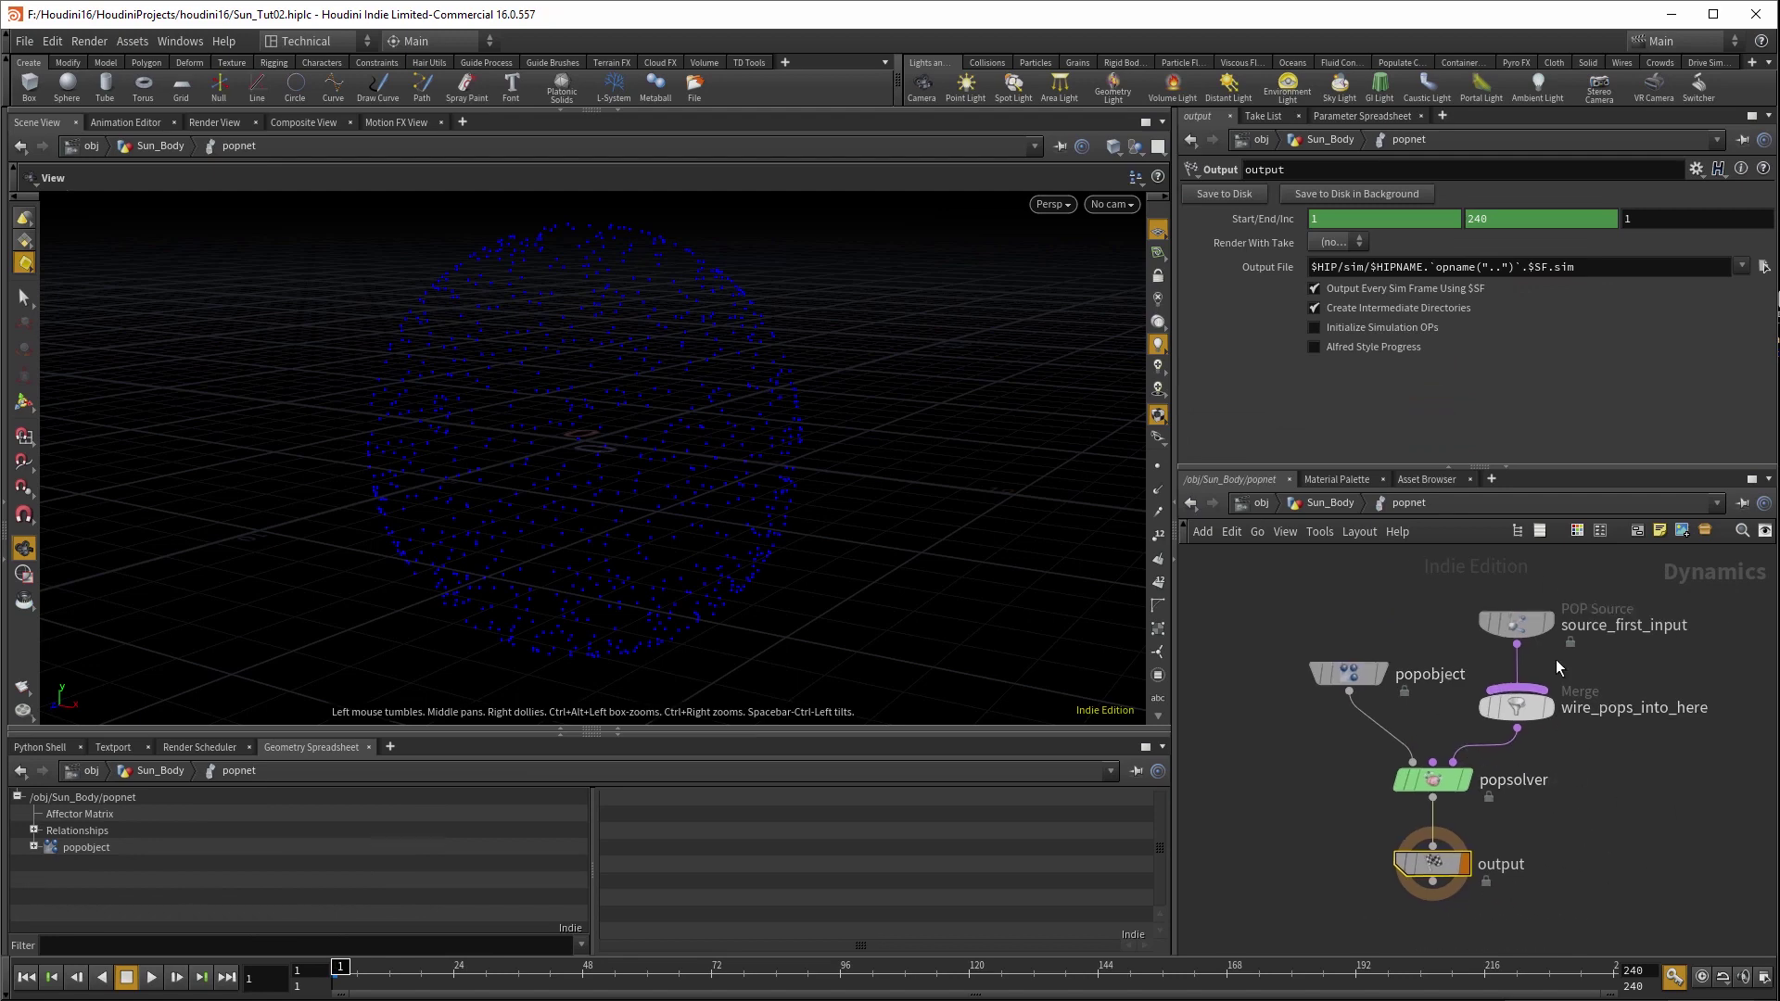
pyautogui.click(1520, 627)
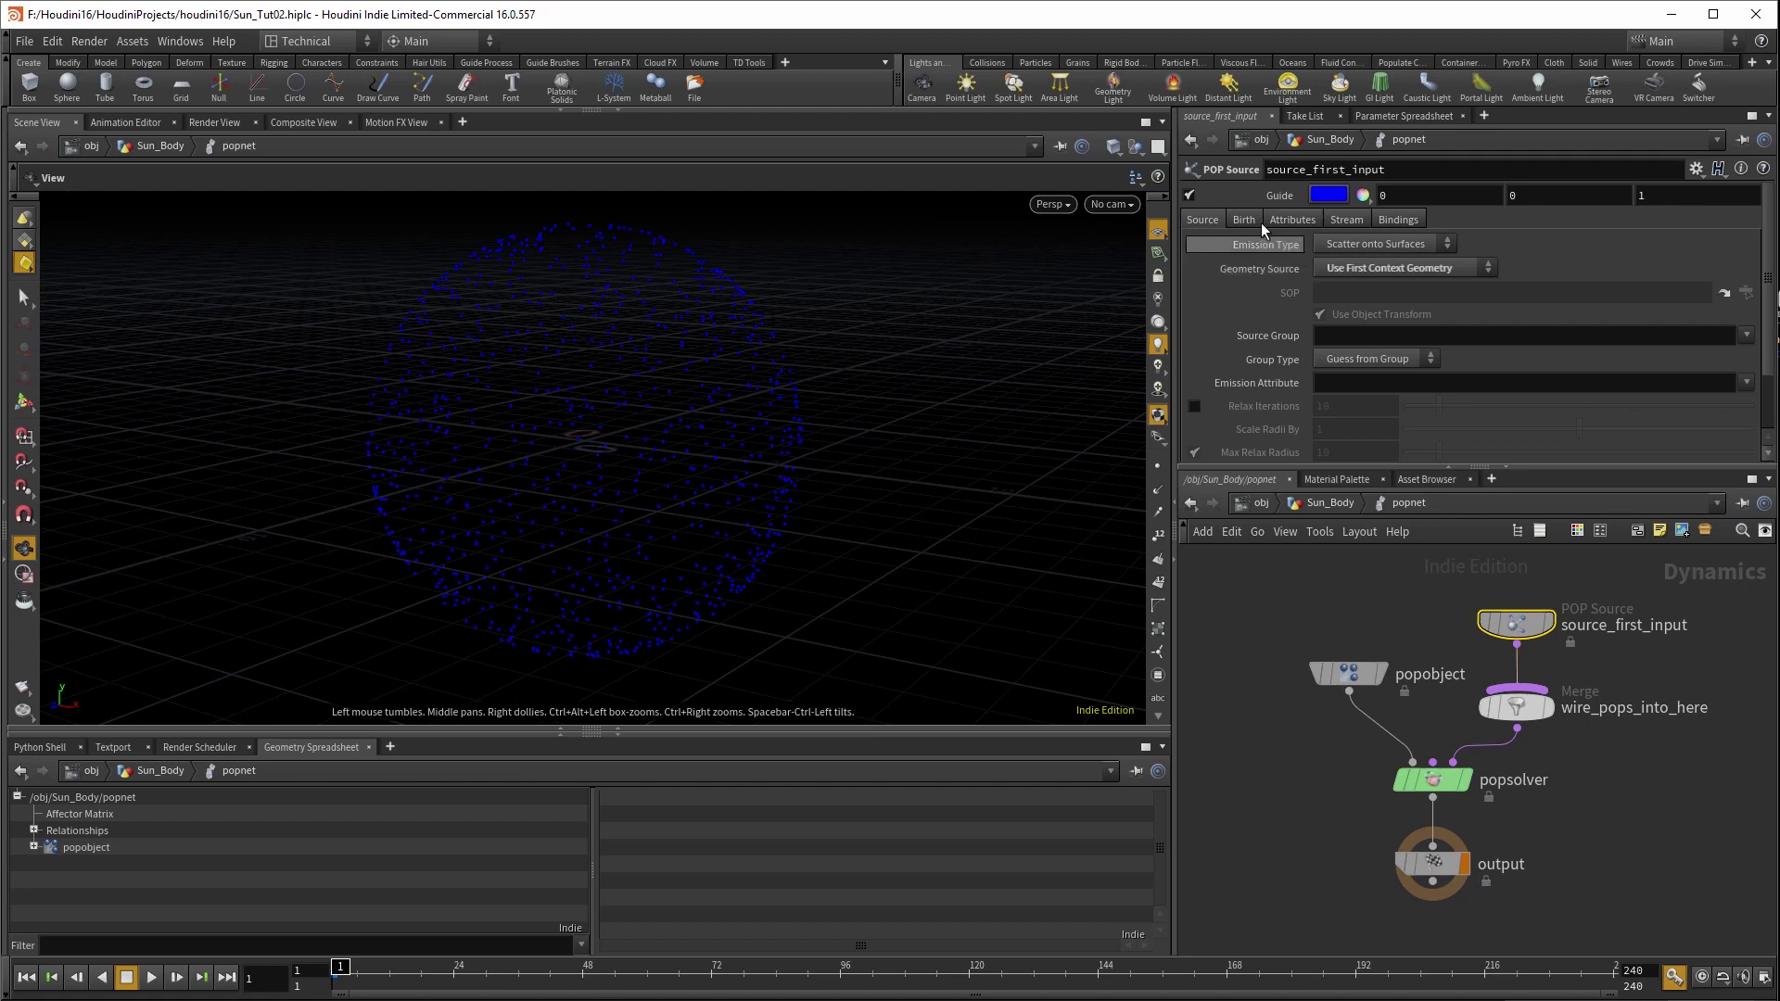
pyautogui.click(1358, 244)
pyautogui.click(1354, 258)
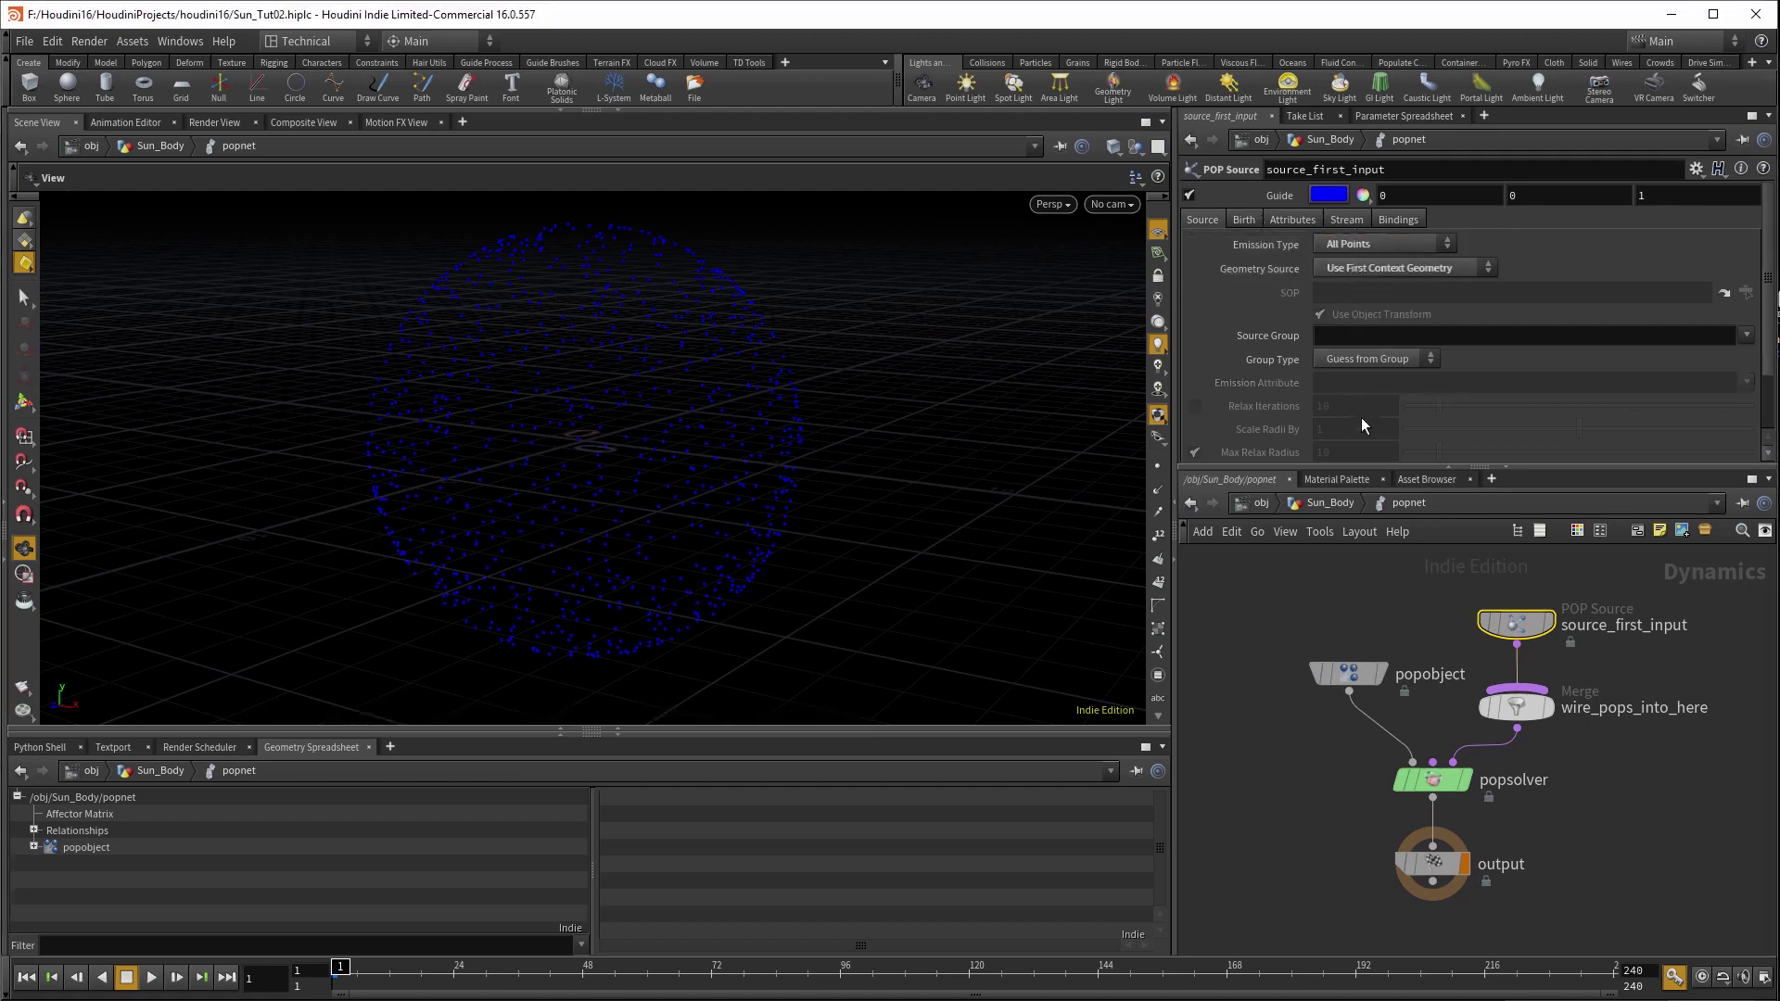
# - Set the POP Source's Impulse Activation to the expression $SF<2
pyautogui.click(1241, 220)
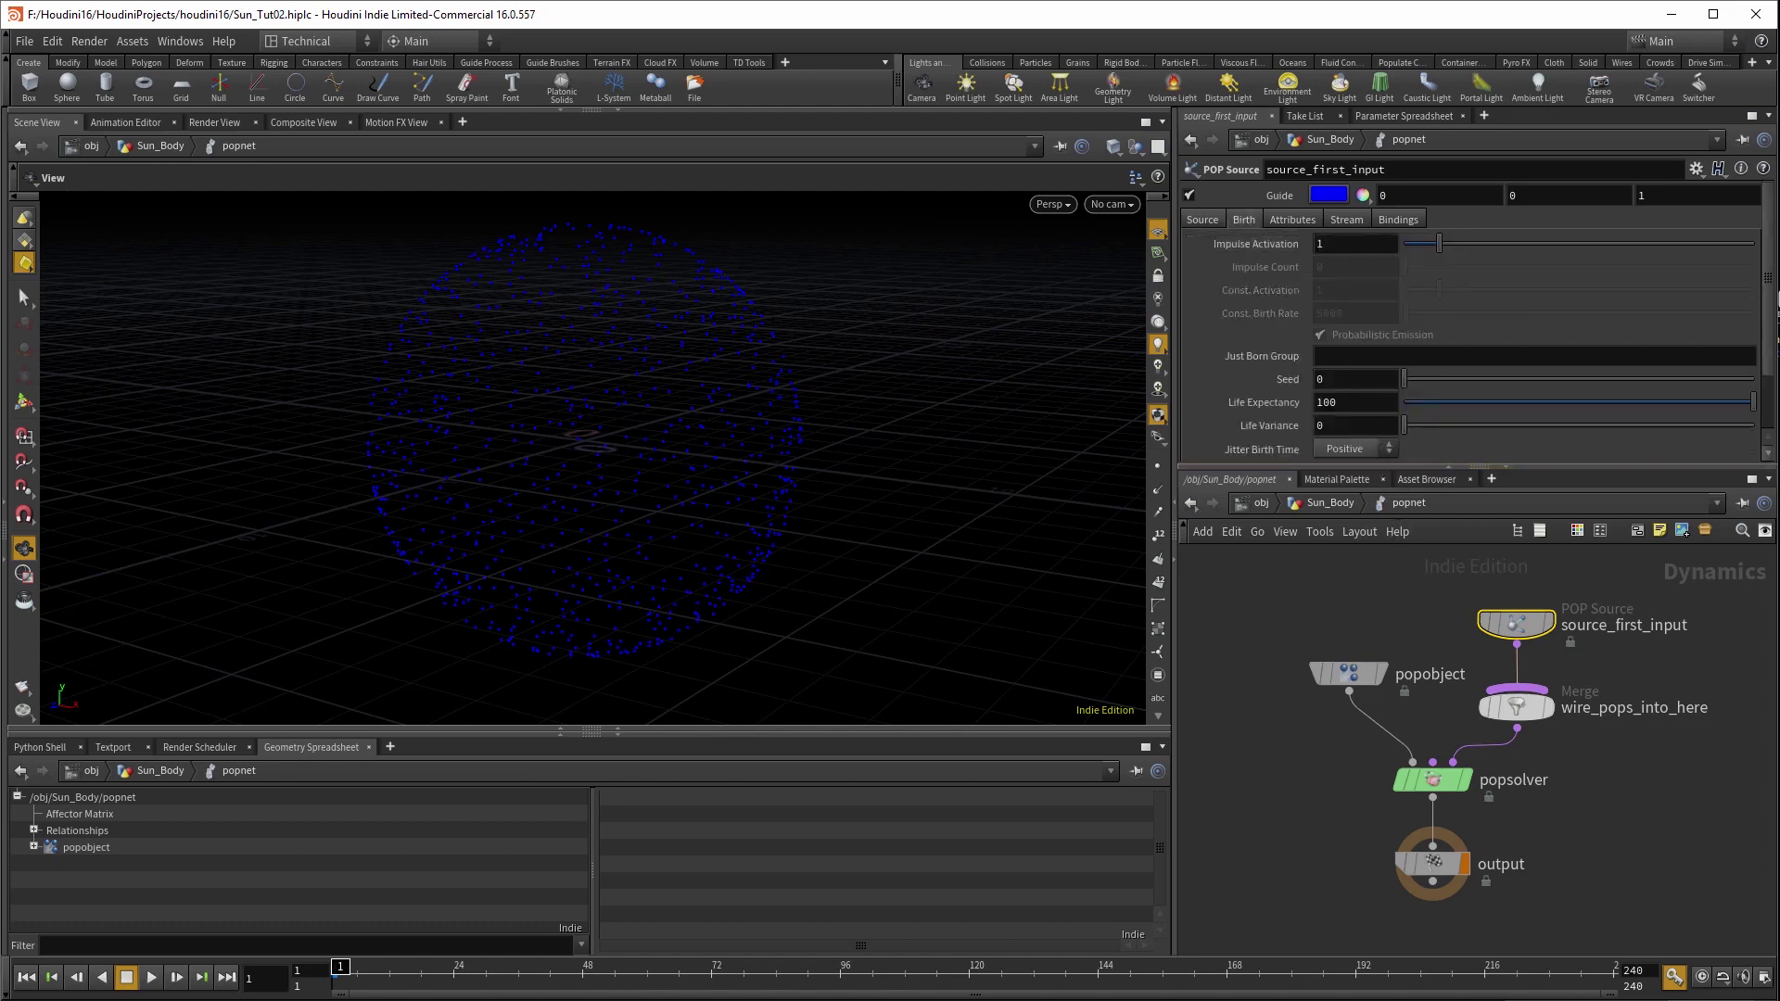
pyautogui.hotkey('alt', 'e')
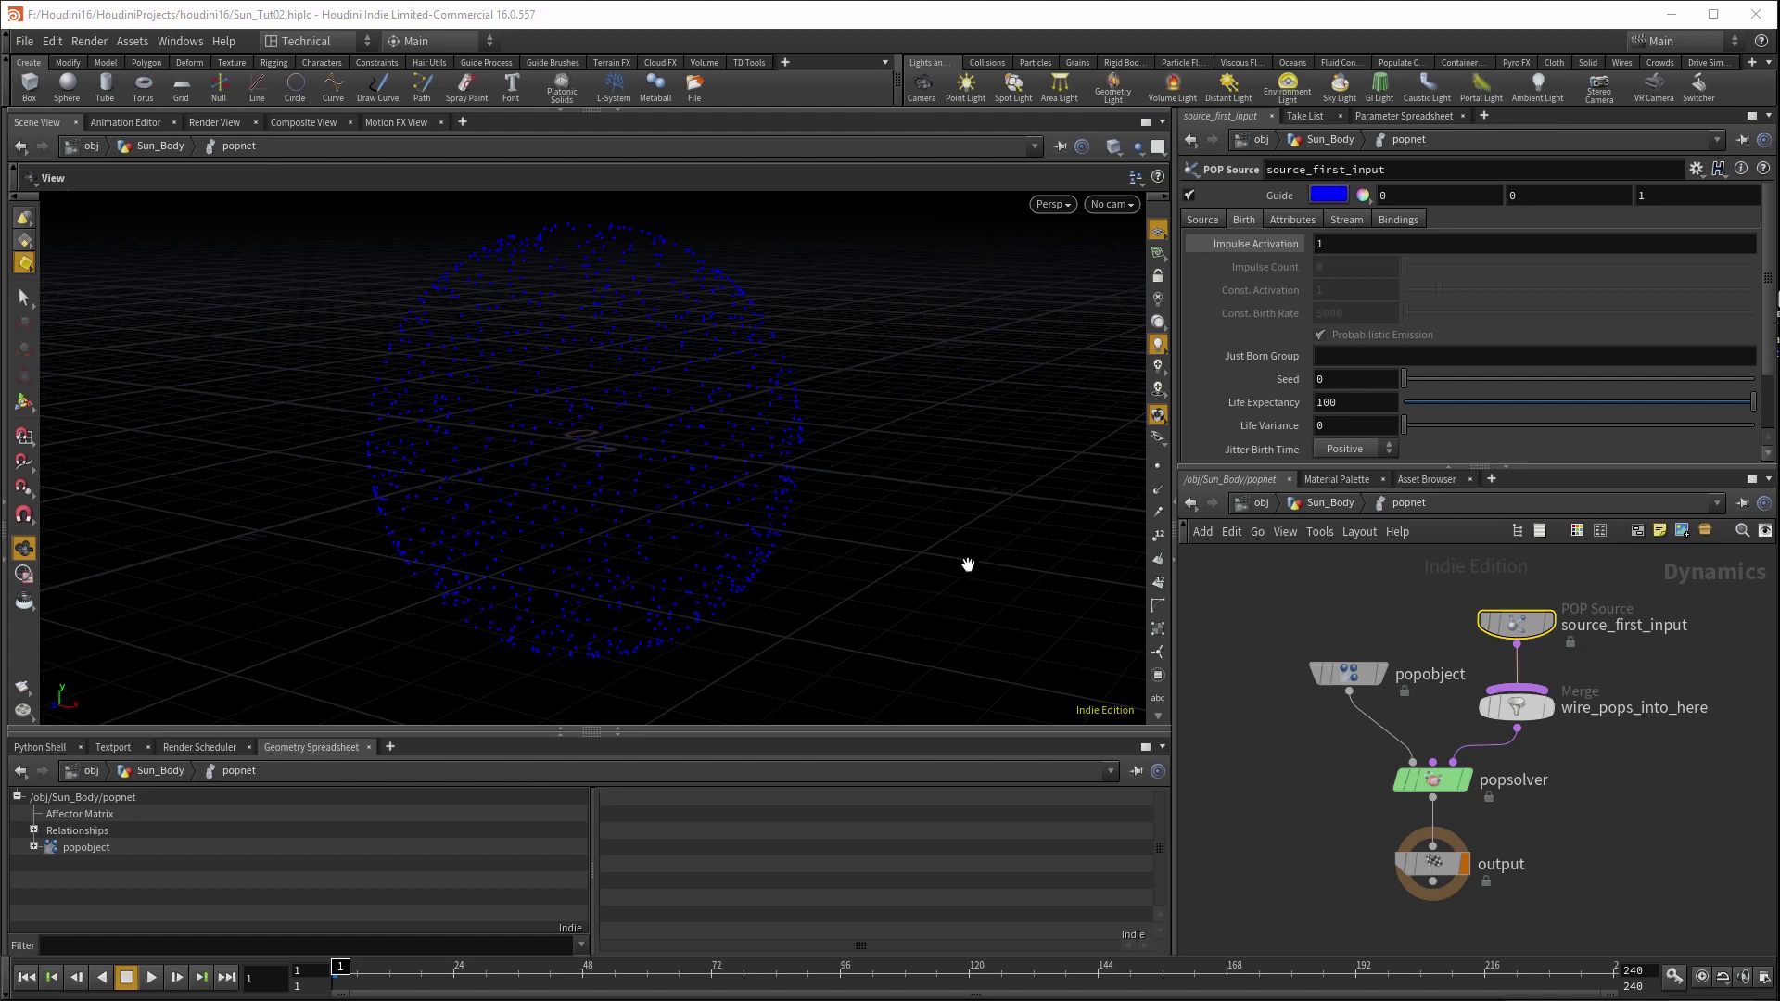
pyautogui.click(1342, 244)
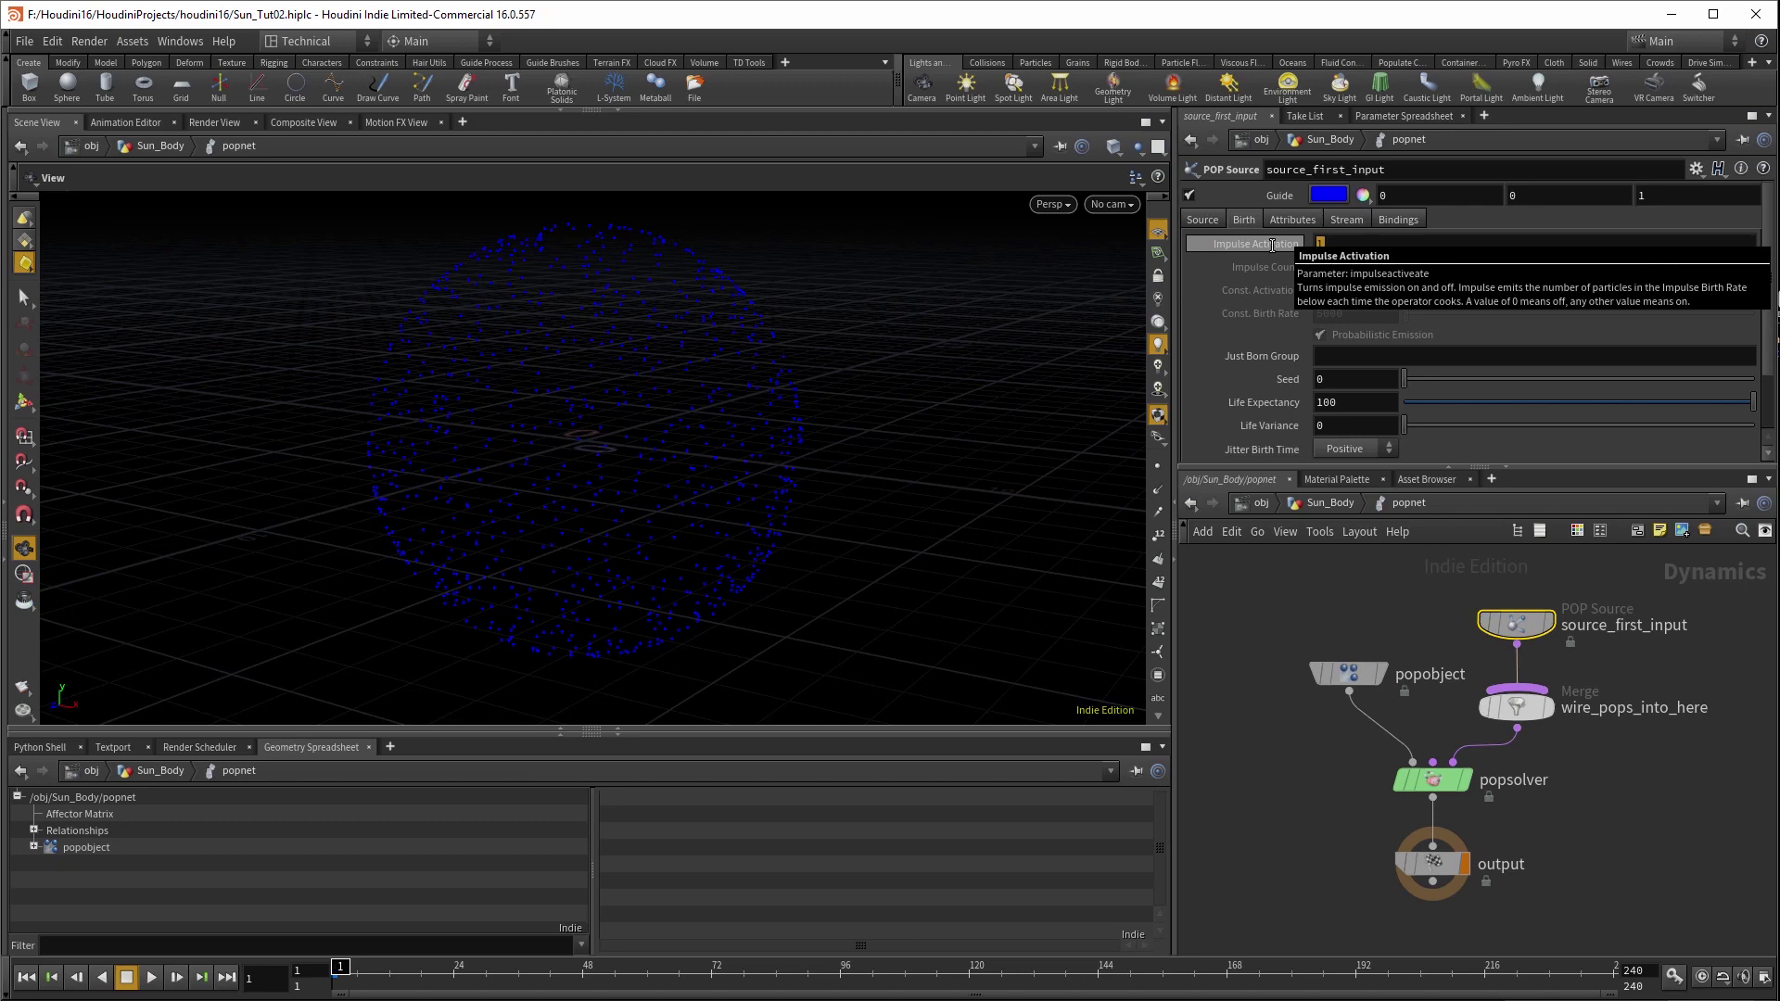
pyautogui.write('$SF')
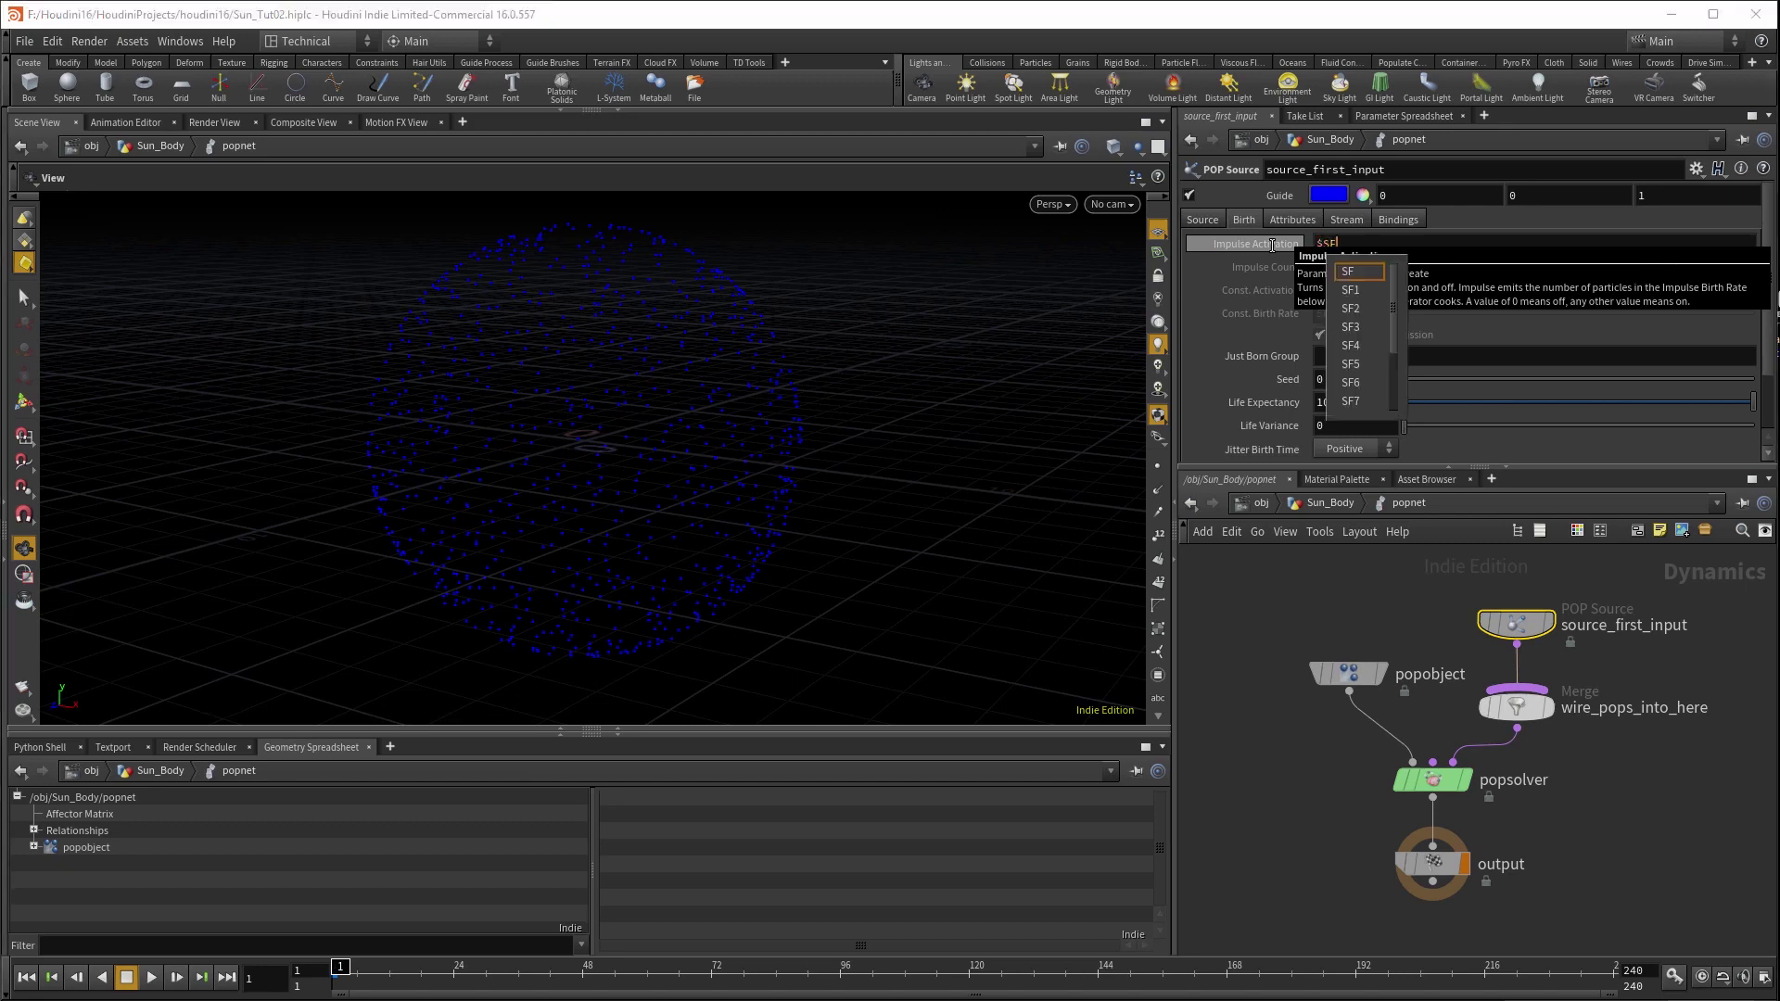
pyautogui.write('<2')
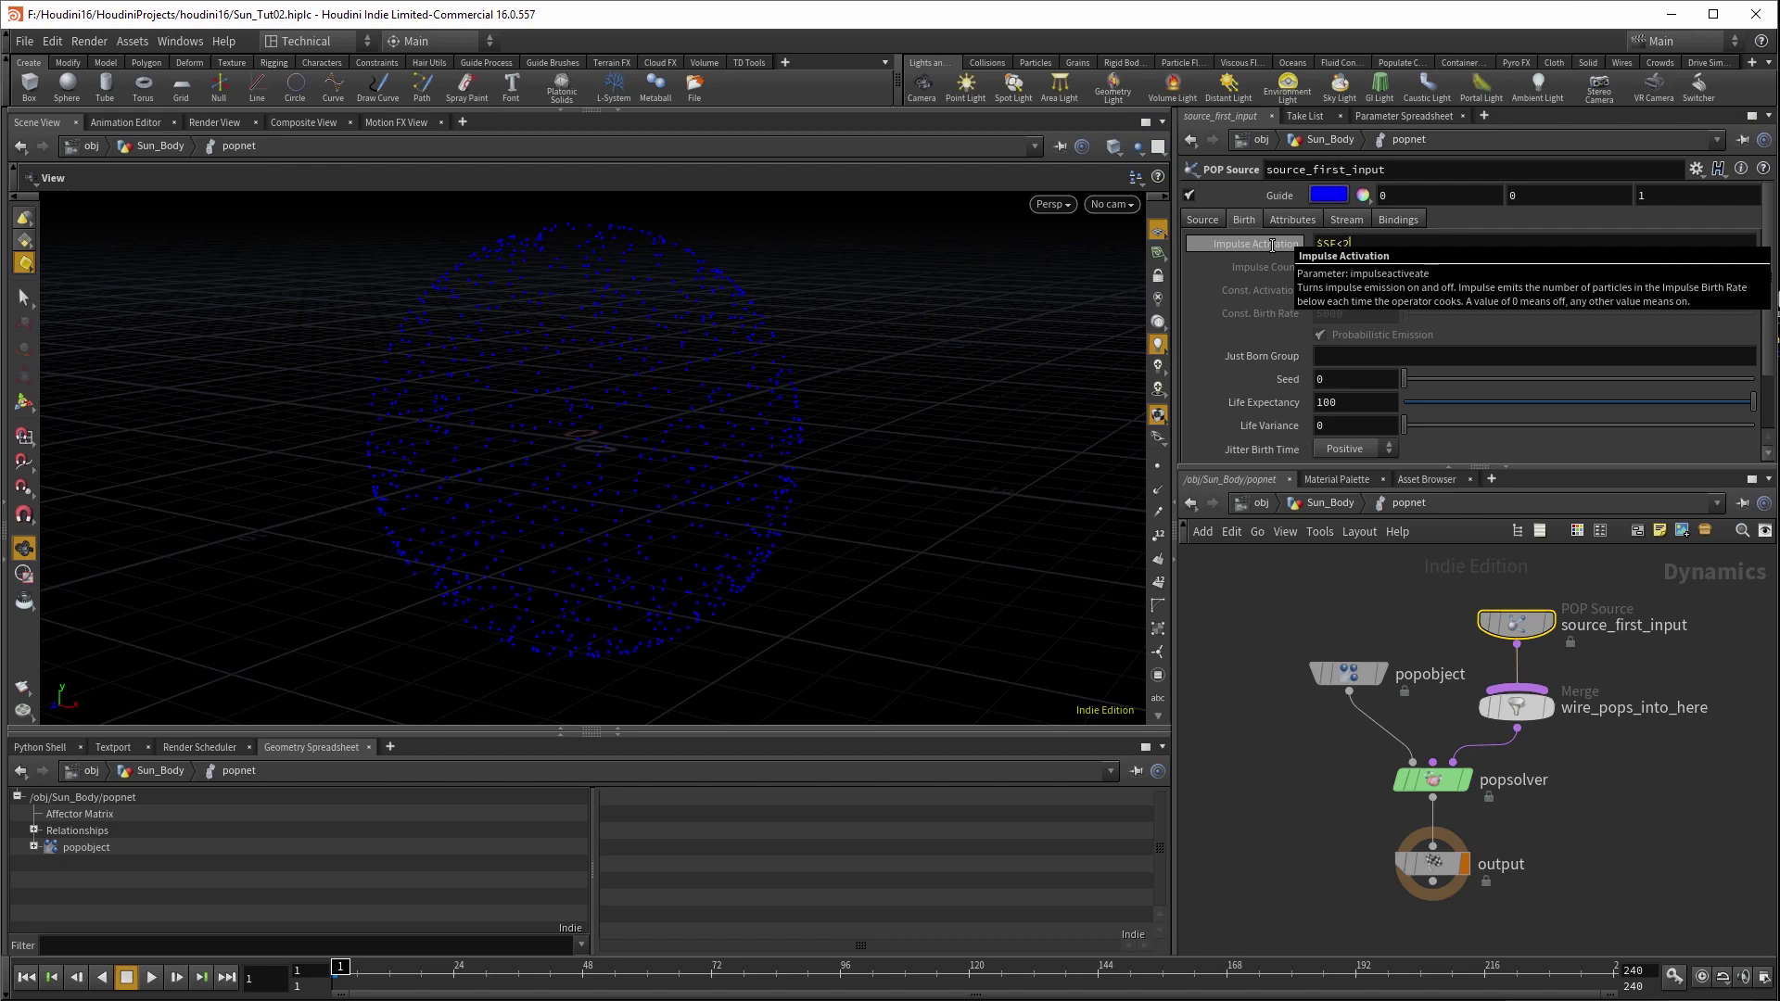
pyautogui.press('Return')
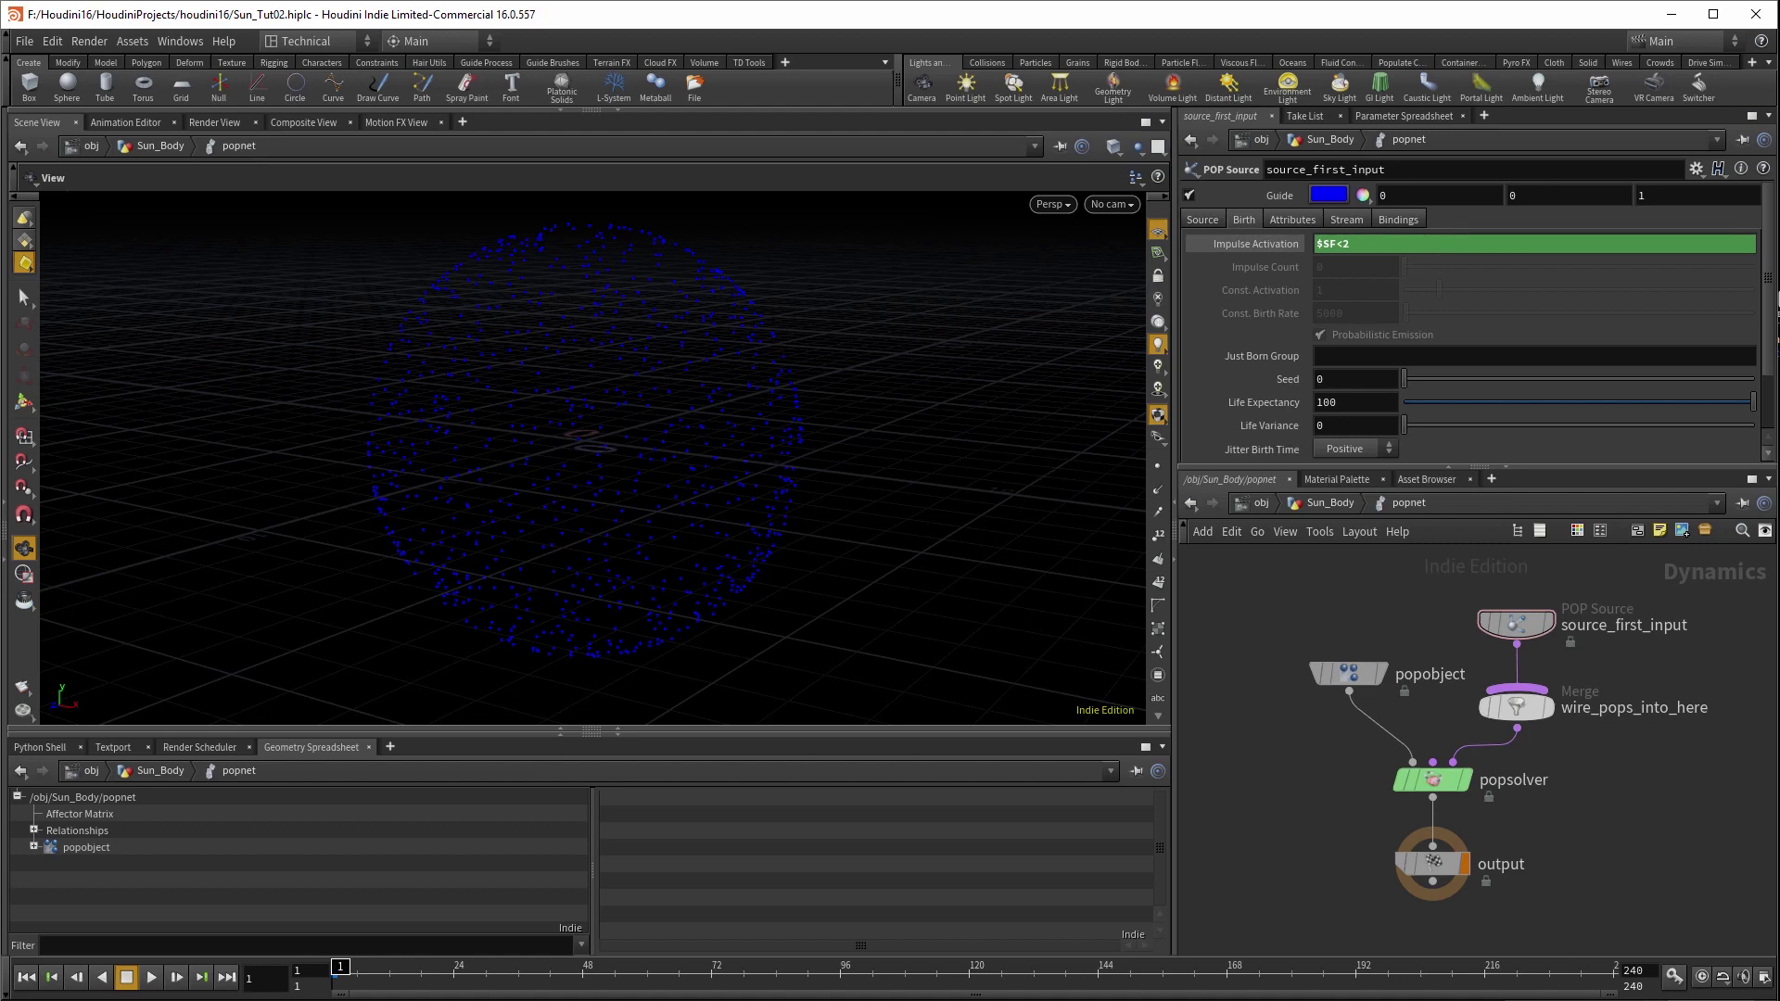
# - Play the particle simulation to check the emission, stop it and return to the first frame
pyautogui.click(150, 978)
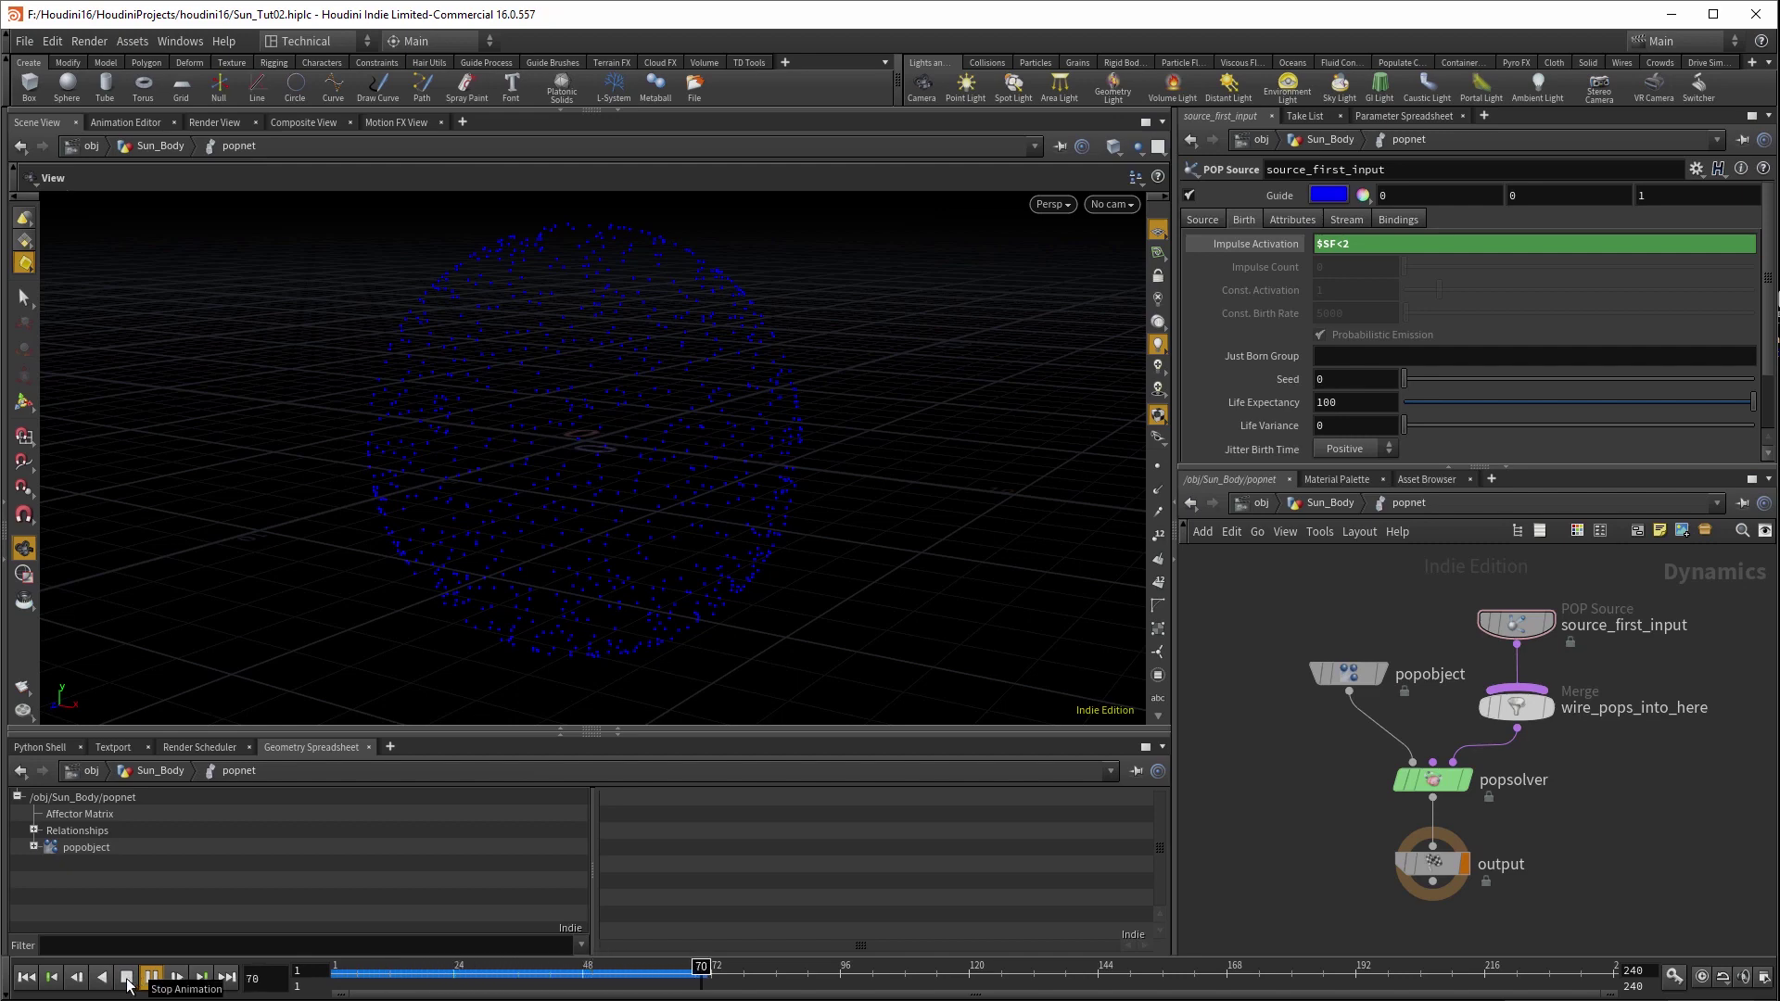
pyautogui.click(127, 978)
pyautogui.click(26, 978)
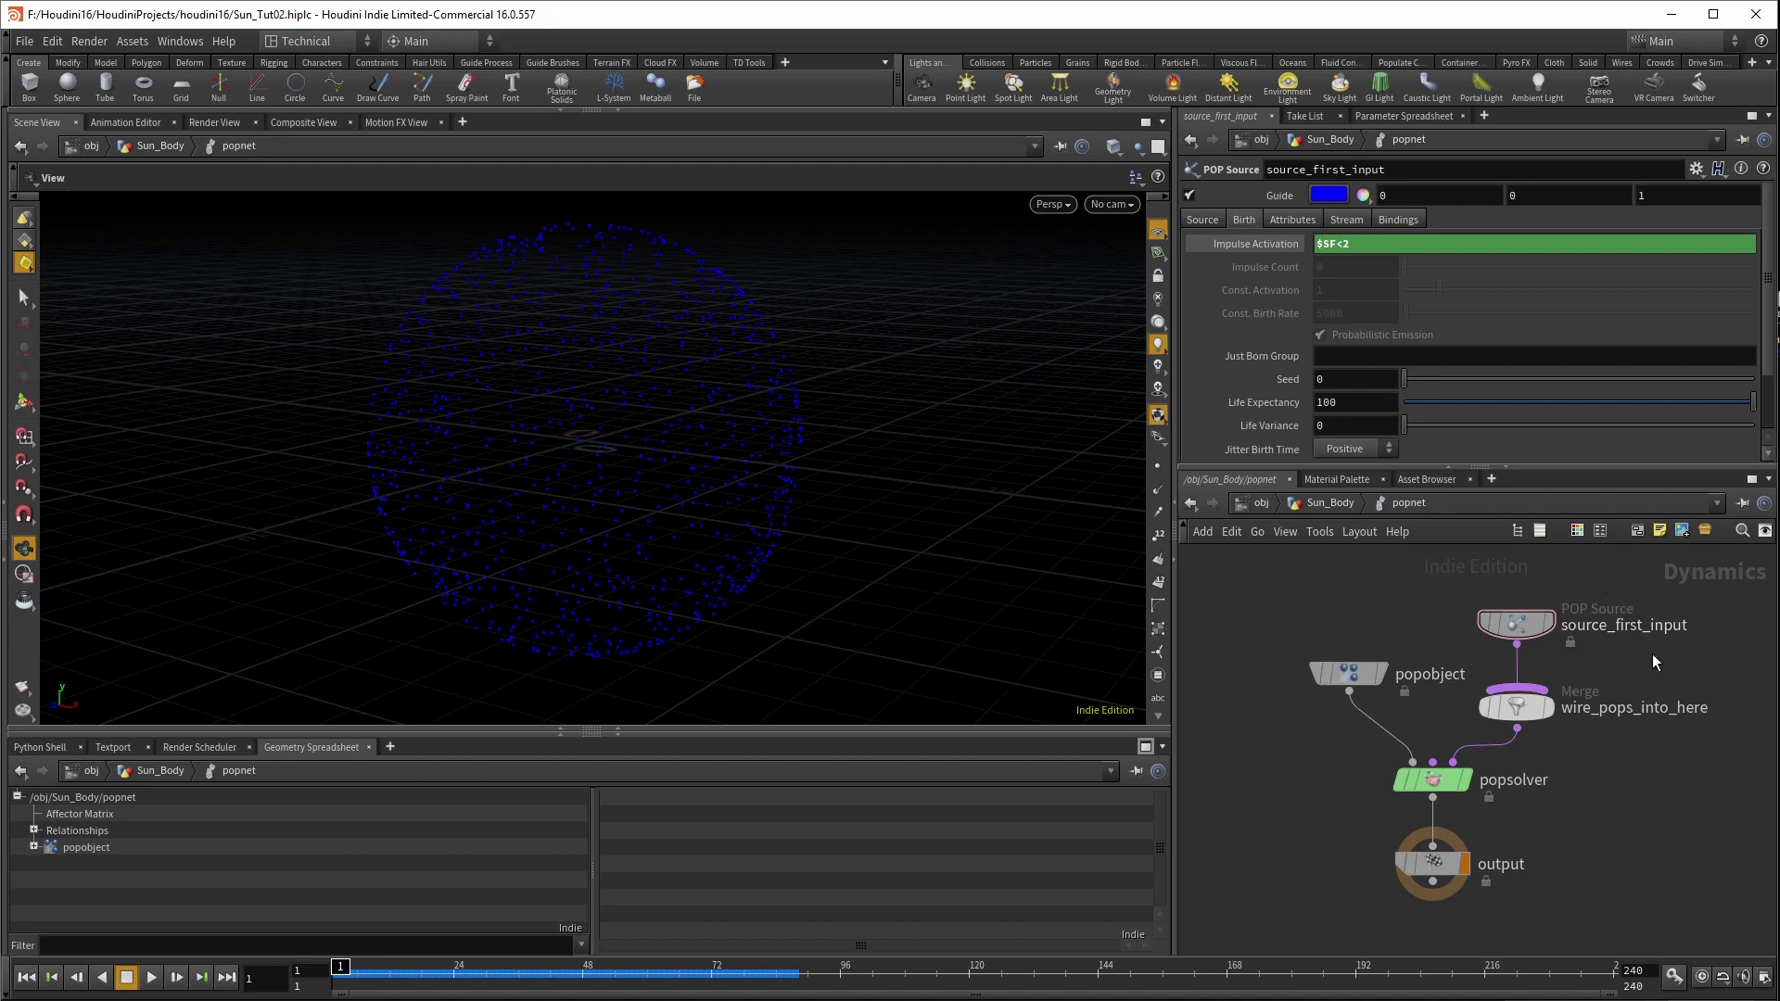
# - Add a POP VOP between source_first_input and the wire_pops_into_here merge, making room for it, and enter its network
pyautogui.moveTo(1650, 653); pyautogui.dragTo(1678, 783, button='middle')
pyautogui.scroll(2, 1533, 702)
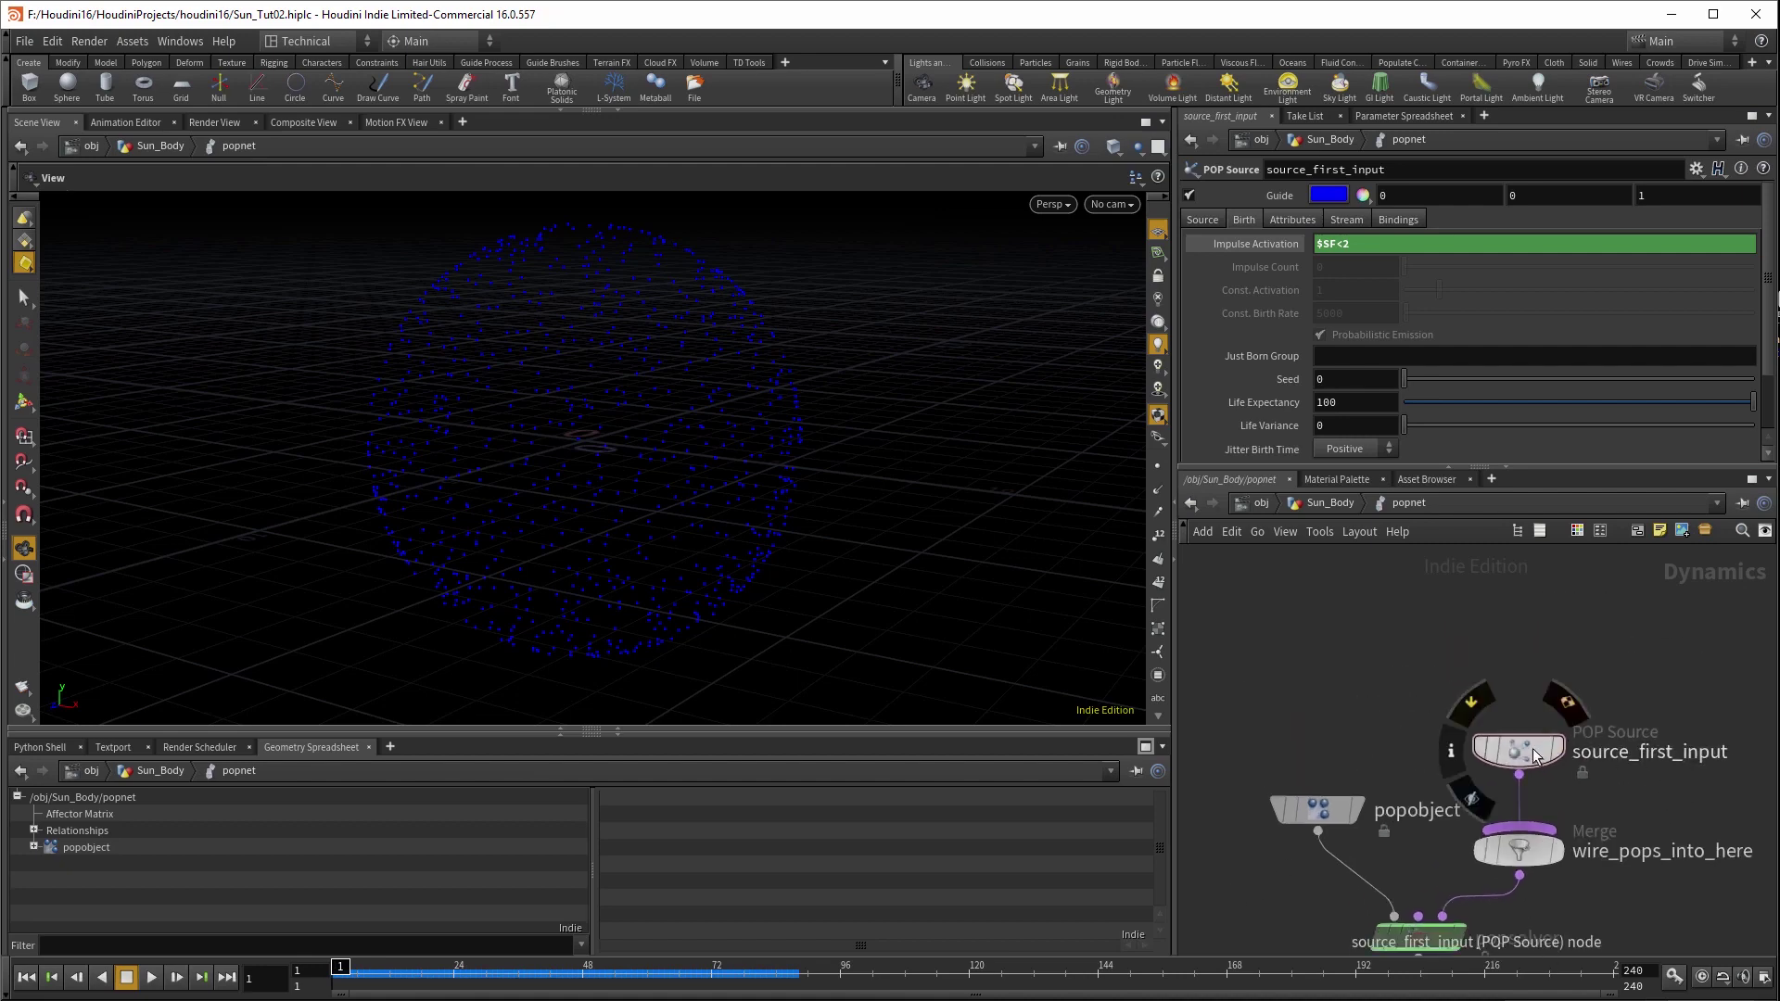
pyautogui.moveTo(1532, 705); pyautogui.dragTo(1533, 575)
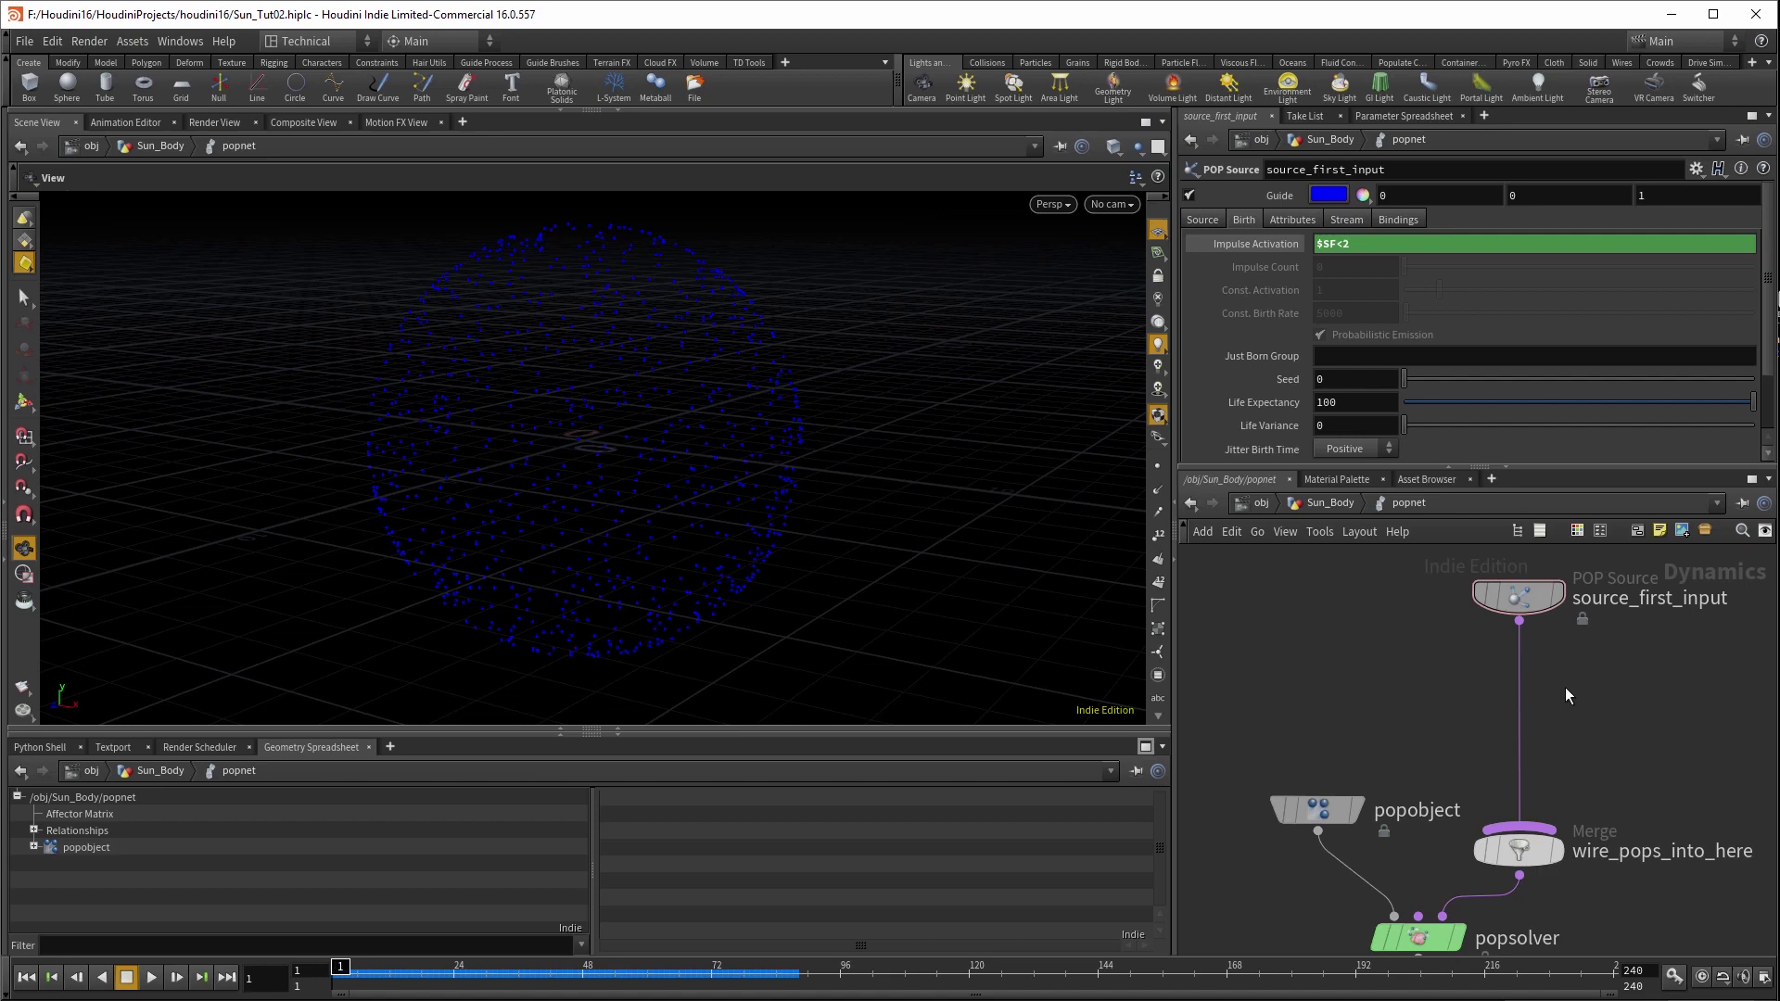
pyautogui.press('Tab')
pyautogui.click(1726, 811)
pyautogui.click(1513, 681)
pyautogui.doubleClick(1520, 714)
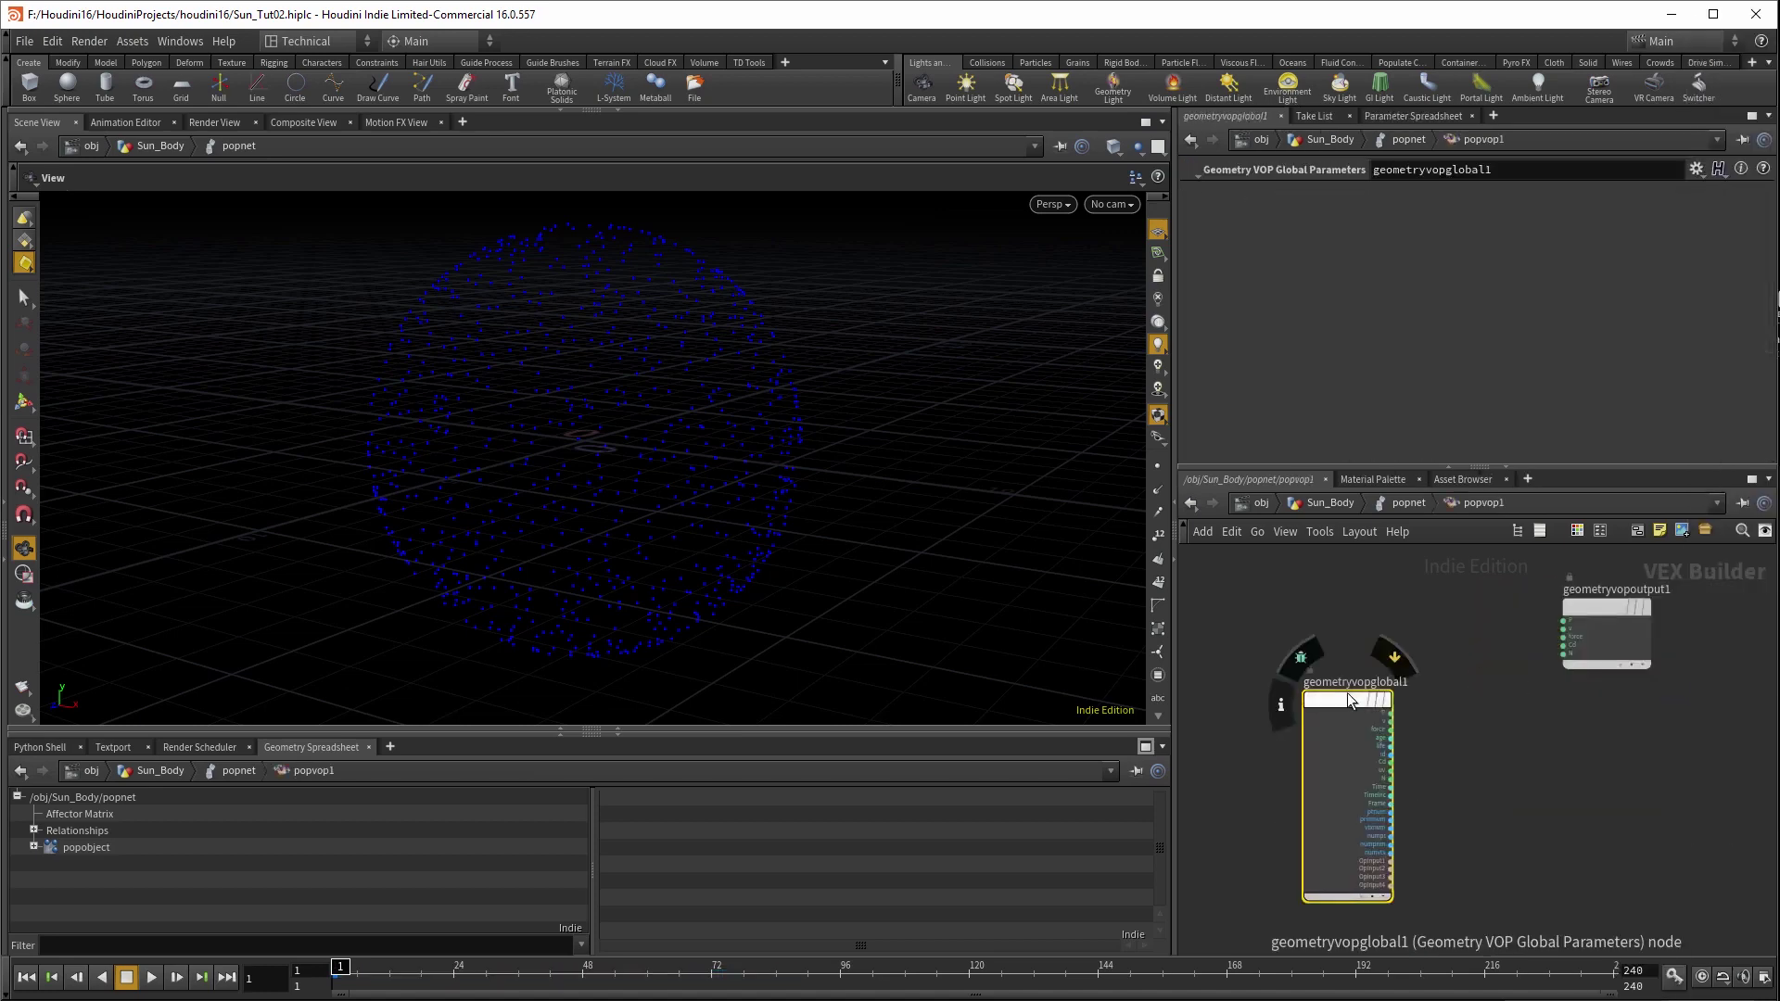
# - Spread the global and output nodes apart, add a Curl Noise between them and feed the global P into its pos input
pyautogui.moveTo(1348, 693); pyautogui.dragTo(1274, 636)
pyautogui.moveTo(1597, 602); pyautogui.dragTo(1631, 632)
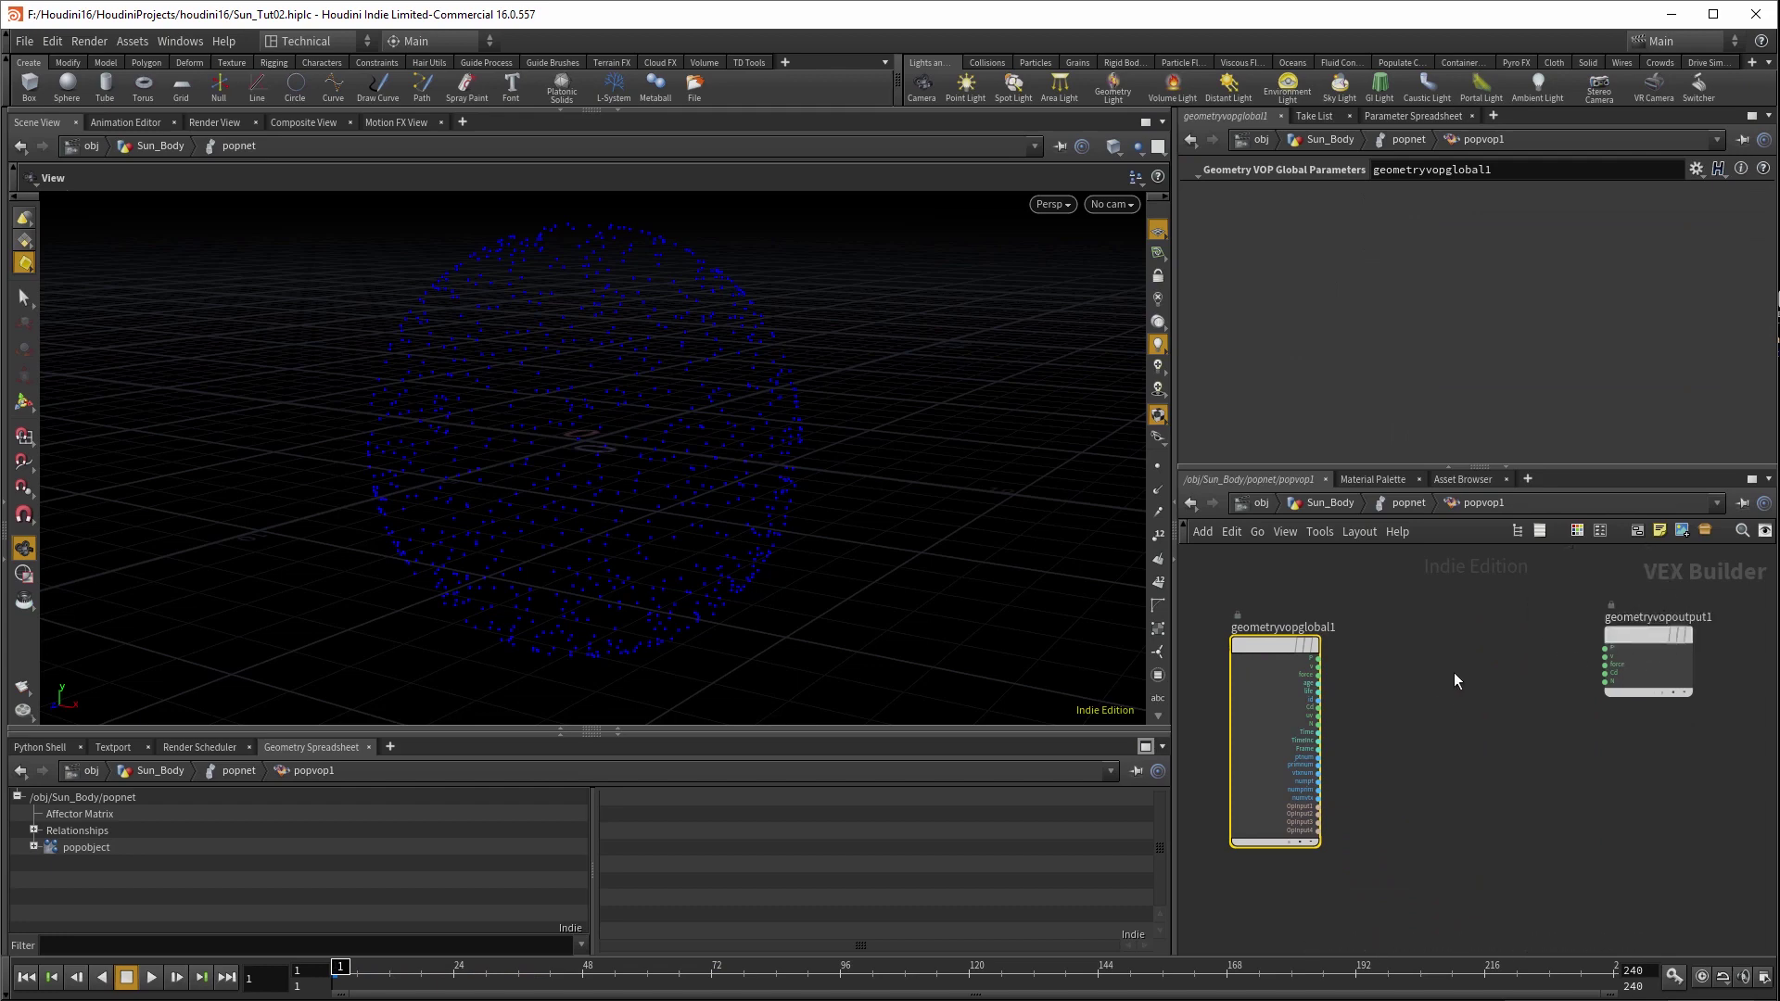
pyautogui.press('Tab')
pyautogui.write('curl')
pyautogui.press('Return')
pyautogui.click(1448, 721)
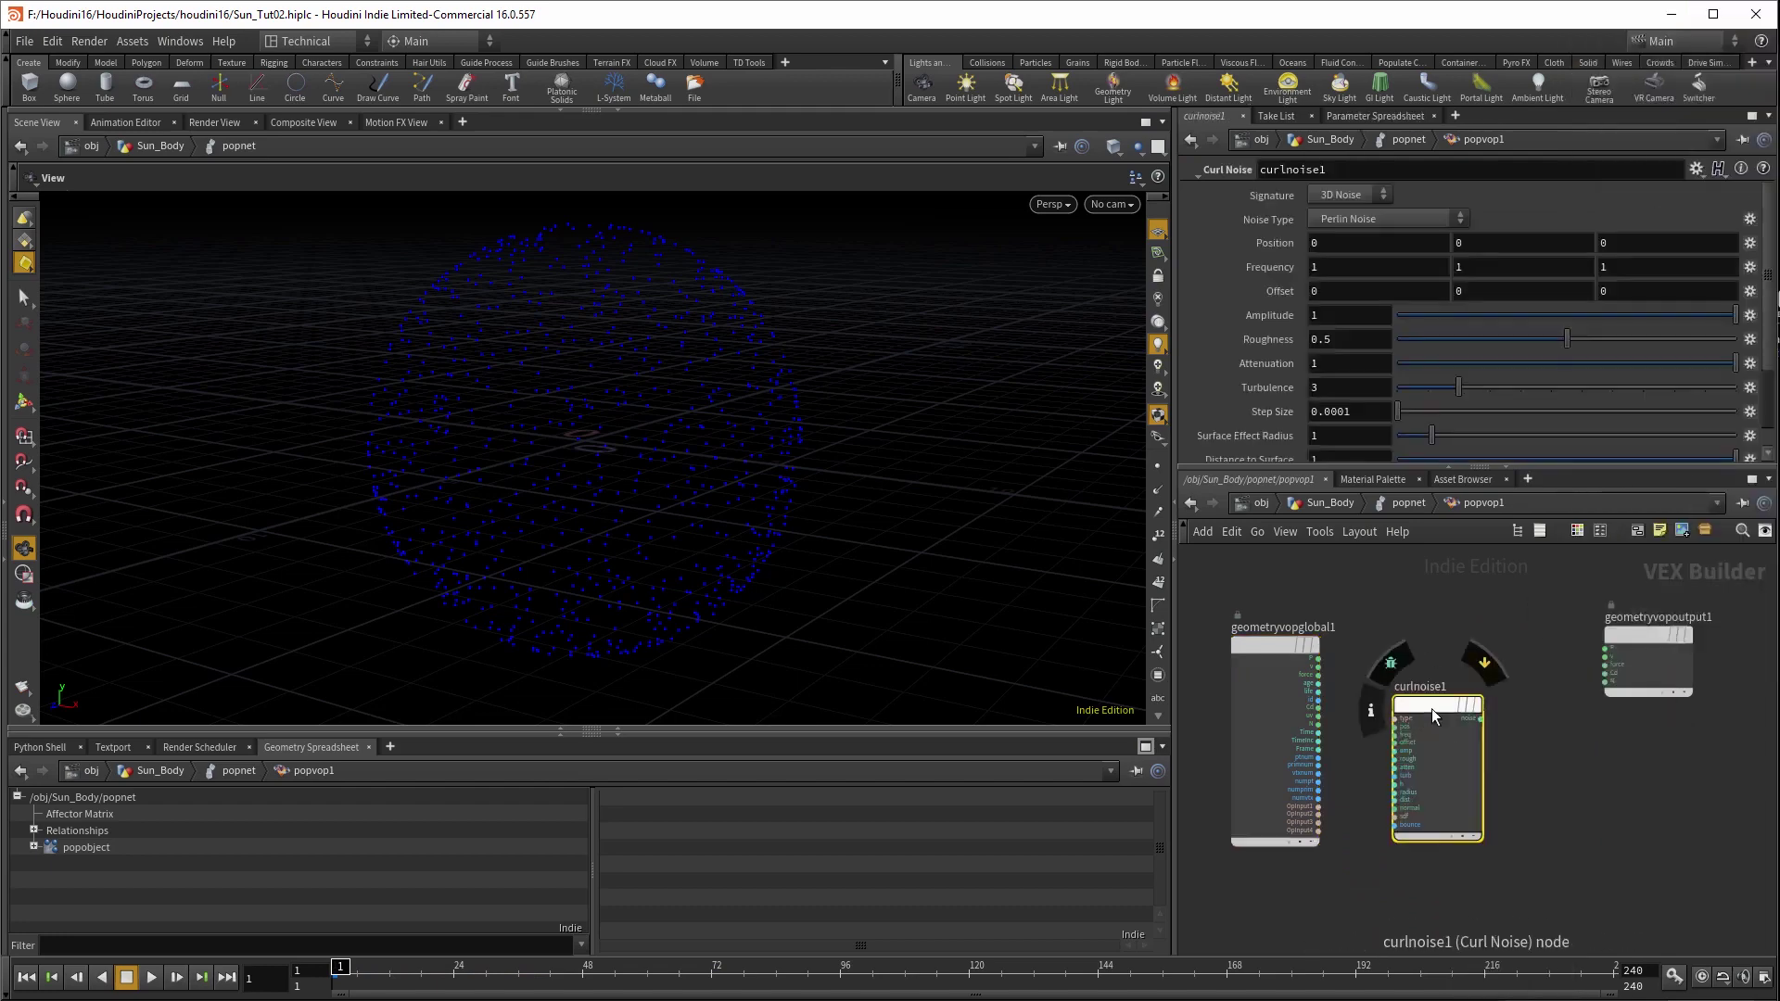
pyautogui.click(1320, 660)
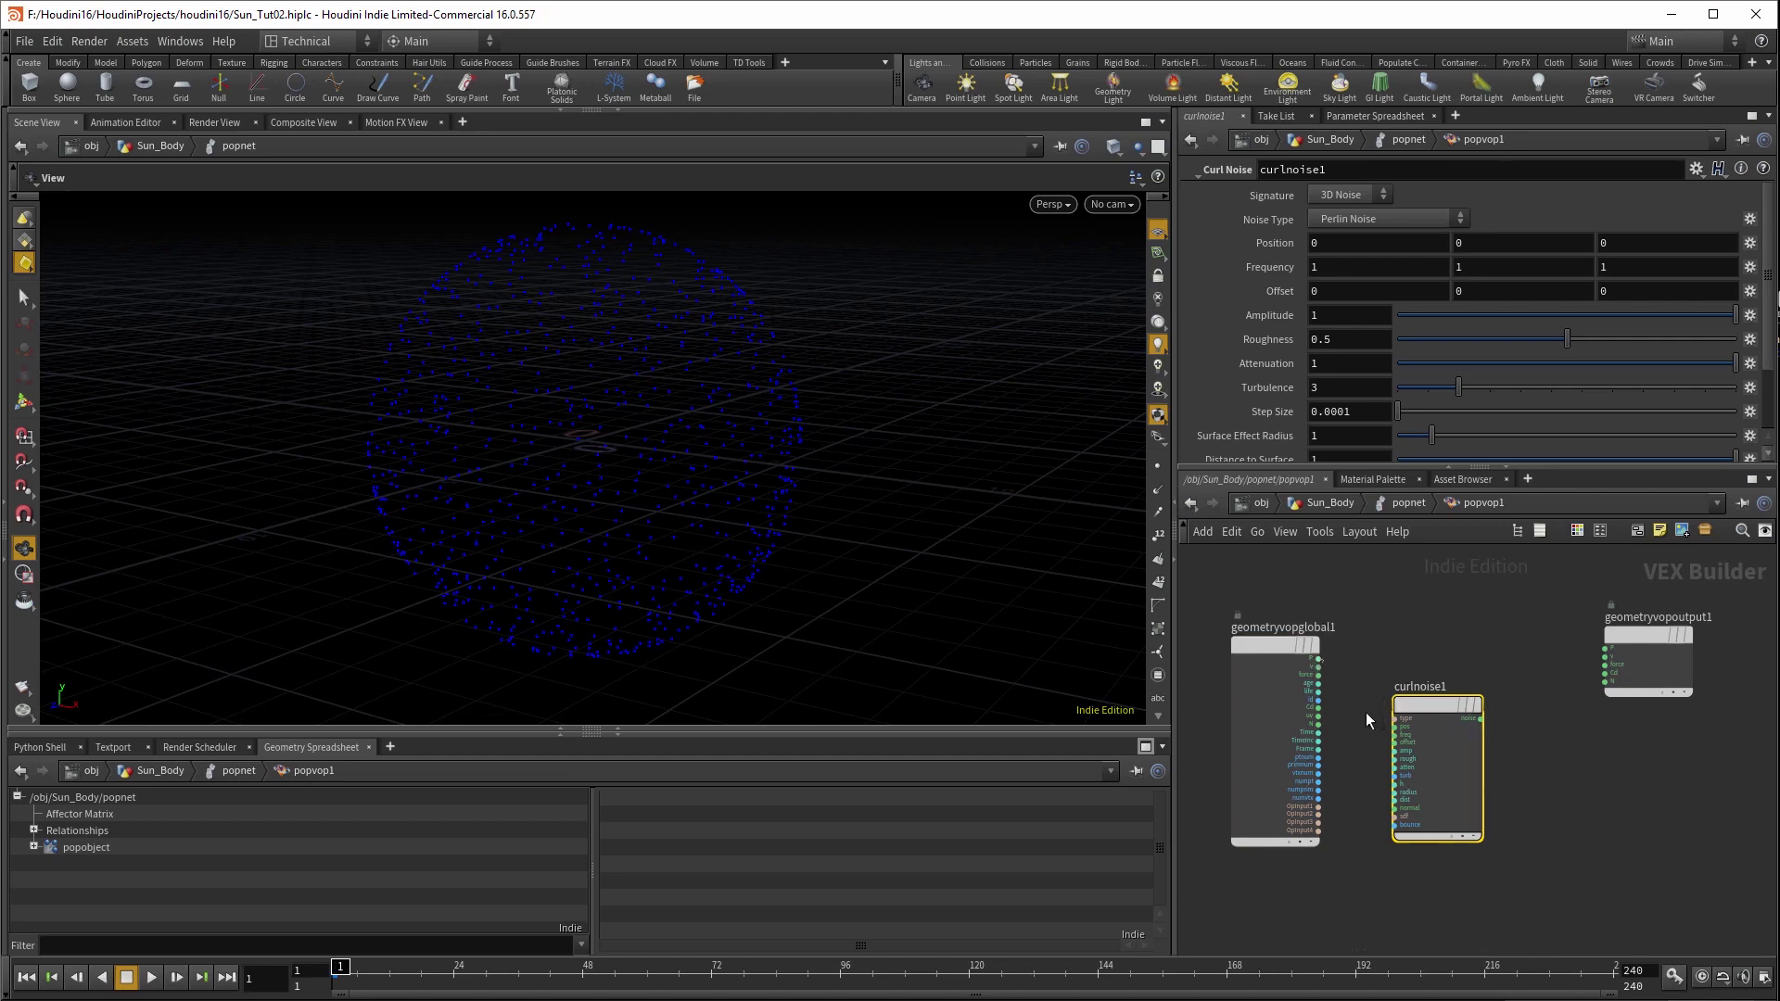
pyautogui.click(1395, 726)
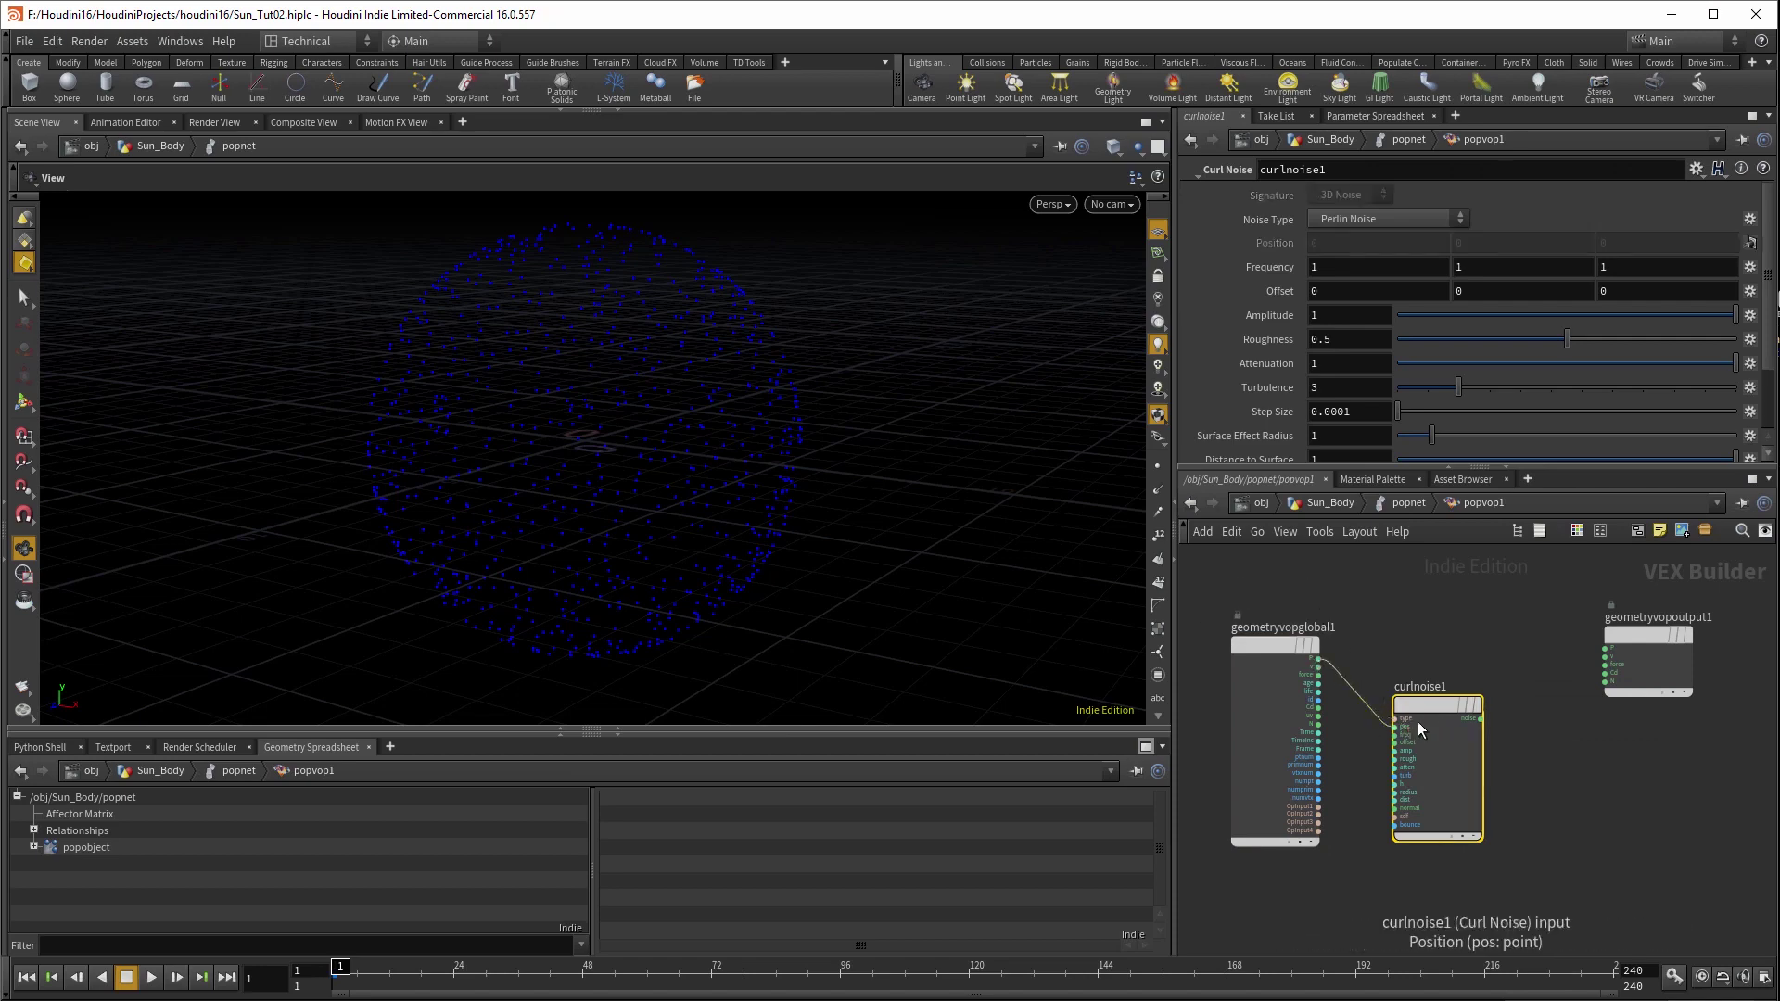
# - Feed the curl noise output into a new Add node and wire the global v into the Add node's second input
pyautogui.click(1481, 719)
pyautogui.press('Tab')
pyautogui.write('add')
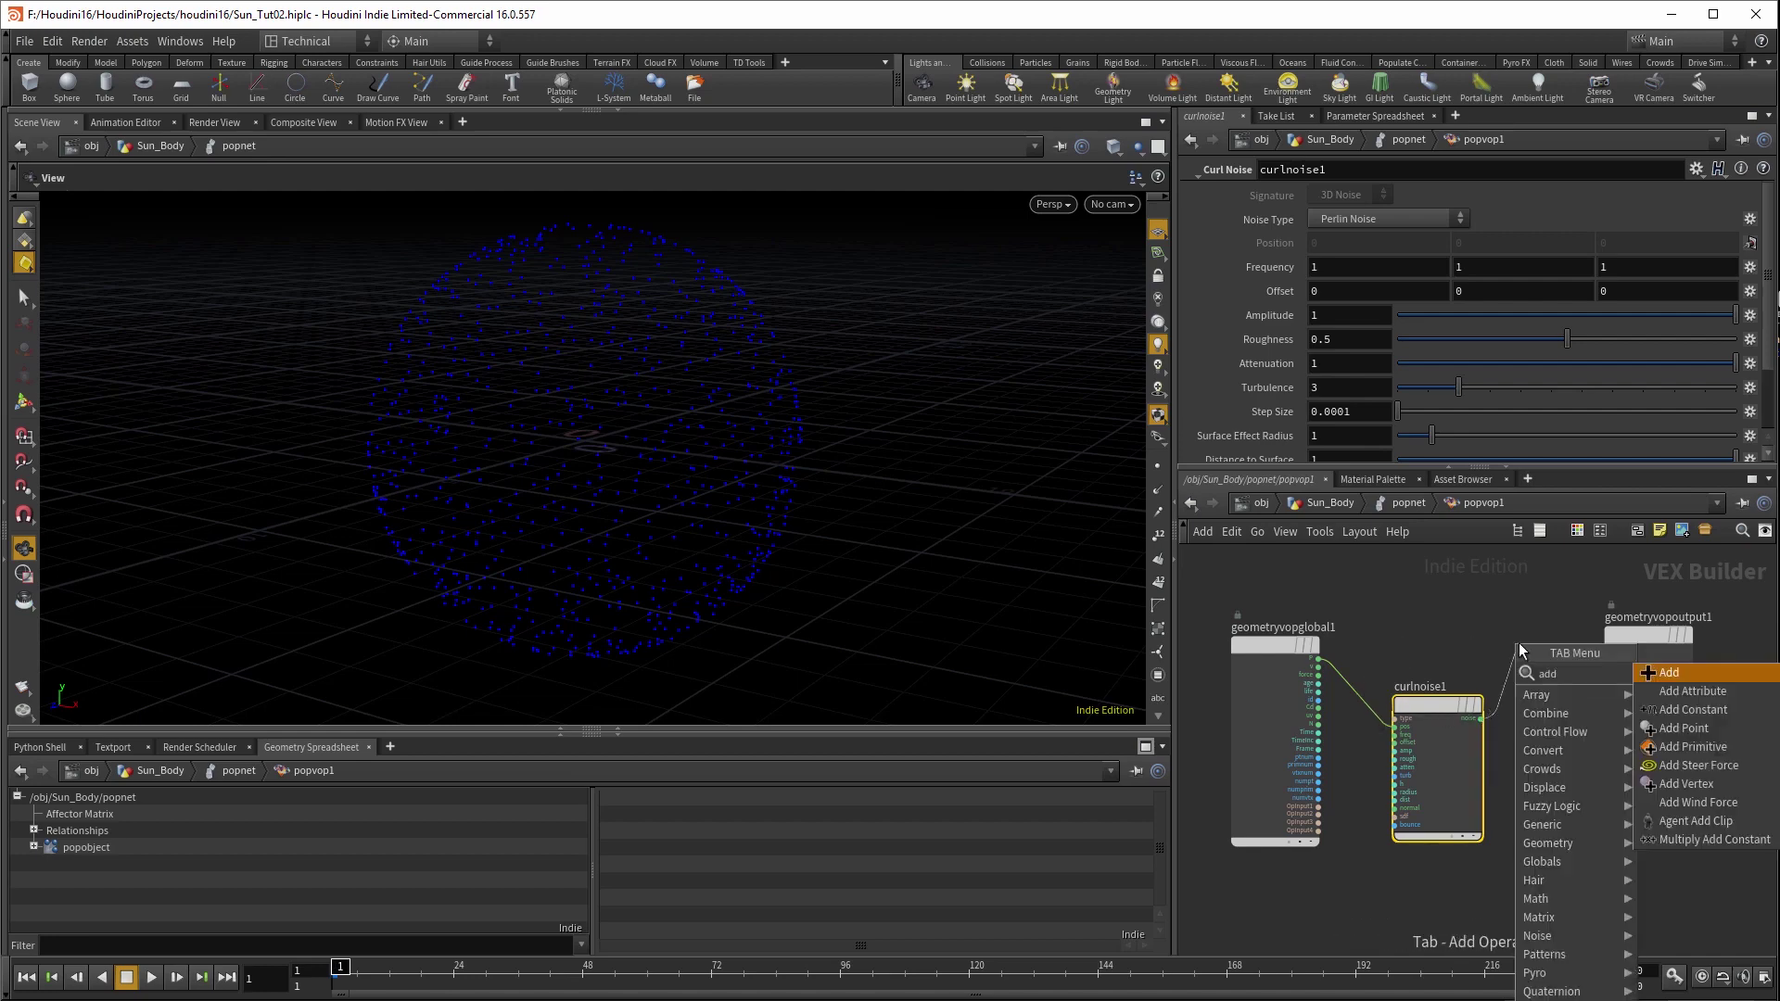
pyautogui.press('Return')
pyautogui.click(1602, 655)
pyautogui.moveTo(1654, 639); pyautogui.dragTo(1738, 633)
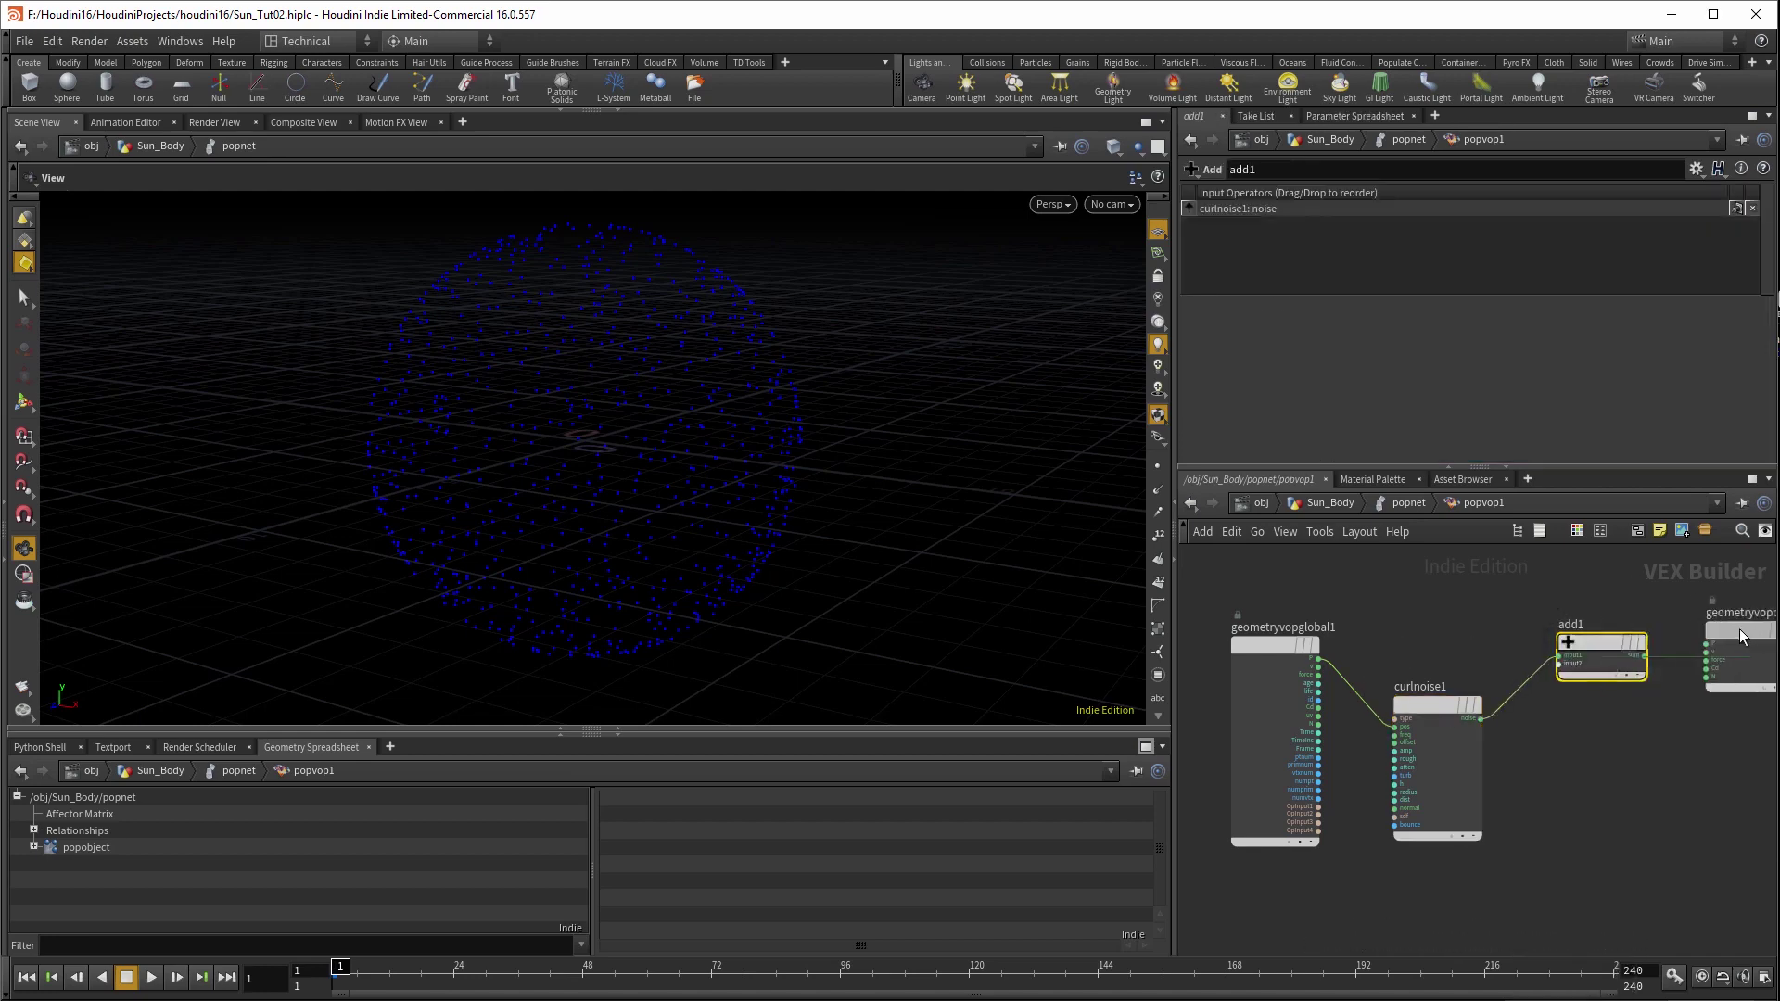
pyautogui.moveTo(1594, 643); pyautogui.dragTo(1583, 631)
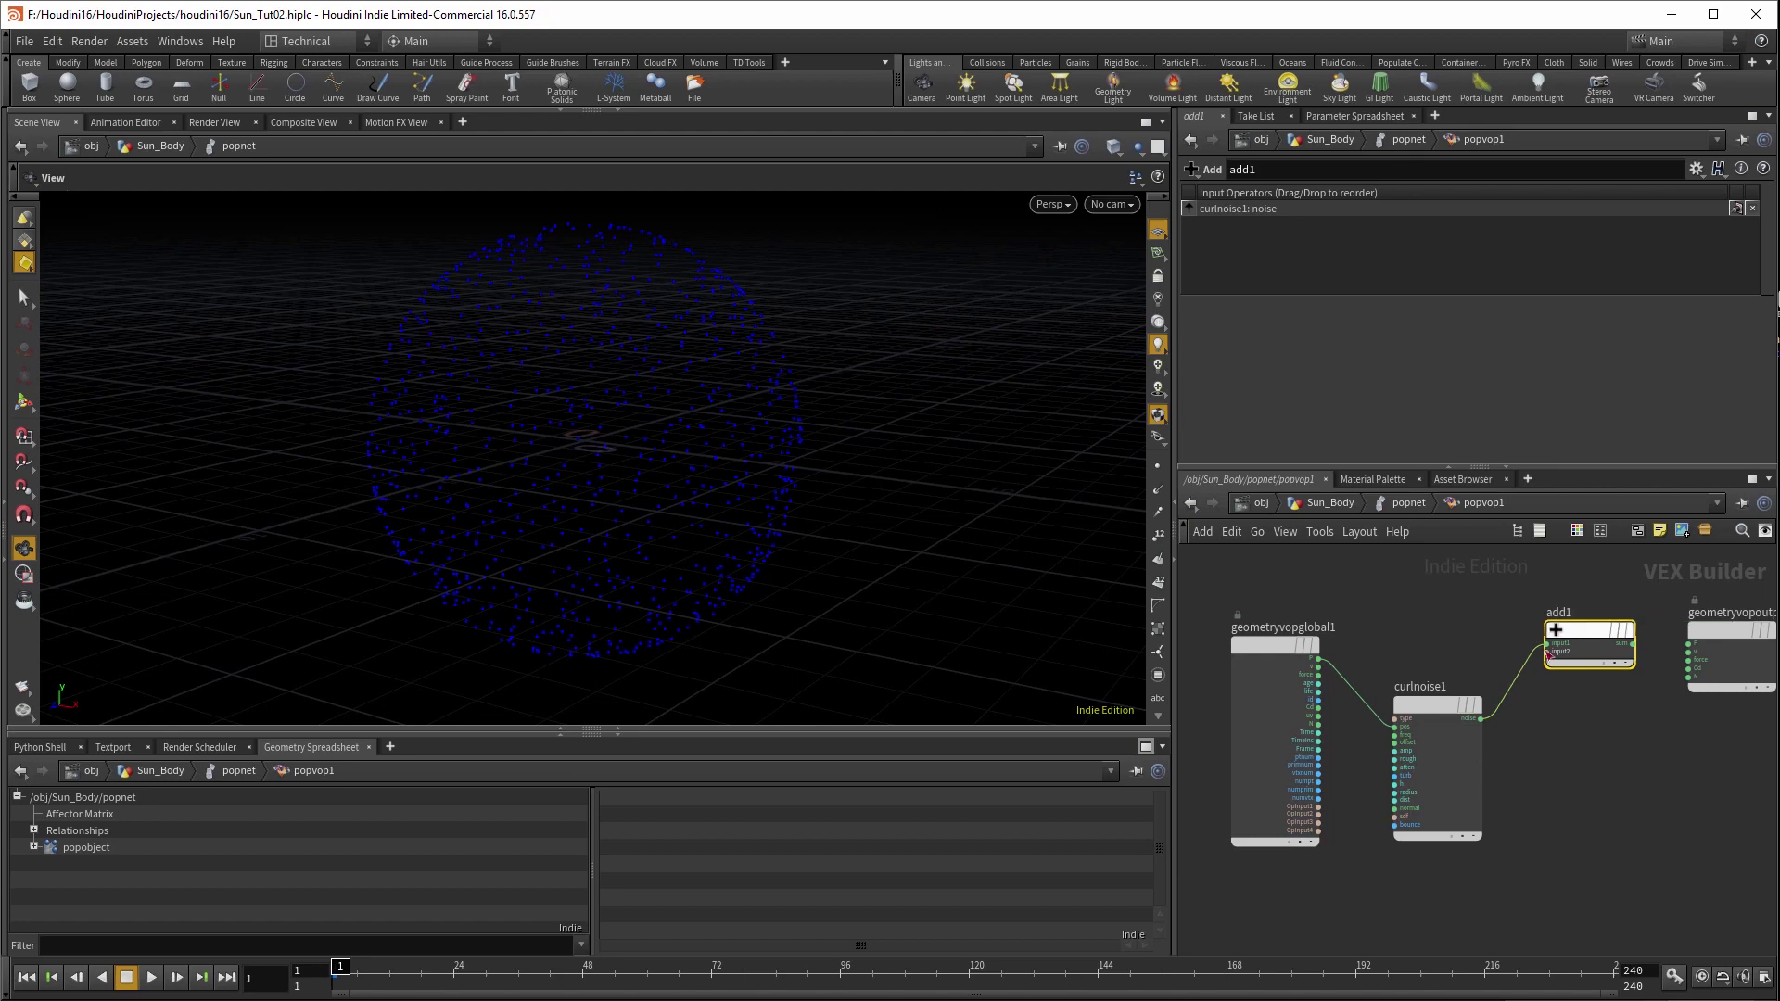
pyautogui.click(1318, 667)
pyautogui.click(1546, 651)
# - Connect the Add node's sum to the v input of geometryvopoutput1, removing the mistaken wire to P
pyautogui.click(1632, 645)
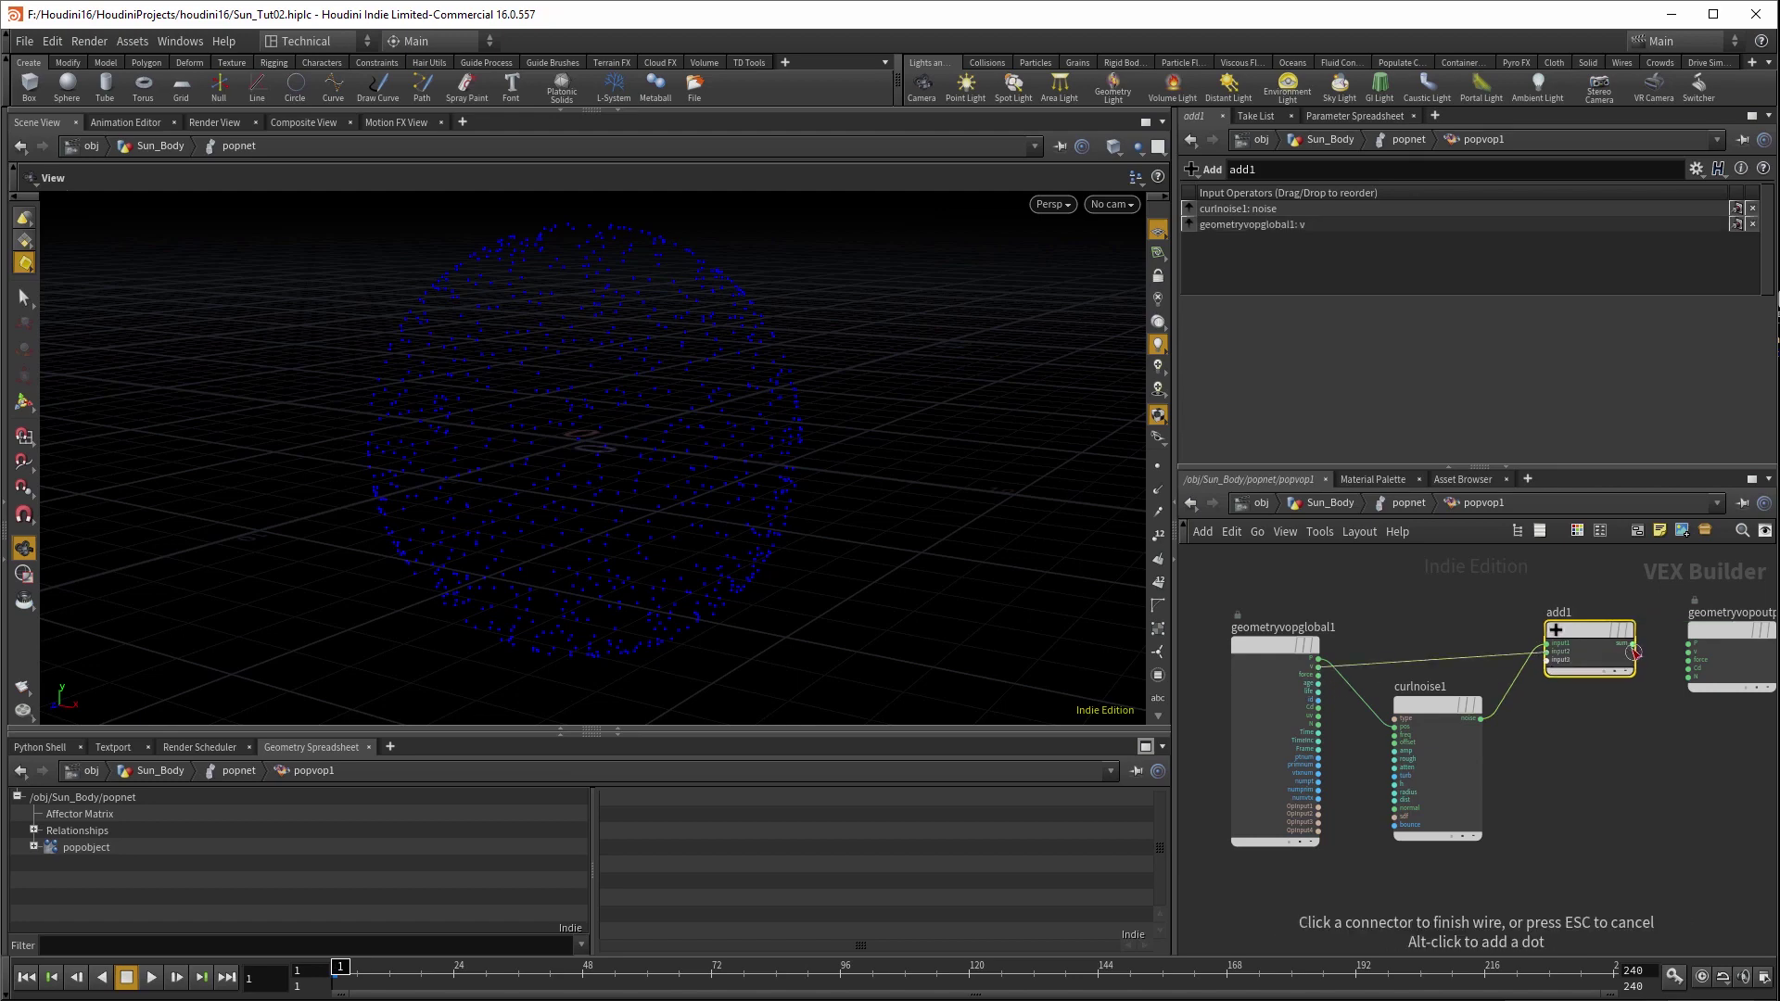
pyautogui.click(1688, 644)
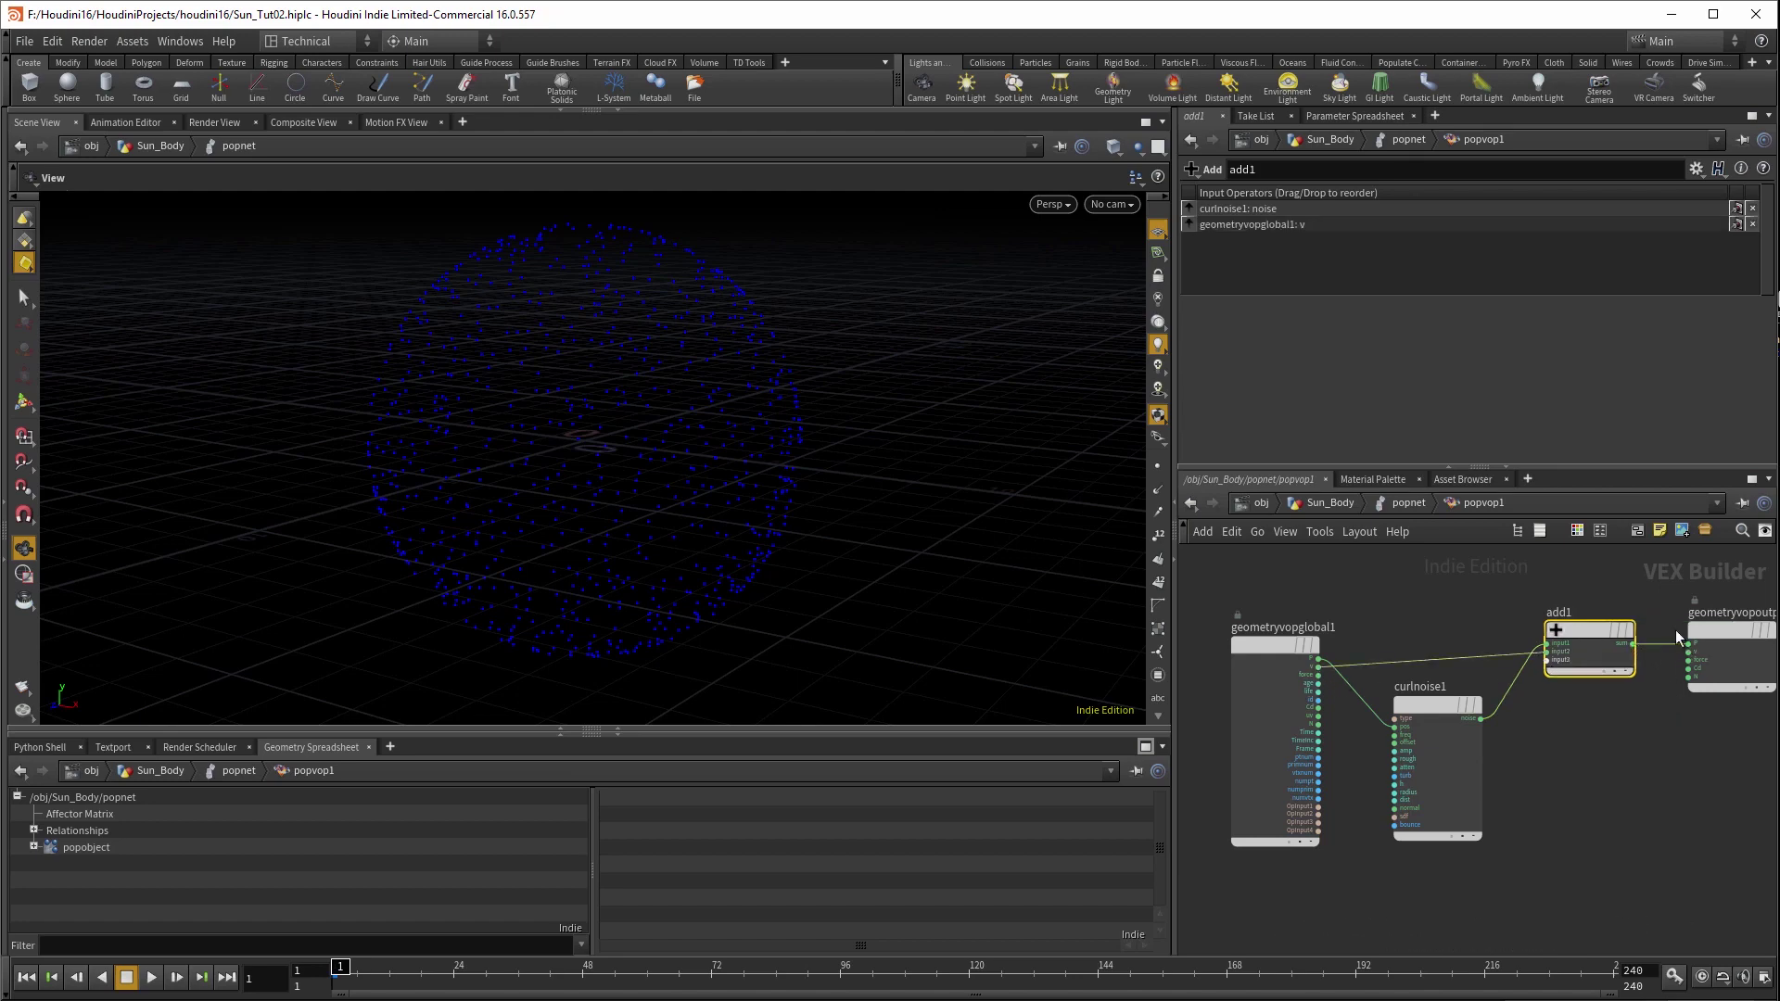
pyautogui.click(1687, 644)
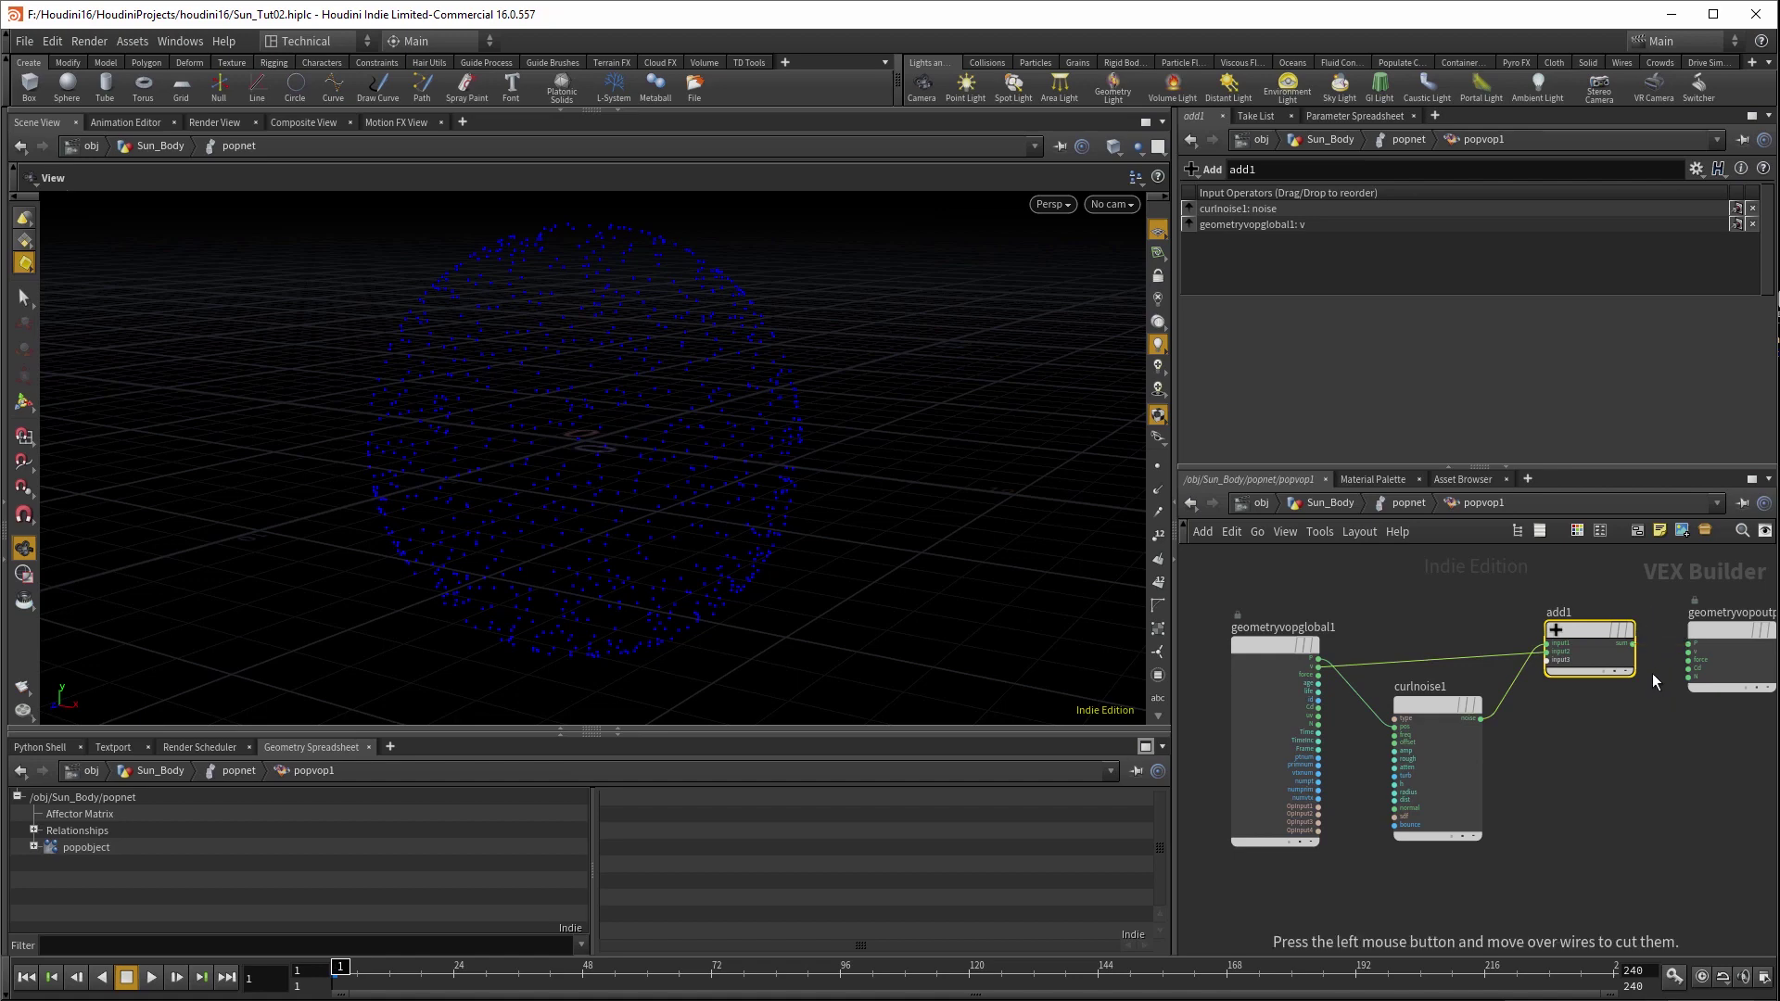
pyautogui.click(1701, 663)
pyautogui.moveTo(1436, 708); pyautogui.dragTo(1448, 703)
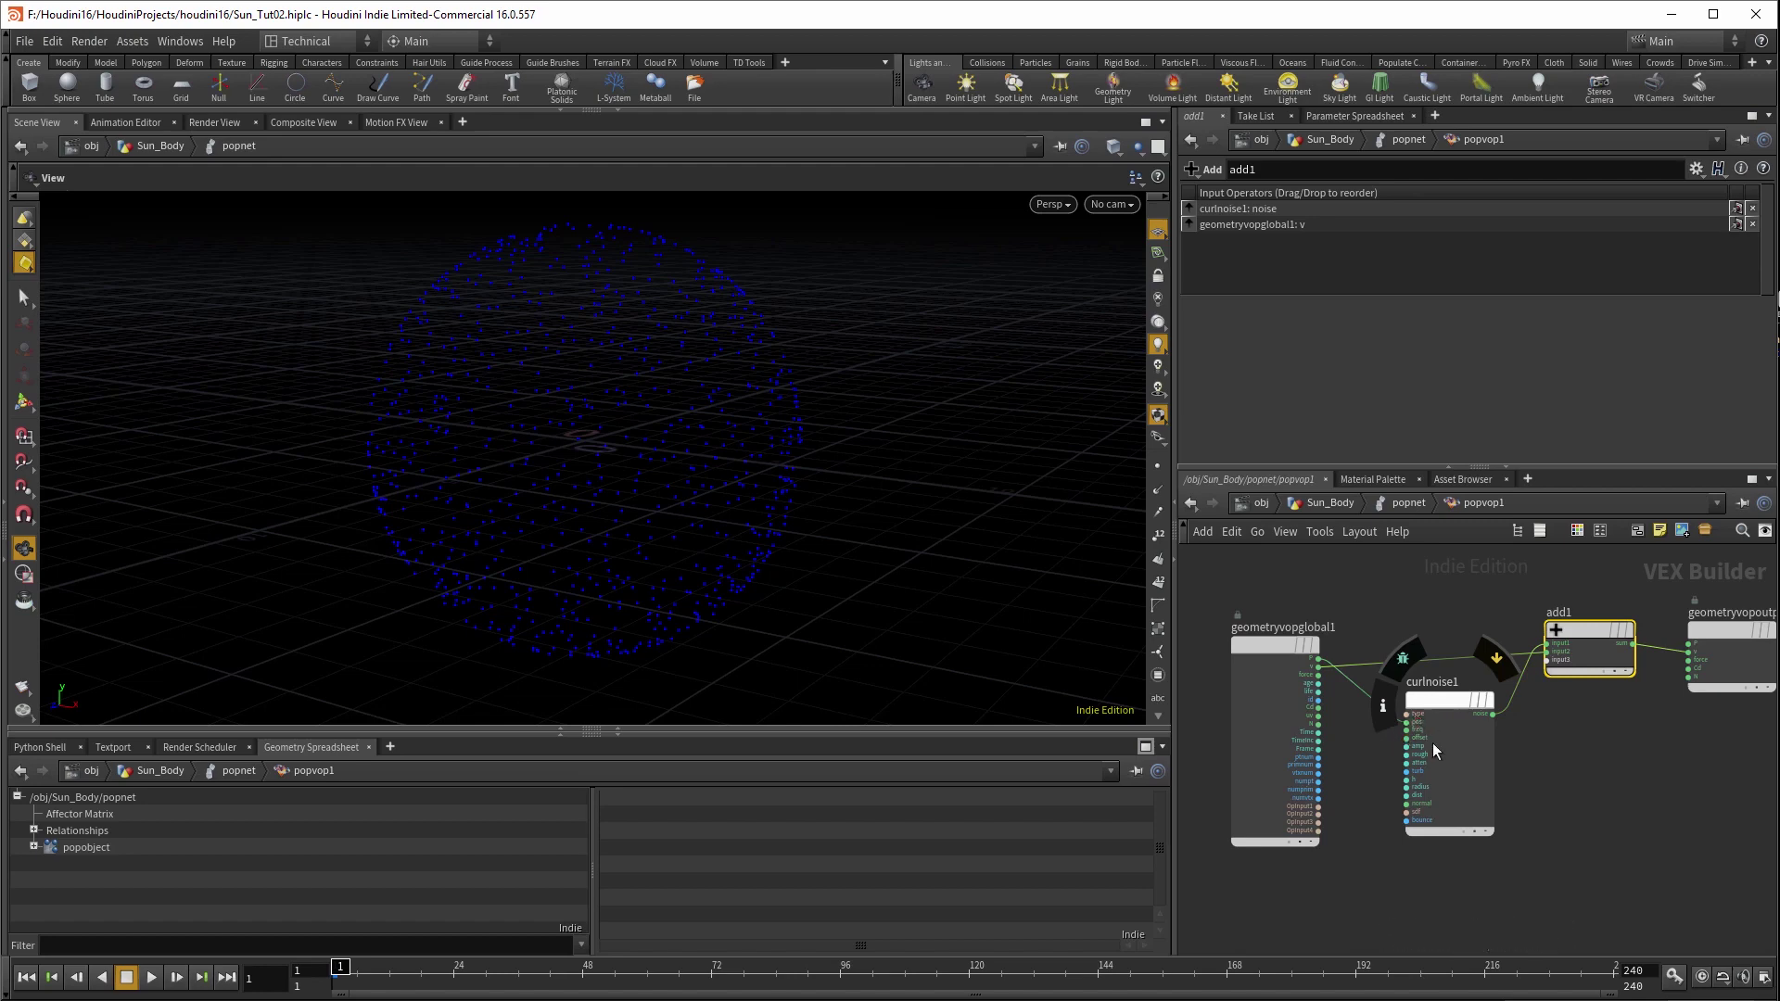
# - Promote the type, freq, offset, amp and rough inputs of curlnoise1 to parameters
pyautogui.scroll(5, 1419, 716)
pyautogui.rightClick(1409, 702)
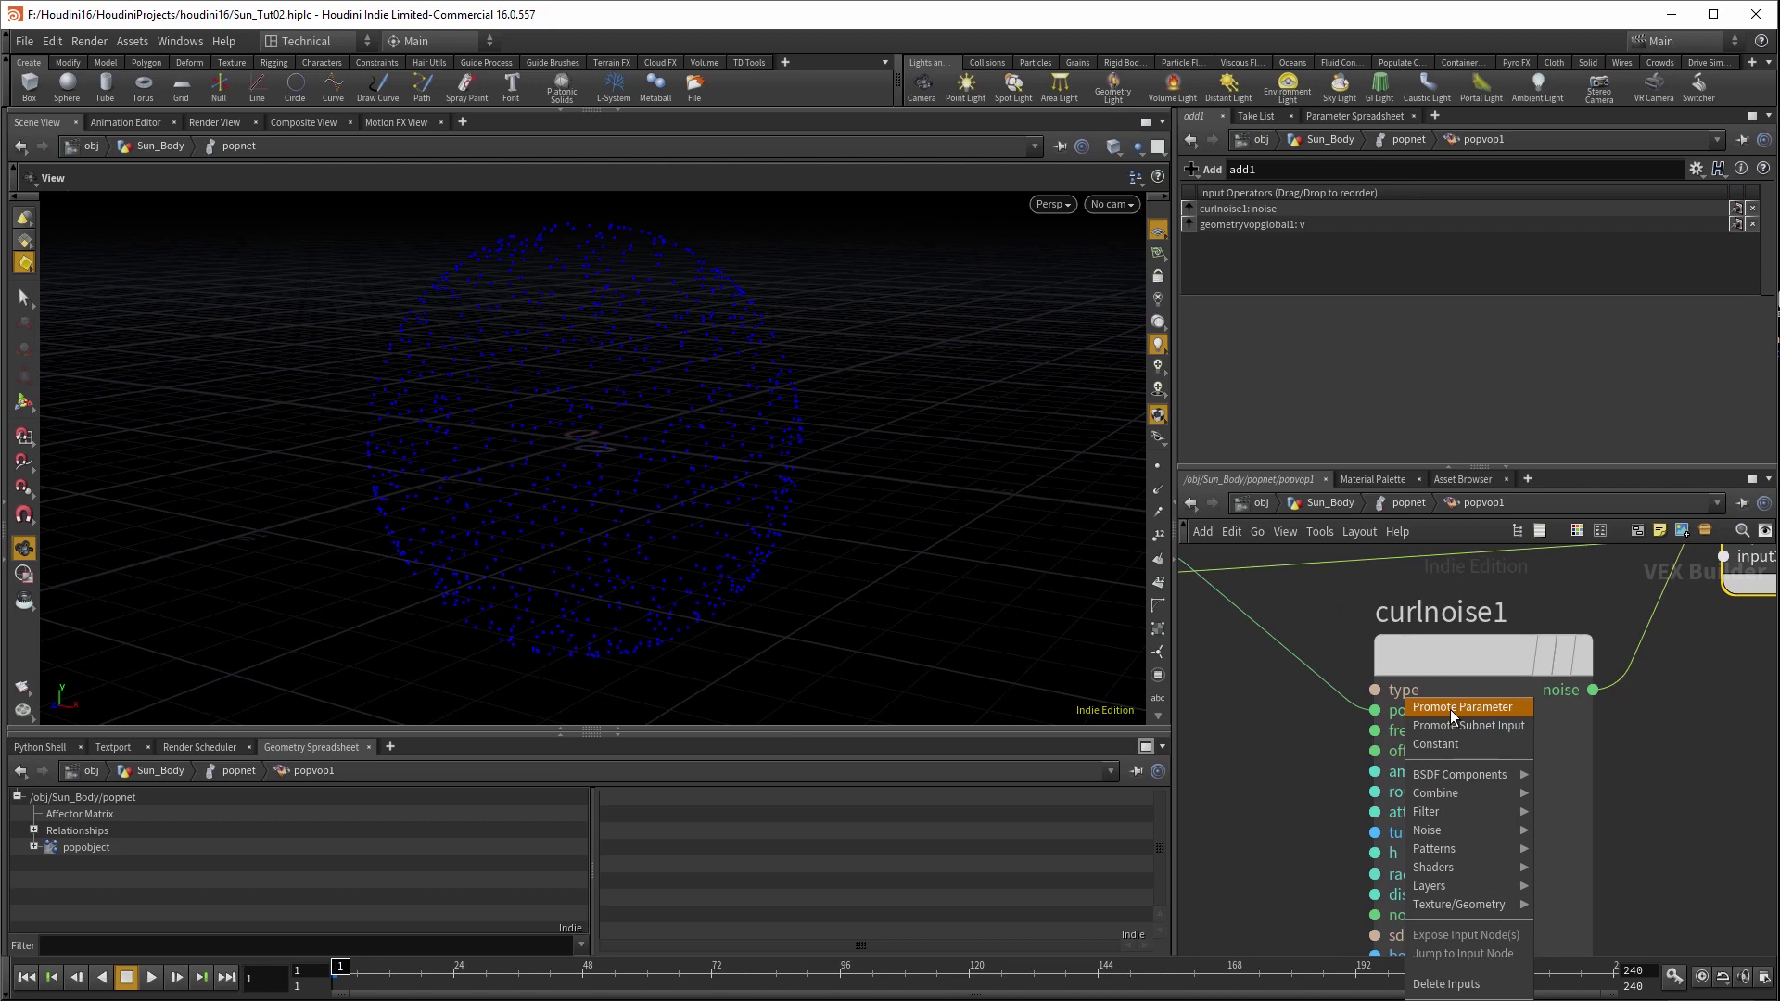
pyautogui.middleClick(1406, 732)
pyautogui.click(1448, 742)
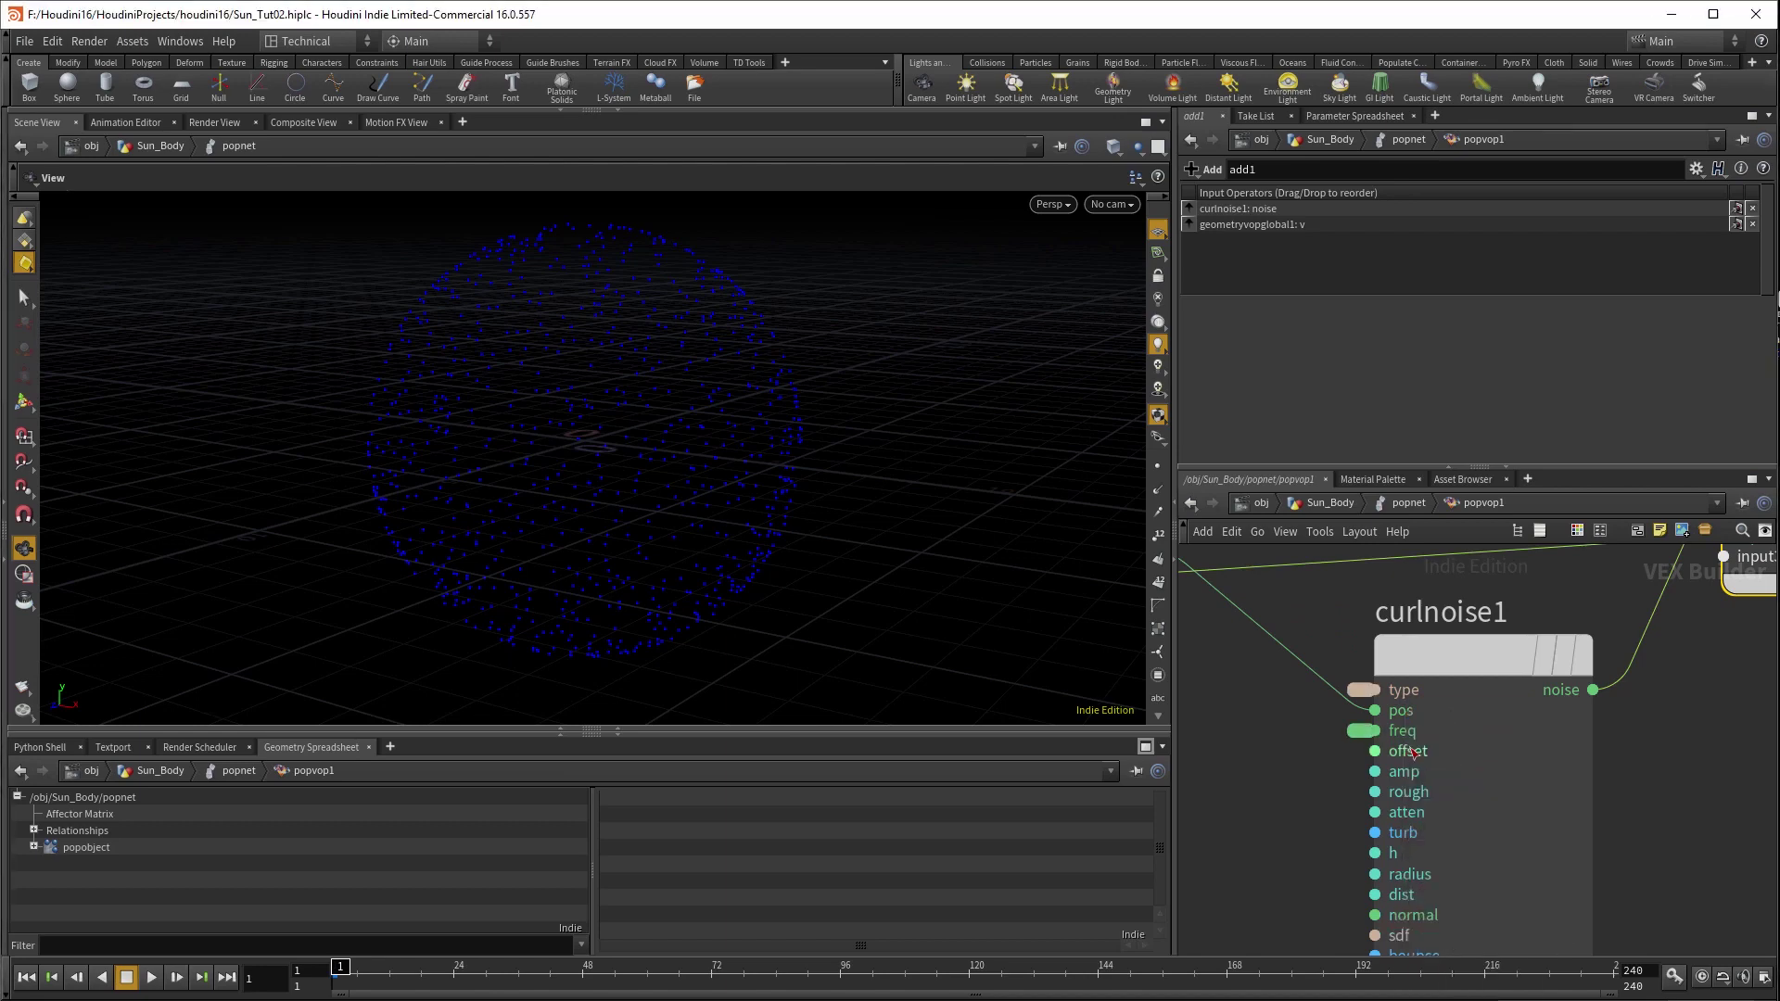
pyautogui.middleClick(1407, 750)
pyautogui.click(1448, 763)
pyautogui.middleClick(1404, 772)
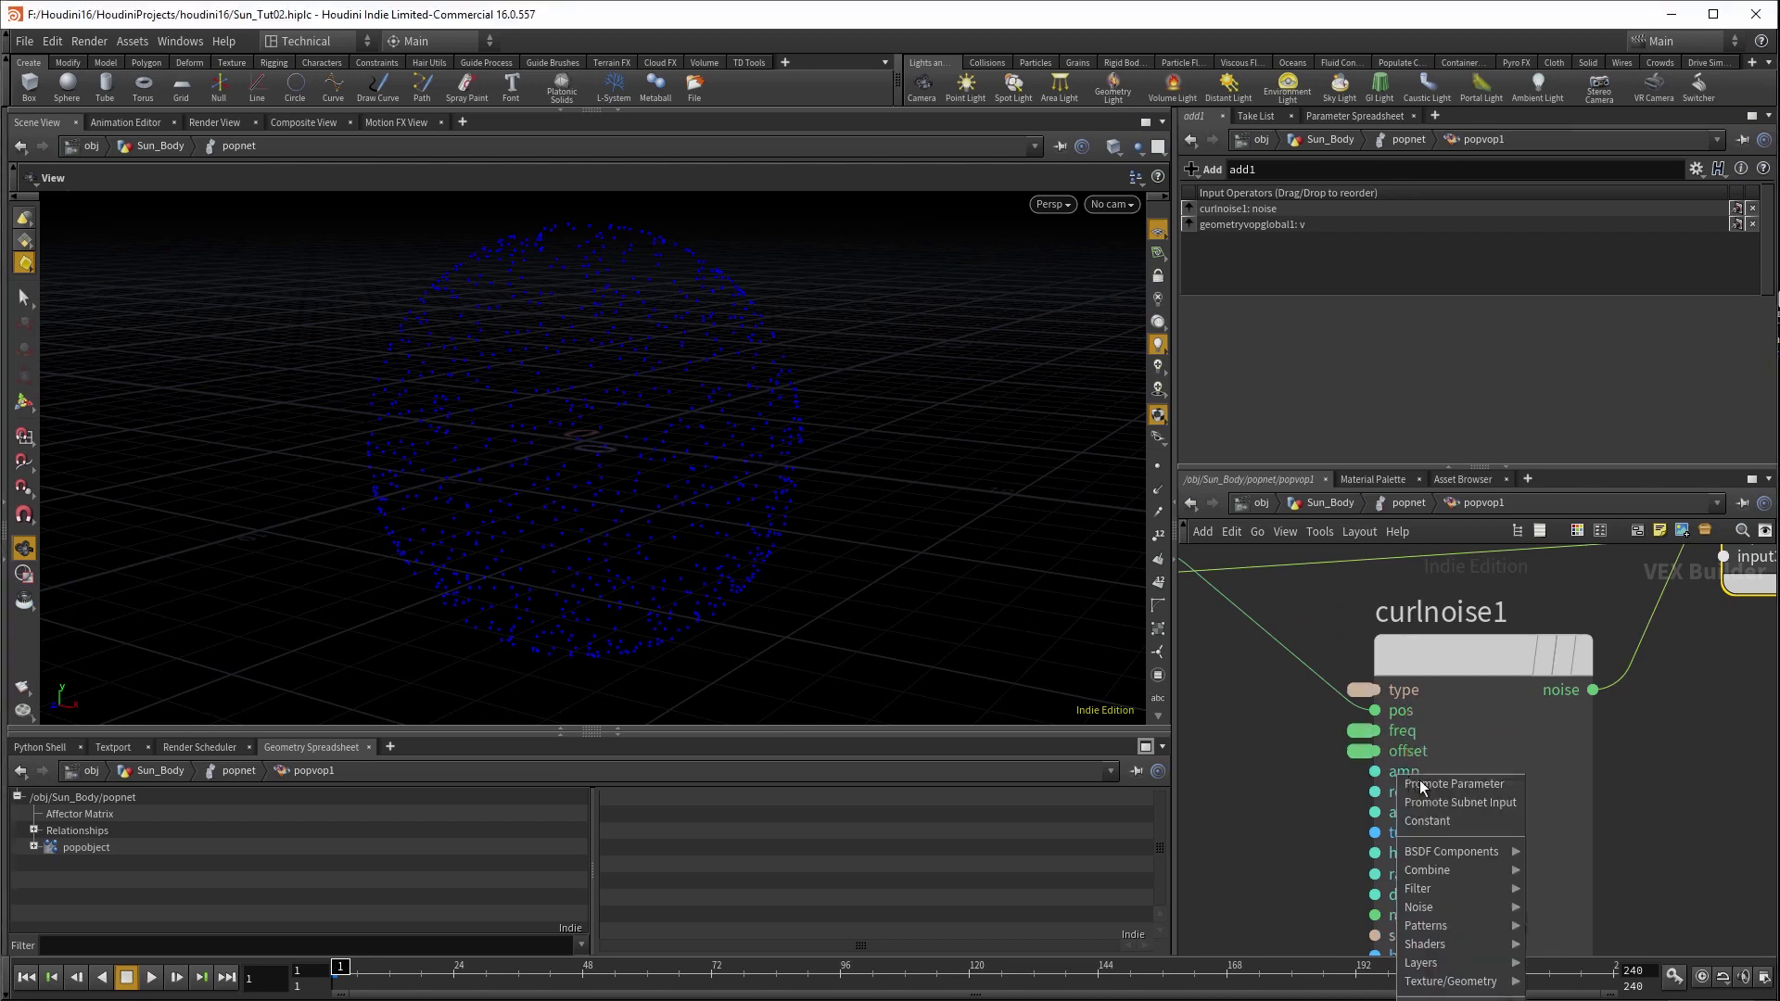
pyautogui.click(1447, 784)
pyautogui.middleClick(1407, 792)
pyautogui.click(1449, 804)
# - Promote the atten, turb, h, radius and dist inputs of curlnoise1 to parameters and return to the popnet level
pyautogui.middleClick(1407, 814)
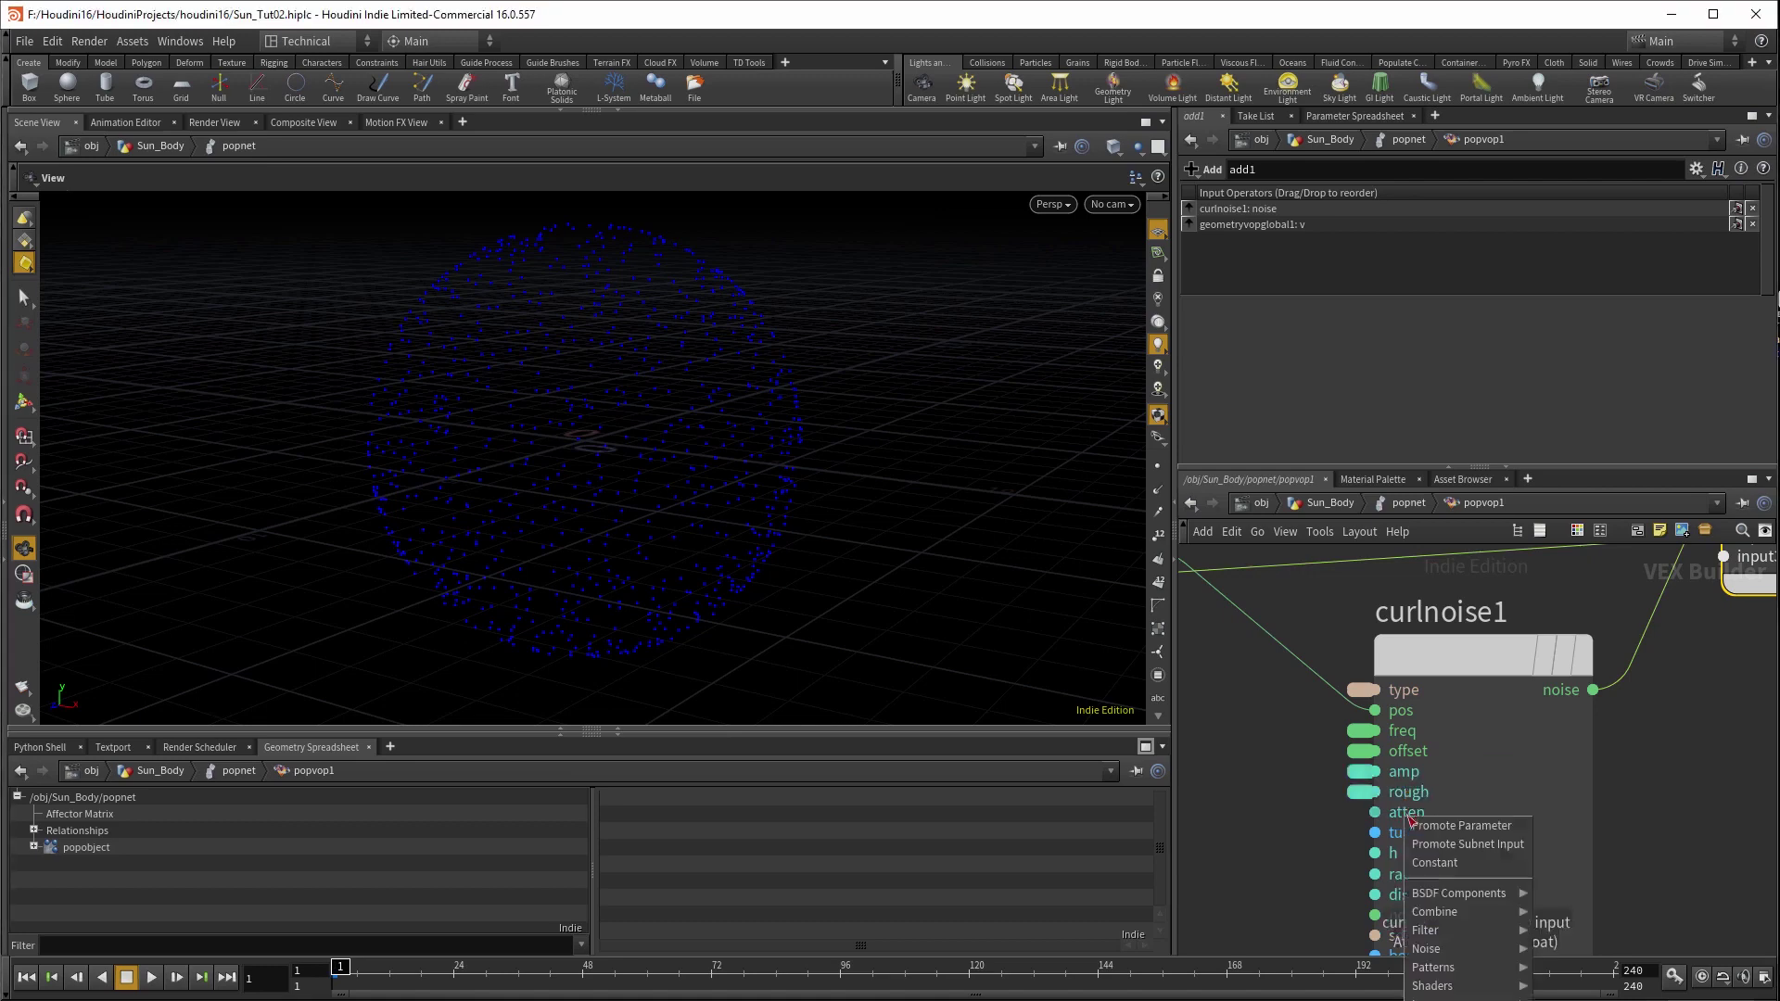
pyautogui.click(1448, 824)
pyautogui.middleClick(1405, 834)
pyautogui.click(1448, 845)
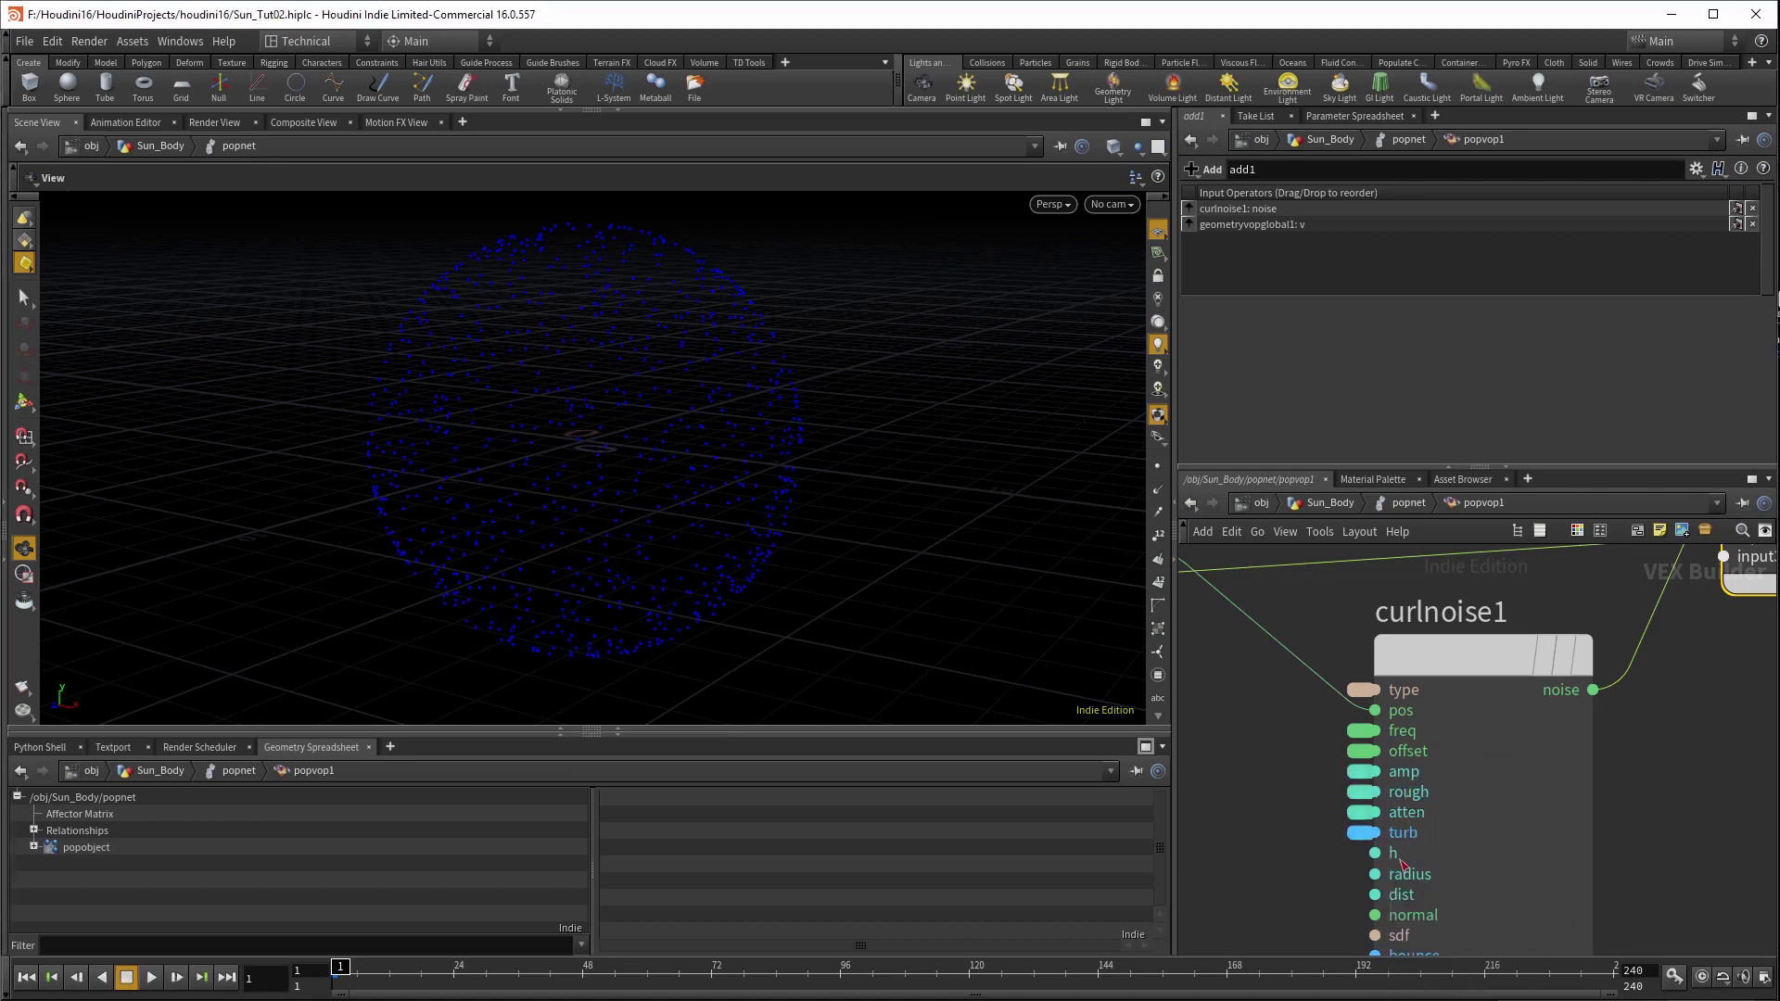
pyautogui.middleClick(1405, 853)
pyautogui.click(1448, 865)
pyautogui.middleClick(1407, 876)
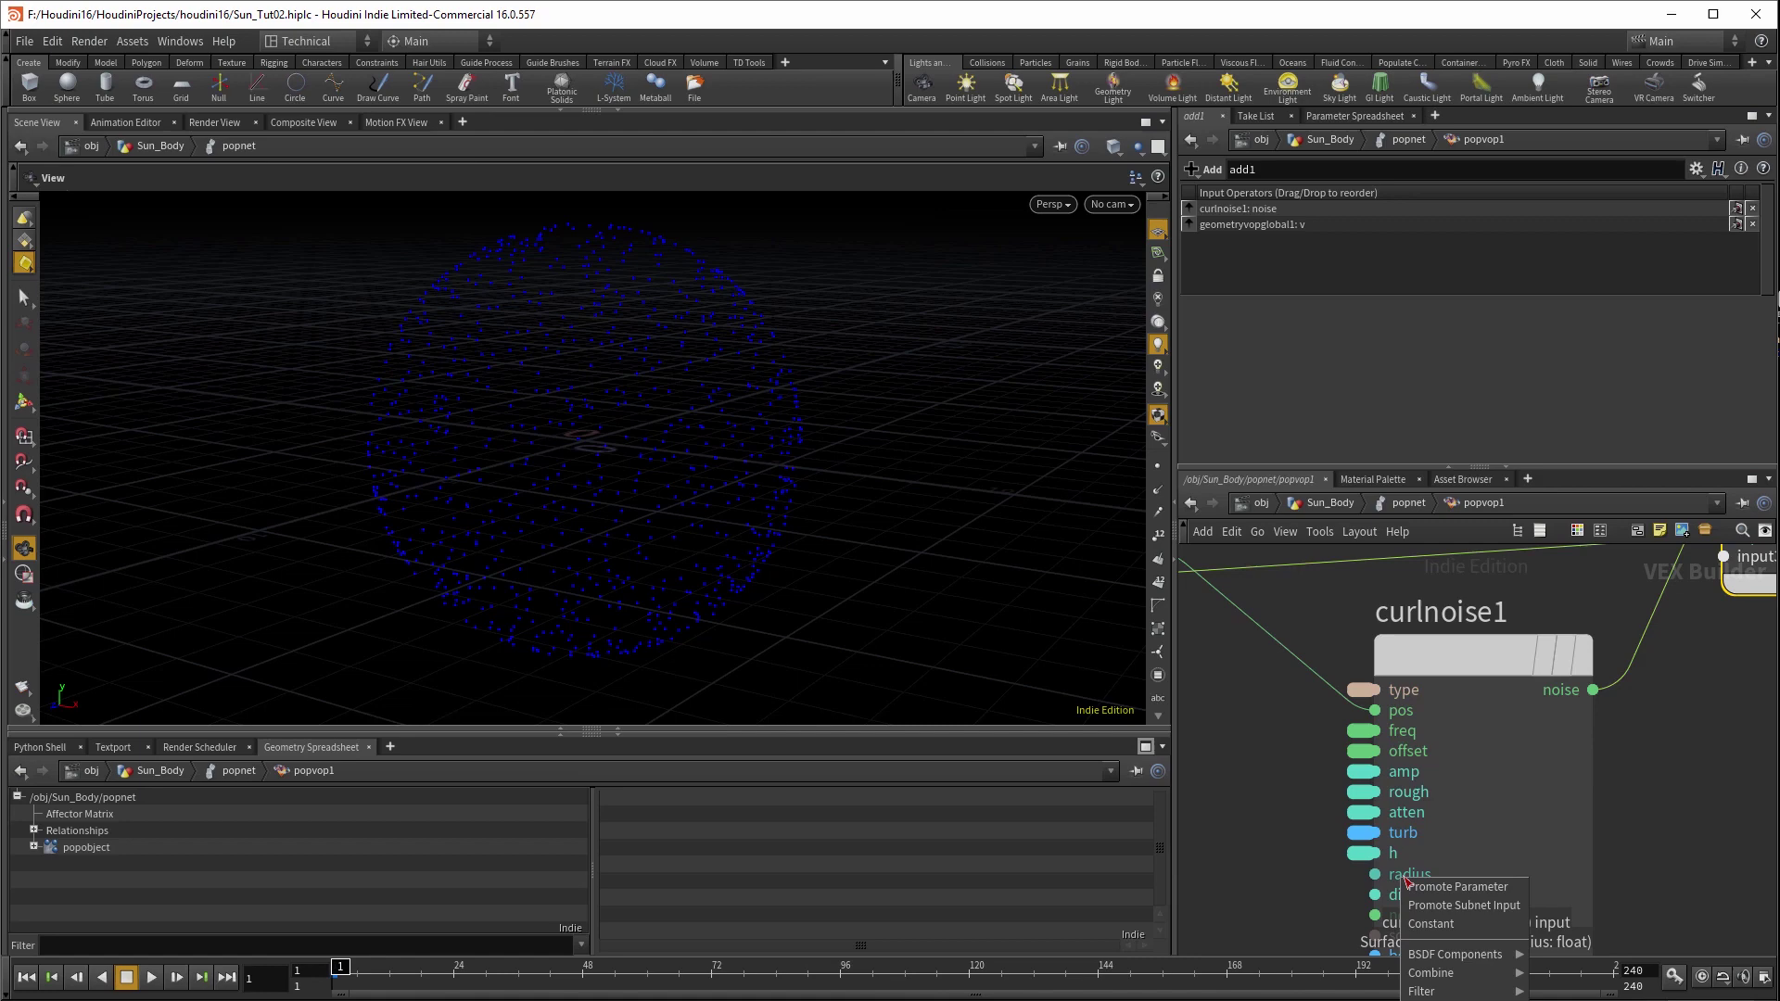
pyautogui.click(1448, 887)
pyautogui.middleClick(1406, 895)
pyautogui.click(1448, 906)
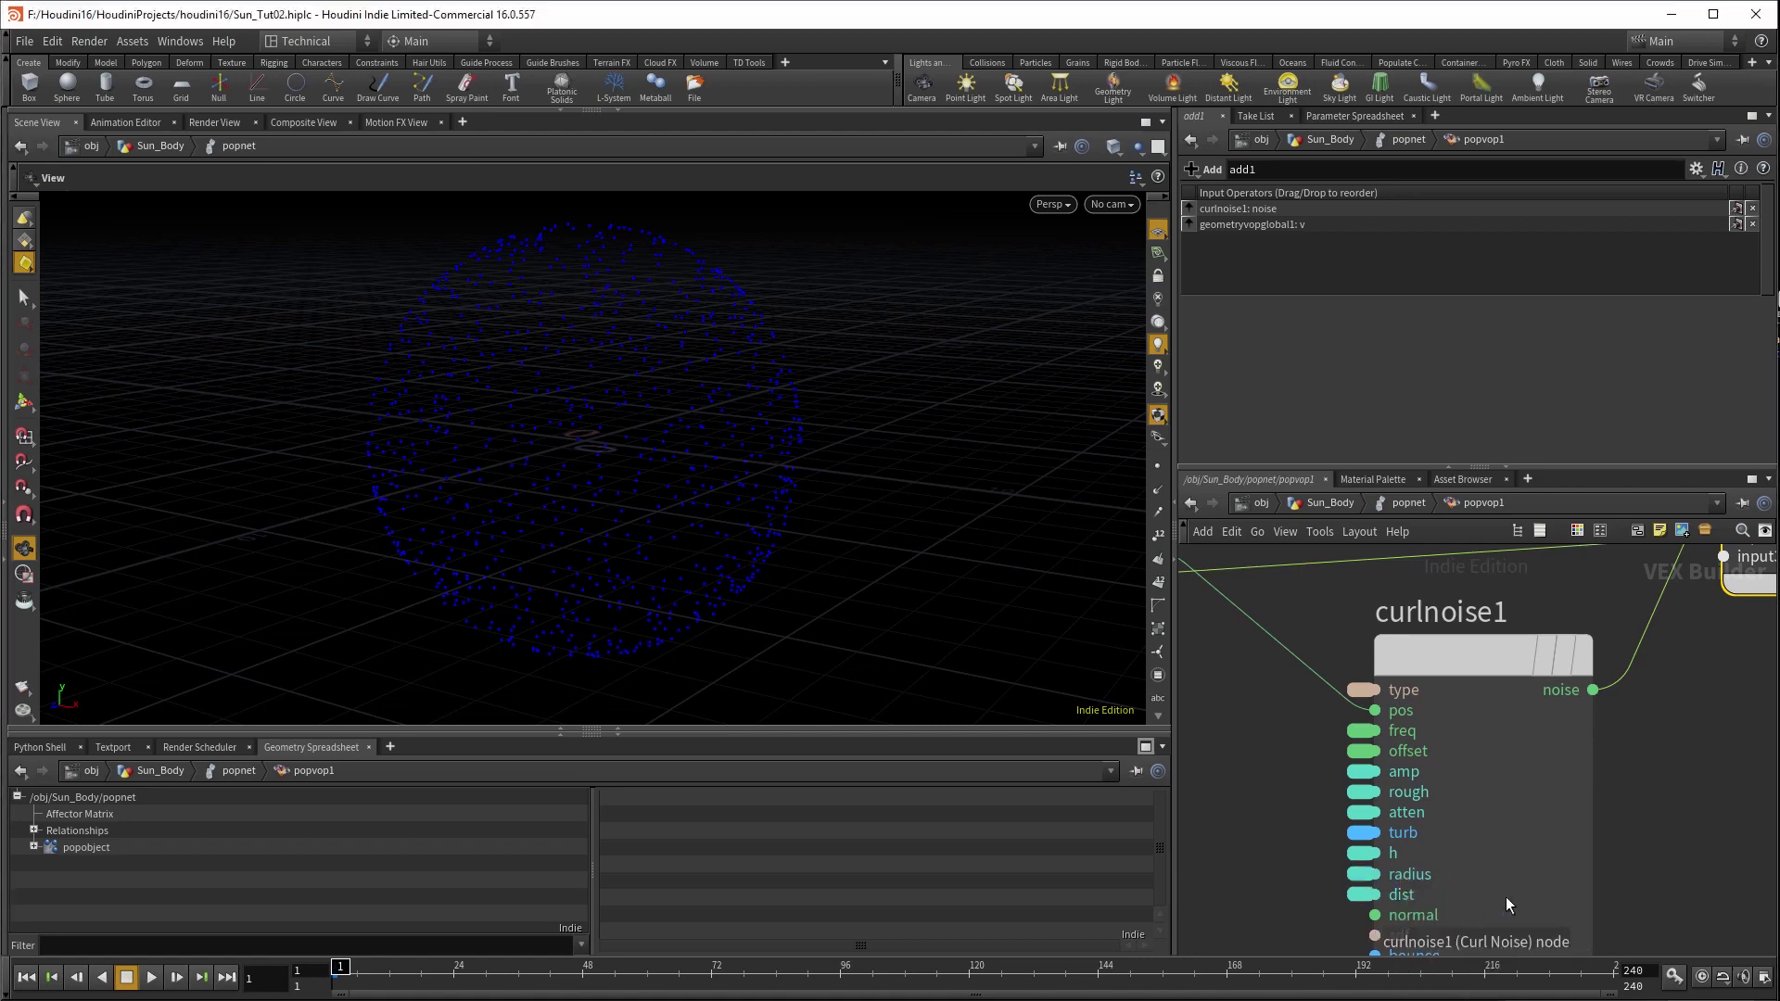
pyautogui.scroll(-3, 1505, 902)
pyautogui.click(1408, 503)
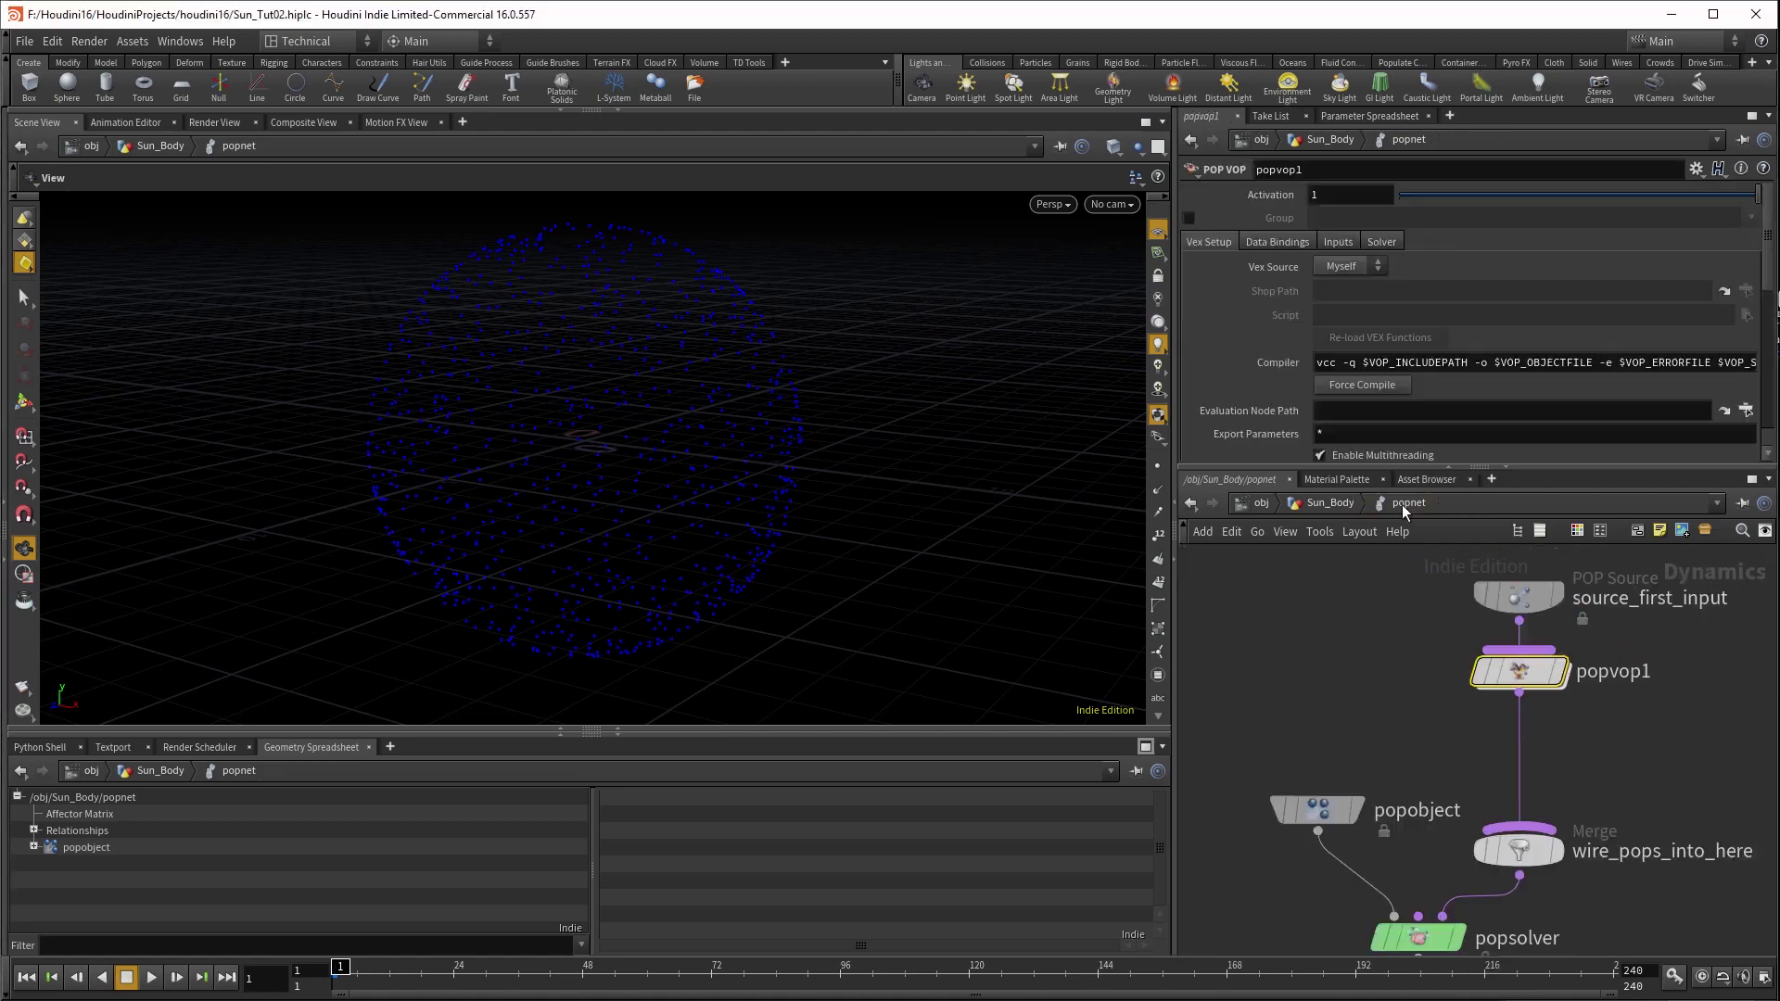
# - Play the simulation to check whether the POP VOP moves the particles, and stop it
pyautogui.scroll(-3, 1639, 751)
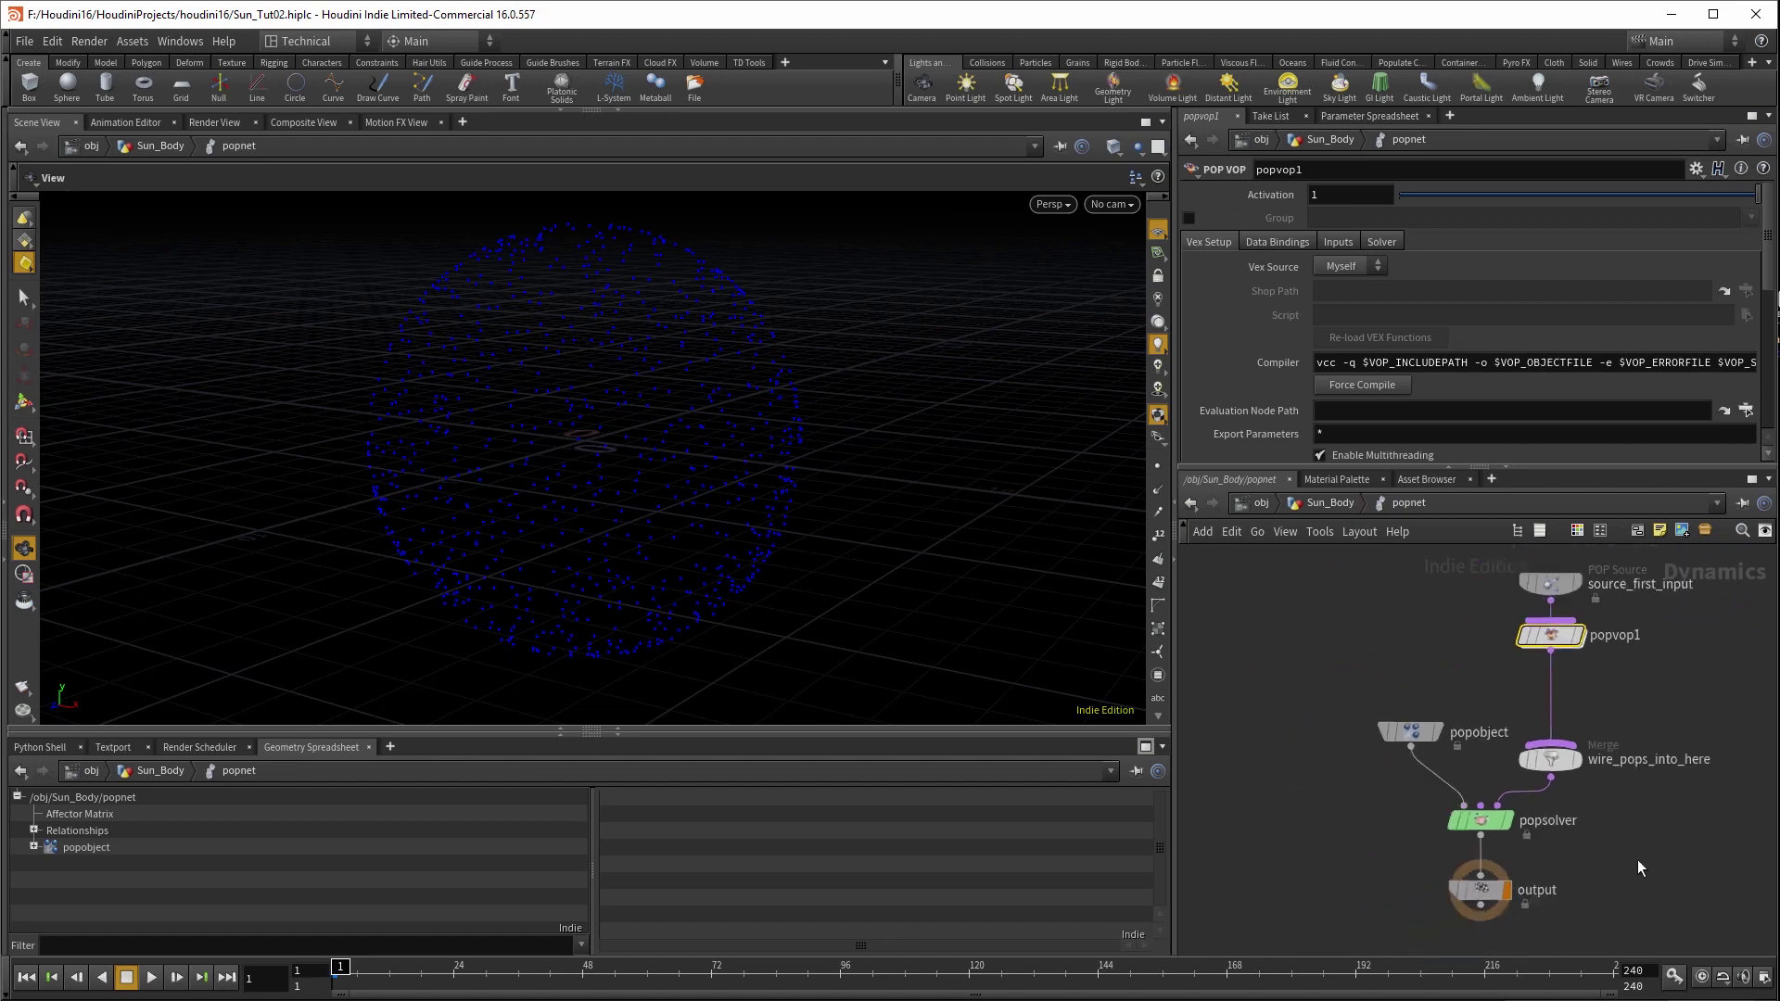
pyautogui.scroll(-3, 1641, 867)
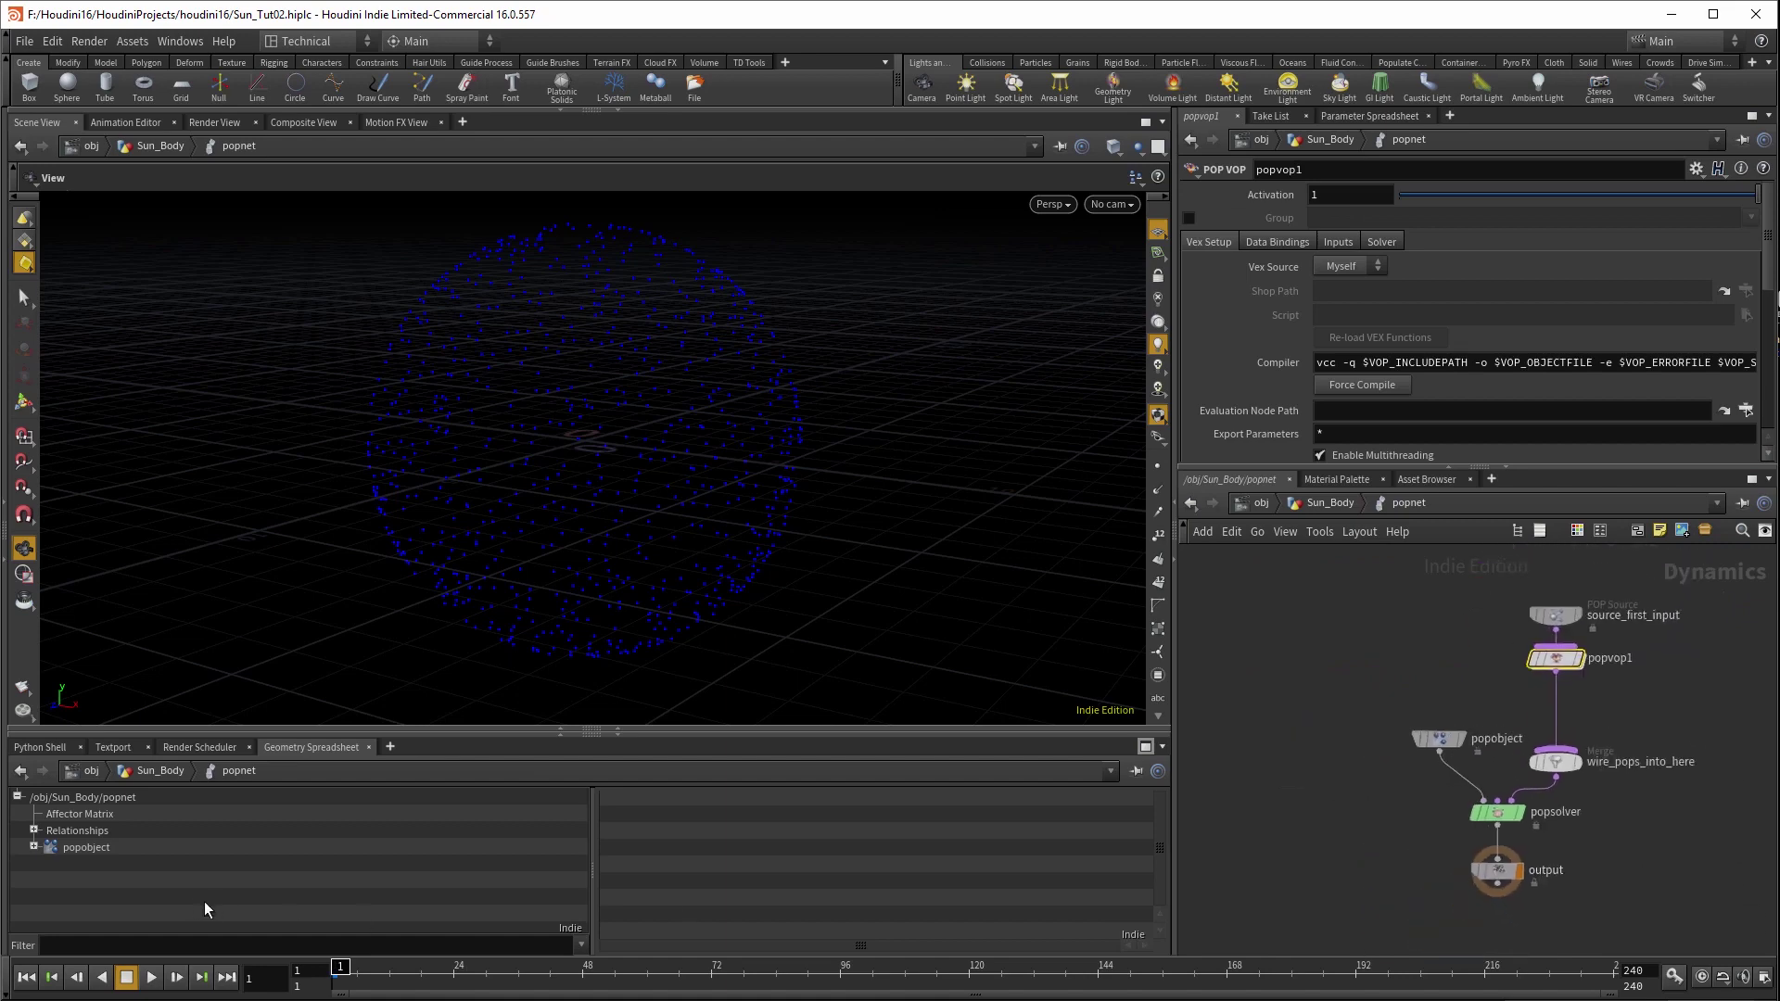
pyautogui.click(152, 978)
pyautogui.click(127, 978)
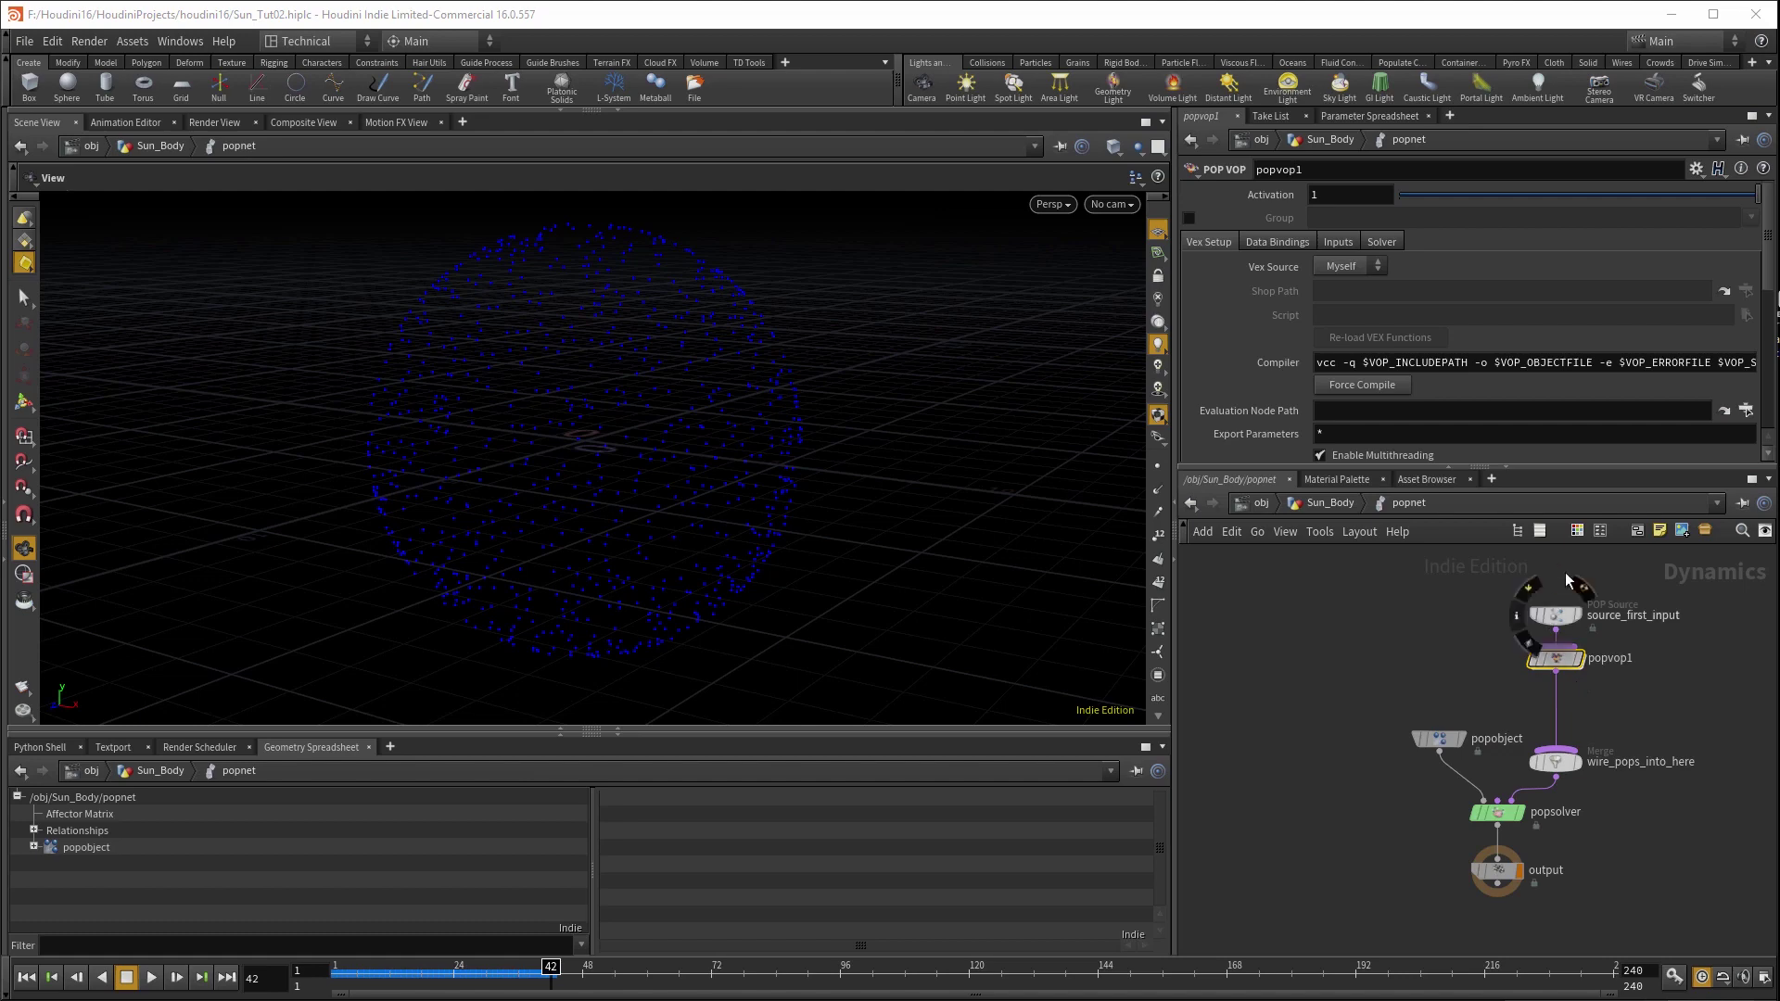
# - Enlarge the view of popvop1's promoted noise parameters and insert popvop1 into the wire between source_first_input and wire_pops_into_here
pyautogui.scroll(-5, 1558, 371)
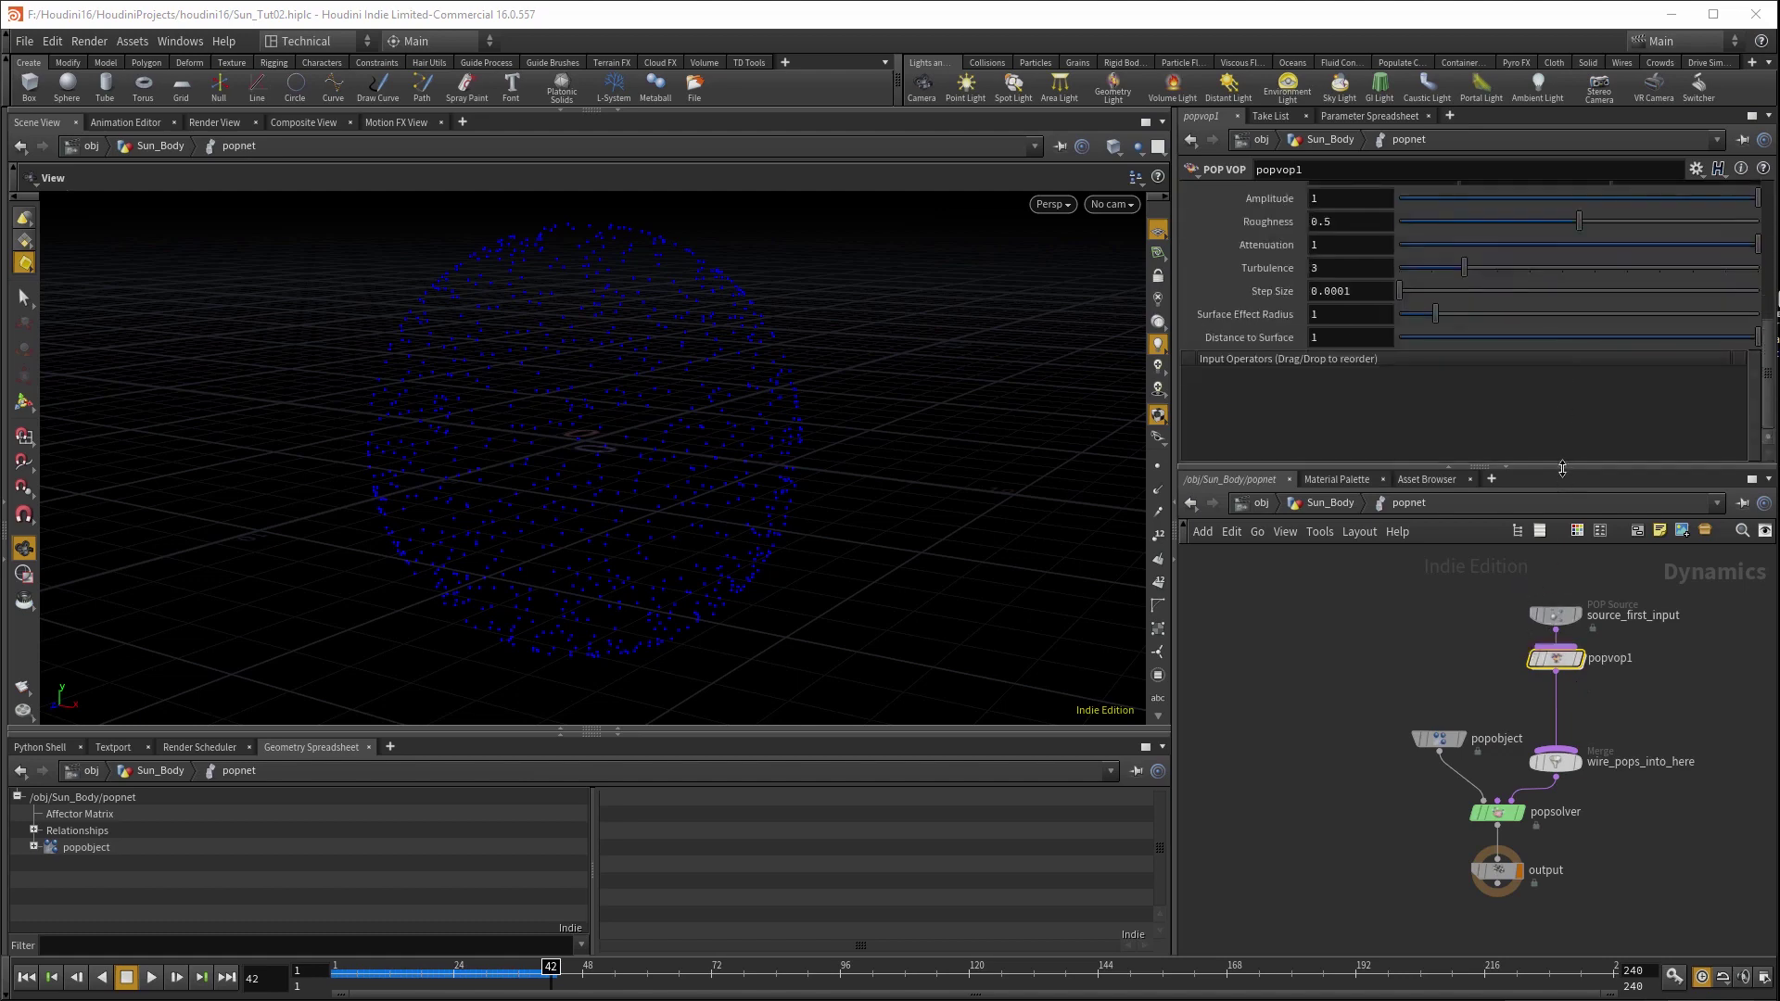
pyautogui.moveTo(1566, 468); pyautogui.dragTo(1564, 545)
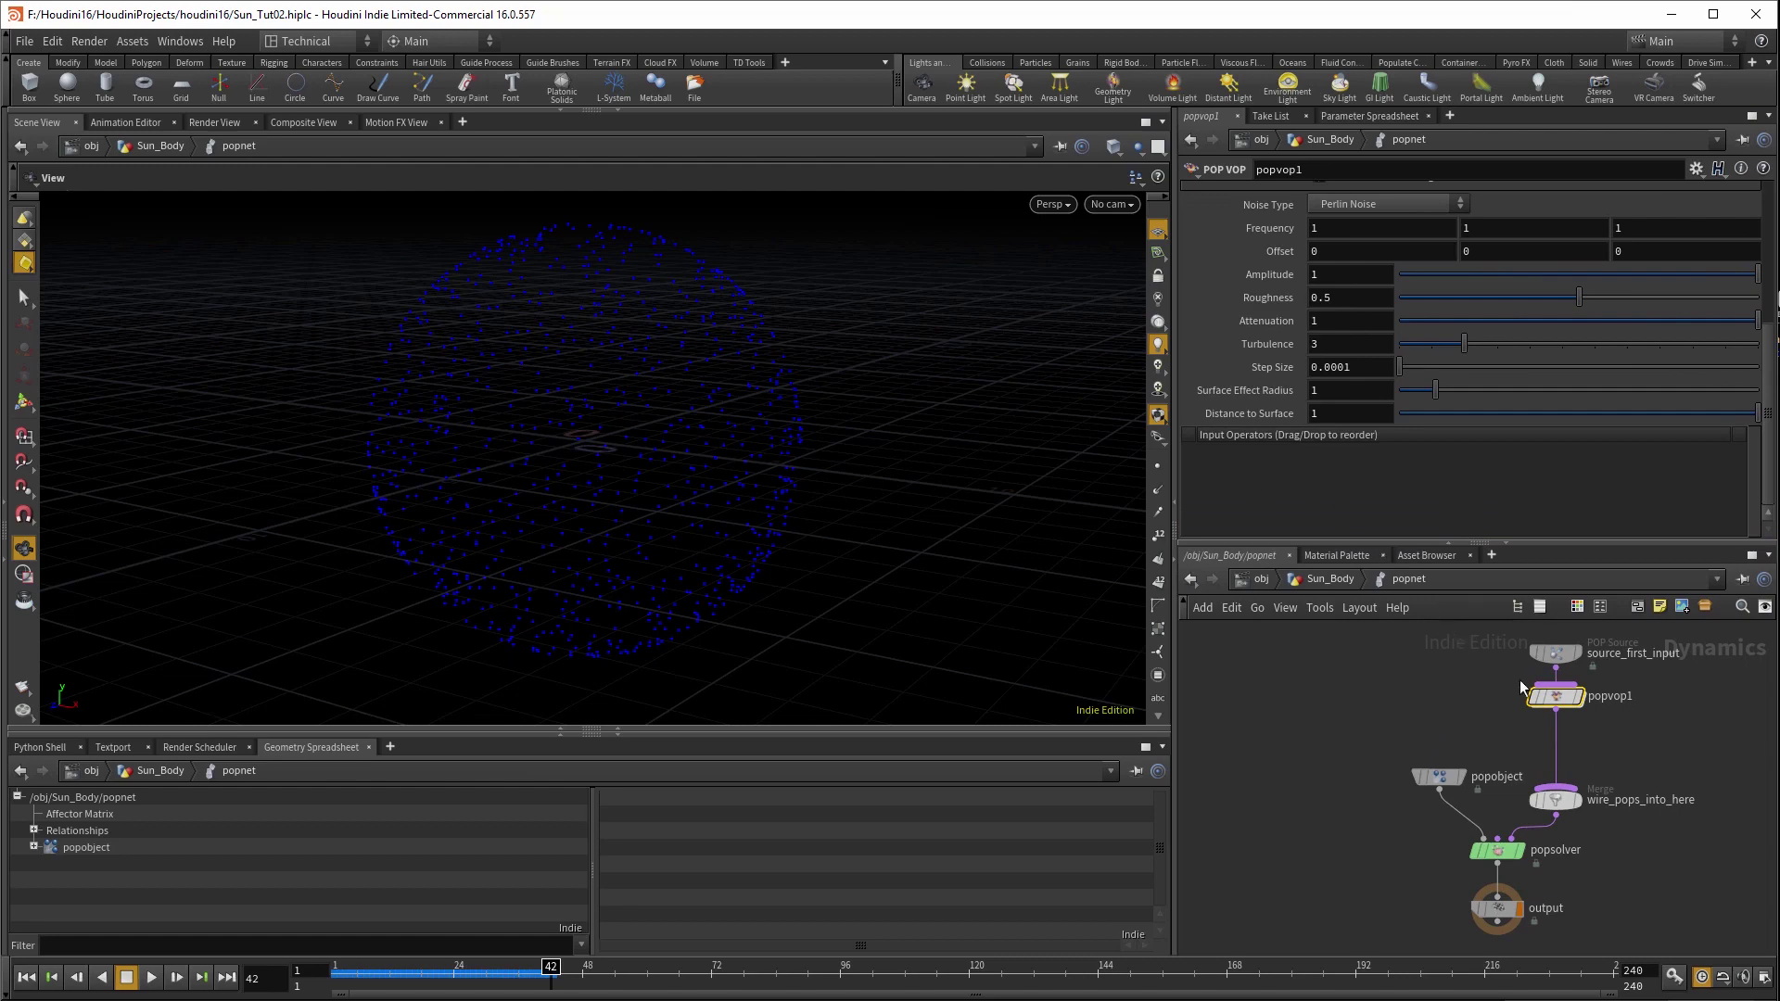
pyautogui.moveTo(1559, 707)
pyautogui.moveTo(1559, 706)
pyautogui.mouseDown()
pyautogui.moveTo(1653, 725)
pyautogui.moveTo(1561, 721)
pyautogui.mouseUp()
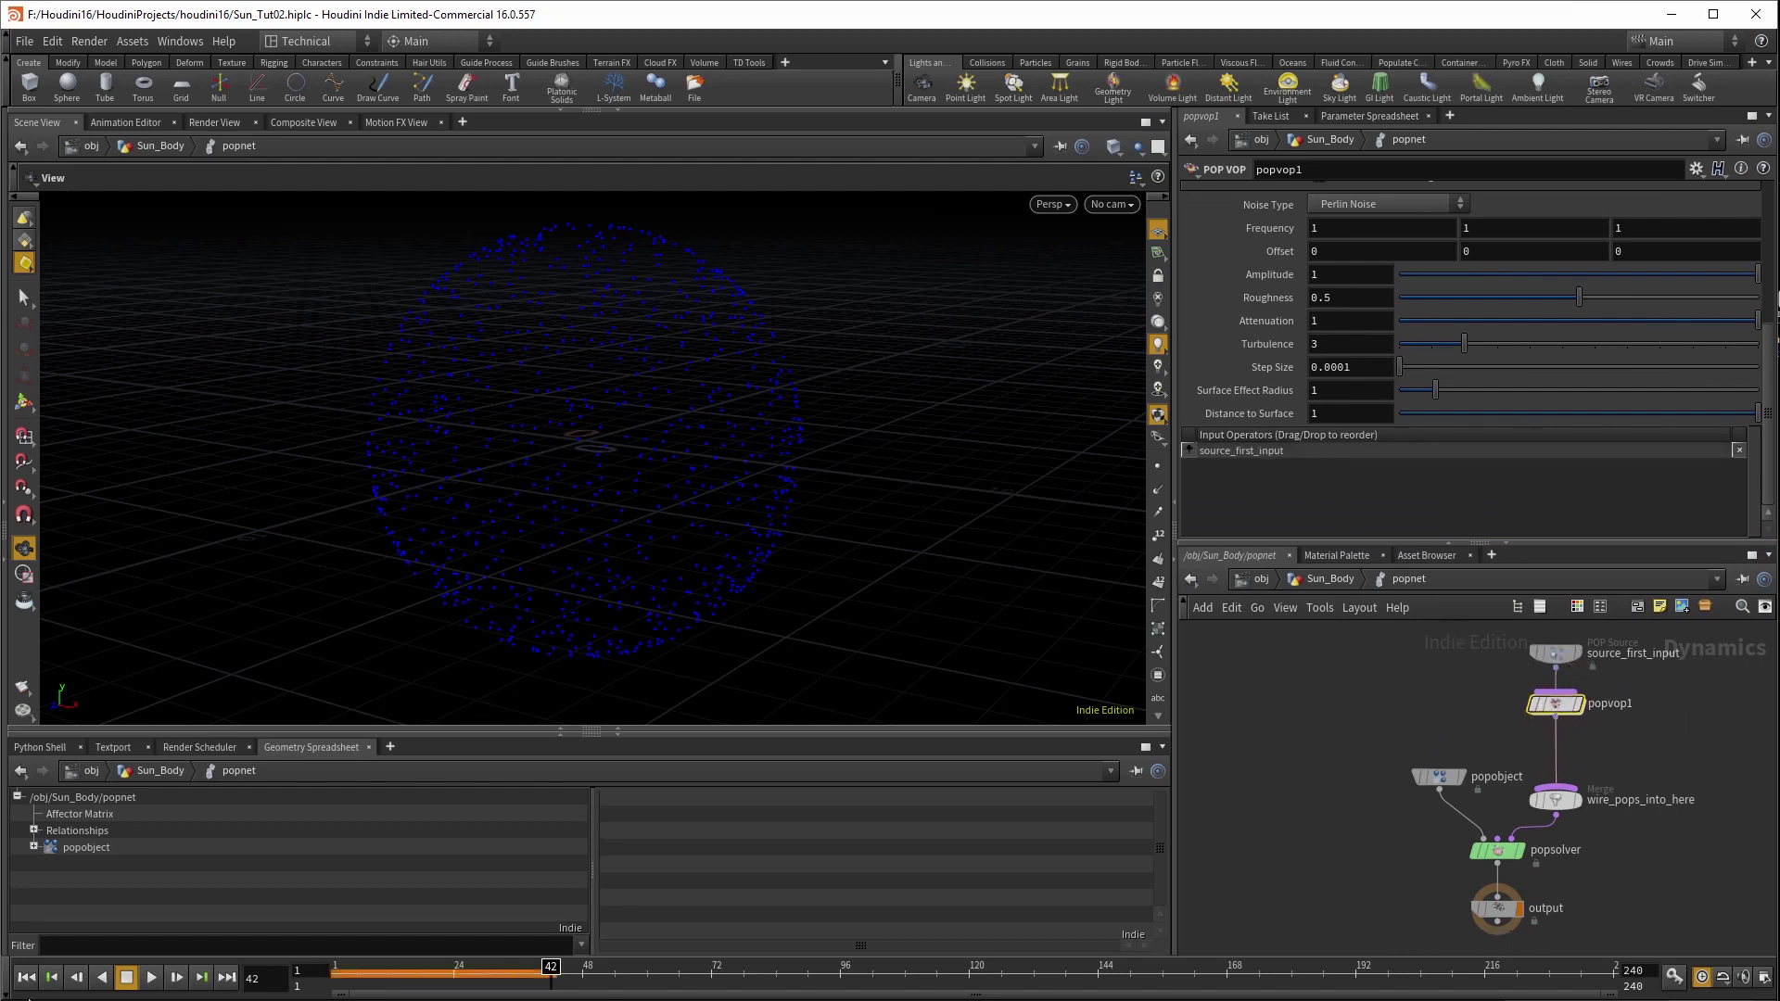
# - Play the simulation from the first frame twice to examine the curl noise motion of the particles, and stop it
pyautogui.click(28, 979)
pyautogui.click(147, 981)
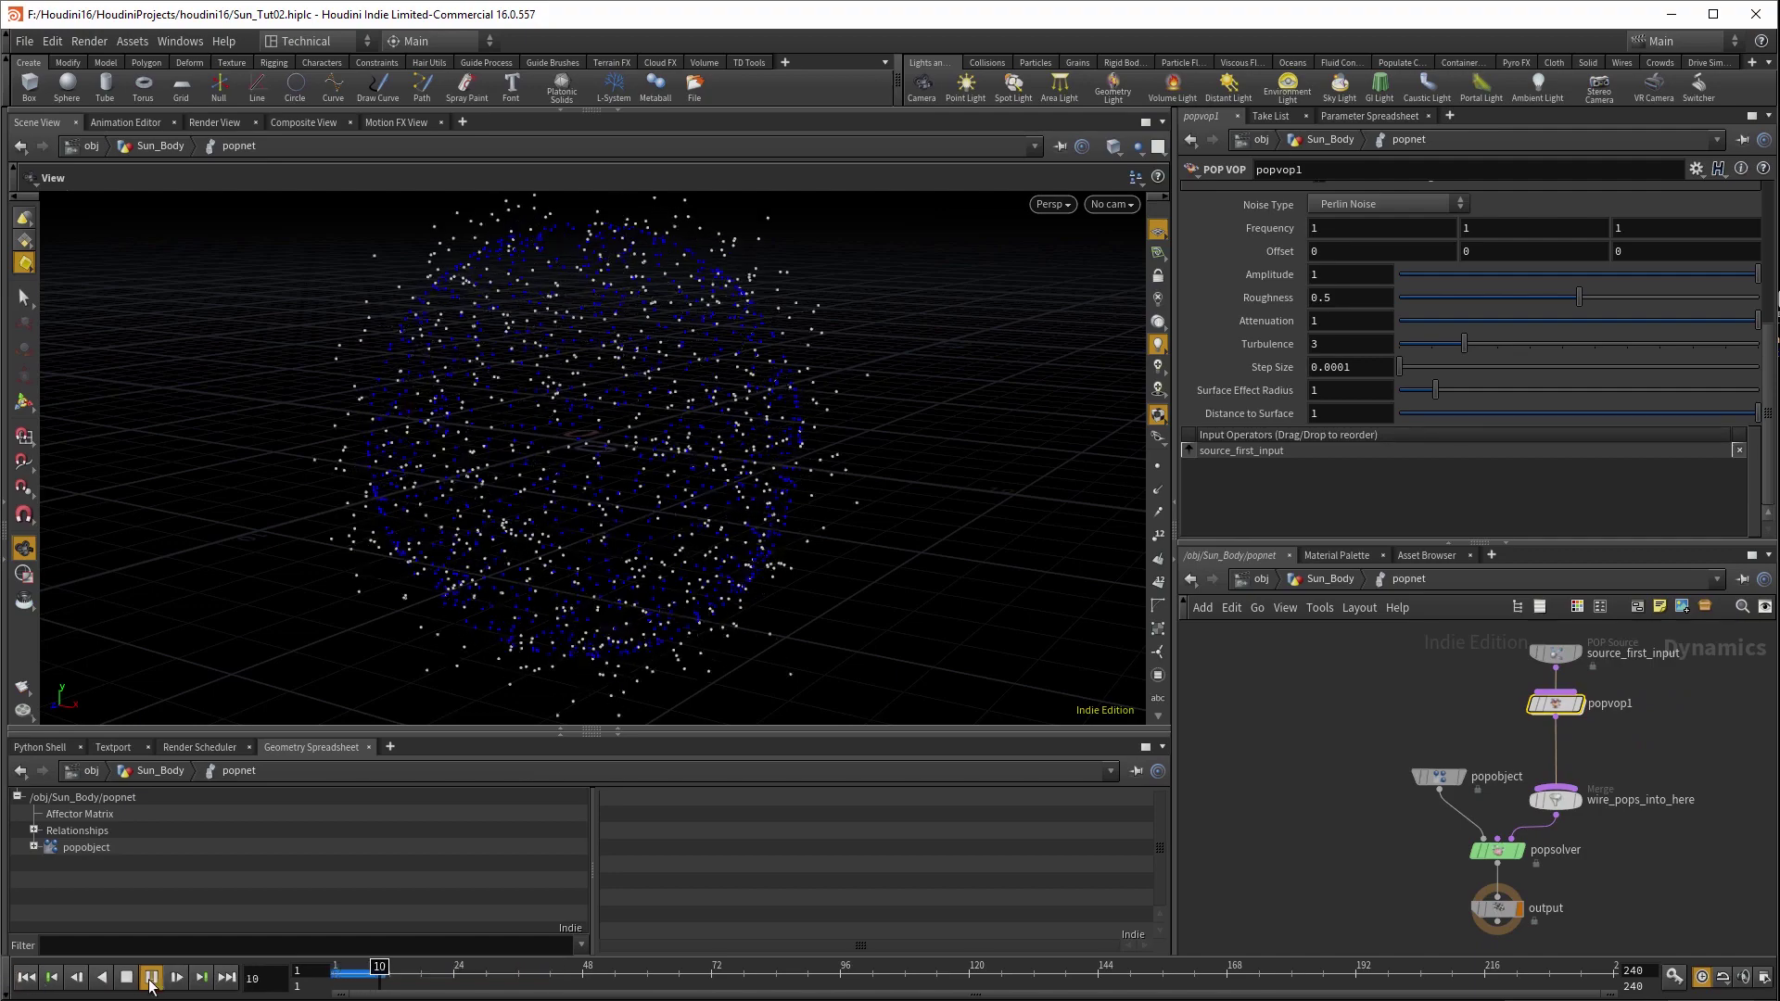
pyautogui.click(149, 979)
pyautogui.moveTo(1555, 715)
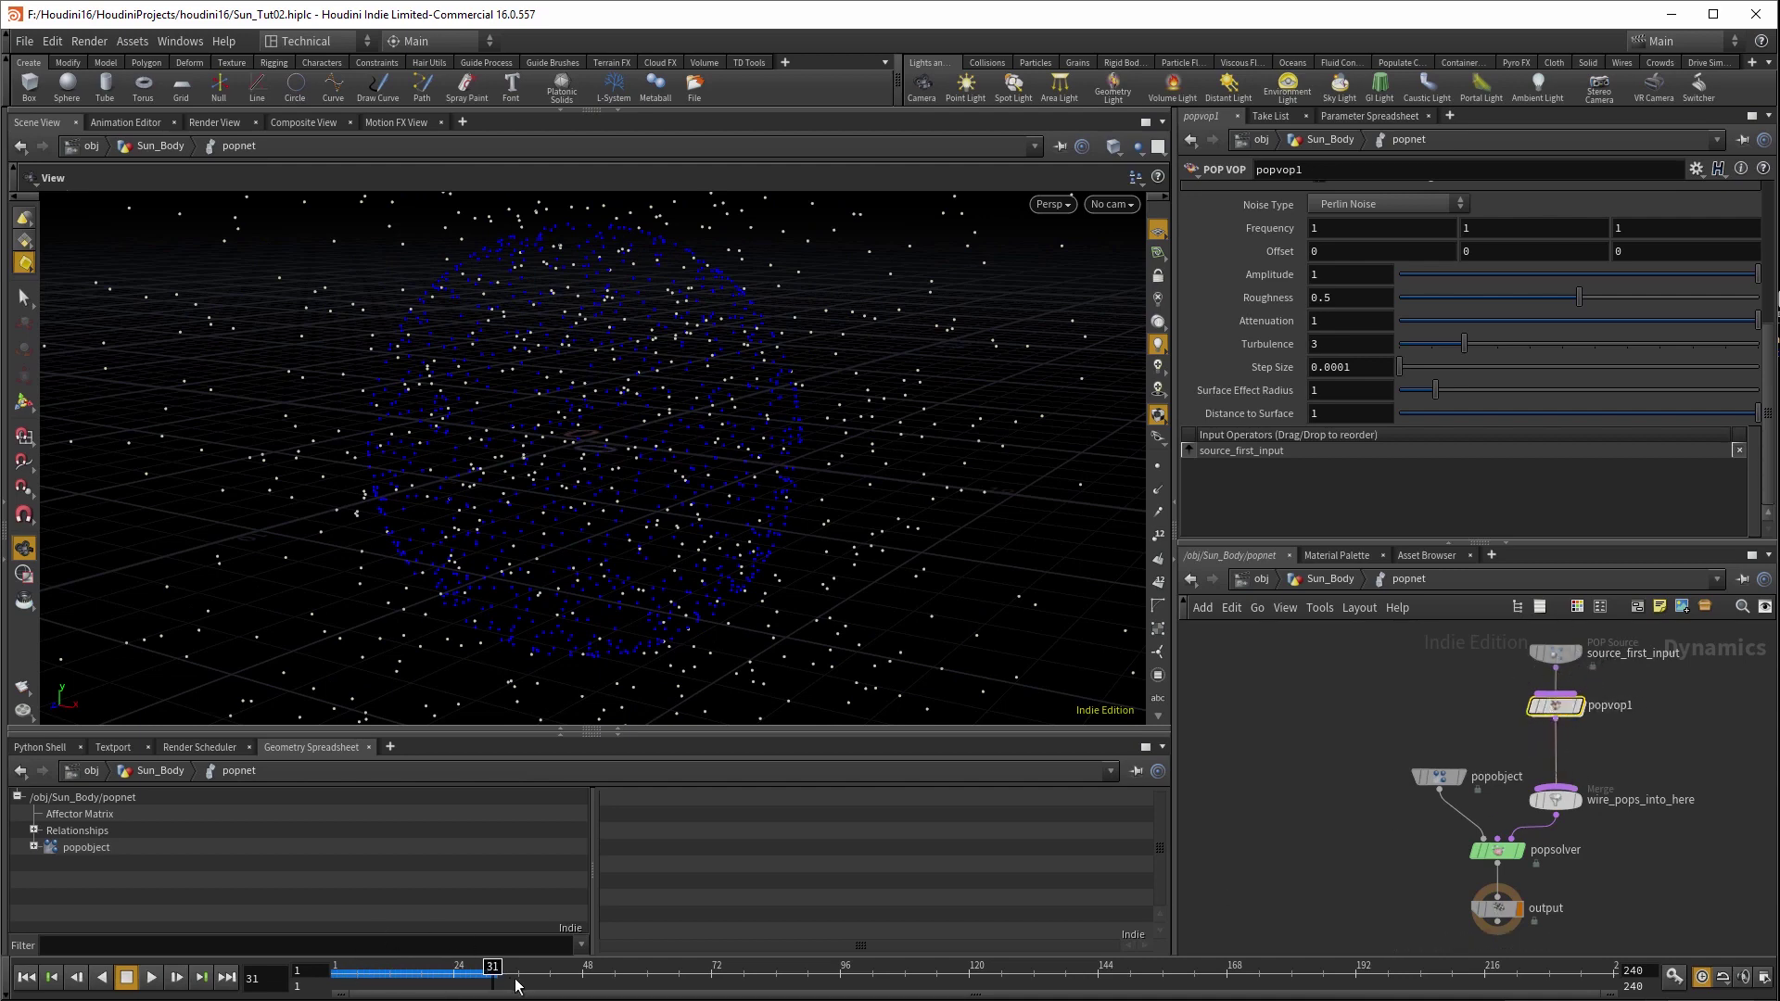
pyautogui.moveTo(502, 970)
pyautogui.mouseDown()
pyautogui.moveTo(338, 975)
pyautogui.moveTo(501, 994)
pyautogui.moveTo(347, 994)
pyautogui.moveTo(477, 997)
pyautogui.moveTo(361, 997)
pyautogui.moveTo(484, 998)
pyautogui.moveTo(336, 997)
pyautogui.mouseUp()
pyautogui.click(151, 977)
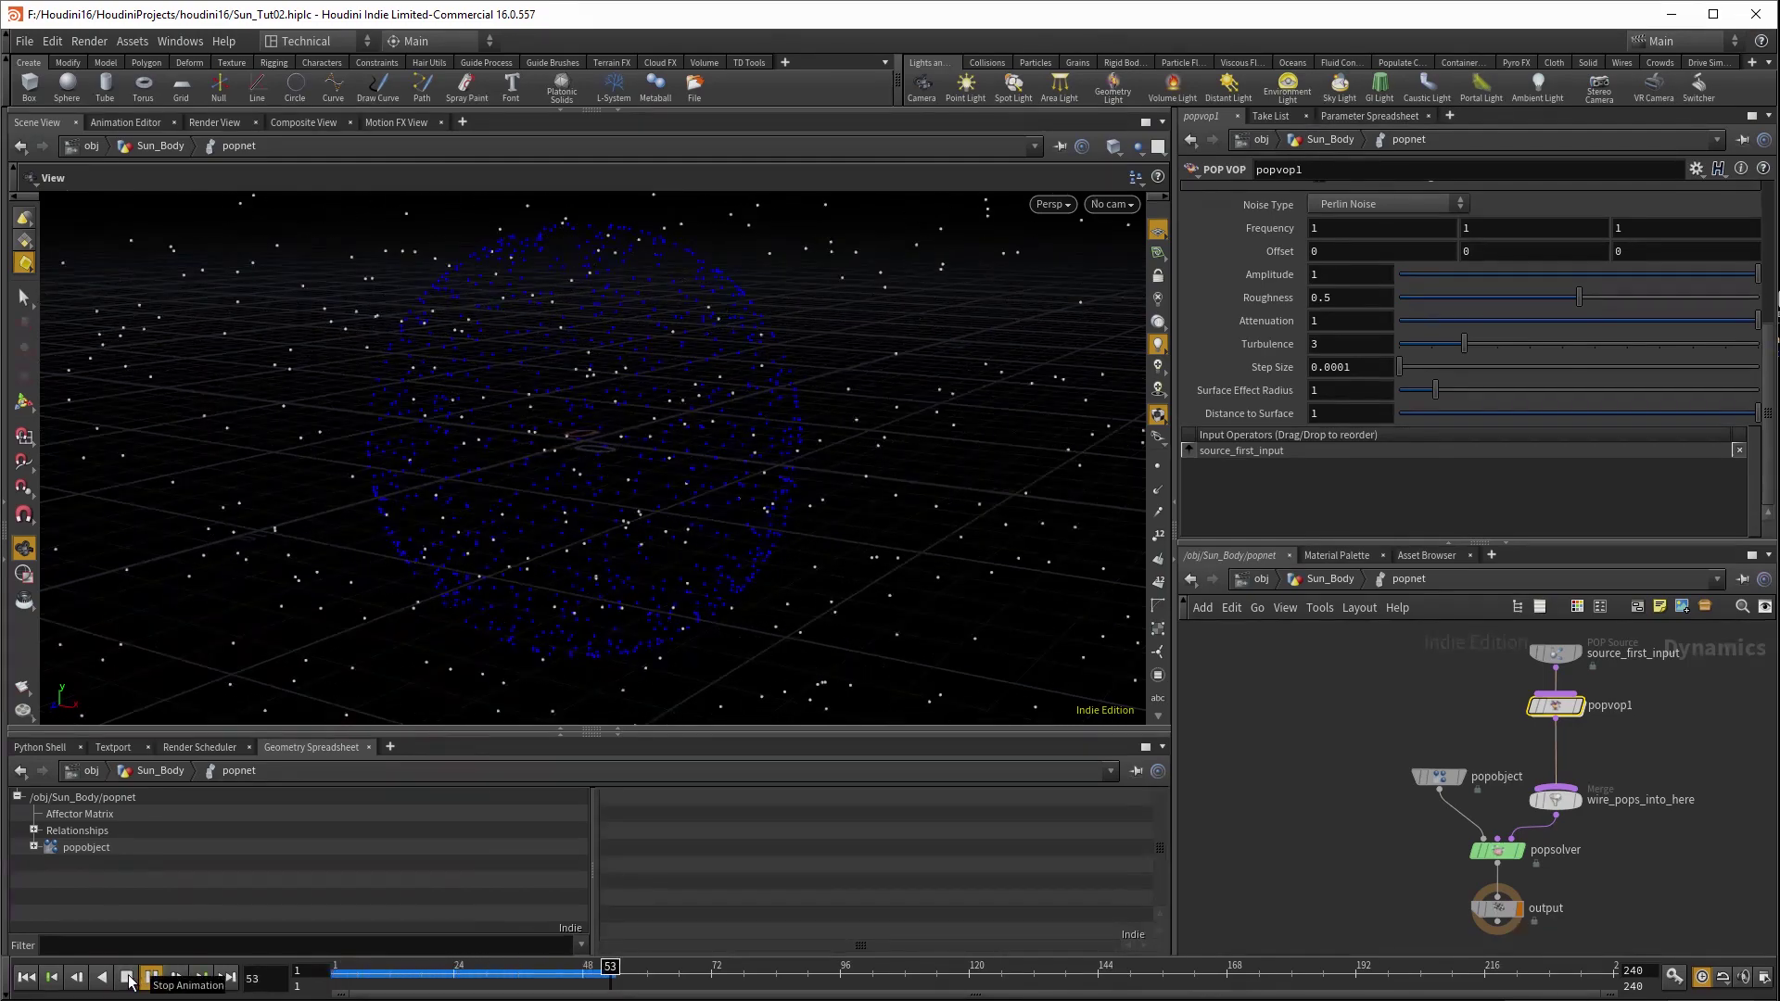
pyautogui.click(130, 979)
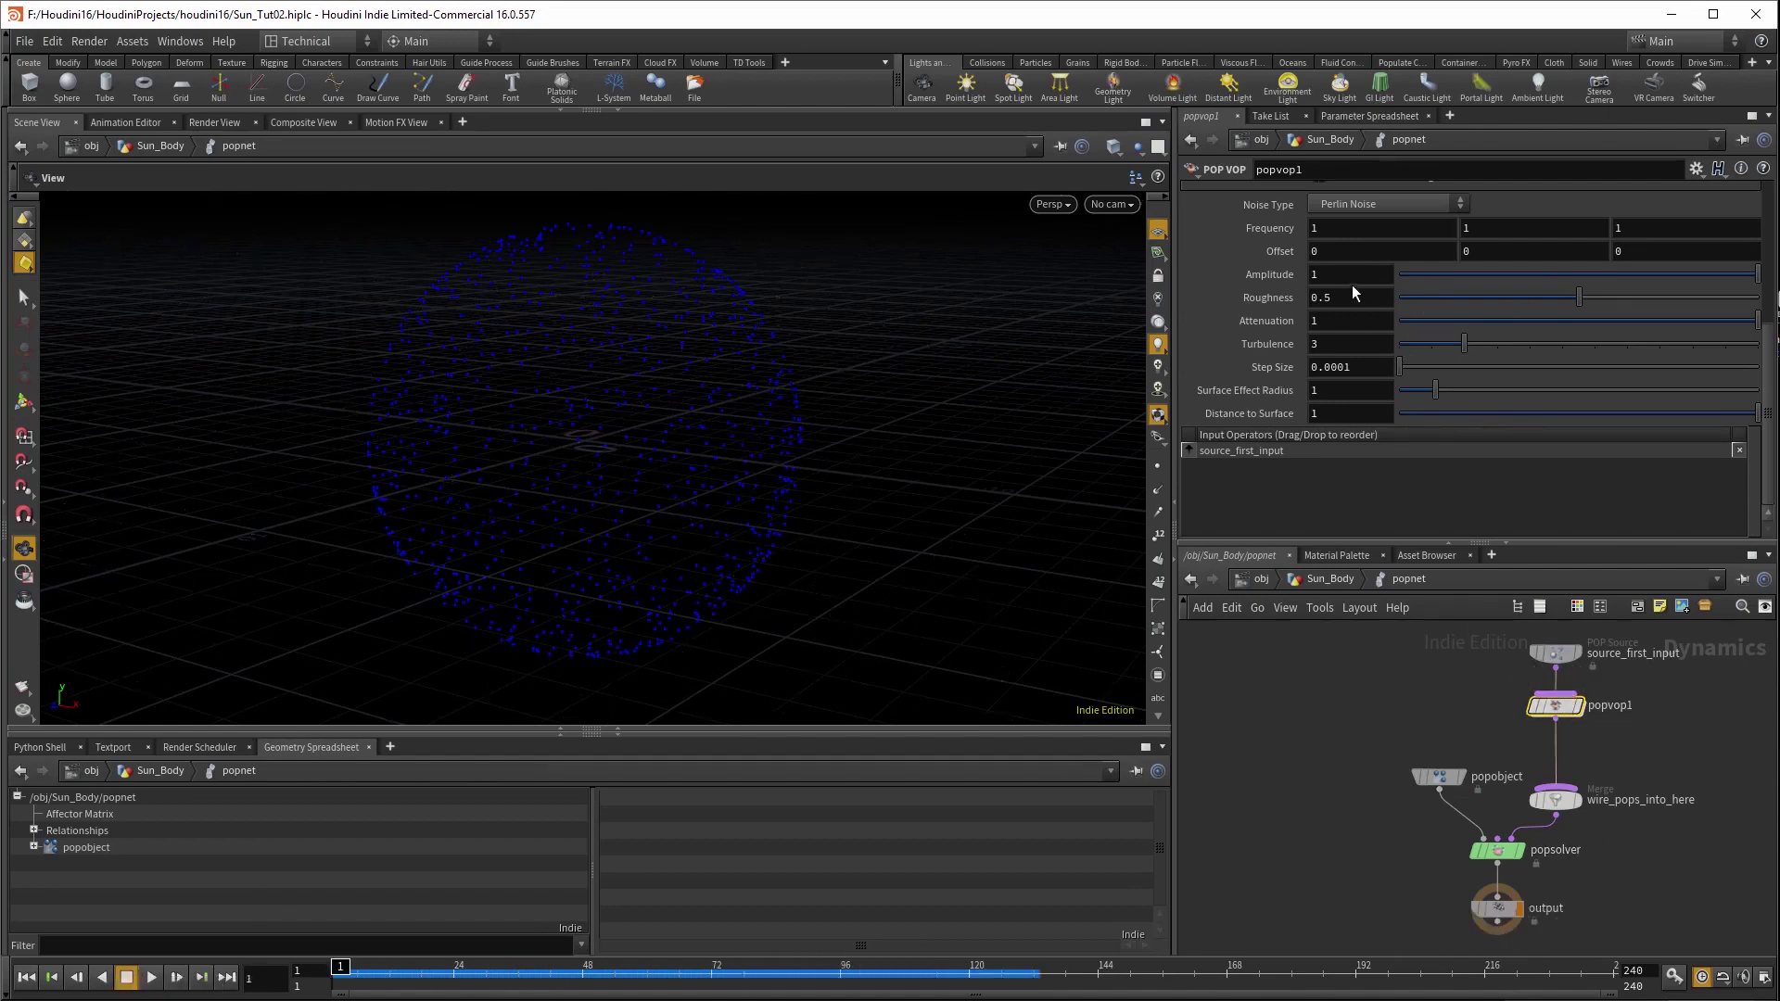
# - Set popvop1's noise Amplitude to 0.01 and Attenuation to 0.05
pyautogui.click(1297, 273)
pyautogui.write('0.01')
pyautogui.press('Return')
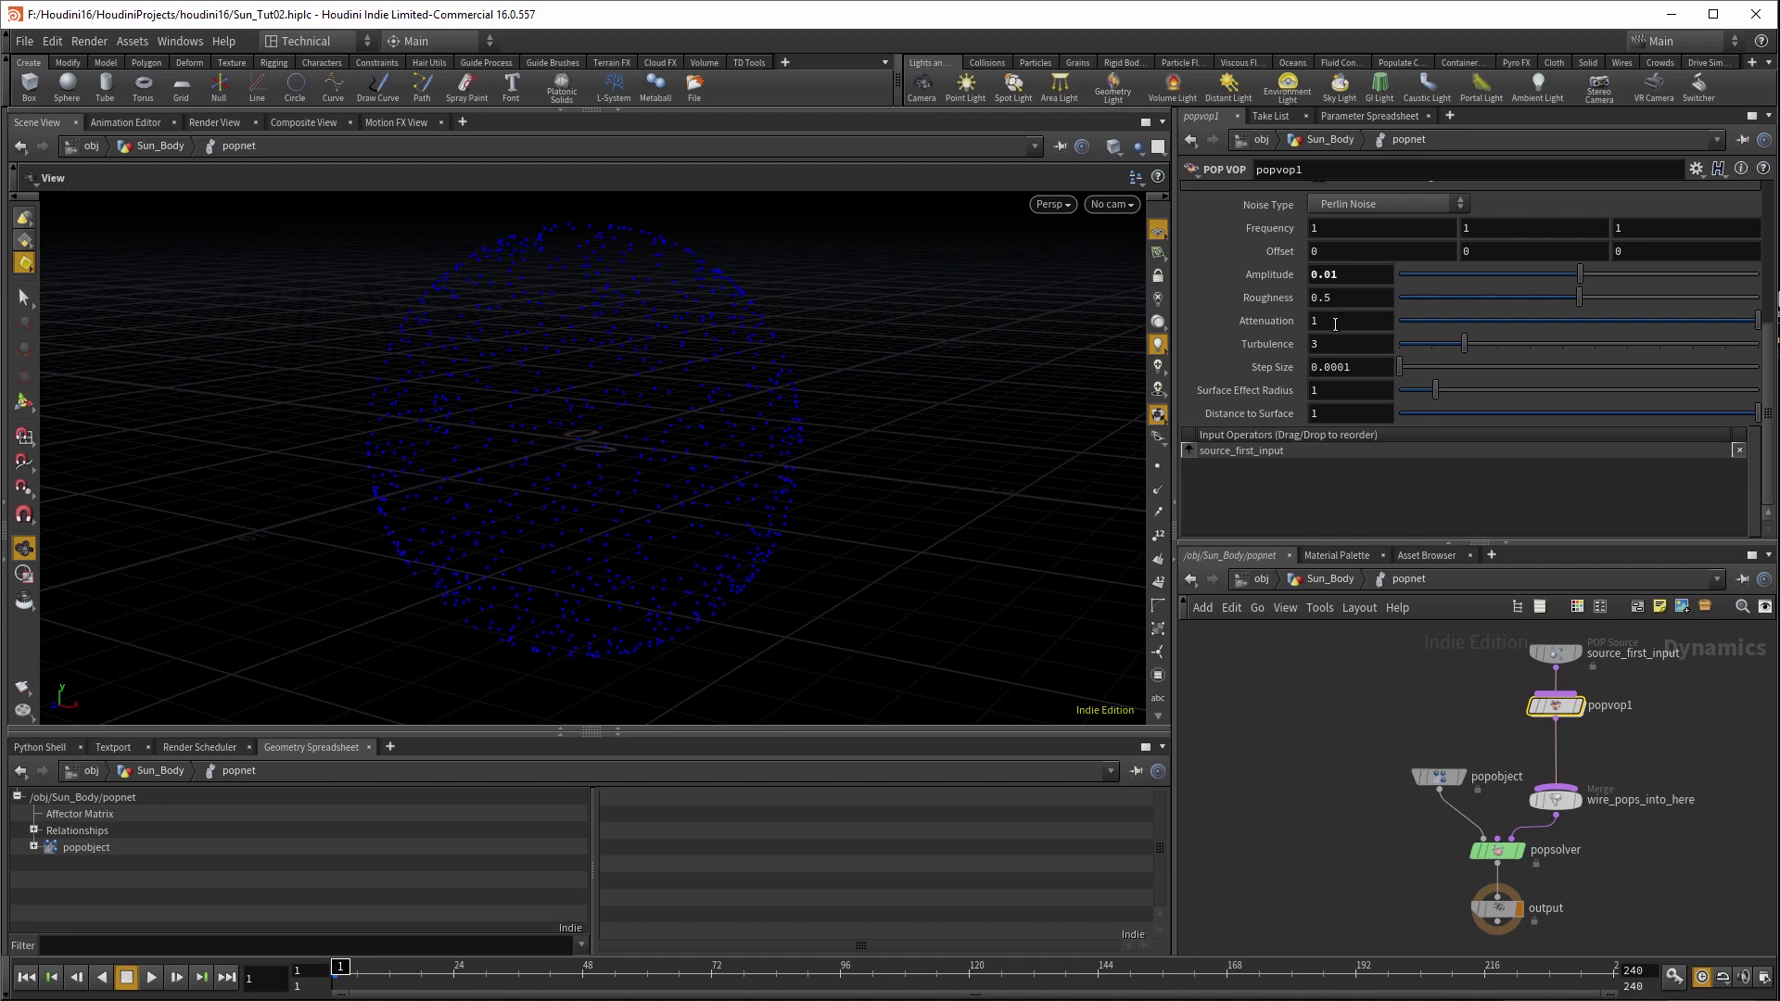
pyautogui.click(1356, 321)
pyautogui.write('0.05')
pyautogui.press('Return')
# - Play the simulation to check the reduced noise motion, stop it and return to the first frame
pyautogui.click(151, 977)
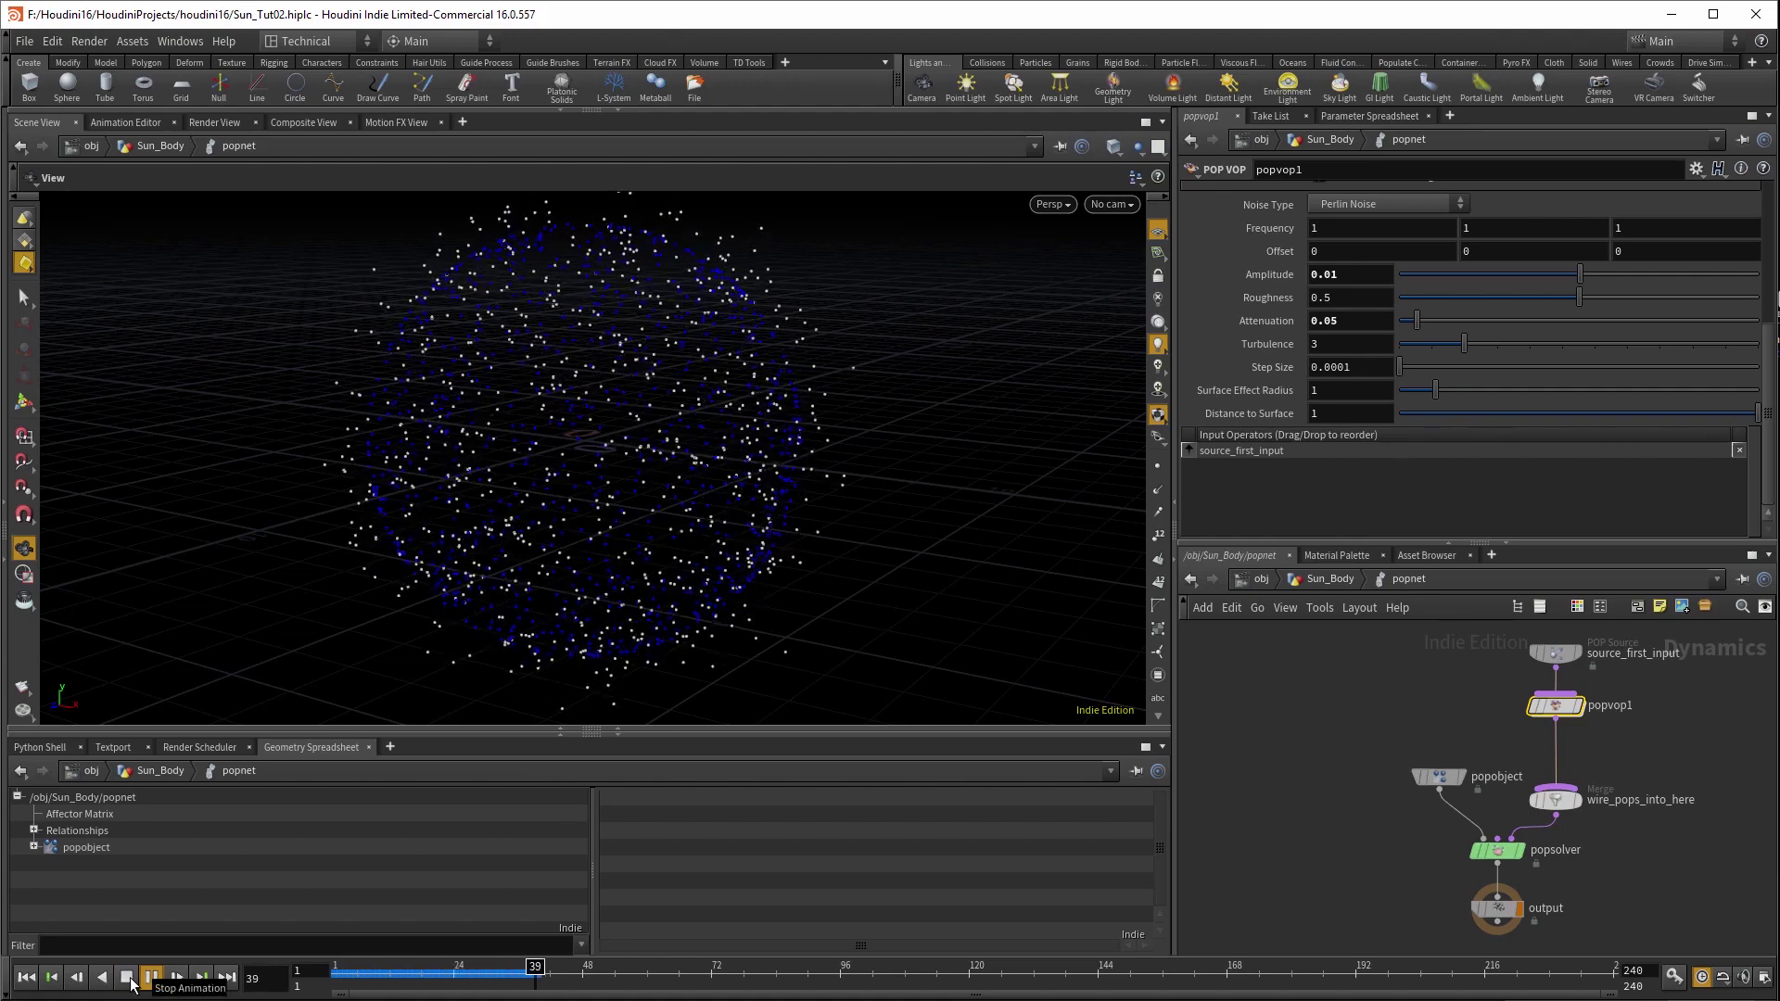
pyautogui.click(128, 979)
pyautogui.click(51, 977)
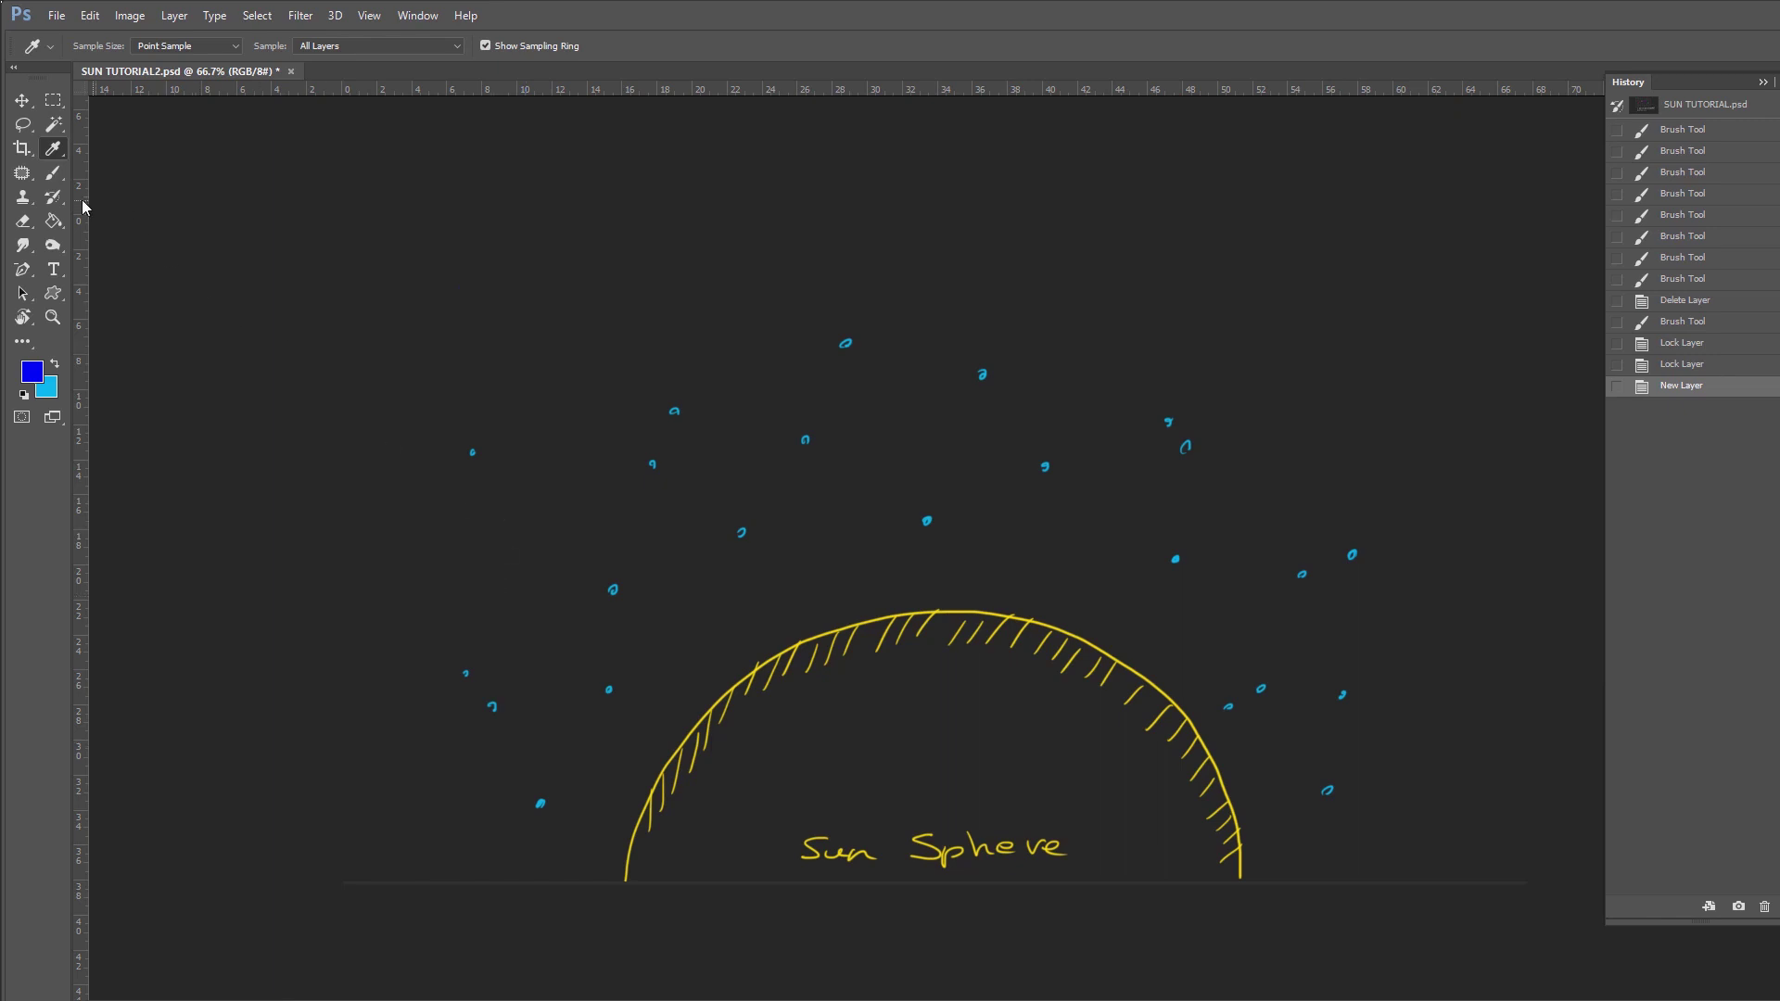
# - In the Photoshop sketch SUN TUTORIAL2.psd, paint dark blue velocity arrows starting from several of the particle dots around the sun sphere
pyautogui.click(53, 173)
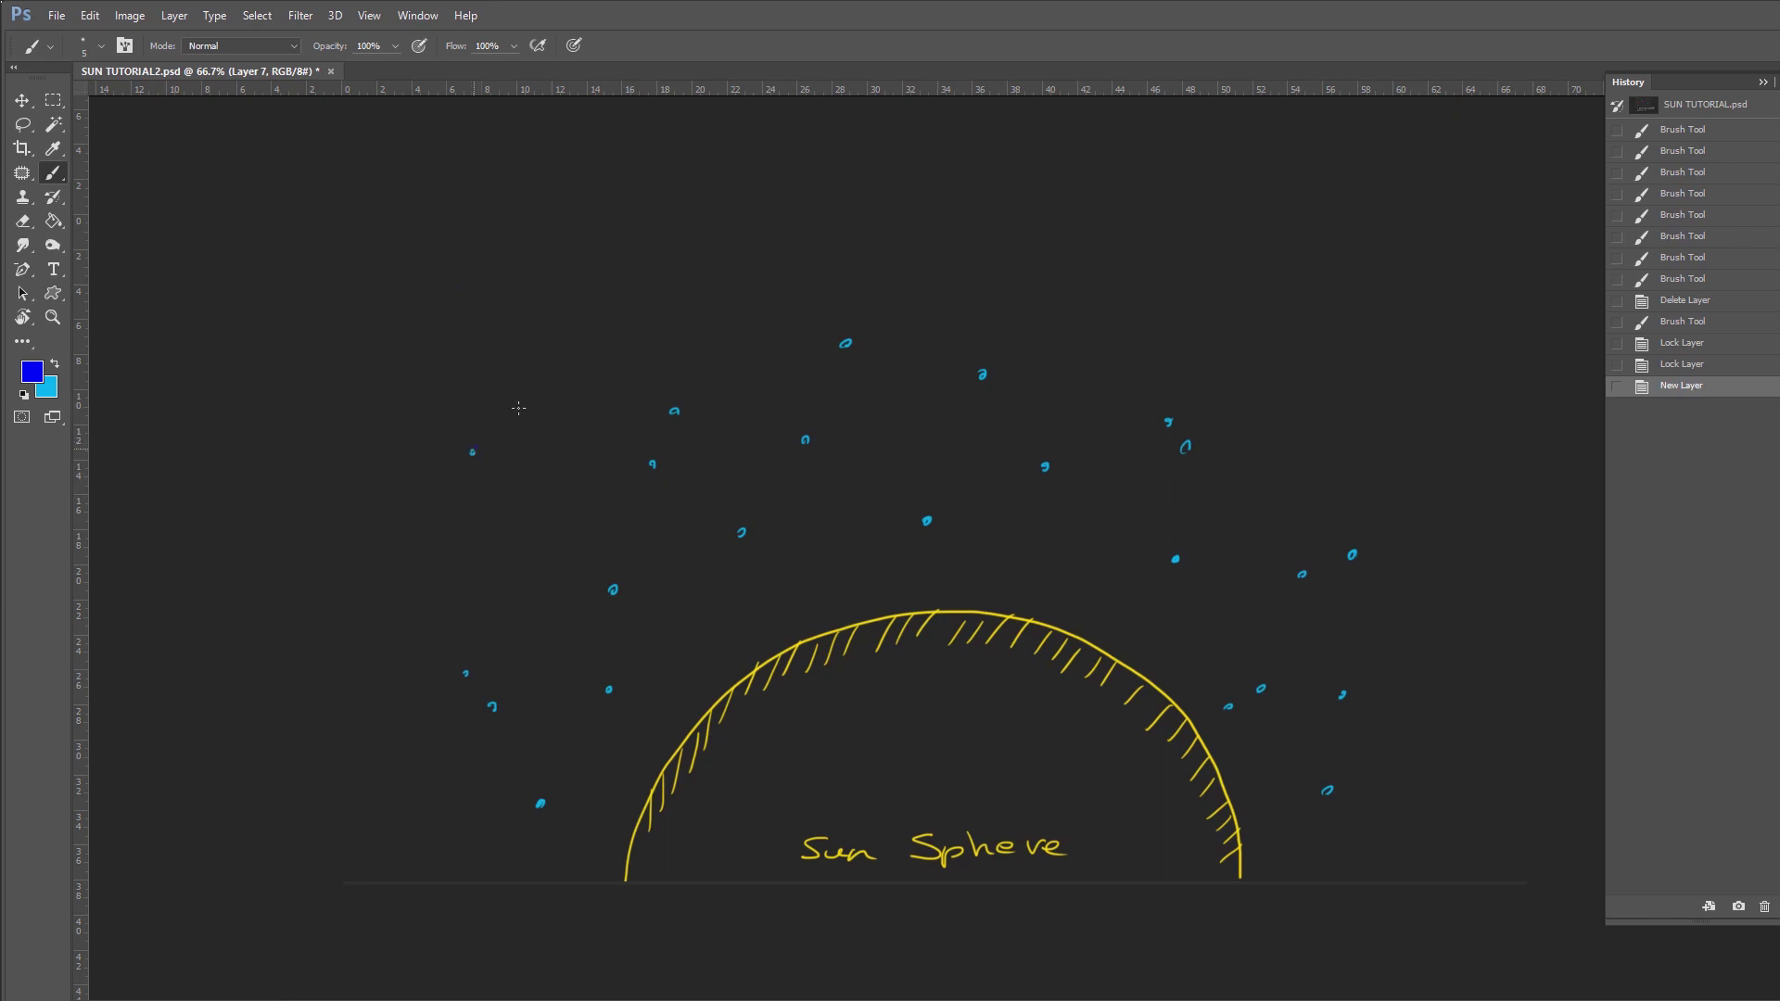
pyautogui.moveTo(519, 404); pyautogui.dragTo(508, 406)
pyautogui.moveTo(836, 524); pyautogui.dragTo(844, 534)
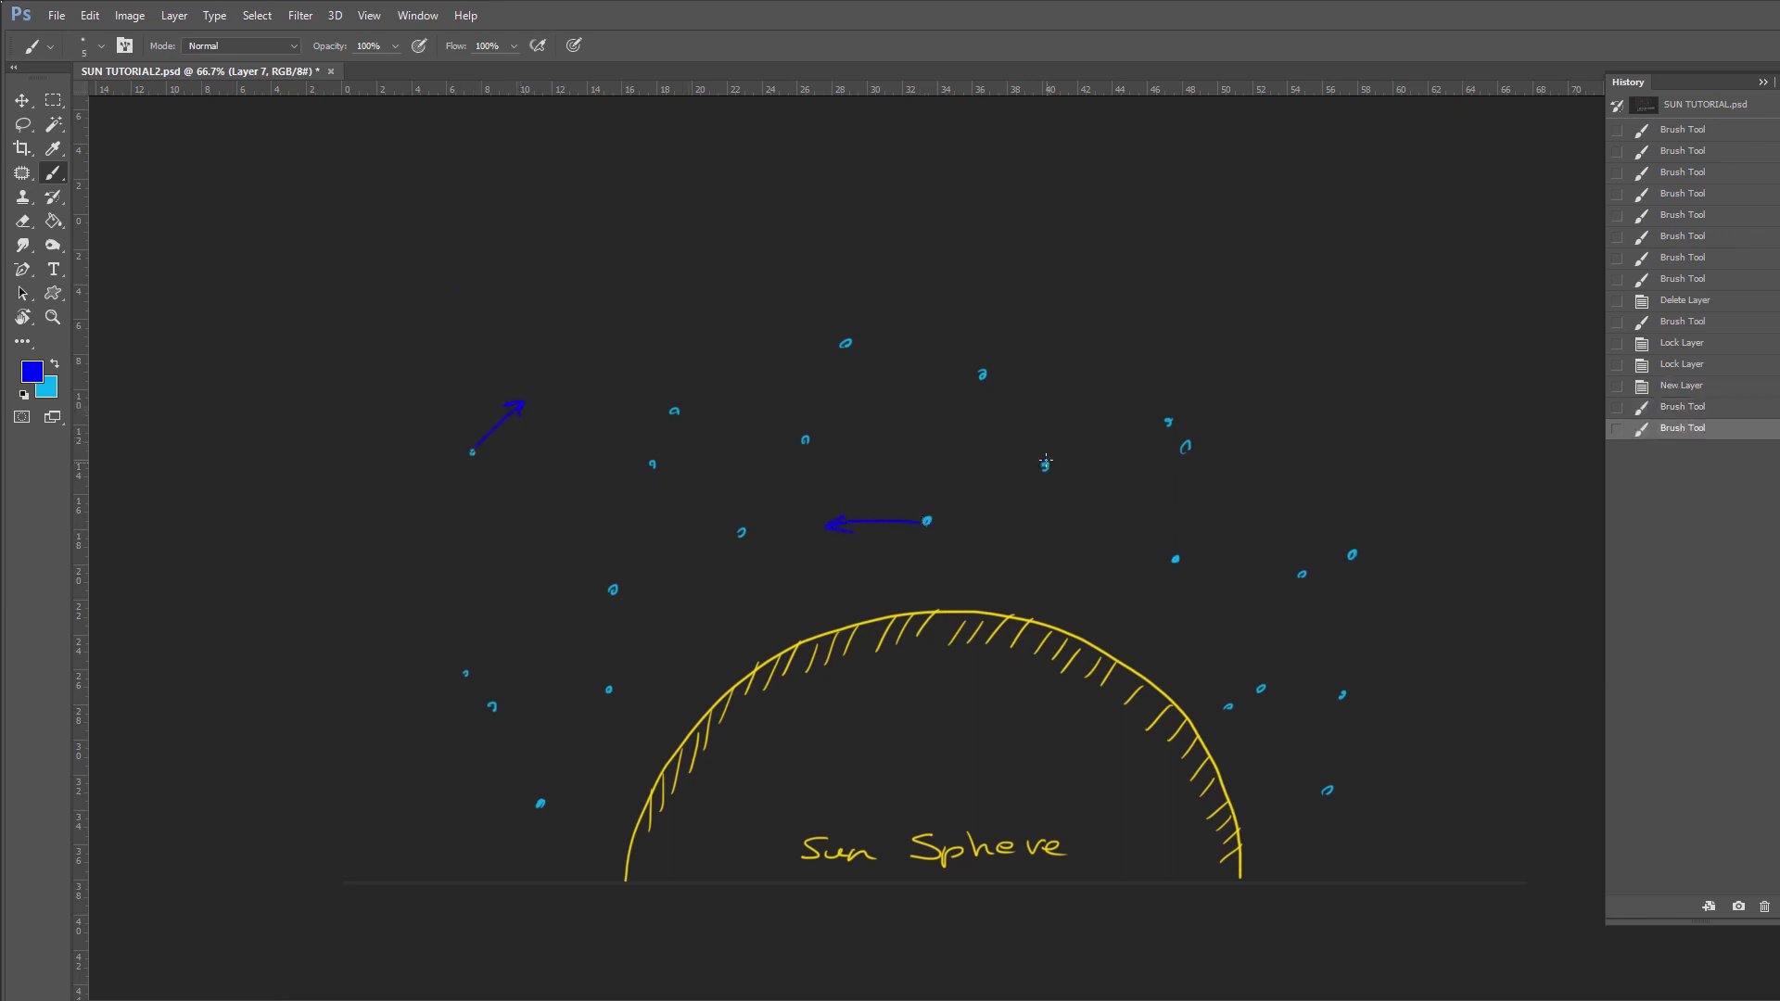
pyautogui.moveTo(1090, 374); pyautogui.dragTo(1093, 396)
pyautogui.moveTo(1298, 518); pyautogui.dragTo(1291, 524)
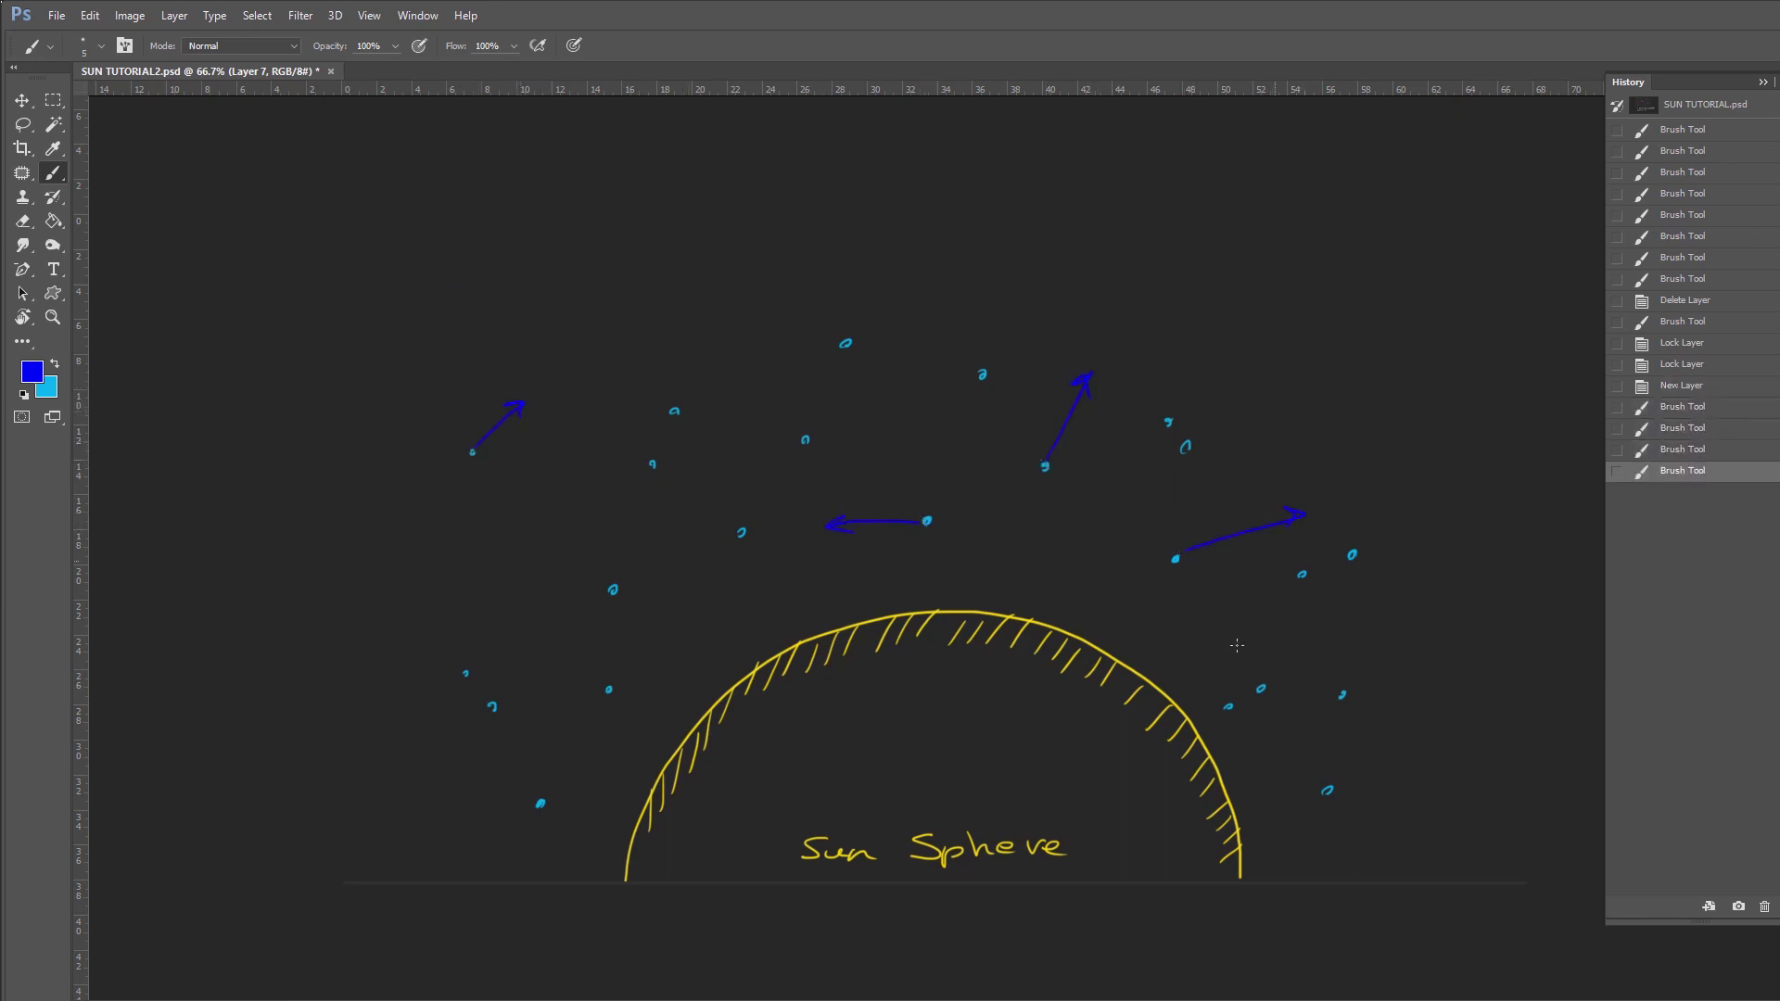
pyautogui.moveTo(1261, 688); pyautogui.dragTo(1205, 640)
pyautogui.moveTo(614, 586); pyautogui.dragTo(656, 517)
pyautogui.moveTo(608, 689)
pyautogui.mouseDown()
pyautogui.moveTo(530, 693)
pyautogui.moveTo(547, 702)
pyautogui.mouseUp()
pyautogui.moveTo(744, 345); pyautogui.dragTo(746, 357)
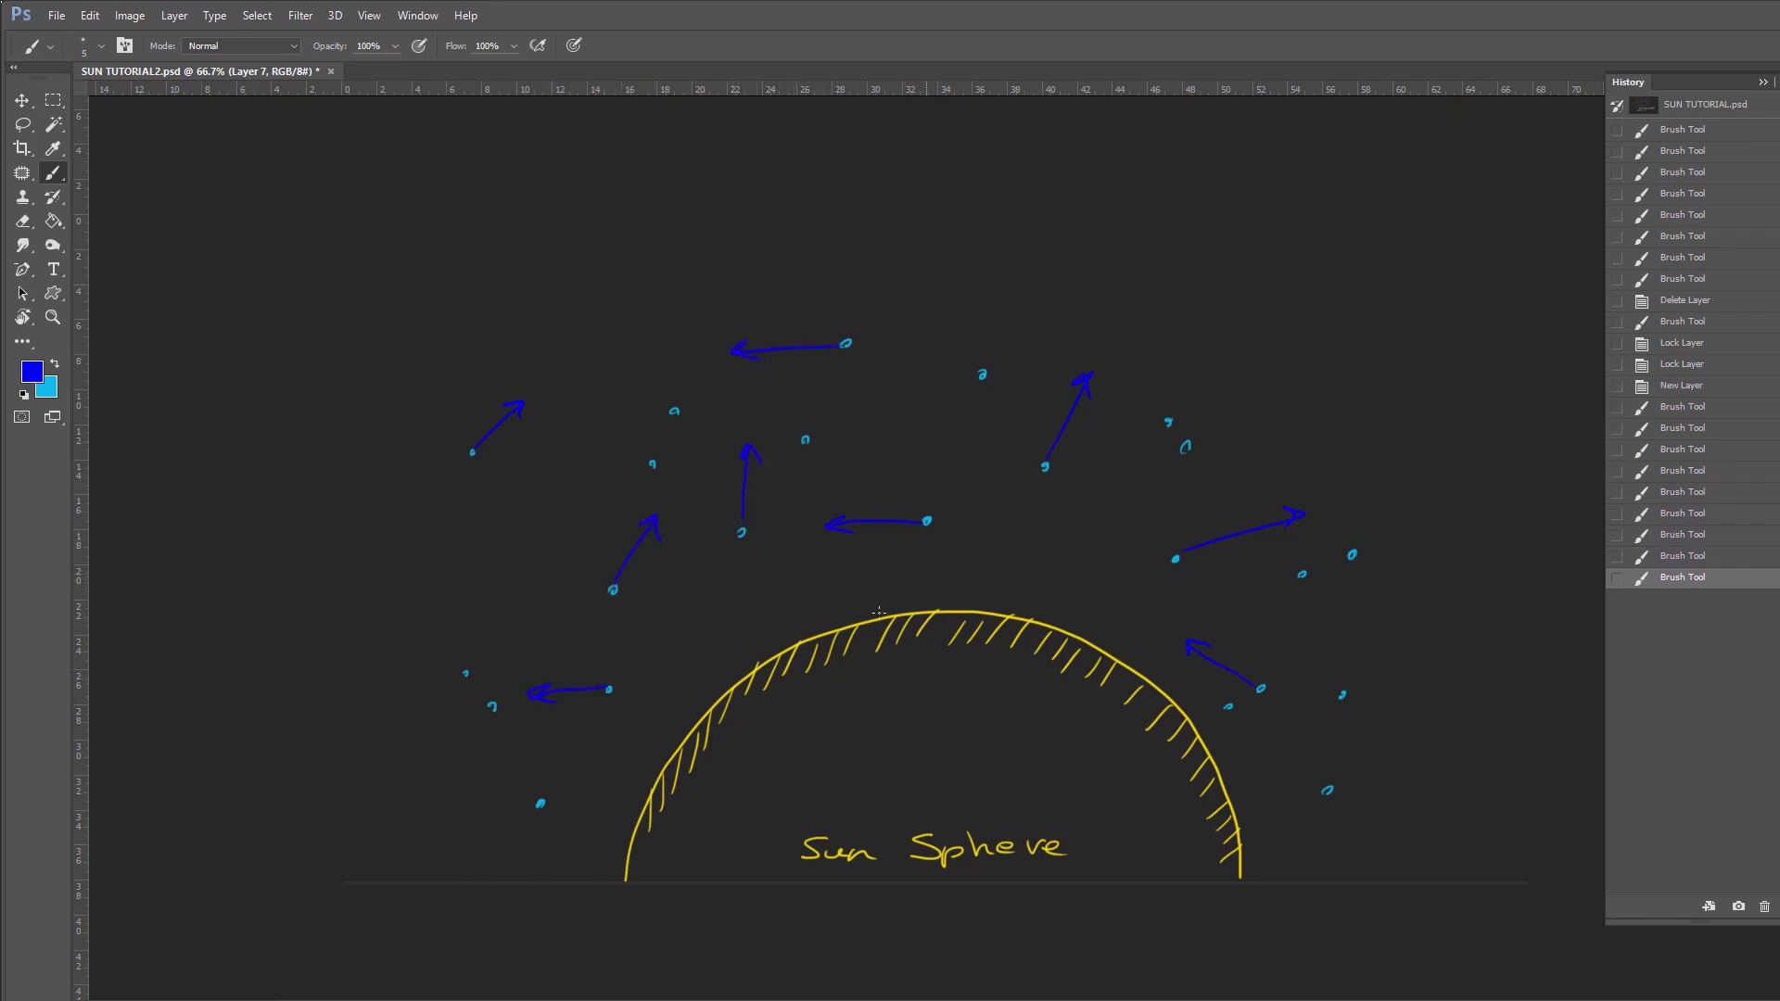
pyautogui.moveTo(1281, 431); pyautogui.dragTo(1278, 435)
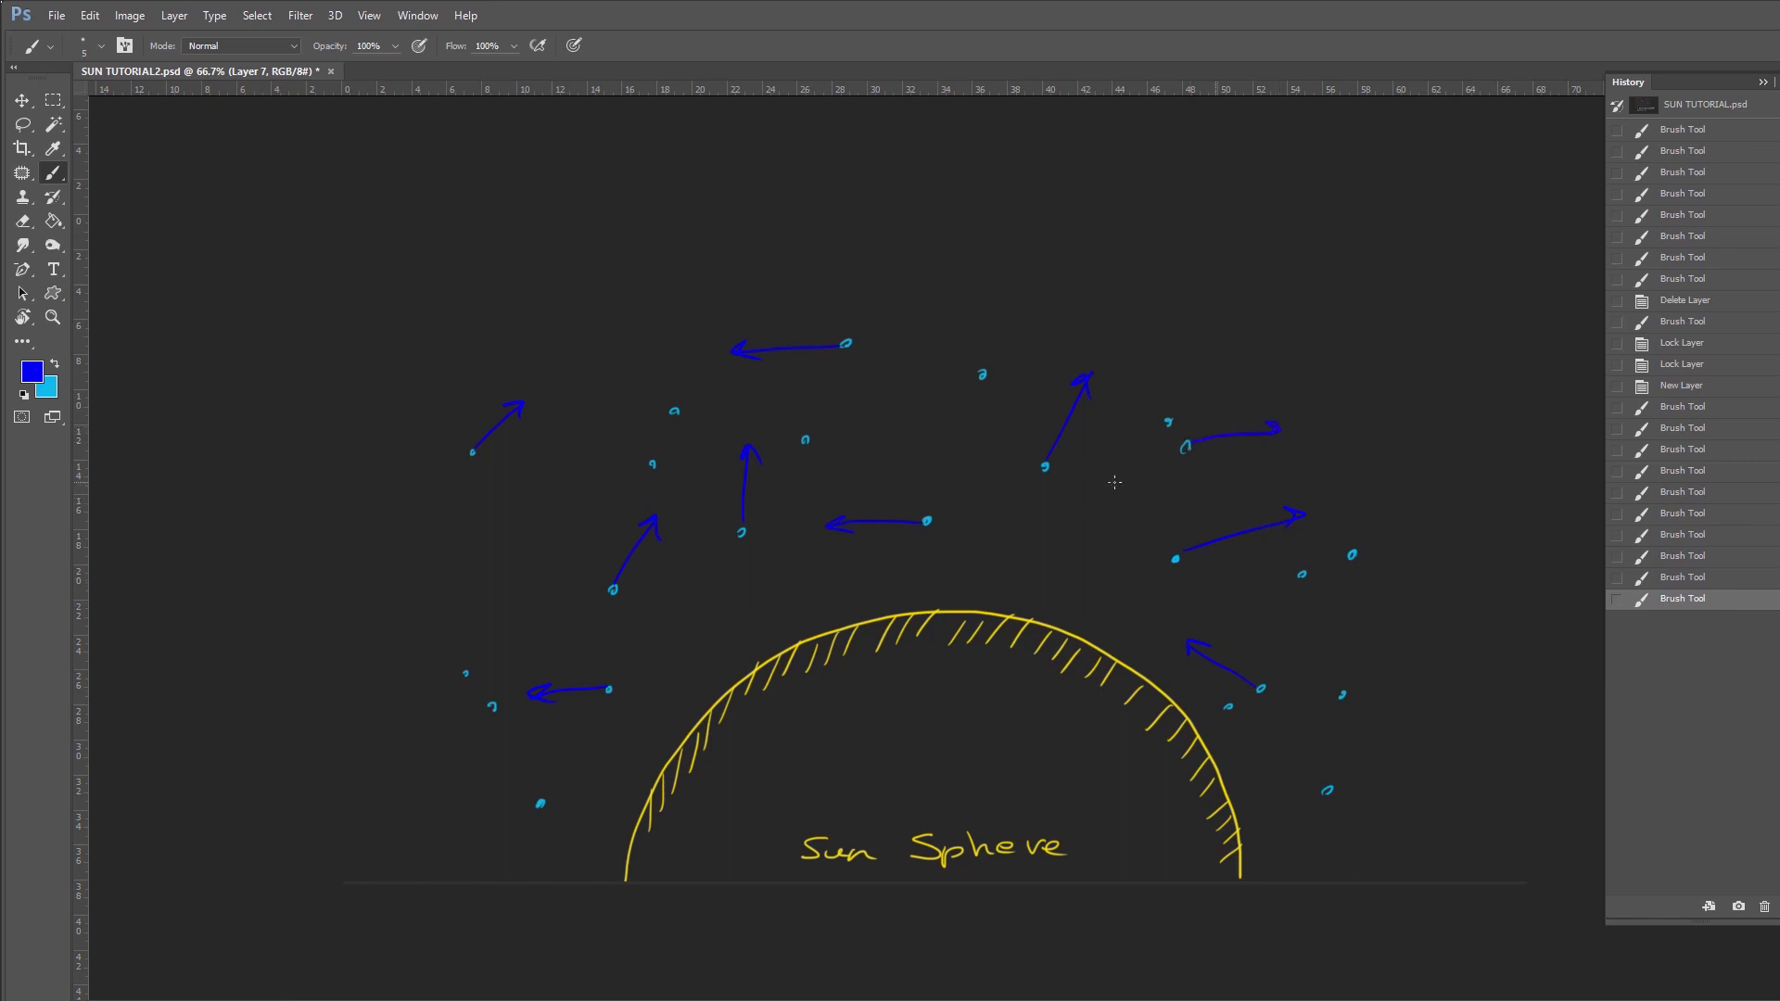
# - Link the particle above the sphere's apex to a surface dot with a dashed light-blue line, and repeat its dark blue arrow at that dot
pyautogui.press('x')
pyautogui.click(927, 522)
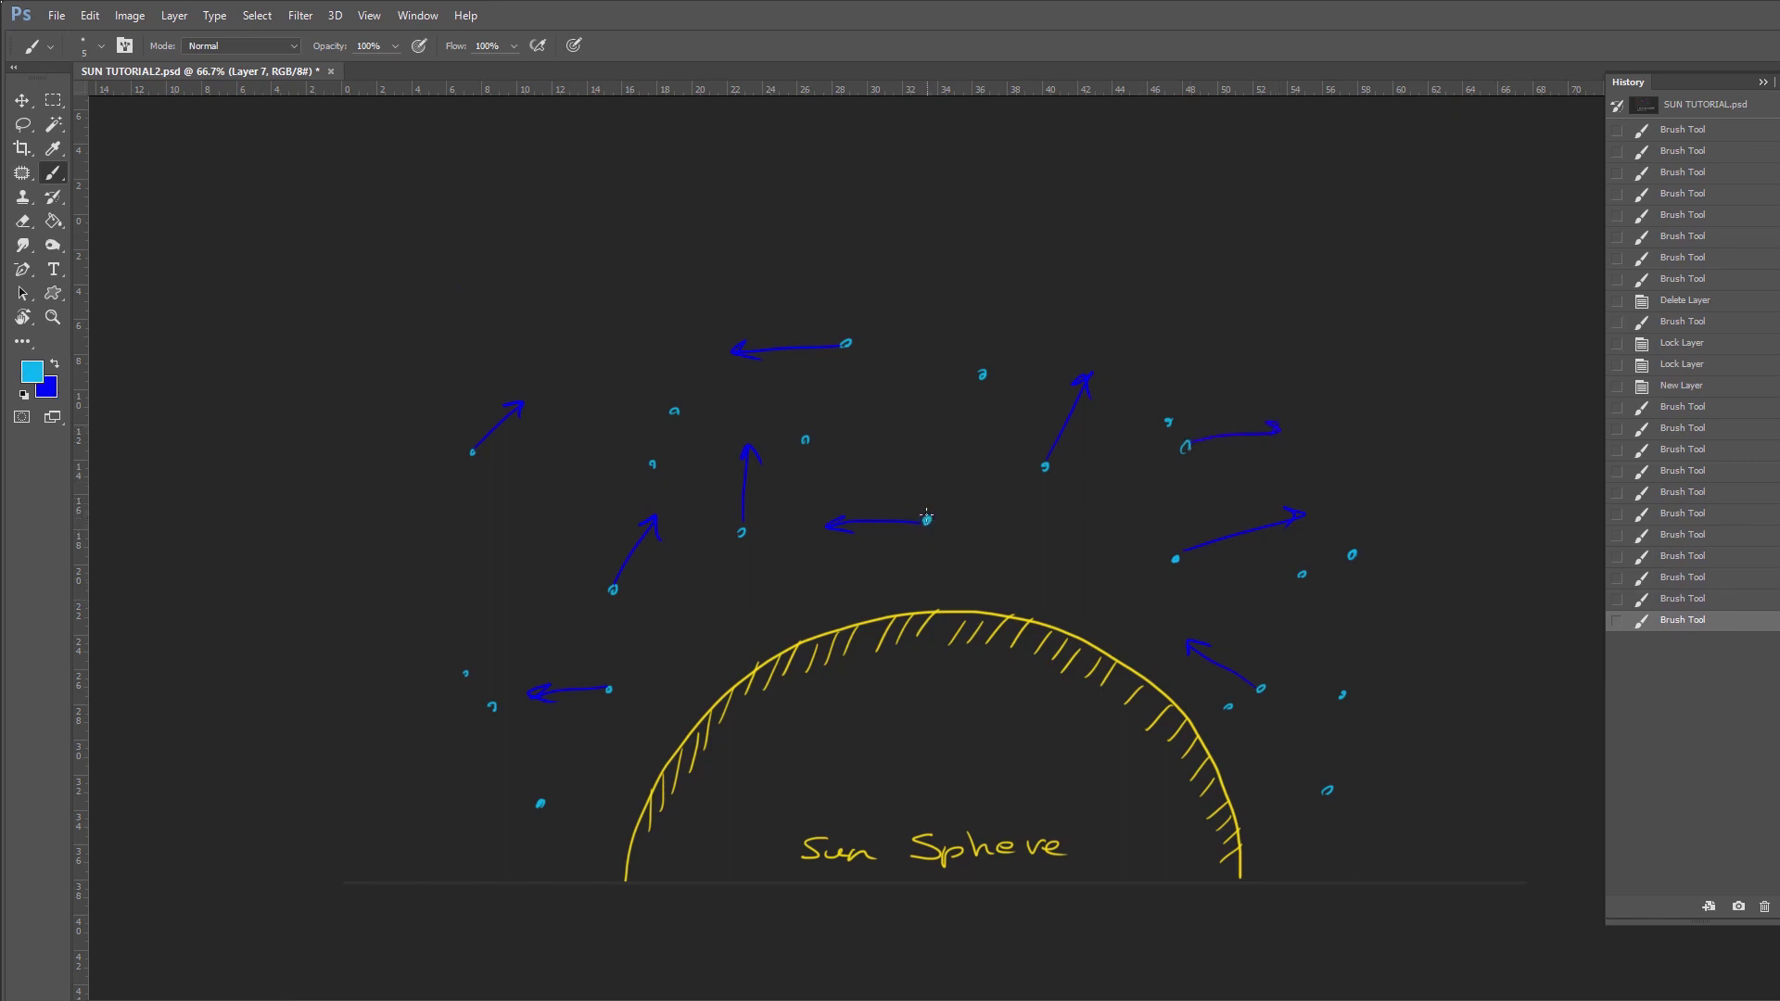
pyautogui.click(926, 537)
pyautogui.click(926, 552)
pyautogui.click(926, 565)
pyautogui.click(925, 577)
pyautogui.click(925, 588)
pyautogui.click(925, 598)
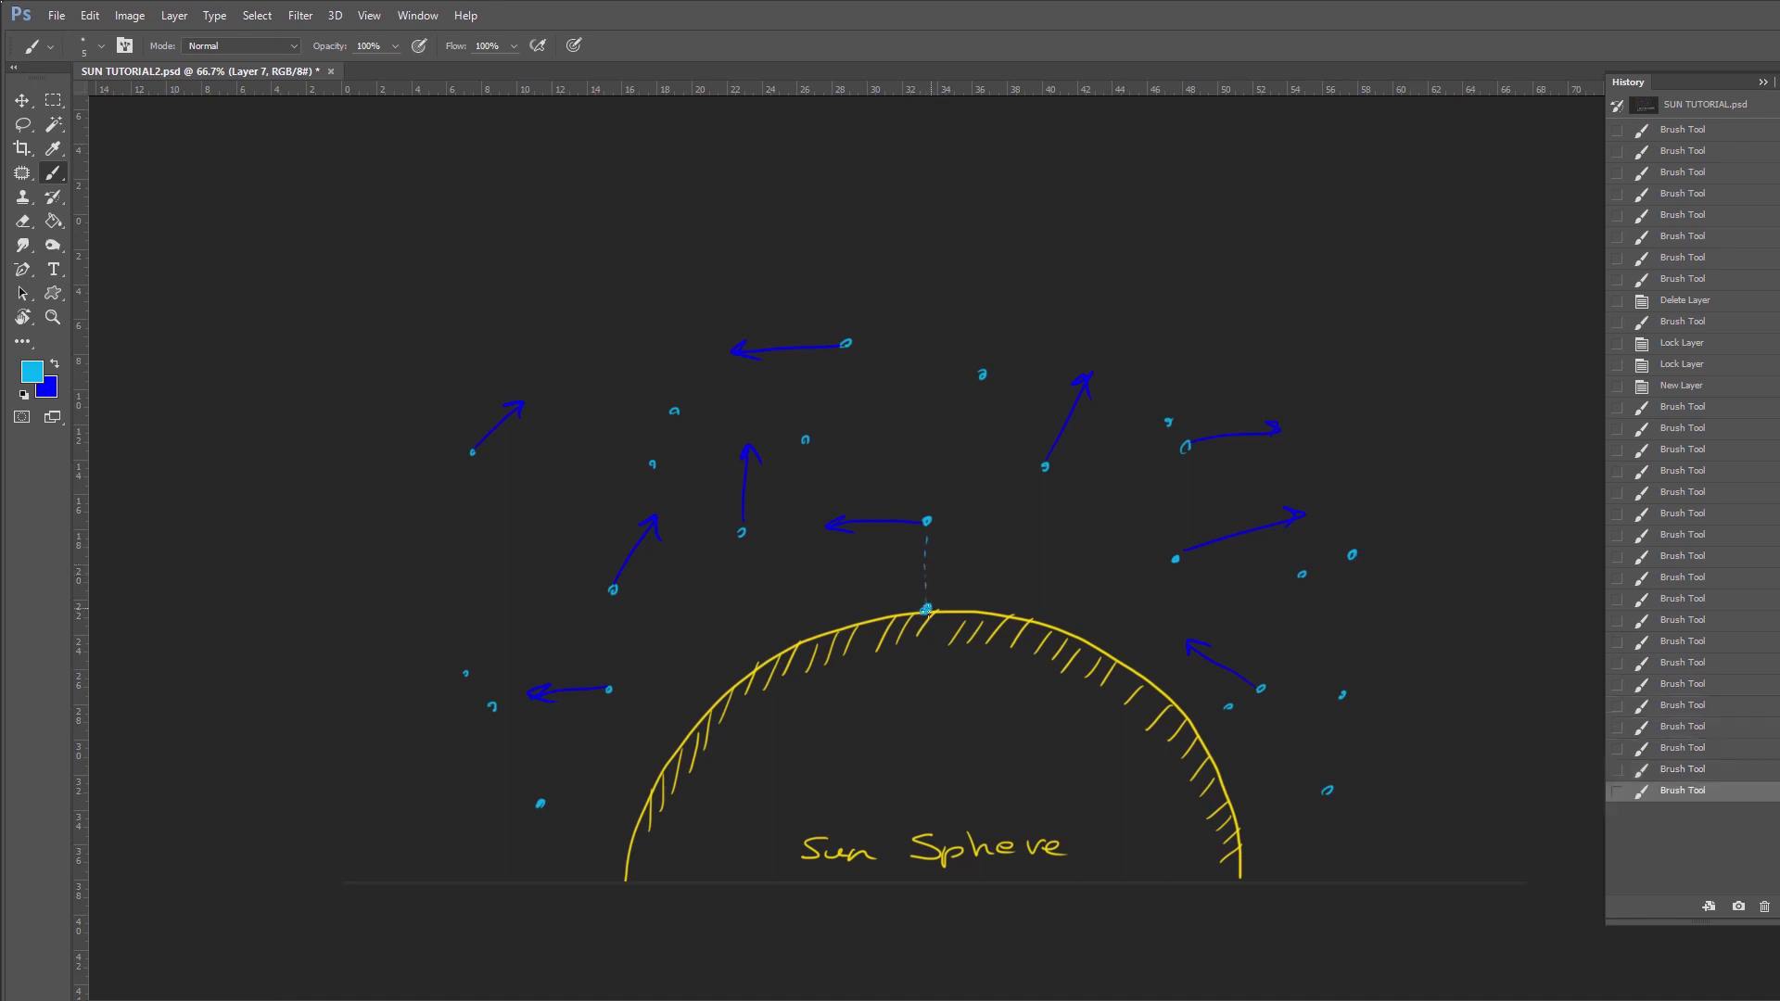
pyautogui.click(925, 609)
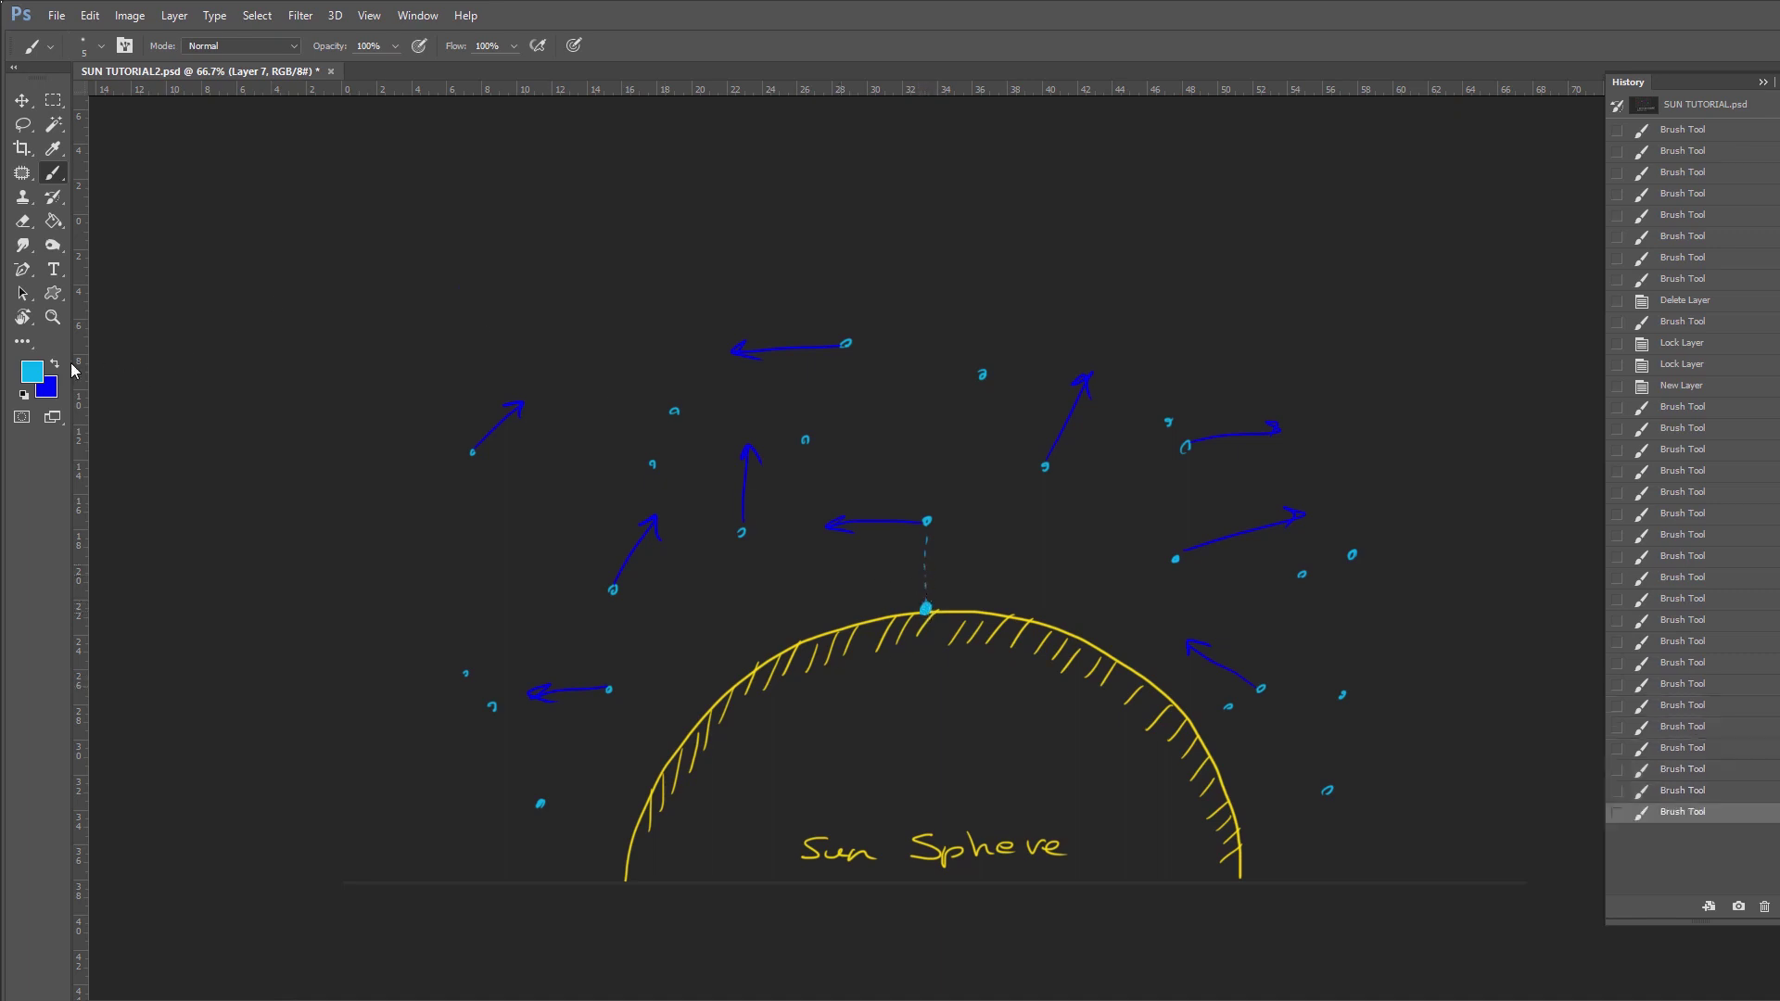
pyautogui.press('x')
pyautogui.click(919, 568)
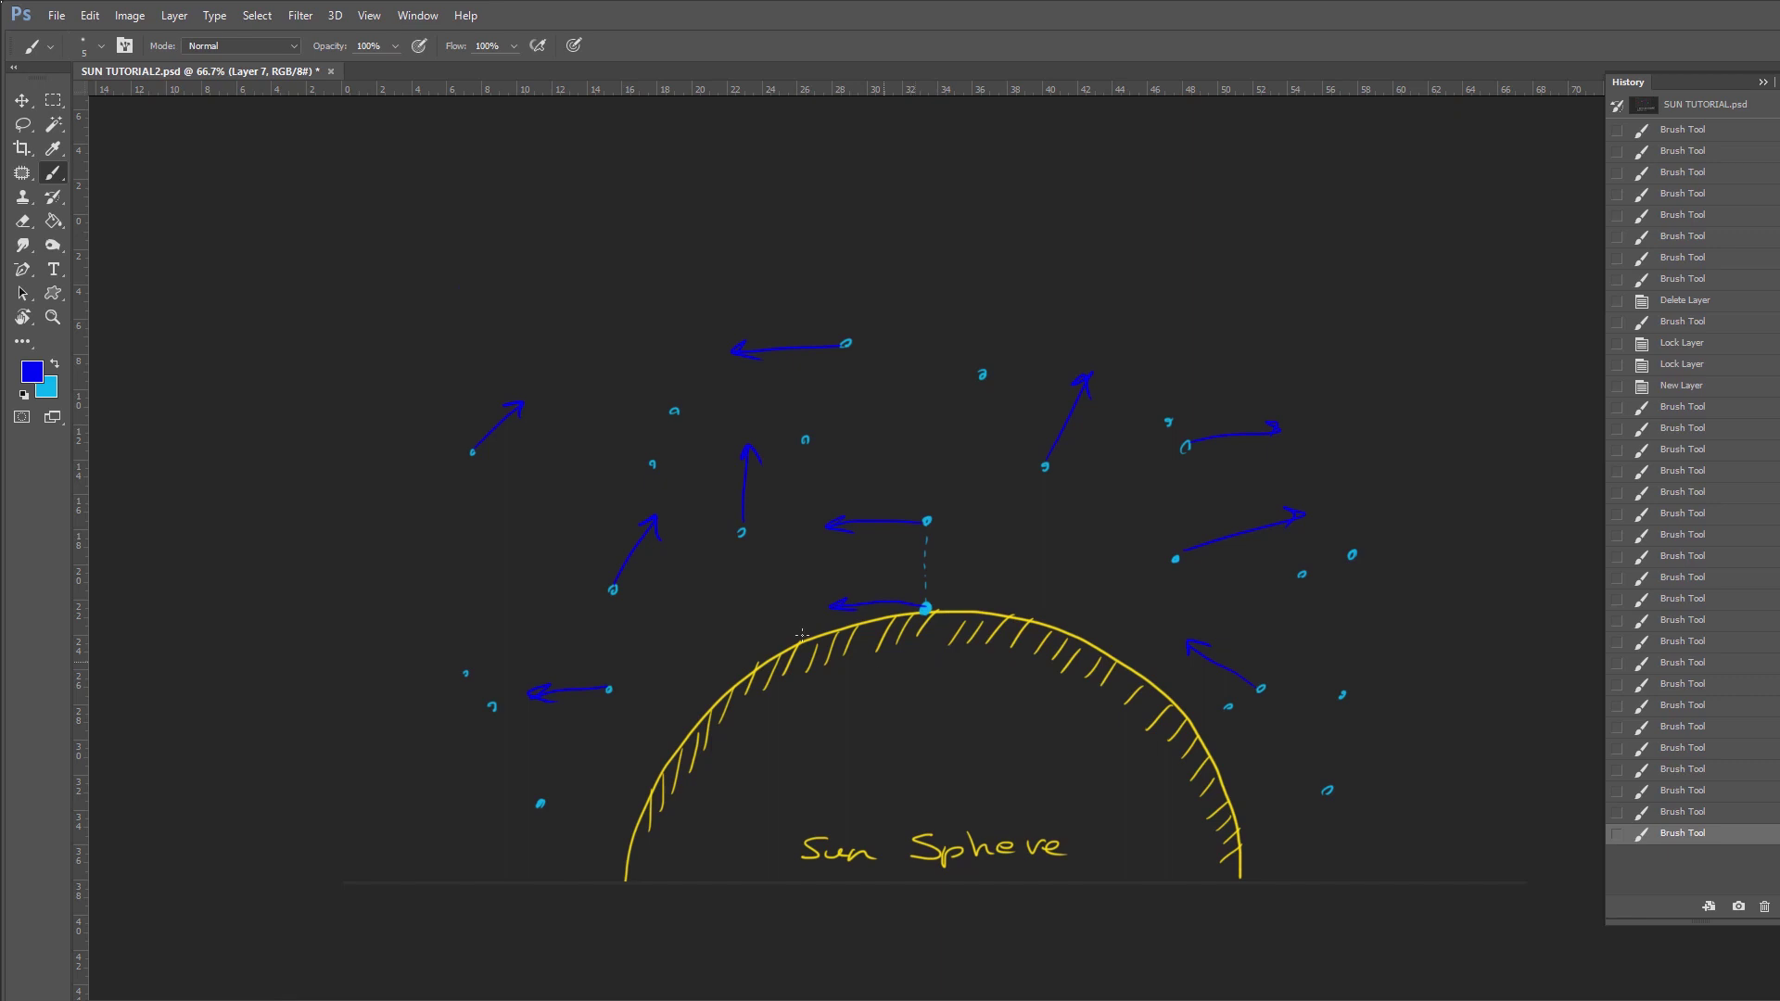
# - Project the particle above the sphere's left flank onto its surface with a dashed light-blue line and dot, copy its arrow there, and save
pyautogui.click(54, 365)
pyautogui.moveTo(628, 601); pyautogui.dragTo(636, 607)
pyautogui.moveTo(652, 617); pyautogui.dragTo(684, 656)
pyautogui.moveTo(697, 664); pyautogui.dragTo(728, 688)
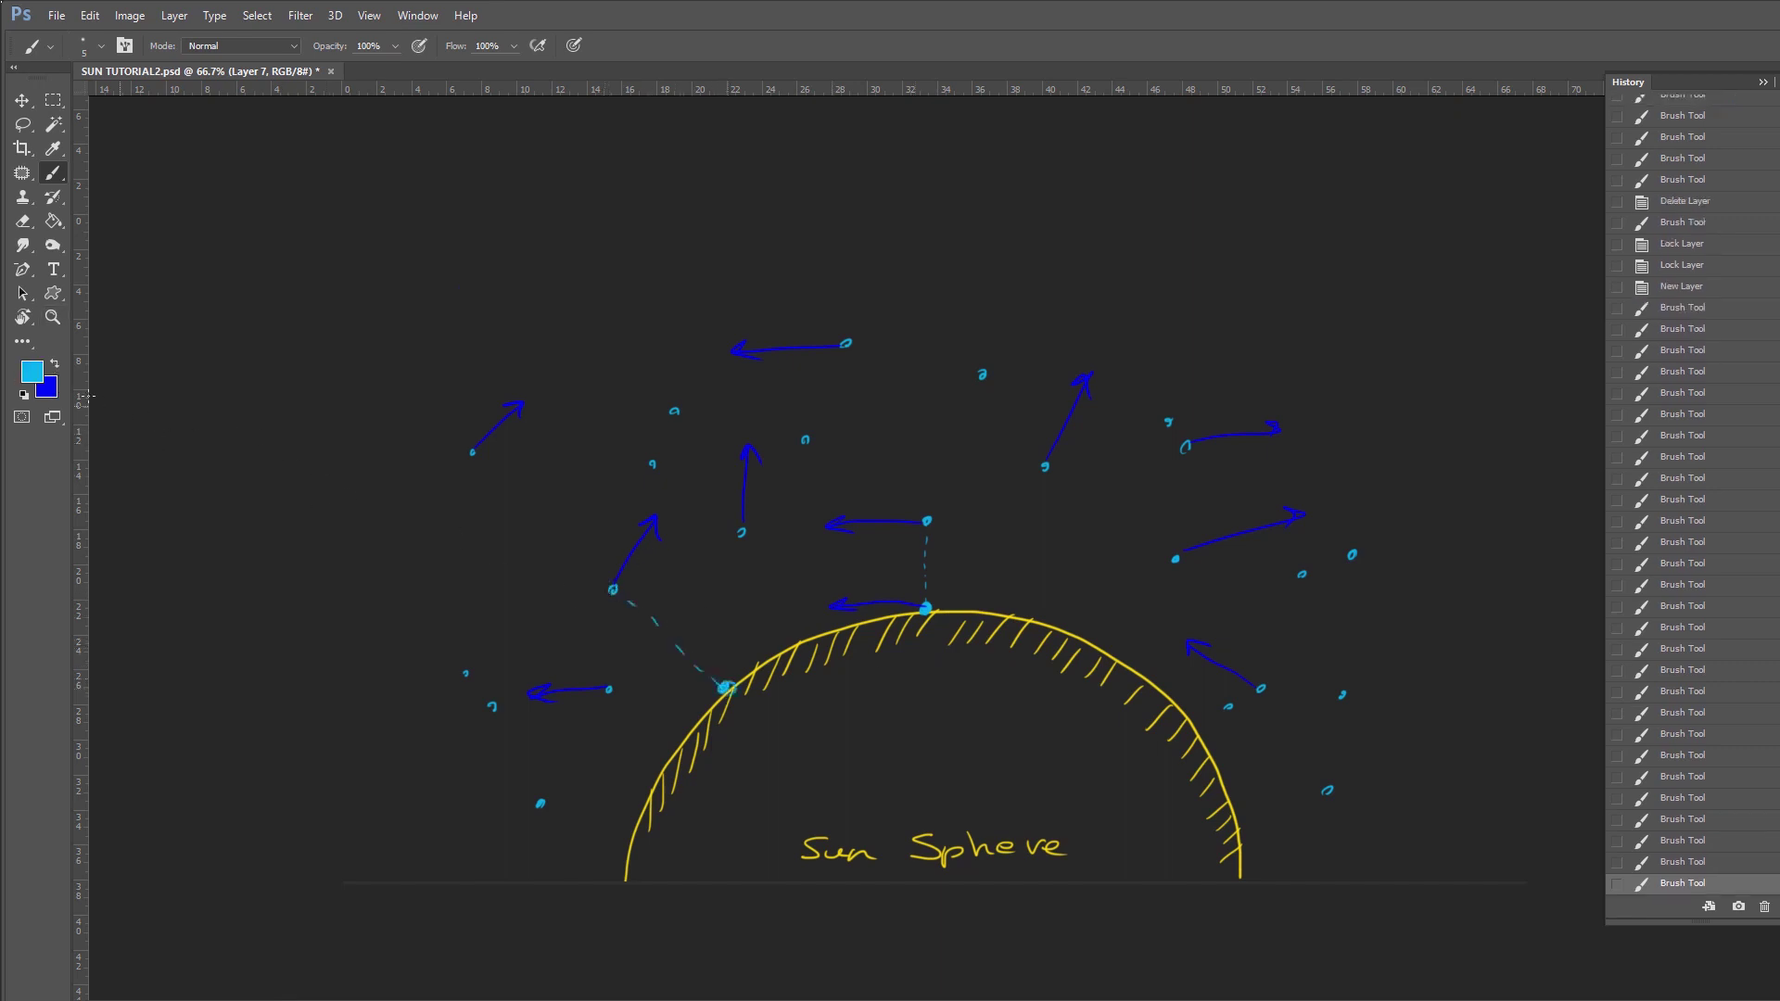
pyautogui.press('x')
pyautogui.moveTo(762, 636); pyautogui.dragTo(772, 623)
pyautogui.hotkey('ctrl', 's')
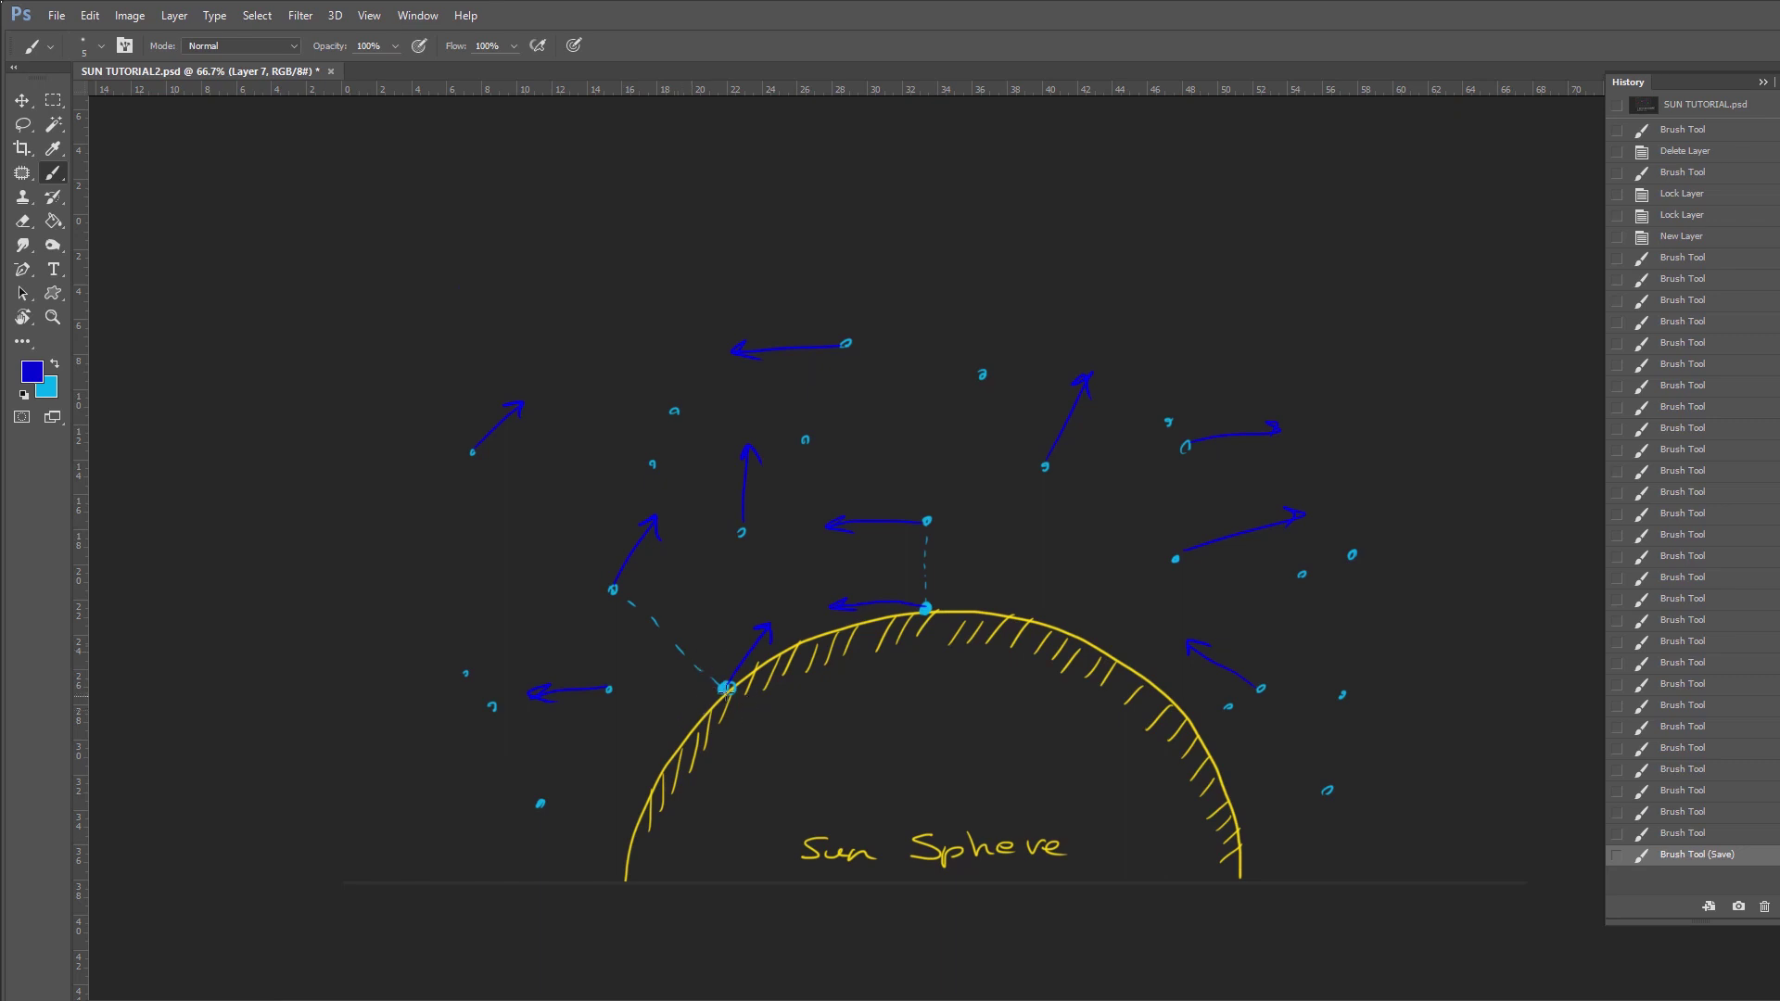
# - Collapse the edit history and handwrite "vel" in dark blue beside two of the upper velocity arrows
pyautogui.click(1763, 82)
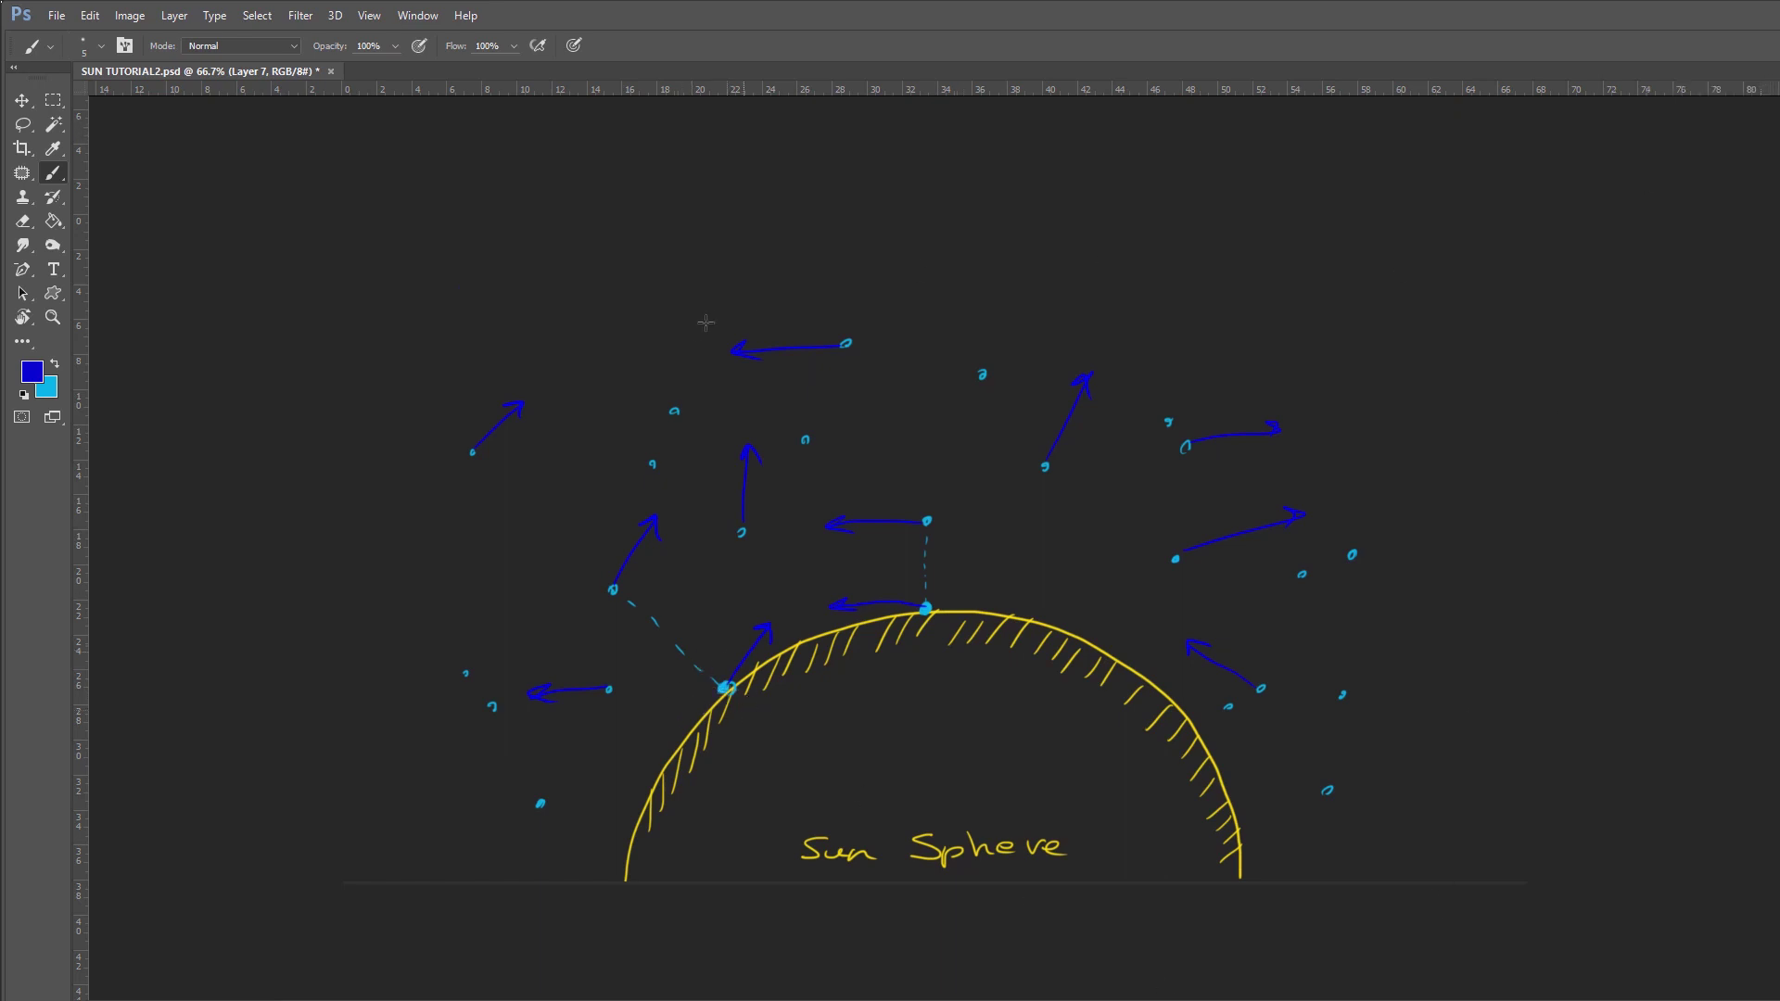
pyautogui.moveTo(759, 322); pyautogui.dragTo(787, 336)
pyautogui.moveTo(1018, 424); pyautogui.dragTo(1046, 405)
# - Position the white grid over the particle sketch with the Move tool, shifting it slightly down and to the right
pyautogui.press('v')
pyautogui.click(1103, 521)
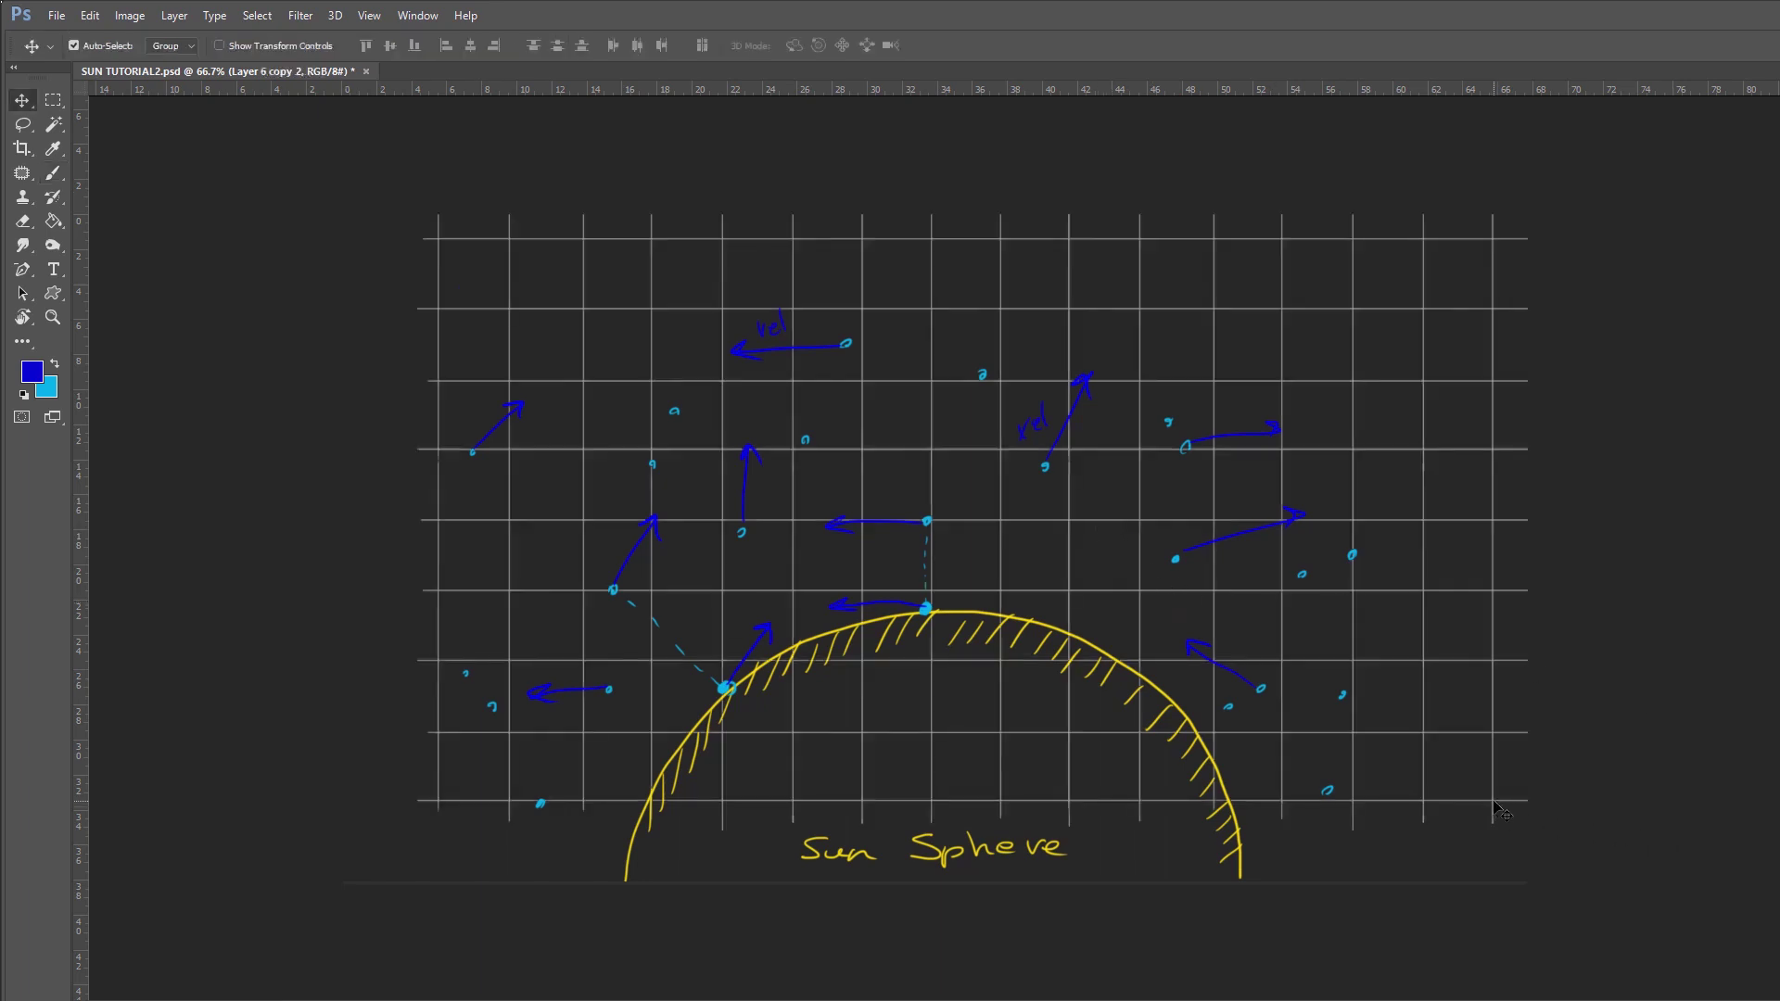
pyautogui.moveTo(1499, 813); pyautogui.dragTo(1506, 821)
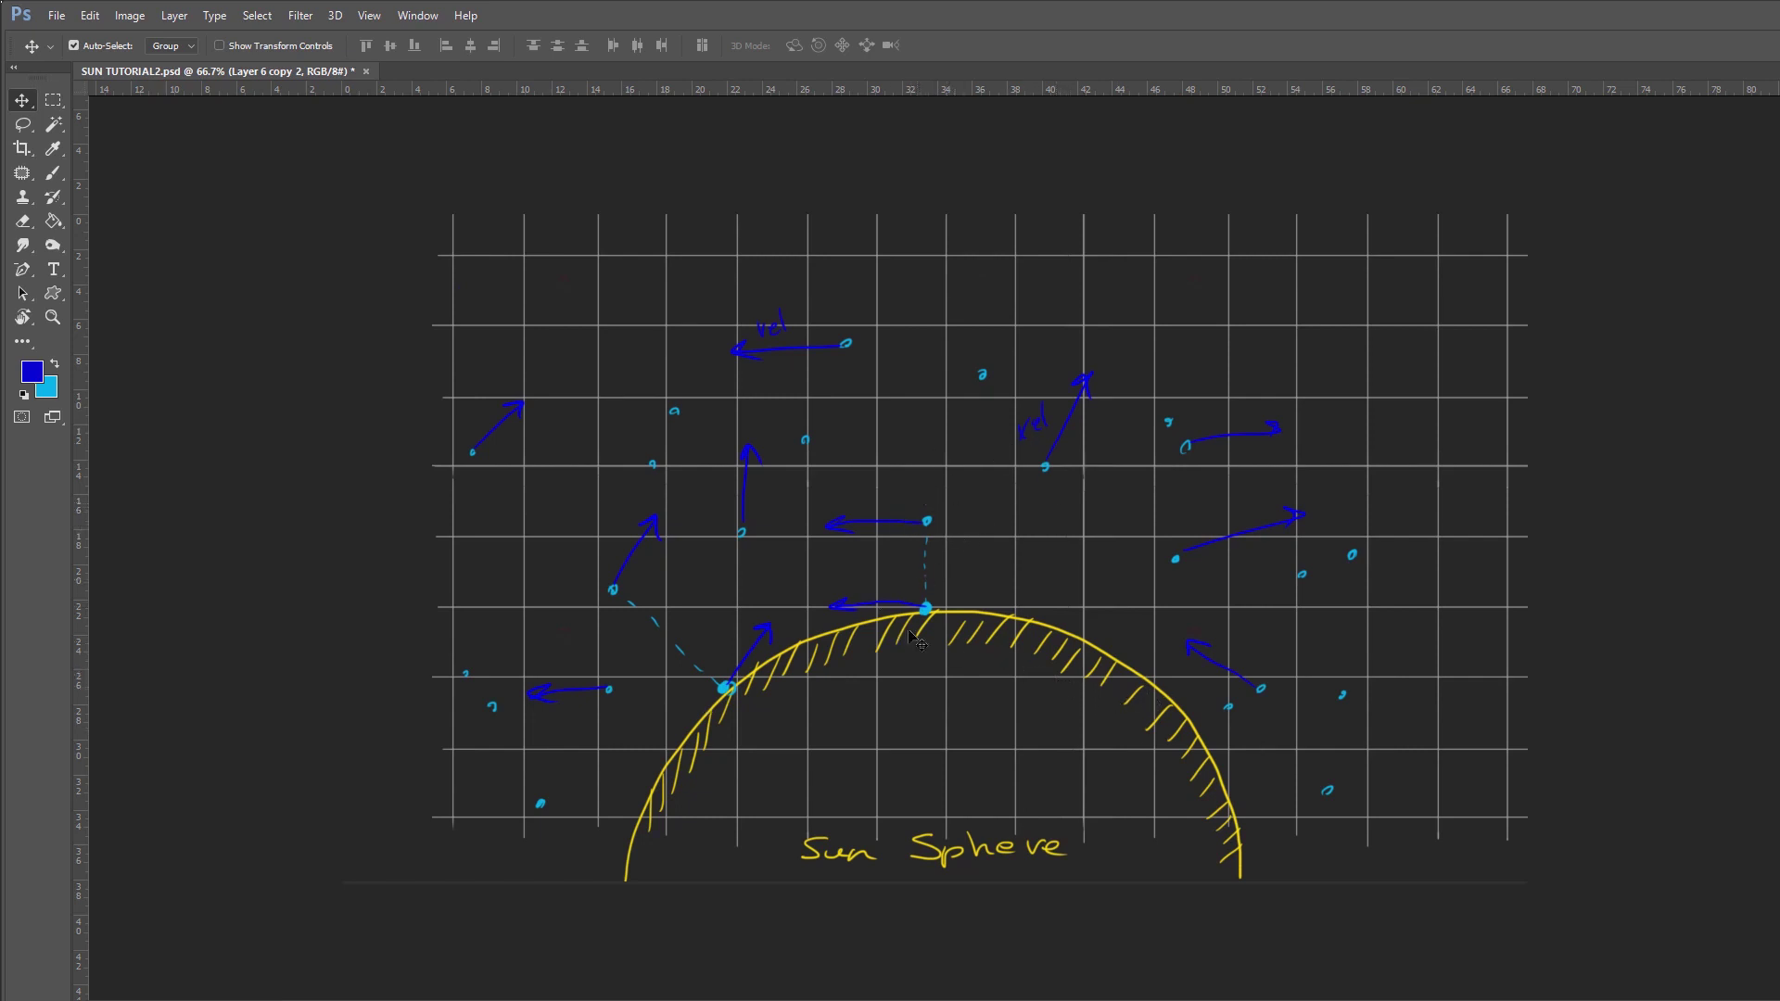
# - Outline in dark blue the grid cell containing the particle directly above the sphere's apex
pyautogui.press('b')
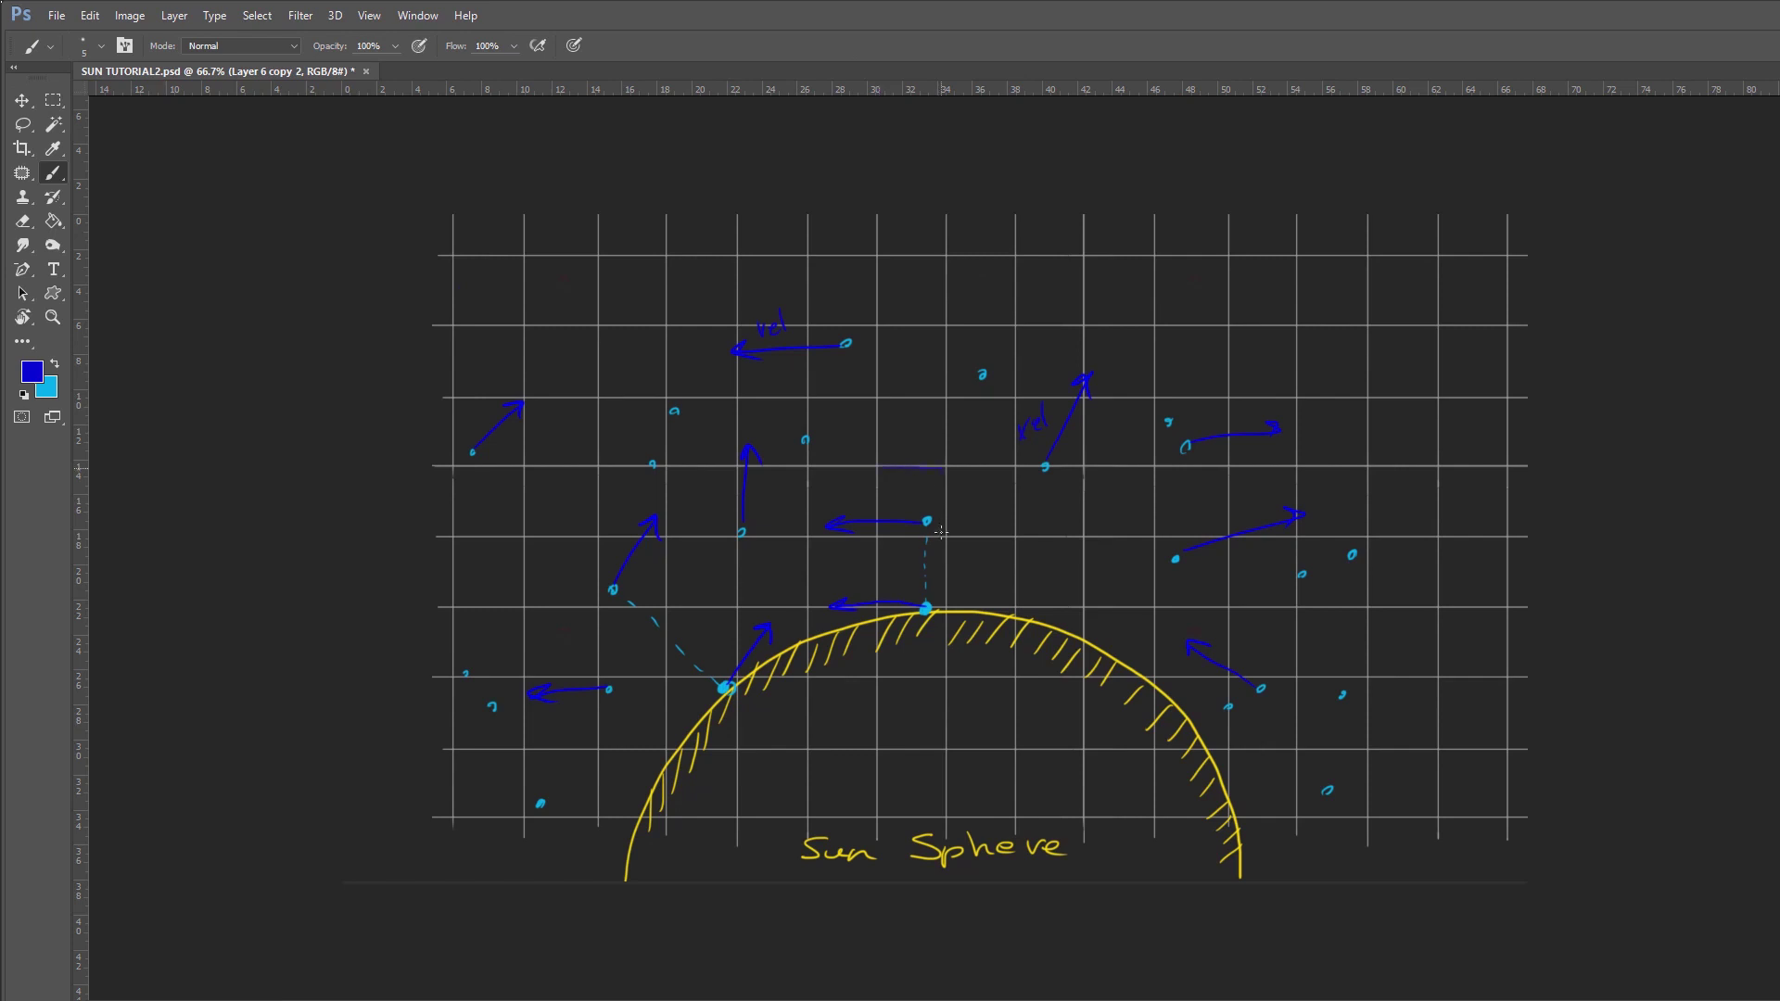
pyautogui.keyDown('shift'); pyautogui.click(942, 535); pyautogui.keyUp('shift')
pyautogui.keyDown('shift'); pyautogui.click(879, 536); pyautogui.keyUp('shift')
pyautogui.keyDown('shift'); pyautogui.click(879, 469); pyautogui.keyUp('shift')
# - Paint white arrows pointing outward from the sphere in various grid cells on both sides and above it
pyautogui.press('x')
pyautogui.keyDown('alt'); pyautogui.click(1013, 594); pyautogui.keyUp('alt')
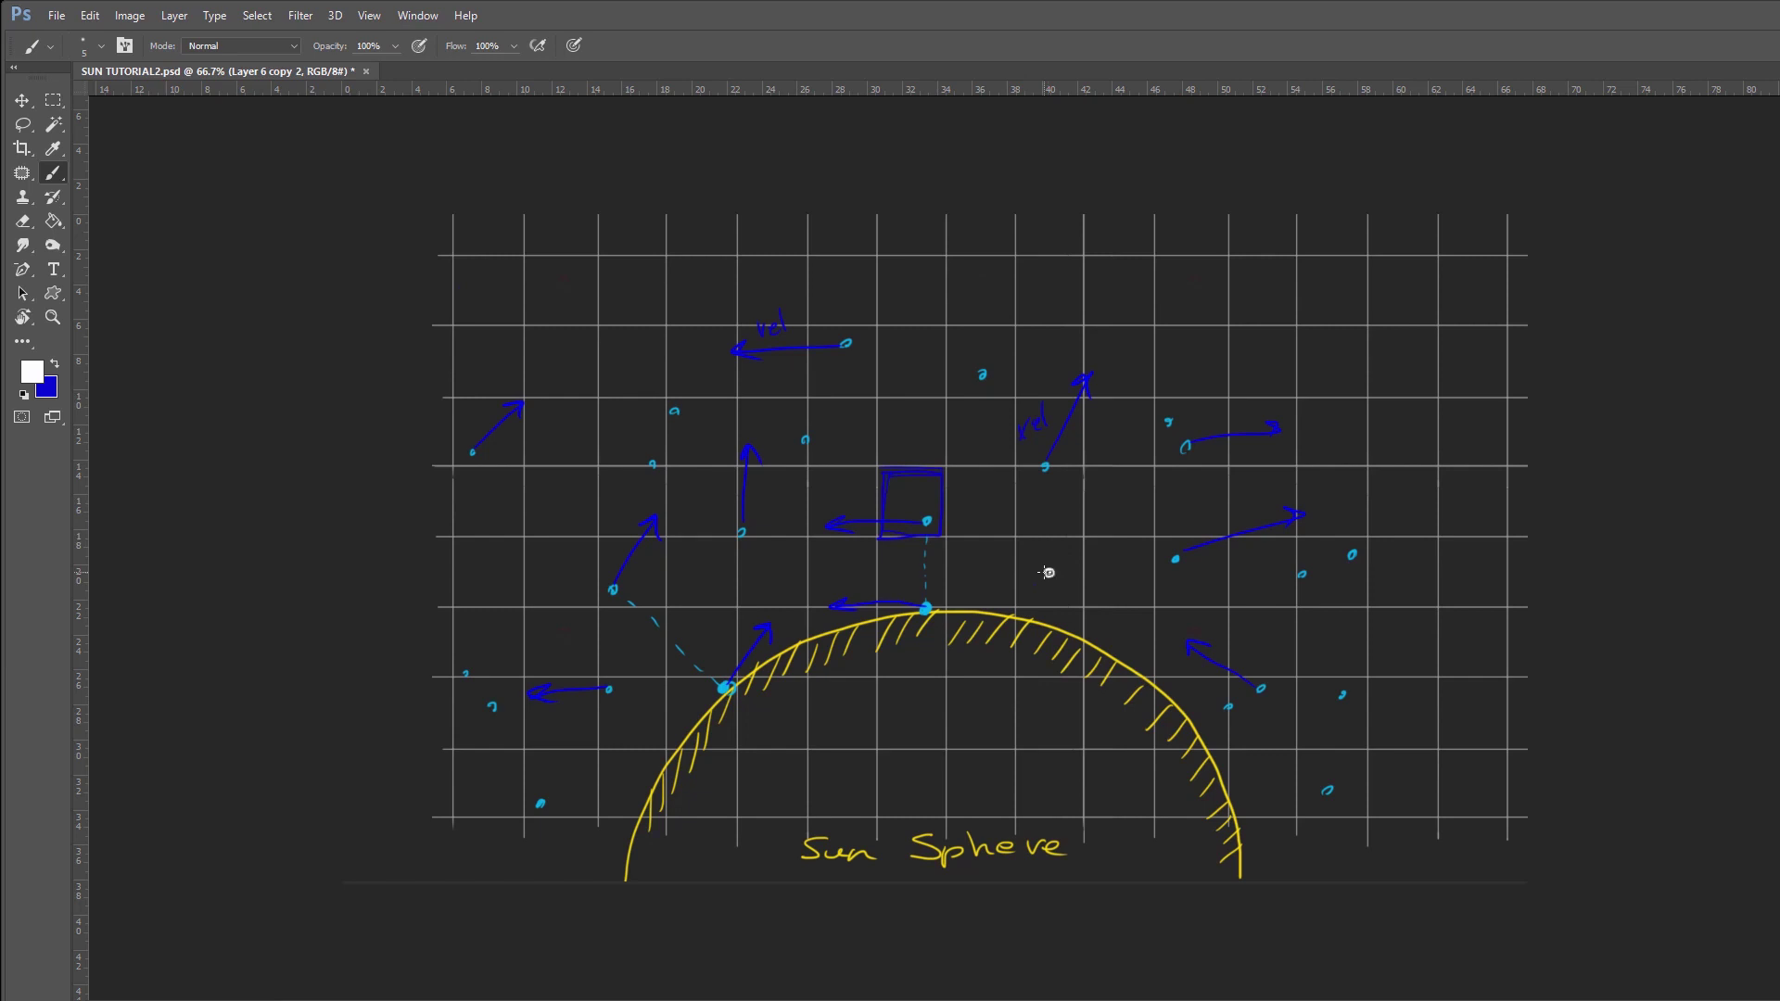
pyautogui.moveTo(1047, 572); pyautogui.dragTo(1078, 501)
pyautogui.moveTo(914, 427)
pyautogui.mouseDown()
pyautogui.moveTo(905, 345)
pyautogui.moveTo(918, 364)
pyautogui.mouseUp()
pyautogui.moveTo(629, 497)
pyautogui.mouseDown()
pyautogui.moveTo(584, 408)
pyautogui.moveTo(607, 419)
pyautogui.moveTo(631, 368)
pyautogui.moveTo(585, 279)
pyautogui.moveTo(609, 293)
pyautogui.mouseUp()
pyautogui.moveTo(562, 369); pyautogui.dragTo(512, 280)
pyautogui.moveTo(513, 302)
pyautogui.mouseDown()
pyautogui.moveTo(512, 277)
pyautogui.moveTo(549, 302)
pyautogui.mouseUp()
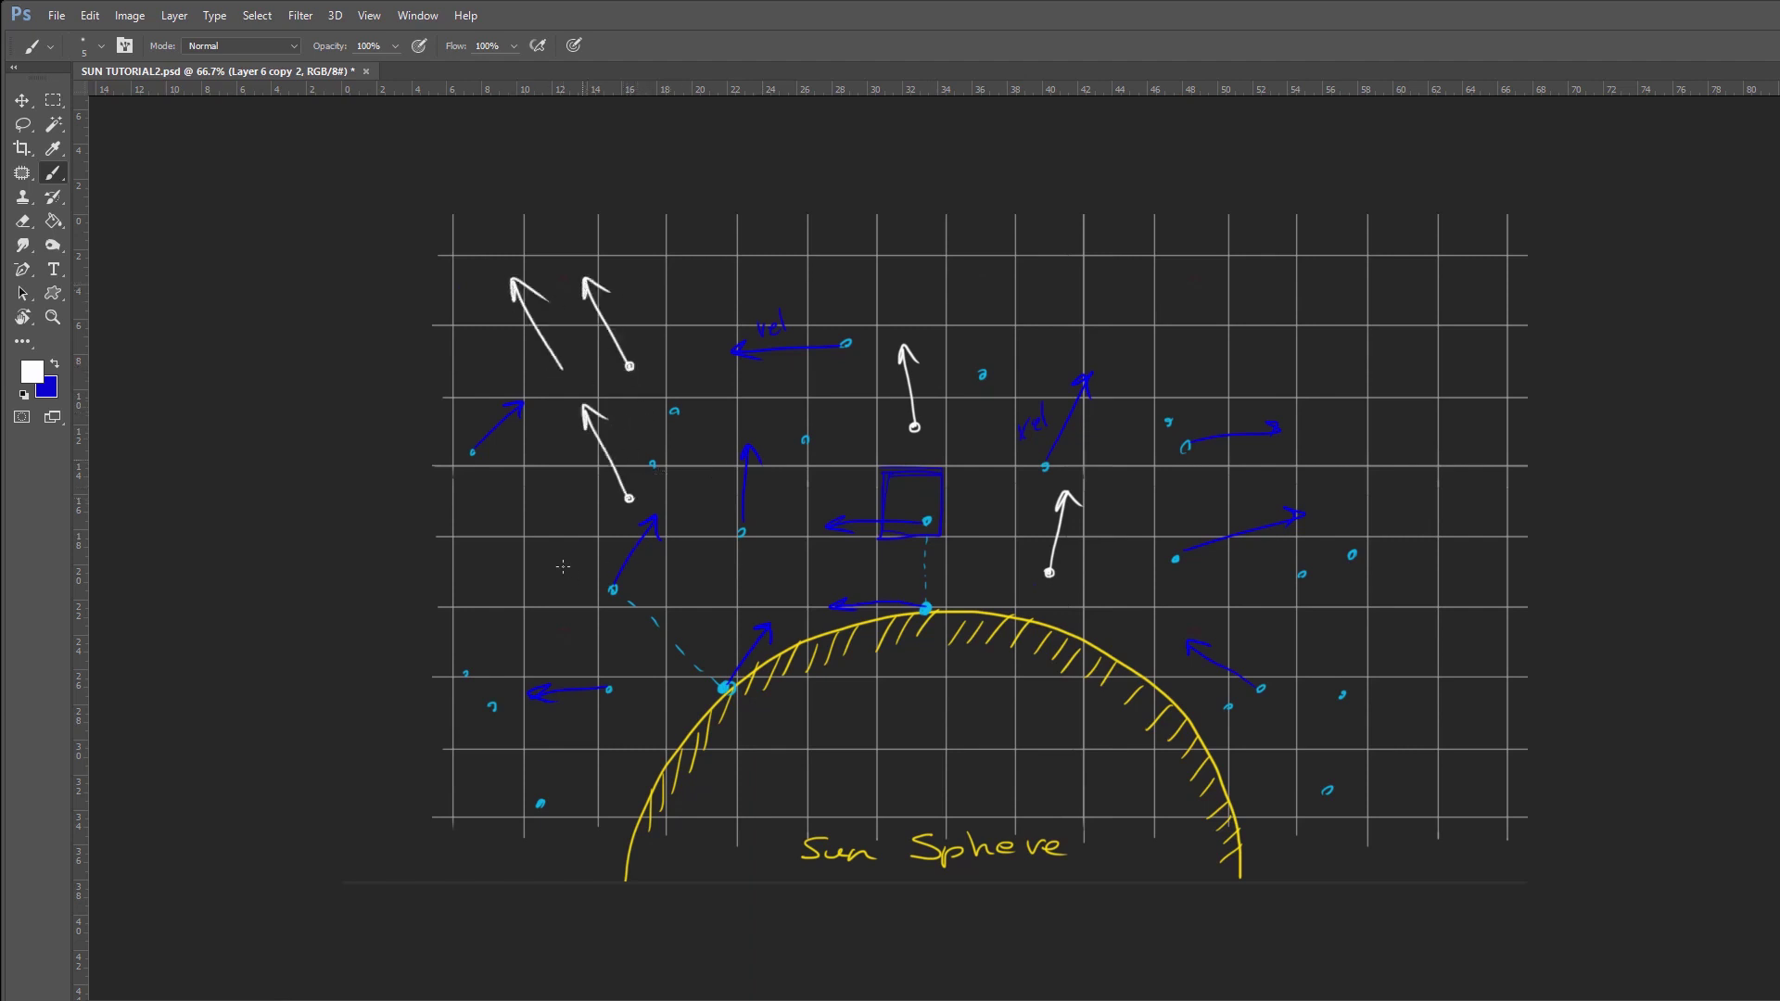
pyautogui.moveTo(566, 569)
pyautogui.mouseDown()
pyautogui.moveTo(494, 516)
pyautogui.moveTo(521, 516)
pyautogui.mouseUp()
pyautogui.moveTo(571, 653); pyautogui.dragTo(494, 619)
pyautogui.moveTo(501, 633)
pyautogui.mouseDown()
pyautogui.moveTo(492, 616)
pyautogui.moveTo(521, 612)
pyautogui.mouseUp()
pyautogui.moveTo(1410, 639)
pyautogui.mouseDown()
pyautogui.moveTo(1488, 536)
pyautogui.moveTo(1492, 558)
pyautogui.mouseUp()
pyautogui.moveTo(1329, 373); pyautogui.dragTo(1398, 269)
pyautogui.moveTo(1385, 275)
pyautogui.mouseDown()
pyautogui.moveTo(1398, 267)
pyautogui.moveTo(1402, 295)
pyautogui.mouseUp()
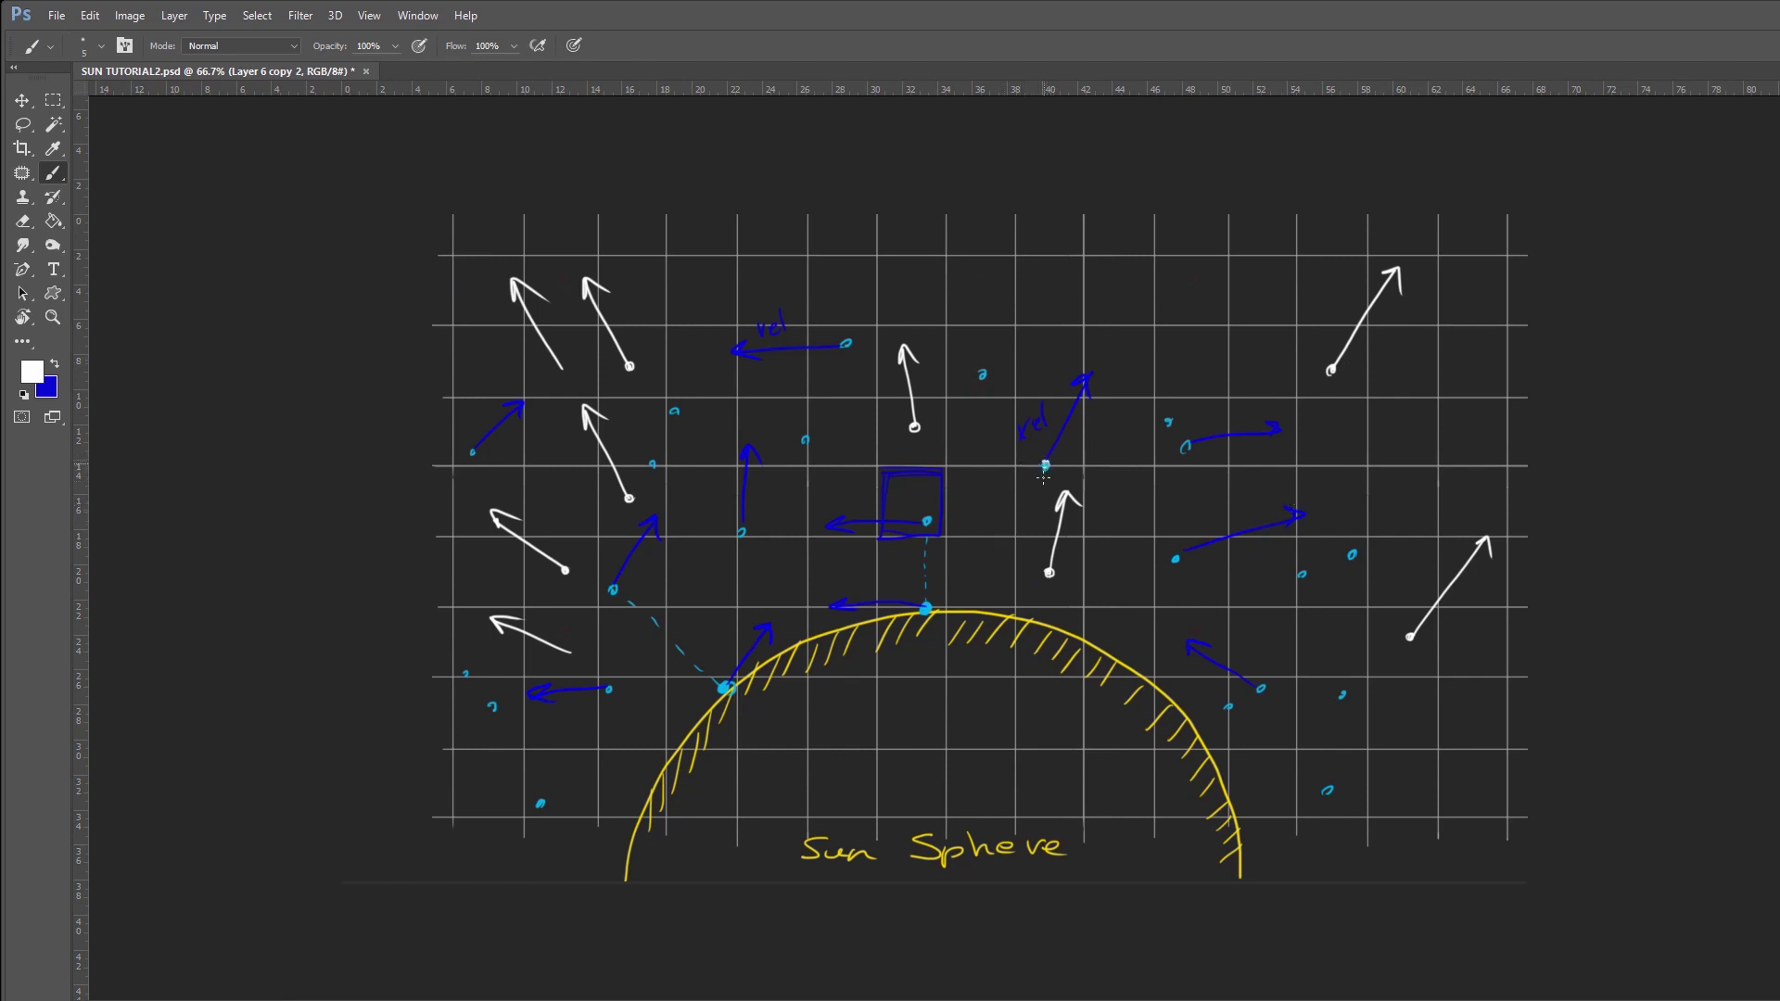
# - Brush white strokes from the particle beside the second "vel" label down to a point on the sphere's surface
pyautogui.moveTo(1045, 468)
pyautogui.mouseDown()
pyautogui.moveTo(1027, 551)
pyautogui.moveTo(1040, 532)
pyautogui.mouseUp()
pyautogui.click(1008, 616)
pyautogui.moveTo(1023, 564); pyautogui.dragTo(1009, 615)
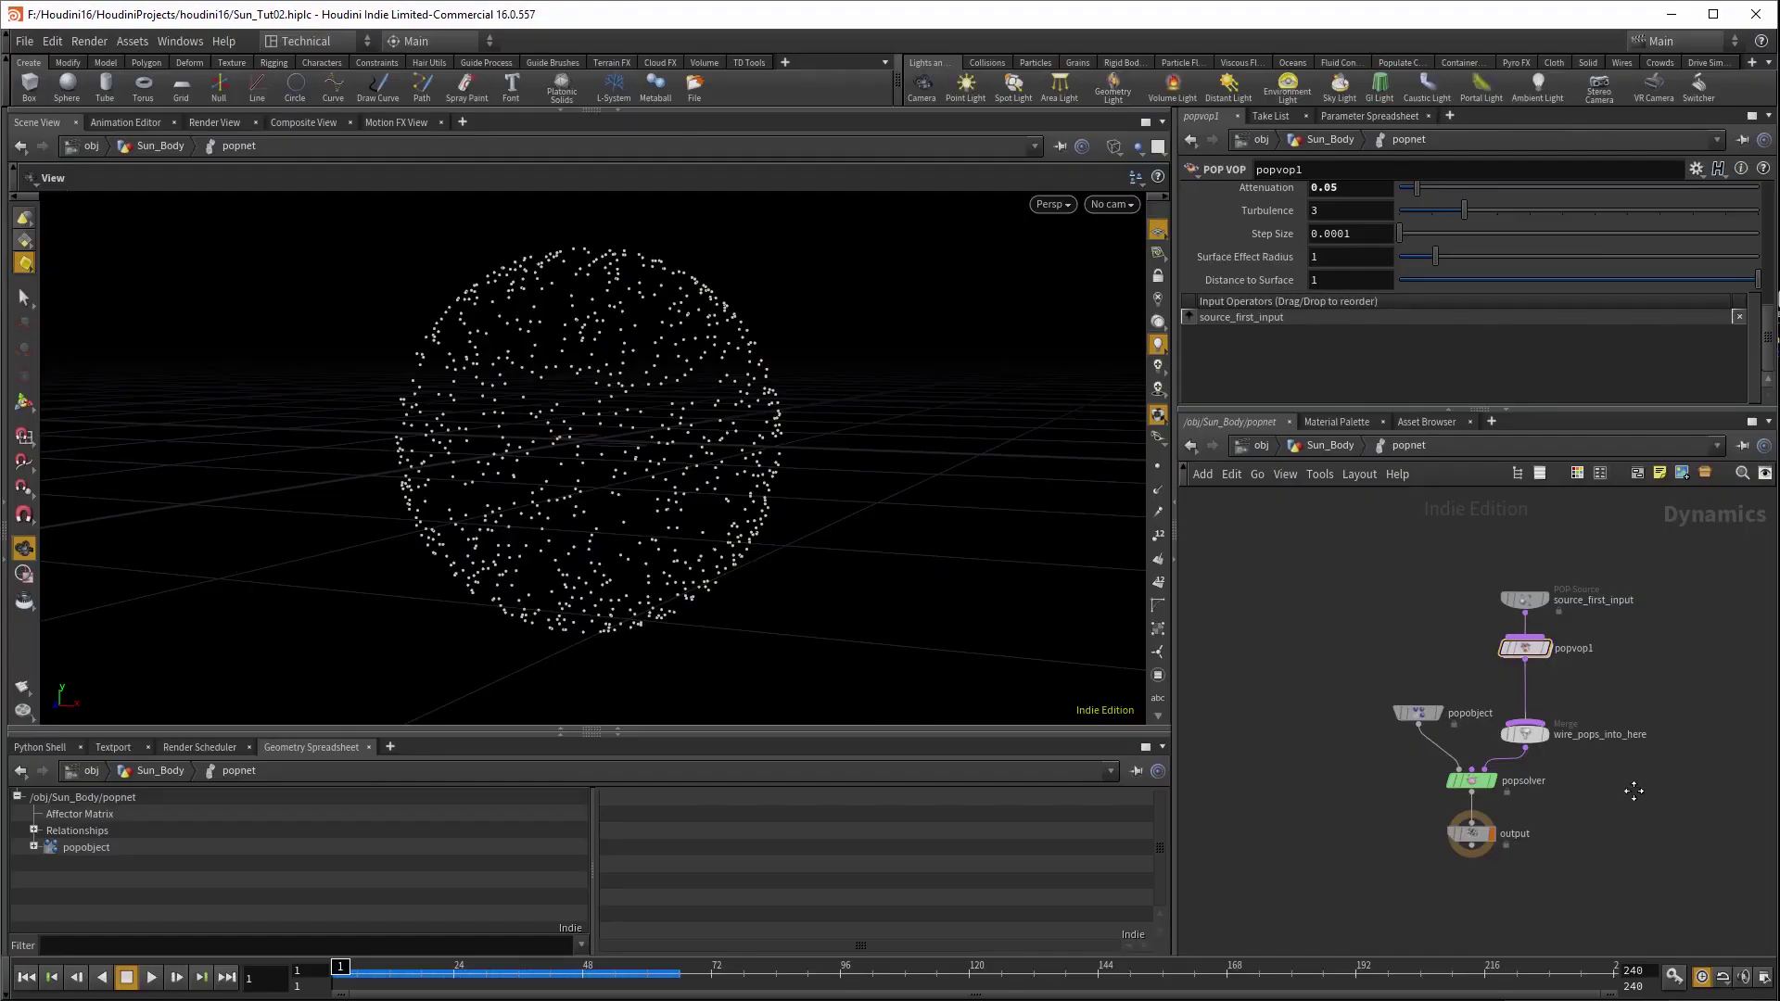
# - Switch back to Houdini, go up to the Sun_Body network and move pointwrangle1, scatter1 and popnet aside to free space under sphere1
pyautogui.scroll(2, 1627, 788)
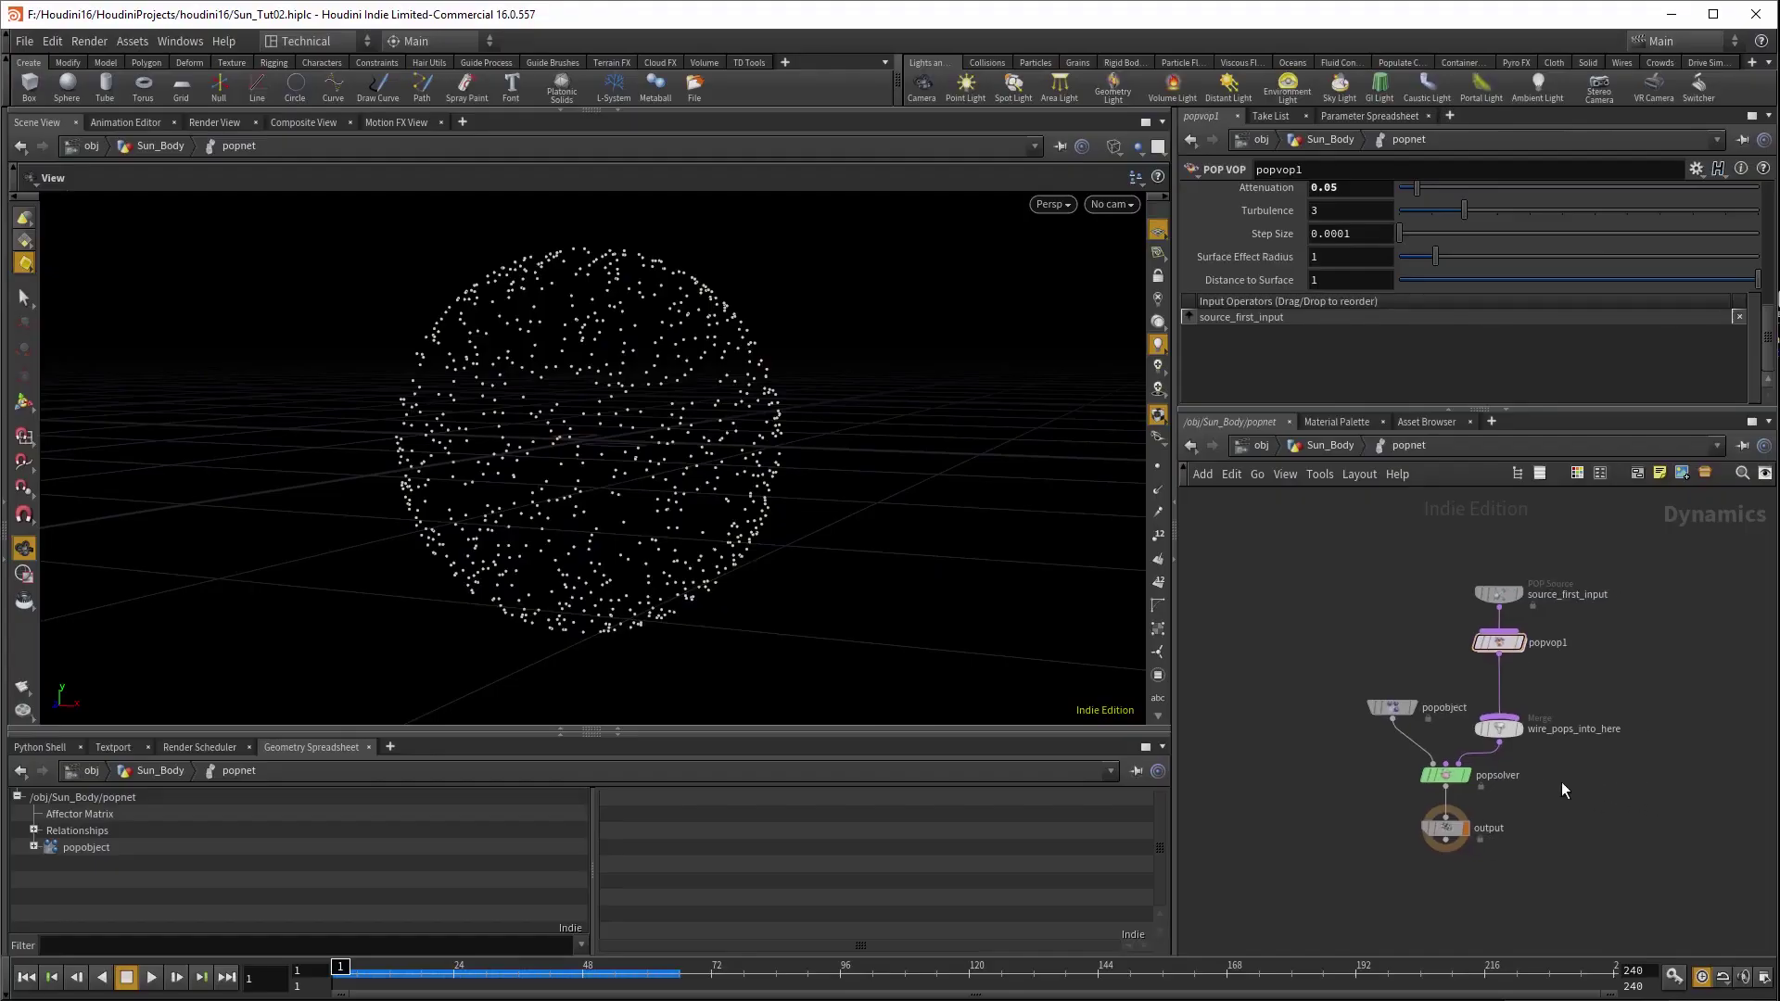
pyautogui.click(1326, 446)
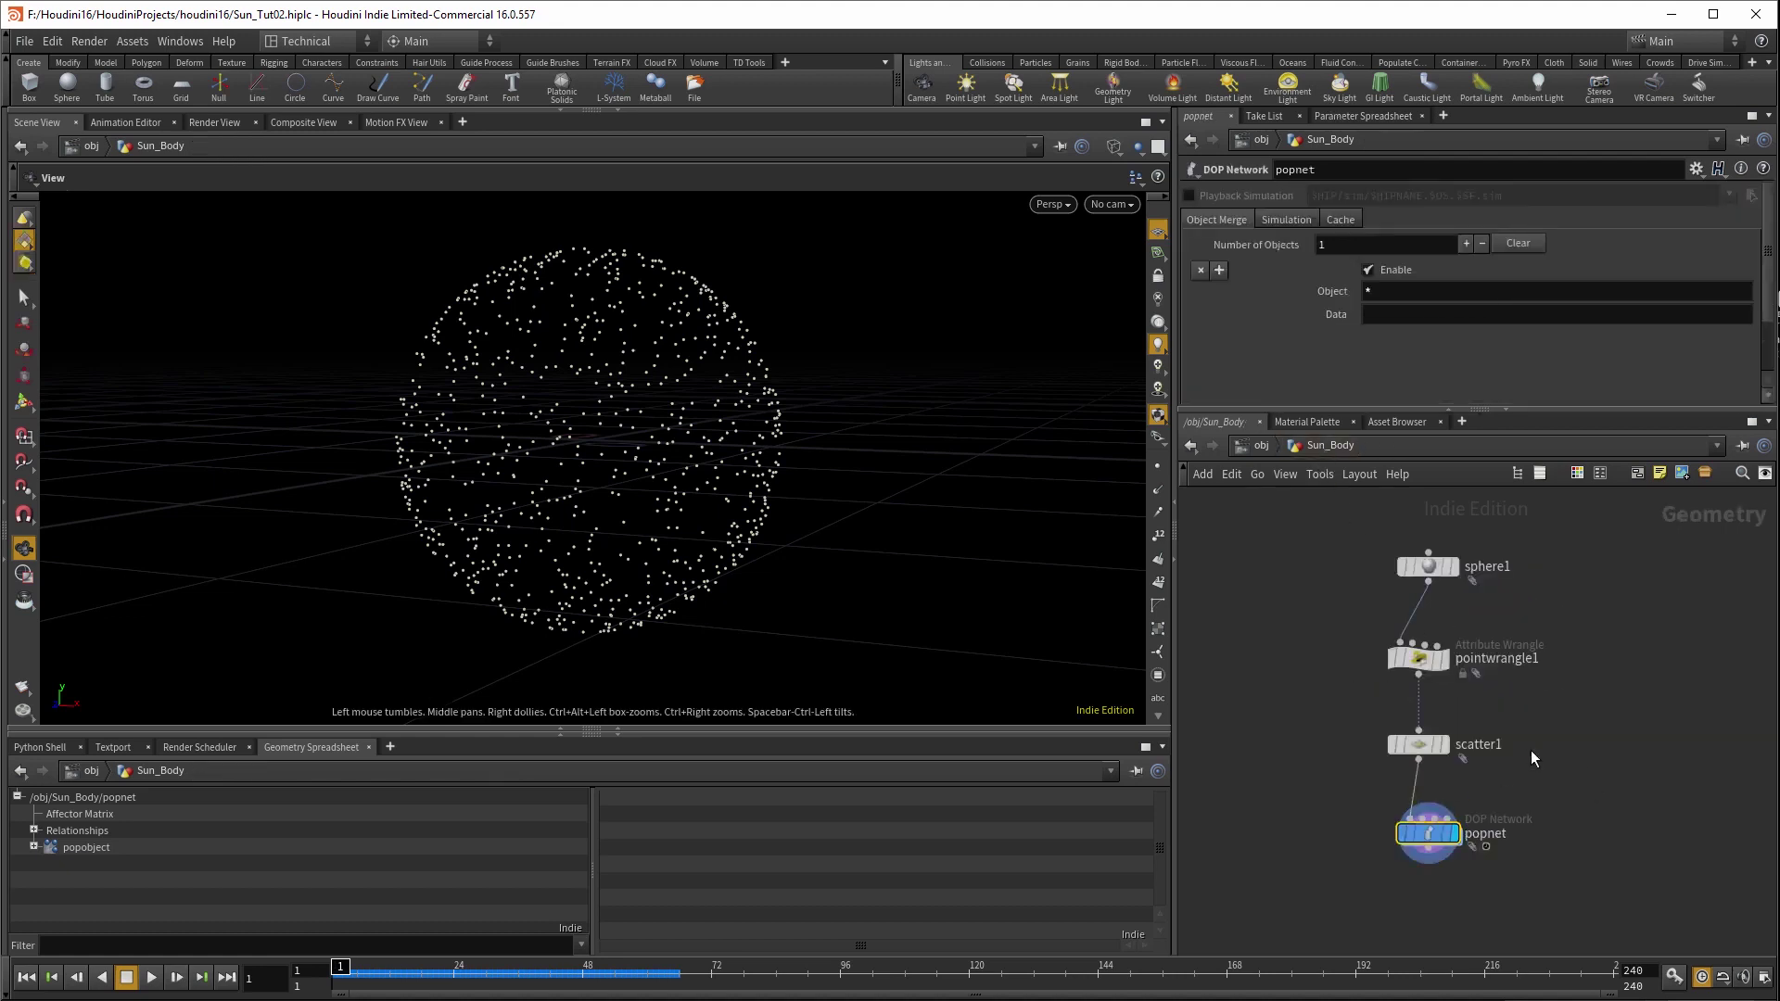
pyautogui.moveTo(1302, 625); pyautogui.dragTo(1329, 849)
# - Add a VDB from Polygons node wired to sphere1's output, placed beside pointwrangle1
pyautogui.click(1412, 575)
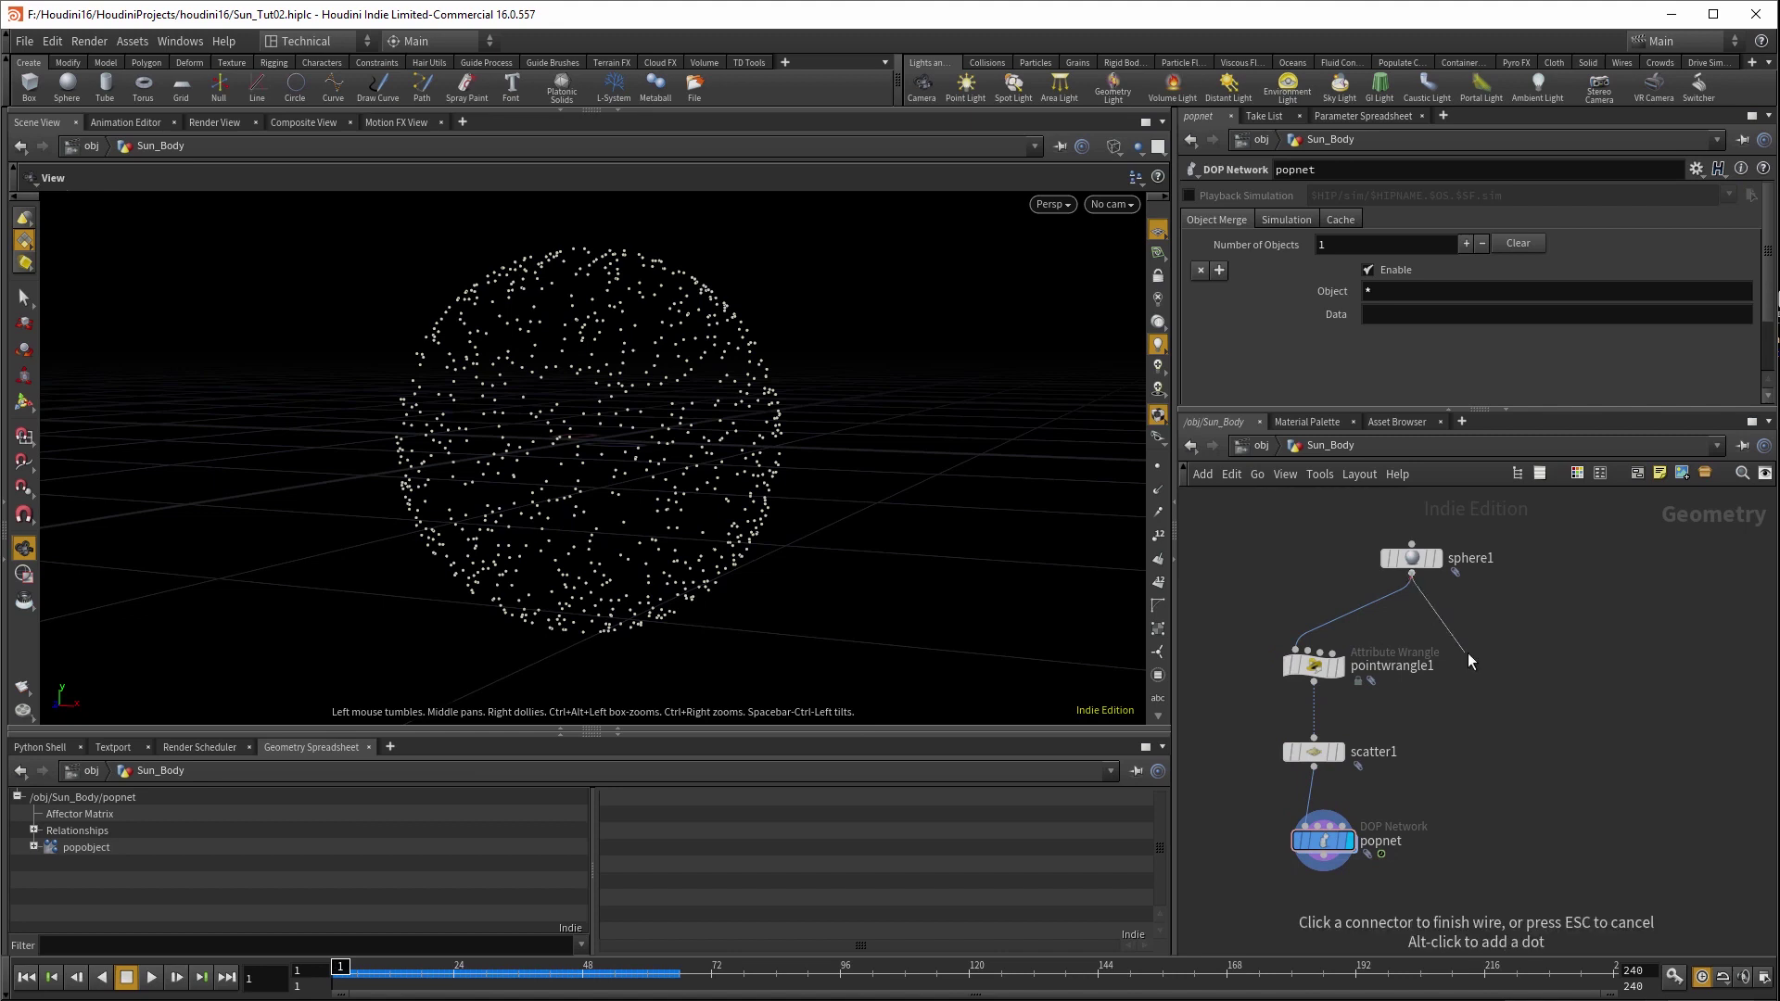
pyautogui.press('Tab')
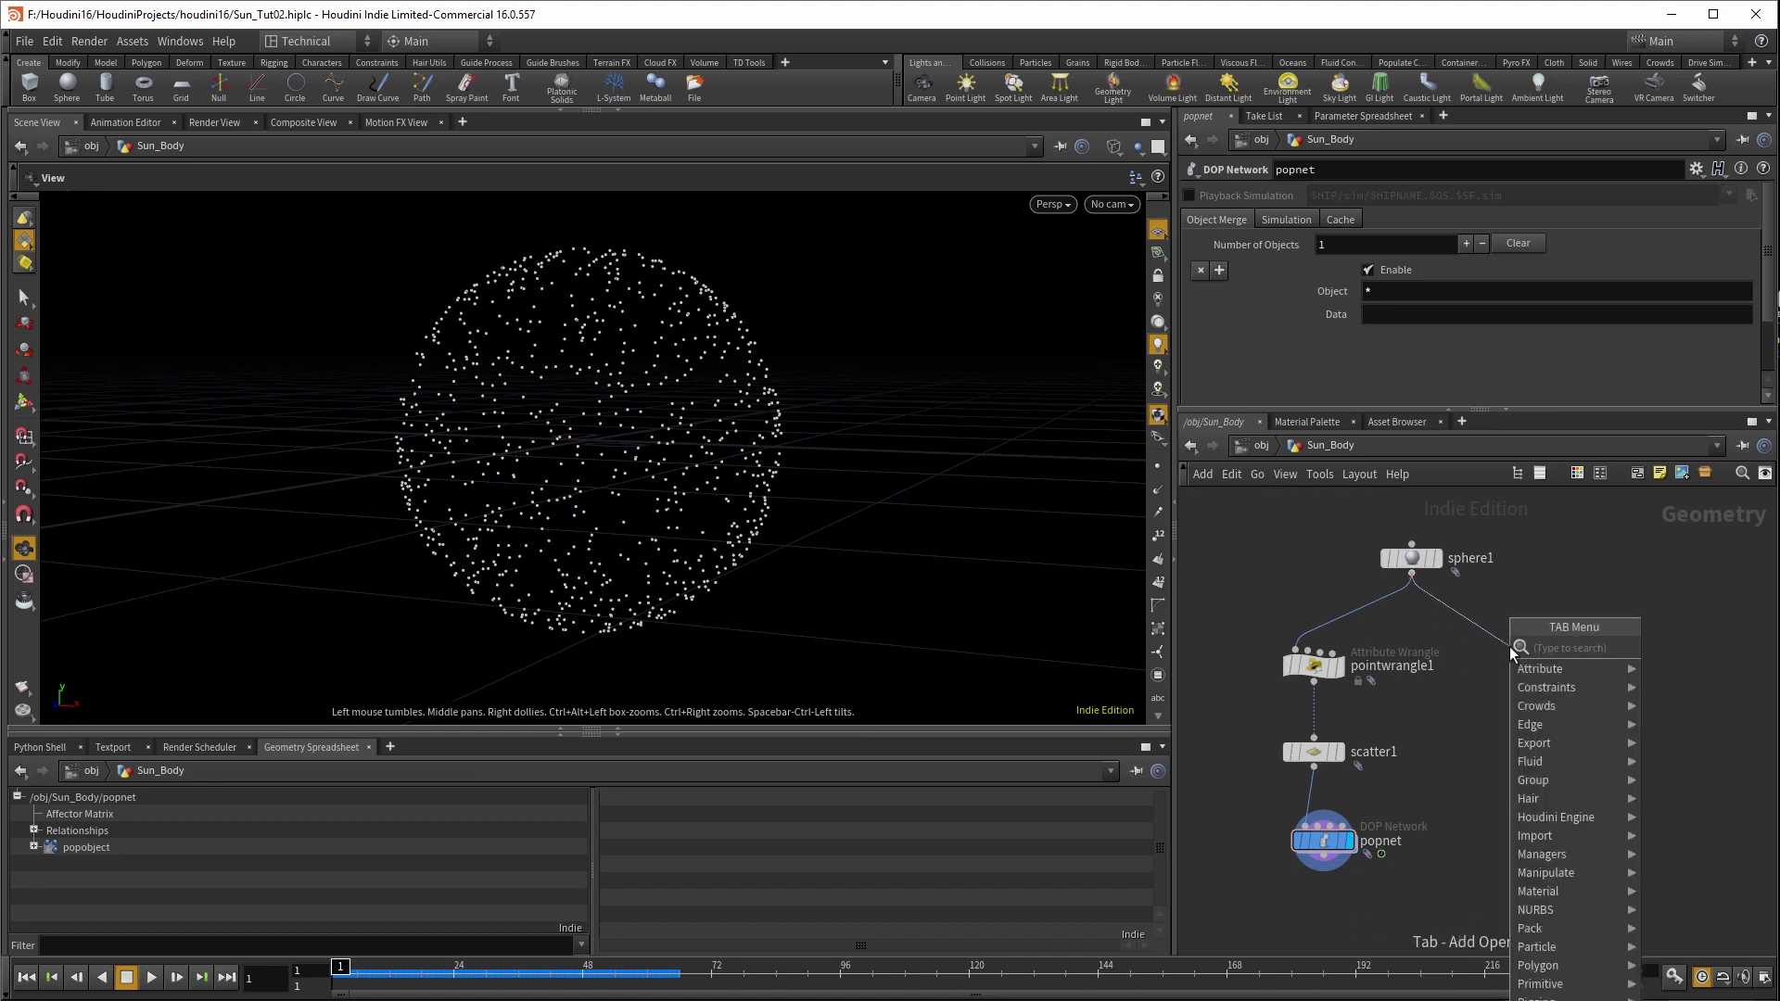
pyautogui.write('vdb')
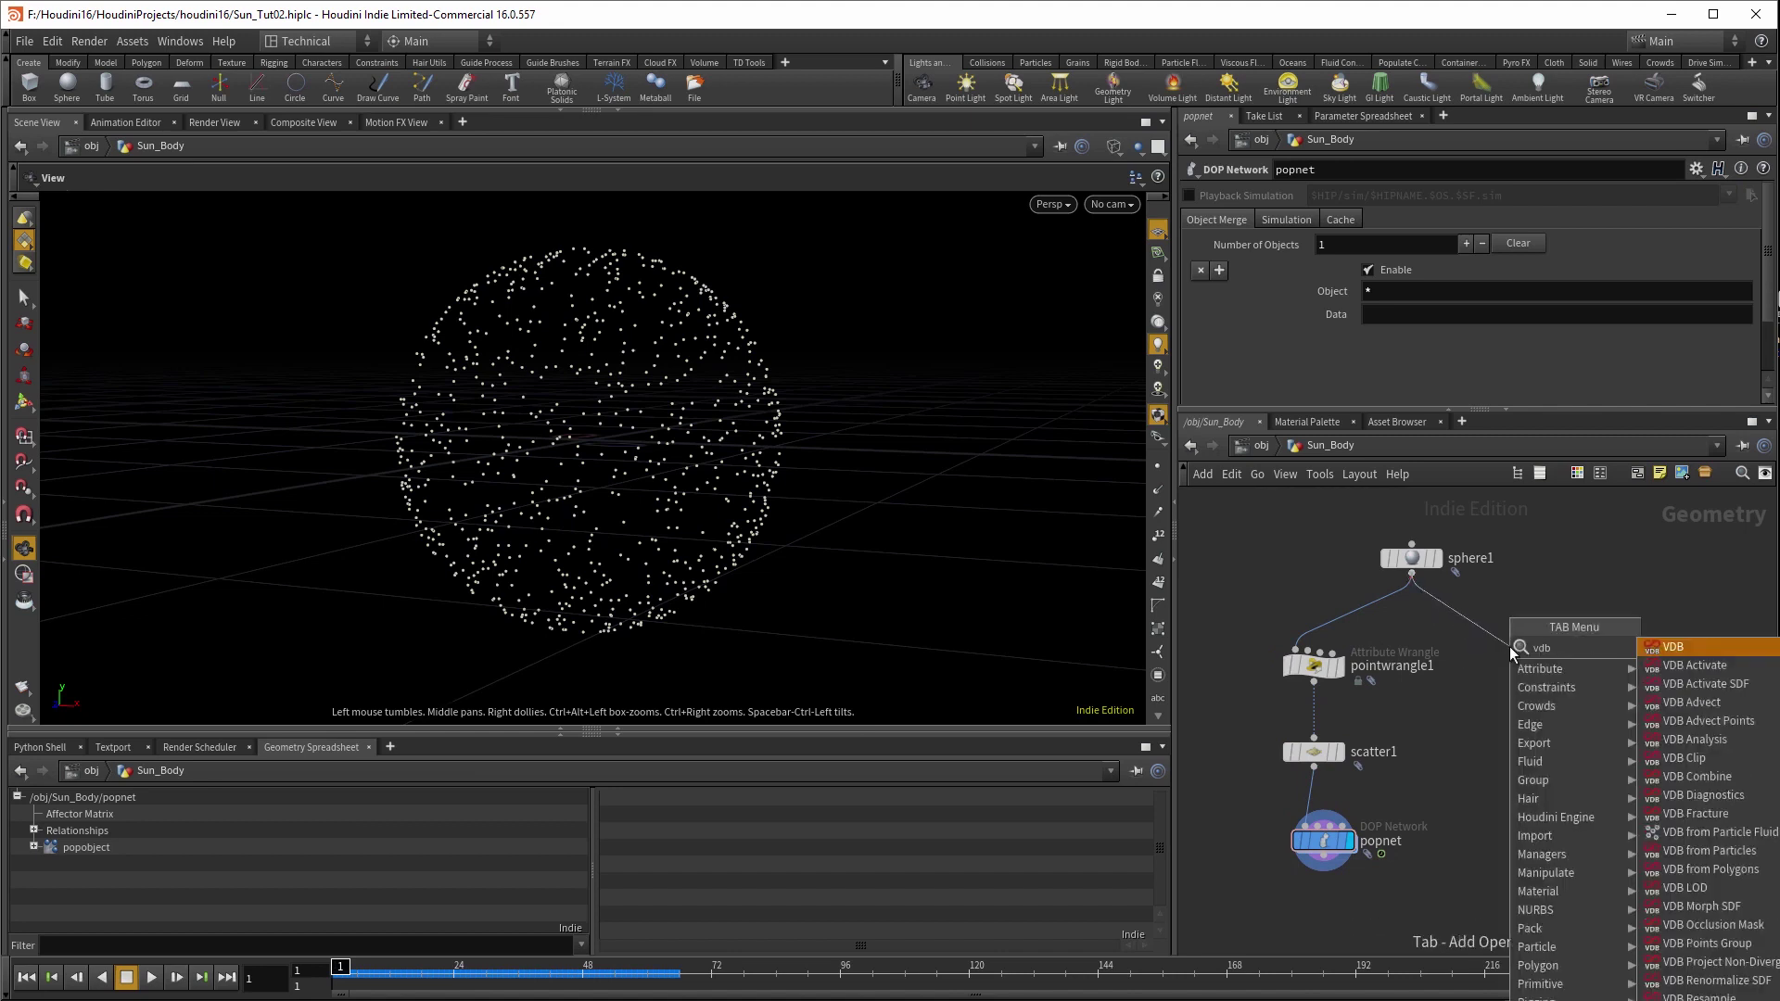
pyautogui.write(' from')
pyautogui.press('Down')
pyautogui.press('Down')
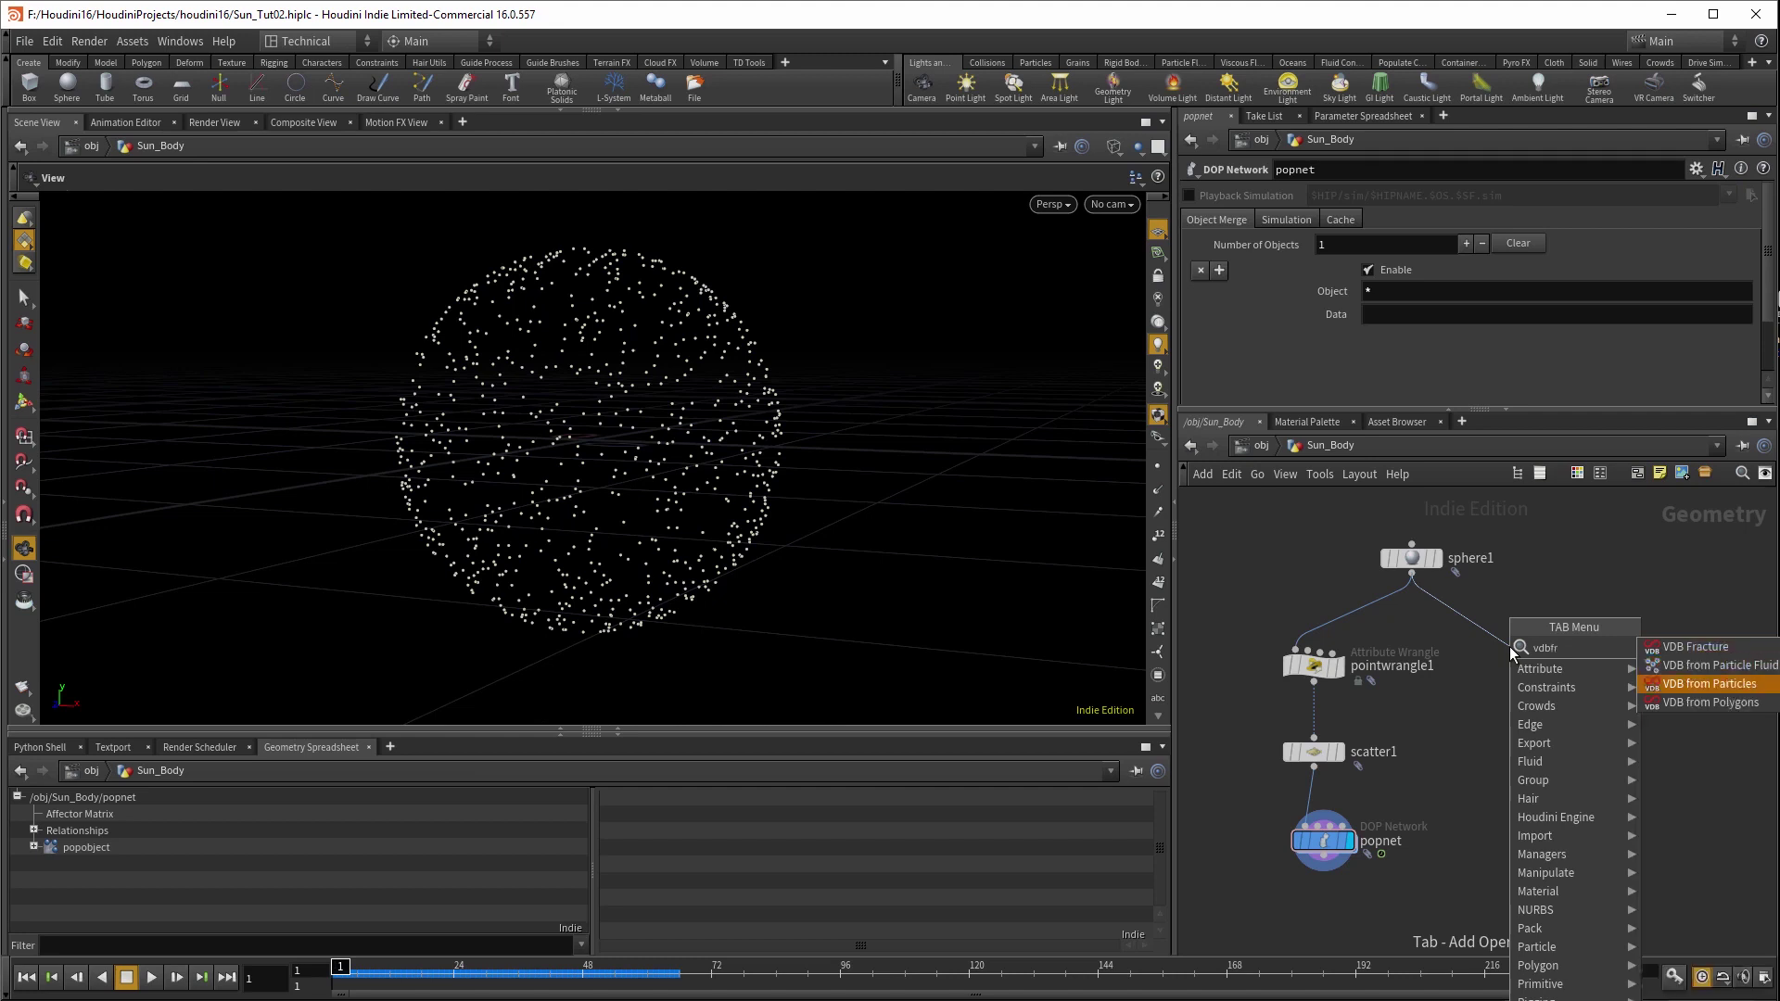
pyautogui.press('Return')
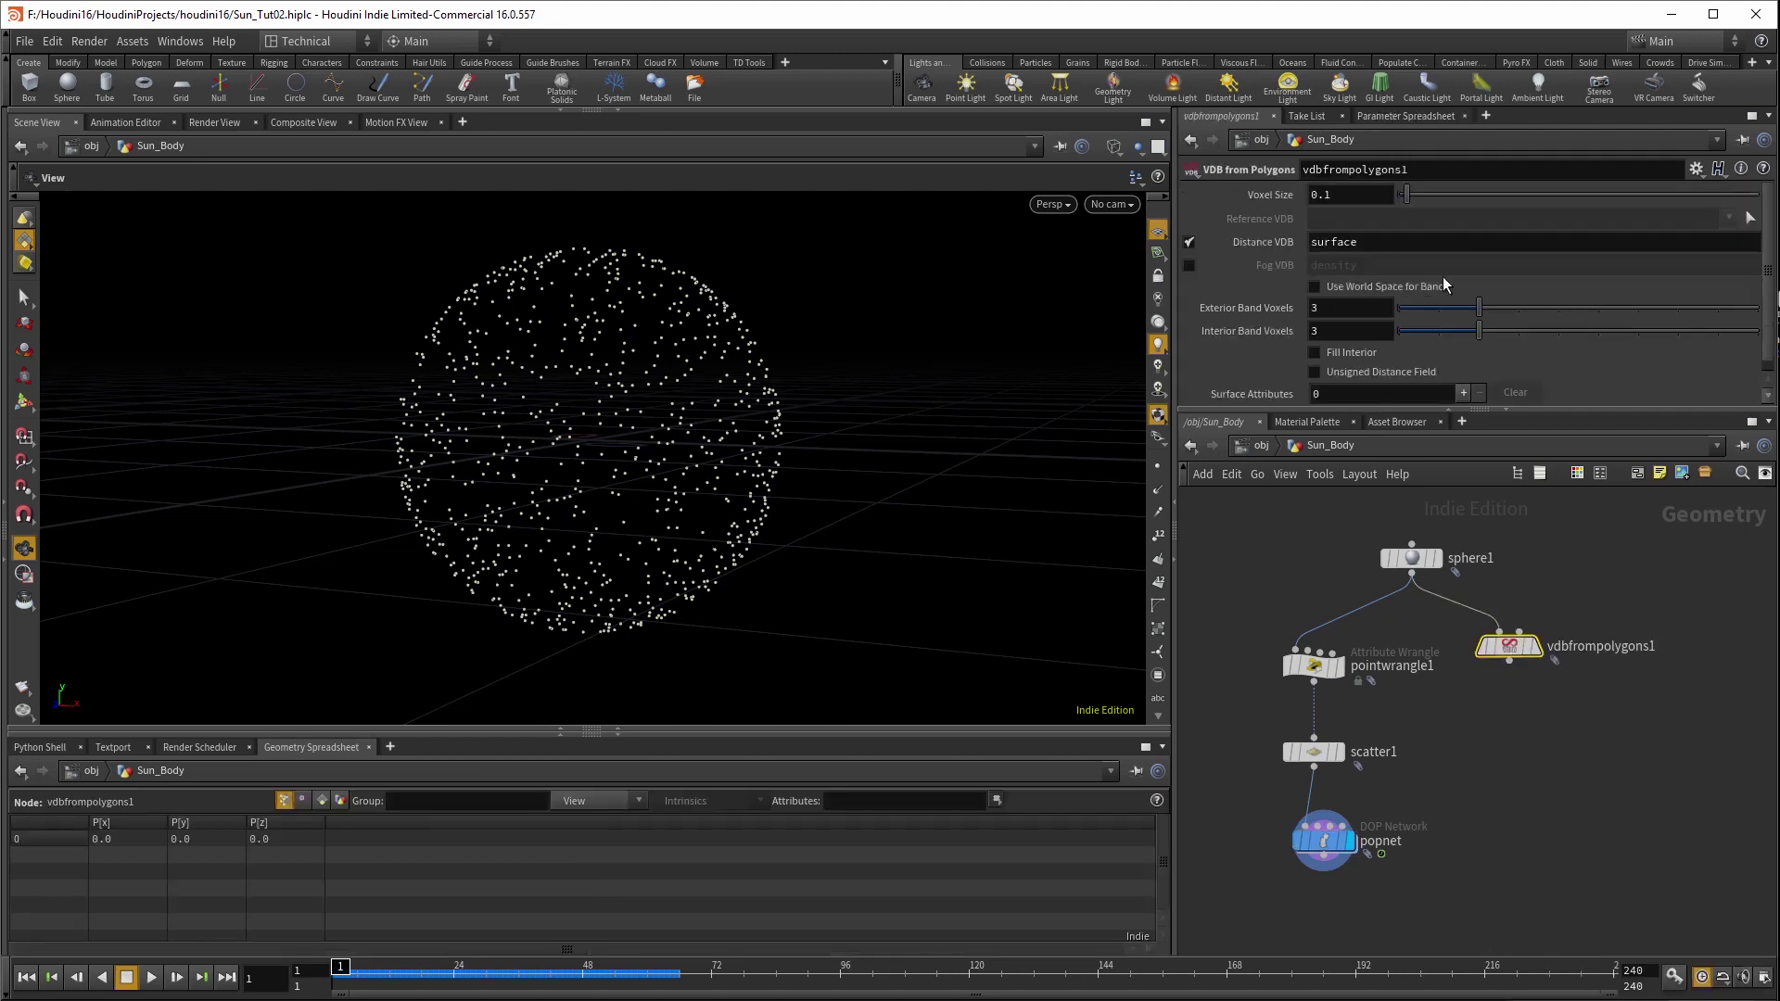
# - Set vdbfrompolygons1's Voxel Size to 0.05 and display the node in the viewport
pyautogui.doubleClick(1326, 195)
pyautogui.write('05')
pyautogui.press('Return')
pyautogui.click(1532, 651)
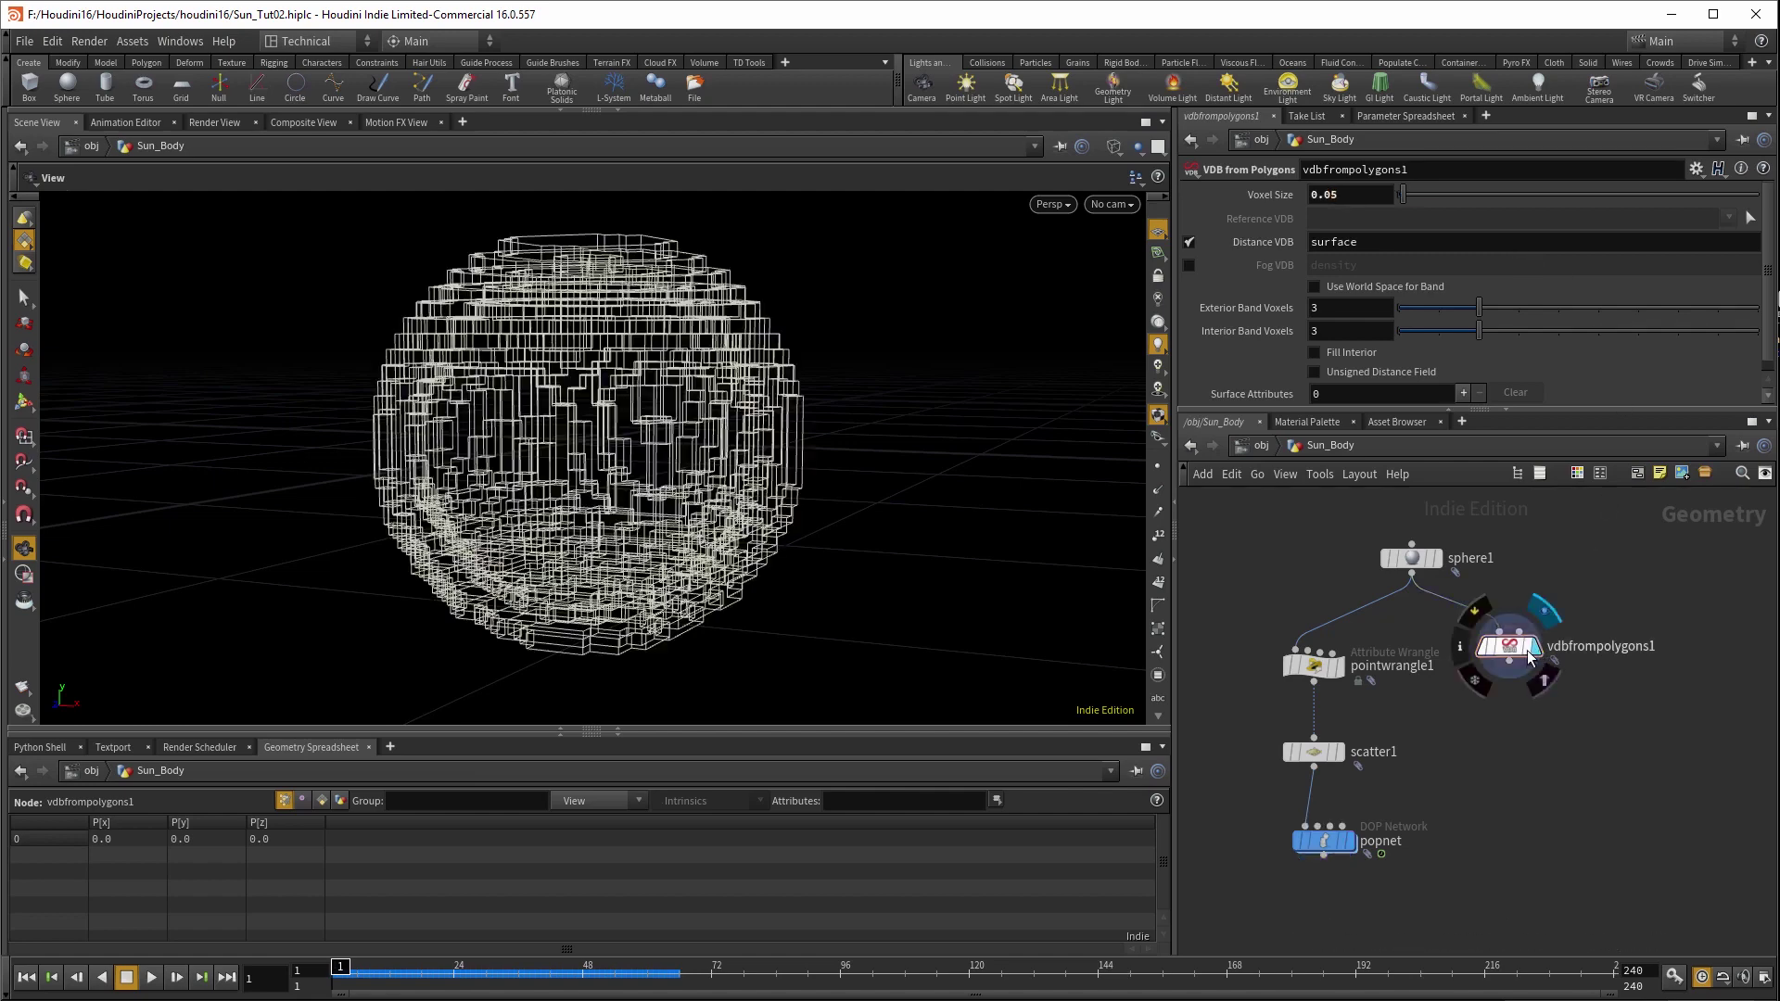
# - Set Exterior Band Voxels to 50 and overlay sphere1 as a template to compare it with the wireframe VDB
pyautogui.moveTo(973, 588)
pyautogui.mouseDown()
pyautogui.moveTo(1017, 596)
pyautogui.moveTo(947, 585)
pyautogui.moveTo(1116, 564)
pyautogui.mouseUp()
pyautogui.press('w')
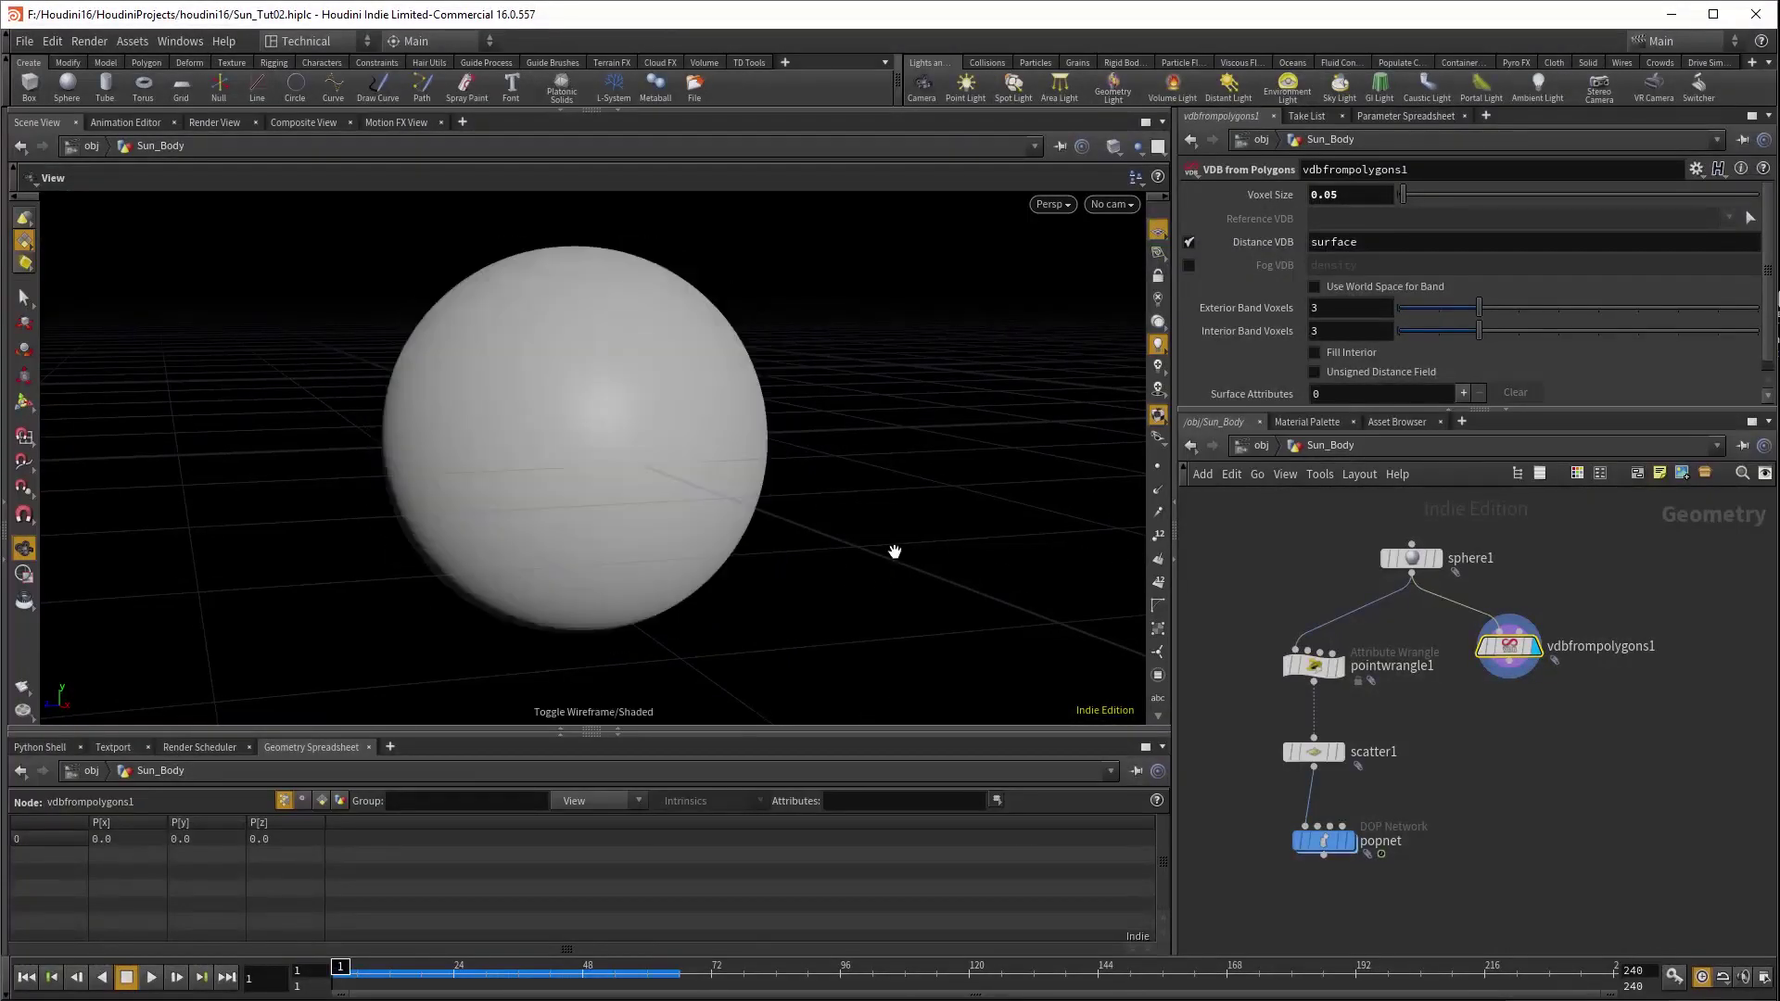
pyautogui.press('w')
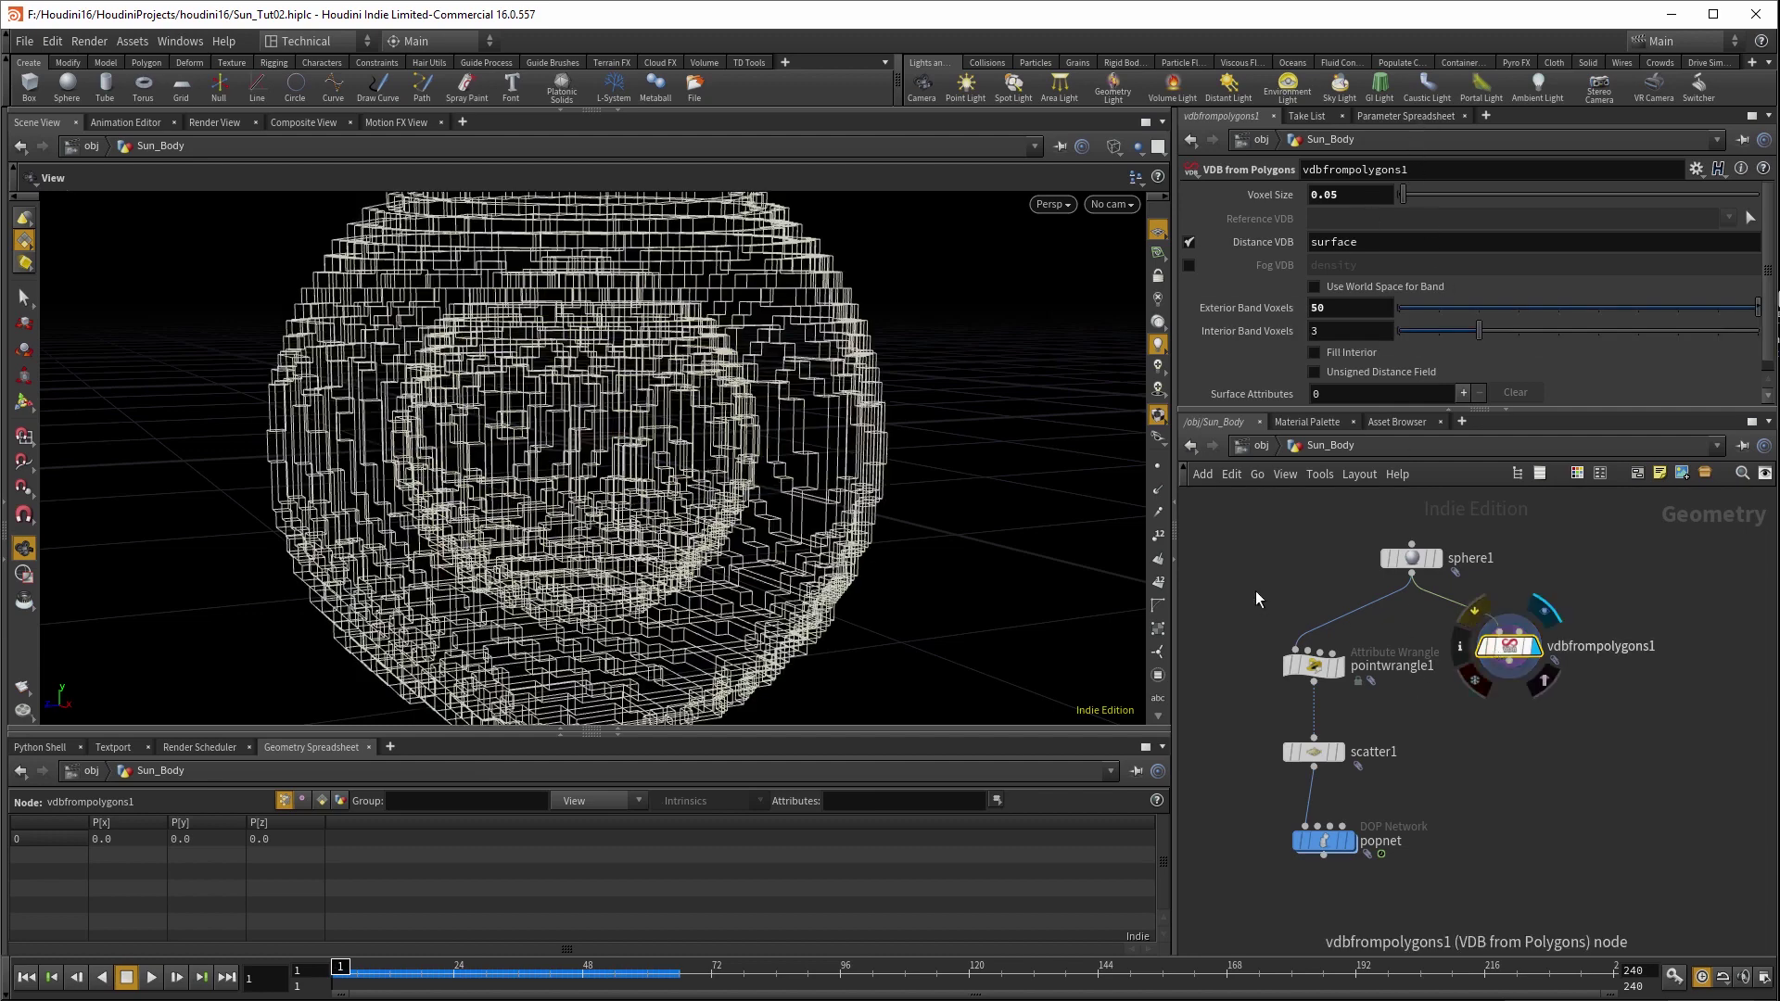
pyautogui.click(1436, 558)
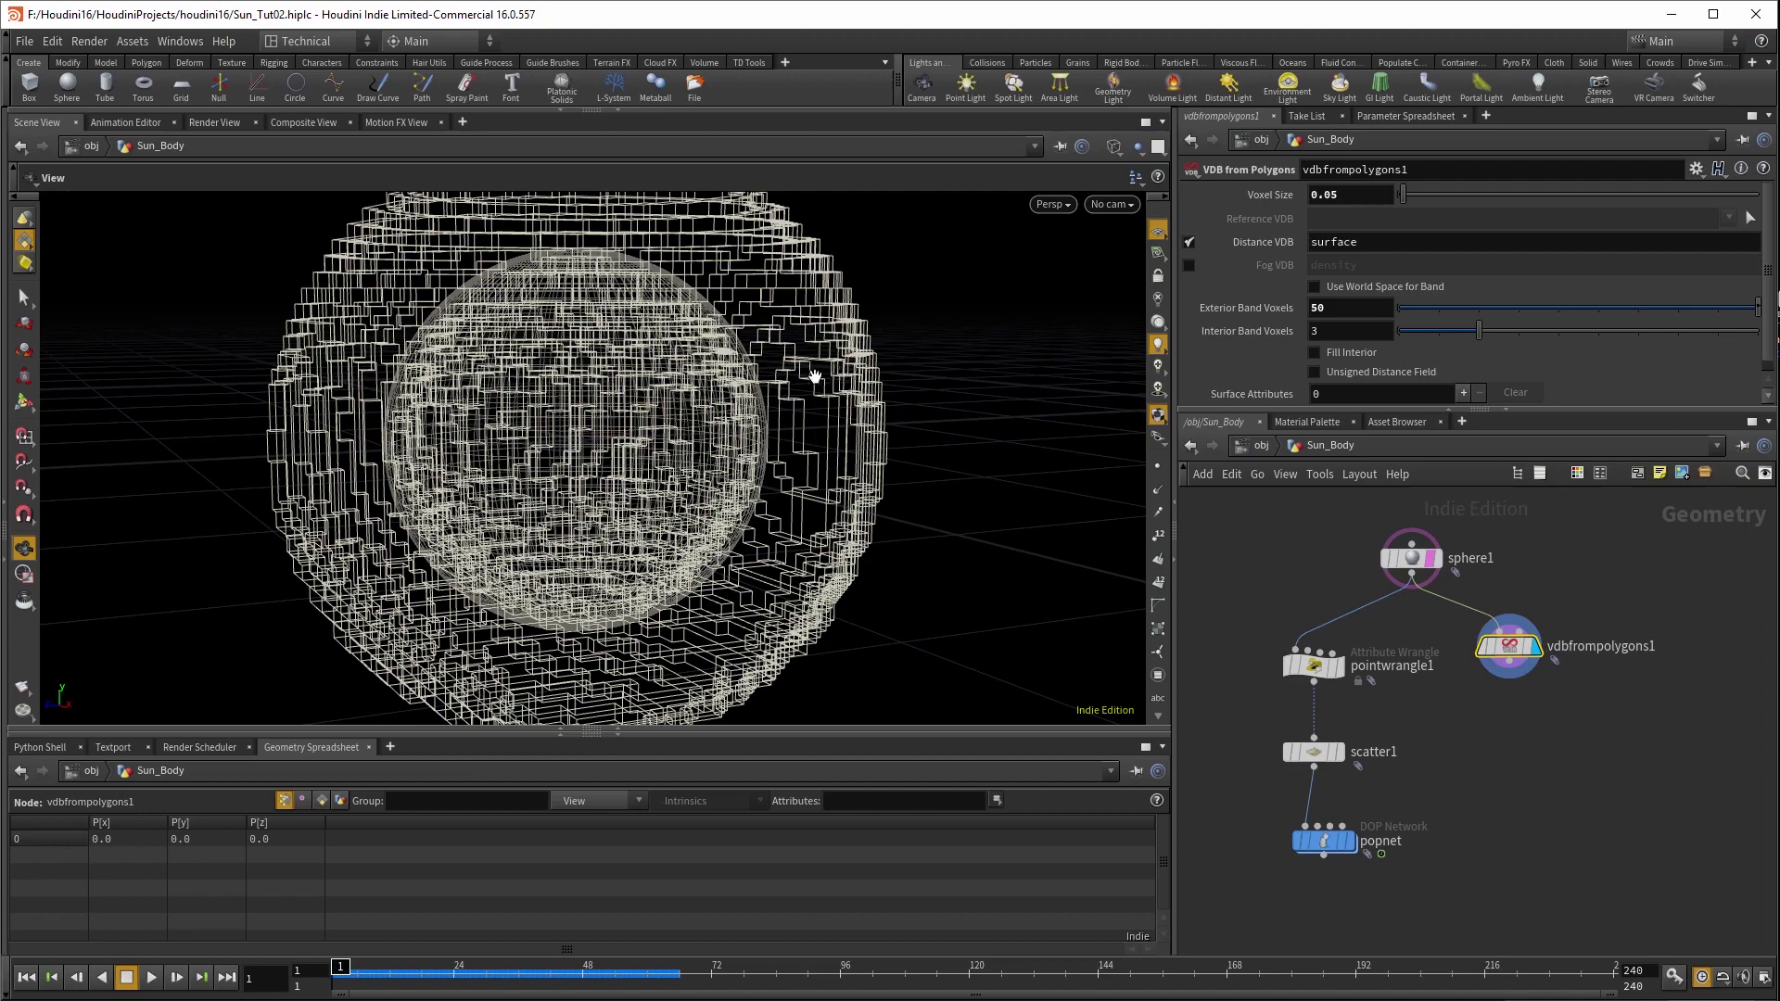
pyautogui.moveTo(790, 429); pyautogui.dragTo(832, 418)
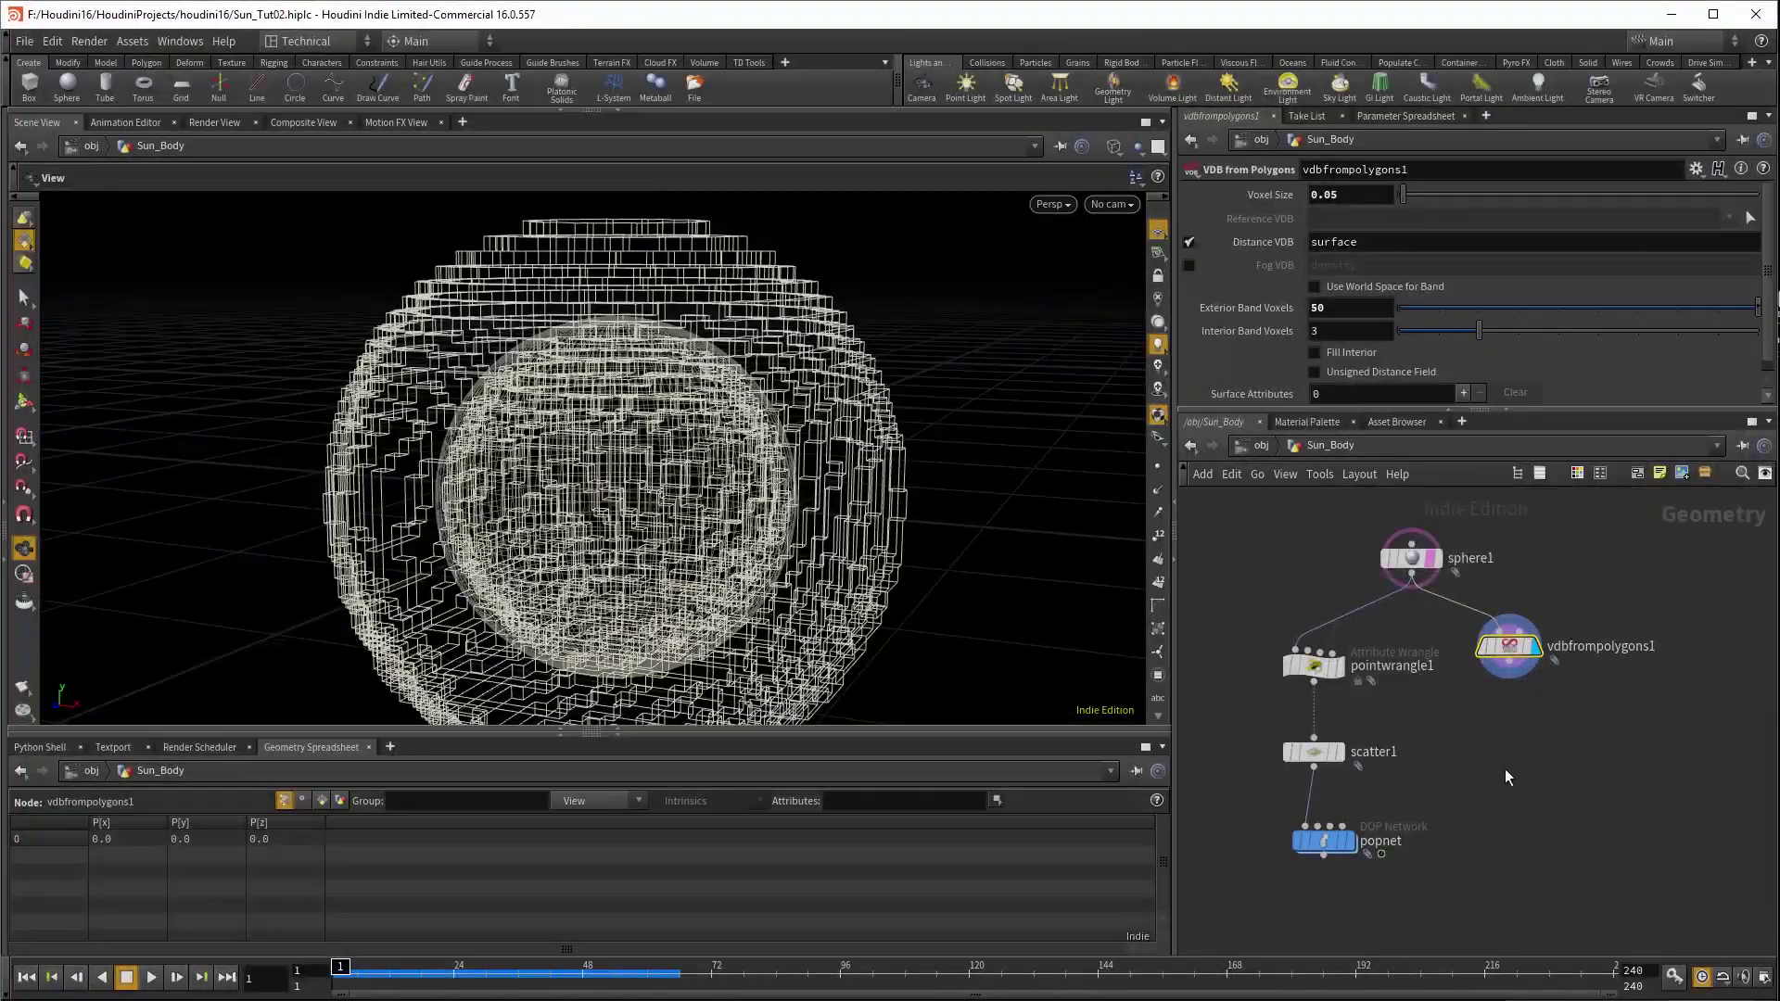
# - Connect the output of vdbfrompolygons1 to popnet's second input and select popnet
pyautogui.click(1508, 662)
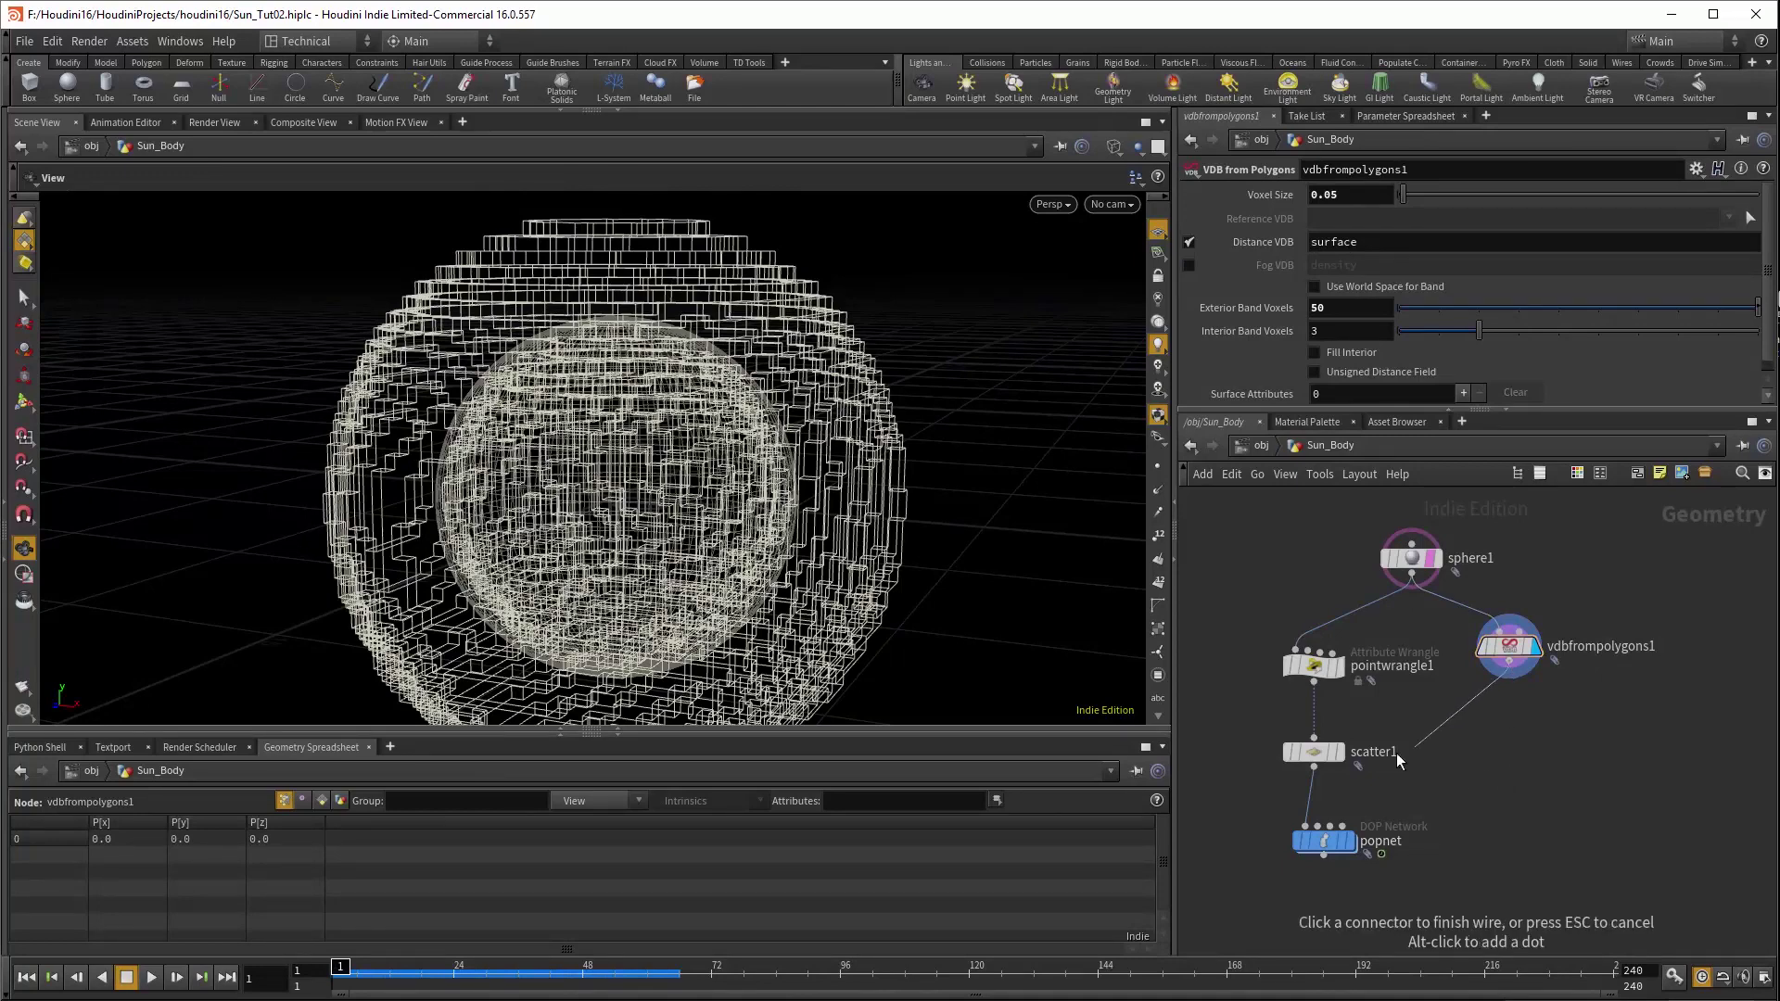
pyautogui.click(1317, 828)
pyautogui.click(1346, 843)
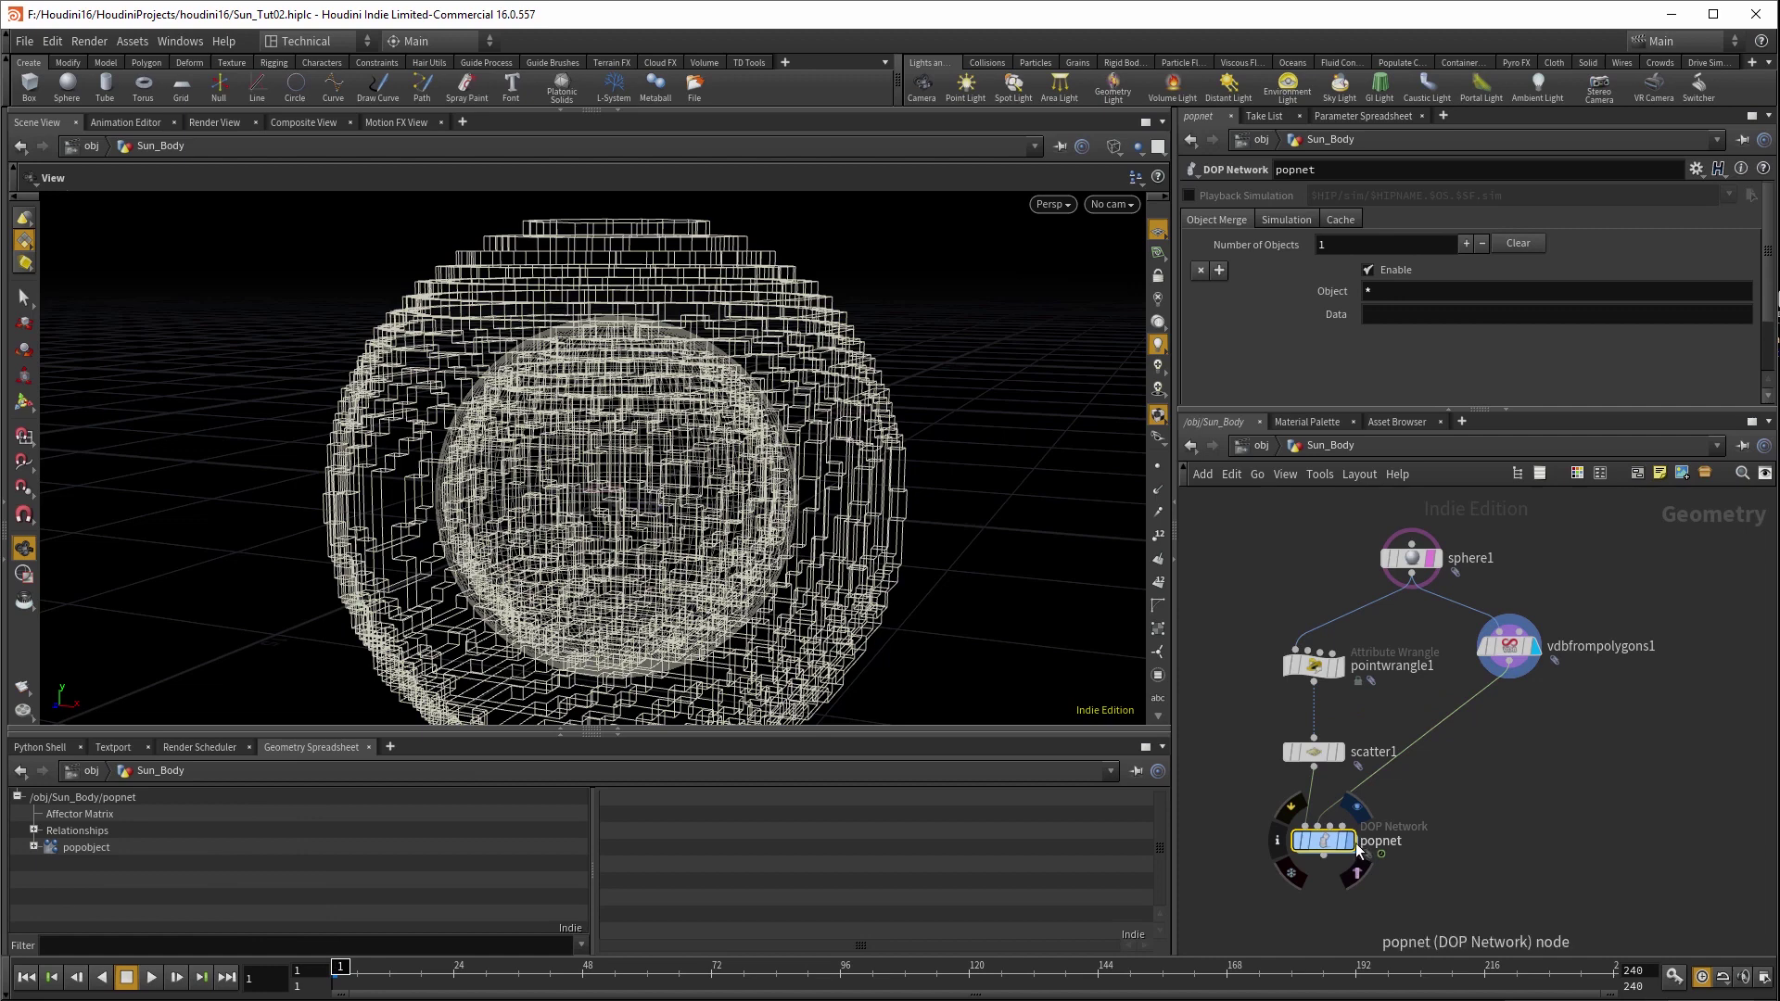
# - Go inside popnet and move source_first_input and popvop1 up together to make room above wire_pops_into_here
pyautogui.doubleClick(1326, 842)
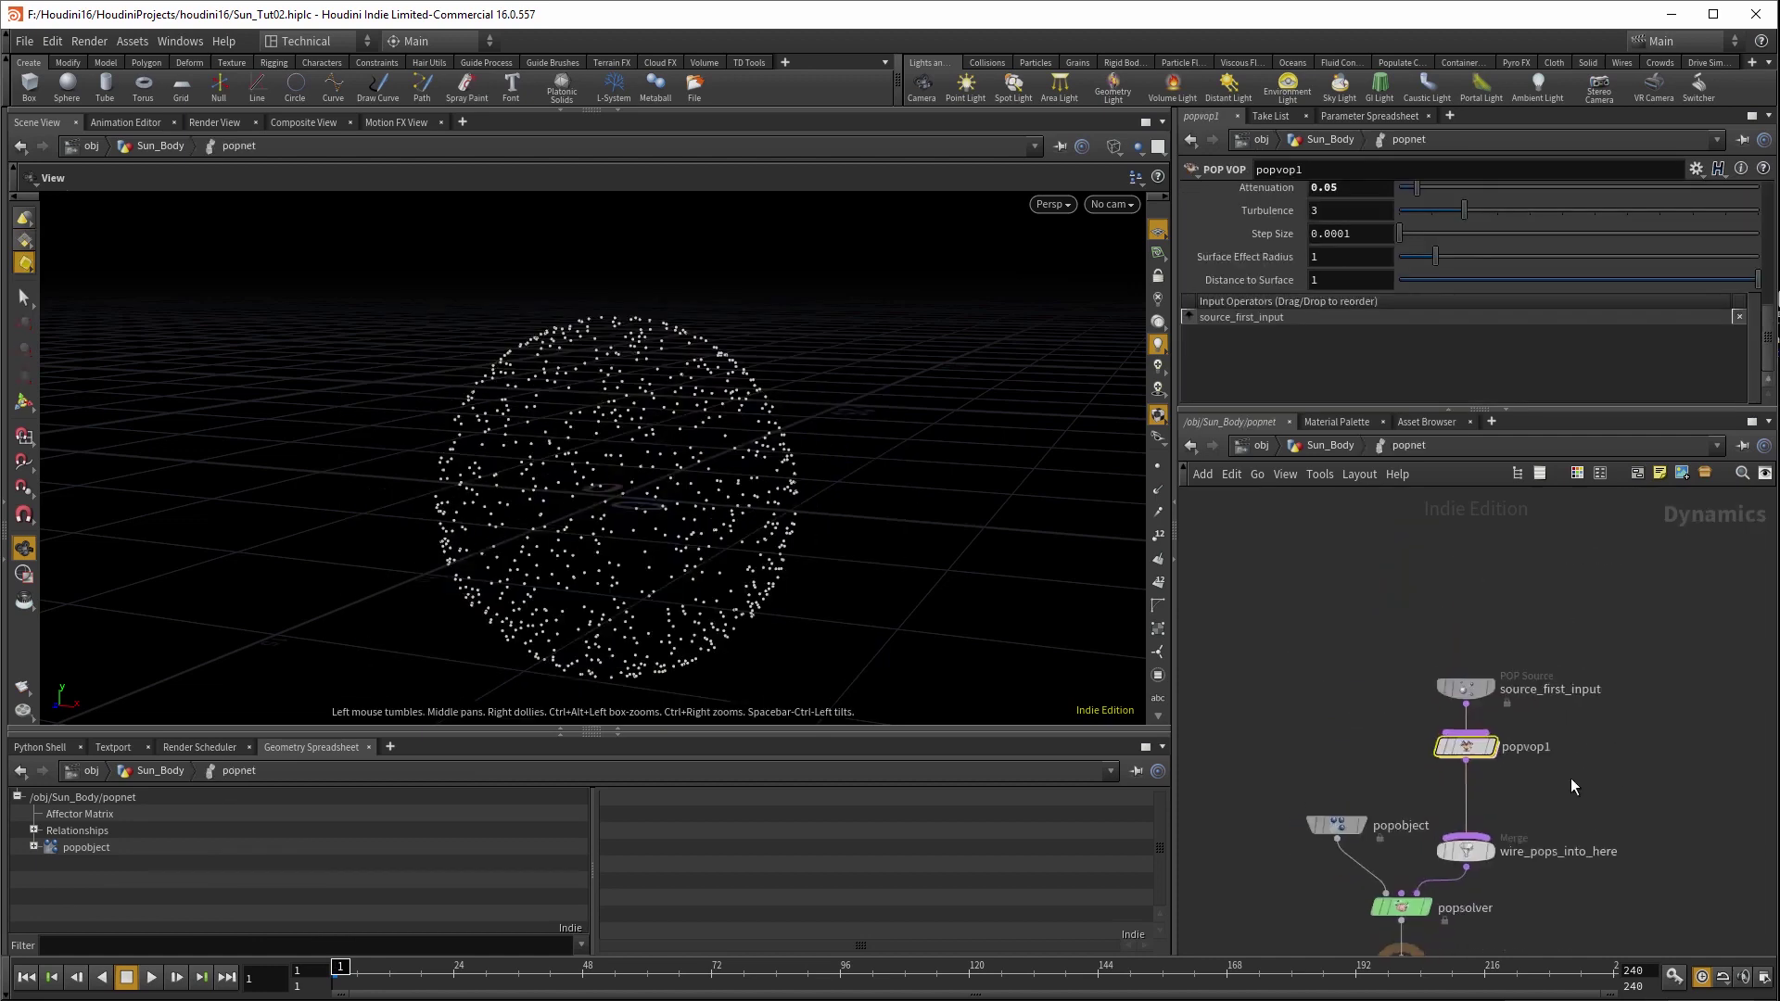
pyautogui.moveTo(1573, 786); pyautogui.dragTo(1426, 668)
pyautogui.moveTo(1482, 755); pyautogui.dragTo(1485, 664)
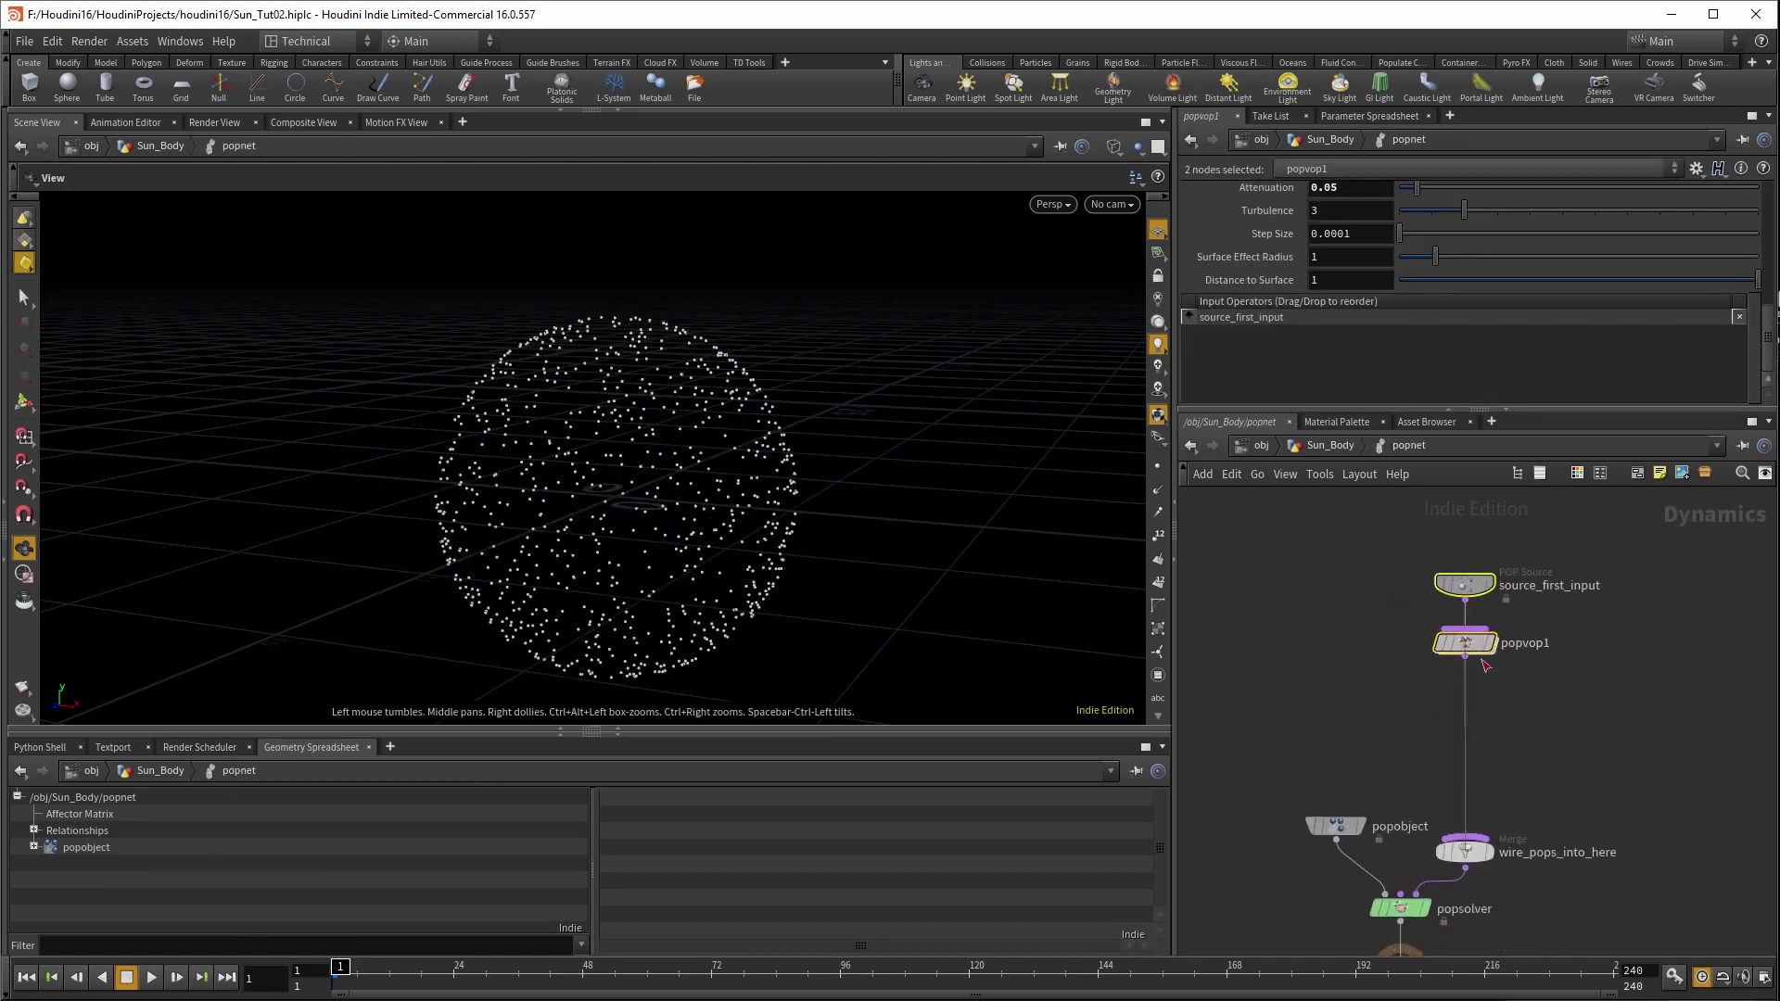
# - Rename the popvop1 node Curl_noise
pyautogui.scroll(1, 1521, 705)
pyautogui.doubleClick(1517, 631)
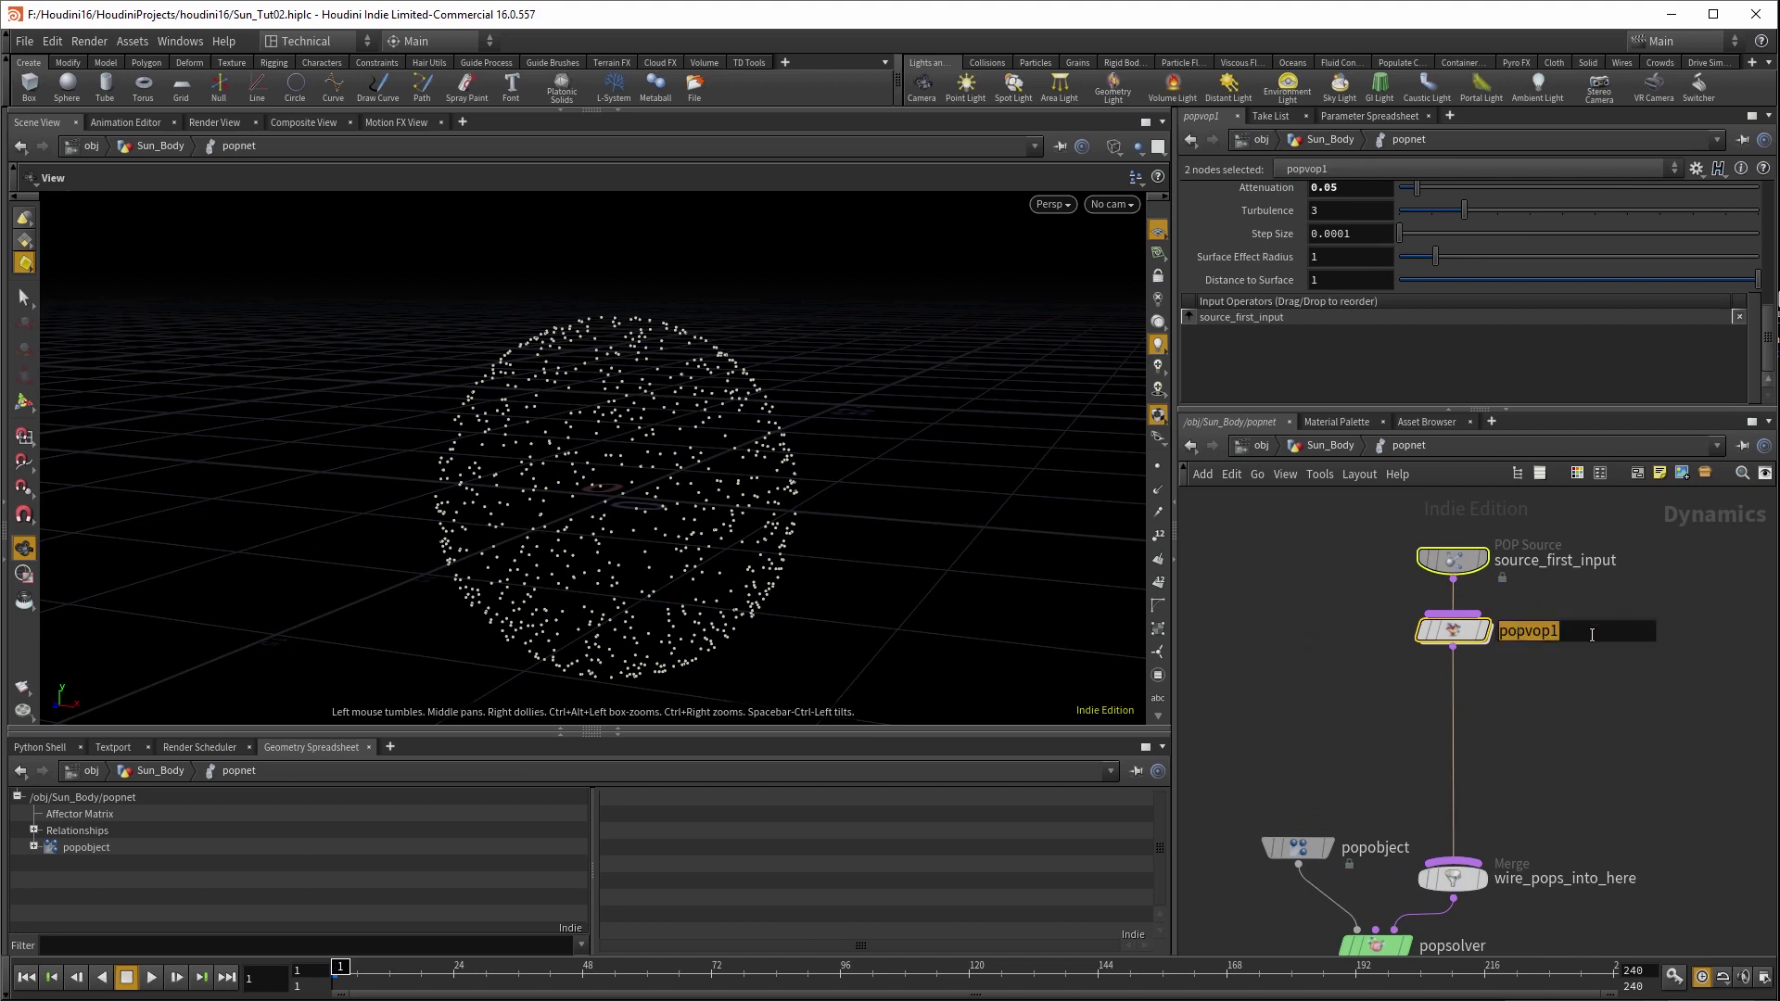
pyautogui.press('BackSpace')
pyautogui.write('Cur')
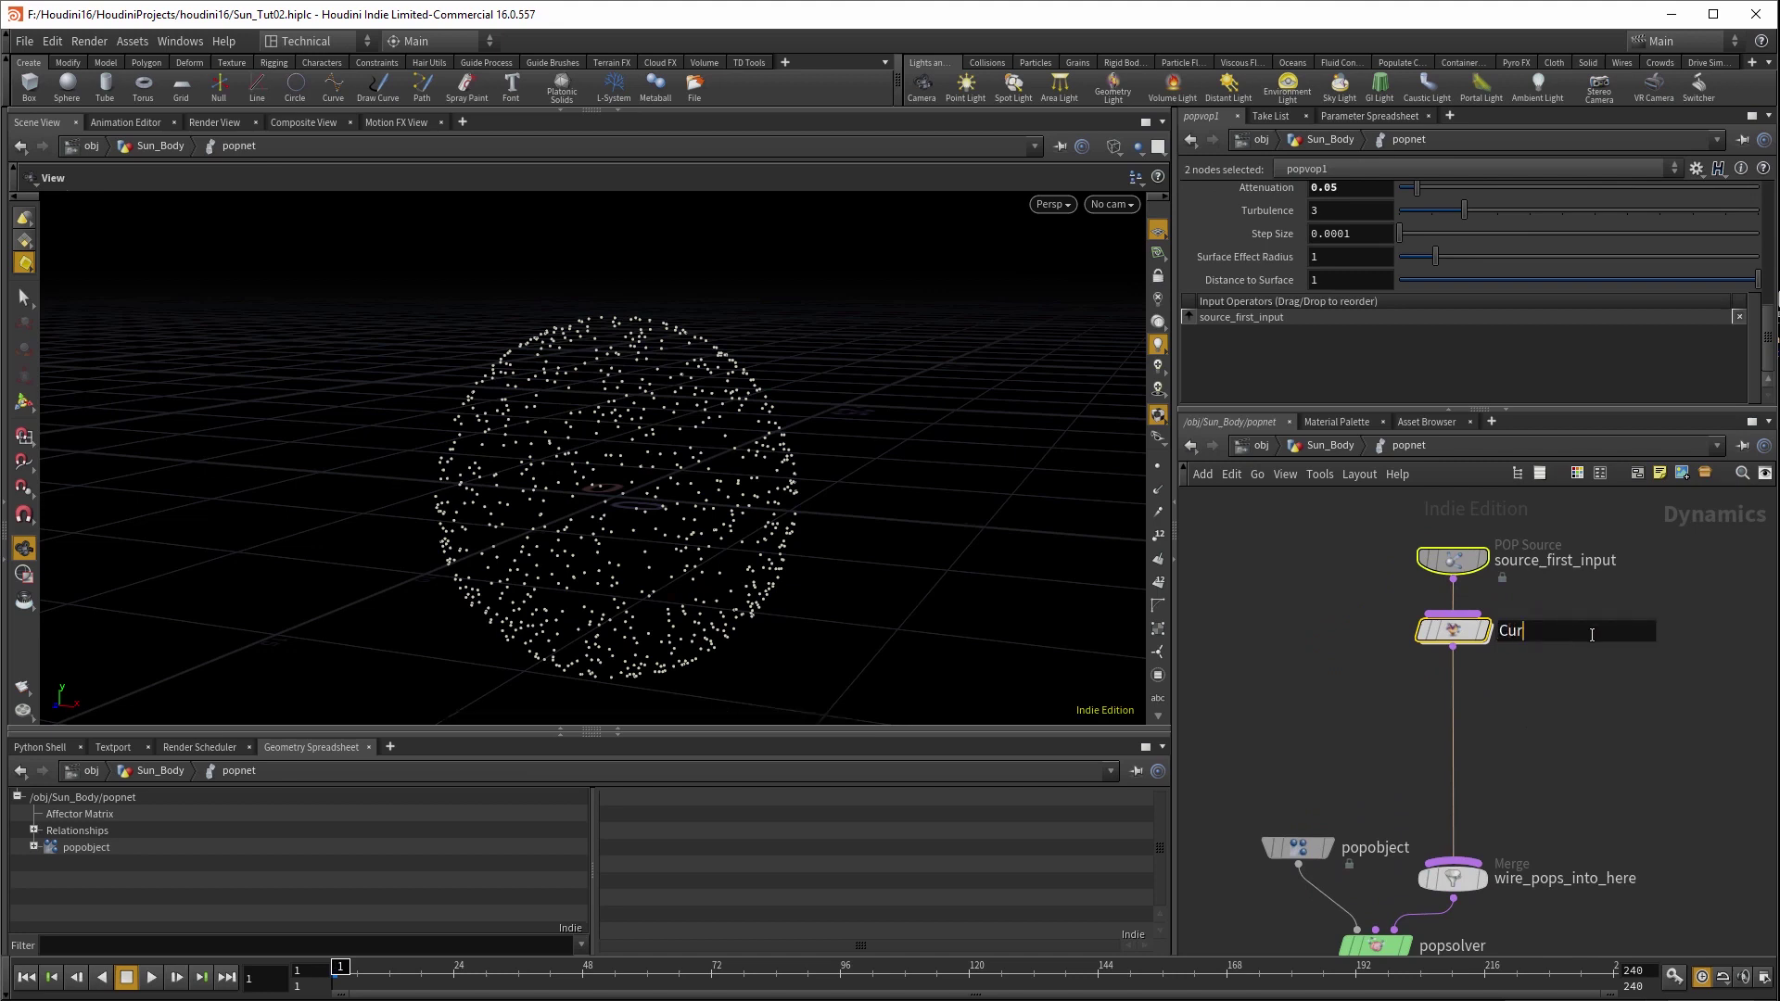
pyautogui.write('ln_noise')
pyautogui.press('Return')
pyautogui.press('BackSpace')
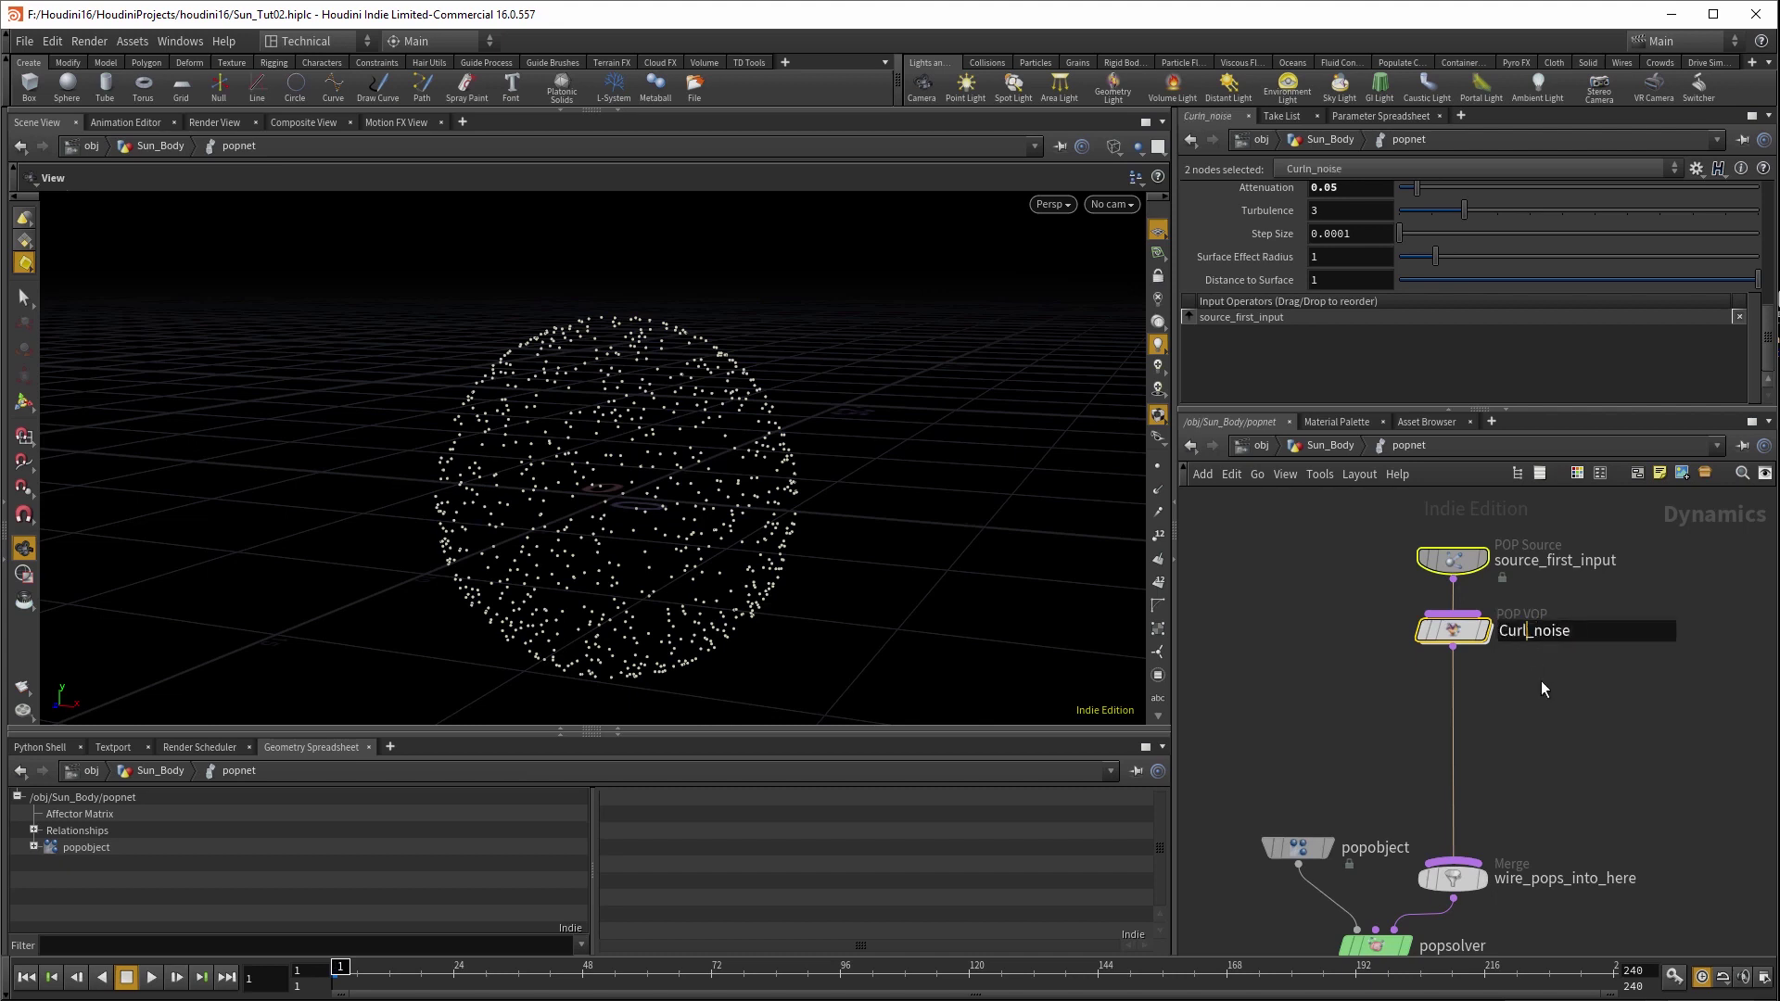
pyautogui.press('Return')
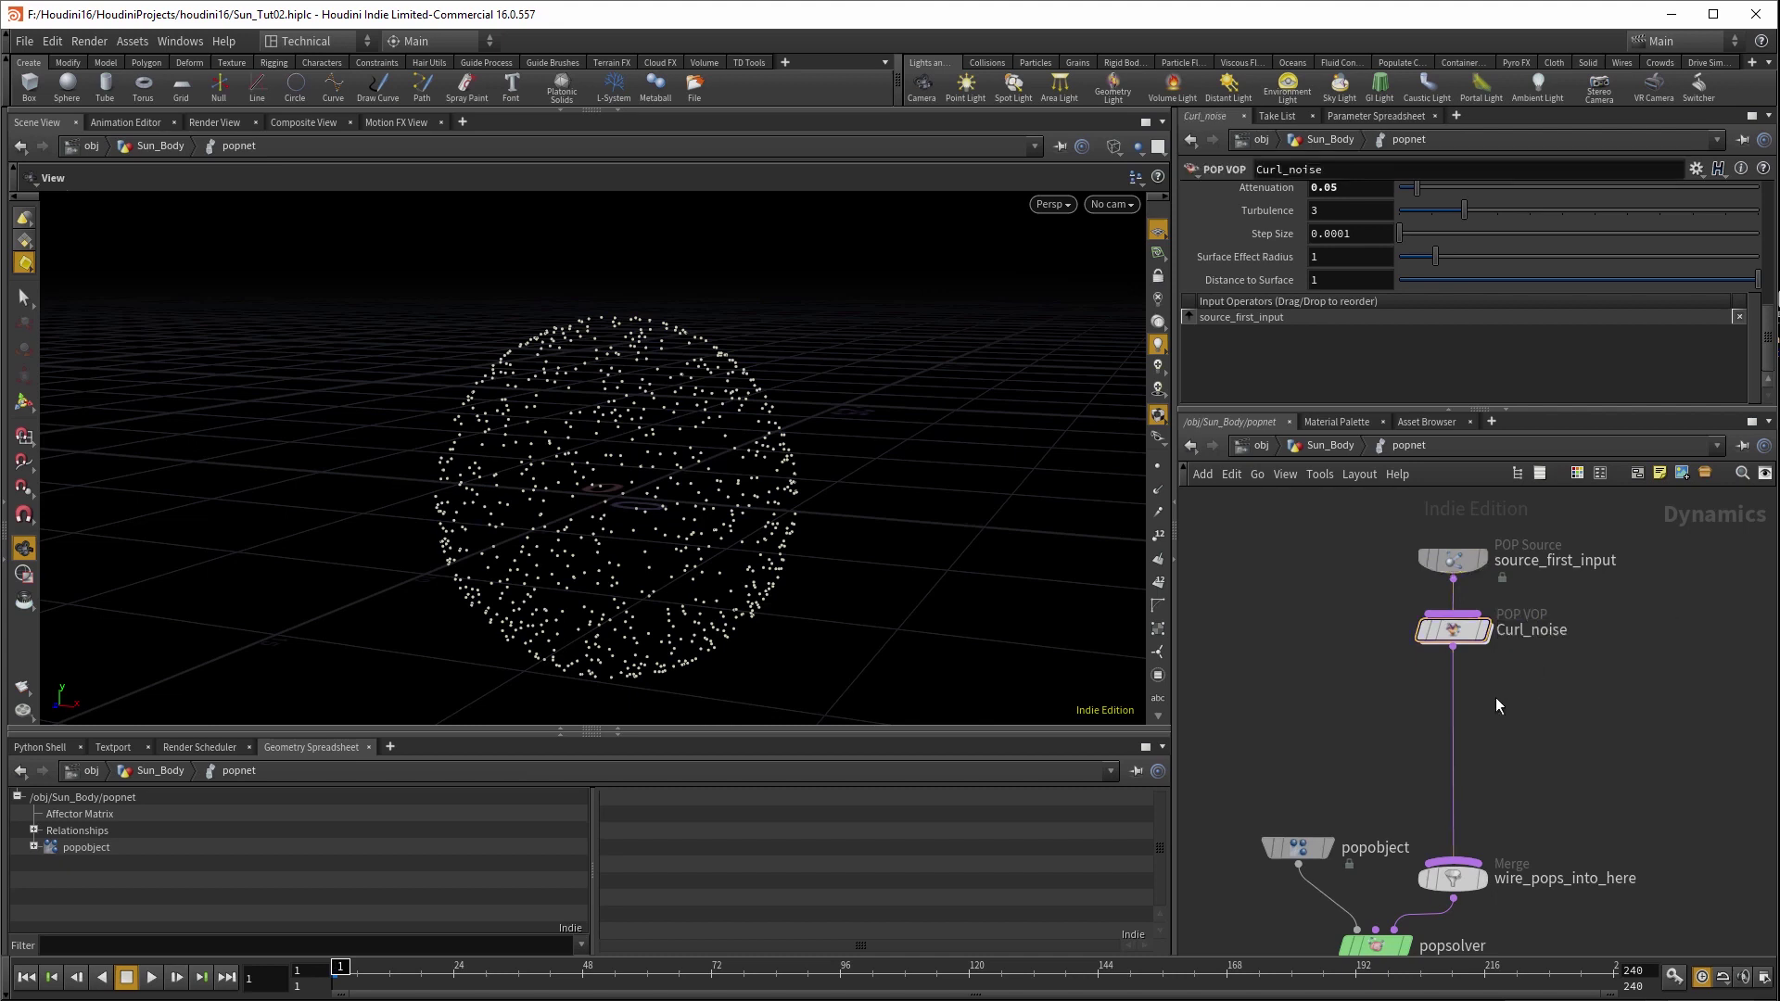
# - Add a second POP VOP node on the wire between Curl_noise and wire_pops_into_here
pyautogui.press('Tab')
pyautogui.press('Return')
pyautogui.click(1456, 712)
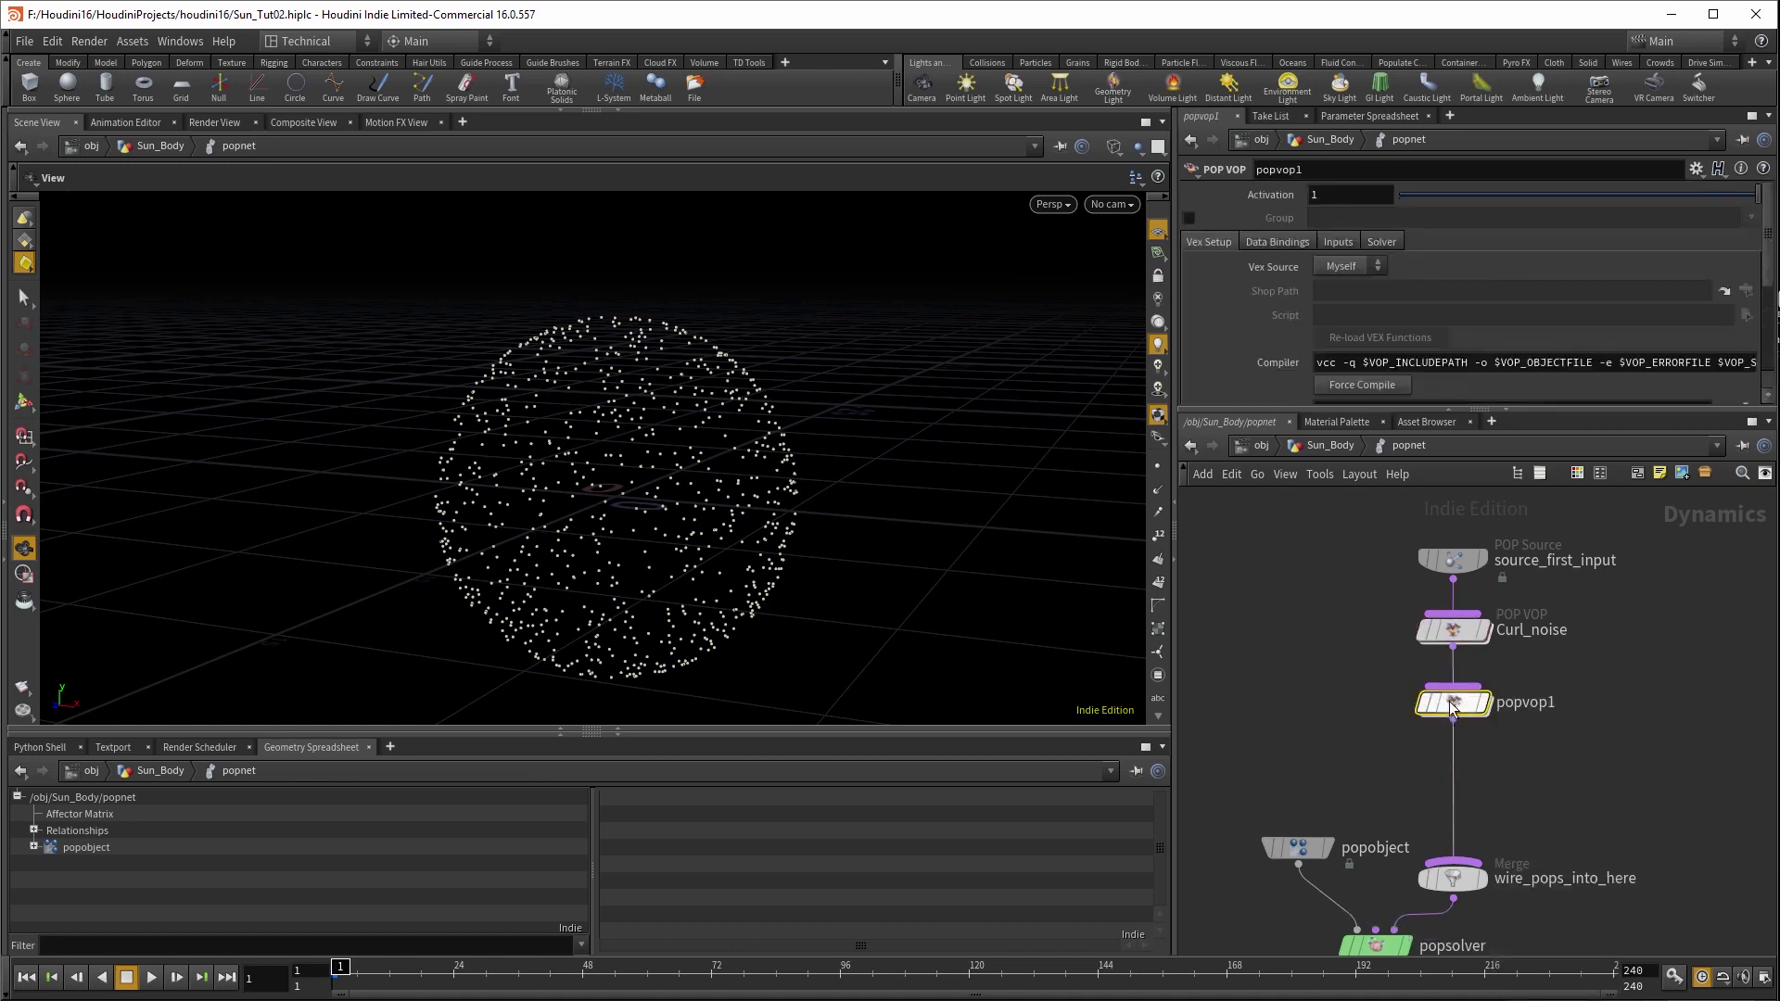
# - Go inside the new popvop1 and move geometryvopglobal1 and geometryvopoutput1 apart to make room between them
pyautogui.doubleClick(1457, 711)
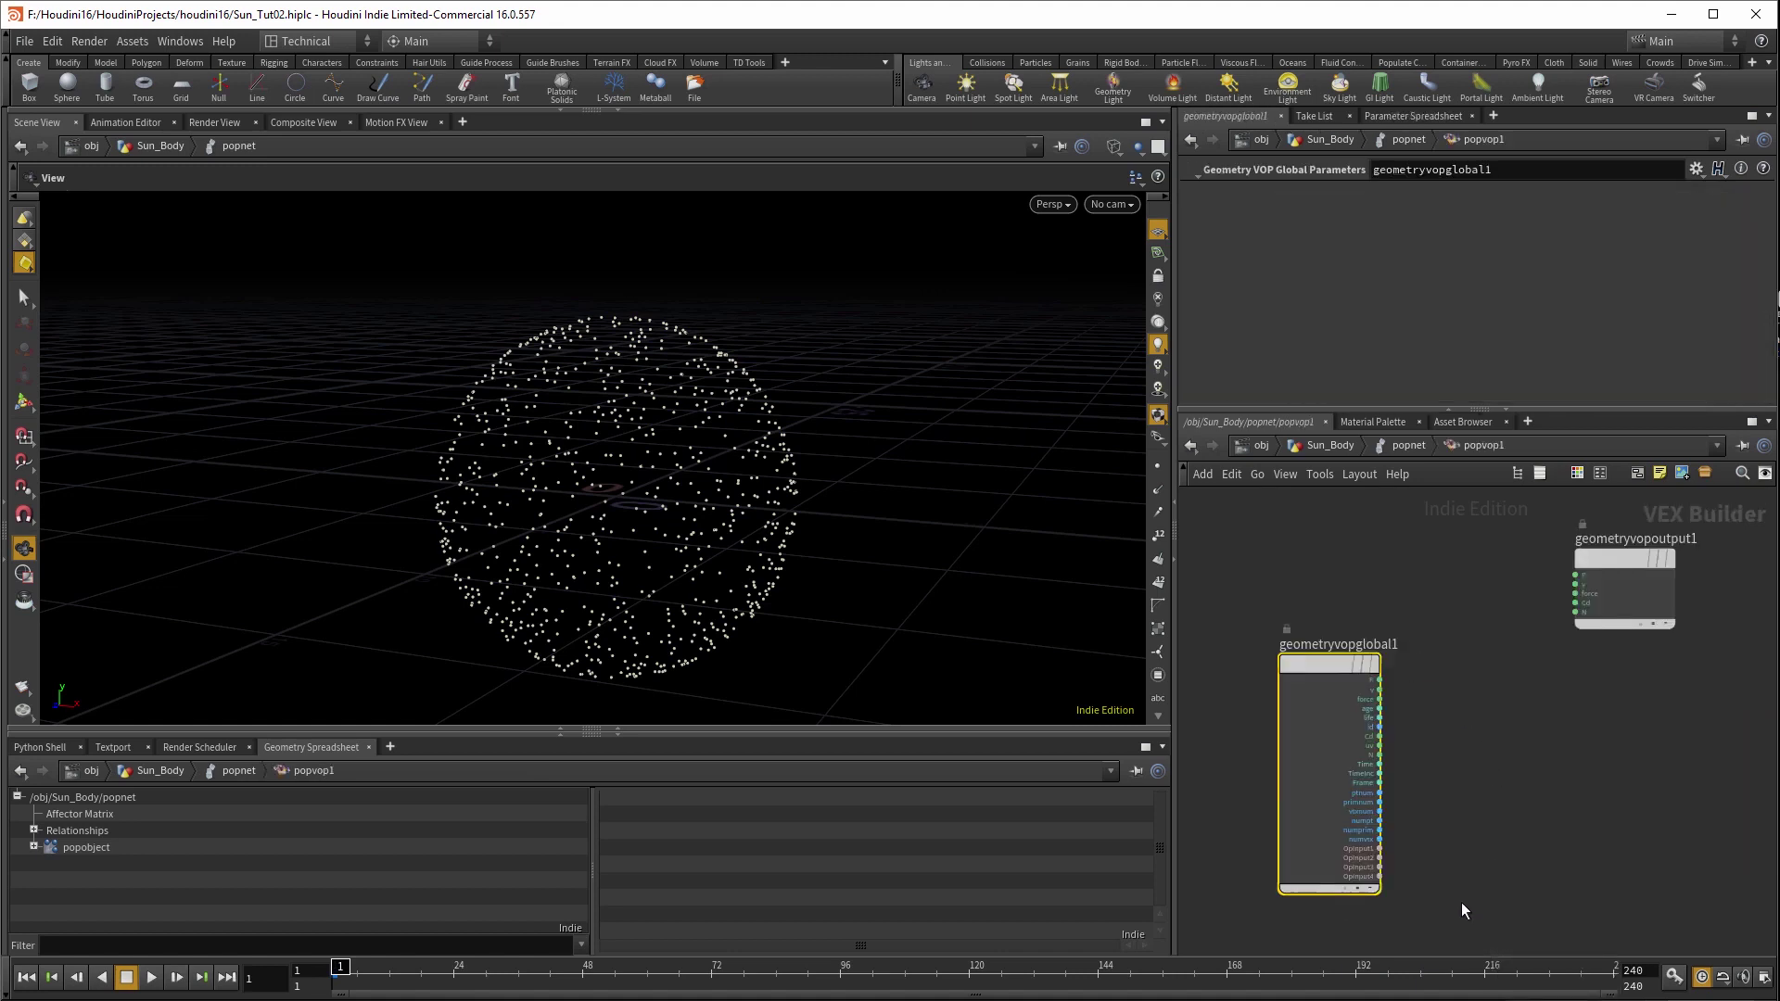
pyautogui.moveTo(1311, 642); pyautogui.dragTo(1230, 581)
pyautogui.moveTo(1617, 552); pyautogui.dragTo(1630, 580)
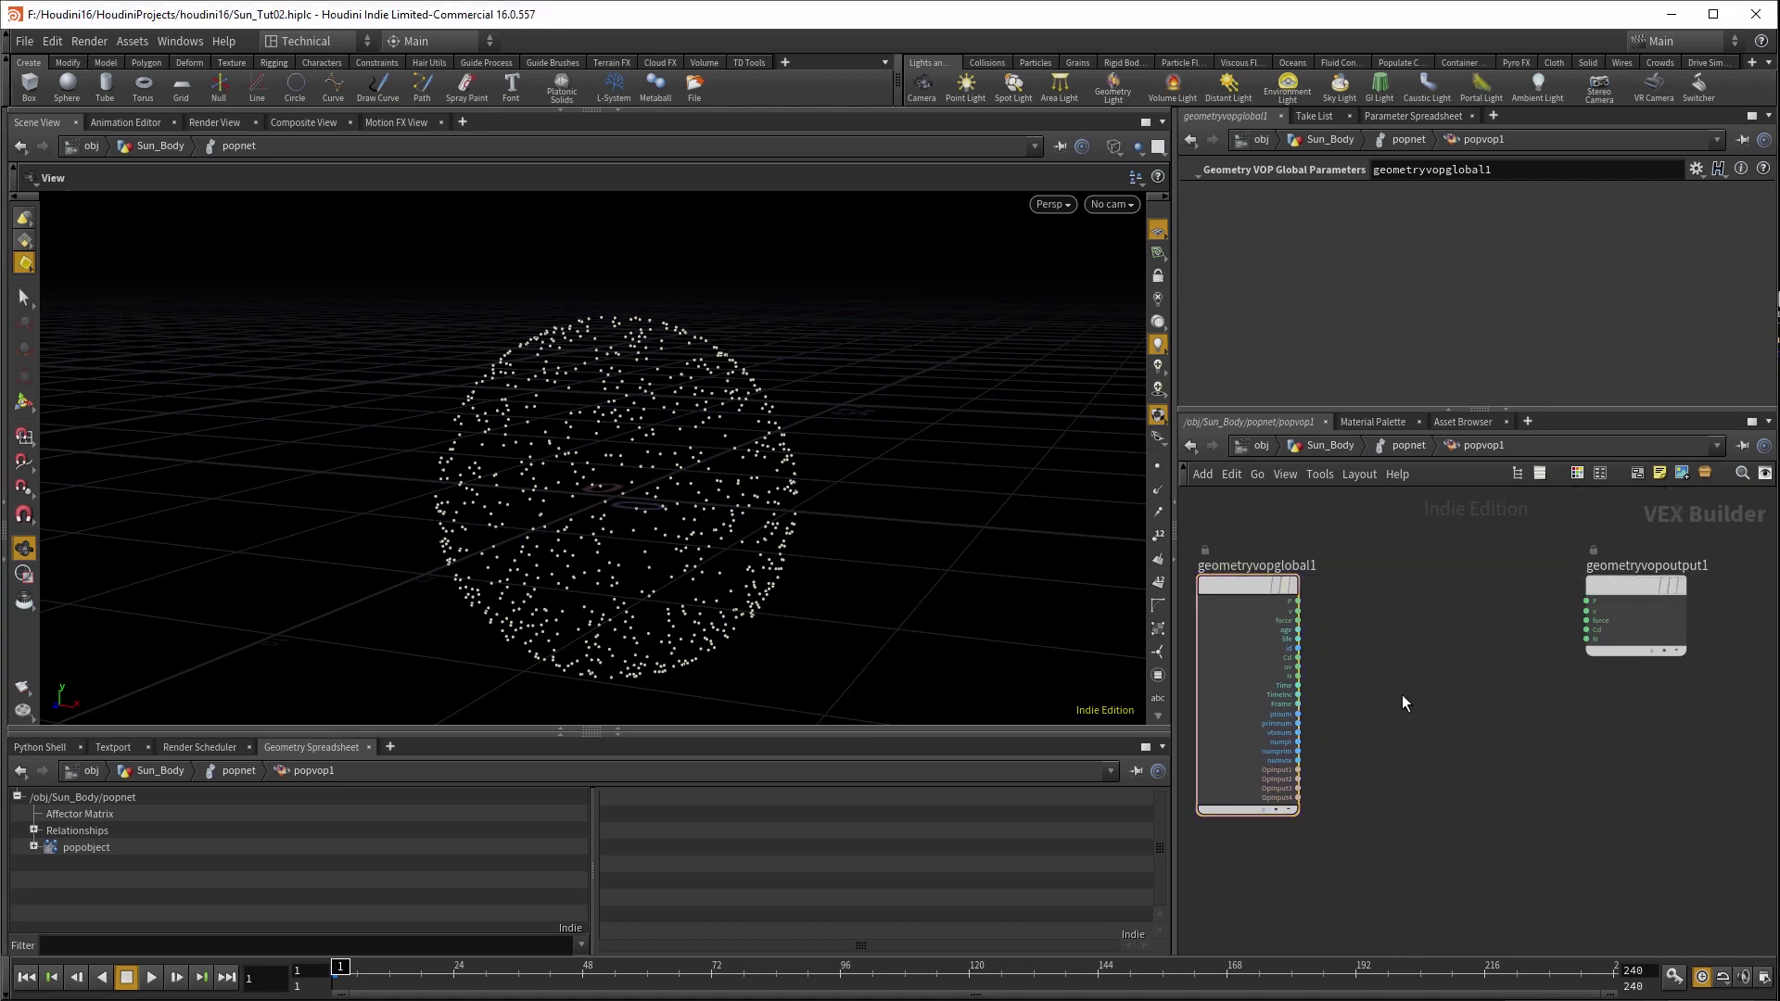
# - Add a Volume Gradient node beside geometryvopglobal1 and a Volume Sample node above it
pyautogui.press('Tab')
pyautogui.write('volum')
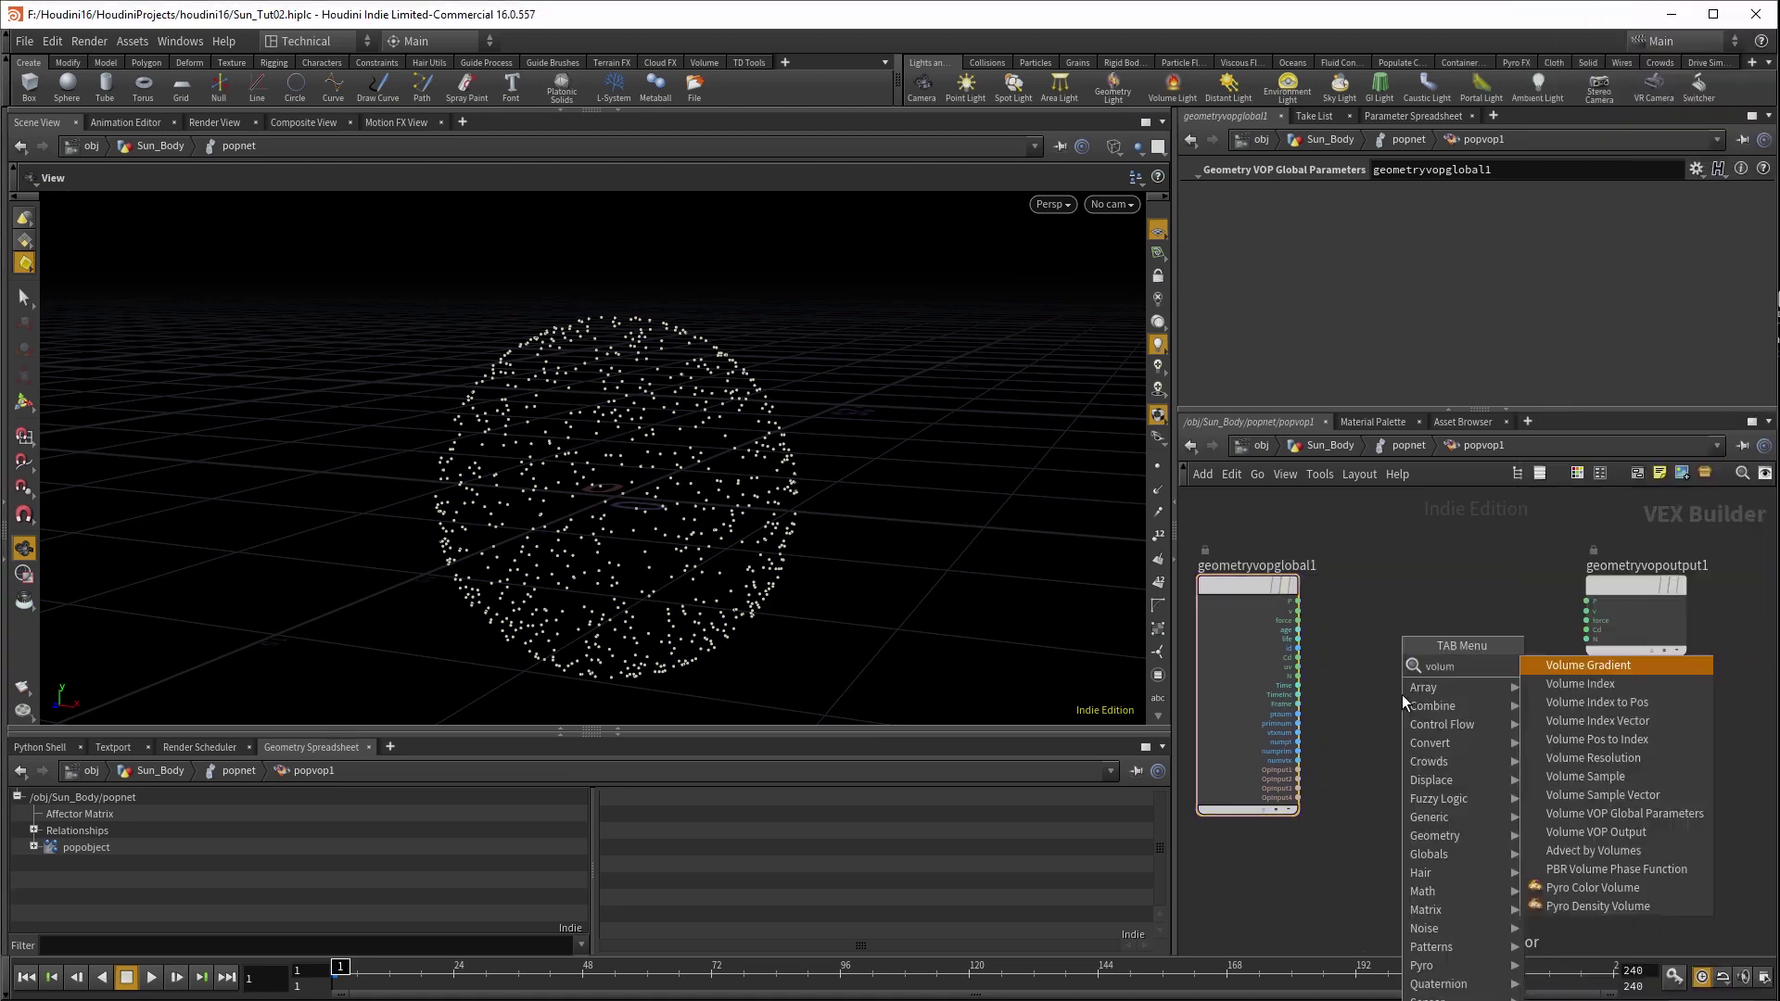
pyautogui.press('Return')
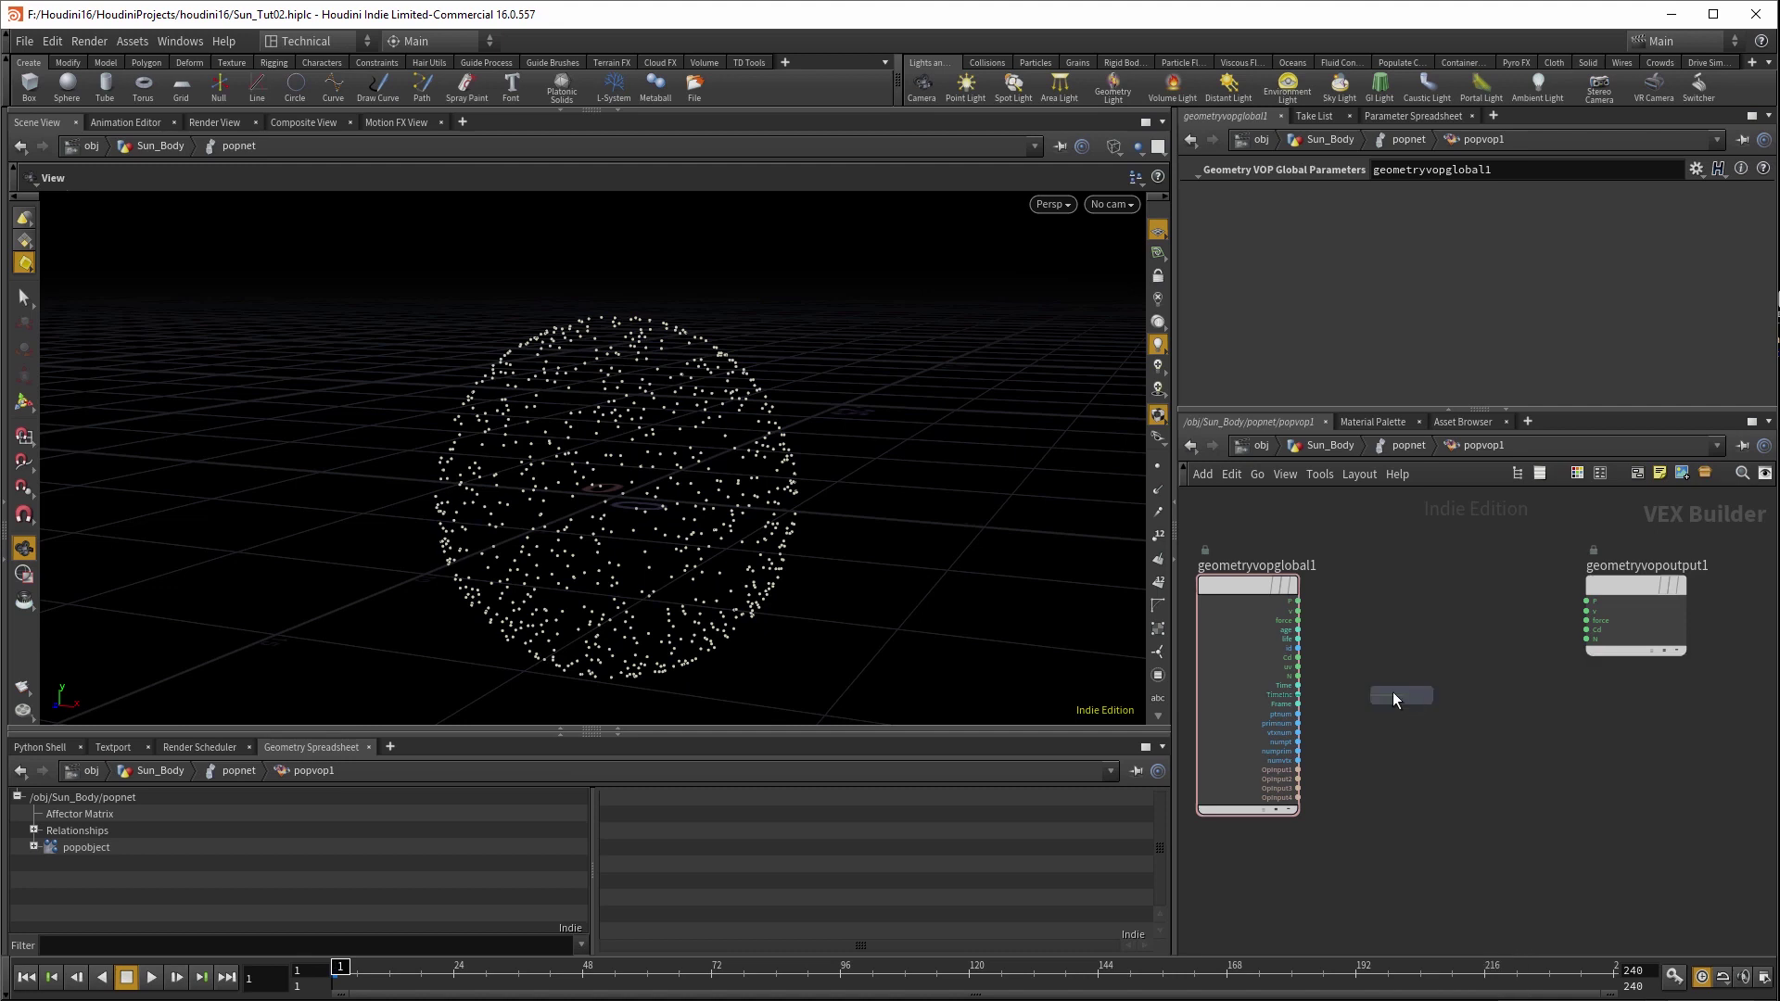
pyautogui.click(1398, 738)
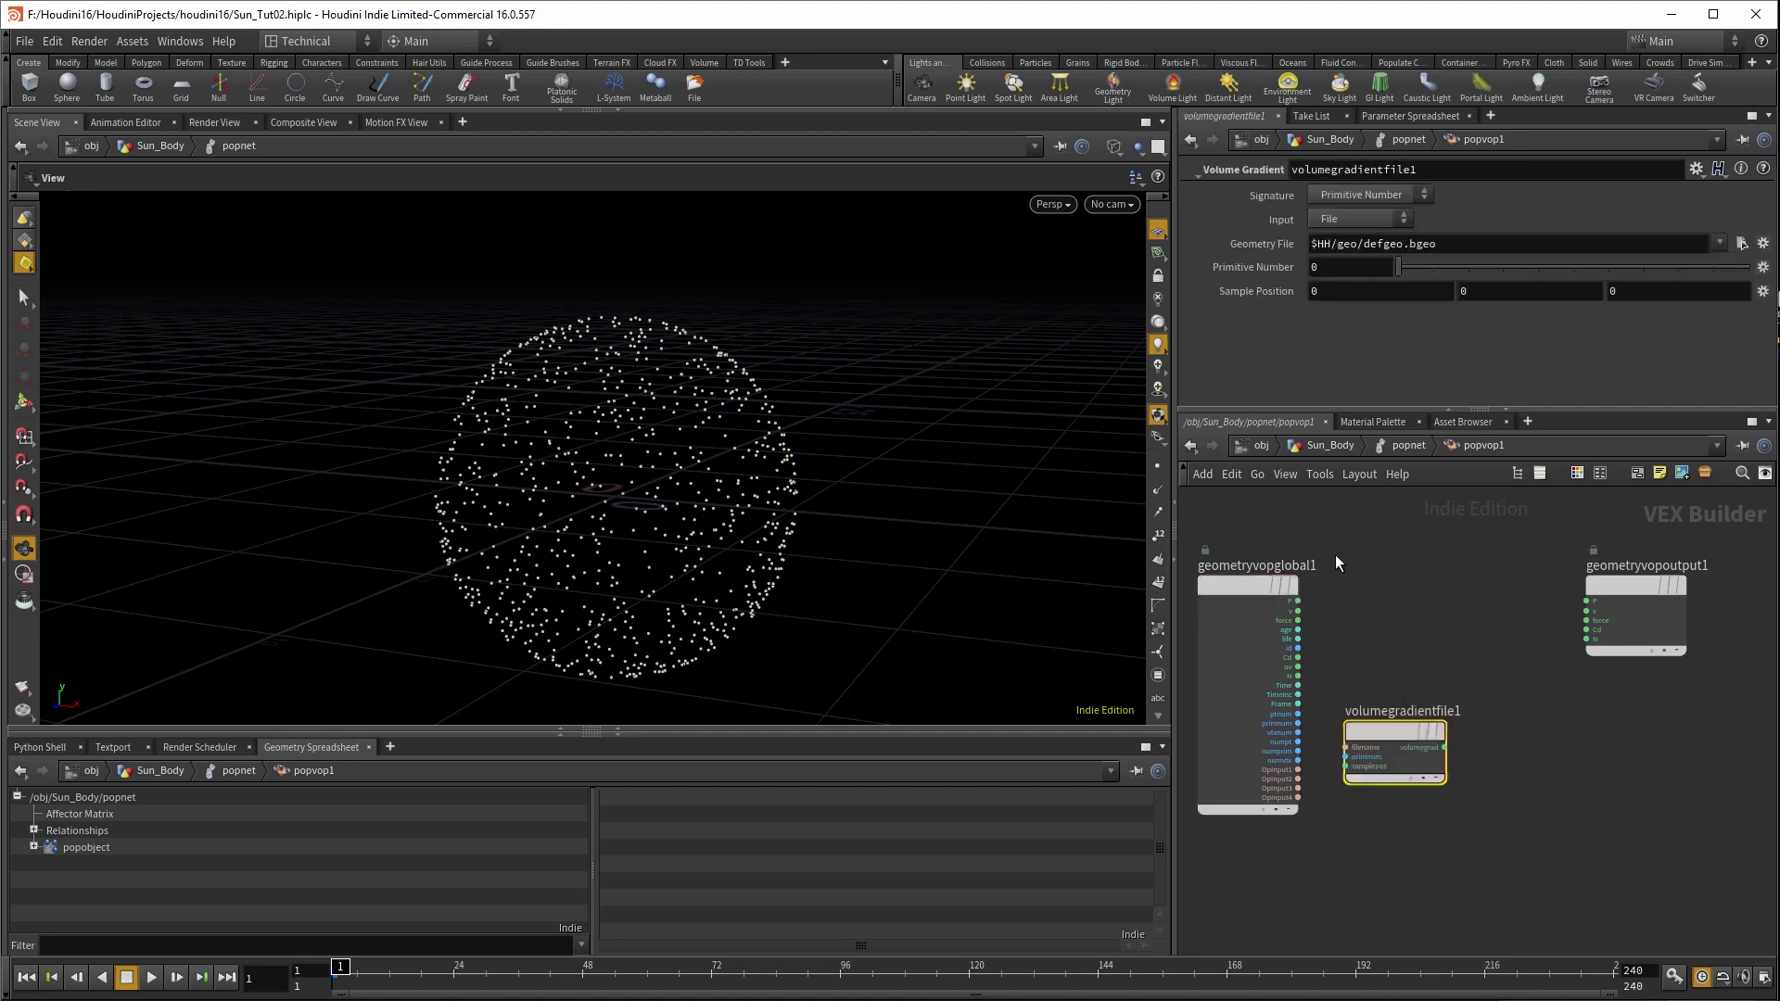
pyautogui.press('Tab')
pyautogui.write('vo')
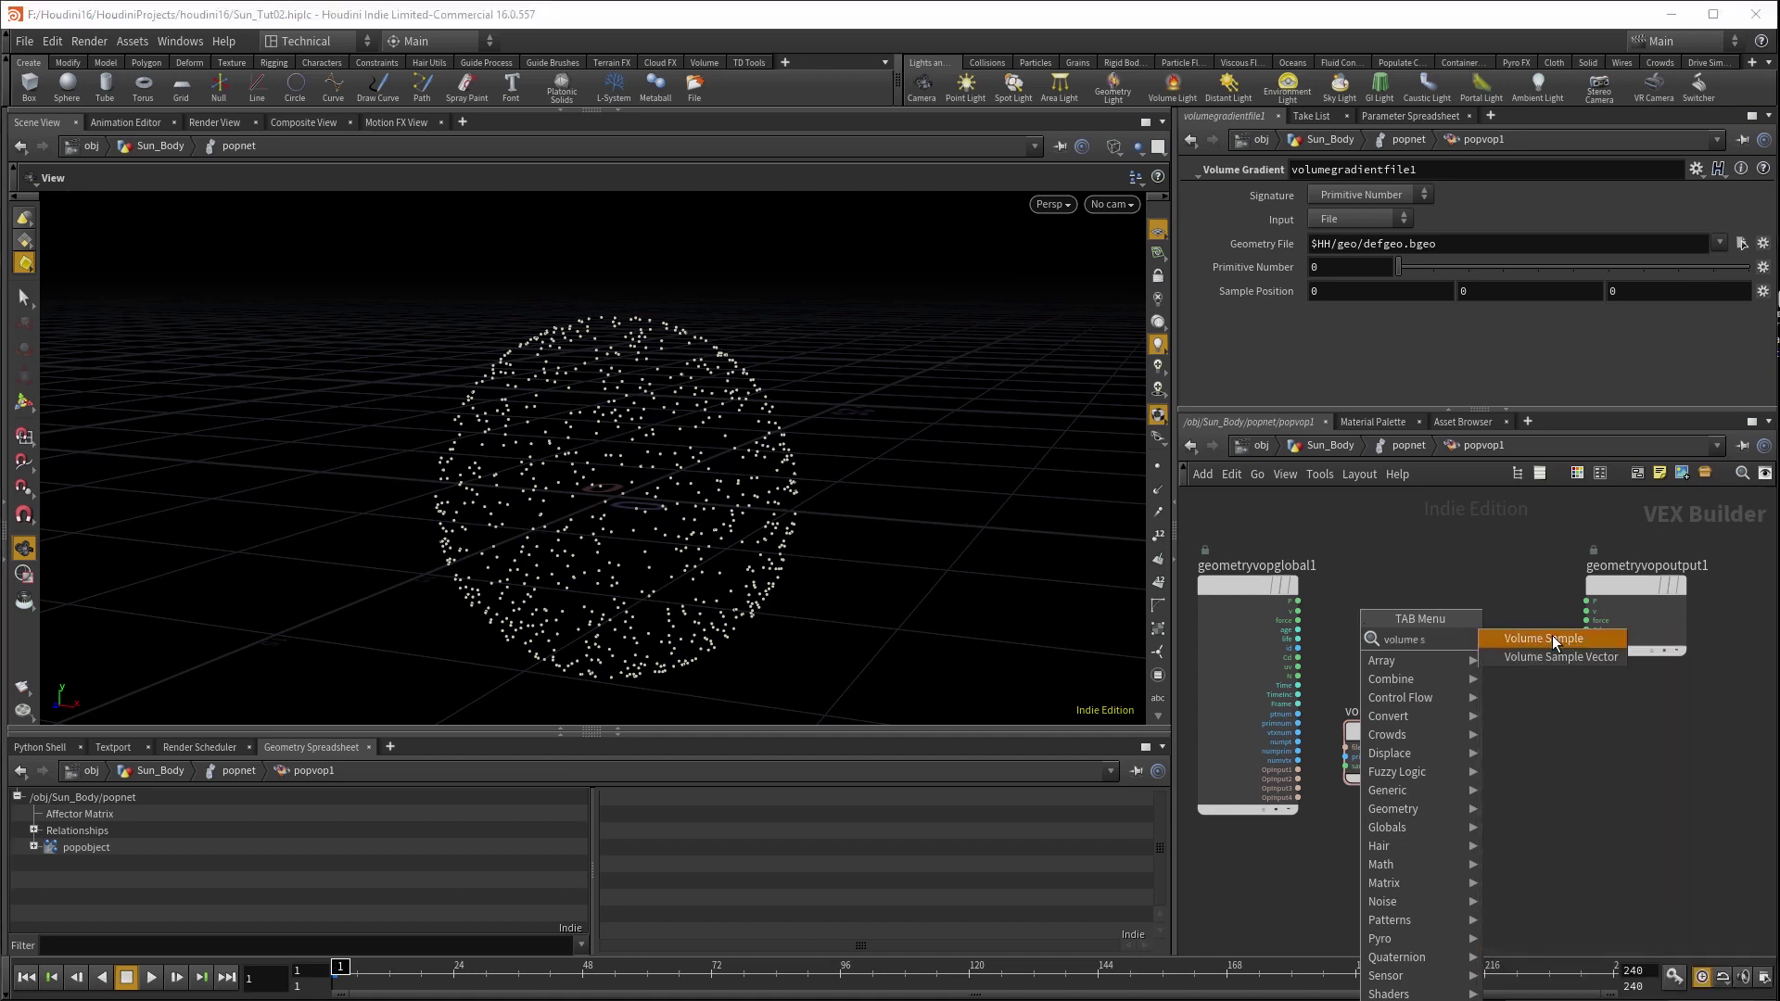
pyautogui.click(1552, 636)
pyautogui.click(1395, 648)
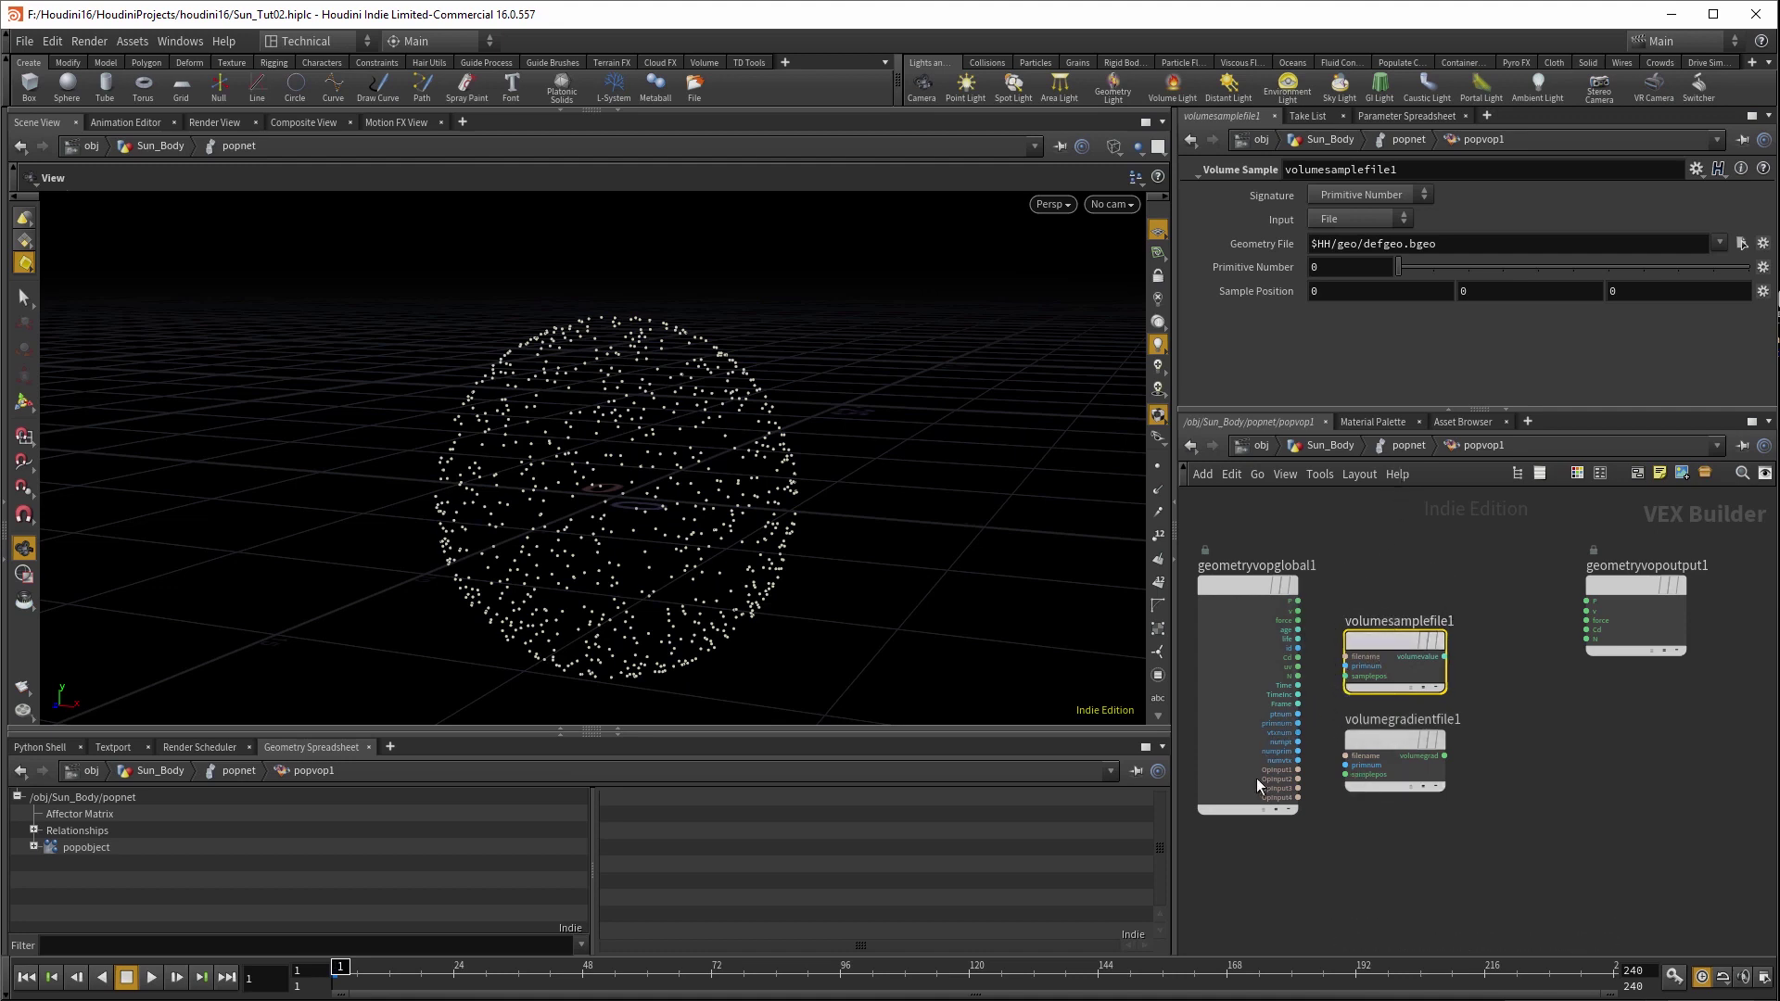
# - Return to popnet and set popvop1's Input 2 to Second Context Geometry
pyautogui.click(1400, 450)
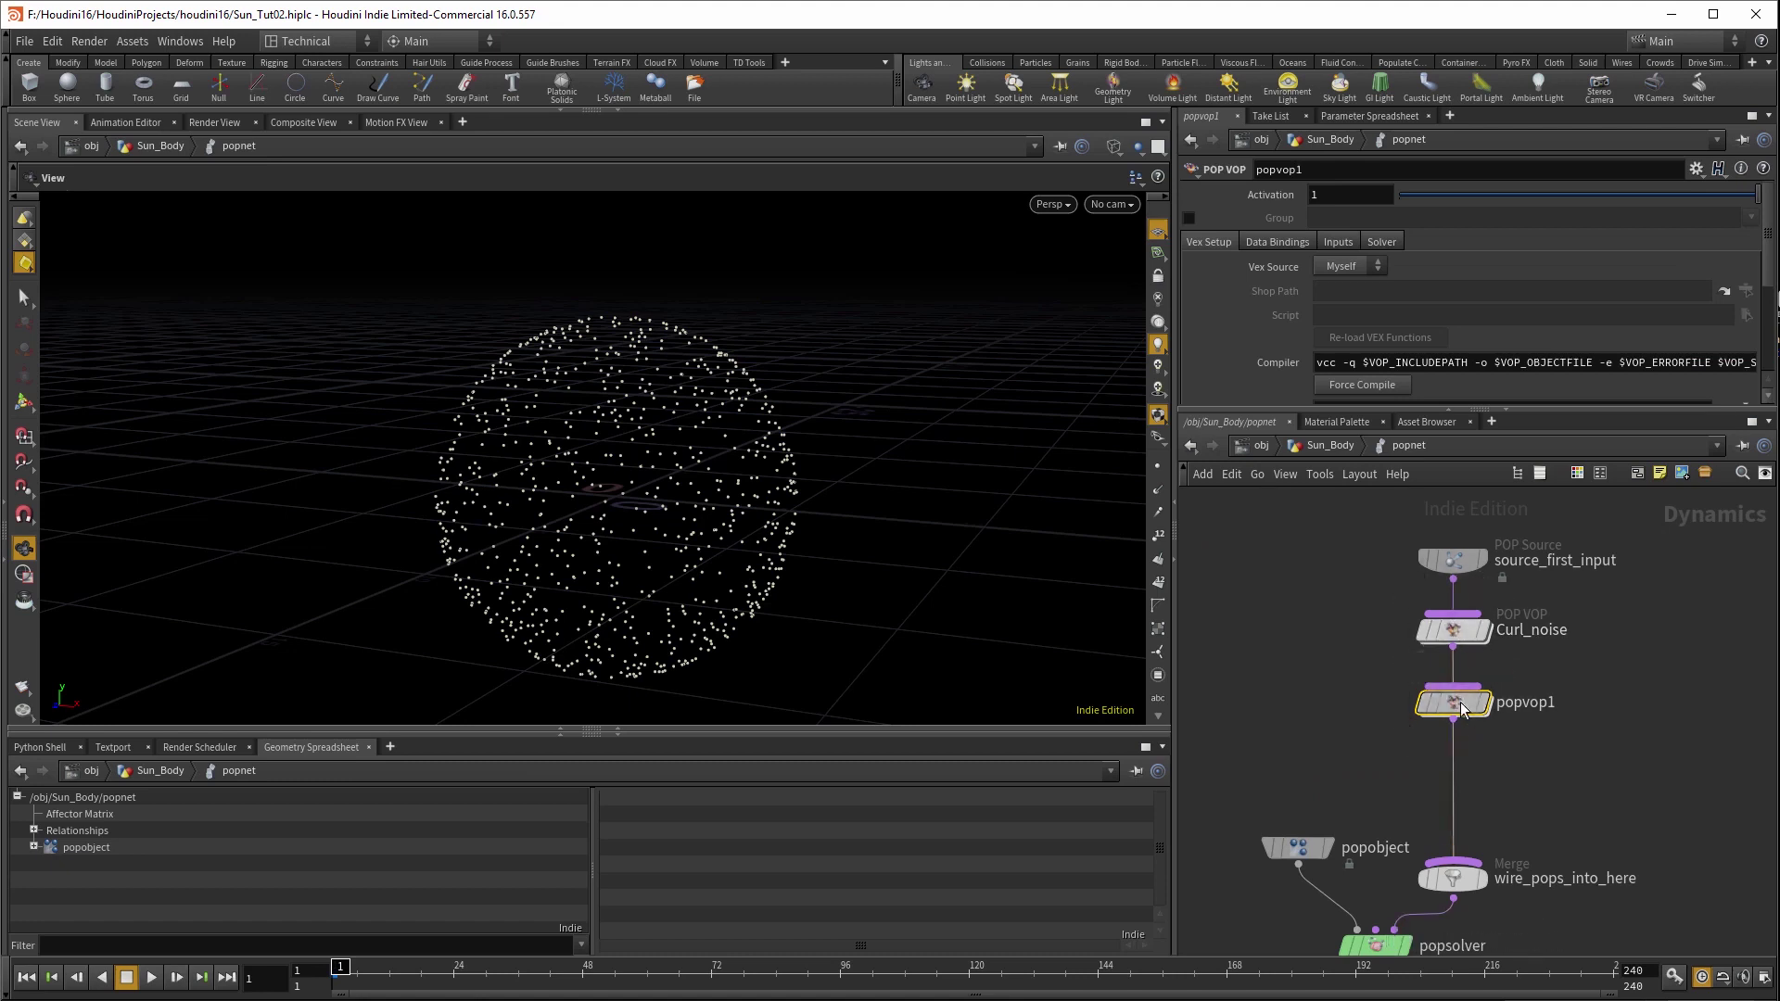
pyautogui.click(1340, 241)
pyautogui.click(1346, 293)
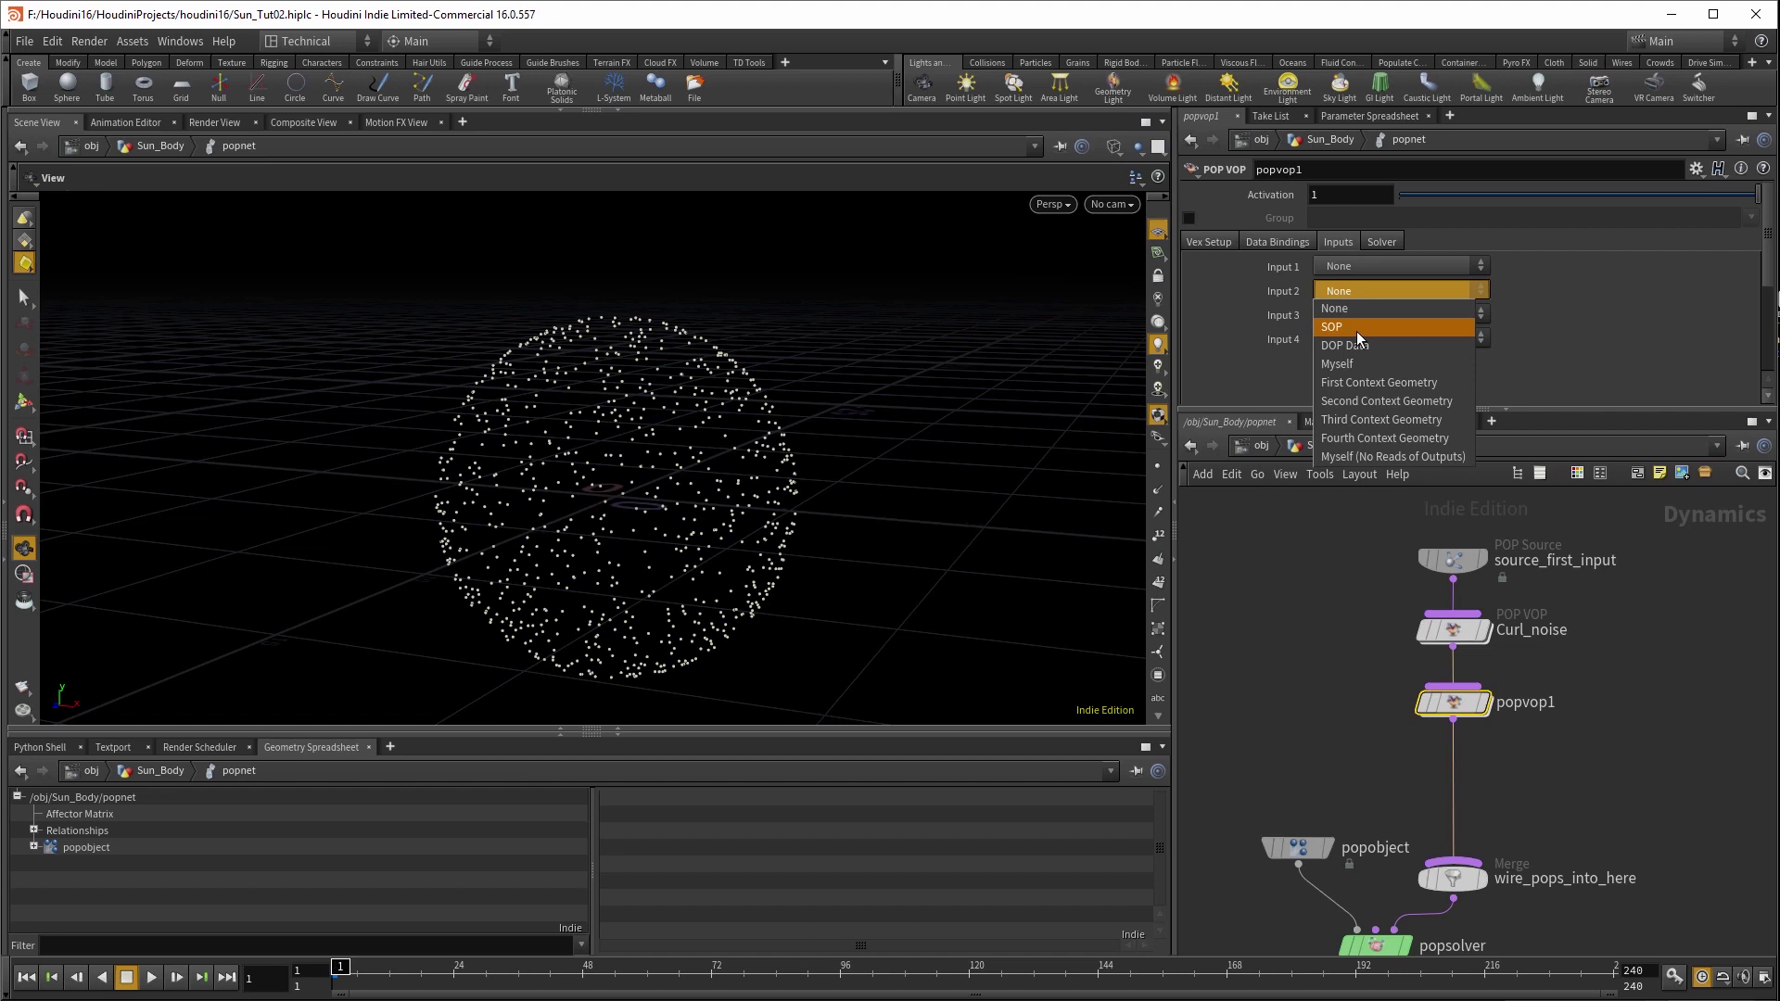
pyautogui.click(1381, 400)
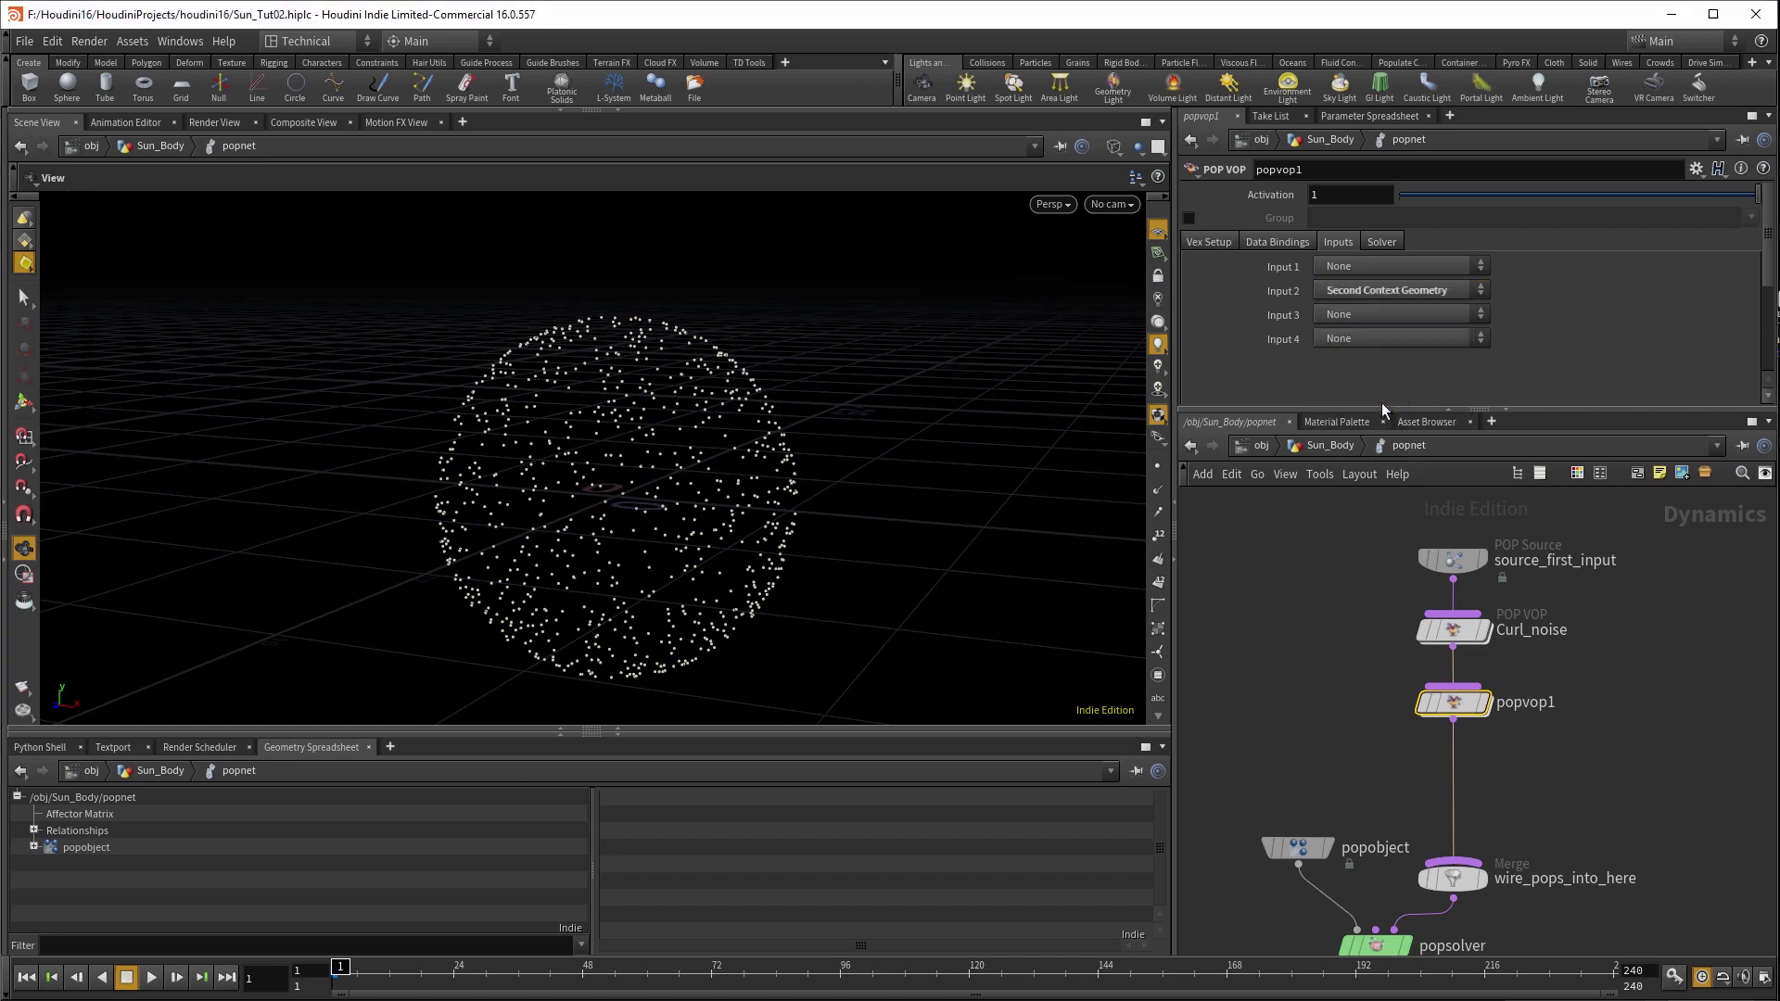
pyautogui.click(1518, 770)
pyautogui.moveTo(1600, 821); pyautogui.dragTo(1600, 805, button='middle')
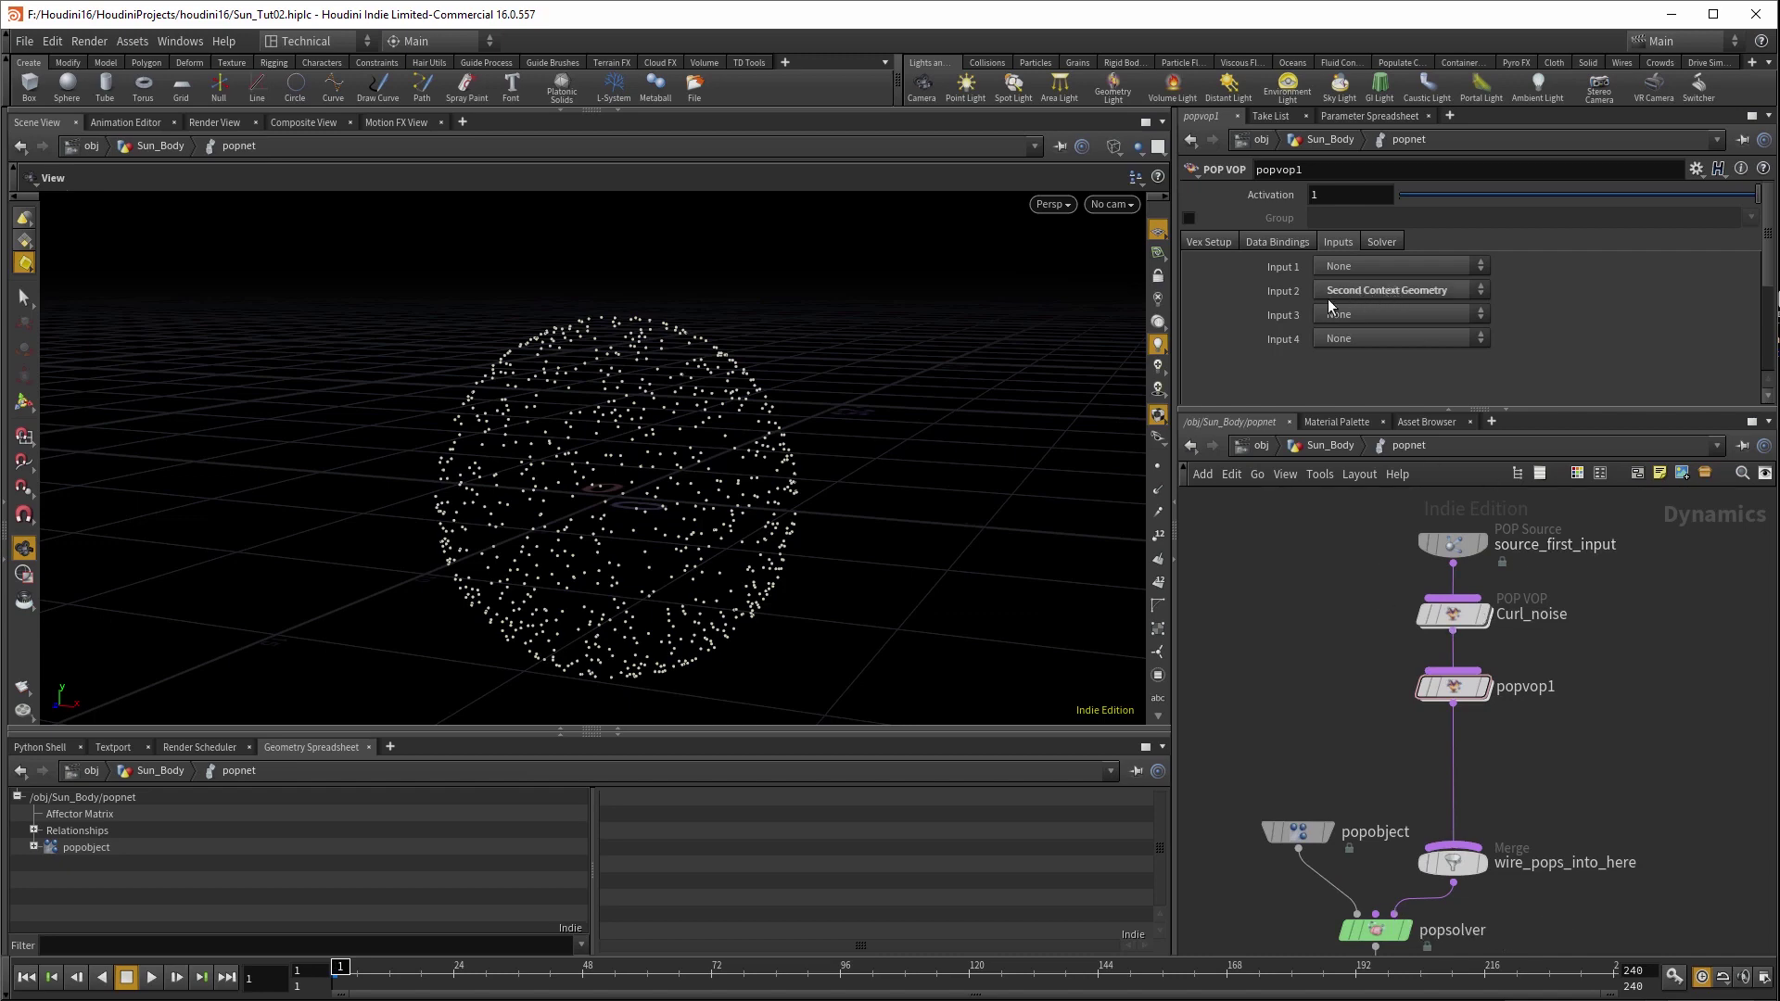
# - Check popnet's input wiring in Sun_Body, return inside popnet and set popvop1's Input 1 to First Context Geometry
pyautogui.click(1316, 446)
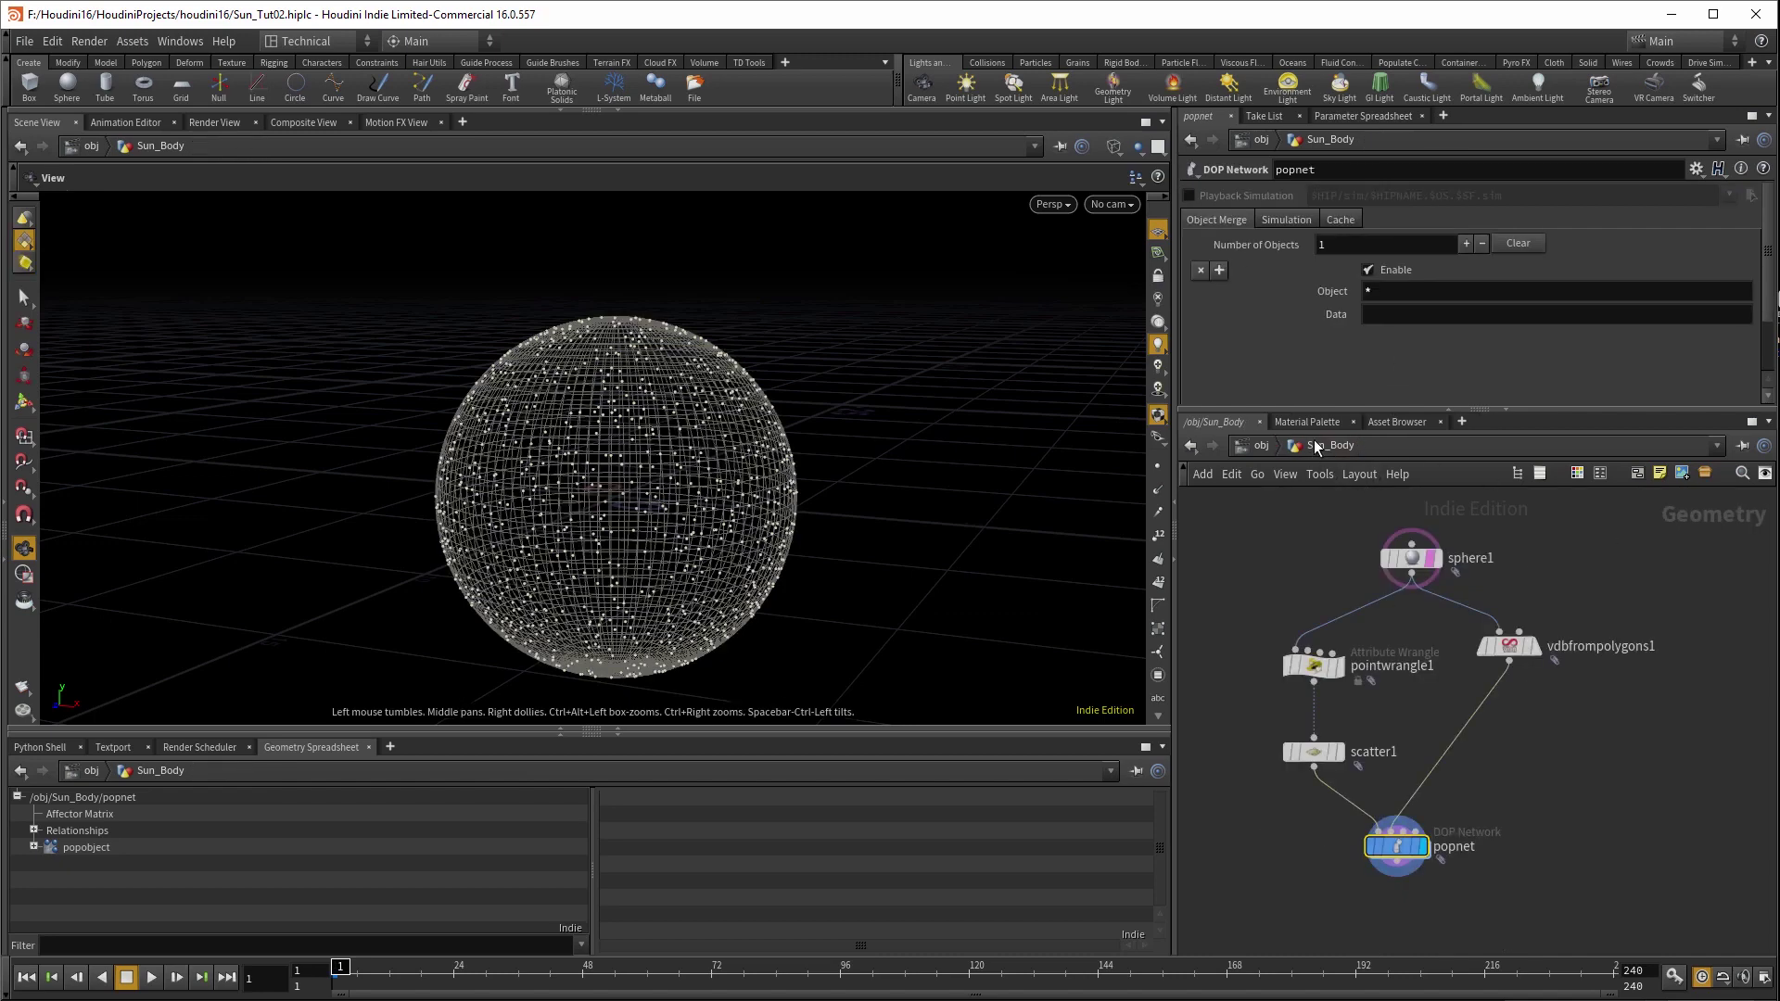
pyautogui.doubleClick(1399, 848)
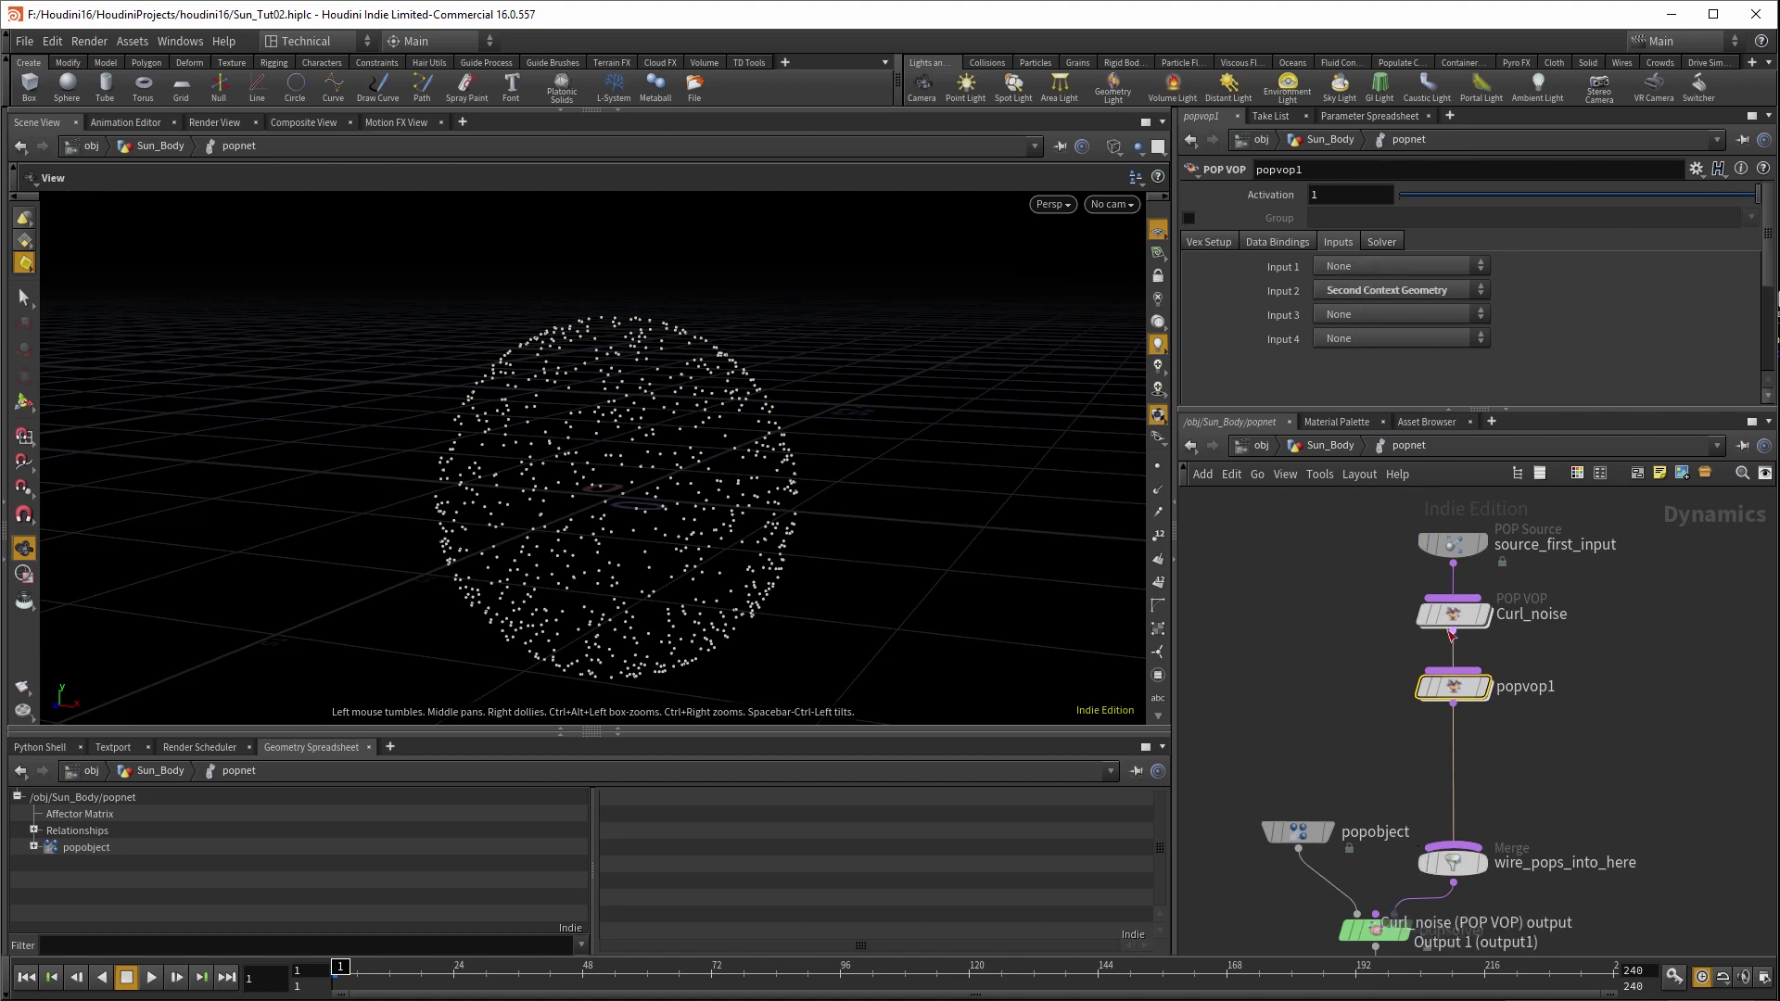
pyautogui.click(1392, 270)
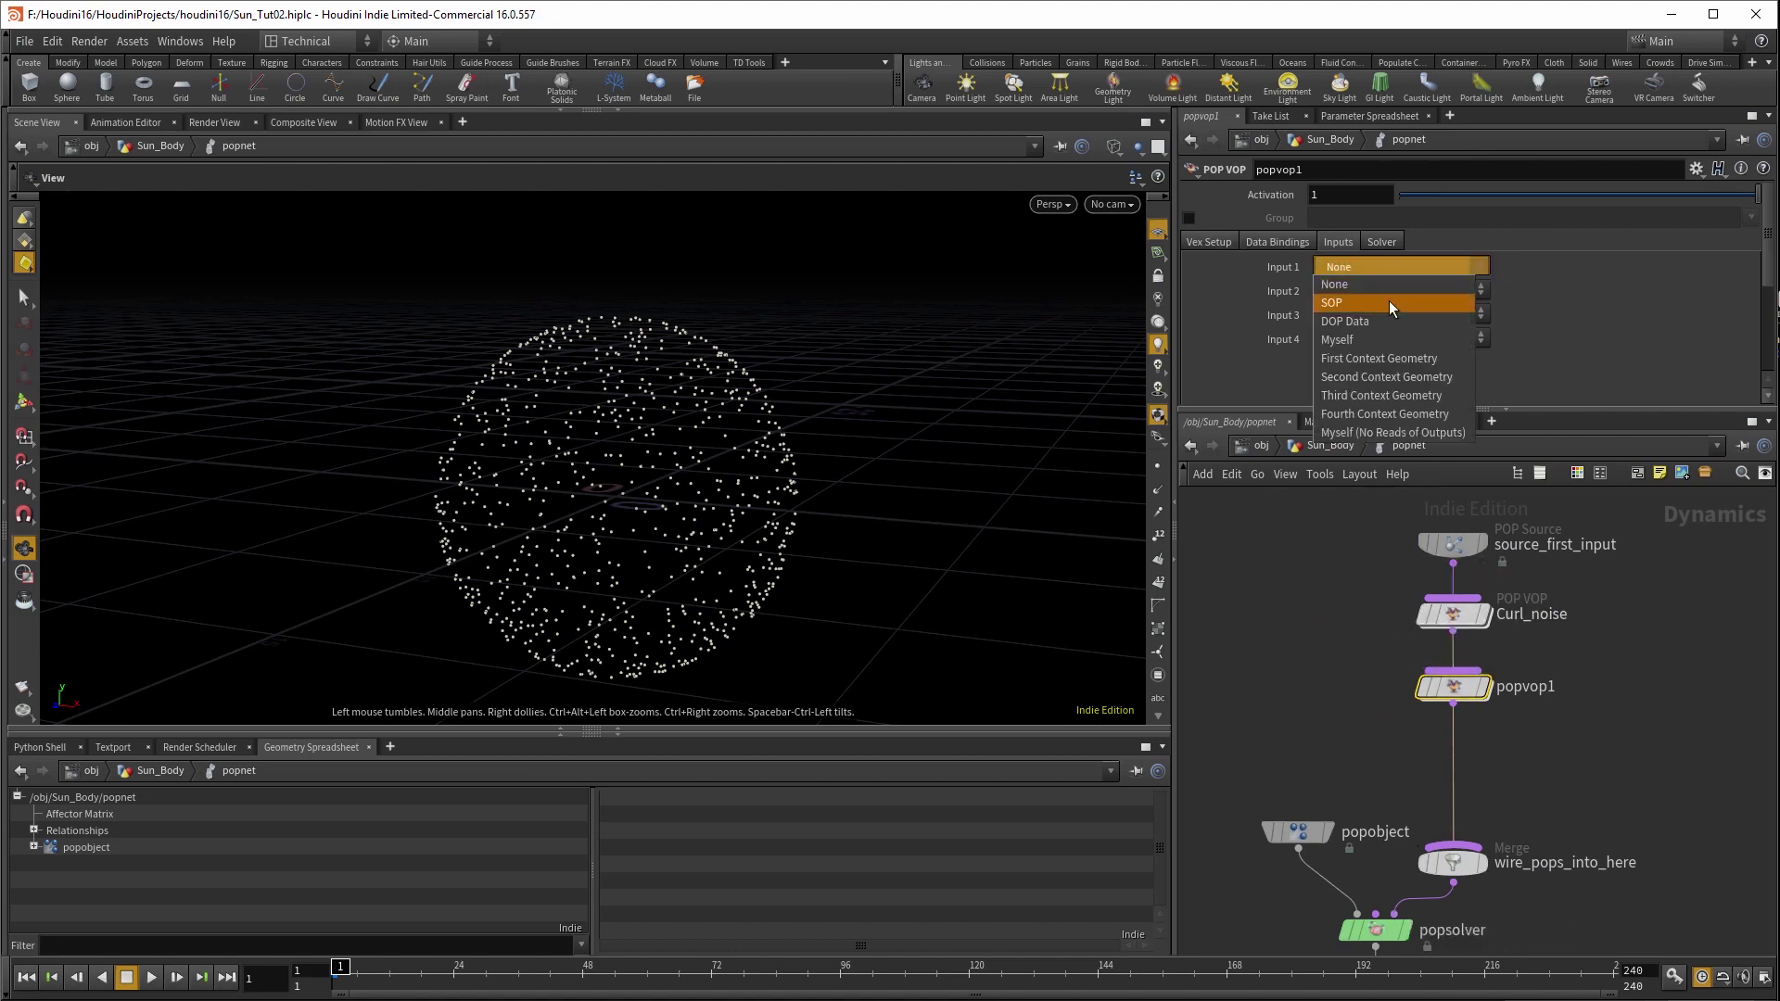
pyautogui.click(1390, 360)
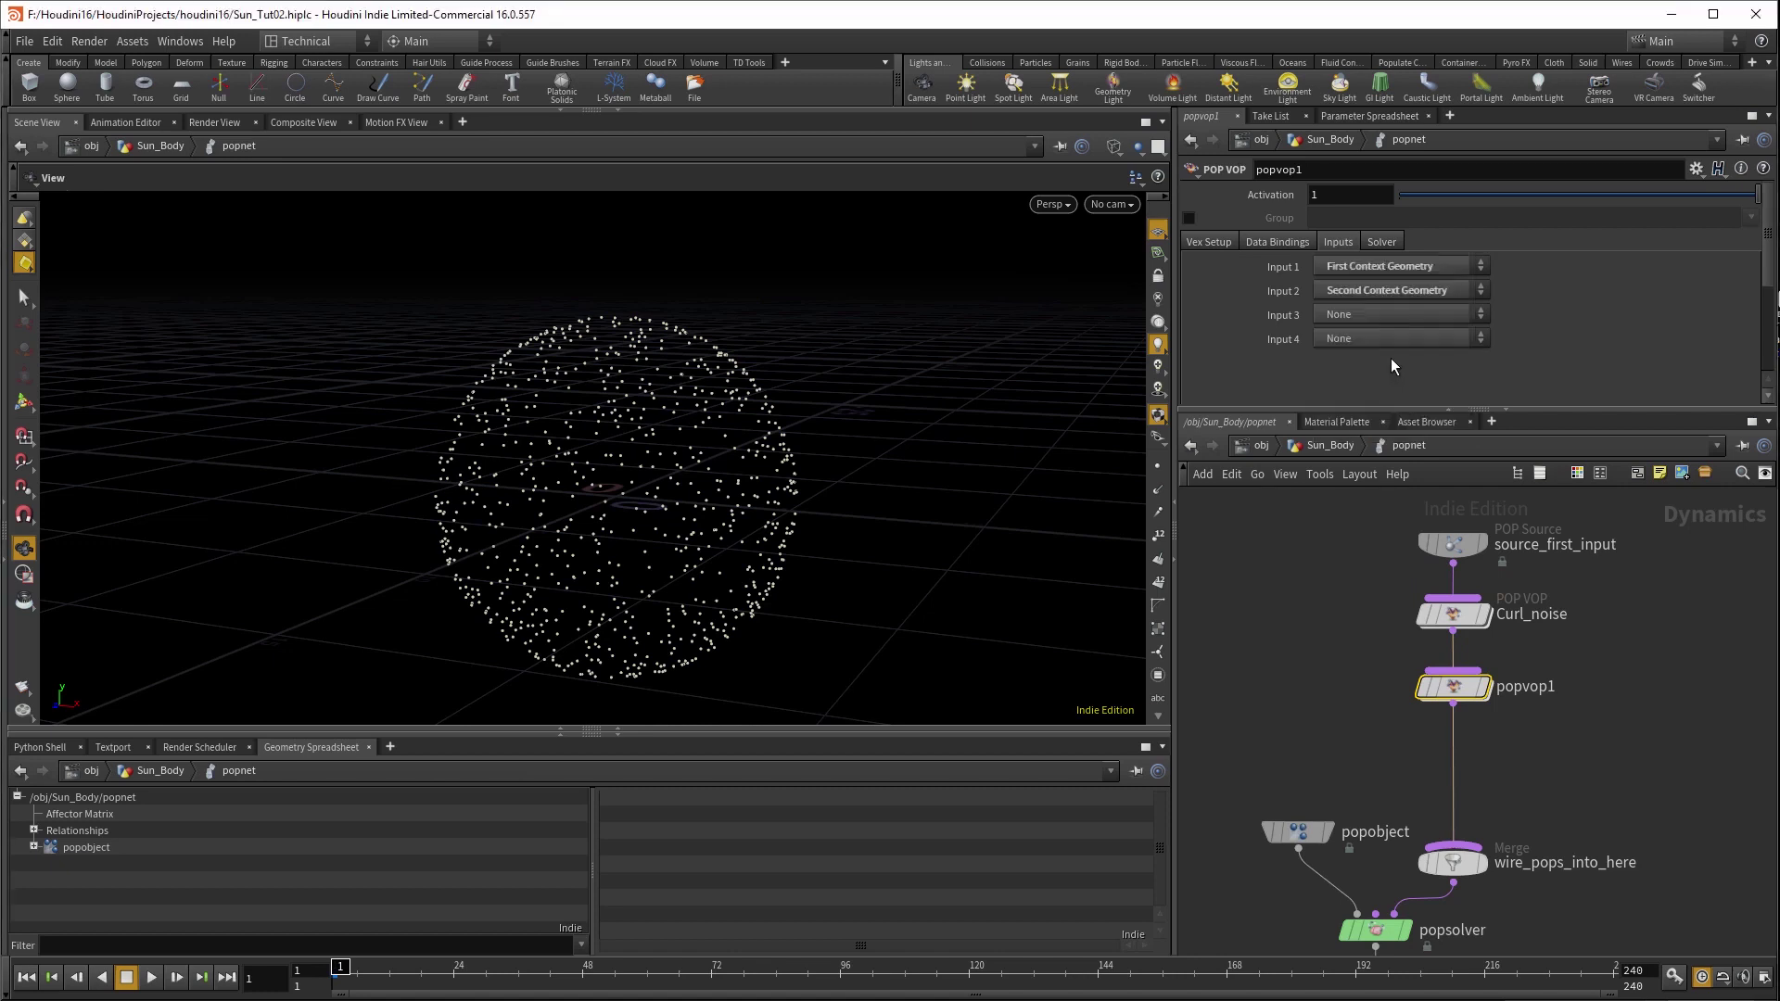
# - Set popvop1's Input 1 to Second Context Geometry and its Input 2 to None
pyautogui.click(1367, 265)
pyautogui.click(1371, 375)
pyautogui.click(1337, 293)
pyautogui.click(1354, 315)
# - Inside popvop1, connect OpInput1 to the filename inputs of volumegradientfile1 and volumesamplefile1
pyautogui.doubleClick(1453, 690)
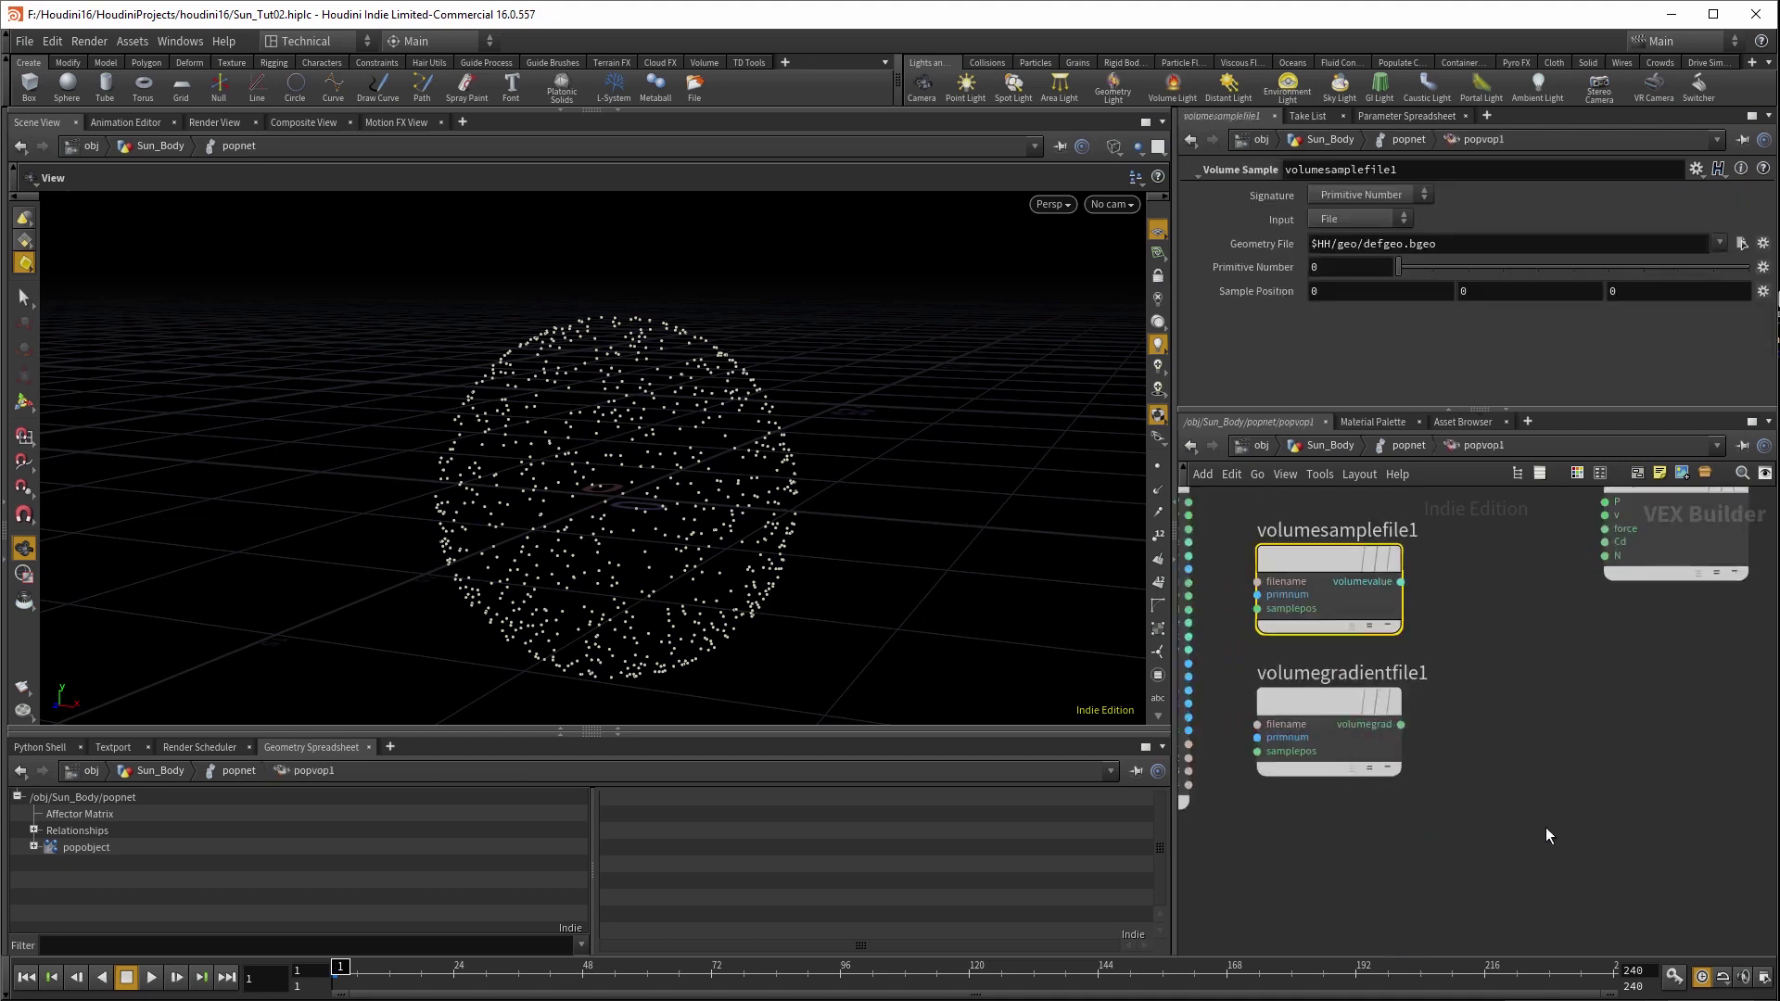
pyautogui.moveTo(1439, 830); pyautogui.dragTo(1508, 810)
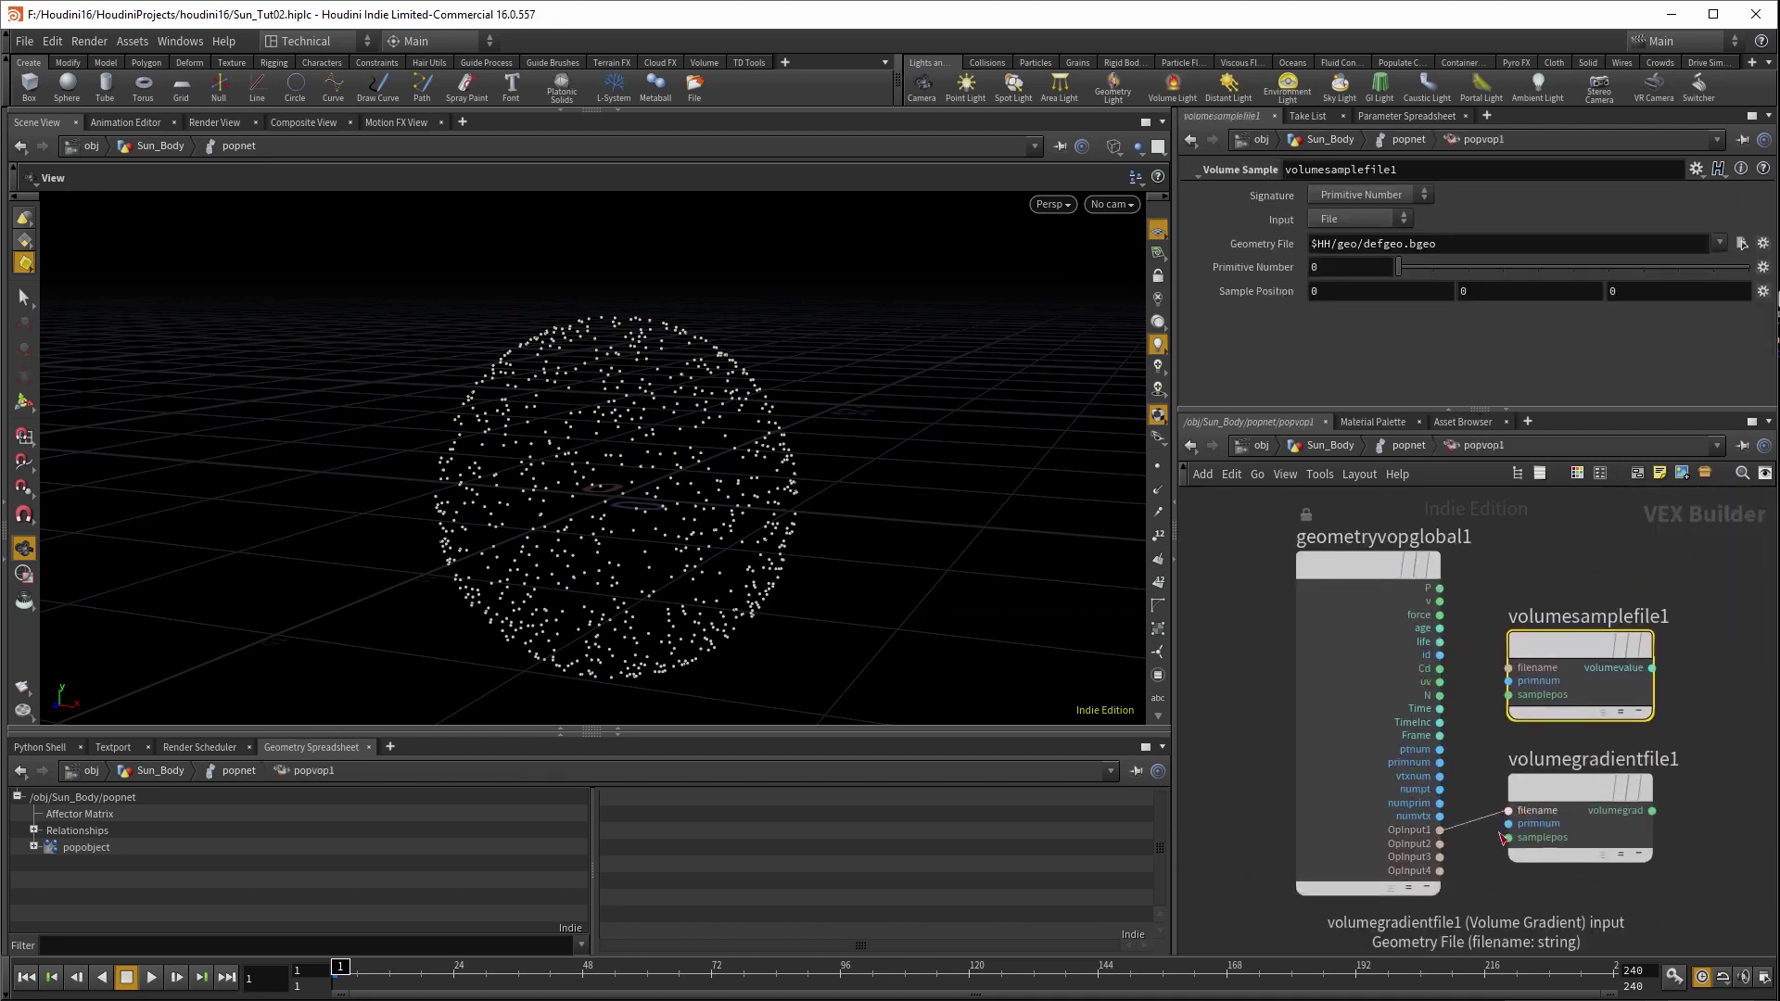
pyautogui.click(1440, 829)
pyautogui.click(1508, 667)
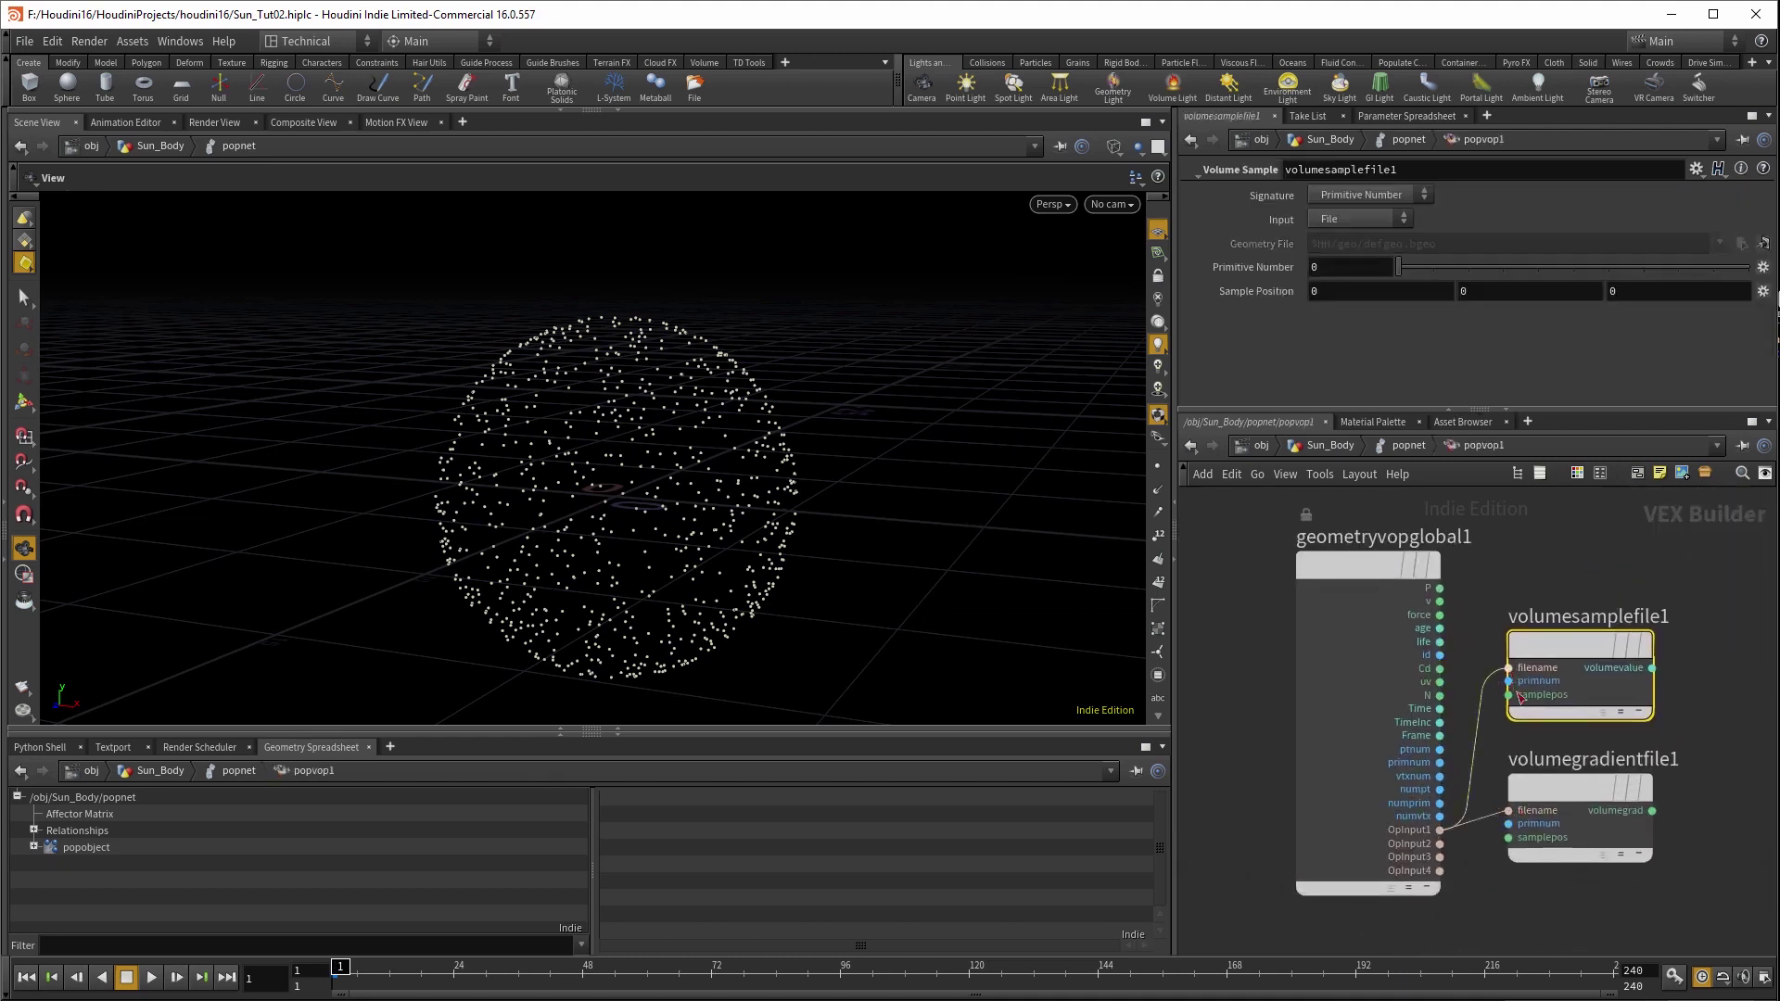
# - Connect P of geometryvopglobal1 to the samplepos inputs of volumesamplefile1 and volumegradientfile1
pyautogui.click(1439, 588)
pyautogui.click(1508, 694)
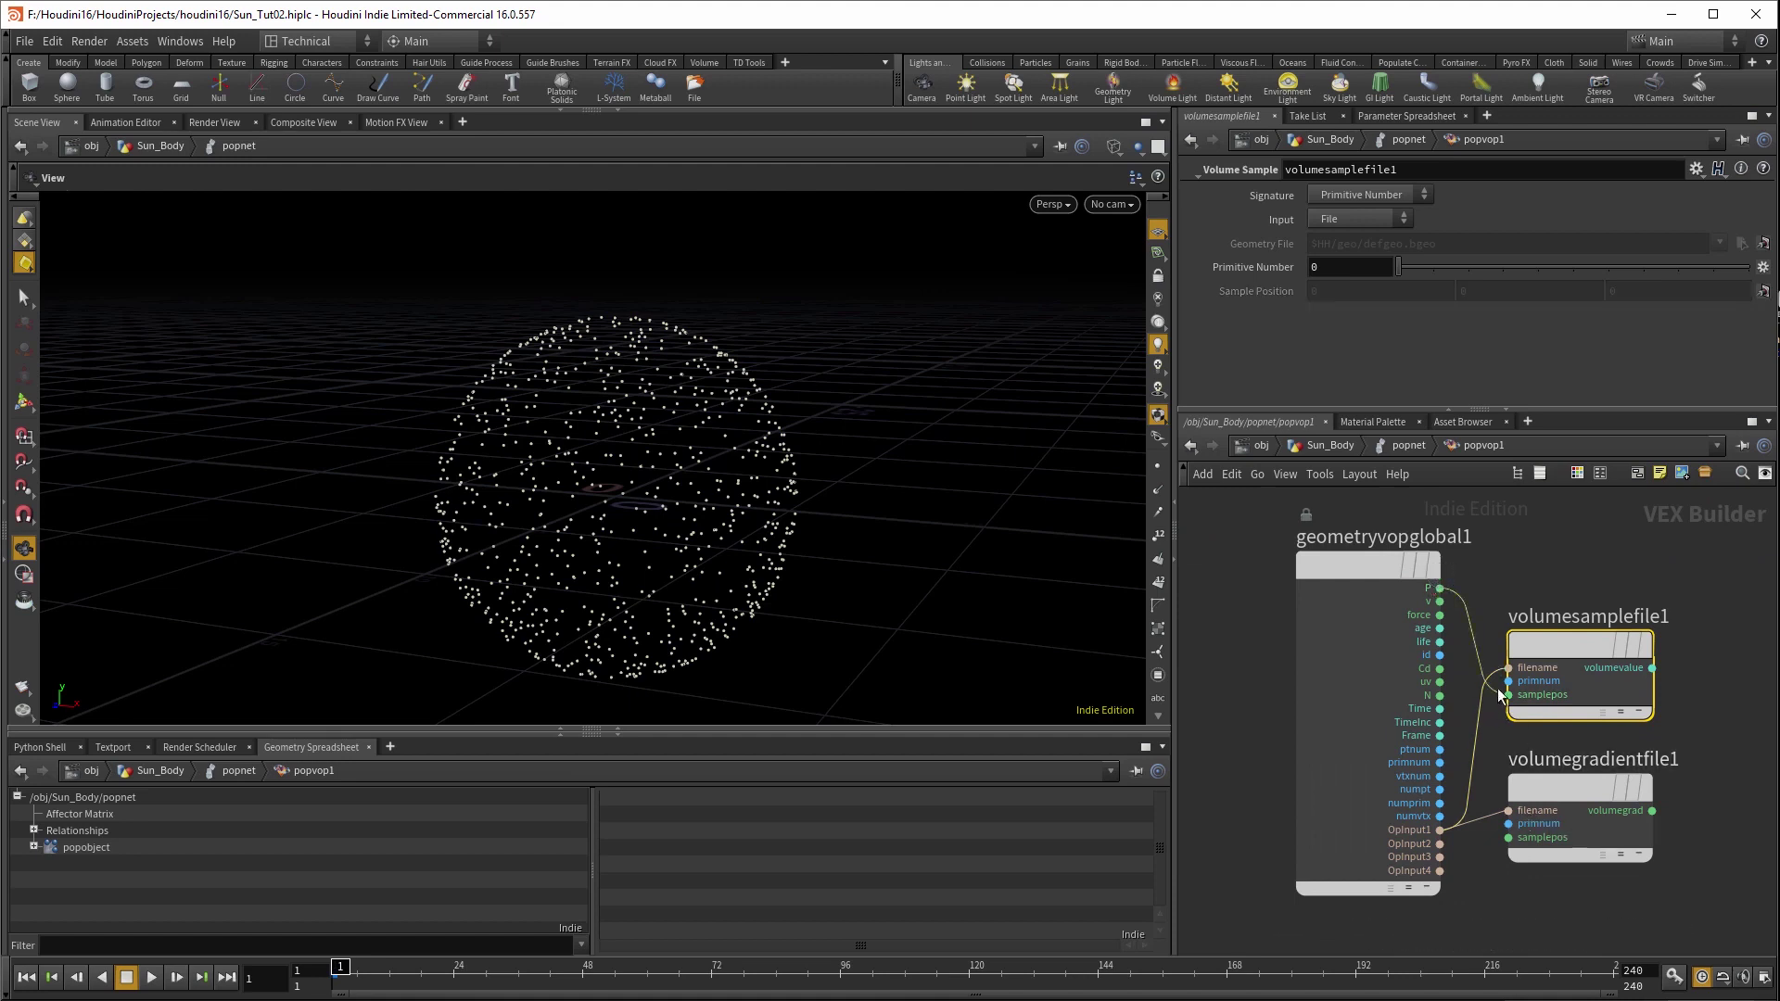
pyautogui.click(1440, 589)
pyautogui.click(1508, 837)
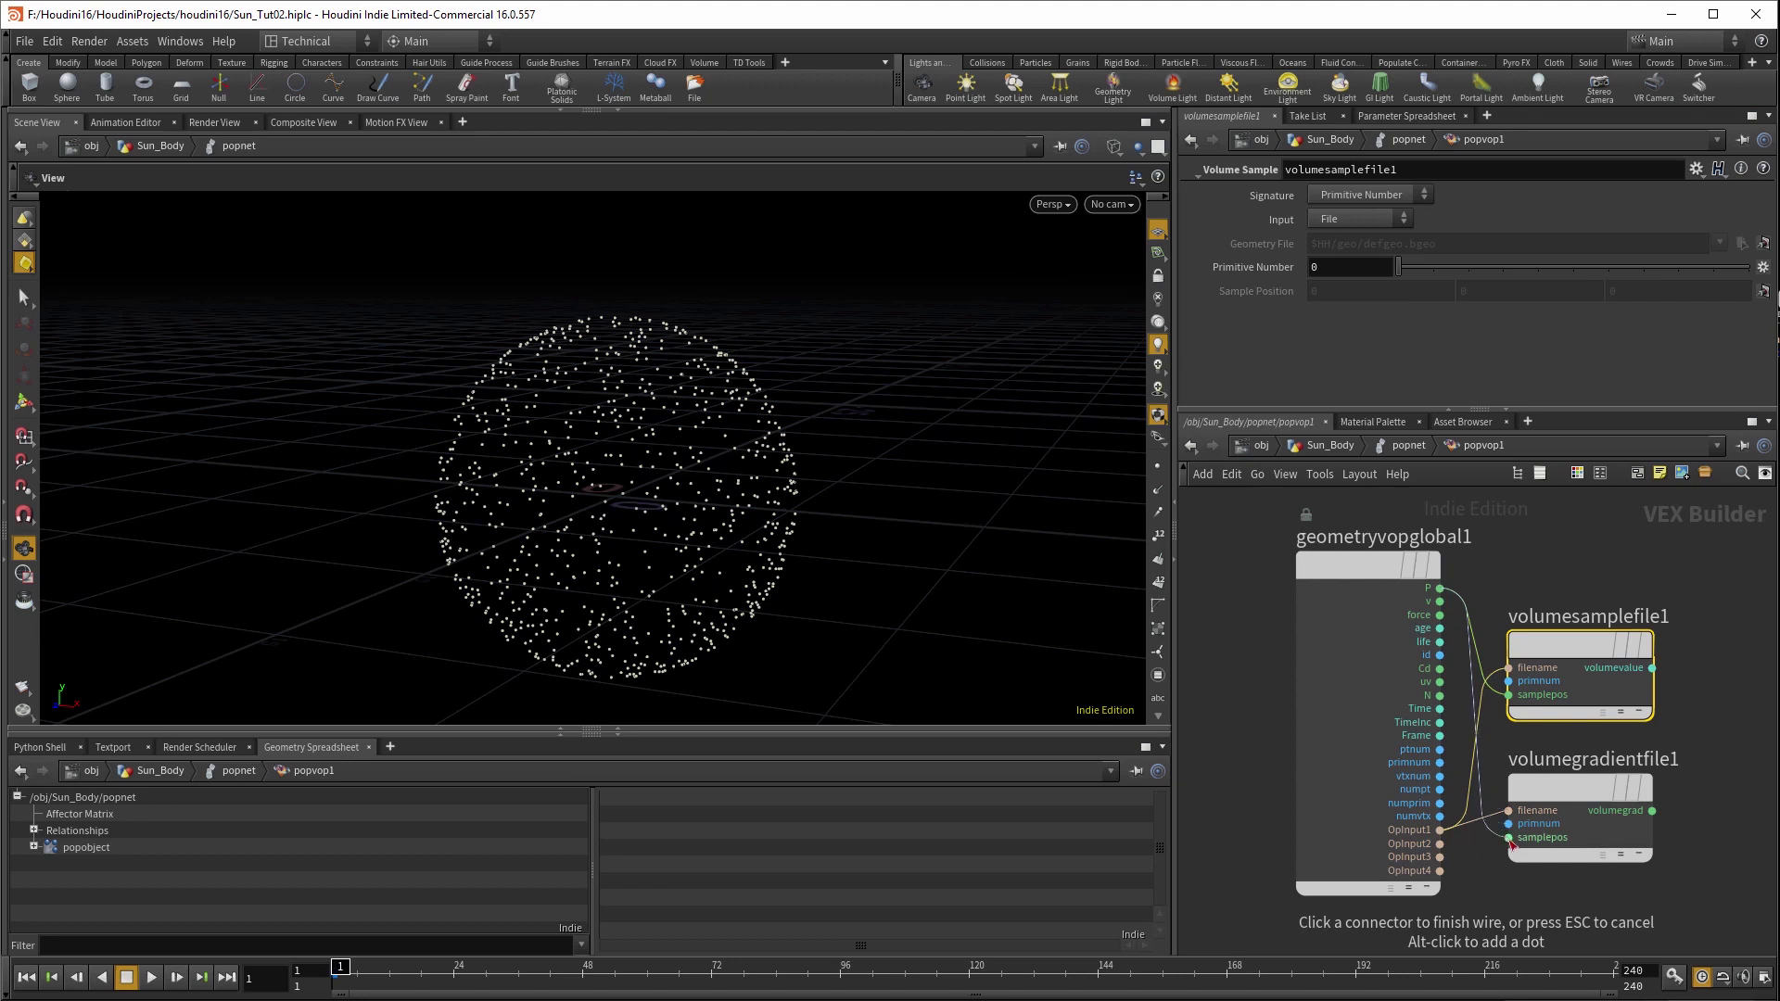
# - Add a Negate node fed by the volumegrad output of volumegradientfile1
pyautogui.moveTo(1666, 737); pyautogui.dragTo(1391, 737, button='middle')
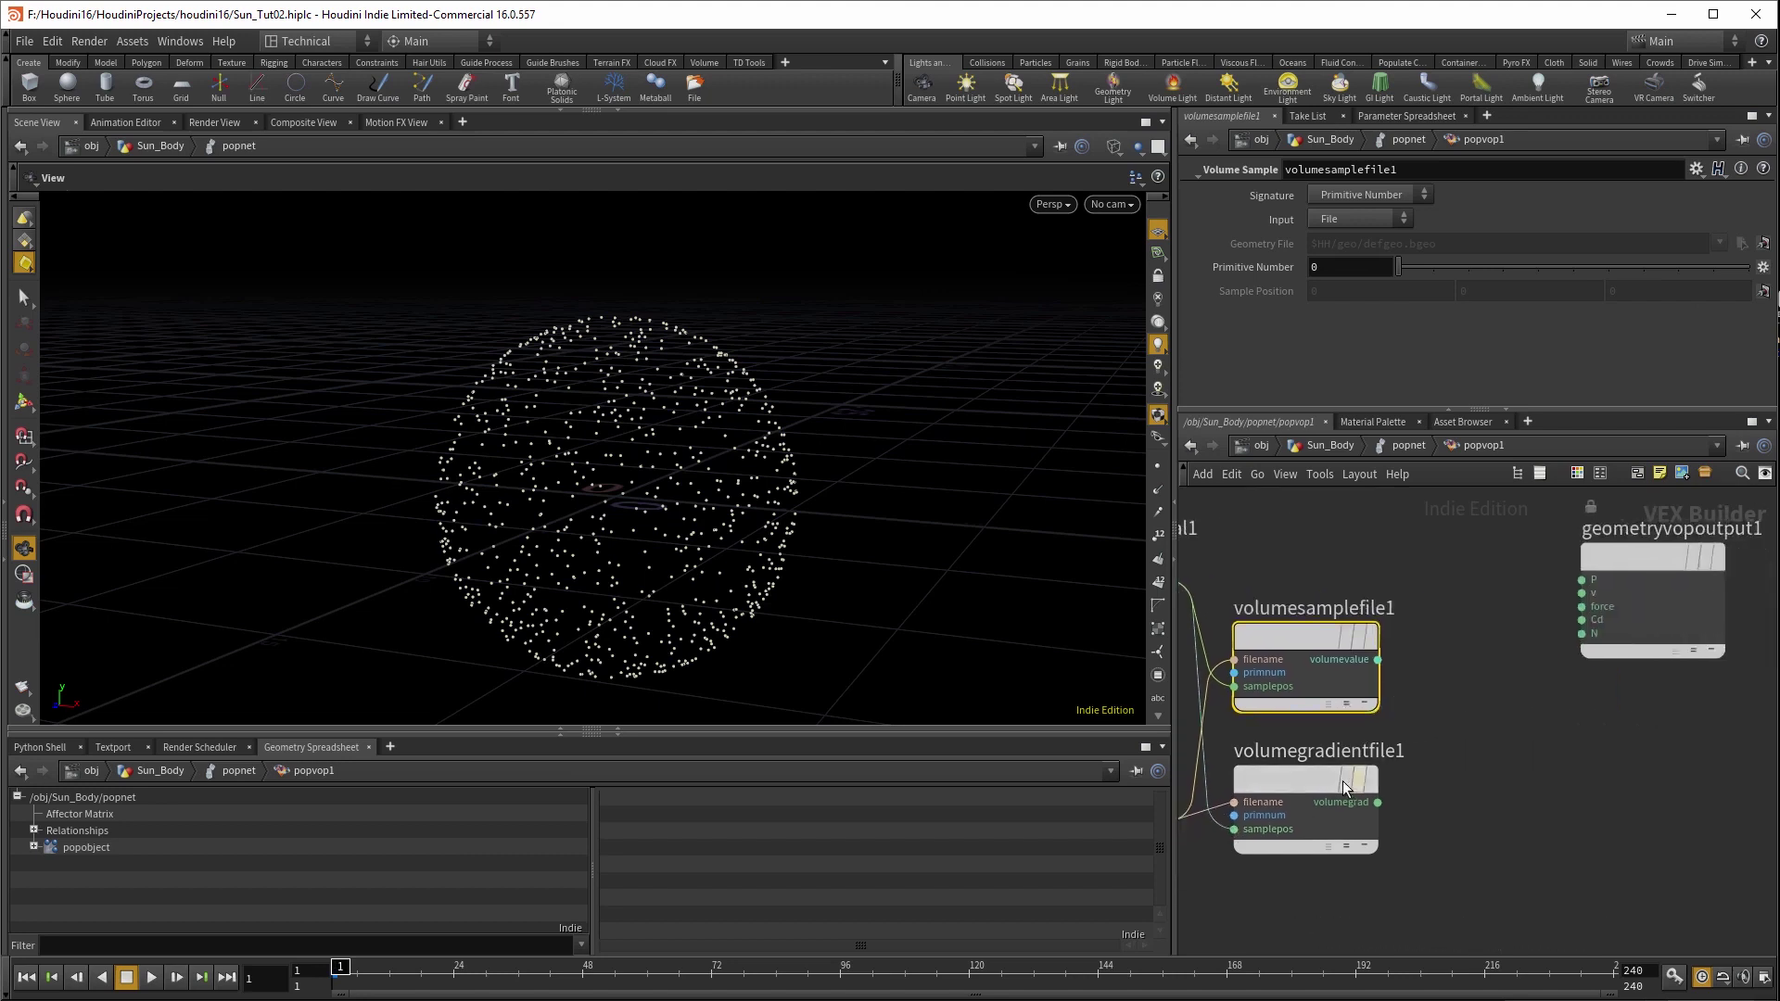
pyautogui.click(1311, 769)
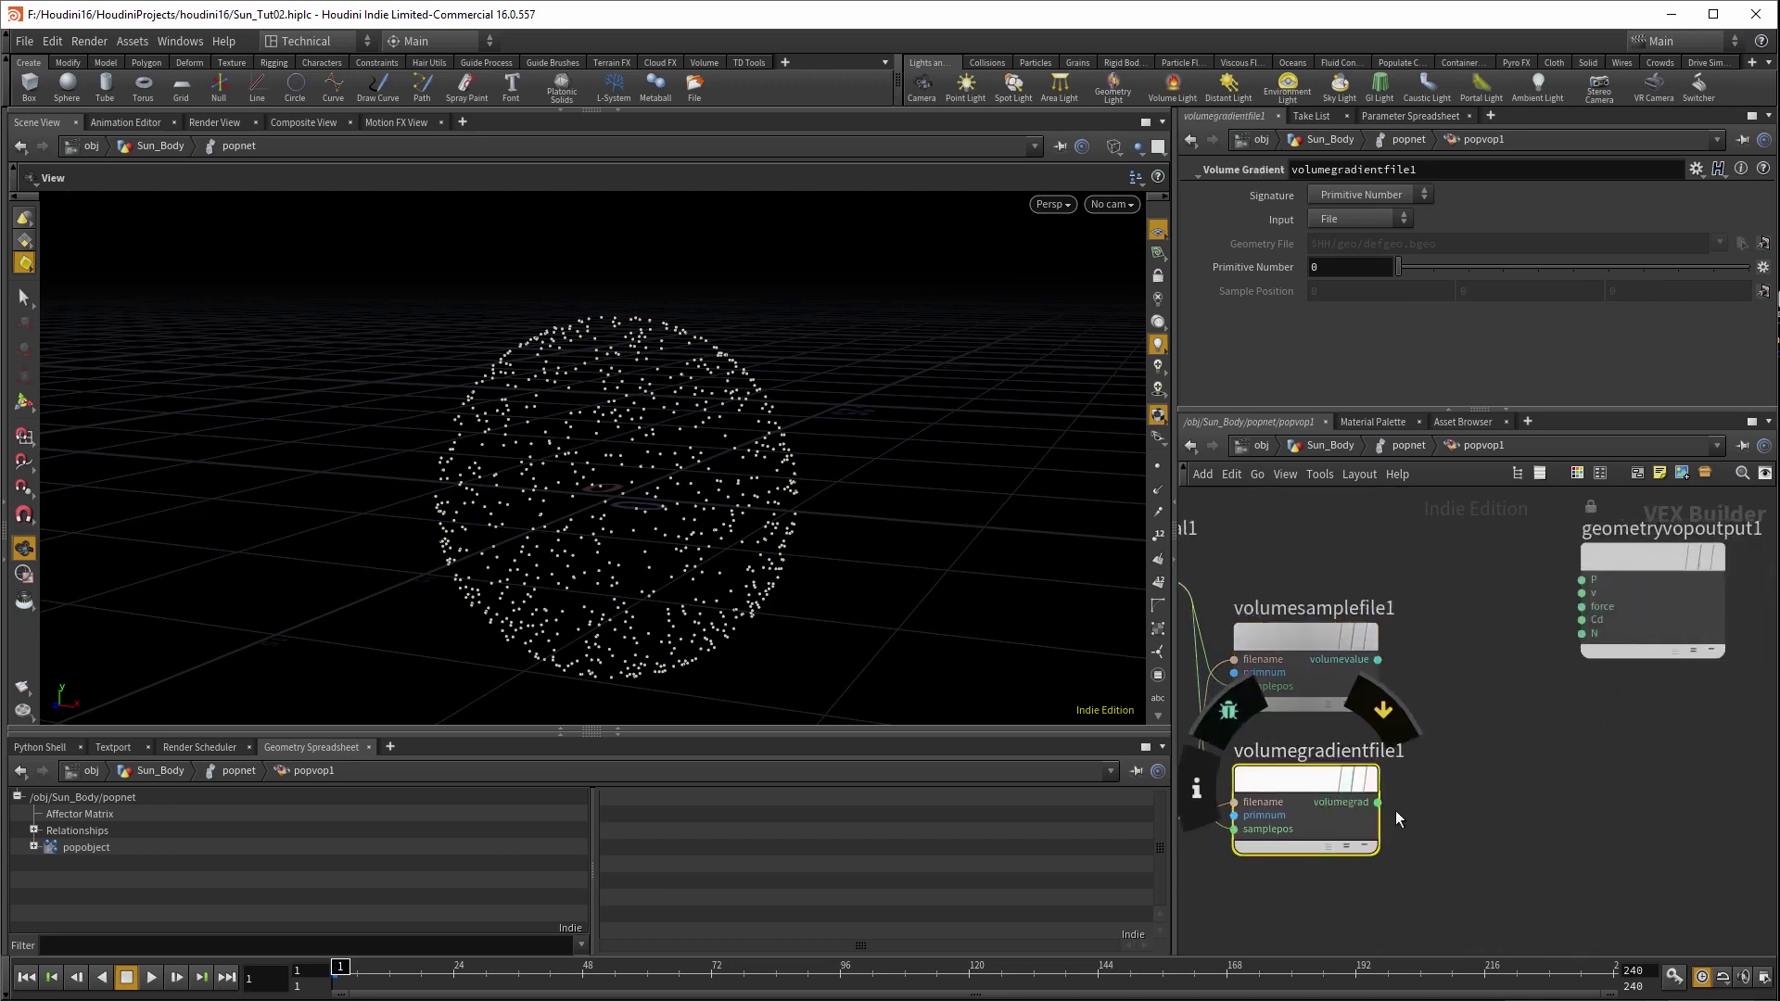
pyautogui.click(1378, 803)
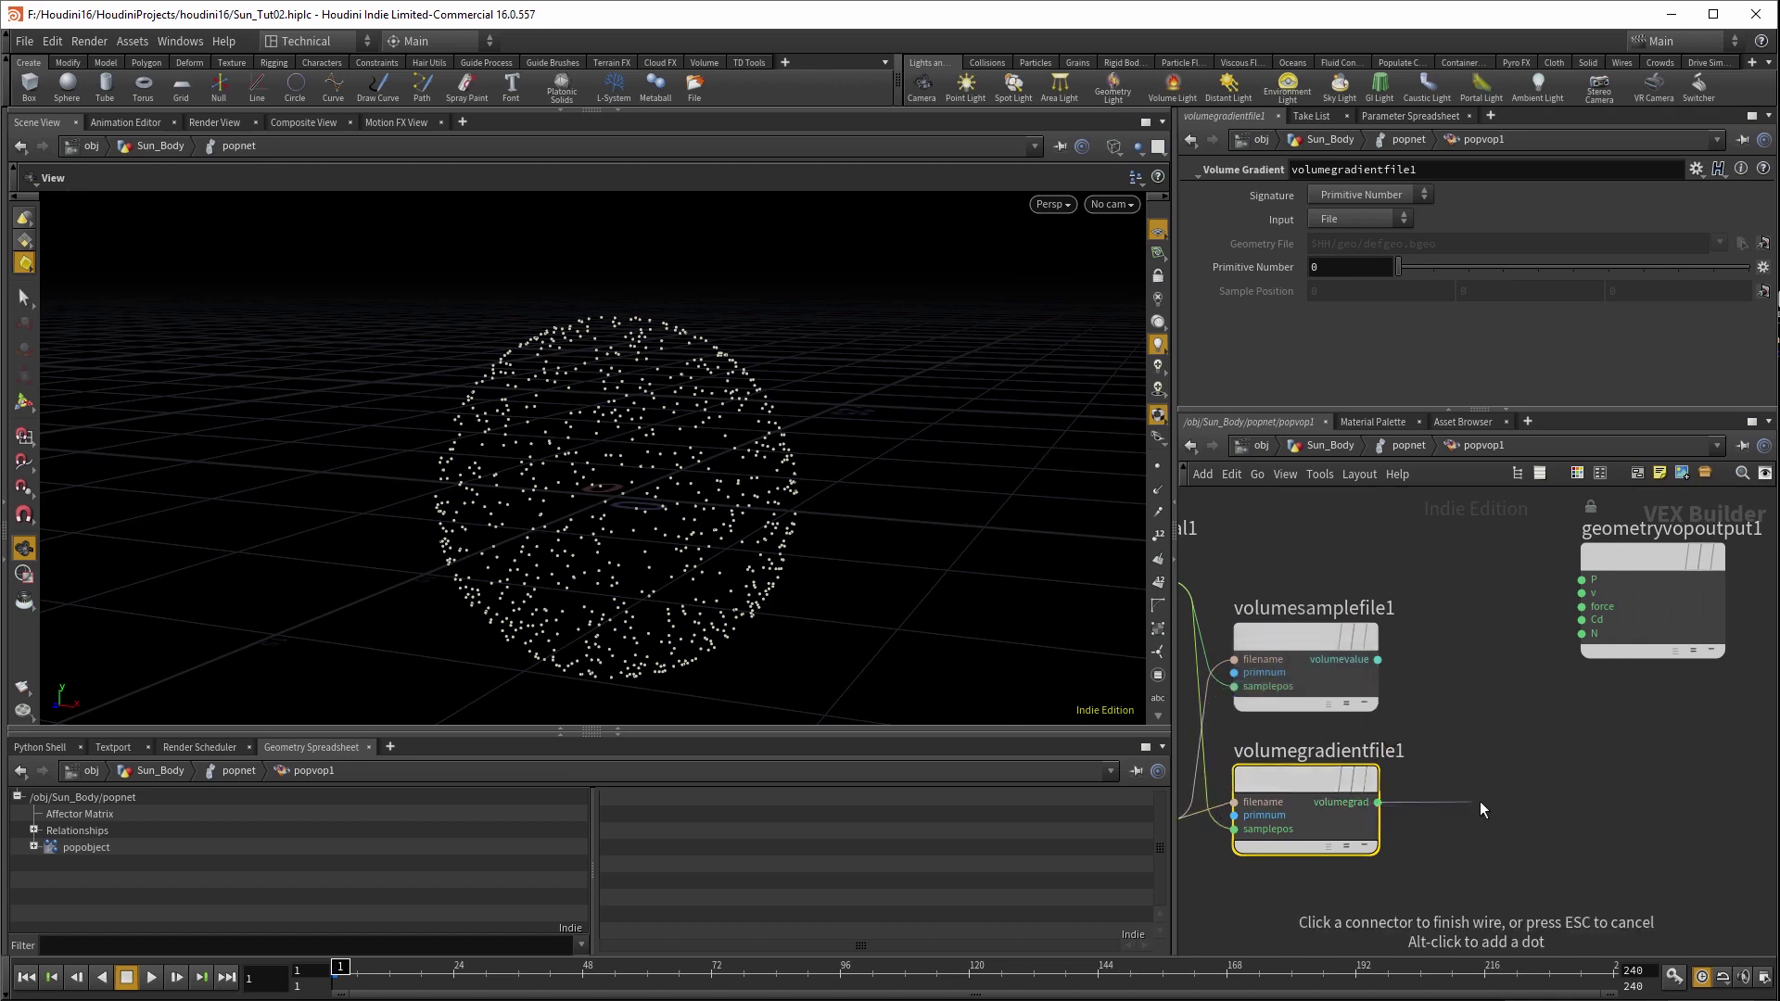
pyautogui.press('Tab')
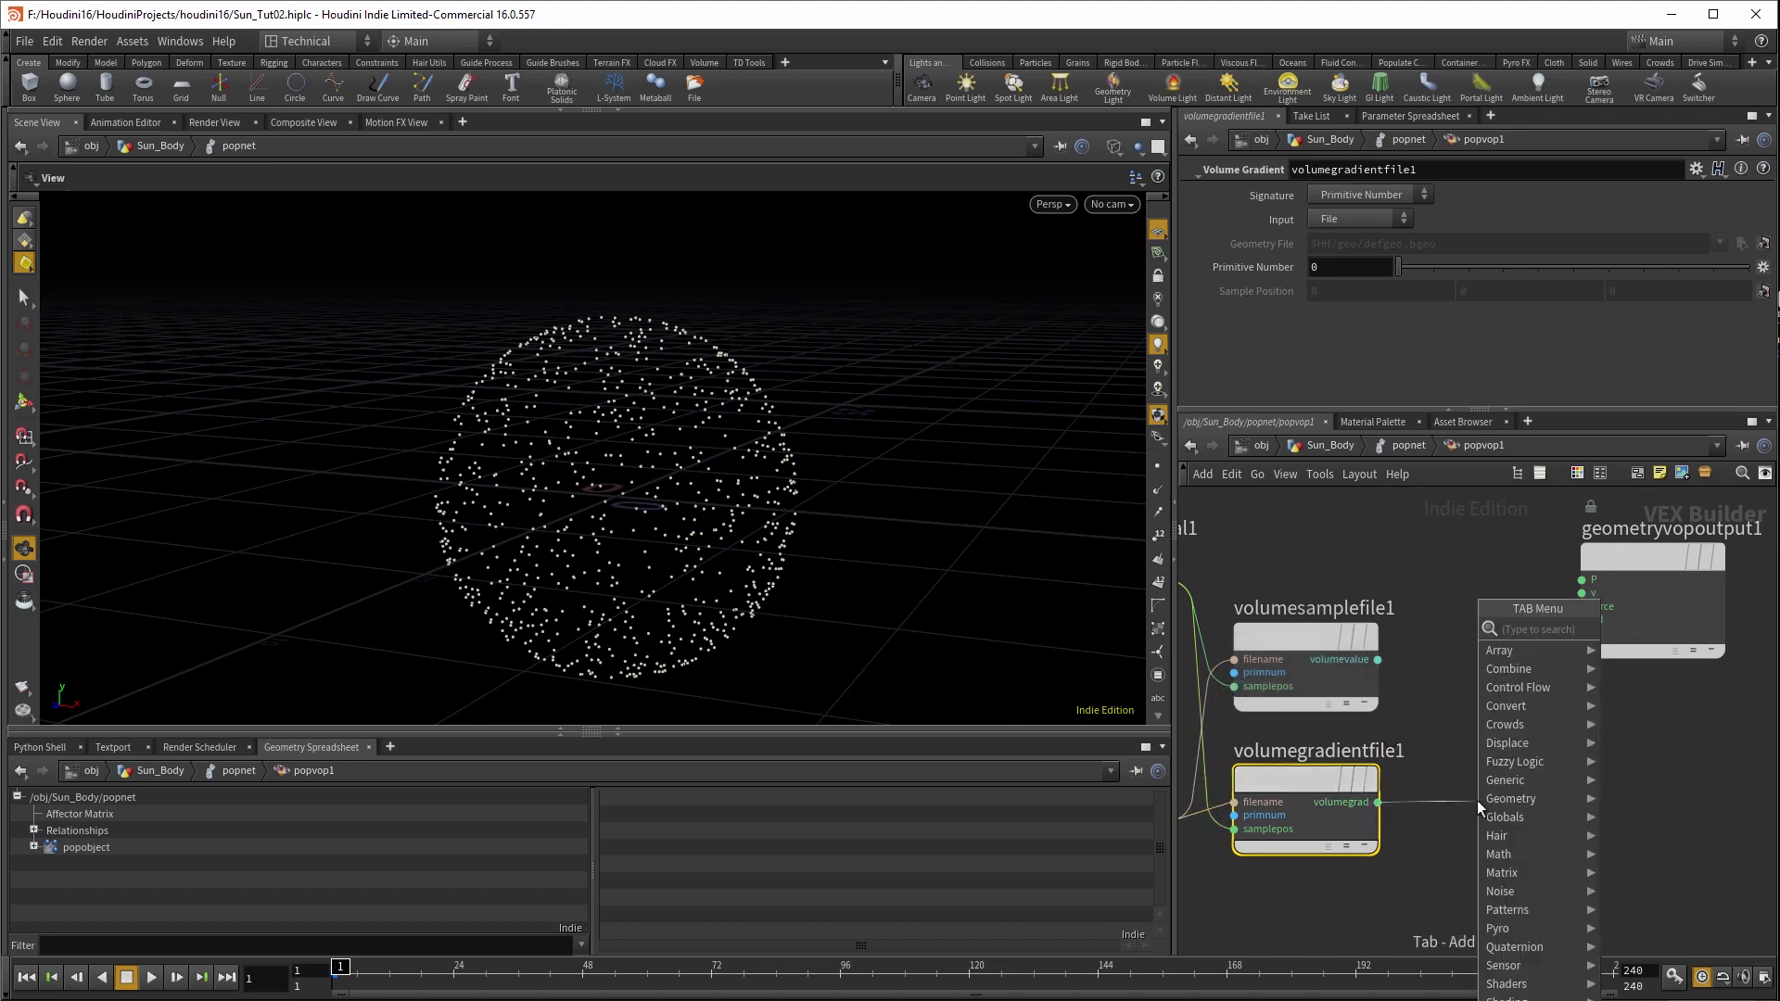
pyautogui.write('neg')
pyautogui.press('Return')
pyautogui.click(1569, 800)
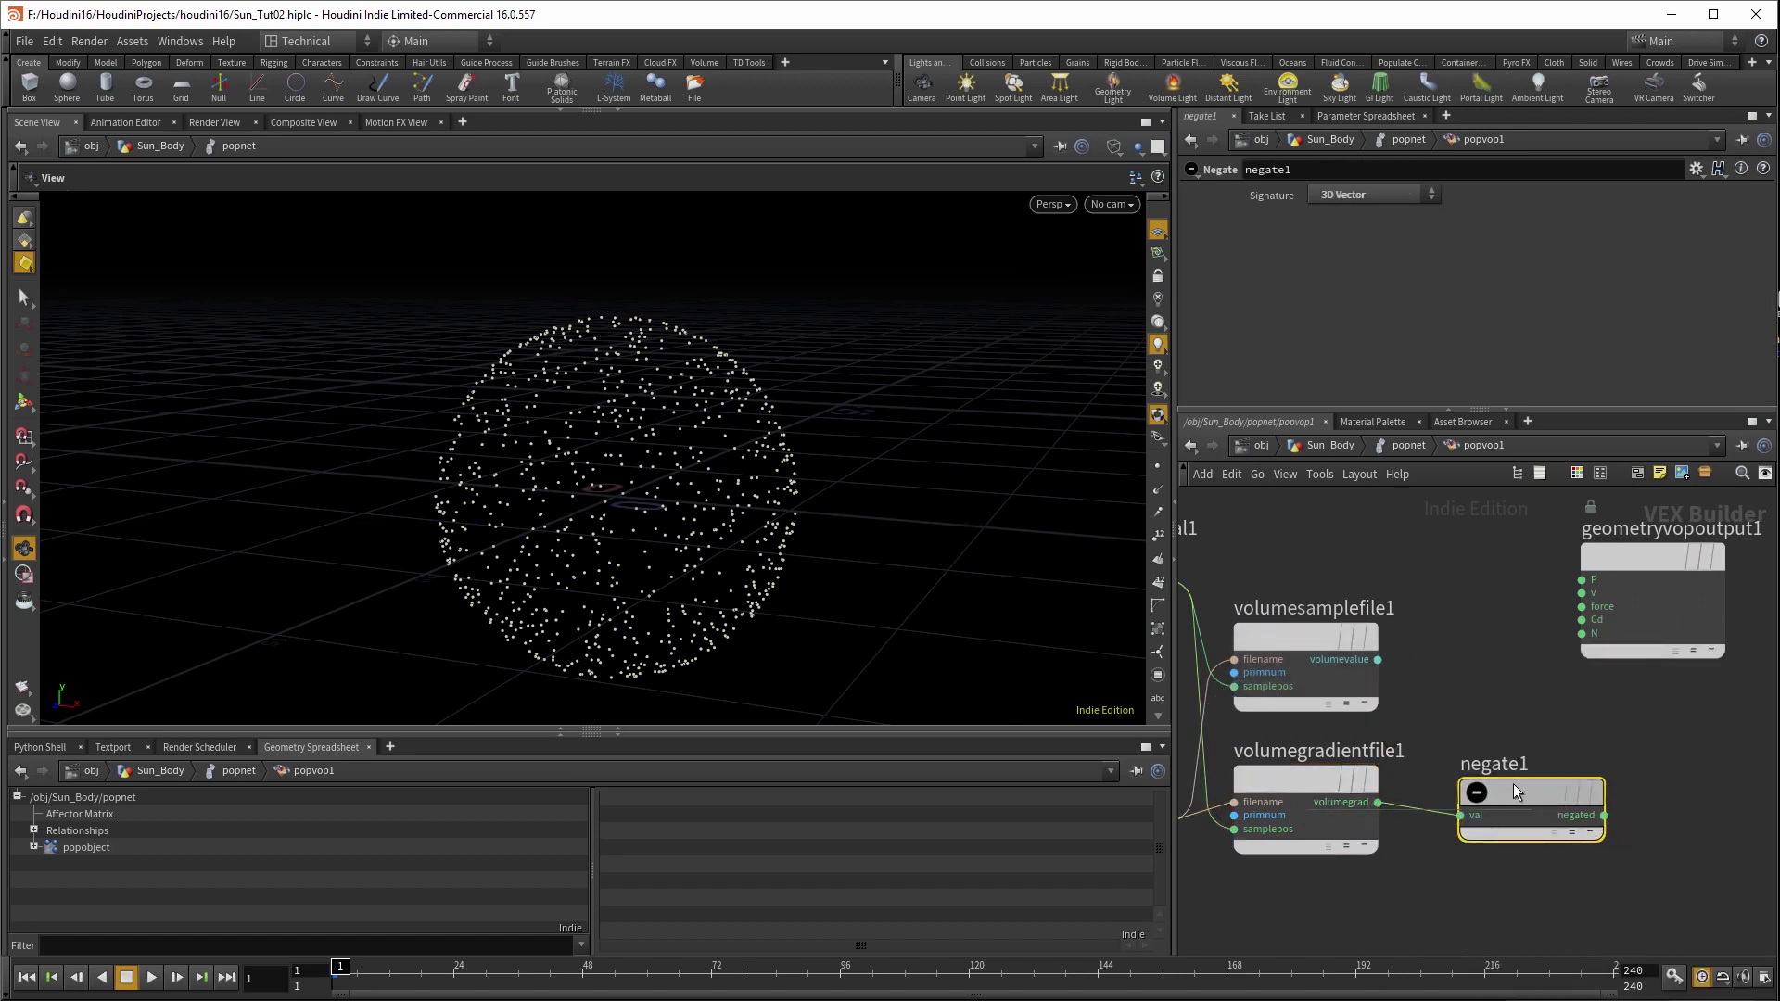
# - Move geometryvopoutput1 farther away from negate1 to make room for more nodes
pyautogui.moveTo(1622, 738); pyautogui.dragTo(1487, 724, button='middle')
pyautogui.moveTo(1544, 560); pyautogui.dragTo(1685, 564)
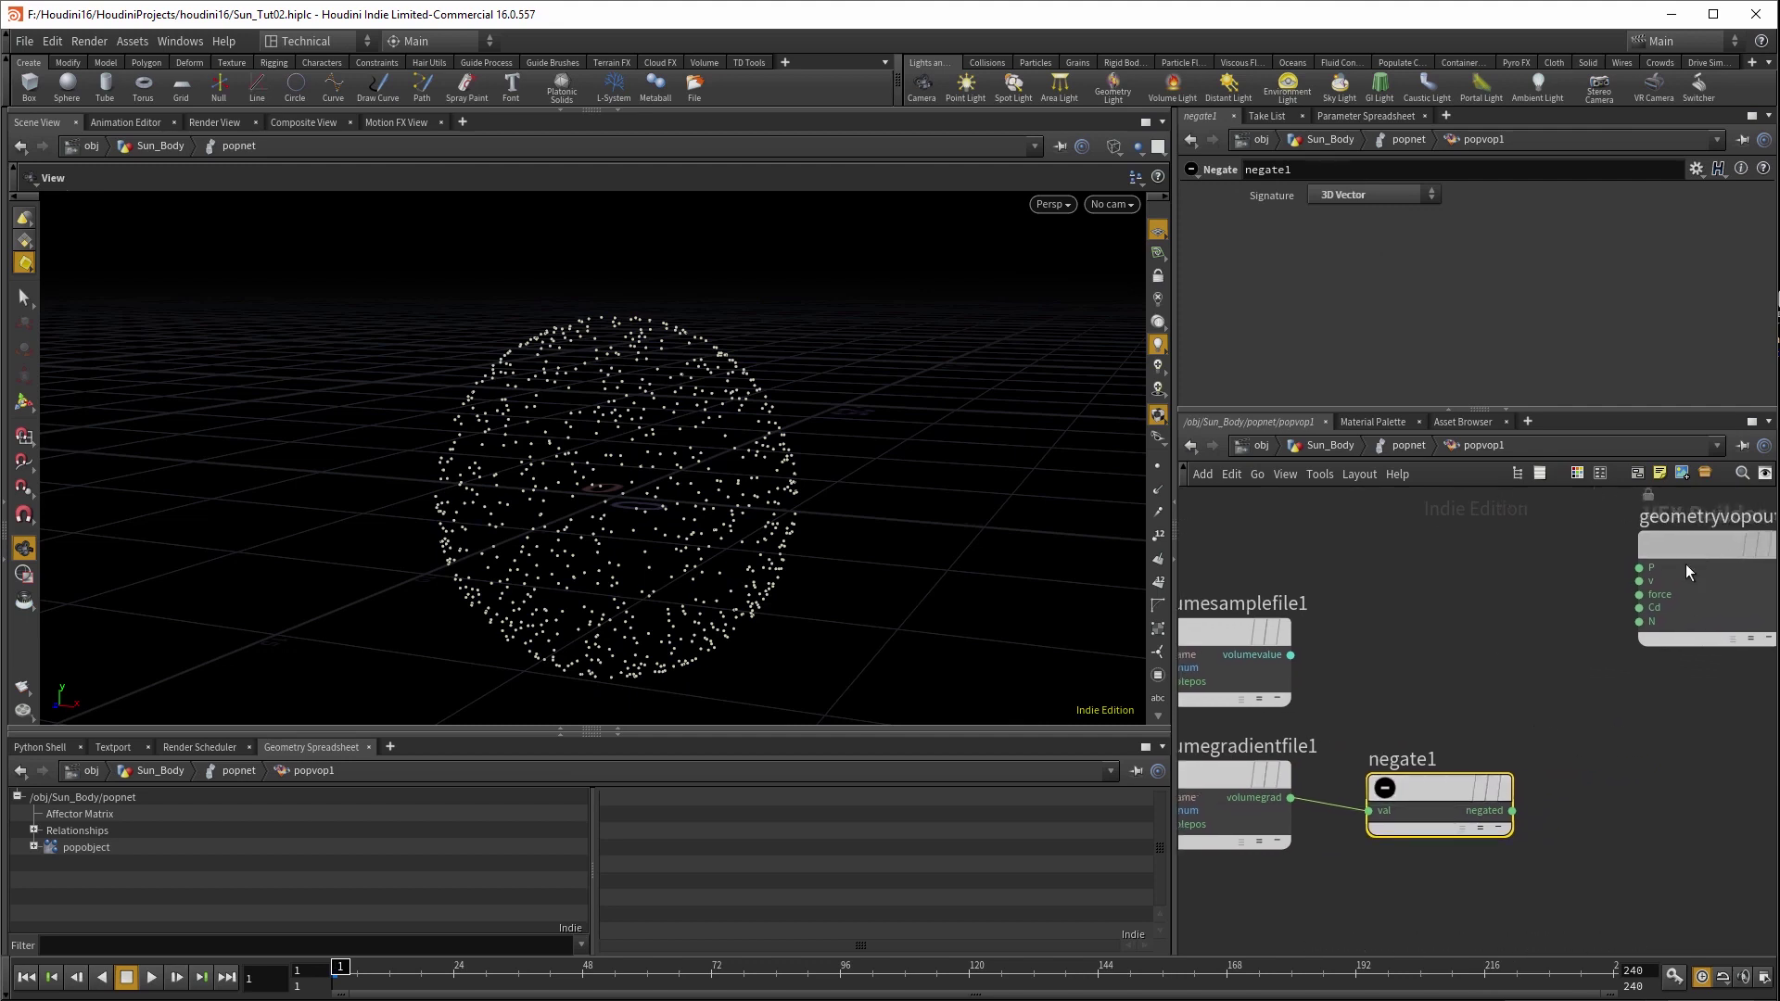
pyautogui.moveTo(1686, 563); pyautogui.dragTo(1534, 739, button='middle')
pyautogui.scroll(-2, 1449, 697)
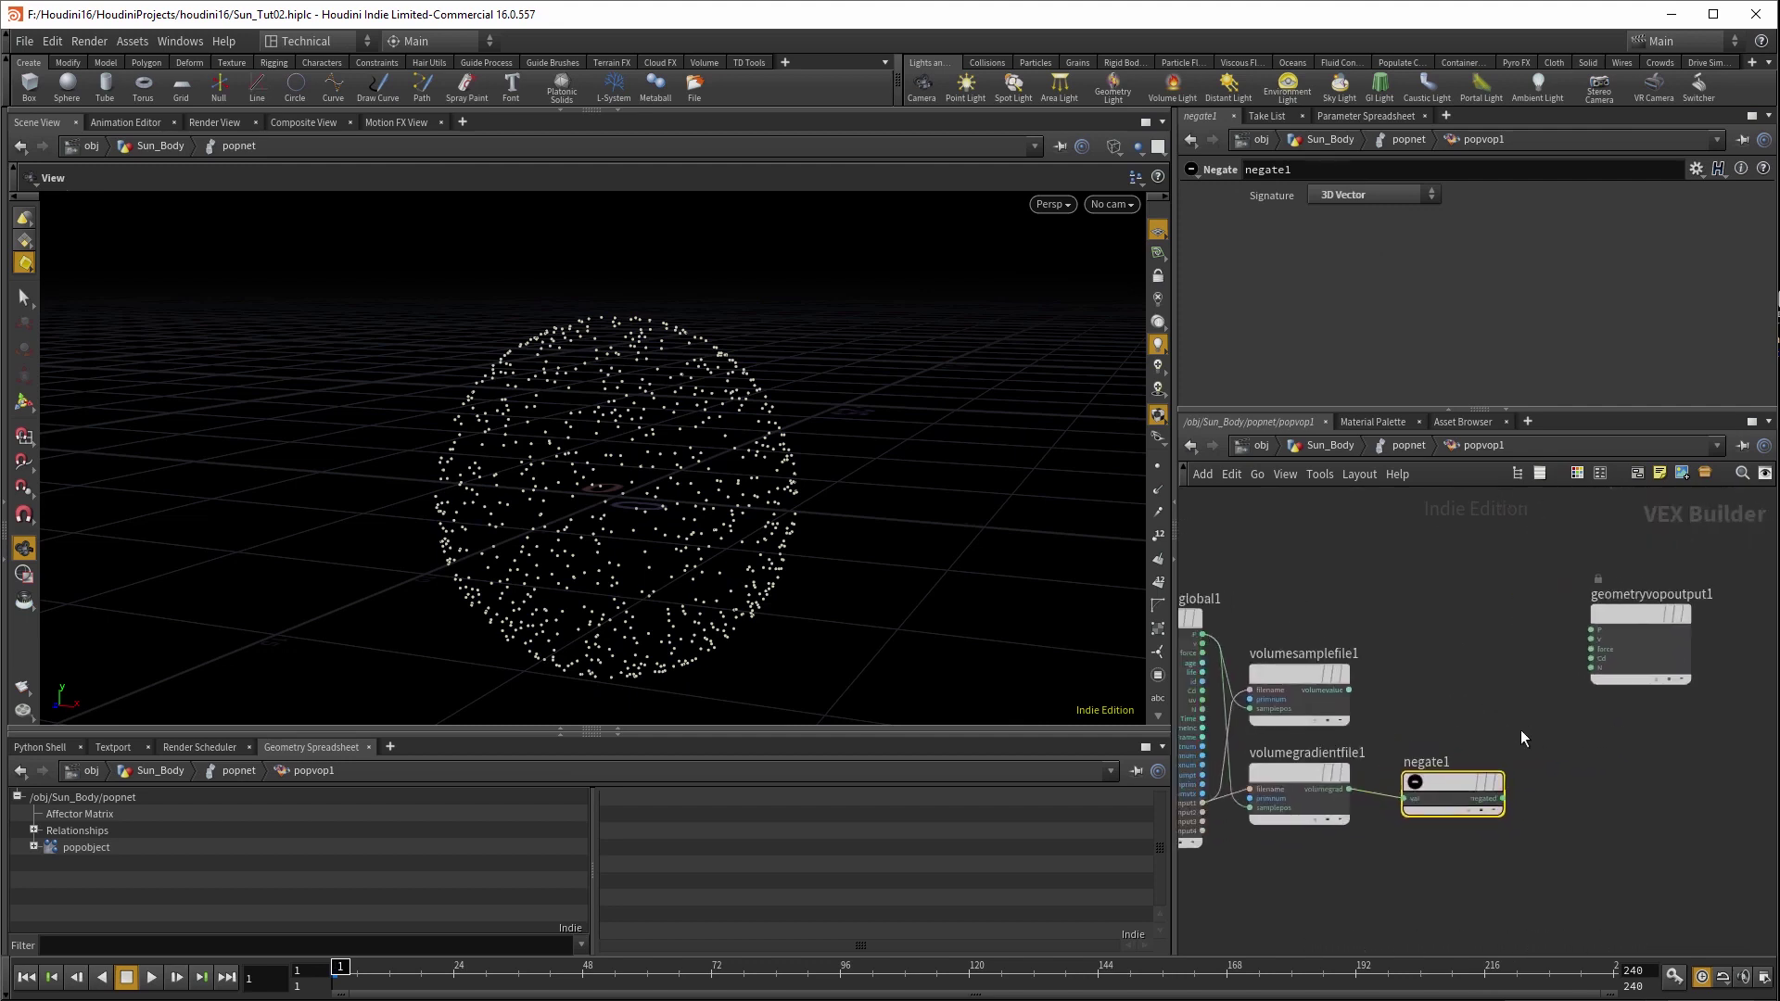
# - Add a Multiply node below geometryvopoutput1 and connect negate1's output to its first input
pyautogui.press('Tab')
pyautogui.write('mult')
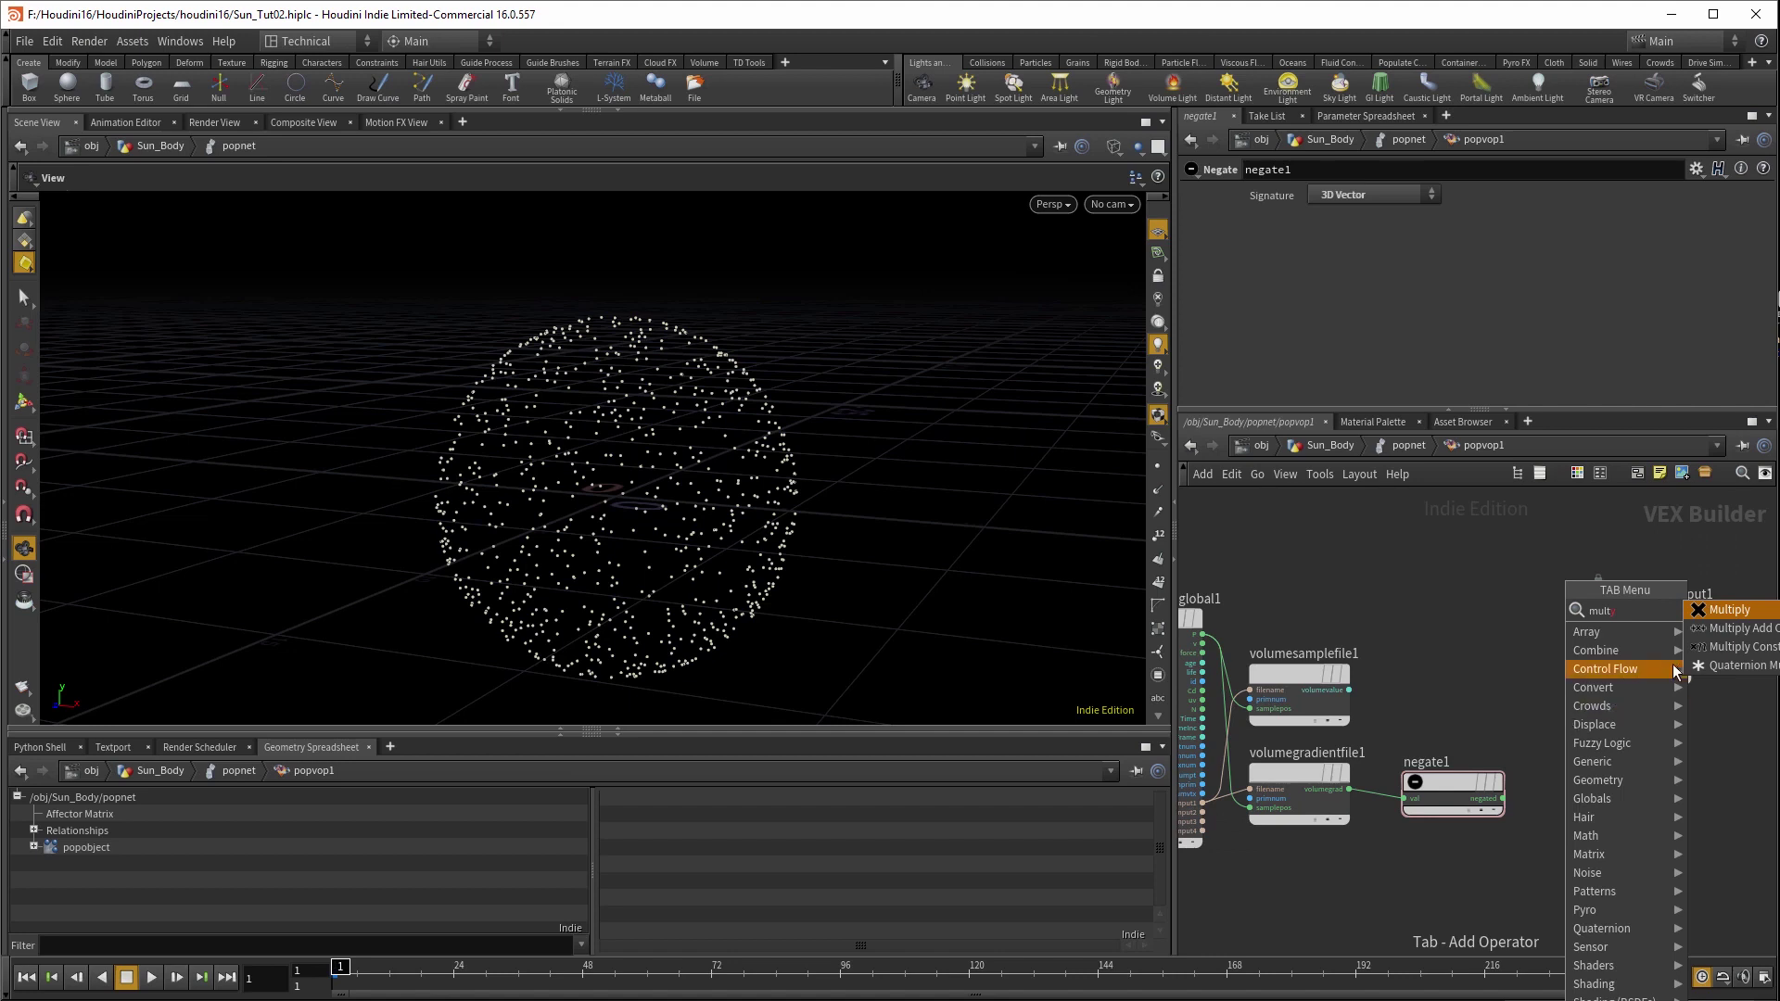
pyautogui.press('Return')
pyautogui.click(1548, 736)
pyautogui.moveTo(1573, 738); pyautogui.dragTo(1608, 732)
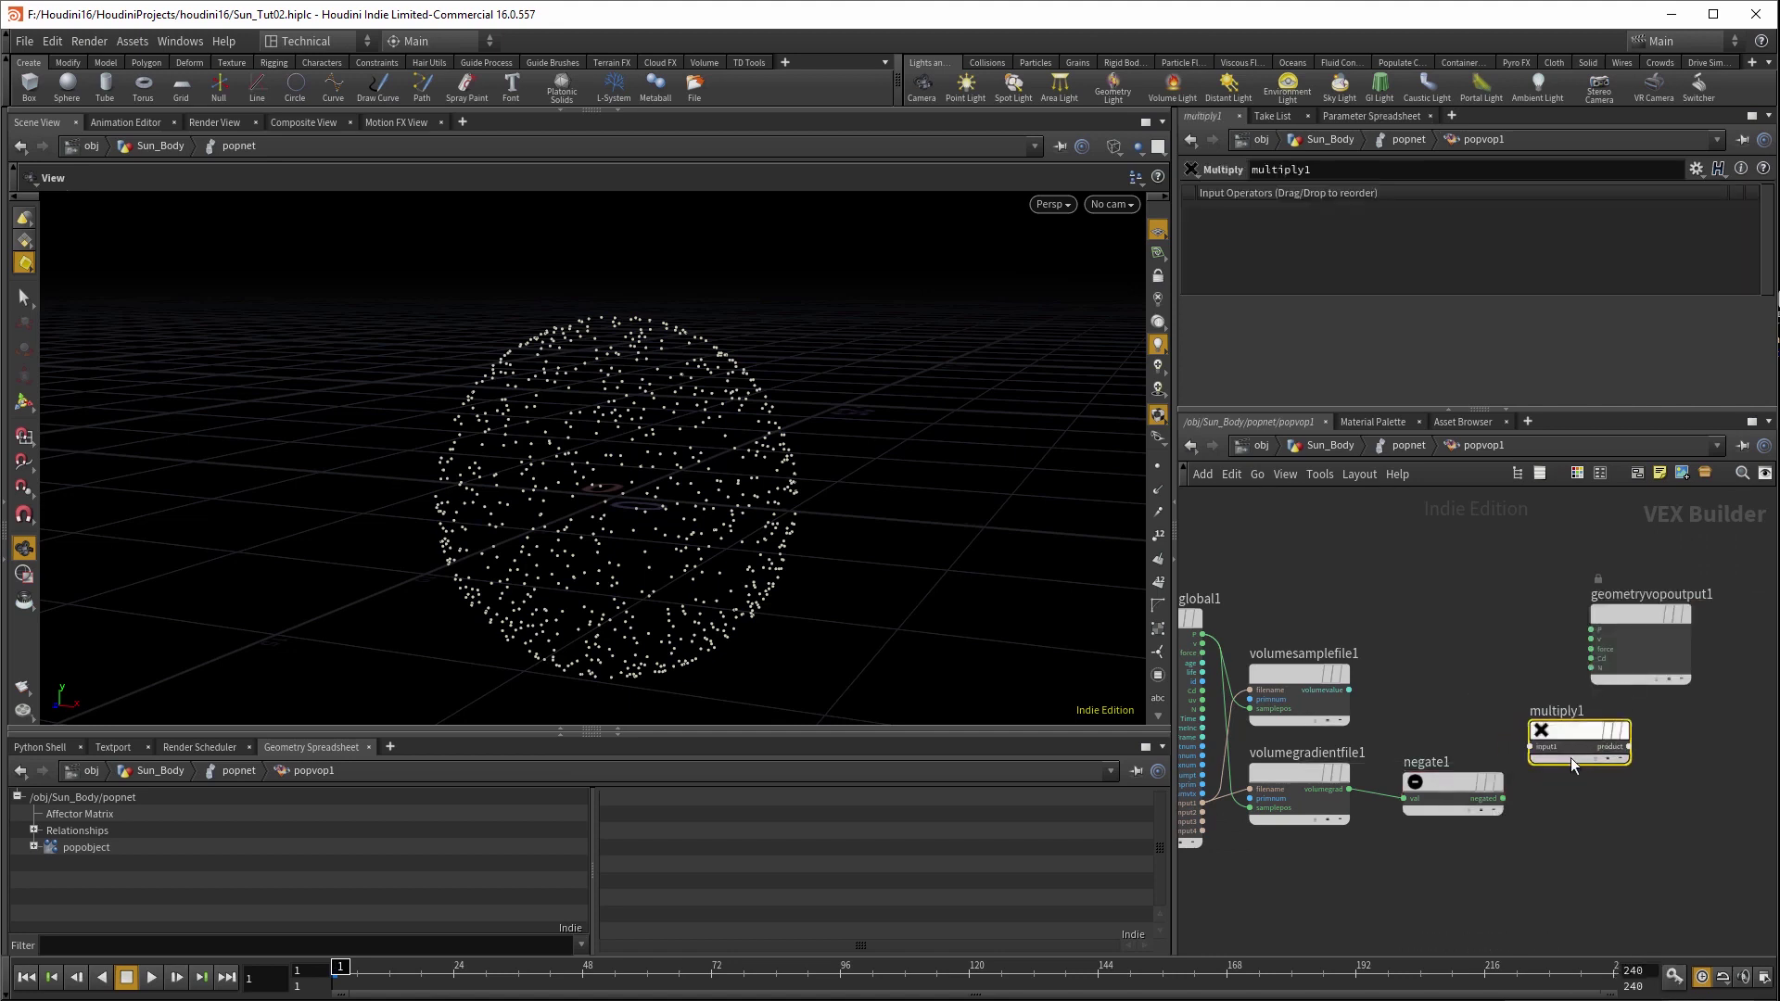
pyautogui.click(1530, 747)
pyautogui.click(1503, 798)
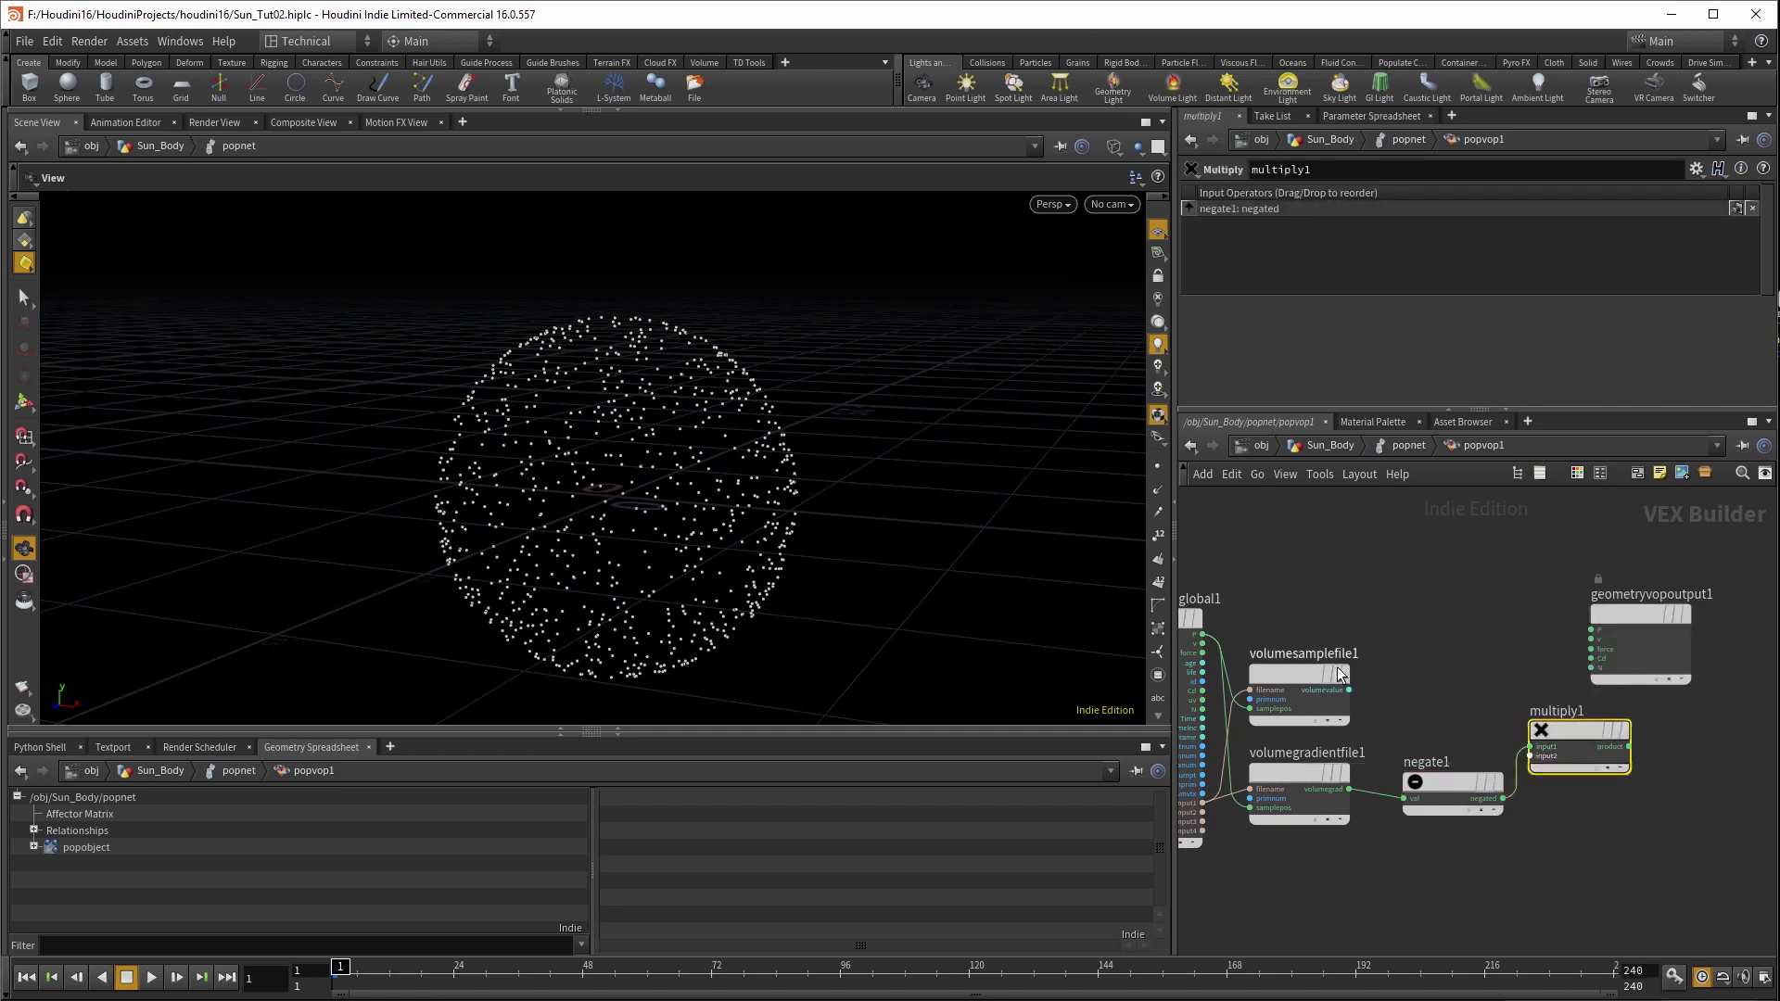
# - Connect the volumevalue output of volumesamplefile1 to multiply1's second input and move geometryvopoutput1 farther away
pyautogui.click(1348, 689)
pyautogui.click(1530, 756)
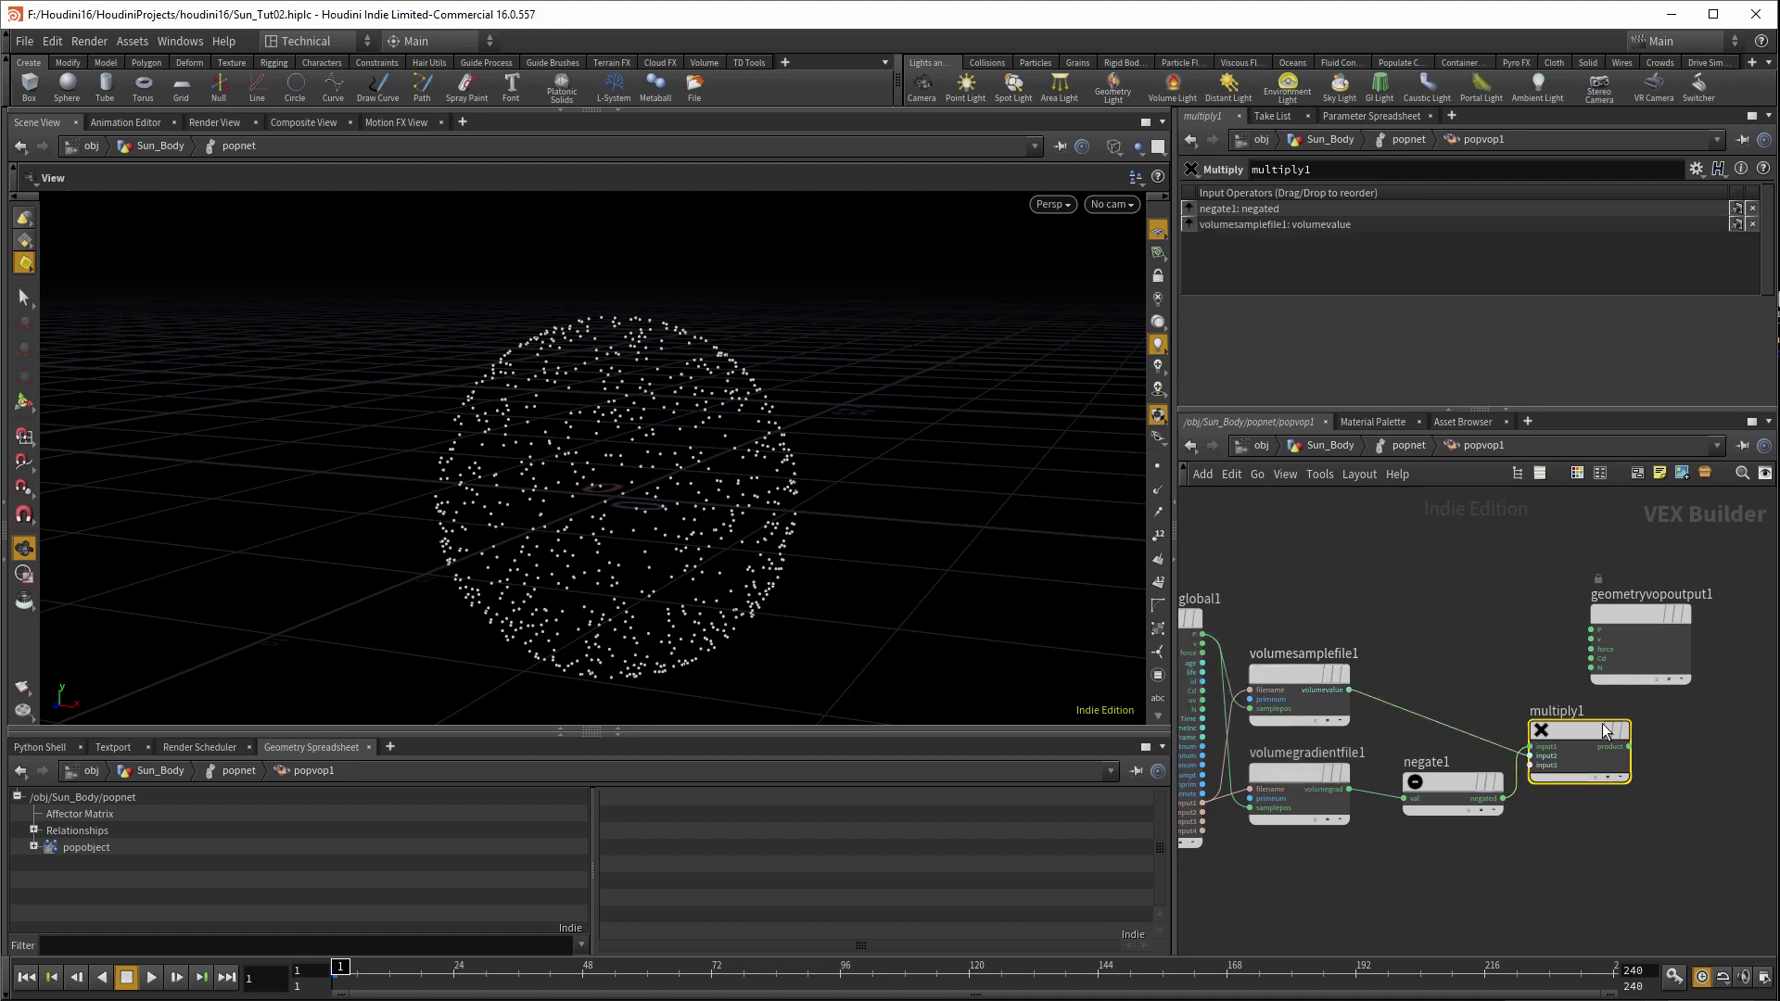
pyautogui.moveTo(1622, 619); pyautogui.dragTo(1698, 598)
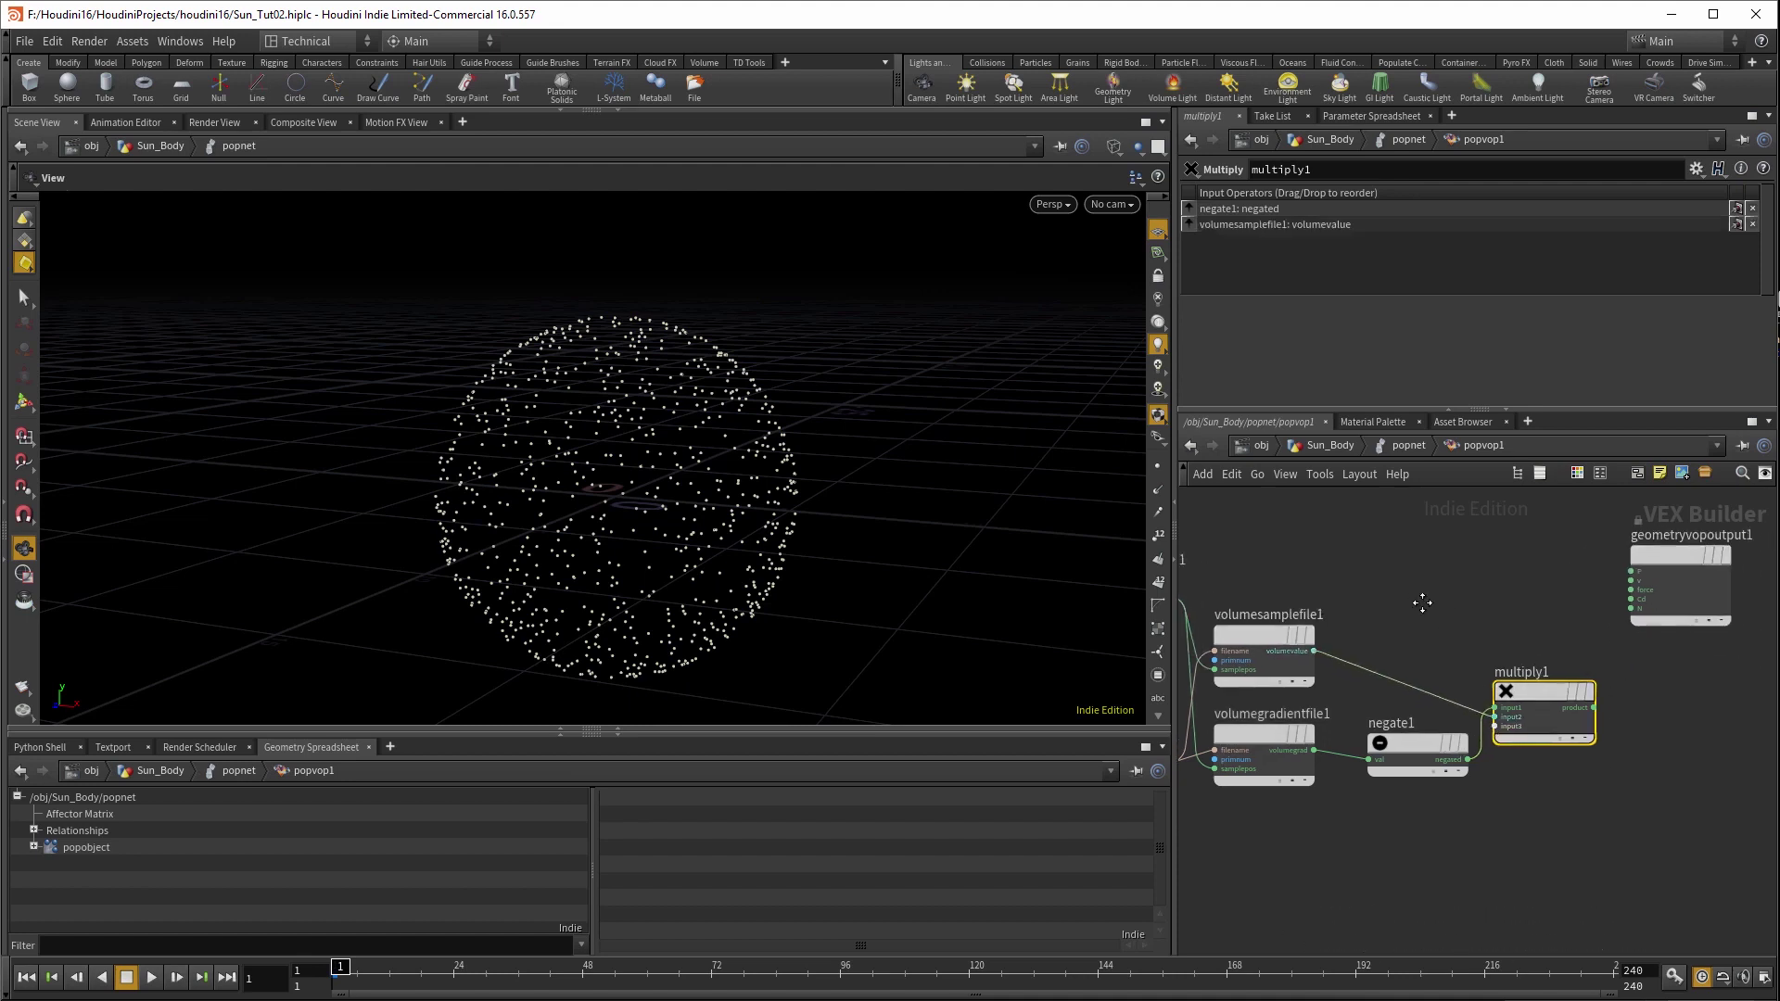
# - Add an Add node fed by P of geometryvopglobal1 and place it between multiply1 and geometryvopoutput1
pyautogui.click(1210, 654)
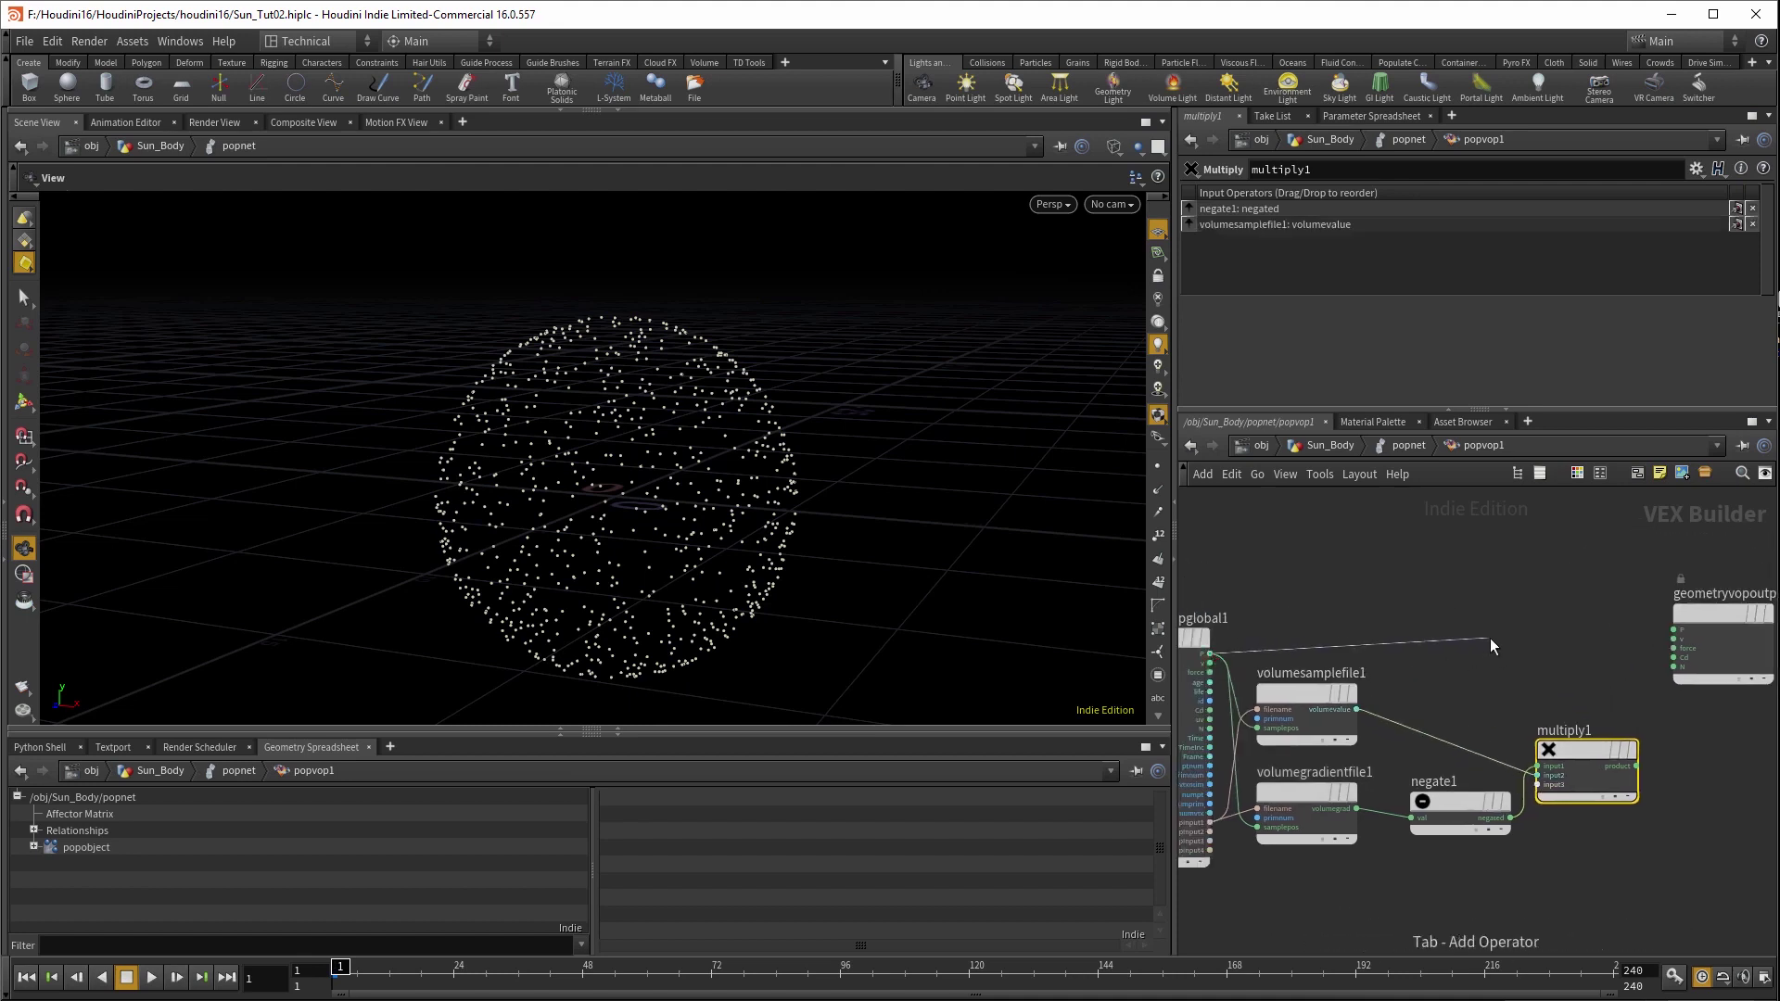
pyautogui.press('Tab')
pyautogui.write('add')
pyautogui.press('Return')
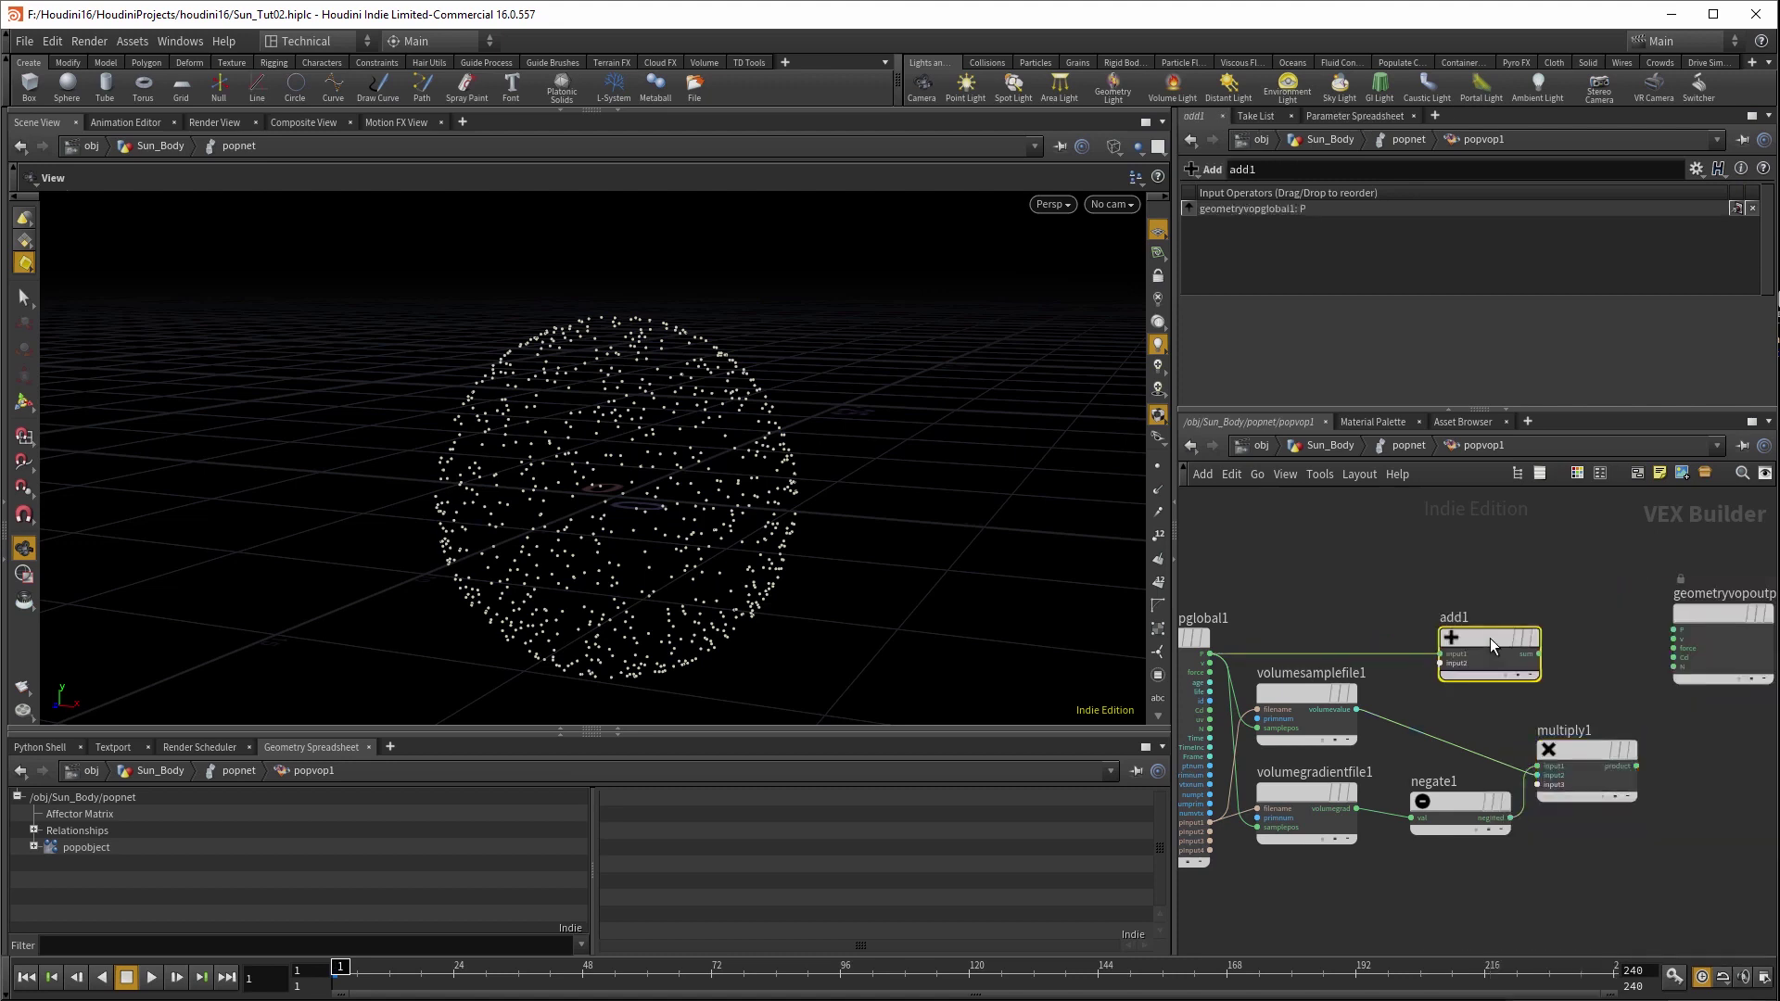
pyautogui.moveTo(1489, 638); pyautogui.dragTo(1571, 623)
# - Connect multiply1's product to add1's second input and add1's sum to P of geometryvopoutput1
pyautogui.moveTo(1618, 767); pyautogui.dragTo(1487, 745, button='middle')
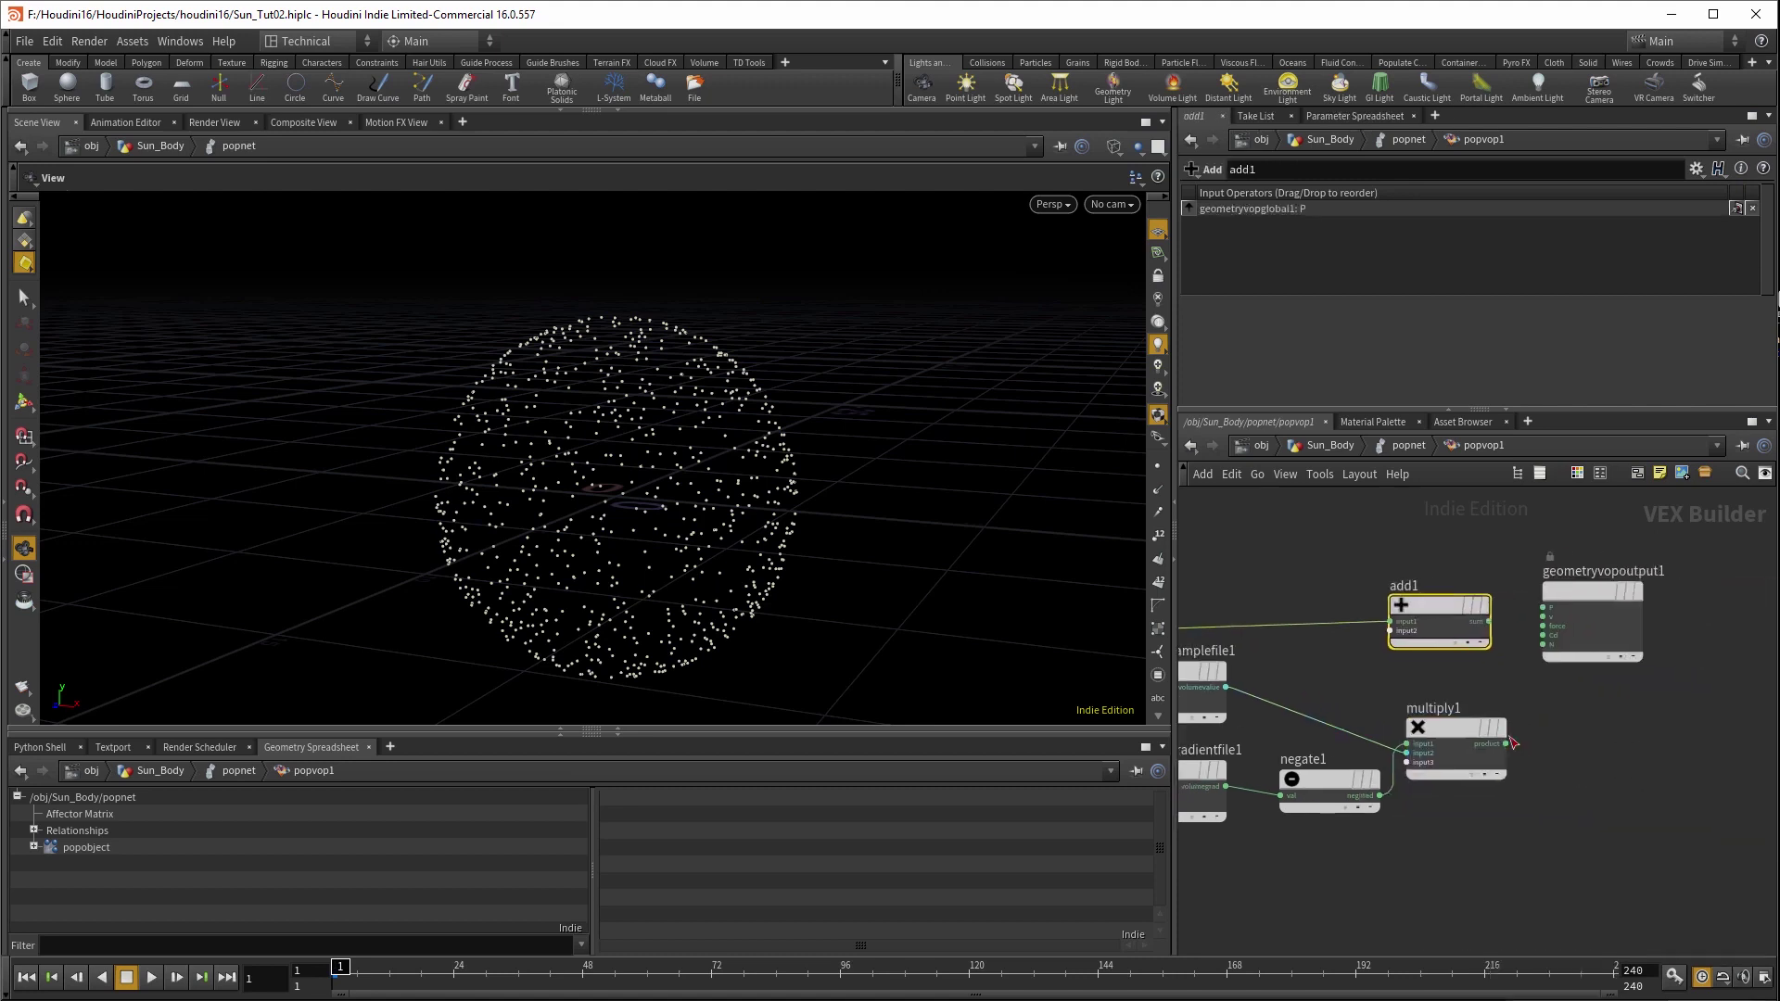
pyautogui.click(1506, 744)
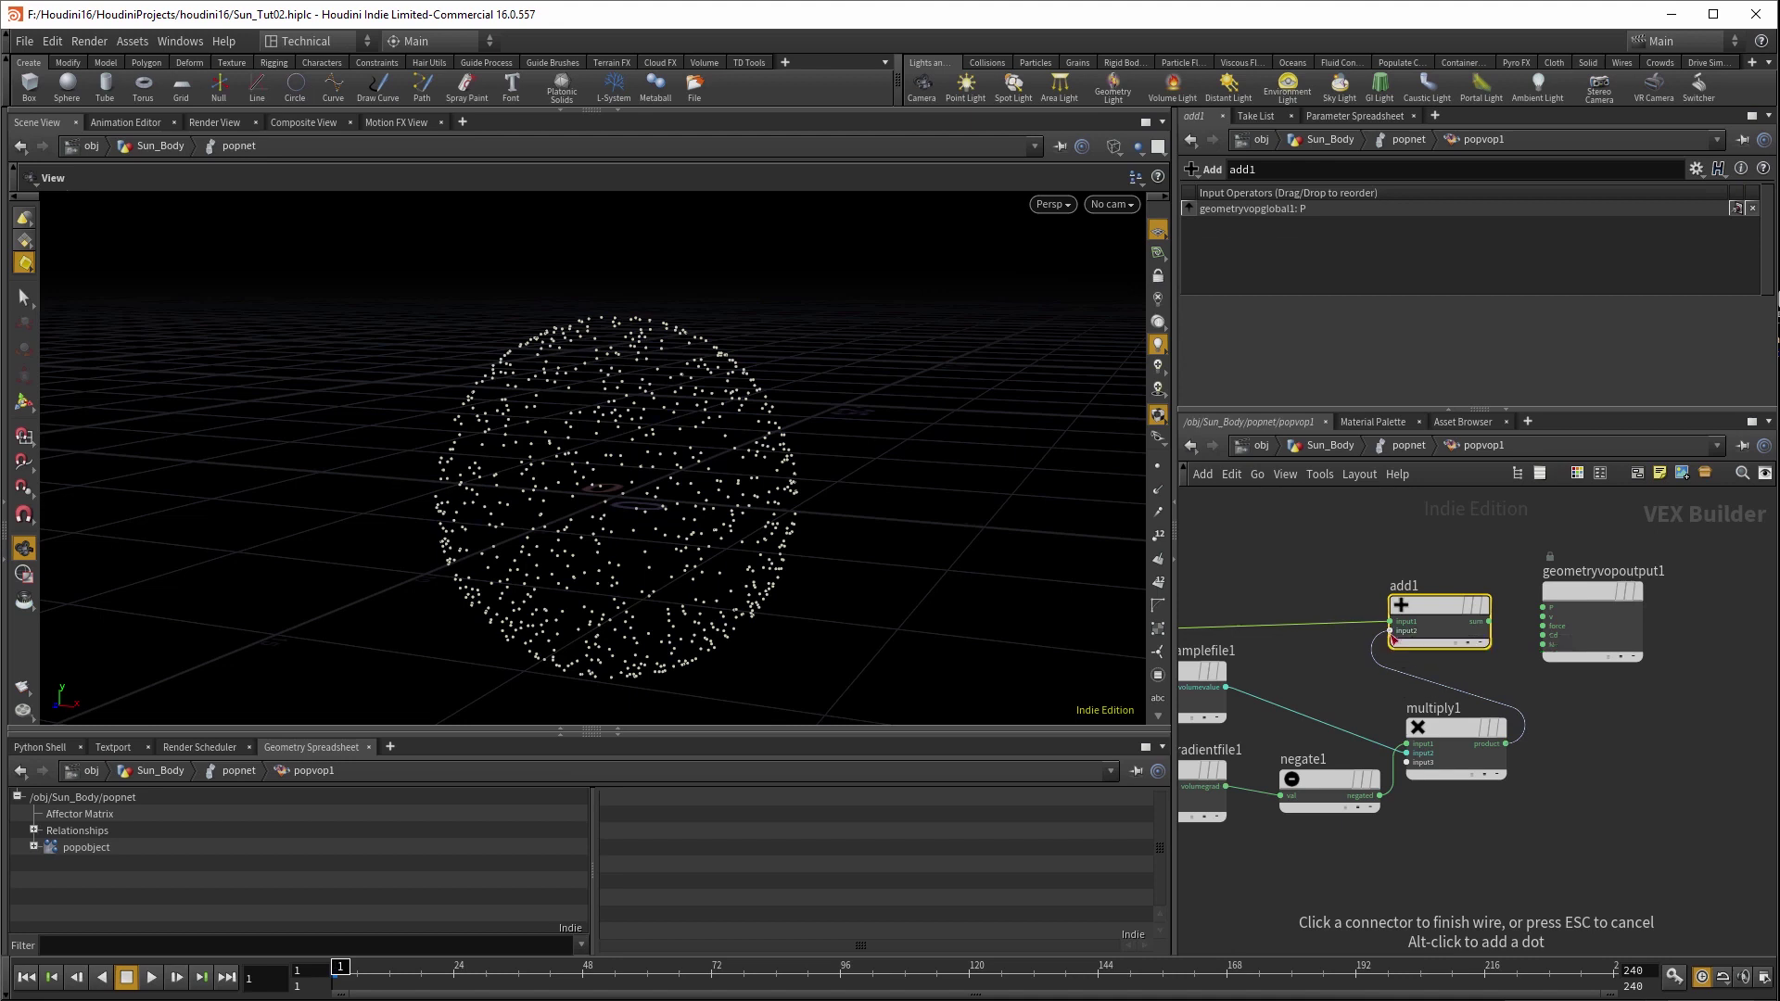
pyautogui.click(1393, 636)
pyautogui.moveTo(1438, 610); pyautogui.dragTo(1442, 596)
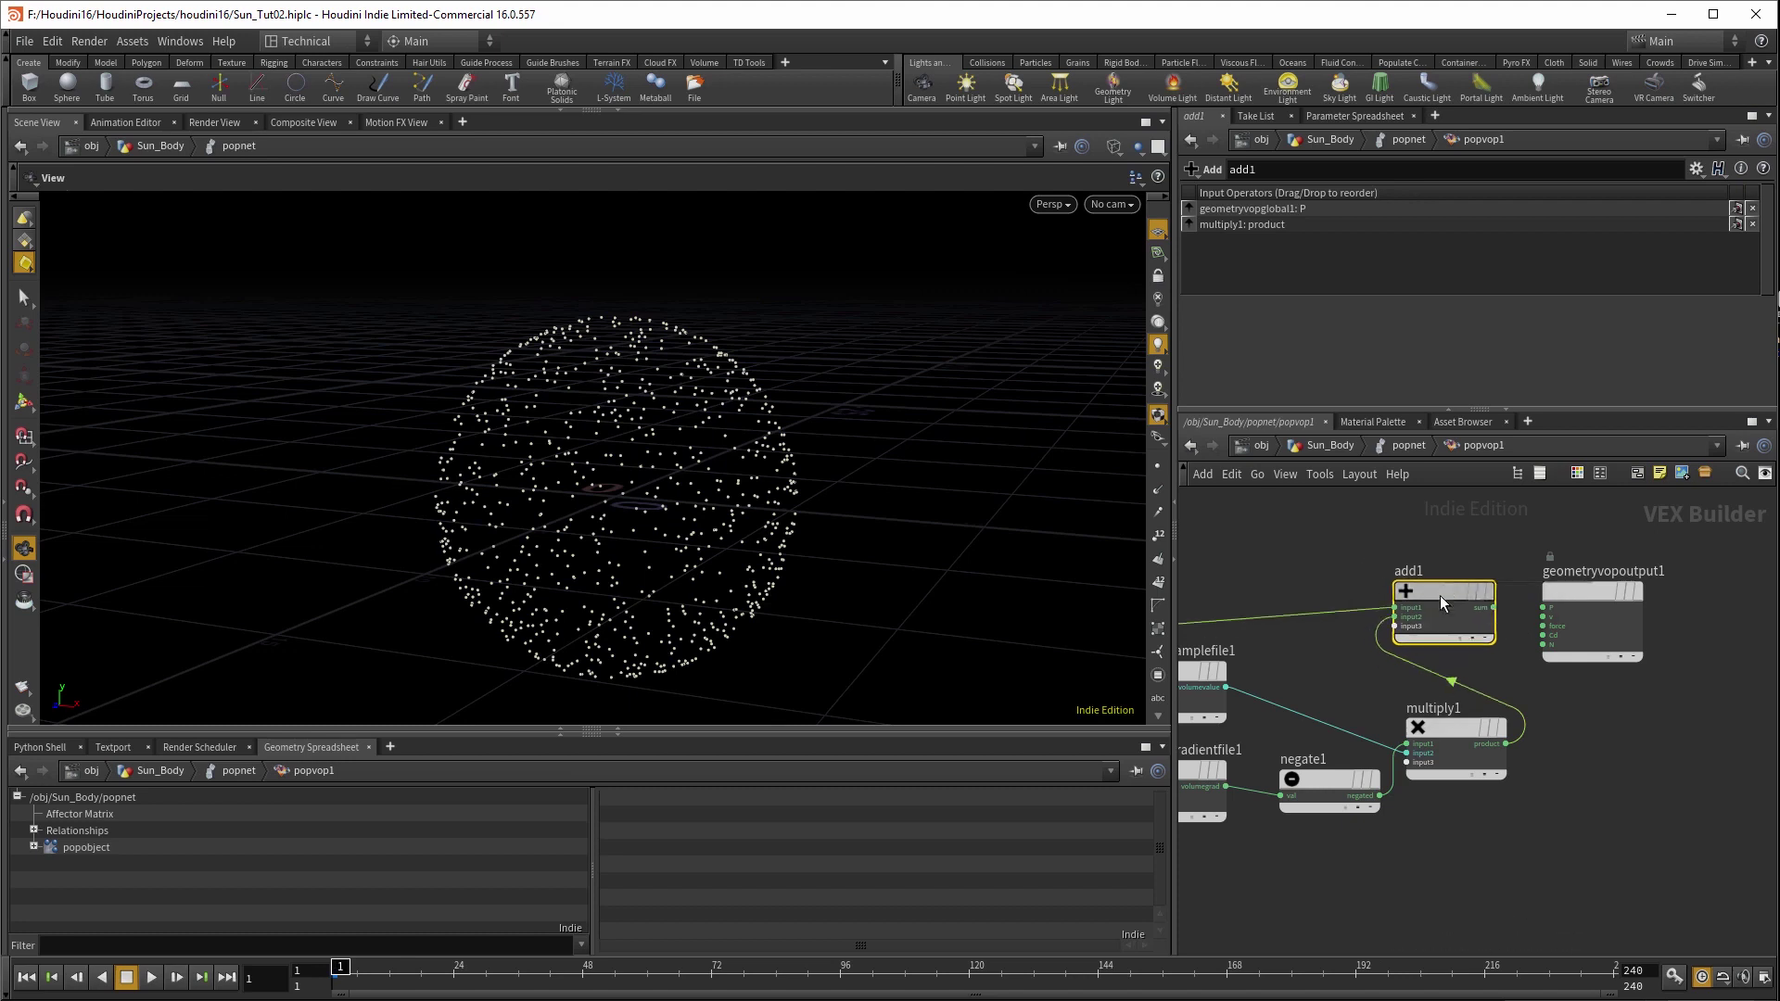
pyautogui.click(1493, 608)
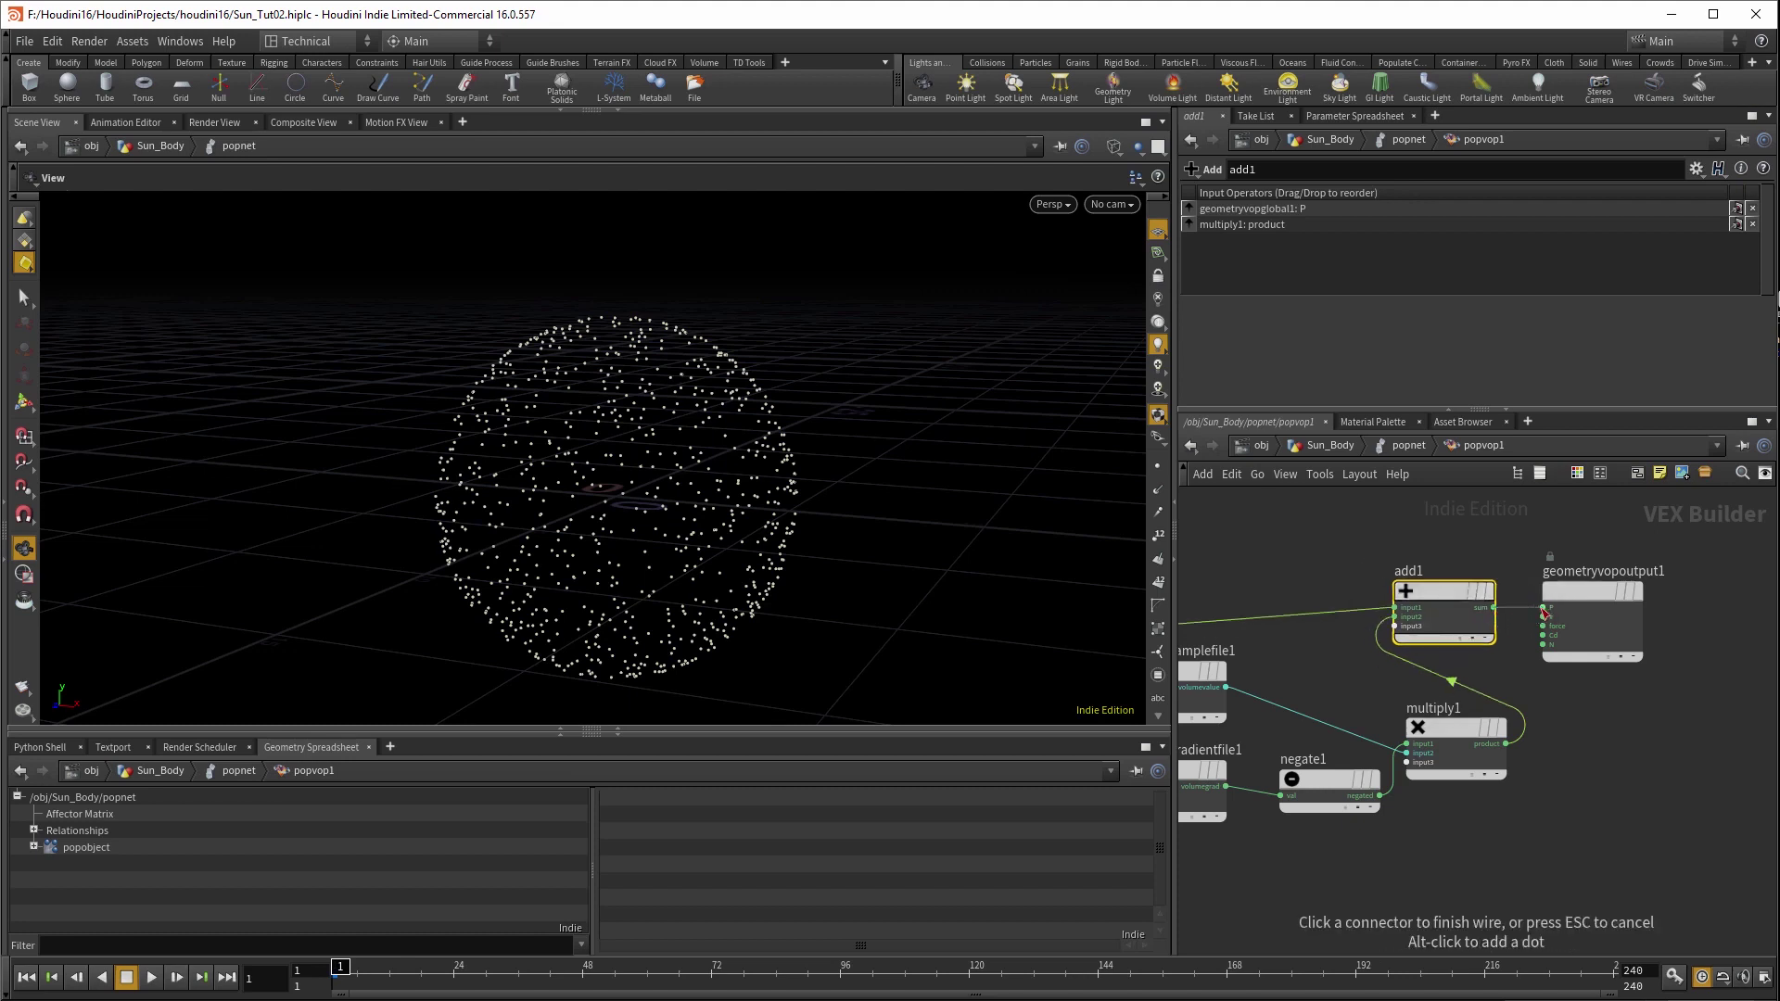
pyautogui.click(1543, 608)
# - Return to the Sun_Body network and play the simulation to check how the particles move over the sphere
pyautogui.scroll(-3, 1685, 766)
pyautogui.moveTo(1568, 766); pyautogui.dragTo(1686, 766, button='middle')
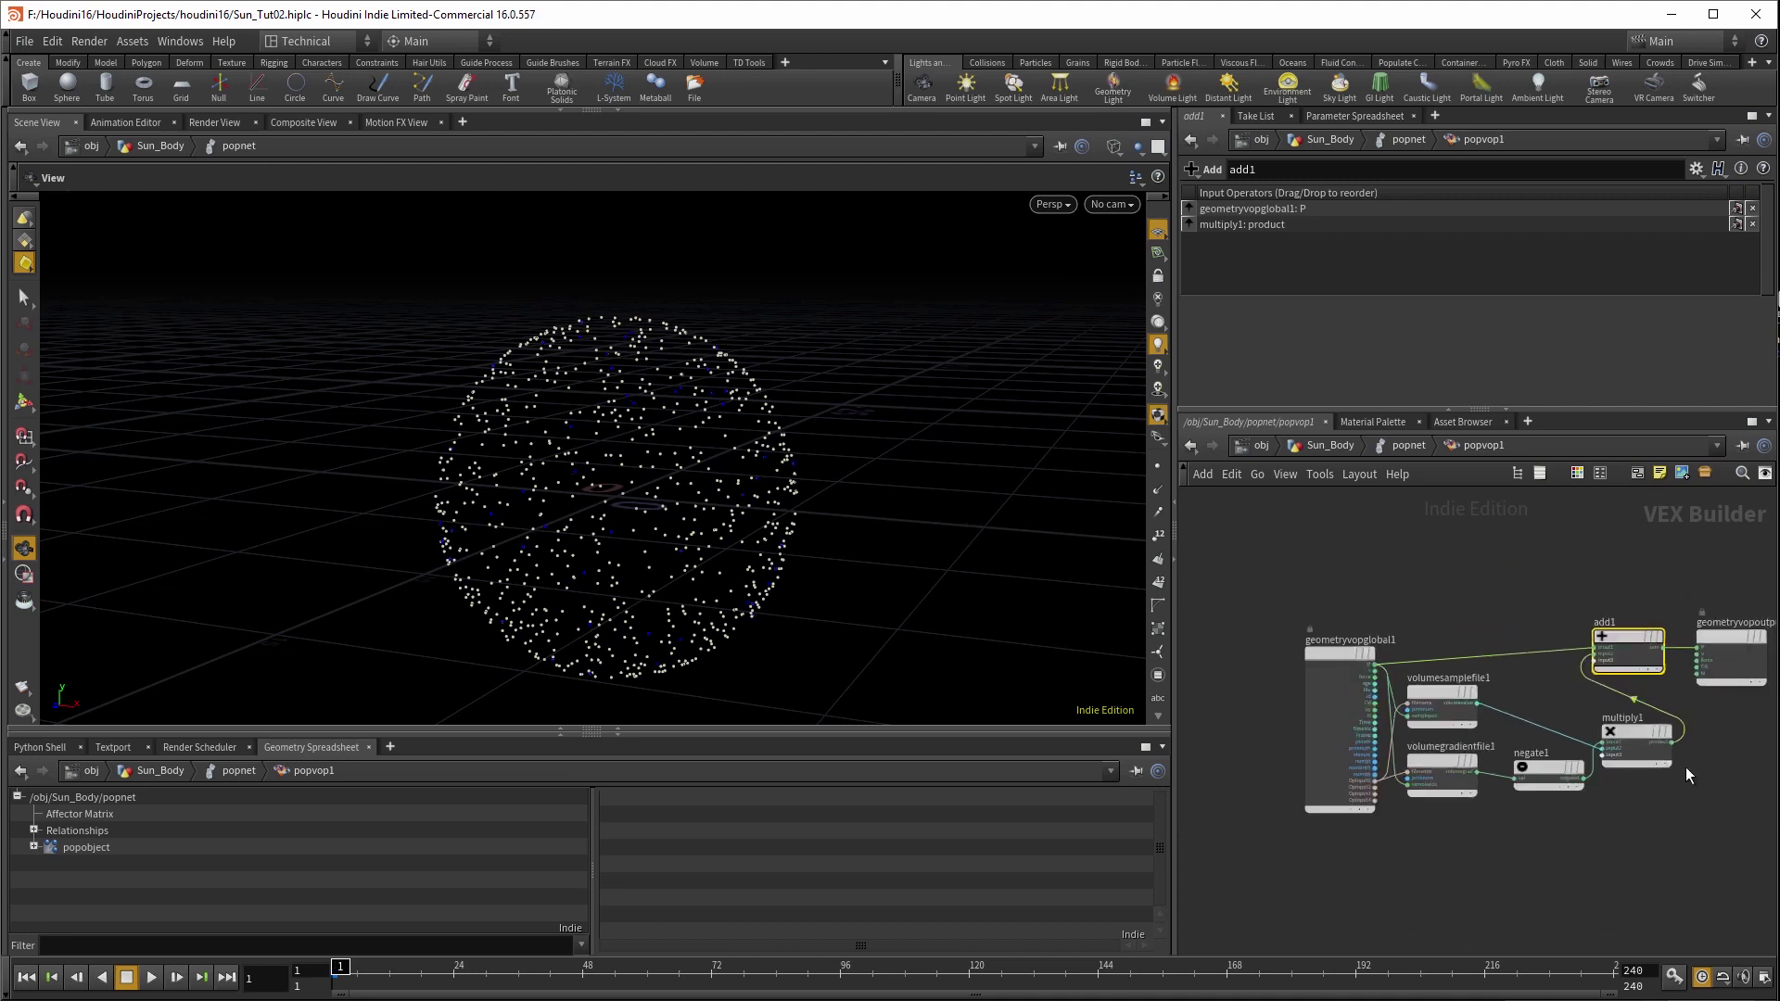
pyautogui.click(1411, 446)
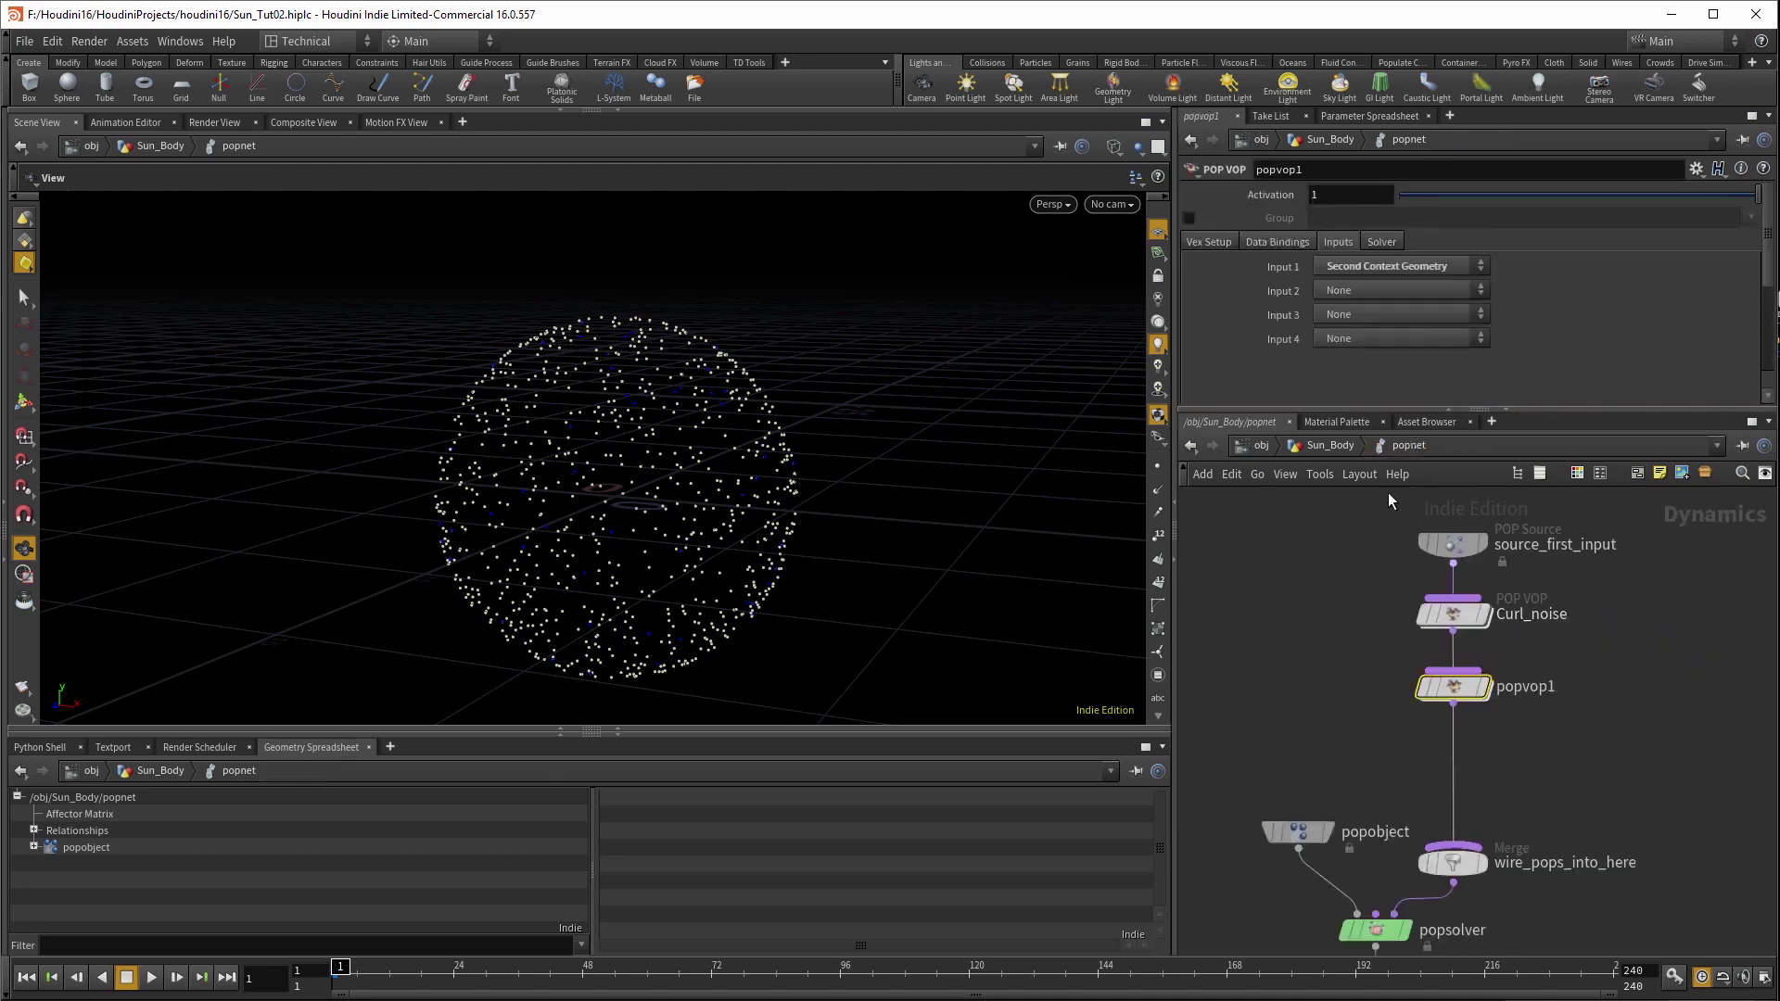
pyautogui.click(1358, 446)
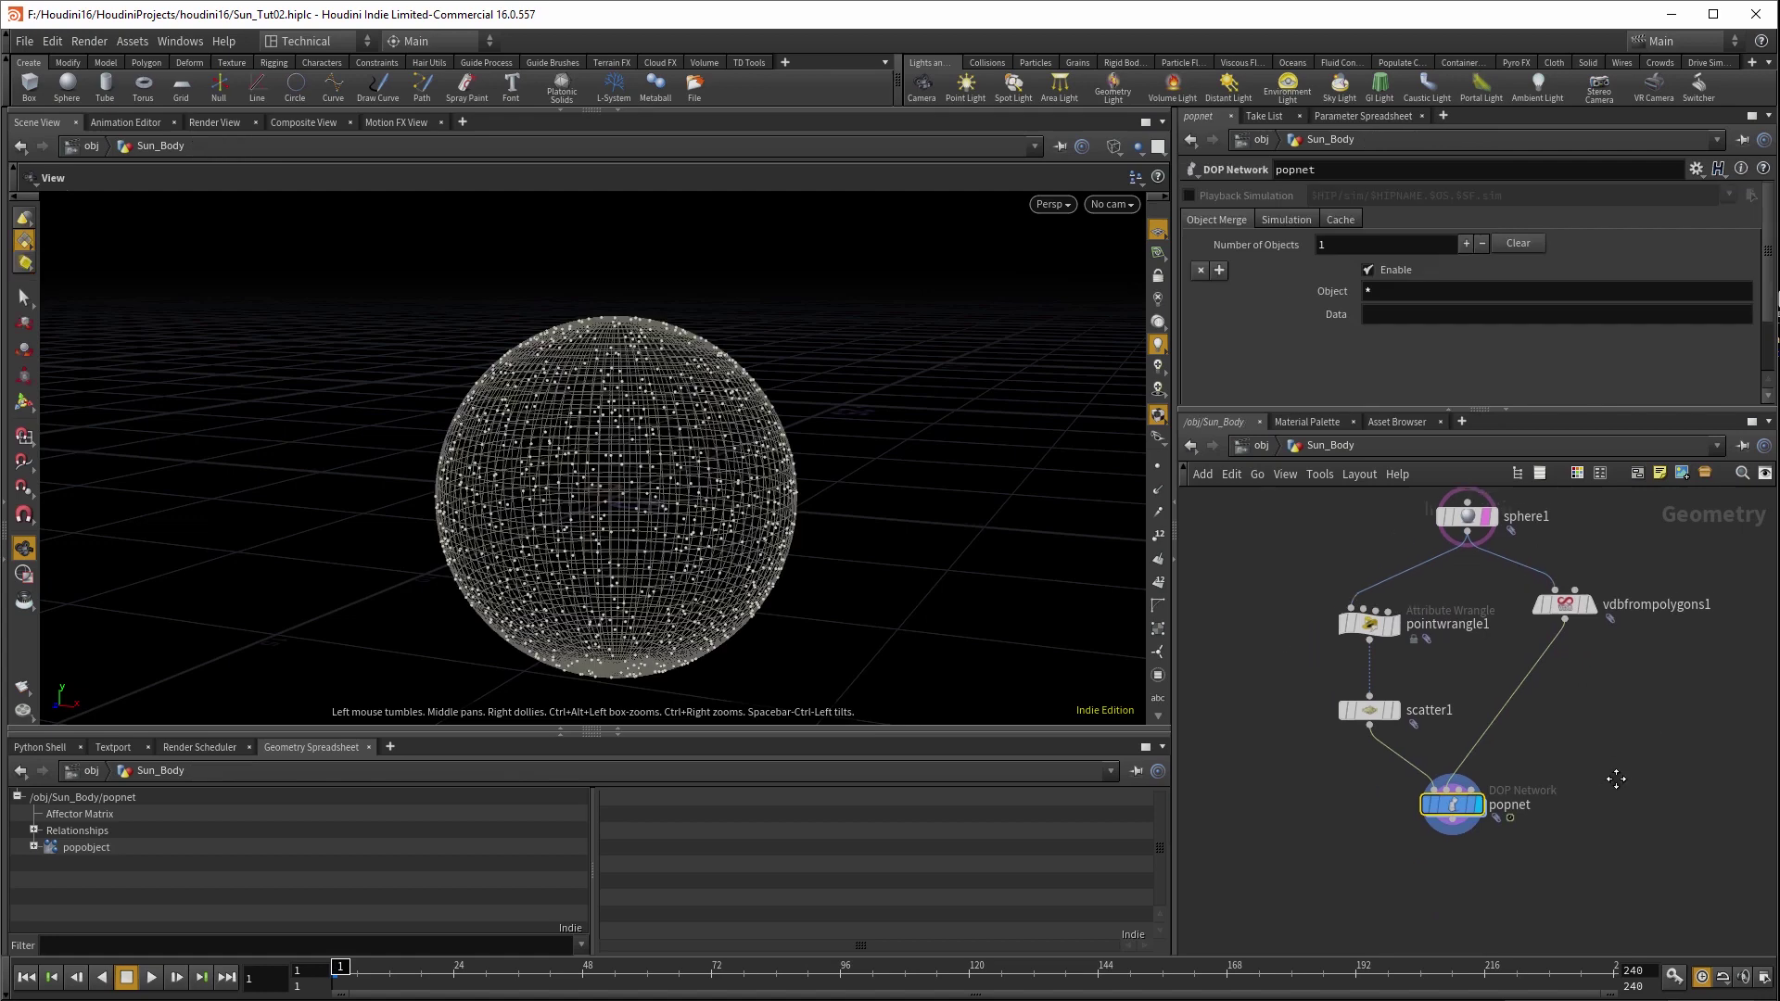
pyautogui.click(1459, 802)
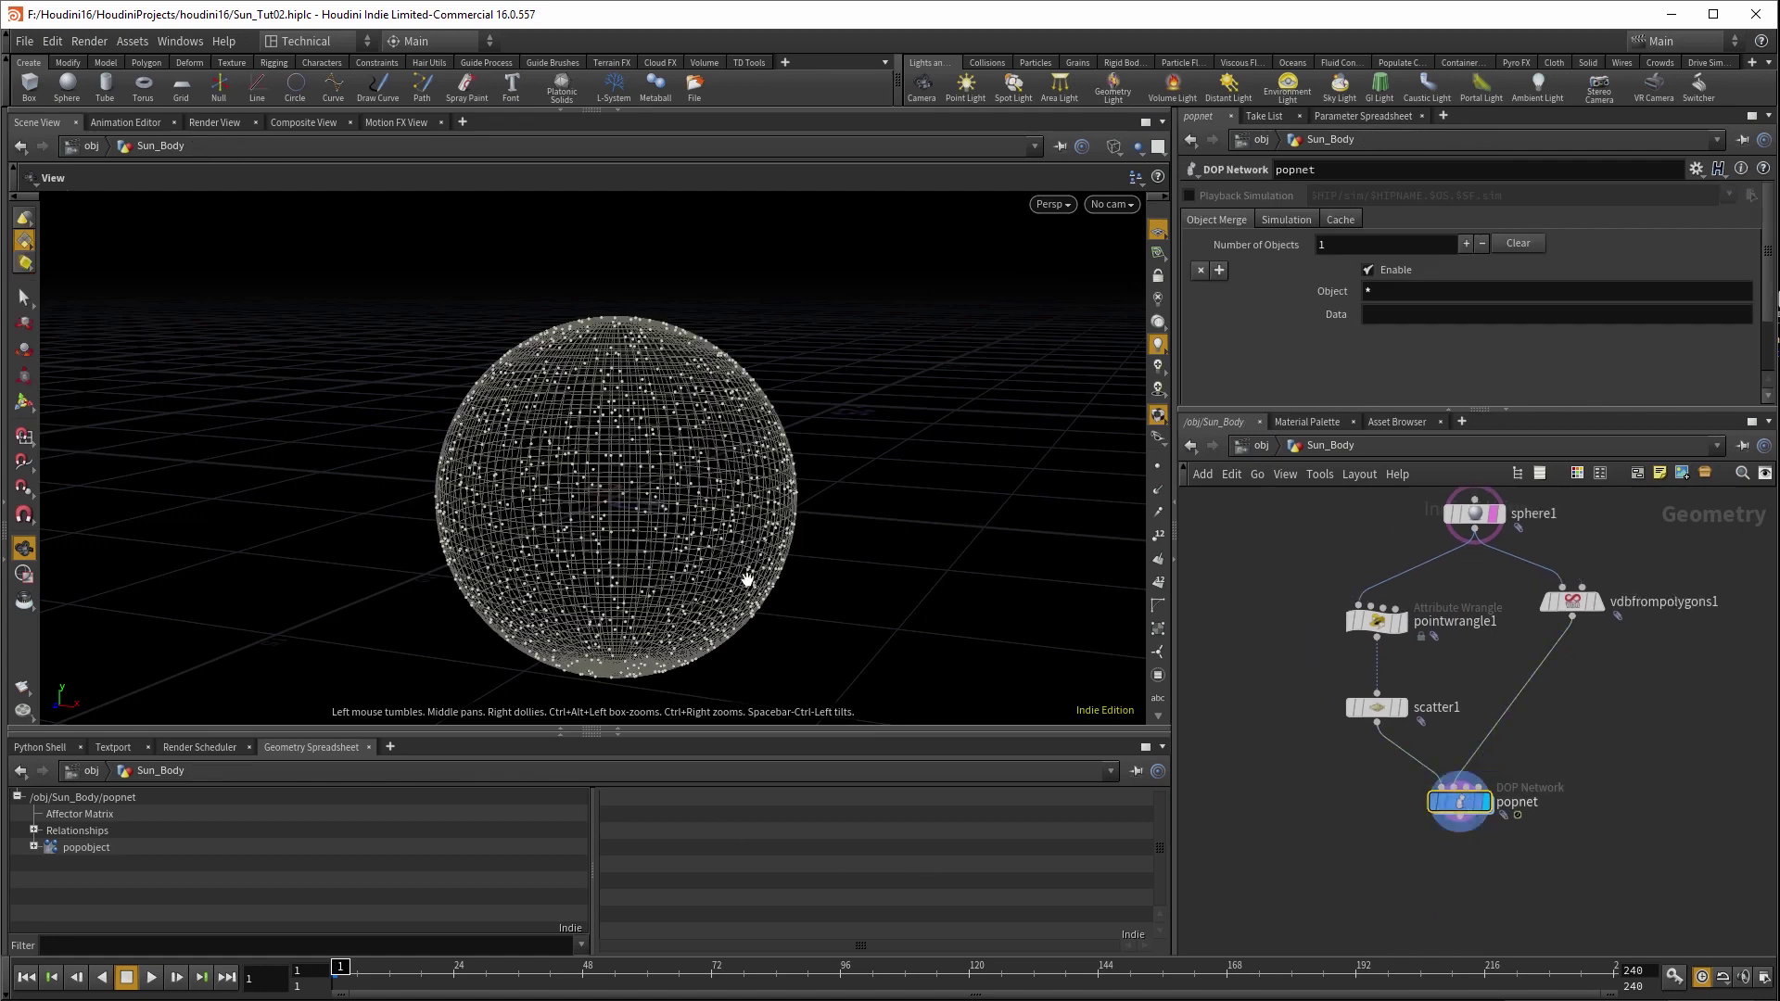
pyautogui.scroll(2, 932, 590)
pyautogui.press('Up')
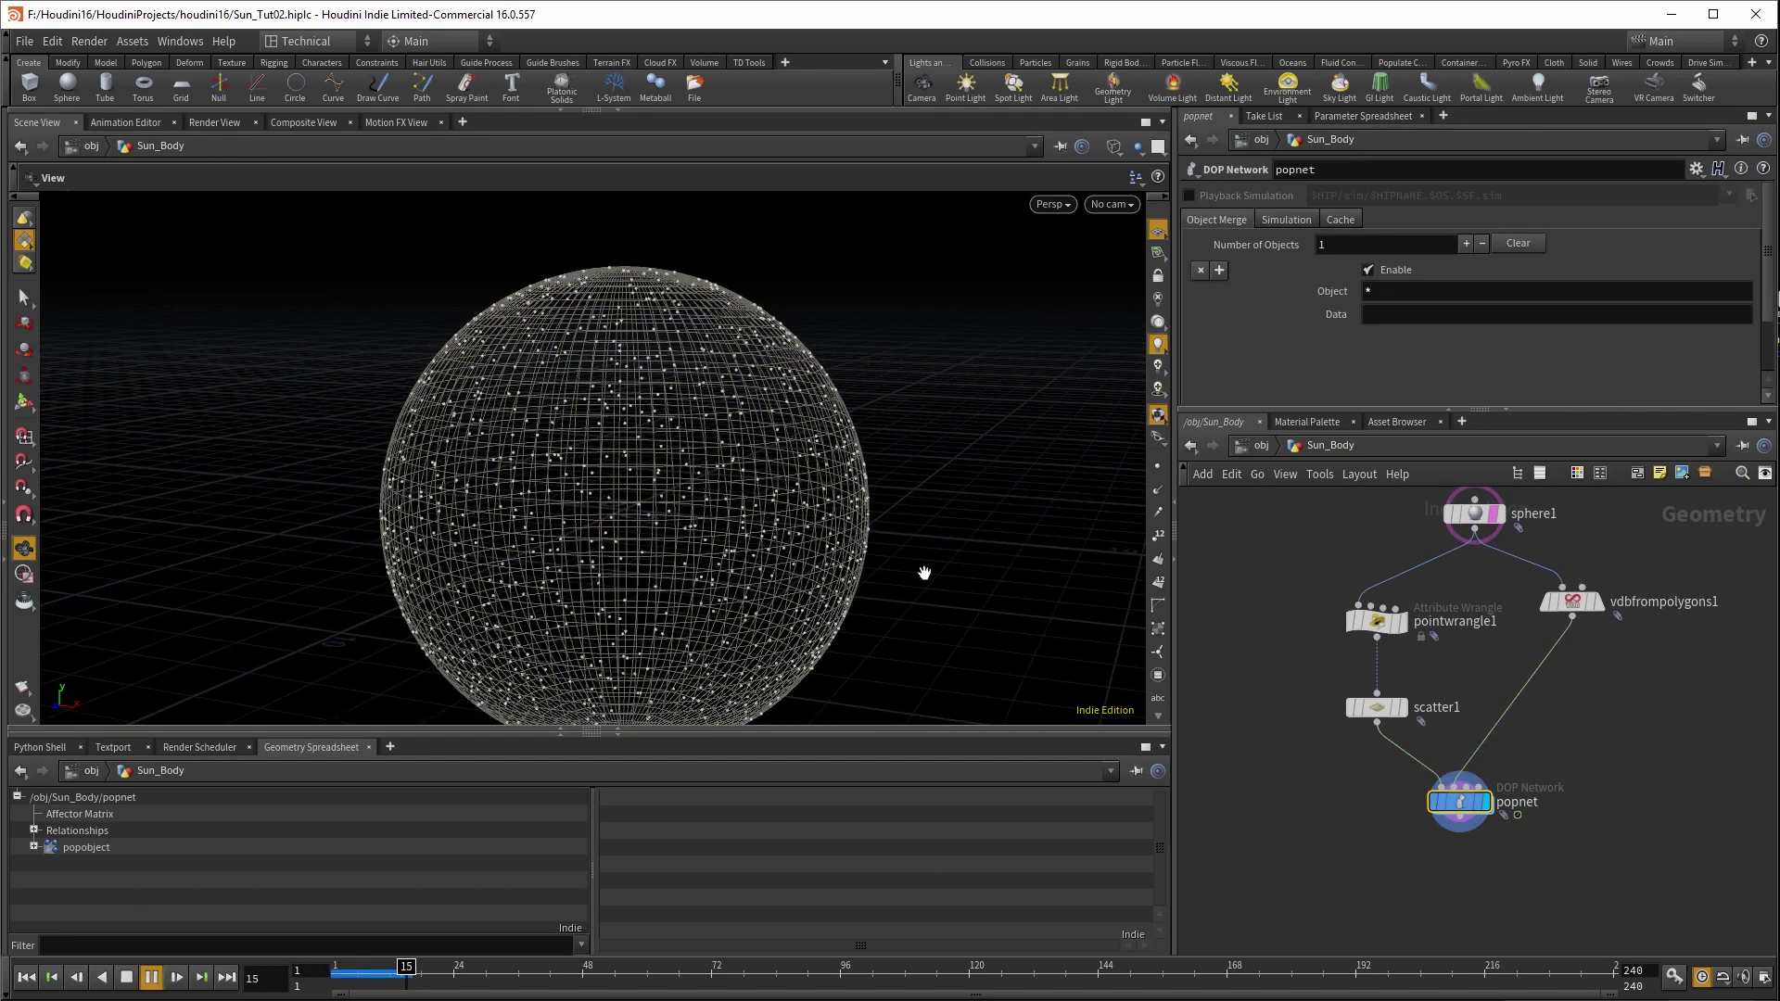
pyautogui.scroll(-3, 794, 576)
pyautogui.scroll(2, 910, 596)
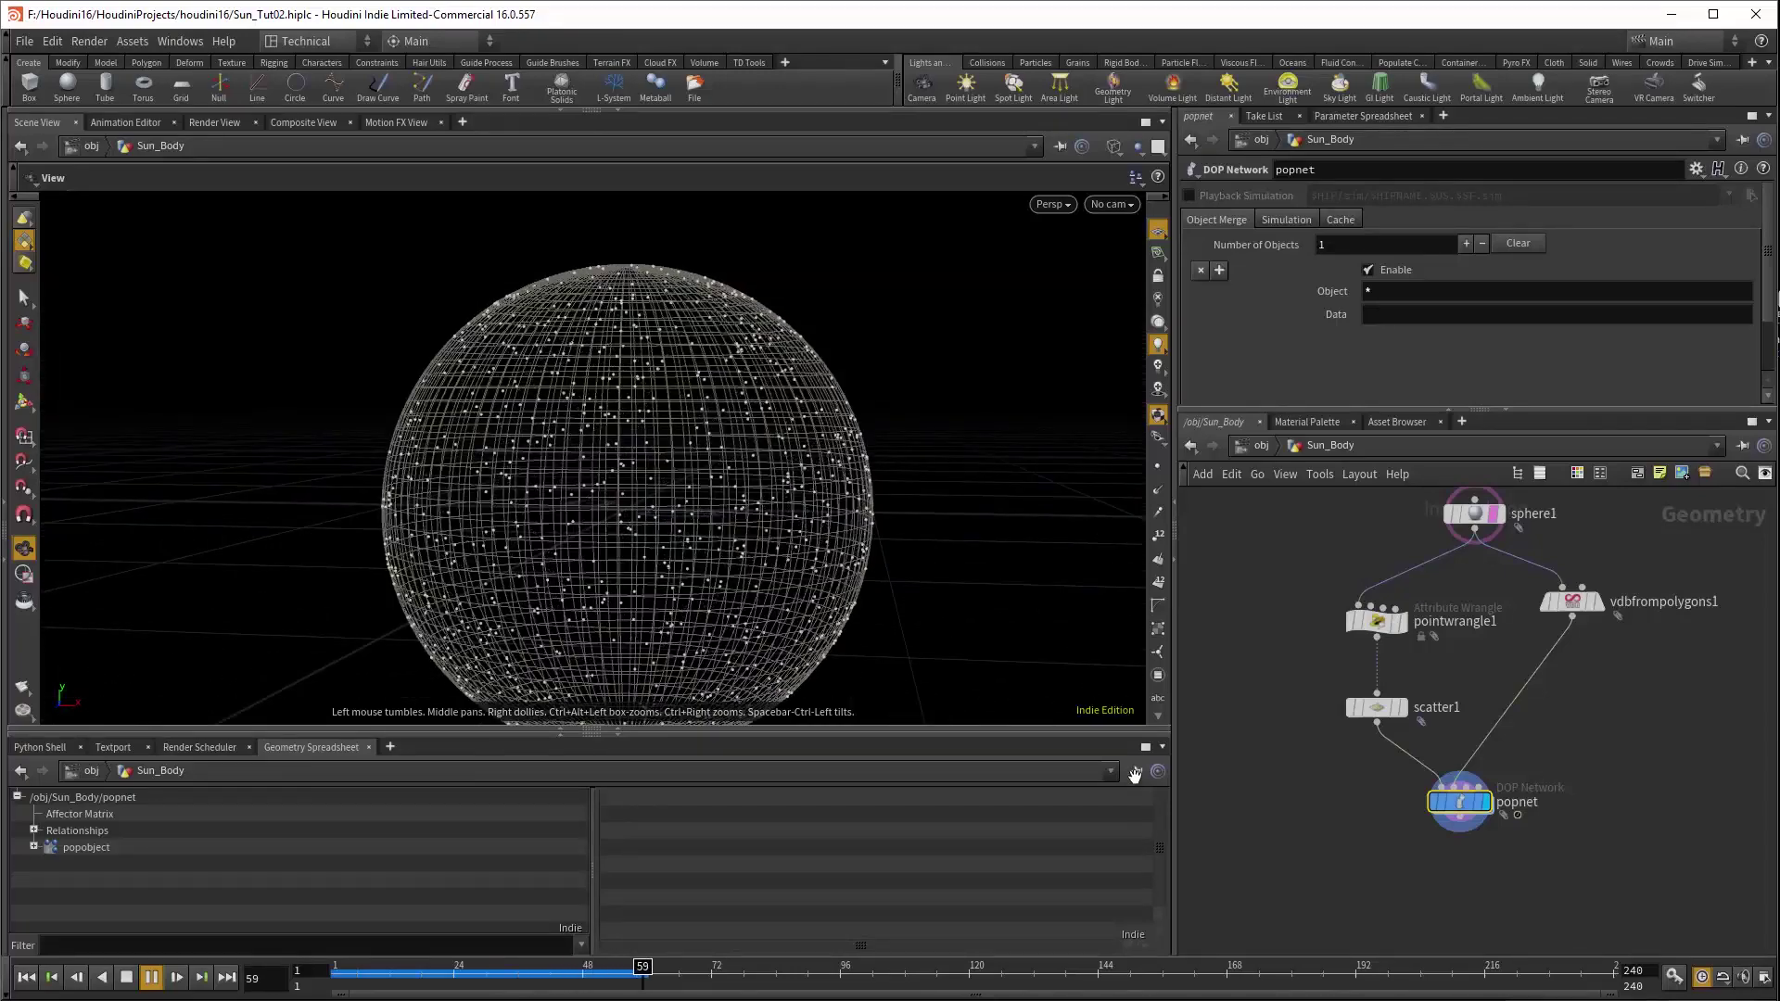
# - Turn off the template display of sphere1 and view the particles from another angle
pyautogui.click(1488, 519)
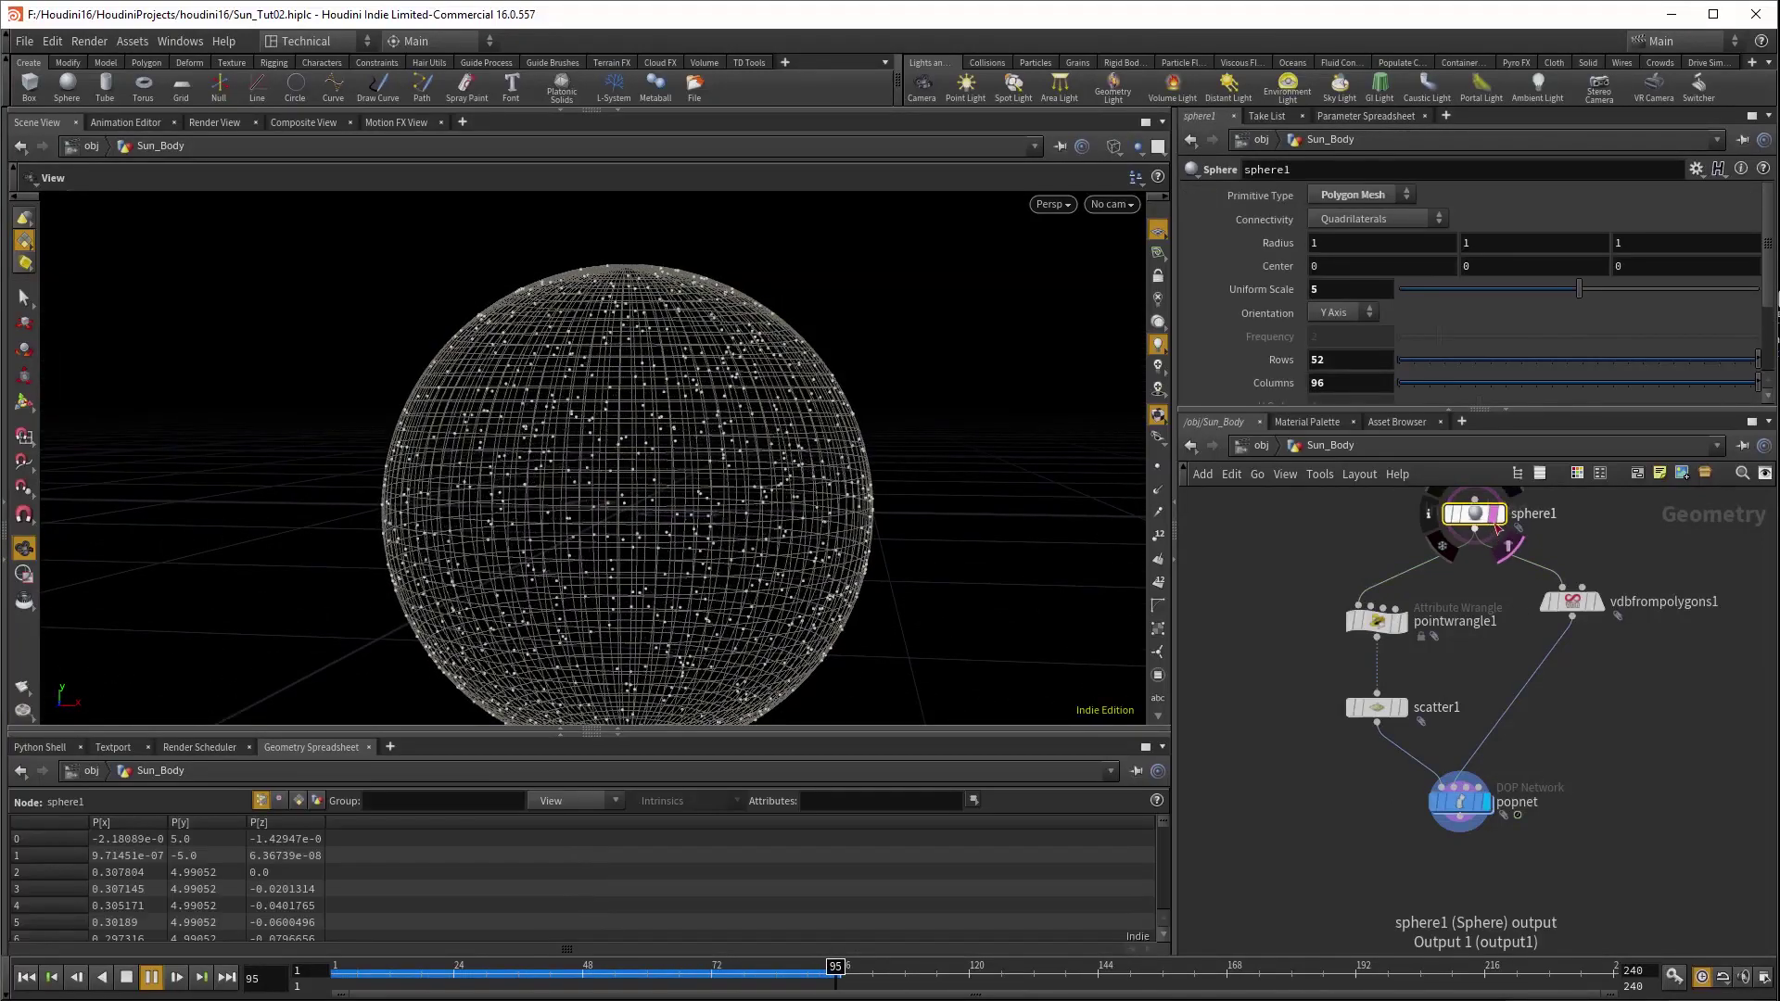
pyautogui.click(1498, 514)
pyautogui.moveTo(887, 542); pyautogui.dragTo(865, 599)
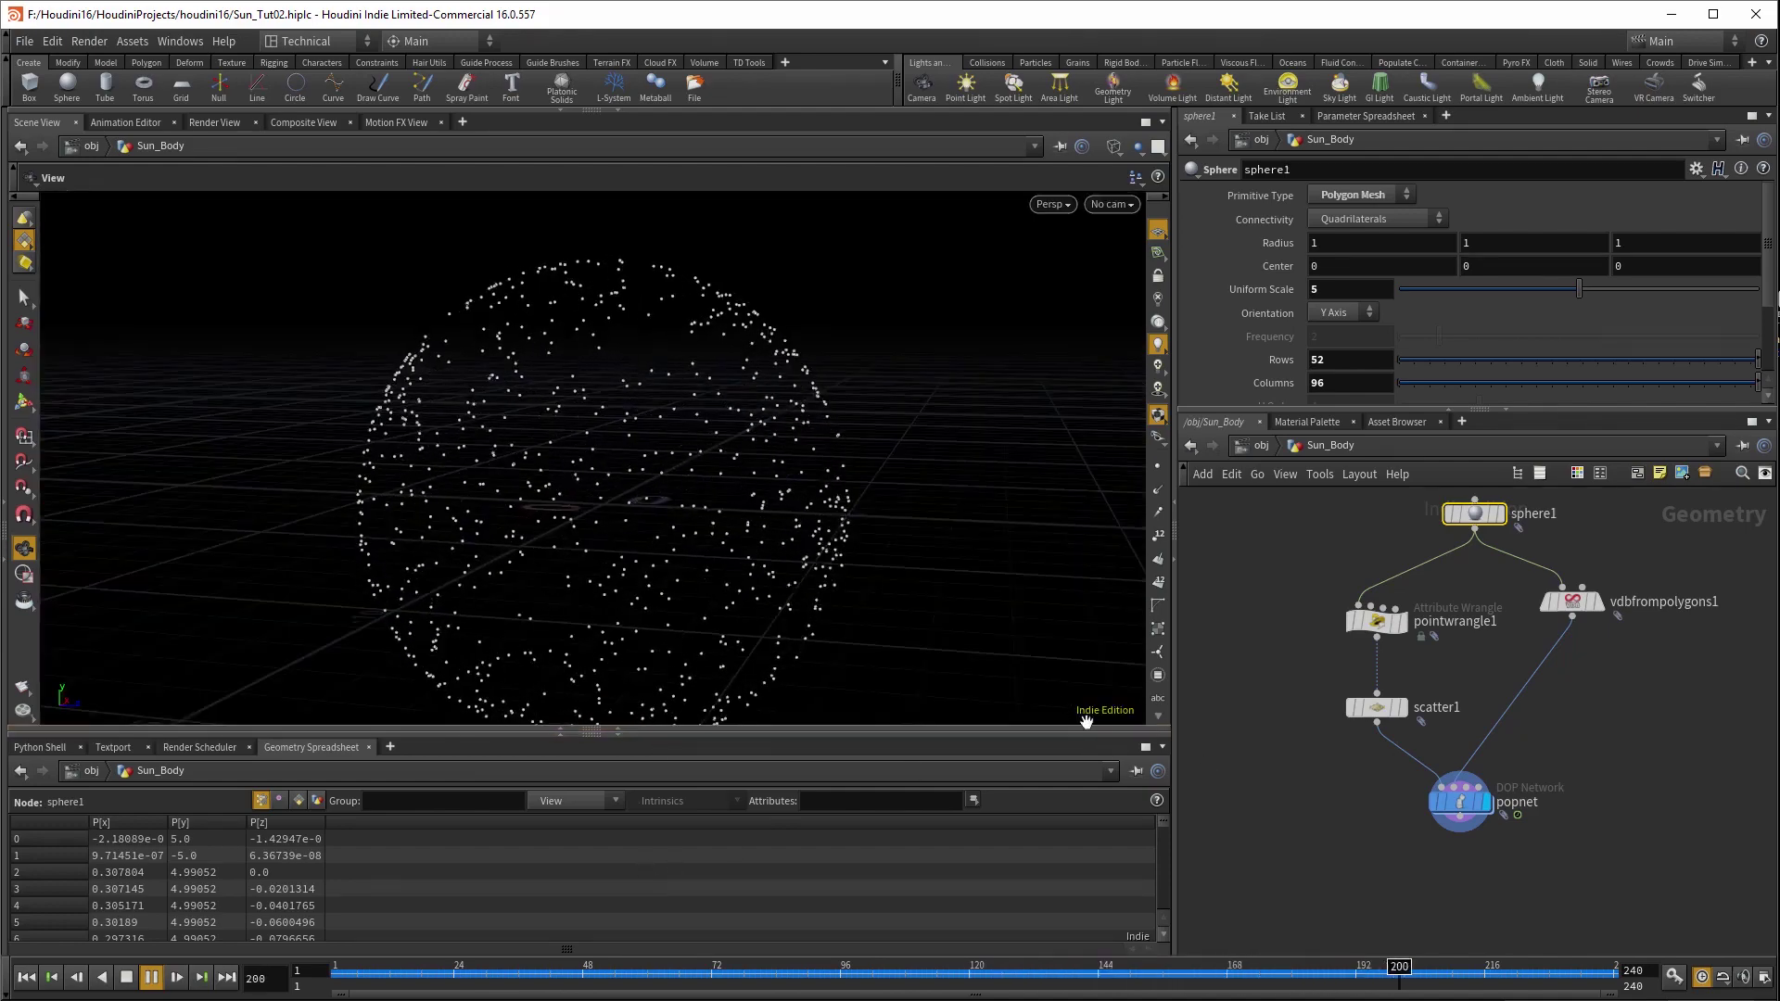
# - Show point numbers in the viewport during playback, and stop the simulation
pyautogui.moveTo(1013, 570); pyautogui.dragTo(823, 580, button='right')
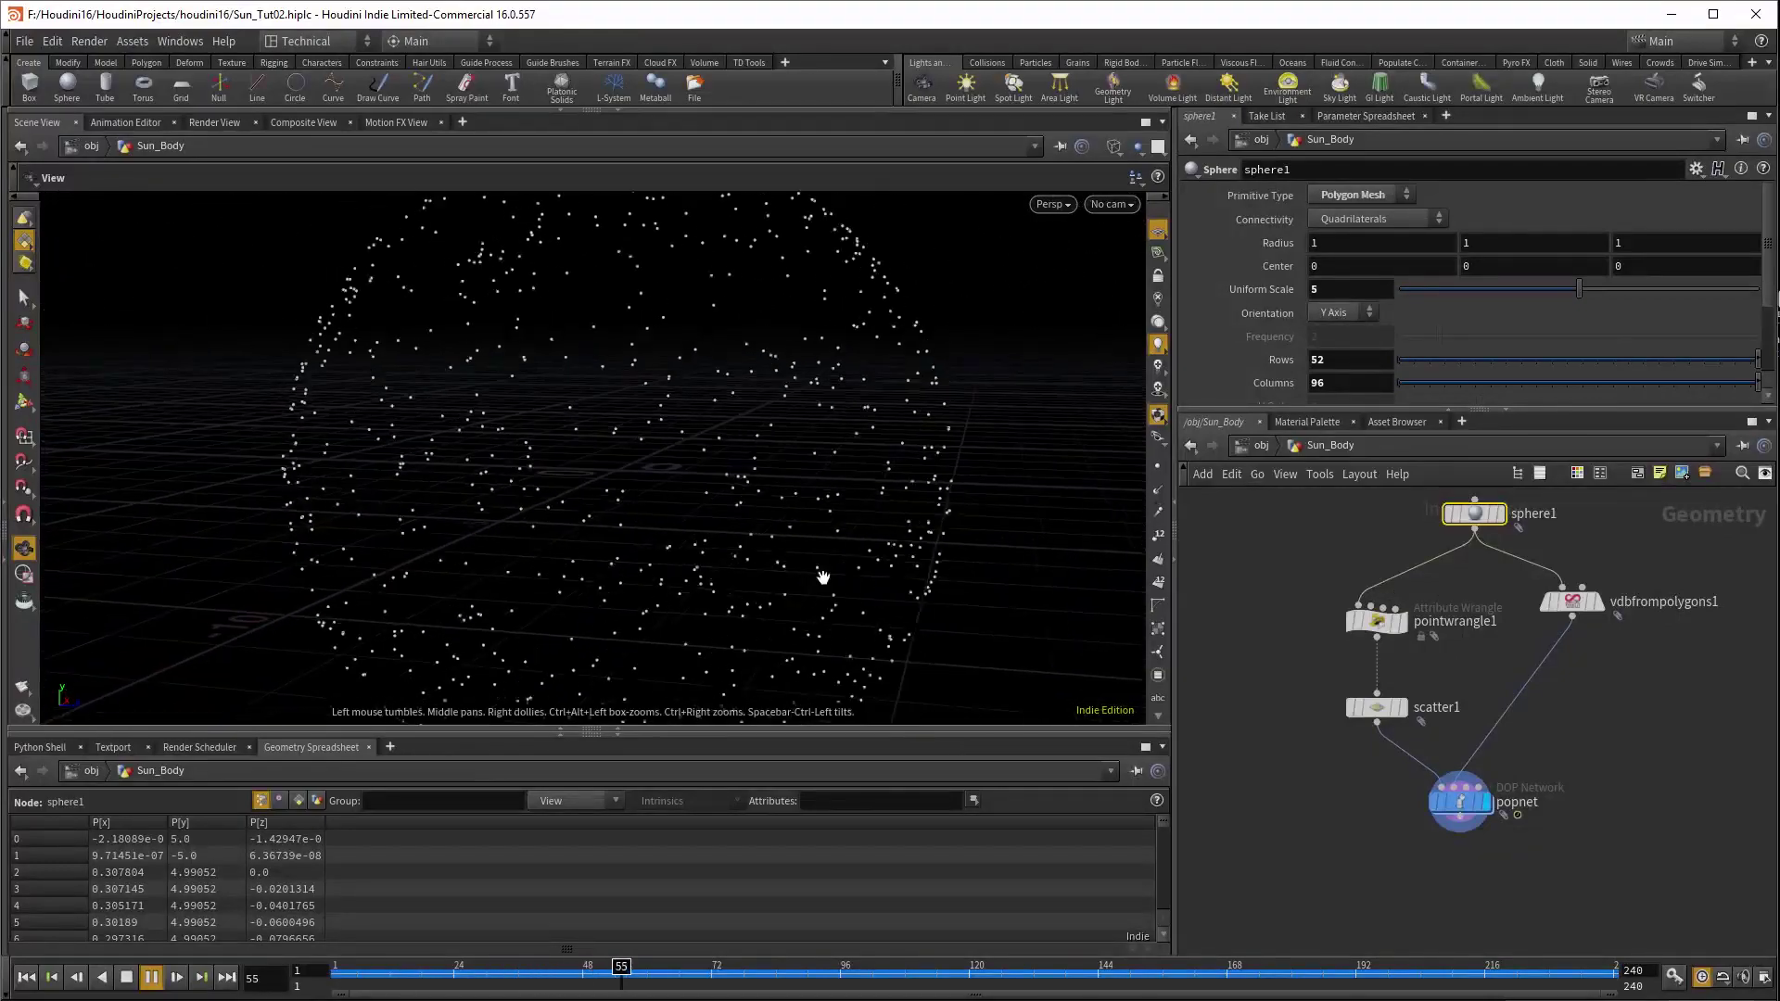
pyautogui.click(1159, 541)
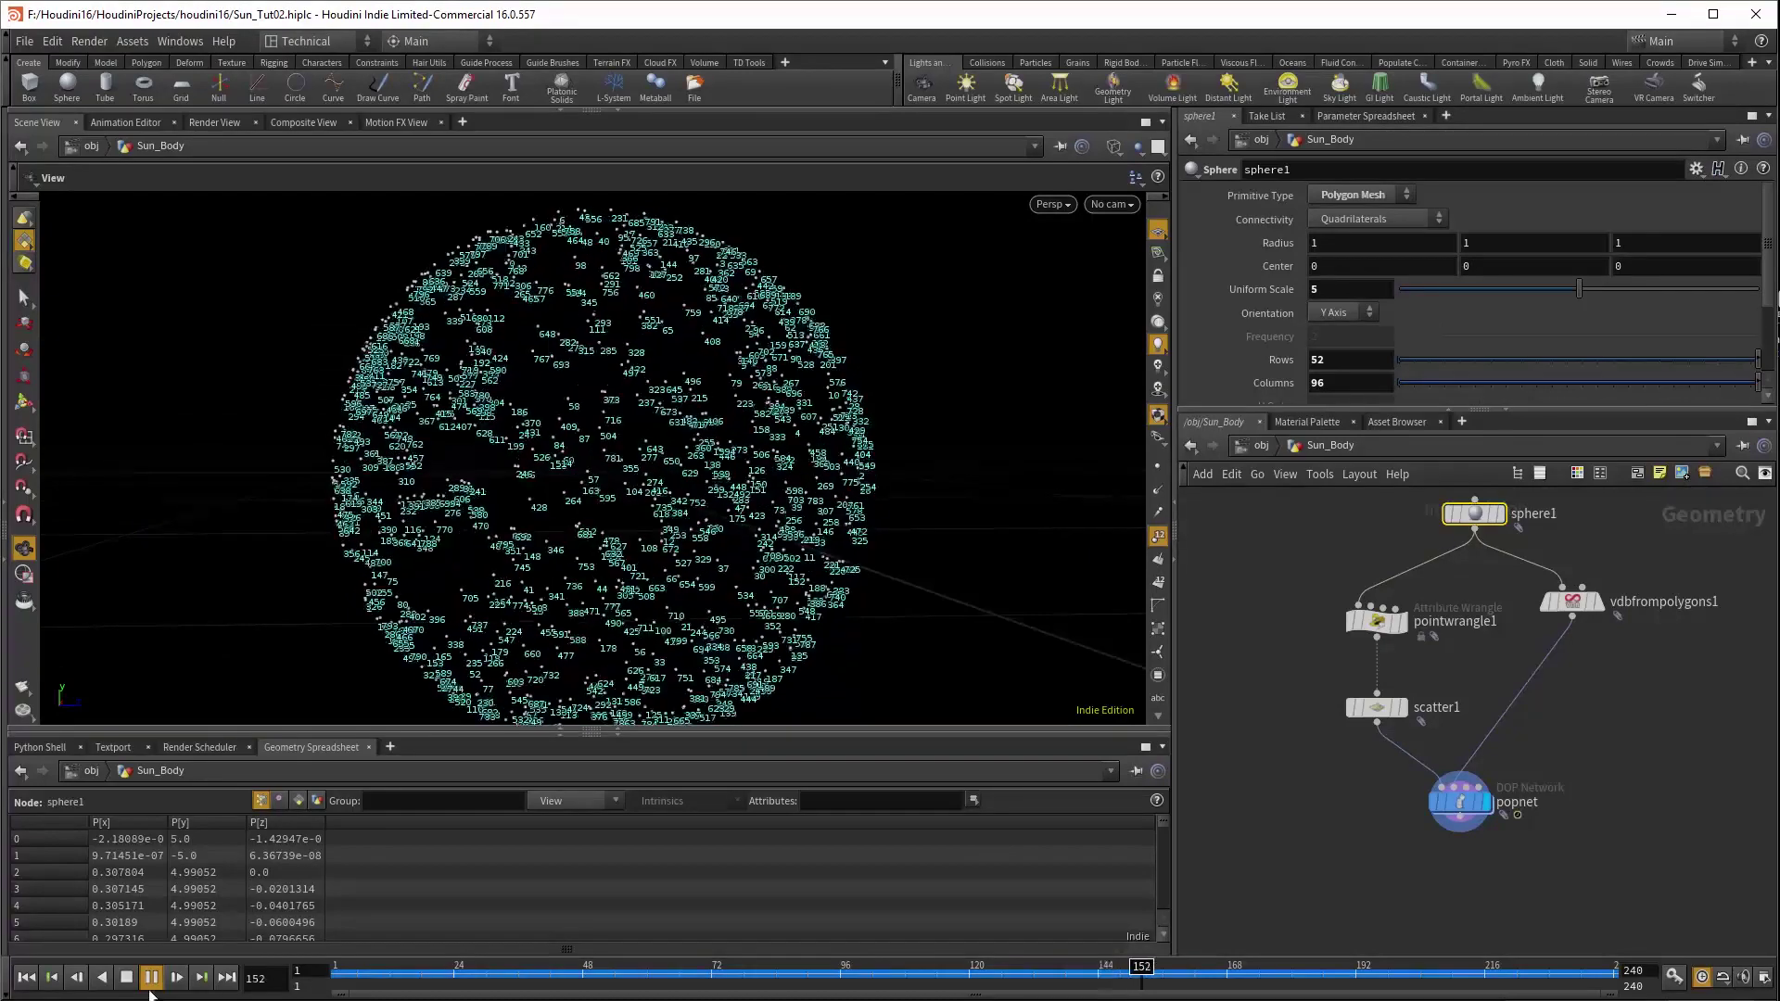
pyautogui.press('Up')
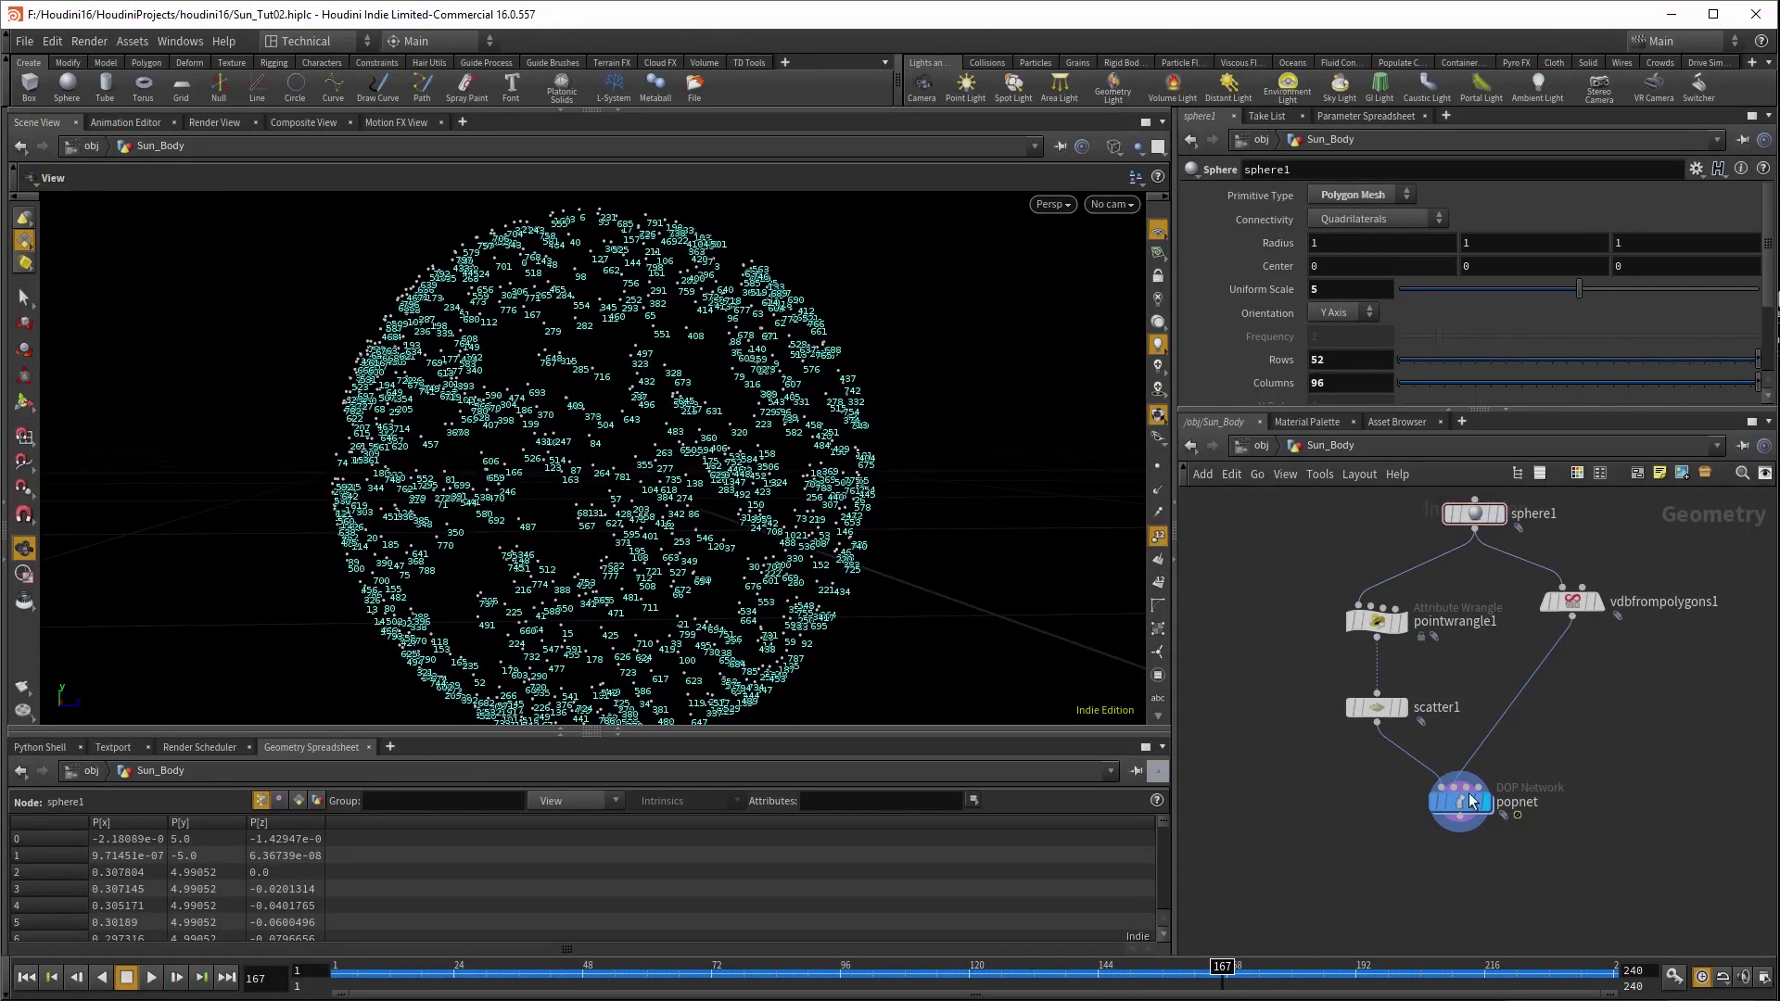
# - Rename the popvop1 node inside popnet to stick_to_surface
pyautogui.doubleClick(1463, 808)
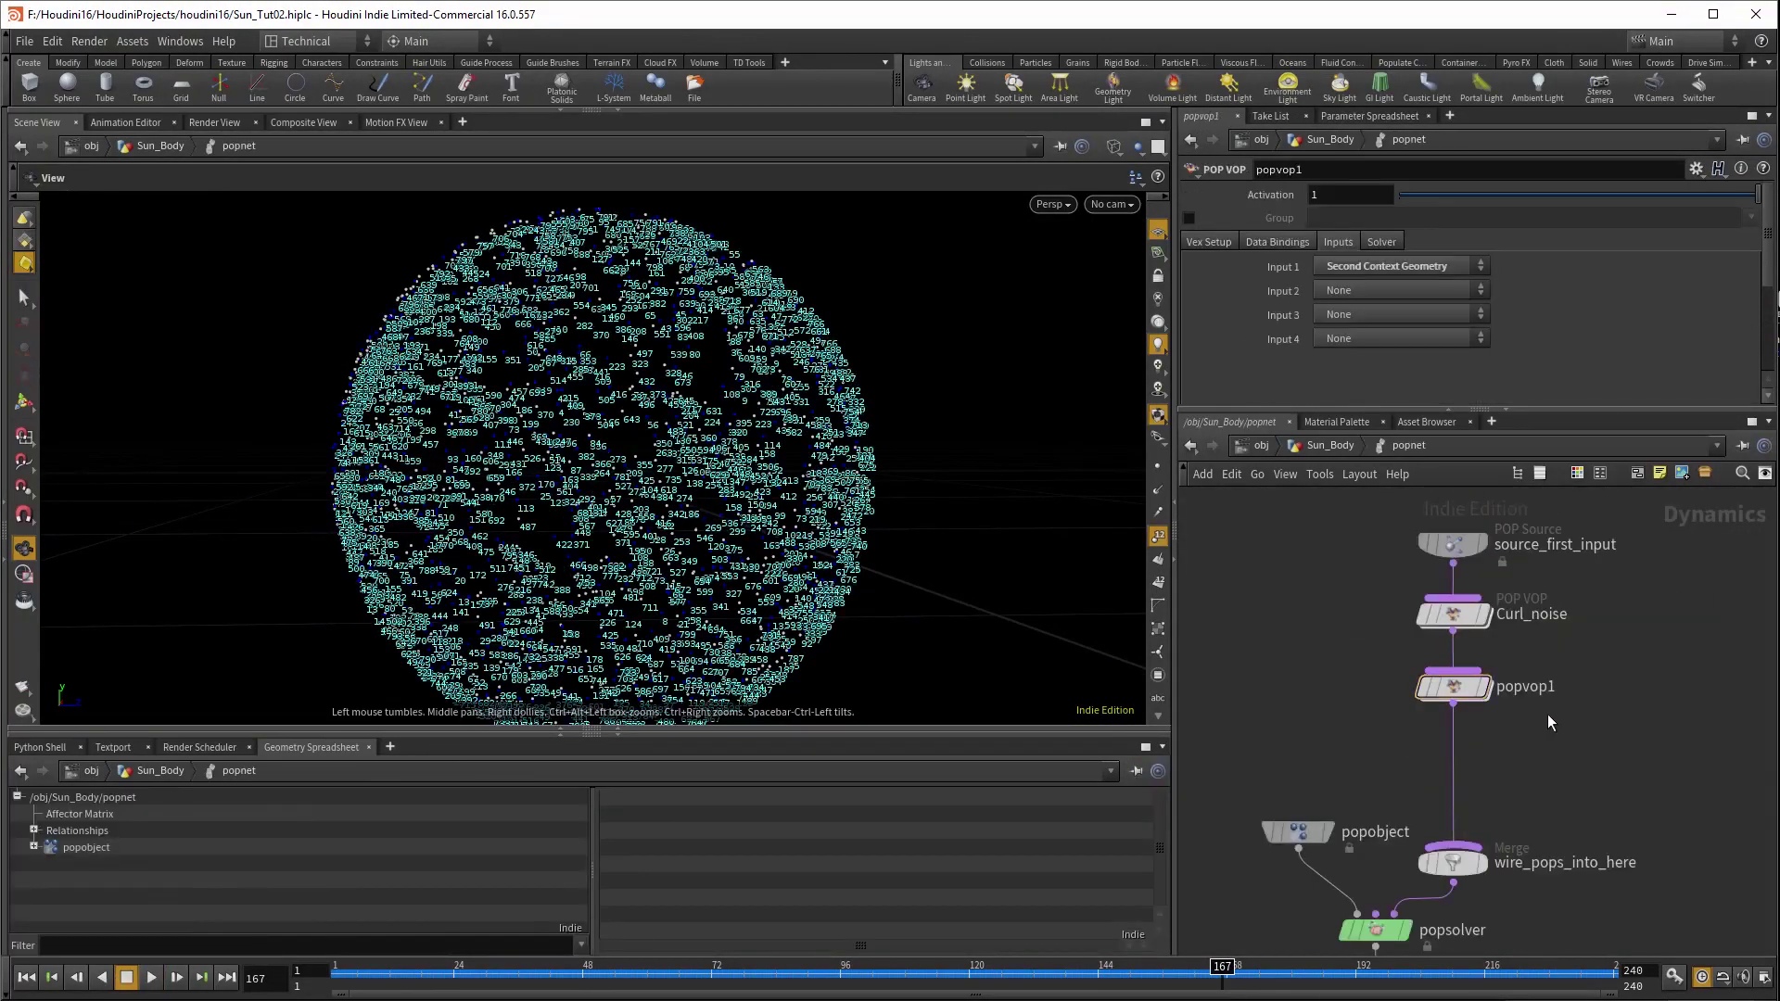
pyautogui.doubleClick(1528, 690)
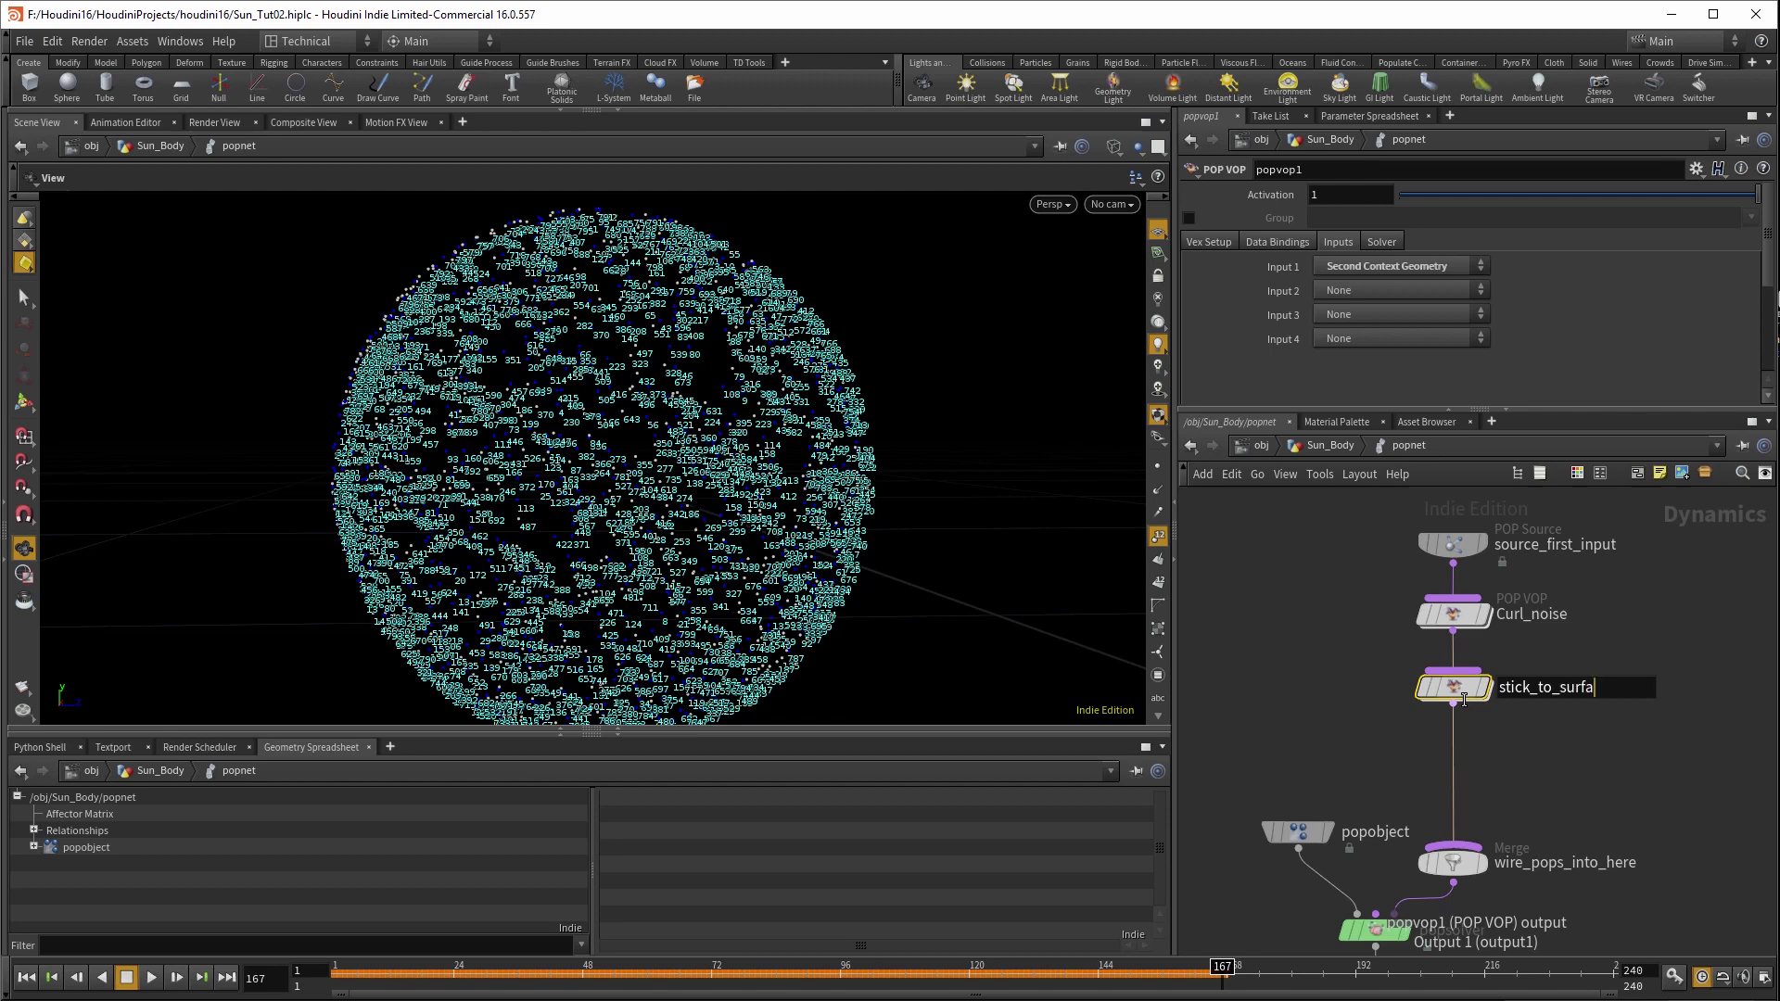
pyautogui.press('Return')
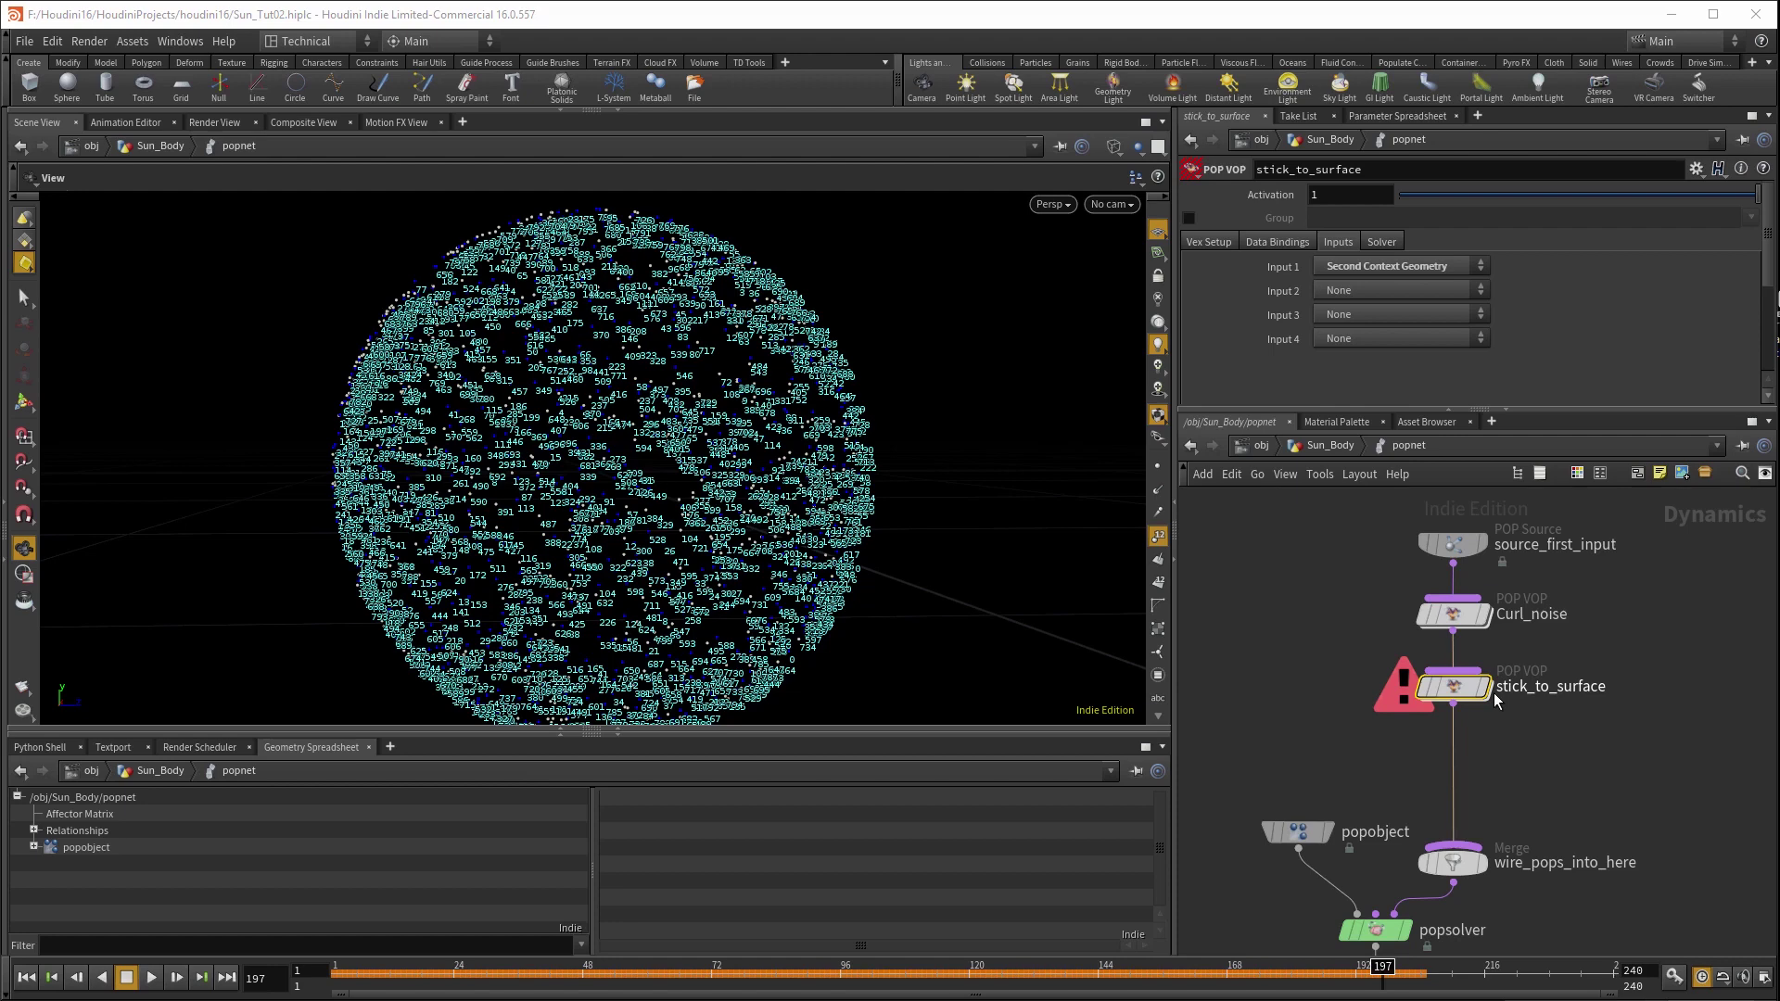
# - Insert a POP Grains node between stick_to_surface and wire_pops_into_here, leaving room above it
pyautogui.moveTo(1493, 692)
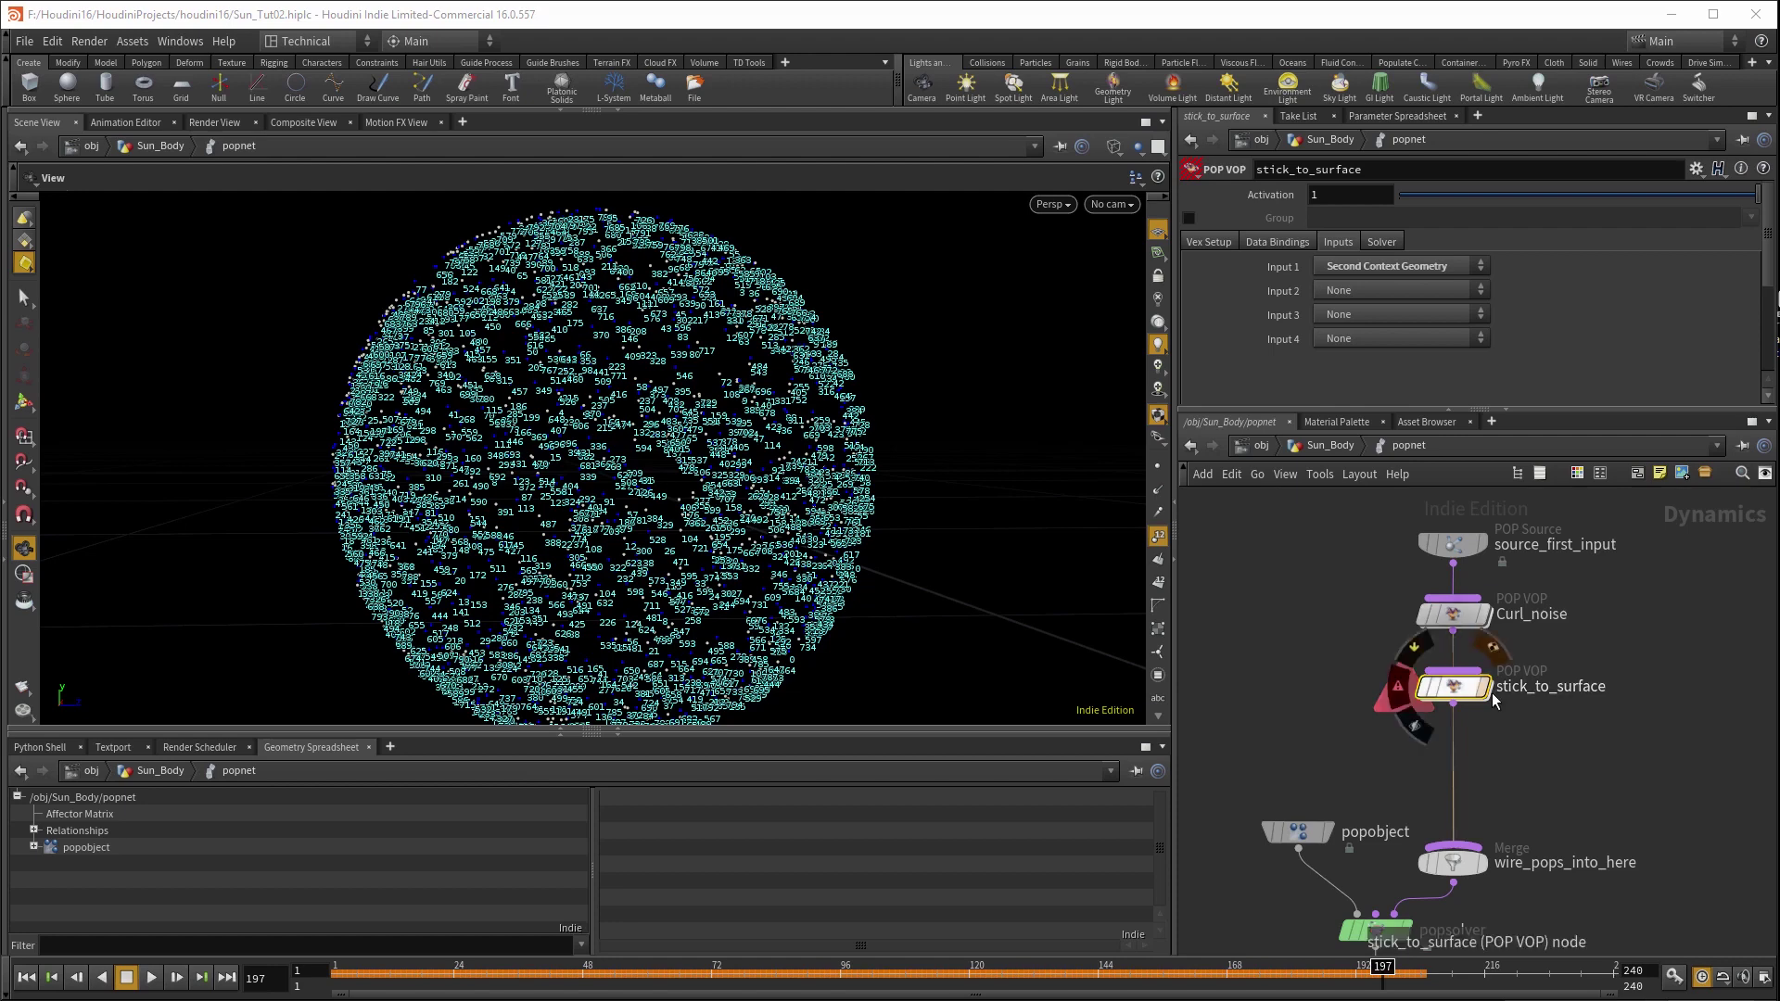
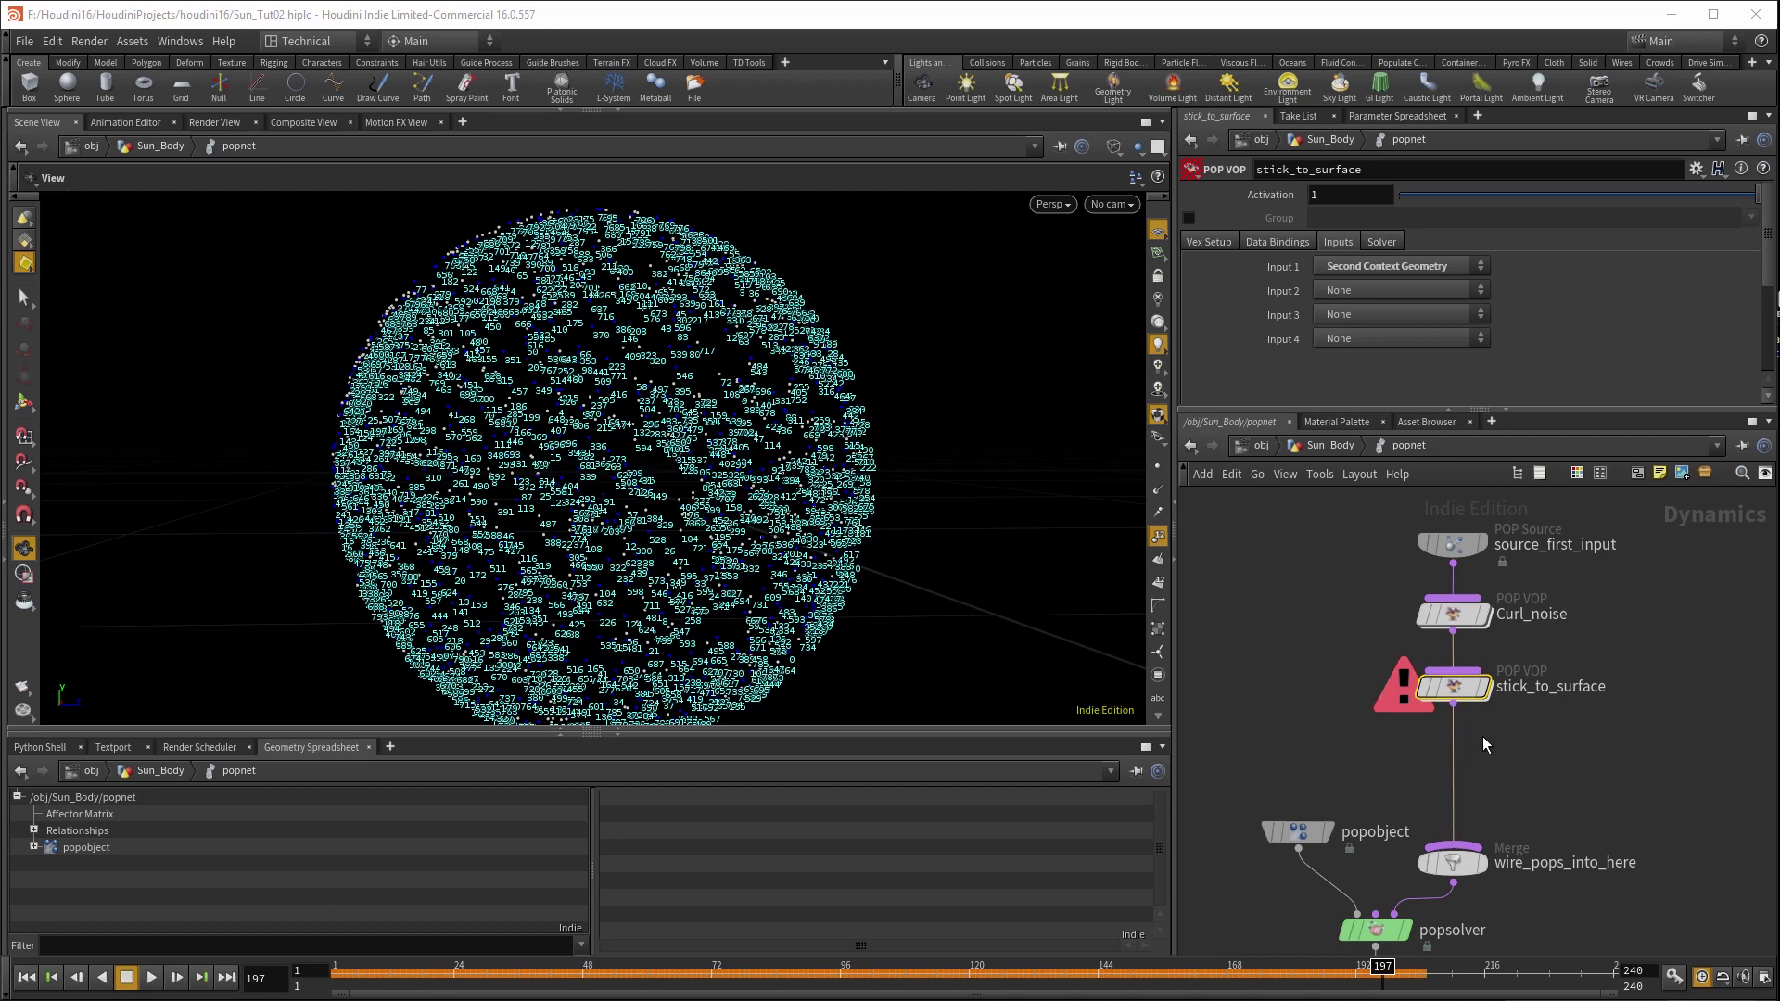
pyautogui.press('Tab')
pyautogui.write('popgr')
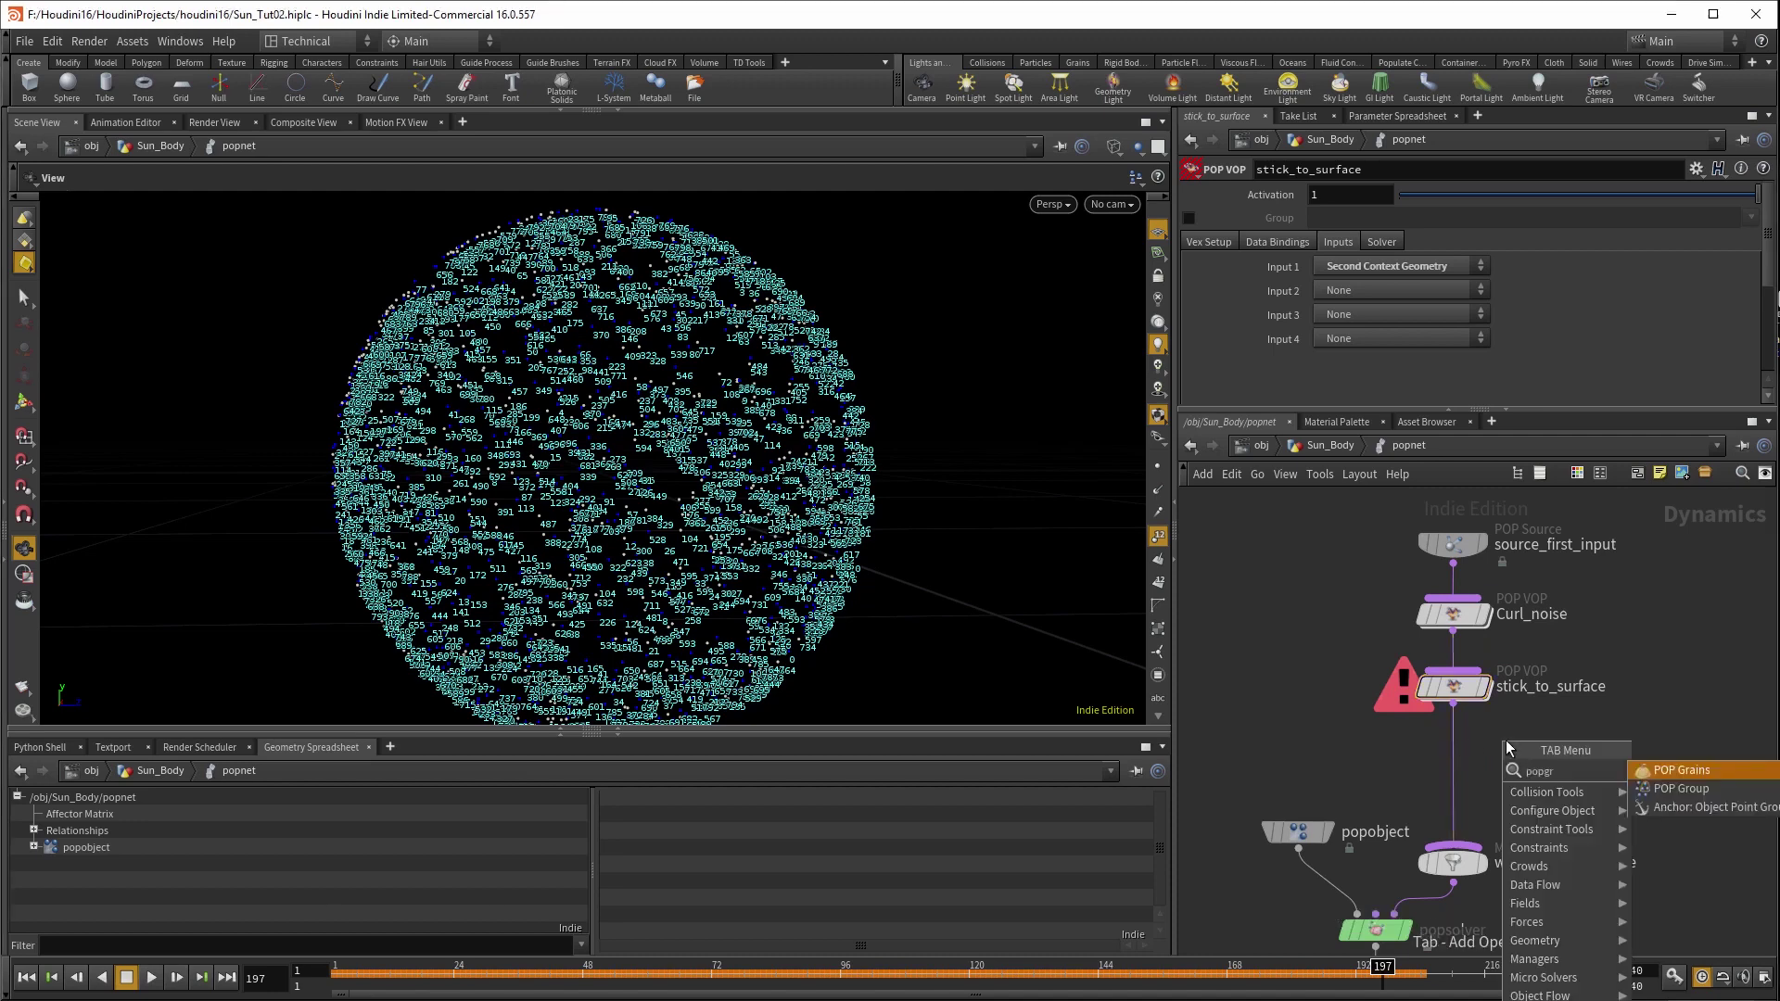
pyautogui.press('Return')
pyautogui.click(1452, 756)
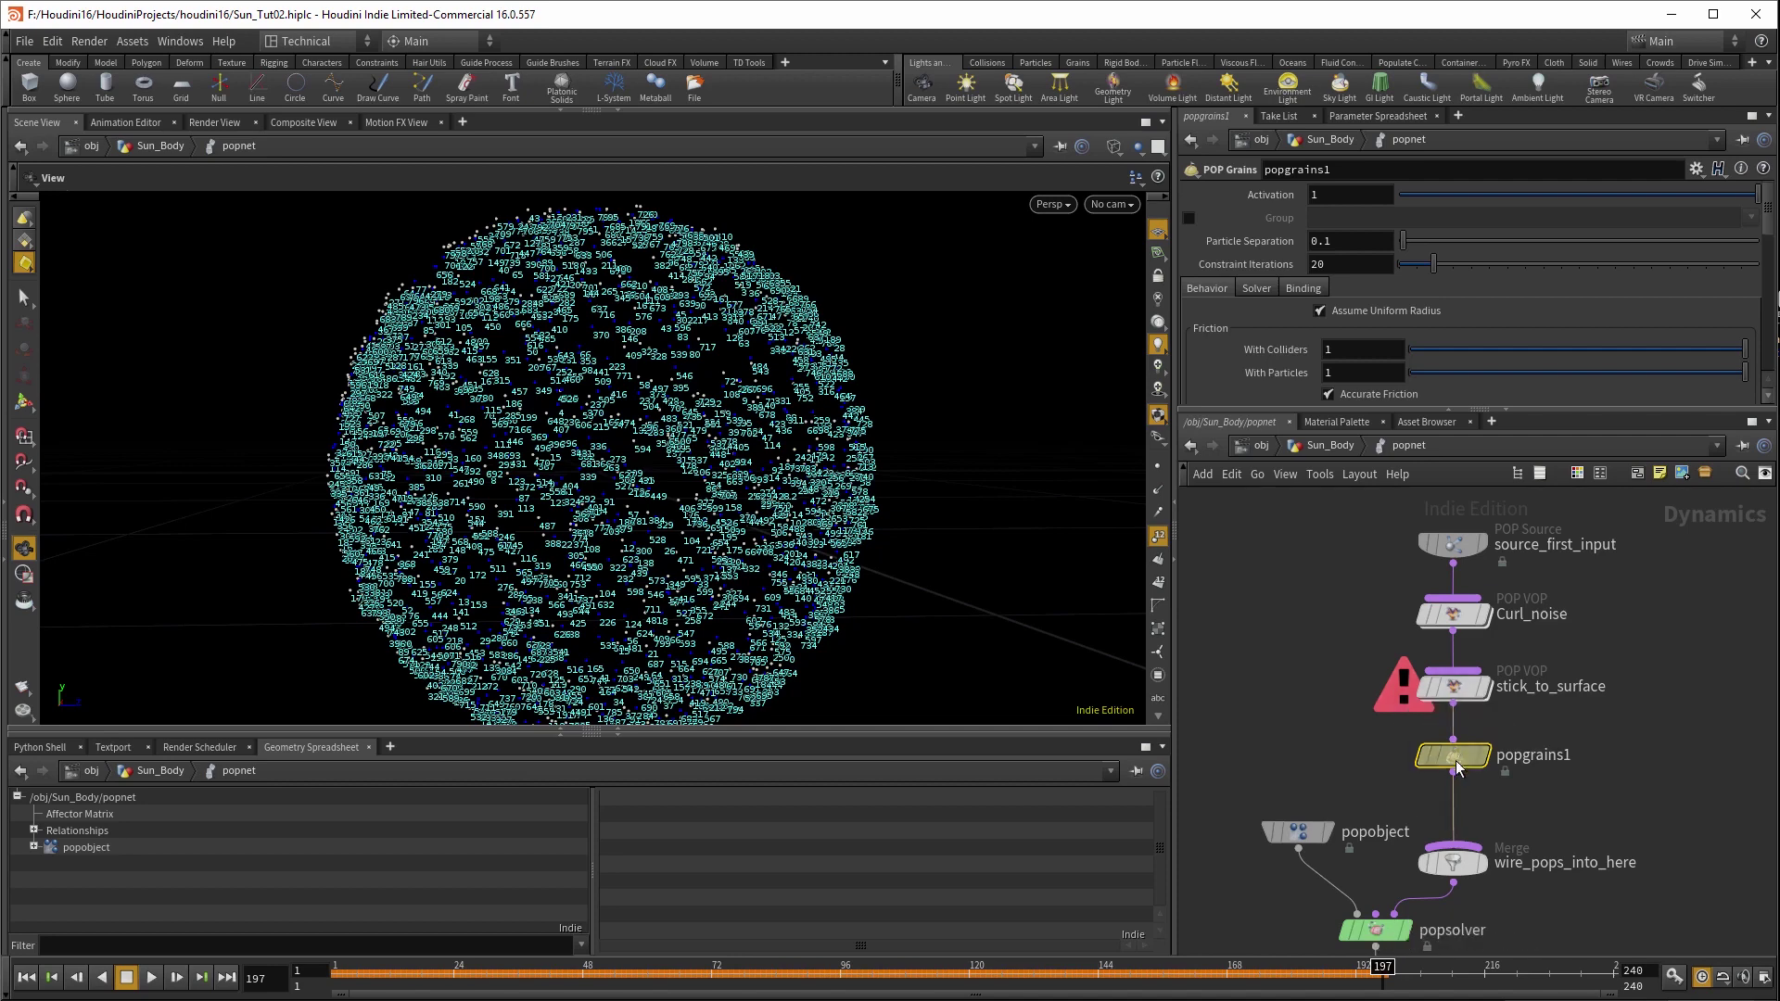
pyautogui.moveTo(1452, 756); pyautogui.dragTo(1451, 779)
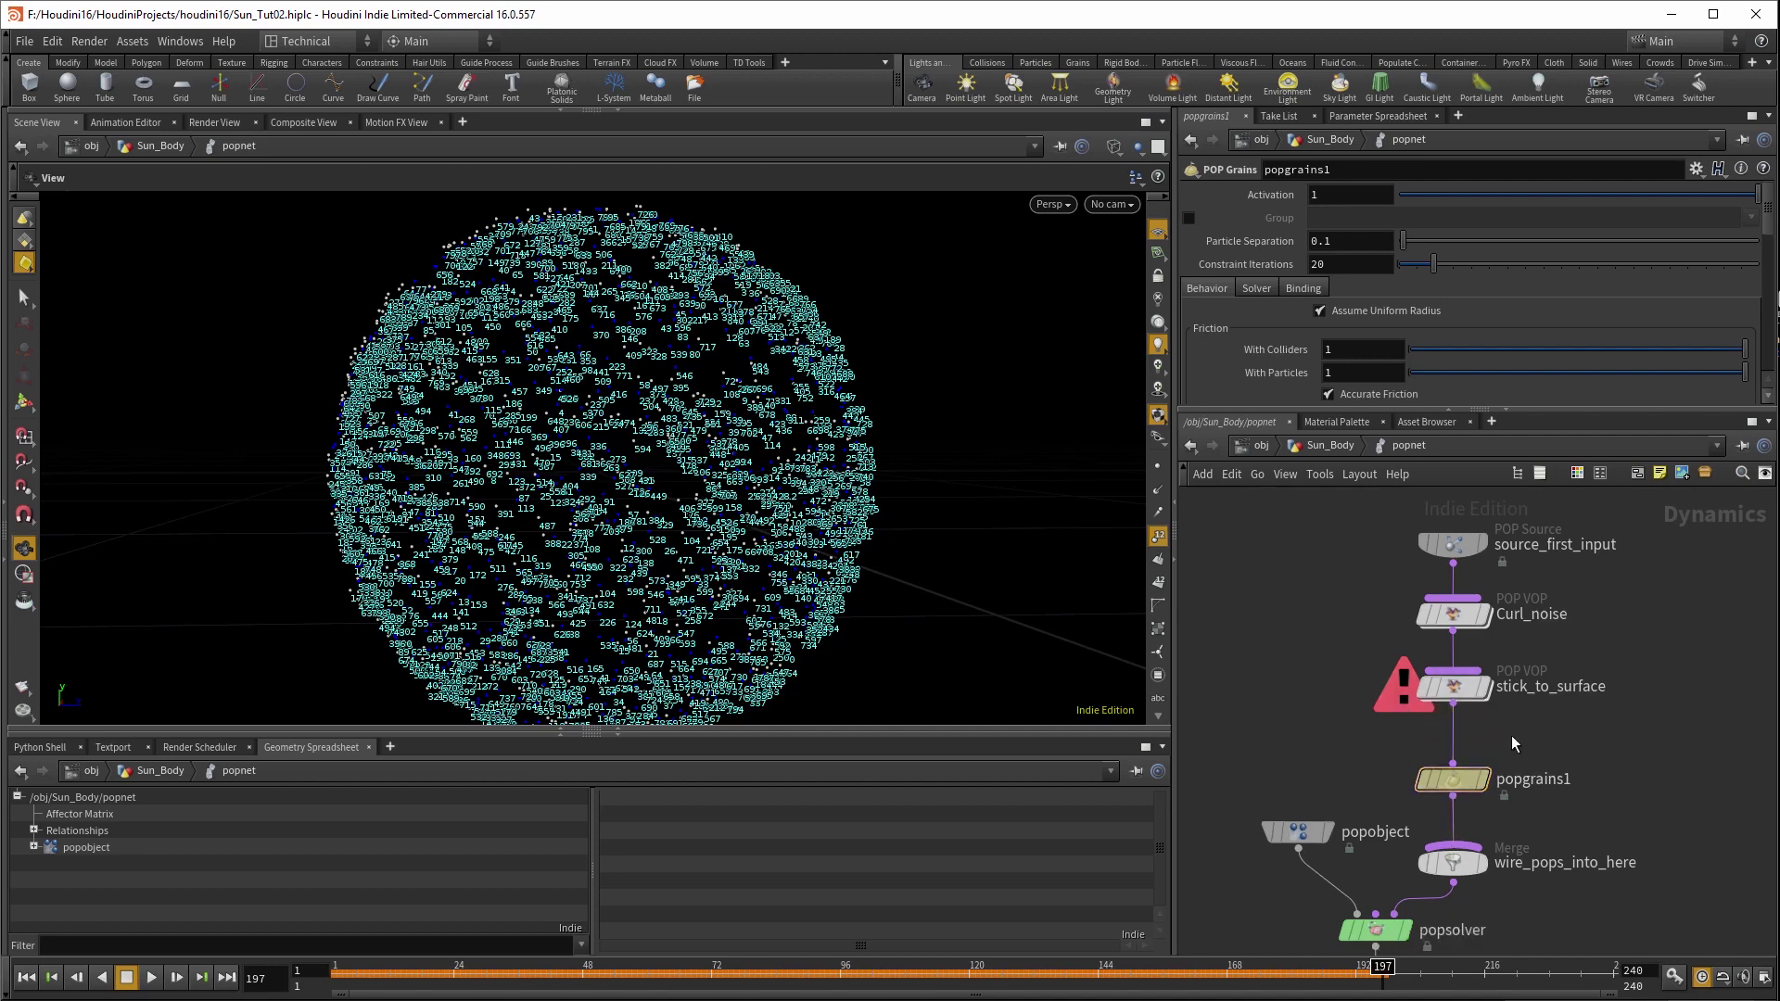
# - Insert a new POP VOP node between stick_to_surface and popgrains1
pyautogui.press('Tab')
pyautogui.write('p')
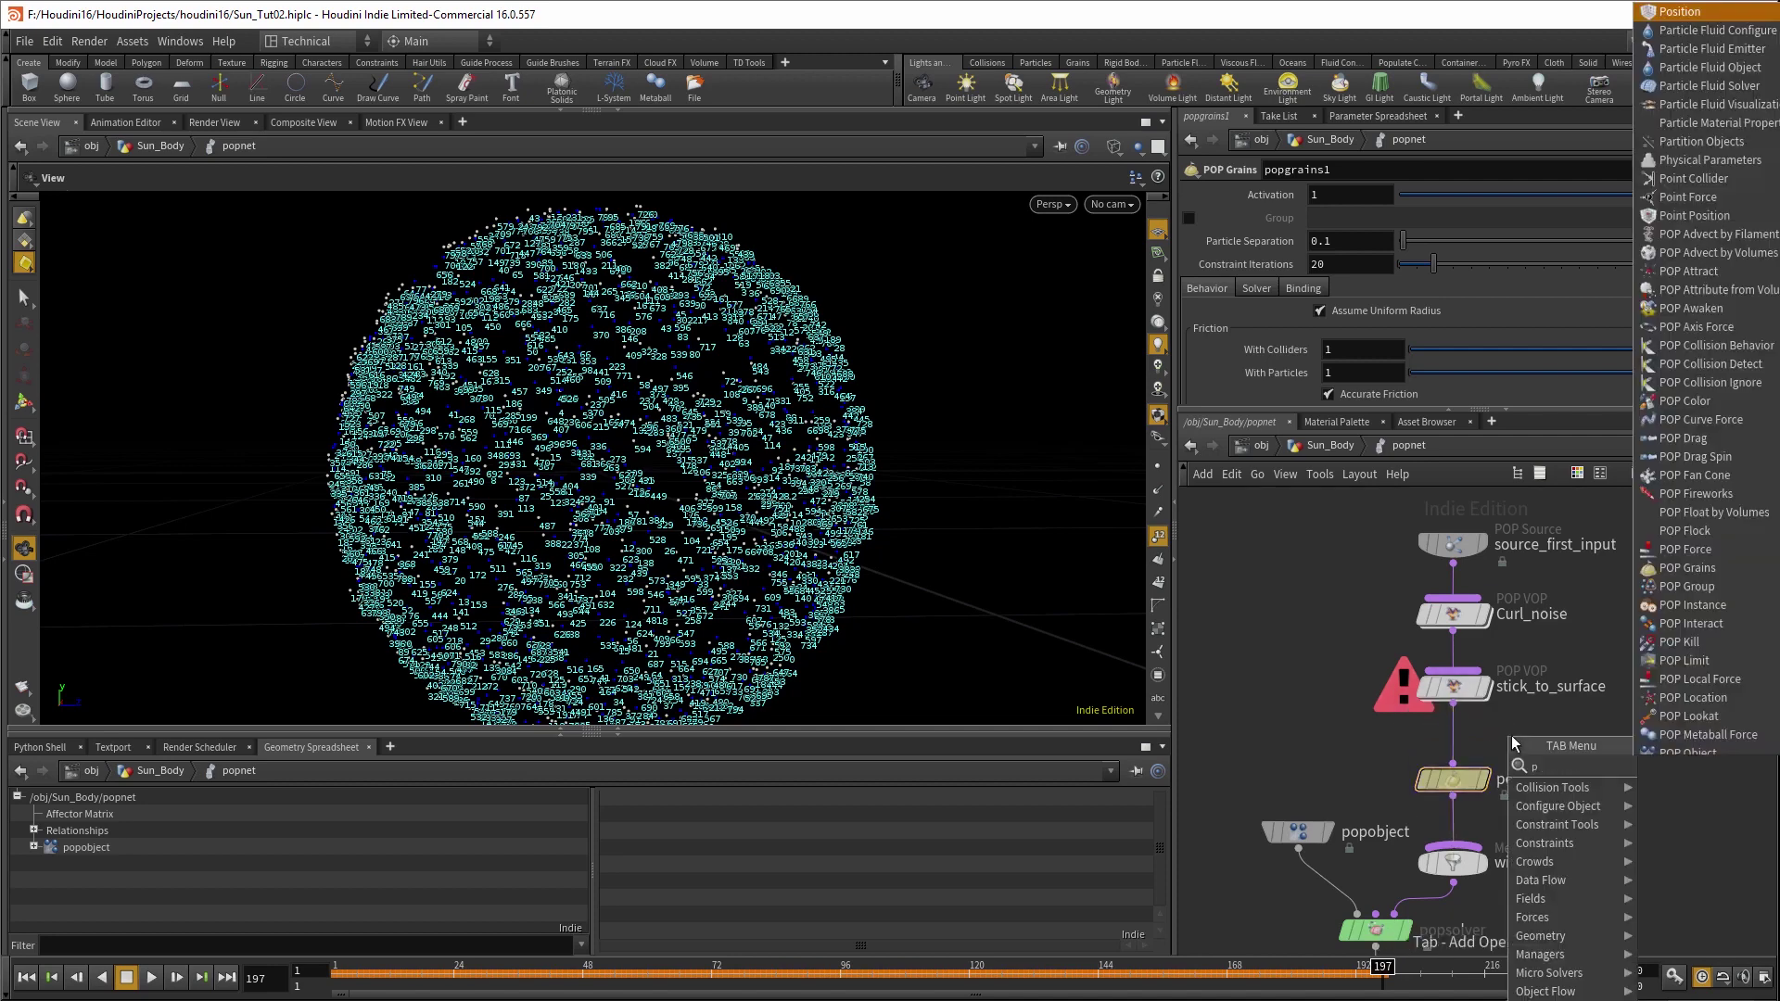
pyautogui.write('opvop')
pyautogui.press('Return')
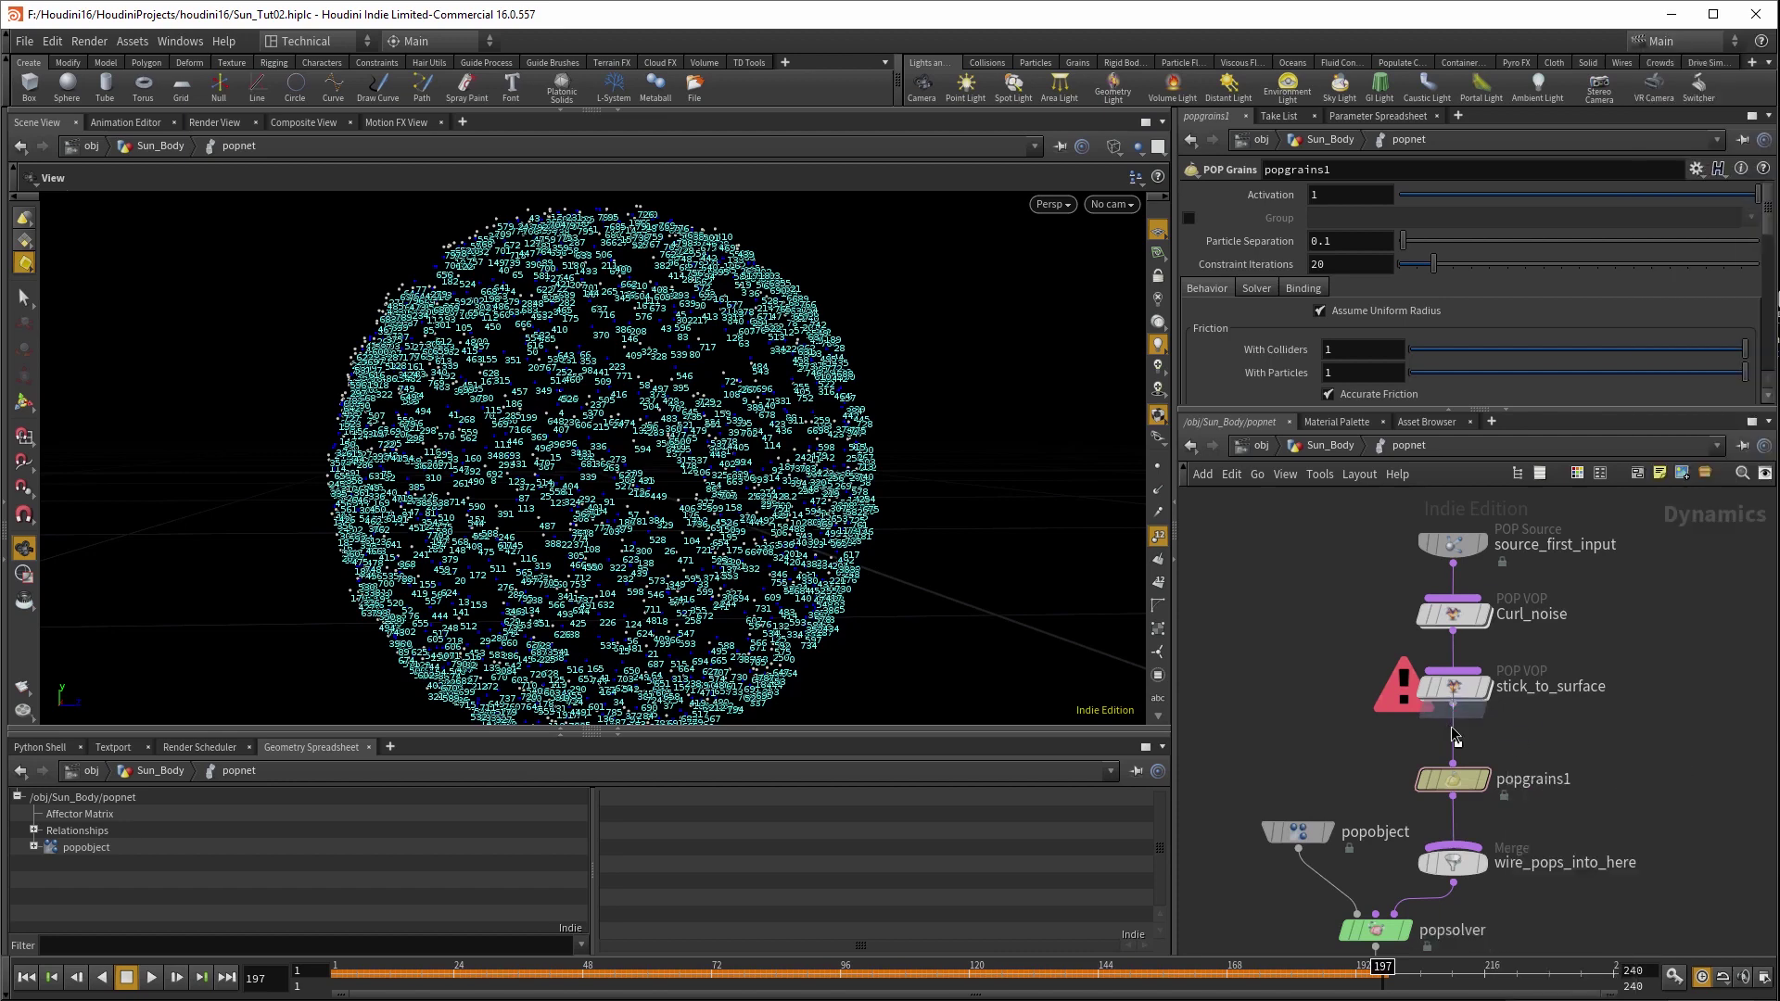
pyautogui.click(1453, 755)
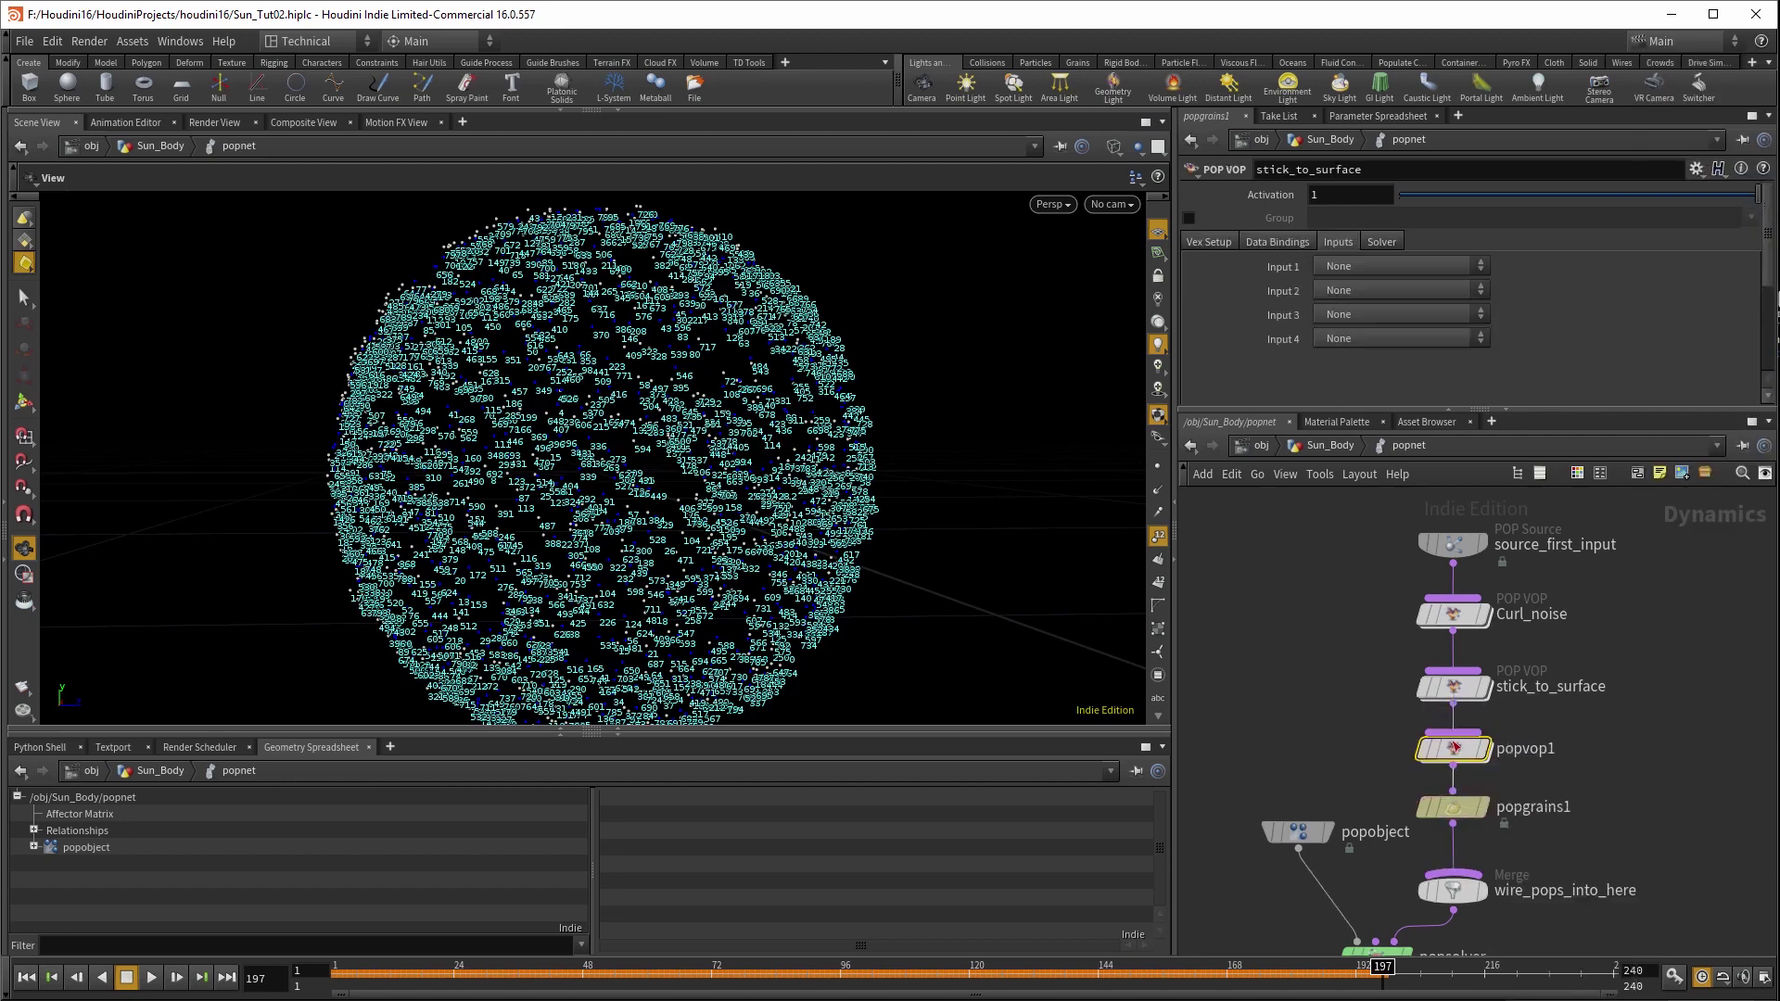
# - Rename the new POP VOP below stick_to_surface to pscale
pyautogui.doubleClick(1521, 757)
pyautogui.write('ps')
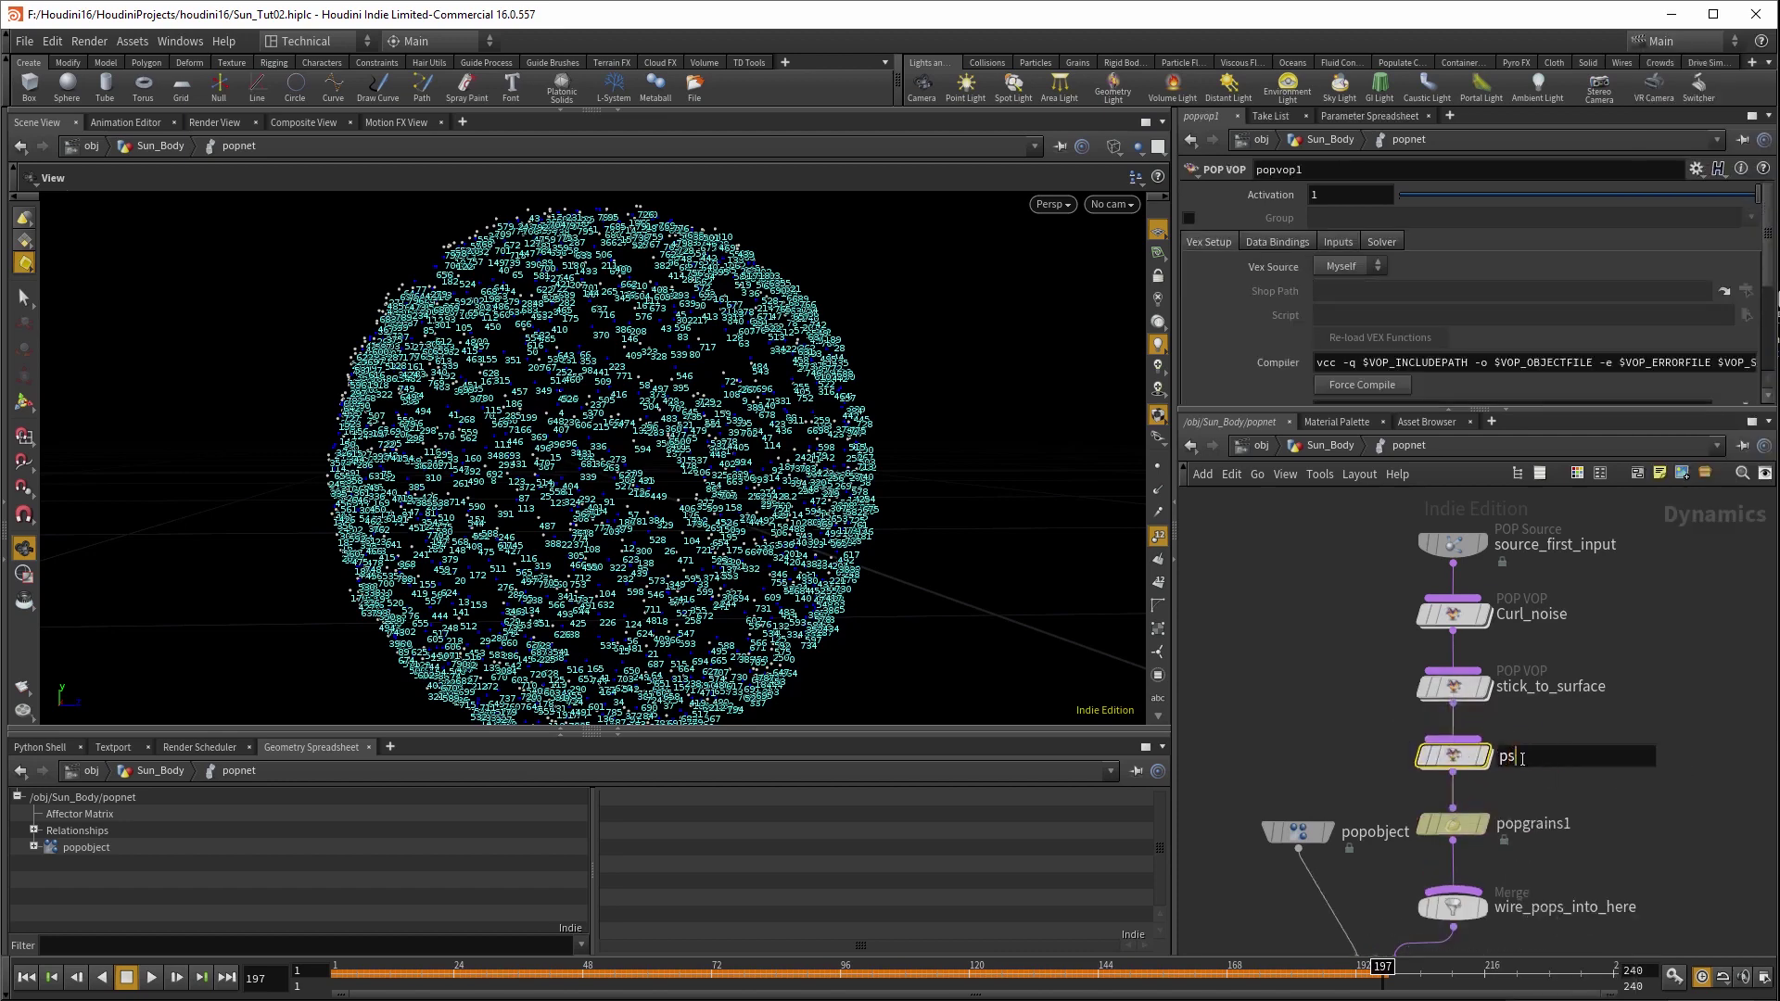
pyautogui.write('cale')
pyautogui.press('Return')
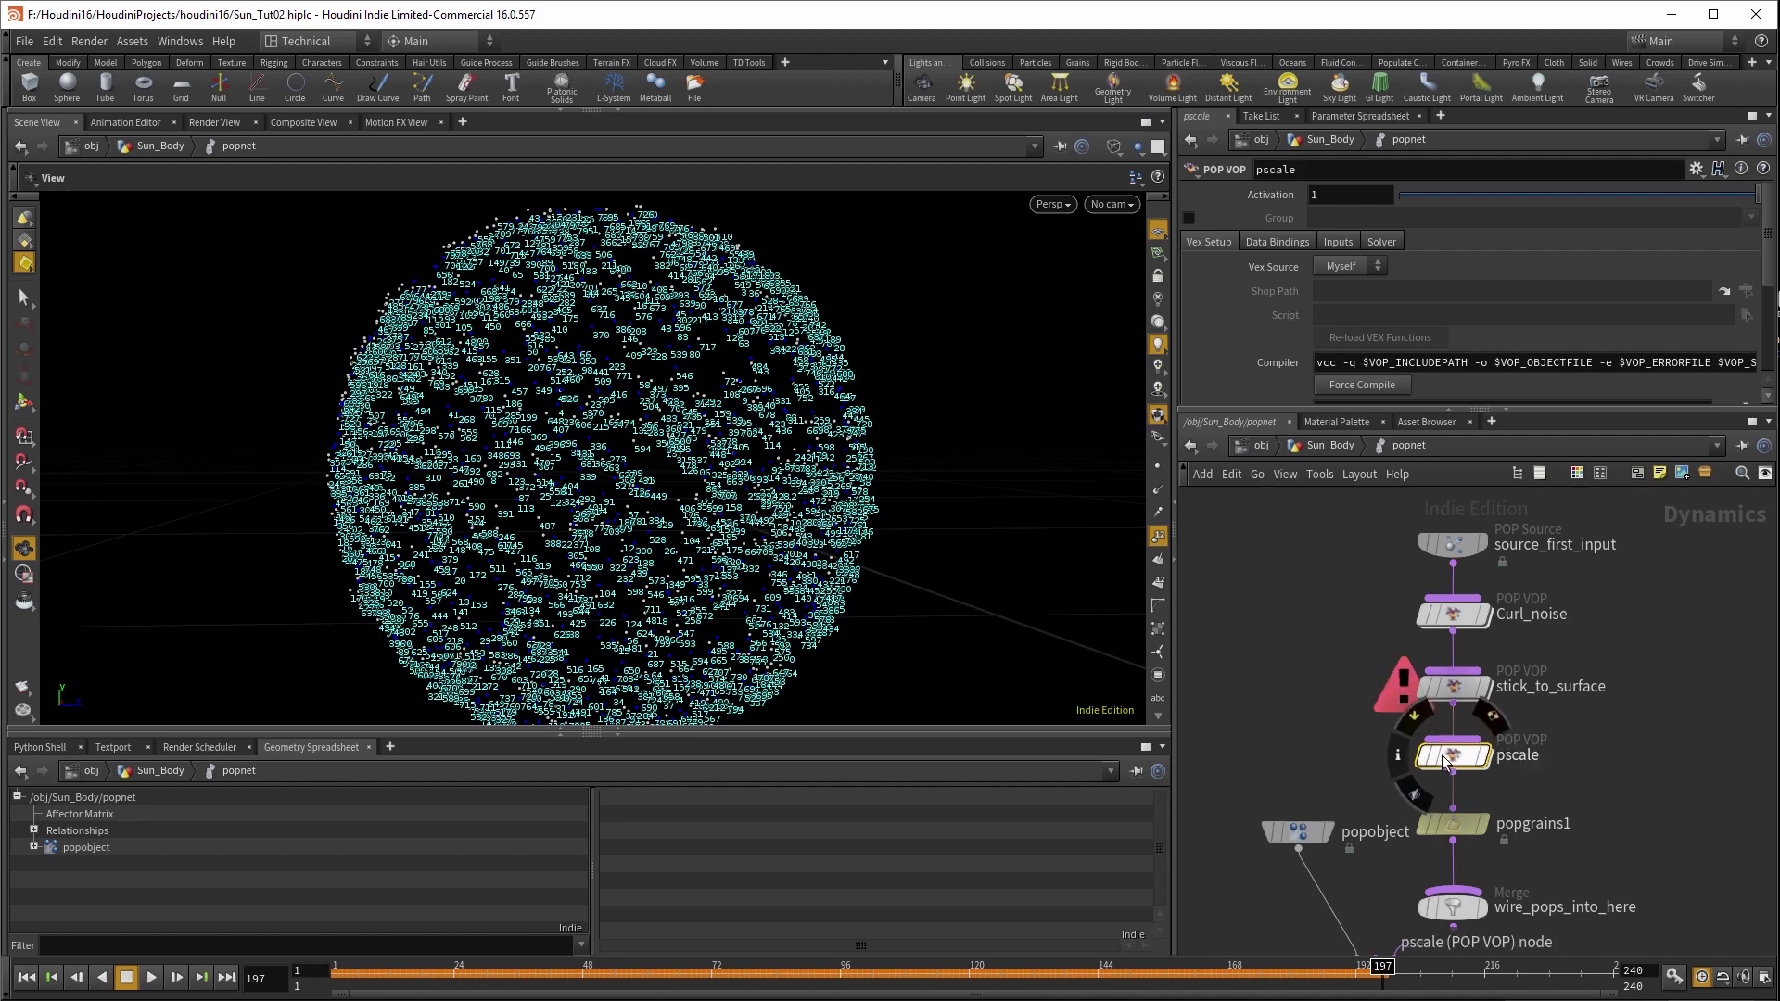
# - Inside the pscale VOP, add a Bind node with its Name set to pscale and place it below the geometry output node
pyautogui.doubleClick(1443, 755)
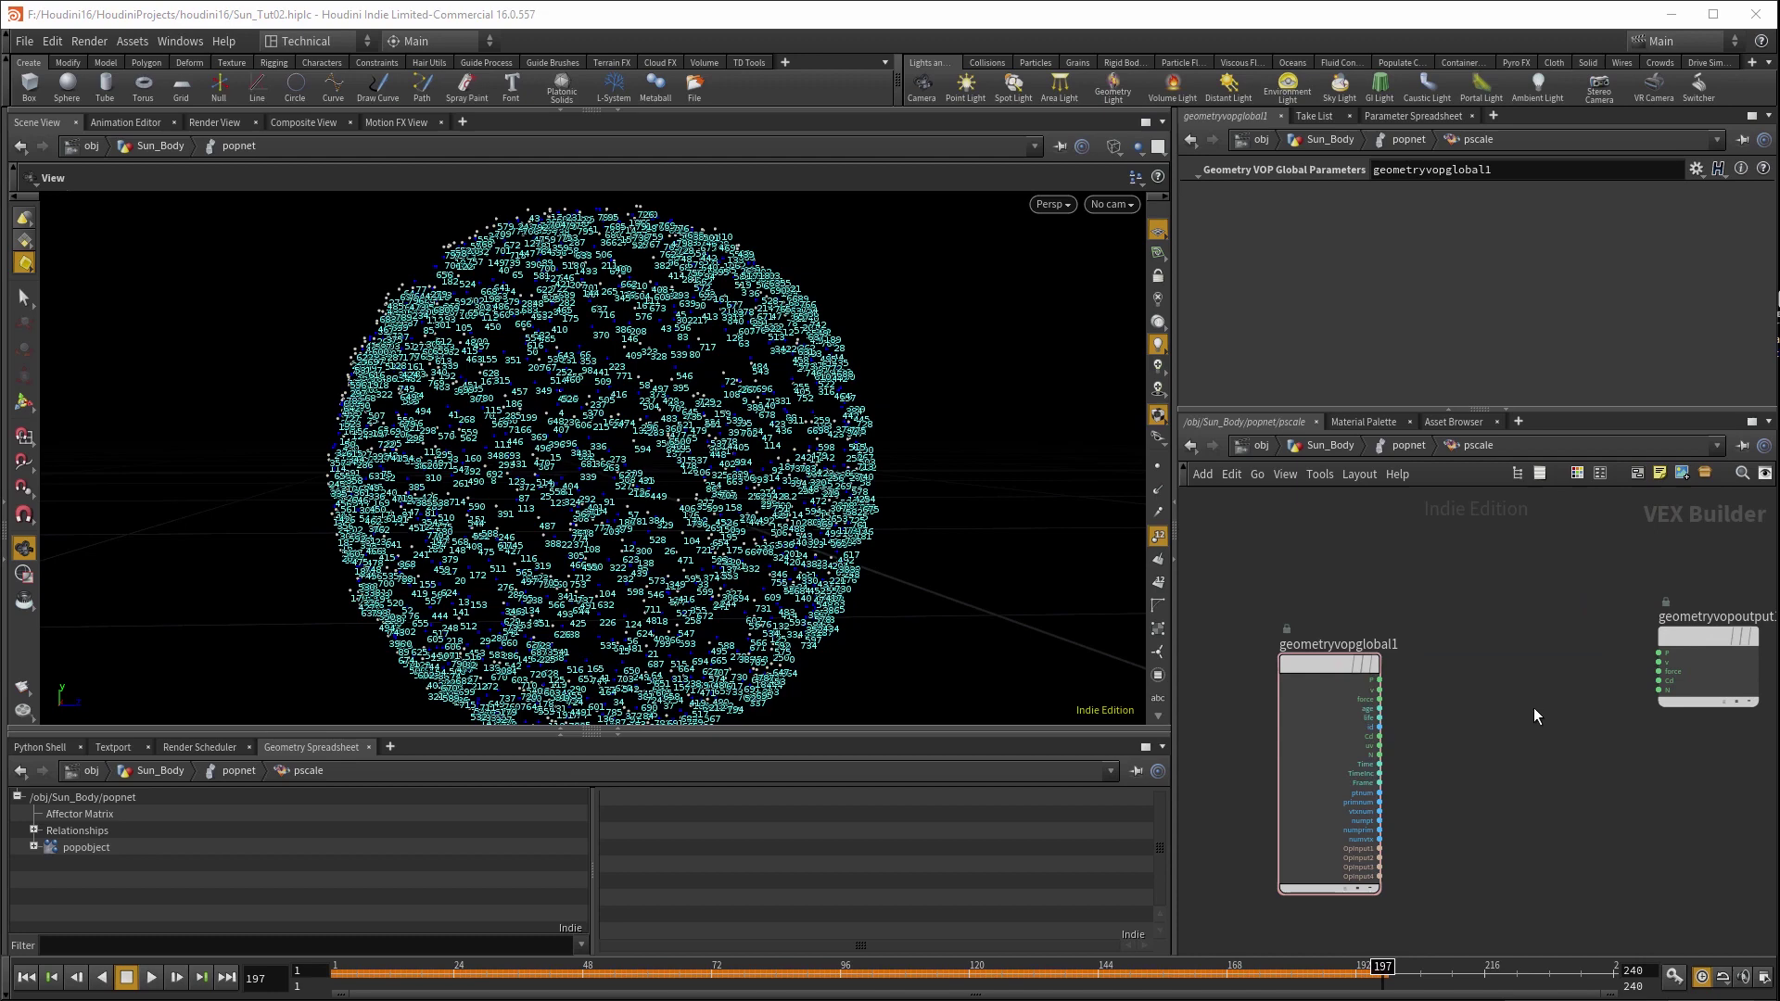
pyautogui.press('Tab')
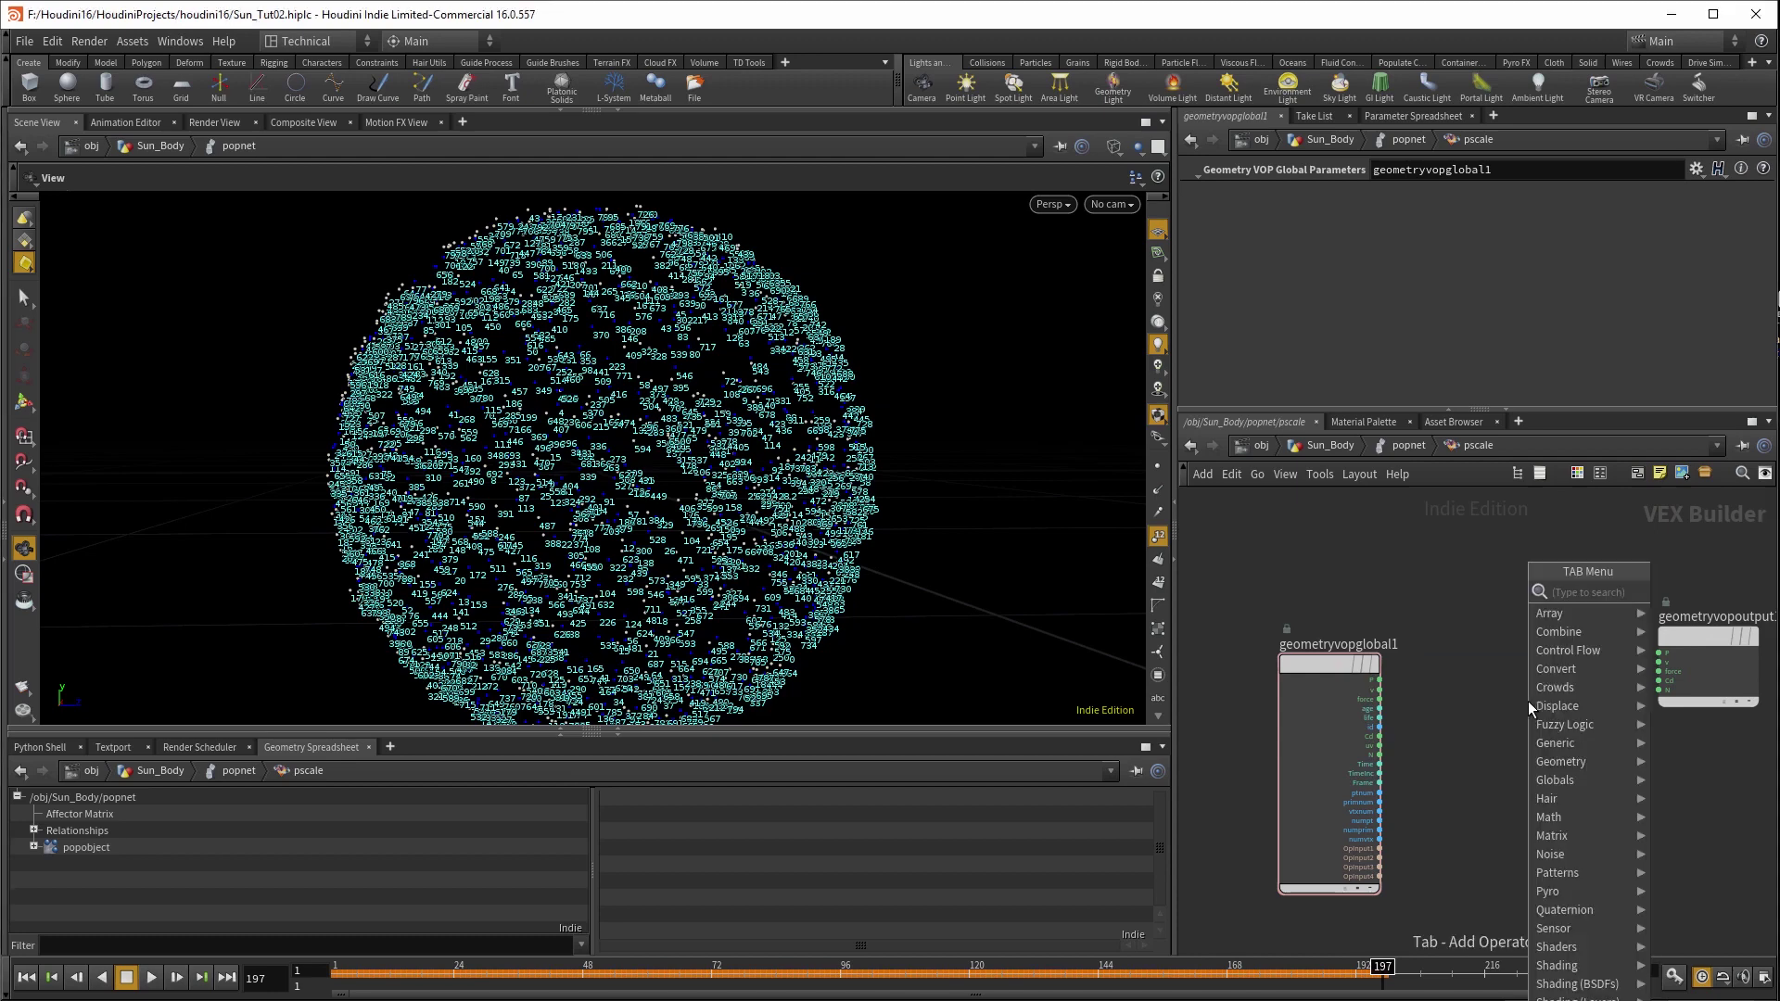
pyautogui.write('bind')
pyautogui.press('Return')
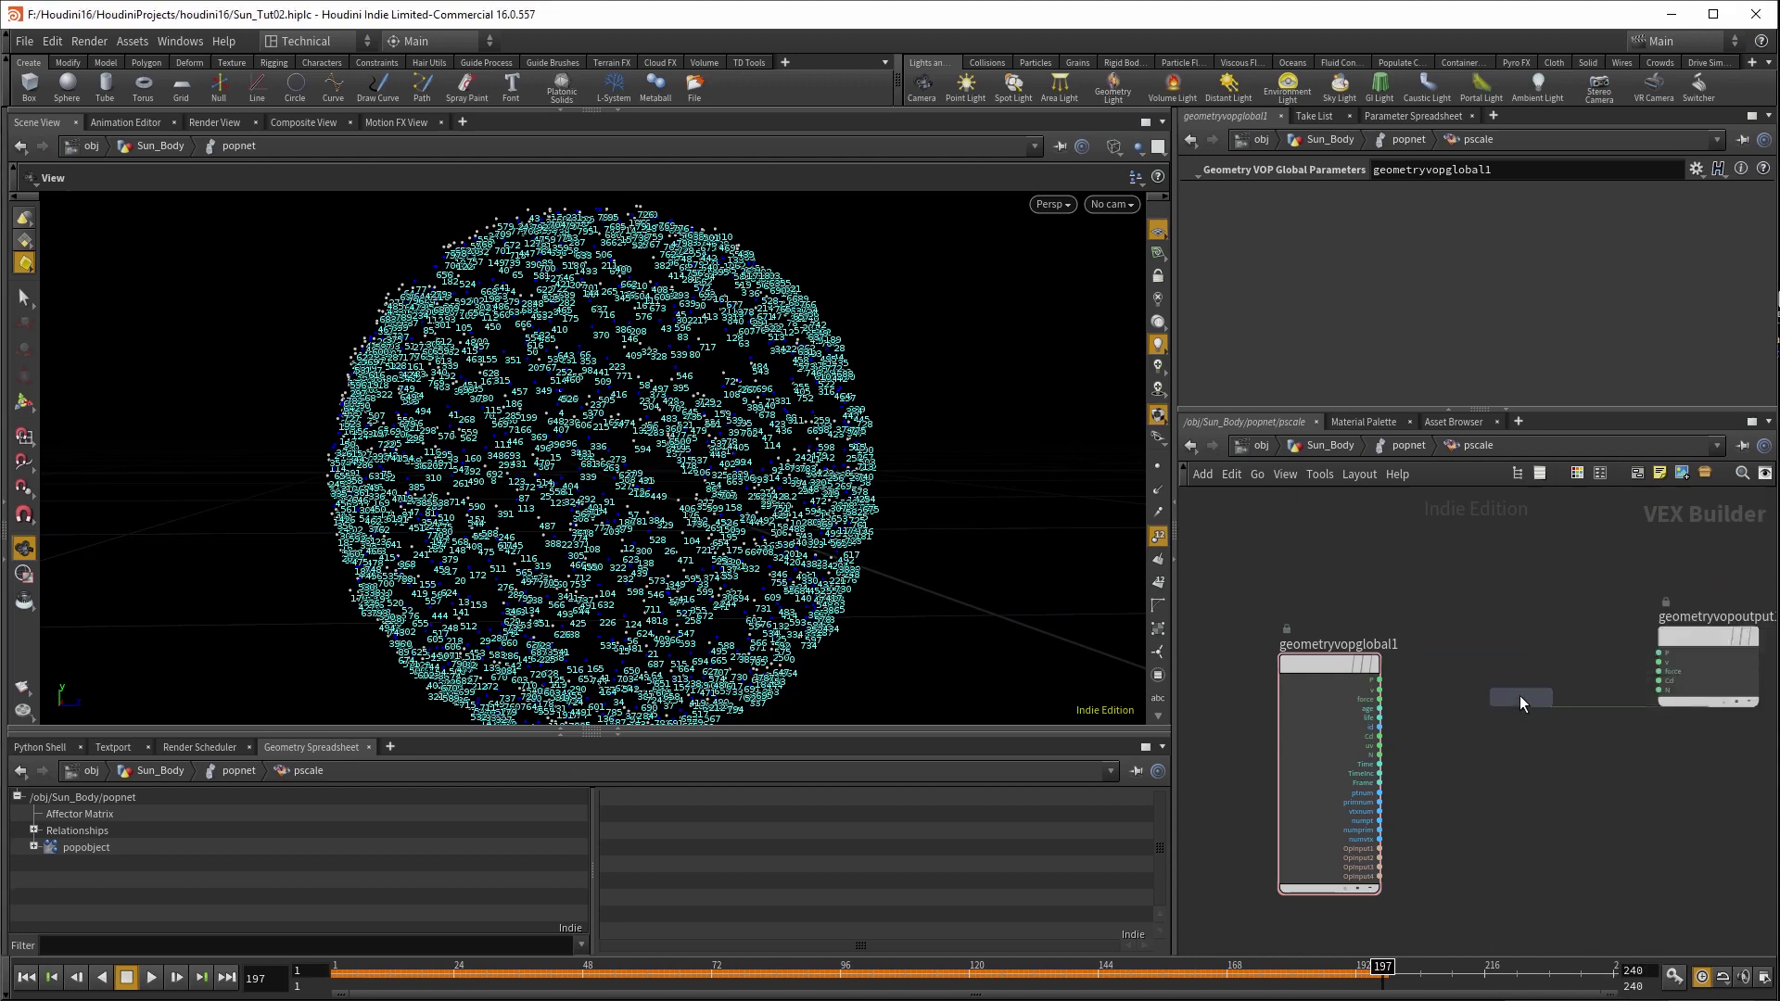
pyautogui.click(1520, 695)
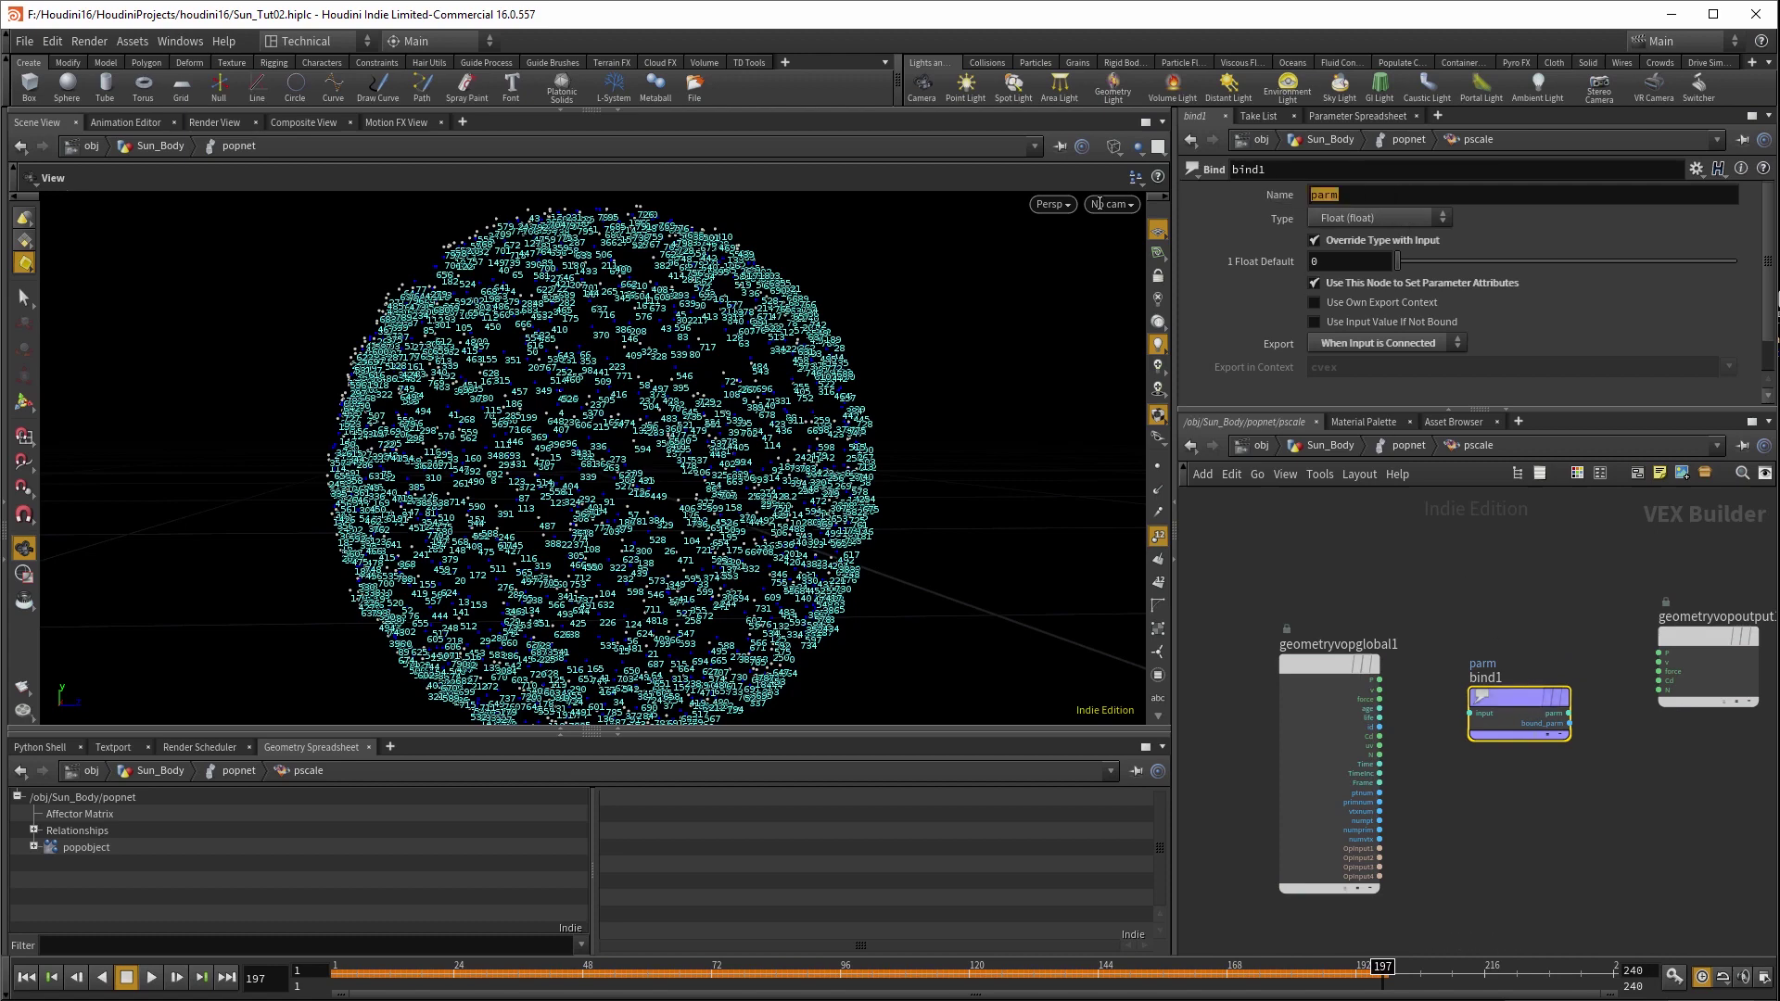
pyautogui.write('p')
pyautogui.press('Return')
pyautogui.moveTo(1520, 698); pyautogui.dragTo(1659, 775)
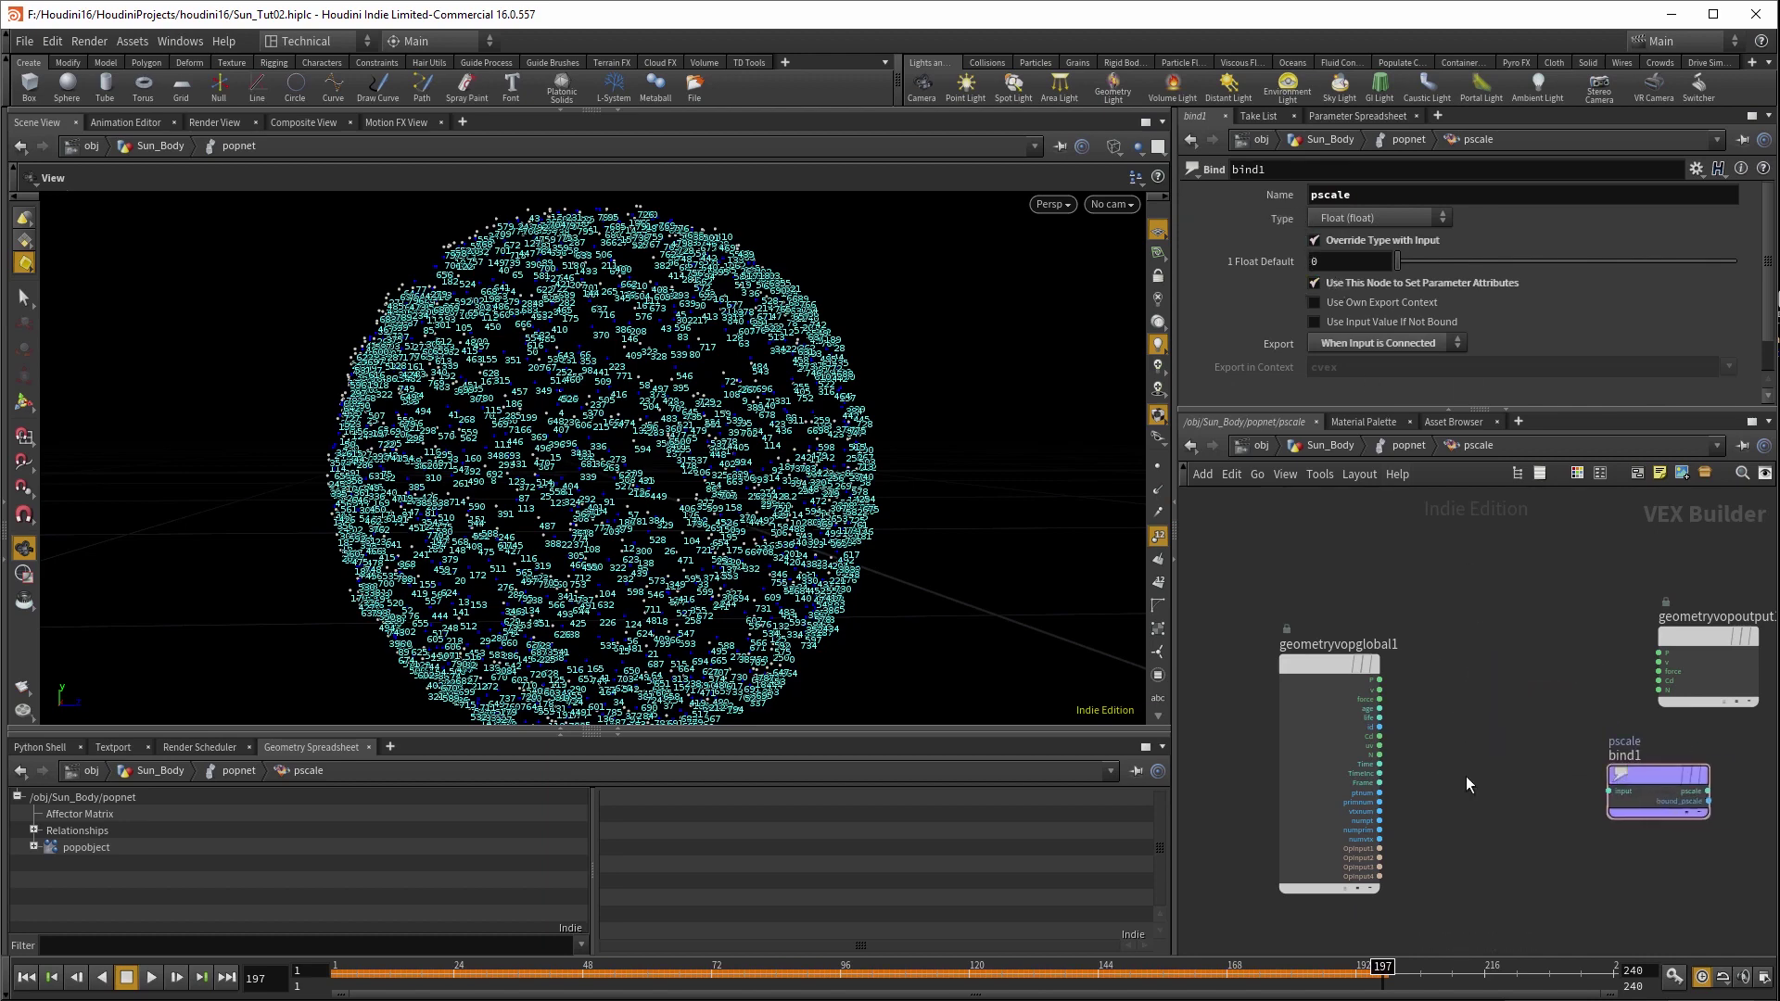
# - Add a float Constant node feeding the pscale Bind's input and set its default value to 0.1
pyautogui.press('Tab')
pyautogui.write('cons')
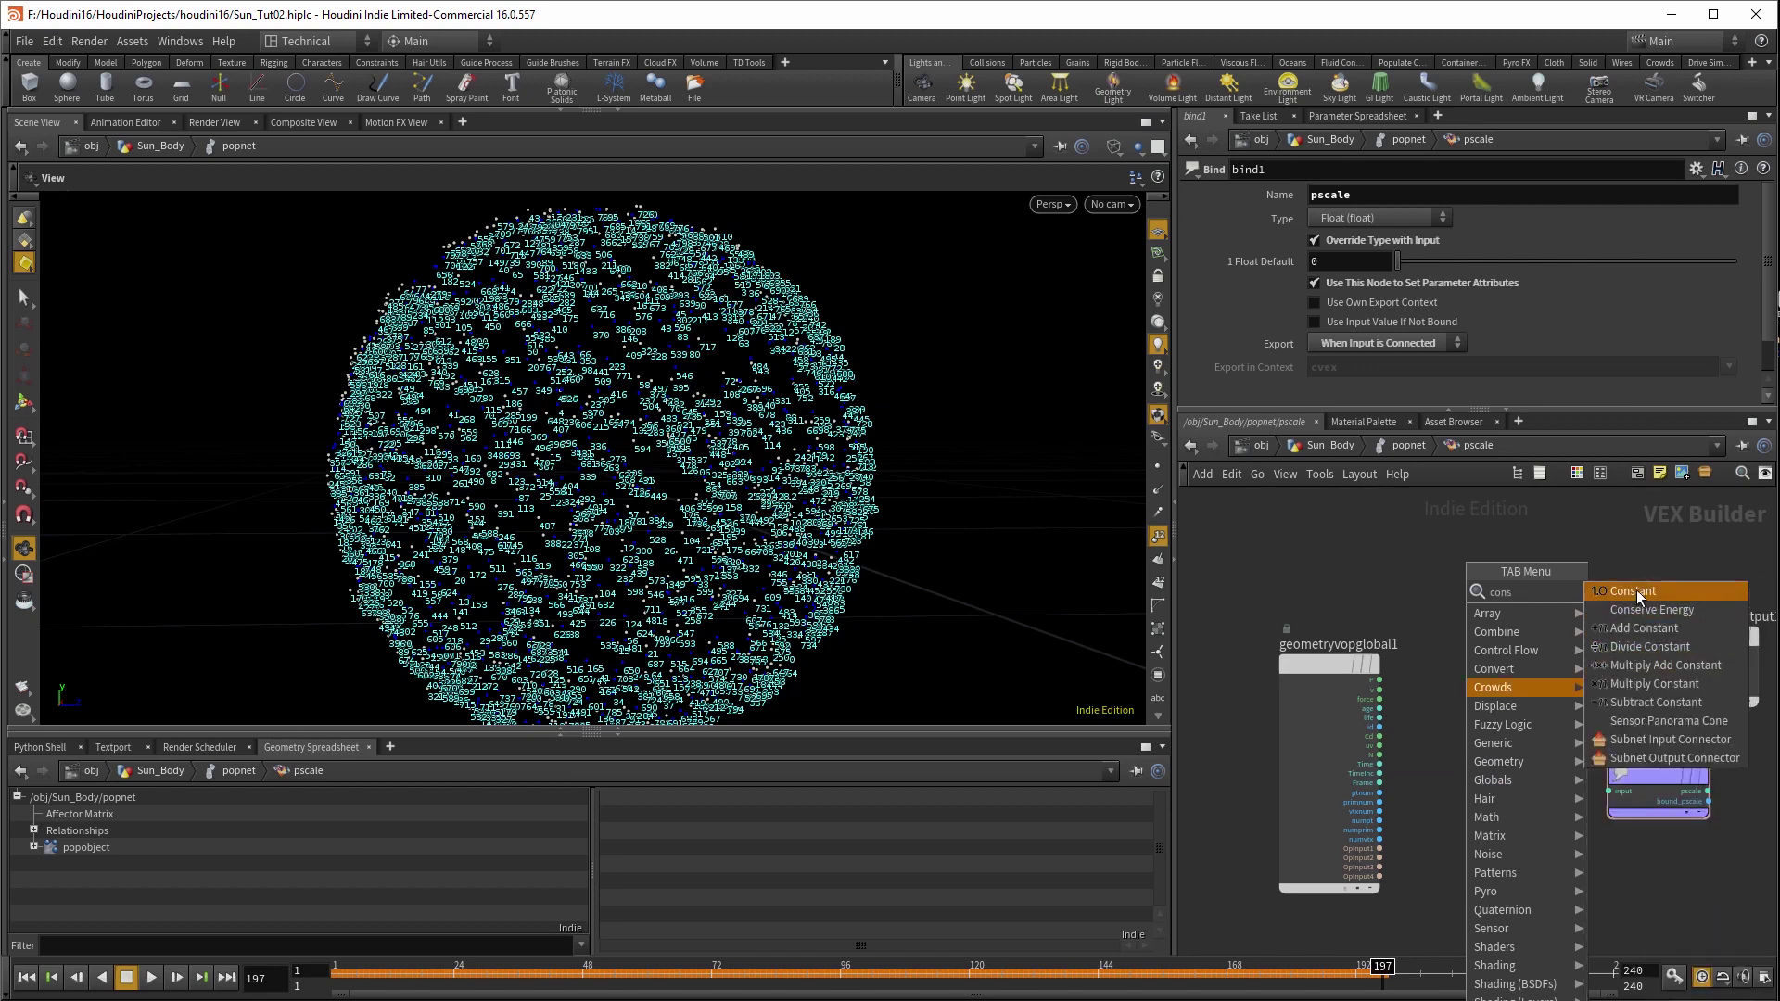
pyautogui.click(1638, 590)
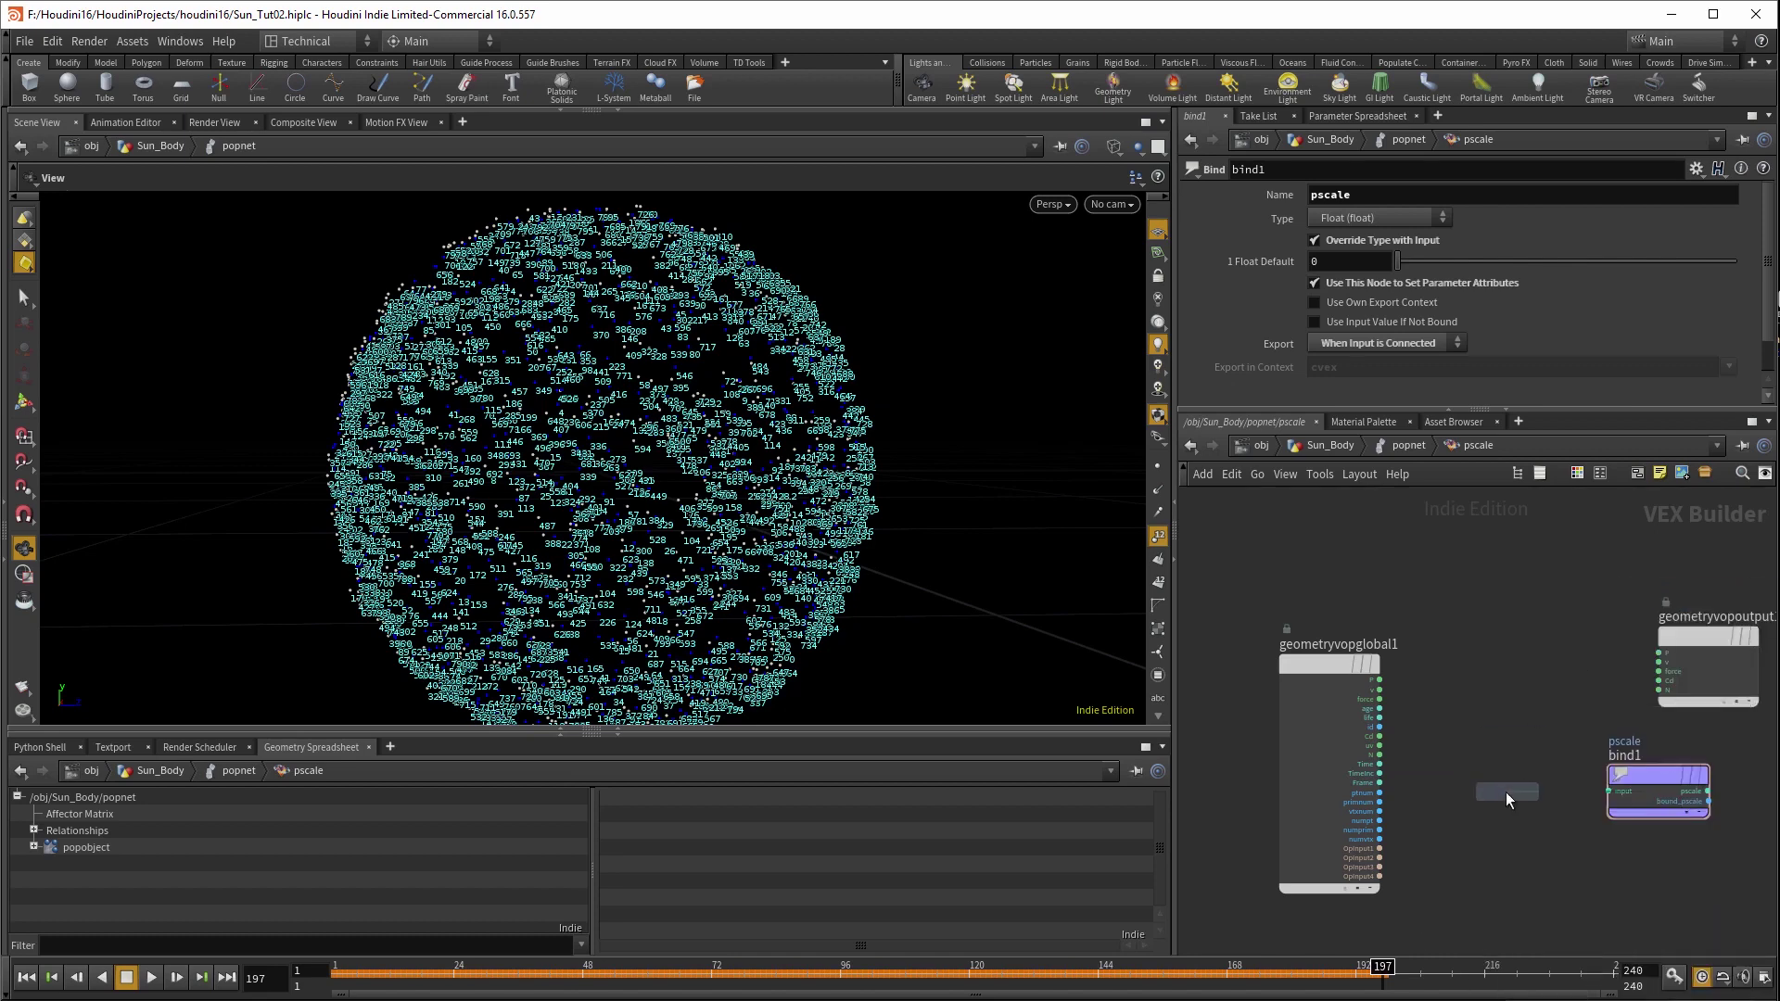
pyautogui.click(1504, 791)
pyautogui.moveTo(1497, 799)
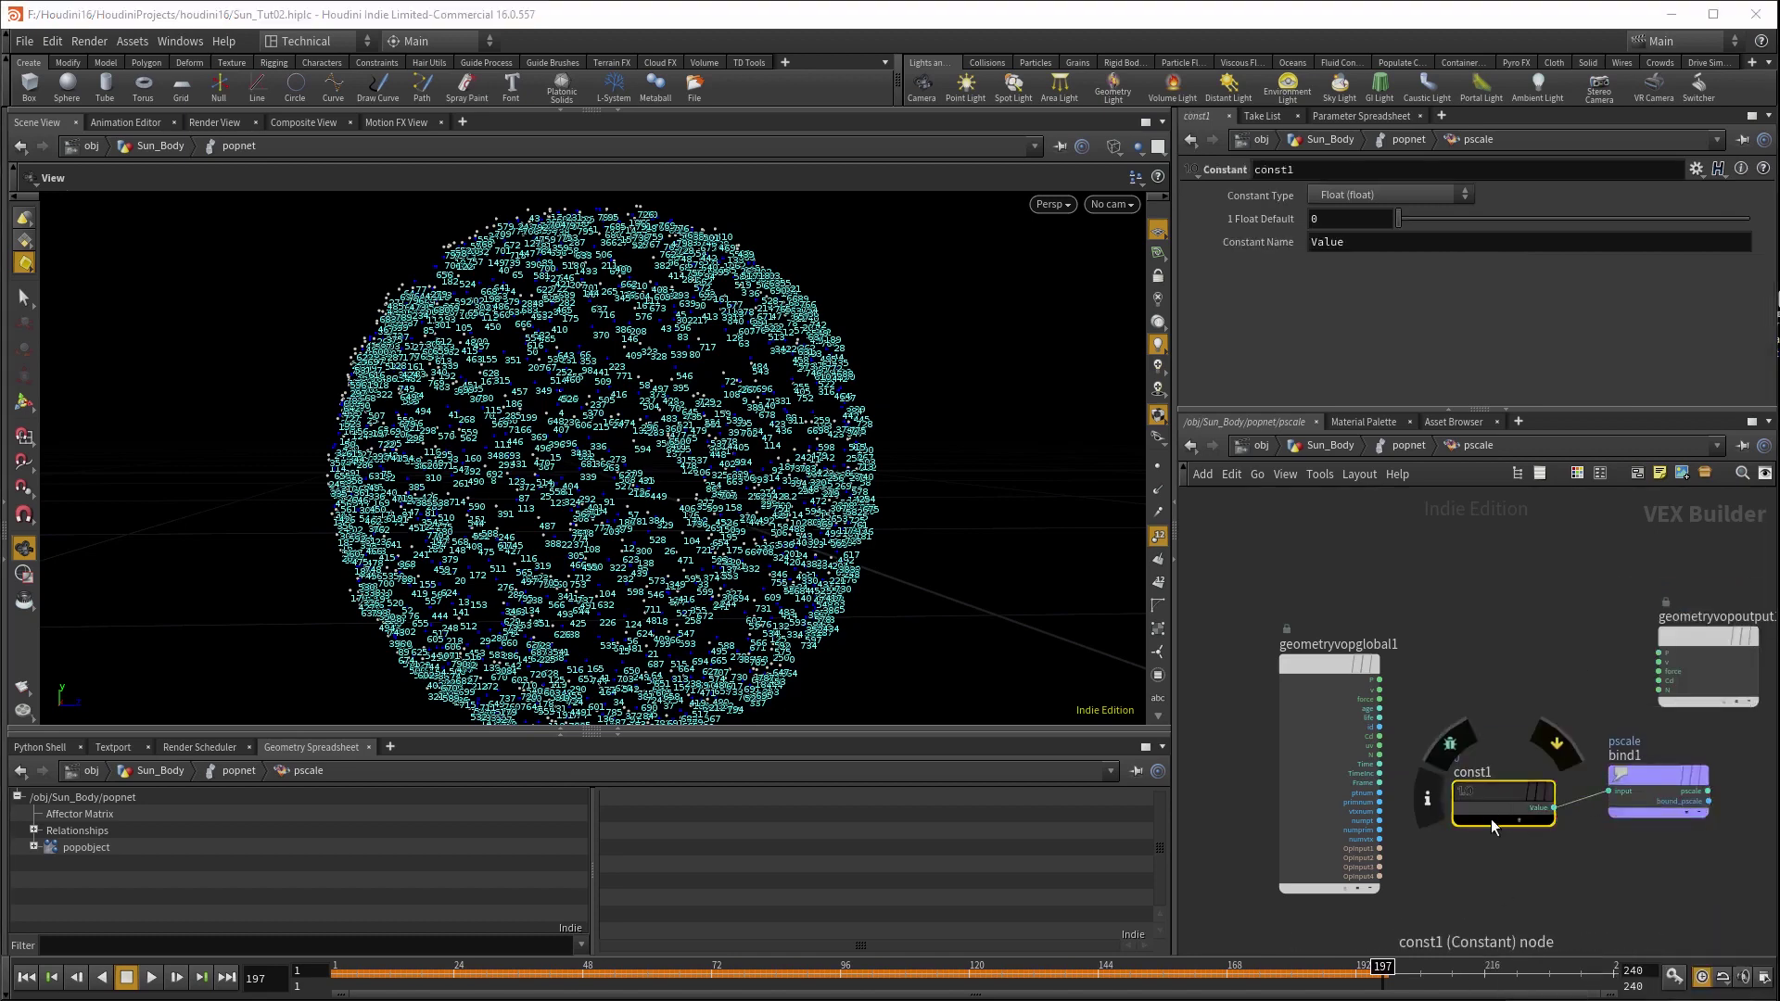
pyautogui.click(1332, 218)
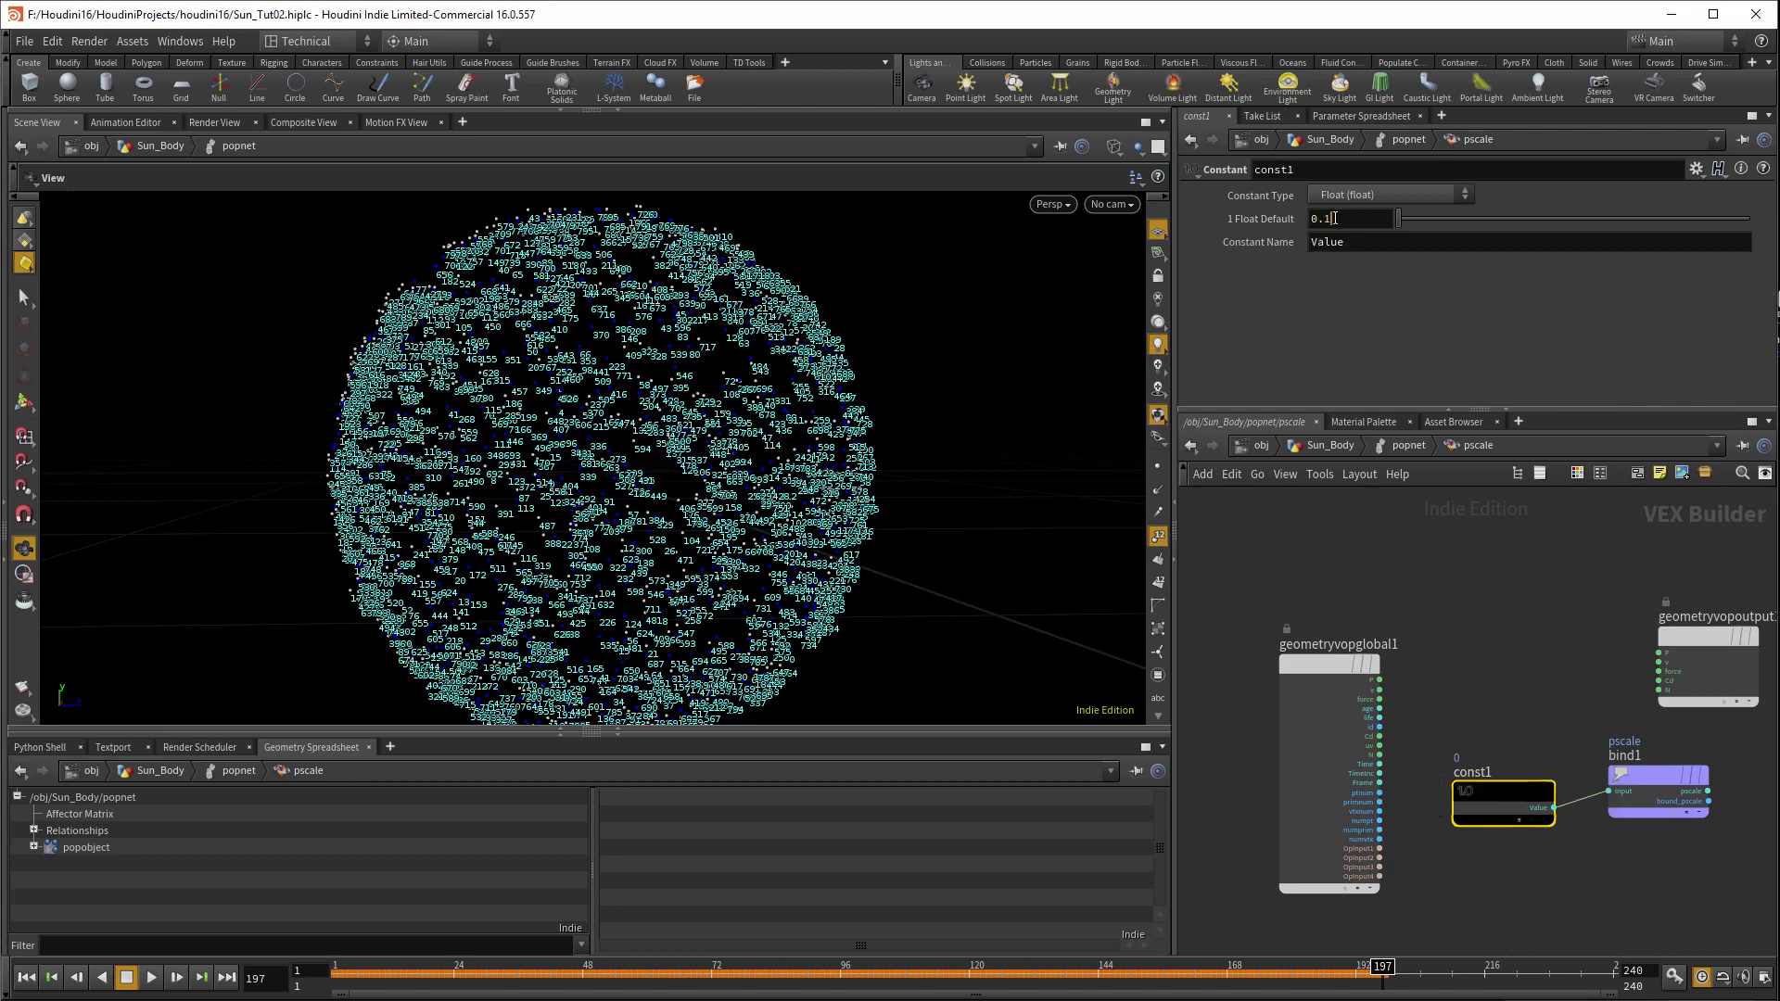
pyautogui.write('.1')
pyautogui.click(1521, 604)
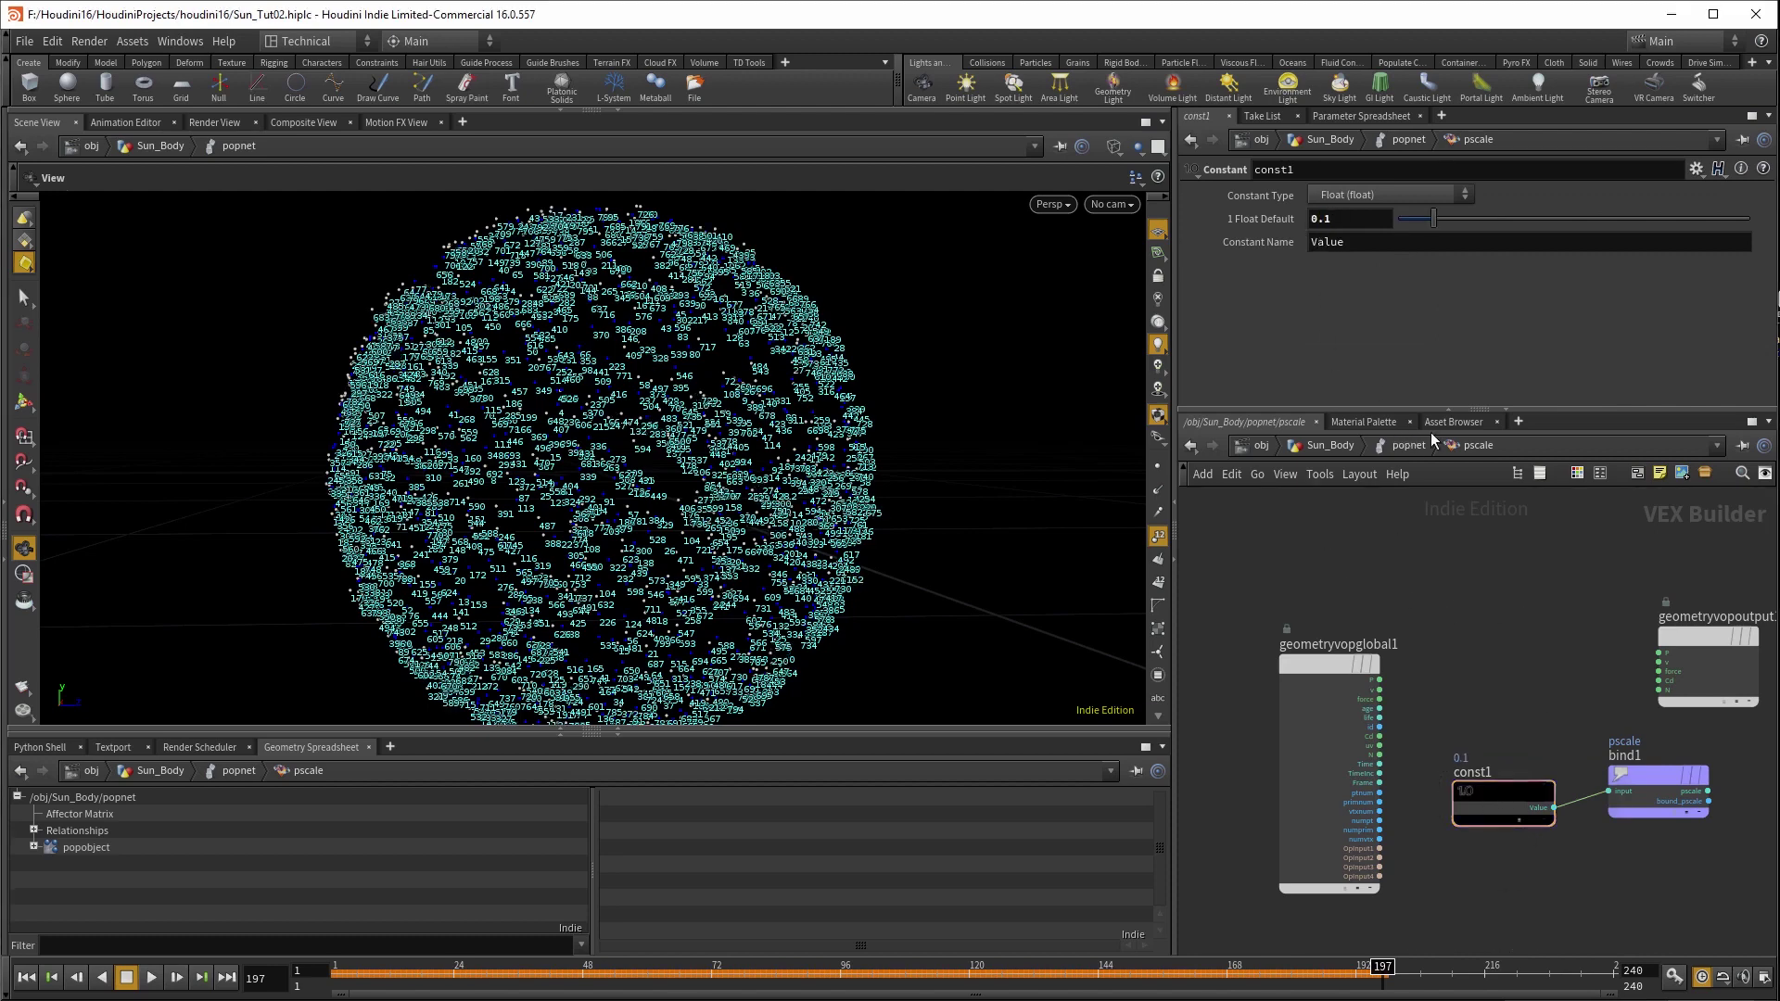
# - Return to the Sun_Body network, play the simulation from the first frame and turn off the point number display
pyautogui.click(1406, 445)
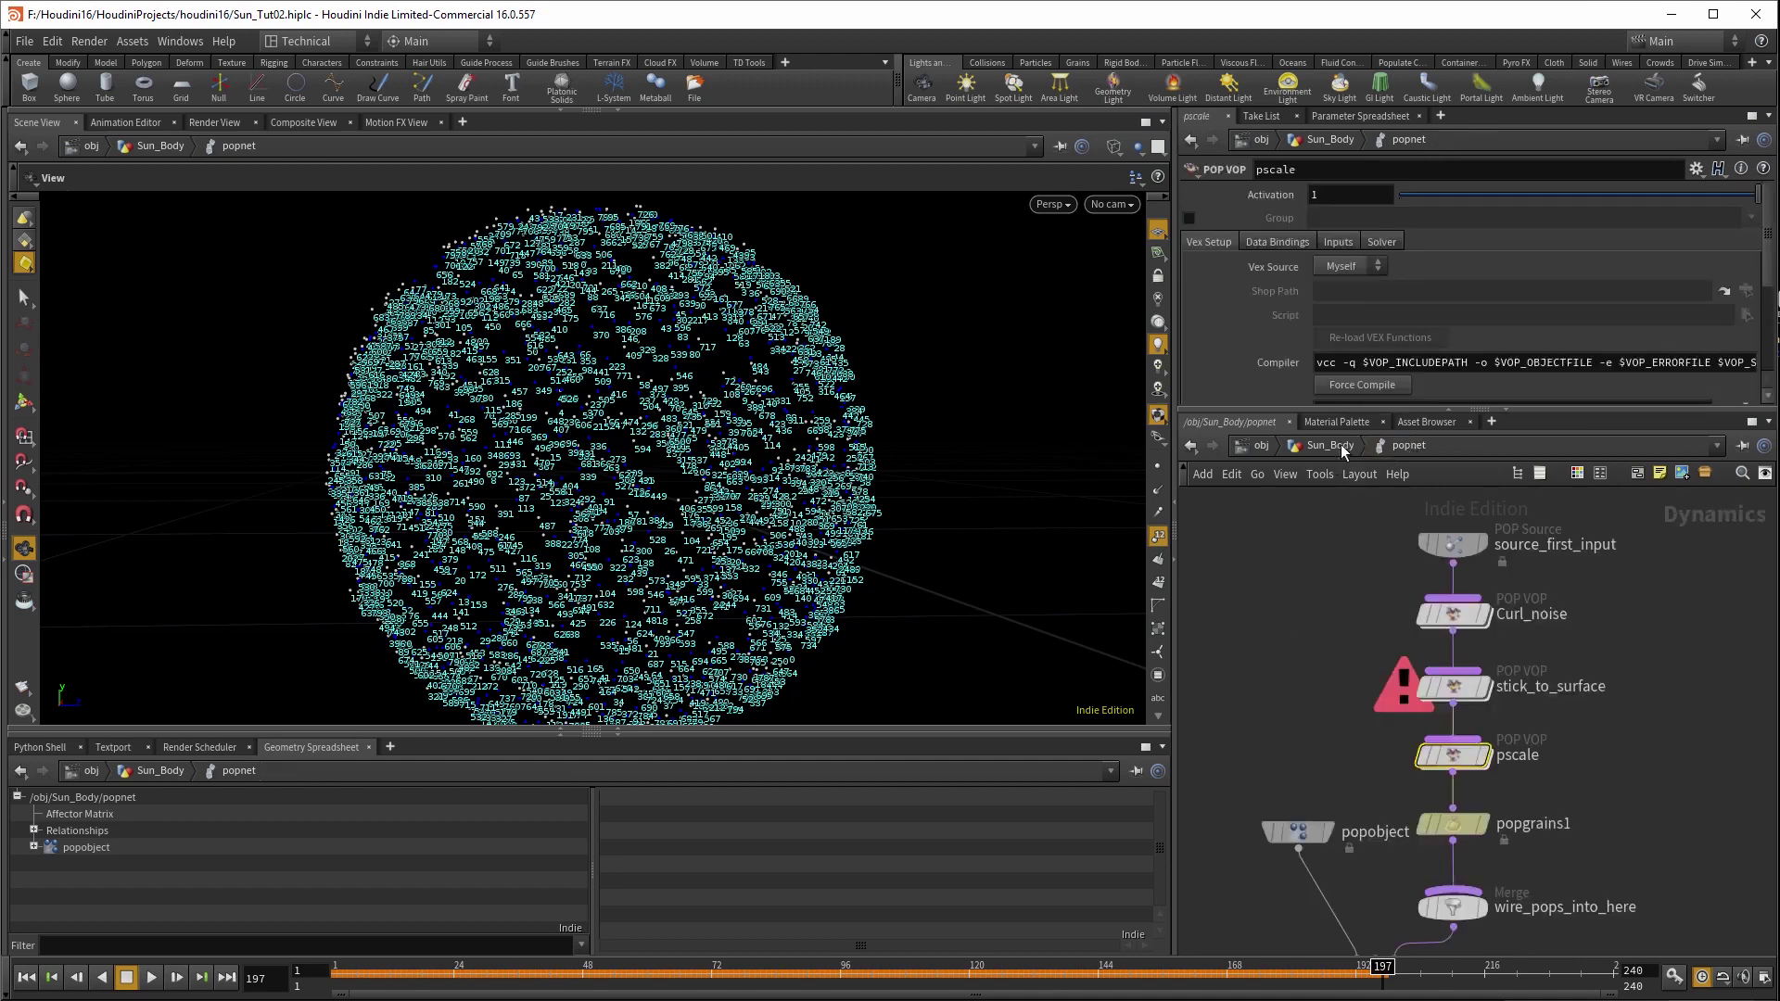
pyautogui.click(1340, 447)
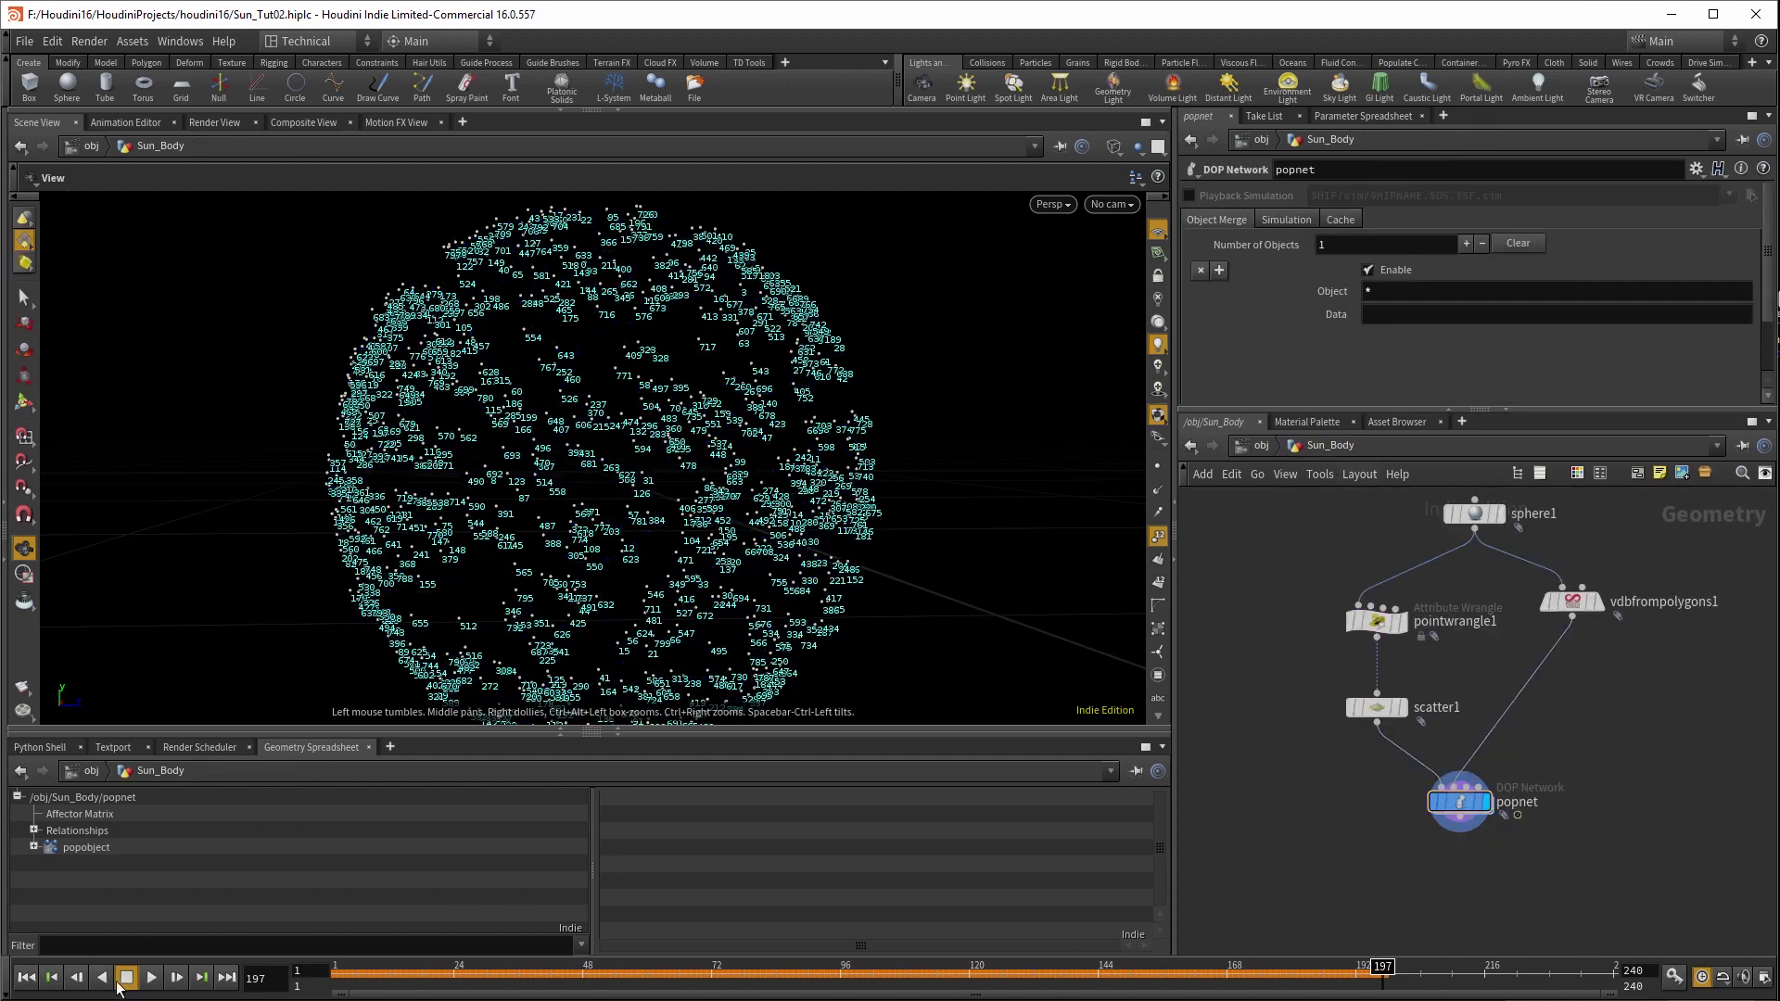
pyautogui.click(26, 977)
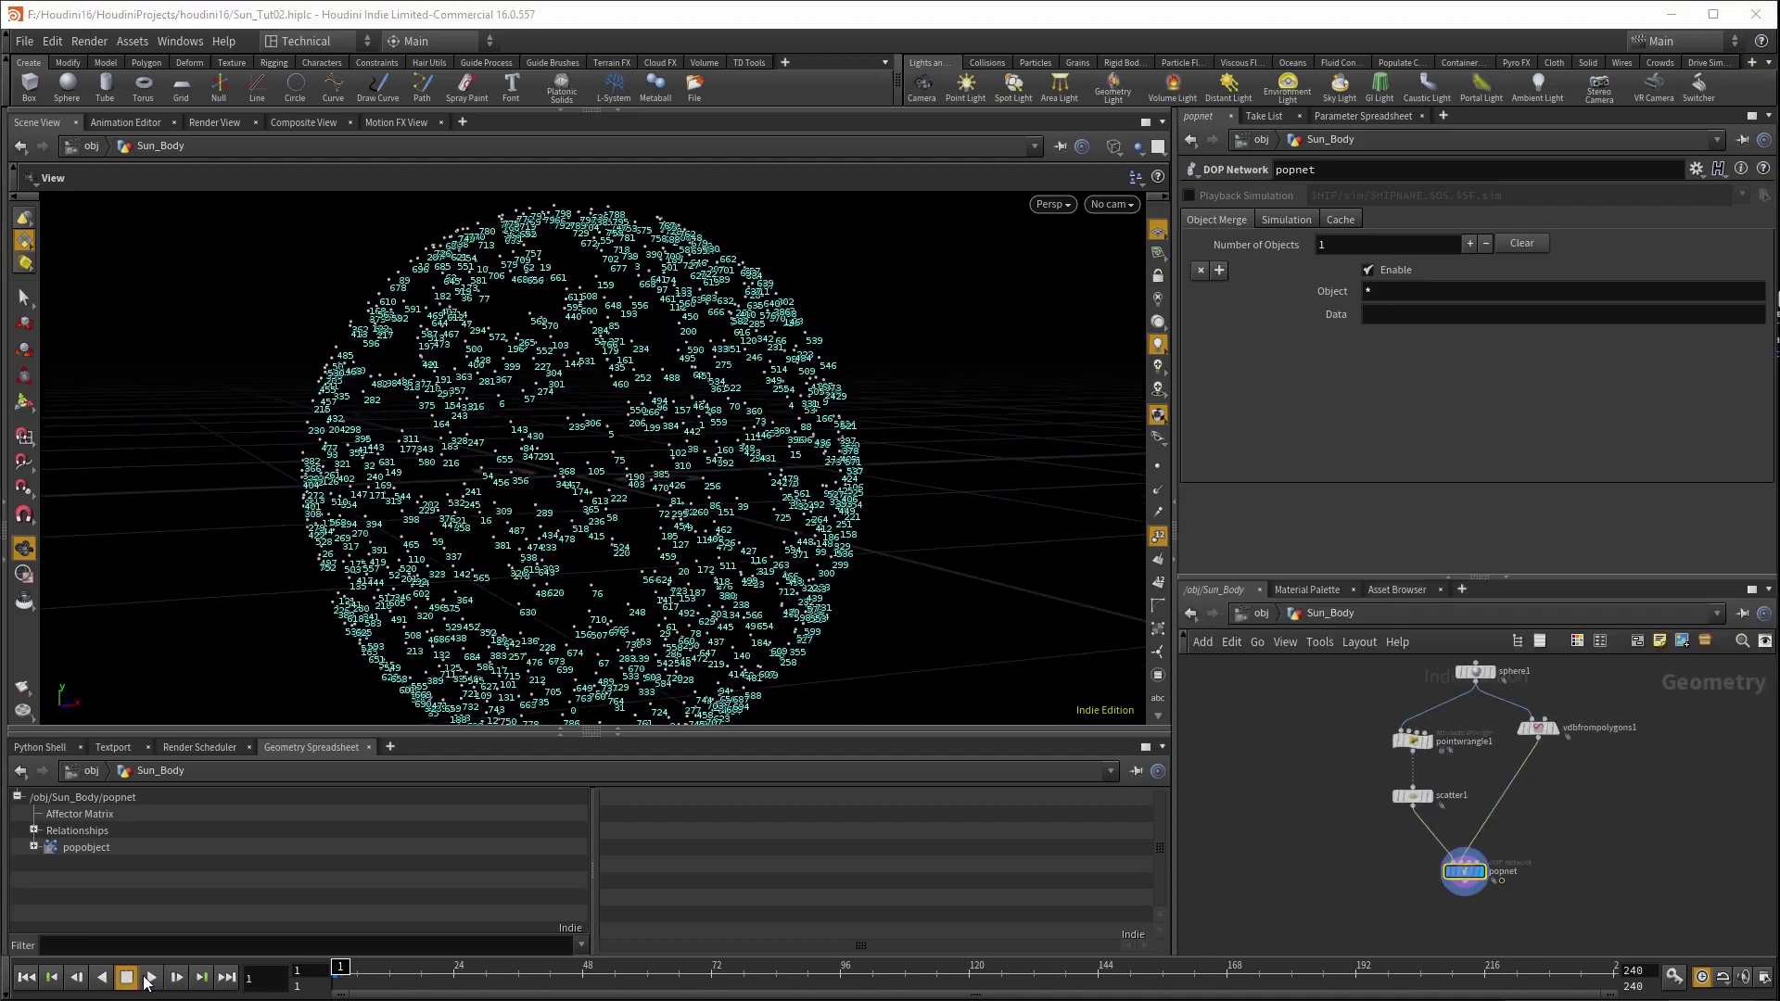
pyautogui.click(148, 978)
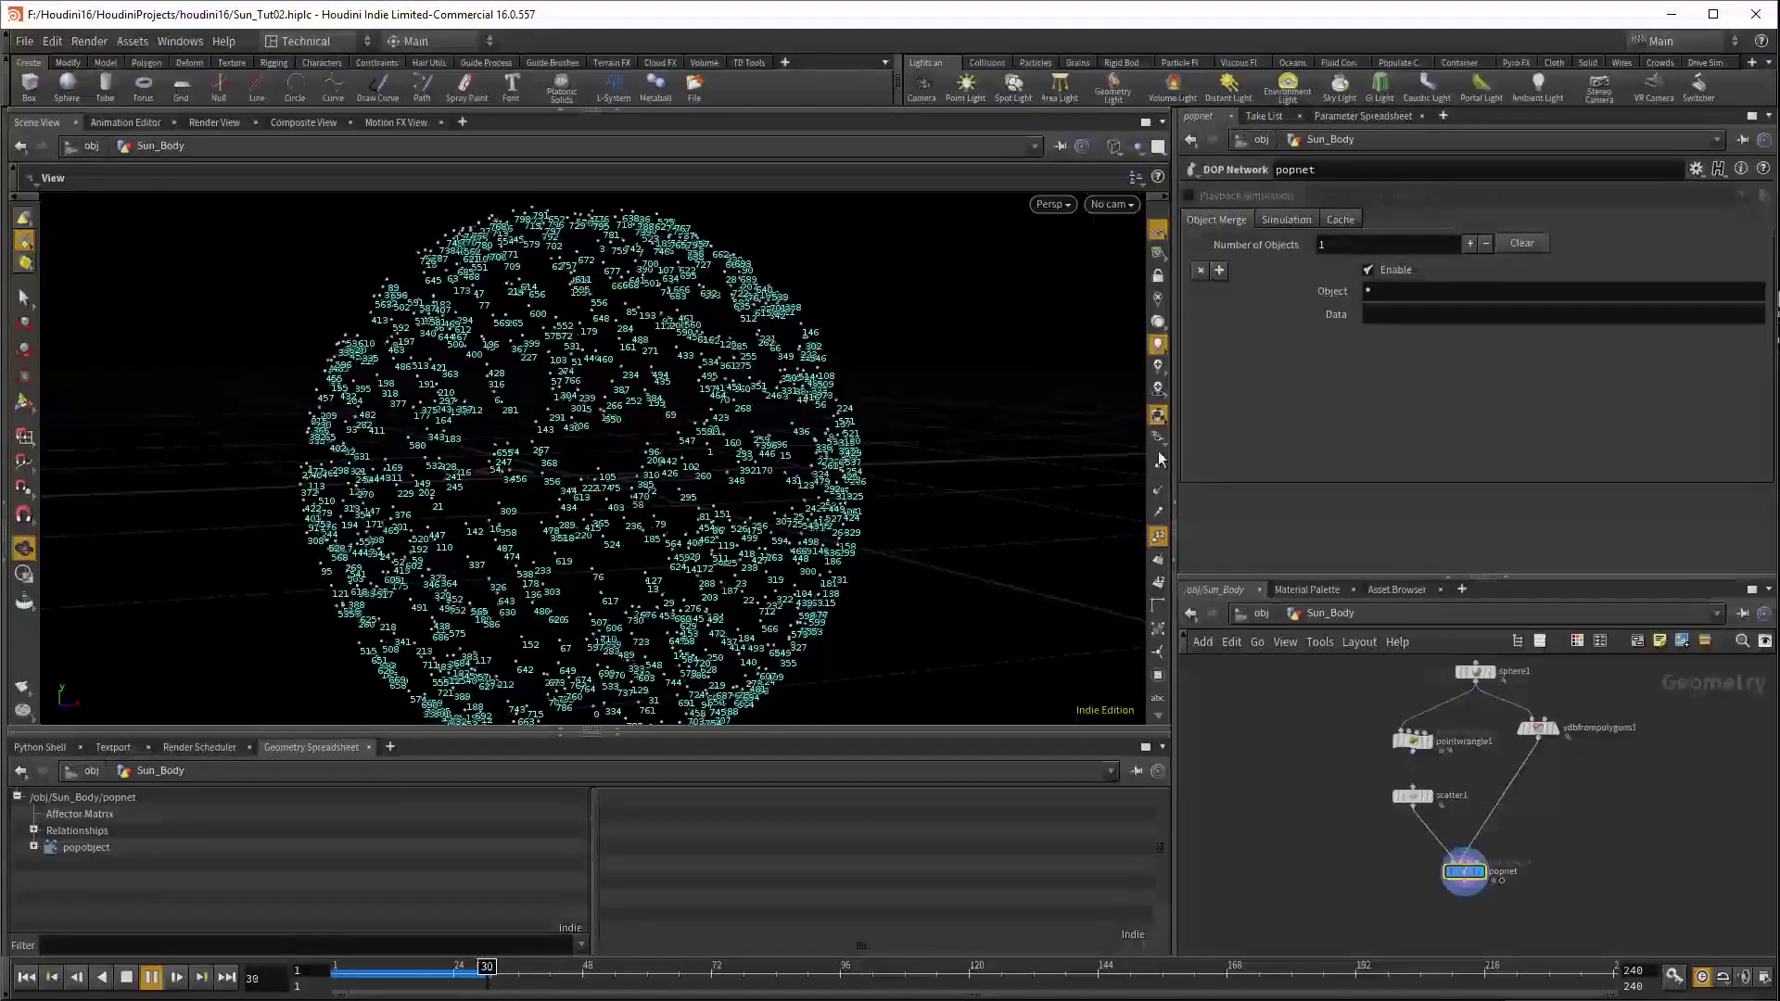
pyautogui.click(1159, 535)
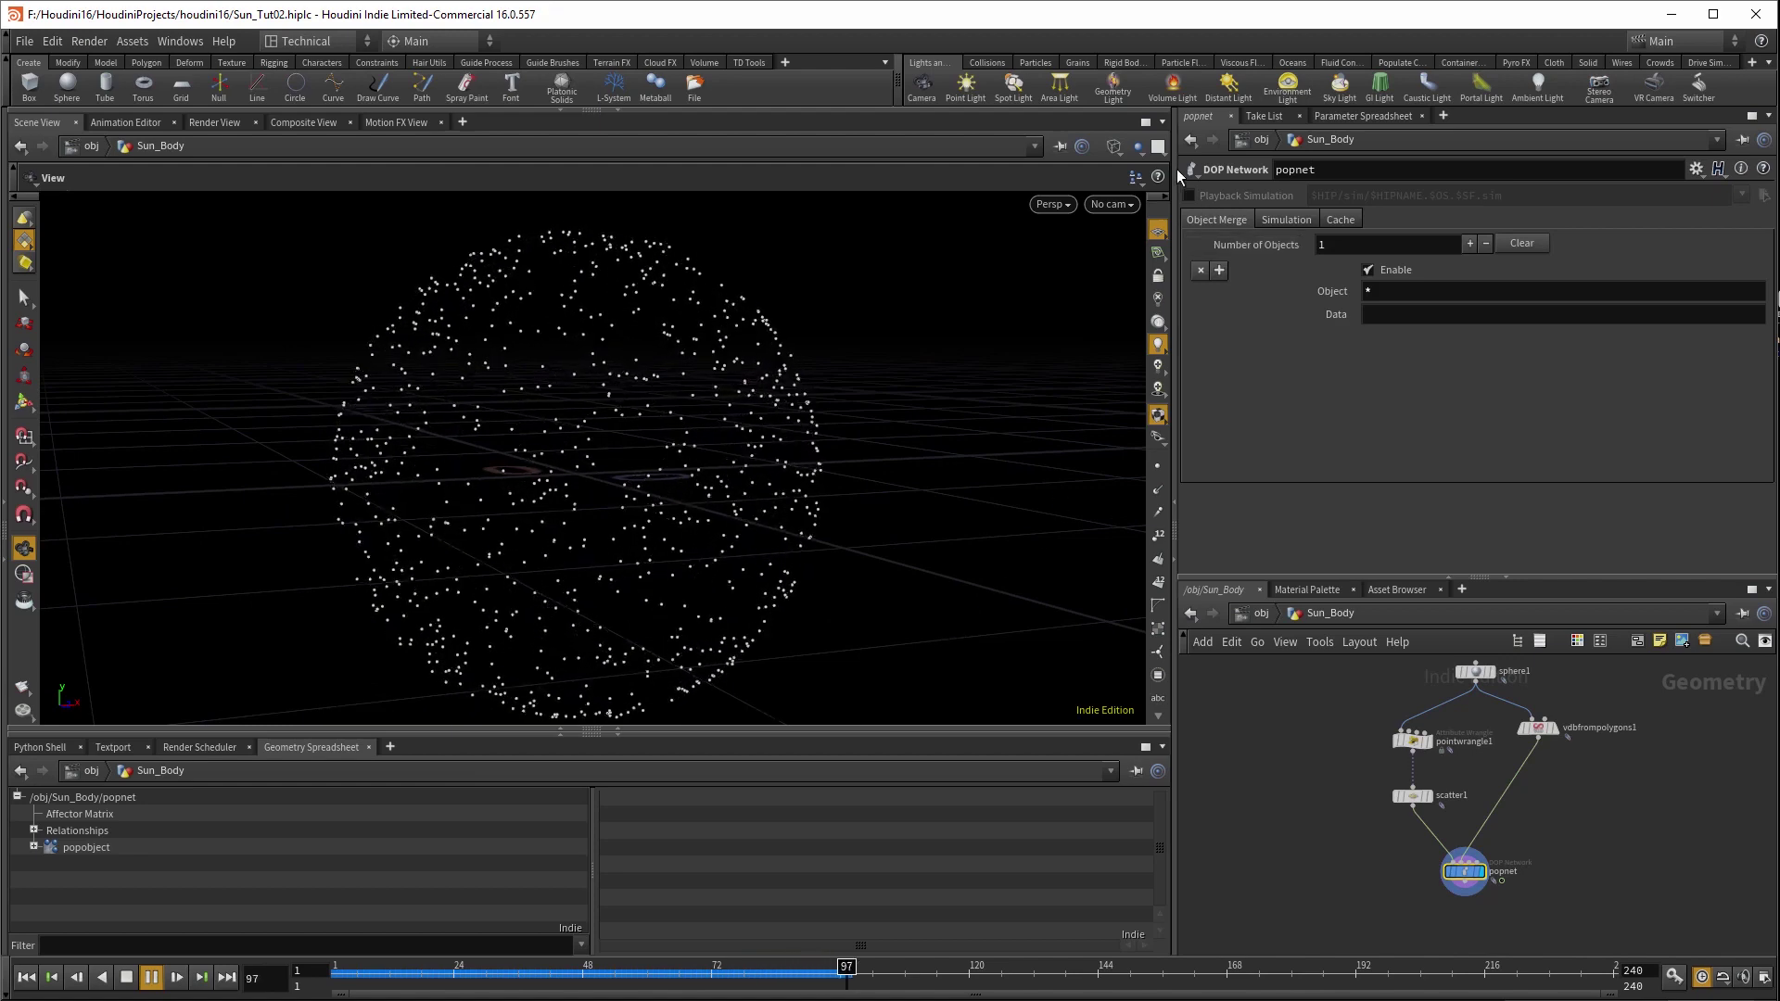
# - Inspect the playing particle sphere from several angles in a maximized viewport, restore the layout and stop playback
pyautogui.click(1147, 122)
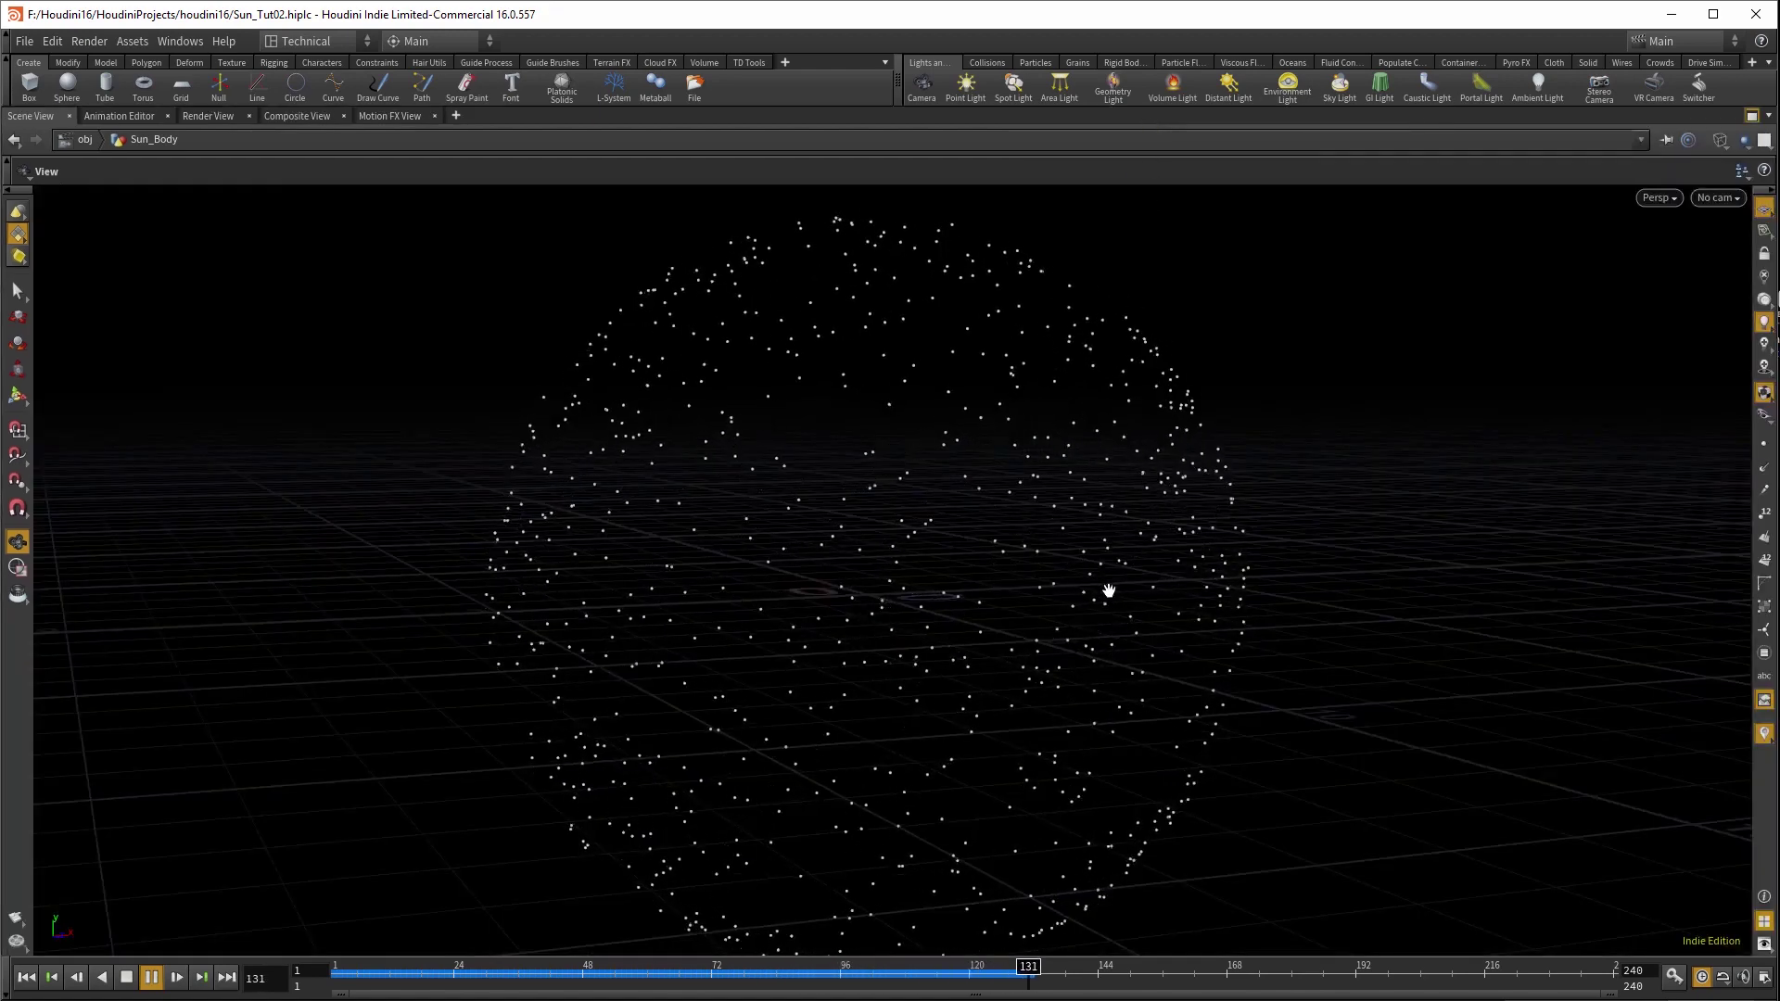
pyautogui.moveTo(1165, 576); pyautogui.dragTo(1124, 627)
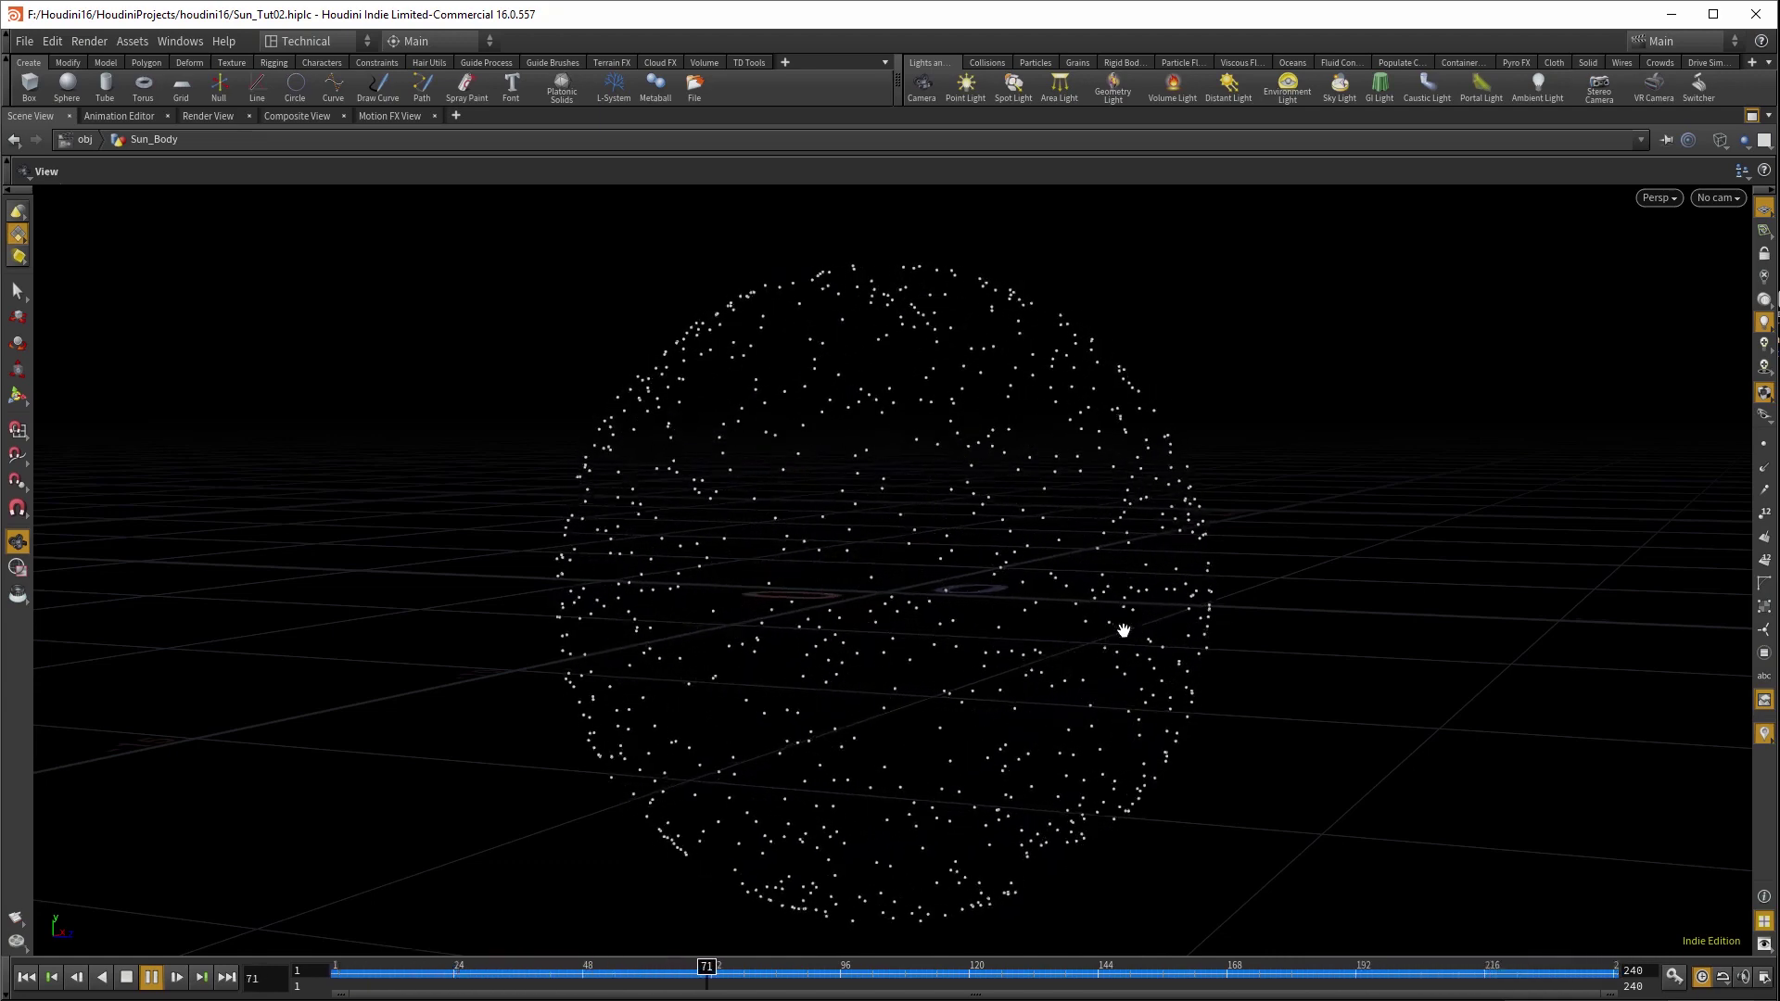
pyautogui.moveTo(1128, 627); pyautogui.dragTo(998, 624)
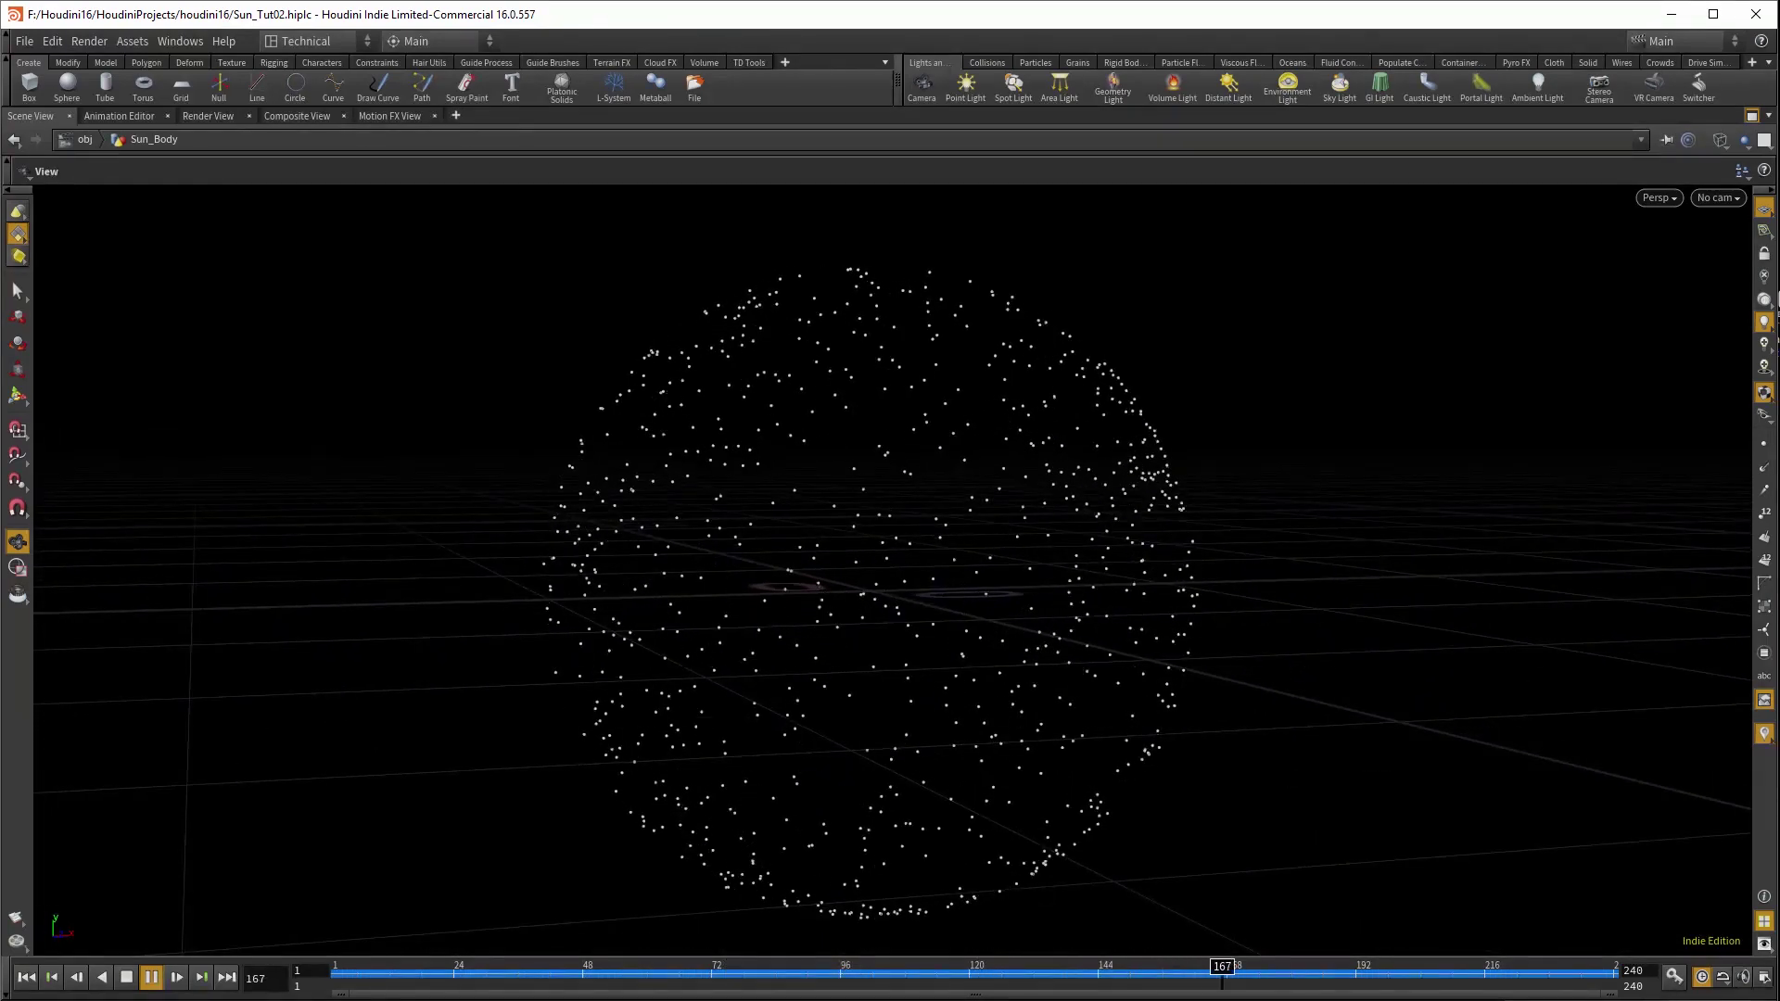
pyautogui.moveTo(1291, 748); pyautogui.dragTo(1391, 656)
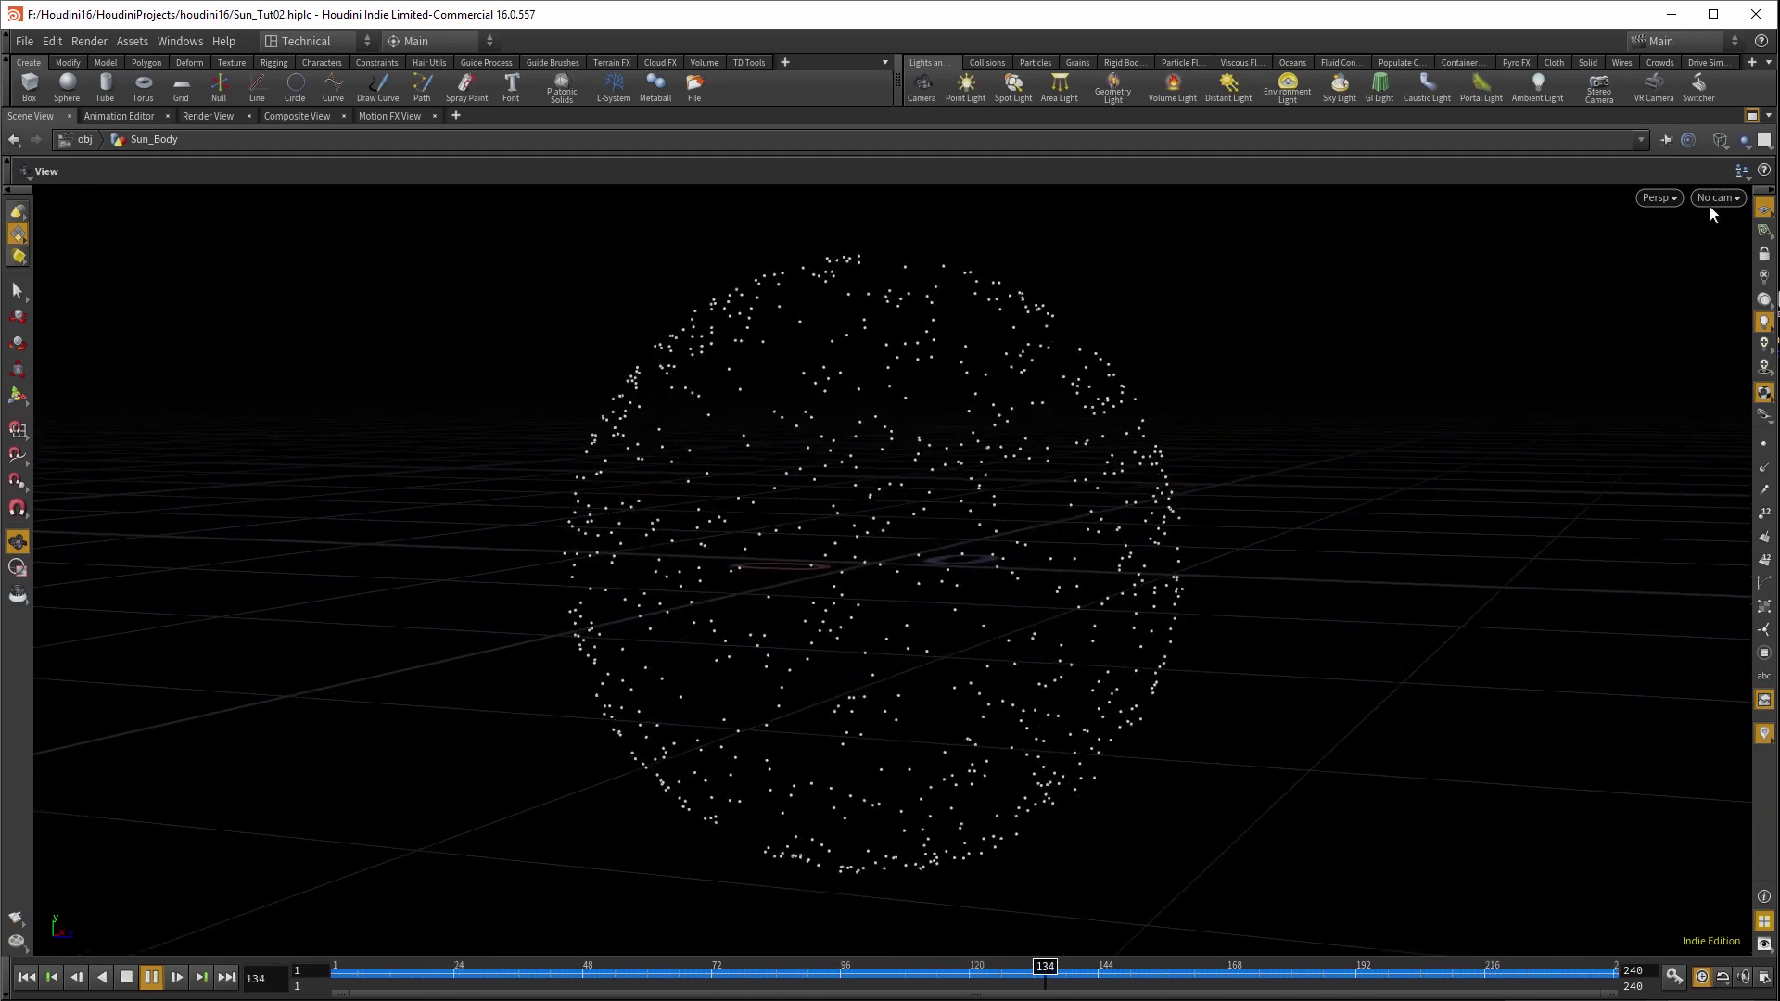
pyautogui.click(1751, 116)
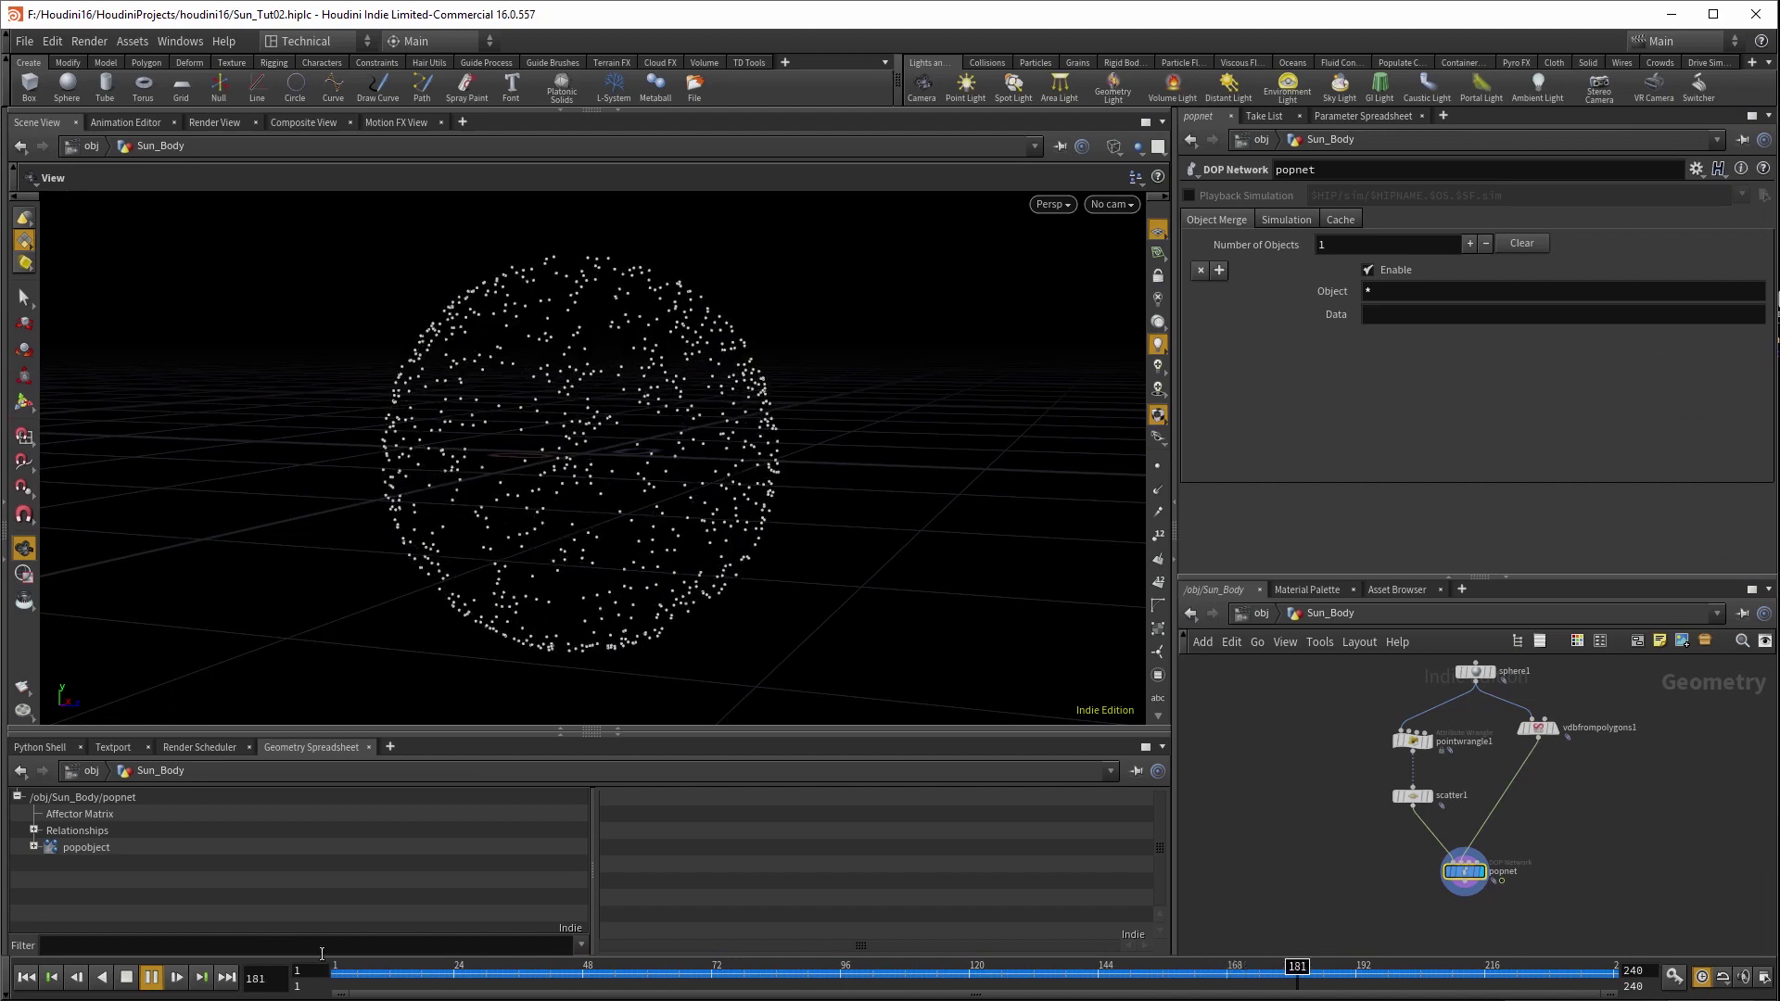
pyautogui.click(127, 978)
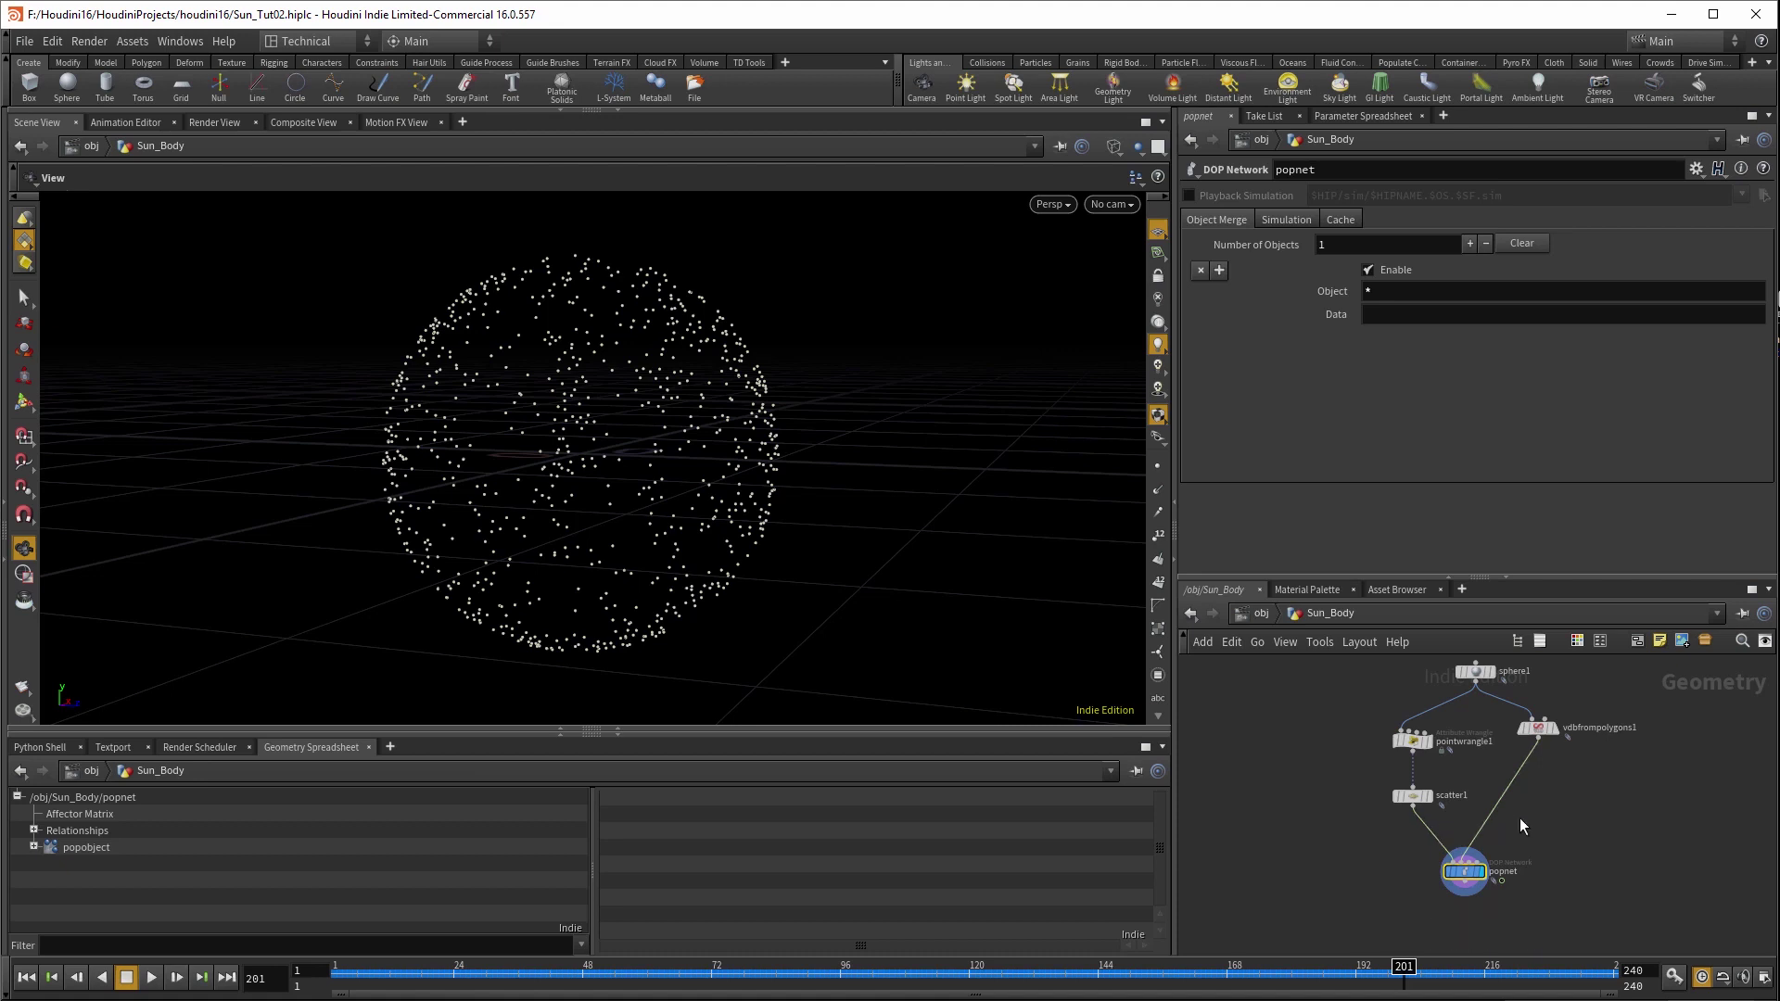
# - Check the Curl_noise settings inside popnet and replay the Sun_Body simulation from the first frame before stopping it
pyautogui.doubleClick(1464, 874)
pyautogui.moveTo(1528, 749)
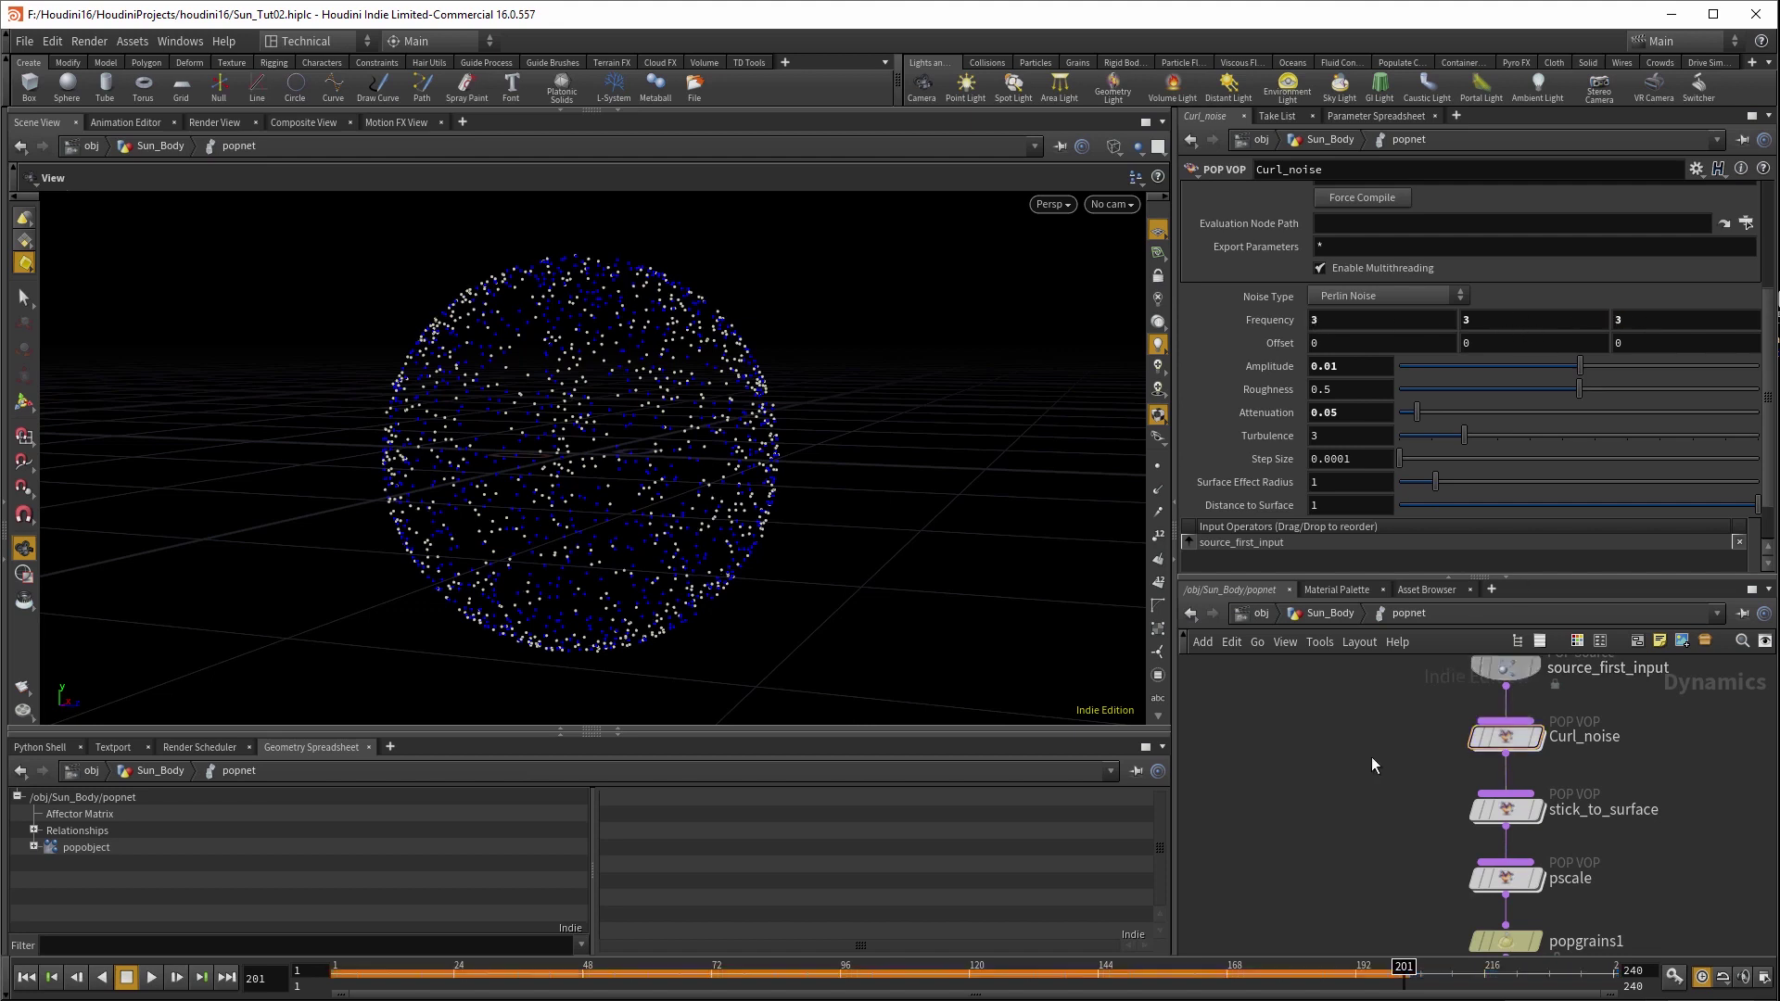
pyautogui.click(1322, 615)
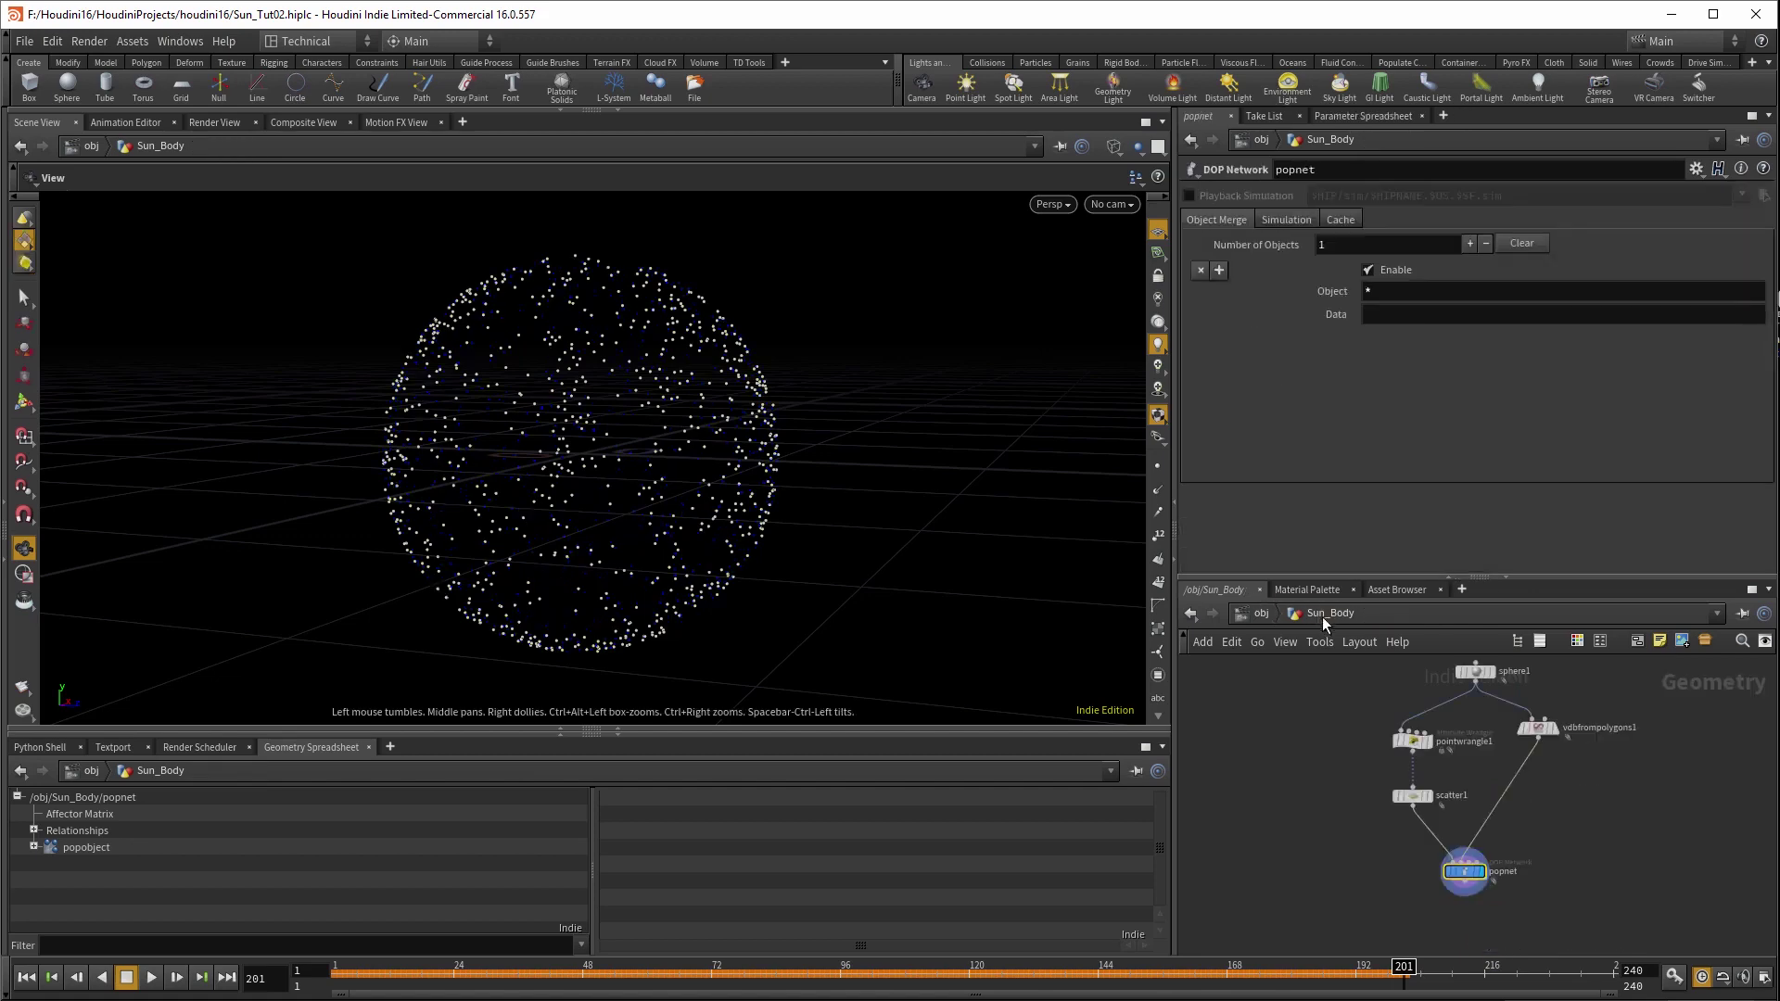
pyautogui.click(23, 981)
pyautogui.click(151, 978)
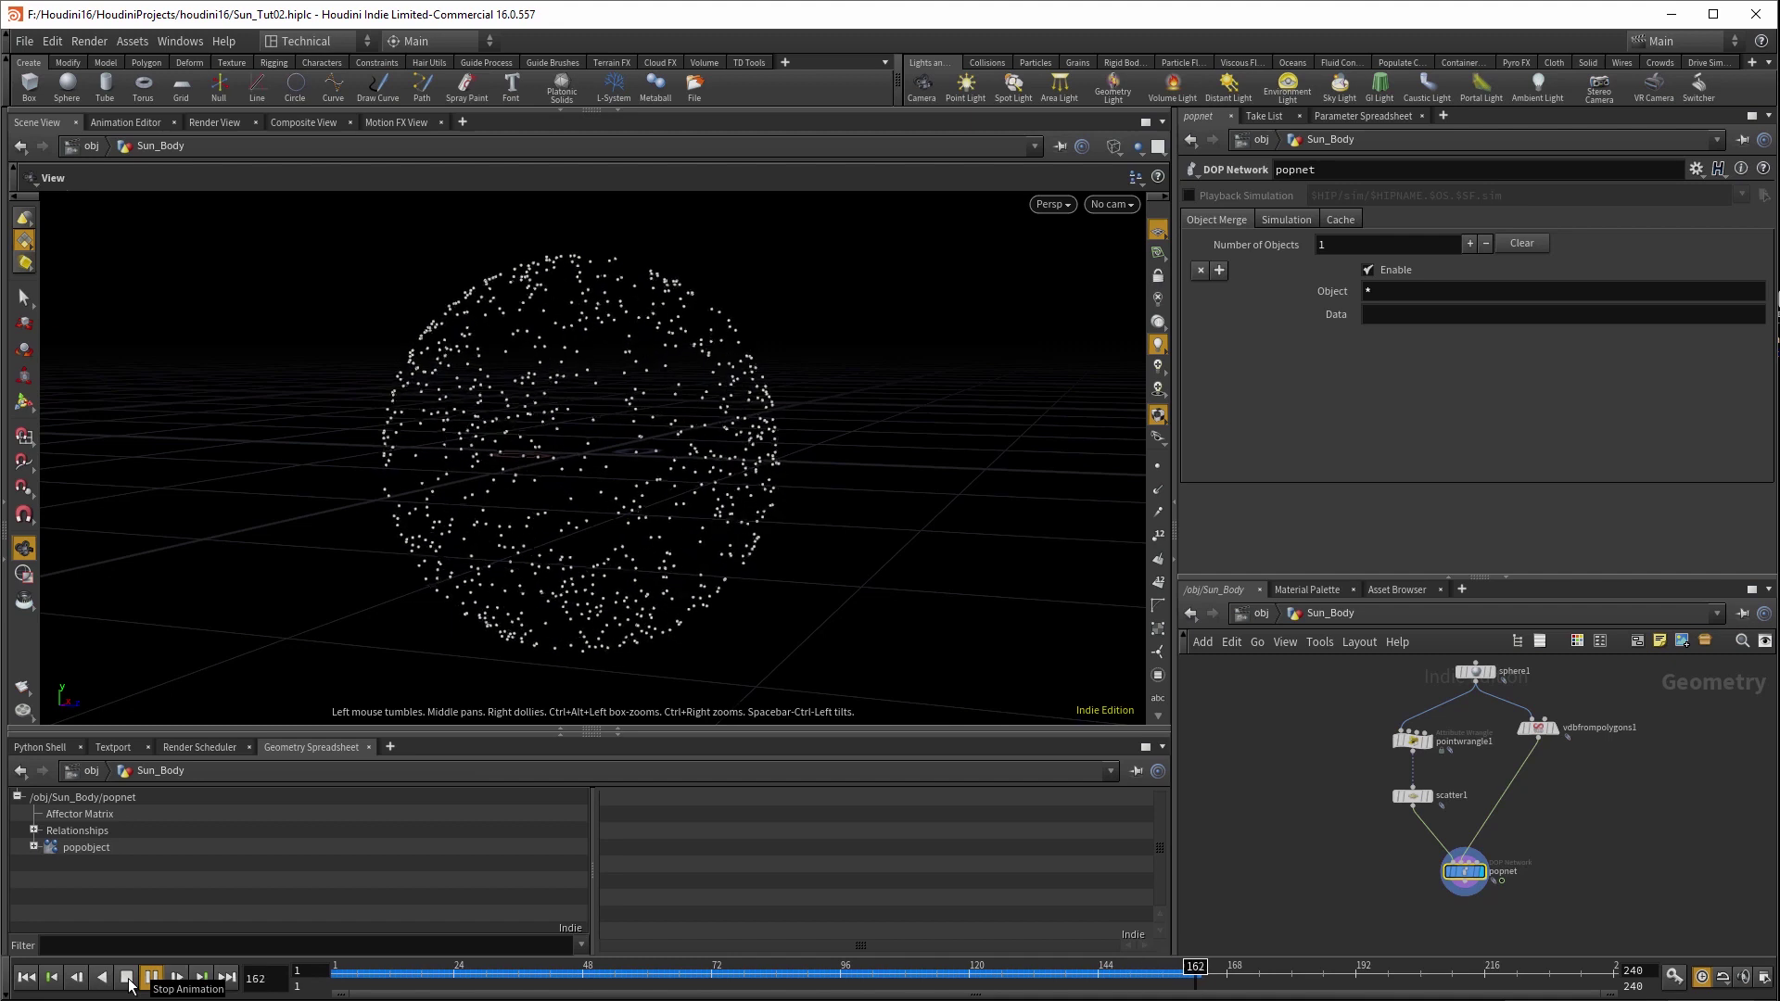
pyautogui.click(127, 978)
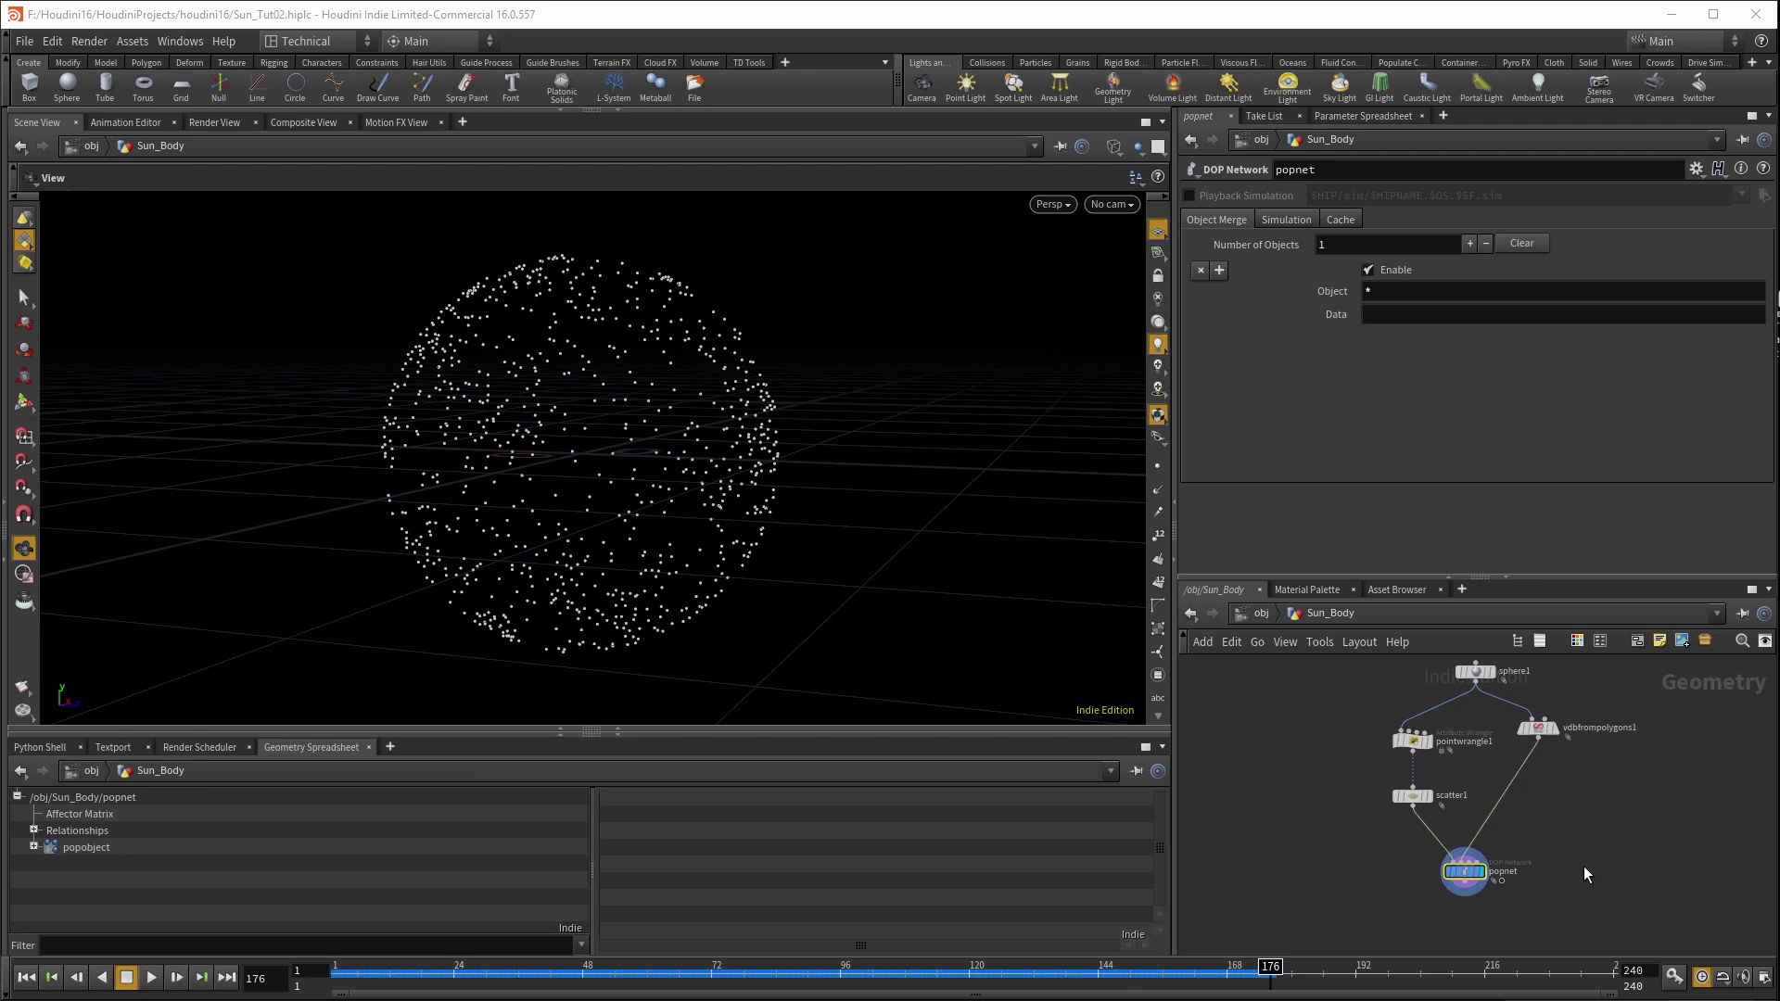
# - Add a Null node wired to popnet's output and name it Magnetic_POints
pyautogui.moveTo(1583, 864); pyautogui.dragTo(1573, 749, button='middle')
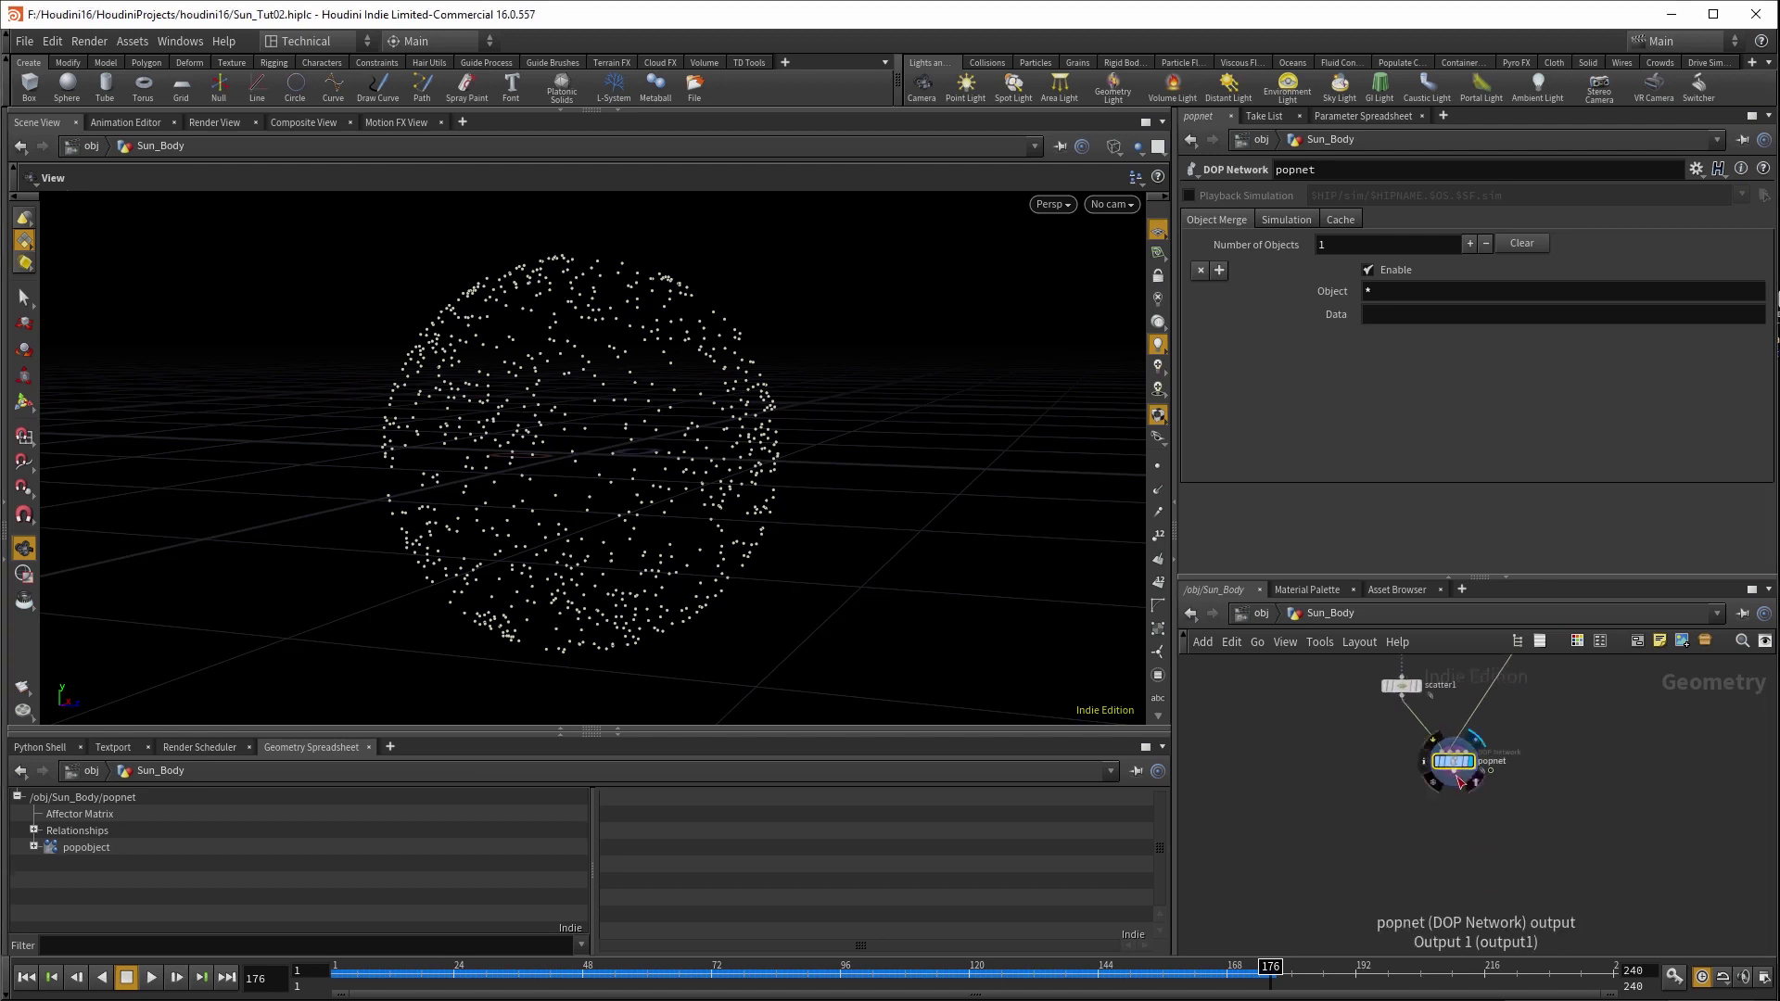
pyautogui.press('Tab')
pyautogui.write('nul')
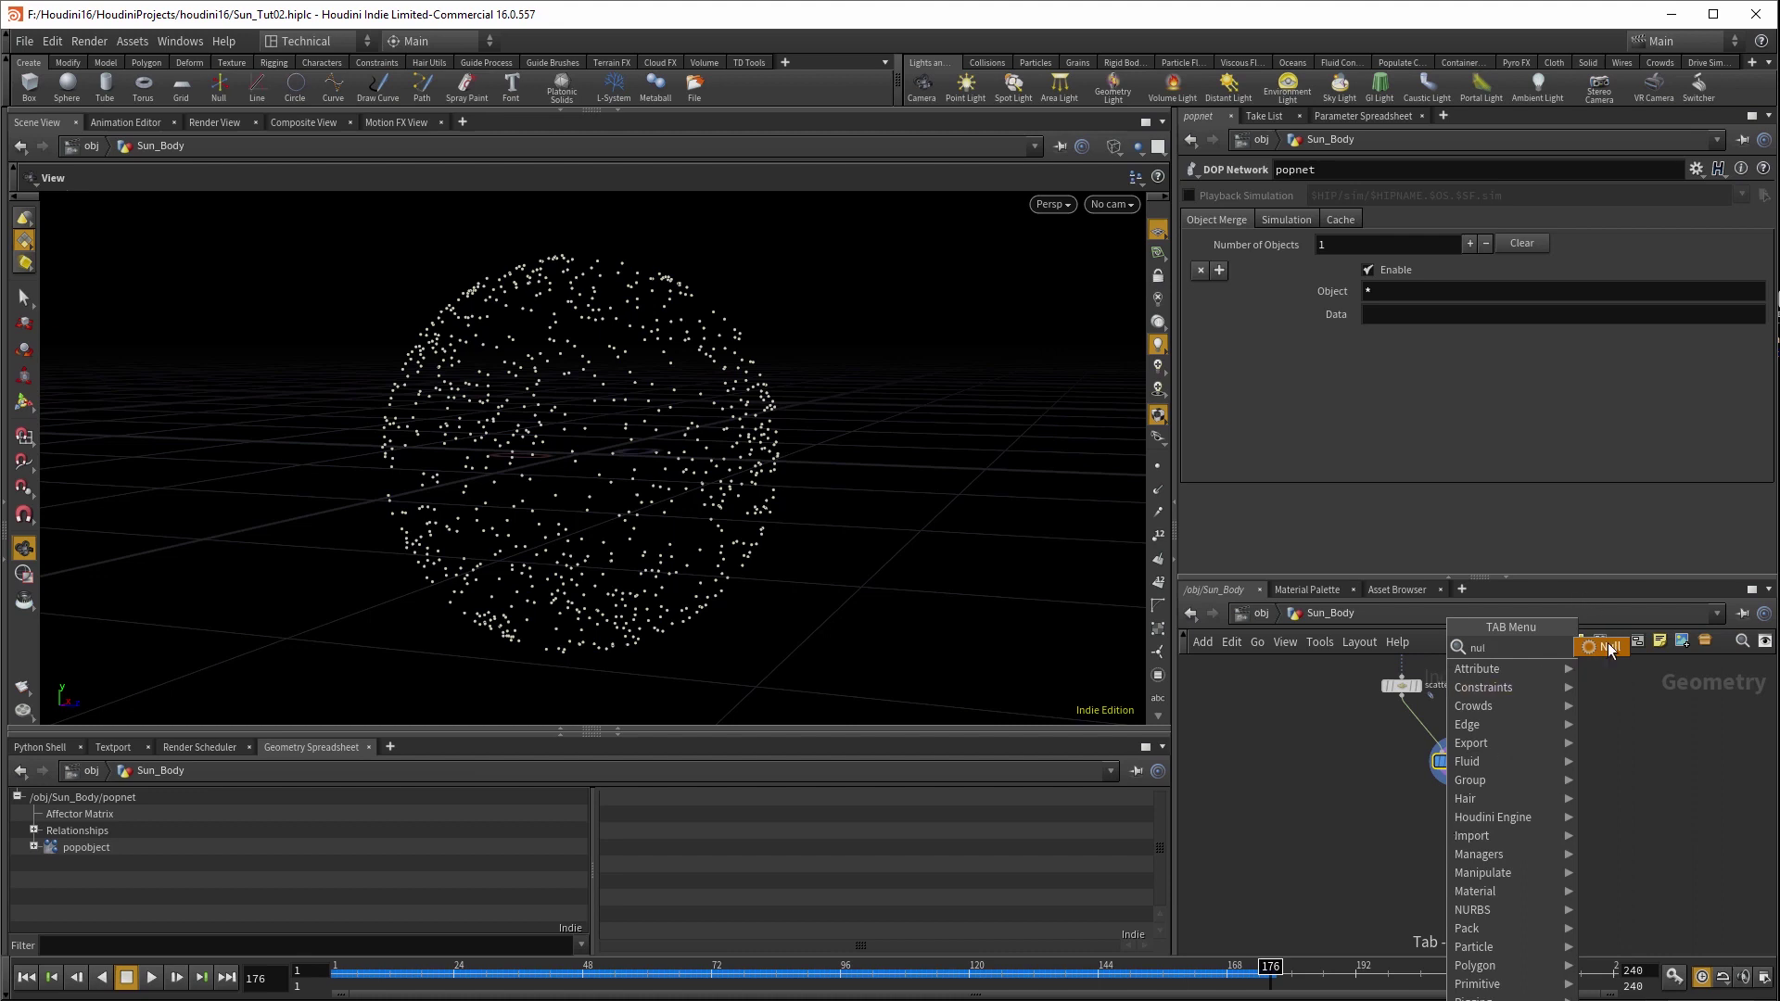
pyautogui.click(1609, 649)
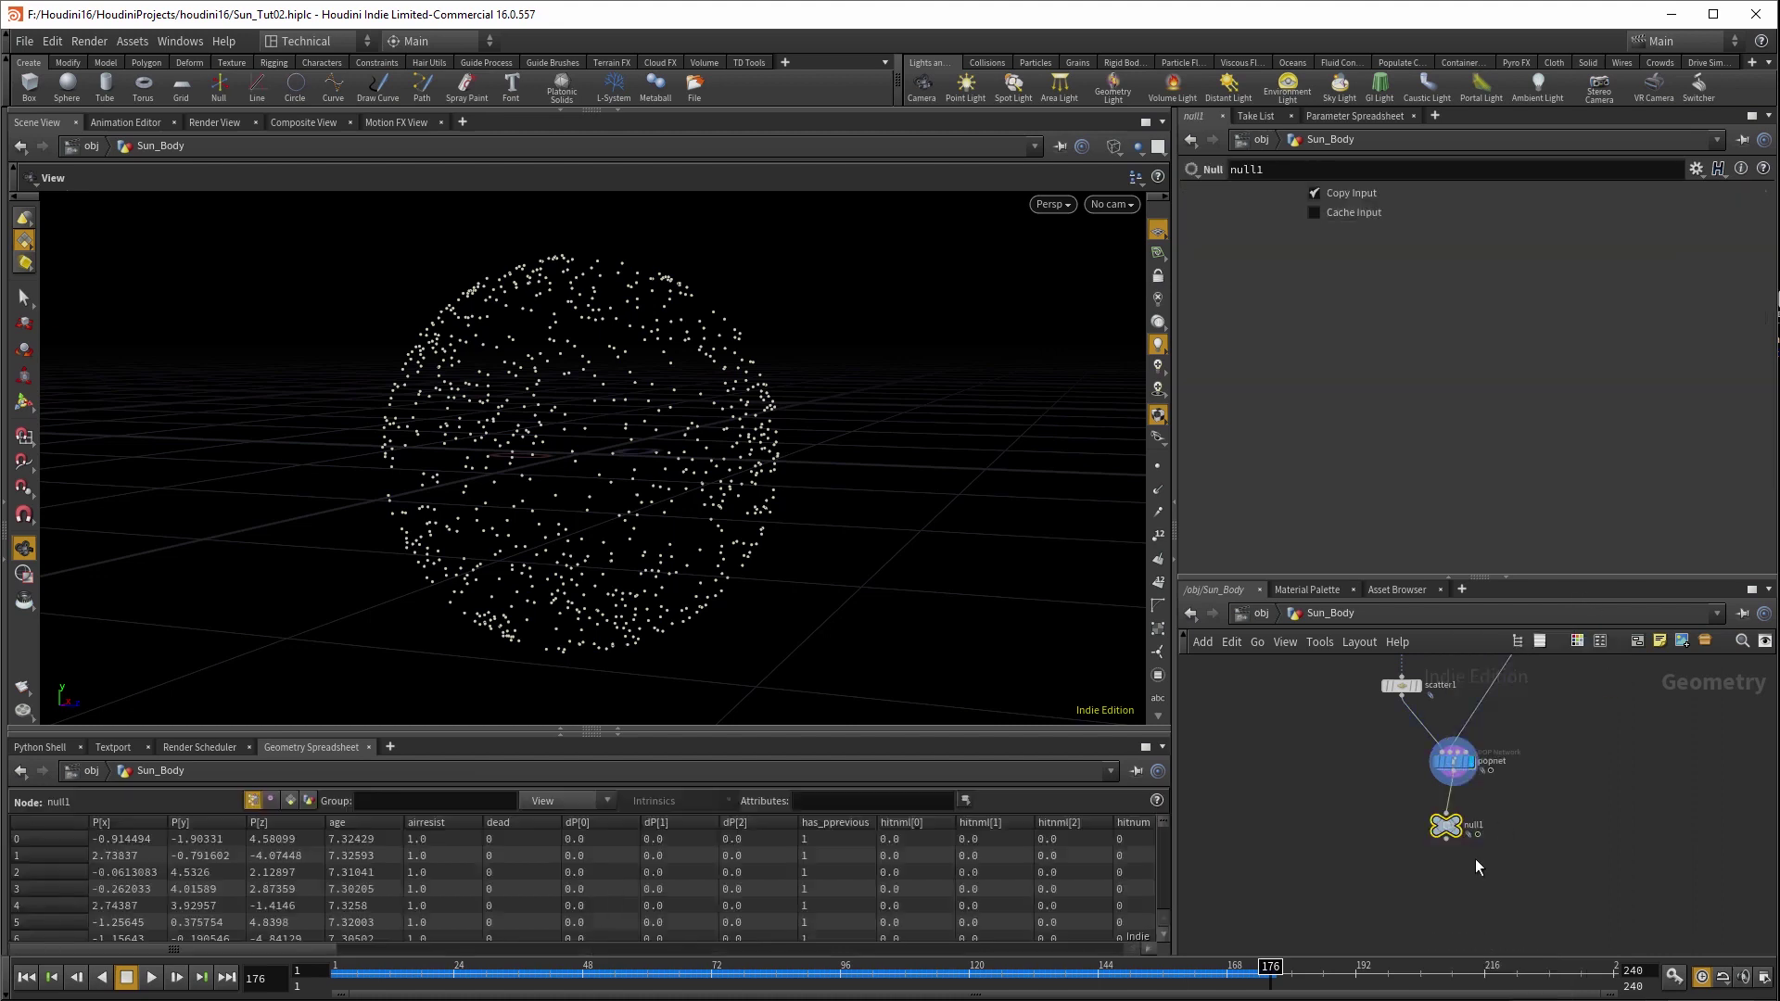
pyautogui.doubleClick(1476, 823)
pyautogui.write('Magnetic_POints')
pyautogui.press('Return')
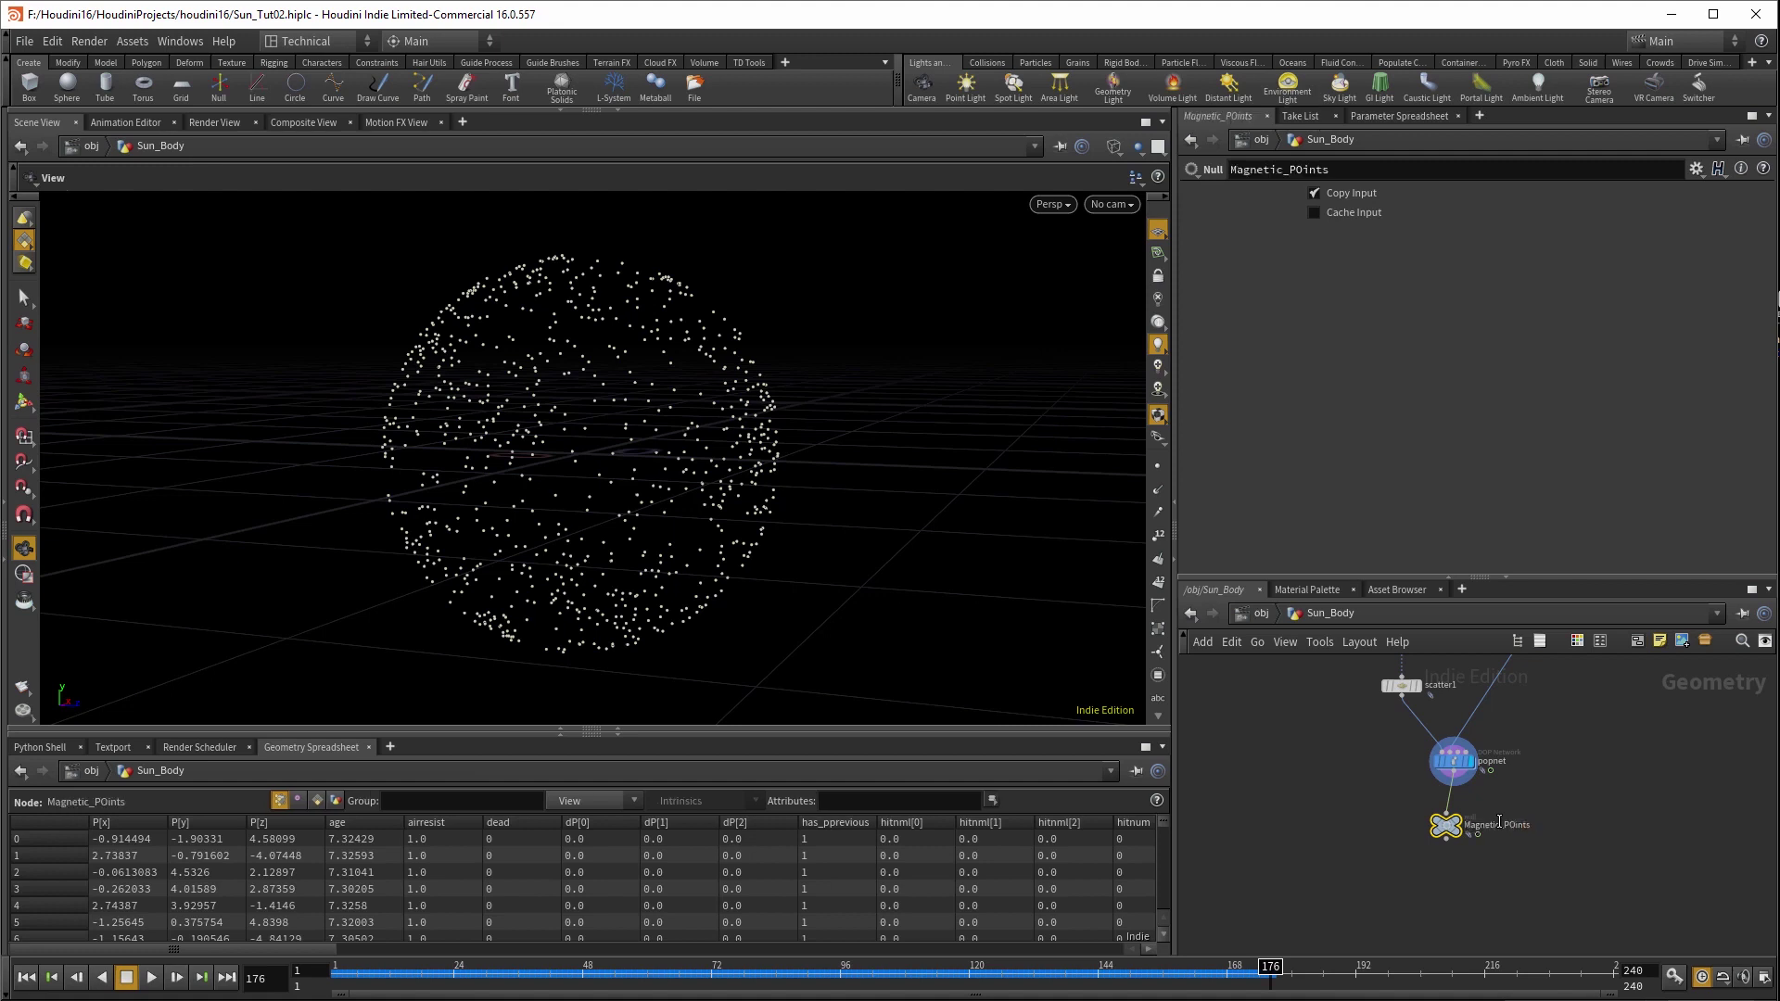
# - Correct the Null's name to Magnetic_Points and color the node black
pyautogui.scroll(2, 1522, 834)
pyautogui.doubleClick(1505, 827)
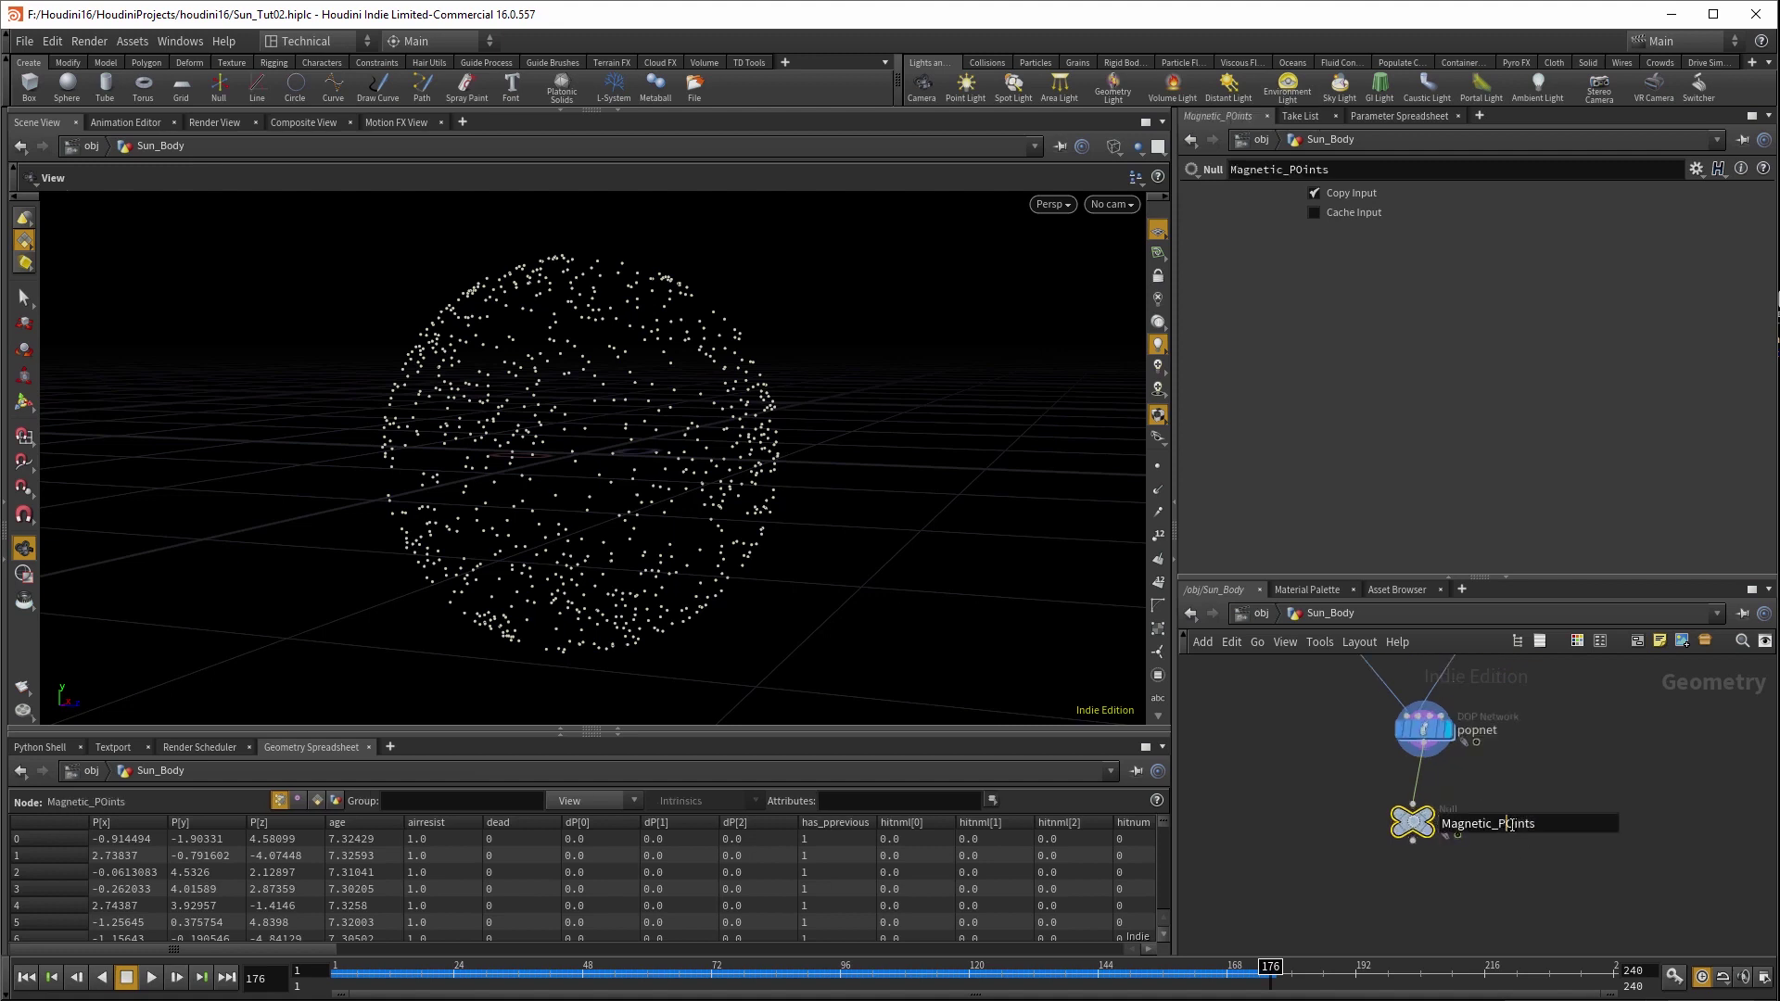
pyautogui.press('BackSpace')
pyautogui.write('o')
pyautogui.press('Return')
pyautogui.press('c')
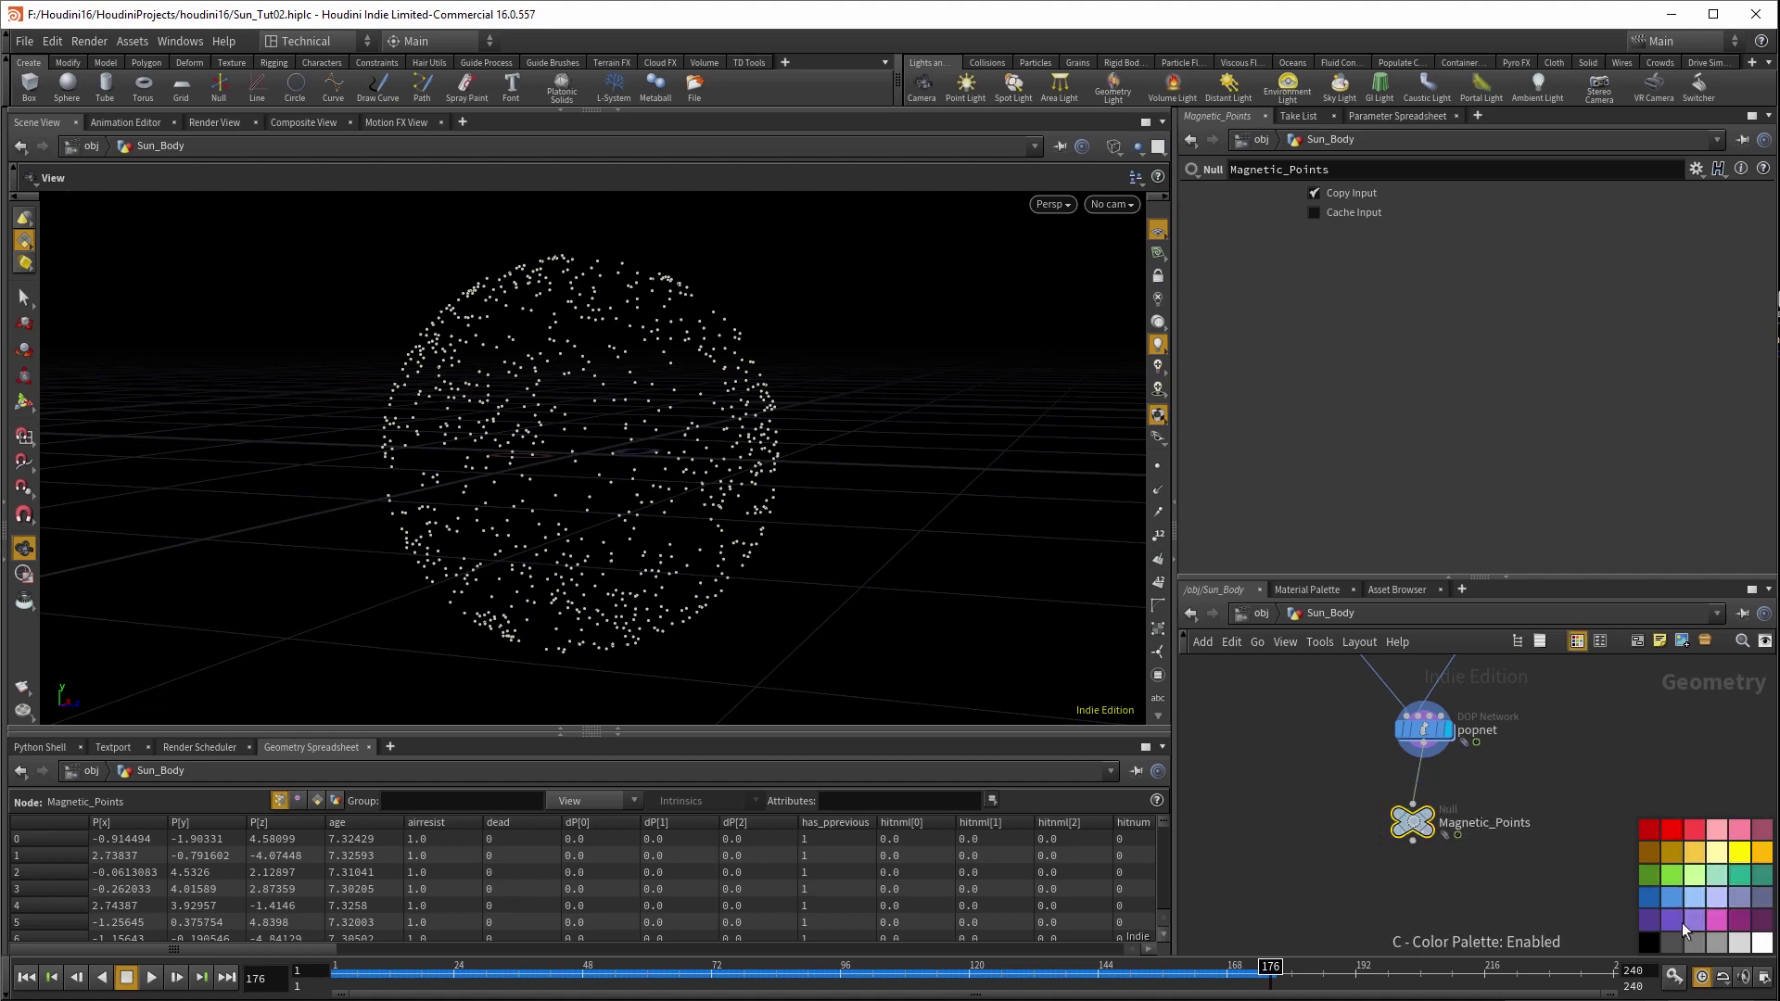
pyautogui.click(1655, 945)
pyautogui.press('h')
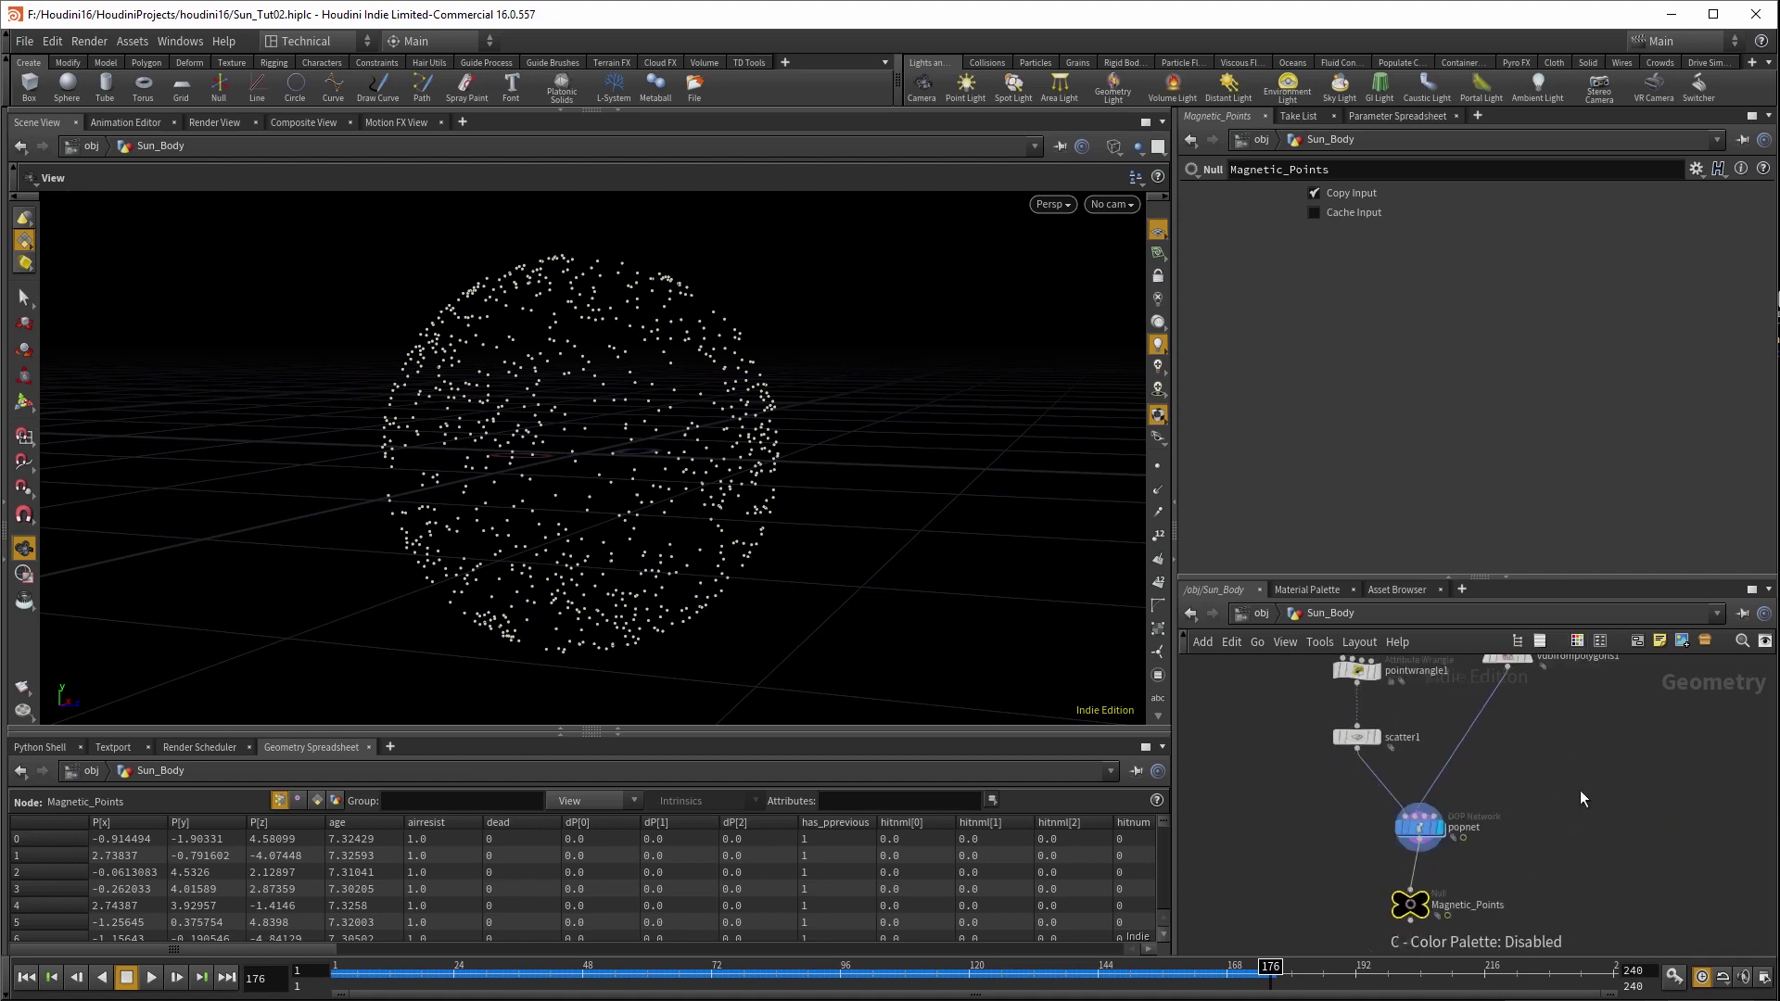
# - Add a second Null node wired to sphere1's output, placed beside the Magnetic_Points branch
pyautogui.click(1495, 682)
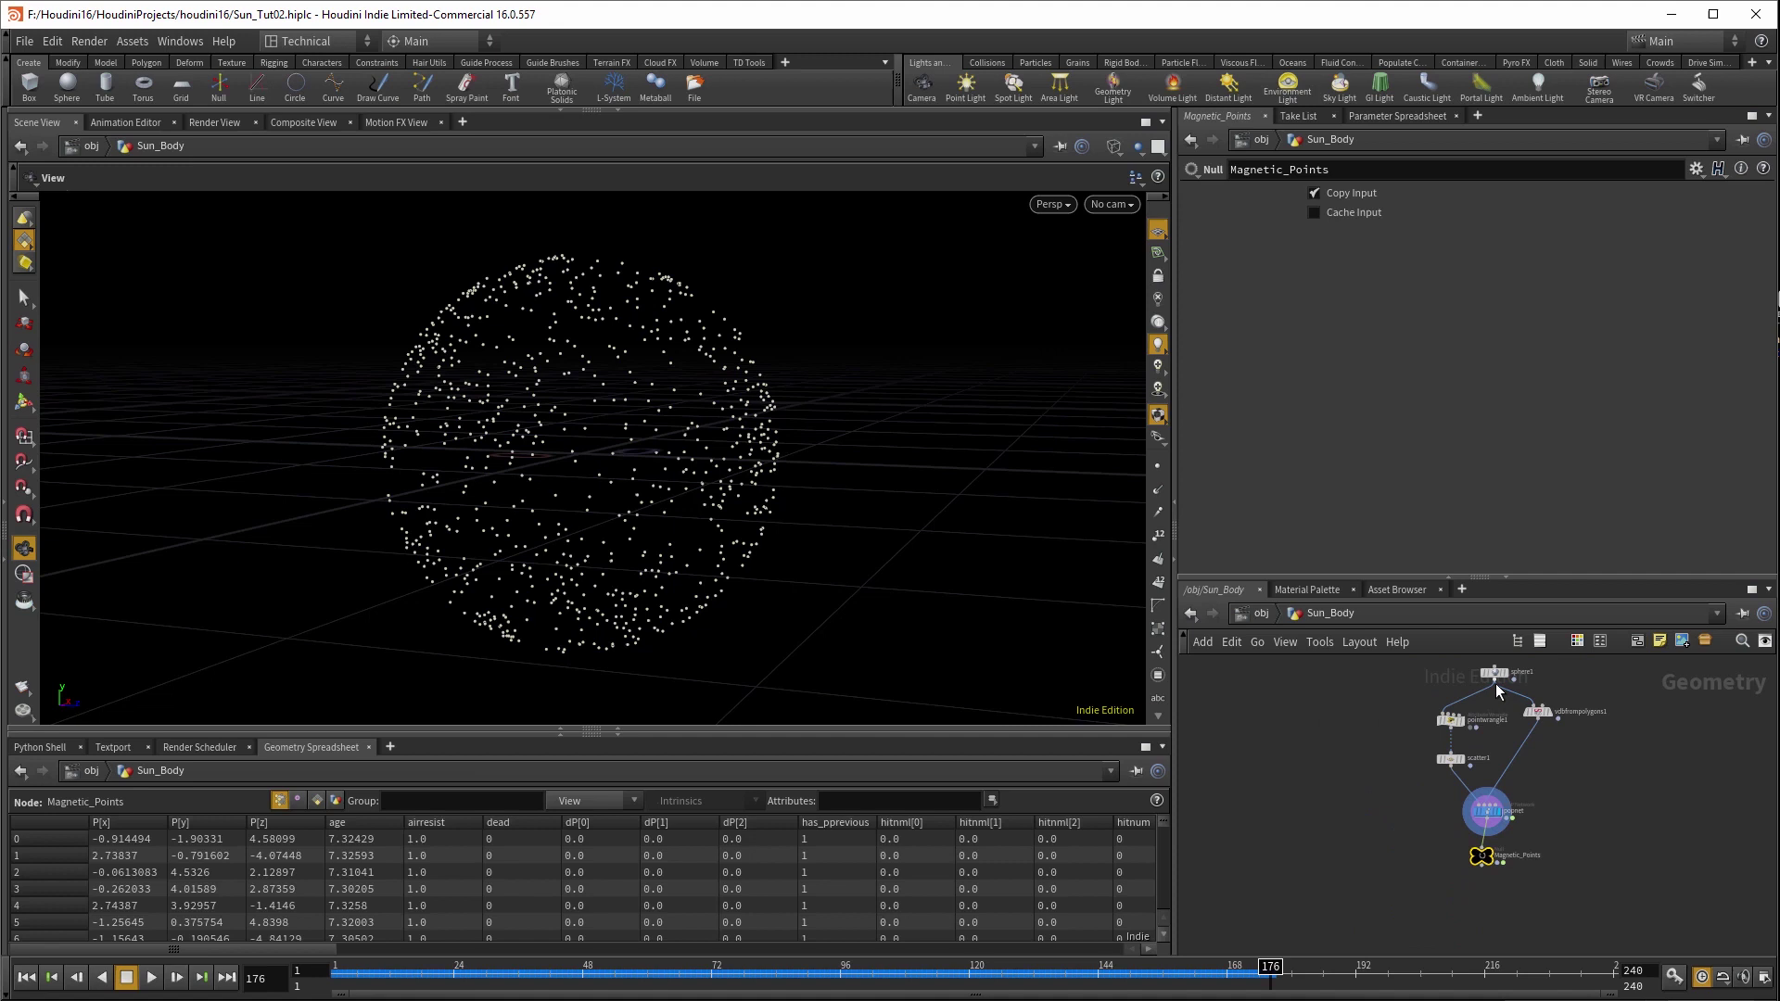
pyautogui.click(1606, 845)
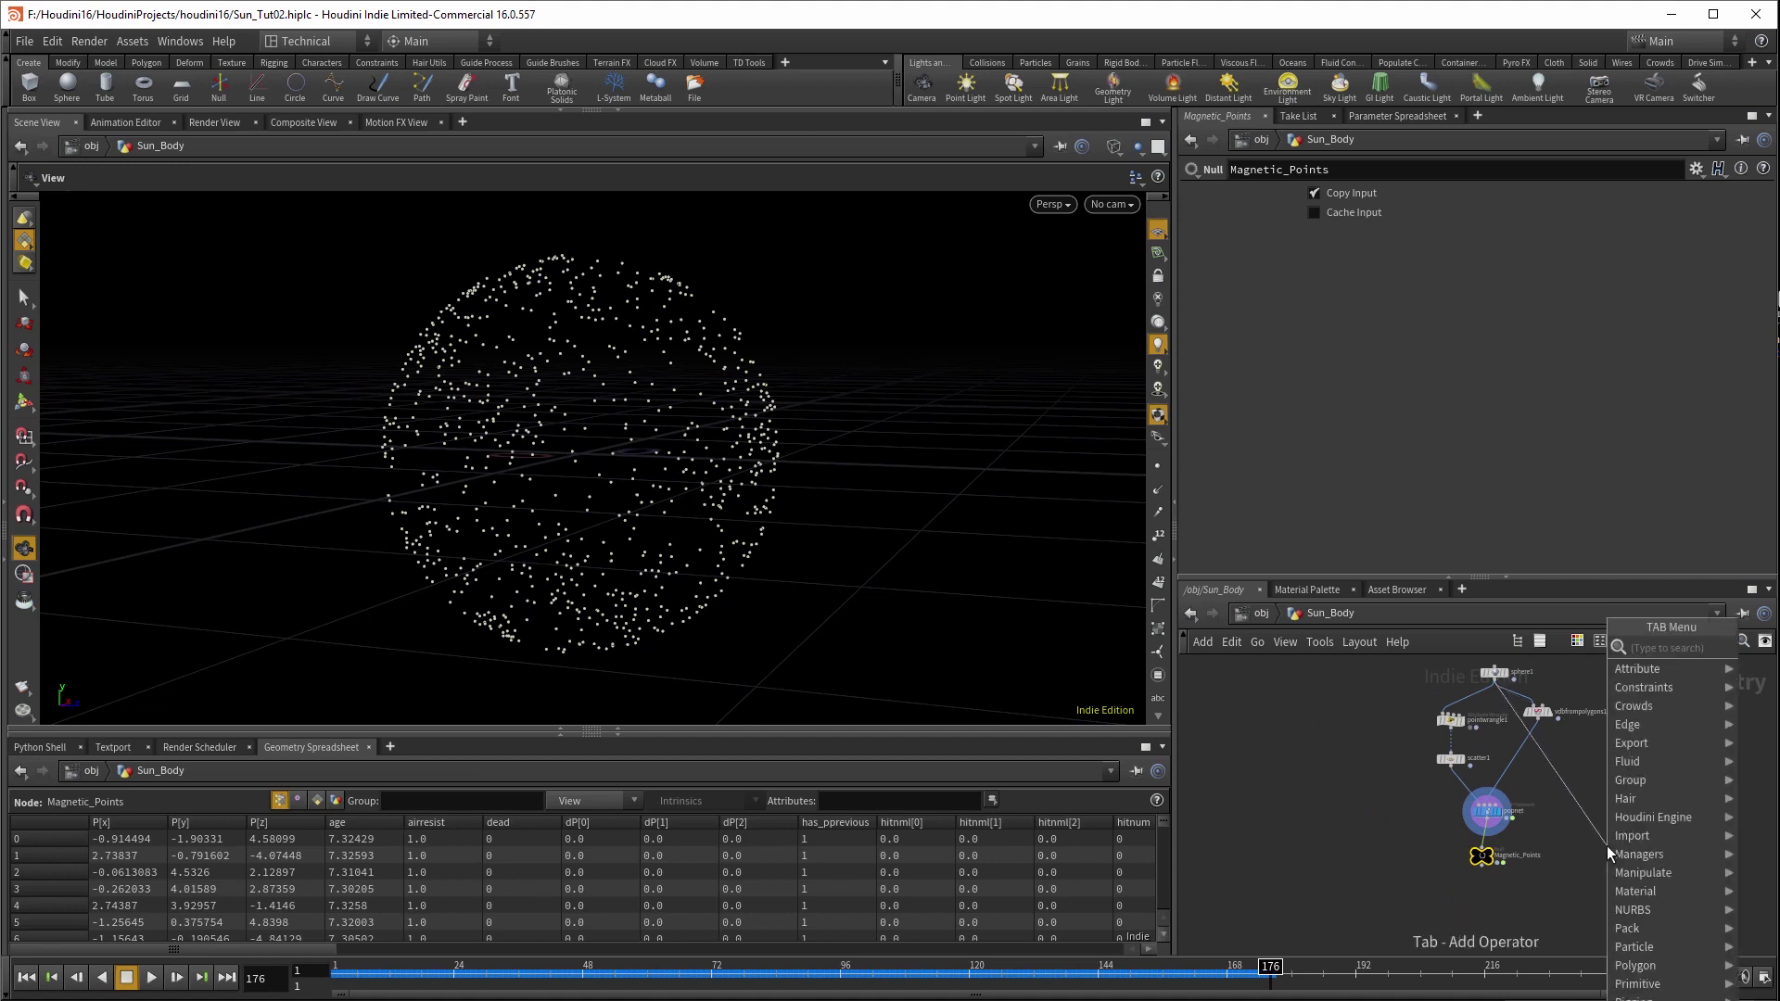
pyautogui.write('null')
pyautogui.press('Return')
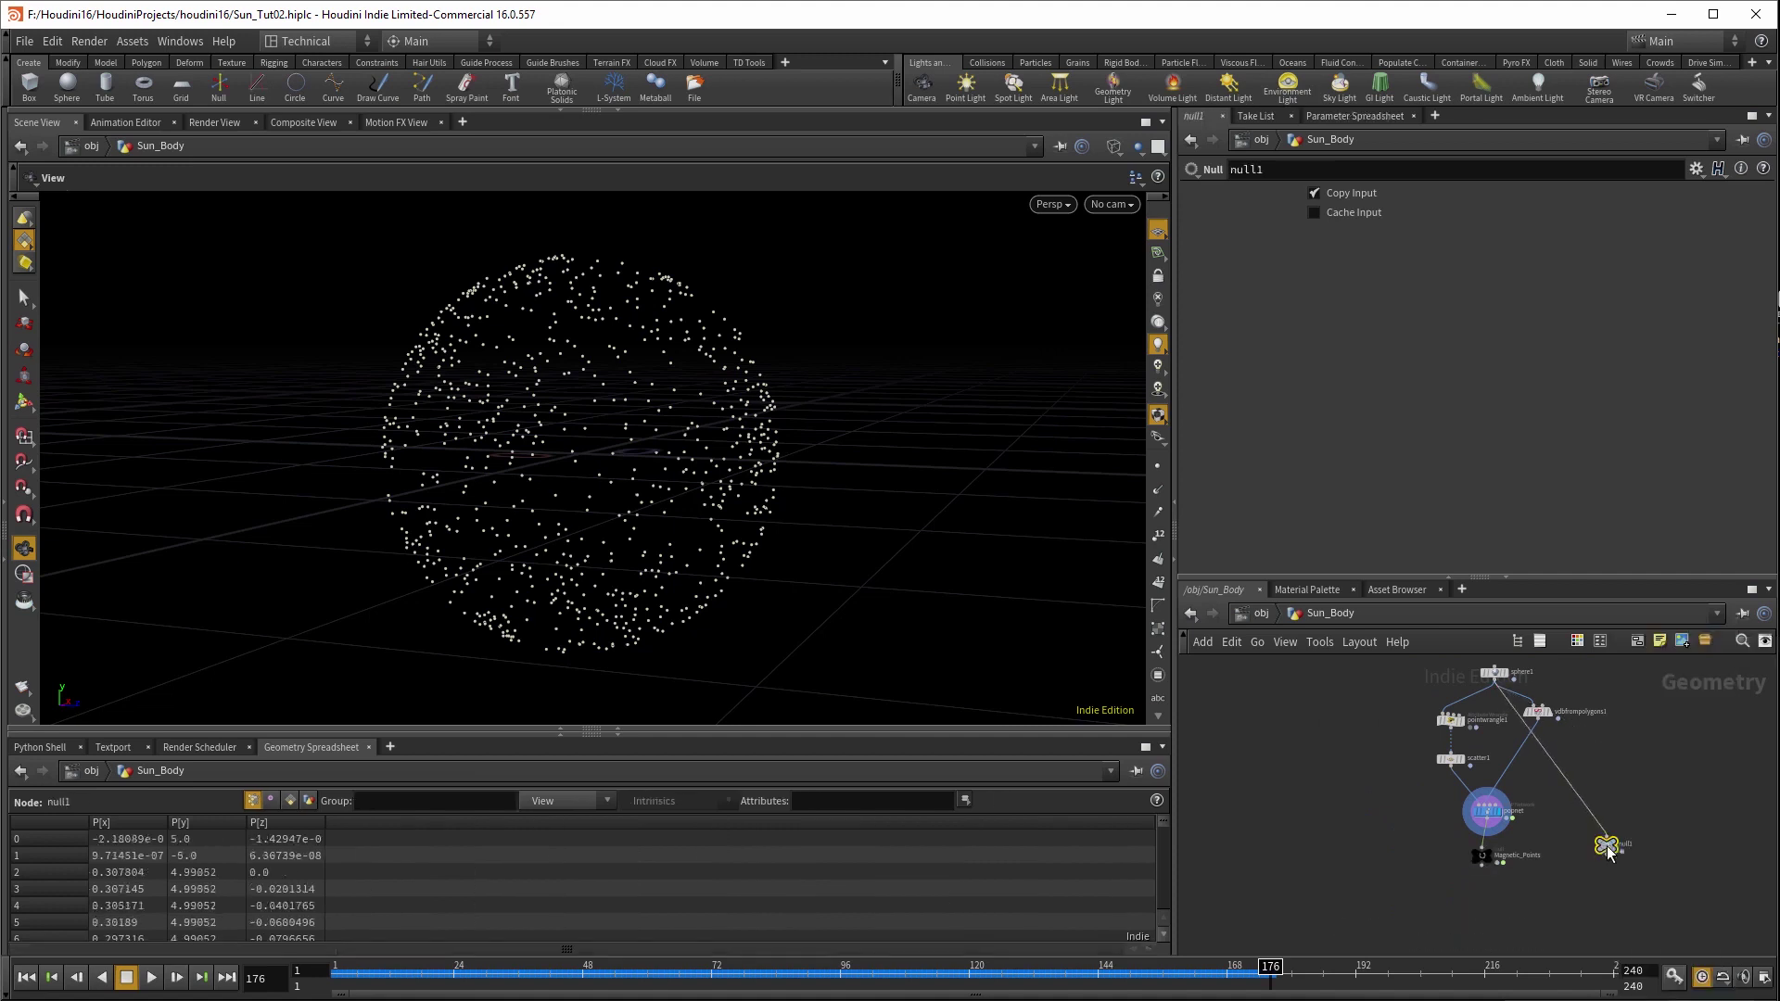
# - Rename the new Null node wired to sphere1 as Sun_Sphere and color the node black
pyautogui.scroll(3, 1606, 845)
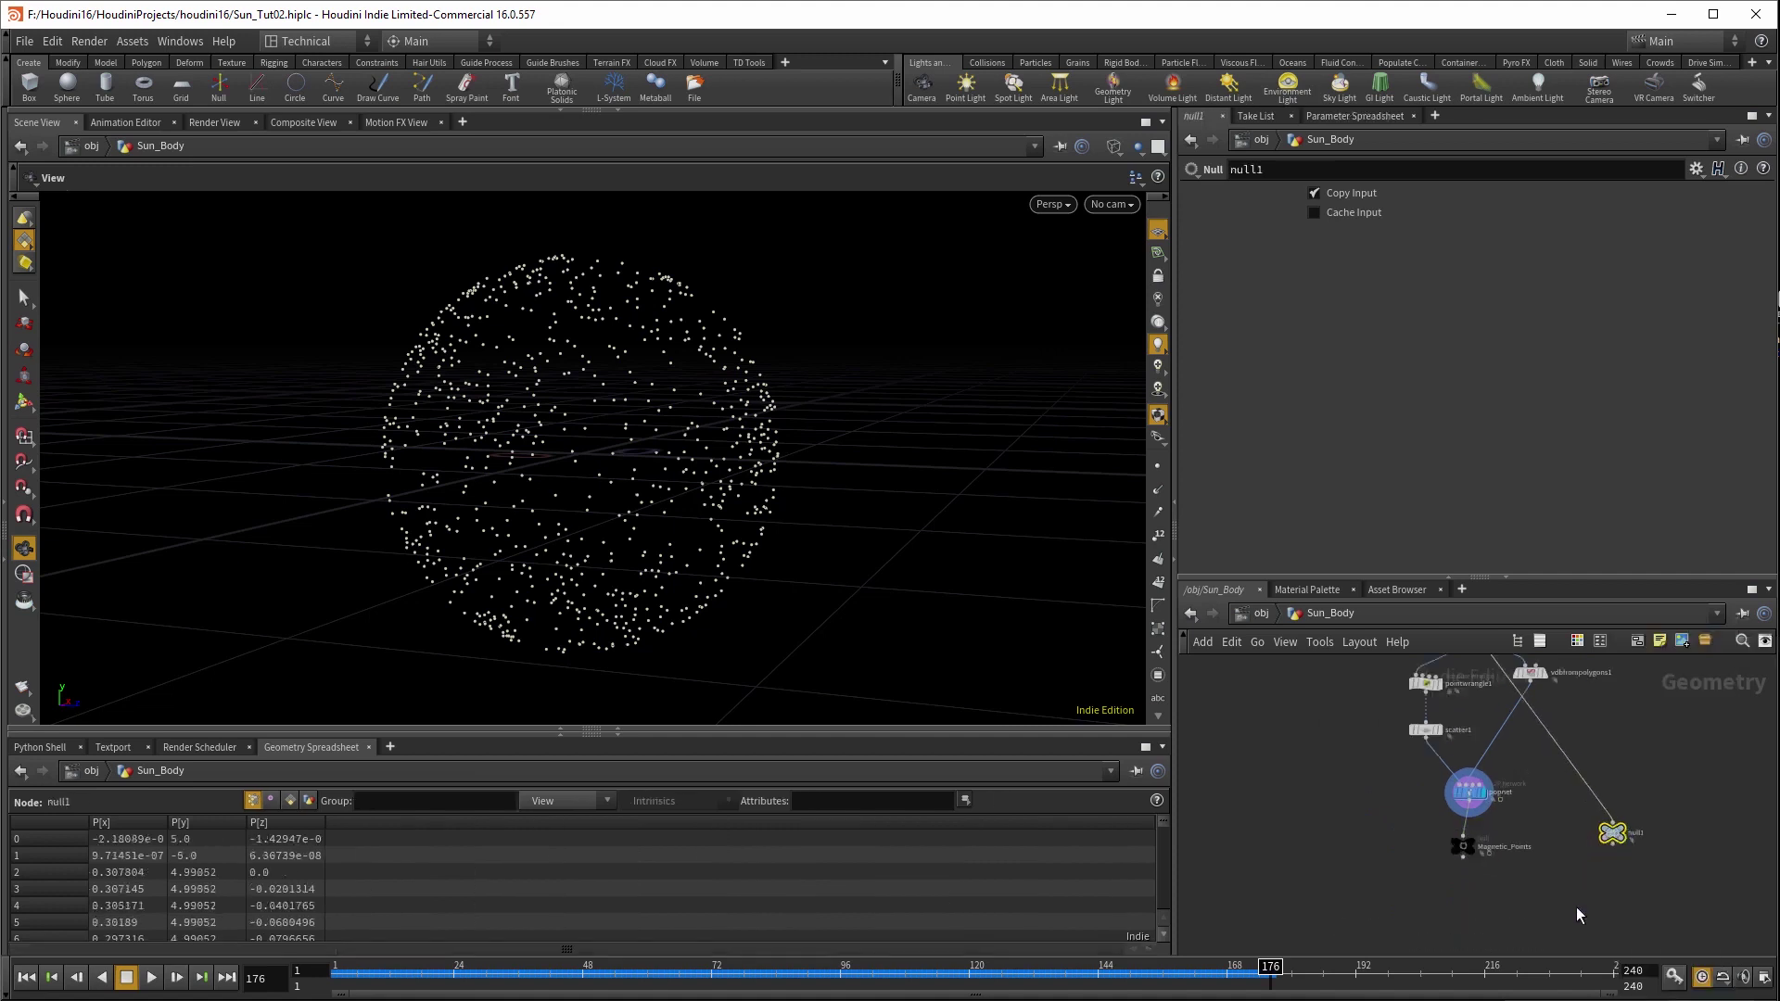
pyautogui.doubleClick(1617, 831)
pyautogui.write('Sun_Sphe')
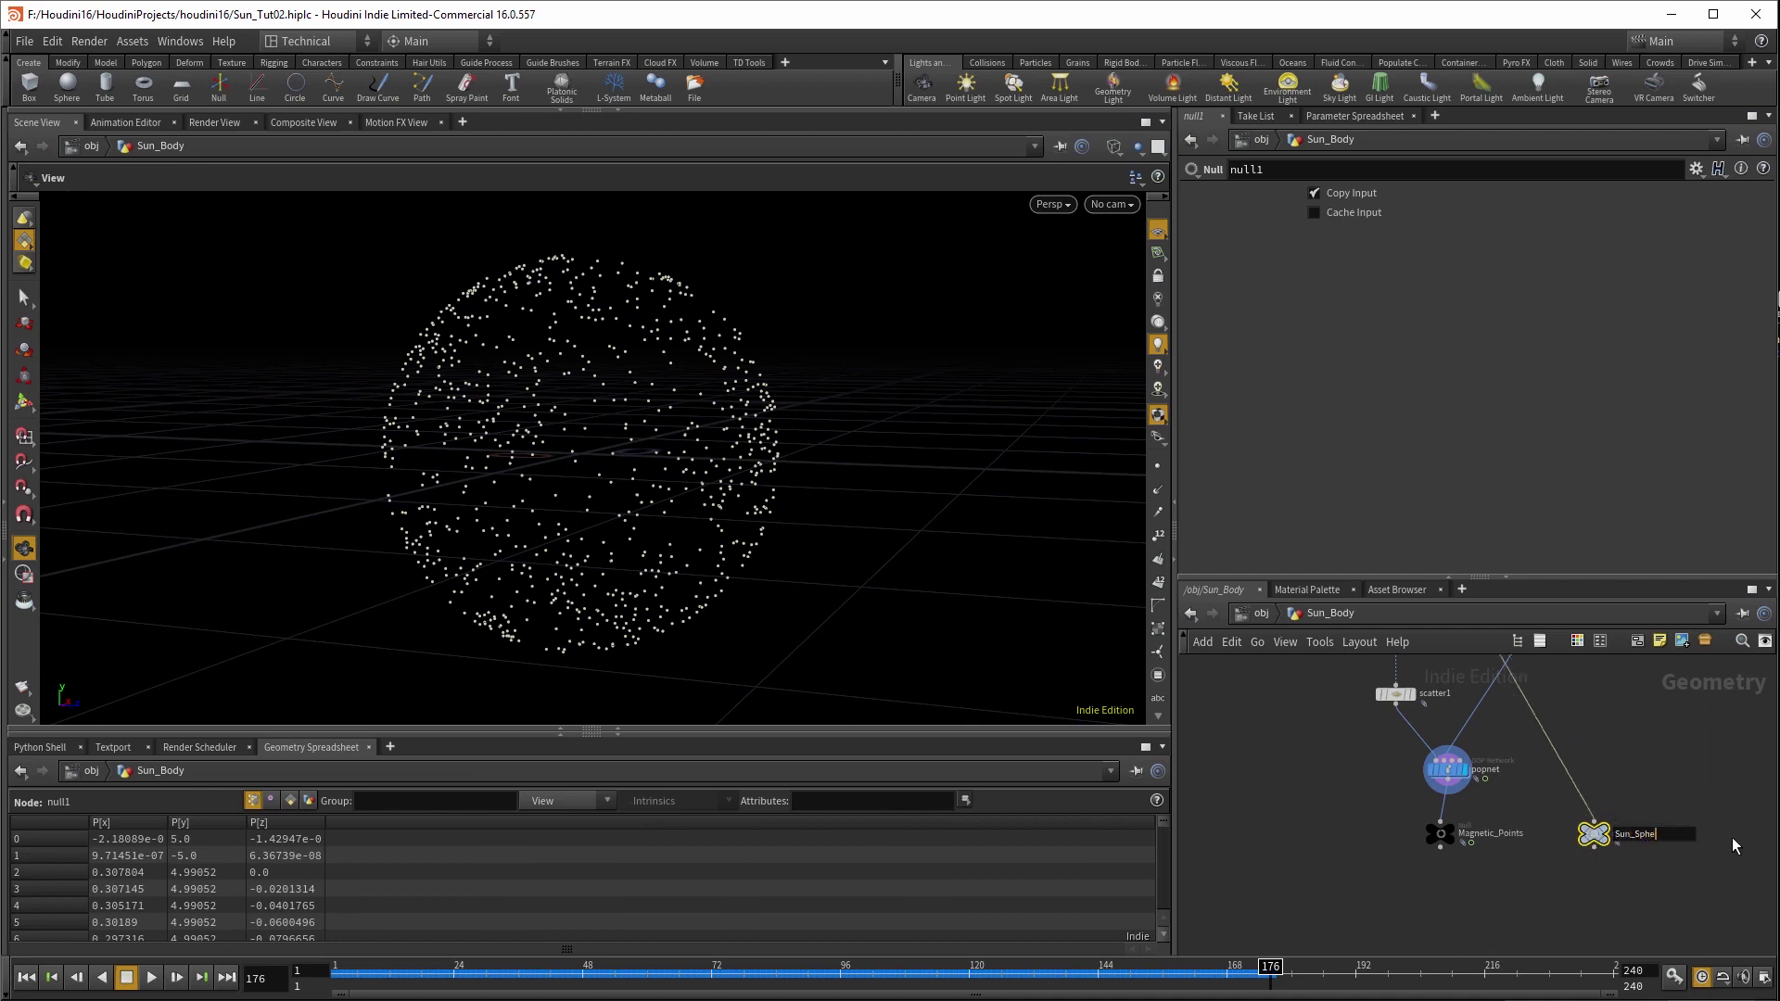
pyautogui.write('re')
pyautogui.press('Return')
pyautogui.press('c')
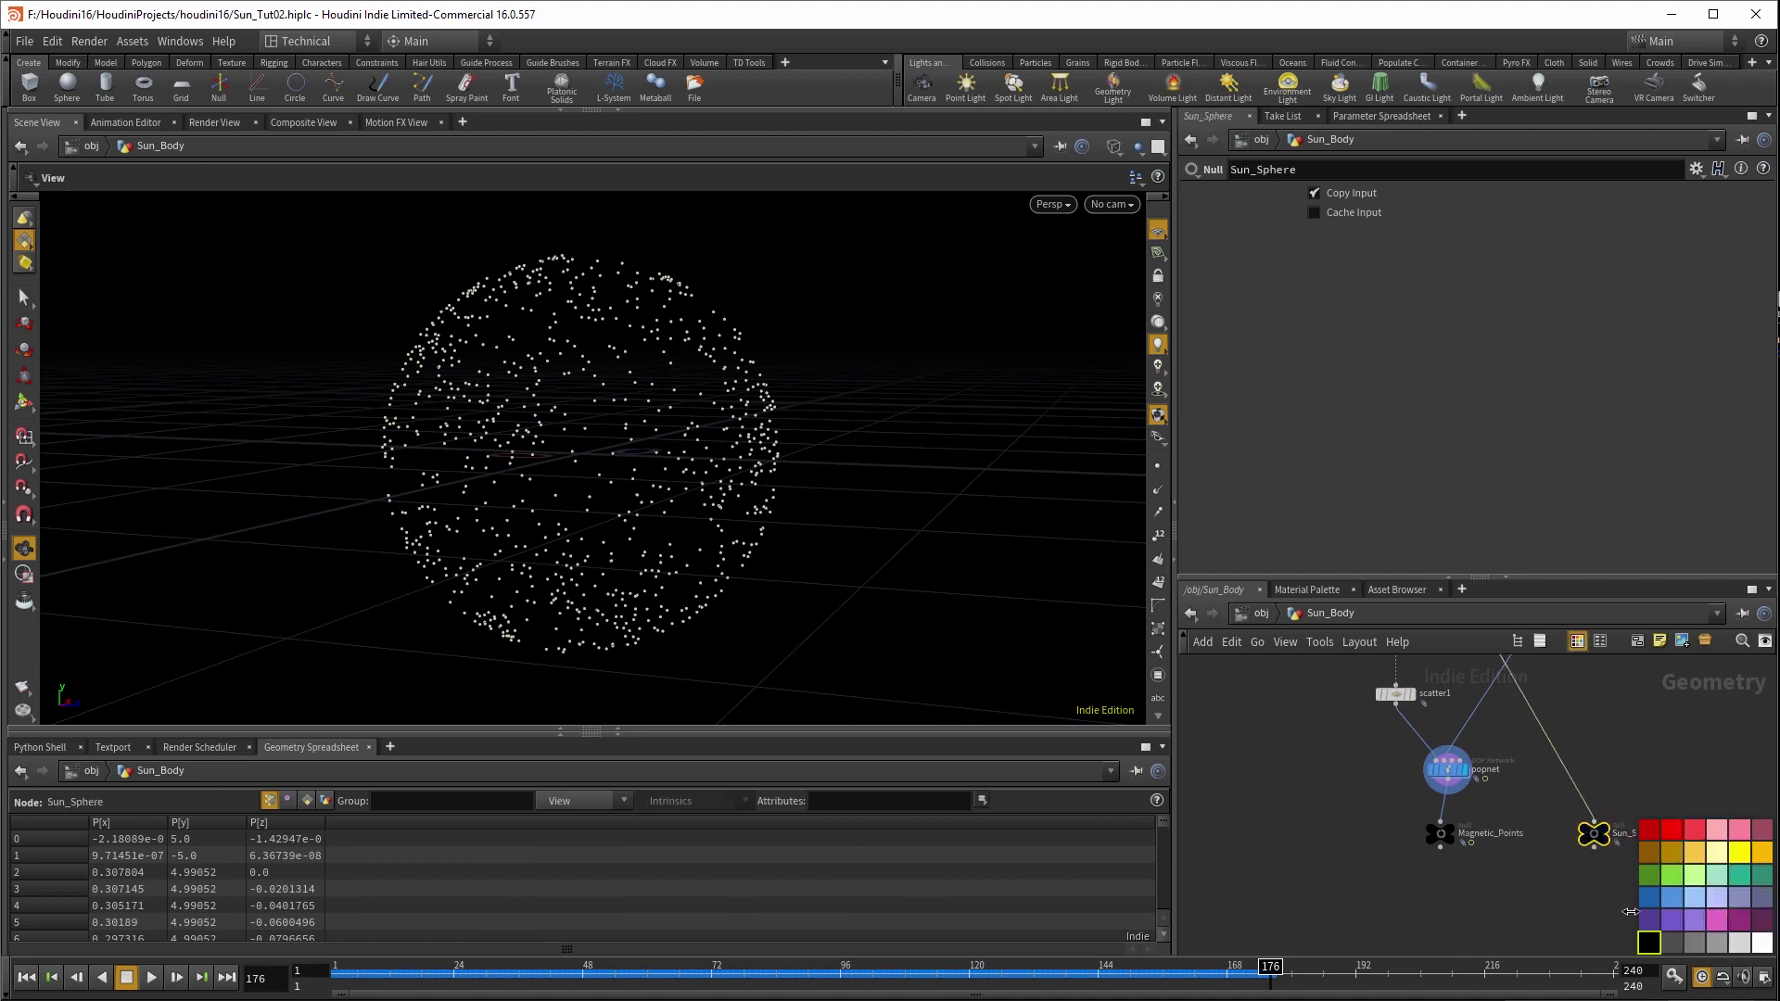
pyautogui.press('c')
# - Add a Merge node below the two Nulls and wire Magnetic_Points and Sun_Sphere into it
pyautogui.press('Tab')
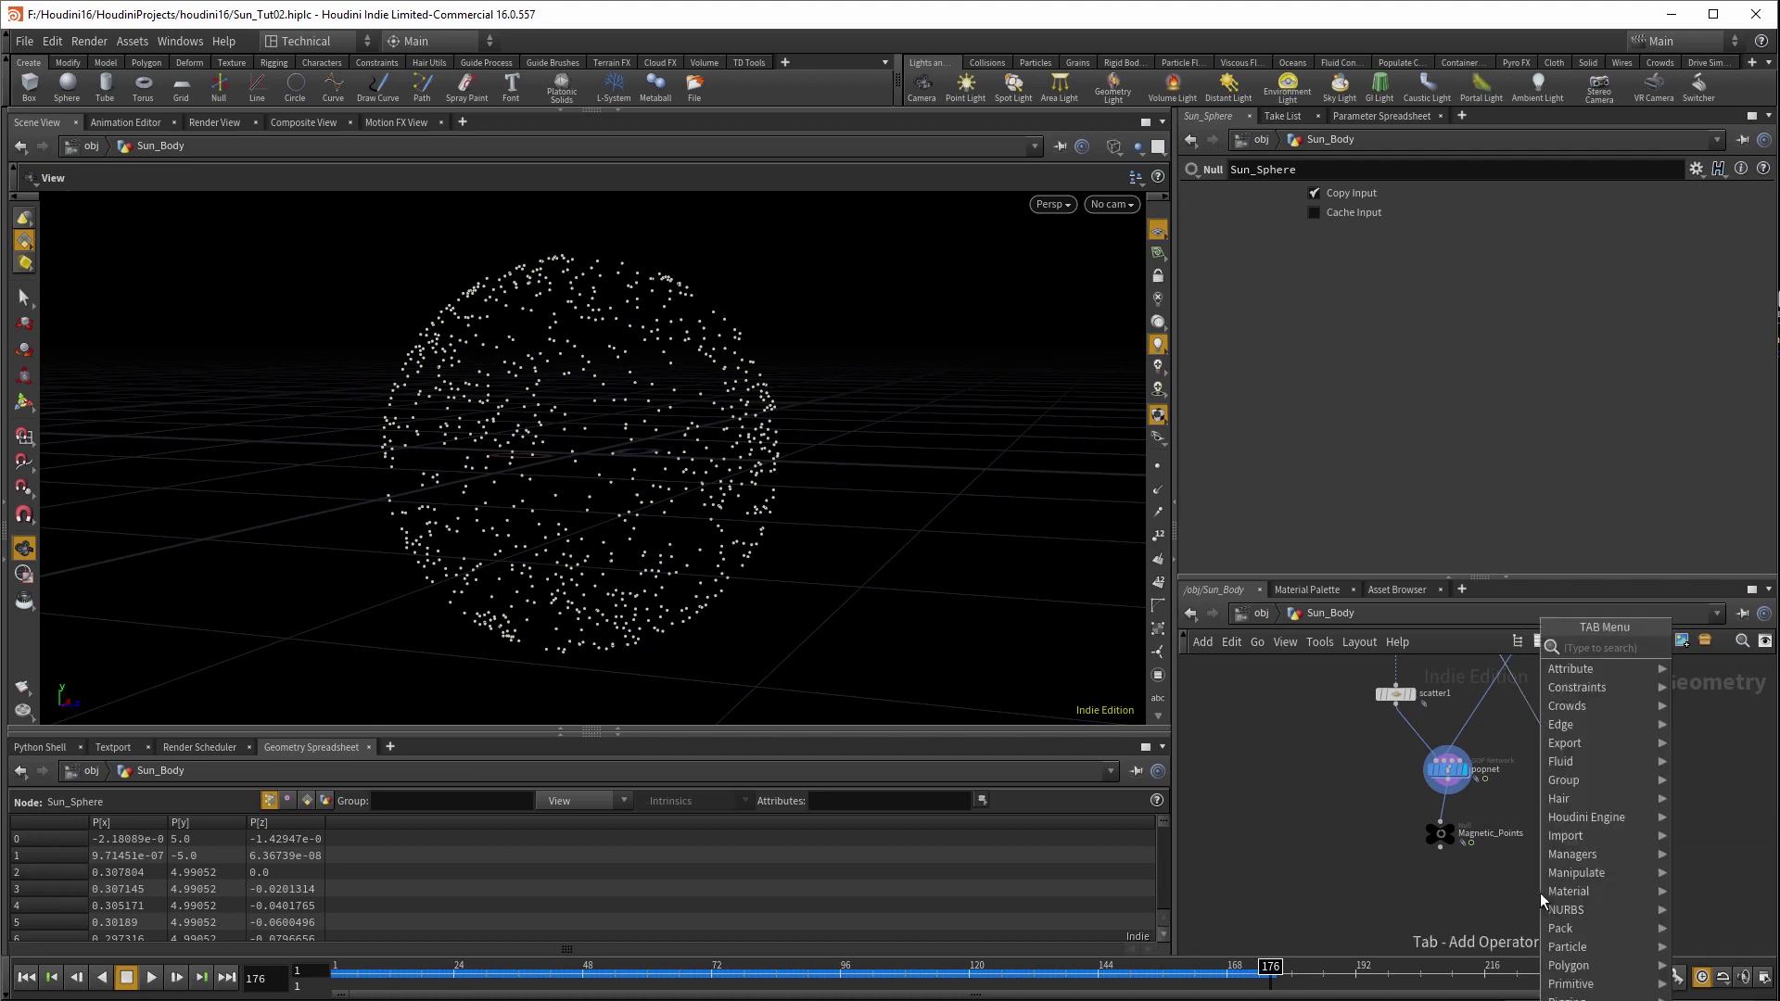
pyautogui.press('Escape')
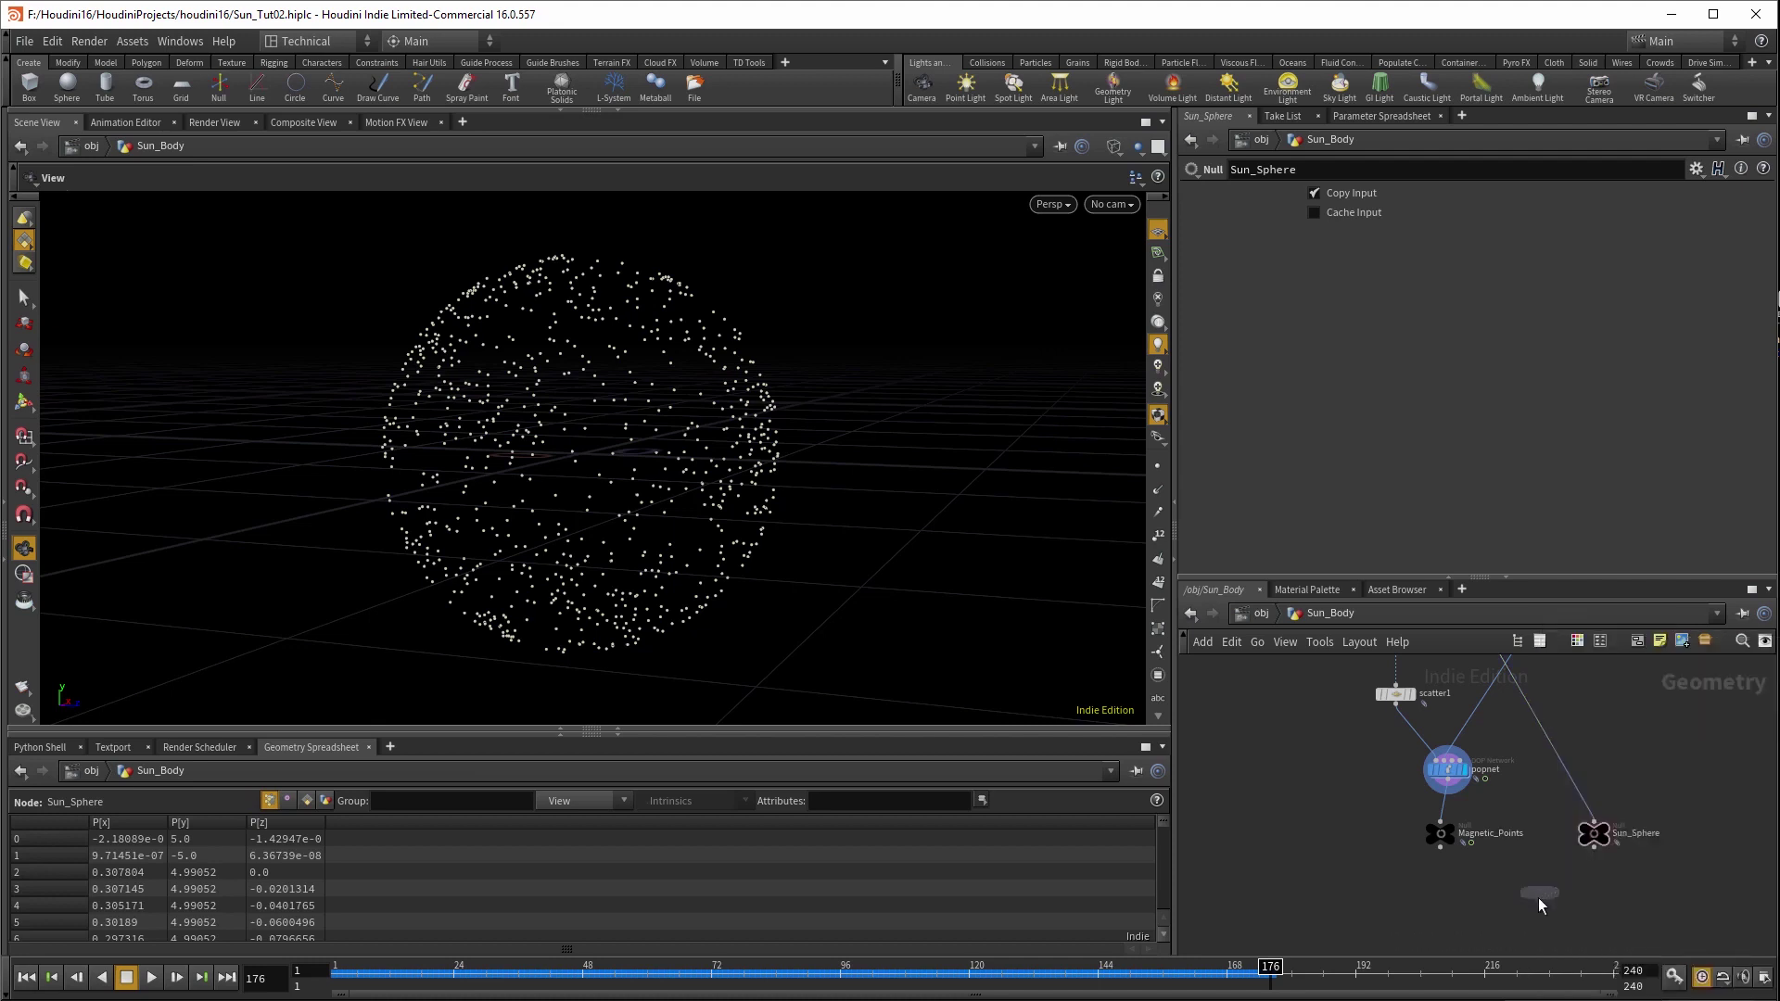
pyautogui.click(1525, 904)
pyautogui.click(1440, 846)
pyautogui.click(1525, 890)
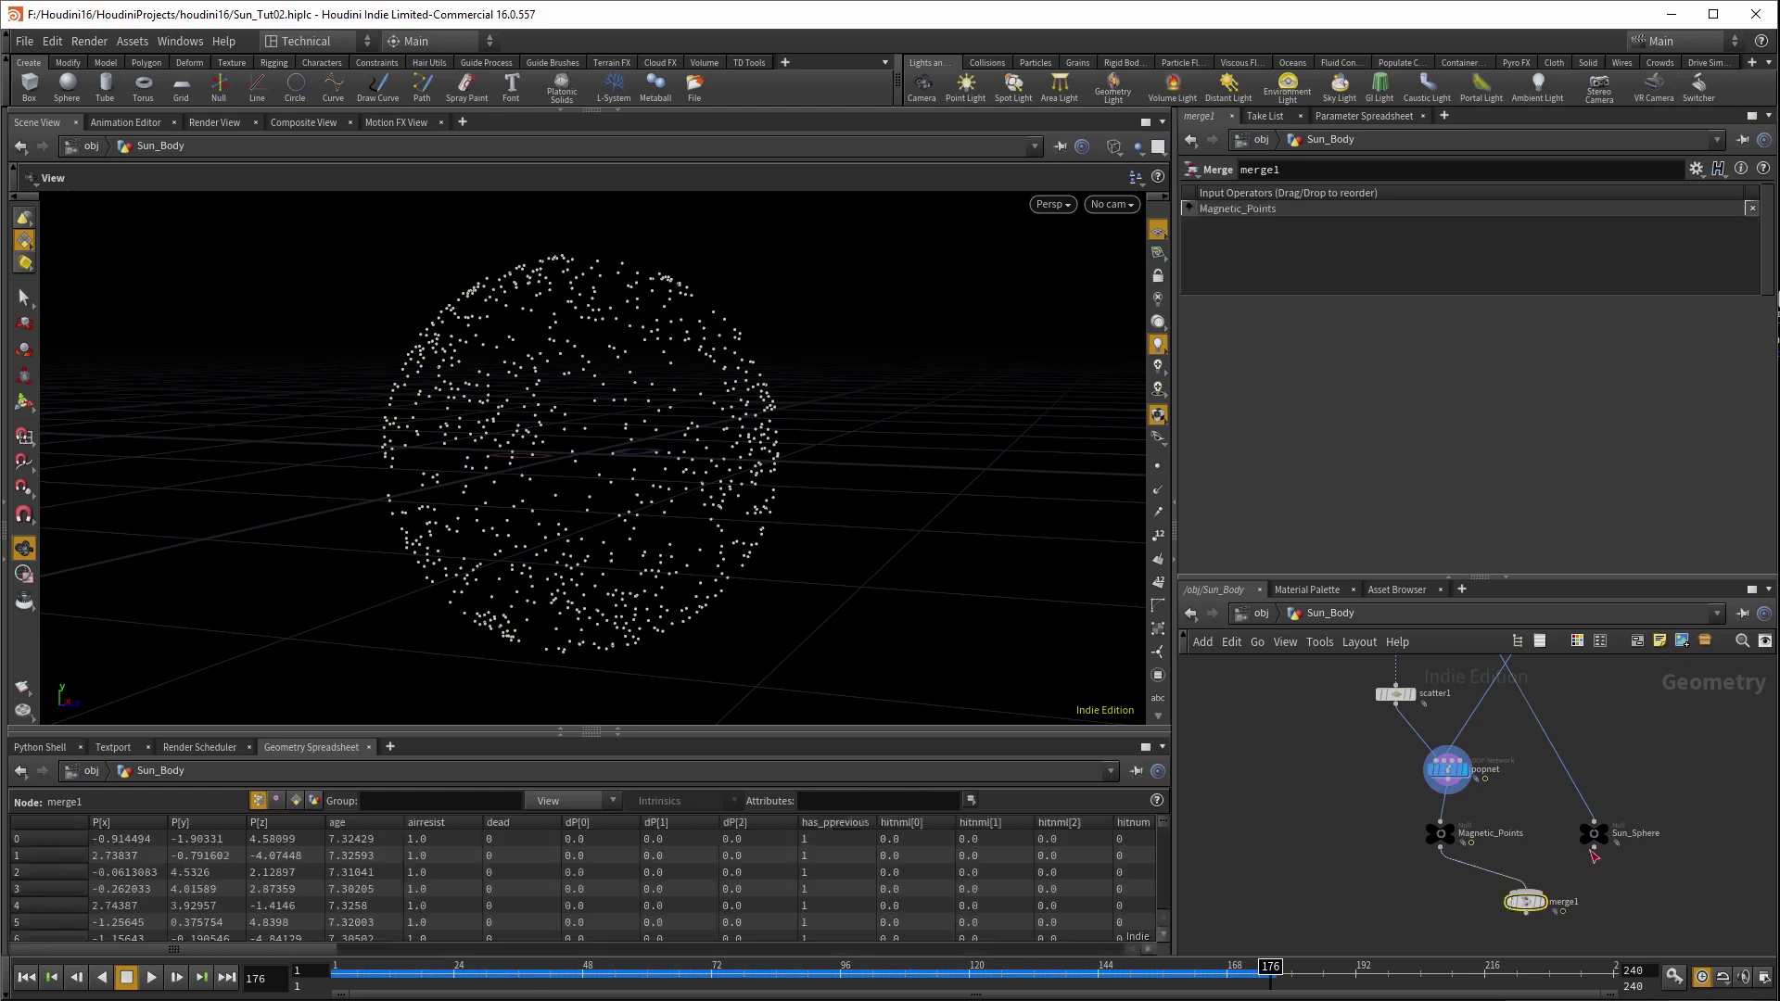
pyautogui.click(1594, 847)
pyautogui.click(1525, 890)
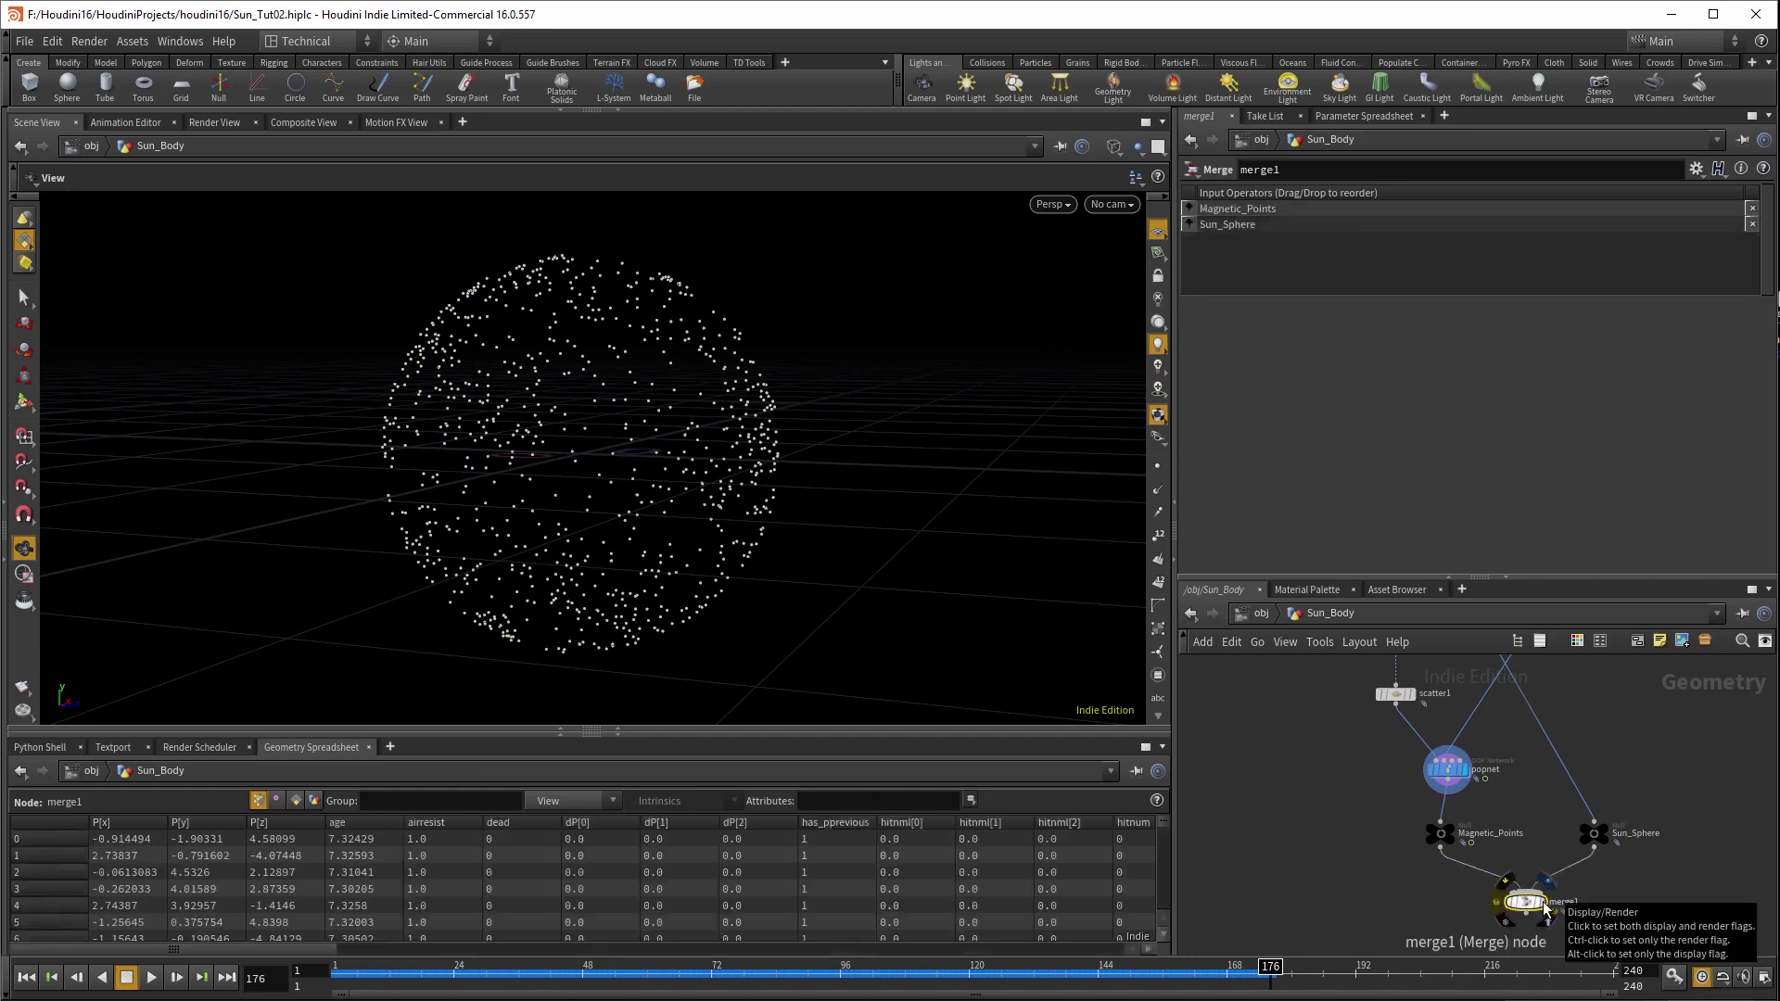
# - Display merge1 and set the viewport shading to Smooth Shaded
pyautogui.click(1544, 909)
pyautogui.press('Up')
pyautogui.click(1133, 174)
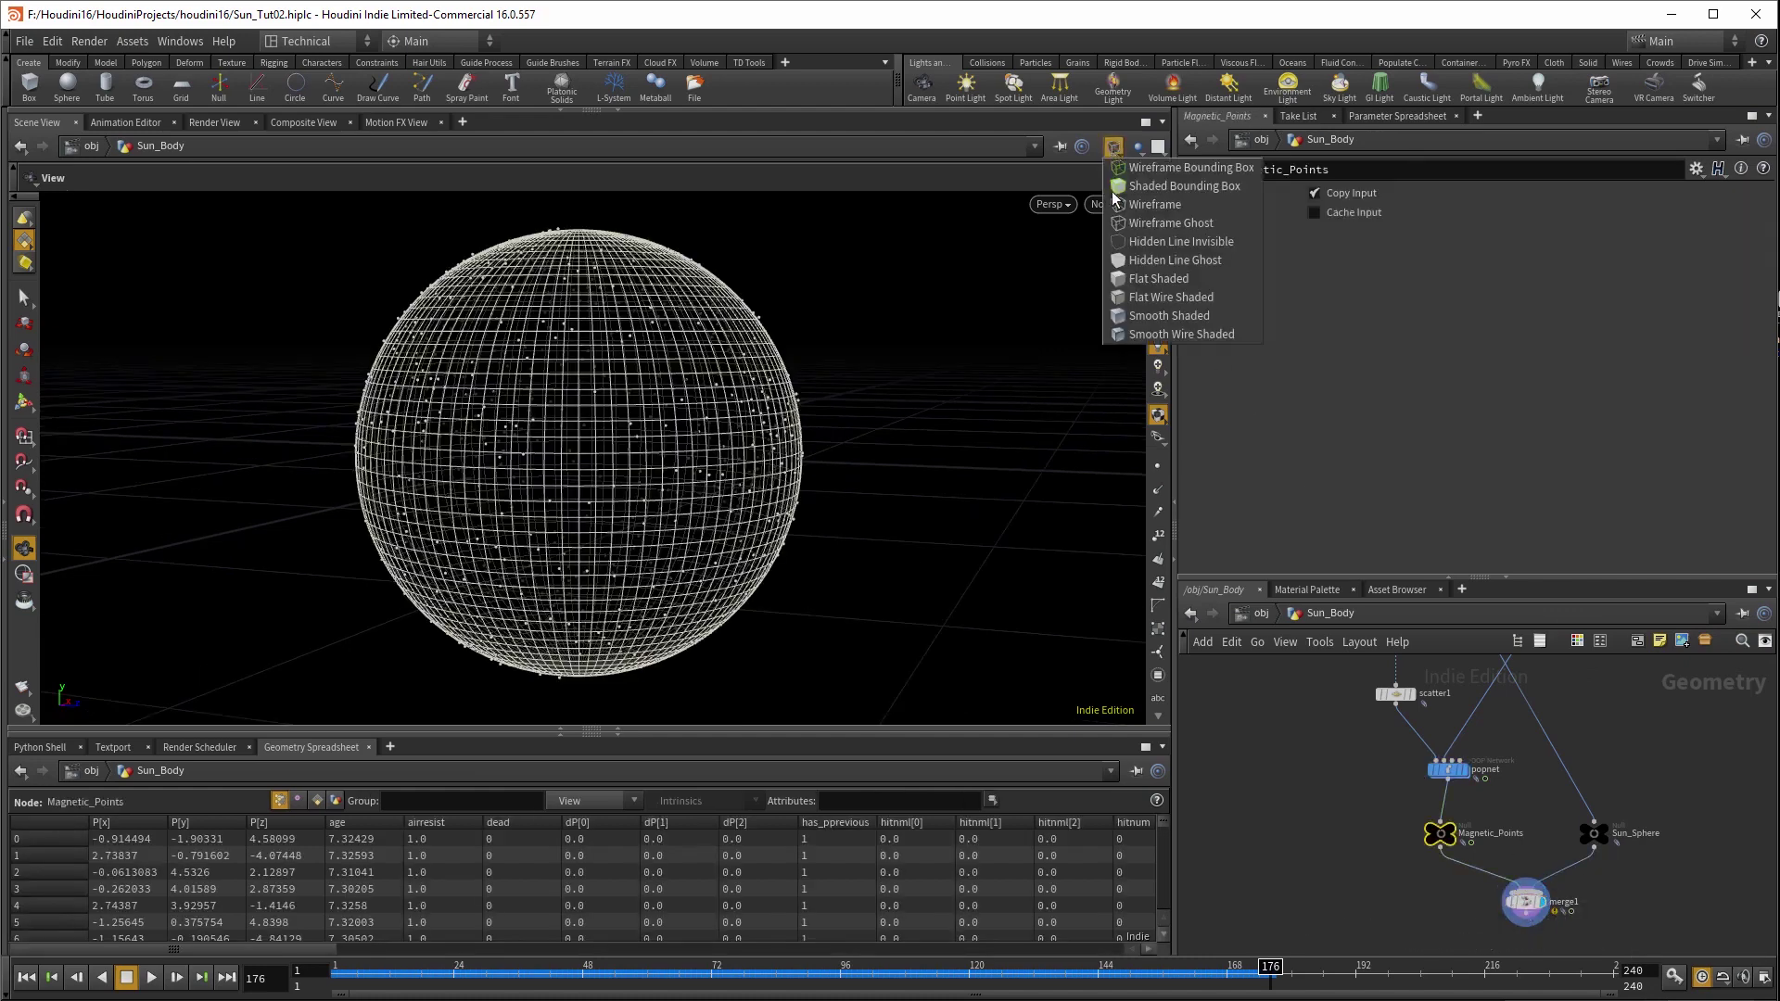
pyautogui.click(1196, 312)
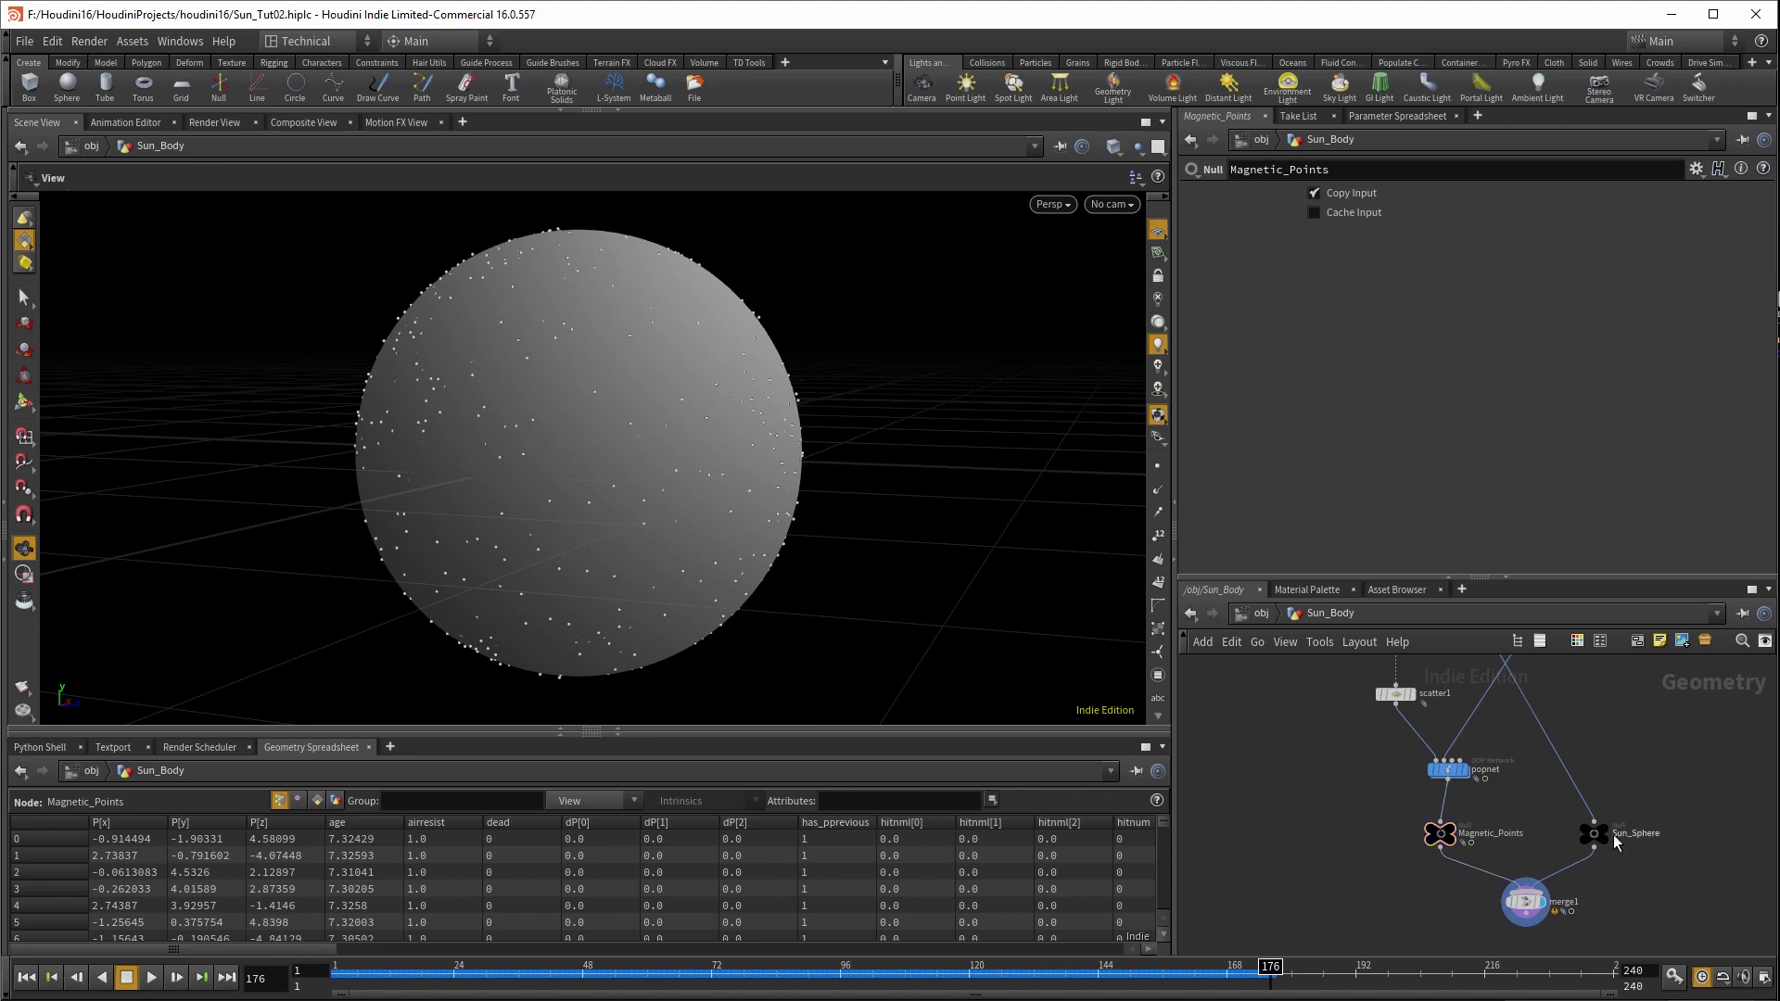
# - Insert a Color node on the wire from sphere1 to Sun_Sphere and place it above Sun_Sphere
pyautogui.moveTo(1562, 725); pyautogui.dragTo(1554, 803, button='middle')
pyautogui.press('Tab')
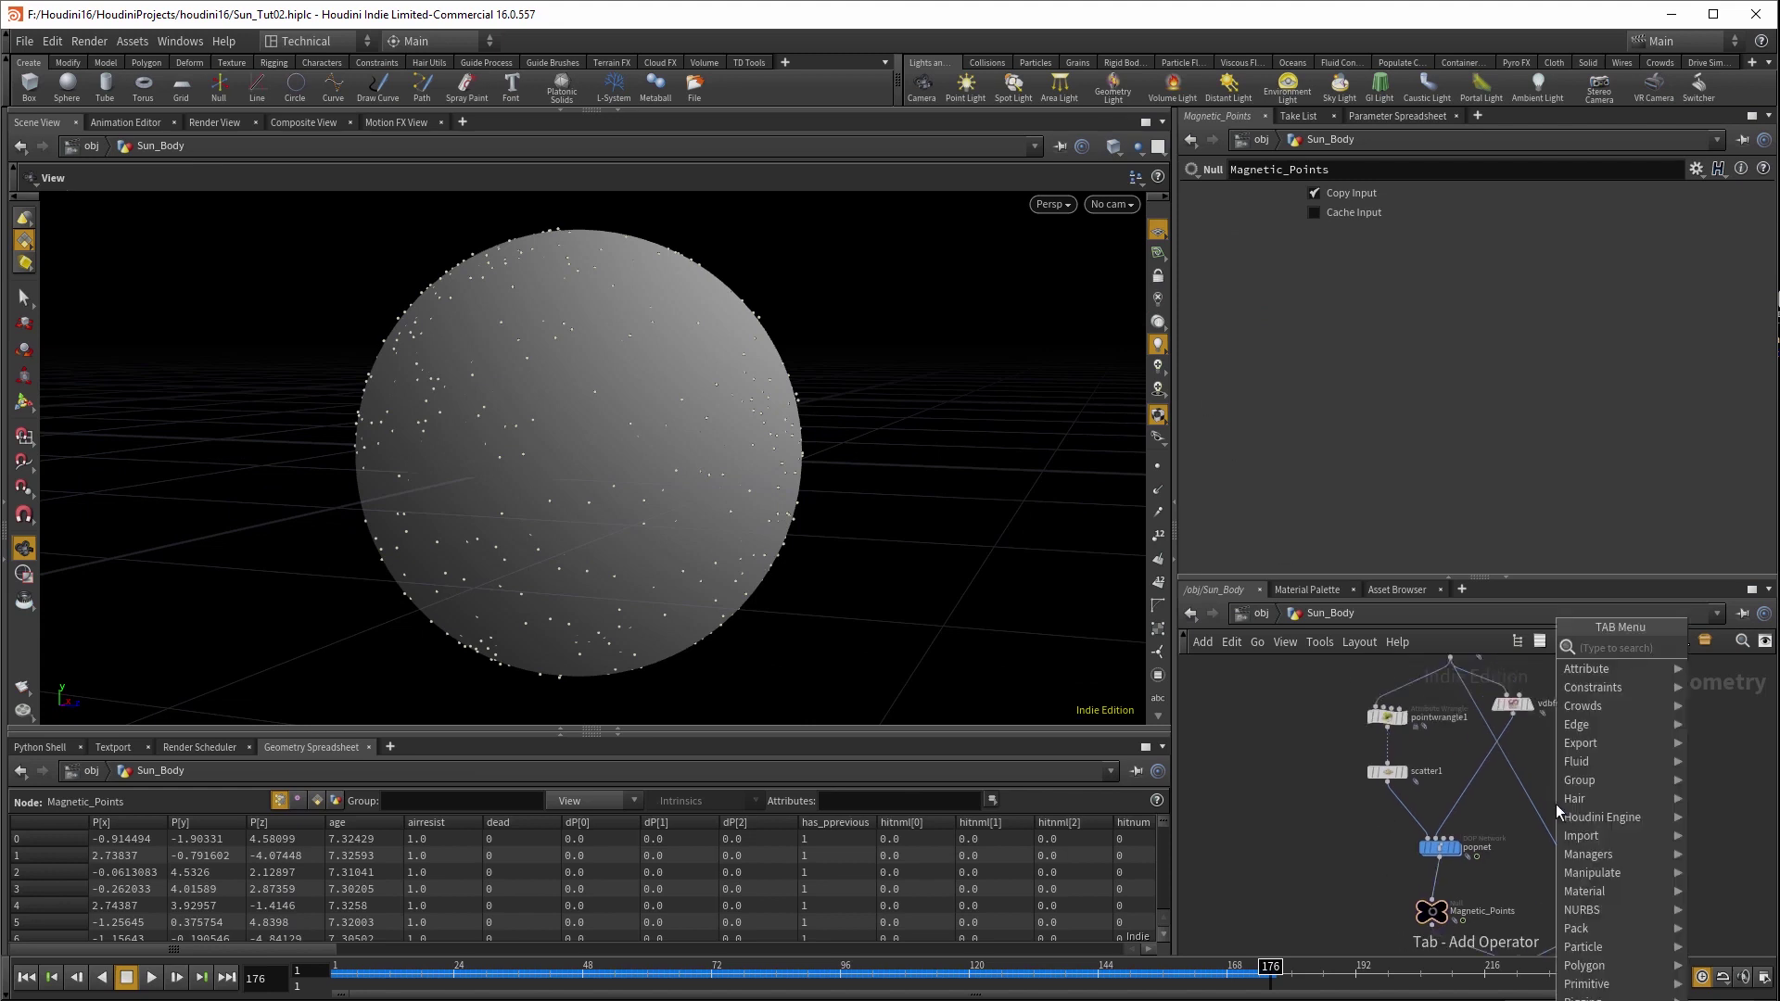
pyautogui.write('color')
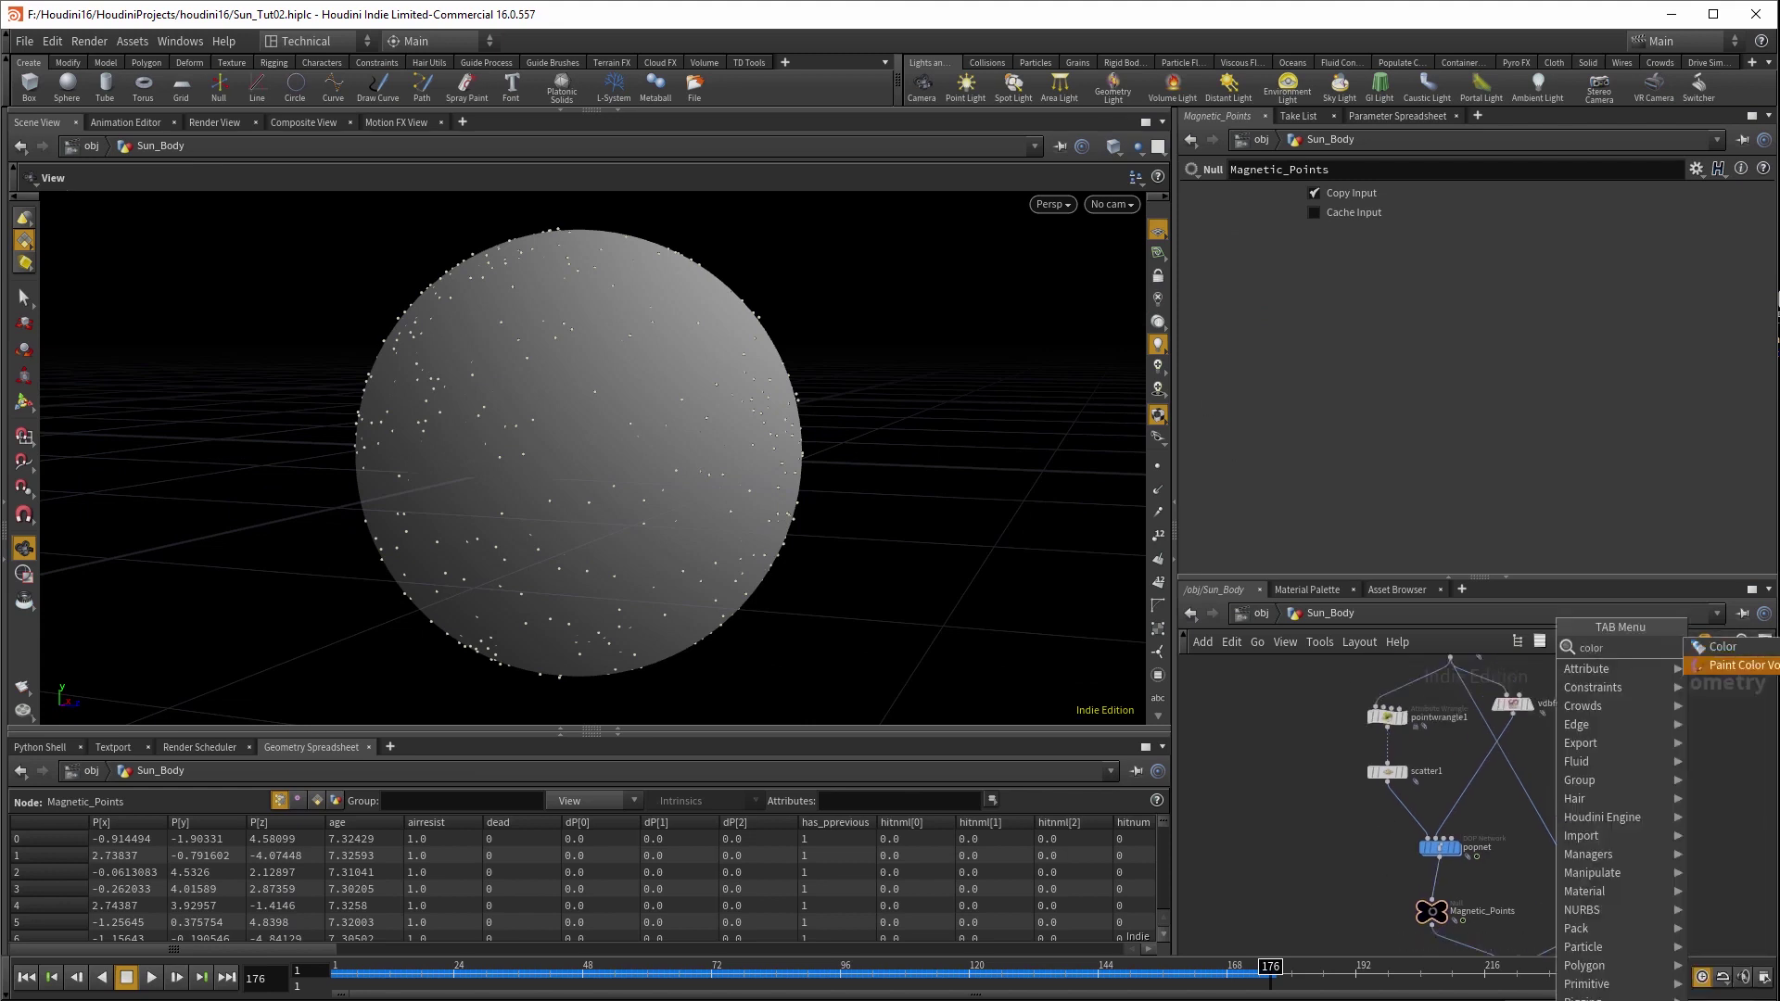
pyautogui.press('Return')
pyautogui.click(1542, 825)
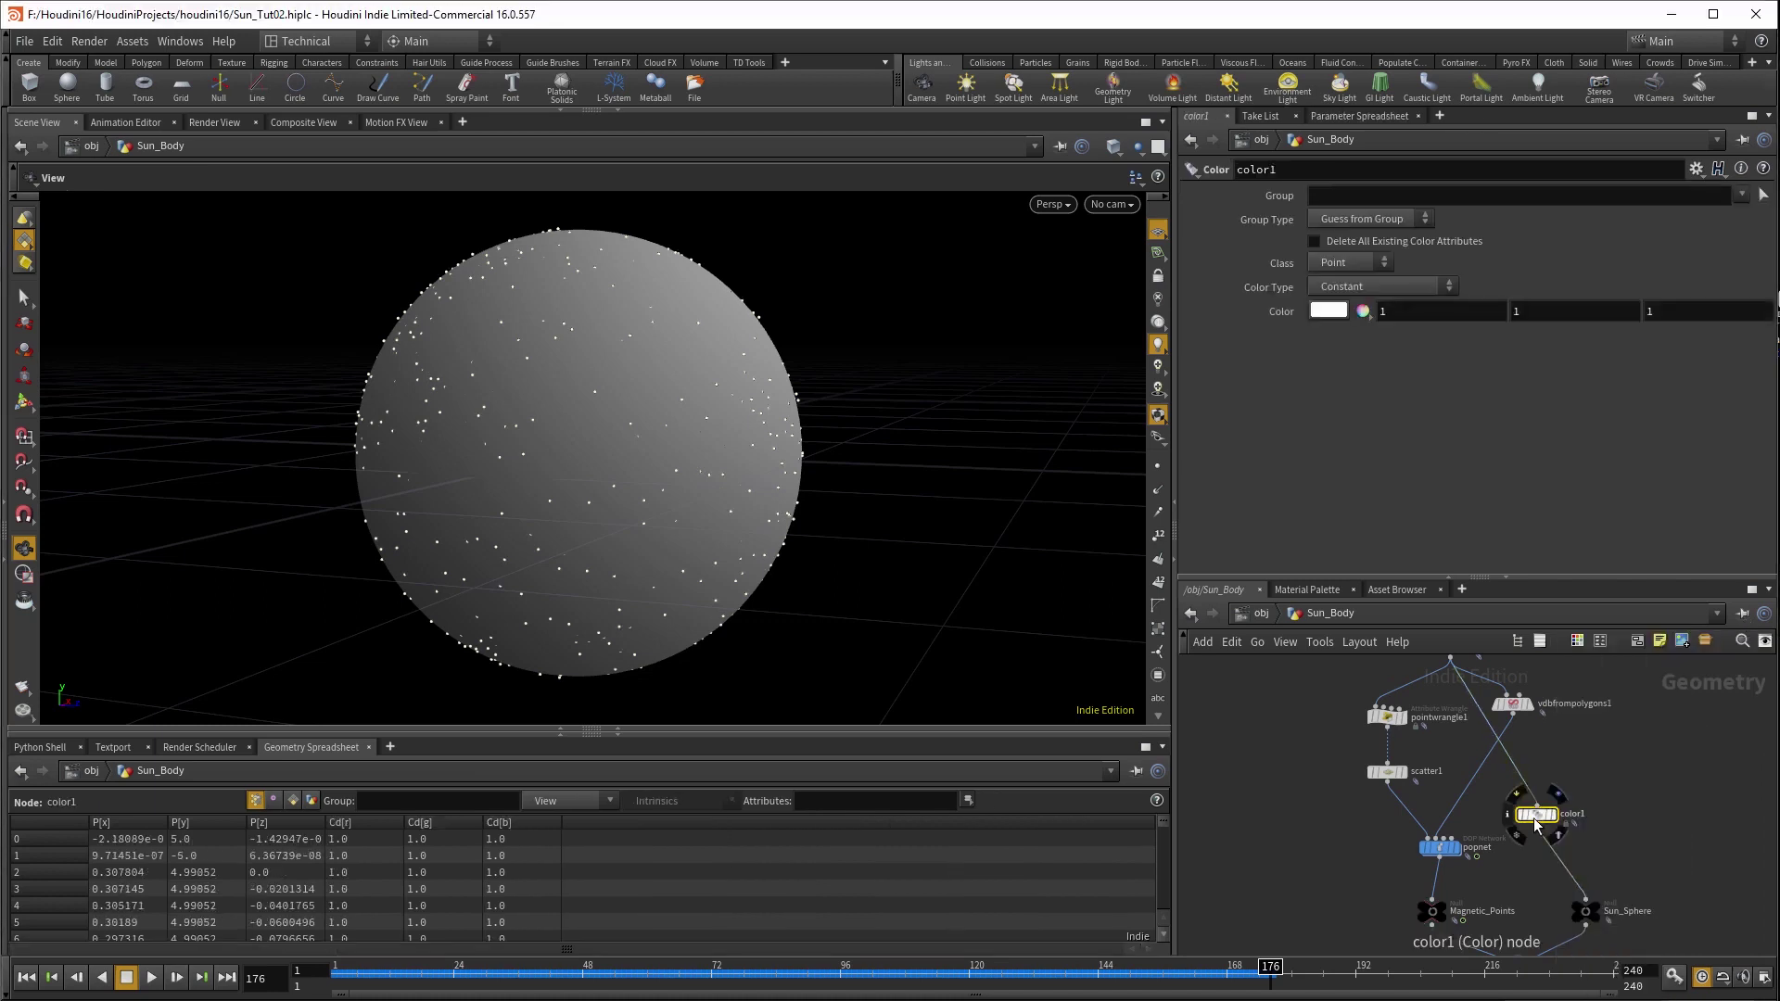
pyautogui.moveTo(1537, 818); pyautogui.dragTo(1589, 802)
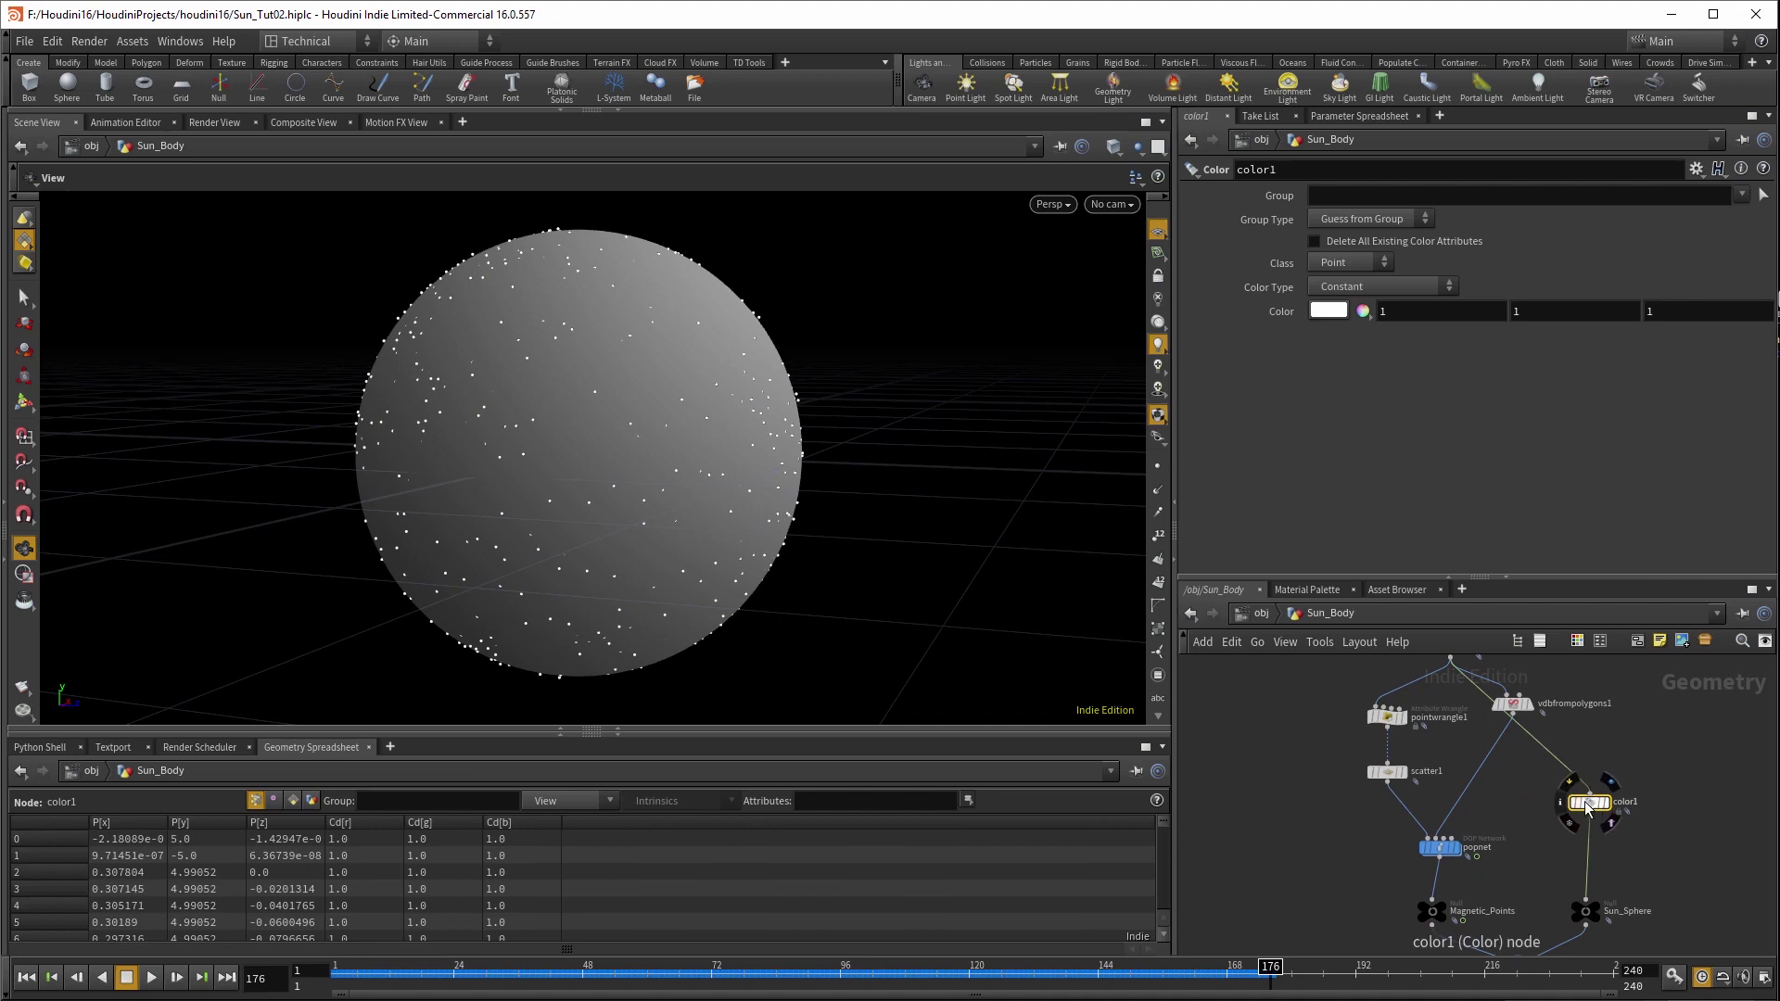
# - Set the Color node's constant color to black (0, 0, 0)
pyautogui.click(1328, 311)
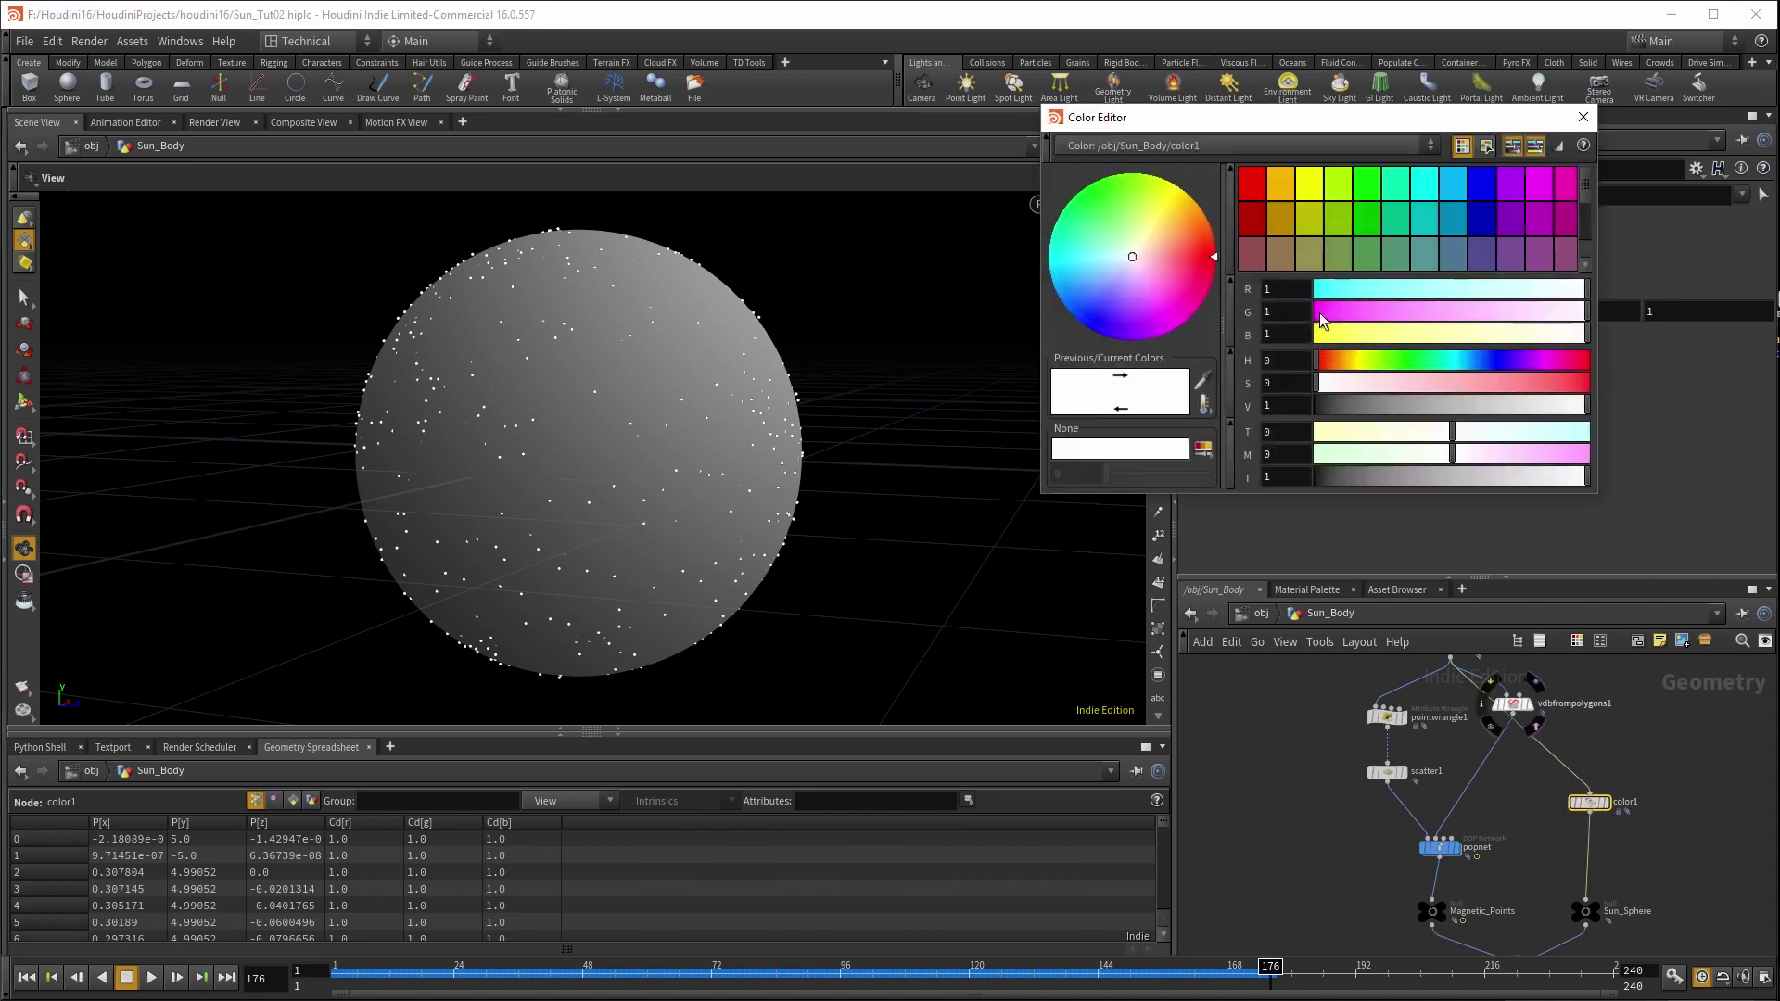
pyautogui.scroll(-1, 1323, 234)
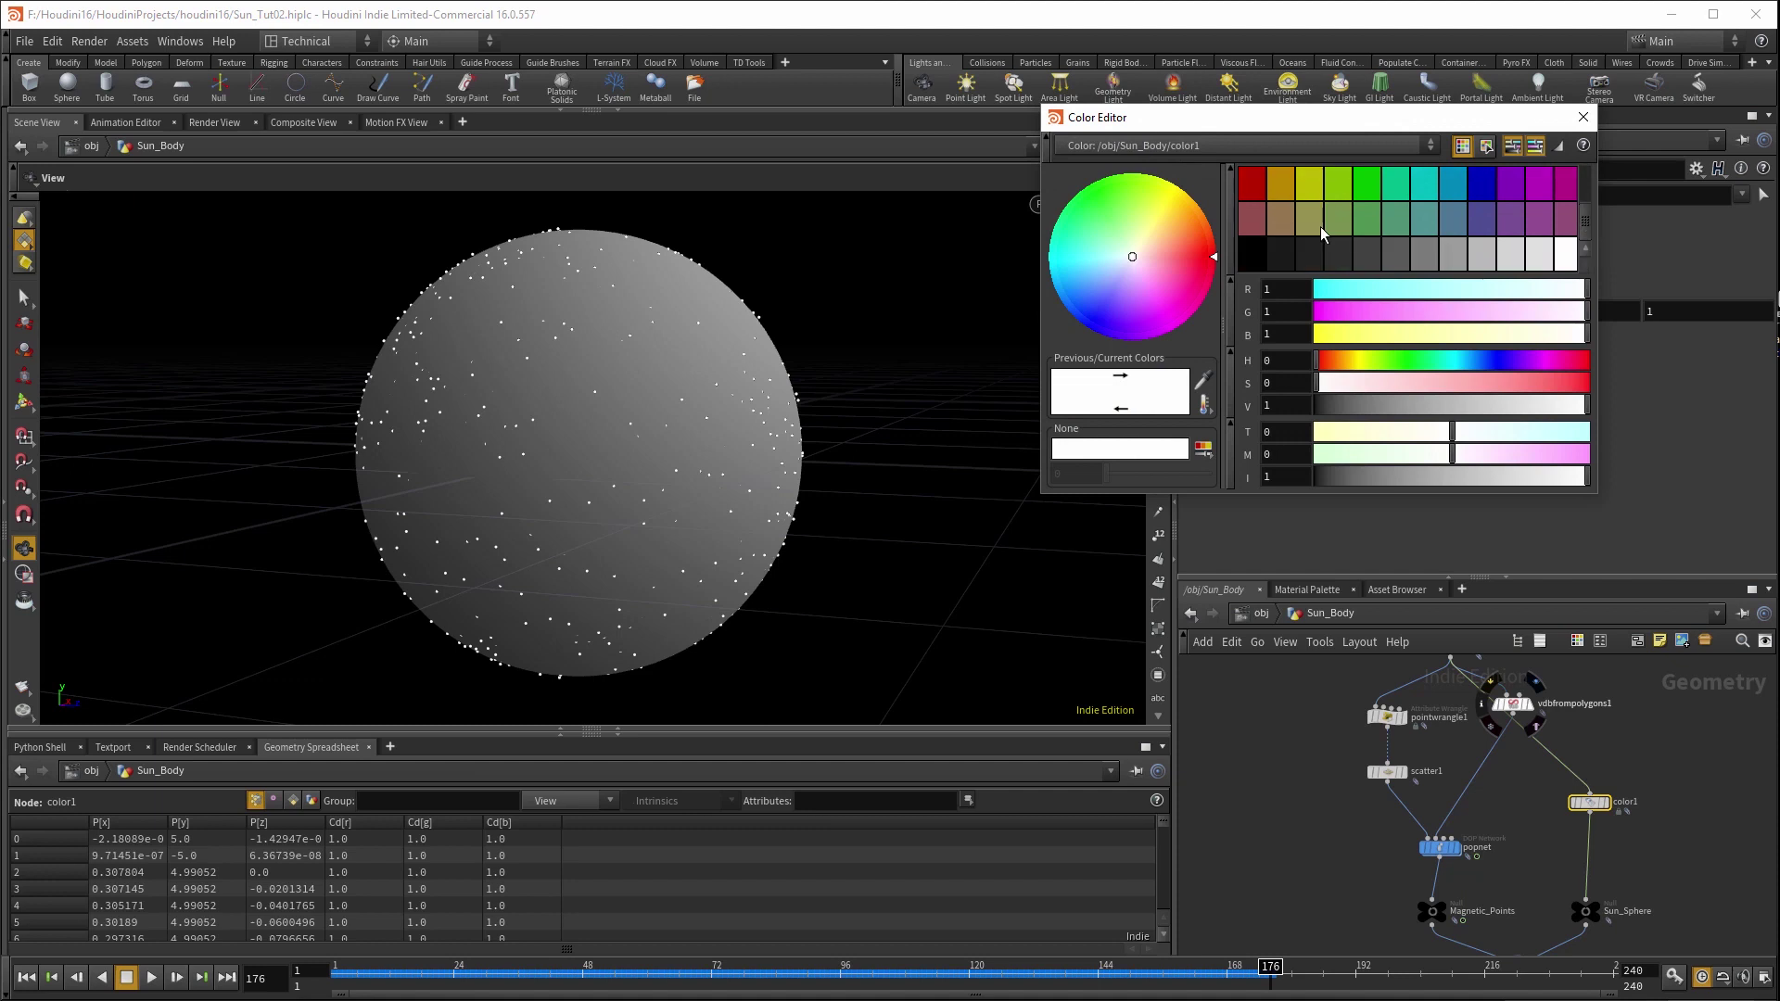
pyautogui.click(1251, 254)
pyautogui.click(1584, 118)
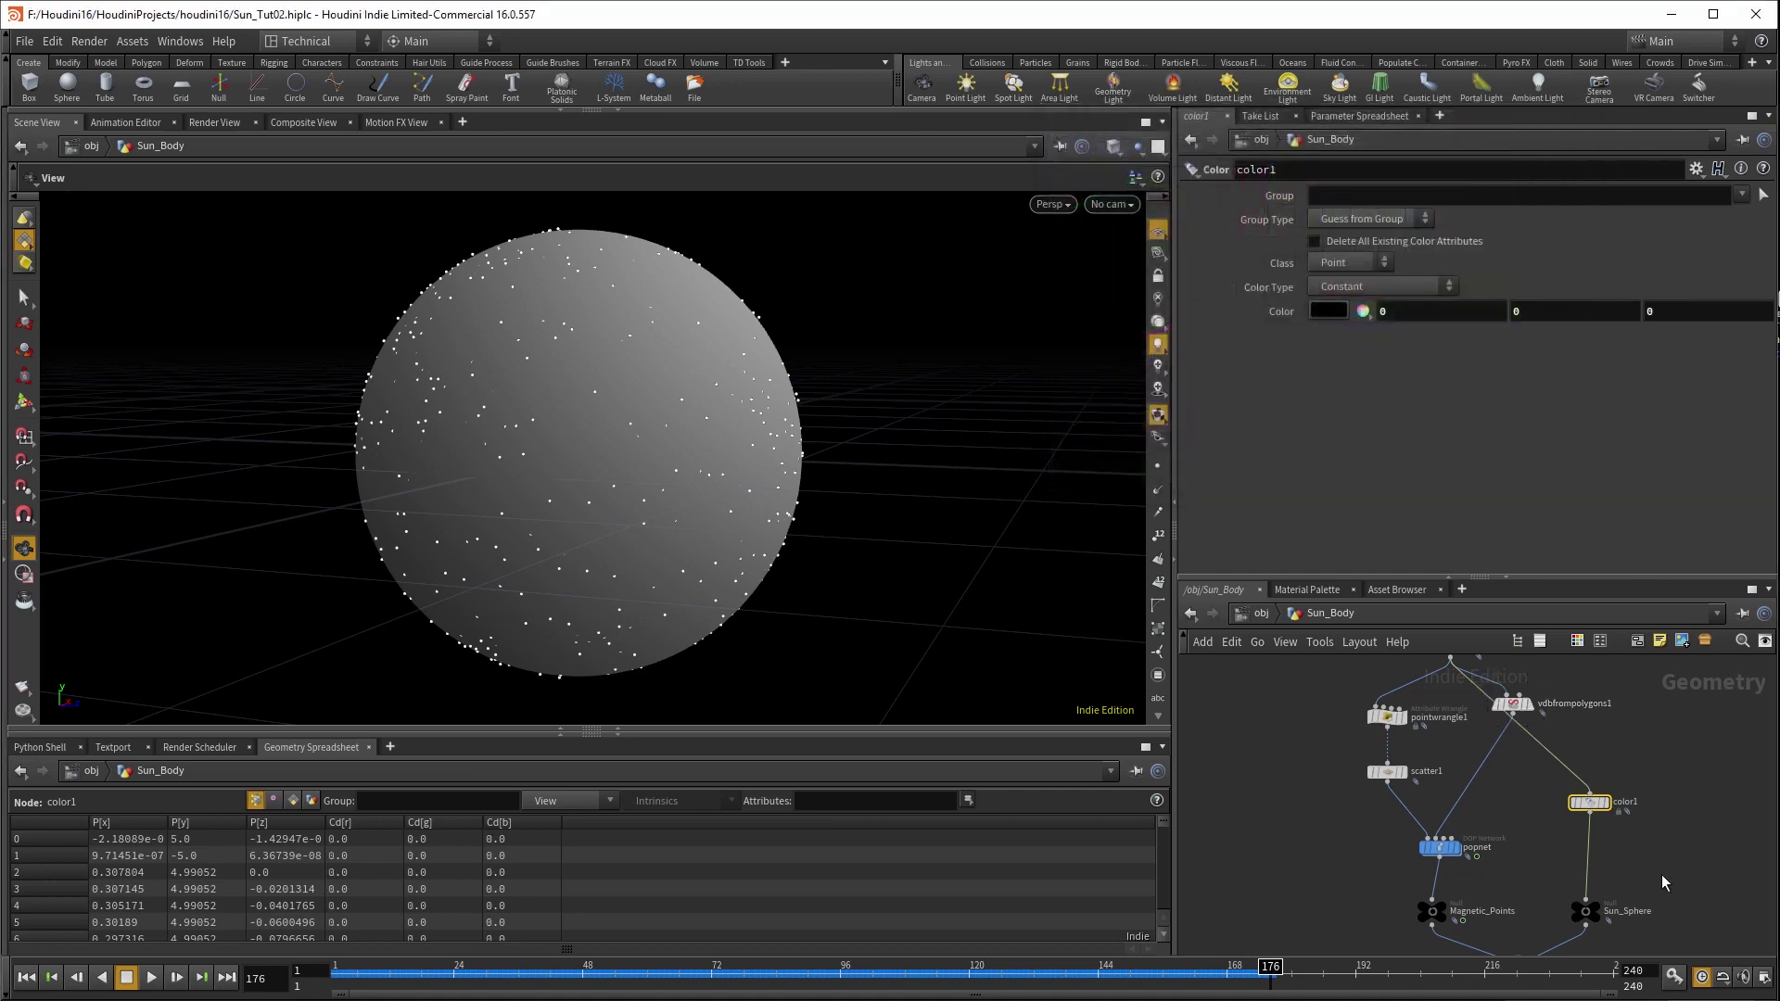
# - Select merge1 and disable lighting in the viewport
pyautogui.moveTo(1661, 875); pyautogui.dragTo(1663, 791, button='middle')
pyautogui.click(1509, 899)
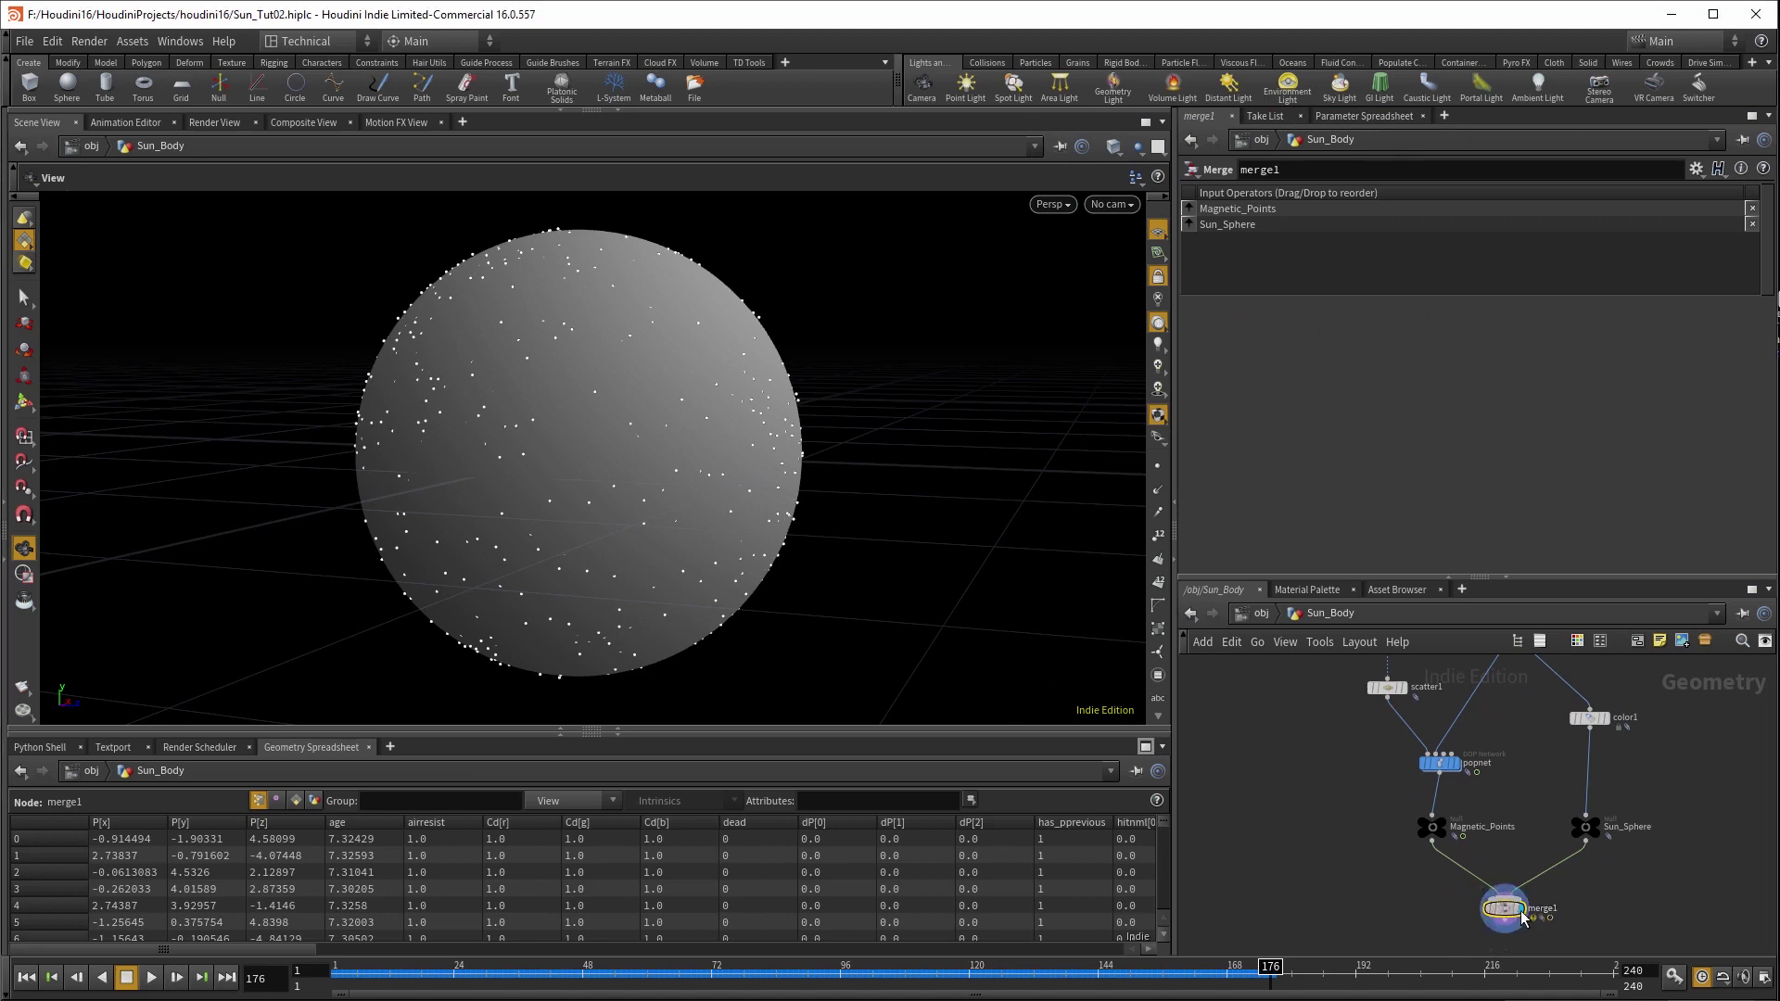
pyautogui.click(1156, 301)
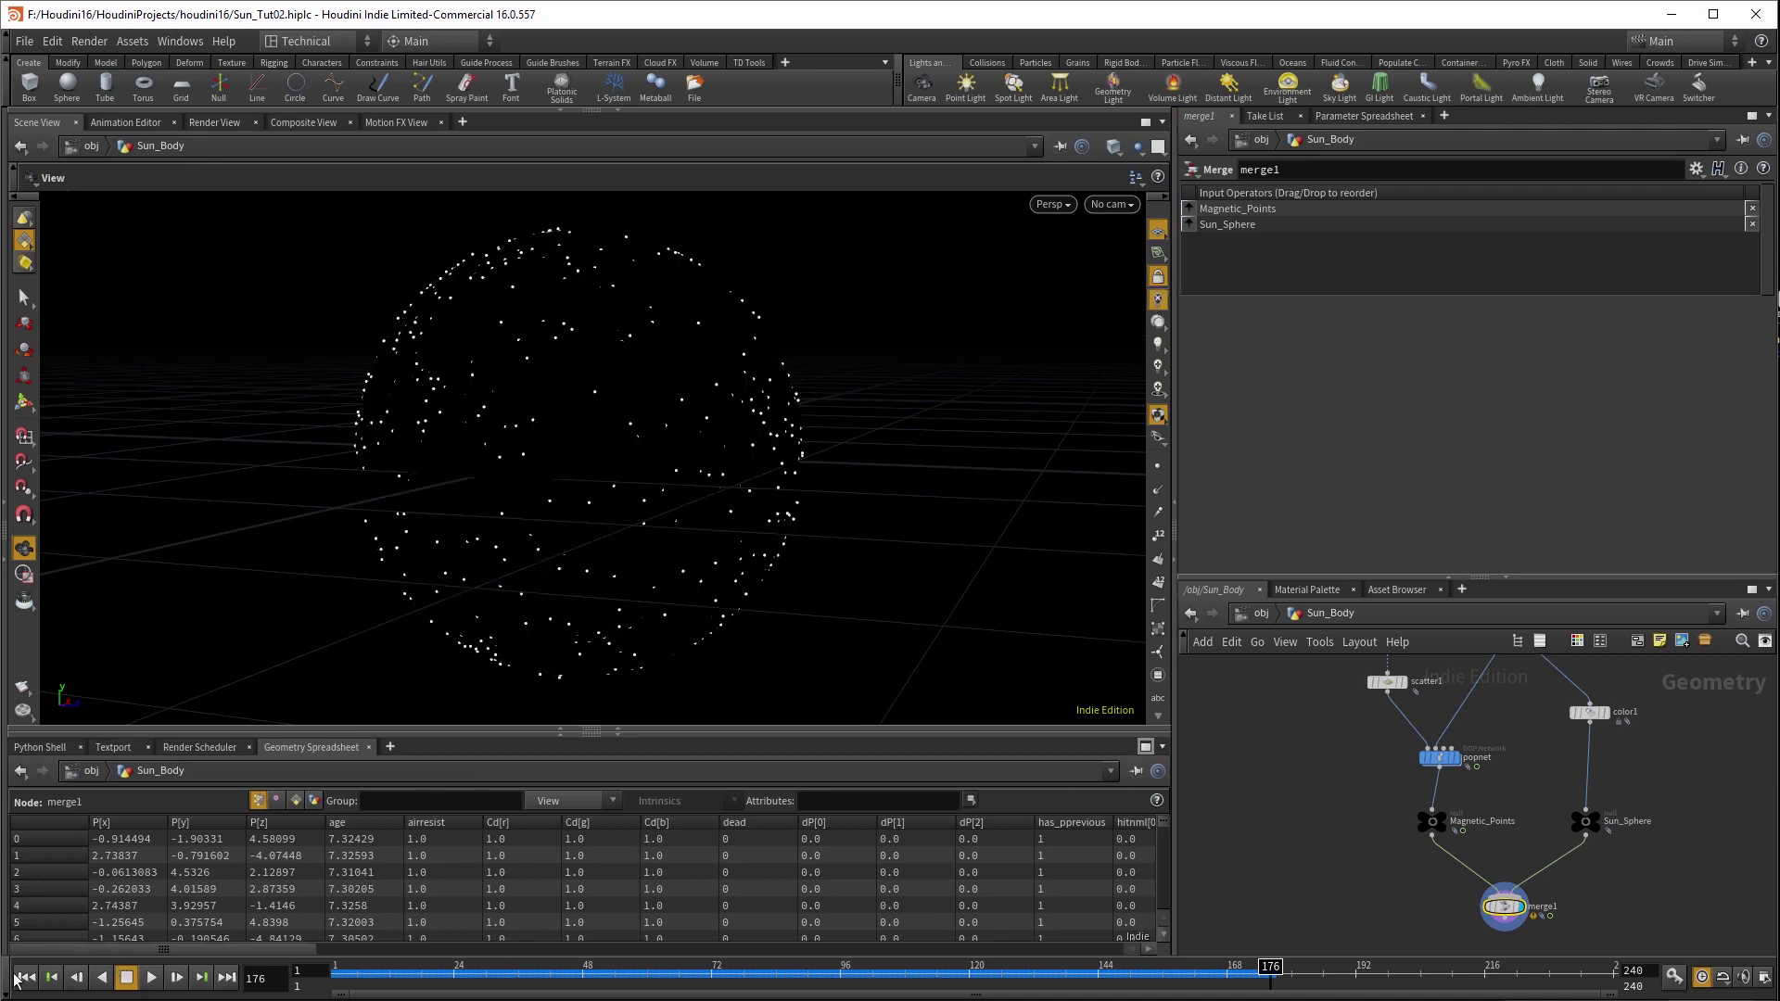
# - Play the merged simulation from the first frame, inspect it from several angles, stop it and return to frame 1
pyautogui.click(18, 978)
pyautogui.click(152, 978)
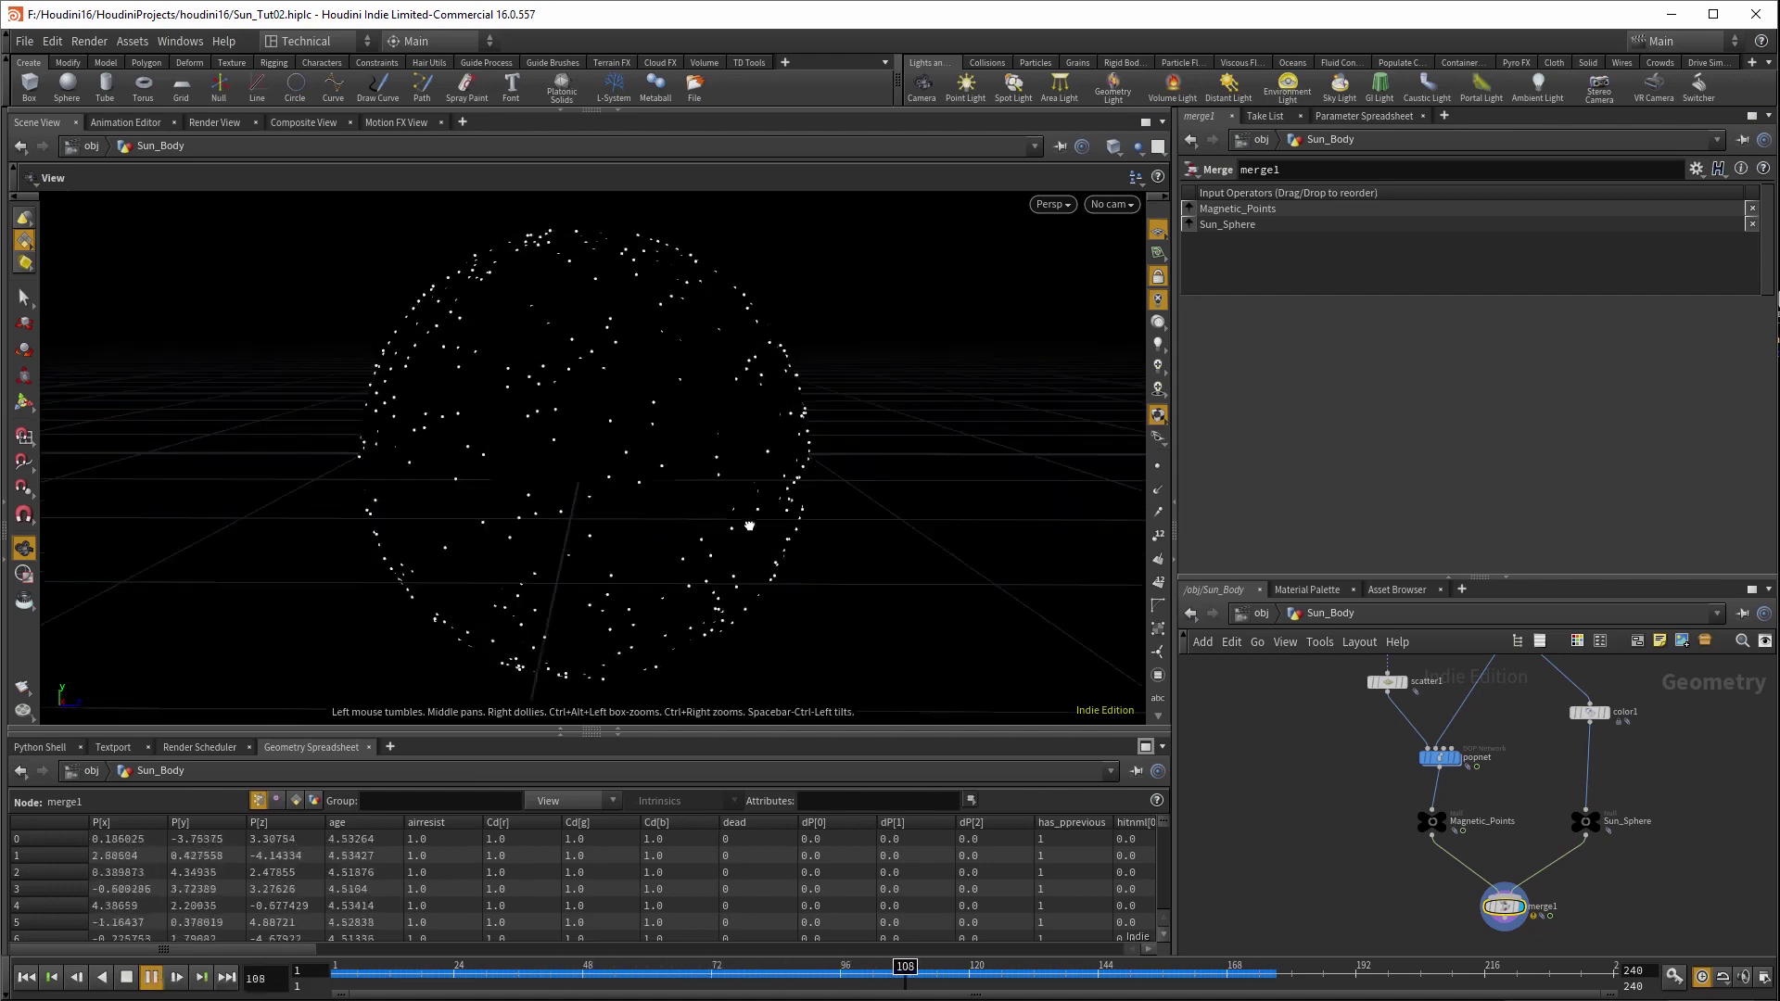
pyautogui.moveTo(749, 526); pyautogui.dragTo(838, 520)
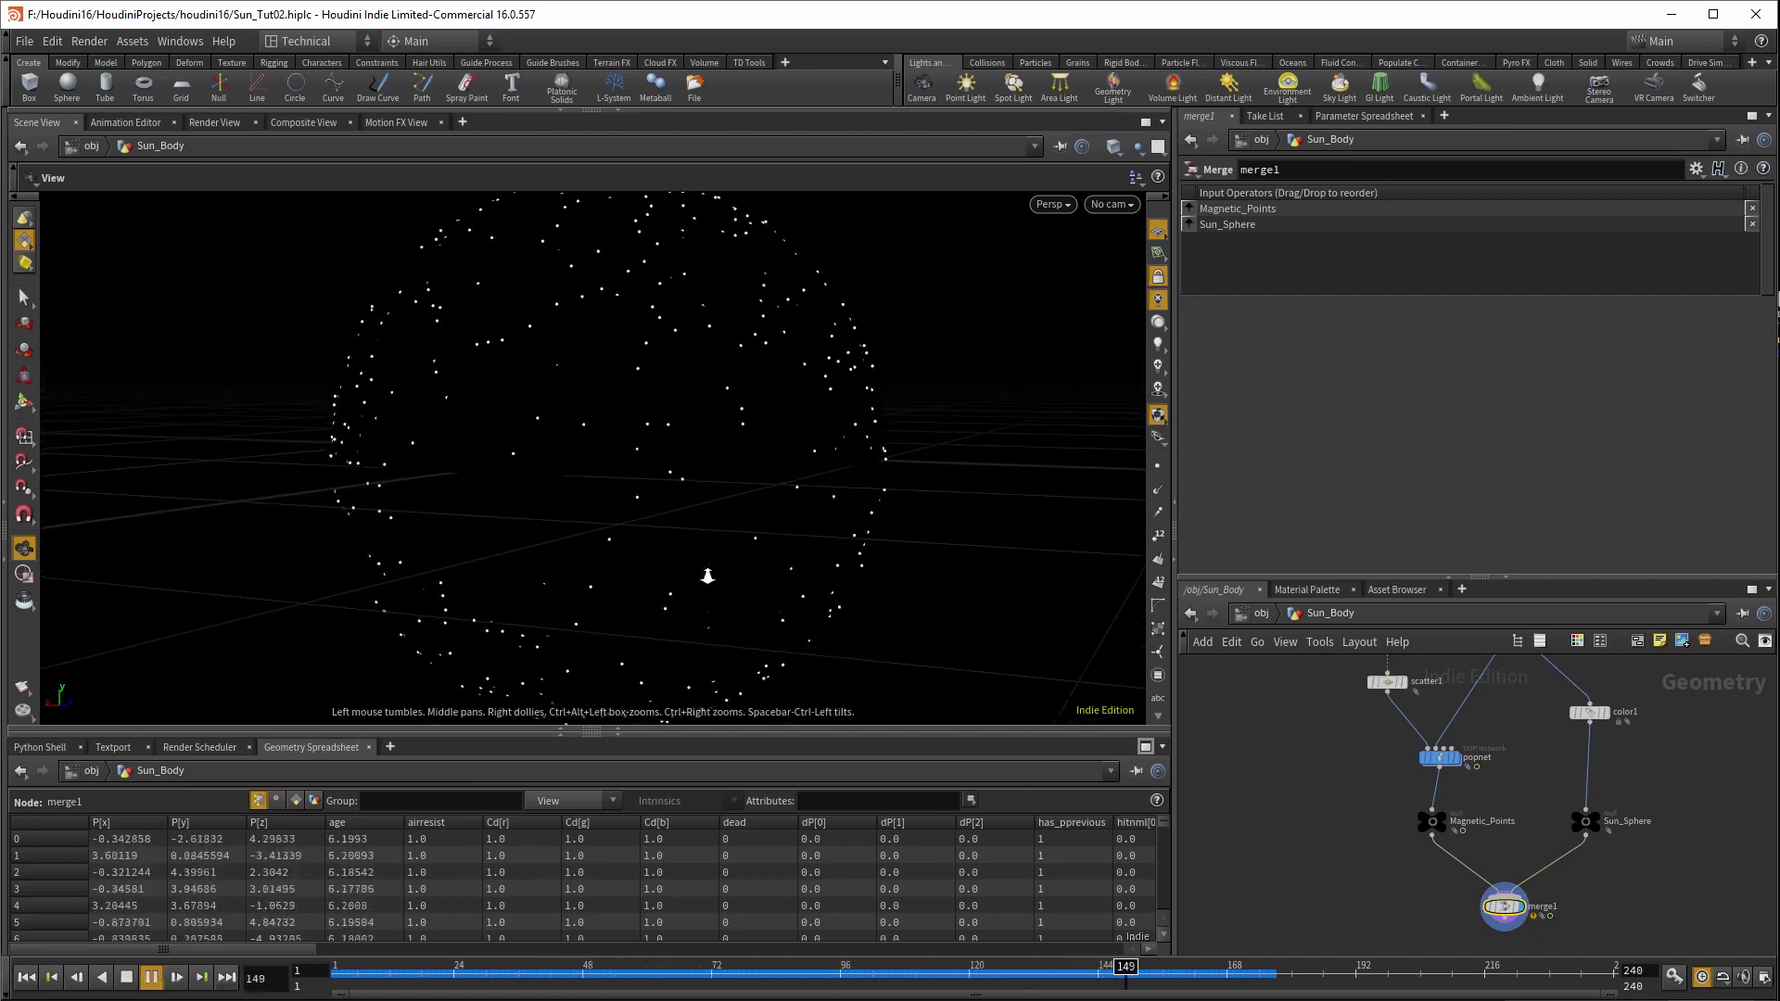
pyautogui.moveTo(703, 588); pyautogui.dragTo(424, 715)
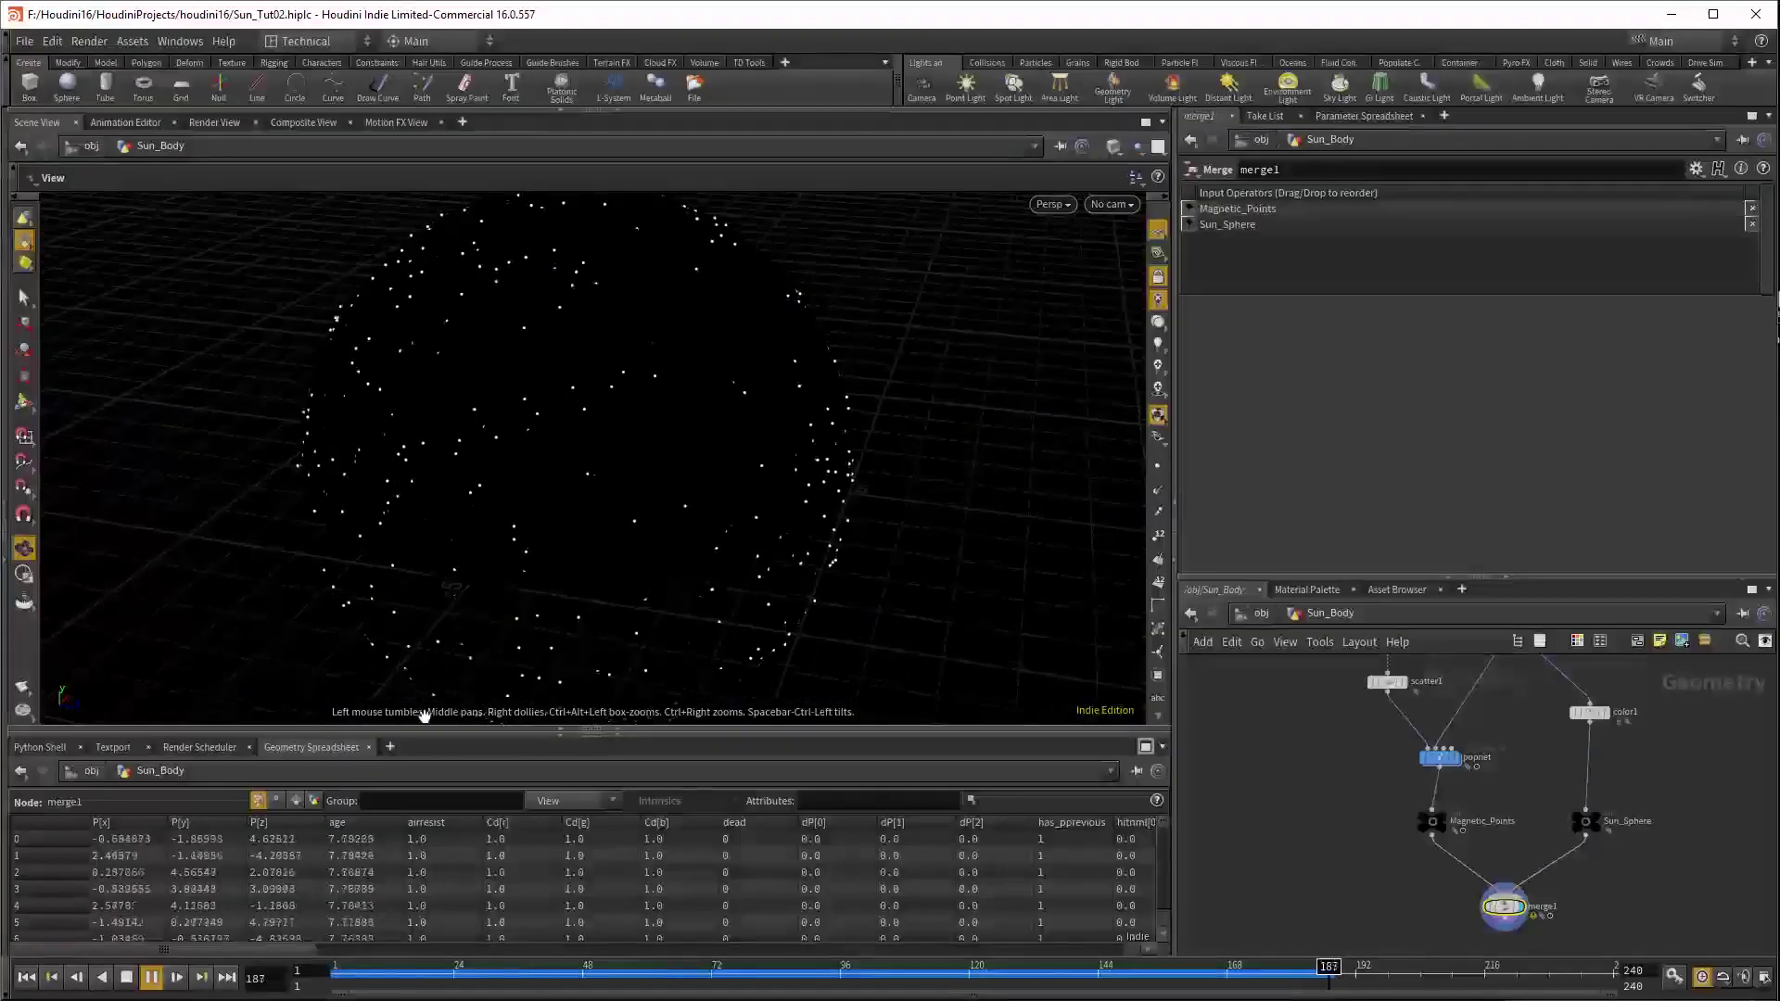
pyautogui.click(127, 977)
pyautogui.click(26, 977)
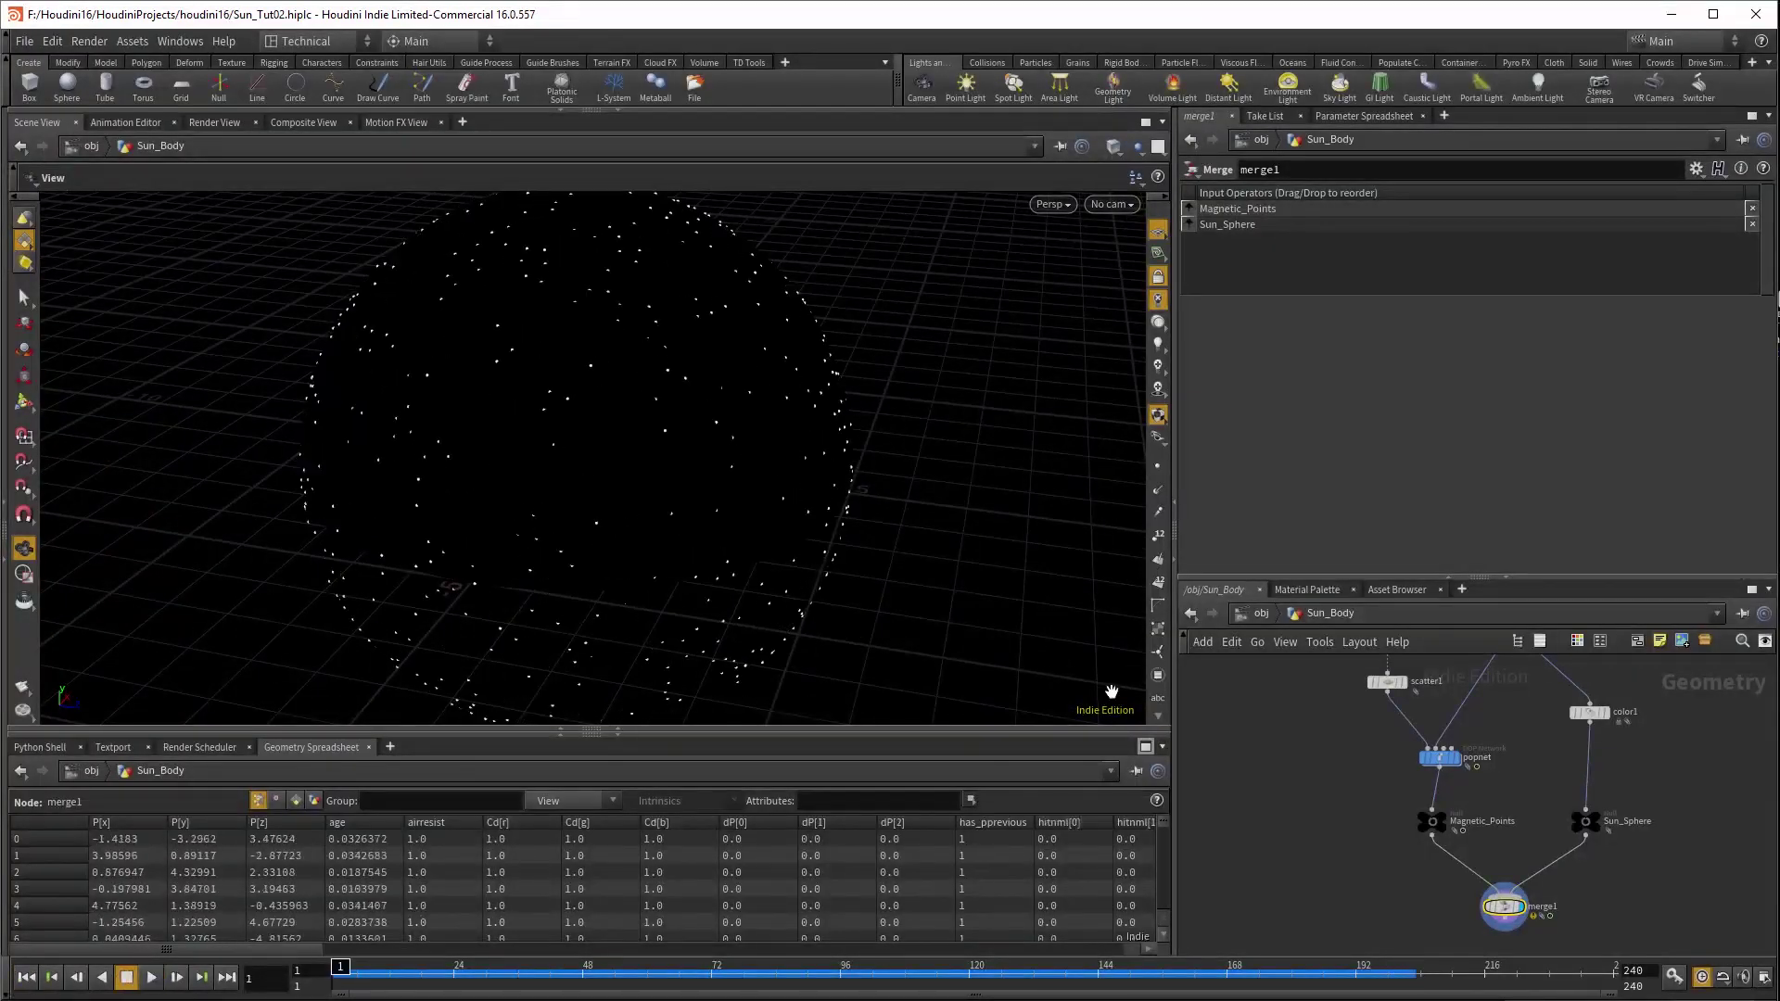
# - Switch to the Magnetic_field network at object level, frame its geometry and enlarge the network editor
pyautogui.click(1245, 615)
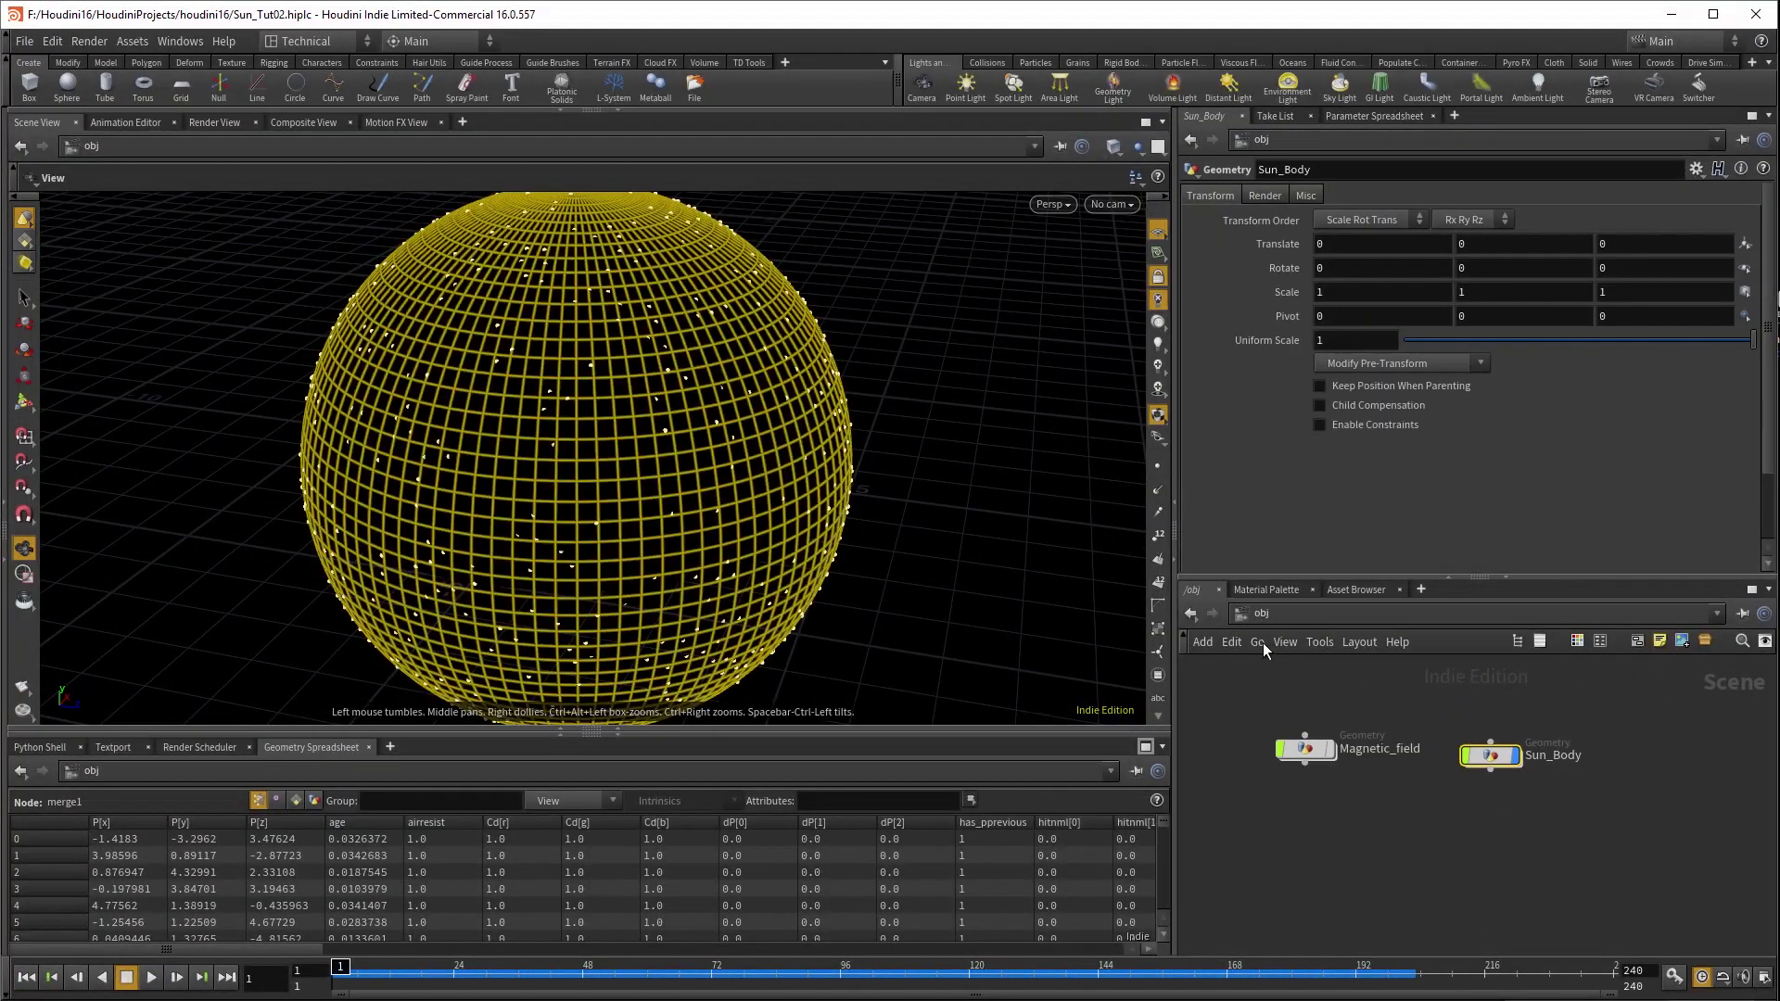
pyautogui.doubleClick(1318, 751)
pyautogui.press('h')
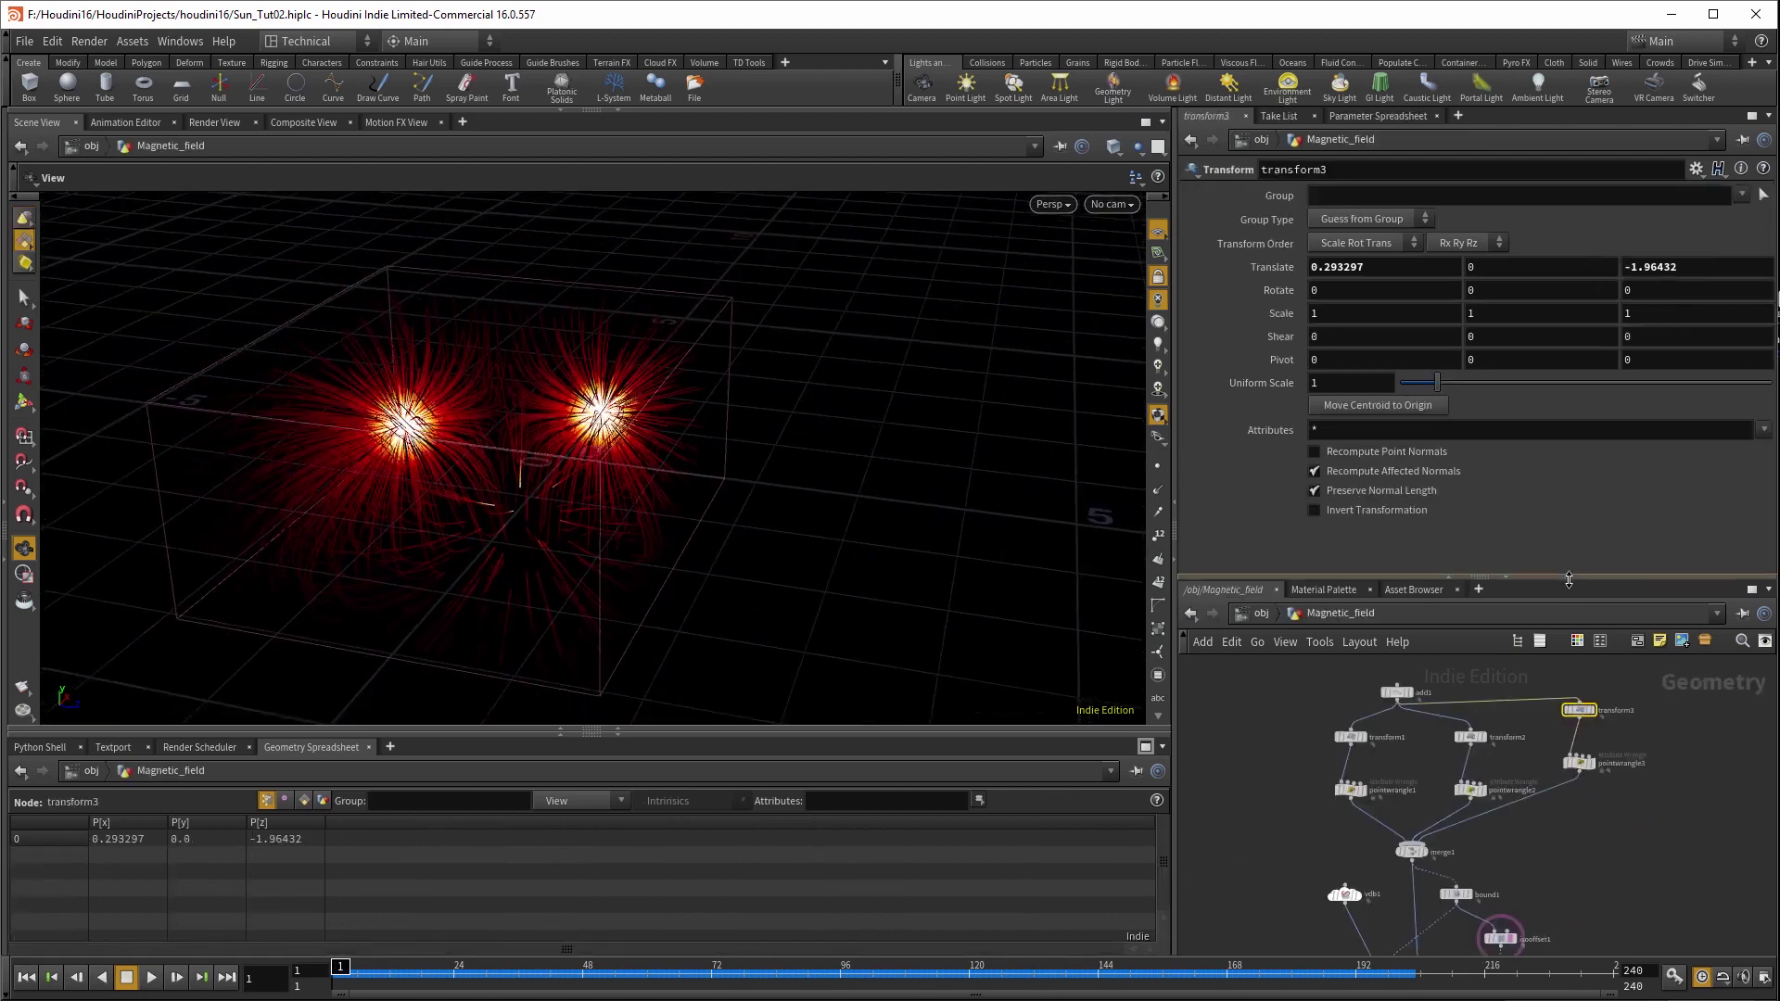
pyautogui.moveTo(1568, 576); pyautogui.dragTo(1569, 406)
pyautogui.scroll(3, 1528, 729)
pyautogui.moveTo(1528, 728); pyautogui.dragTo(1554, 843, button='middle')
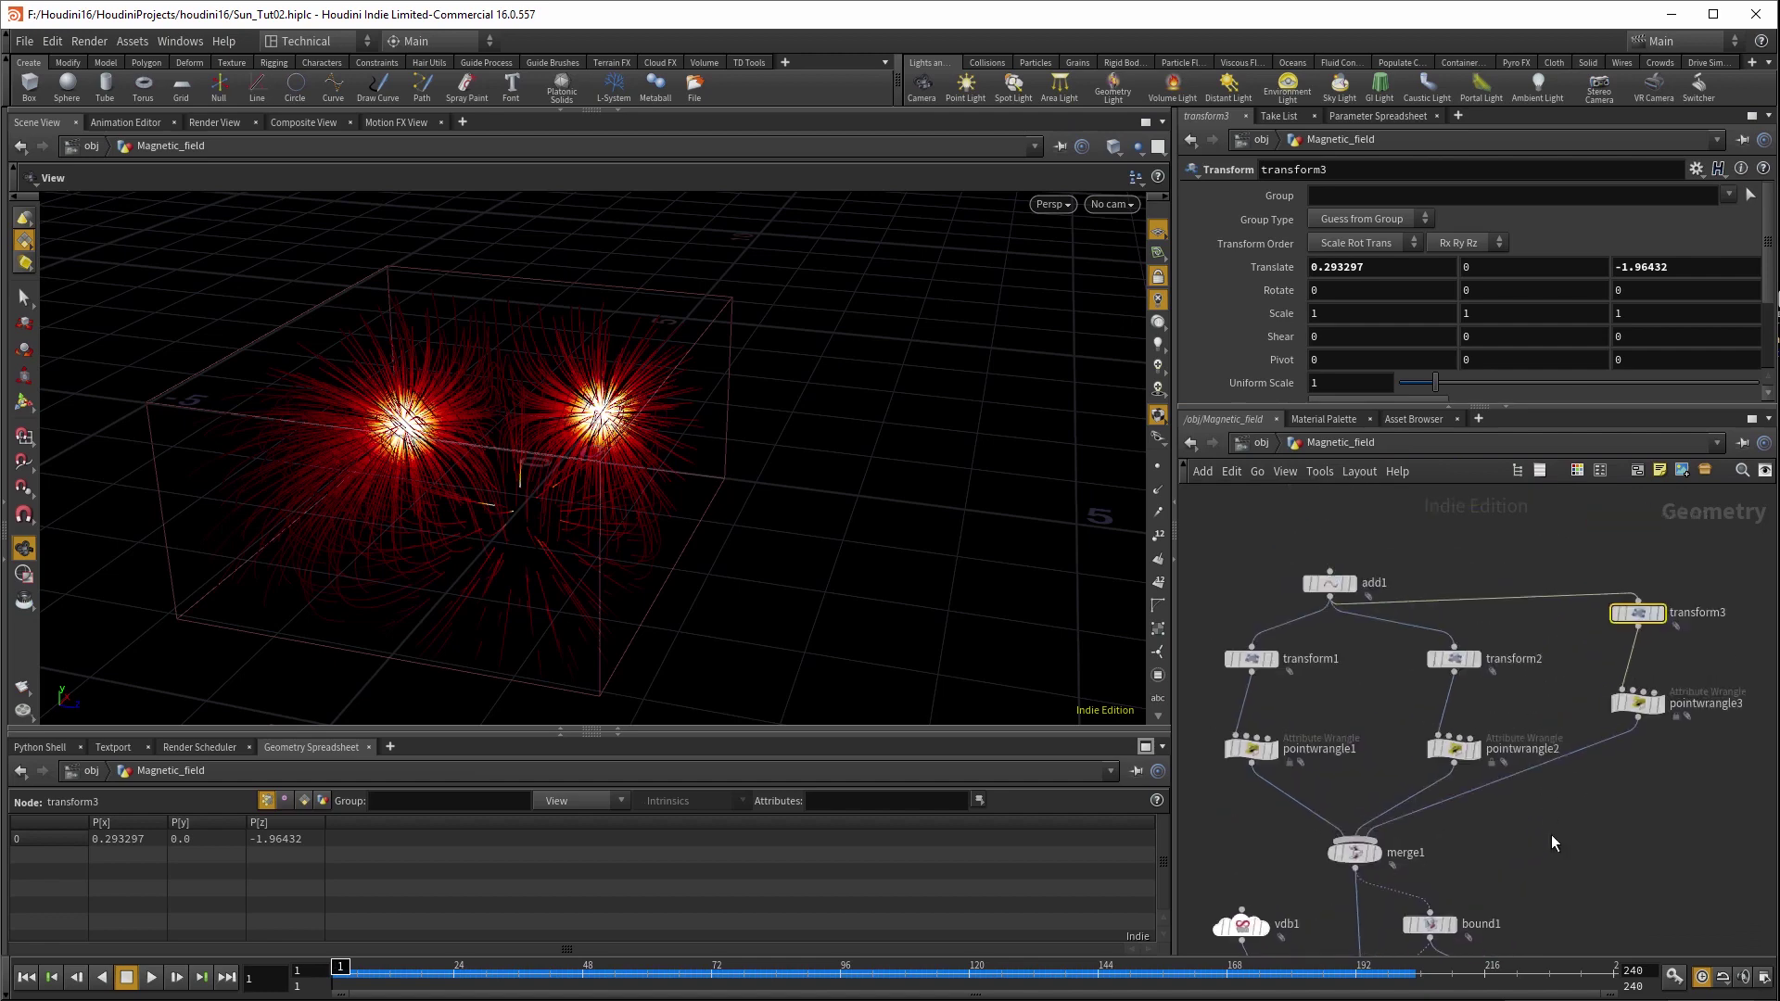
pyautogui.scroll(-3, 1370, 849)
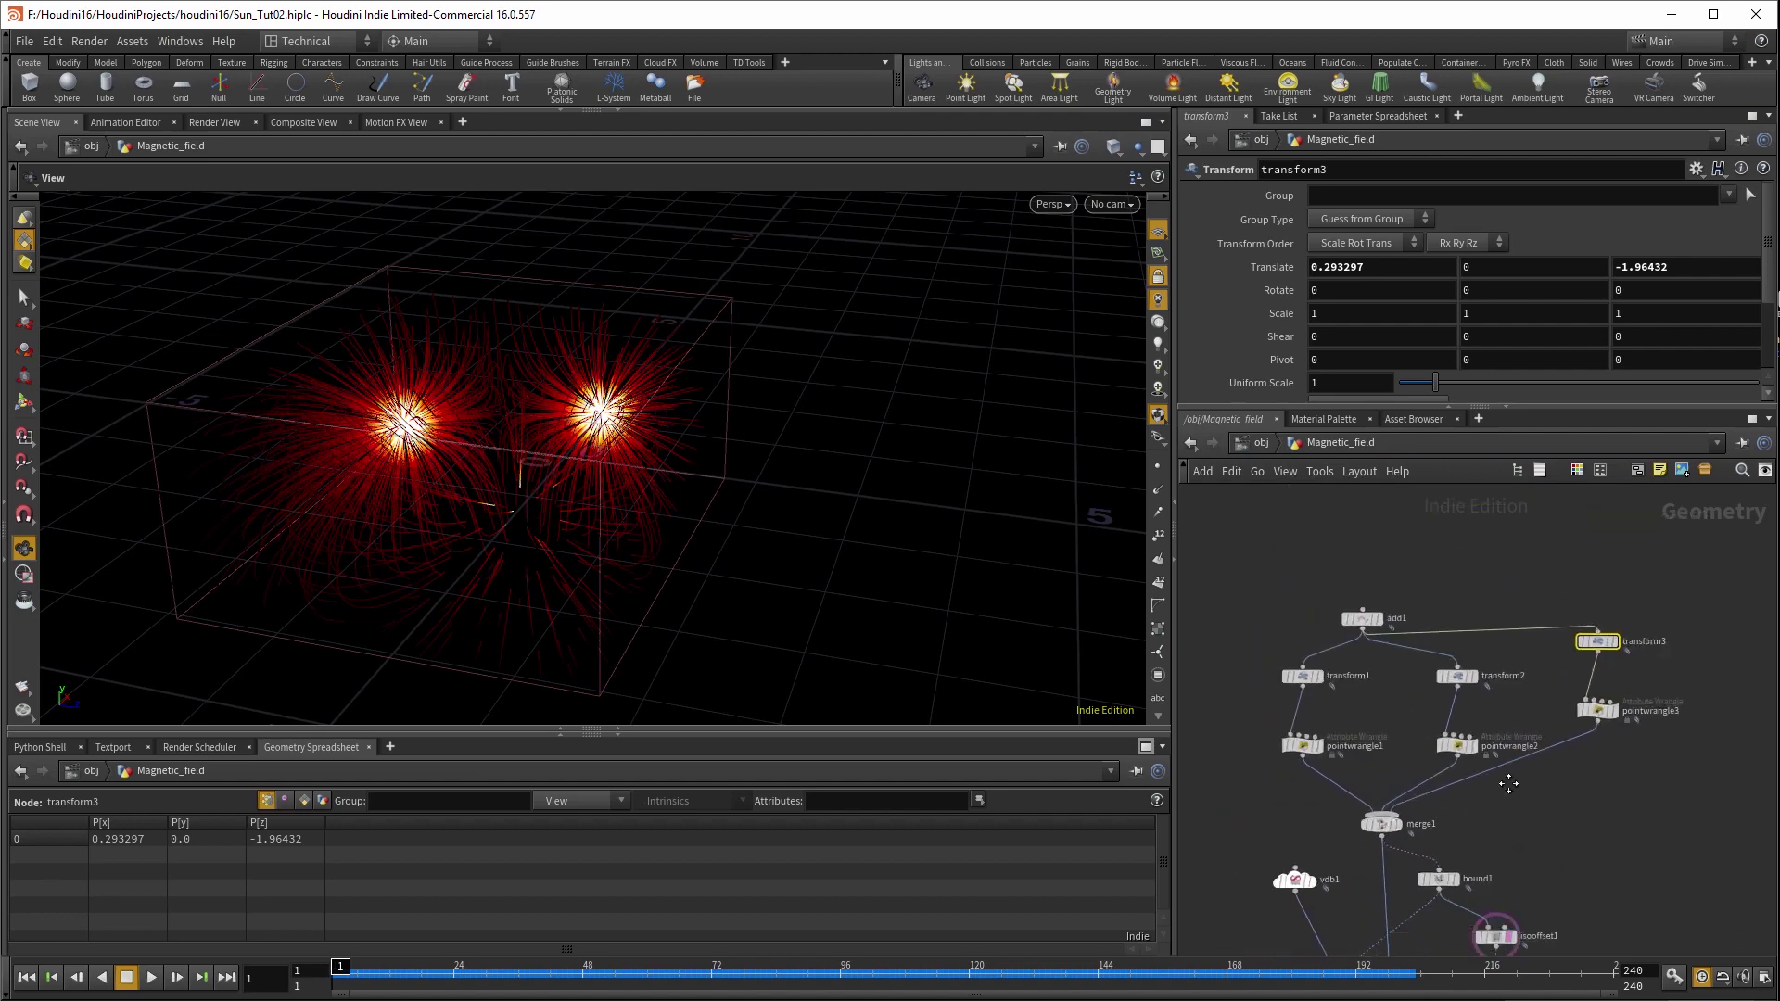
pyautogui.moveTo(1527, 830); pyautogui.dragTo(1409, 777, button='middle')
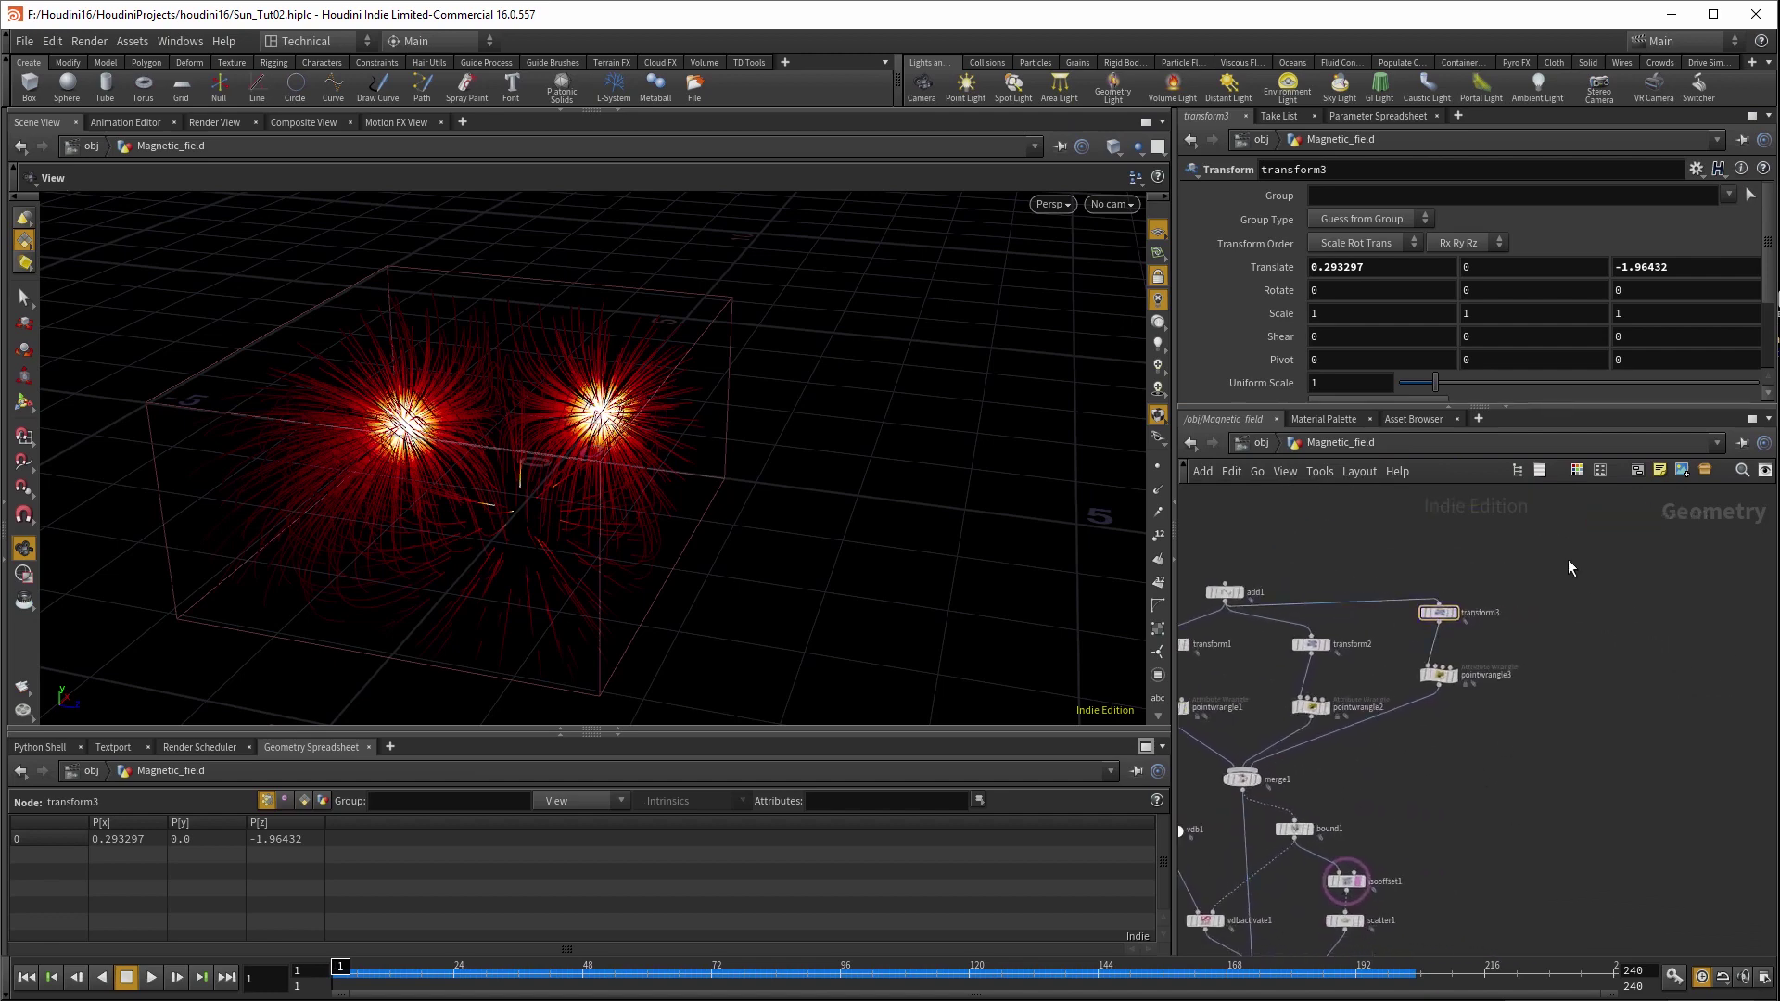
# - Add an Object Merge node beside the transform3 branch of Magnetic_field
pyautogui.press('Tab')
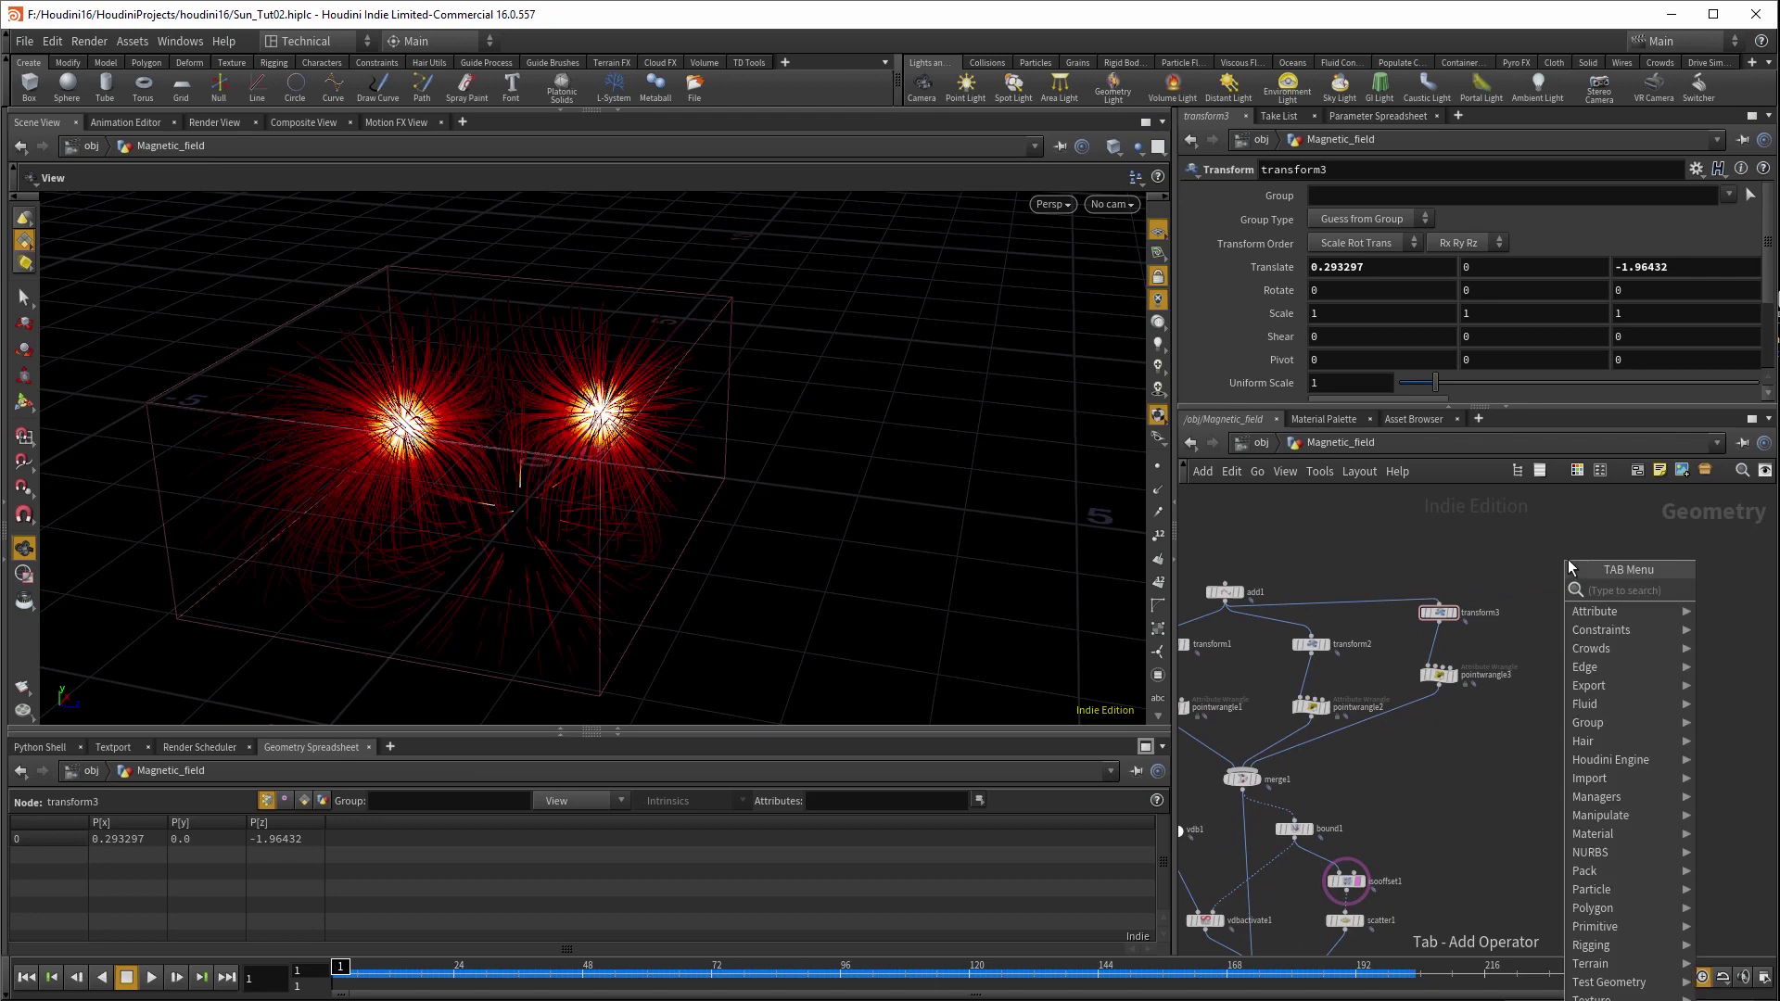
pyautogui.write('object')
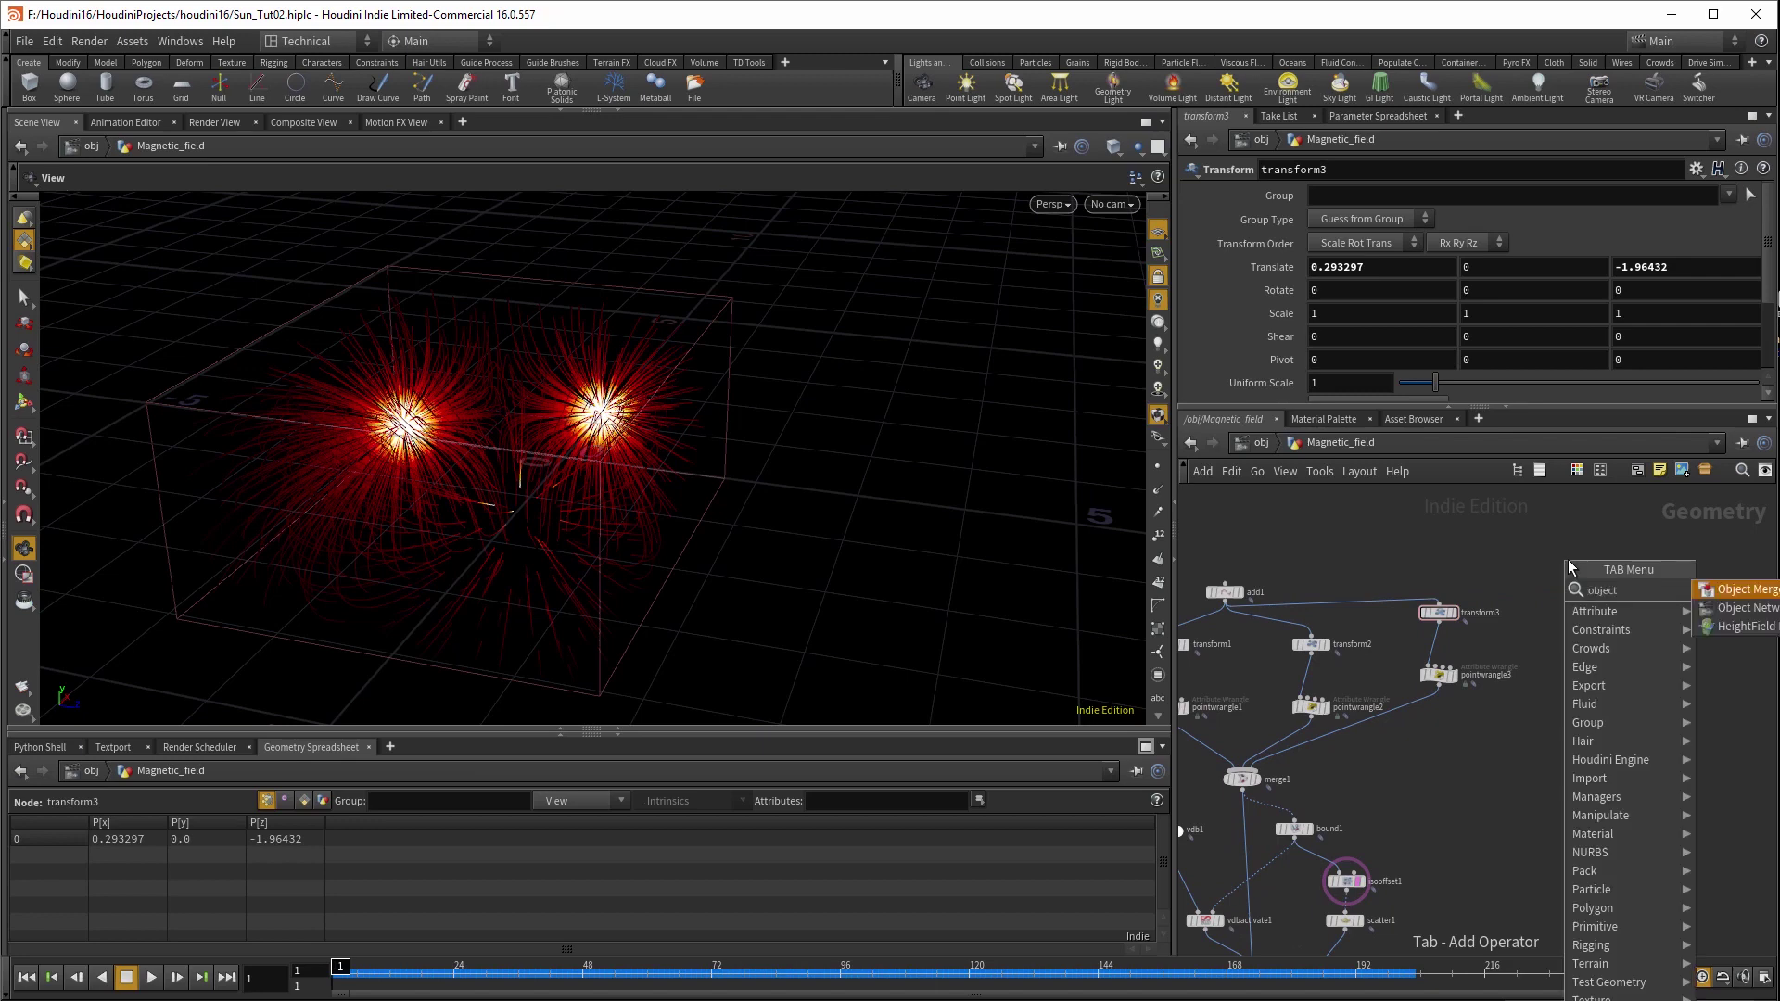
pyautogui.press('Return')
pyautogui.click(1604, 588)
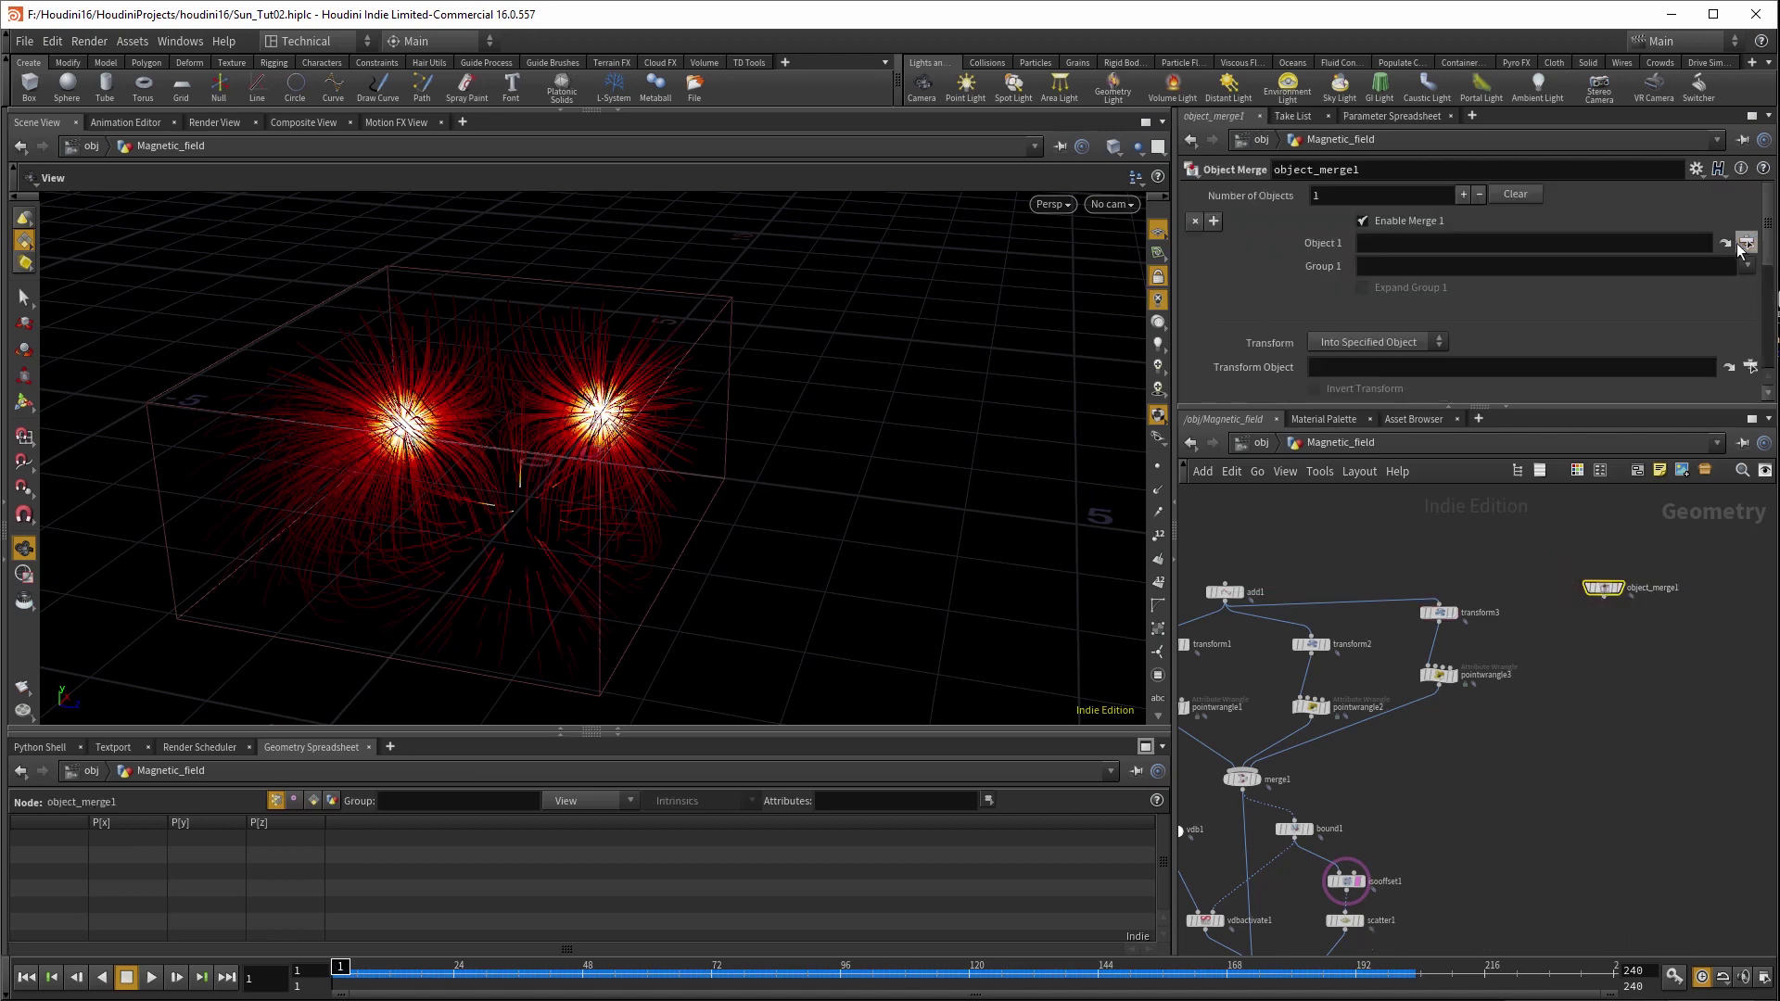
# - Set Object 1 of the Object Merge to /obj/Sun_Body/Magnetic_Points, display the node and inspect its points
pyautogui.click(1746, 243)
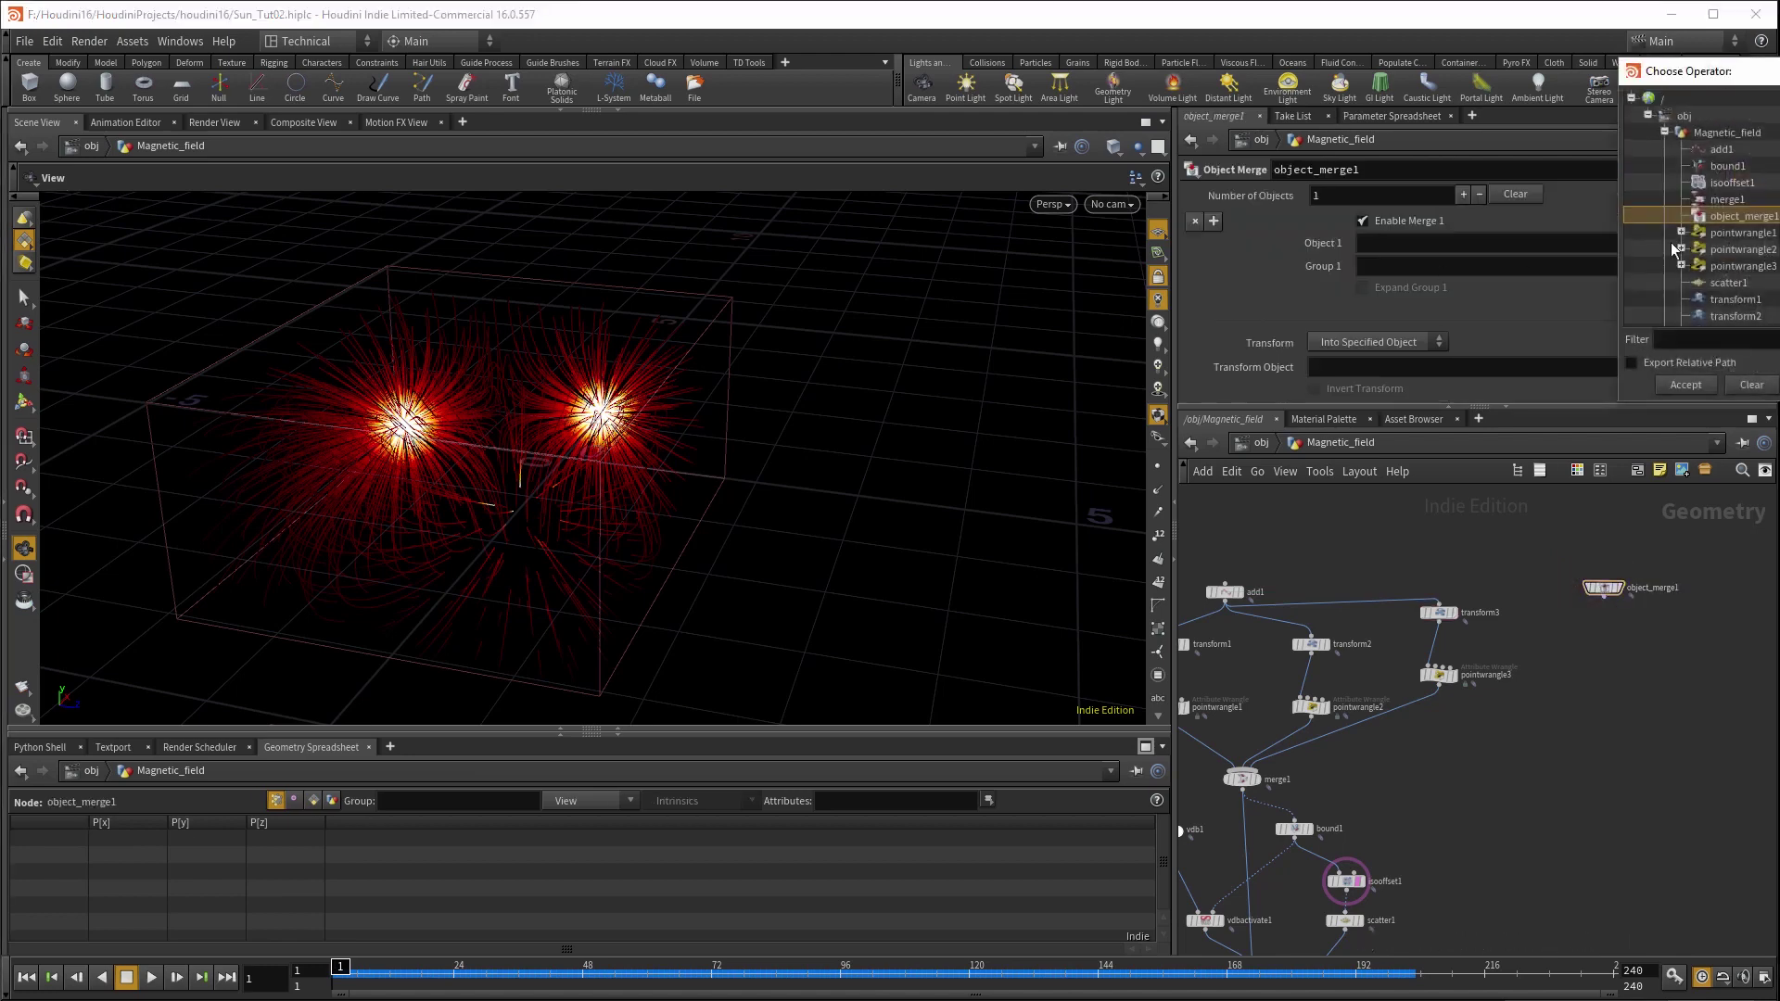
pyautogui.click(1664, 134)
pyautogui.click(1665, 149)
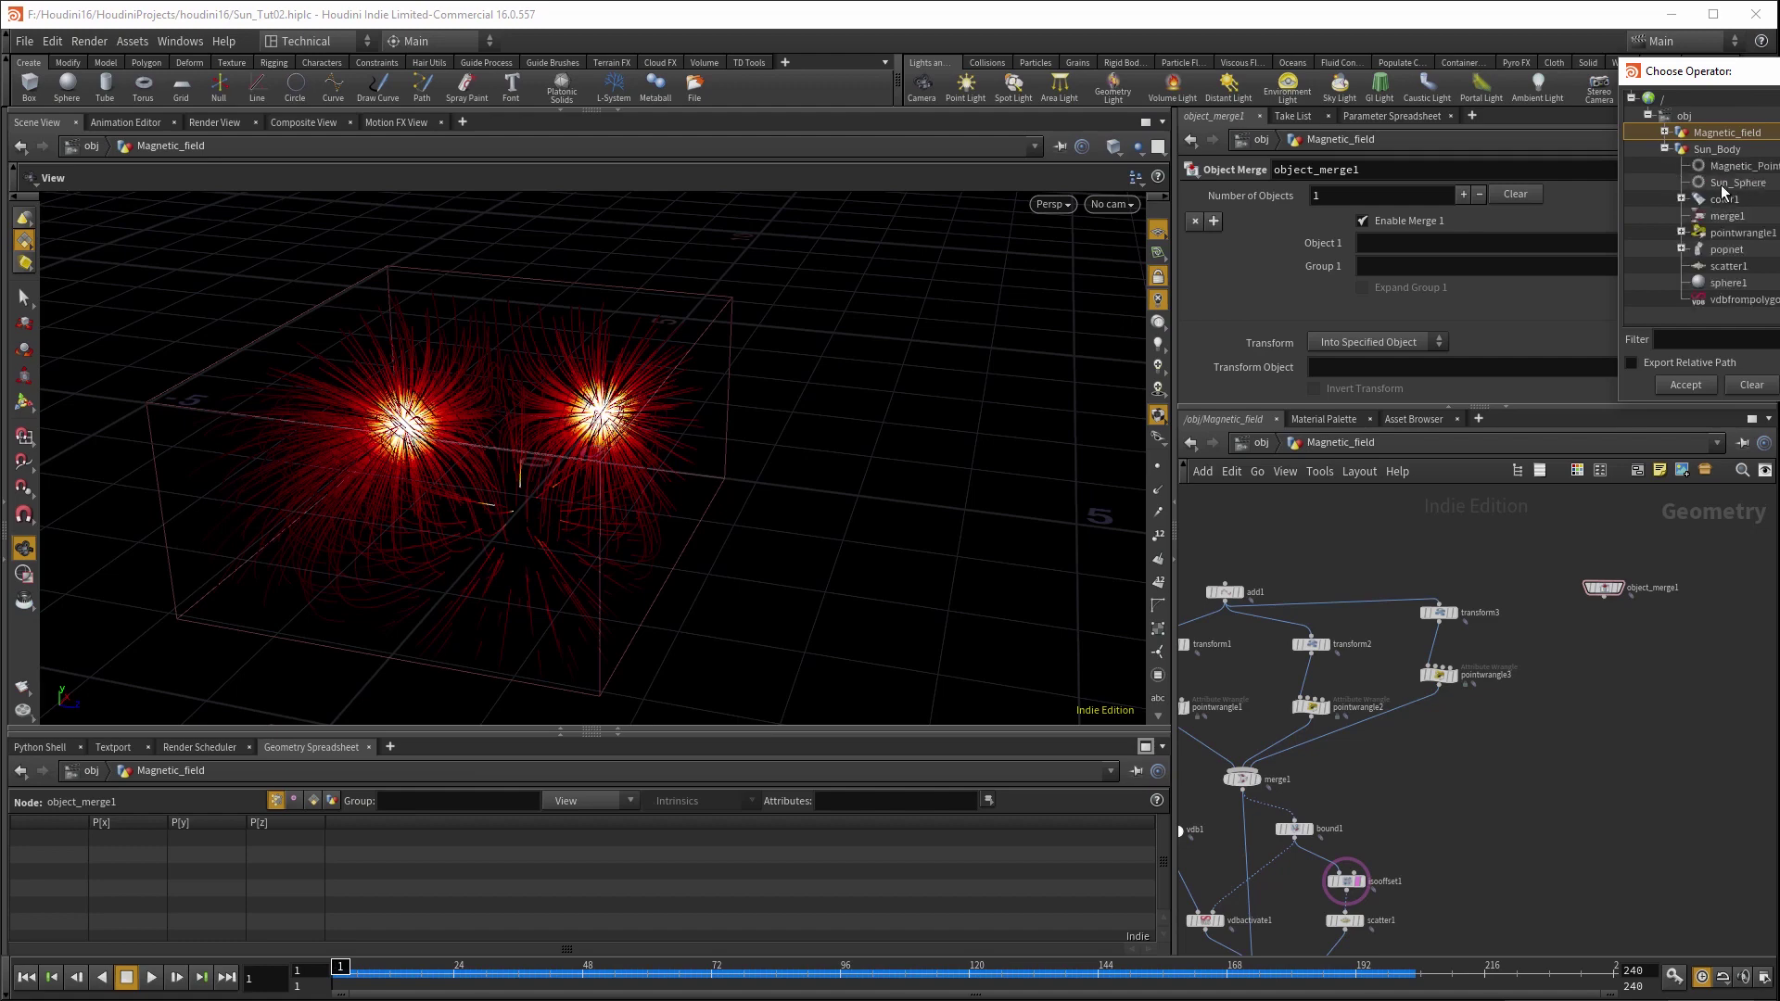
pyautogui.click(1721, 165)
pyautogui.click(1685, 385)
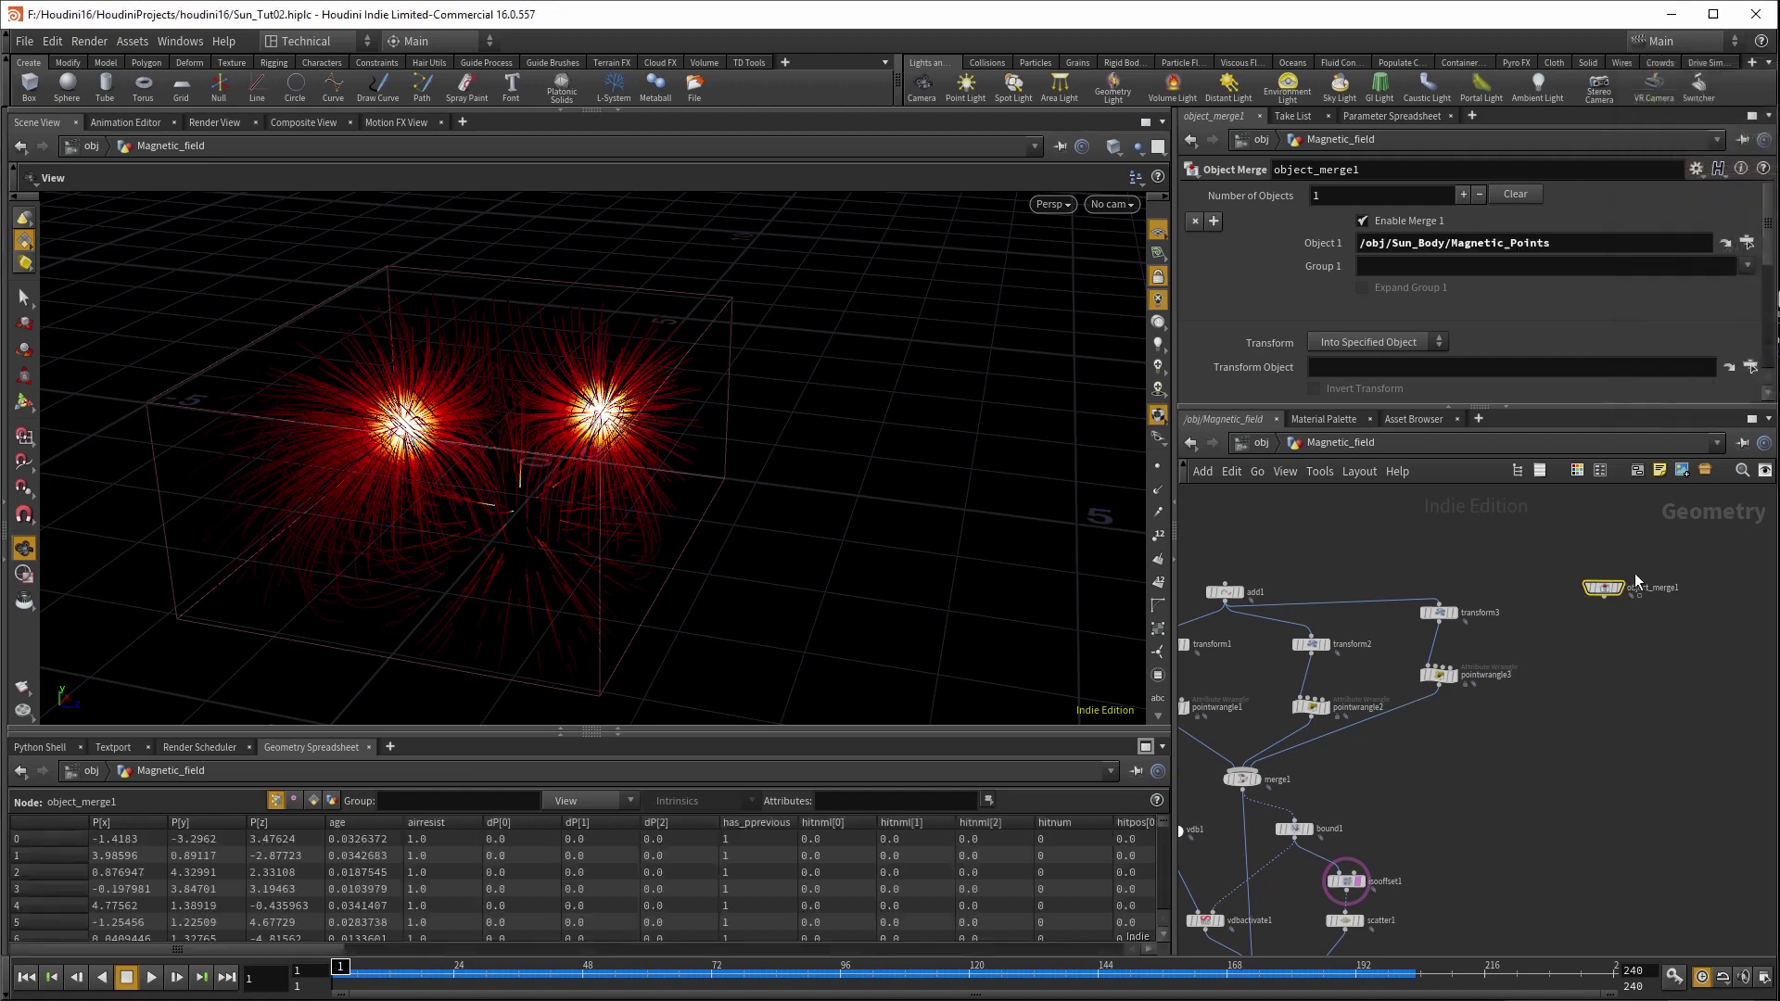
pyautogui.click(1620, 588)
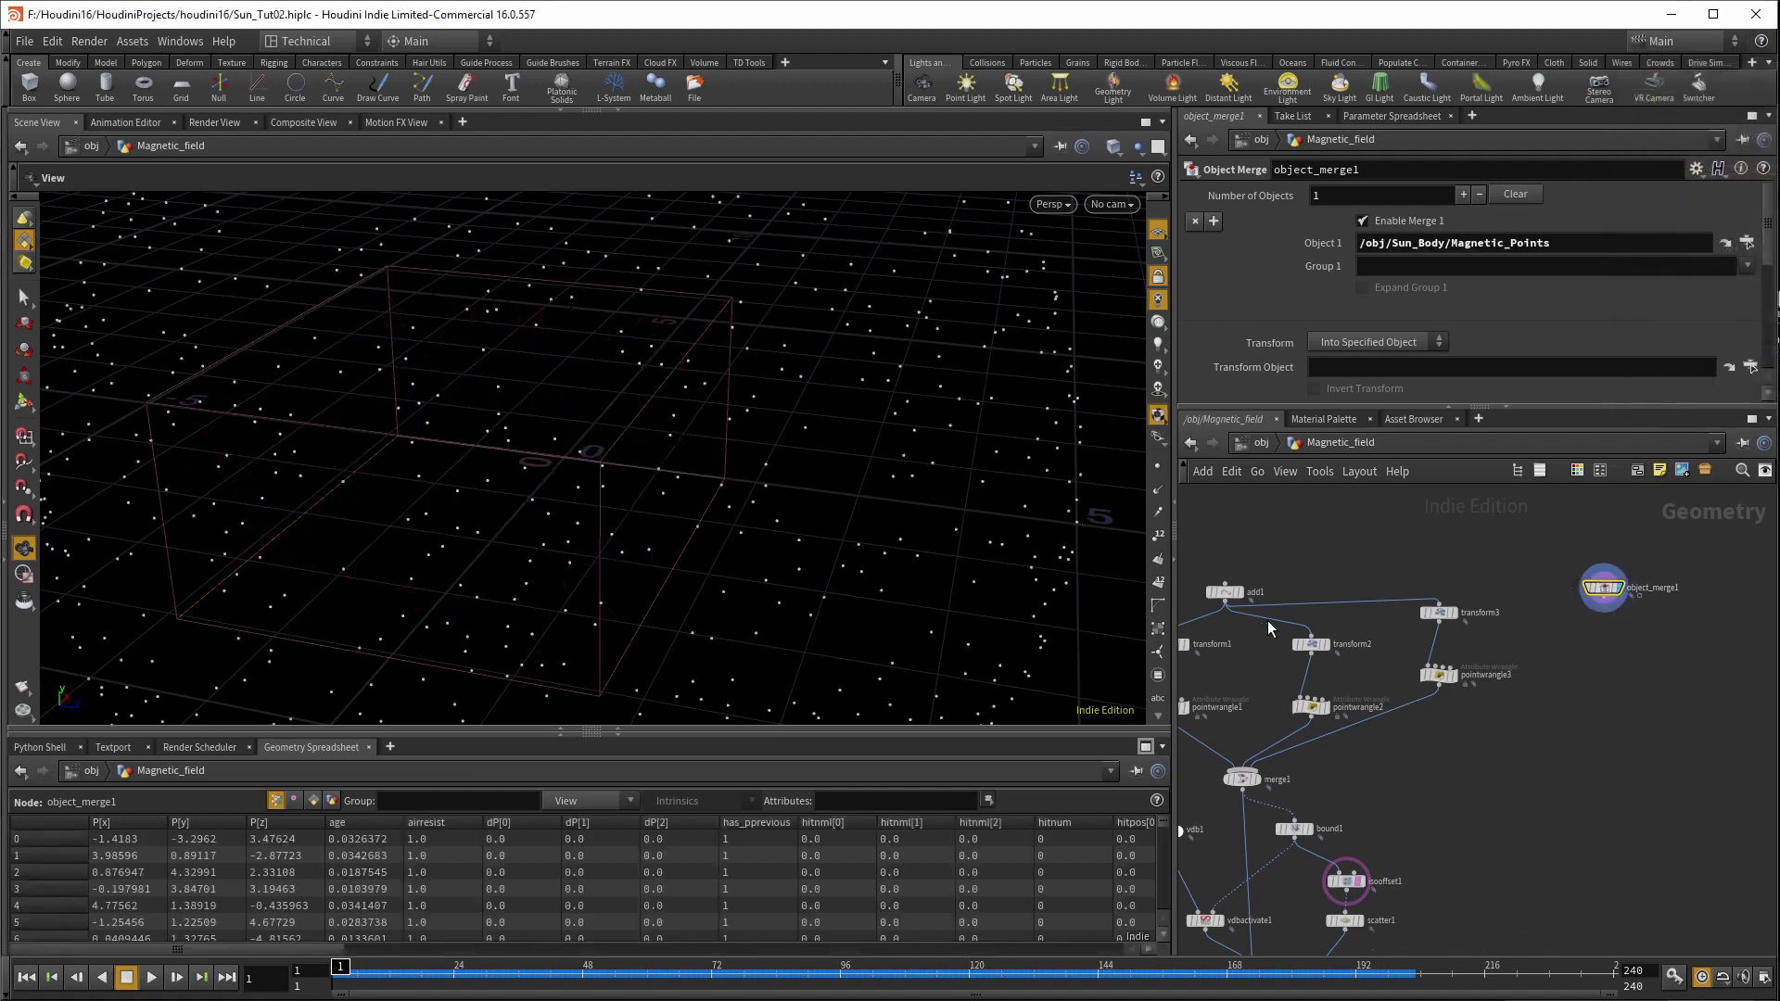
pyautogui.moveTo(909, 520); pyautogui.dragTo(585, 476)
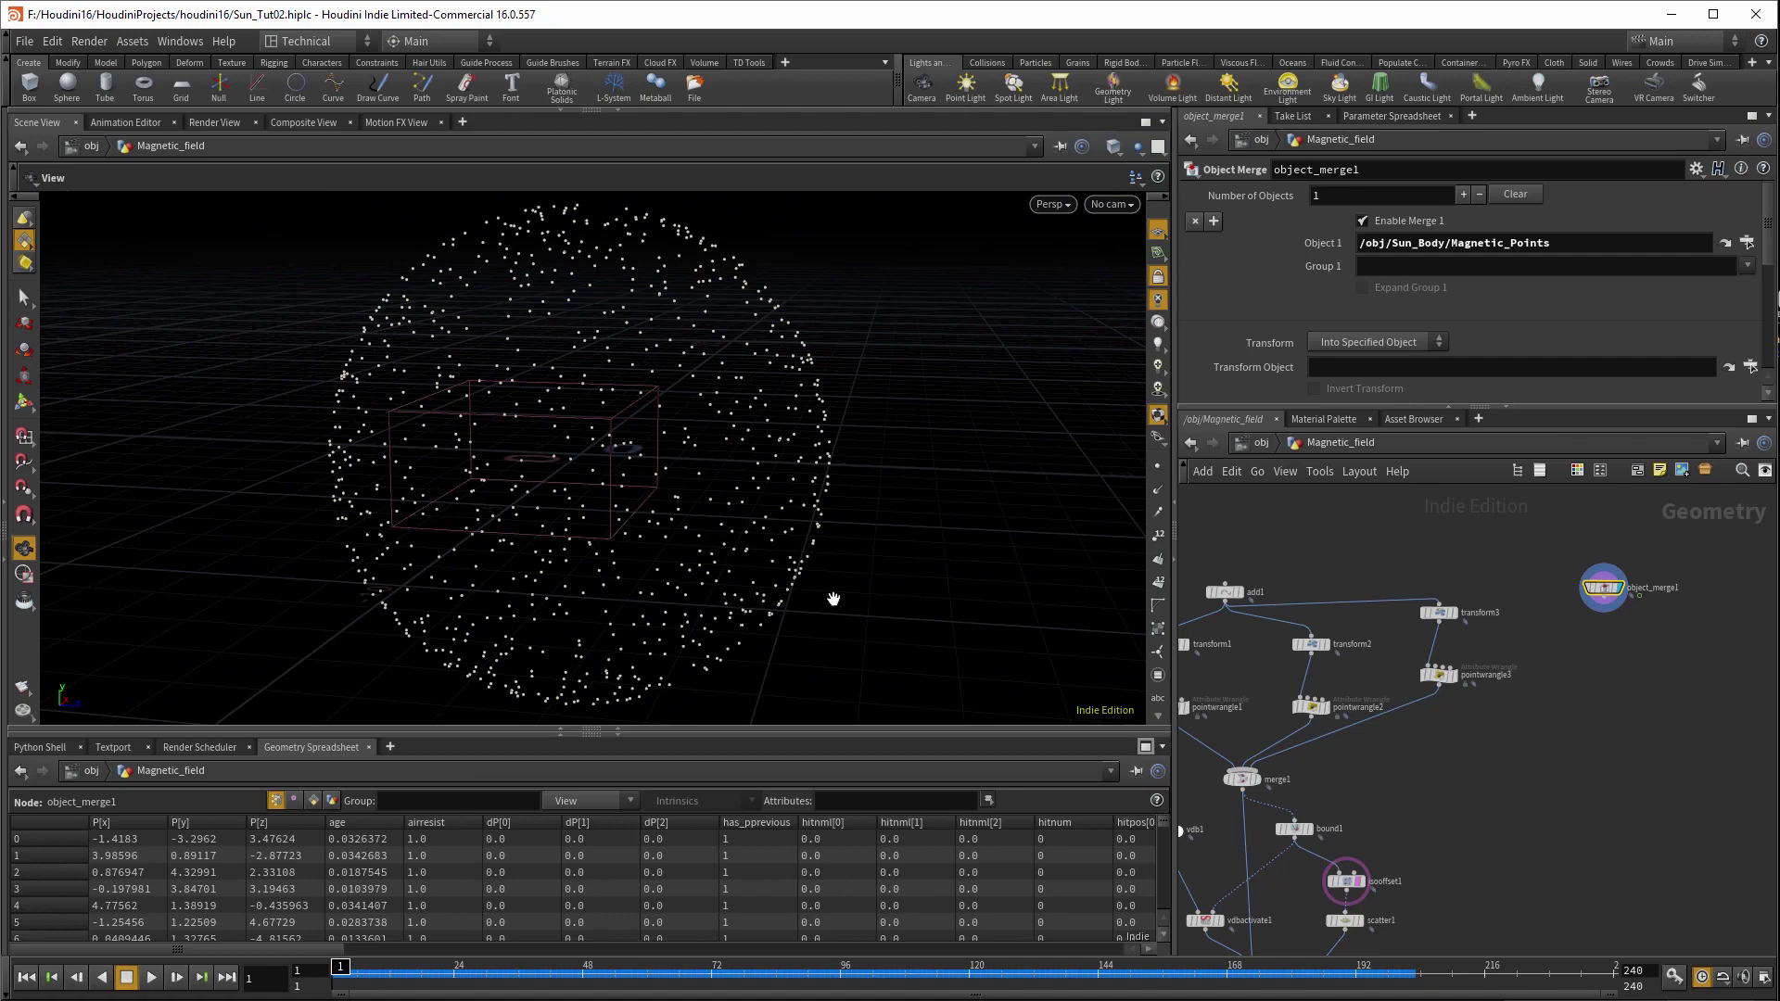
# - Add an Attribute Wrangle below object_merge1, connected to its output
pyautogui.moveTo(835, 599); pyautogui.dragTo(702, 581)
pyautogui.moveTo(702, 580); pyautogui.dragTo(778, 568, button='right')
pyautogui.moveTo(746, 556); pyautogui.dragTo(666, 572)
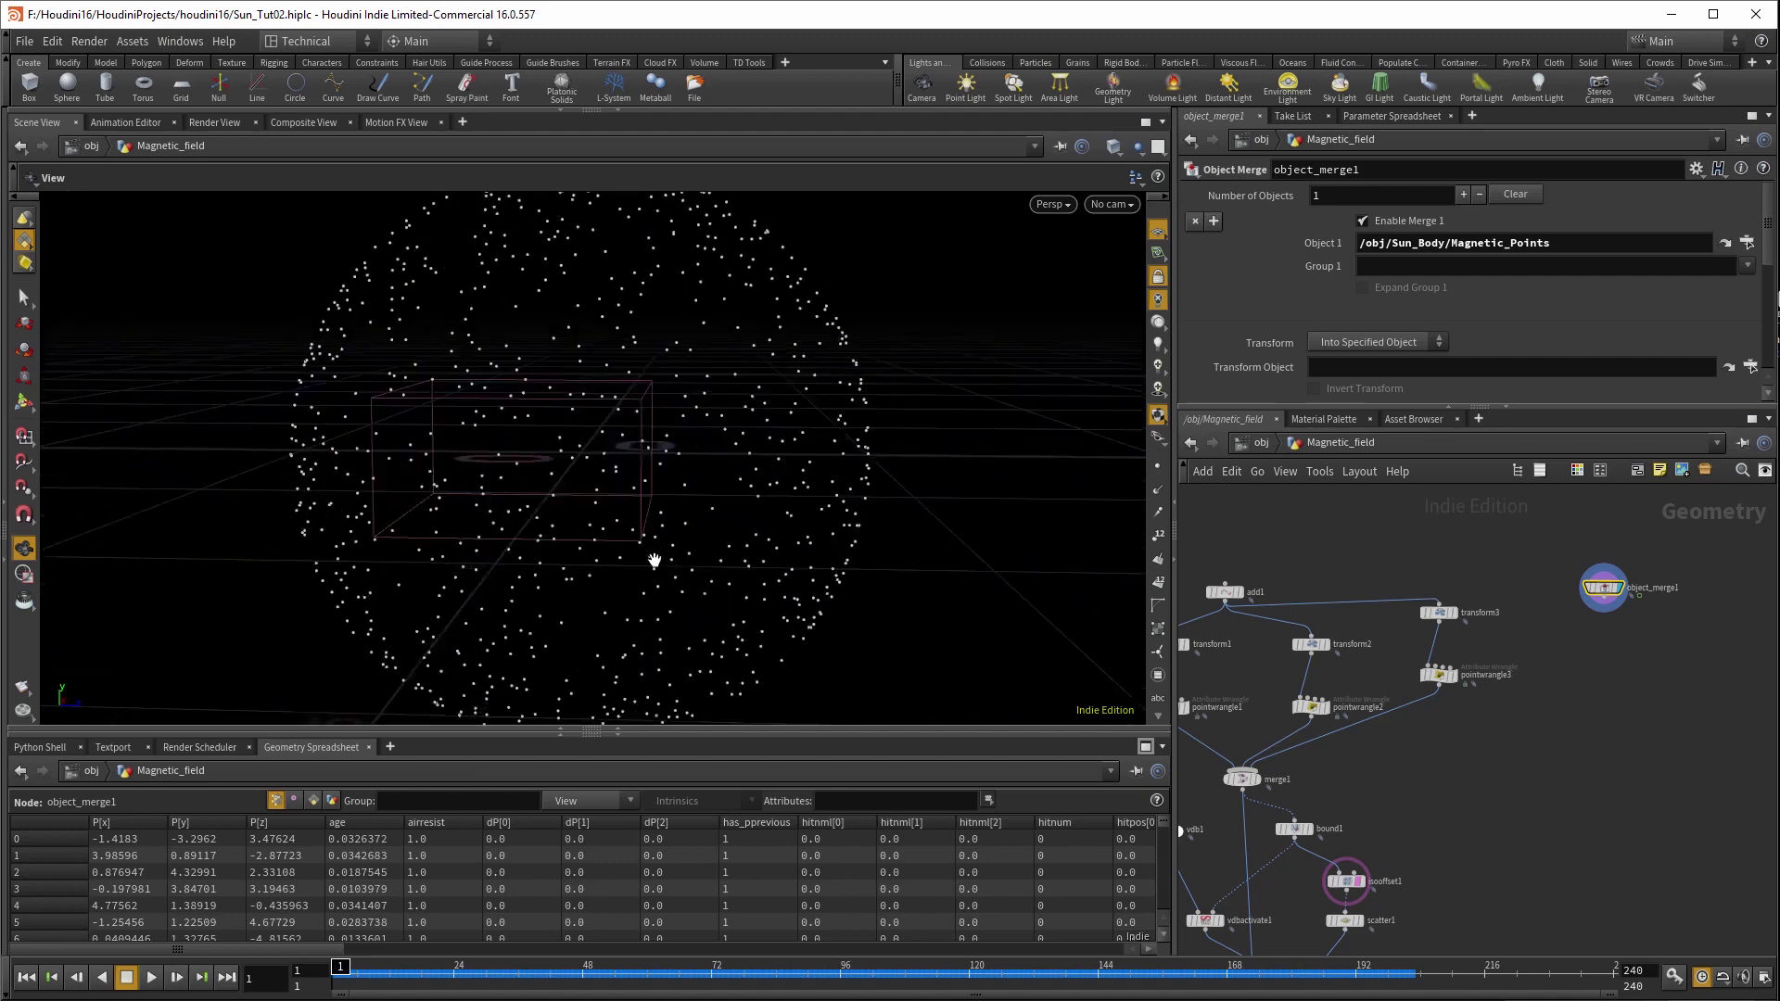
pyautogui.click(1612, 601)
pyautogui.press('Tab')
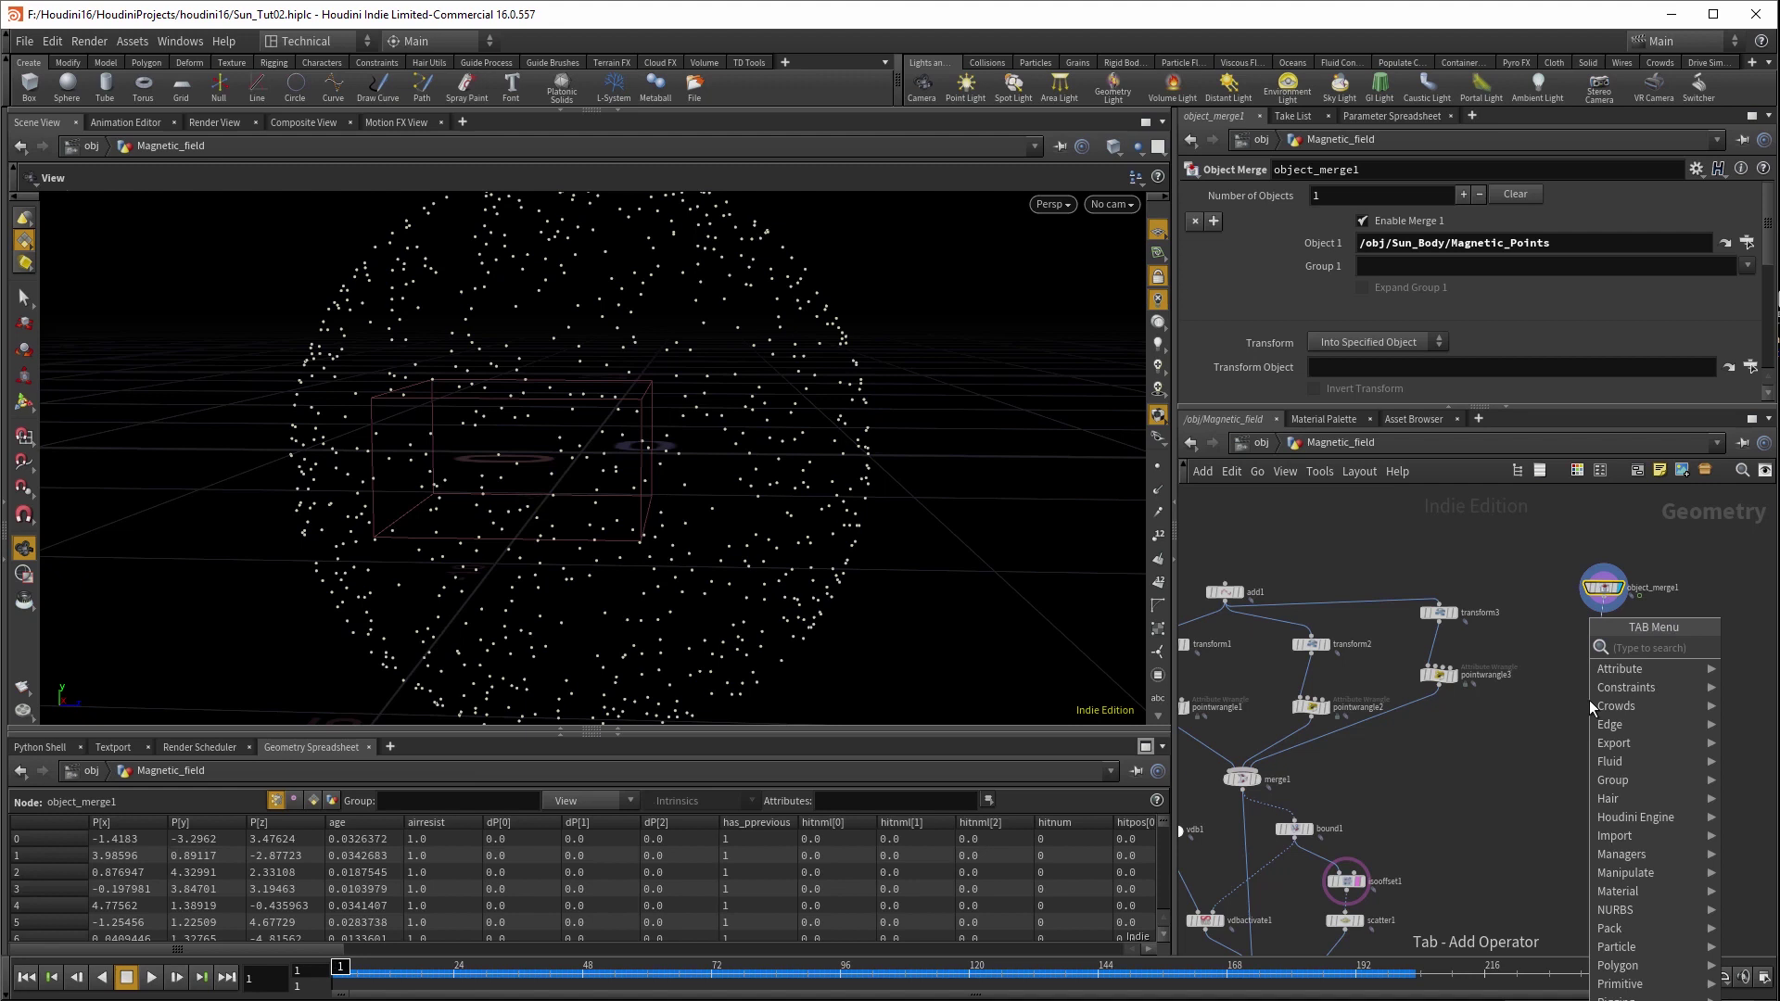
pyautogui.write('wra')
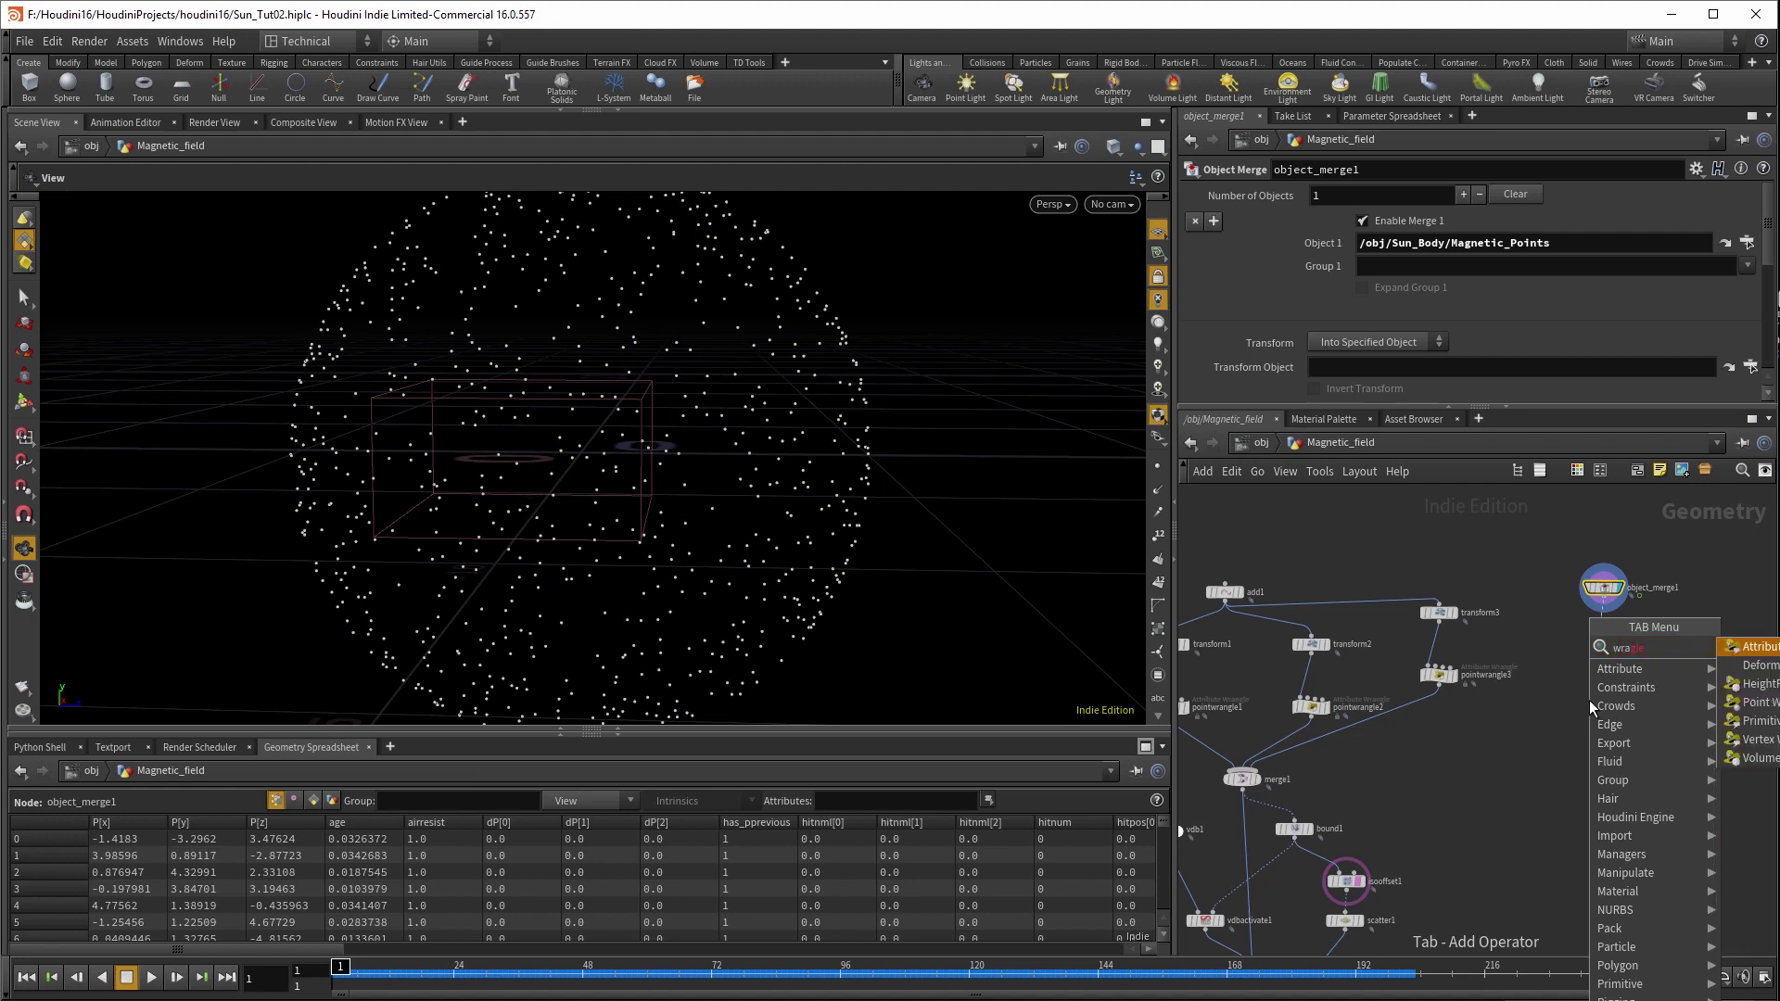
pyautogui.click(1752, 646)
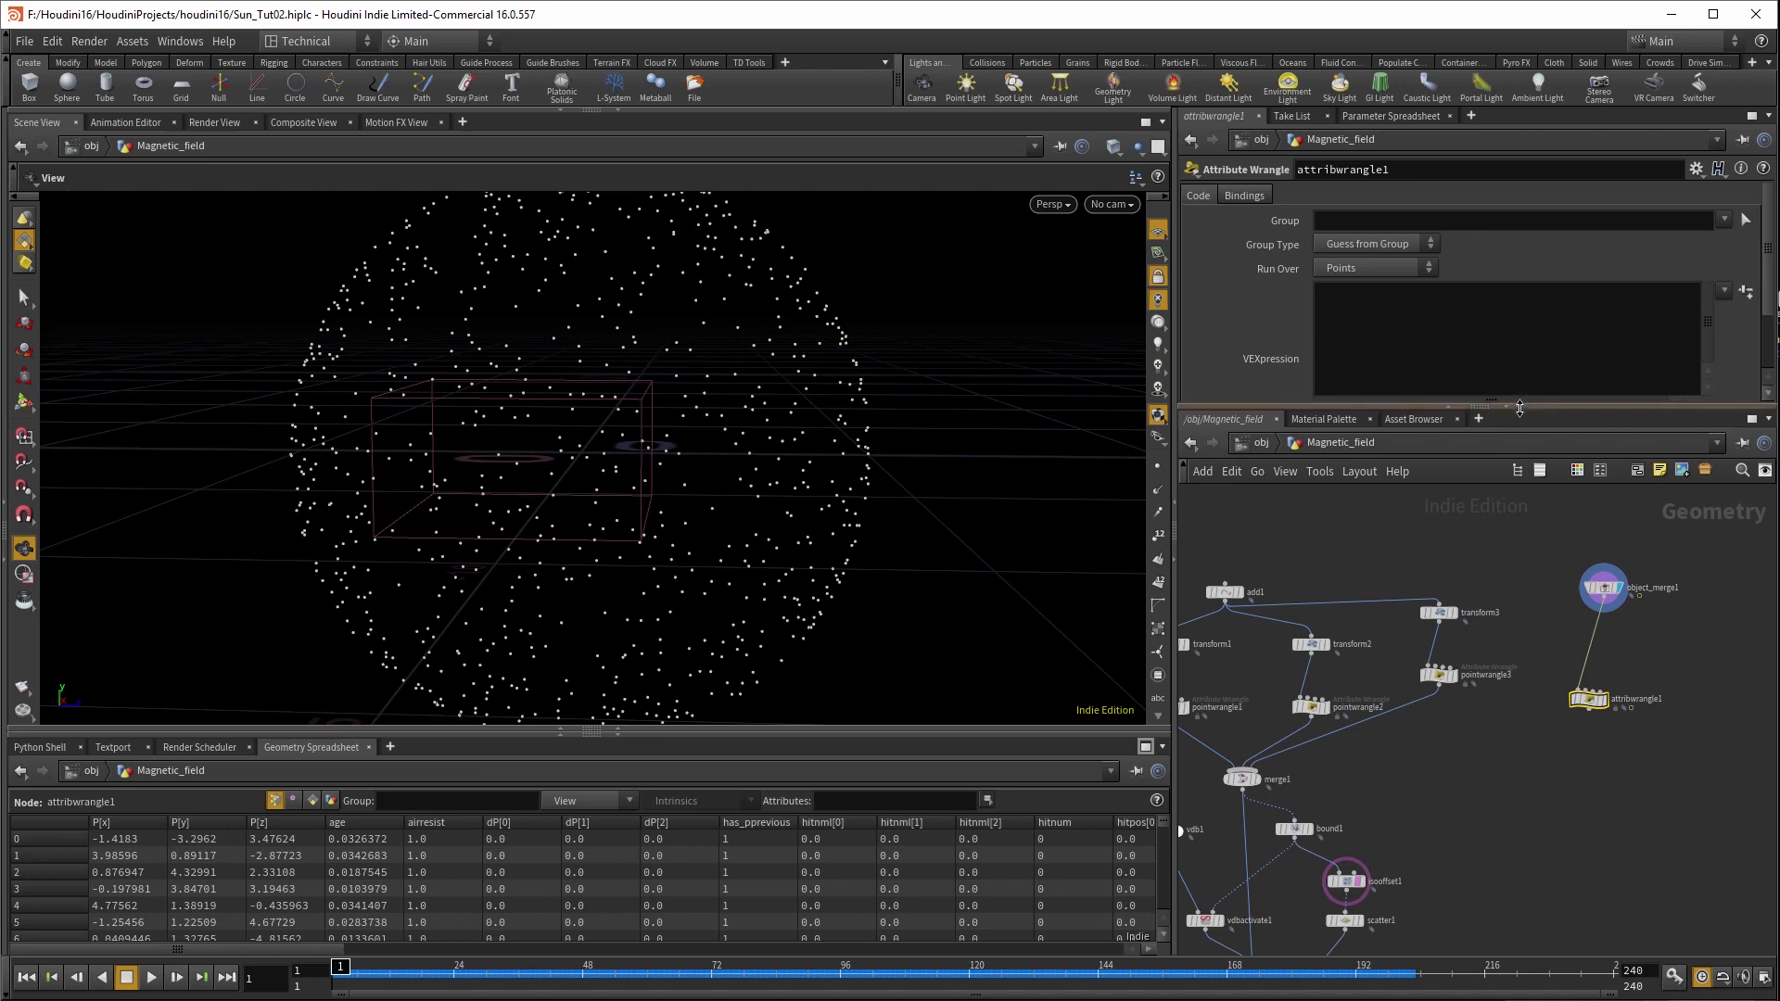
pyautogui.moveTo(1520, 405); pyautogui.dragTo(1519, 582)
pyautogui.scroll(3, 1537, 803)
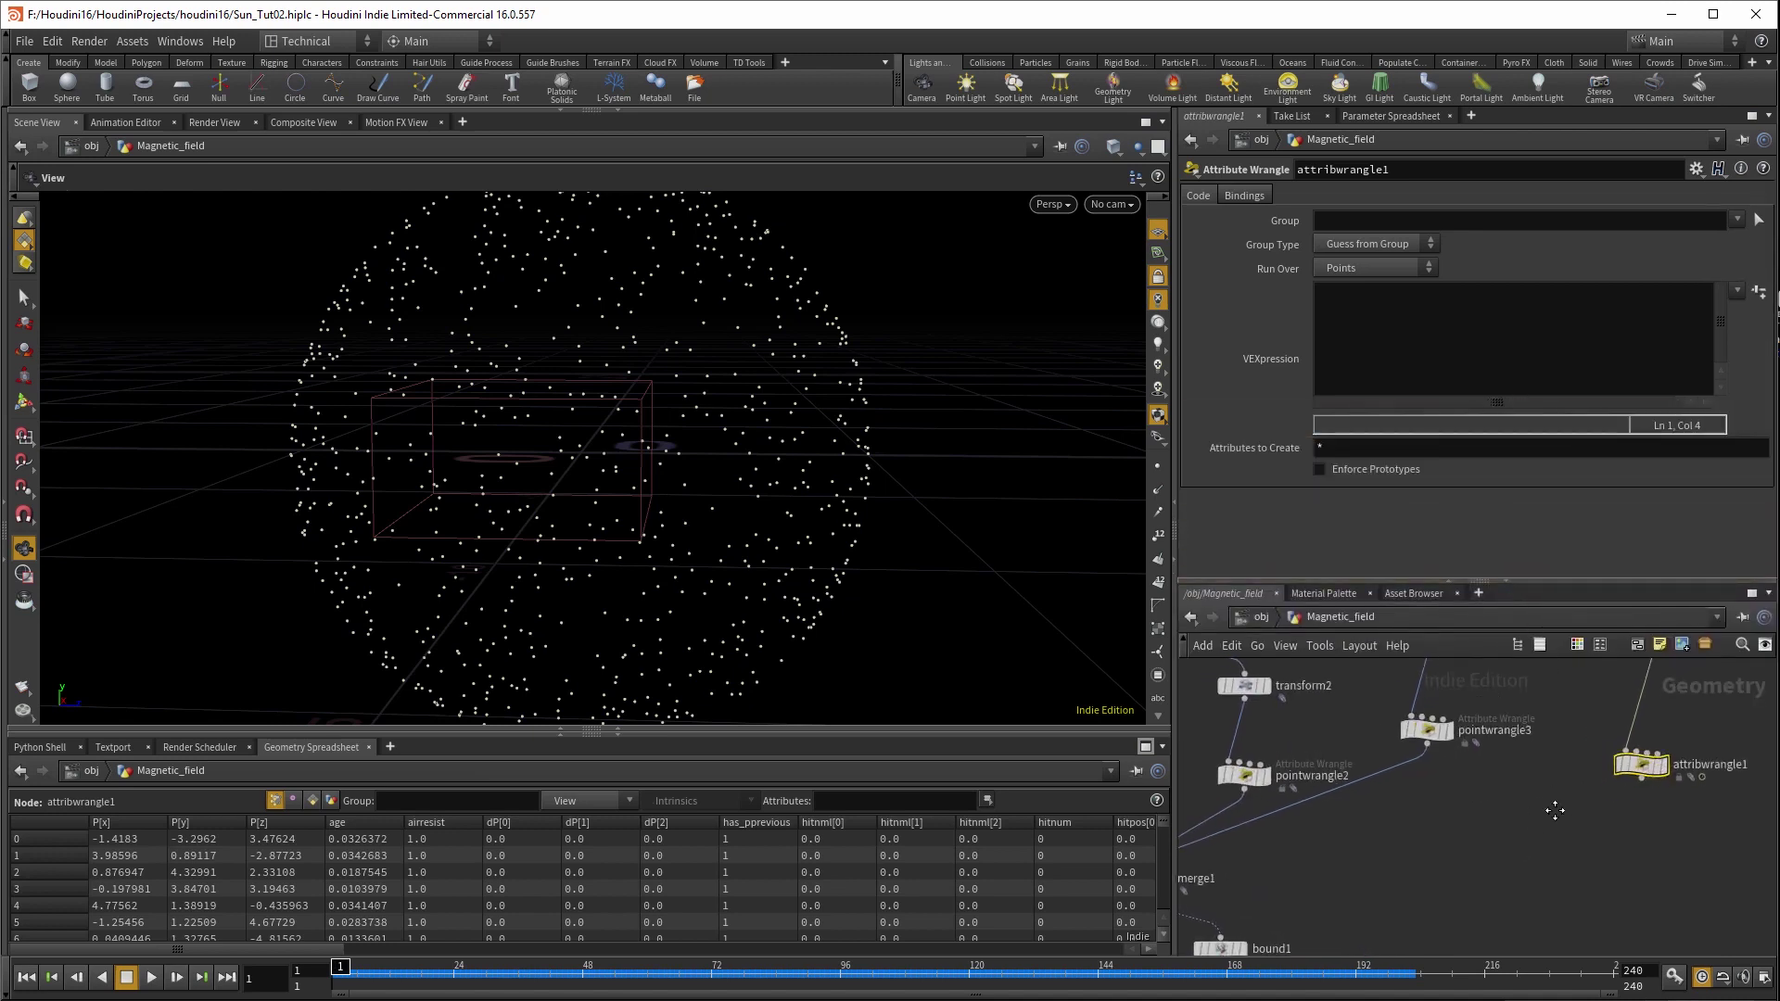
pyautogui.moveTo(1549, 815); pyautogui.dragTo(1516, 851, button='middle')
pyautogui.click(1395, 301)
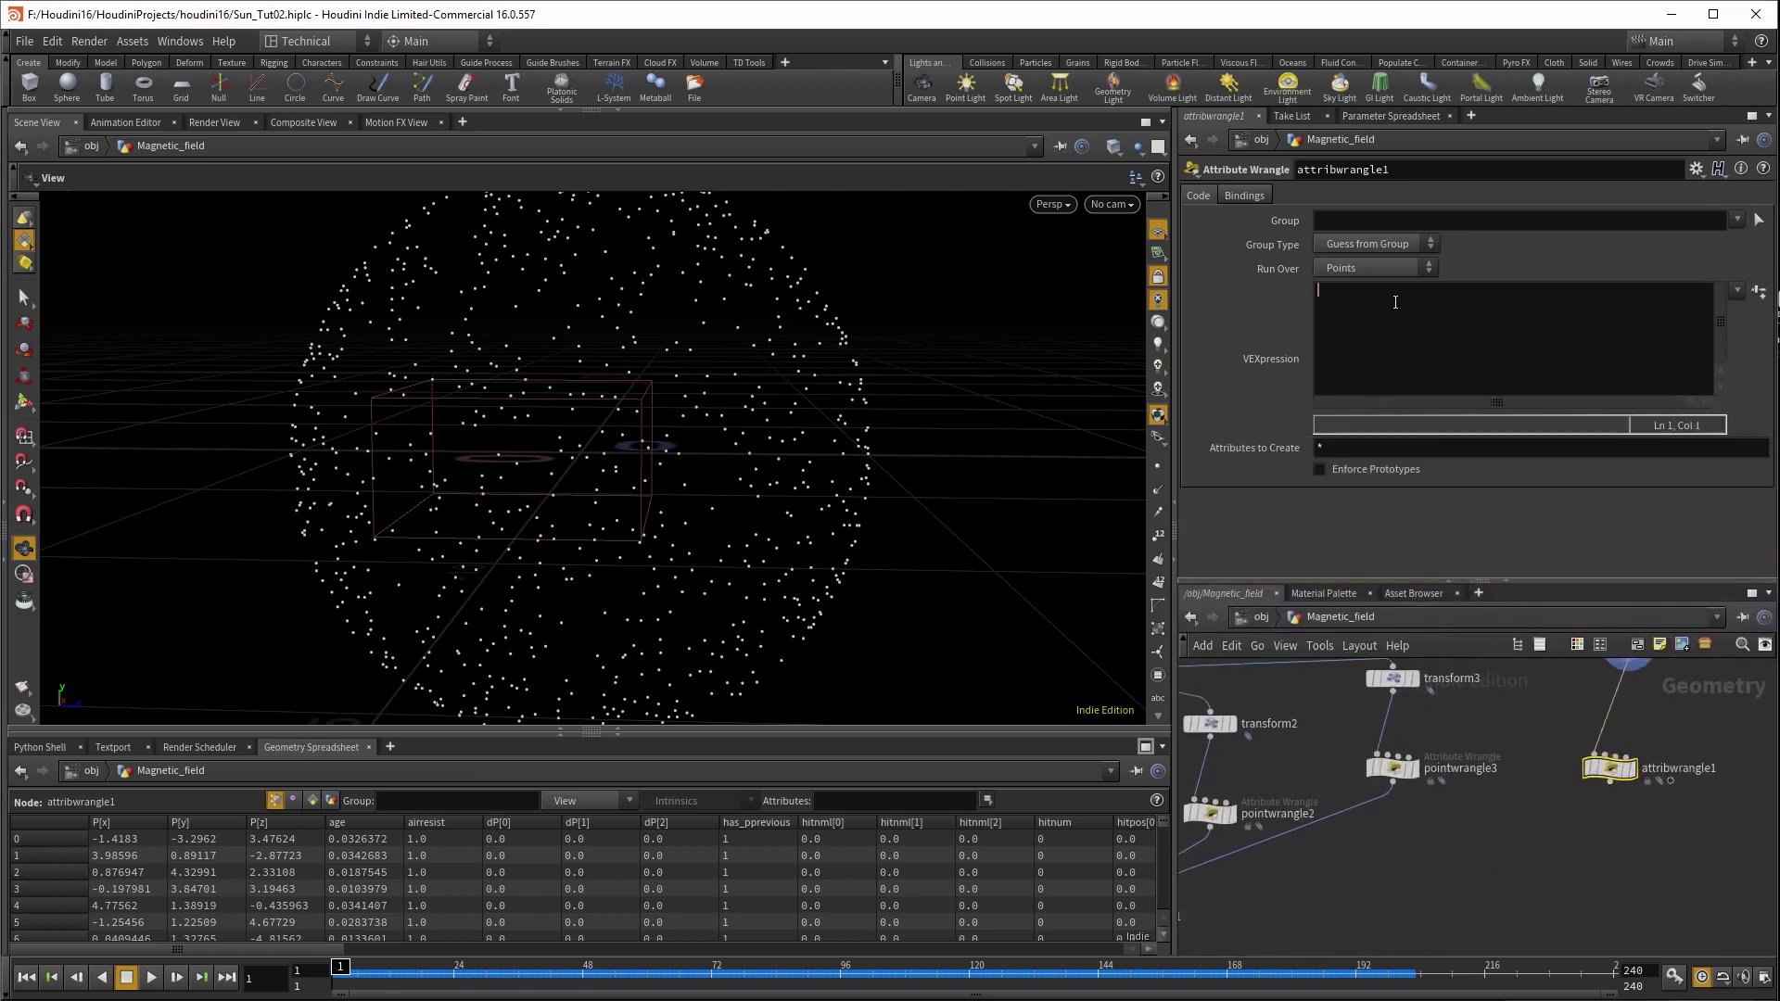
pyautogui.write('float sunspts = random')
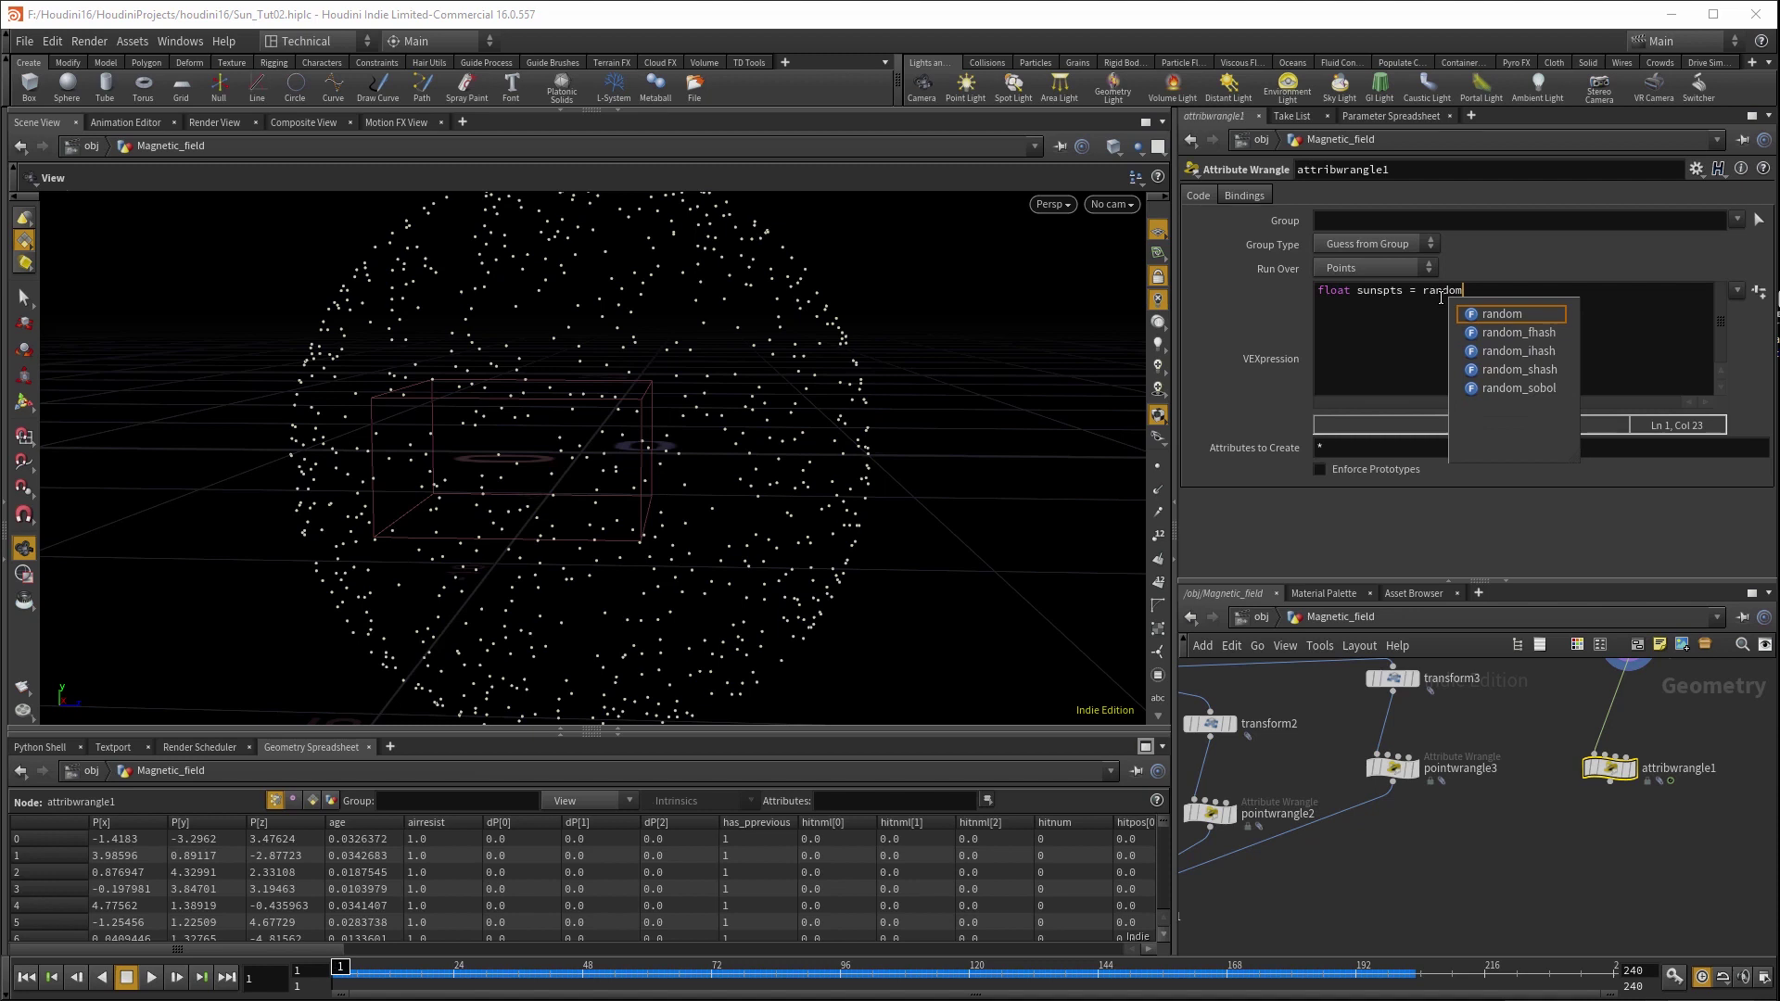
pyautogui.write('(')
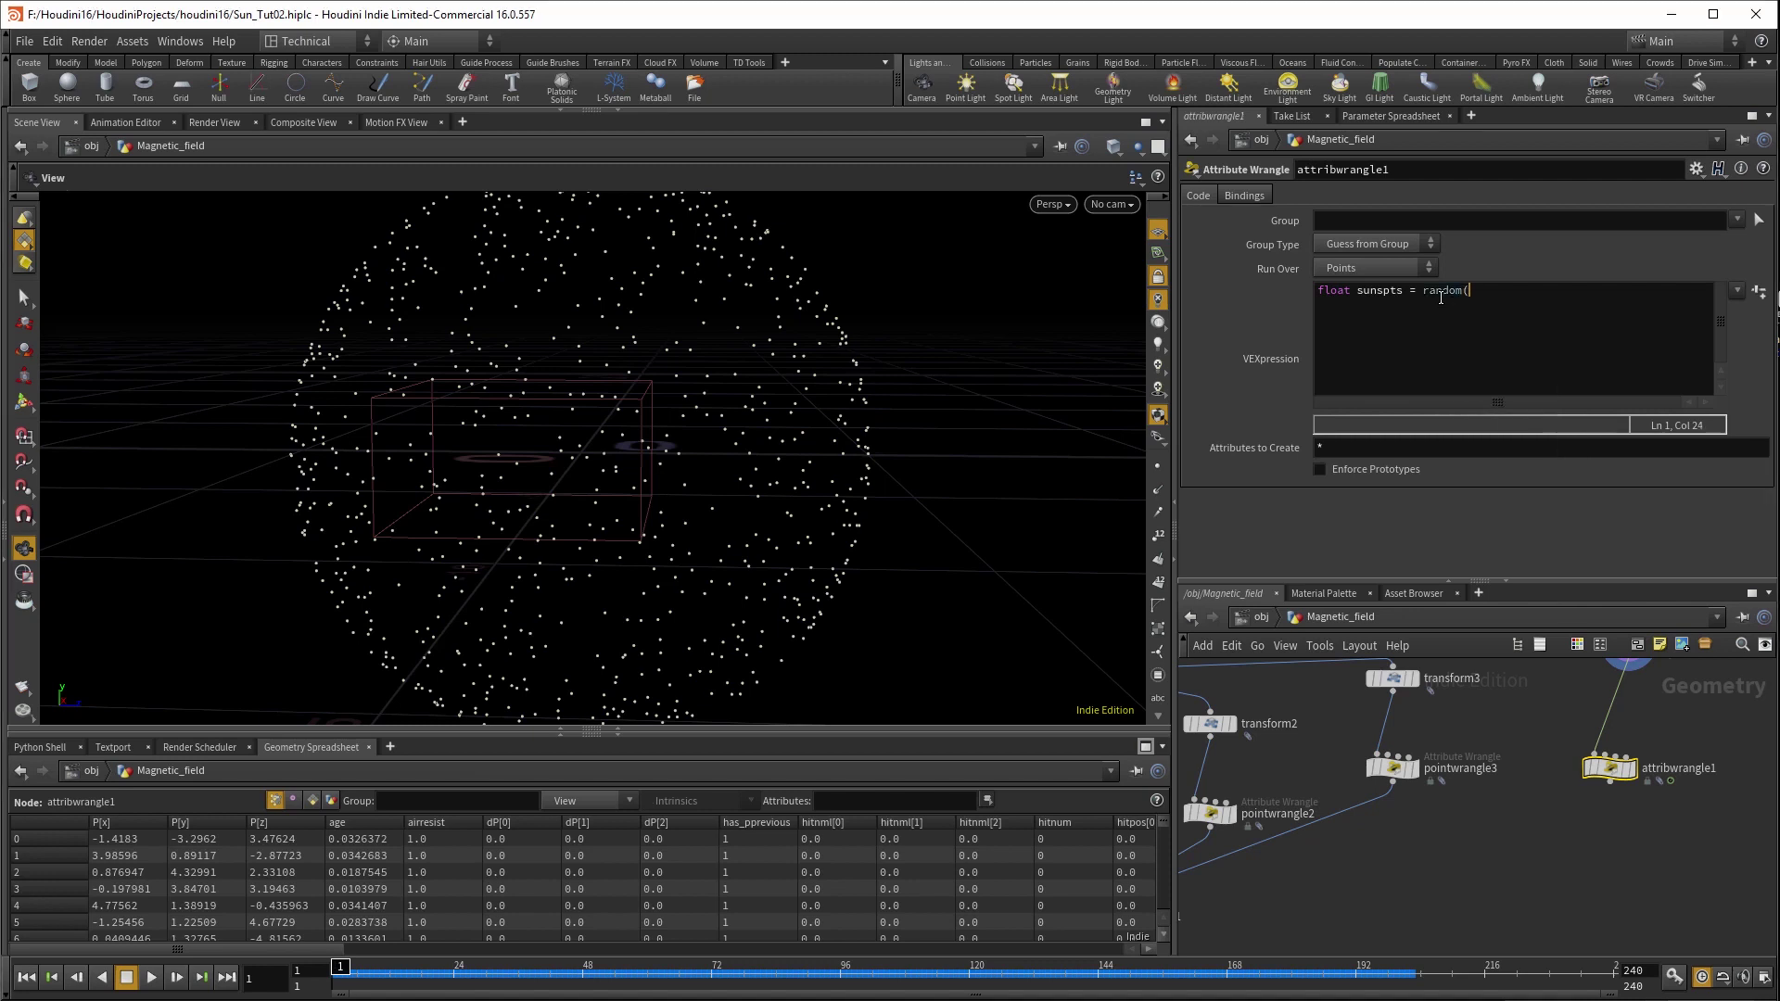
pyautogui.write('@')
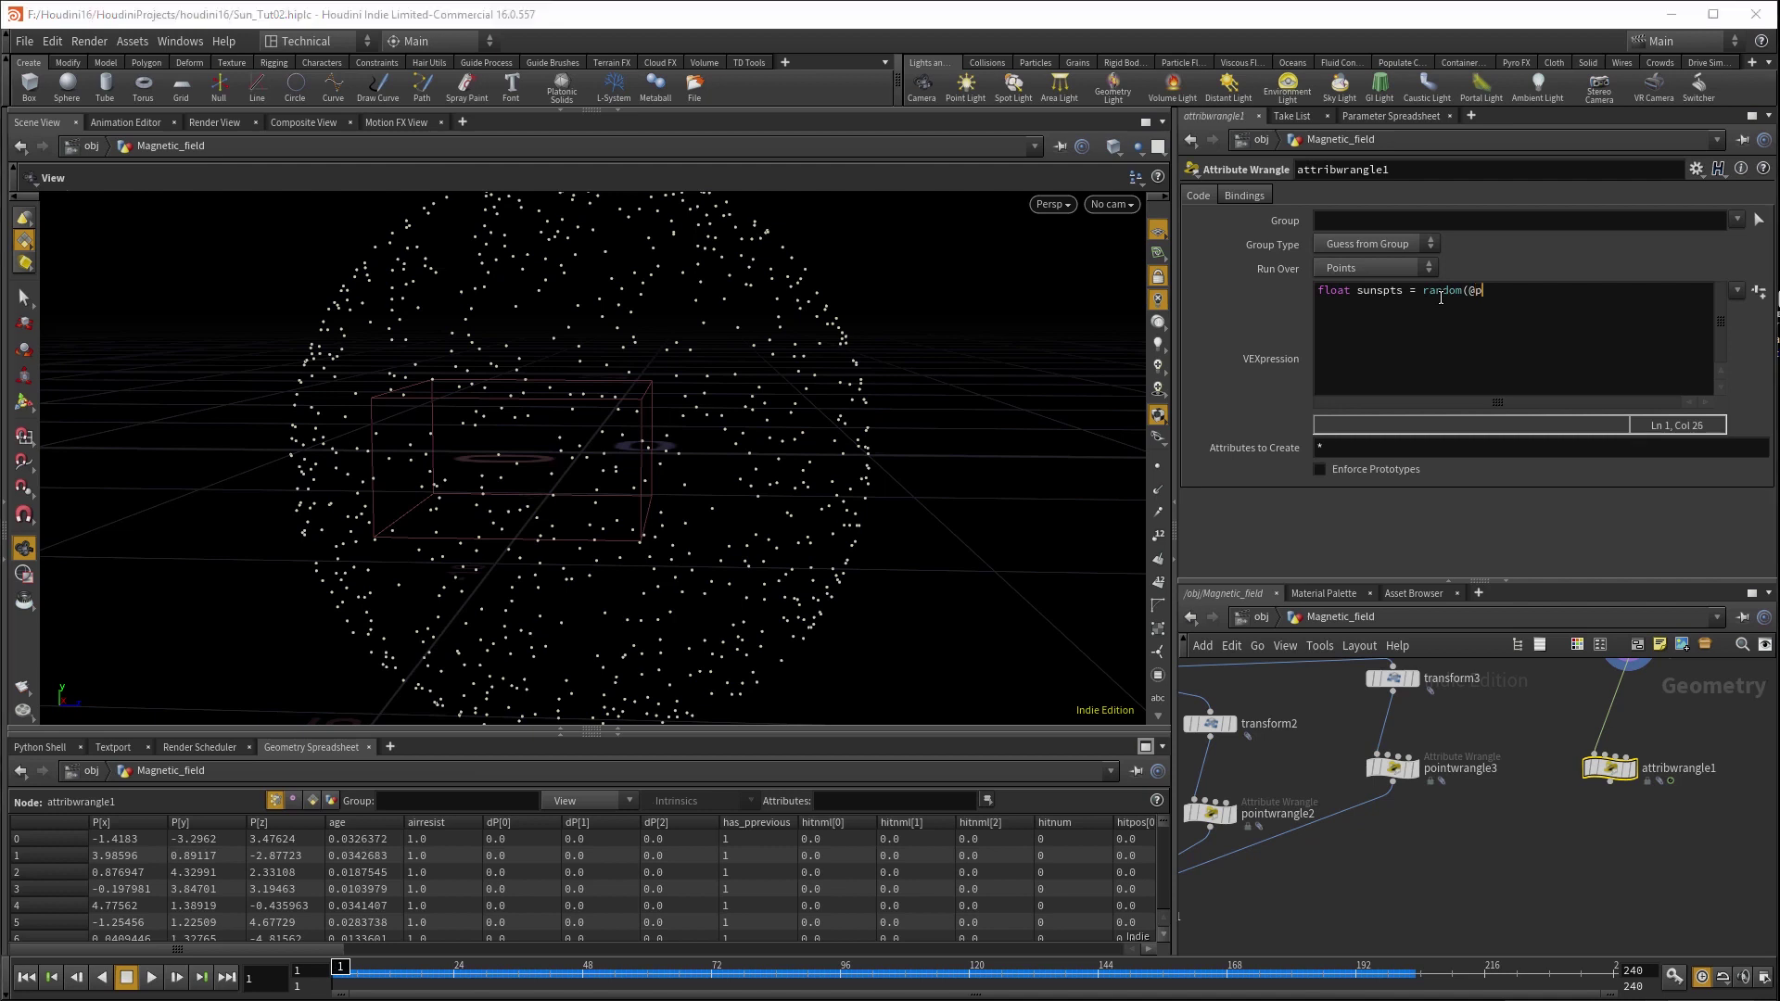
pyautogui.write('ptnum')
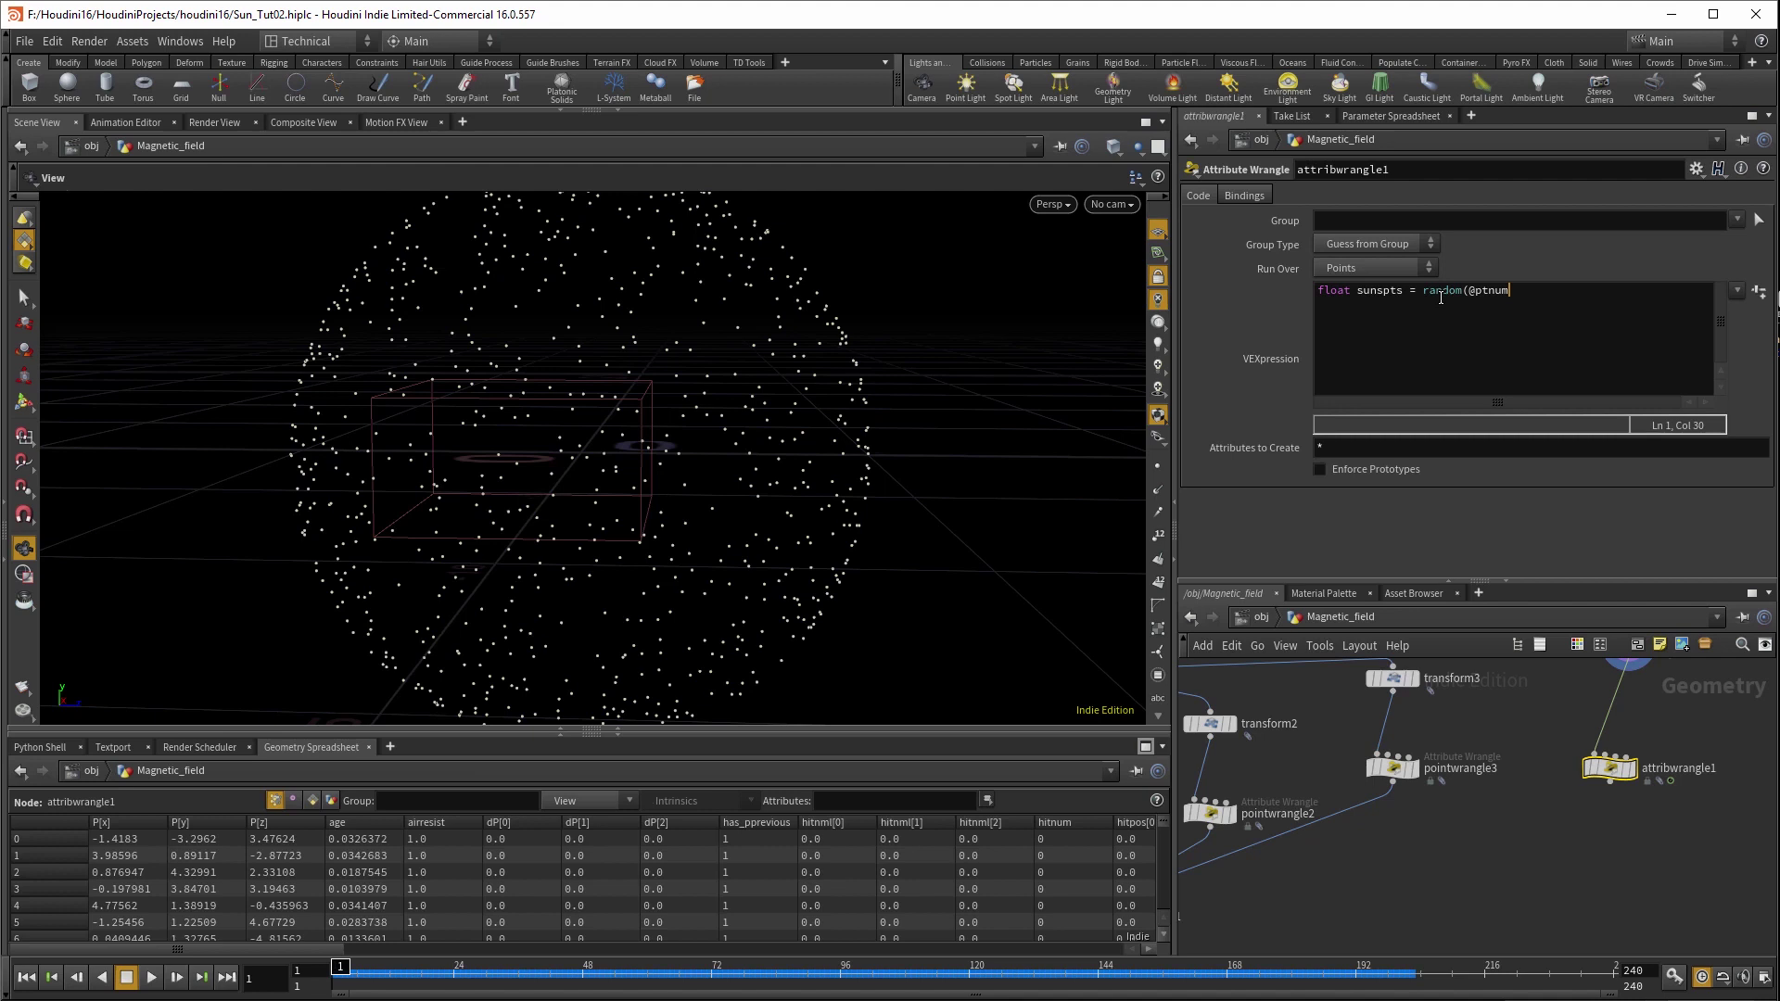
pyautogui.write('*4.443432);')
pyautogui.press('Return')
pyautogui.press('Return')
# - Add the condition if (sunspts >0.5) followed by f@pole = 0.01; to the VEXpression
pyautogui.write('if (sunspts')
pyautogui.write('>0.5)')
pyautogui.press('Return')
pyautogui.press('Return')
pyautogui.write('f')
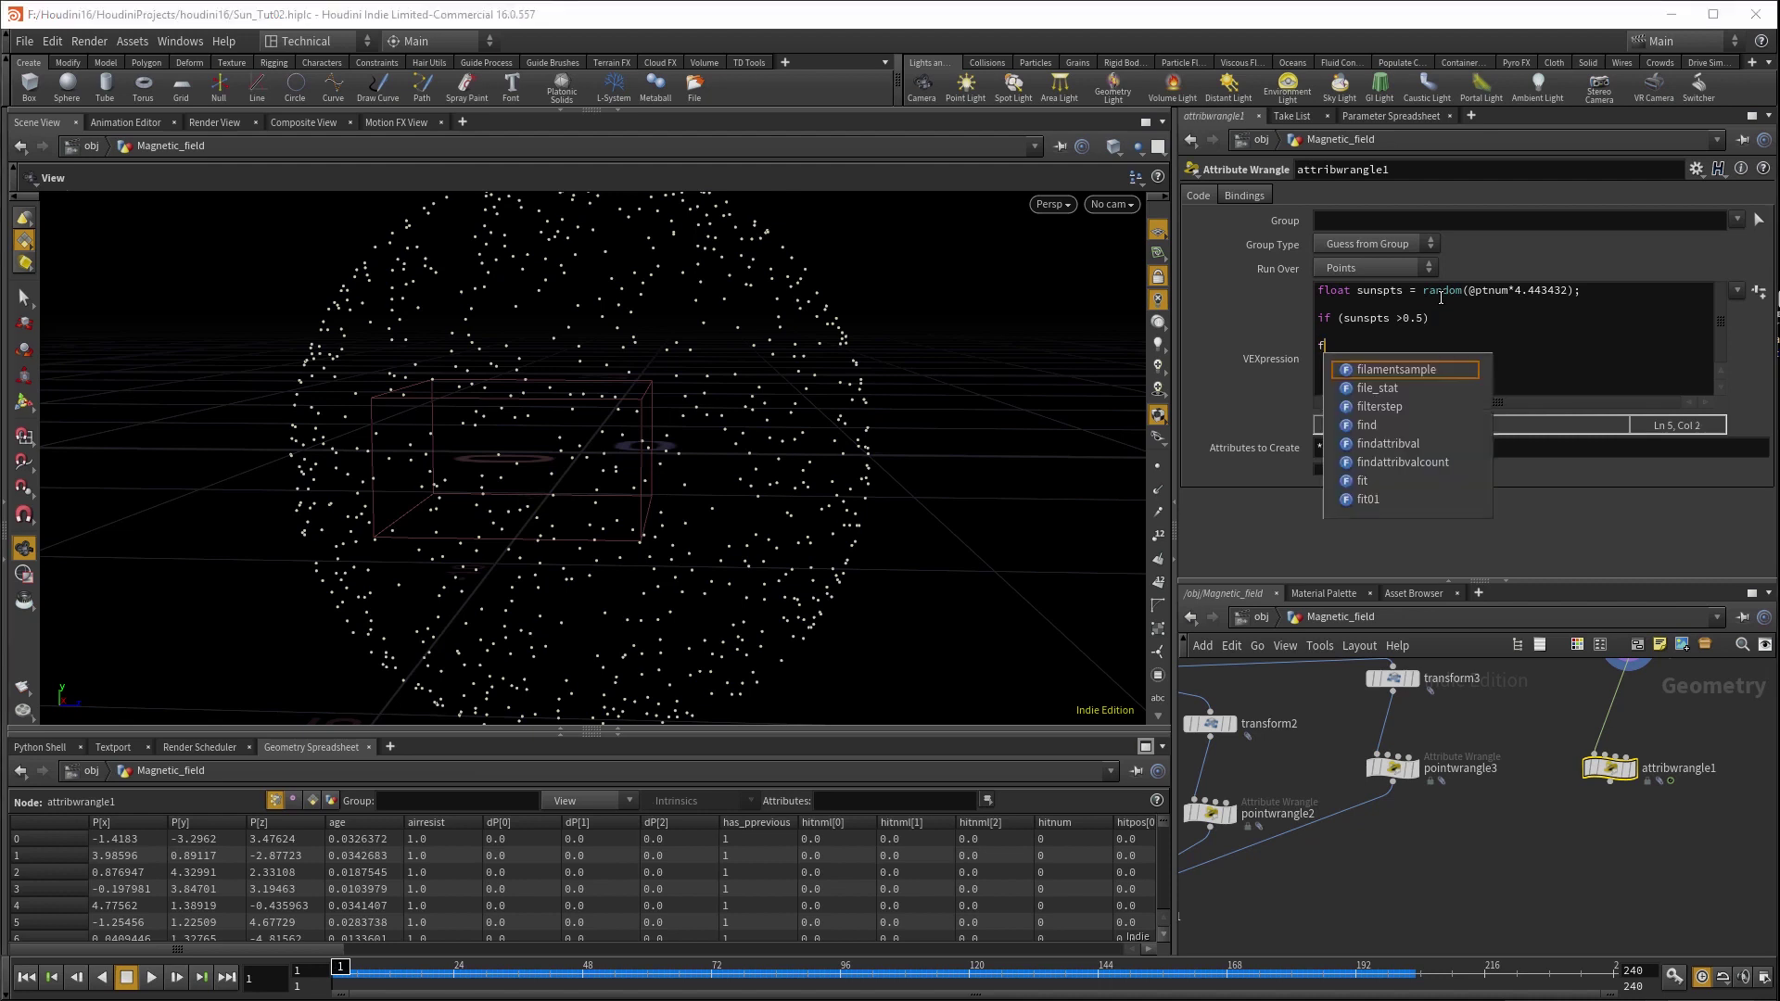
pyautogui.write('@pole =')
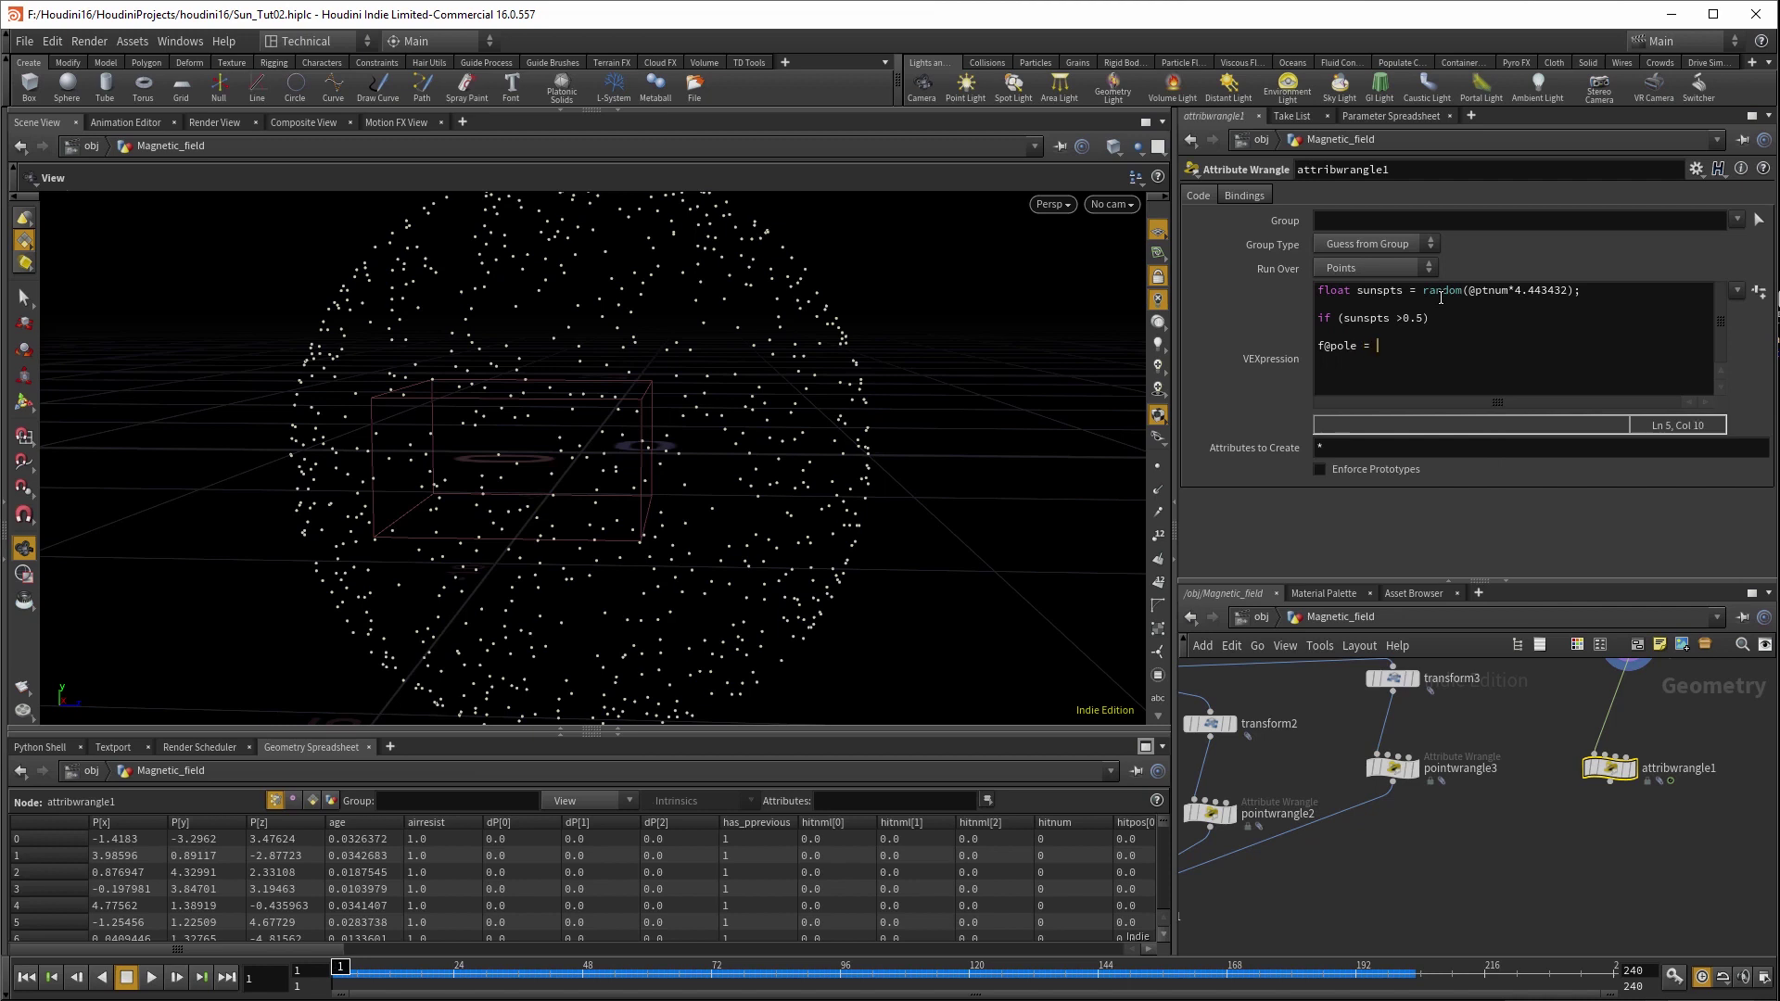
pyautogui.write(' 0.01;')
pyautogui.press('Return')
pyautogui.press('Return')
# - Complete the VEXpression with an else branch that sets f@pole = -0.01;
pyautogui.write('el')
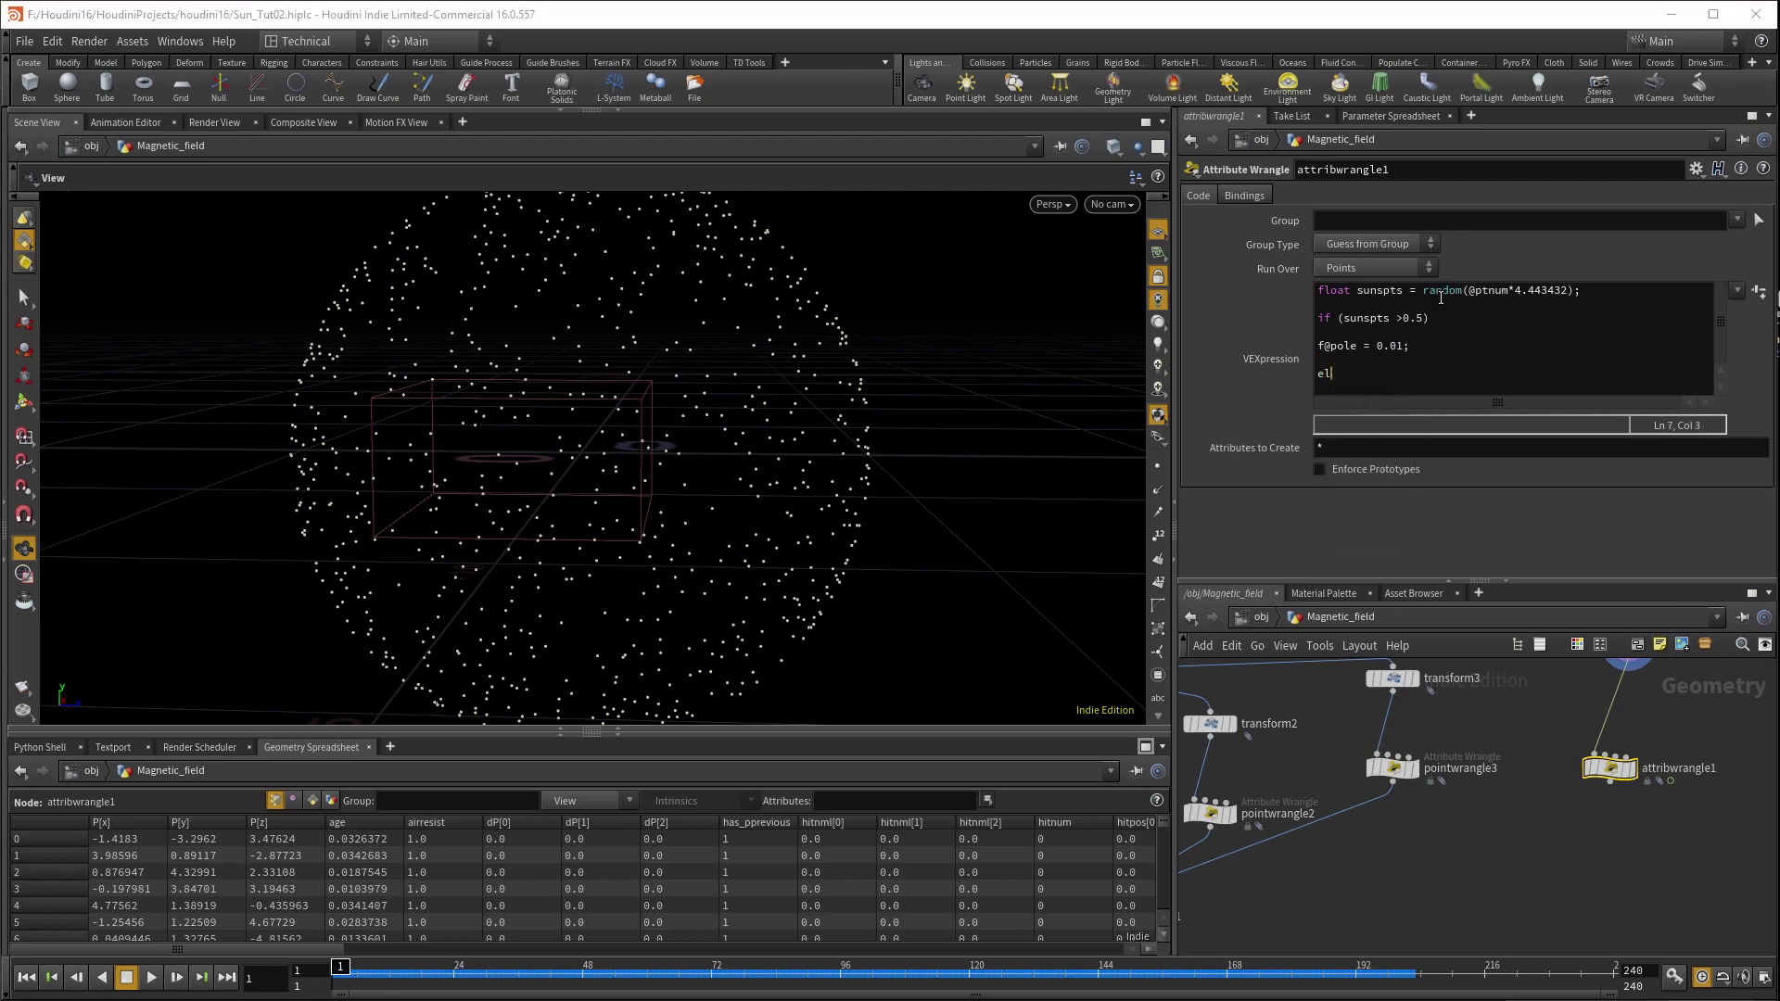
pyautogui.write('se')
pyautogui.press('Return')
pyautogui.press('Return')
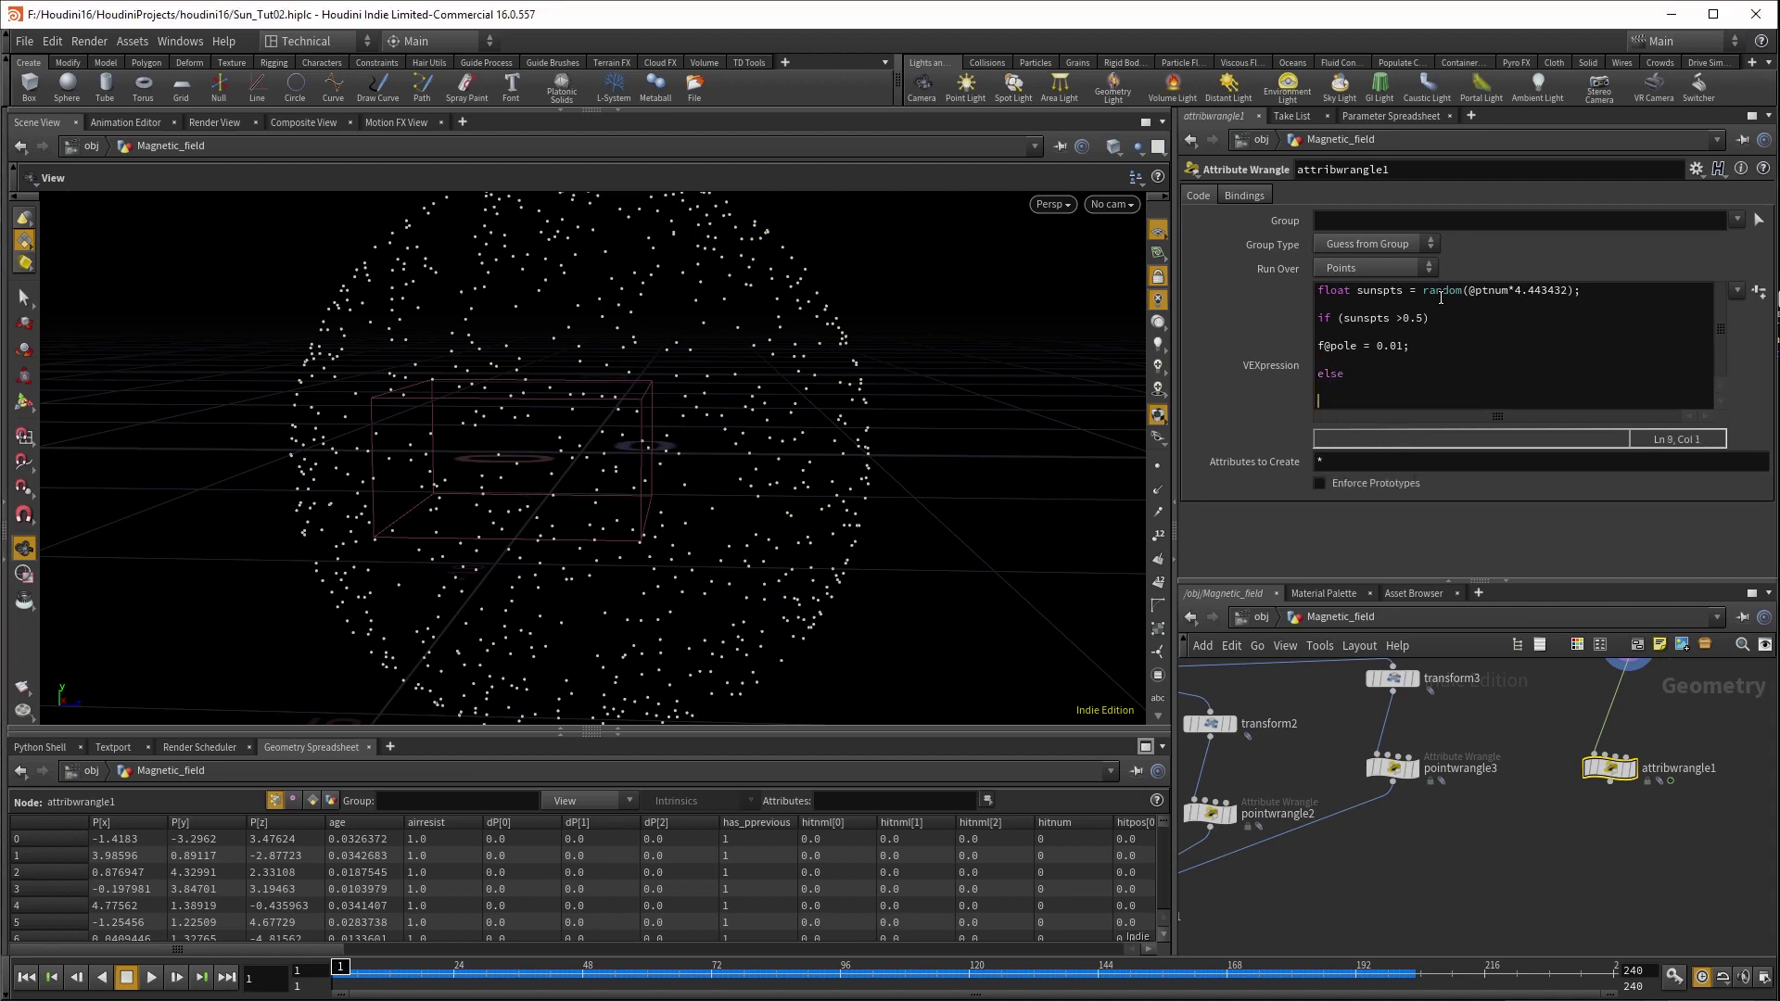
pyautogui.write('f@pole')
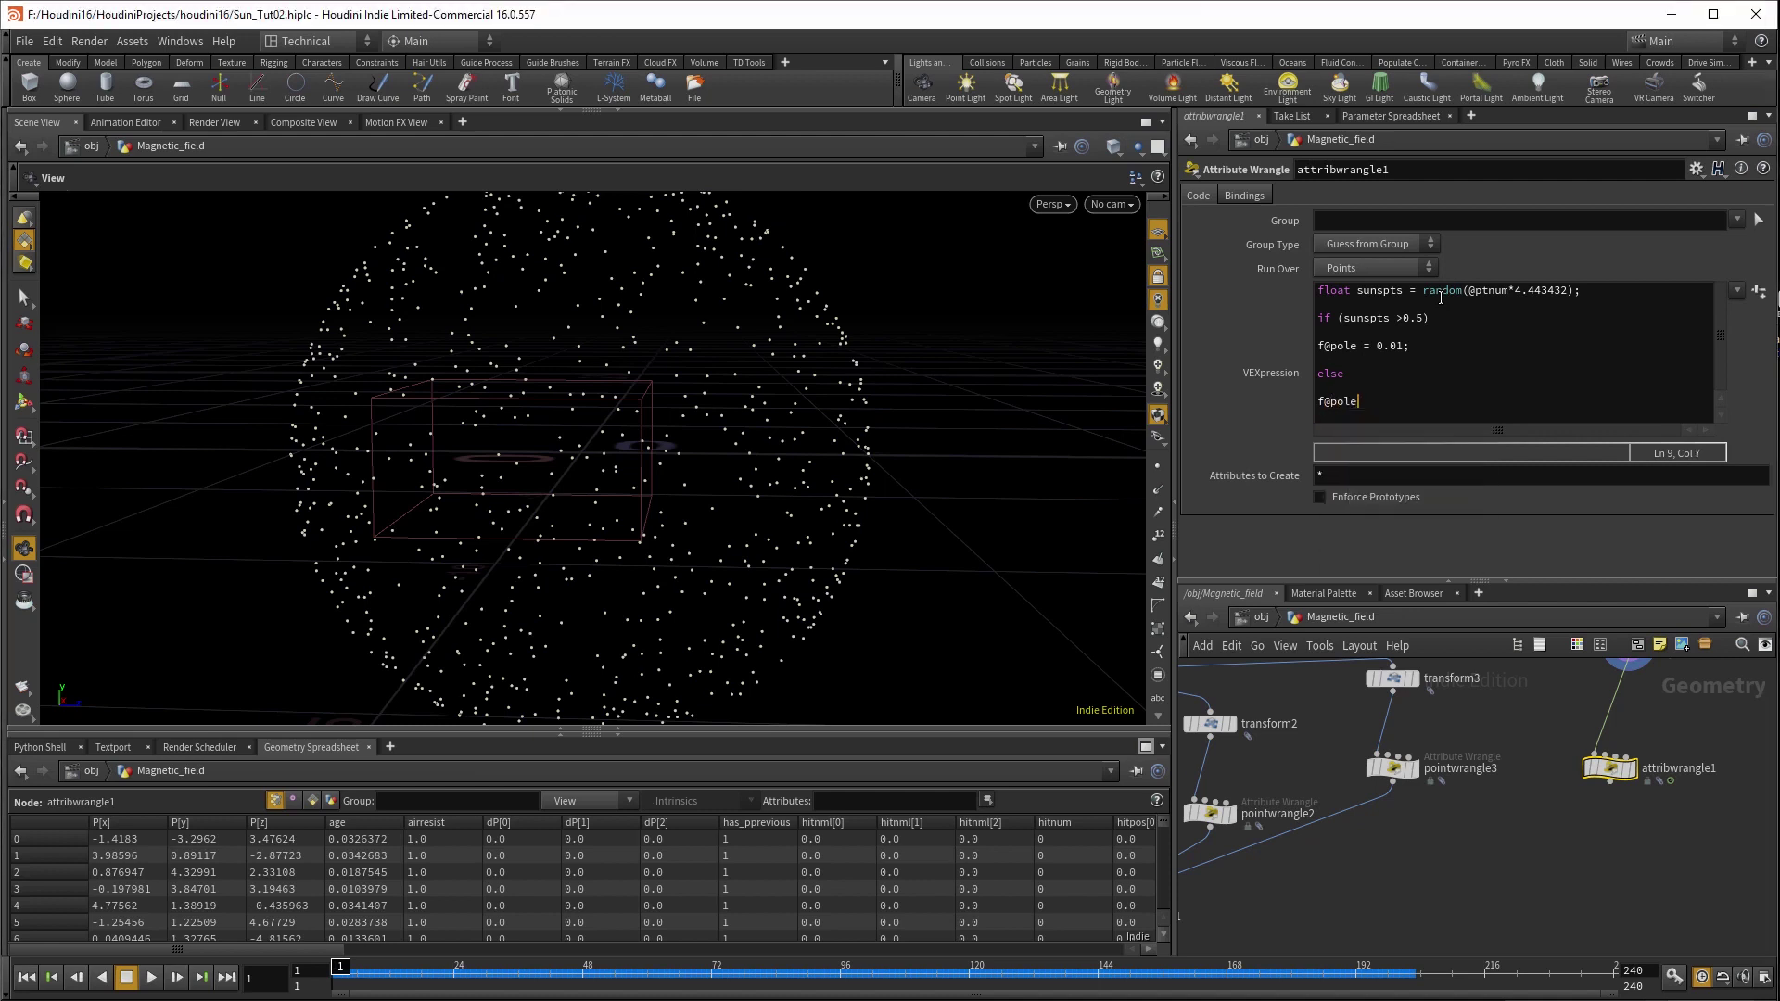
pyautogui.write(' = -0.01;')
# - Colour the attribwrangle1 node red and turn on its display flag
pyautogui.moveTo(1609, 777)
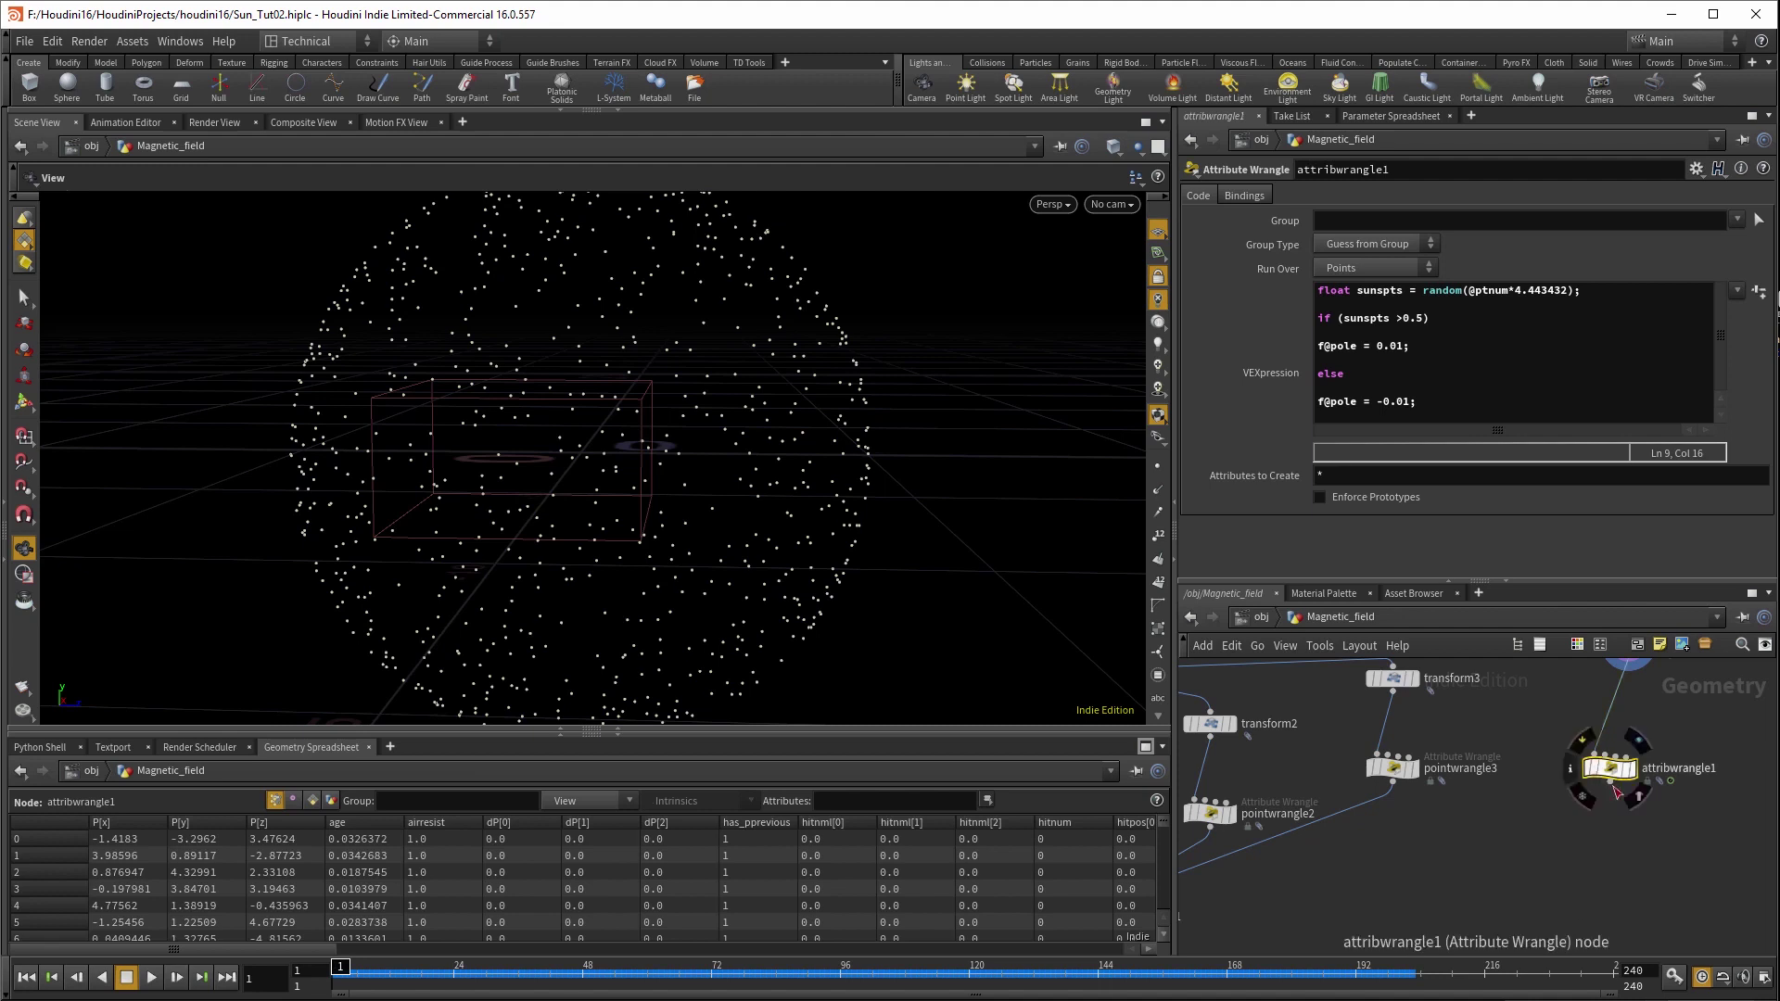
pyautogui.press('c')
pyautogui.click(1671, 841)
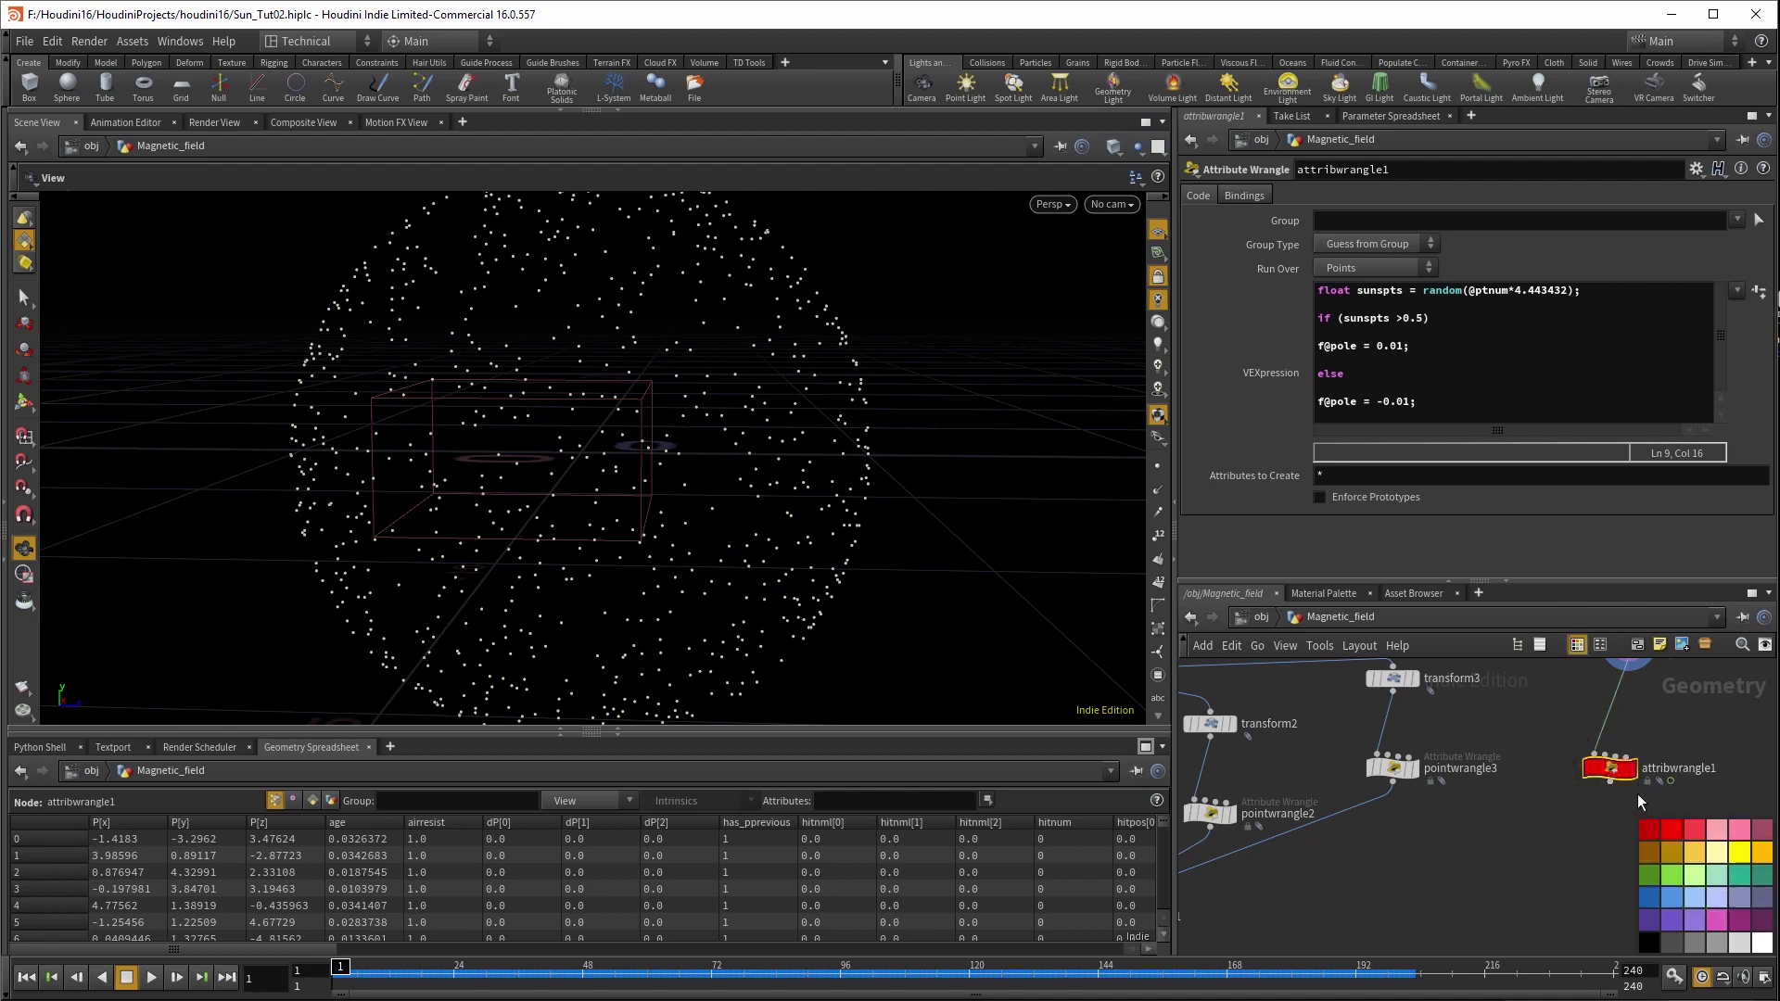
pyautogui.moveTo(1609, 777)
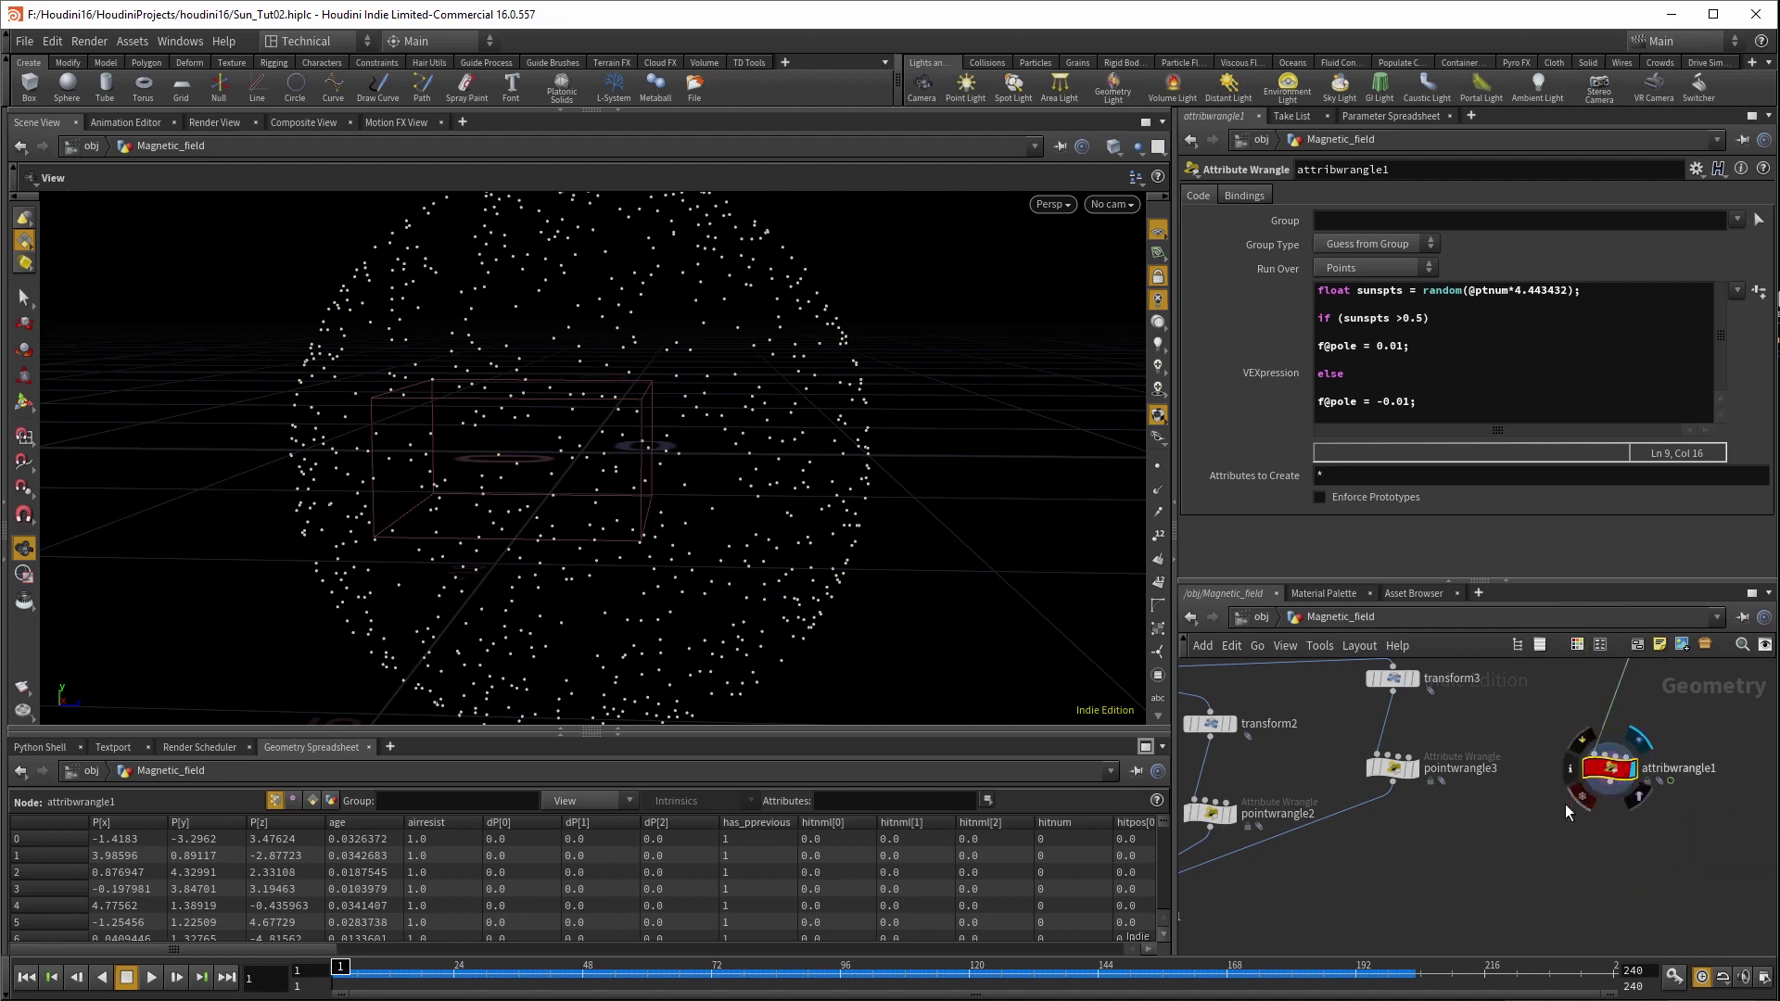
pyautogui.moveTo(1500, 838); pyautogui.dragTo(1587, 811, button='middle')
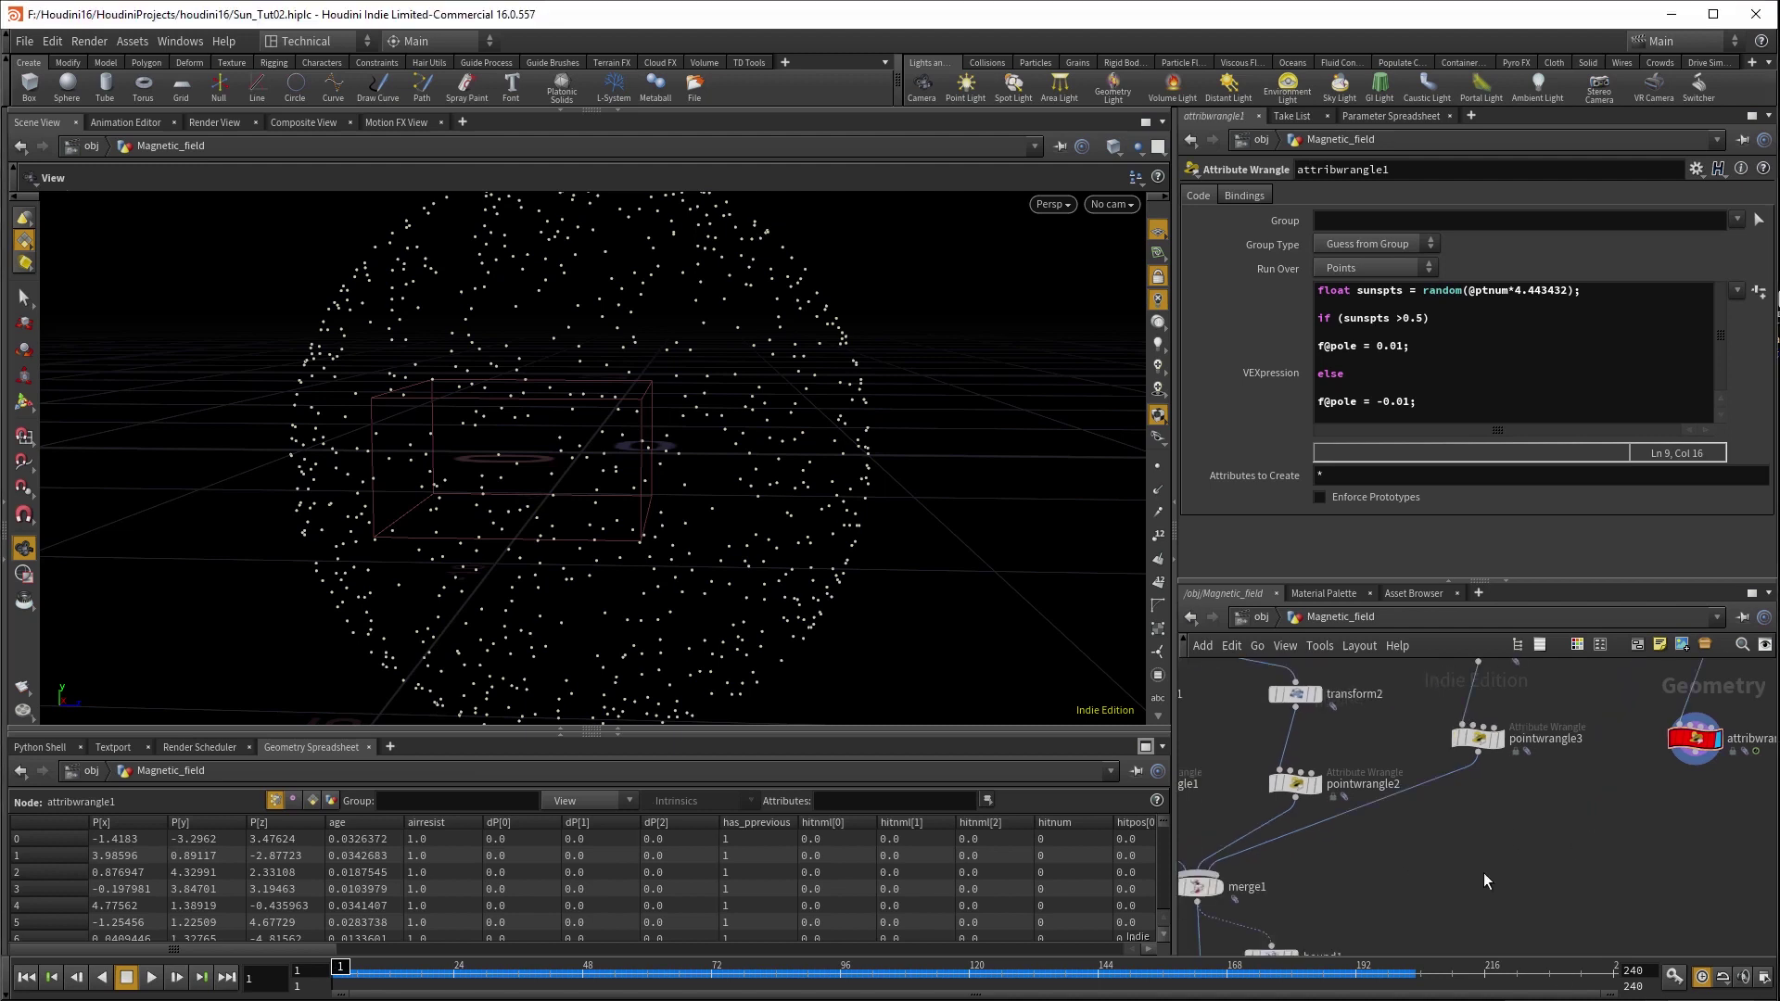
# - Cut the three pointwrangle wires into merge1 and connect attribwrangle1 to merge1 instead
pyautogui.moveTo(1483, 872); pyautogui.dragTo(1576, 840, button='middle')
pyautogui.press('y')
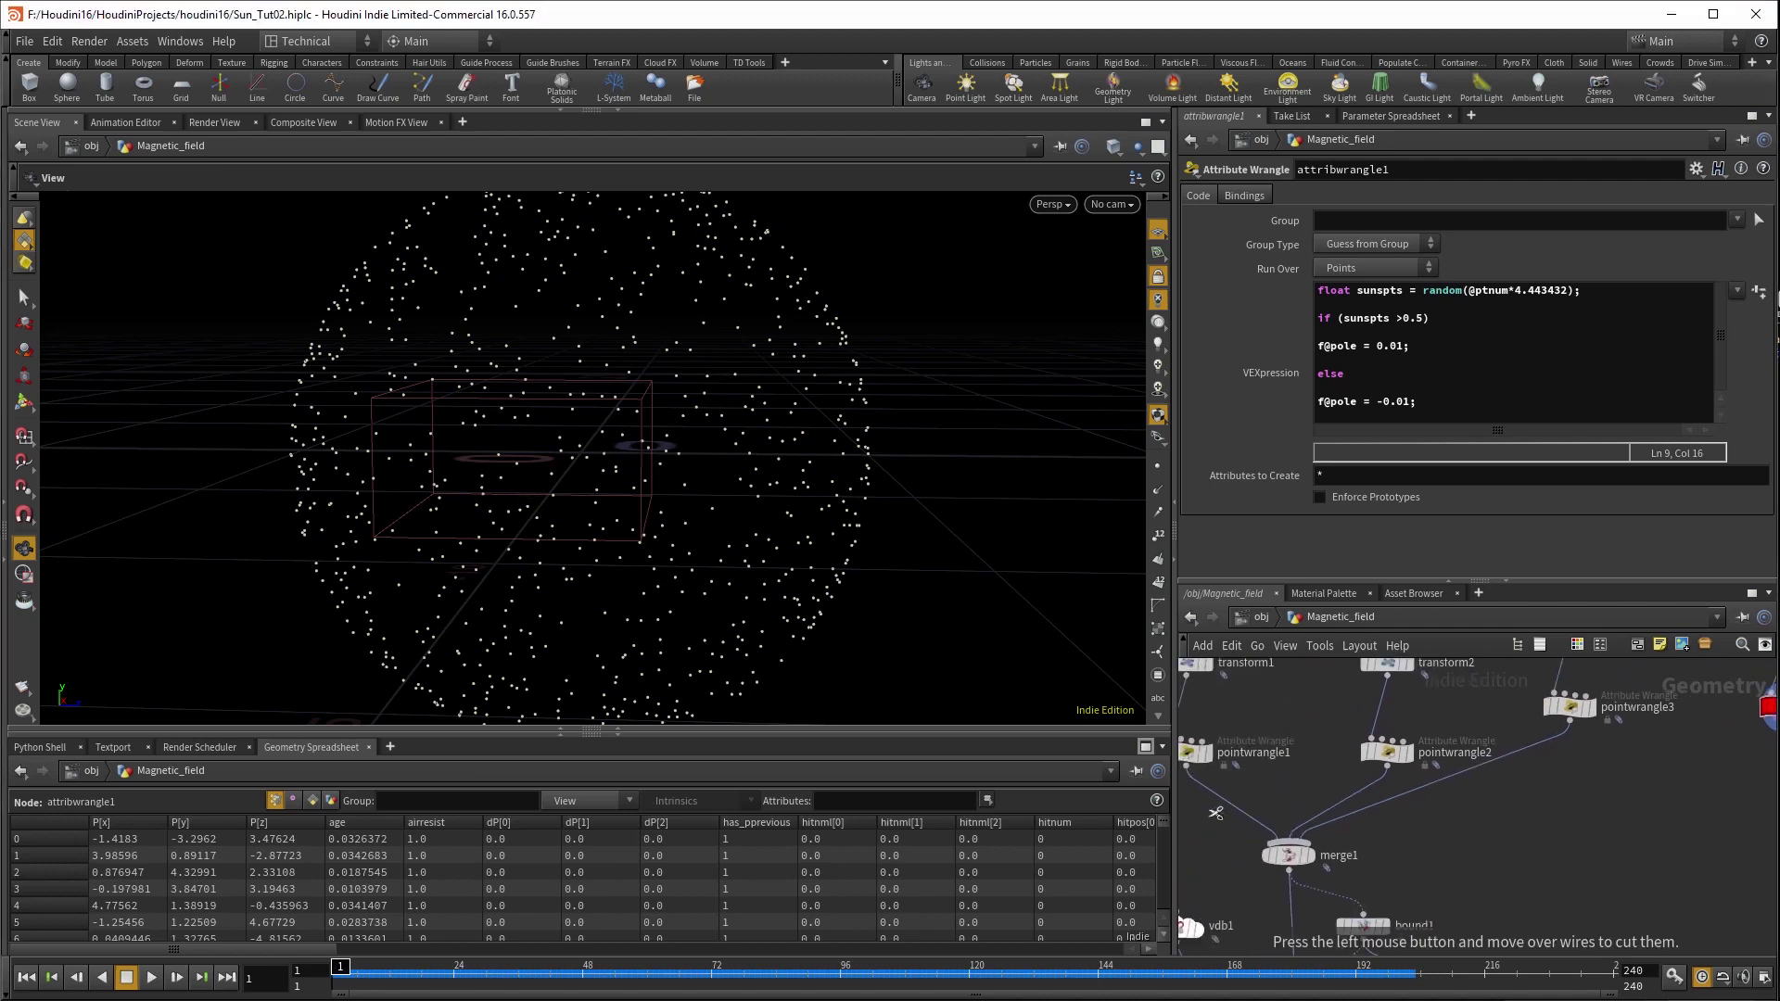
pyautogui.moveTo(1215, 813); pyautogui.dragTo(1507, 801)
pyautogui.moveTo(1530, 838); pyautogui.dragTo(1671, 793, button='middle')
pyautogui.click(1346, 808)
# - Inspect the bounding box around the sun points and review the isooffset1 and scatter1 nodes
pyautogui.moveTo(1504, 856); pyautogui.dragTo(1525, 743, button='middle')
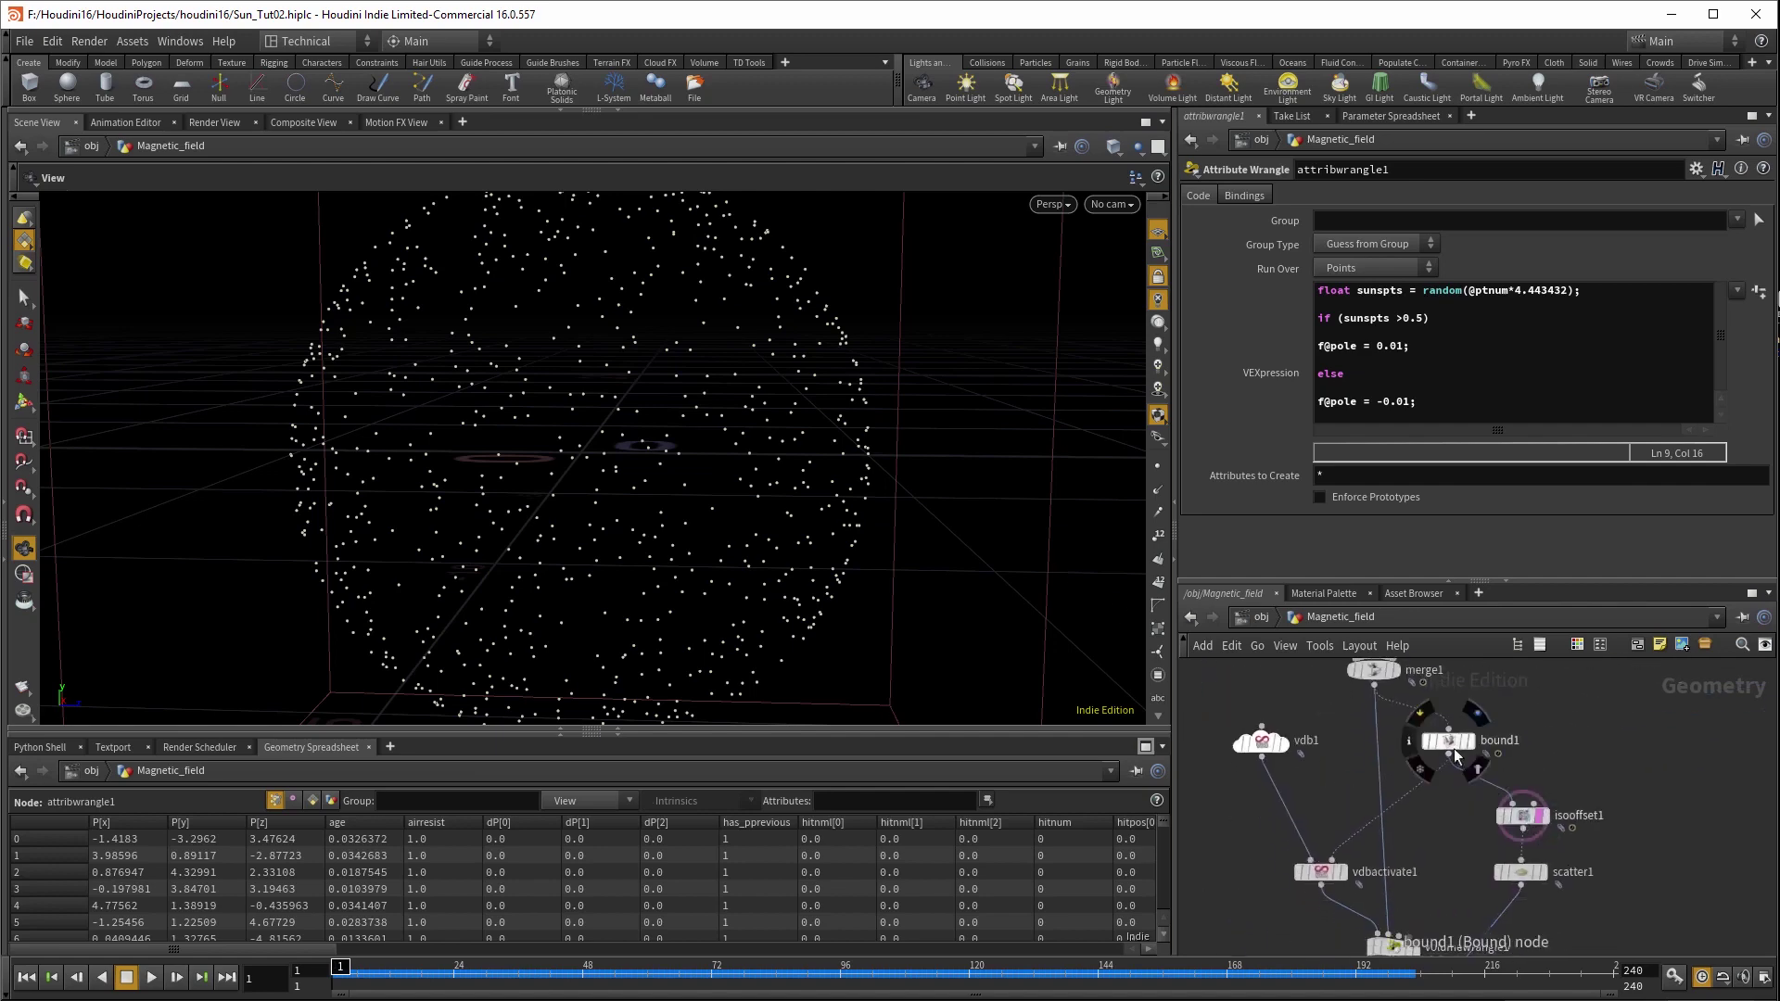
pyautogui.moveTo(961, 576); pyautogui.dragTo(601, 577, button='right')
pyautogui.moveTo(600, 576); pyautogui.dragTo(728, 526)
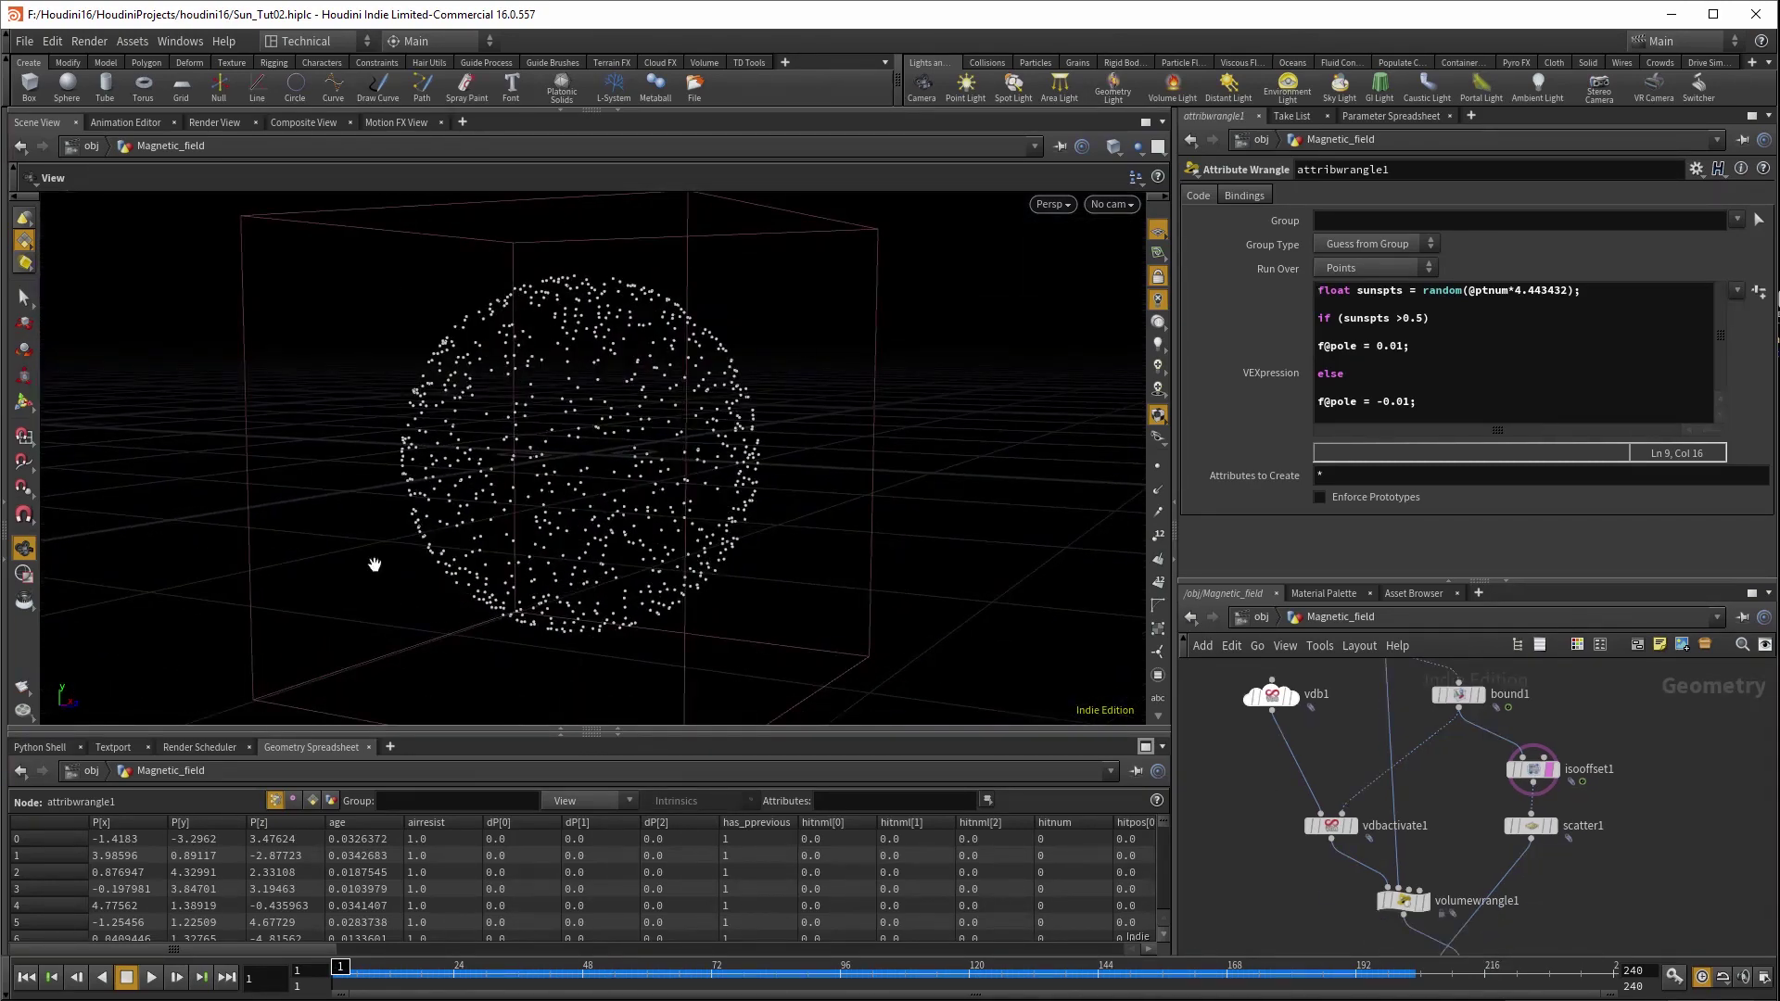
pyautogui.moveTo(813, 603); pyautogui.dragTo(733, 614)
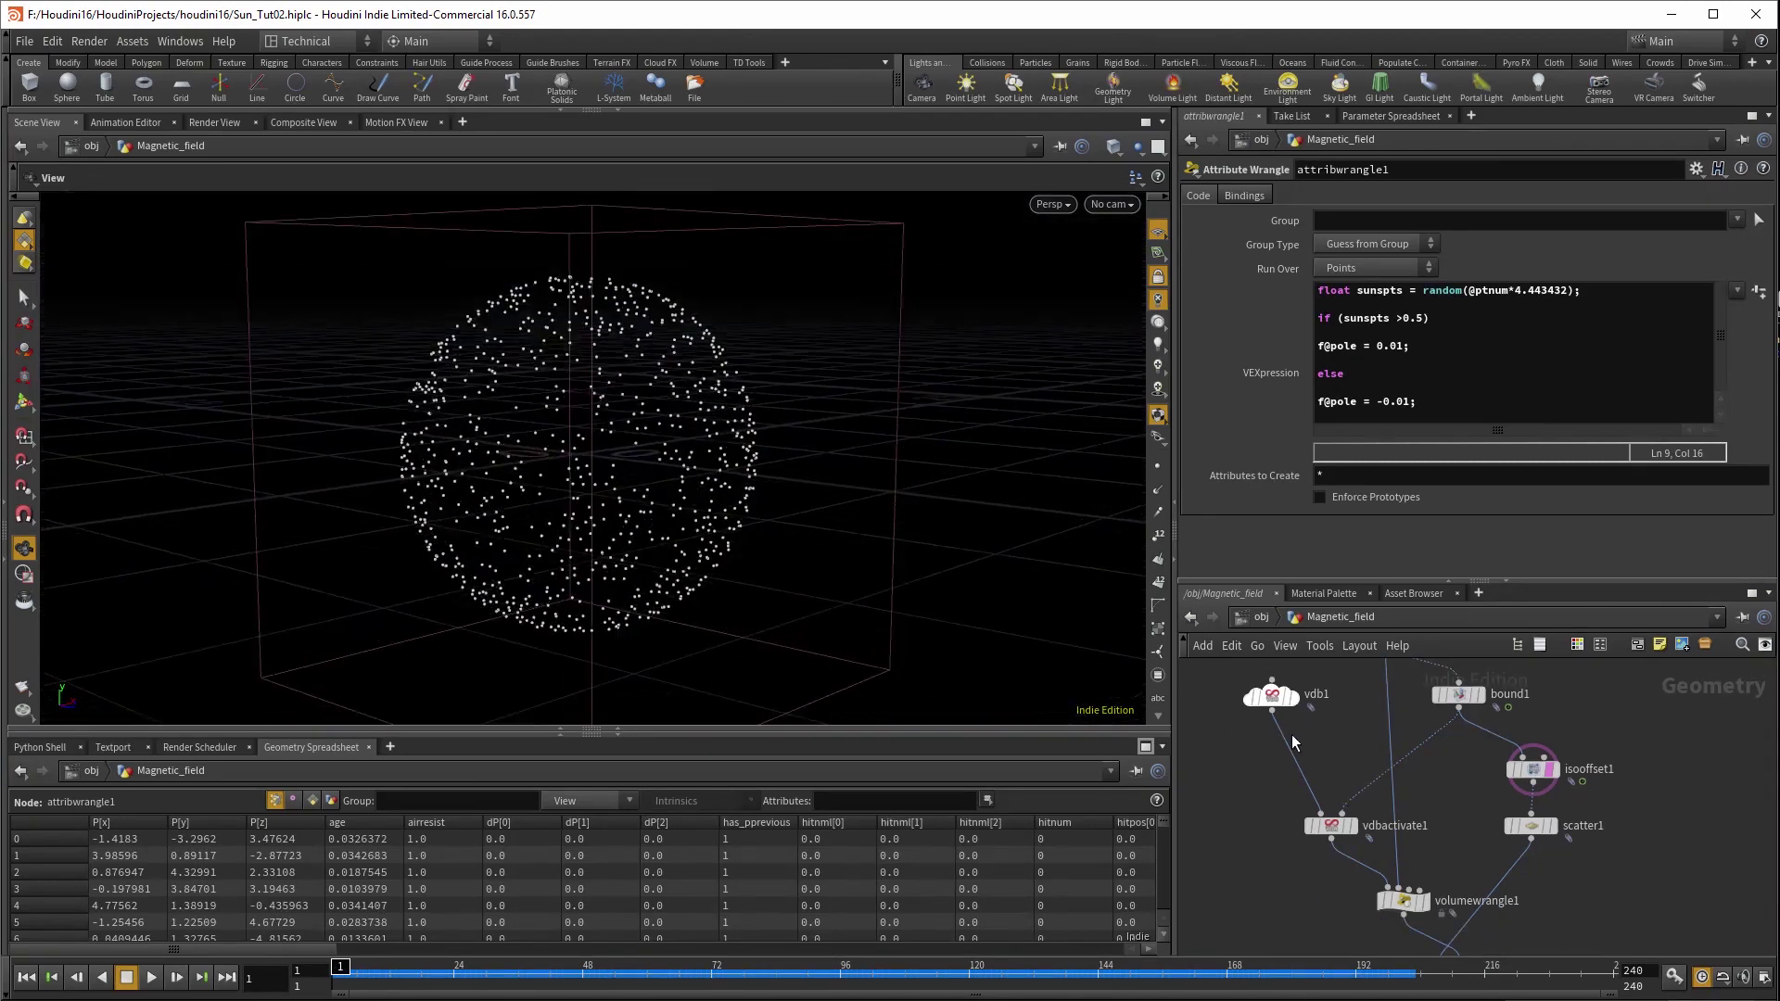
pyautogui.click(1530, 779)
pyautogui.click(1525, 835)
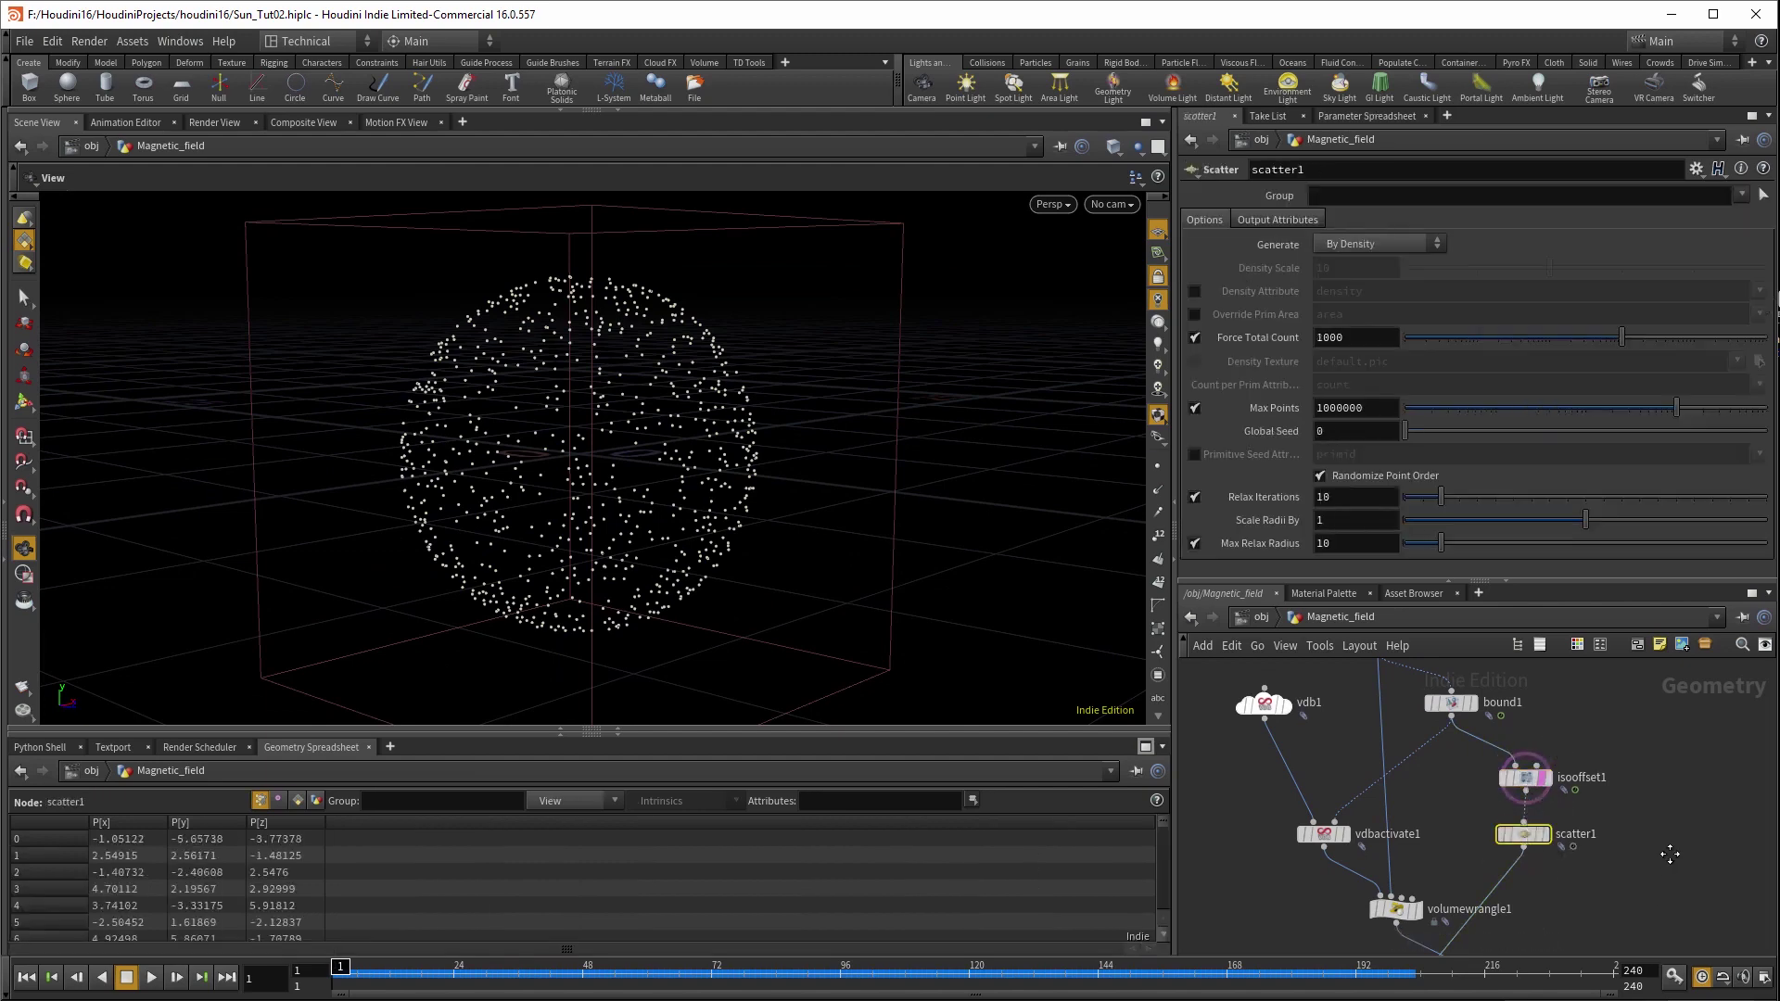
# - Display the volumewrangle1 node and colour it red
pyautogui.moveTo(1393, 916); pyautogui.dragTo(1410, 805, button='middle')
pyautogui.click(1411, 805)
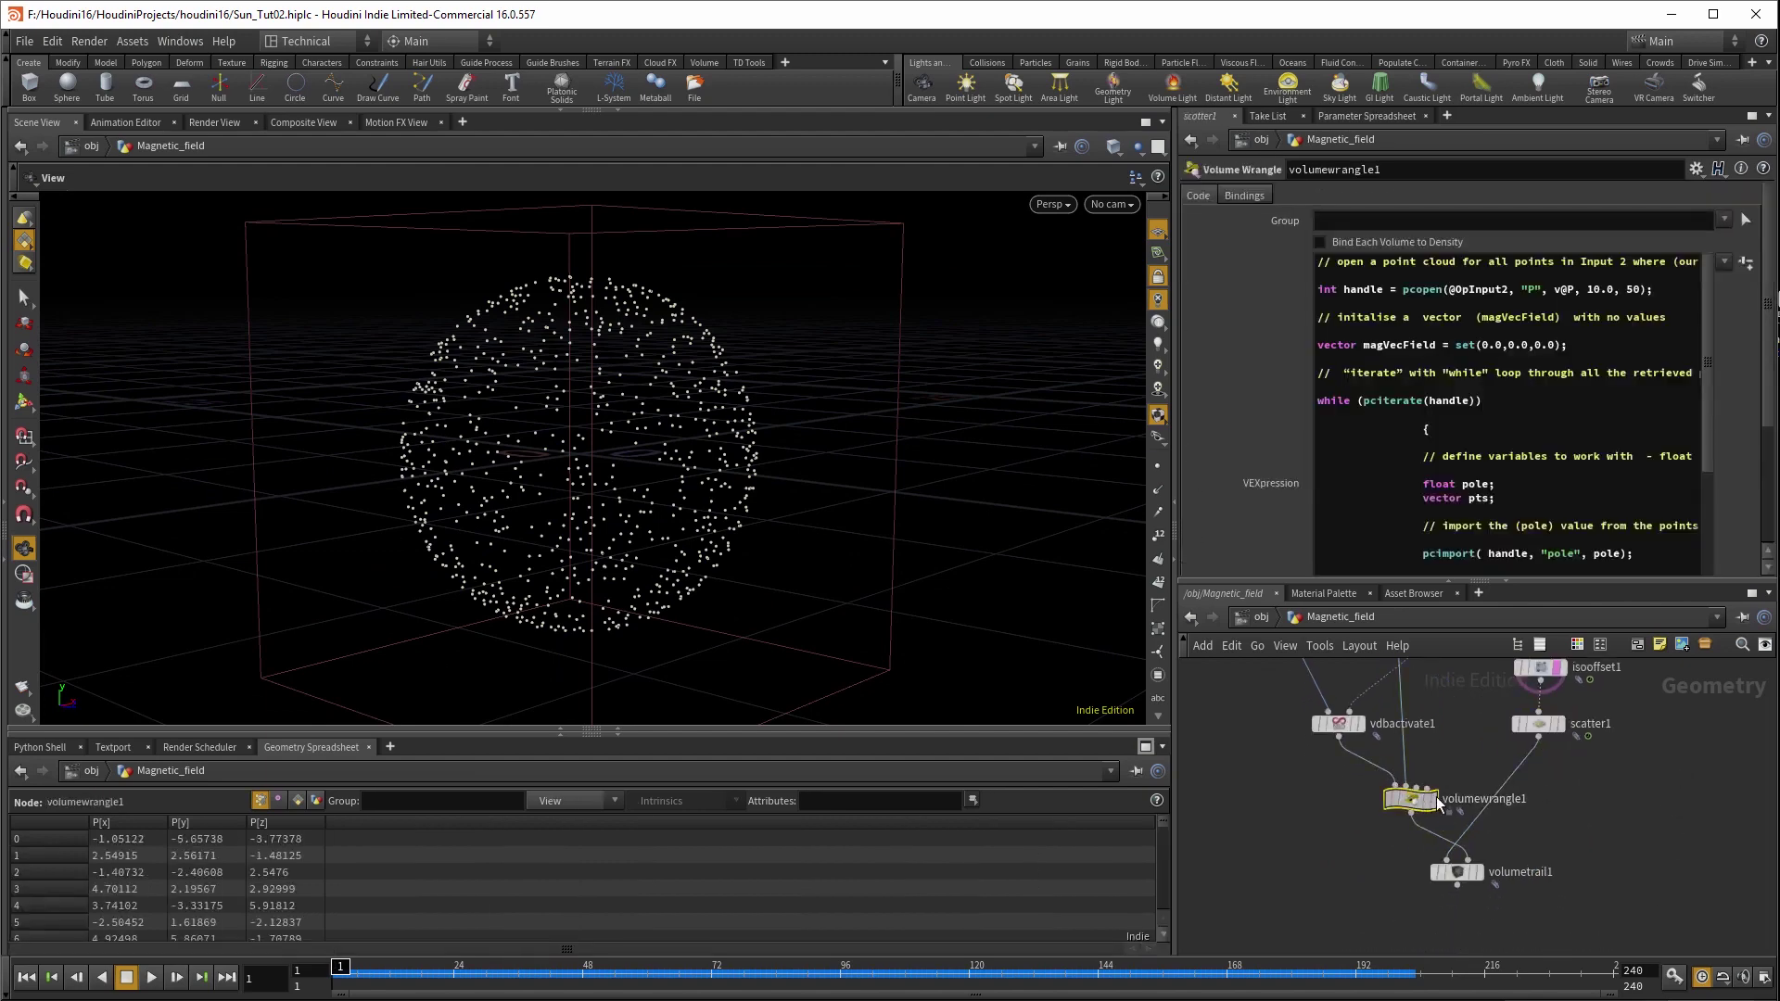
pyautogui.click(1426, 807)
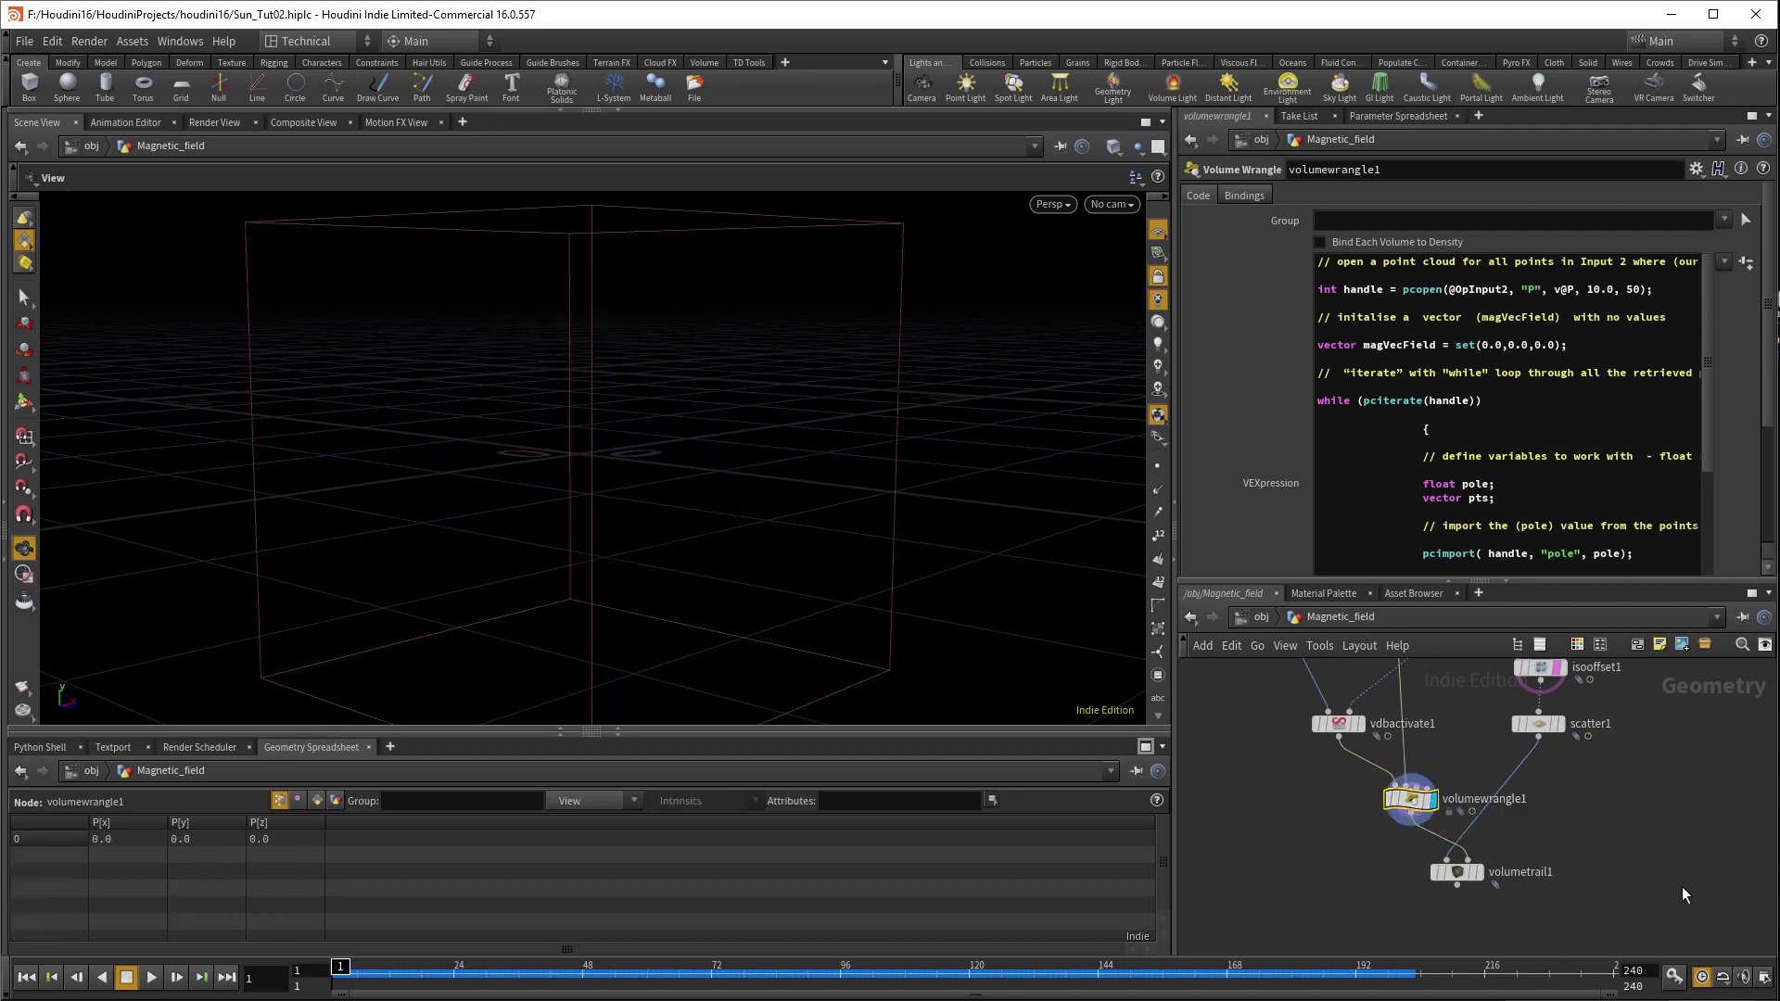
pyautogui.press('c')
pyautogui.click(1644, 835)
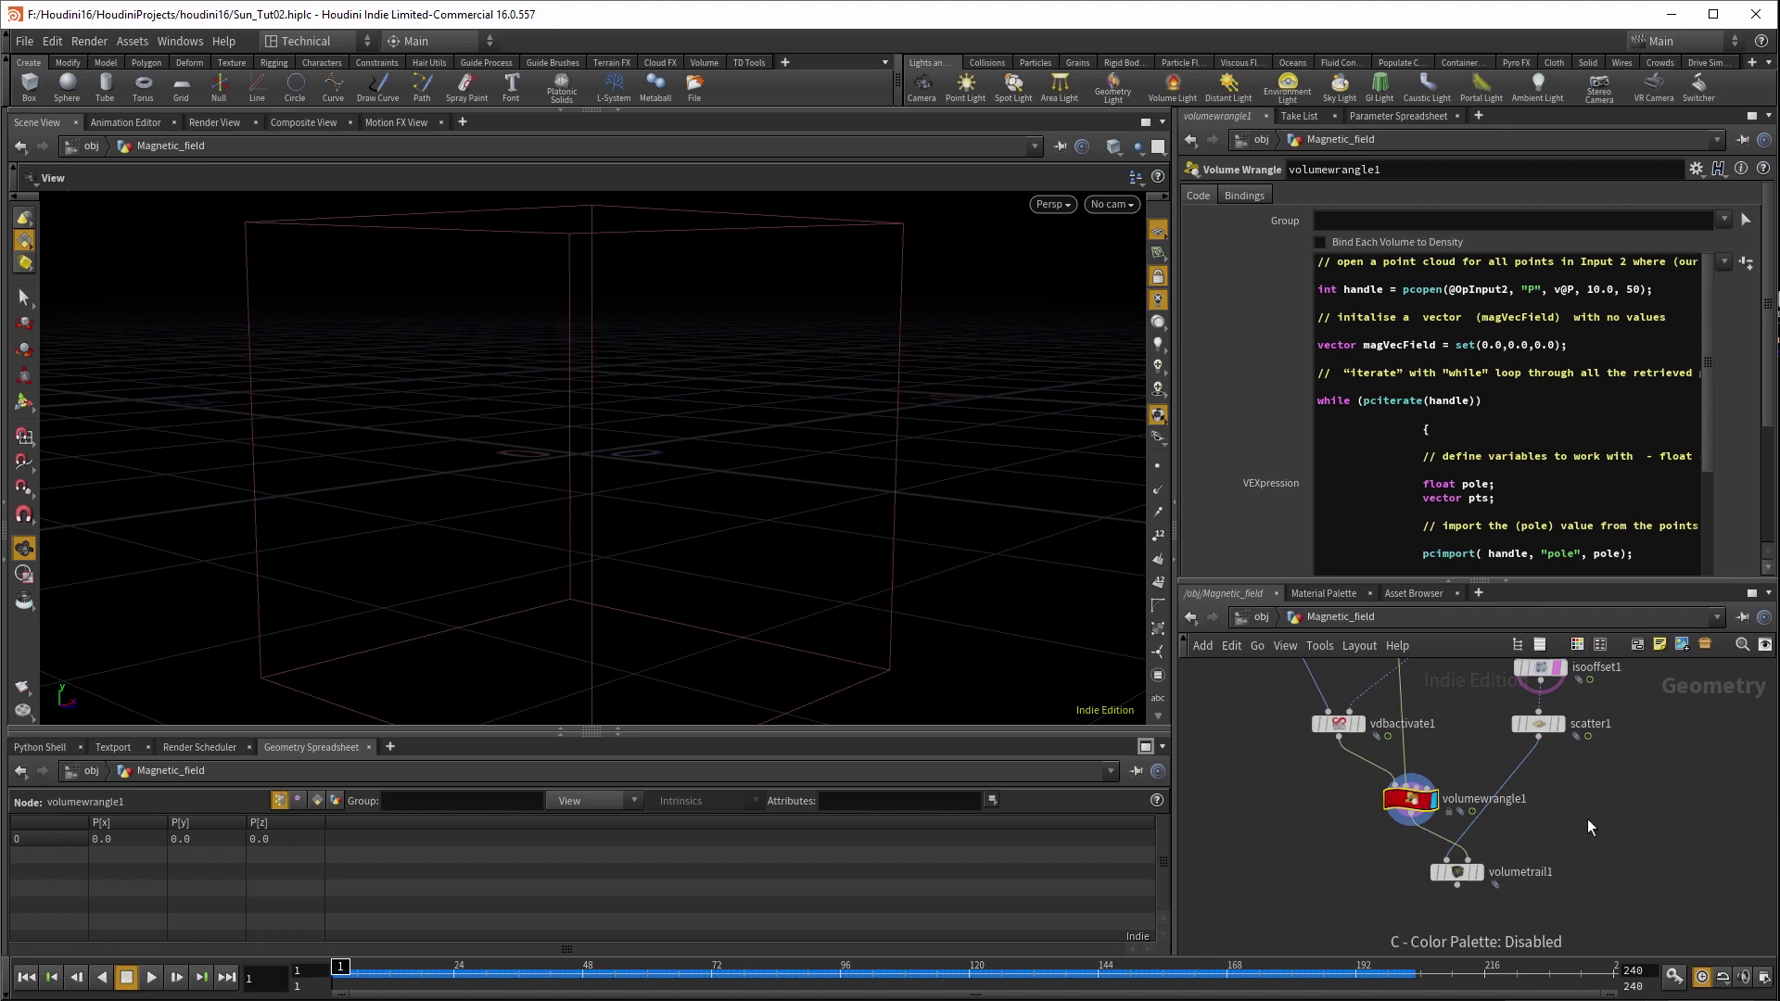
pyautogui.press('c')
pyautogui.click(1667, 831)
# - Display volumetrail1, set its velocity visualization Maximum to 0.01 and inspect the trails around the sphere
pyautogui.click(1457, 872)
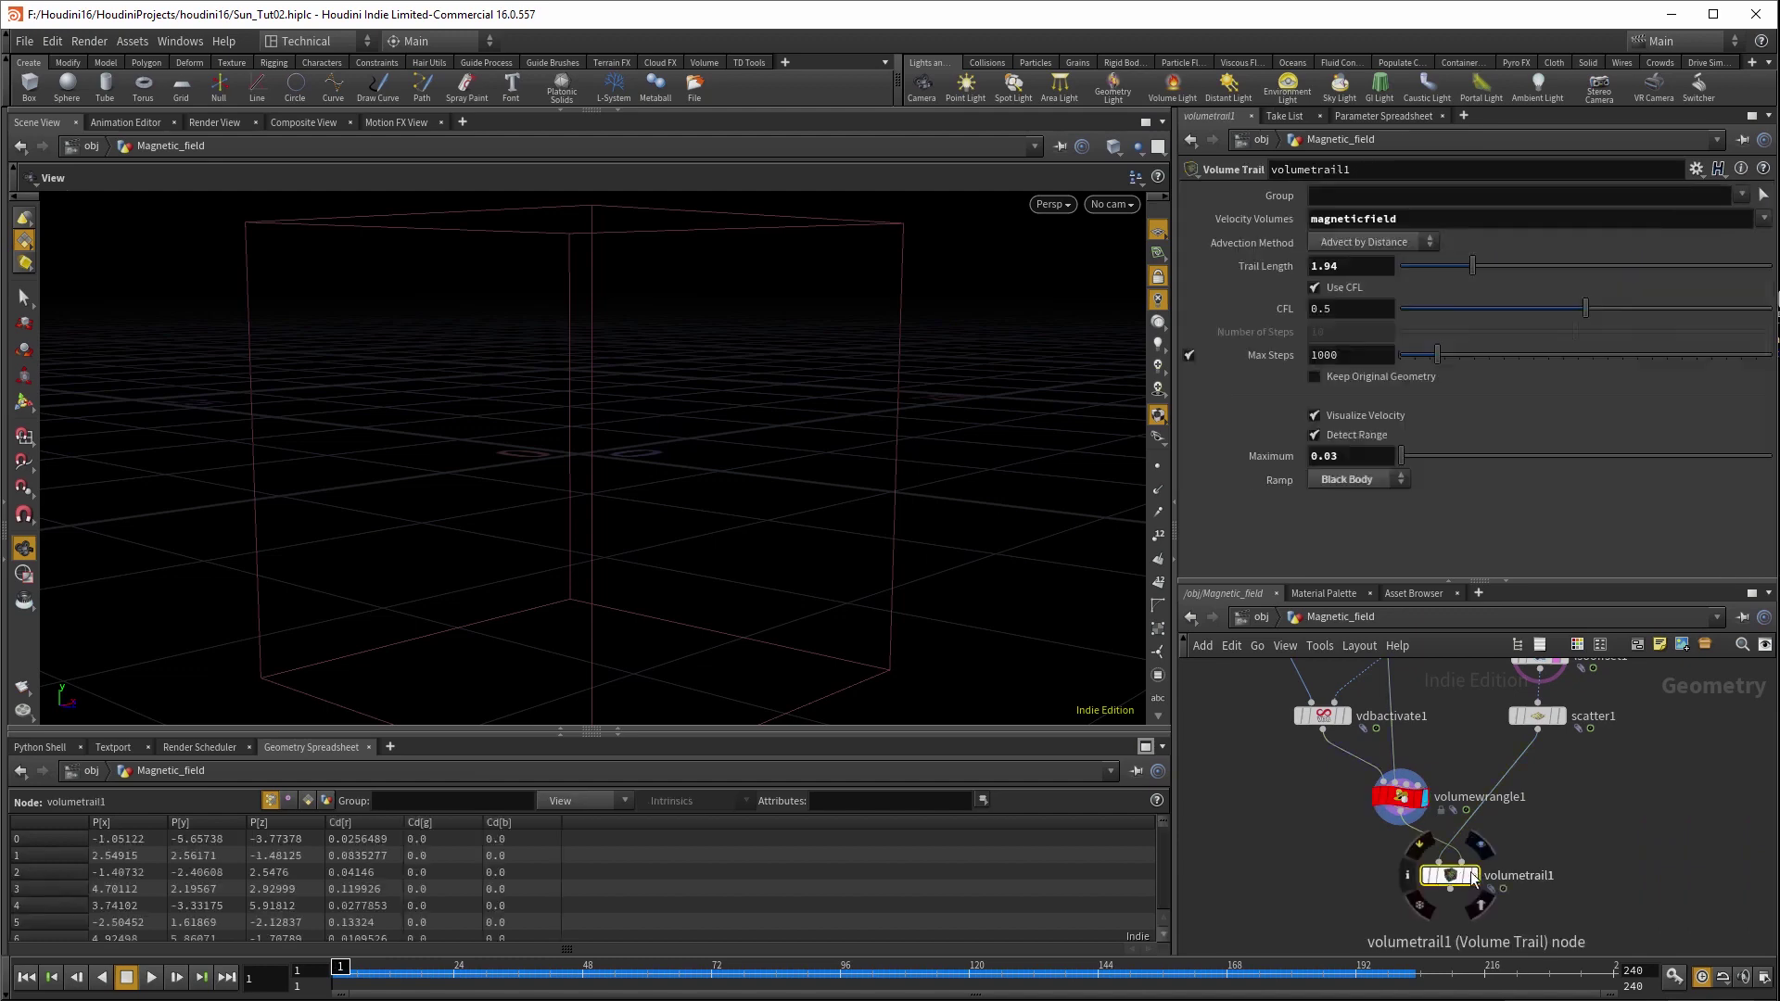
pyautogui.click(1476, 876)
pyautogui.moveTo(876, 549); pyautogui.dragTo(983, 538)
pyautogui.moveTo(962, 624); pyautogui.dragTo(803, 624)
pyautogui.moveTo(1384, 459); pyautogui.dragTo(1328, 505, button='middle')
pyautogui.moveTo(1004, 527); pyautogui.dragTo(1057, 524)
pyautogui.moveTo(1615, 767); pyautogui.dragTo(1587, 853, button='middle')
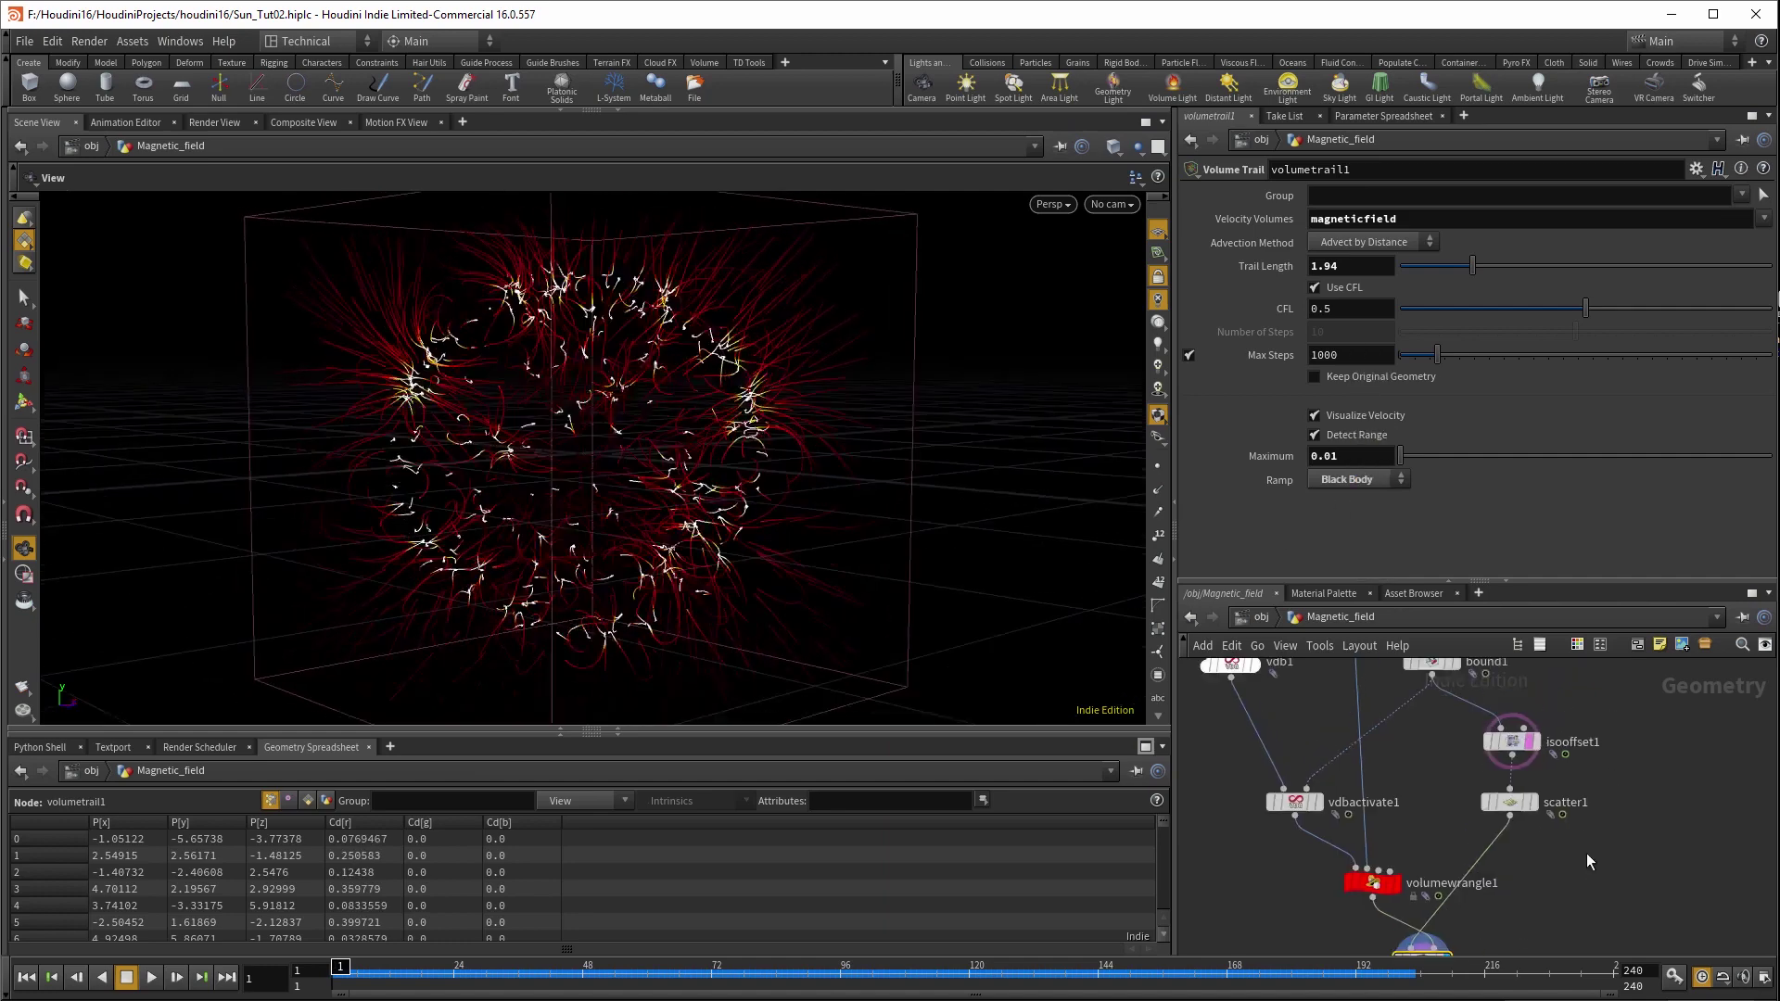
# - Set Force Total Count of scatter1 to 4000 and inspect the denser magnetic trails
pyautogui.click(1512, 803)
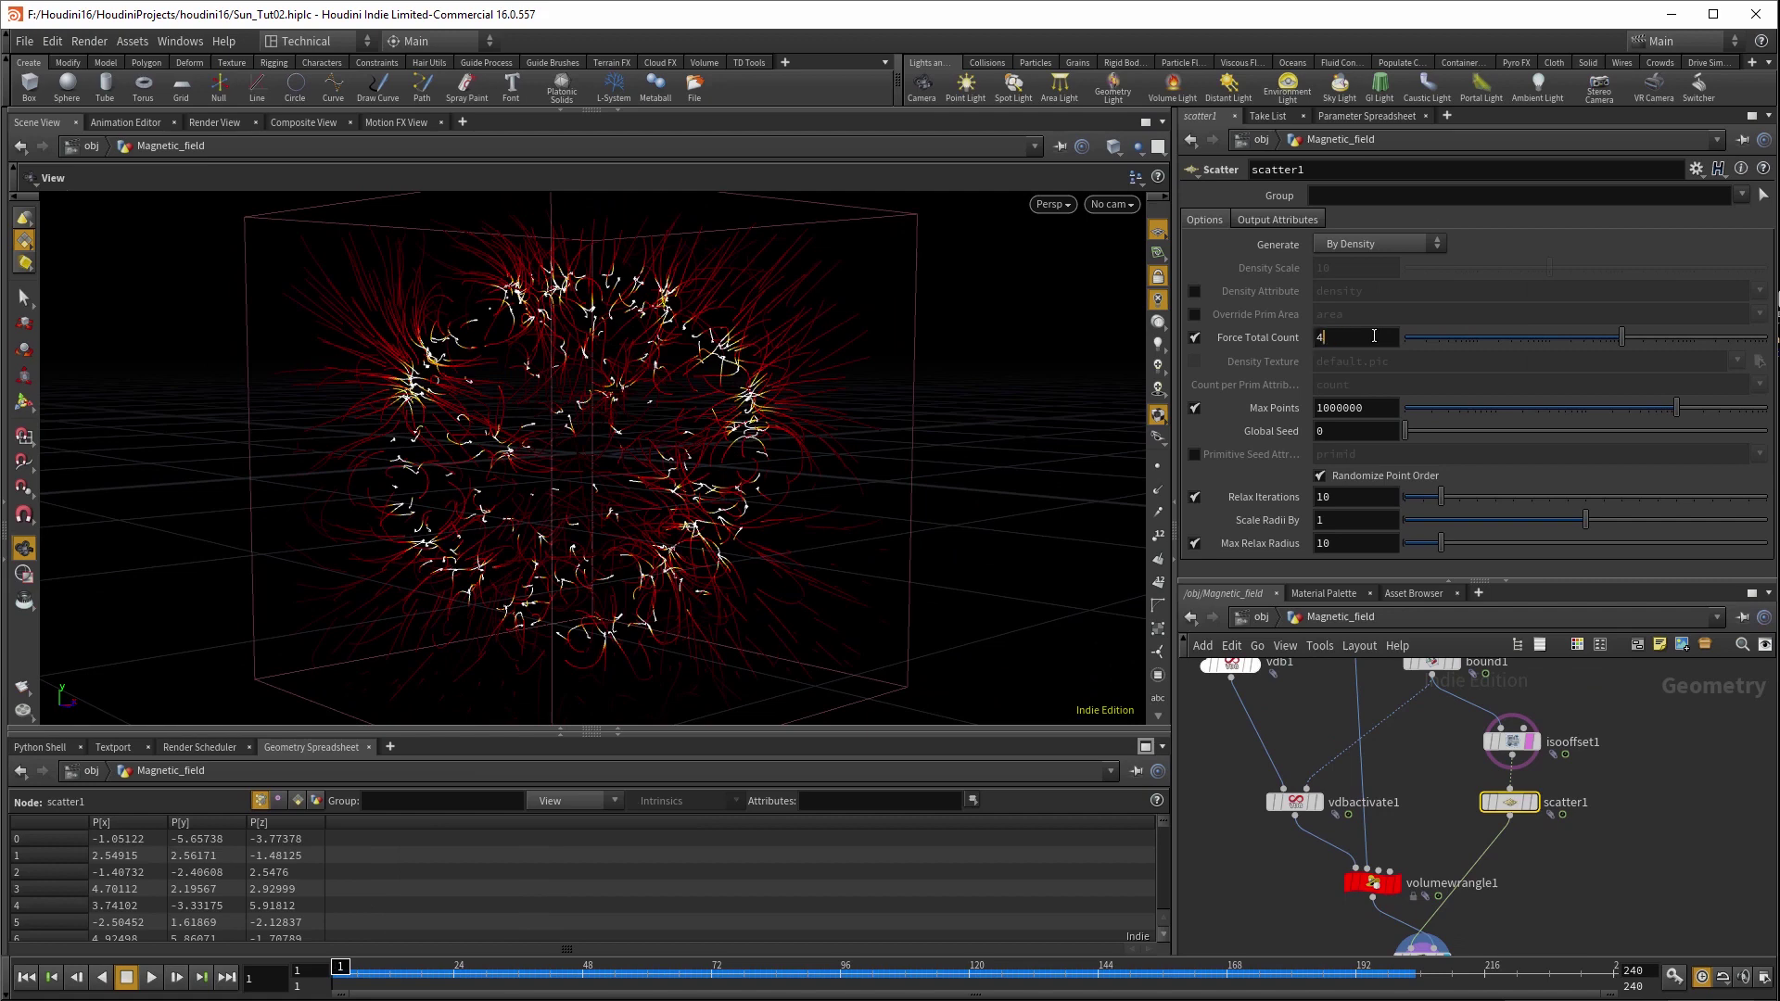
pyautogui.press('Return')
pyautogui.moveTo(767, 427); pyautogui.dragTo(946, 409)
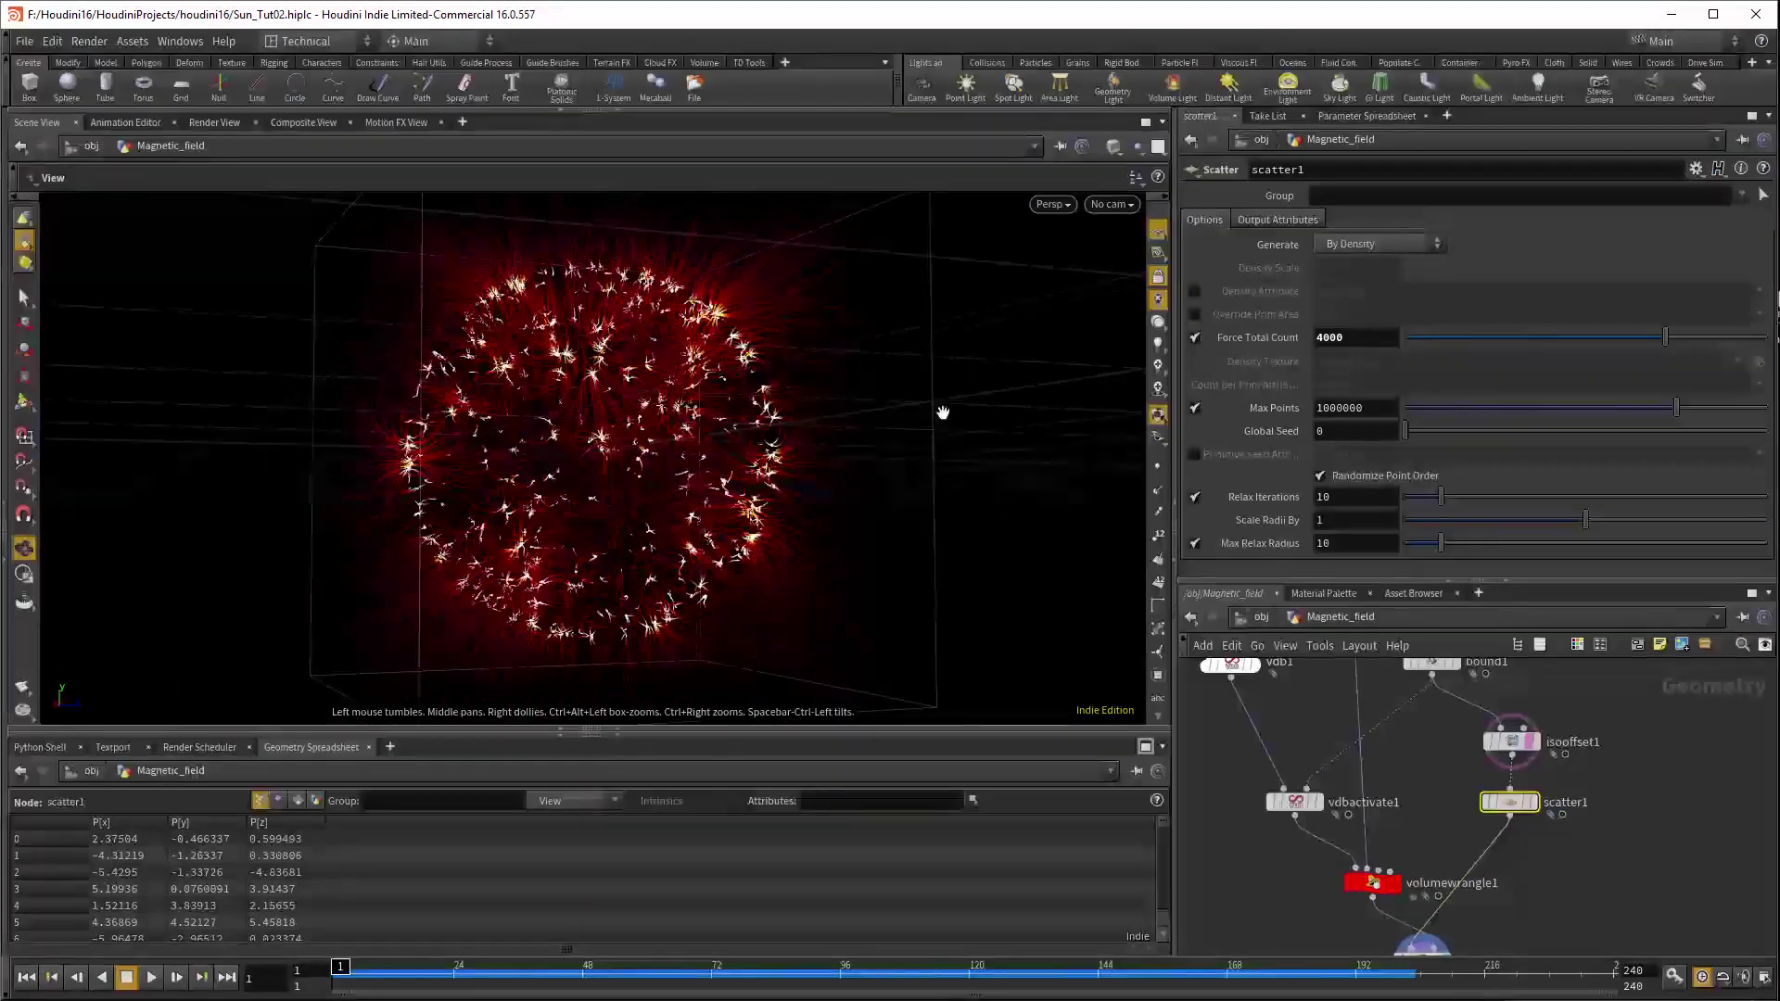
pyautogui.moveTo(946, 409); pyautogui.dragTo(904, 473, button='right')
pyautogui.moveTo(904, 473); pyautogui.dragTo(866, 481)
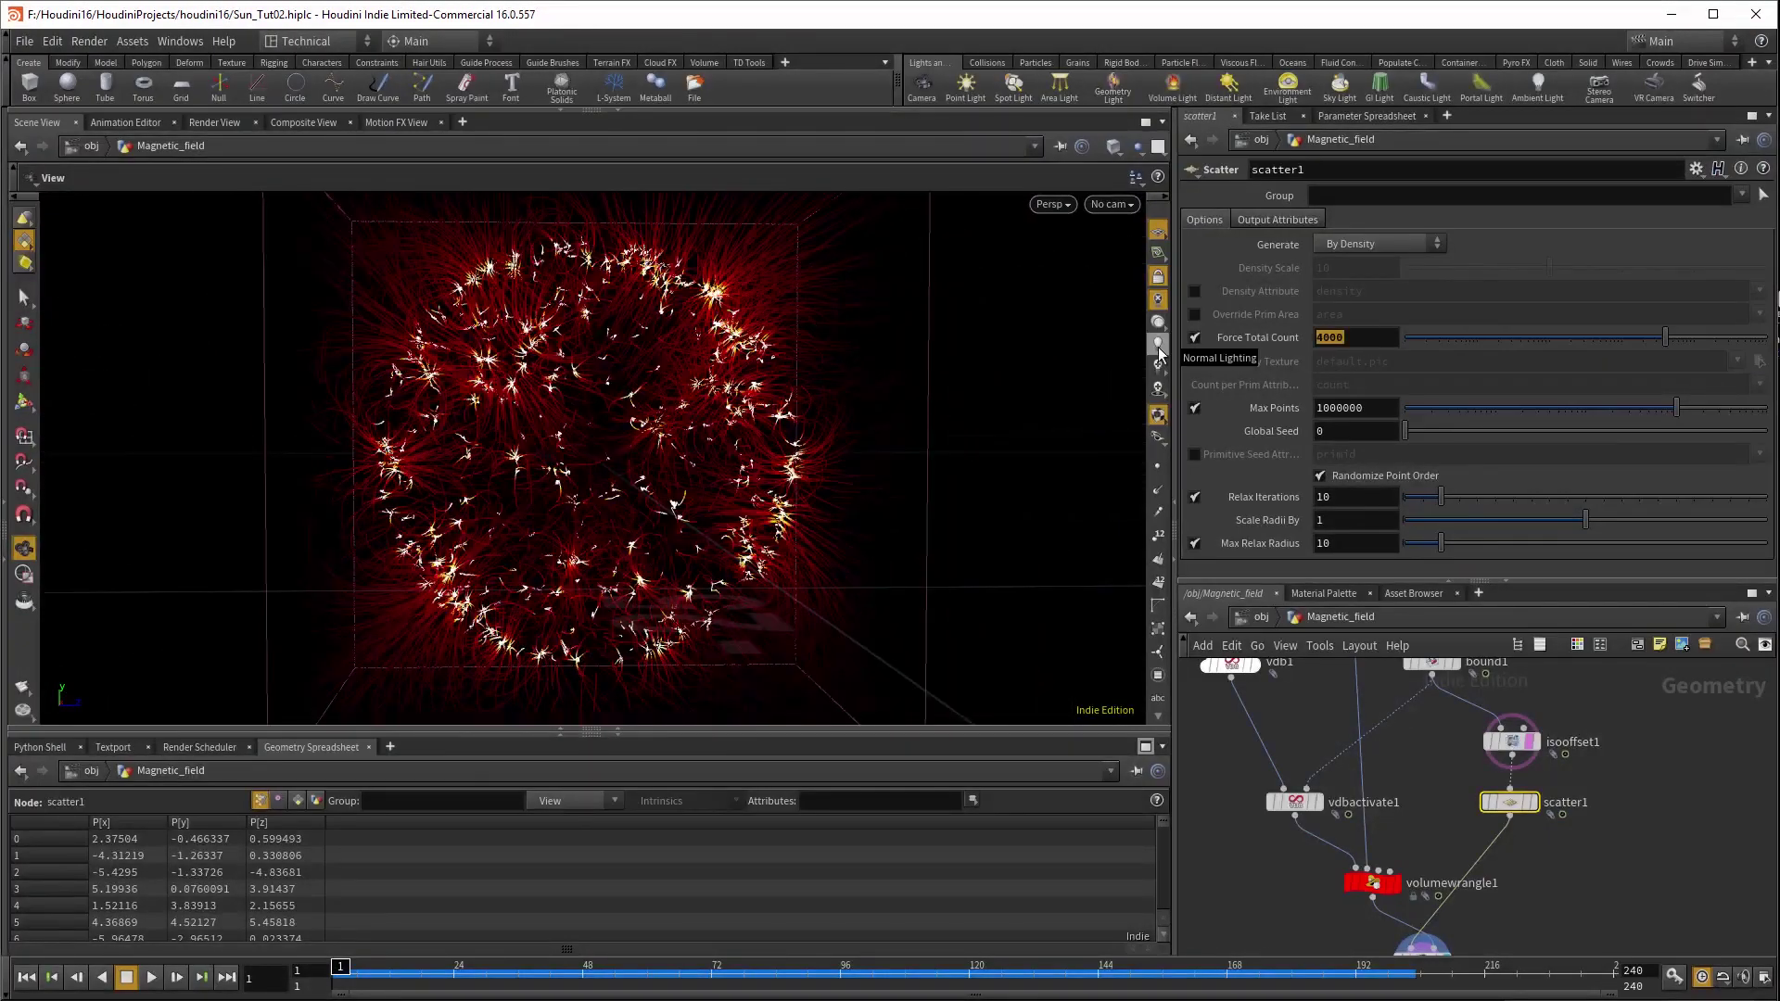
# - Set Force Total Count of scatter1 to 5000 and change the viewport lighting mode
pyautogui.write('50')
pyautogui.click(1158, 349)
pyautogui.moveTo(862, 381); pyautogui.dragTo(816, 428)
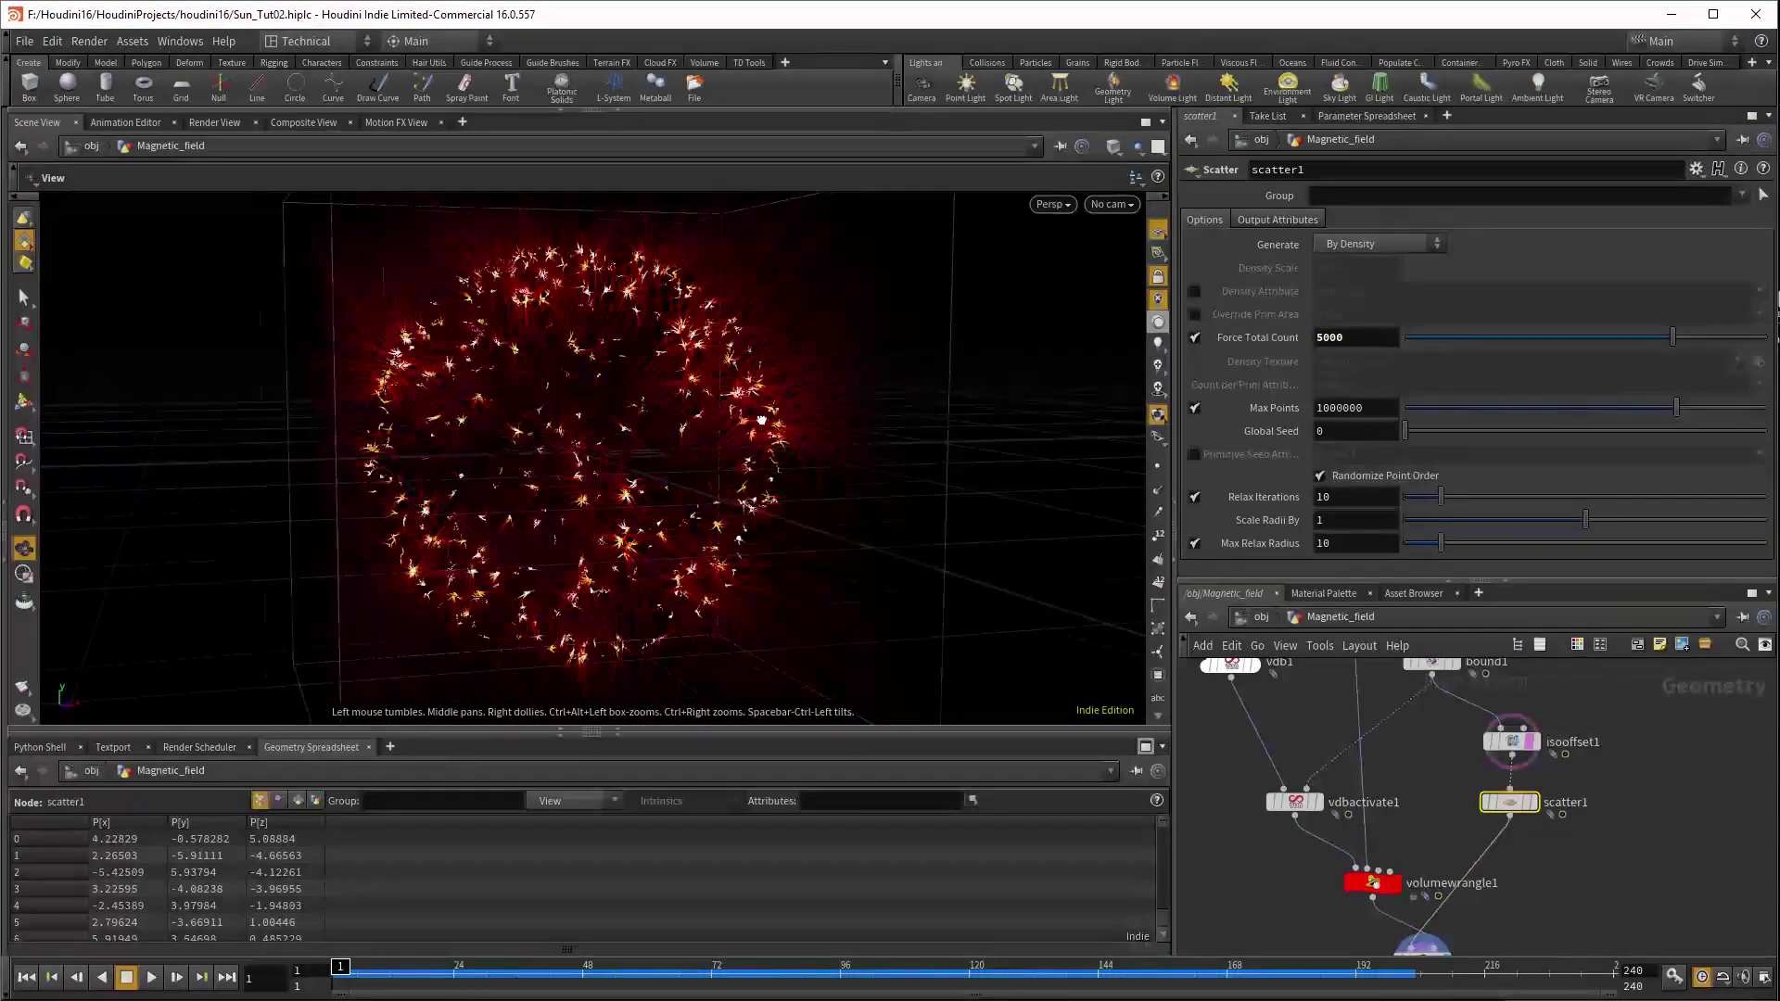
# - Set the velocity visualization Maximum of volumetrail1 to 0.001 and inspect the brighter trails around the sphere
pyautogui.click(1372, 882)
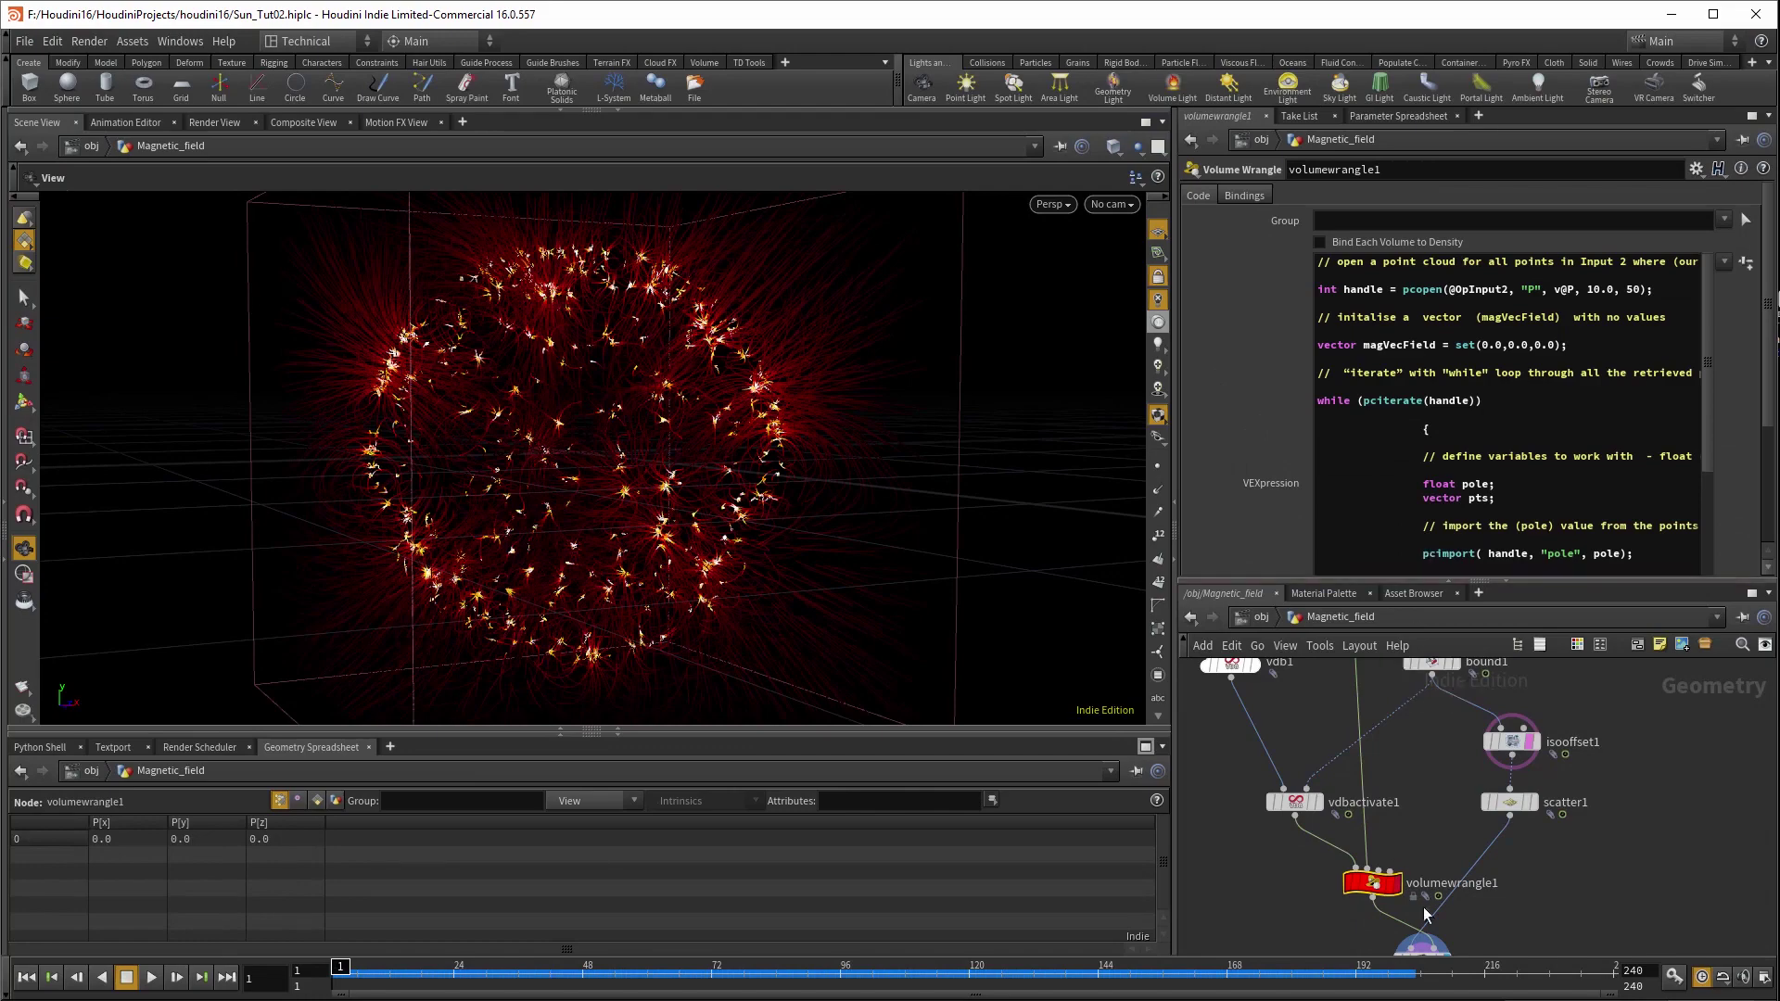
pyautogui.scroll(-2, 1522, 801)
pyautogui.click(1443, 862)
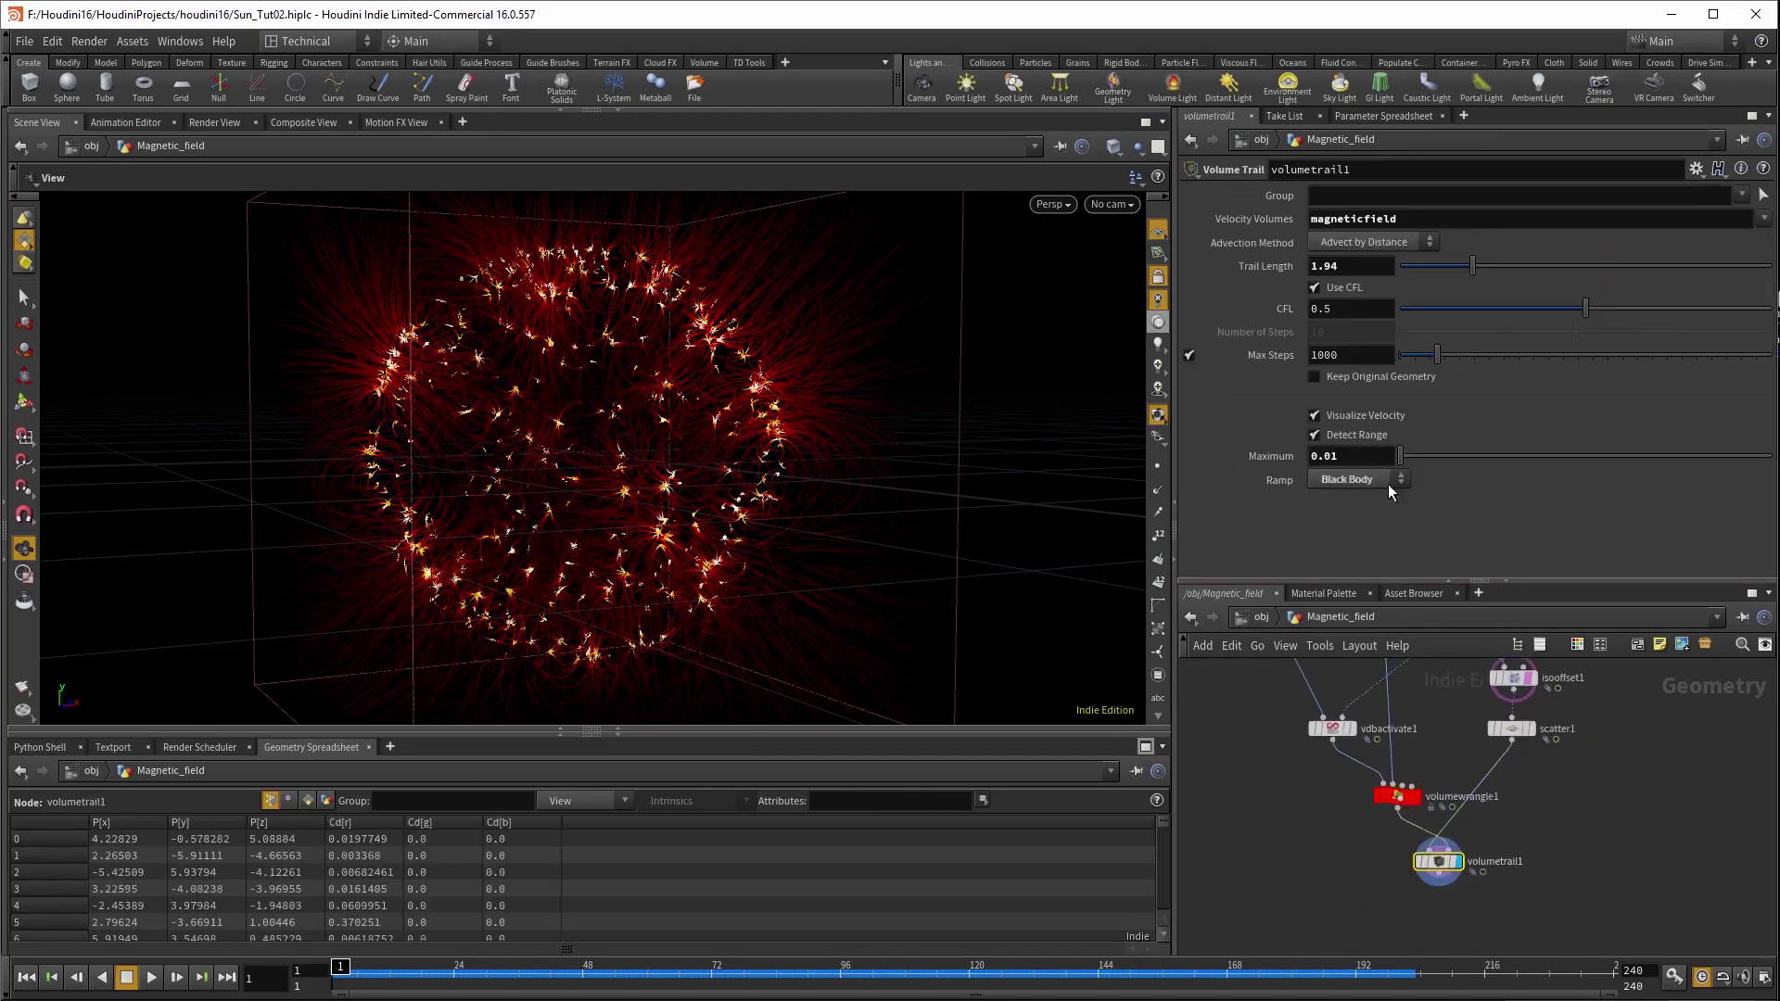
pyautogui.moveTo(1350, 455); pyautogui.dragTo(1265, 533, button='middle')
pyautogui.moveTo(1005, 464); pyautogui.dragTo(1162, 252)
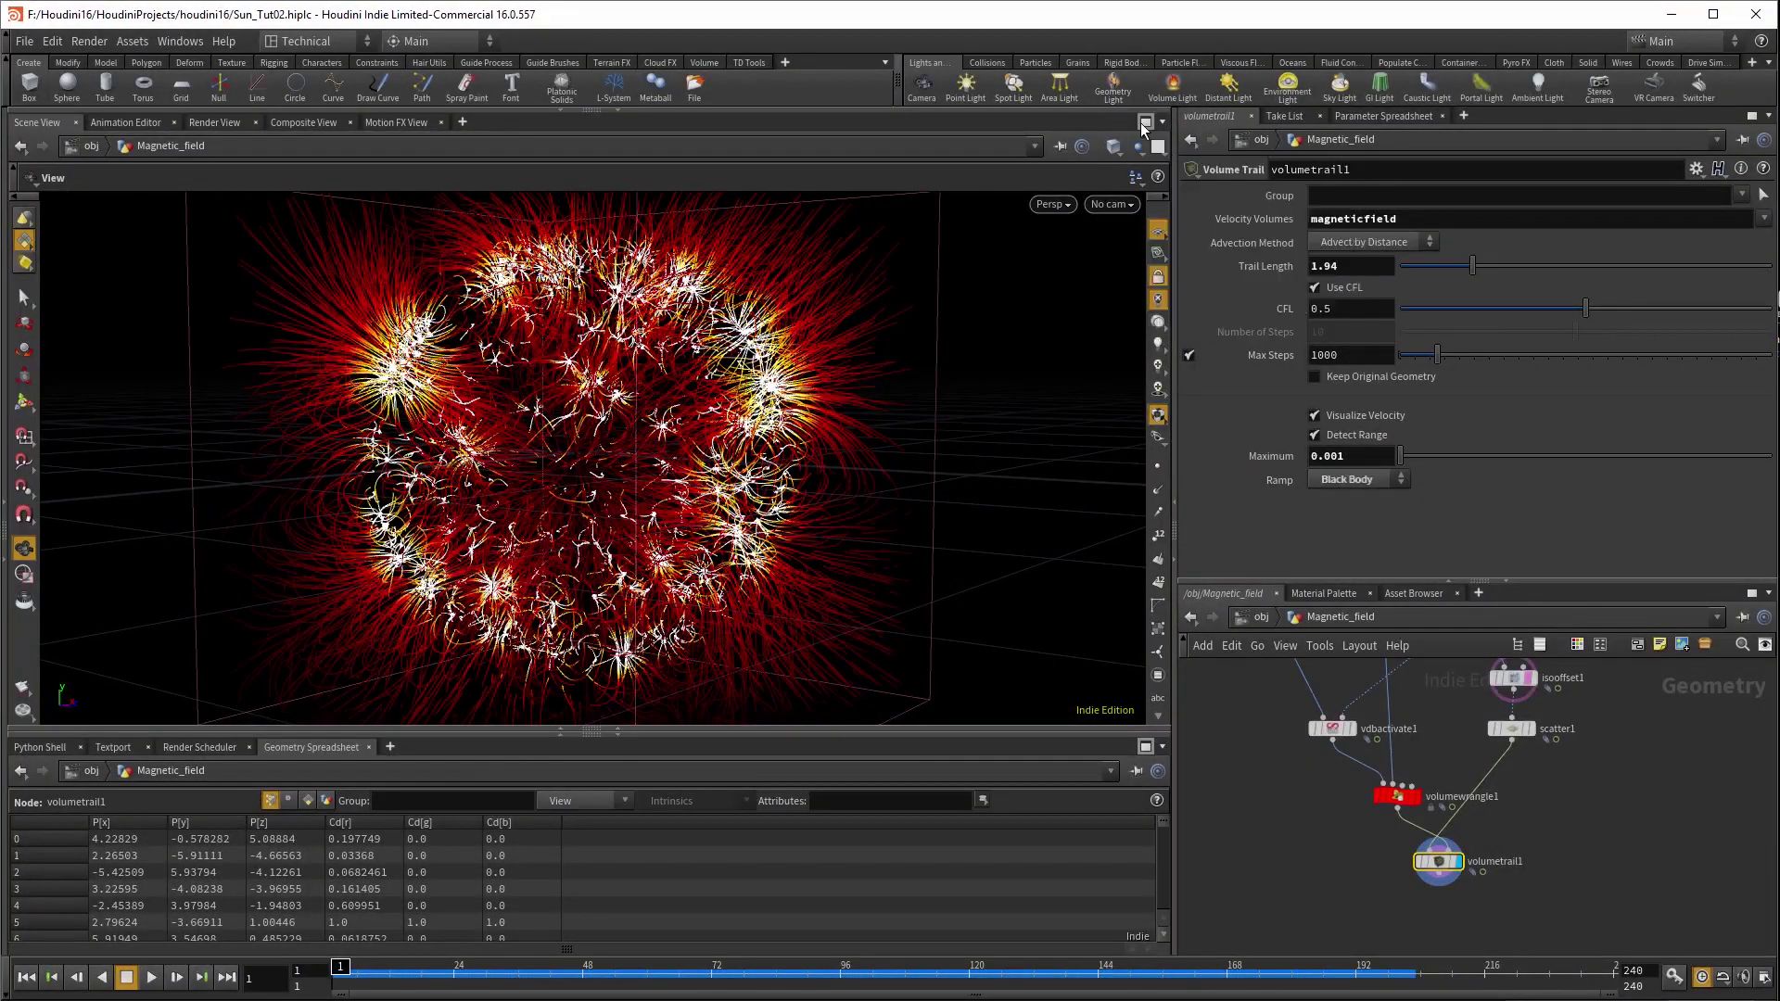
# - Maximize the scene view and play the animation briefly to preview the moving magnetic trails
pyautogui.click(1146, 121)
pyautogui.moveTo(1311, 559)
pyautogui.mouseDown()
pyautogui.moveTo(1403, 556)
pyautogui.moveTo(1310, 562)
pyautogui.mouseUp()
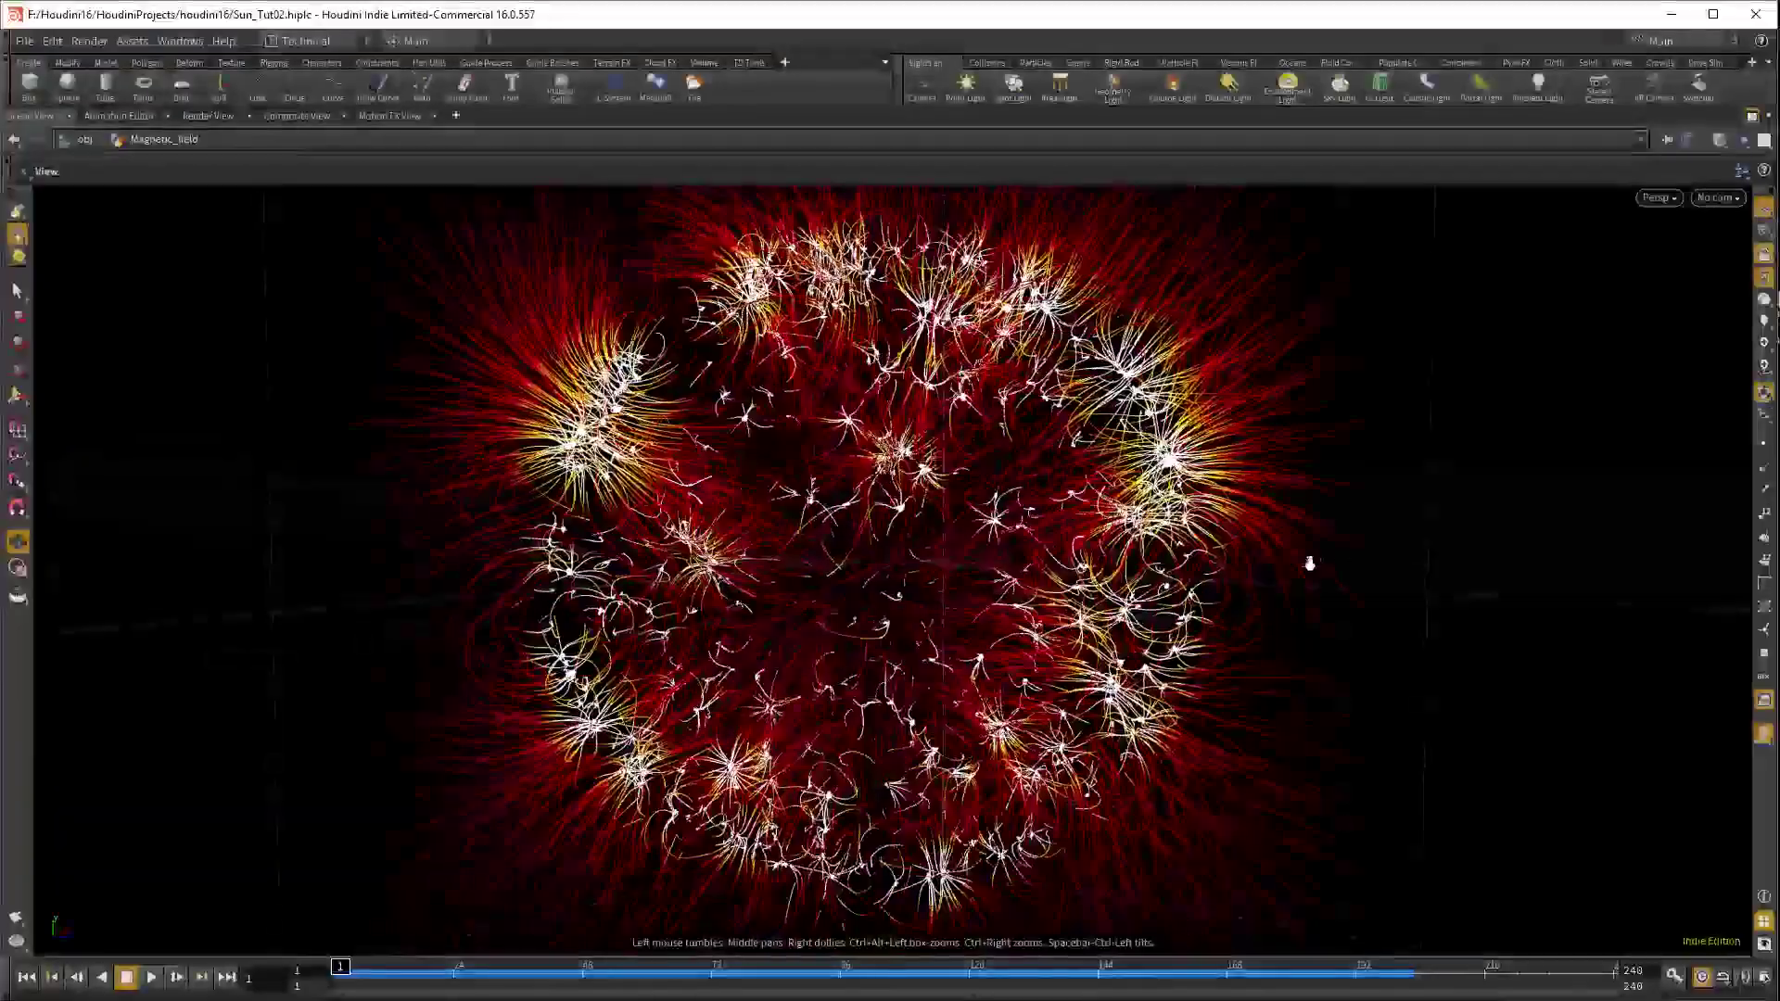
pyautogui.click(151, 977)
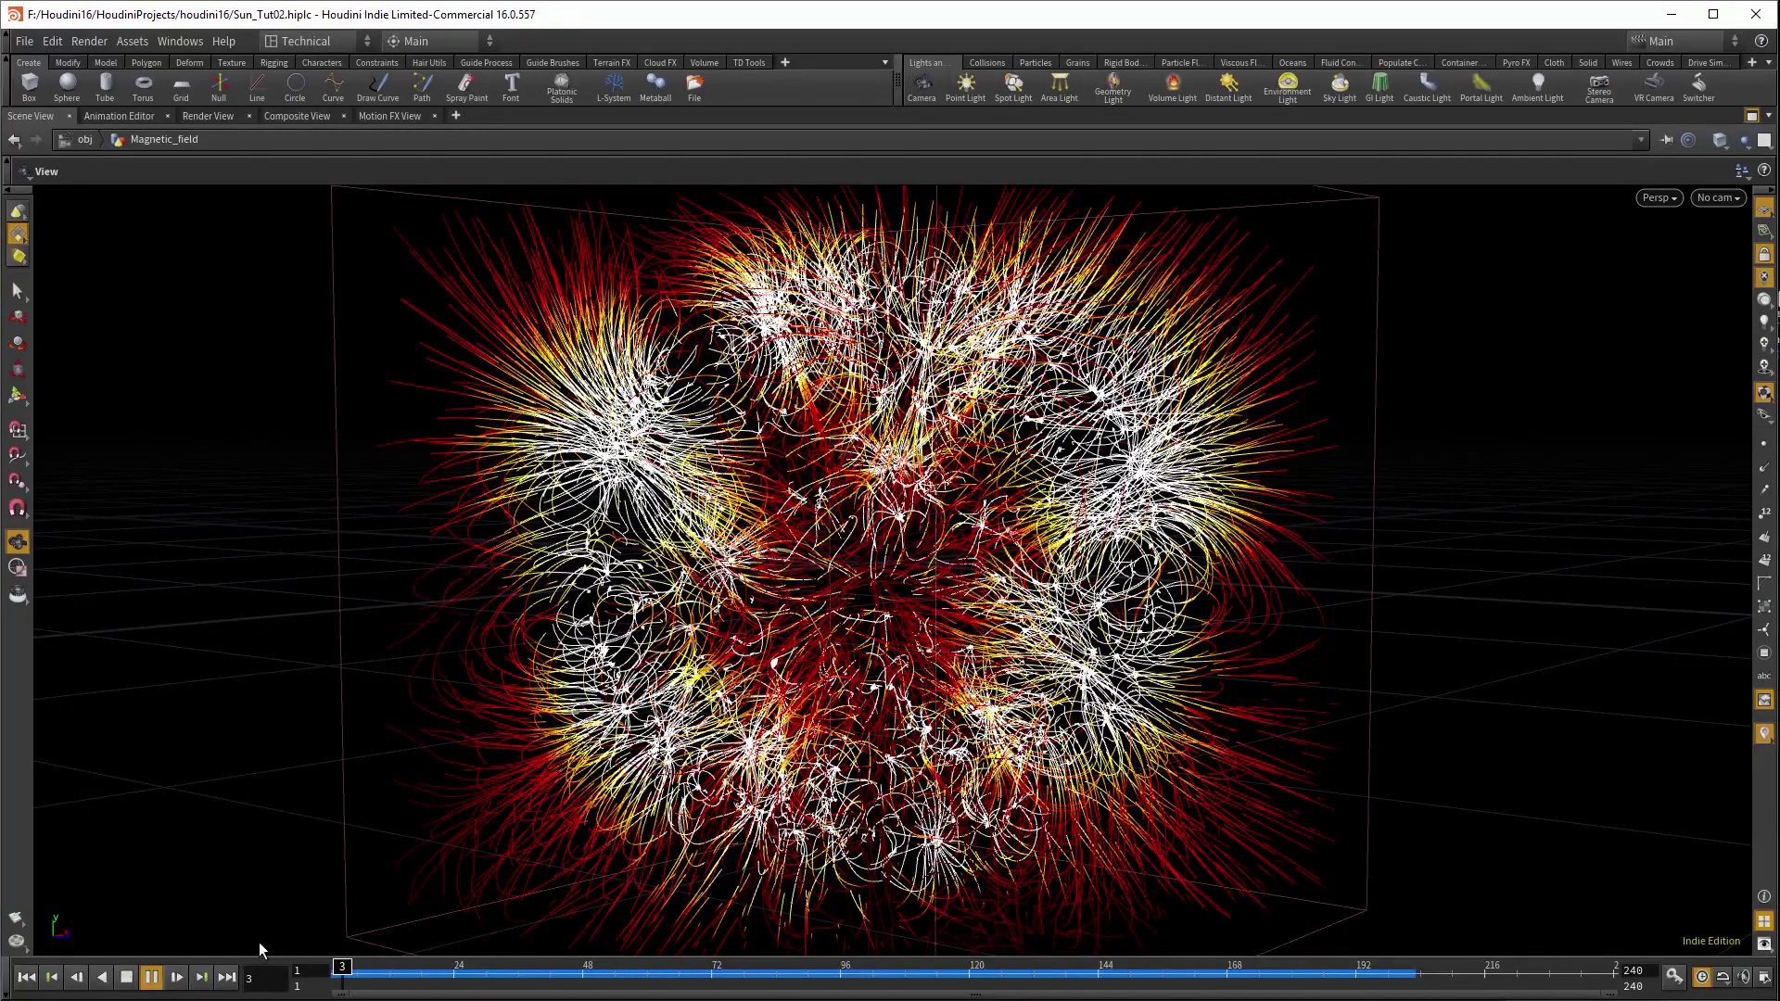
pyautogui.press('Escape')
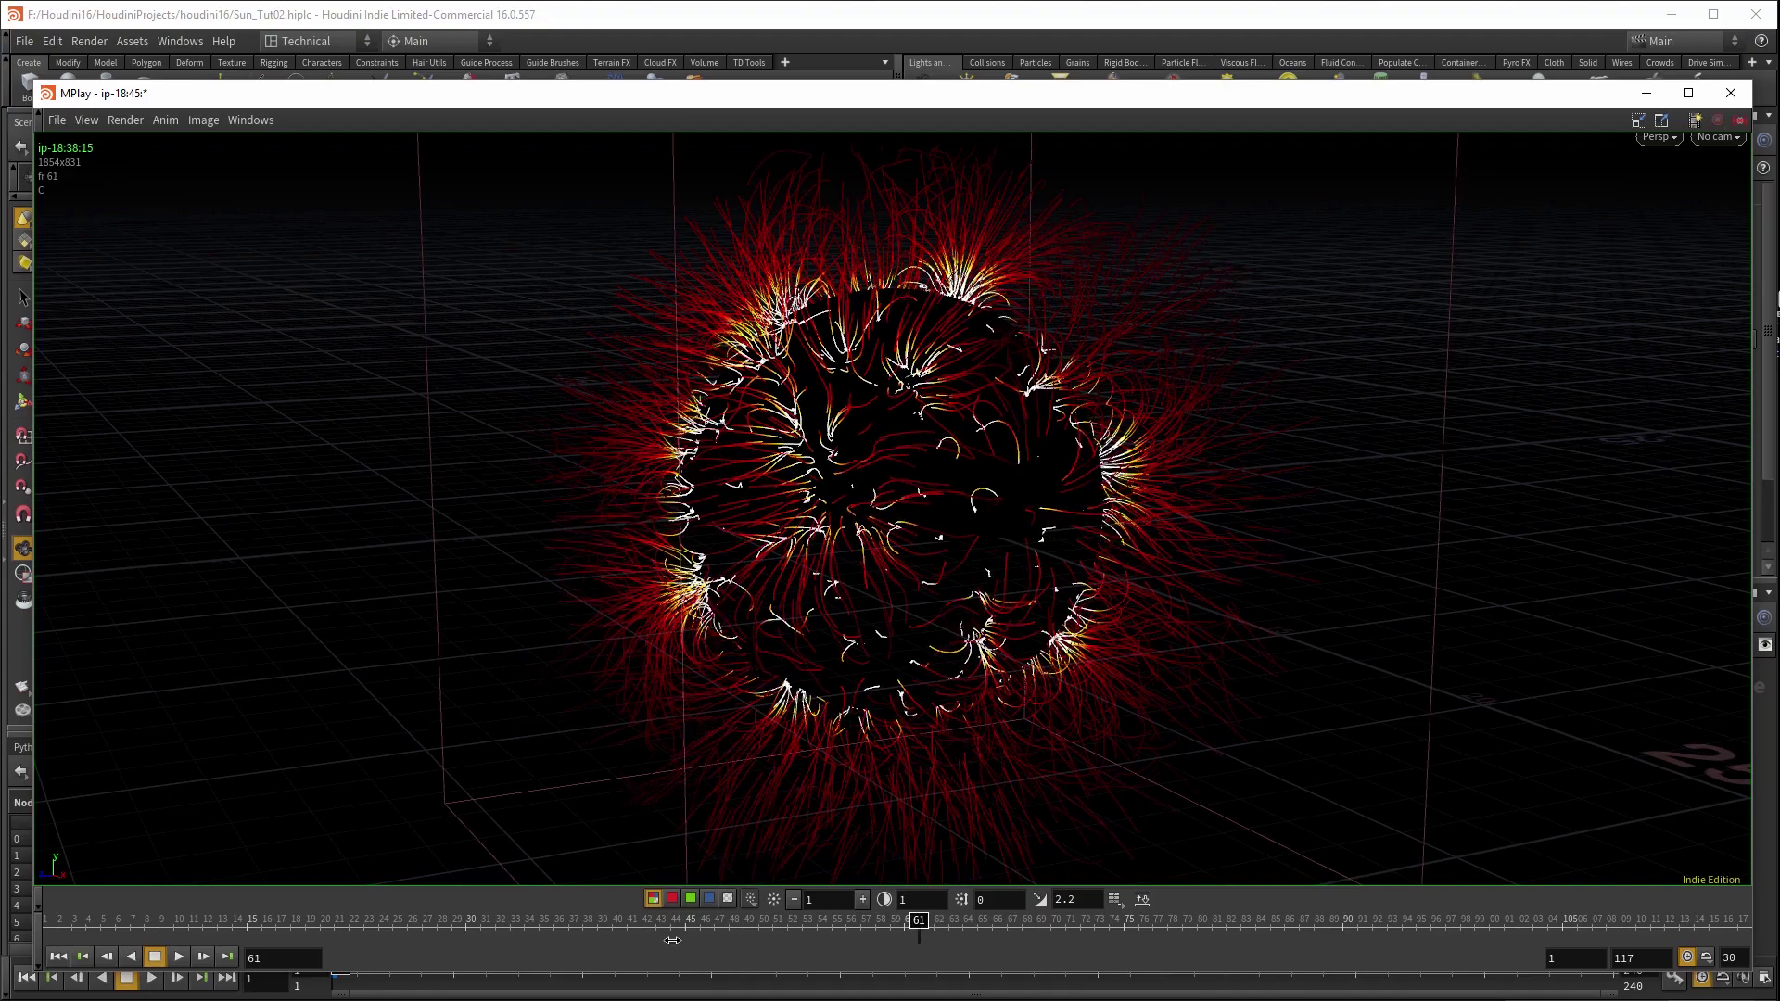
# - Scrub back and forth through the flipbook in MPlay to examine how the magnetic trails evolve over the frames
pyautogui.moveTo(650, 953)
pyautogui.mouseDown()
pyautogui.moveTo(1653, 939)
pyautogui.moveTo(92, 947)
pyautogui.moveTo(809, 953)
pyautogui.mouseUp()
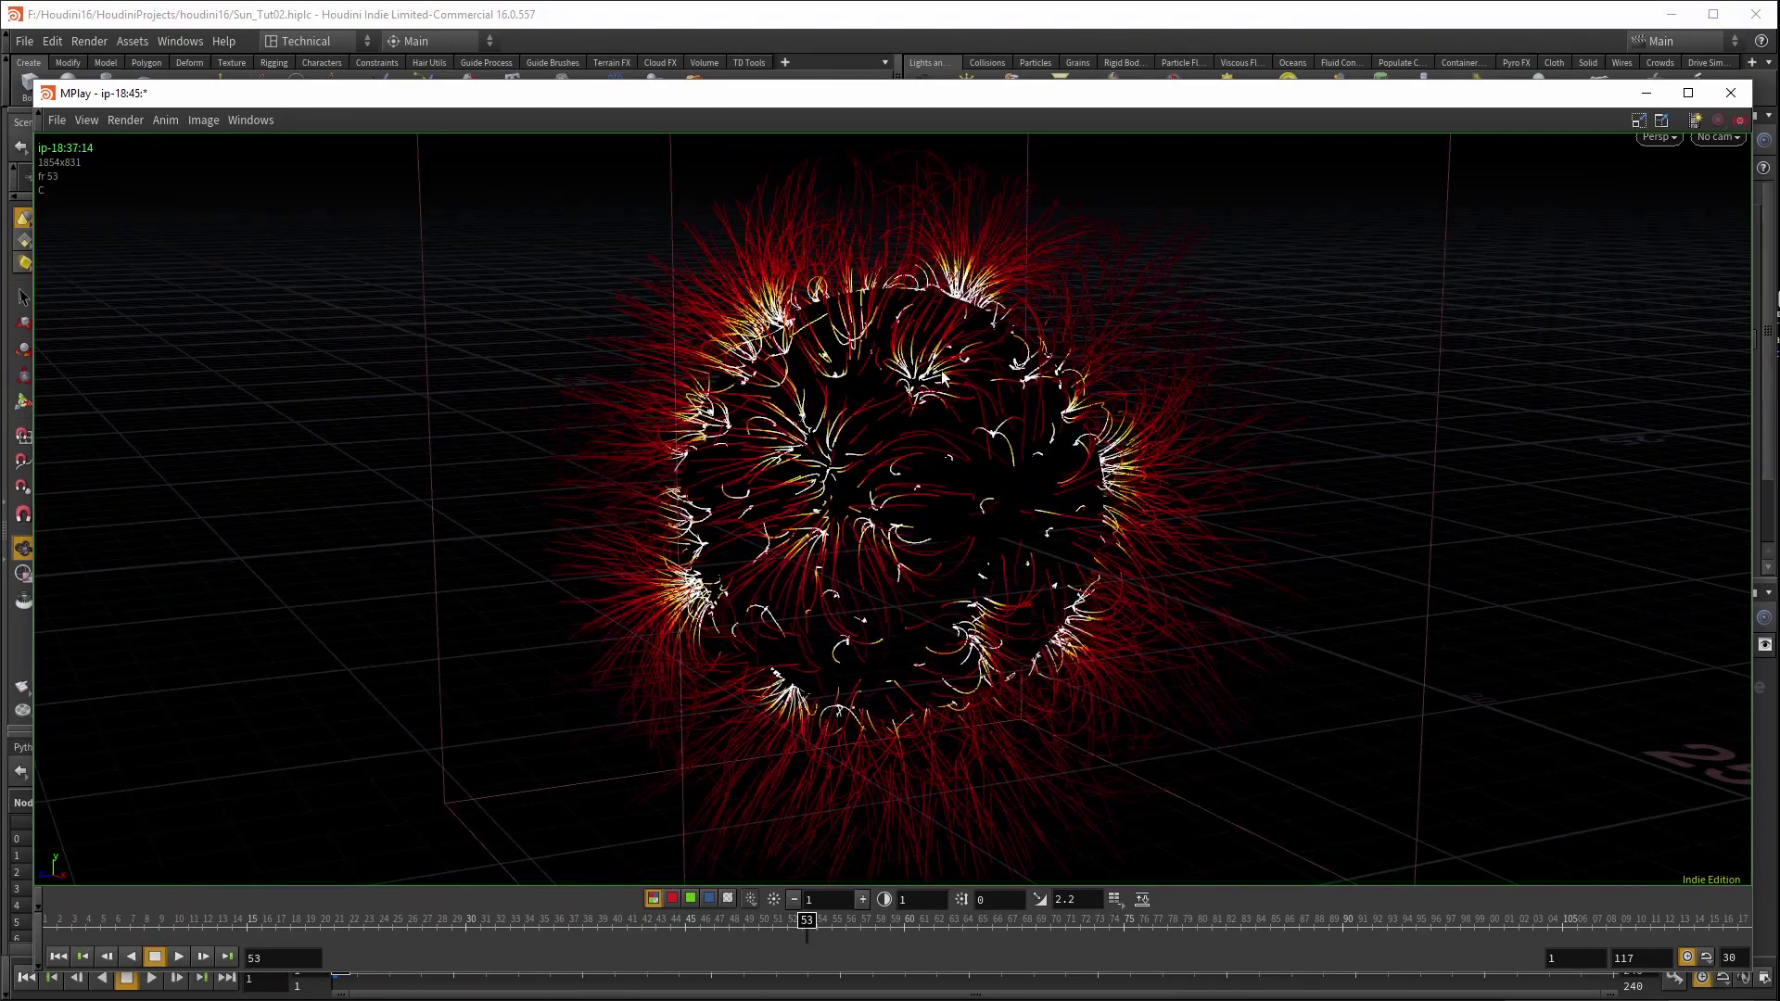
pyautogui.moveTo(806, 930)
pyautogui.mouseDown()
pyautogui.moveTo(1344, 933)
pyautogui.moveTo(319, 939)
pyautogui.mouseUp()
pyautogui.moveTo(461, 941)
pyautogui.mouseDown()
pyautogui.moveTo(1567, 920)
pyautogui.moveTo(520, 920)
pyautogui.mouseUp()
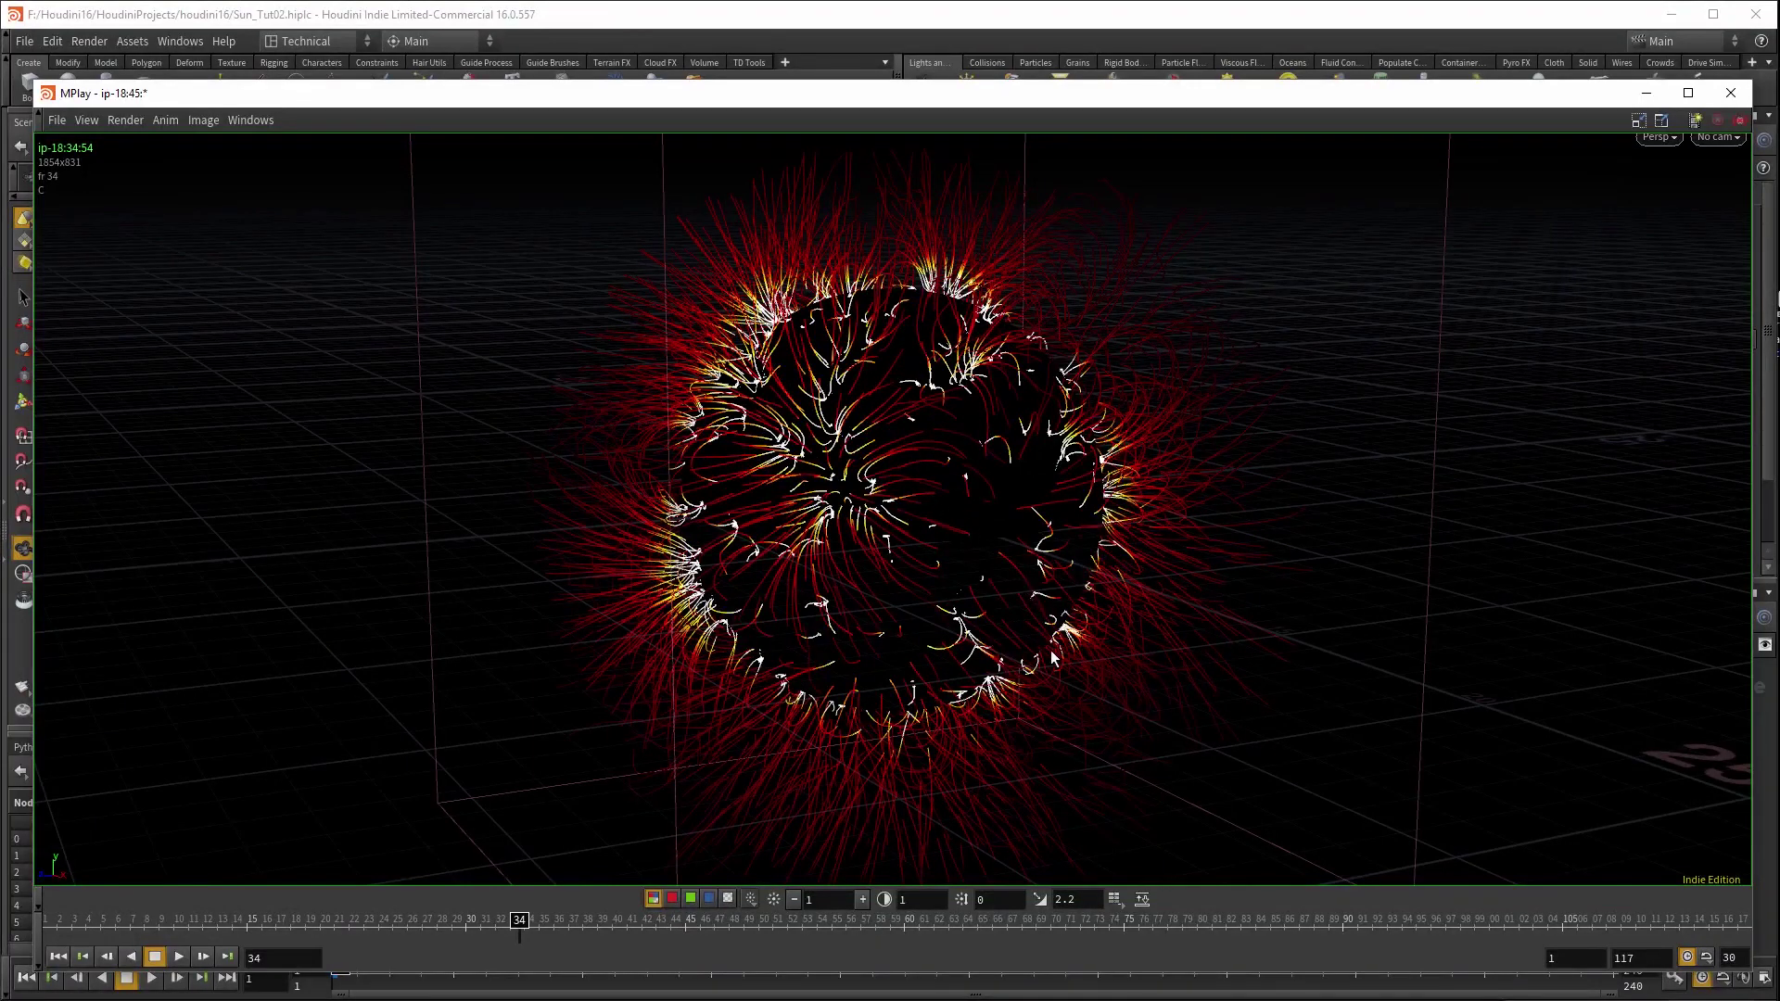
pyautogui.moveTo(555, 927); pyautogui.dragTo(1279, 923)
pyautogui.moveTo(1507, 941); pyautogui.dragTo(259, 942)
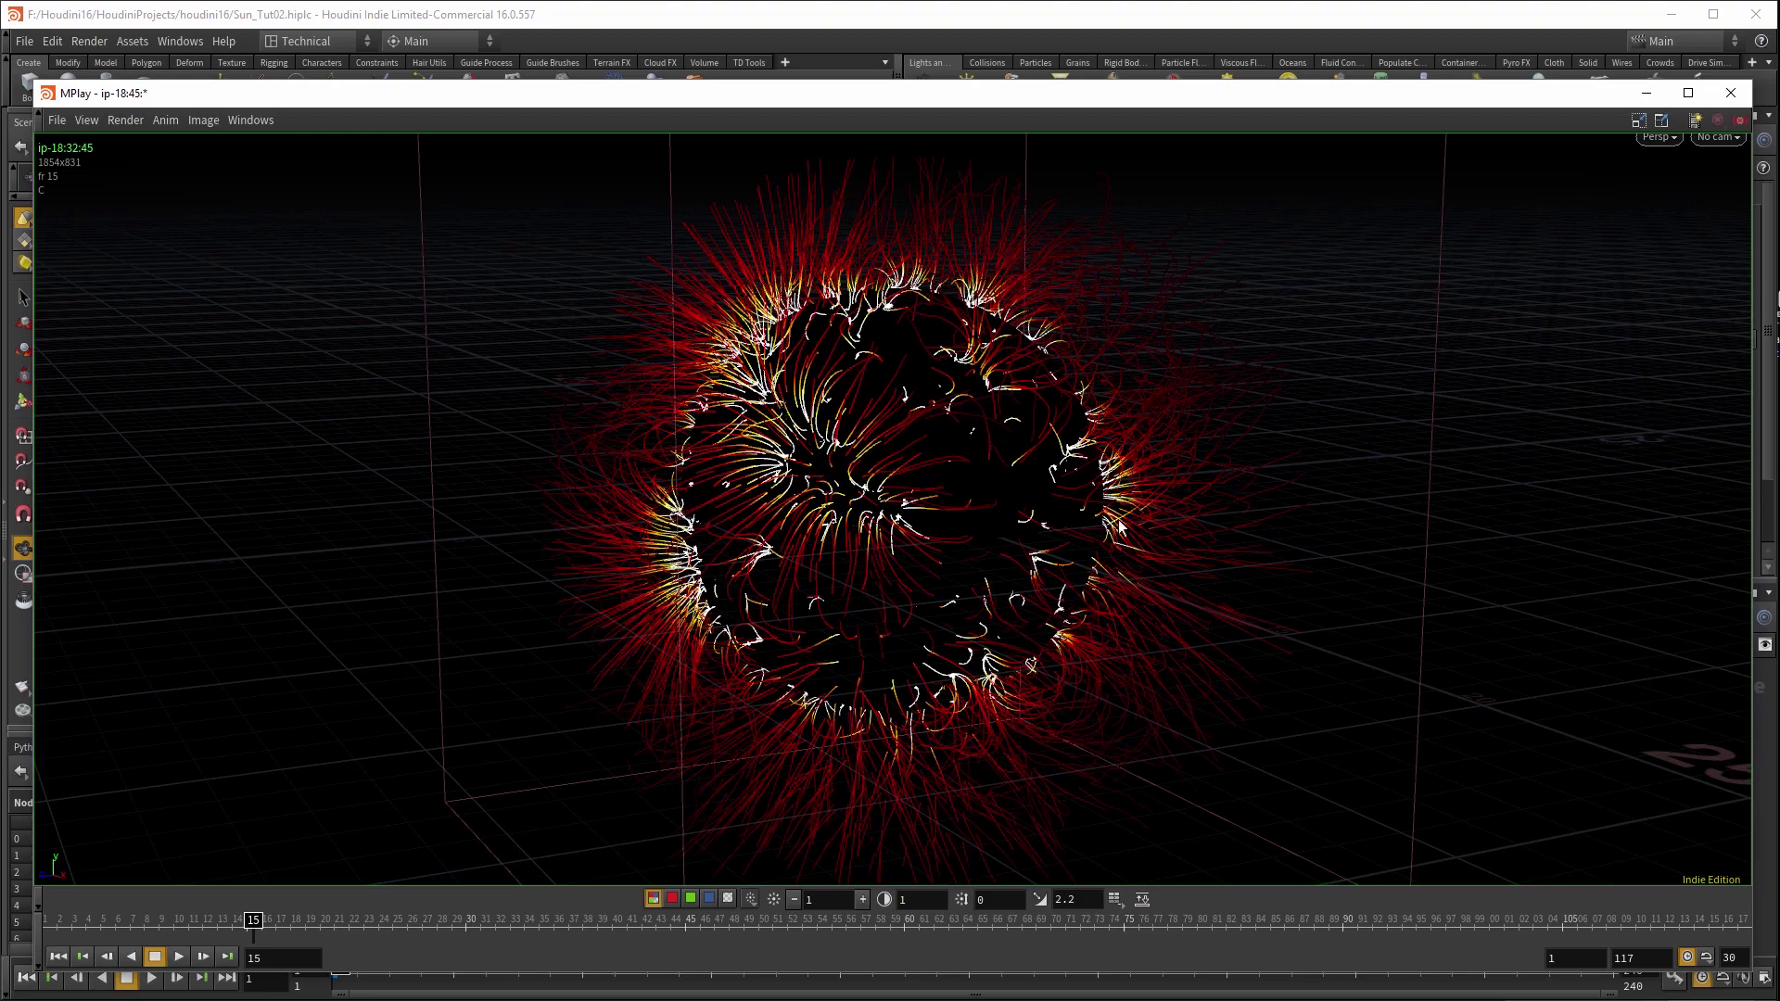
# - Switch back to Houdini, enter the Magnetic_field network and examine its object_merge2 and merge2 nodes
pyautogui.click(1398, 24)
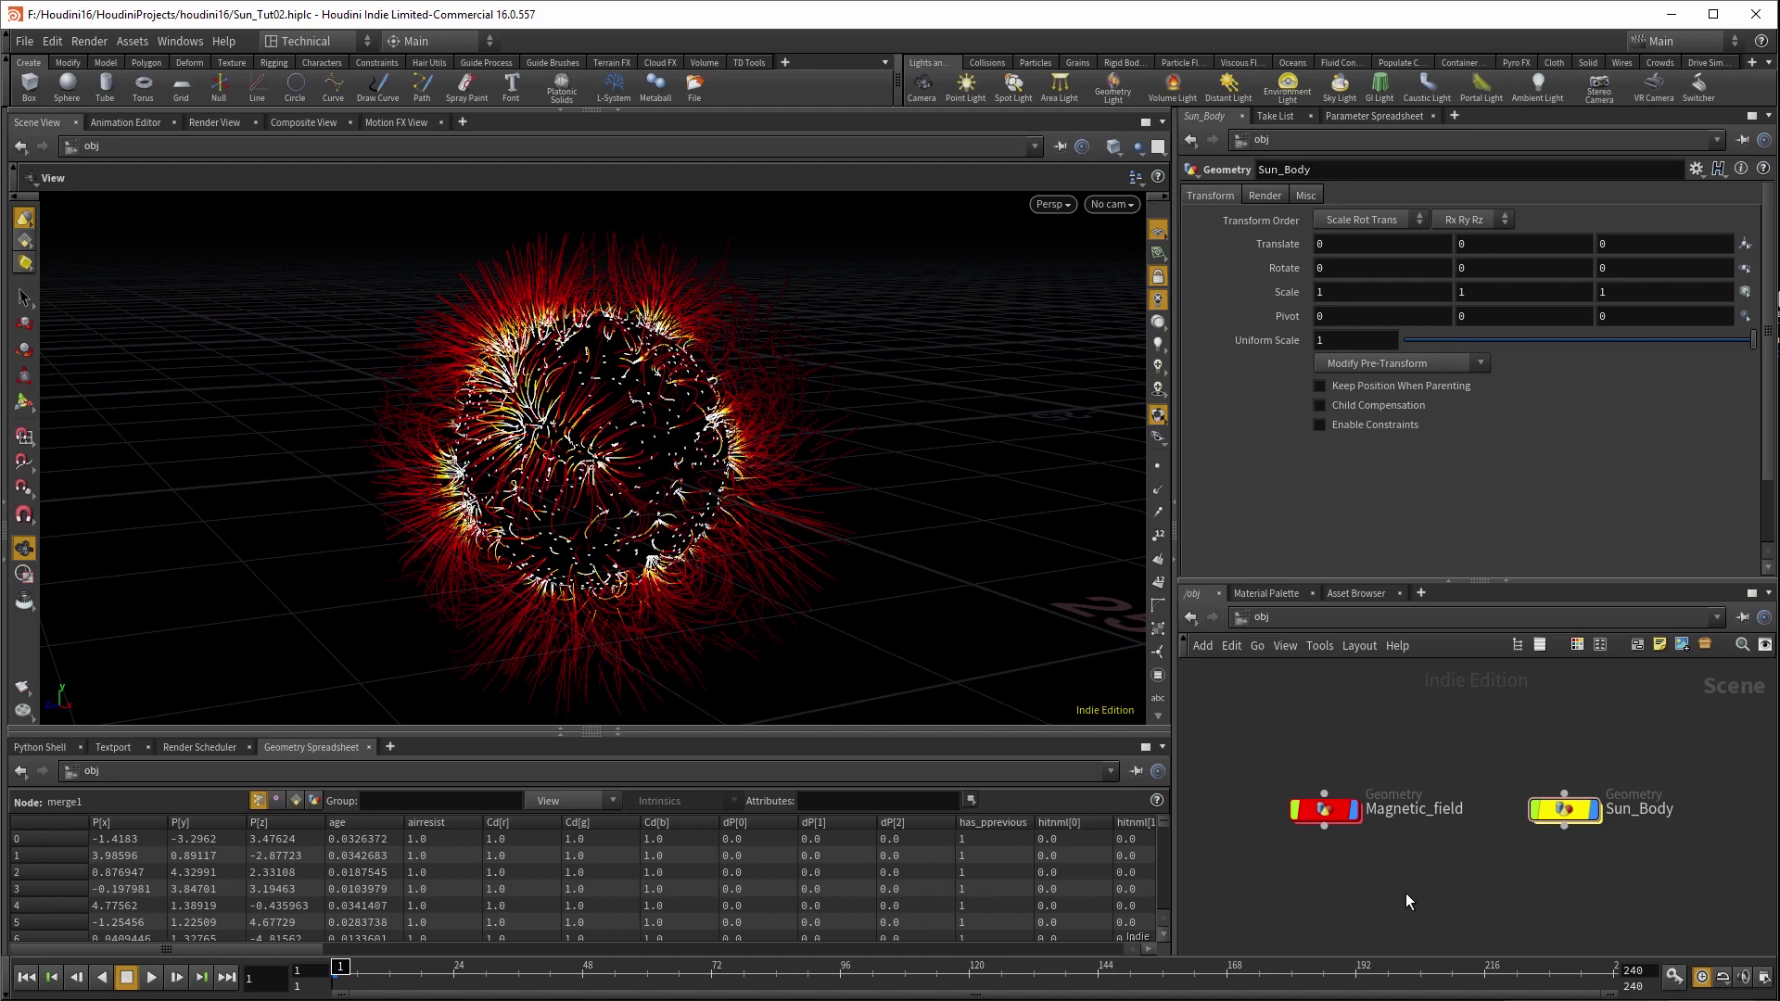
pyautogui.moveTo(1406, 895); pyautogui.dragTo(1413, 872, button='middle')
pyautogui.click(1340, 791)
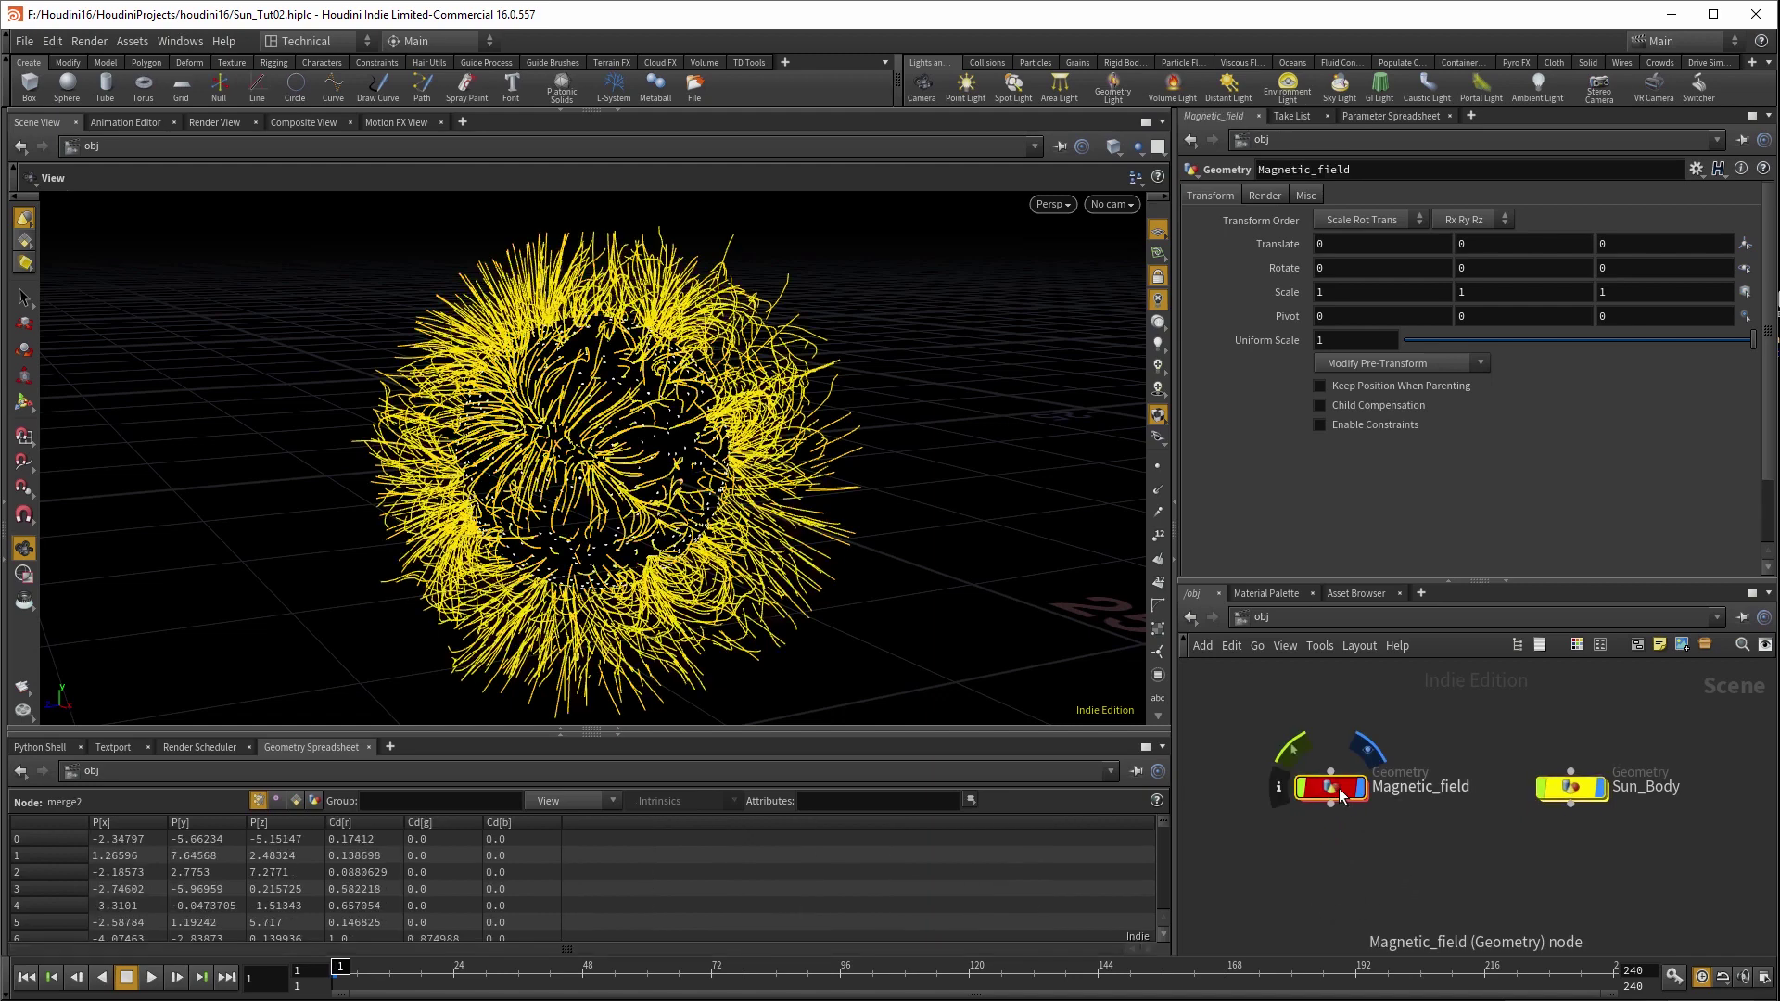
pyautogui.doubleClick(1341, 791)
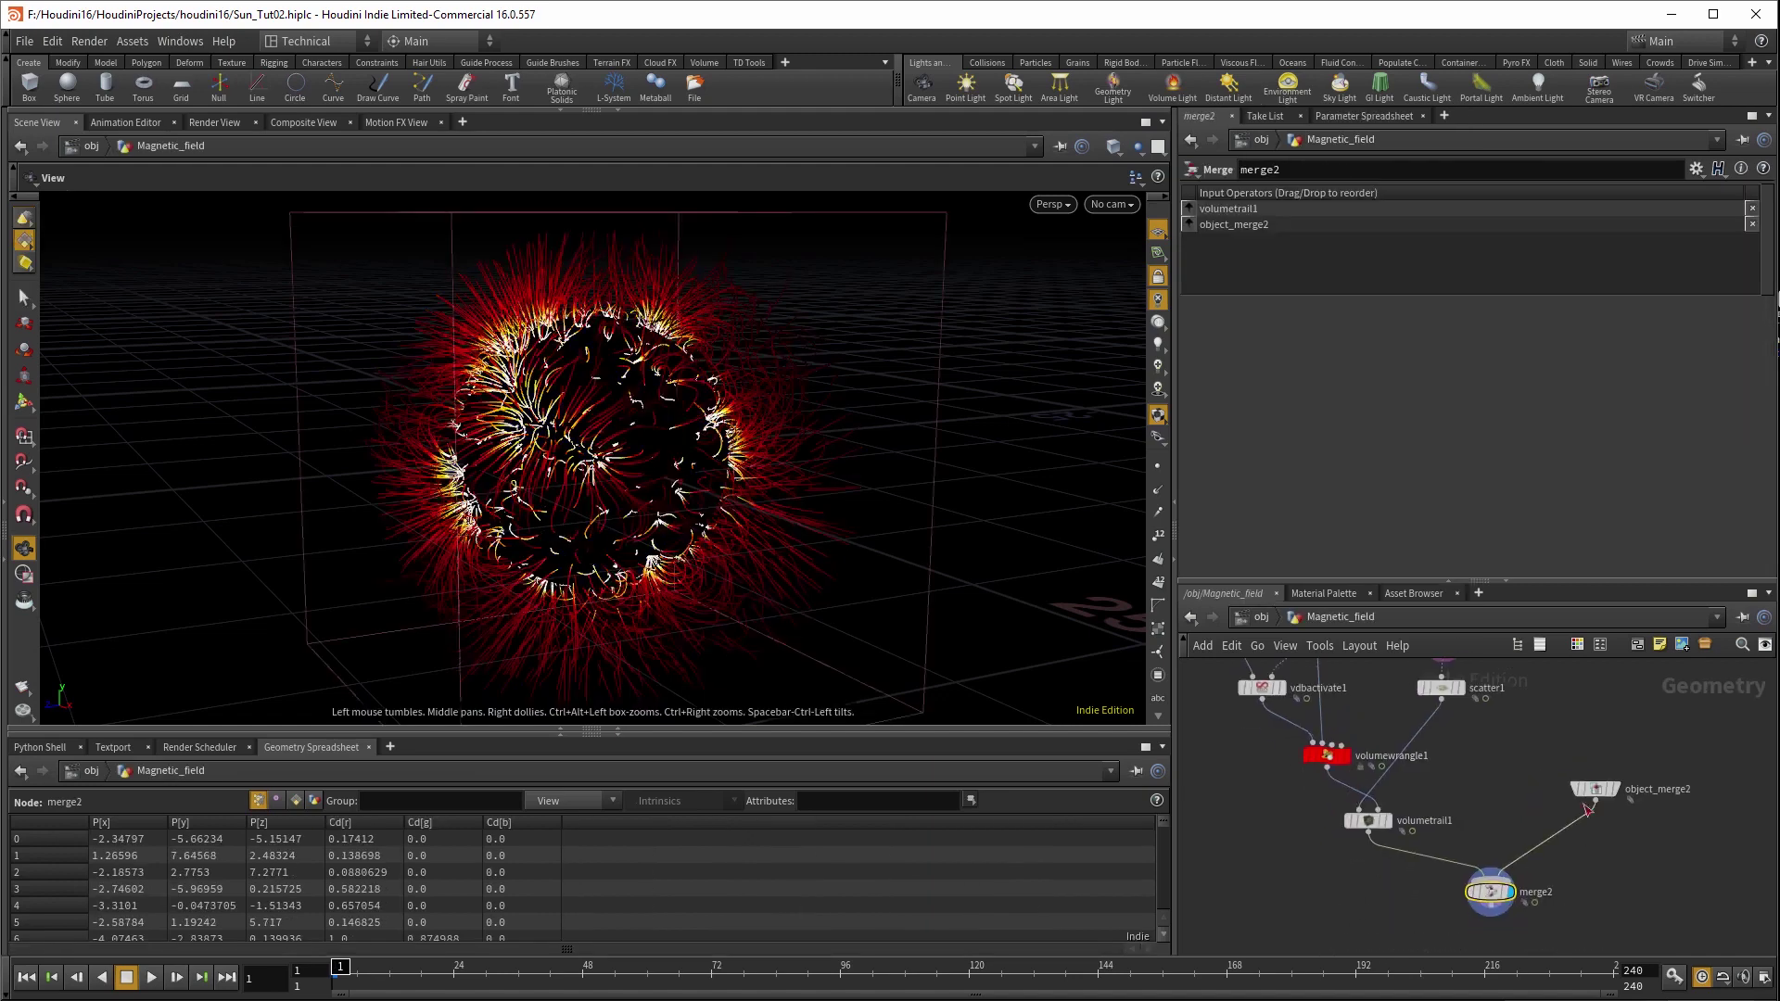
pyautogui.click(1599, 792)
pyautogui.click(1490, 891)
# - Display bound1 and compare its Box bounding shape with the Sphere one, ending on Sphere
pyautogui.scroll(3, 1453, 788)
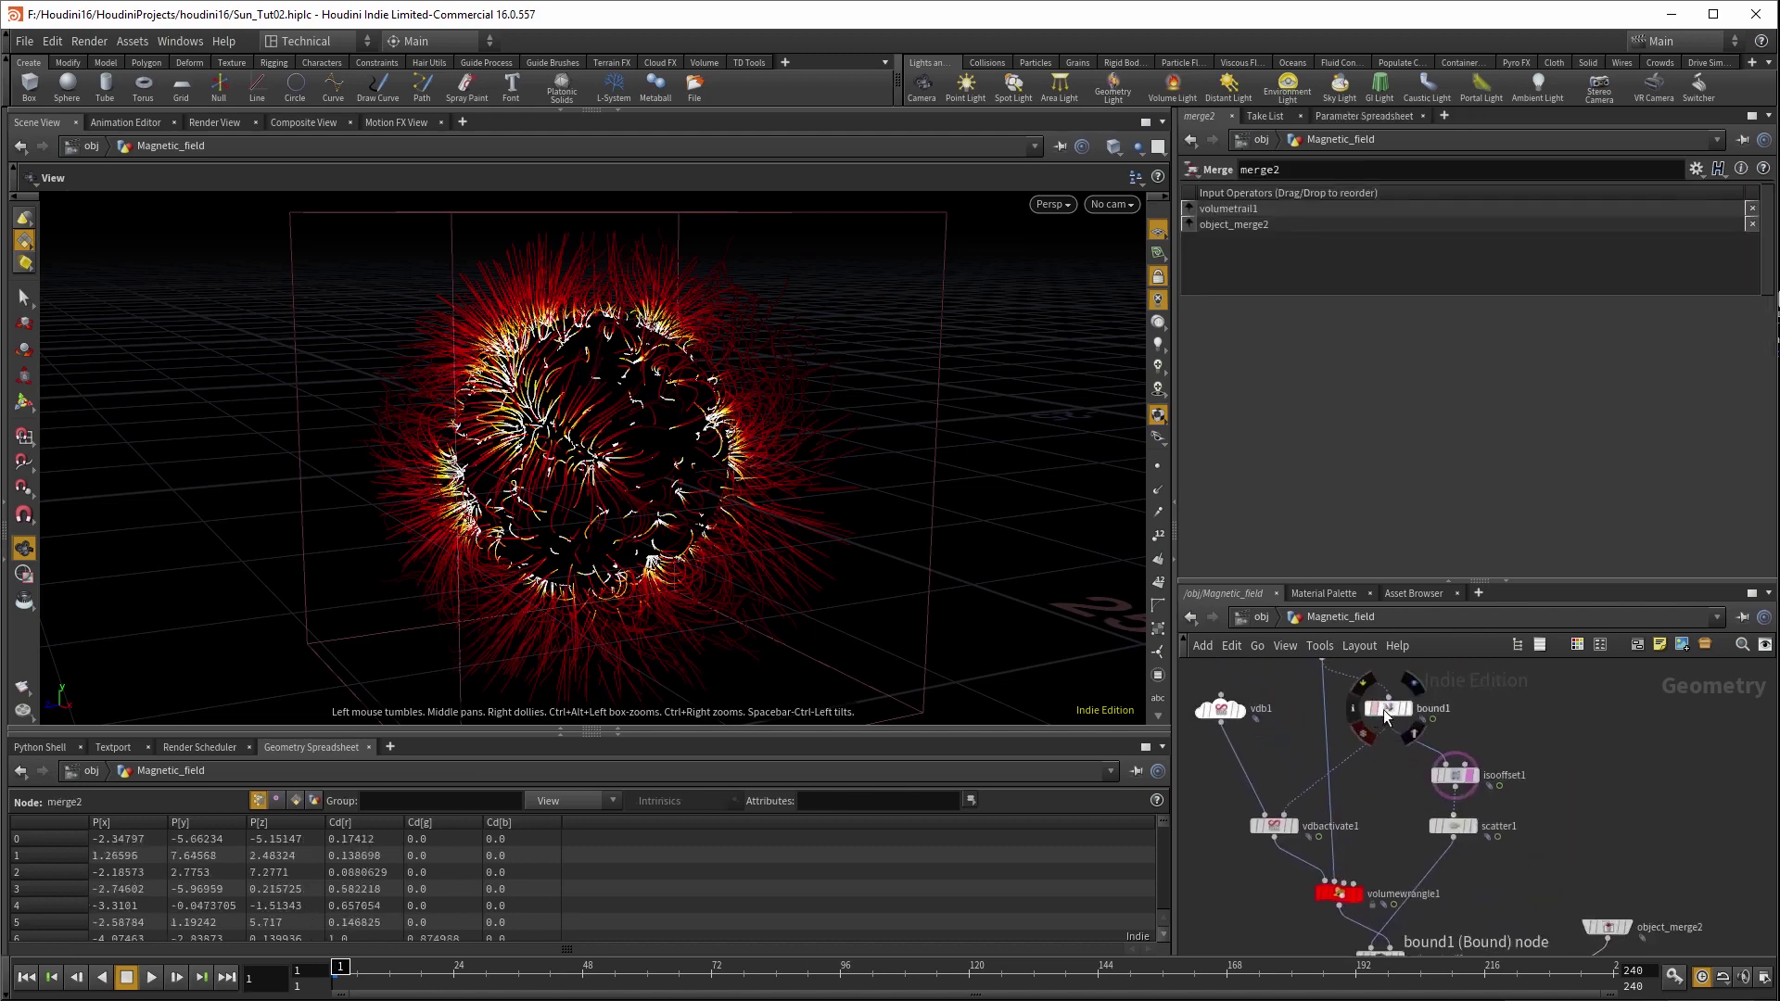
pyautogui.click(1388, 708)
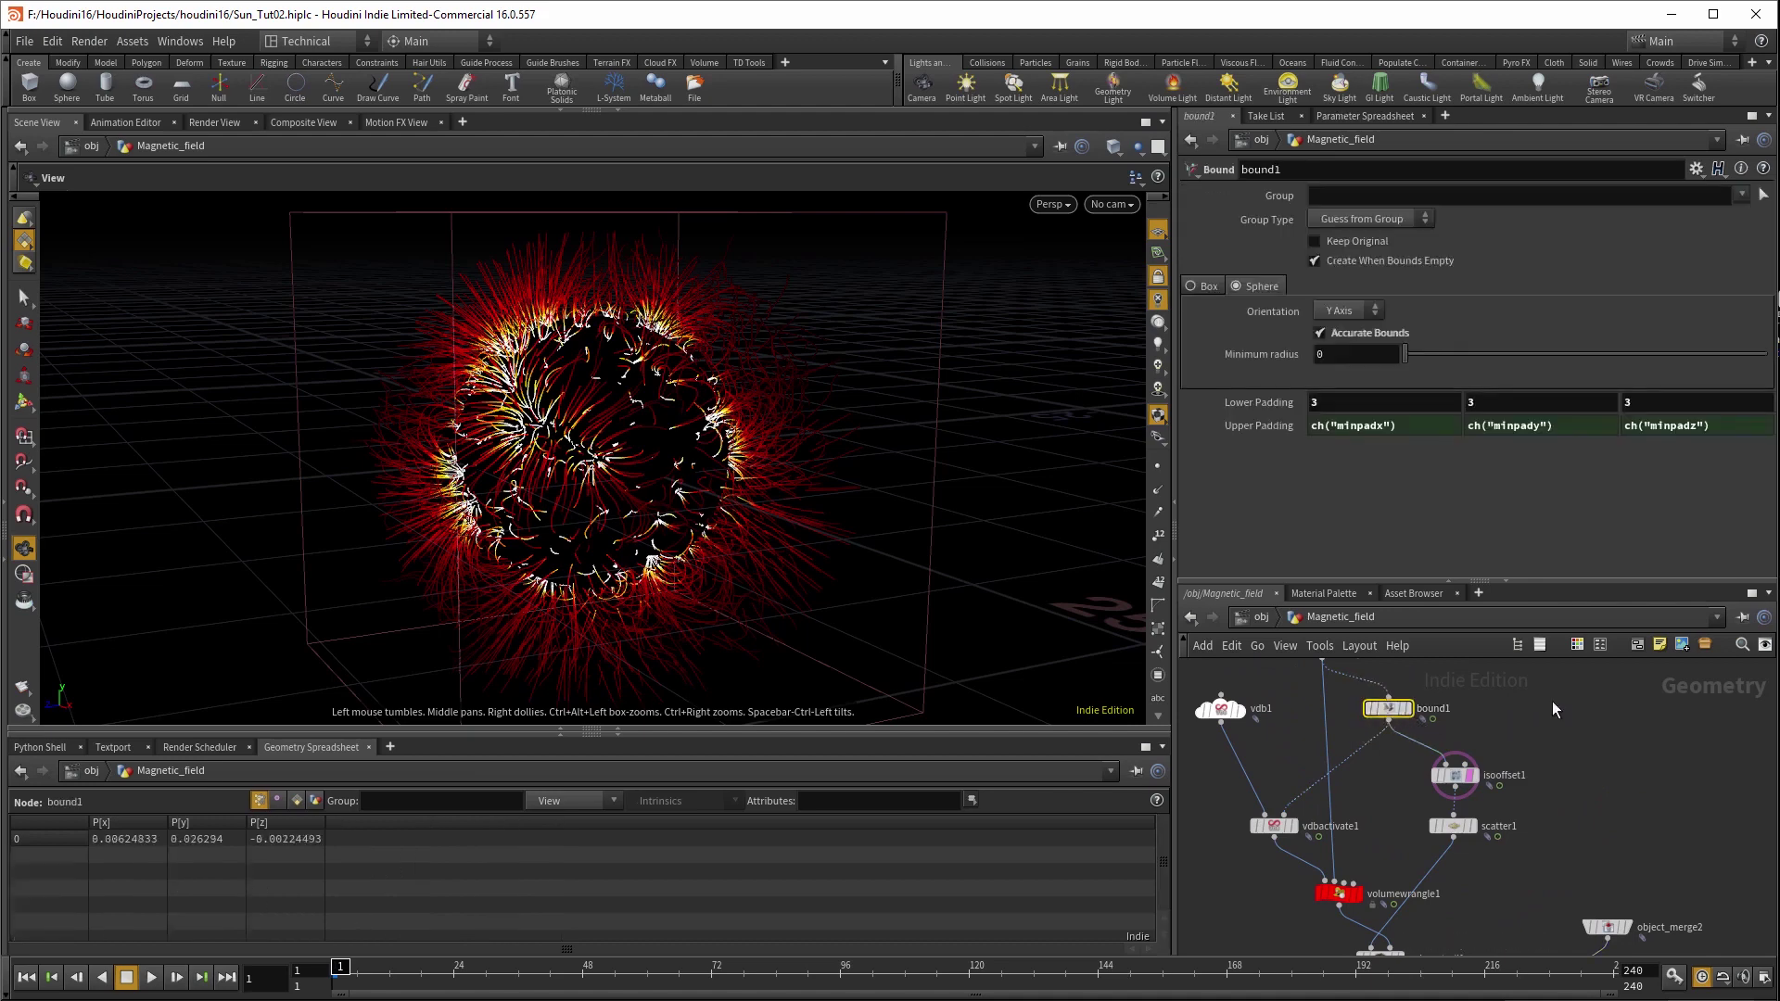
pyautogui.click(1205, 287)
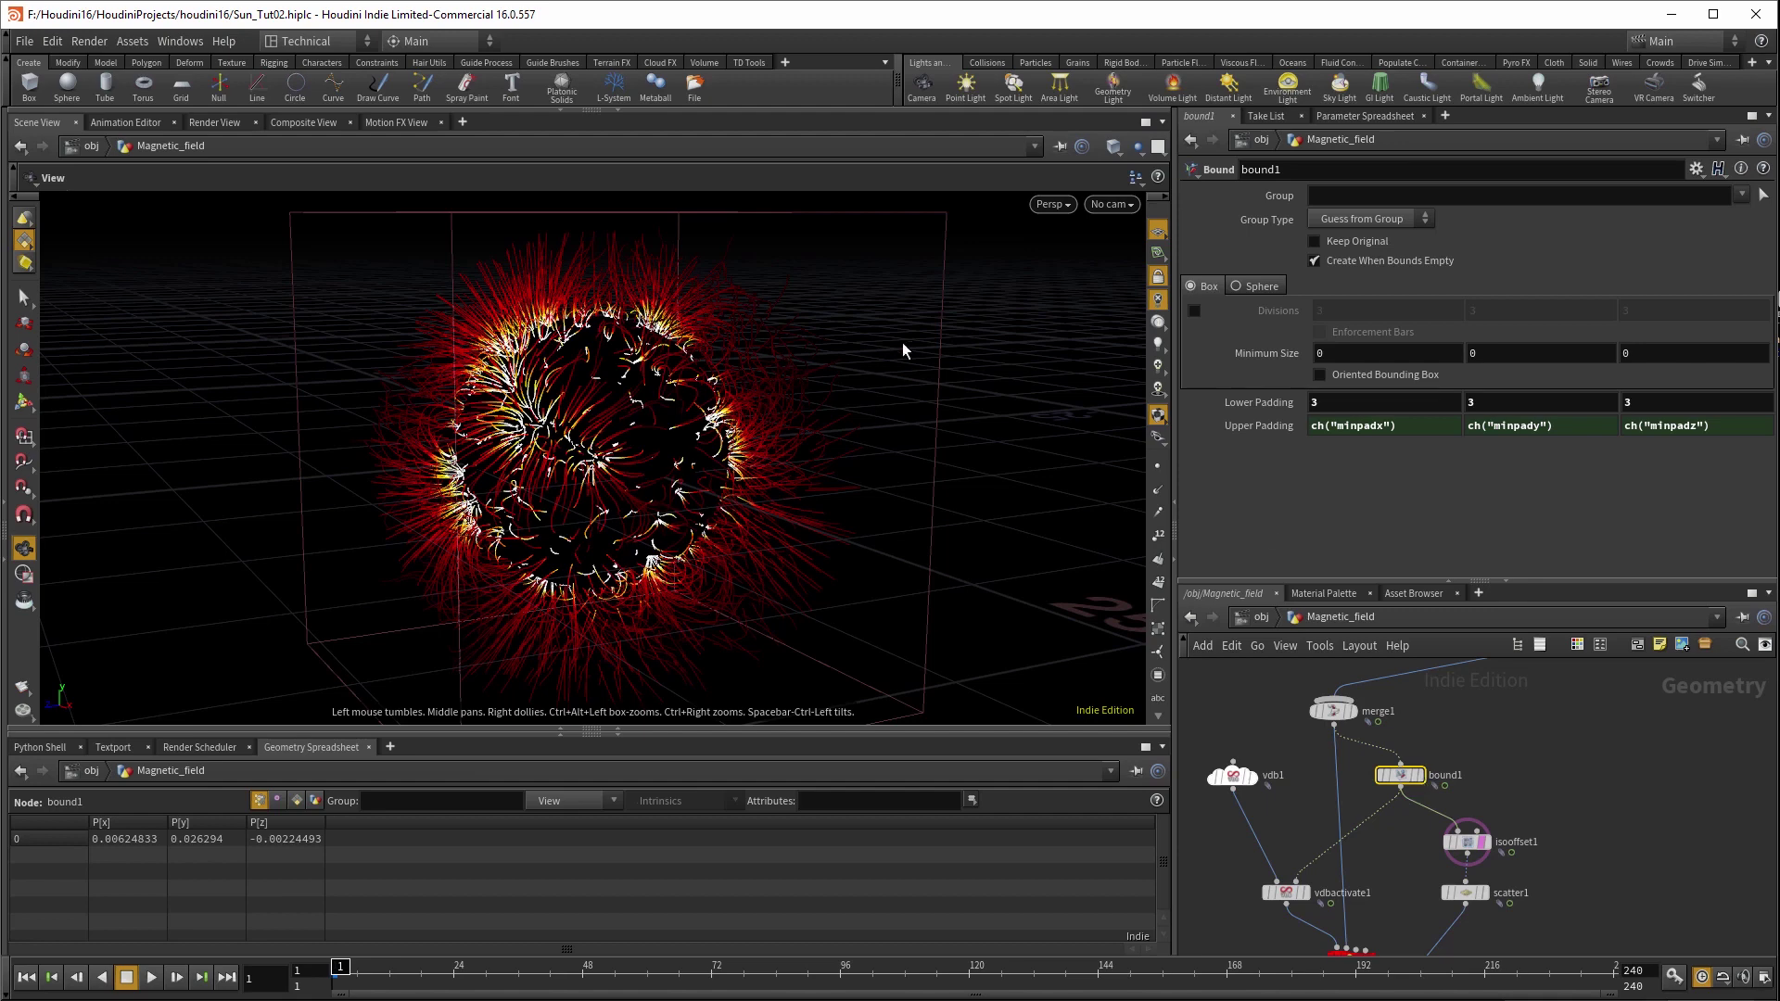
pyautogui.click(1418, 775)
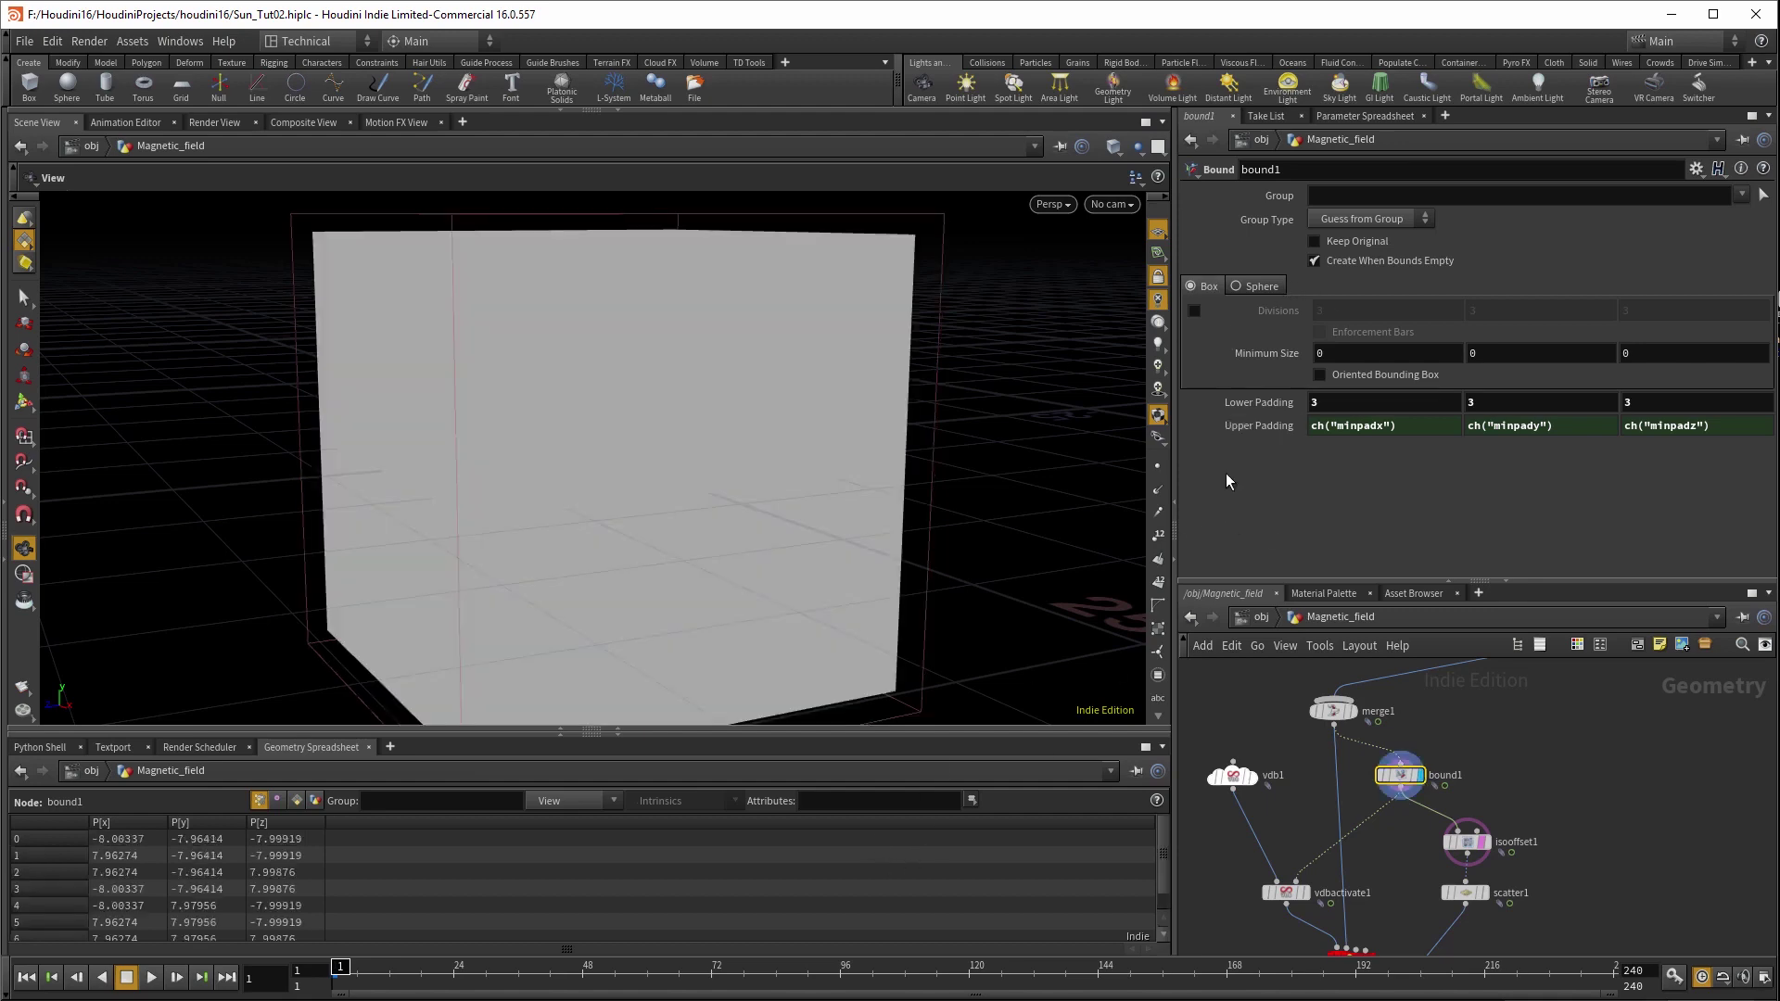
pyautogui.click(1242, 287)
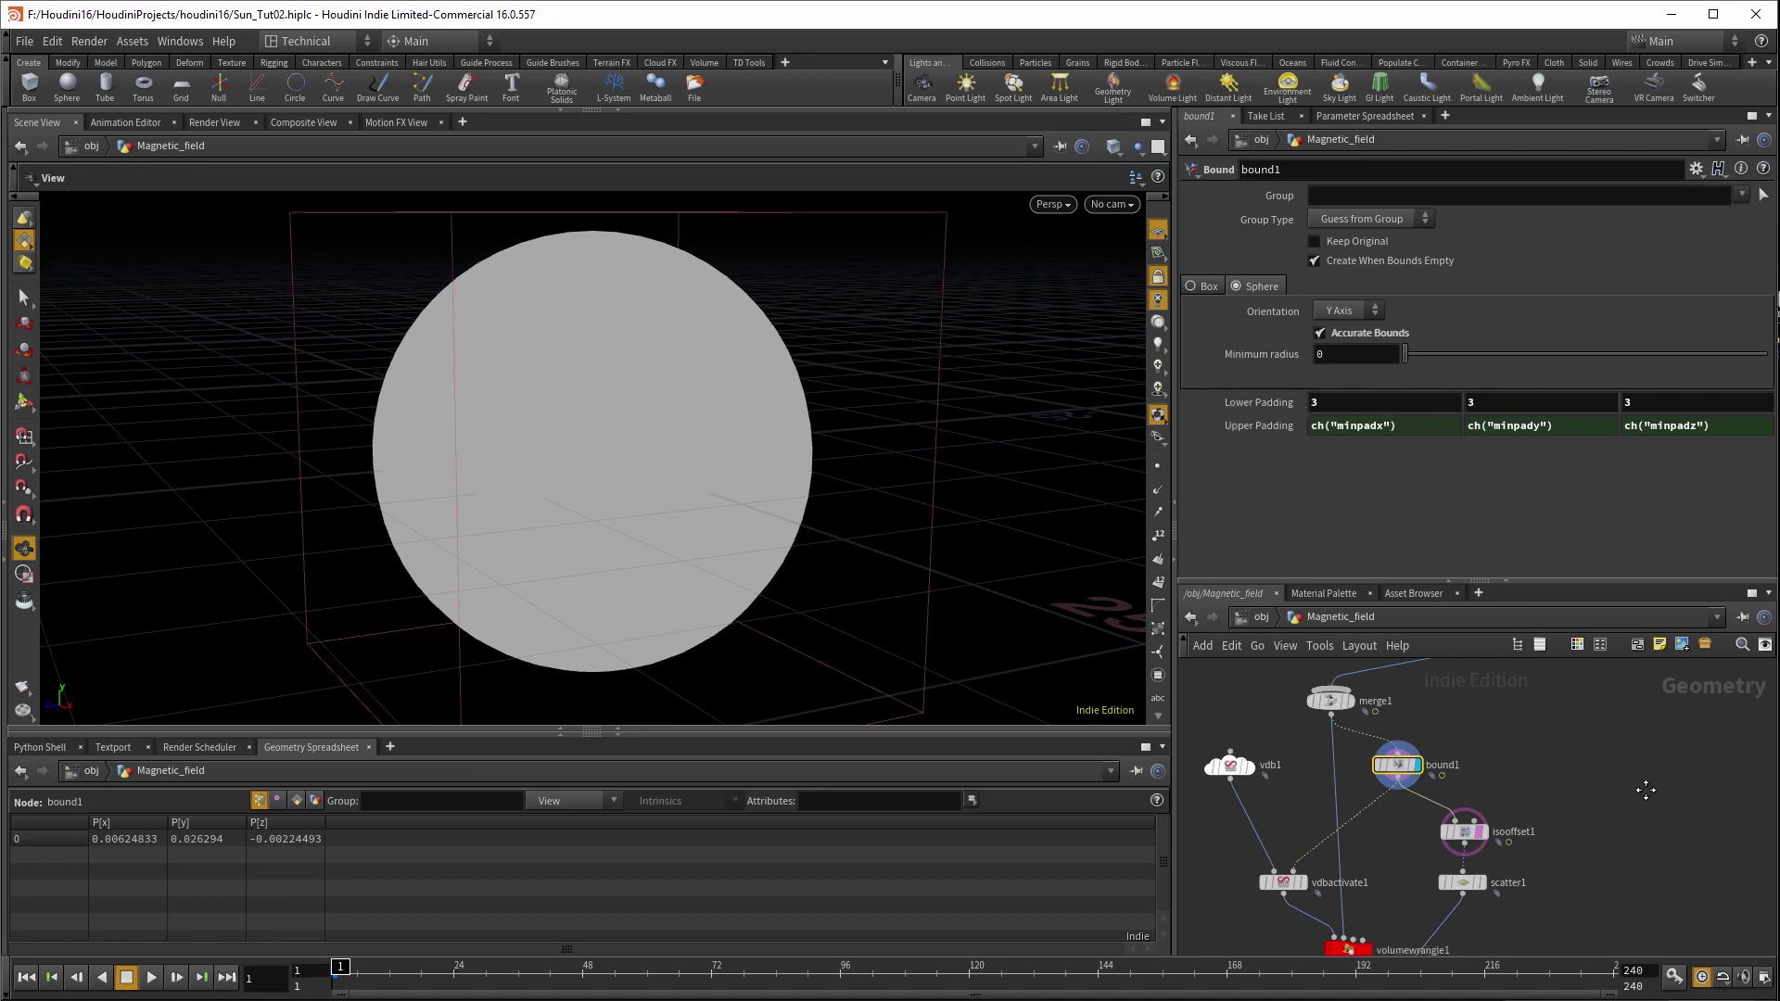
# - Check the scatter1 settings, then display the merge2 node at the end of the network
pyautogui.moveTo(1529, 787); pyautogui.dragTo(1530, 674, button='middle')
pyautogui.click(1454, 779)
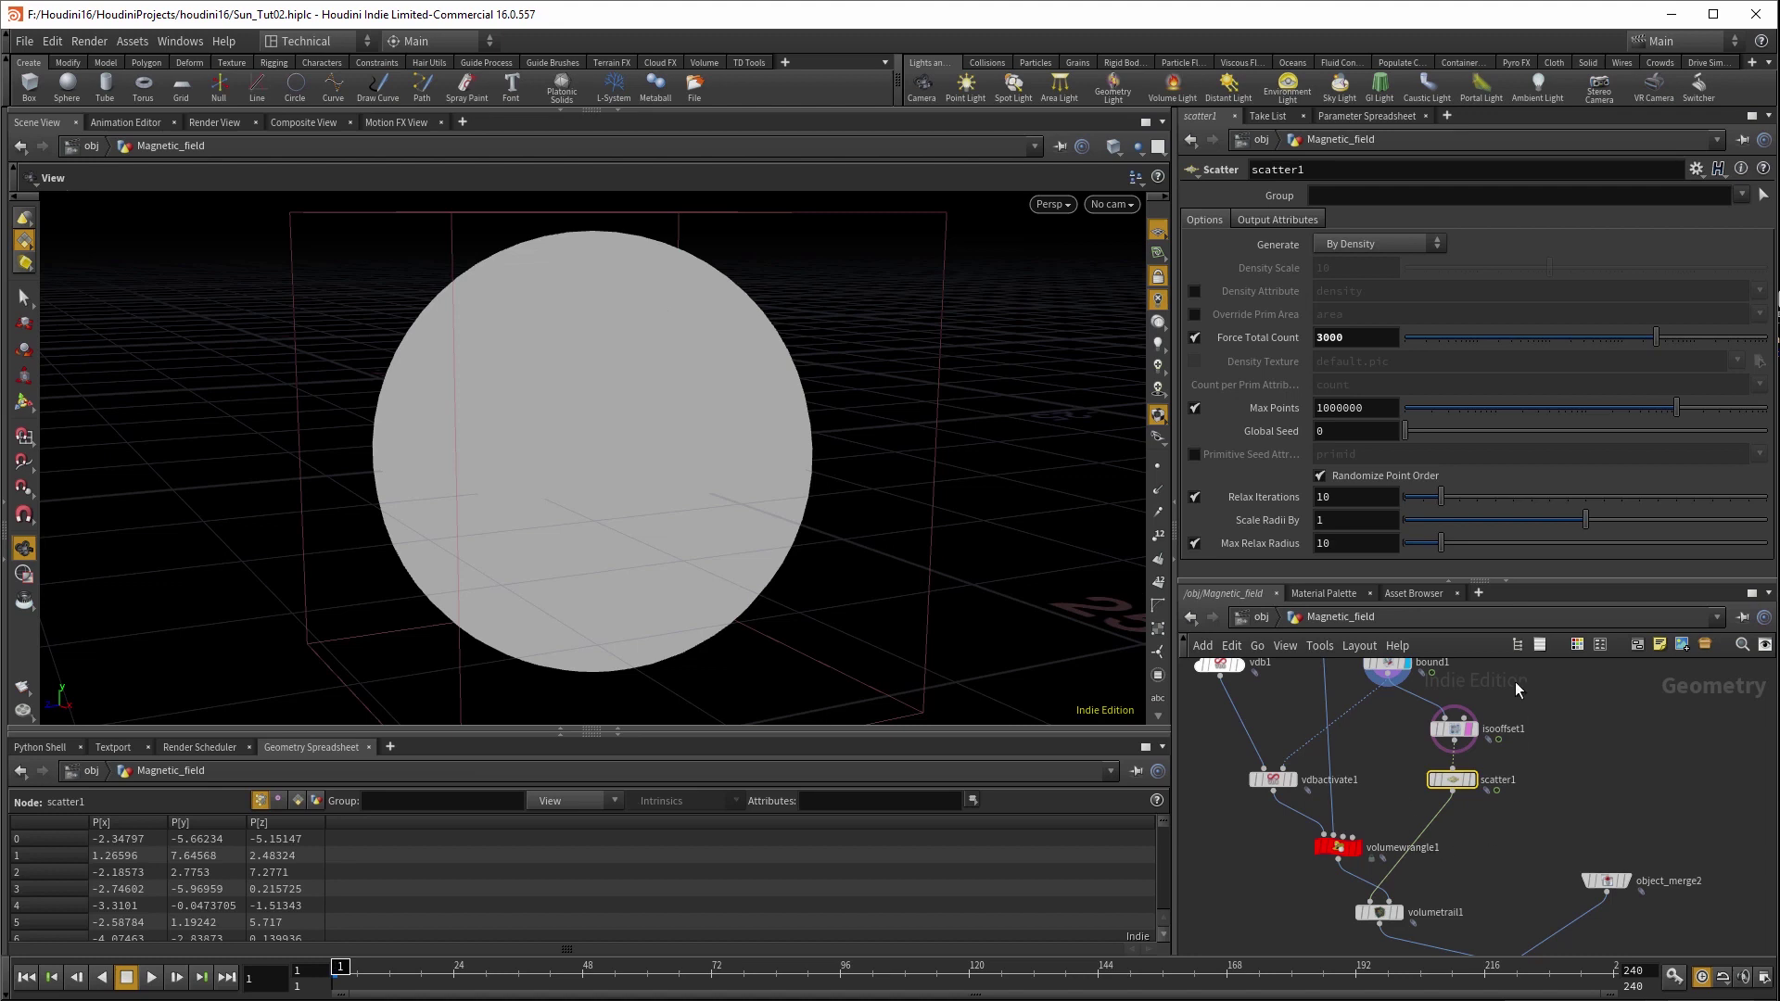
pyautogui.moveTo(1444, 841); pyautogui.dragTo(1437, 767, button='middle')
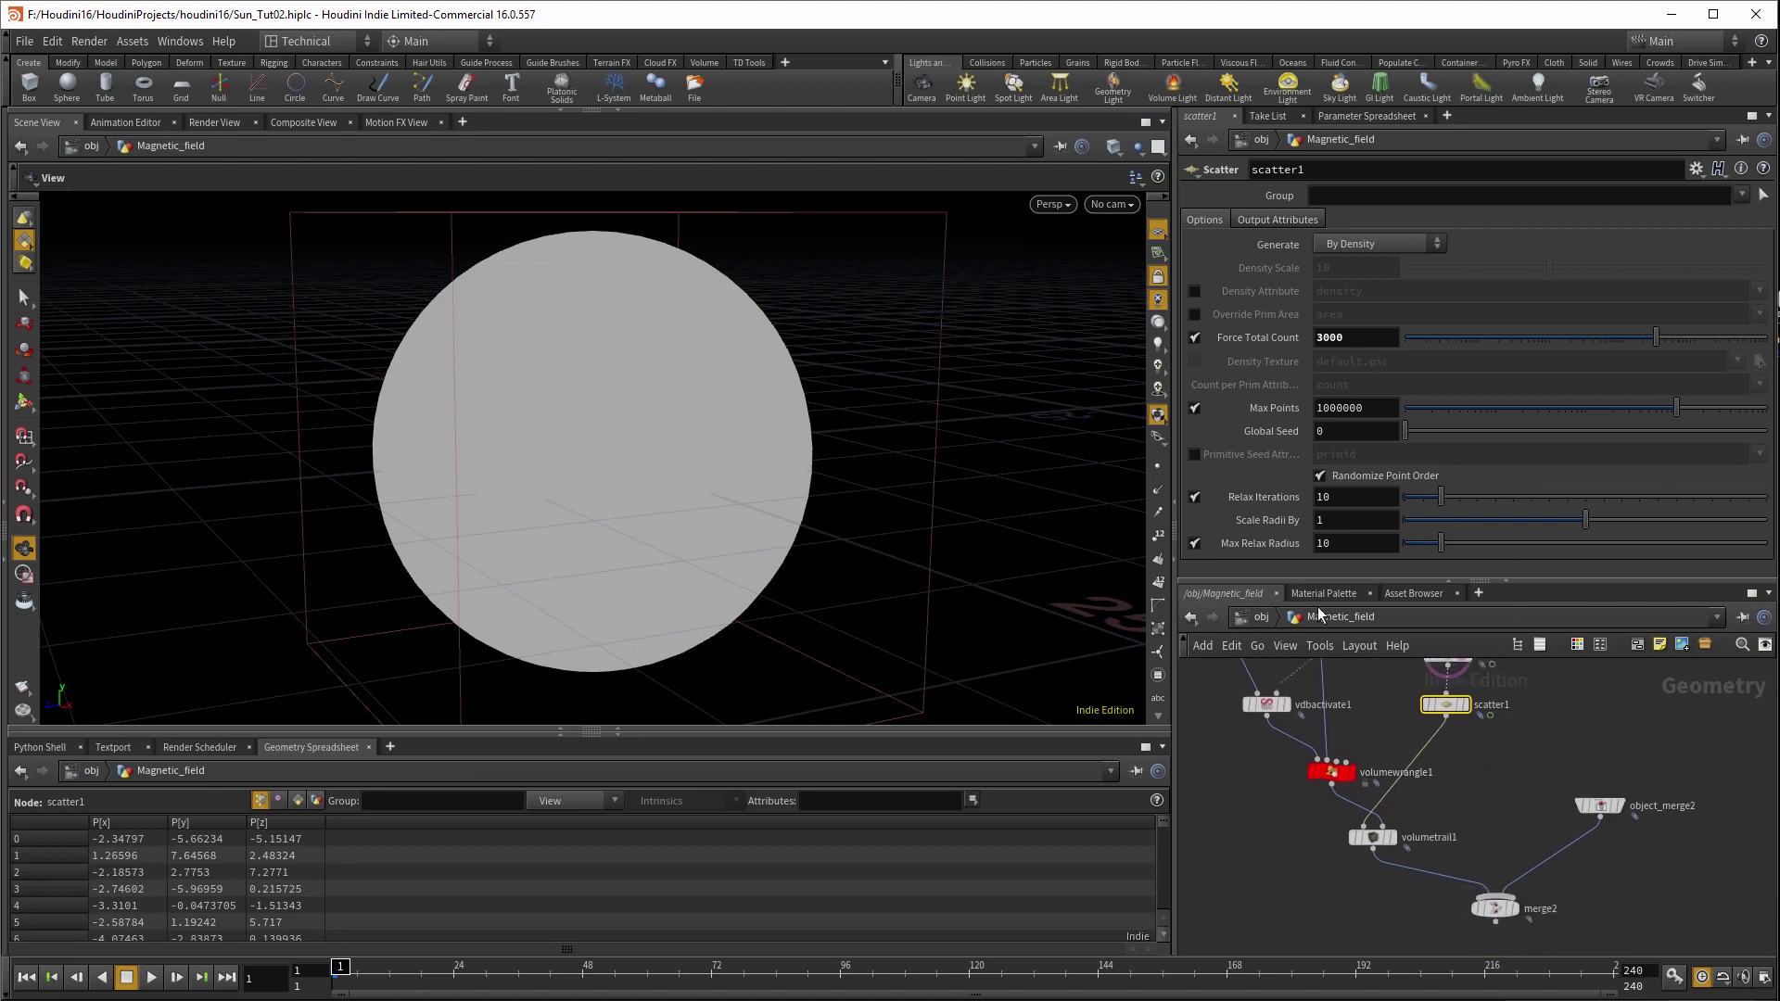
pyautogui.click(1498, 912)
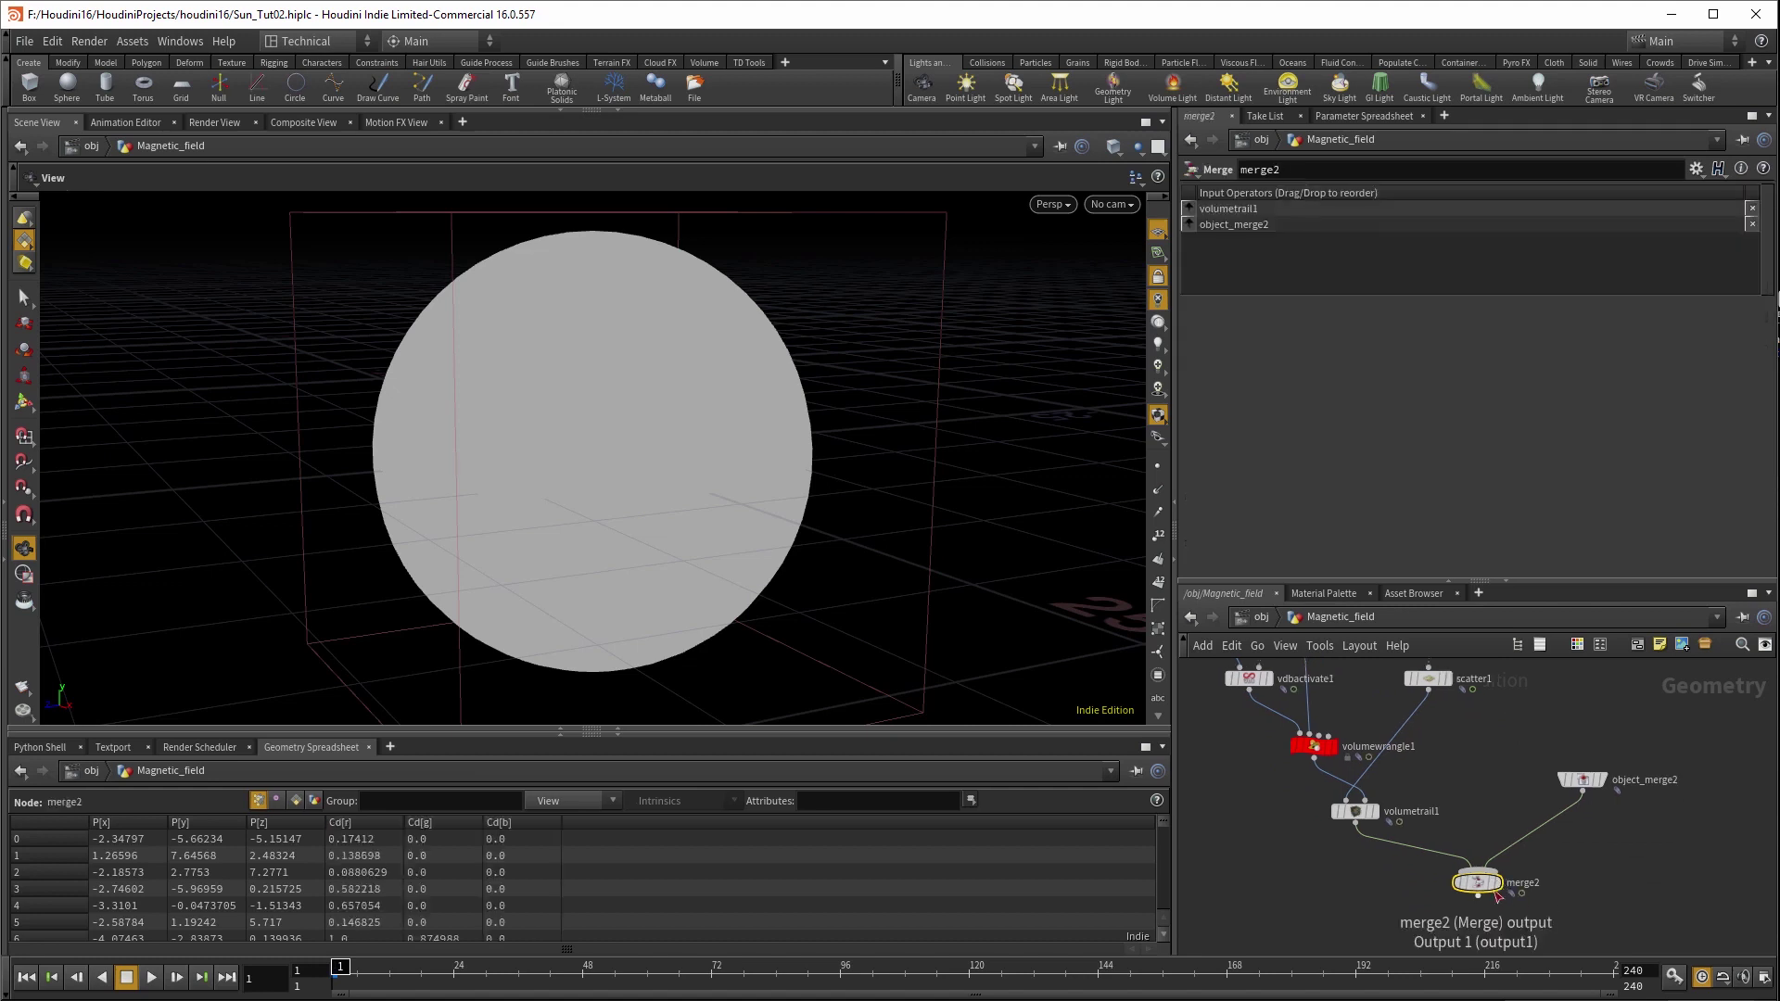
pyautogui.moveTo(1499, 894)
pyautogui.click(1504, 862)
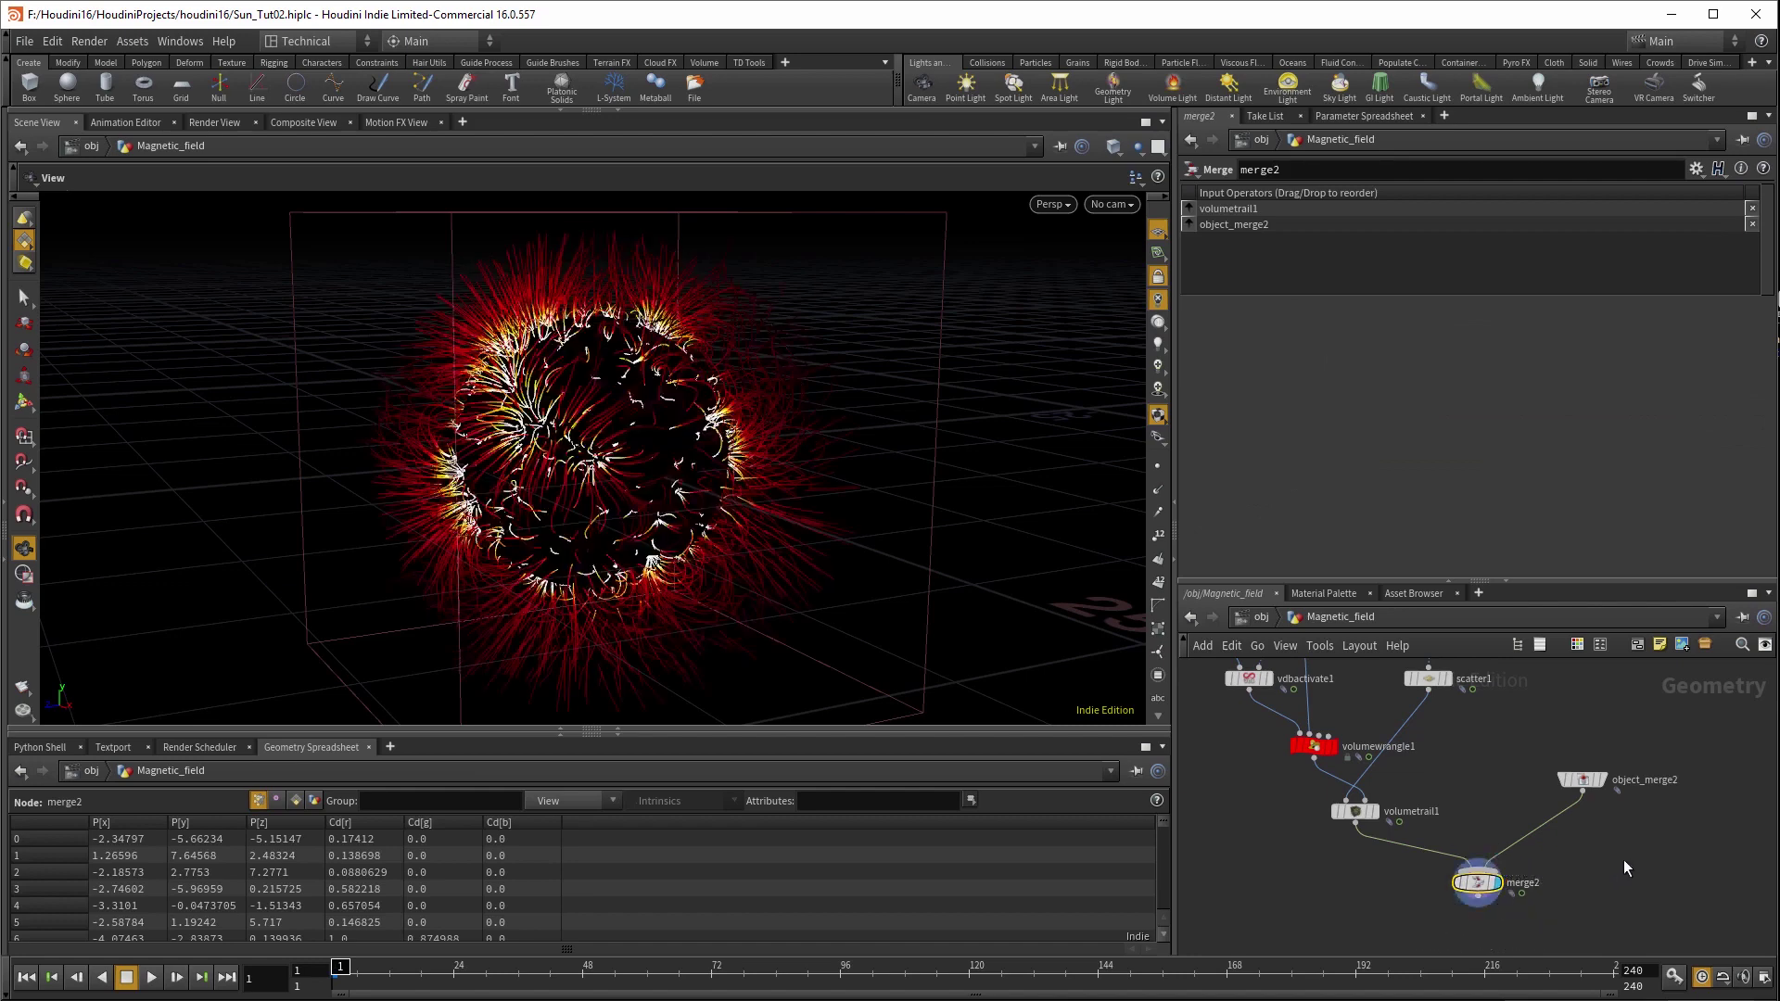
pyautogui.moveTo(1613, 854); pyautogui.dragTo(1593, 846, button='middle')
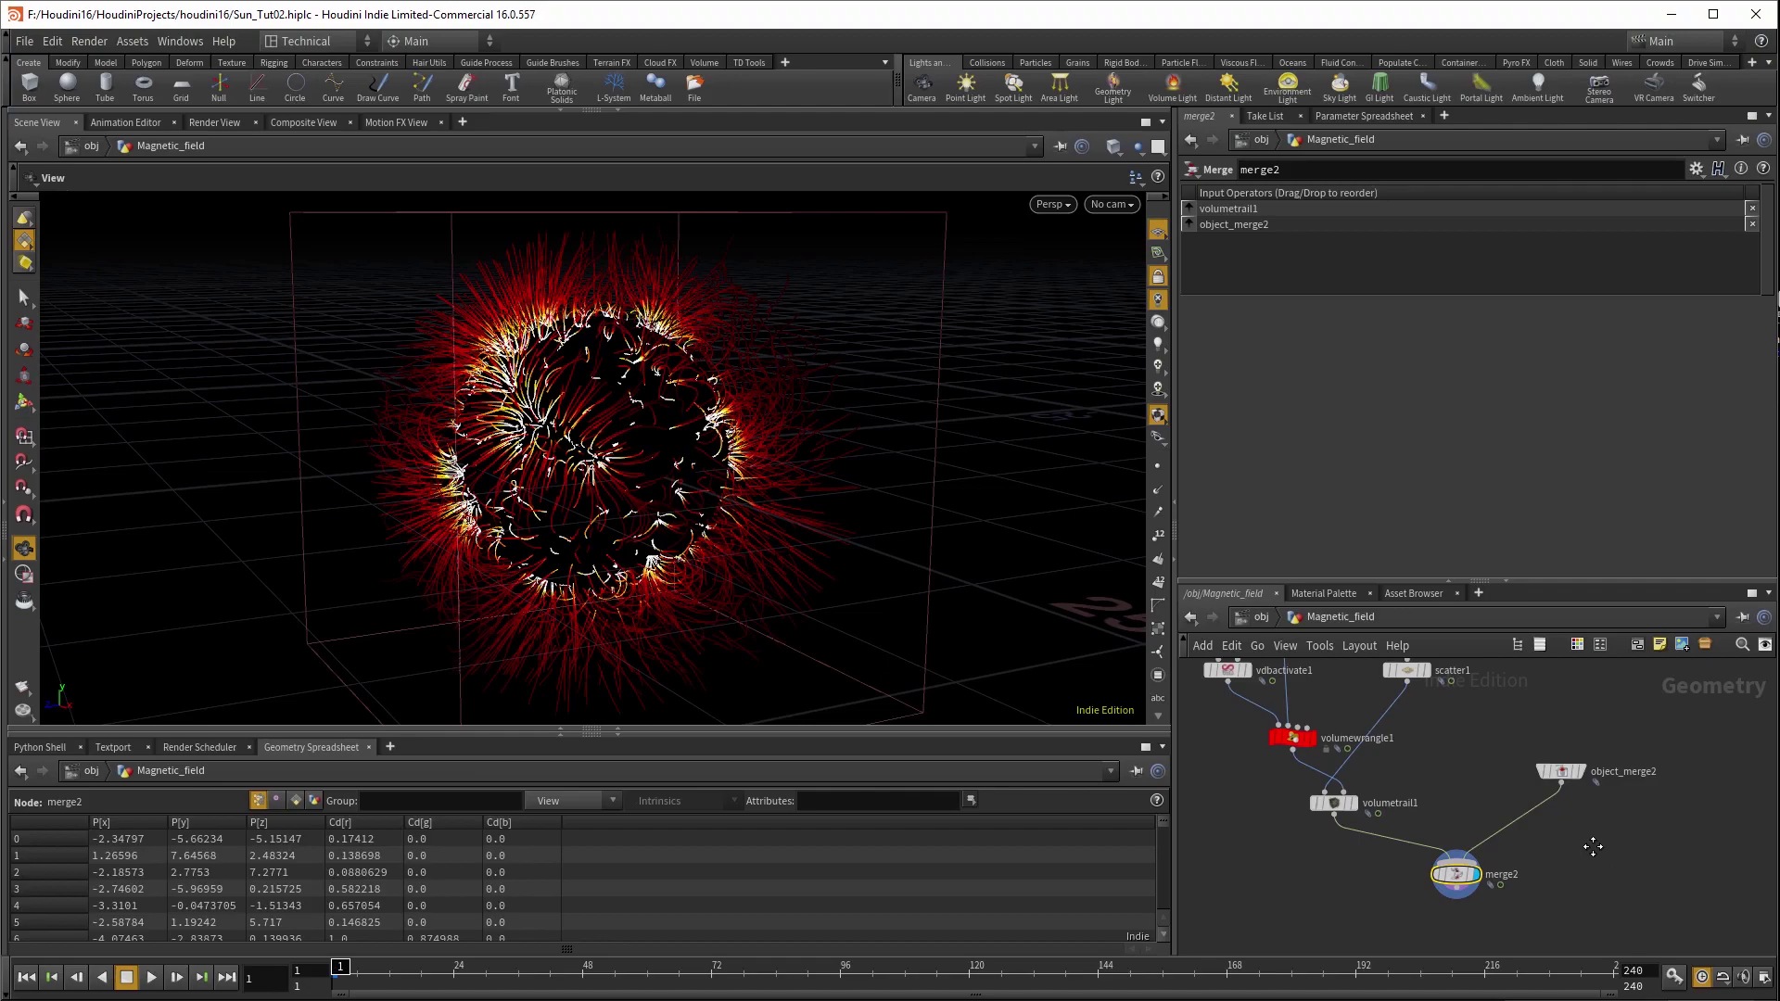